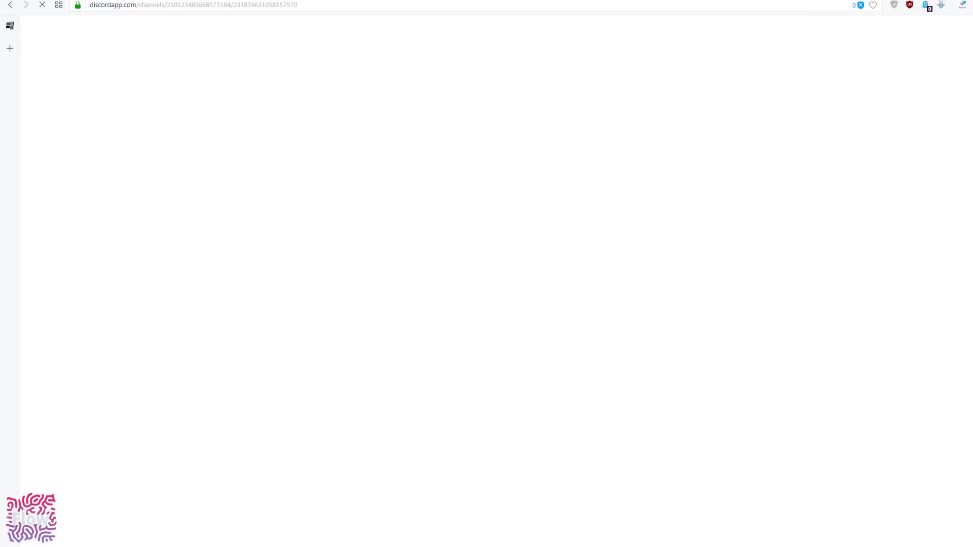
- Open the Flow Setup video from the Streamable video list and copy its web address
left_click(152, 0)
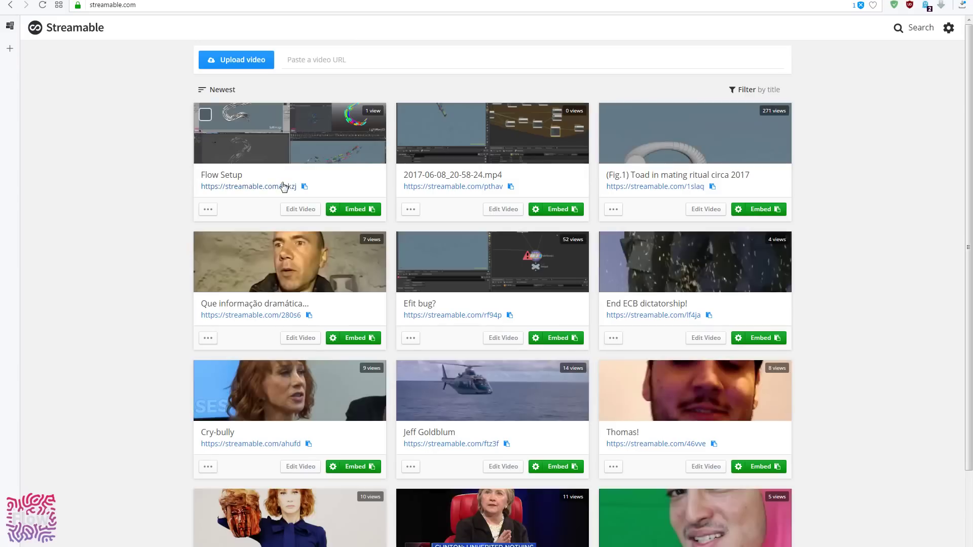
left_click(282, 187)
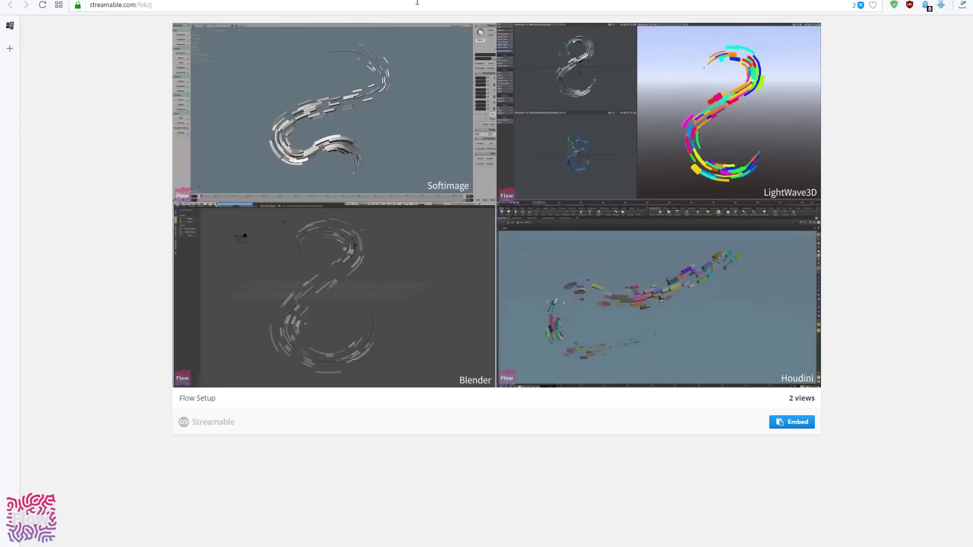
left_click(418, 2)
key("ctrl+c")
- Replace the video's address with the presenter's Facebook page address and load that page
key("BackSpace")
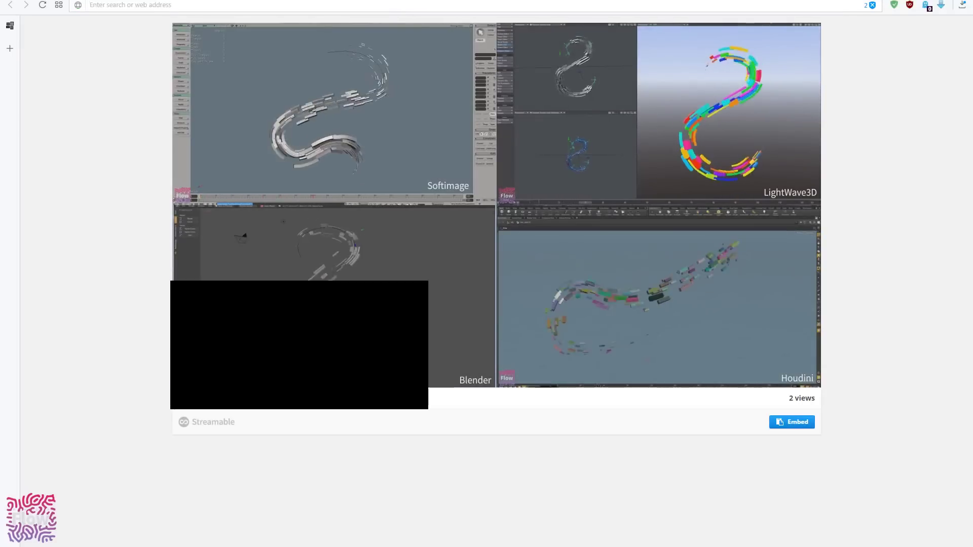
type("www.facebook.com/probiner")
key("Return")
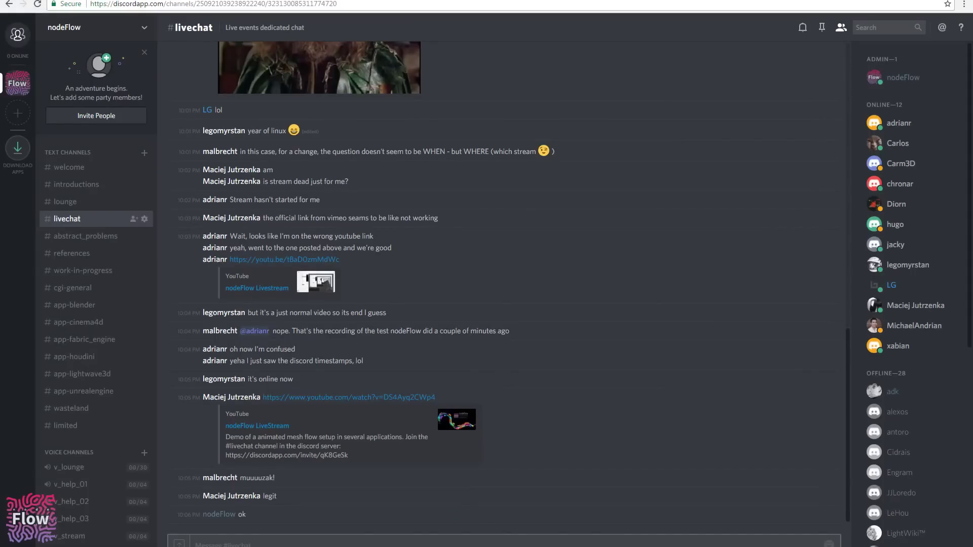
- Open the copied Streamable link in a new browser tab and bring the MyPaint sketch canvas in front of it
key("ctrl+t")
key("ctrl+v")
key("Return")
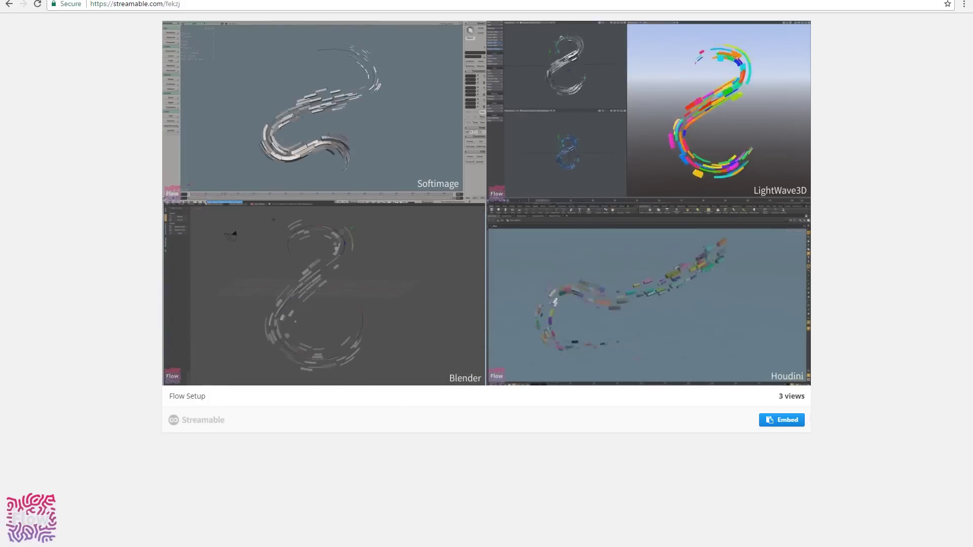
key("alt+Tab")
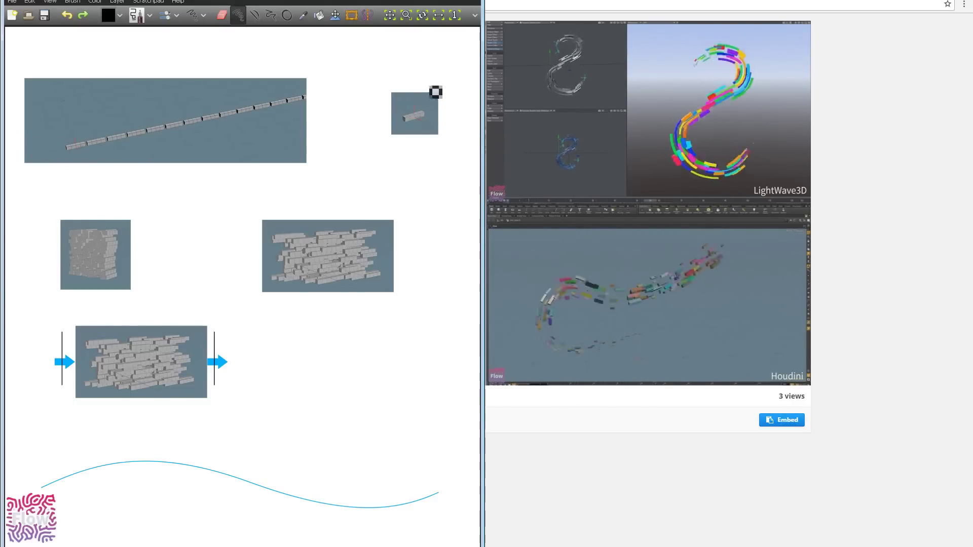
- Circle the single-block image and the first block of the diagonal row, undoing each marking
mouse_move(434, 93)
left_mouse_down()
mouse_move(382, 102)
mouse_move(450, 74)
mouse_move(410, 81)
left_mouse_up()
key("ctrl+z")
key("ctrl+z")
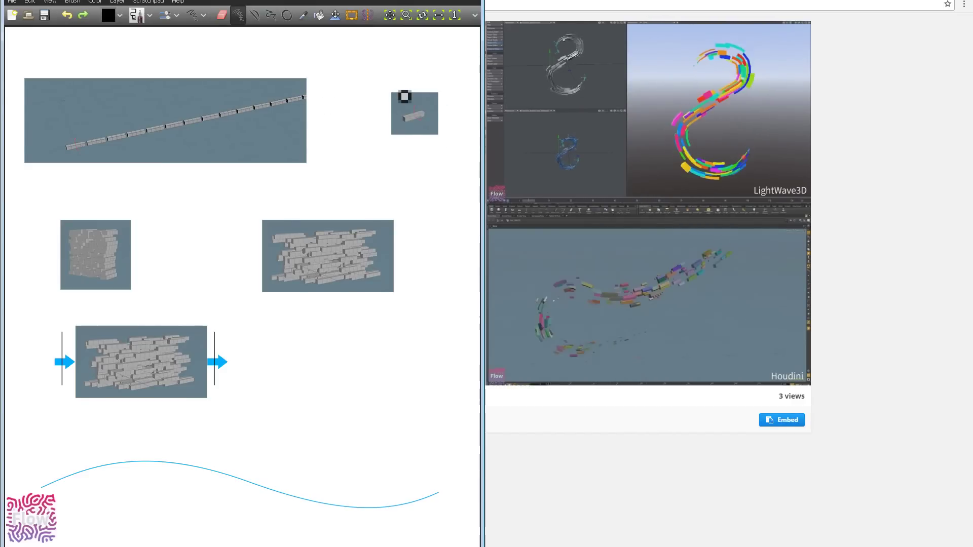
left_click_drag(75, 136, 57, 149)
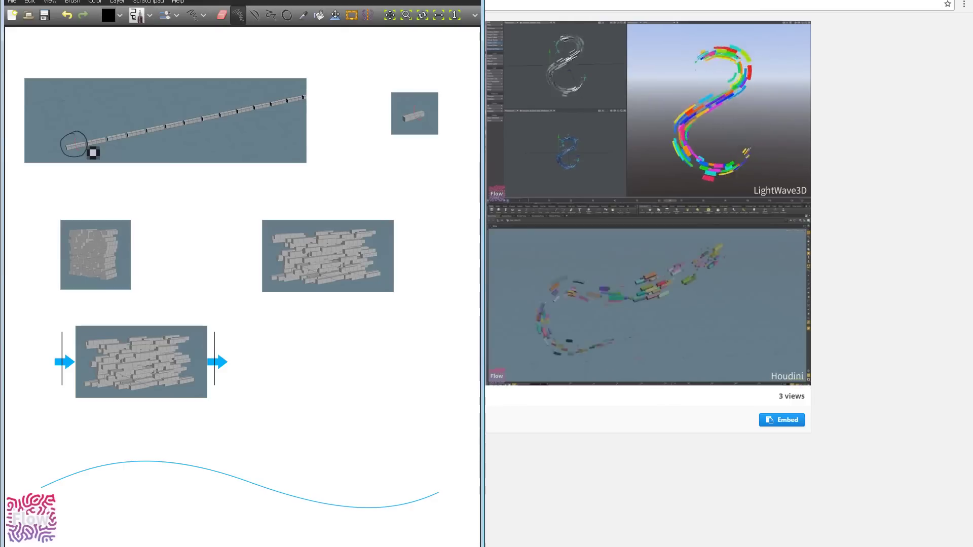
key("ctrl+z")
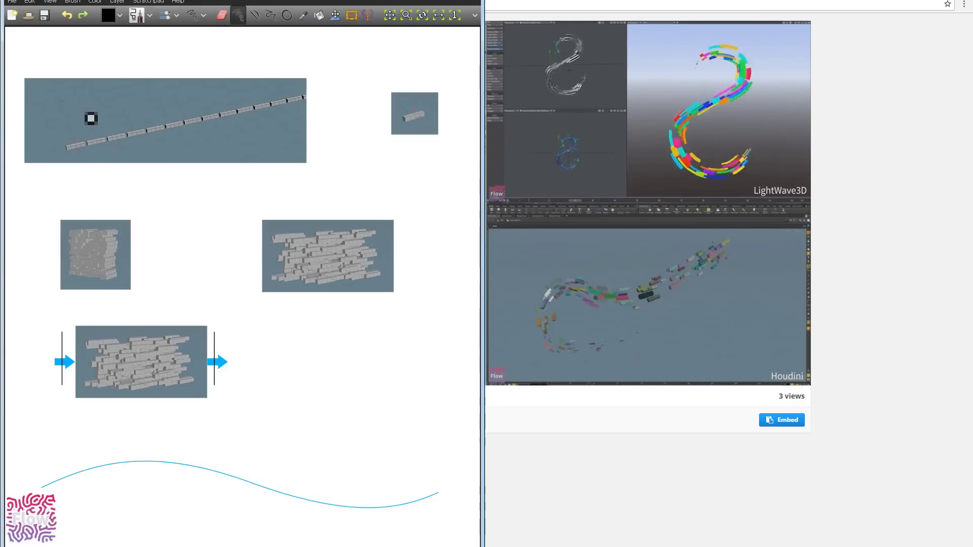
- Sketch temporary marks above the first blocks of the diagonal row and undo them
mouse_move(70, 127)
left_mouse_down()
mouse_move(68, 135)
mouse_move(120, 125)
left_mouse_up()
key("ctrl+z")
key("ctrl+z")
key("ctrl+z")
key("ctrl+z")
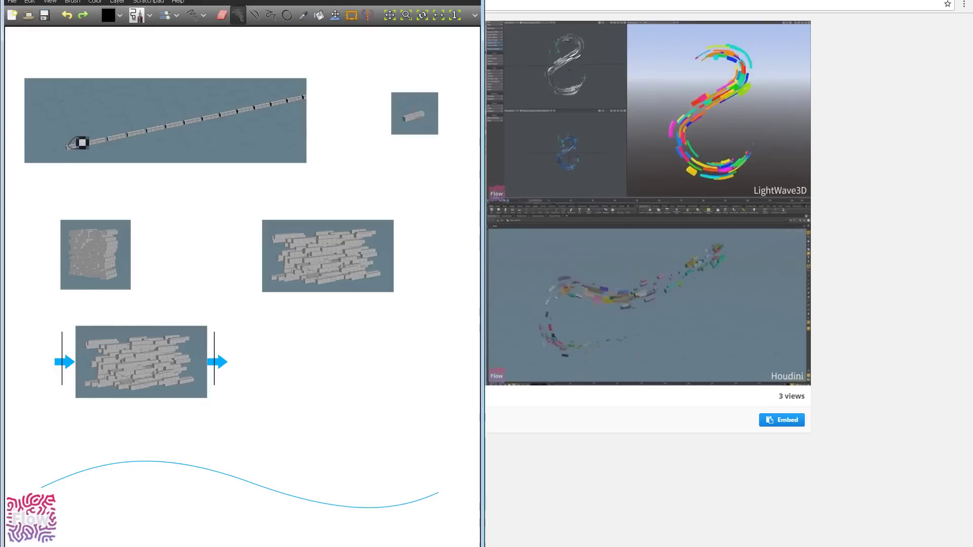
- Annotate the first block of the row with a loop and the labels 0 and 1, and undo all those strokes
mouse_move(82, 143)
left_mouse_down()
mouse_move(74, 132)
mouse_move(82, 163)
mouse_move(79, 149)
left_mouse_up()
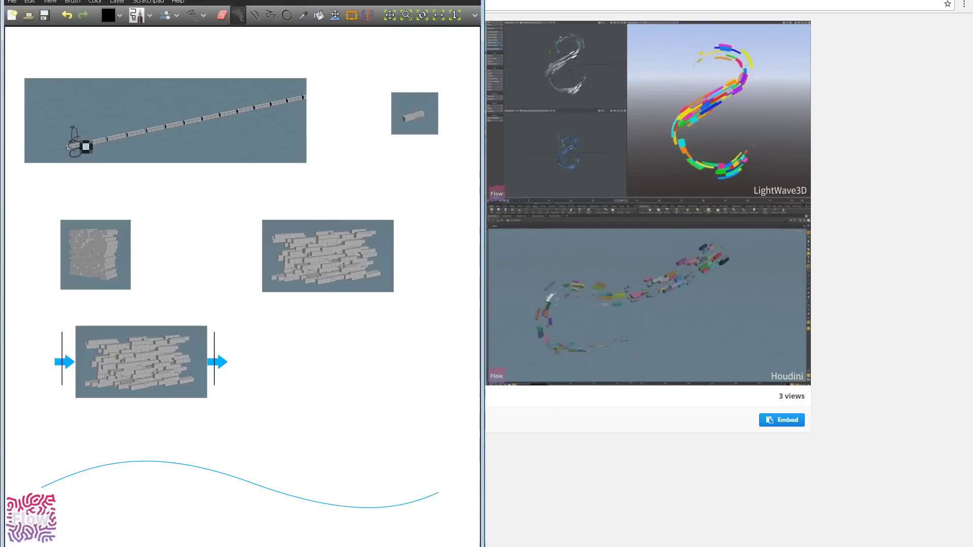
mouse_move(55, 110)
left_mouse_down()
mouse_move(84, 116)
mouse_move(80, 126)
left_mouse_up()
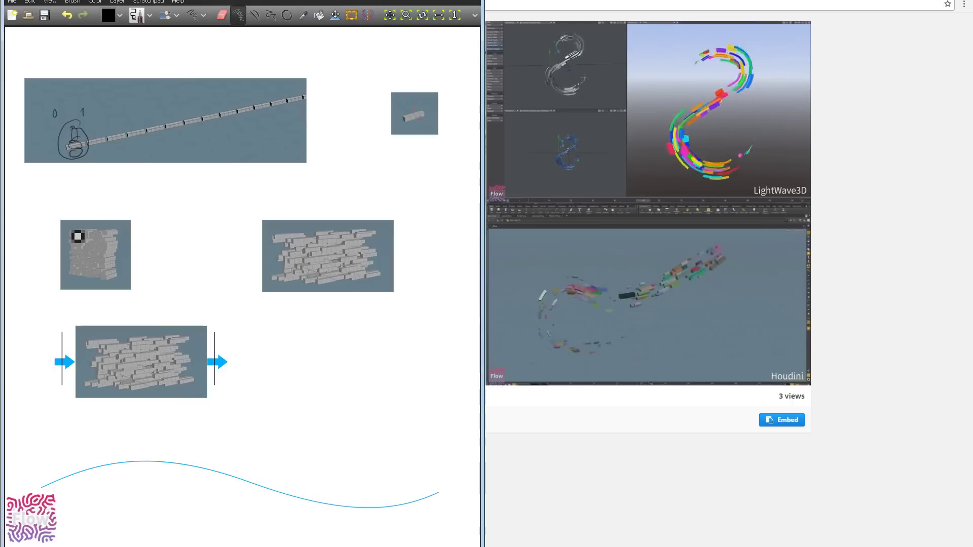
key("ctrl+z")
key("ctrl+z")
key("ctrl+z")
key("ctrl+z")
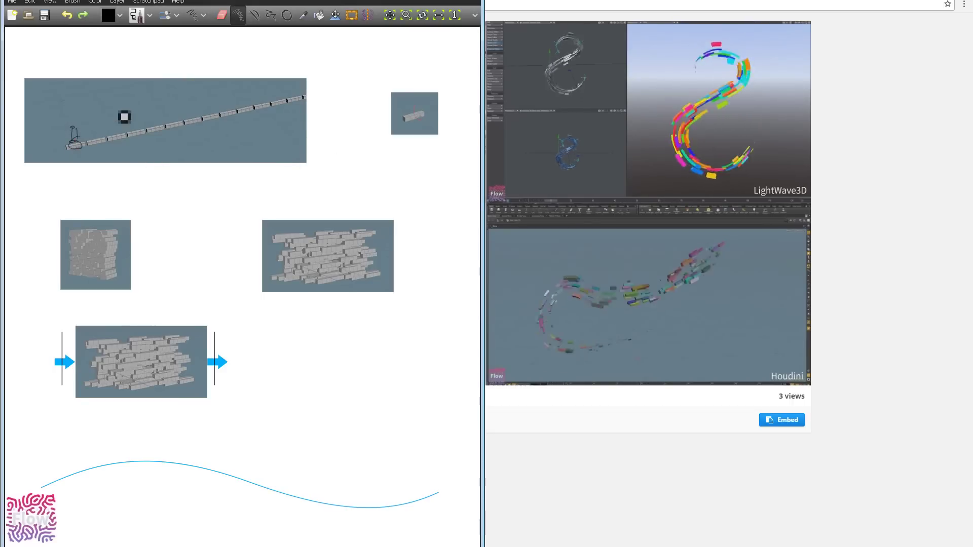
key("ctrl+z")
key("ctrl+z")
key("ctrl+z")
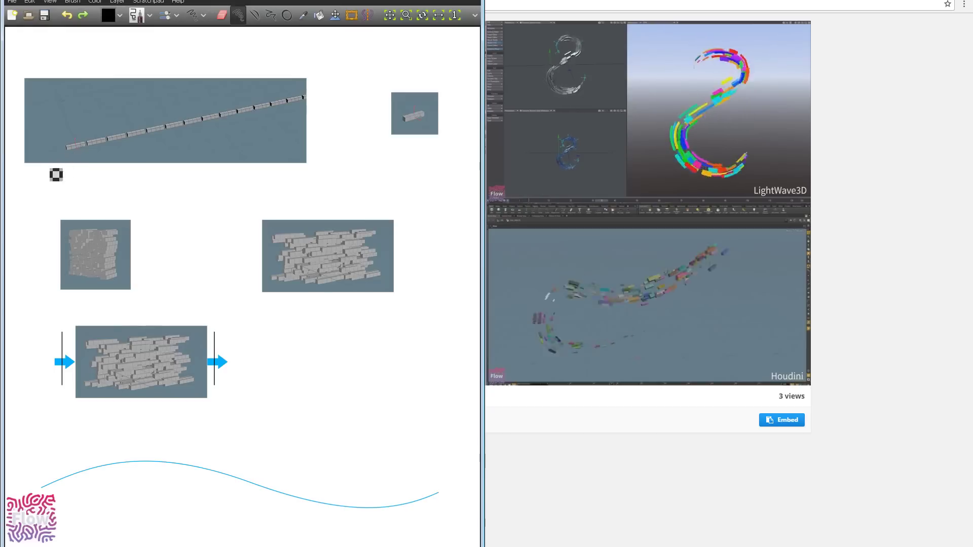
- Write the labels -5, 0 and 5 around the first block of the row and undo them
middle_click_drag(102, 123, 101, 128)
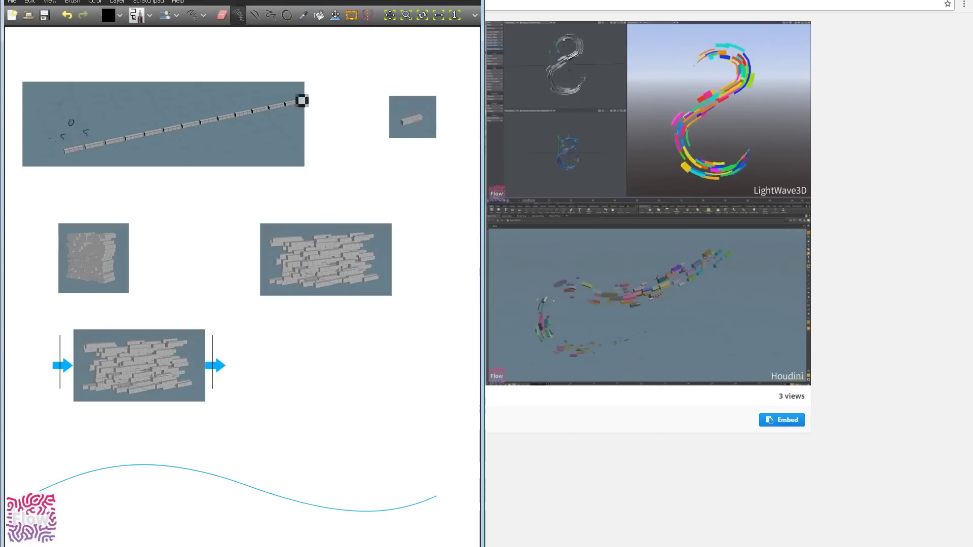
key("ctrl+z")
key("ctrl+z")
key("ctrl+z")
key("ctrl+z")
key("ctrl+z")
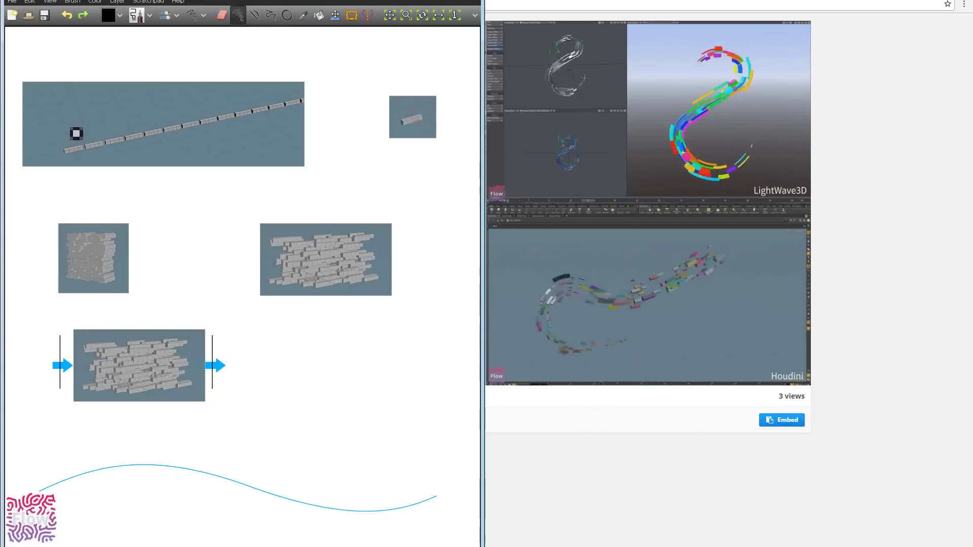
- Handwrite the numbers 0 to 7 above the first eight blocks of the row, and undo a circle around the single-block image
mouse_move(92, 127)
left_mouse_down()
mouse_move(91, 135)
mouse_move(189, 115)
left_mouse_up()
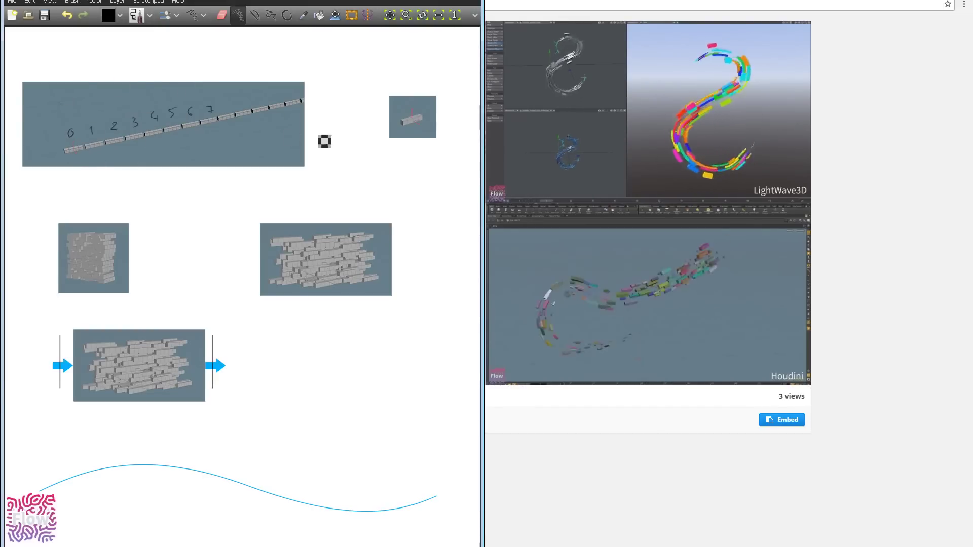
mouse_move(451, 94)
left_mouse_down()
mouse_move(461, 99)
mouse_move(437, 87)
left_mouse_up()
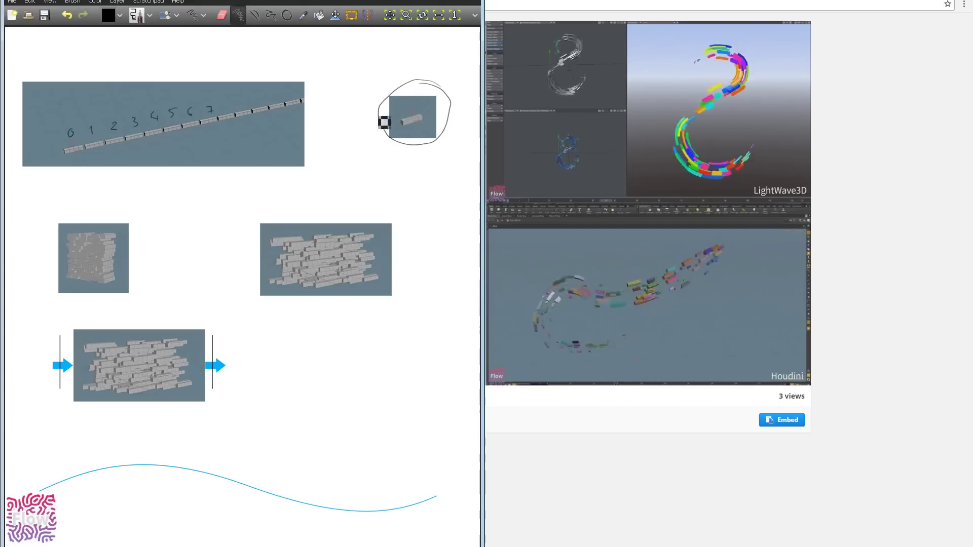
key("ctrl+z")
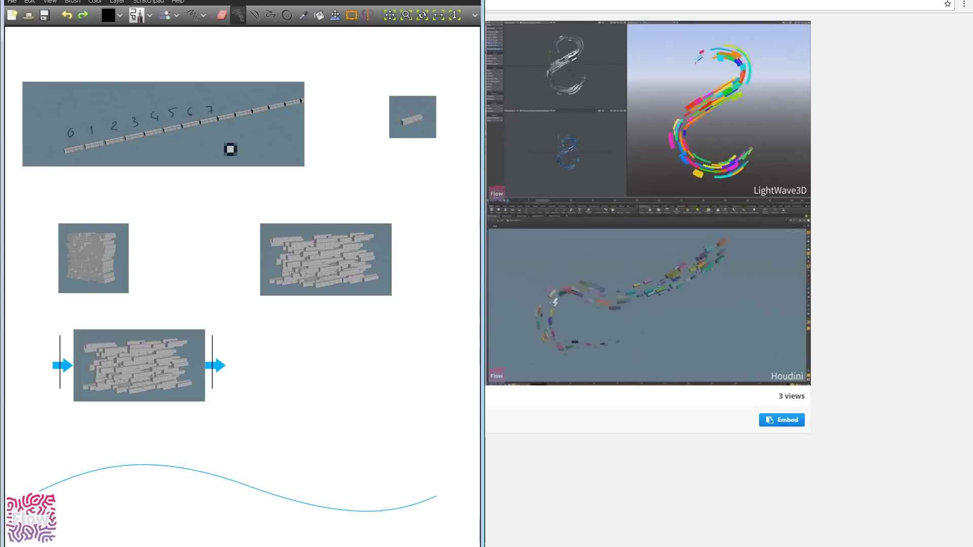
- Draw an arrow on the blank canvas pointing at the single-block image
middle_click_drag(458, 95, 365, 92)
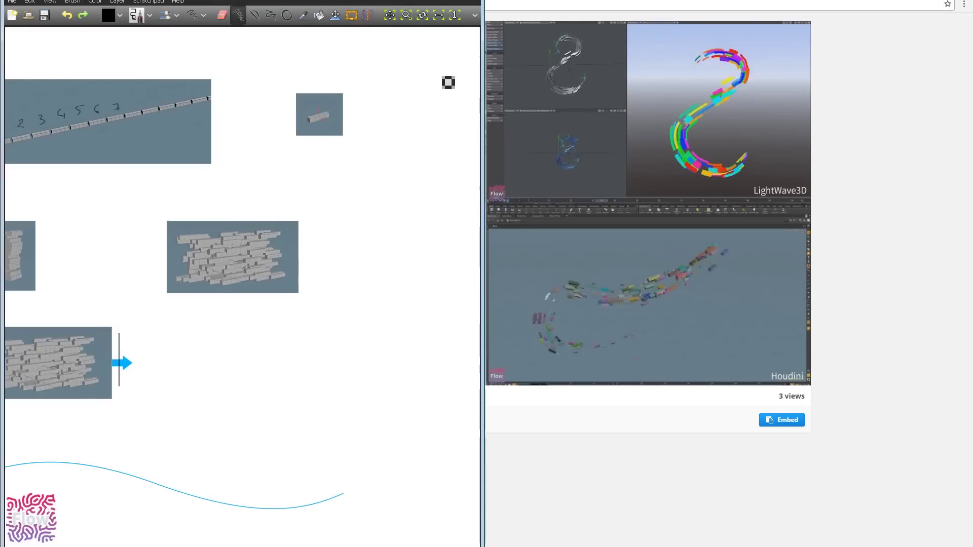
left_click_drag(444, 75, 367, 106)
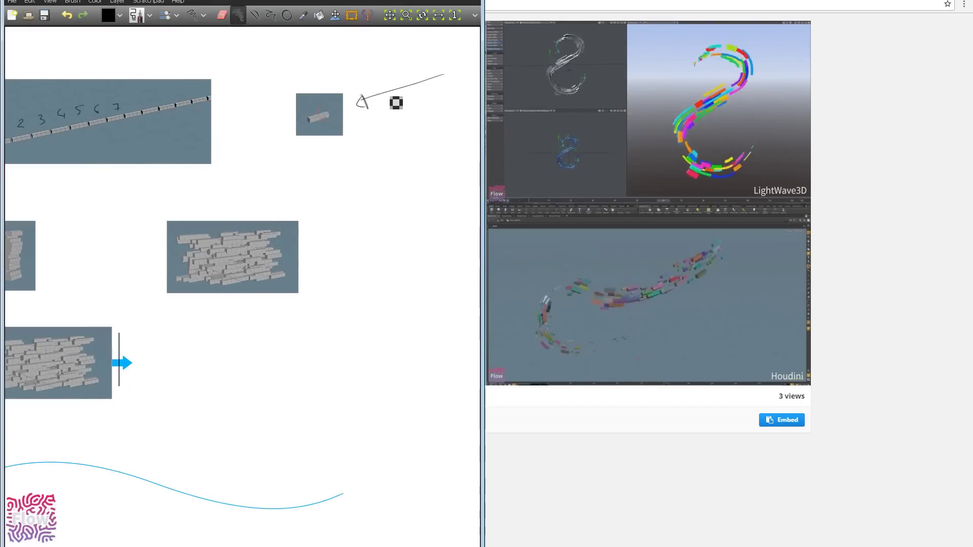
middle_click_drag(210, 145, 285, 150)
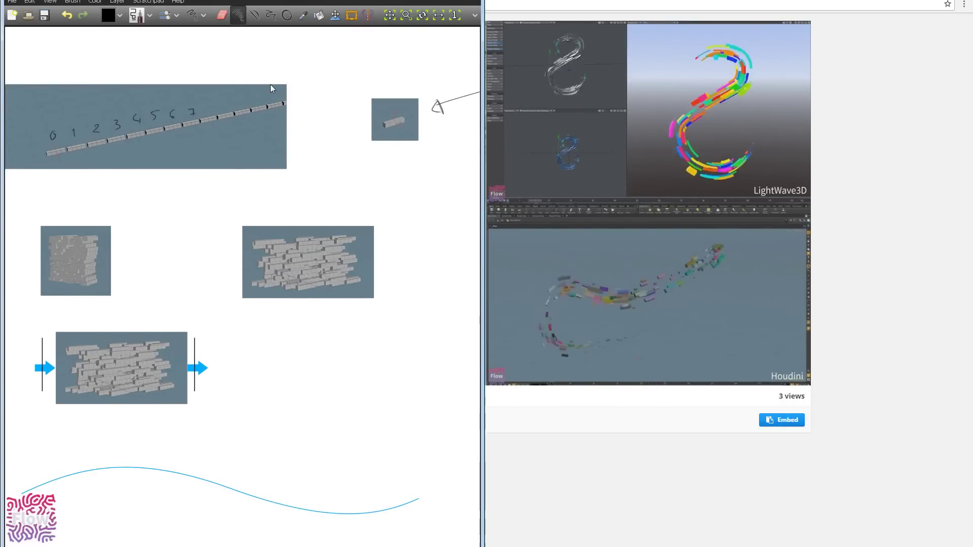
- Circle the single-block image next to the arrow and undo the circle
middle_click_drag(448, 99, 428, 97)
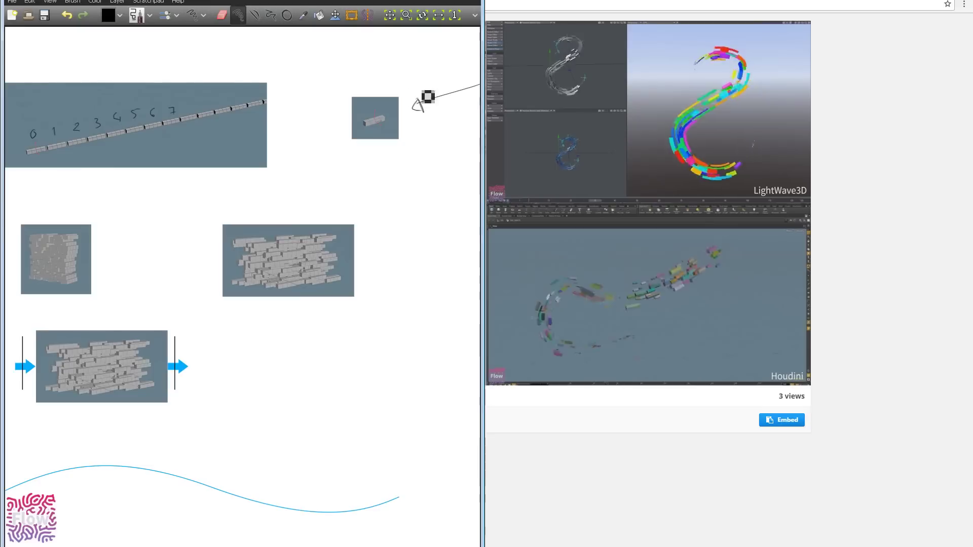
left_click_drag(397, 91, 372, 96)
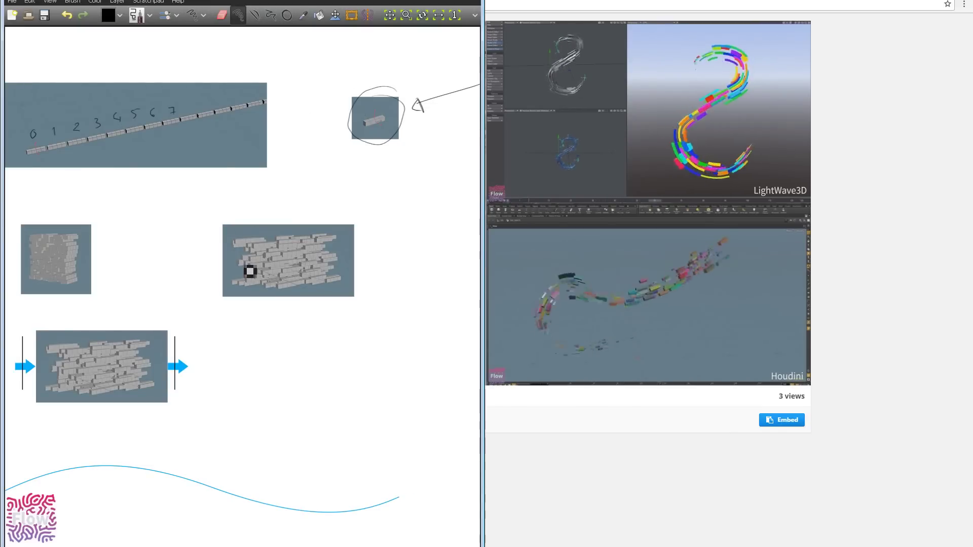
key("ctrl+z")
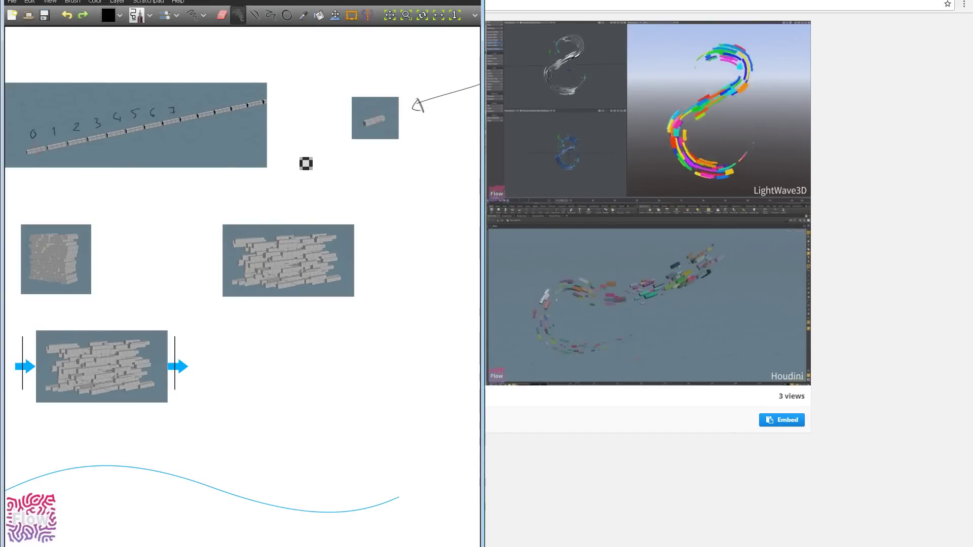
- Handwrite an x label beneath the single-block image
middle_click_drag(84, 215, 132, 200)
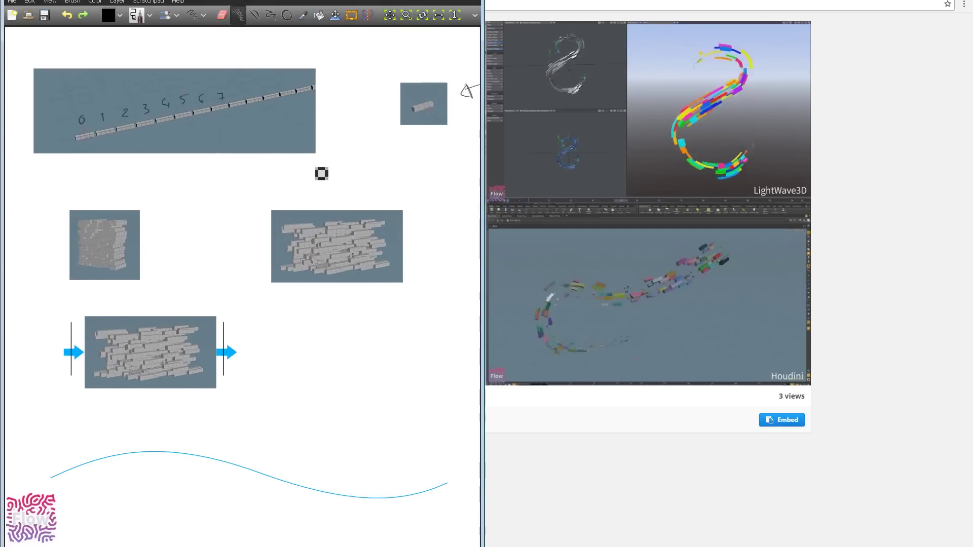
middle_click_drag(392, 102, 348, 101)
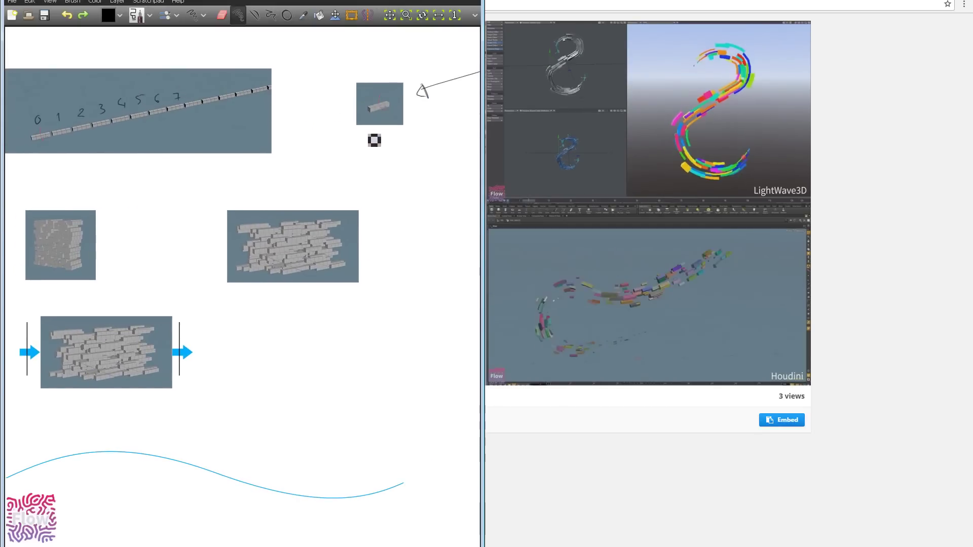
left_click_drag(371, 137, 386, 146)
- Label the compact block stack with y beside it and z beneath it
middle_click_drag(57, 219, 133, 187)
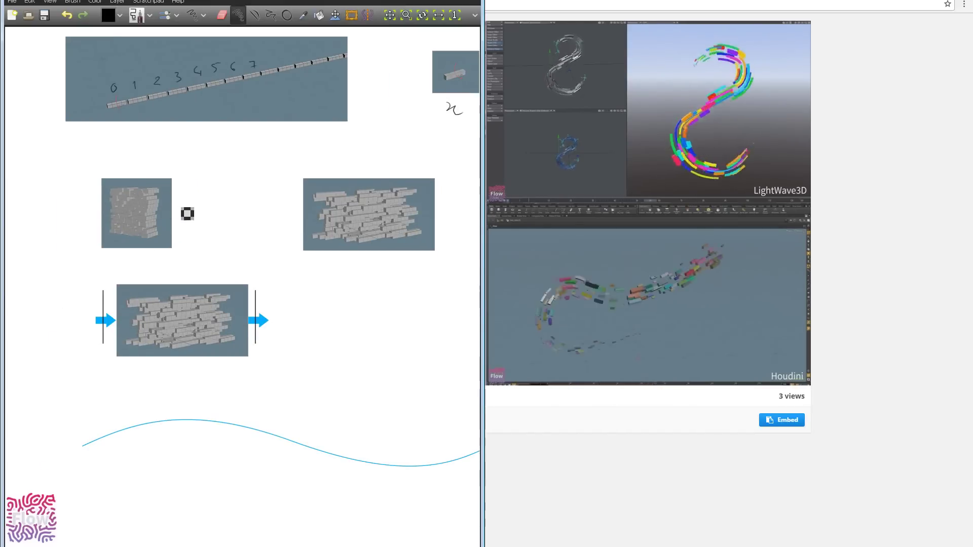
left_click_drag(84, 205, 85, 218)
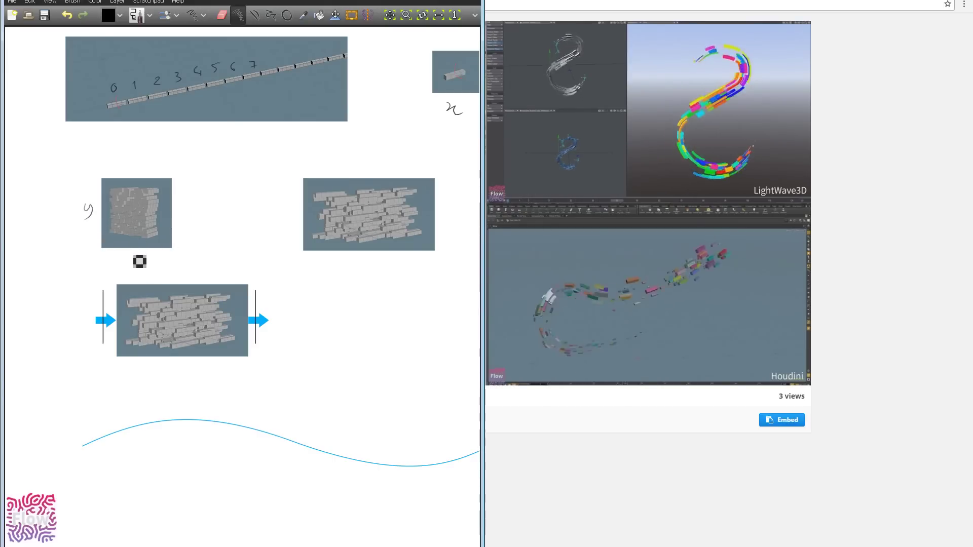
left_click_drag(131, 257, 146, 265)
key("ctrl+z")
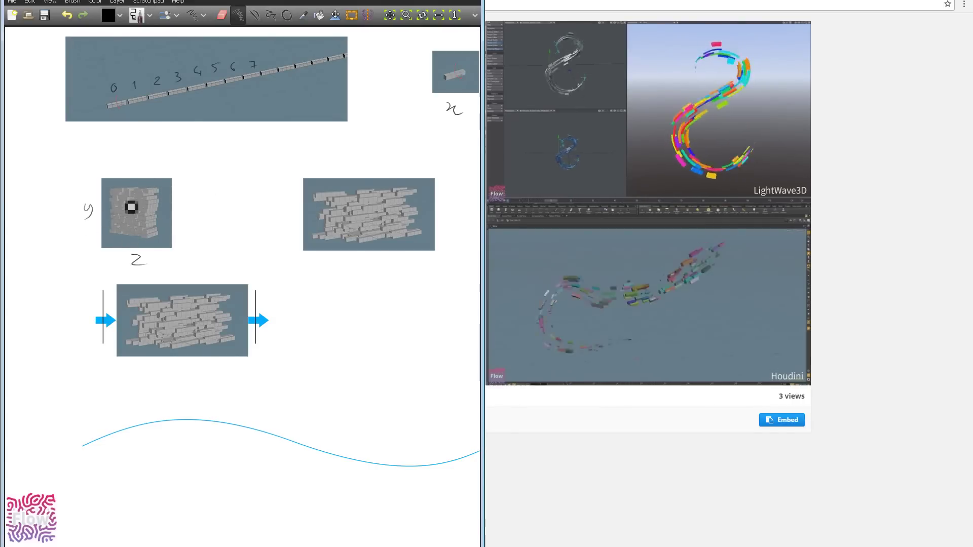
- Circle the numbered blocks 0 to 7 in the row and undo the circle strokes
middle_click_drag(218, 117, 181, 164)
mouse_move(236, 97)
left_mouse_down()
mouse_move(66, 128)
mouse_move(206, 126)
mouse_move(152, 86)
mouse_move(235, 144)
mouse_move(157, 81)
left_mouse_up()
key("ctrl+z")
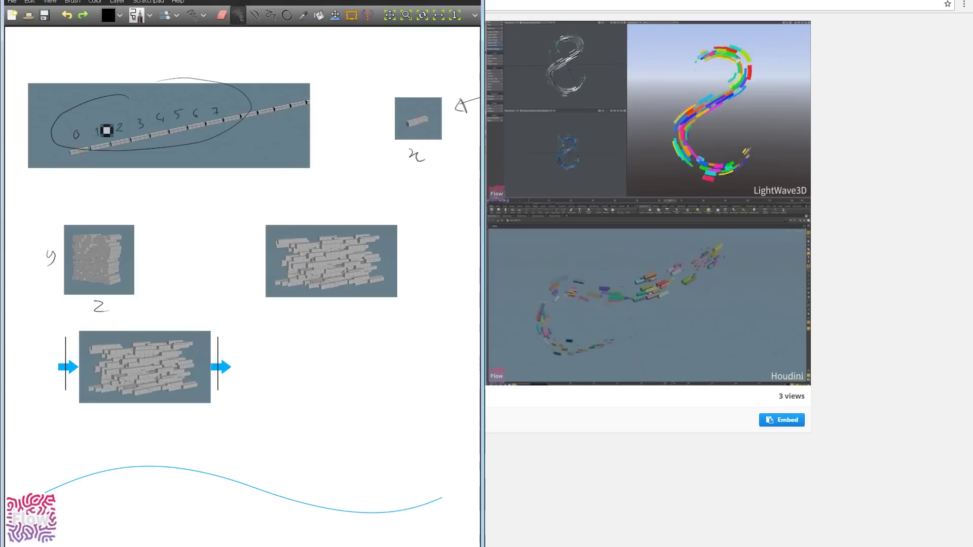
key("ctrl+z")
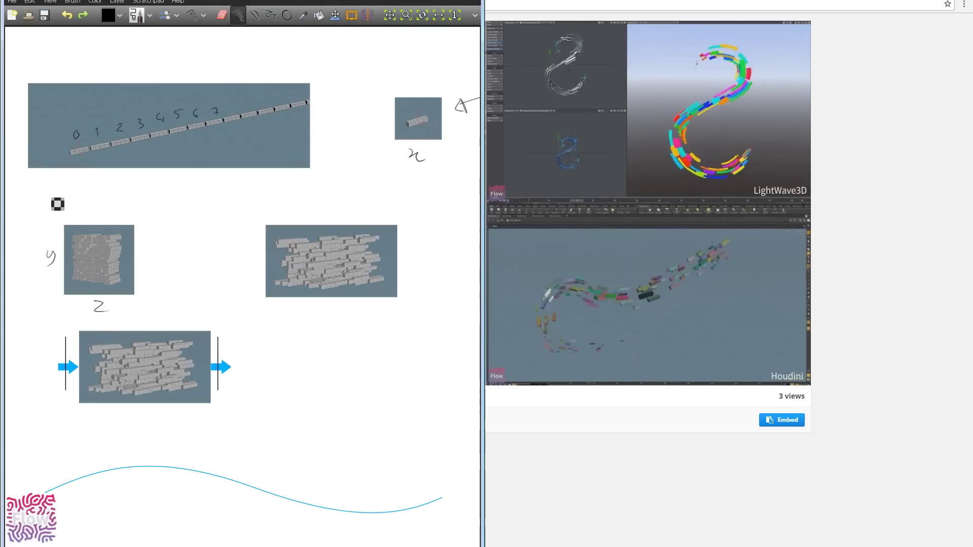
- Mark the y range beside the compact block stack with -1 at its lower end and 1 at its upper end
middle_click_drag(54, 256, 63, 253)
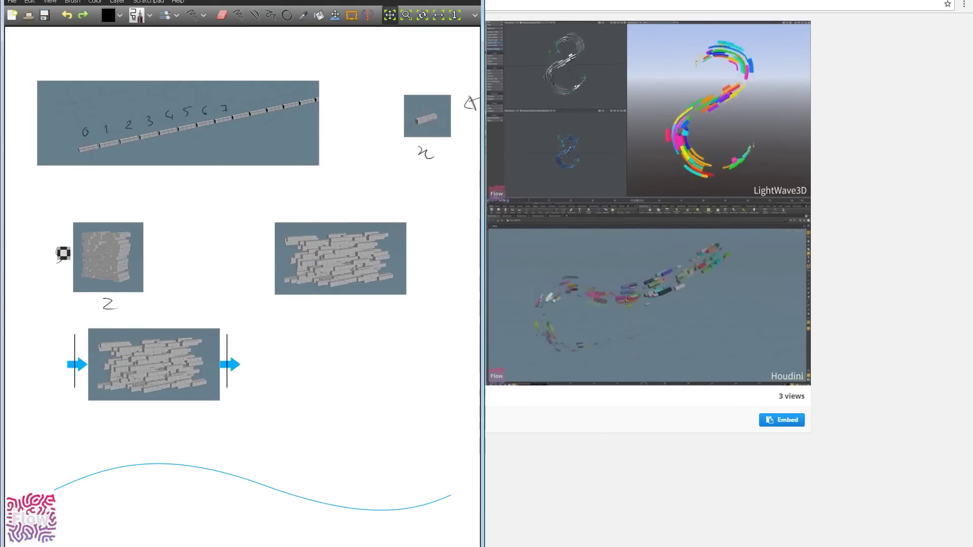
left_click_drag(32, 291, 46, 292)
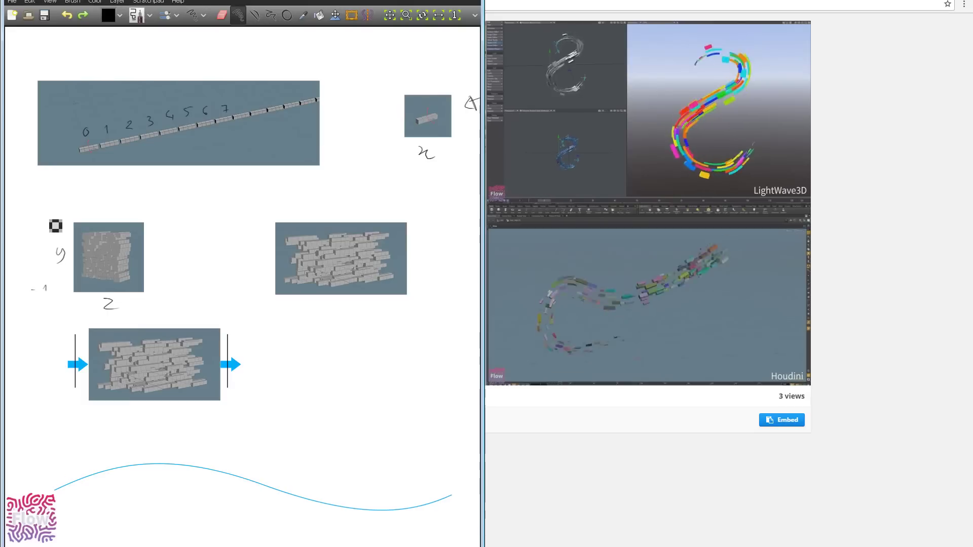
left_click_drag(43, 225, 48, 224)
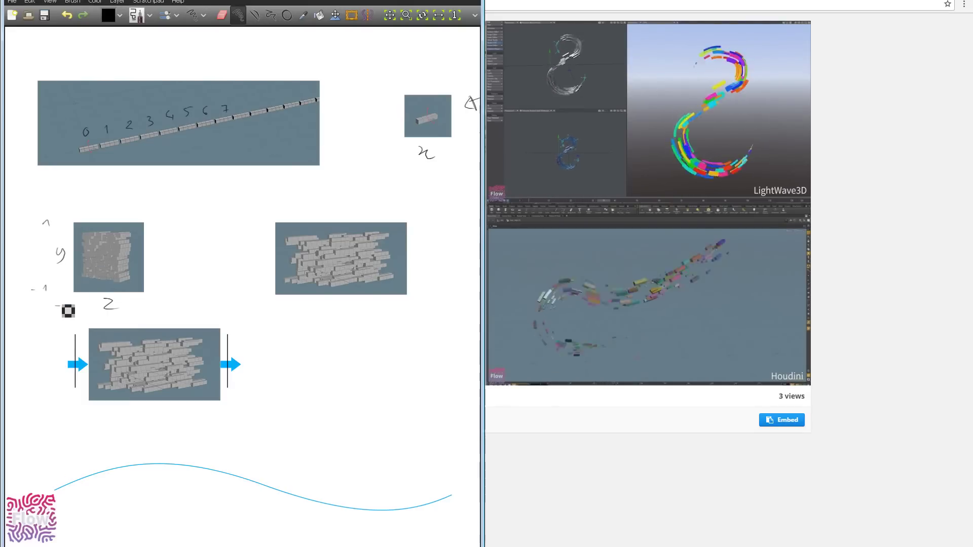
- Mark the z range beneath the compact block stack with -1 on one side and 1 on the other
left_click_drag(64, 303, 66, 311)
left_click_drag(147, 301, 149, 311)
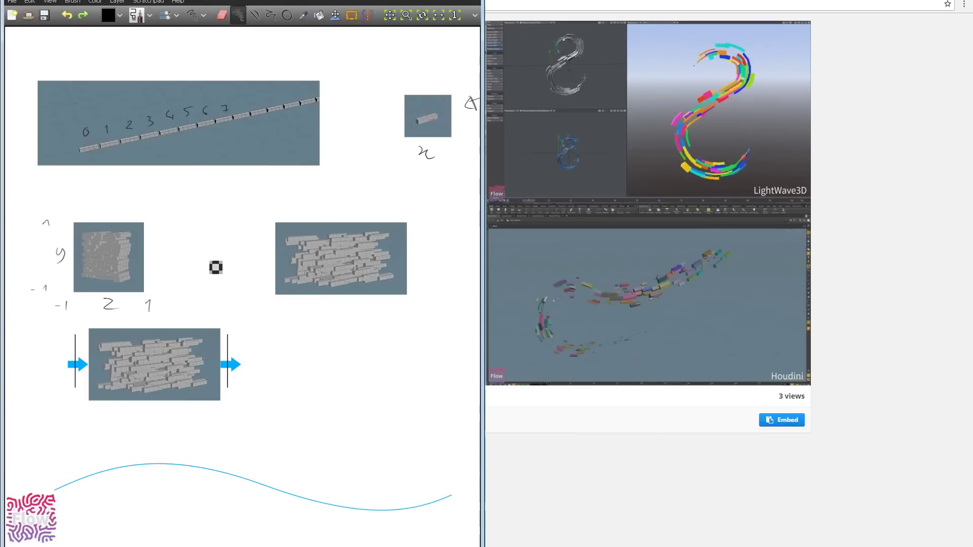
- Sketch a freehand circle in the gap beside the compact block stack, then undo the strokes
mouse_move(207, 242)
left_mouse_down("shift")
mouse_move(201, 217)
mouse_move(190, 269)
mouse_move(233, 227)
mouse_move(191, 213)
left_mouse_up("shift")
mouse_move(229, 250)
left_mouse_down("shift")
mouse_move(197, 209)
mouse_move(171, 204)
mouse_move(171, 213)
mouse_move(194, 213)
mouse_move(218, 270)
left_mouse_up("shift")
key("ctrl+z")
key("ctrl+z")
mouse_move(201, 228)
left_mouse_down()
mouse_move(206, 269)
mouse_move(194, 272)
left_mouse_up()
key("ctrl+z")
left_click_drag(195, 228, 200, 229)
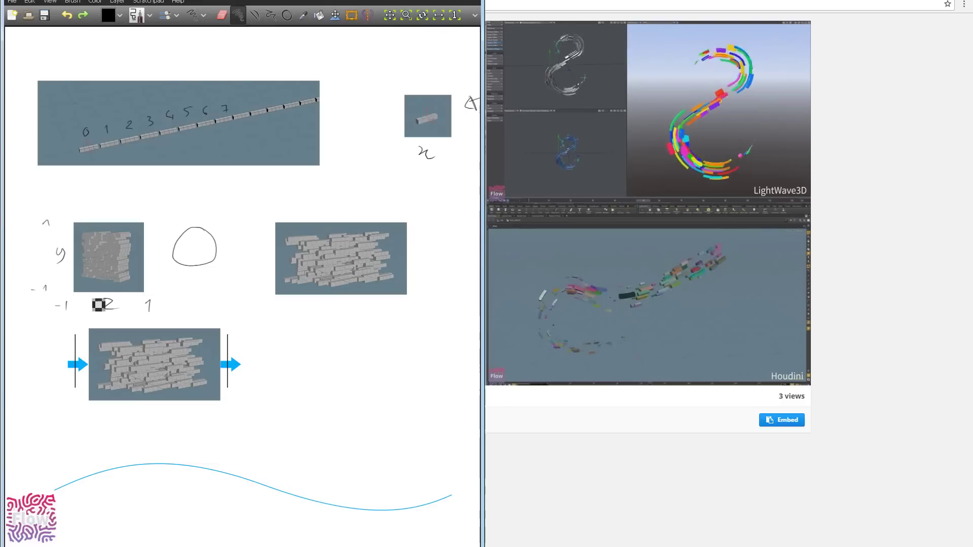
key("ctrl+z")
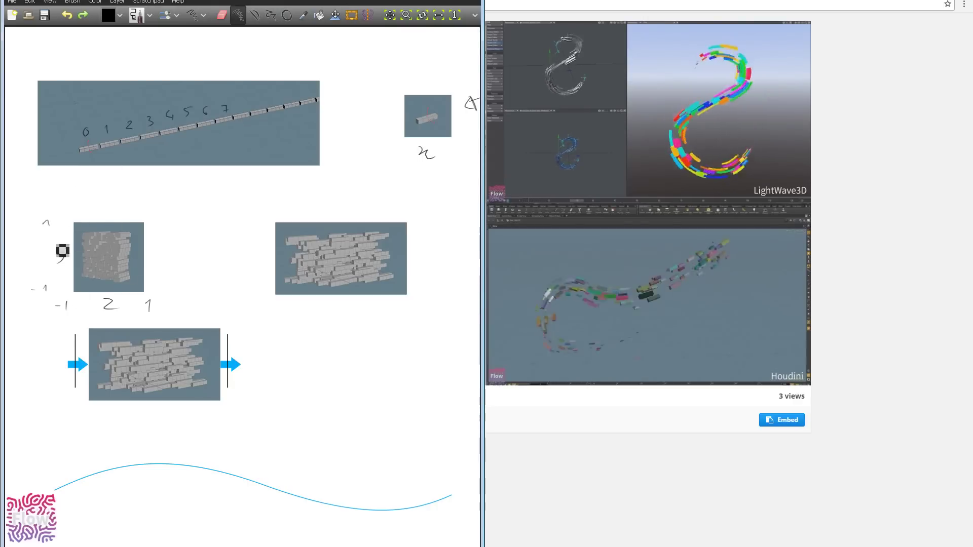
- Circle the y and z labels of the compact block stack and undo the circles
left_click_drag(66, 245, 65, 248)
key("ctrl+z")
left_click_drag(112, 295, 107, 287)
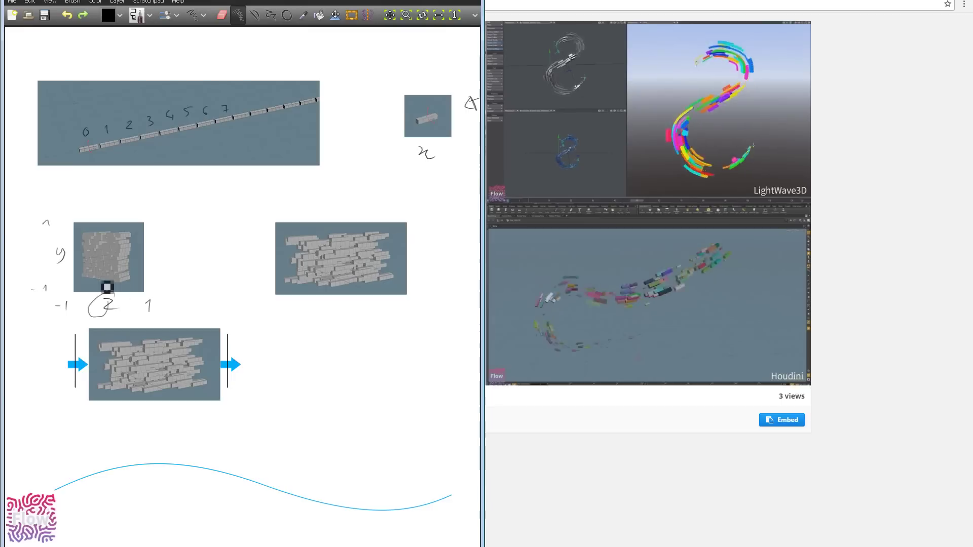
key("ctrl+z")
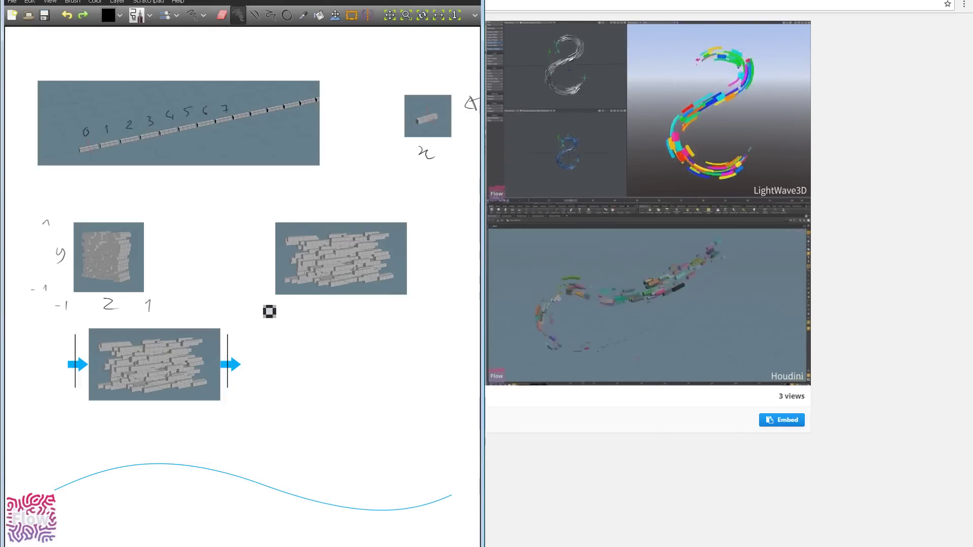
- Label the wide block stack with x beneath it and mark its range from 0 to 1
left_click_drag(273, 304, 271, 306)
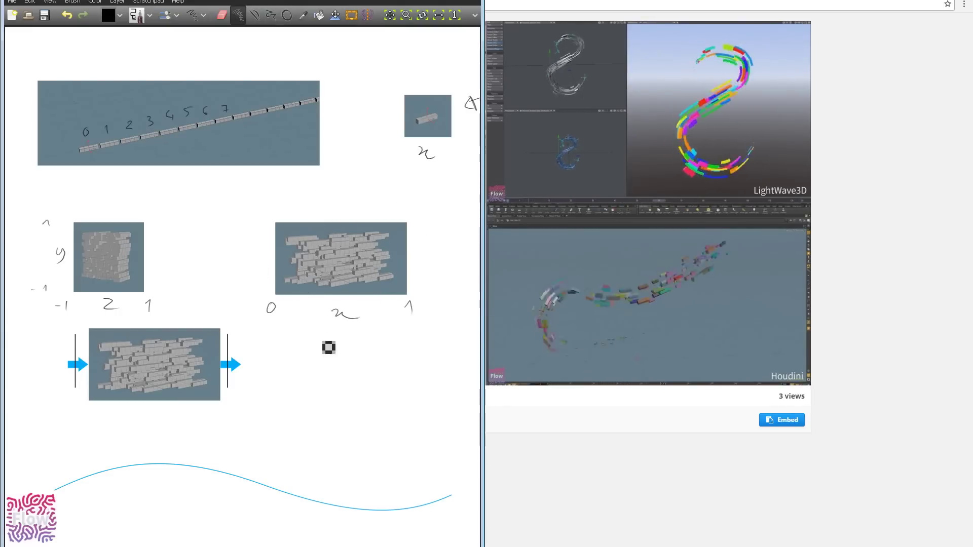
middle_click_drag(338, 274, 339, 251)
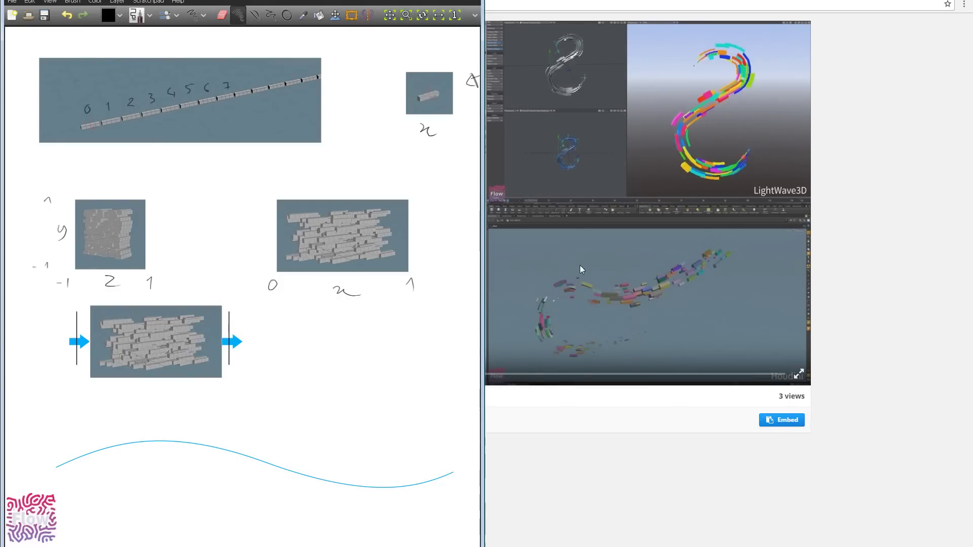
- Check the Flow Setup video page, the Discord livechat channel and the Softimage scene, and return to the MyPaint canvas
left_click(872, 252)
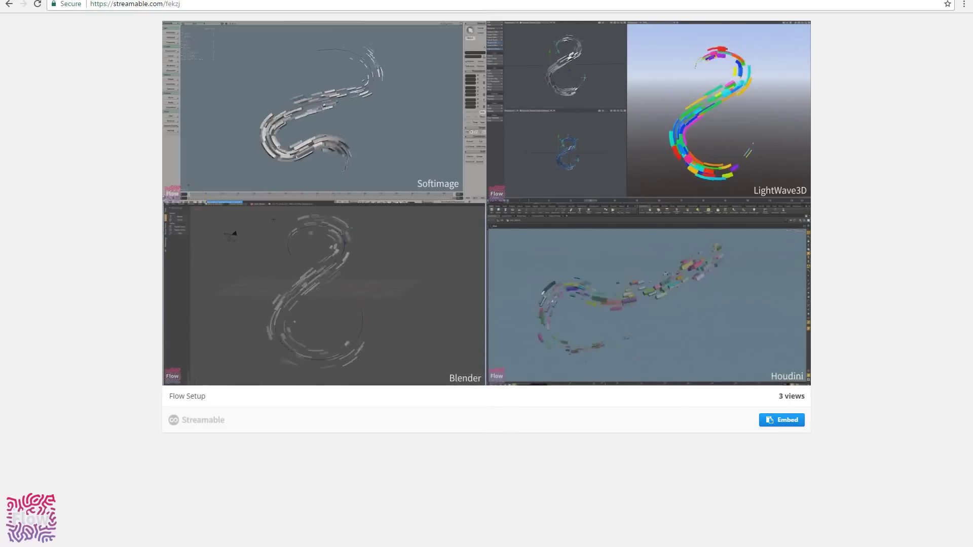
left_click(45, 0)
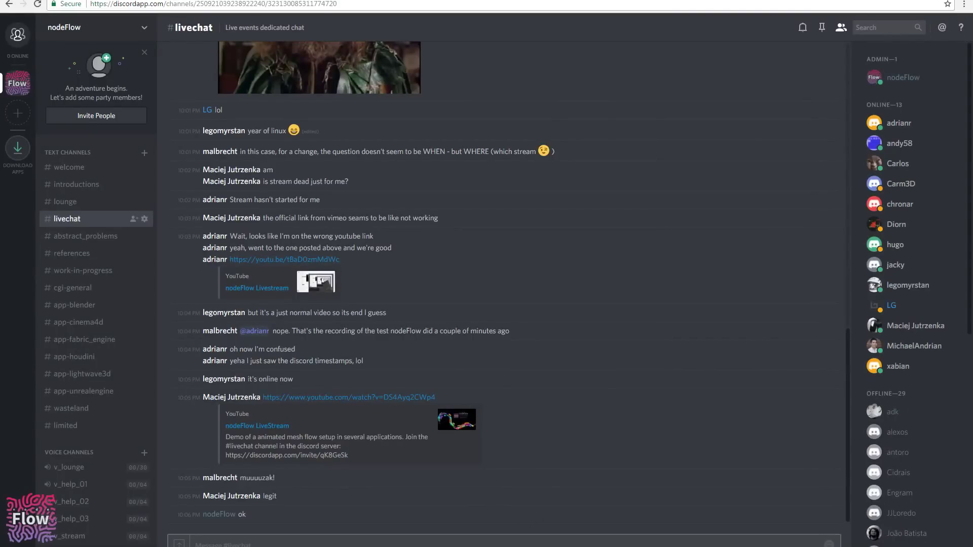
key("alt+Tab")
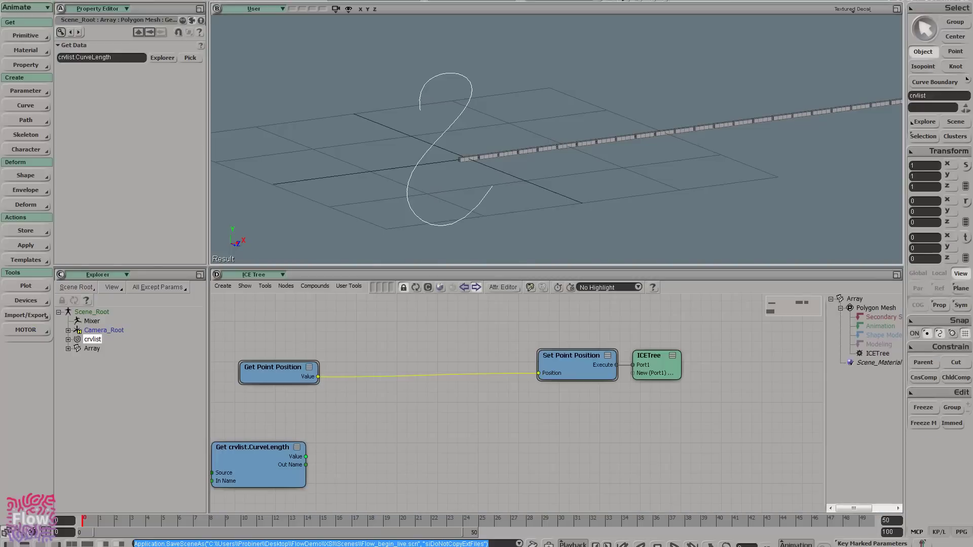
key("alt+Tab")
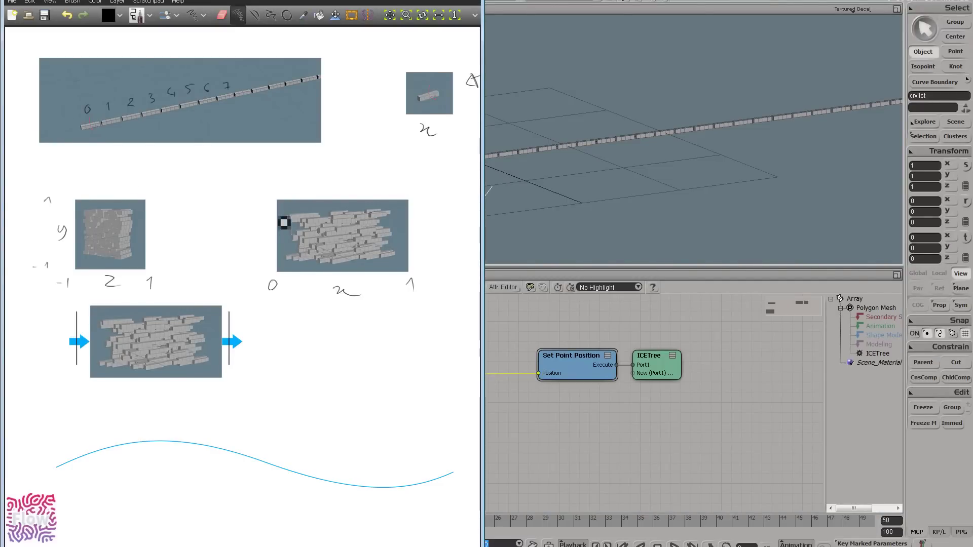
middle_click_drag(305, 226, 294, 232)
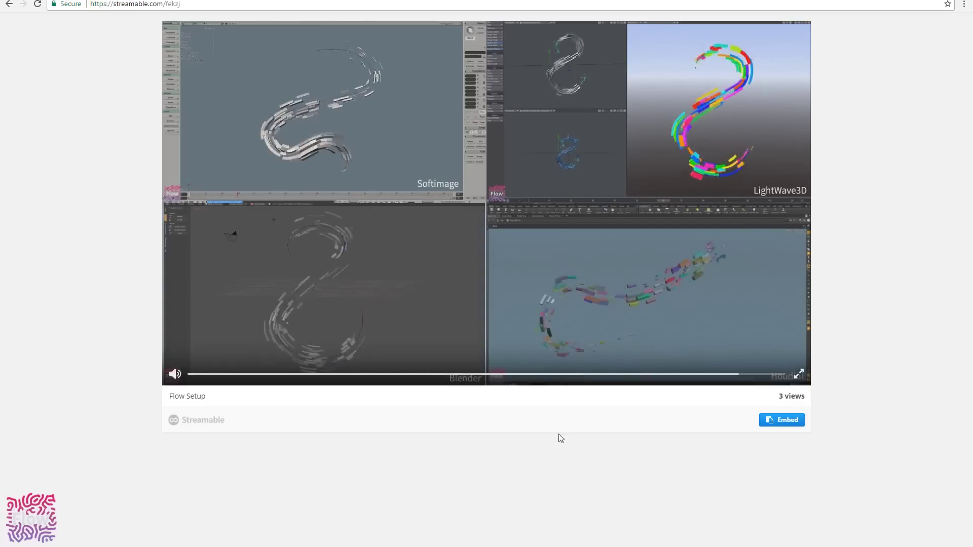
left_click(432, 546)
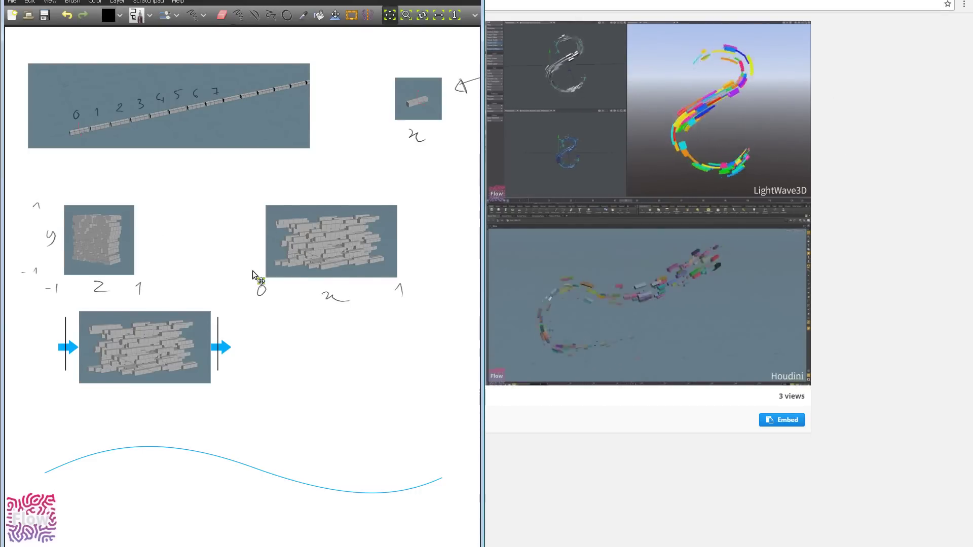
- Write another 1 below the x range's end, and sketch and undo a curved arrow from it back to 0
middle_click_drag(259, 276, 236, 268)
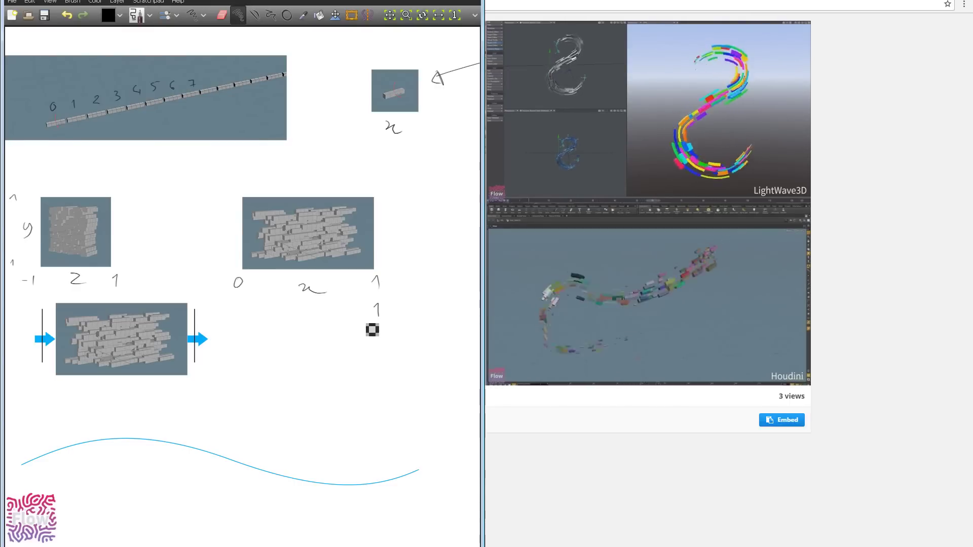
mouse_move(376, 325)
left_mouse_down()
mouse_move(313, 335)
mouse_move(230, 294)
left_mouse_up()
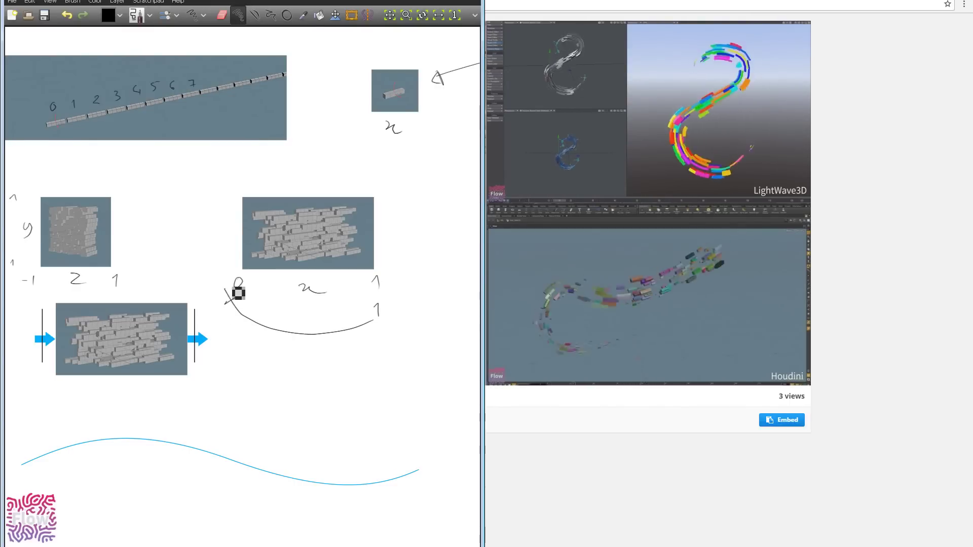
key("ctrl+z")
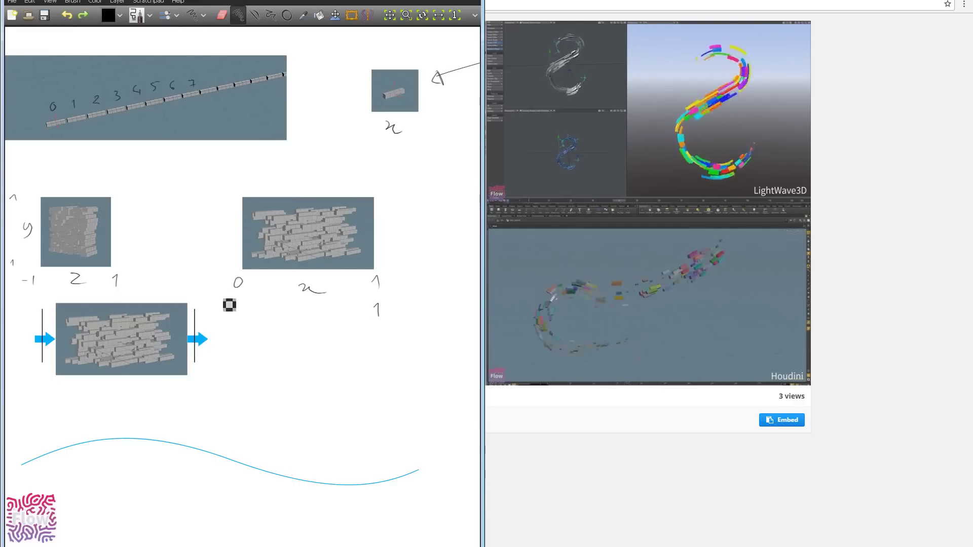
- Circle the two boundary lines of the lower block stack and label them 0 and 1
mouse_move(201, 312)
left_mouse_down()
mouse_move(187, 355)
mouse_move(196, 311)
left_mouse_up()
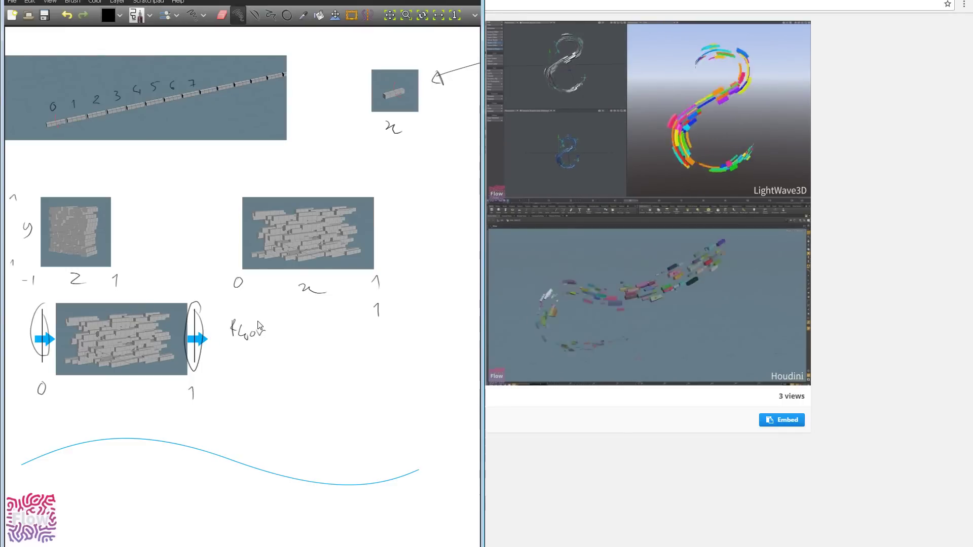
- Write the Floor example beside the lower block stack, with 2.86 and its floored value 2 beneath
left_click_drag(240, 355, 248, 364)
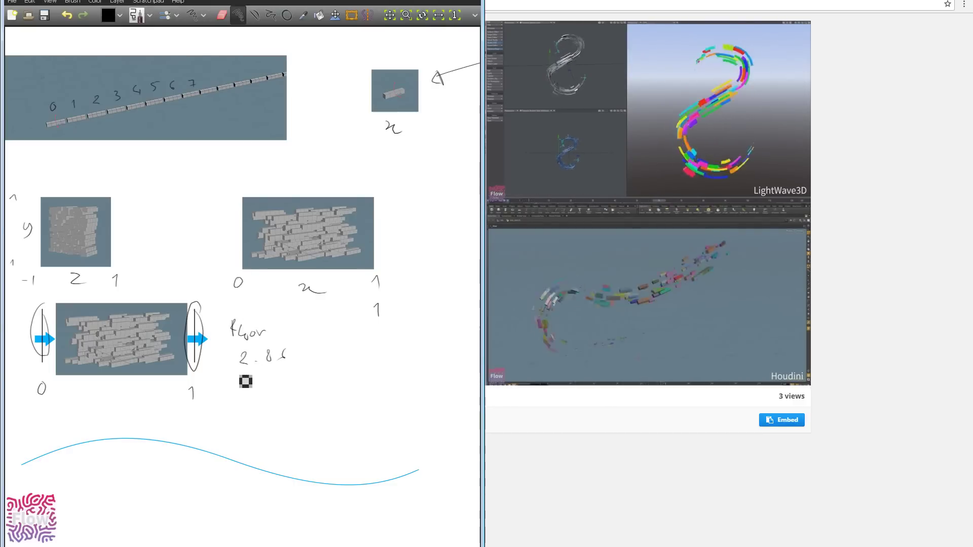
left_click_drag(239, 385, 248, 398)
key("ctrl+z")
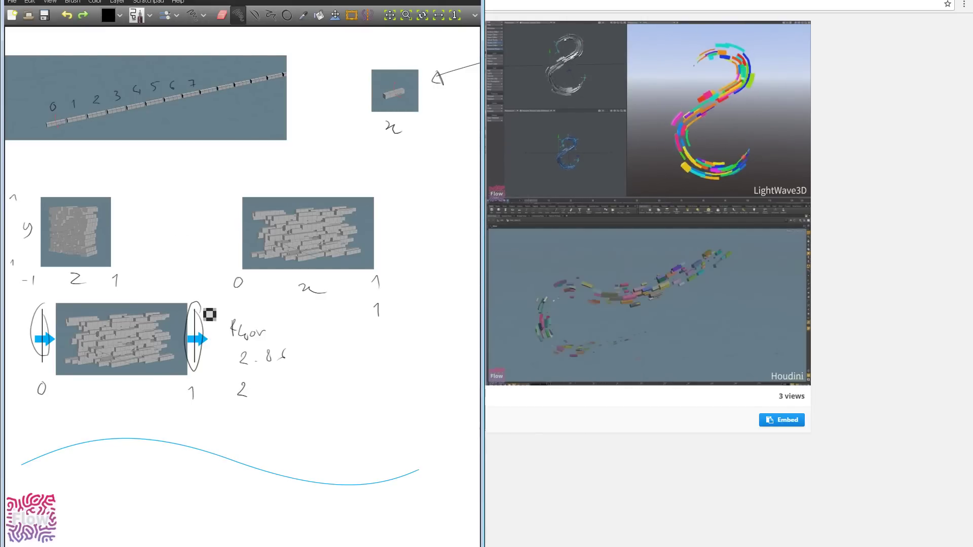
- Circle the 2.86 and the 2 in the Floor example and undo both circles
left_click_drag(262, 340, 256, 342)
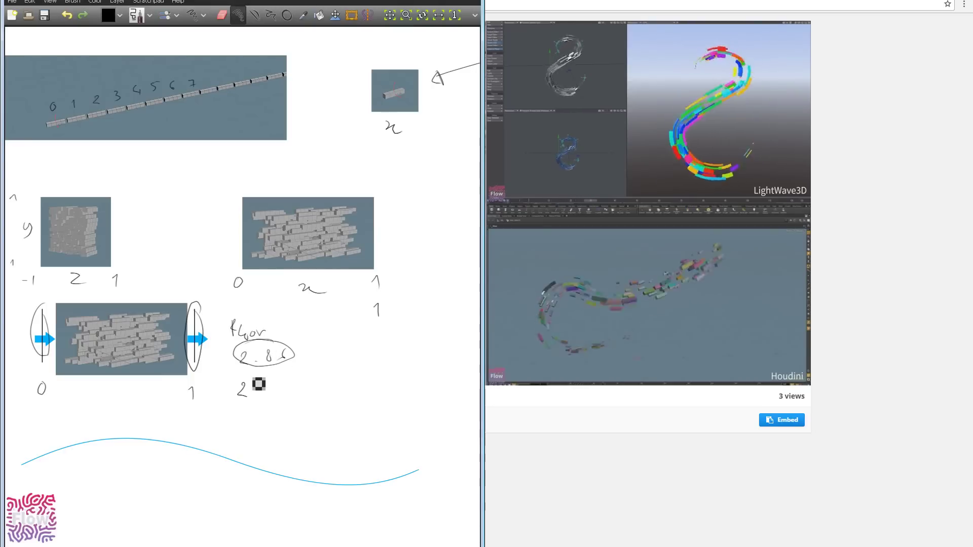
key("ctrl+z")
left_click_drag(251, 380, 227, 412)
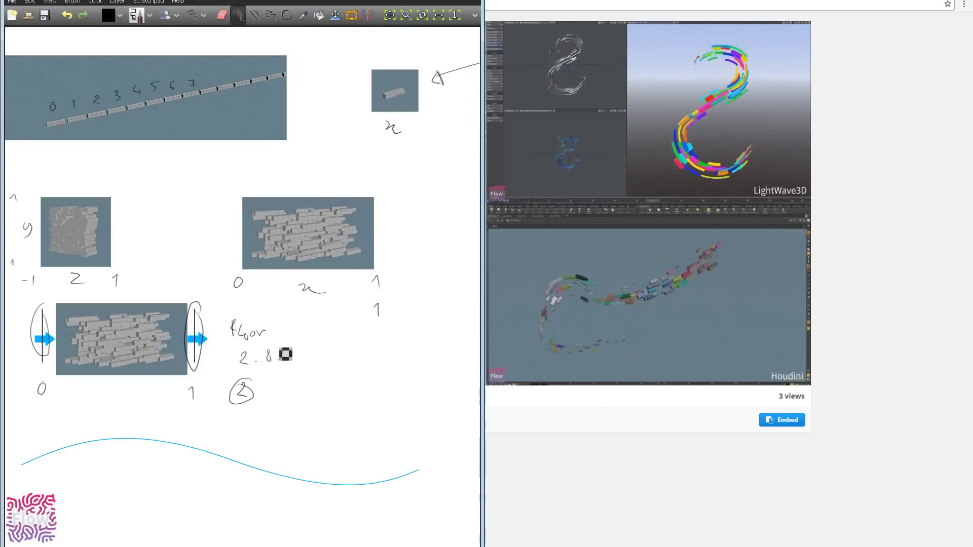
key("ctrl+z")
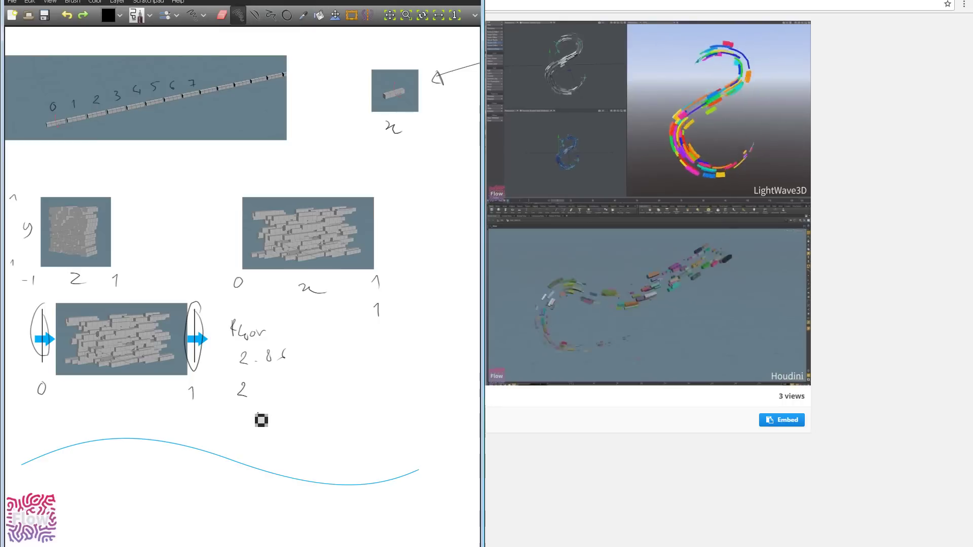
- Write the remainder 0.86 beneath the 2, and sketch and undo a straight line above the lower block stack
mouse_move(272, 422)
left_mouse_down()
mouse_move(273, 409)
mouse_move(285, 412)
left_mouse_up()
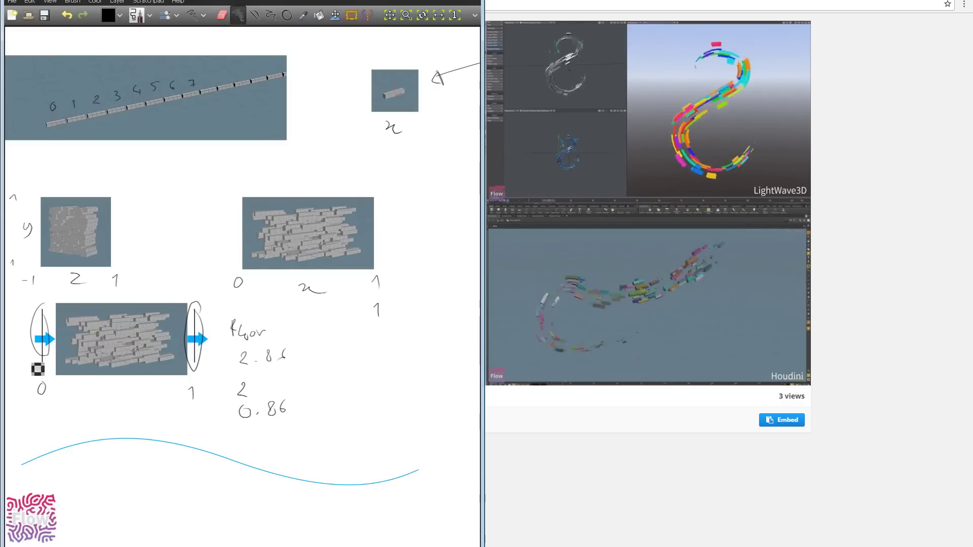
left_click_drag(94, 296, 103, 296, "shift")
left_click_drag(207, 289, 290, 291, "shift")
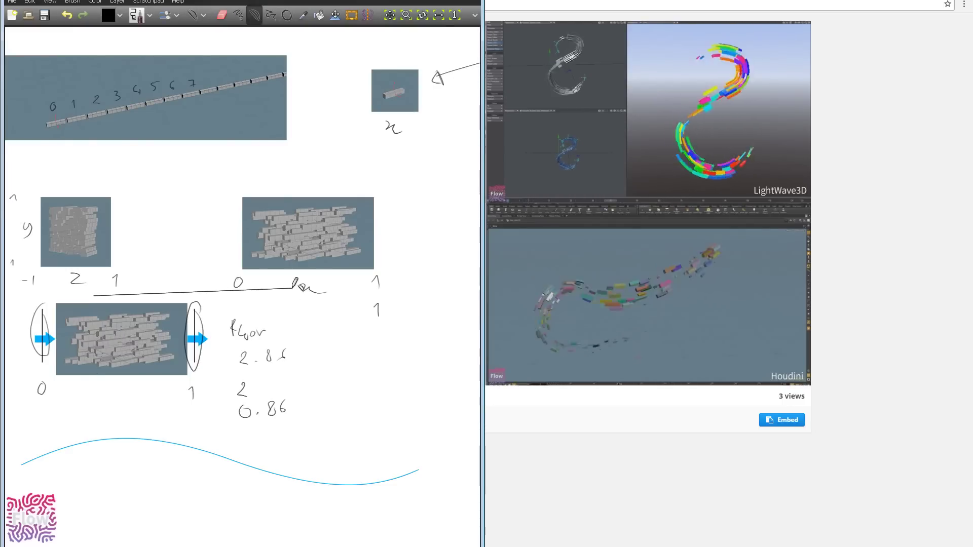
key("ctrl+z")
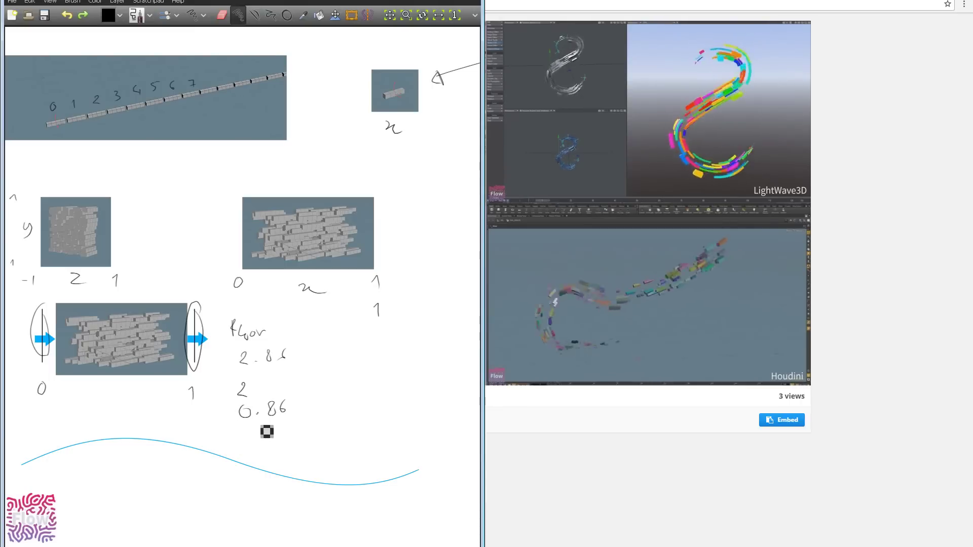
- Sketch a line spanning 0 to 1 beneath the 0.86 and undo it along with its labels
left_click_drag(231, 435, 229, 436)
left_click_drag(297, 436, 291, 438)
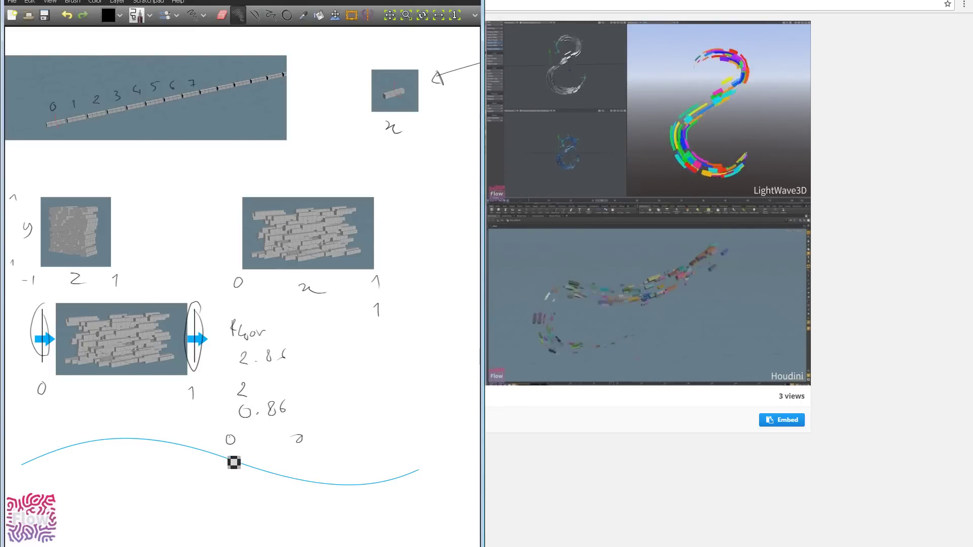
left_click_drag(225, 456, 298, 455, "shift")
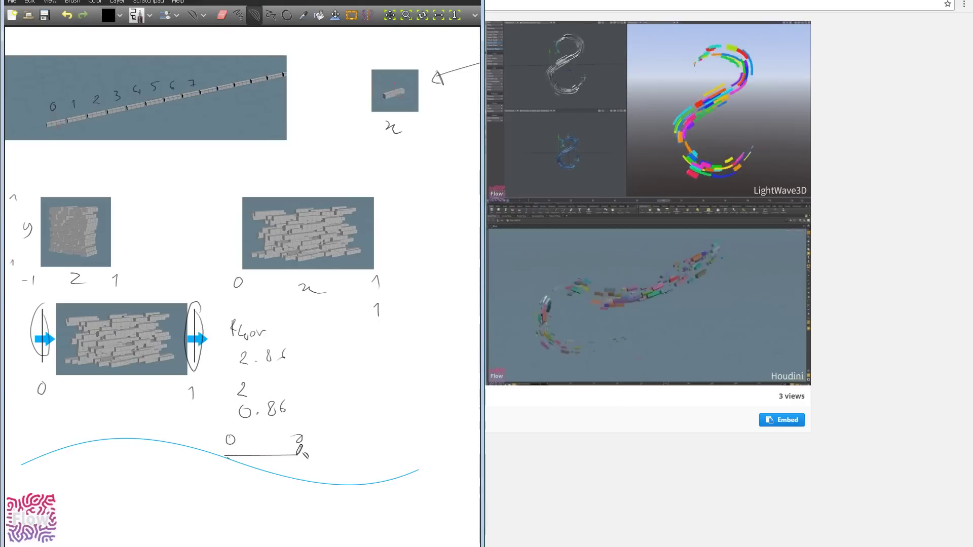
key("ctrl+z")
key("ctrl+z")
key("ctrl+z")
left_click_drag(235, 436, 236, 436)
left_click_drag(308, 434, 309, 440)
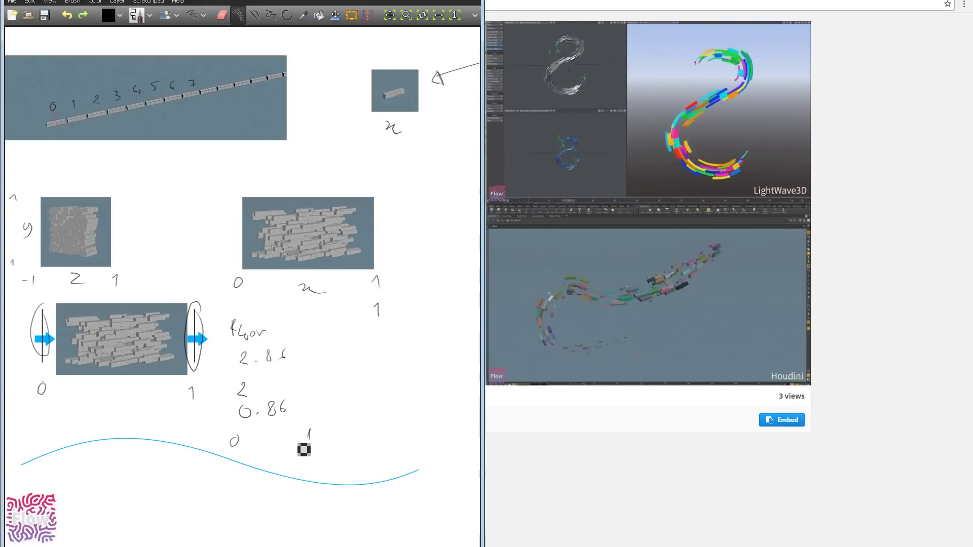
mouse_move(235, 451)
left_mouse_down("shift")
mouse_move(310, 450)
mouse_move(240, 451)
mouse_move(297, 444)
left_mouse_up("shift")
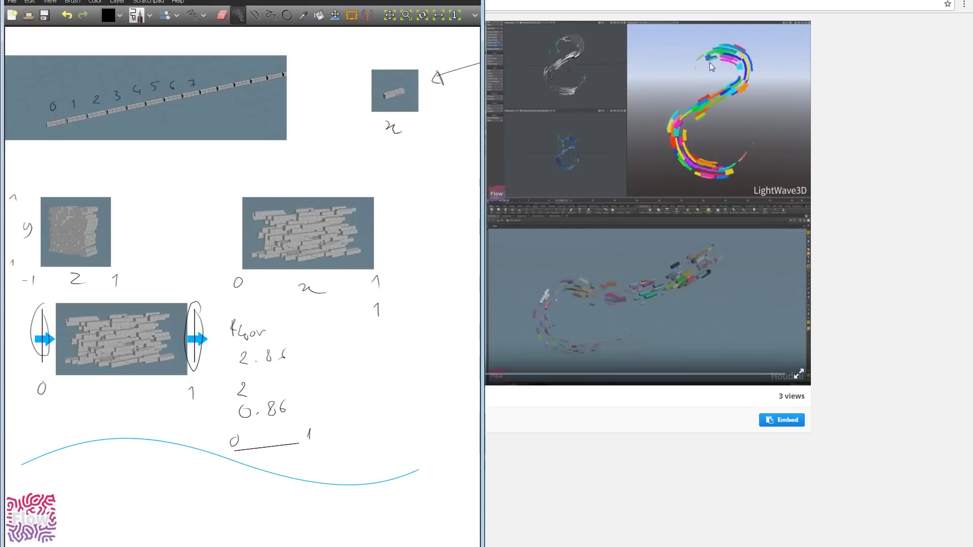
key("ctrl+z")
key("ctrl+z")
key("ctrl+z")
key("ctrl+z")
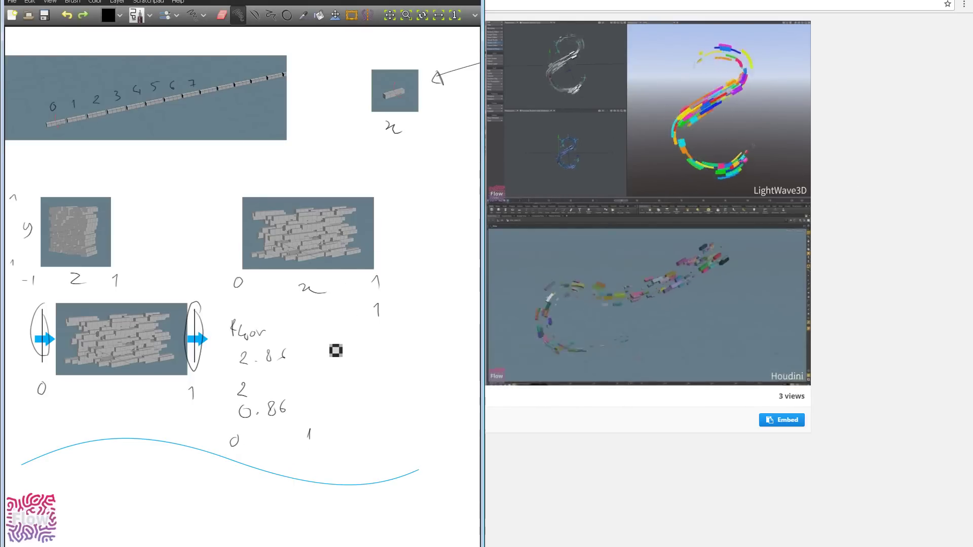
- Write Modulo beside the 2.86 and redraw the leading 0 of 0.86
left_click_drag(242, 405, 242, 405)
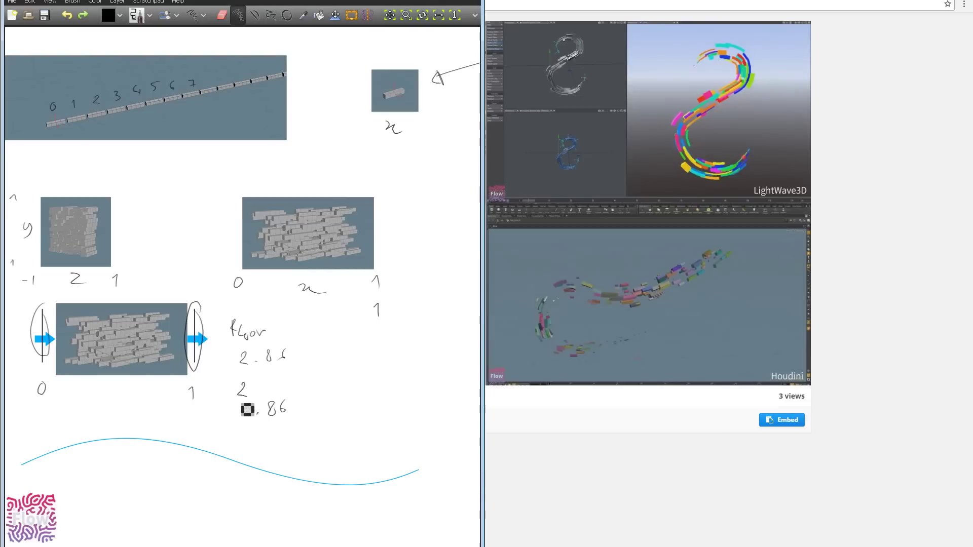
mouse_move(334, 348)
left_mouse_down()
mouse_move(350, 361)
mouse_move(328, 363)
mouse_move(379, 366)
left_mouse_up()
key("ctrl+z")
key("ctrl+z")
key("ctrl+z")
mouse_move(383, 353)
left_mouse_down()
mouse_move(384, 367)
mouse_move(393, 363)
left_mouse_up()
left_click_drag(242, 405, 244, 405)
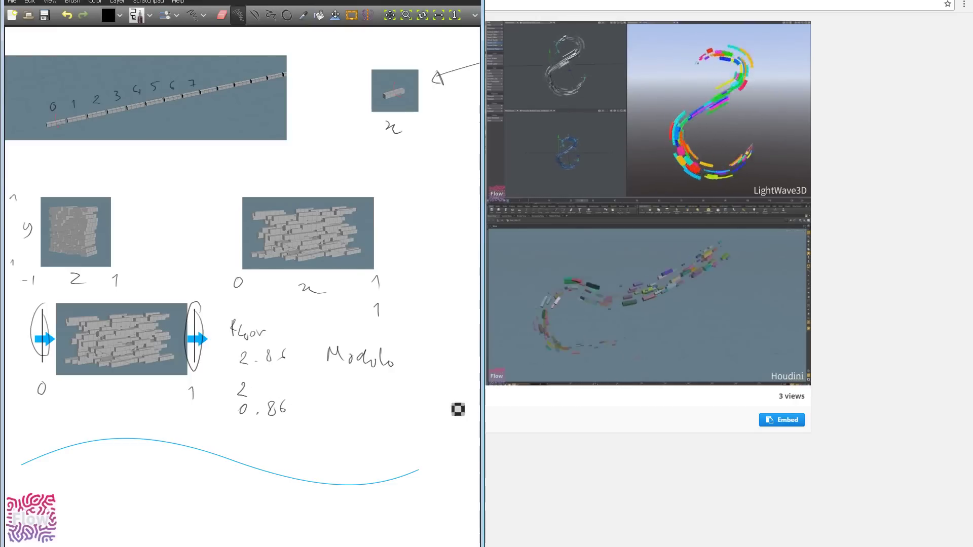
- Trace a stroke around the lower block stack from above it toward its 0 label, and undo the stroke
middle_click_drag(277, 396, 294, 380)
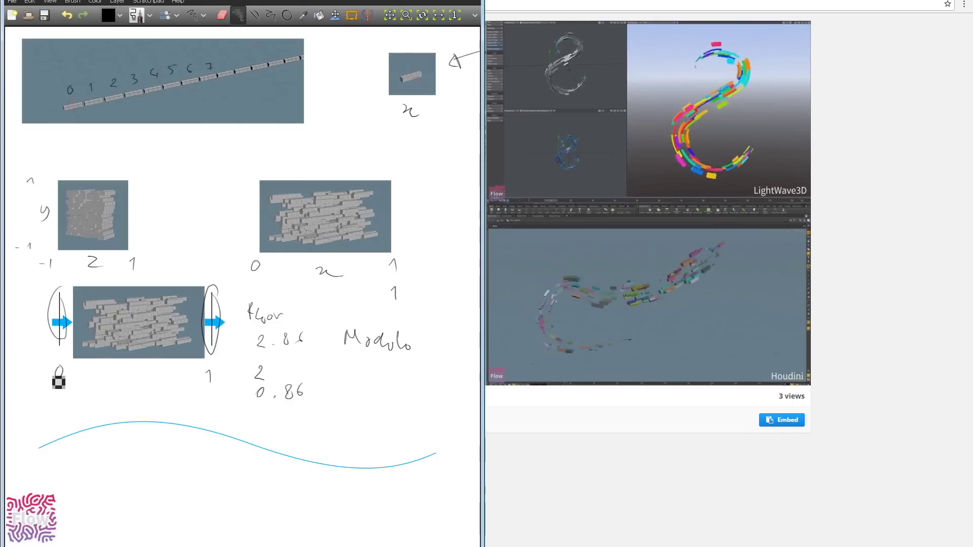
left_click_drag(61, 367, 59, 368)
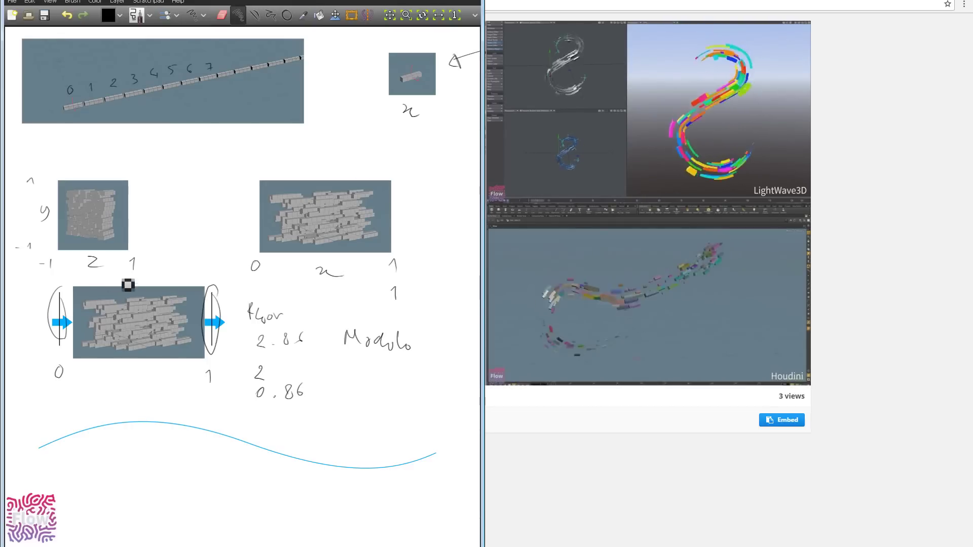
mouse_move(134, 279)
left_mouse_down()
mouse_move(57, 416)
mouse_move(132, 224)
mouse_move(25, 361)
left_mouse_up()
key("ctrl+z")
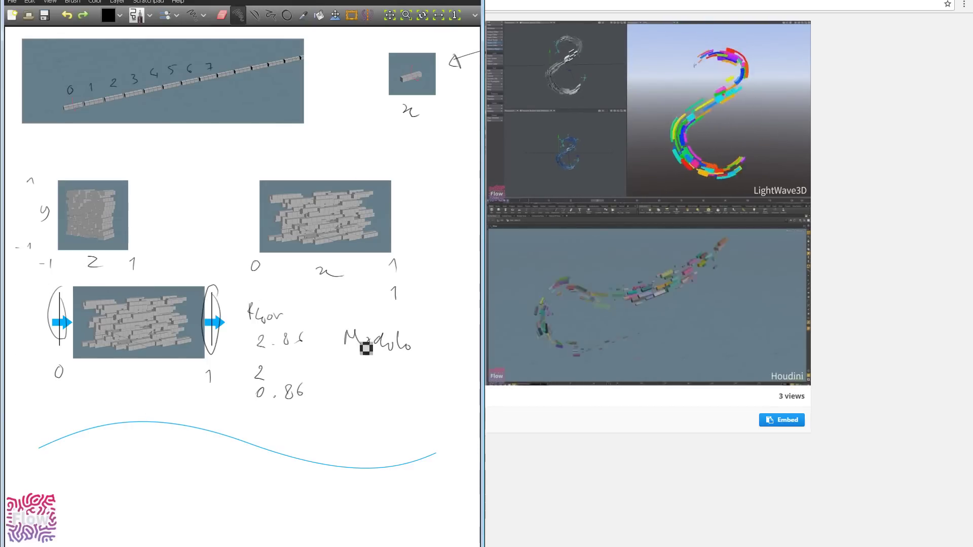
- Circle the word Modulo and write length beneath the blue curve
mouse_move(390, 314)
left_mouse_down()
mouse_move(333, 376)
mouse_move(366, 310)
left_mouse_up()
mouse_move(364, 326)
middle_mouse_down()
mouse_move(311, 318)
mouse_move(429, 242)
middle_mouse_up()
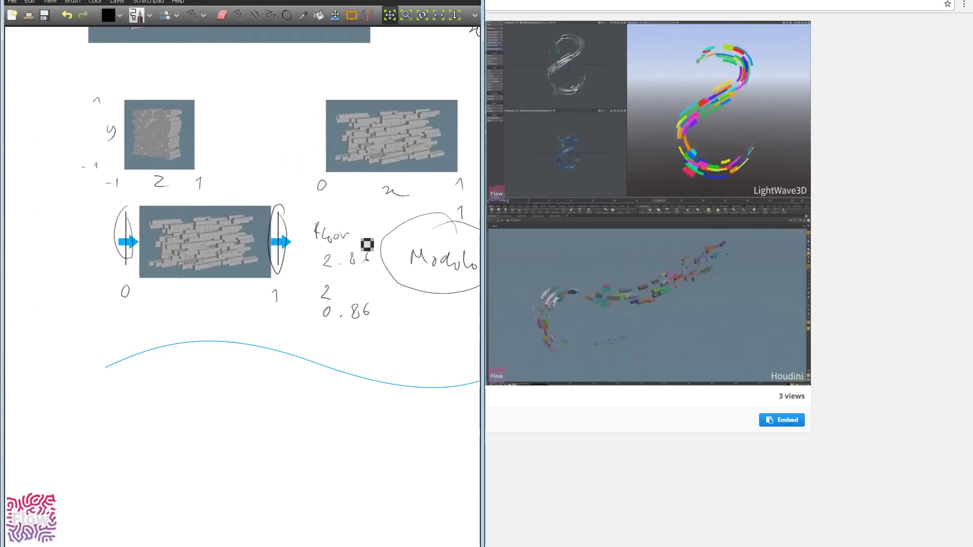
middle_click_drag(186, 278, 121, 270)
mouse_move(224, 375)
left_mouse_down()
mouse_move(224, 385)
mouse_move(256, 398)
mouse_move(280, 375)
mouse_move(266, 384)
left_mouse_up()
left_click_drag(268, 381, 281, 398)
- Undo a trial straight line beneath the length label and sketch two staggered rows of small blocks there instead
left_click_drag(44, 462, 431, 462, "shift")
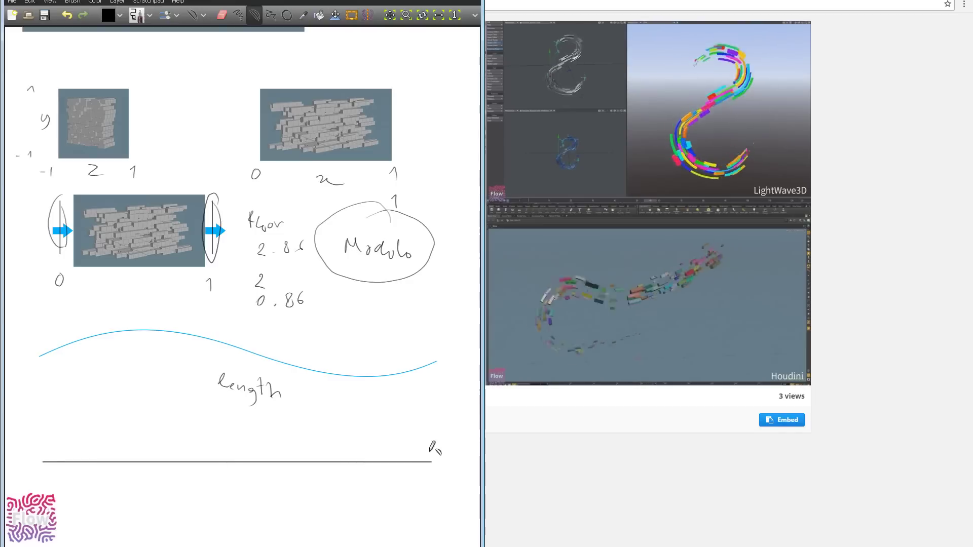
key("ctrl+z")
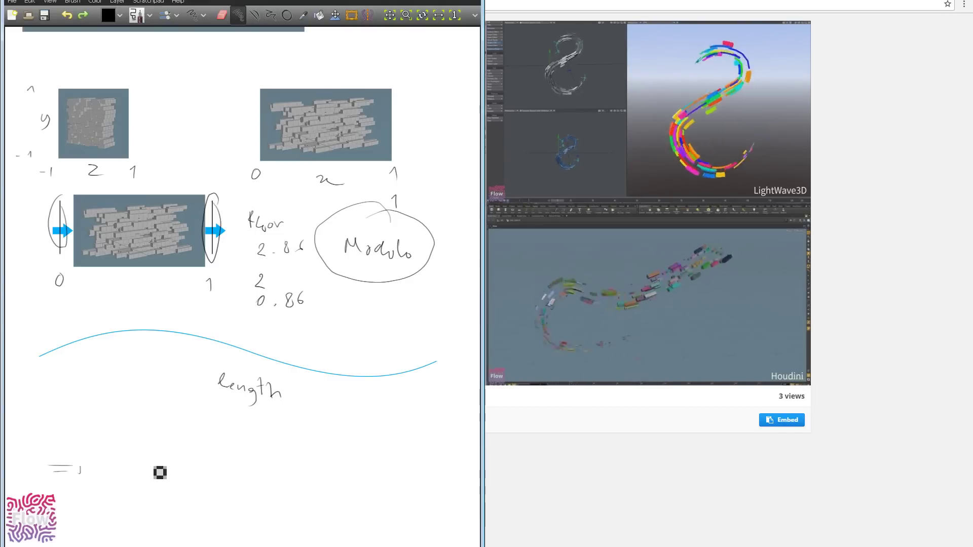
left_click_drag(157, 466, 177, 465)
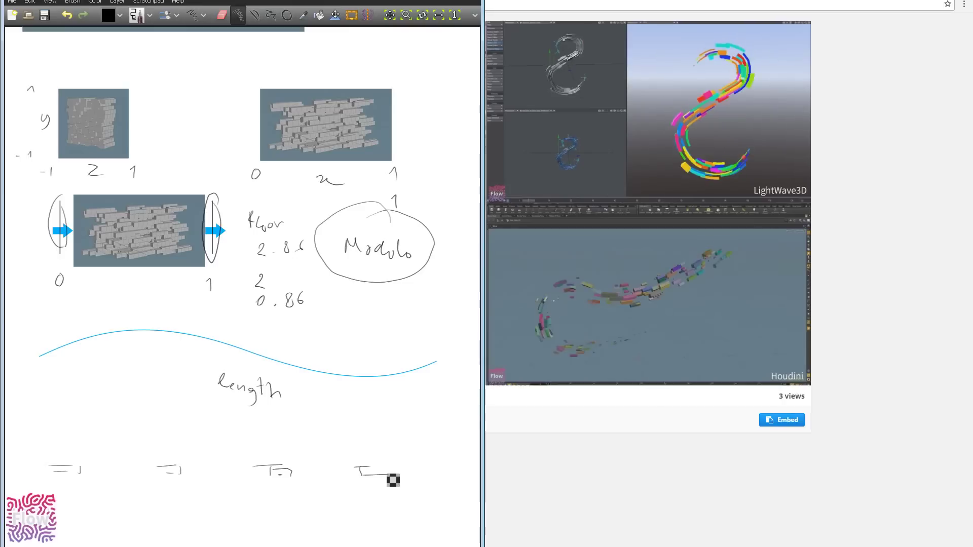
left_click_drag(393, 480, 390, 471)
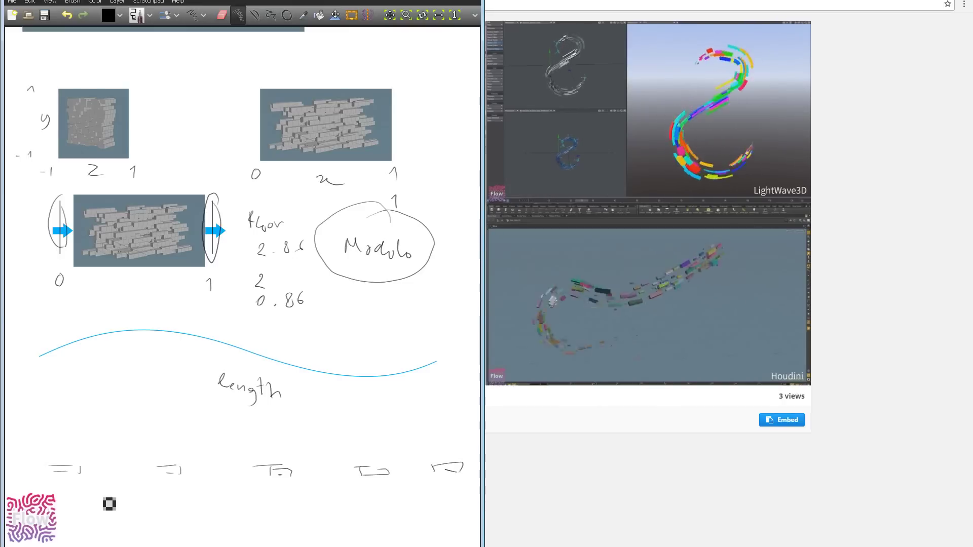
left_click_drag(97, 488, 129, 490)
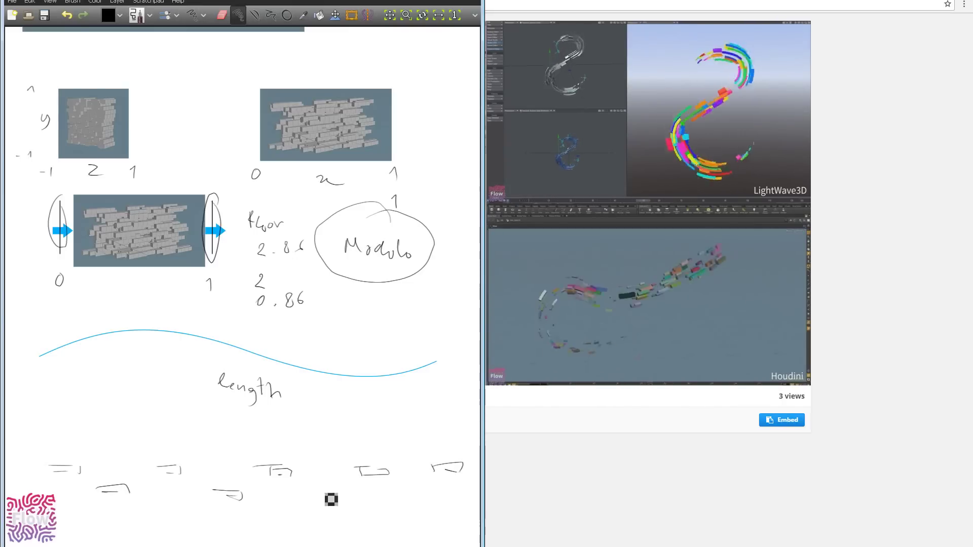
left_click_drag(327, 490, 344, 490)
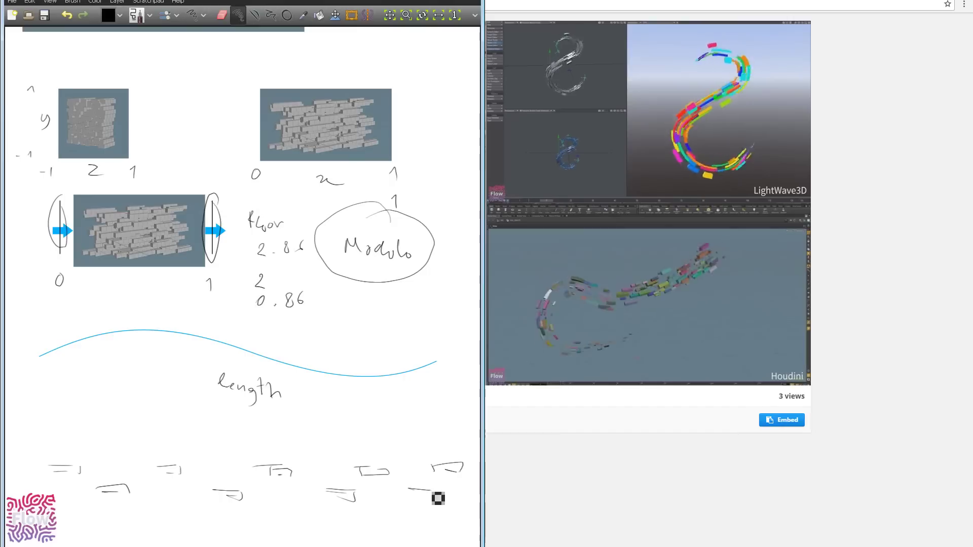
middle_click_drag(329, 440, 225, 430)
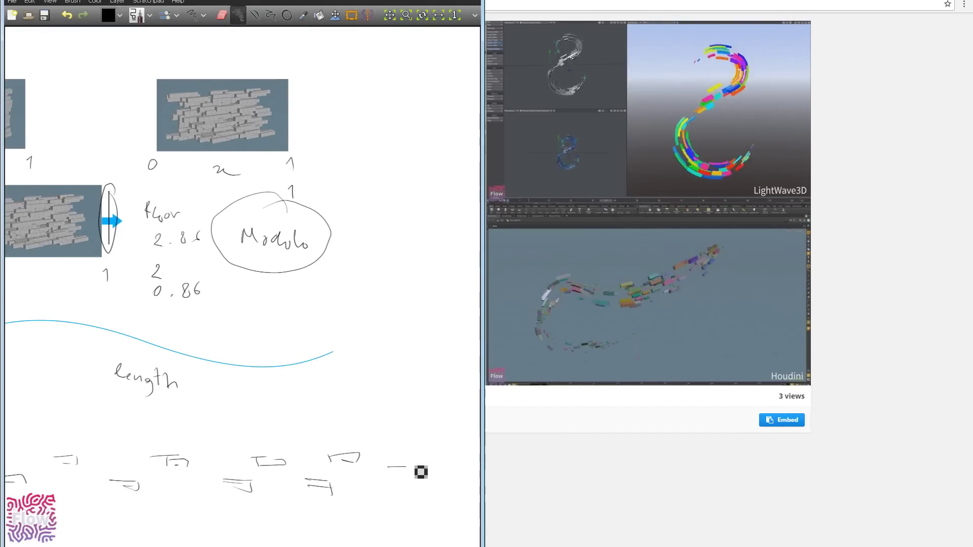
left_click_drag(411, 467, 409, 482)
- Write 20 near the blue curve's end, and label the first sketched block 0 and the last one 20
middle_click_drag(232, 432, 346, 424)
mouse_move(123, 413)
middle_mouse_down()
mouse_move(91, 408)
mouse_move(124, 393)
middle_mouse_up()
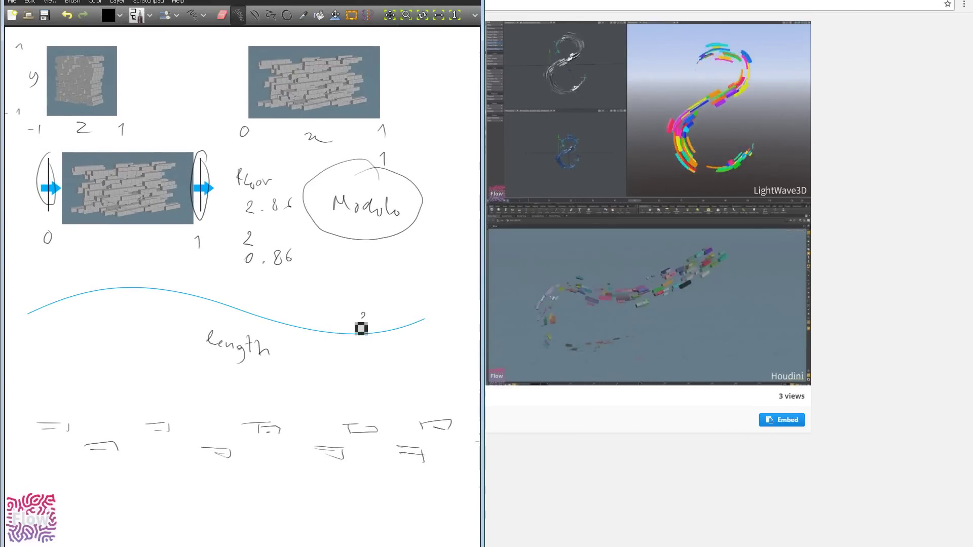
mouse_move(361, 329)
left_mouse_down()
mouse_move(389, 327)
mouse_move(381, 315)
left_mouse_up()
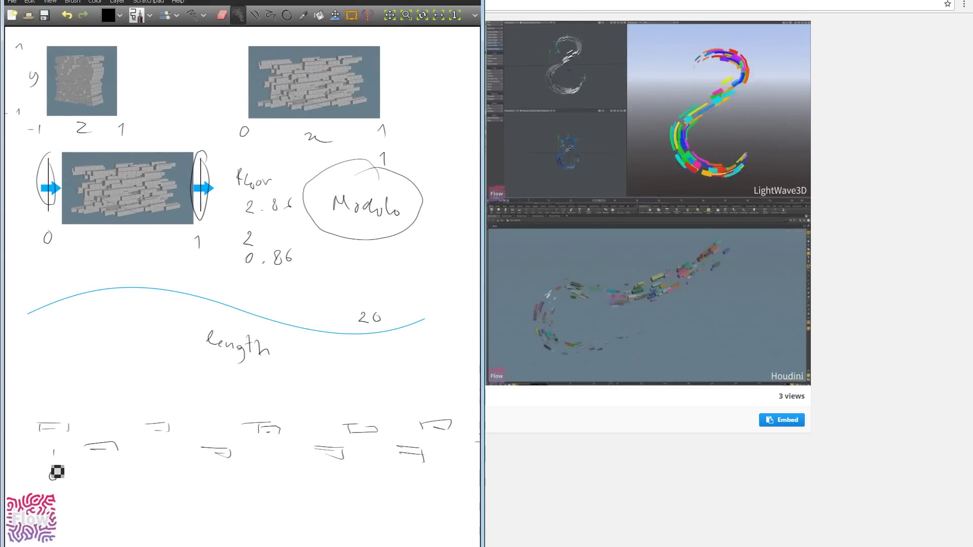
middle_click_drag(252, 402, 137, 379)
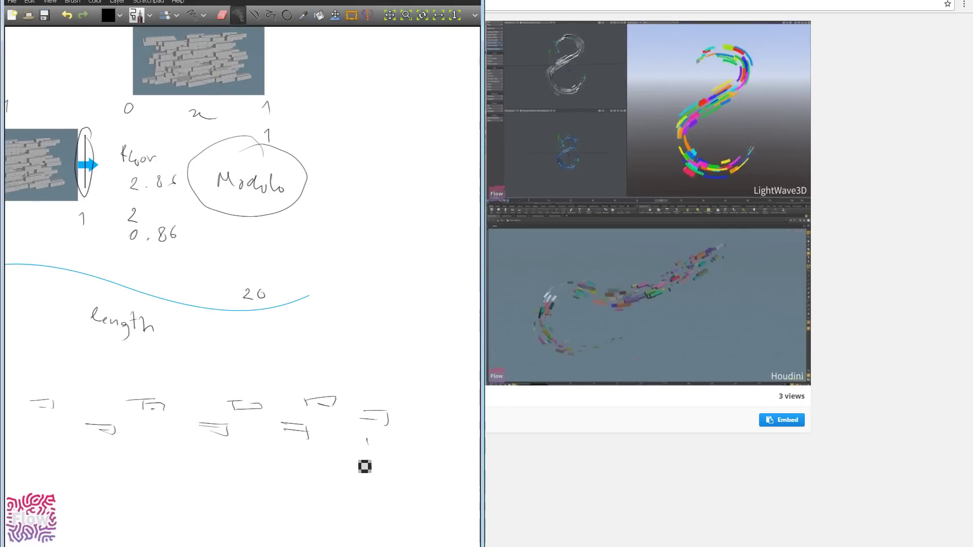
left_click_drag(359, 458, 370, 463)
- Sketch small blocks along both sides of the blue curve, following its bend from start to end
middle_click_drag(193, 409, 249, 412)
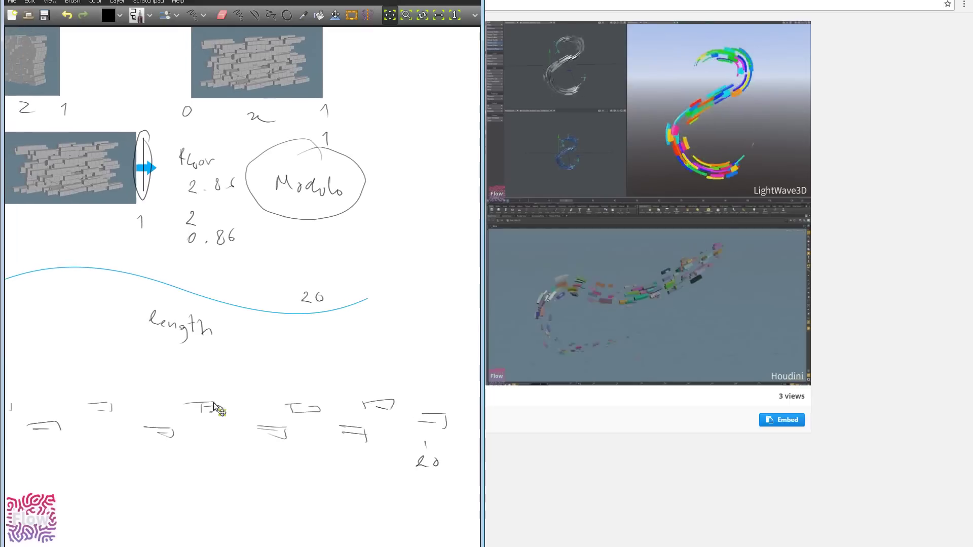
middle_click_drag(216, 266, 266, 262)
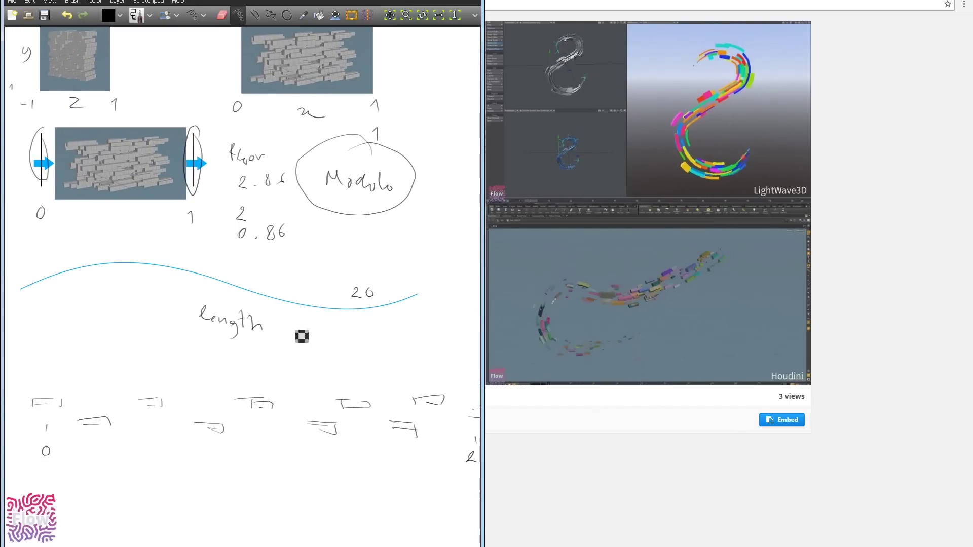
middle_click_drag(166, 402, 147, 370)
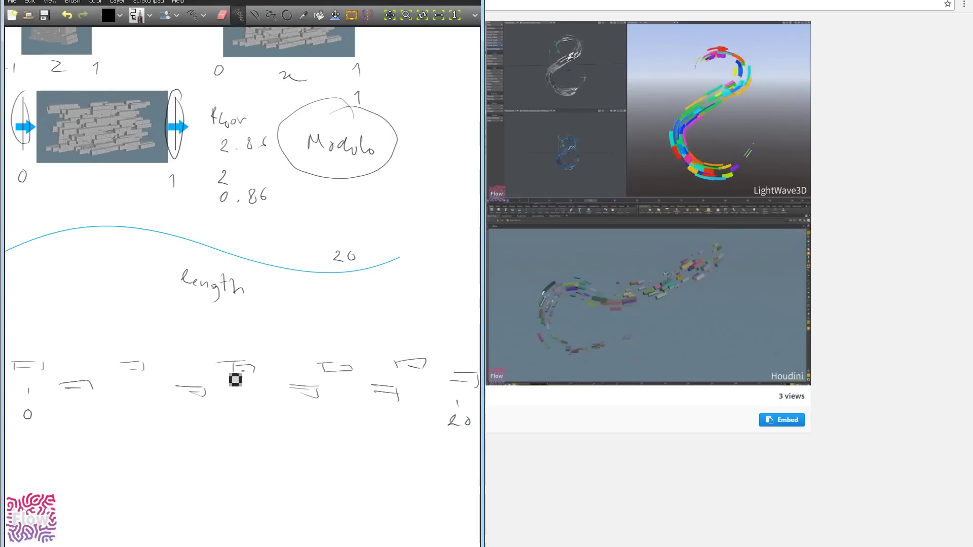
middle_click_drag(343, 381, 245, 354)
middle_click_drag(123, 332, 246, 349)
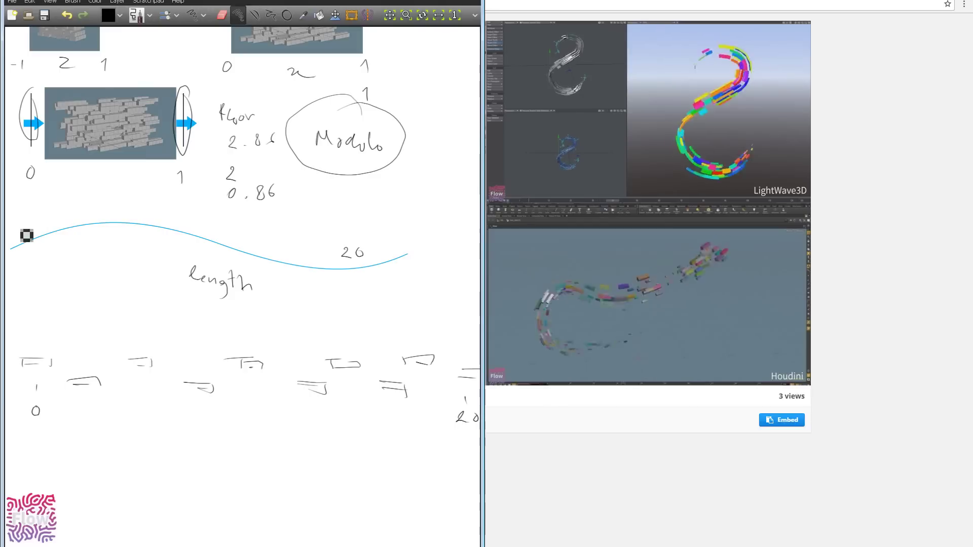
mouse_move(19, 231)
left_mouse_down()
mouse_move(173, 221)
mouse_move(149, 217)
mouse_move(230, 237)
mouse_move(204, 233)
left_mouse_up()
mouse_move(122, 236)
left_mouse_down()
mouse_move(152, 237)
mouse_move(151, 246)
left_mouse_up()
left_click_drag(127, 241, 144, 241)
left_click_drag(259, 247, 276, 252)
mouse_move(280, 248)
left_mouse_down()
mouse_move(272, 258)
mouse_move(327, 259)
left_mouse_up()
mouse_move(331, 255)
left_mouse_down()
mouse_move(333, 266)
mouse_move(325, 264)
left_mouse_up()
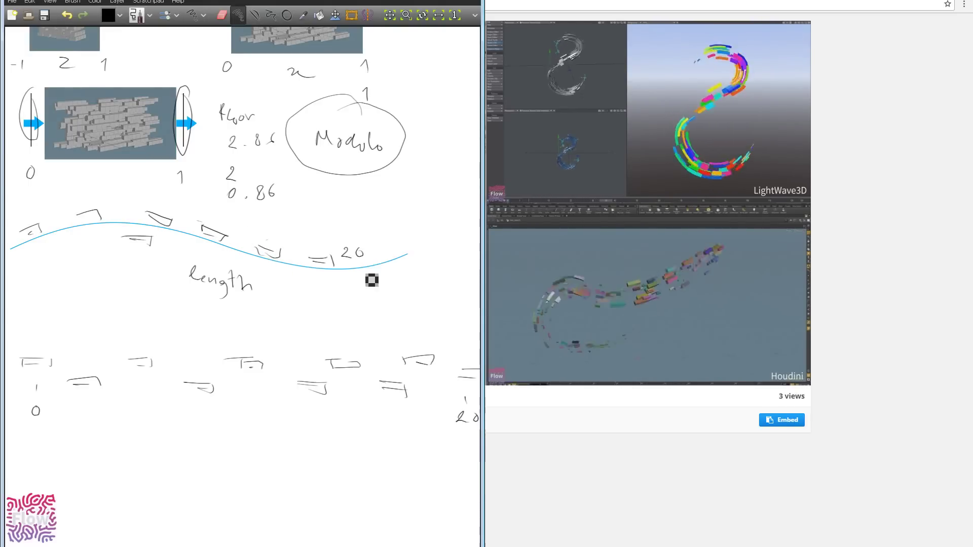
left_click_drag(381, 277, 401, 277)
left_click_drag(389, 280, 398, 280)
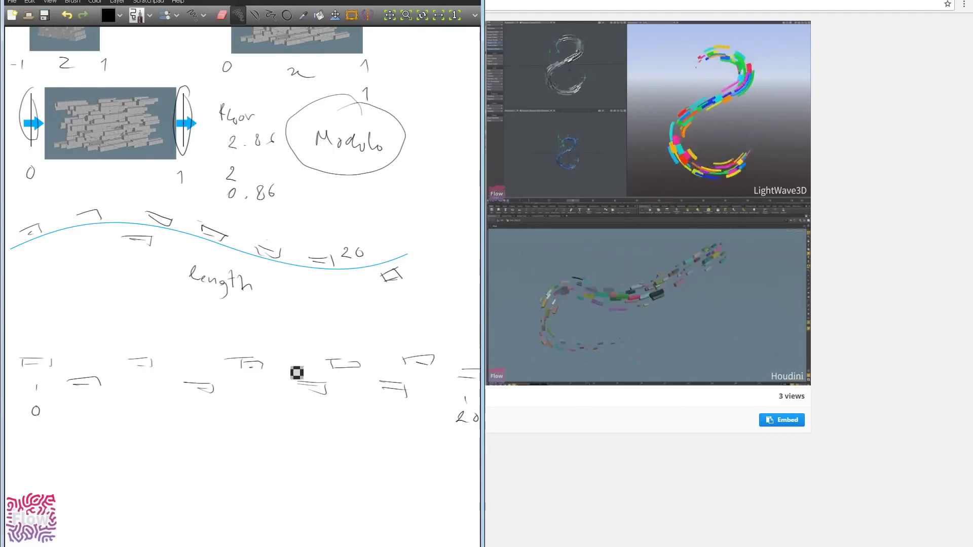
- Switch to Discord in the browser and check the lounge and livechat channels for new messages
middle_click_drag(446, 373, 407, 372)
middle_click_drag(31, 370, 113, 377)
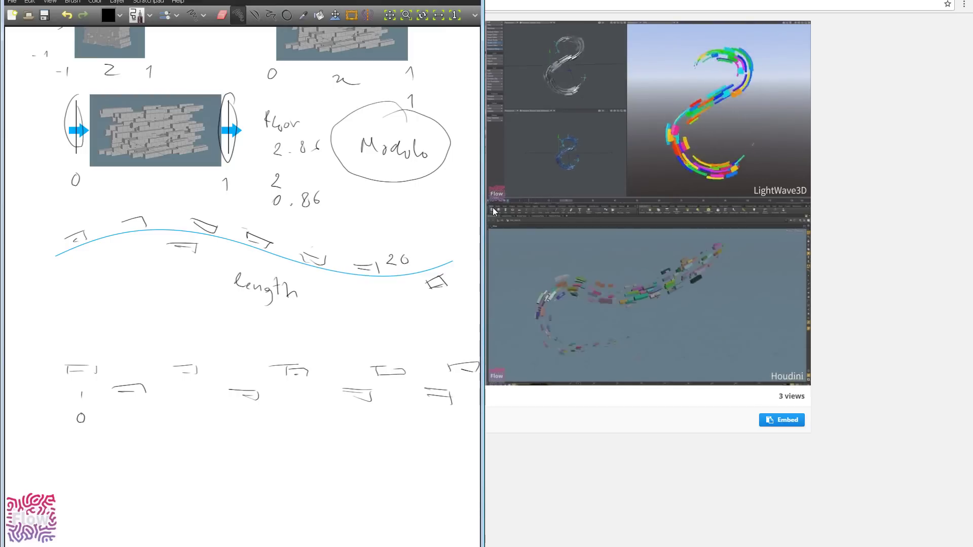
left_click(872, 212)
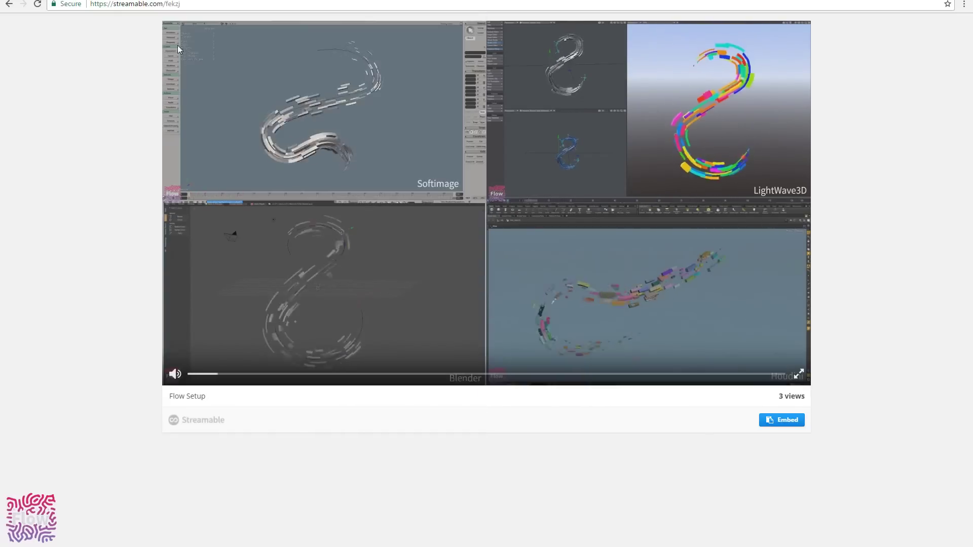
key("ctrl+Tab")
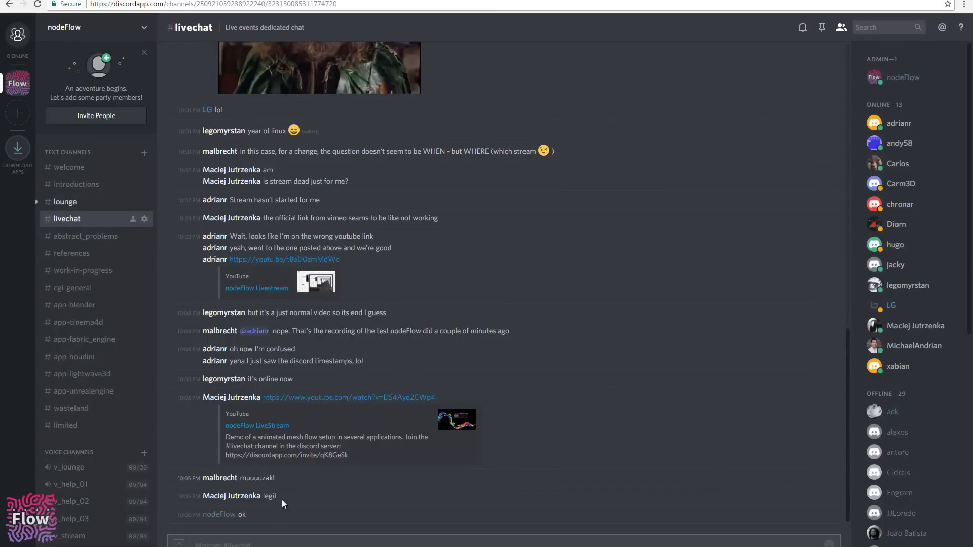
left_click(69, 202)
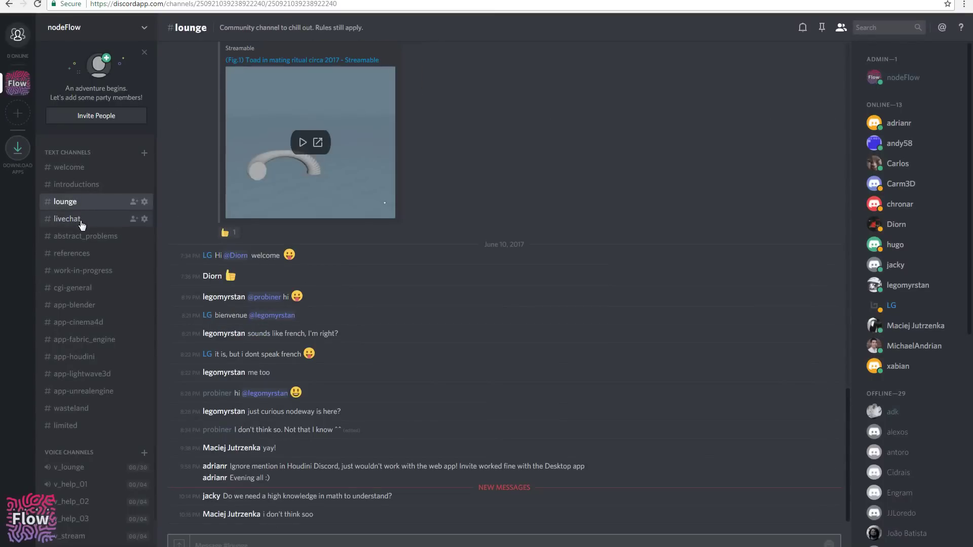
left_click(80, 221)
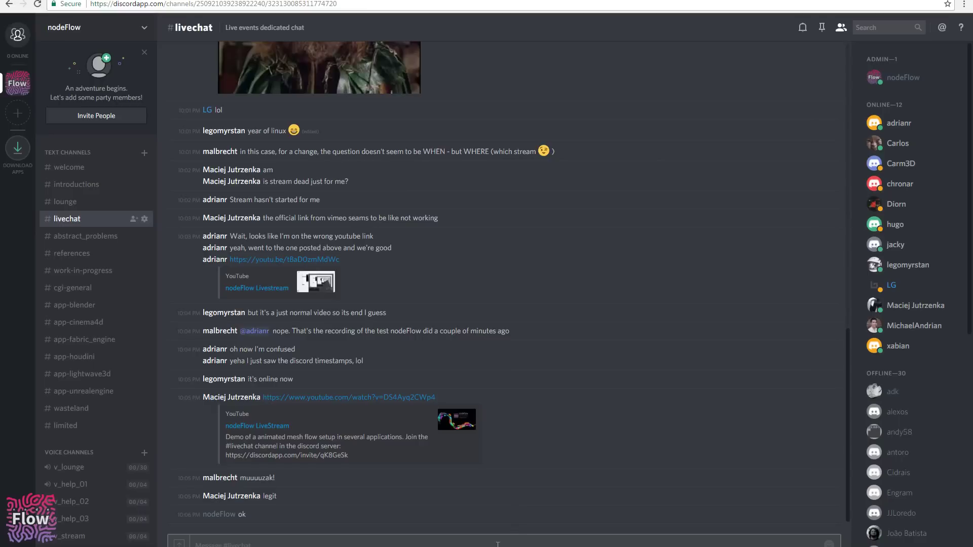
- Switch to Softimage and select the block array followed by its ICETree operator
key("alt+Tab")
key("alt+Tab")
key("alt+Tab")
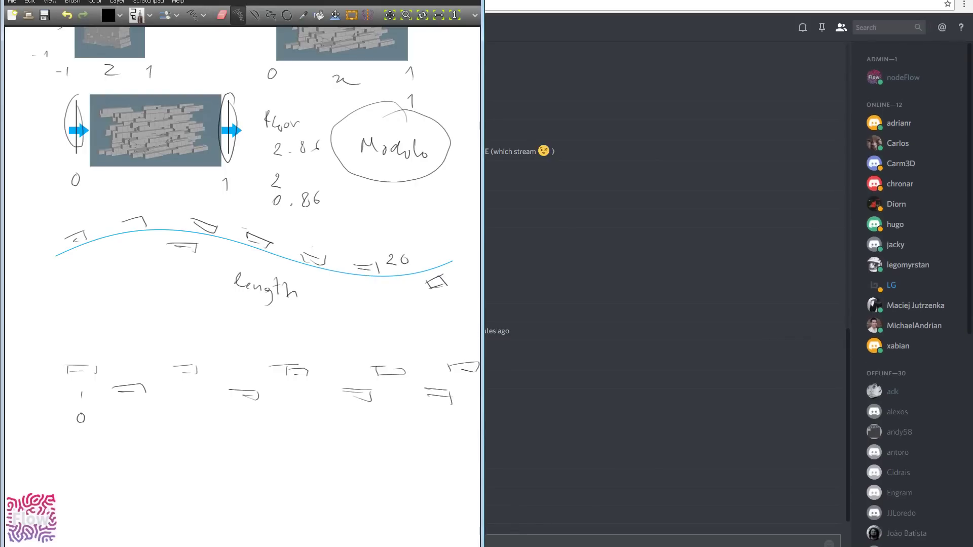
key("alt+Tab")
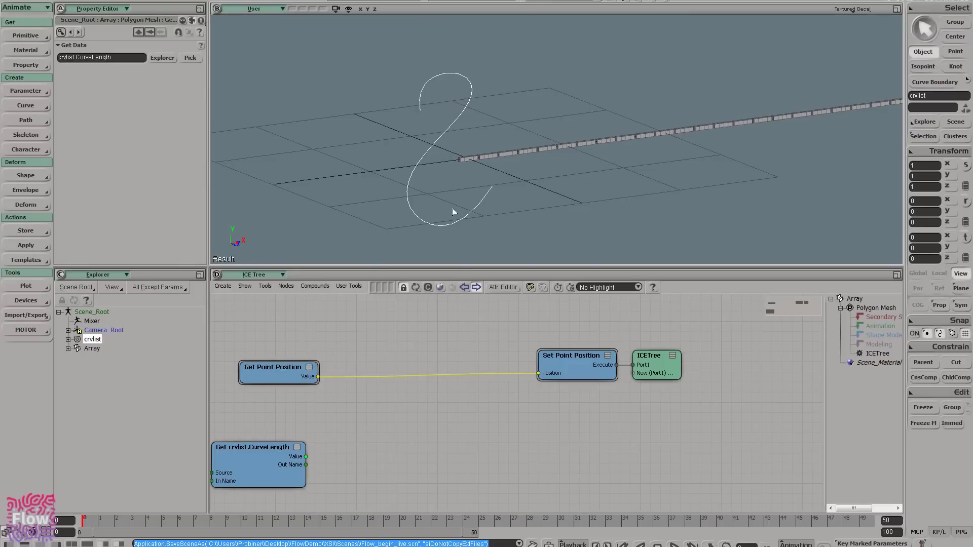
right_click_drag(476, 207, 502, 172)
left_click(486, 170)
left_click_drag(289, 375, 294, 372)
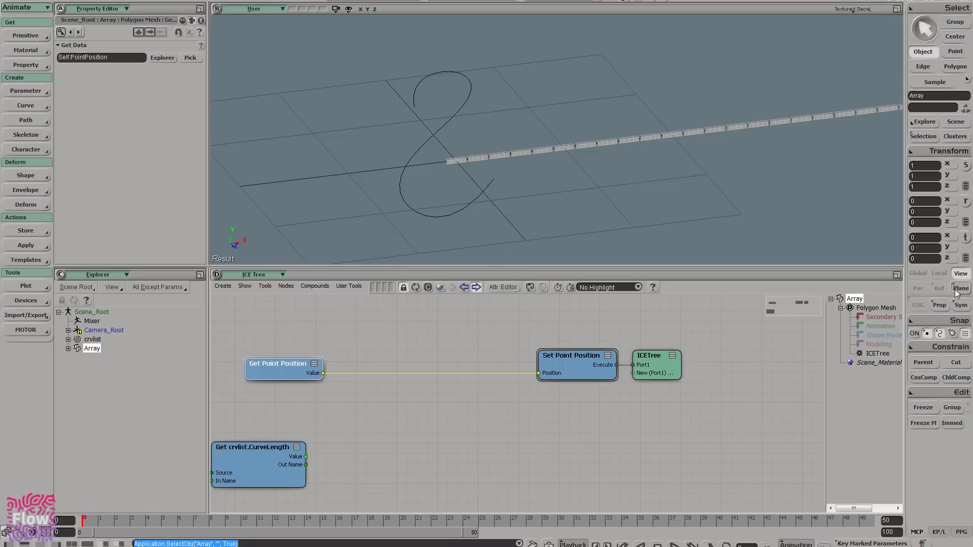
left_click(878, 355)
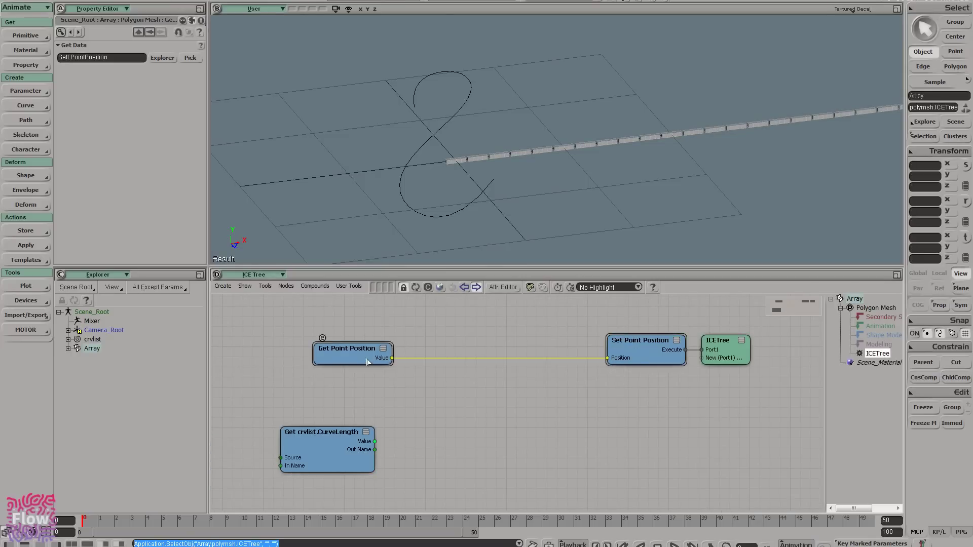
- Reposition the Get Point Position node directly above the Get crvlist.CurveLength node
left_click_drag(368, 362, 398, 360)
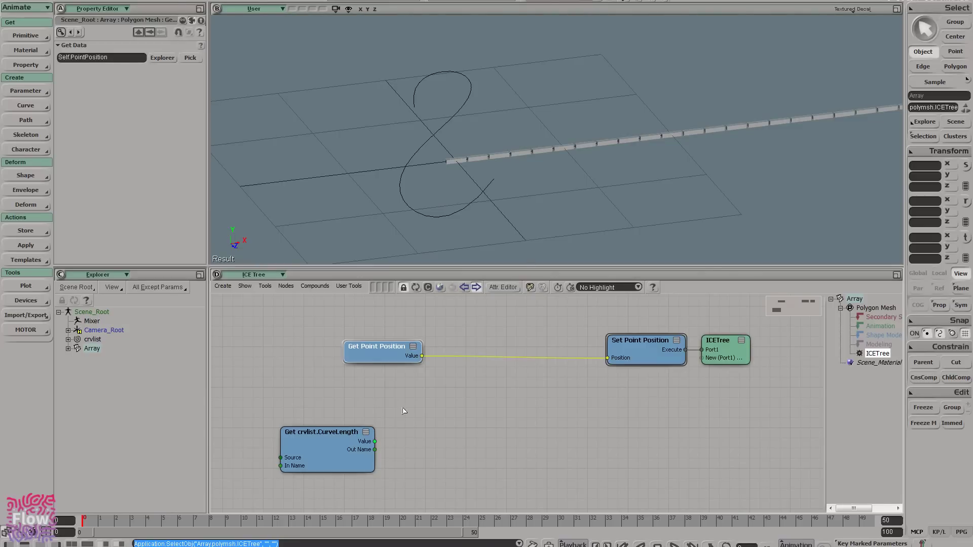
left_click(341, 434)
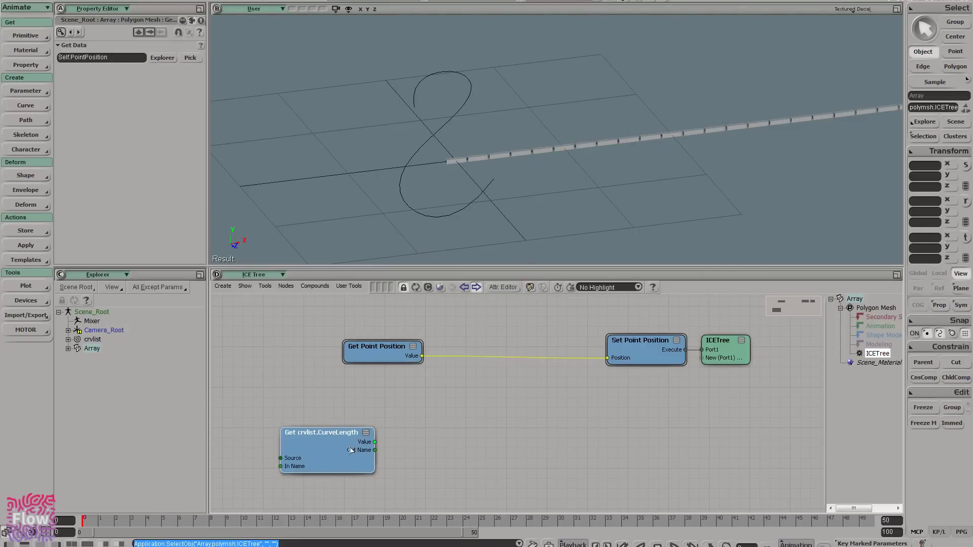
key("alt+Tab")
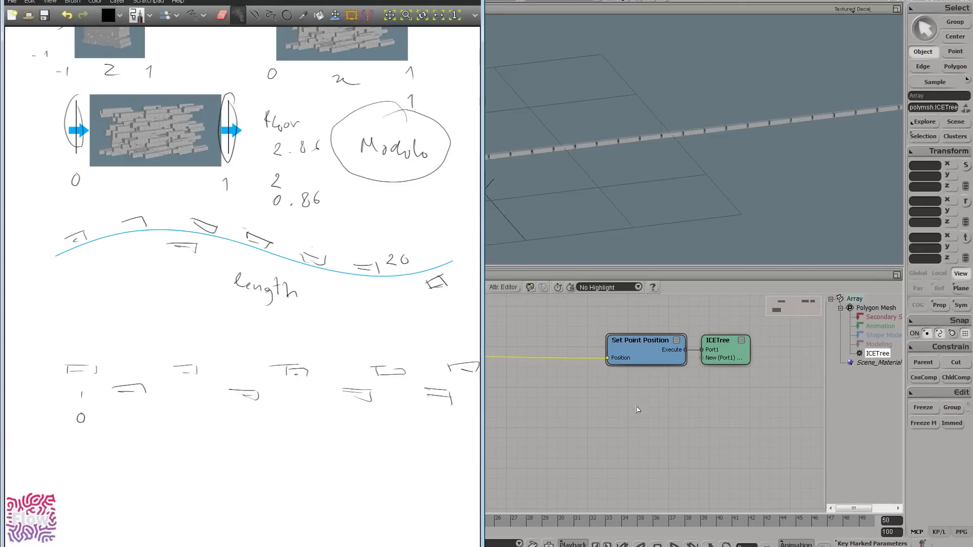
left_click(672, 420)
left_click_drag(382, 349, 319, 349)
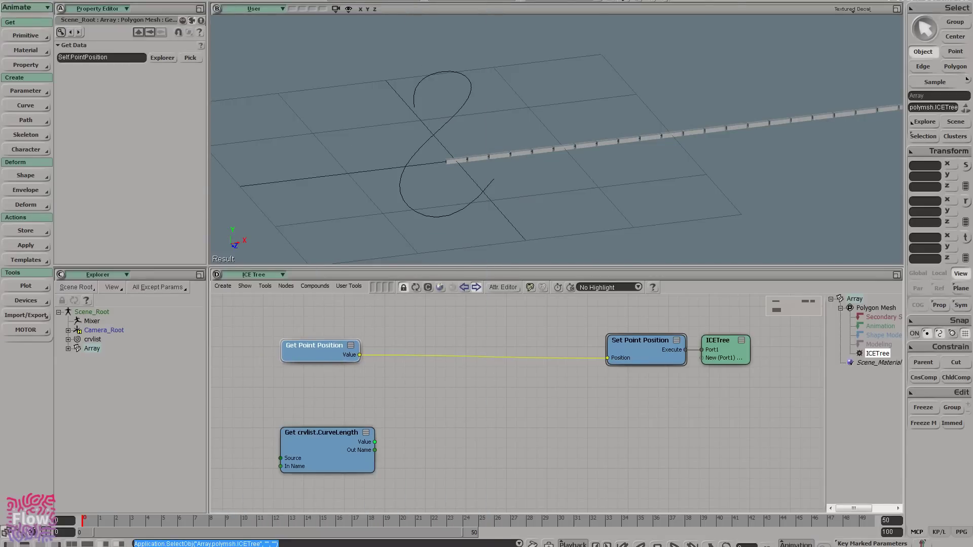
- Switch to the MyPaint sketch to review the numbered block row, and return to the ICE tree in Softimage
key("alt+Tab")
mouse_move(313, 263)
middle_mouse_down()
mouse_move(326, 433)
mouse_move(296, 340)
middle_mouse_up()
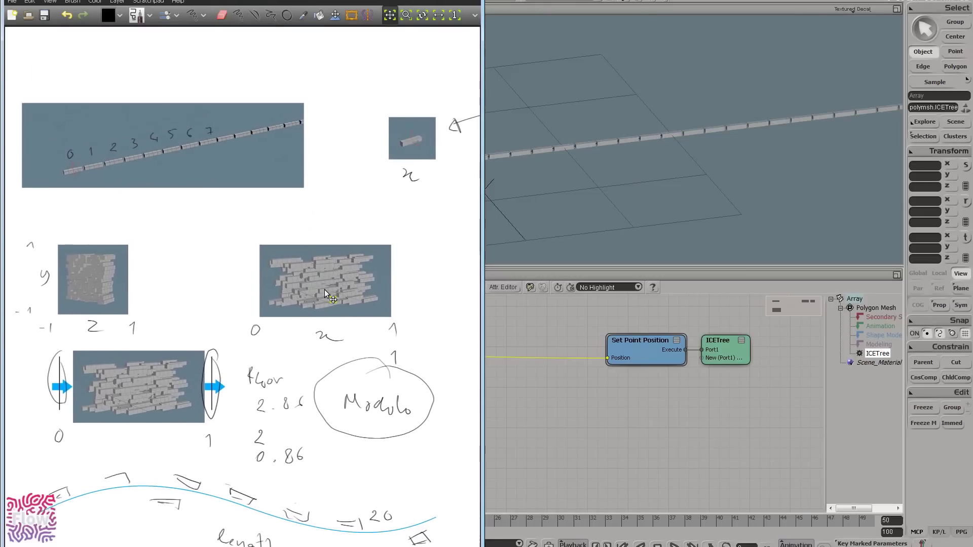
middle_click_drag(325, 290, 311, 283)
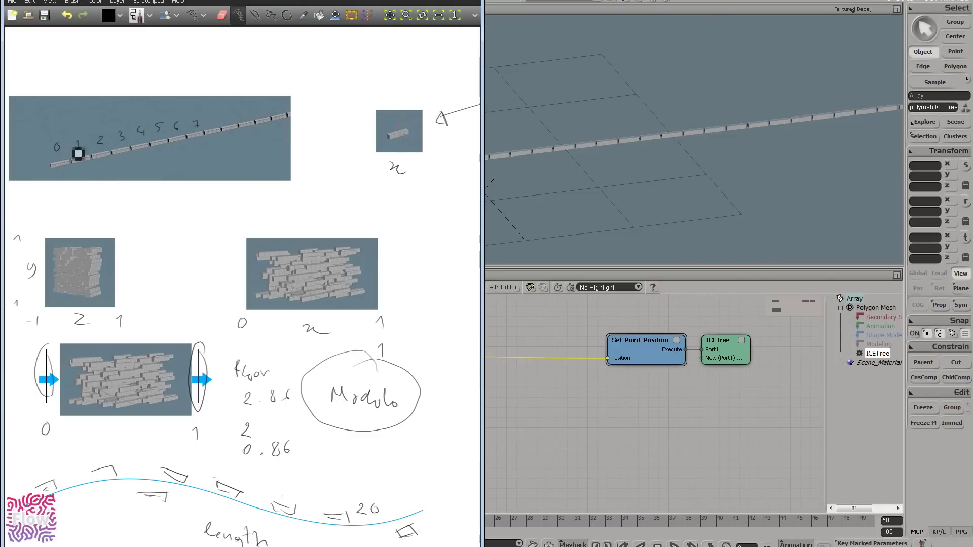
left_click(546, 279)
- Add a 3D Vector to Scalar node and connect the Get Point Position value to its Vector input
key("Tab")
type("s")
key("BackSpace")
type("vect")
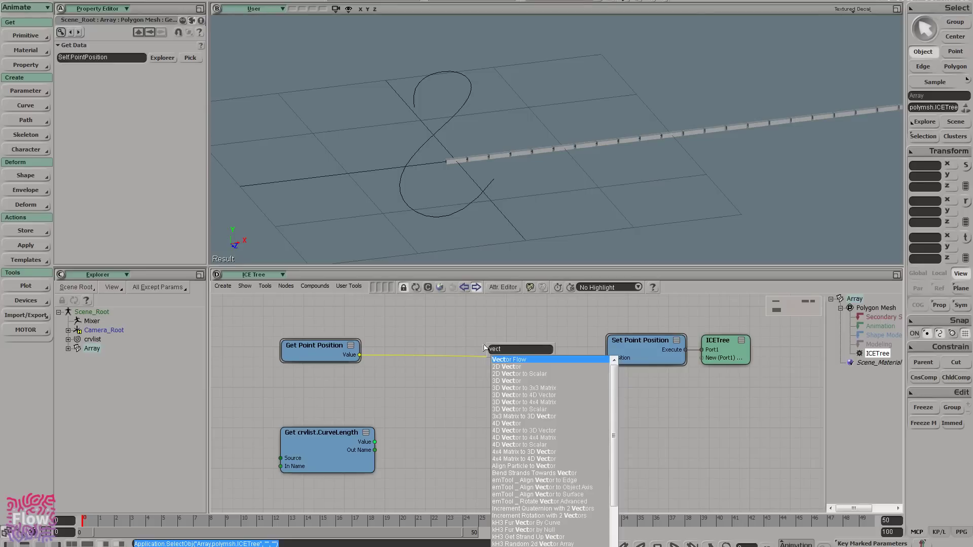
left_click(539, 410)
left_click_drag(360, 355, 404, 404)
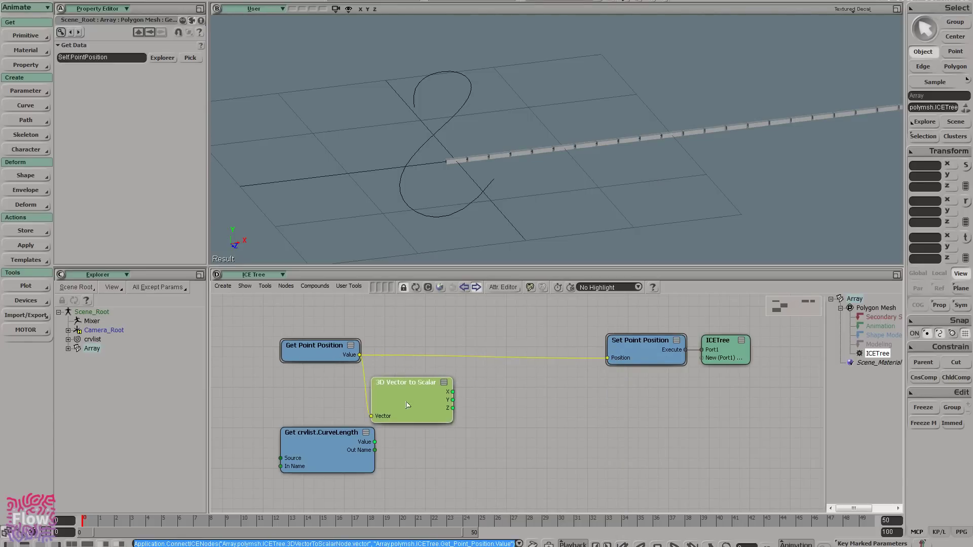
- Add a Round node to the ICE tree beside the 3D Vector to Scalar node
key("Tab")
type("round")
key("Return")
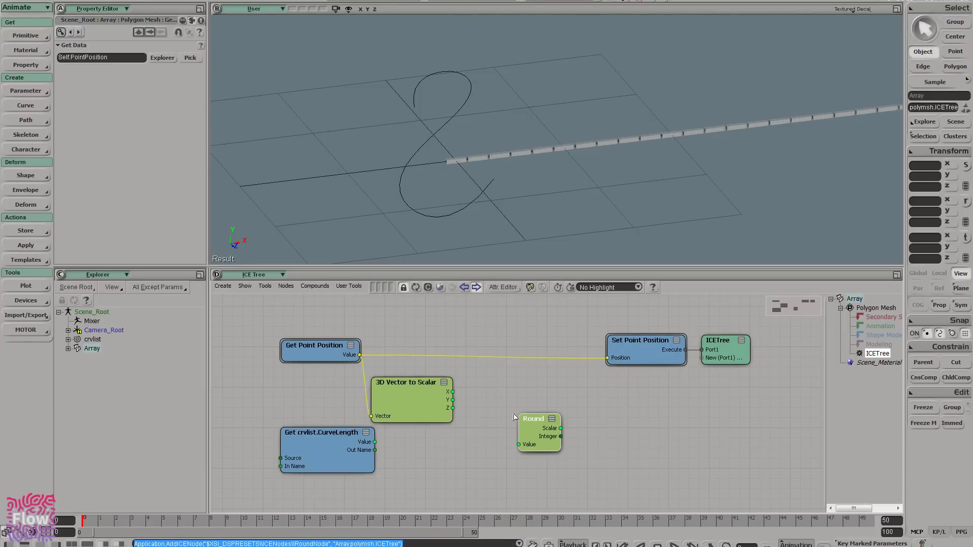
- Connect the 3D Vector to Scalar X output to the Round node's Value and move both nodes above Get Point Position
left_click_drag(454, 393, 511, 379)
left_click_drag(419, 397, 425, 310, "shift")
middle_click_drag(501, 394, 482, 457)
left_click(479, 392)
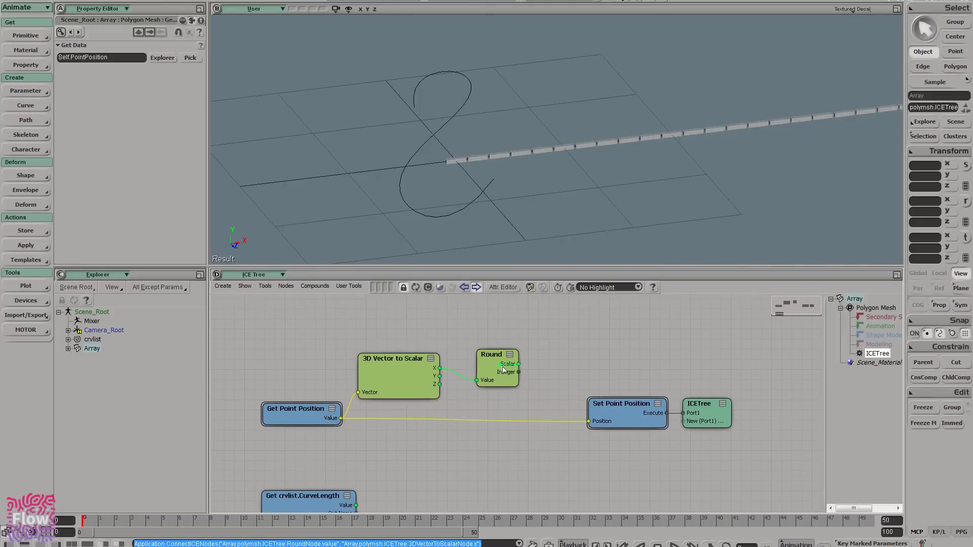
left_click_drag(500, 364, 490, 371)
- Move the Set Point Position and ICETree nodes farther from the Round node, and check the numbered block row in the MyPaint sketch
middle_click_drag(617, 364, 557, 347)
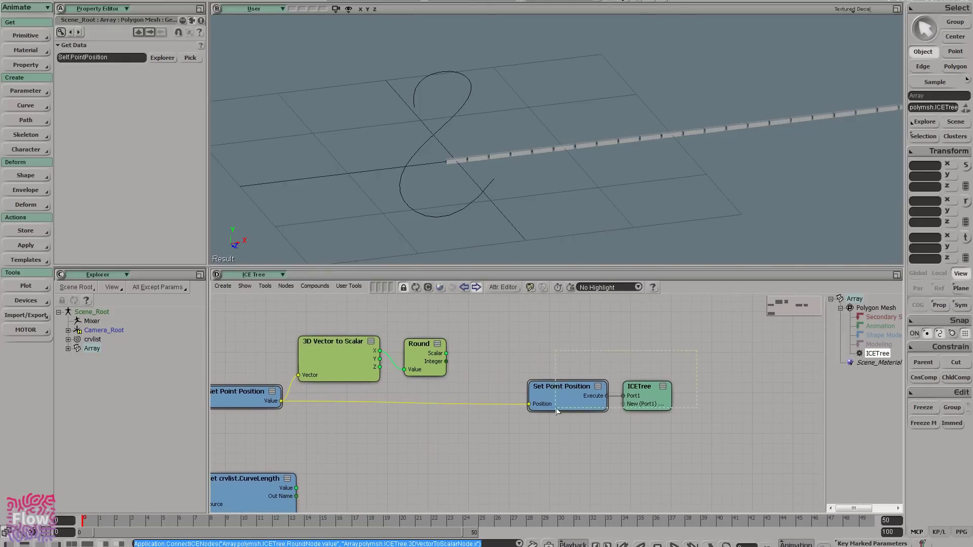
left_click_drag(561, 410, 720, 401)
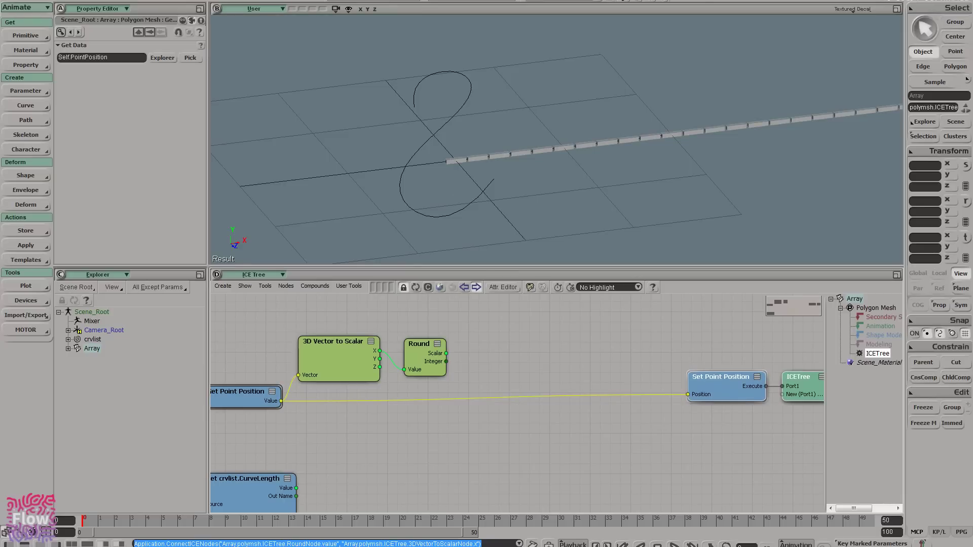
key("alt+Tab")
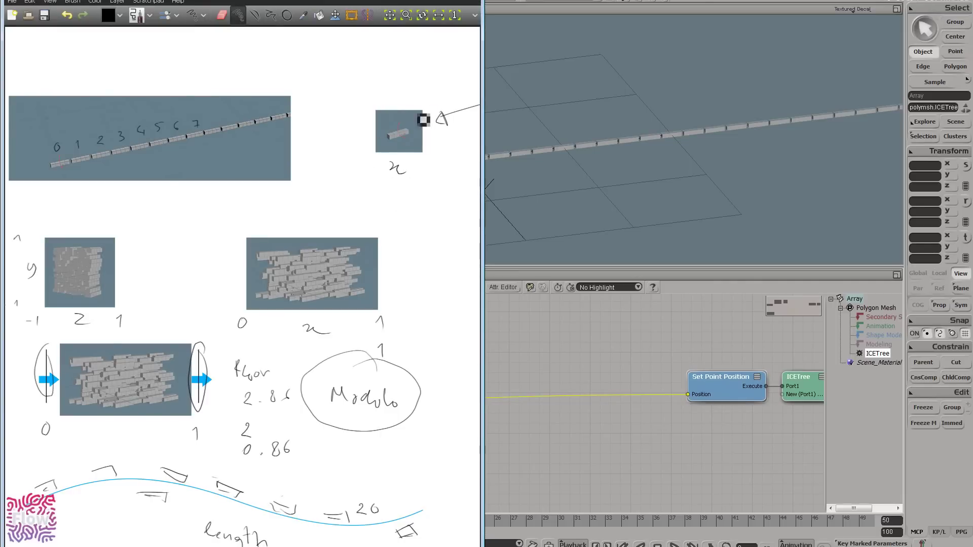
left_click(501, 363)
middle_click_drag(480, 369, 548, 357)
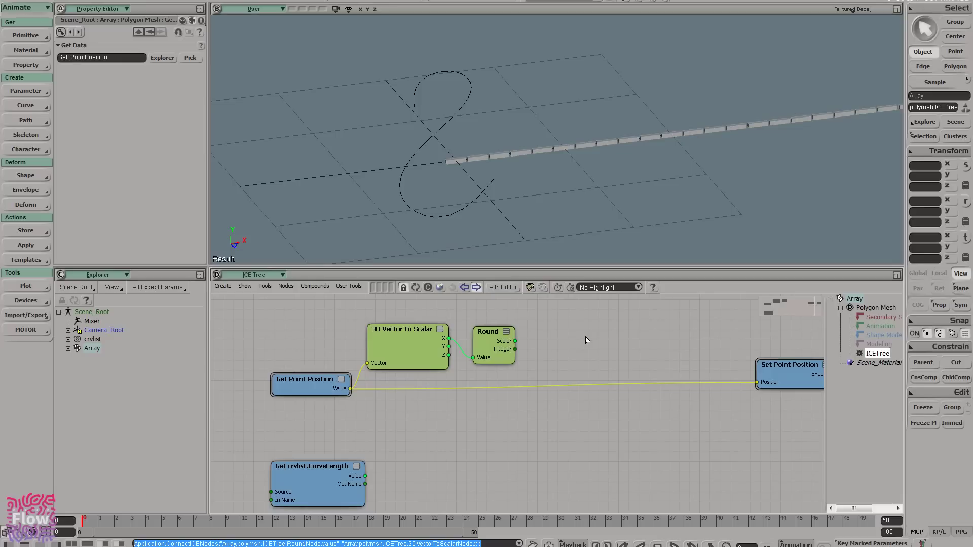
- Add a Scalar to 3D Vector node beside Round and connect Round's Scalar output to its X input
key("Tab")
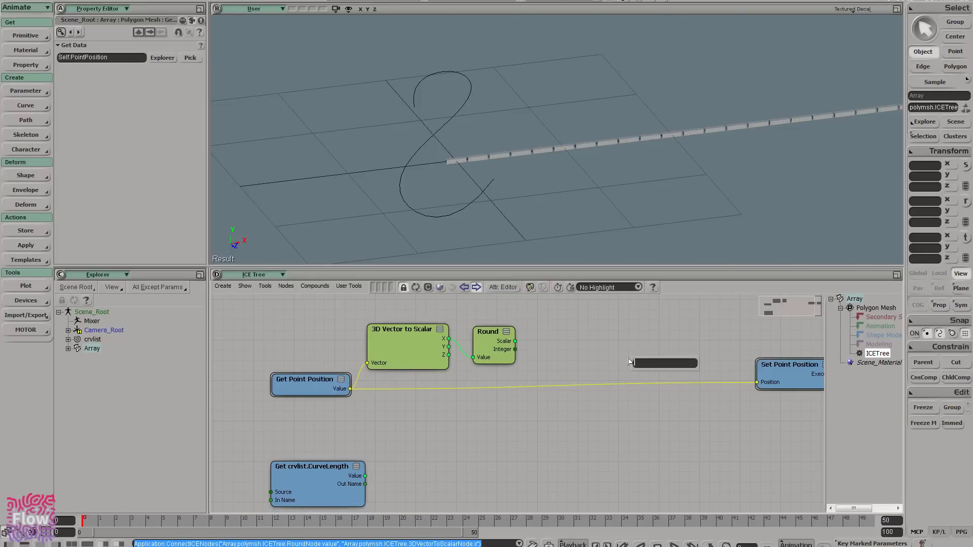
type("sca")
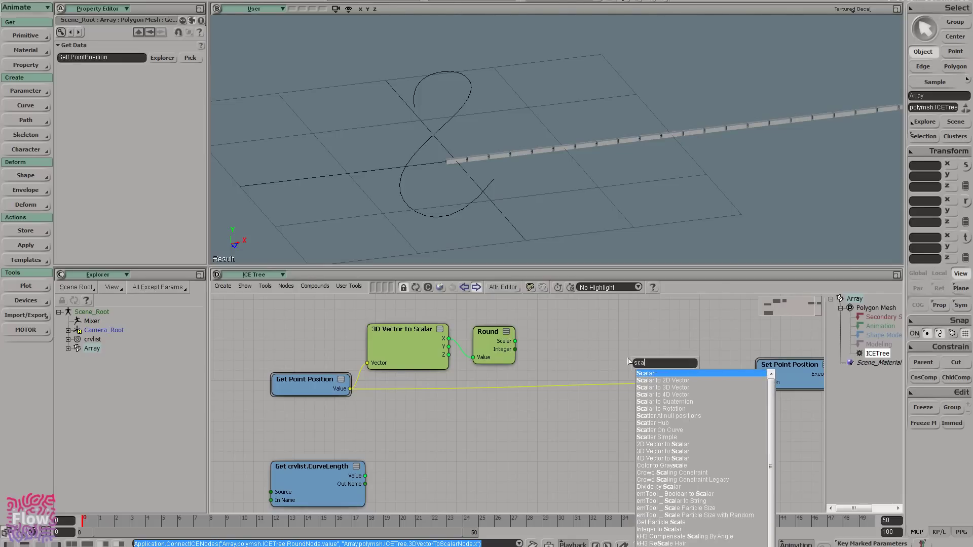
key("Down")
key("Down")
key("Return")
left_click_drag(640, 383, 585, 334)
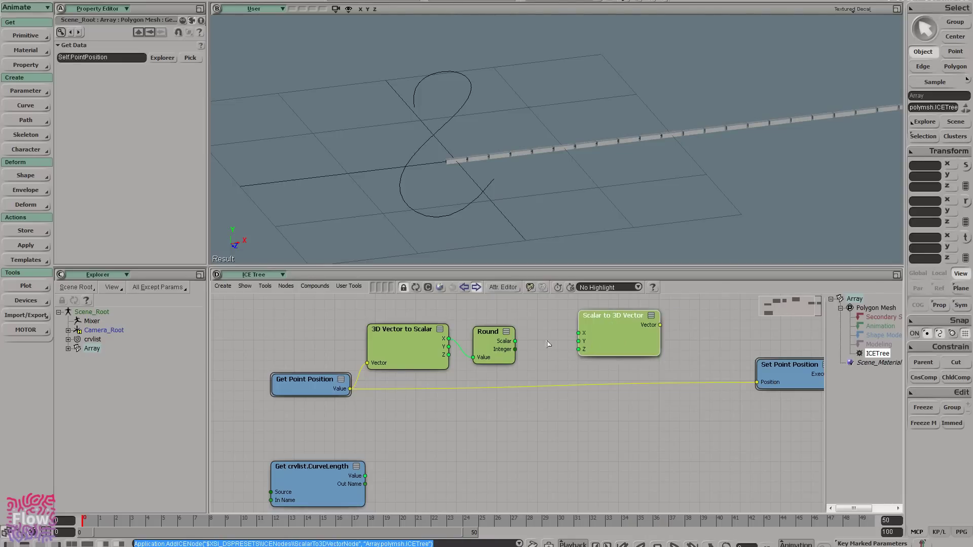
left_click_drag(515, 341, 562, 347)
- Add a Subtract node between the Scalar to 3D Vector and Set Point Position nodes
key("Tab")
type("sub")
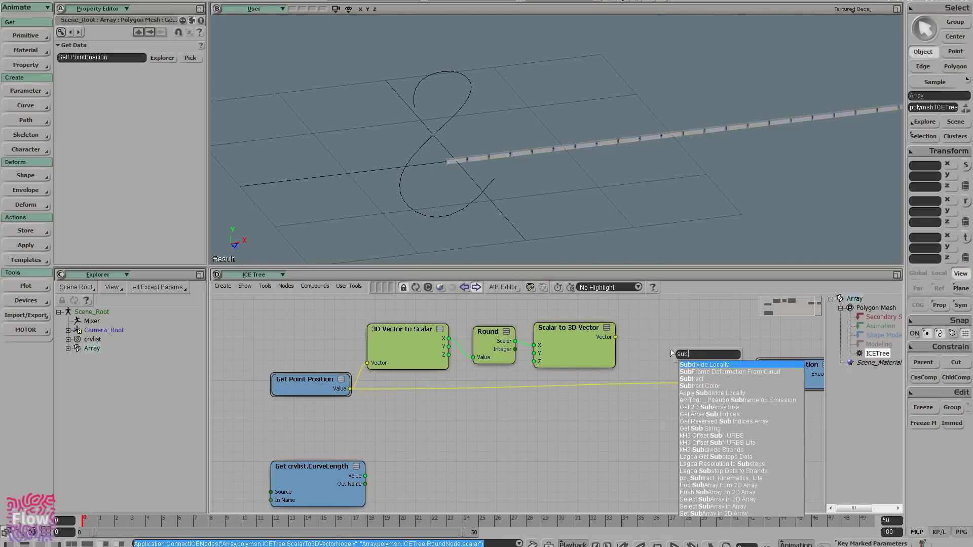
key("Down")
key("Down")
key("Return")
- Feed Get Point Position into Subtract's First and Scalar to 3D Vector into its Second, and connect the Result to Set Point Position
left_click_drag(615, 337, 616, 338)
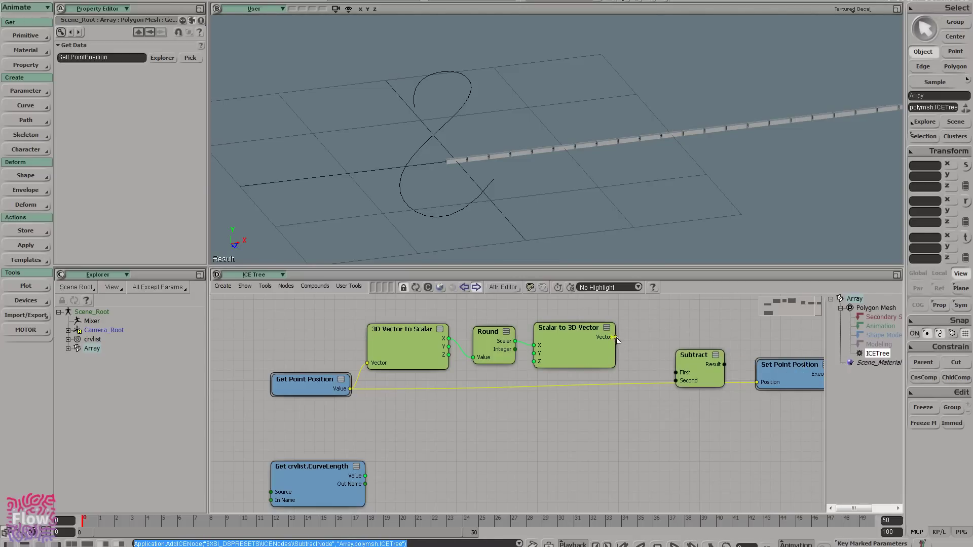
left_click_drag(693, 383, 692, 382)
left_click_drag(353, 391, 676, 373)
left_click_drag(766, 381, 766, 382)
right_click_drag(472, 182, 522, 198)
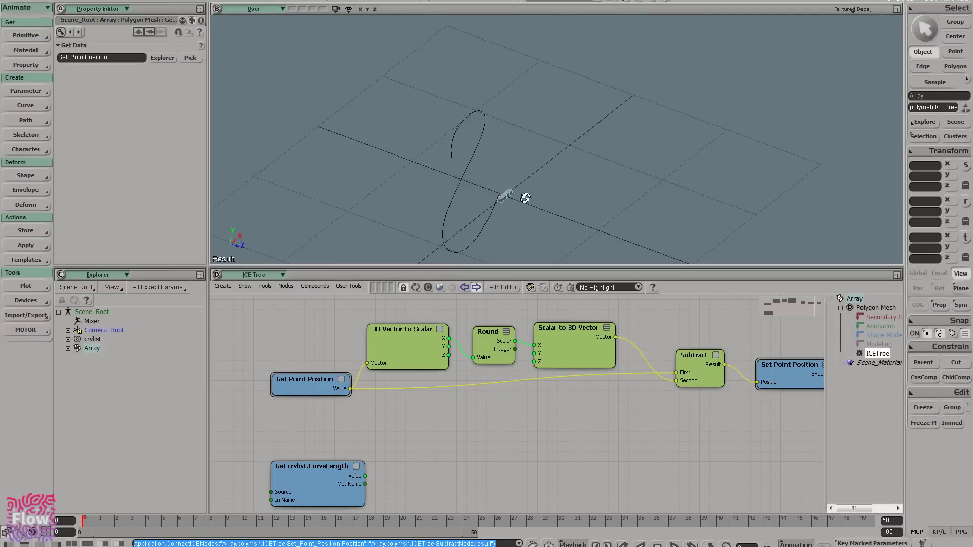
middle_click_drag(522, 198, 493, 195)
right_click_drag(493, 196, 481, 217)
left_click_drag(521, 191, 478, 154)
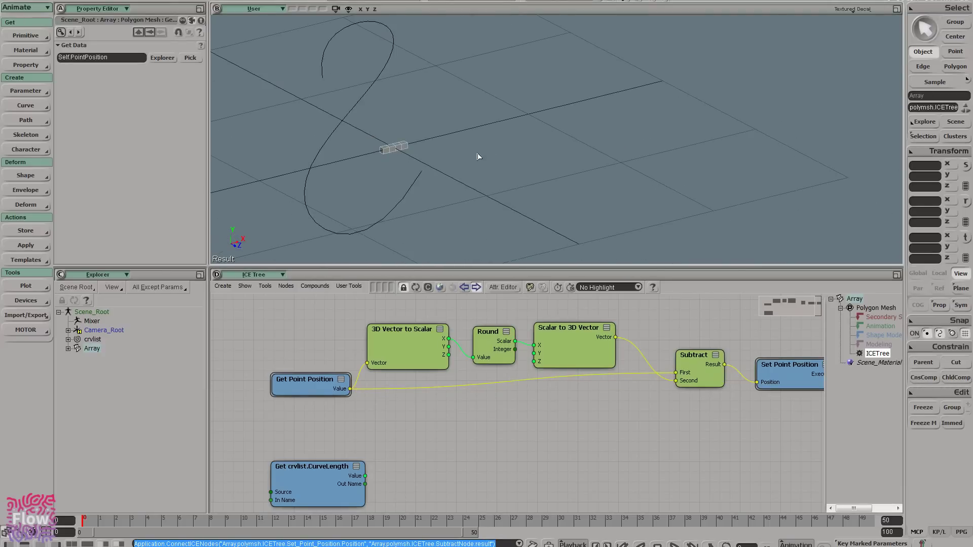
- Spread the nodes out, placing Get crvlist.CurveLength below Subtract with wide space before Set Point Position, and review the MyPaint sketch
scroll(692, 412, "down", 4)
left_click_drag(639, 362, 637, 399)
left_click_drag(416, 406, 415, 406)
left_click_drag(588, 381, 391, 377)
left_click_drag(452, 399, 395, 396)
left_click(480, 430)
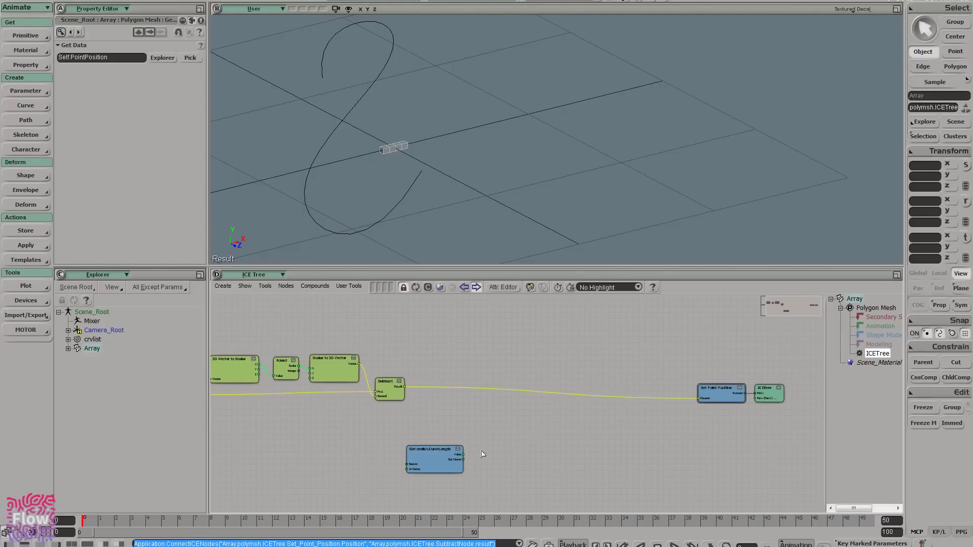
key("alt+Tab")
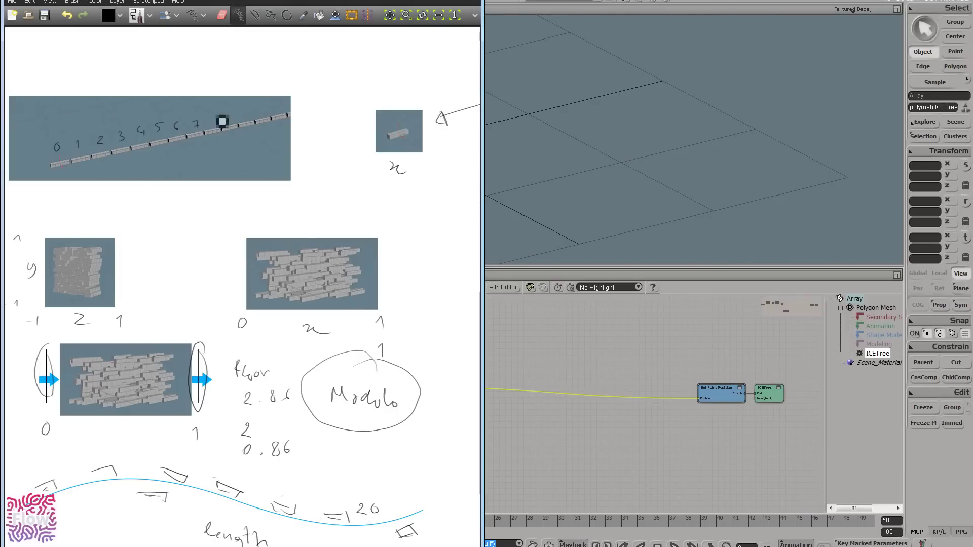
key("alt+Tab")
mouse_move(473, 362)
left_mouse_down()
mouse_move(612, 321)
mouse_move(596, 321)
left_mouse_up()
key("Tab")
type("rando")
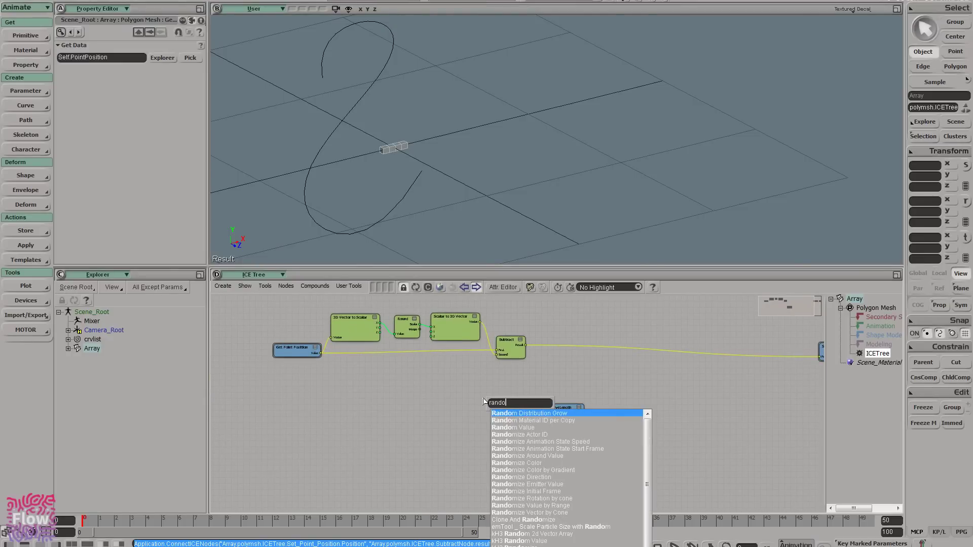
left_click(519, 420)
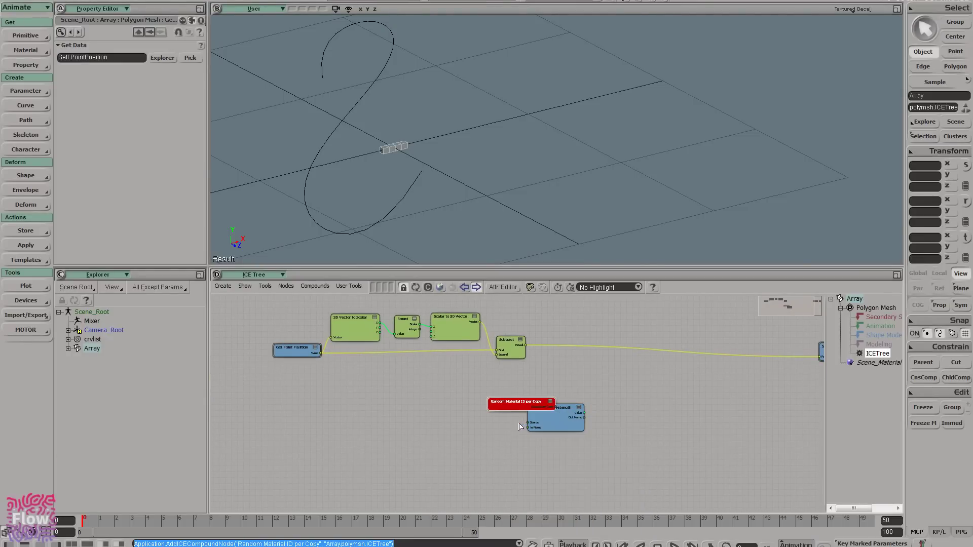
key("Delete")
- Add a Random Value node to the ICE tree below the Subtract node
scroll(489, 392, "up", 3)
left_click_drag(489, 392, 500, 431)
key("Tab")
type("ra")
key("Down")
key("Down")
key("Down")
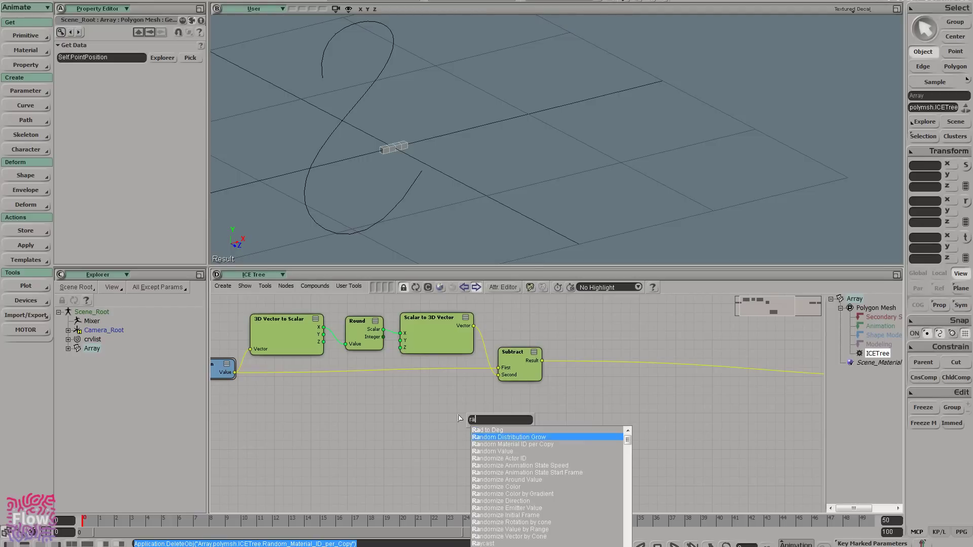
key("Return")
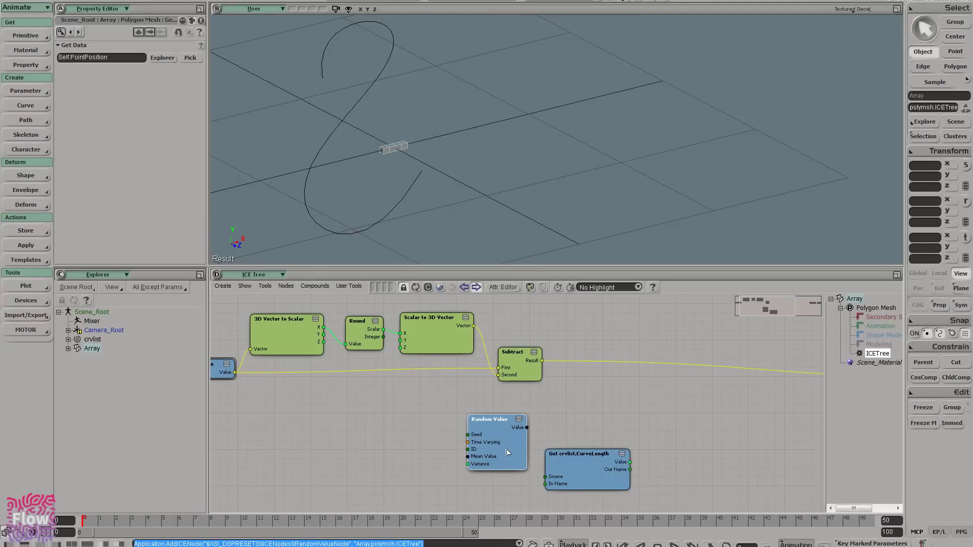
- Make the Random Value node scalar by briefly connecting the curve length to its Mean Value, and move Get crvlist.CurveLength aside
left_click_drag(495, 438, 587, 413)
left_click_drag(584, 466, 561, 433)
key("Delete")
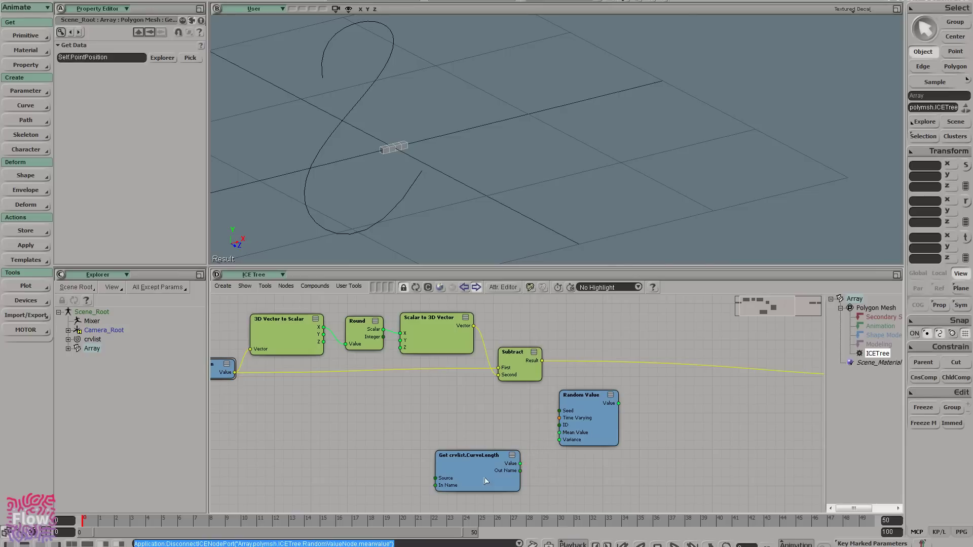
left_click_drag(483, 479, 342, 496)
left_click_drag(576, 432, 575, 433)
- Set the Random Value node's Mean Value to 0 and its Variance to 1
double_click(583, 441)
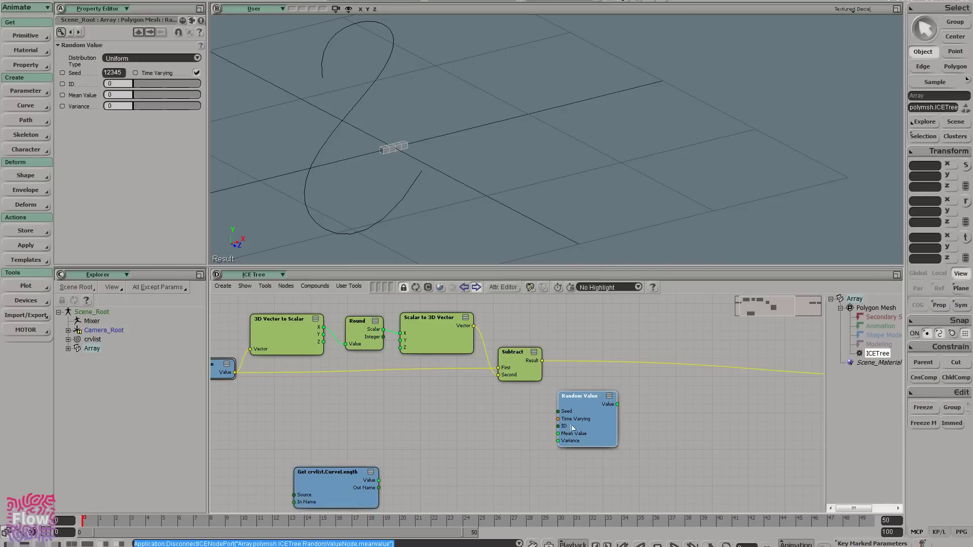
left_click(116, 96)
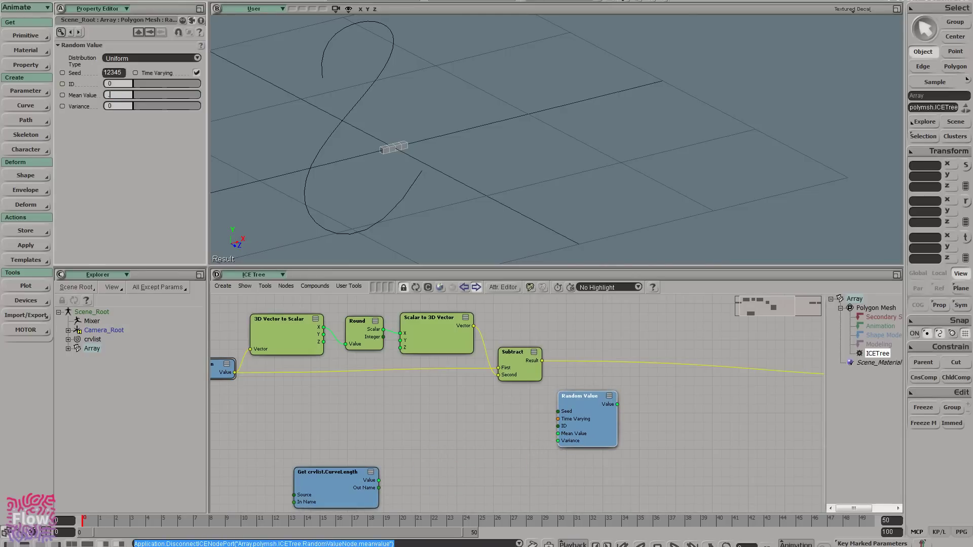
type("0")
left_click_drag(118, 96, 72, 96)
type("0")
key("Return")
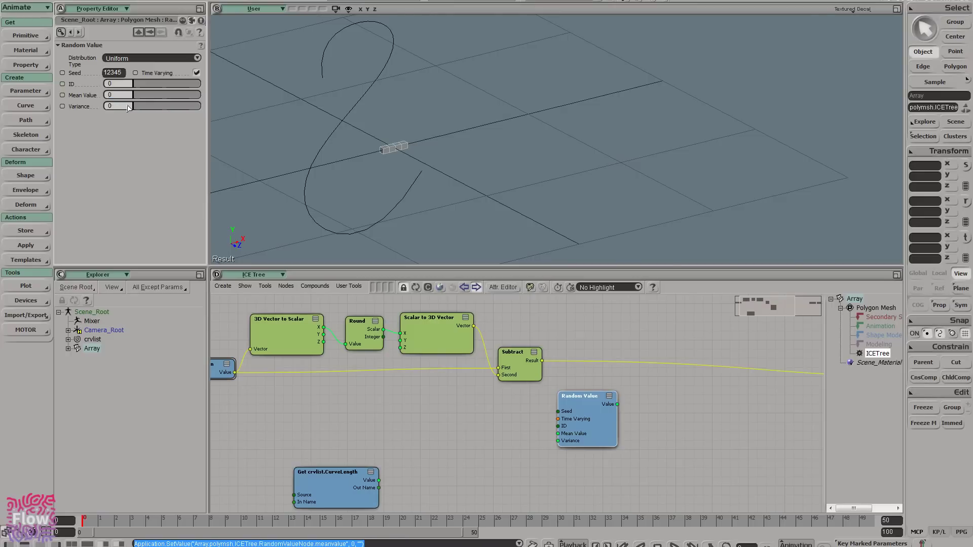
key("Return")
- Connect the Round node's Integer output to the Random Value ID input and place Random Value directly below Subtract
left_click_drag(587, 428, 538, 451)
middle_click_drag(393, 446, 515, 426)
left_click_drag(451, 466, 325, 477)
left_click_drag(506, 317, 632, 429)
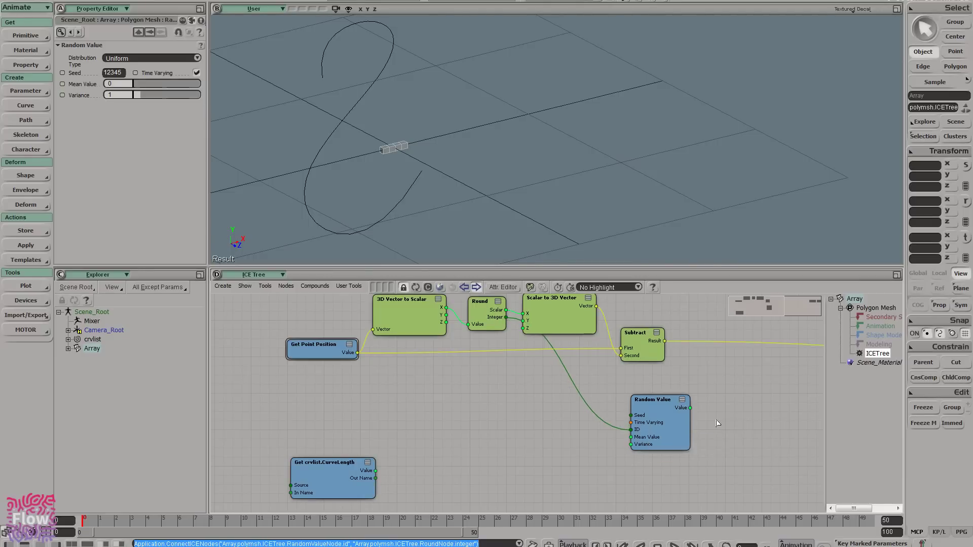
middle_click_drag(717, 424, 661, 430)
left_click_drag(622, 439, 577, 432)
mouse_move(747, 412)
middle_mouse_down()
mouse_move(570, 412)
mouse_move(649, 387)
middle_mouse_up()
middle_click_drag(378, 391, 484, 405)
mouse_move(391, 416)
middle_mouse_down()
mouse_move(465, 406)
mouse_move(515, 430)
middle_mouse_up()
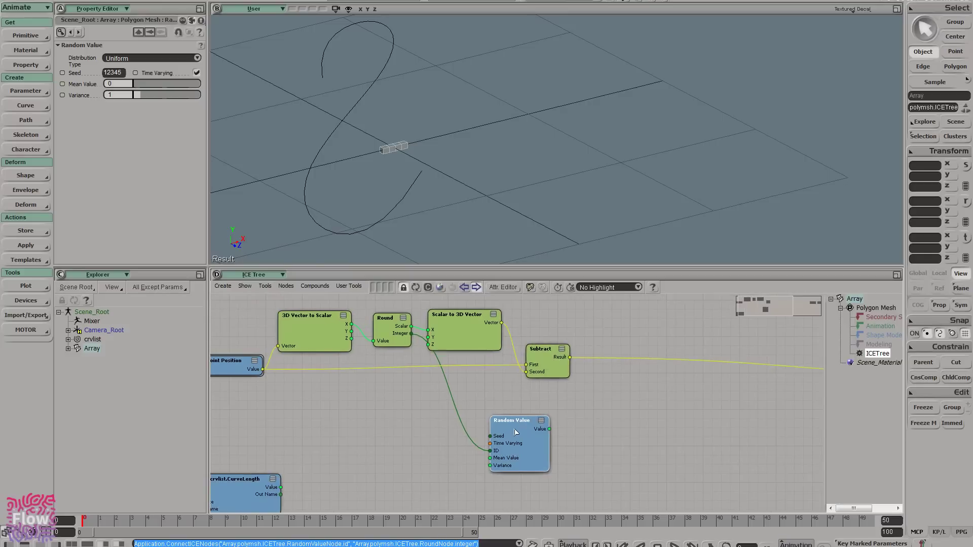
- Duplicate the Scalar to 3D Vector node beside Random Value and connect the random value to the copy's Y input
left_click(468, 321)
key("ctrl+d")
left_click_drag(499, 360, 641, 436)
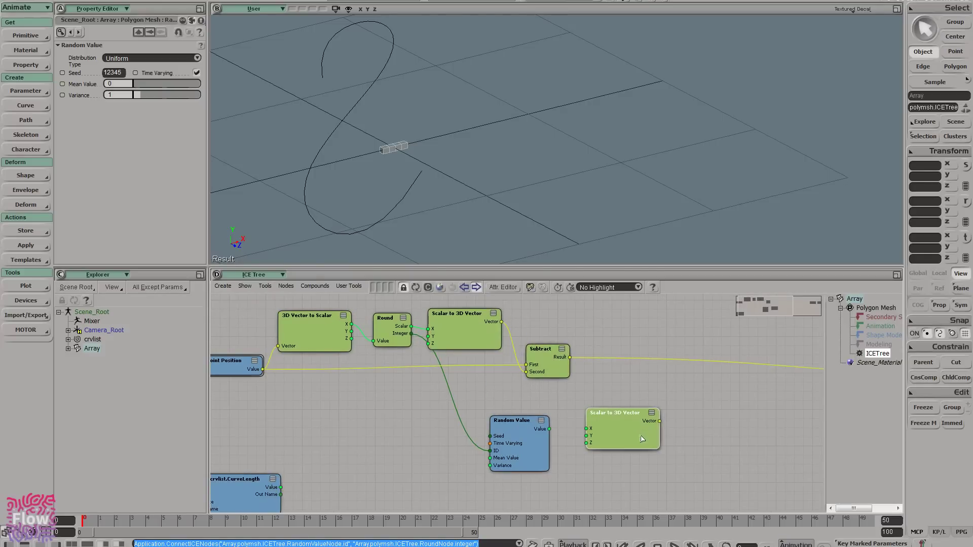
left_click_drag(549, 429, 587, 436)
middle_click_drag(597, 480, 615, 436)
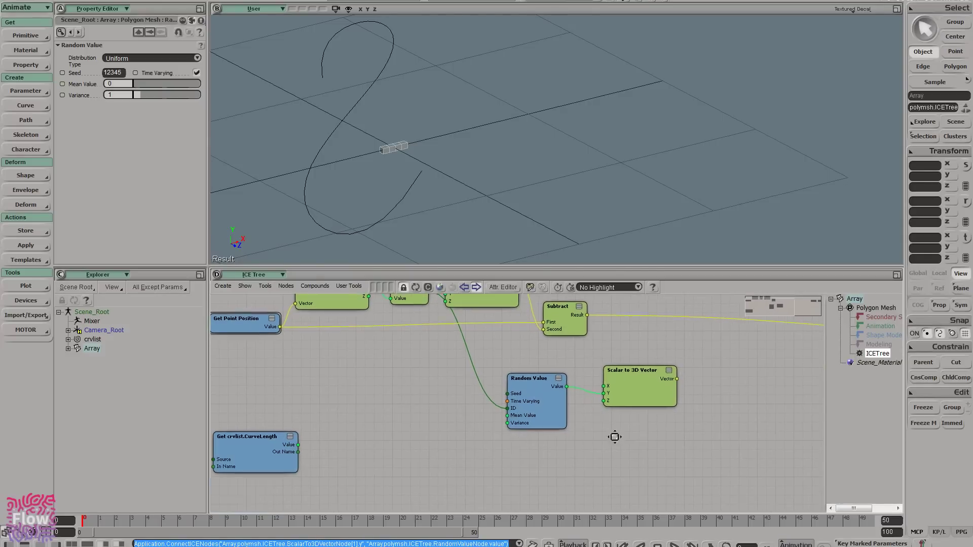
- Duplicate the Random Value node below the original and connect Round's Integer output to the copy's ID input
left_click(530, 408)
key("ctrl+d")
left_click_drag(556, 420, 546, 478)
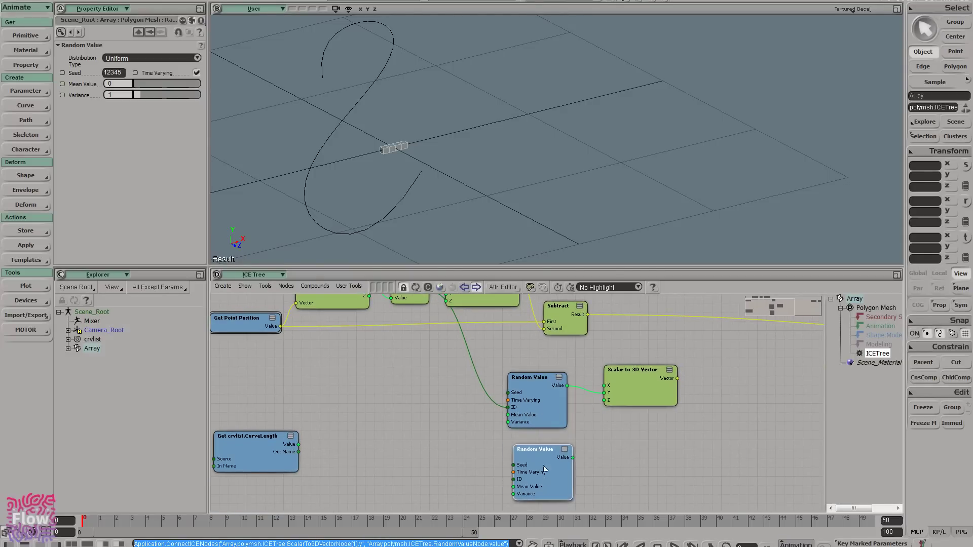
middle_click_drag(543, 466, 559, 484)
left_click_drag(446, 309, 538, 490)
left_click_drag(568, 476, 561, 478)
middle_click_drag(635, 459, 613, 422)
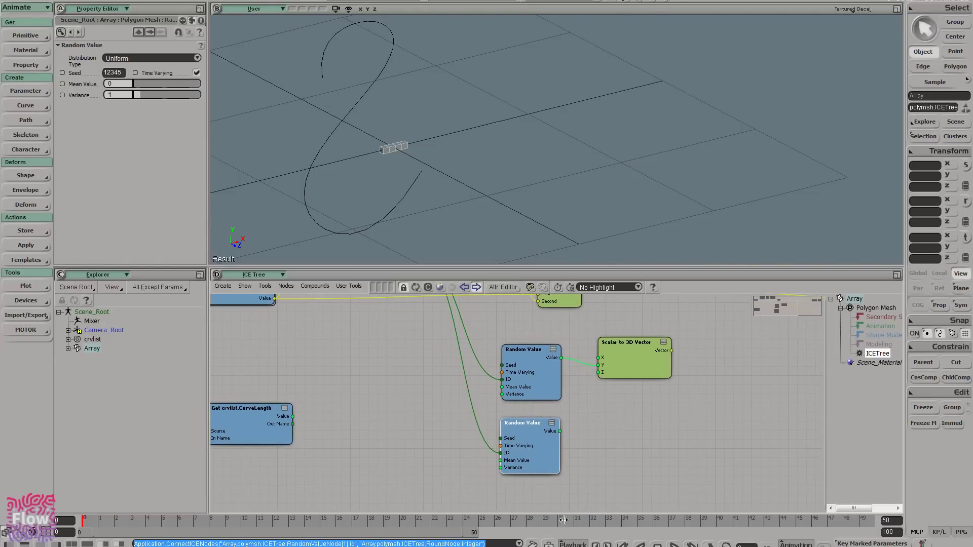
- Switch to the MyPaint sketch and handwrite "3 → .2" twice, one below the other, in the empty area beside the block images
key("alt+Tab")
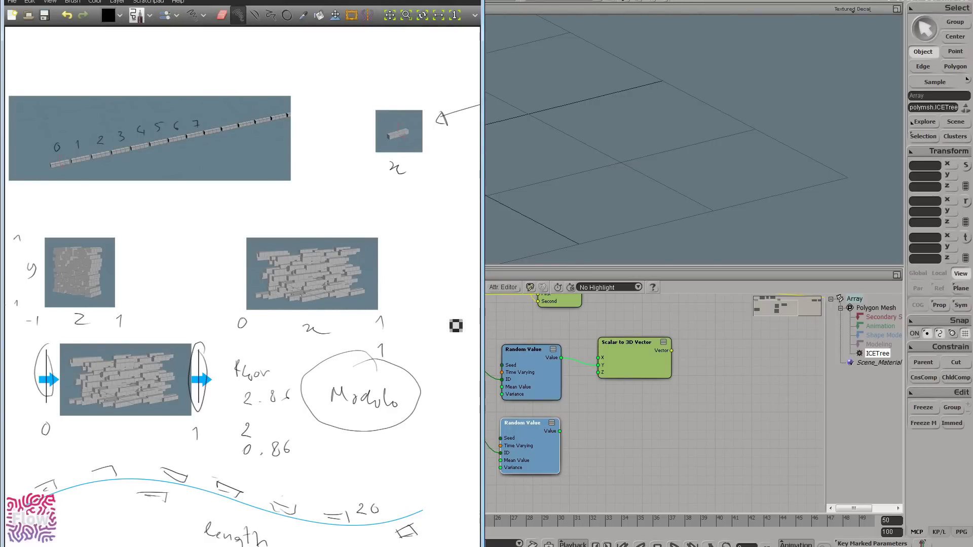
middle_click_drag(344, 191, 291, 174)
middle_click_drag(383, 194, 257, 176)
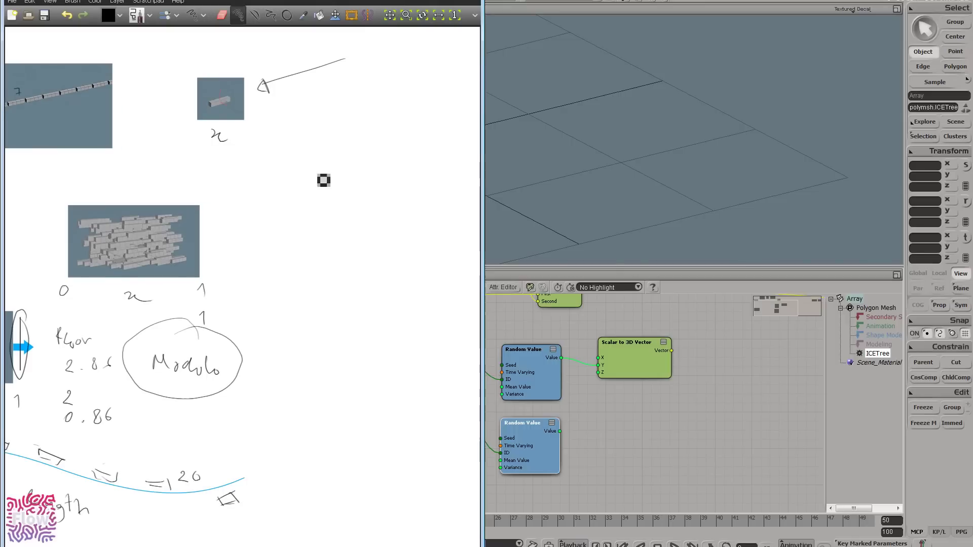
mouse_move(310, 185)
left_mouse_down()
mouse_move(311, 203)
mouse_move(409, 198)
left_mouse_up()
left_click(389, 196)
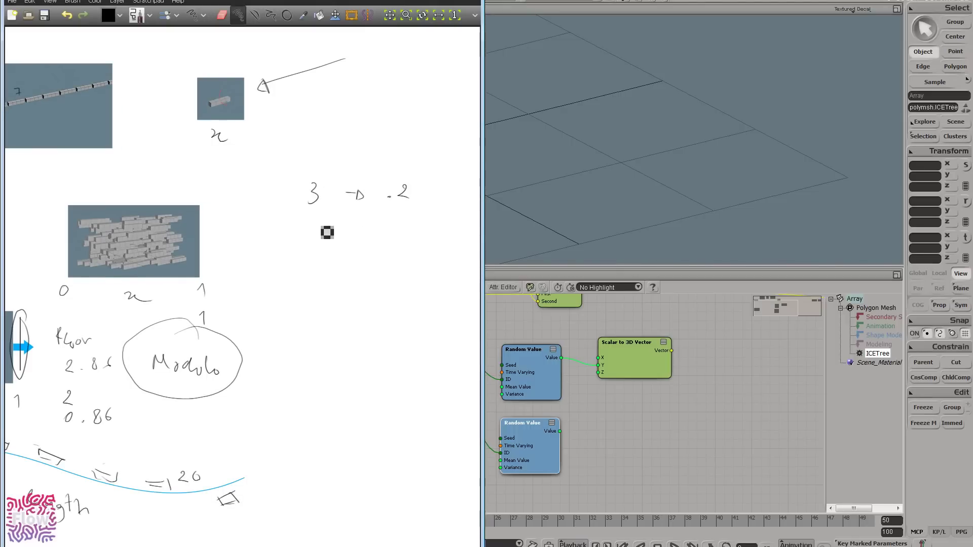
mouse_move(310, 228)
left_mouse_down()
mouse_move(318, 230)
mouse_move(310, 243)
mouse_move(411, 243)
left_mouse_up()
left_click(390, 237)
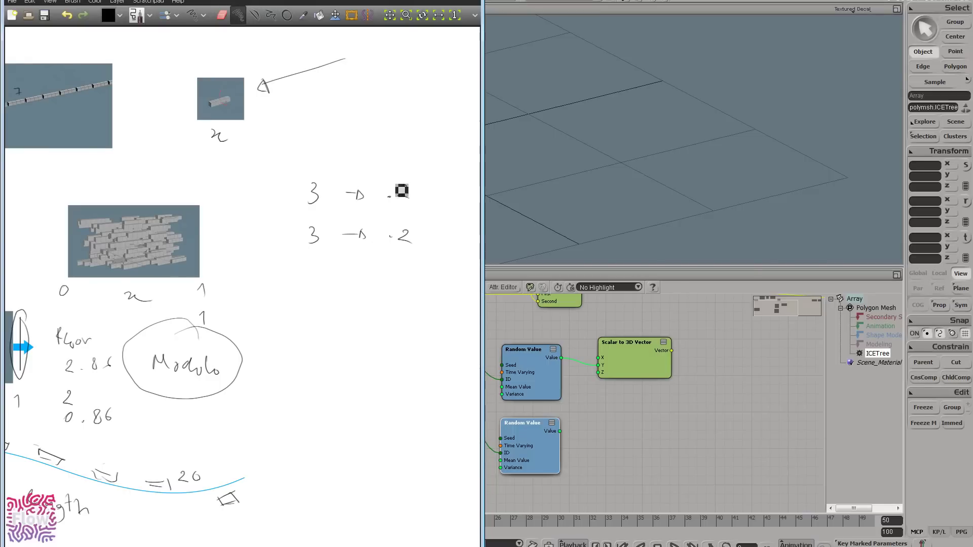
left_click_drag(319, 171, 316, 168)
key("ctrl+z")
mouse_move(321, 218)
left_mouse_down()
mouse_move(308, 217)
mouse_move(295, 245)
mouse_move(324, 215)
left_mouse_up()
key("ctrl+z")
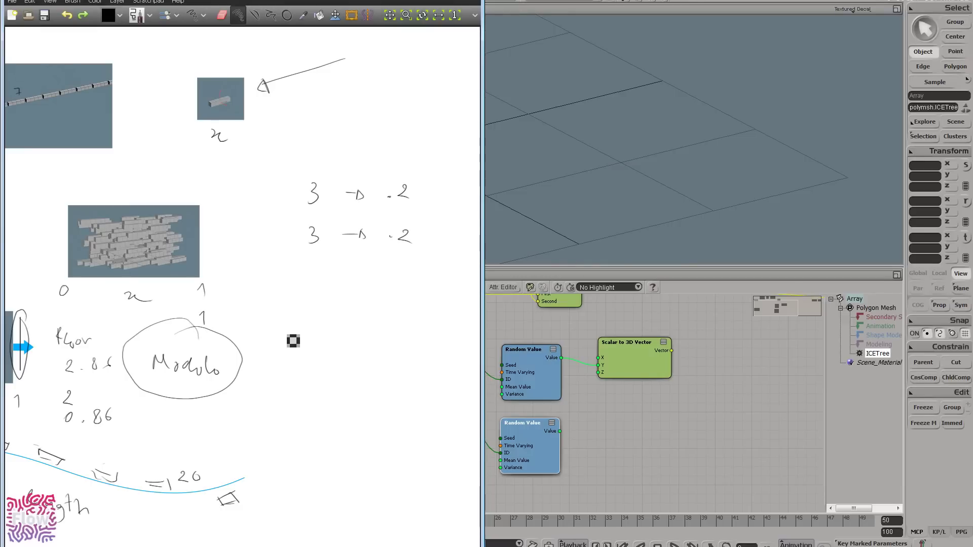
- Switch back to Softimage and set the seed of the lower Random Value node to 654654
left_click(538, 447)
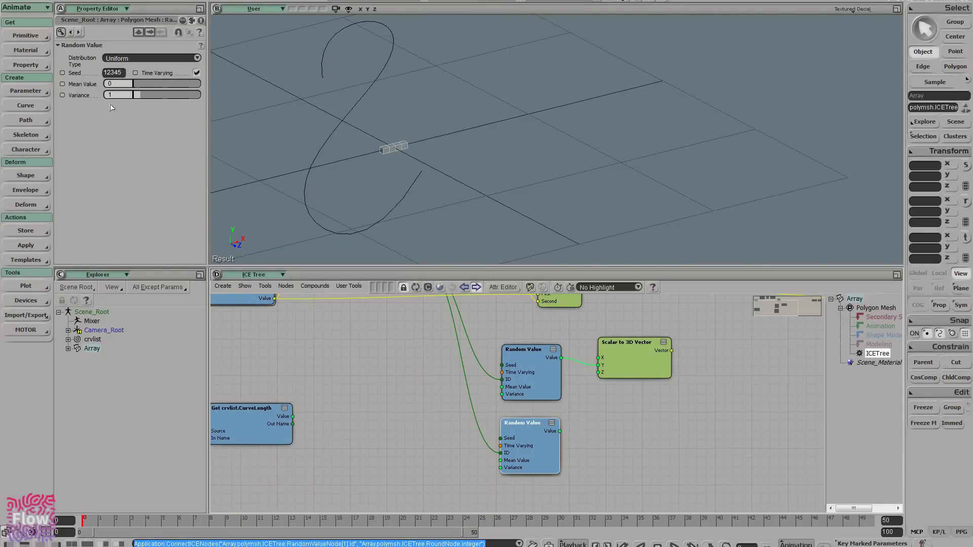
left_click(122, 76)
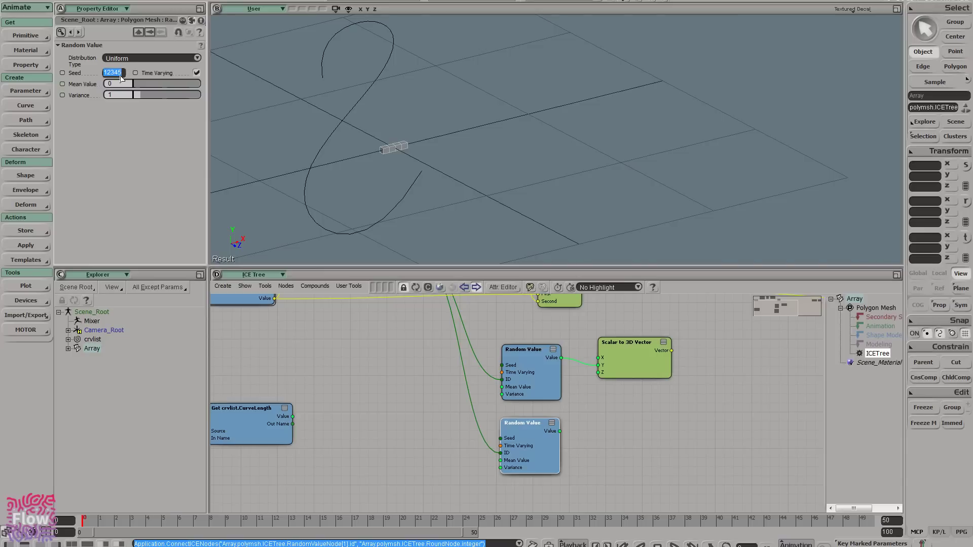
type("654654")
key("Return")
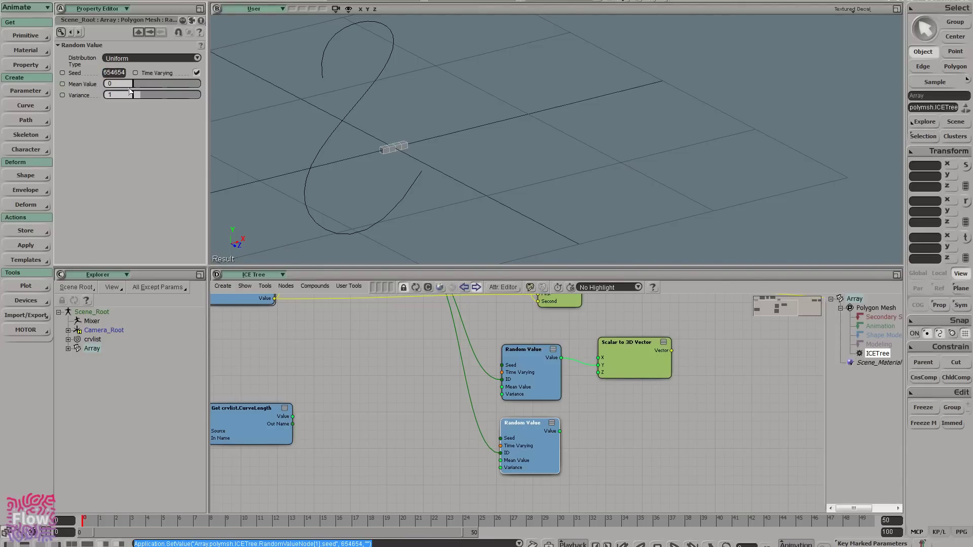
- Connect the lower Random Value node's Value output to the Z input of the Scalar to 3D Vector copy
left_click(524, 373)
middle_click_drag(530, 330, 548, 387)
middle_click_drag(548, 442, 547, 437)
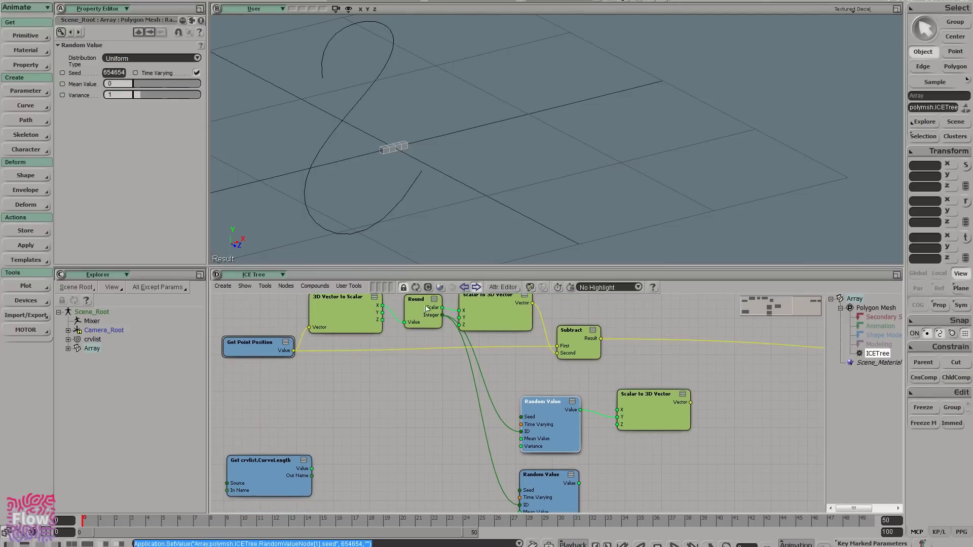
middle_click_drag(588, 397, 570, 340)
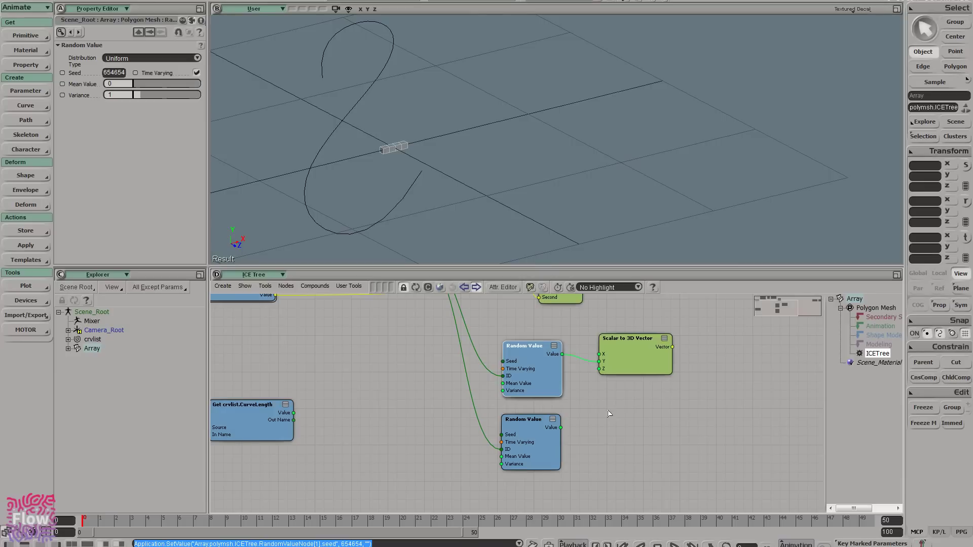
left_click_drag(561, 428, 625, 404)
- Add a Multiply Vector by Matrix node in the empty area between Scalar to 3D Vector and Set Point Position
middle_click_drag(720, 361, 556, 404)
middle_click_drag(622, 379, 444, 379)
left_click_drag(780, 366, 659, 337)
middle_click_drag(535, 386, 621, 365)
key("Tab")
left_click(560, 372)
key("Tab")
type("m")
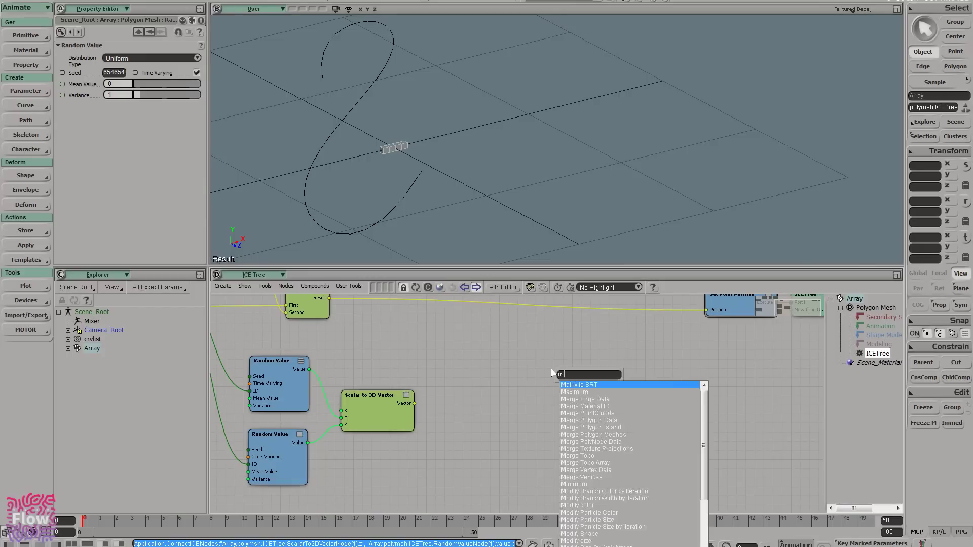
type("ul")
key("Down")
key("Down")
key("Down")
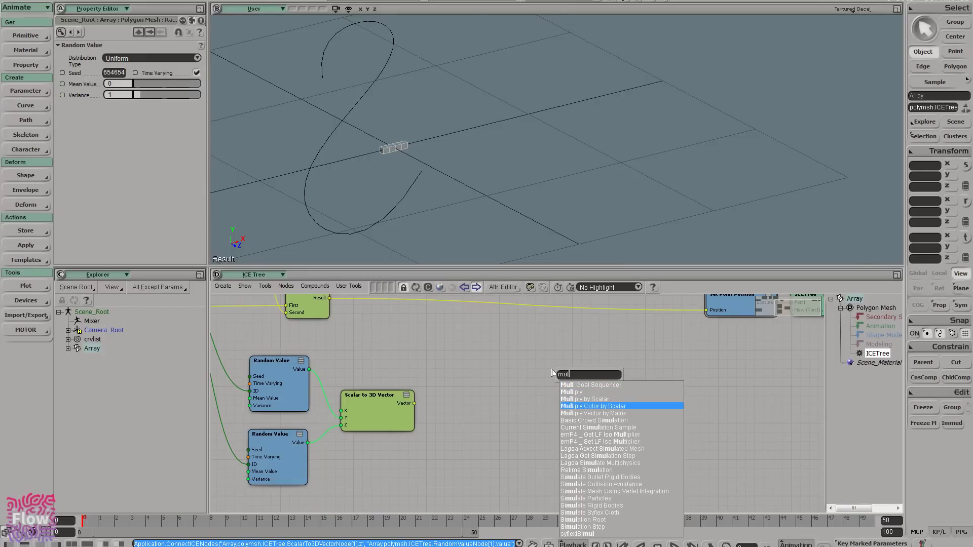
key("Down")
key("Return")
- Connect Subtract's Result to Multiply Vector by Matrix's Vector input and its Result to Set Point Position's Position input
left_click_drag(330, 298, 562, 391)
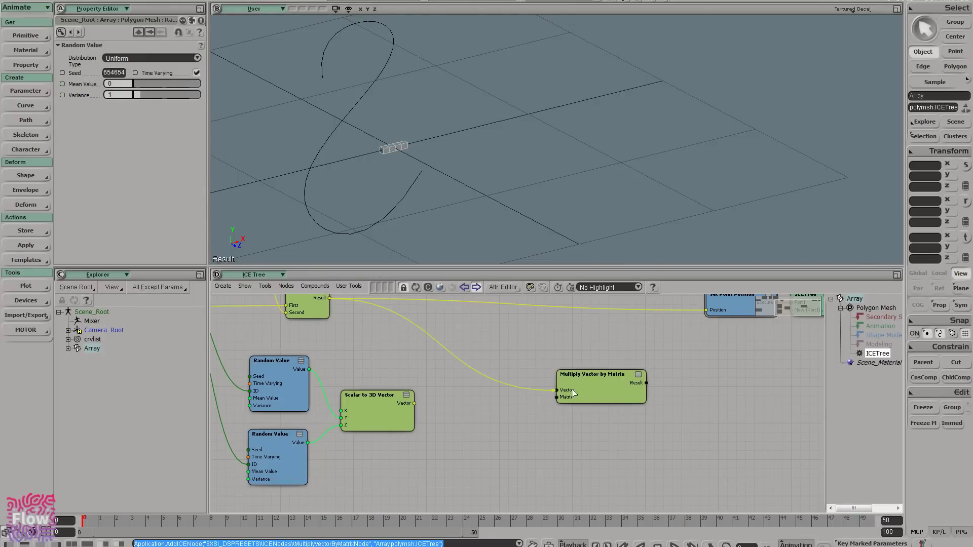
left_click_drag(646, 383, 721, 312)
left_click_drag(613, 384, 608, 379)
middle_click_drag(608, 379, 584, 411)
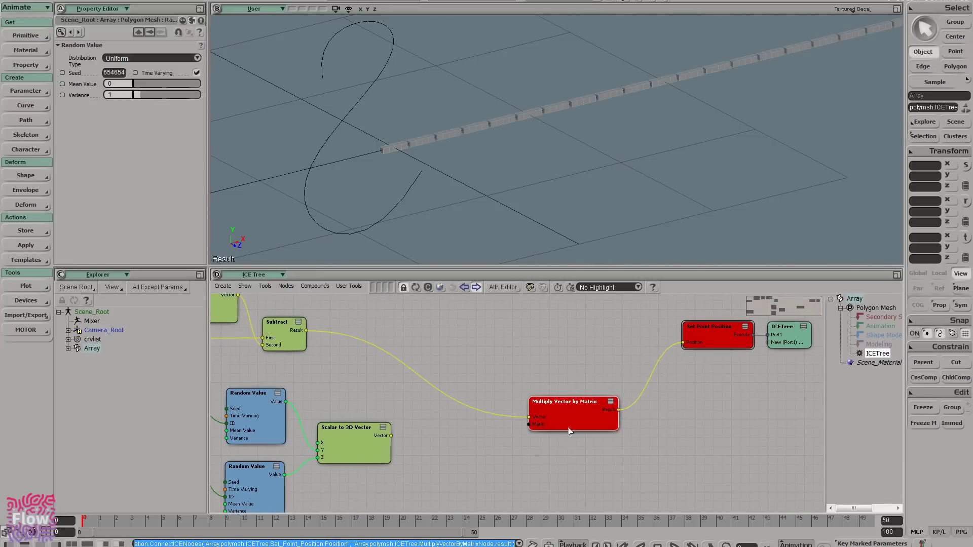
- Add a 4x4 Matrix node and connect its Result to the Matrix input of Multiply Vector by Matrix
key("Tab")
type("4x4")
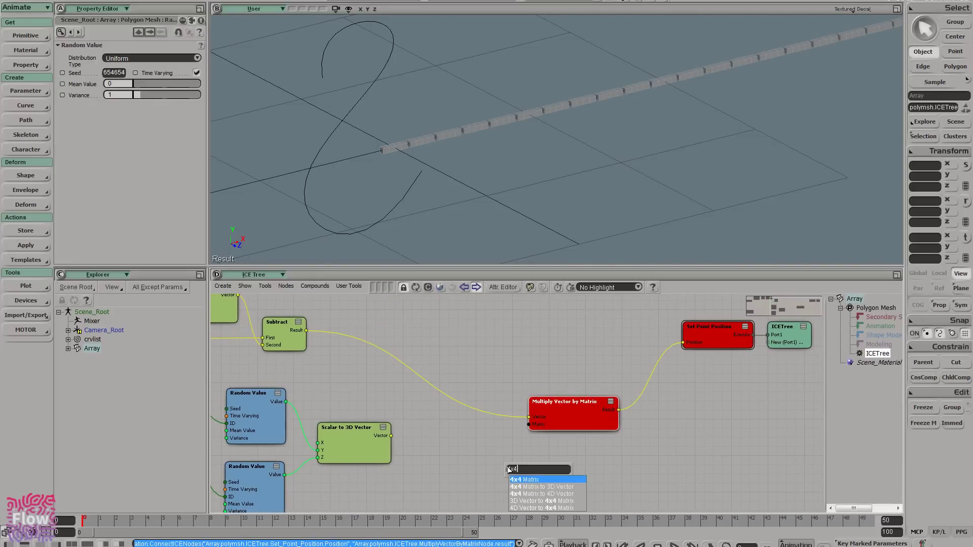
left_click(516, 479)
left_click_drag(535, 486, 530, 425)
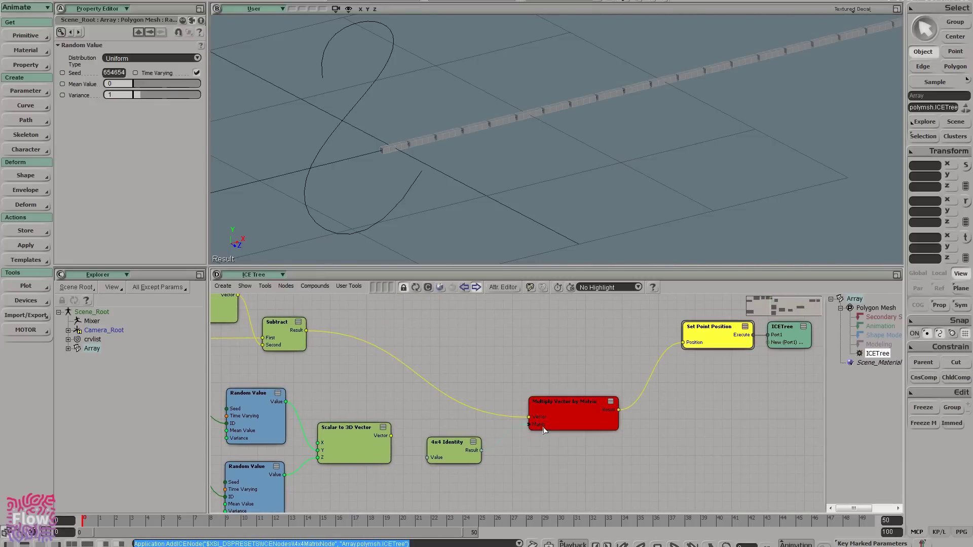
left_click_drag(455, 461, 477, 494)
- Replace the 4x4 Identity node with an SRT to Matrix node feeding the Matrix input, driving its Translation from the Scalar to 3D Vector copy
key("Tab")
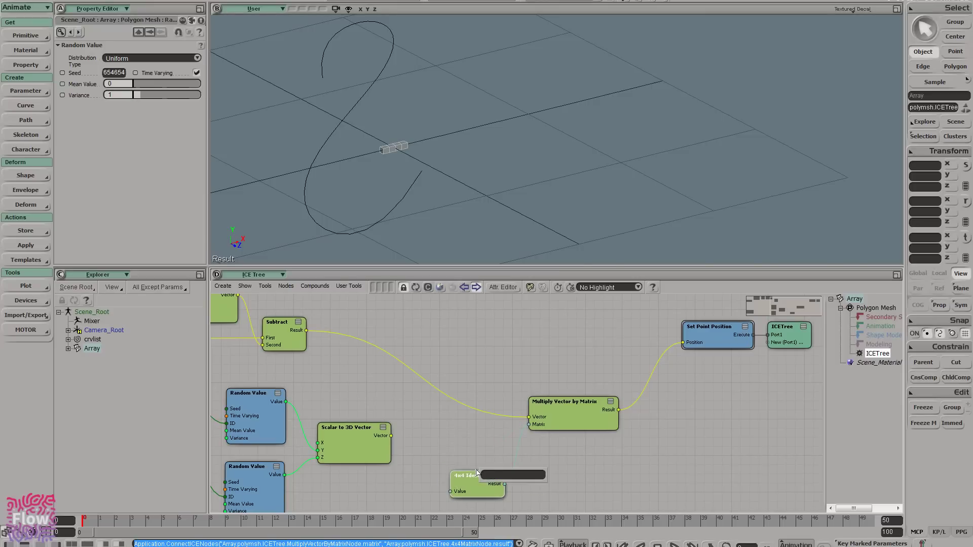
type("se")
key("BackSpace")
key("BackSpace")
type("srt")
key("Return")
left_click_drag(477, 472, 529, 425)
left_click_drag(471, 476, 509, 464)
key("Delete")
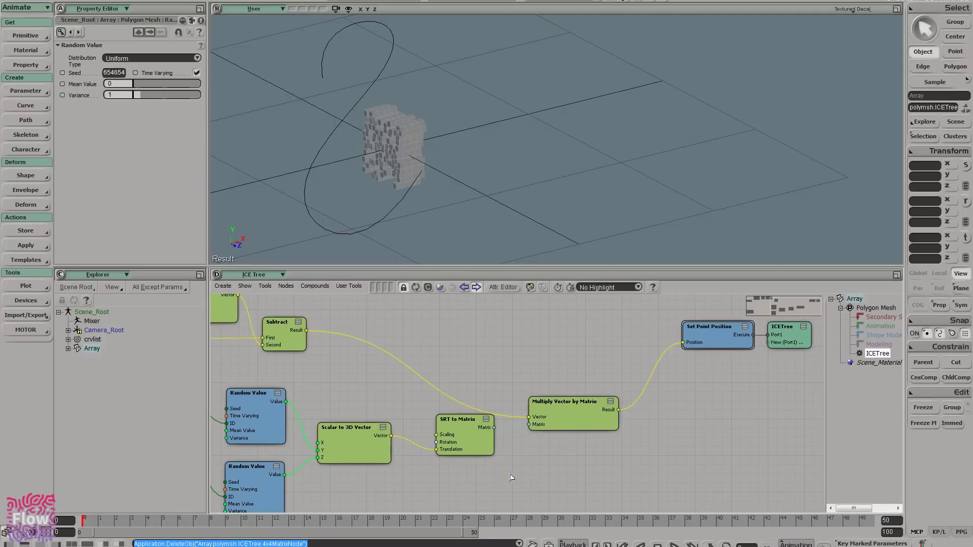
left_click_drag(581, 422, 595, 360)
- Examine the scattered blocks in the viewport and compare them with the Y/Z block sketch in MyPaint
right_click_drag(563, 198, 474, 170)
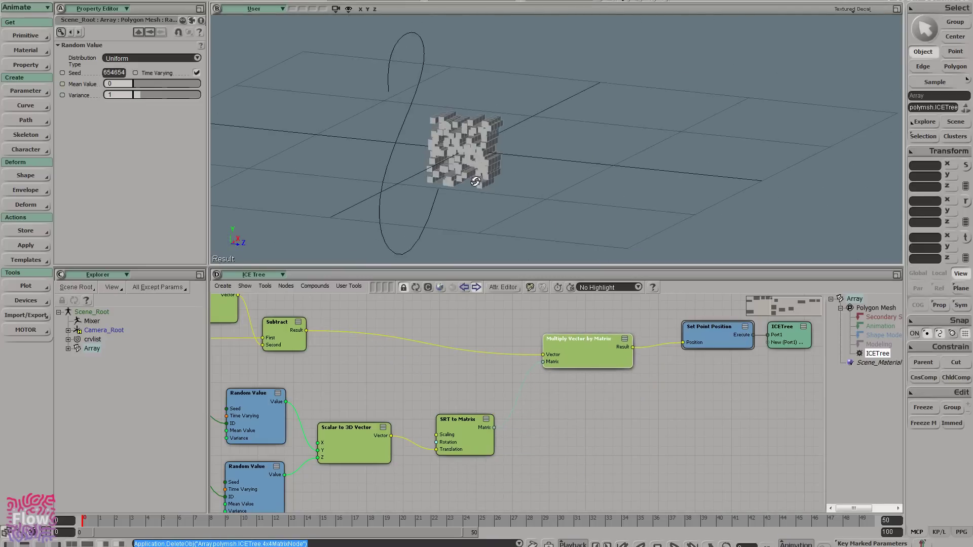
left_click_drag(474, 170, 483, 138)
right_click_drag(483, 138, 452, 142)
key("alt+Tab")
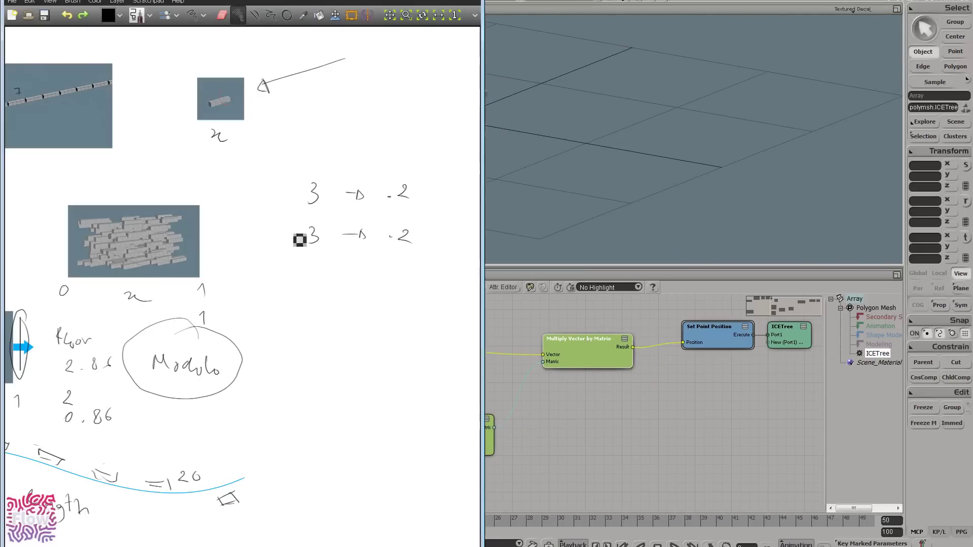
middle_click_drag(309, 280, 537, 264)
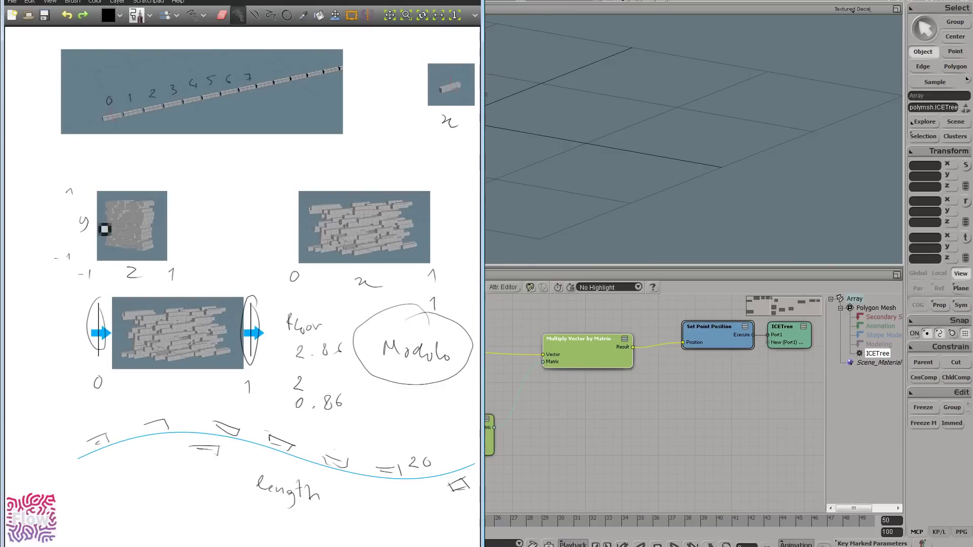
left_click(656, 465)
left_click_drag(539, 415, 646, 387)
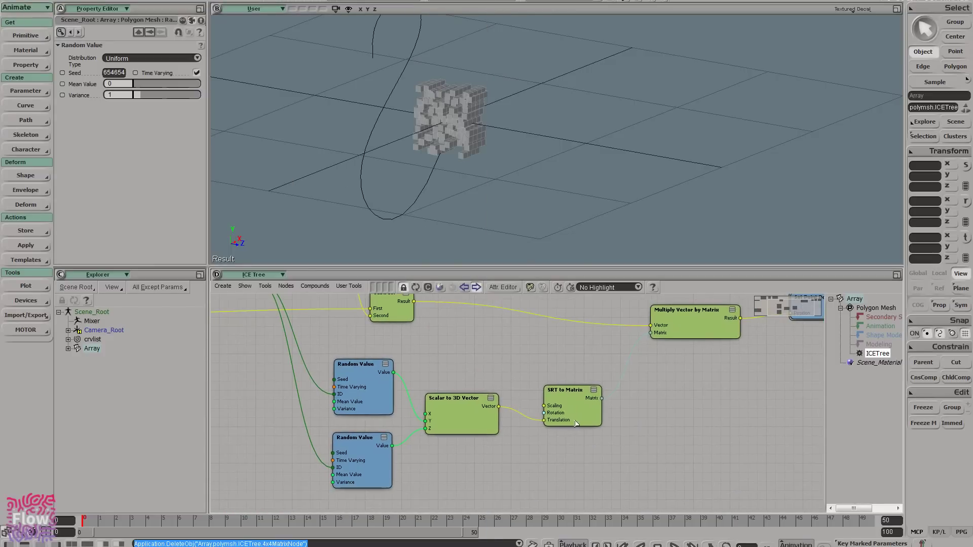
left_click_drag(572, 421, 570, 416)
right_click_drag(436, 158, 450, 154)
middle_click_drag(450, 154, 466, 182)
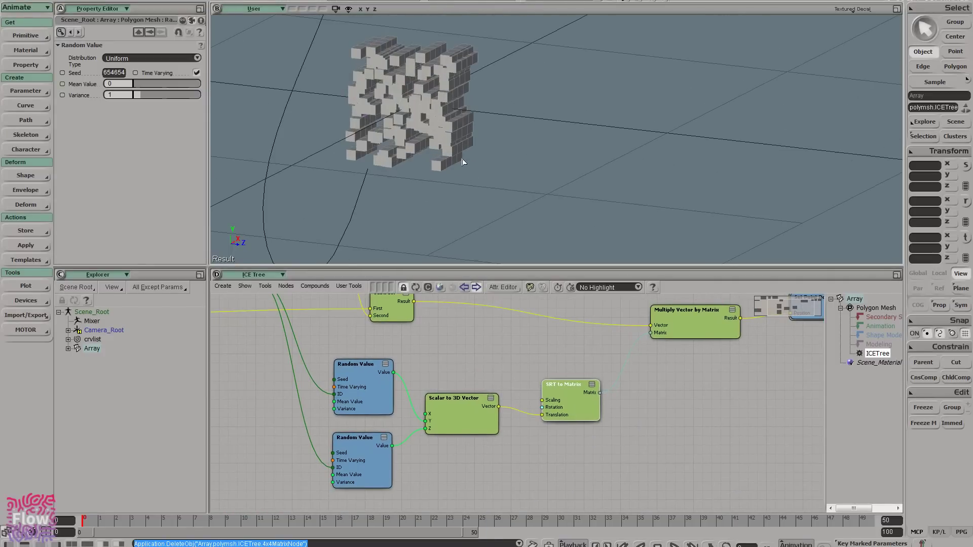
left_click_drag(463, 161, 549, 161)
- Set the lower Random Value's seed to 12345, matching the upper one, and inspect the block arrangement from several angles
double_click(374, 387)
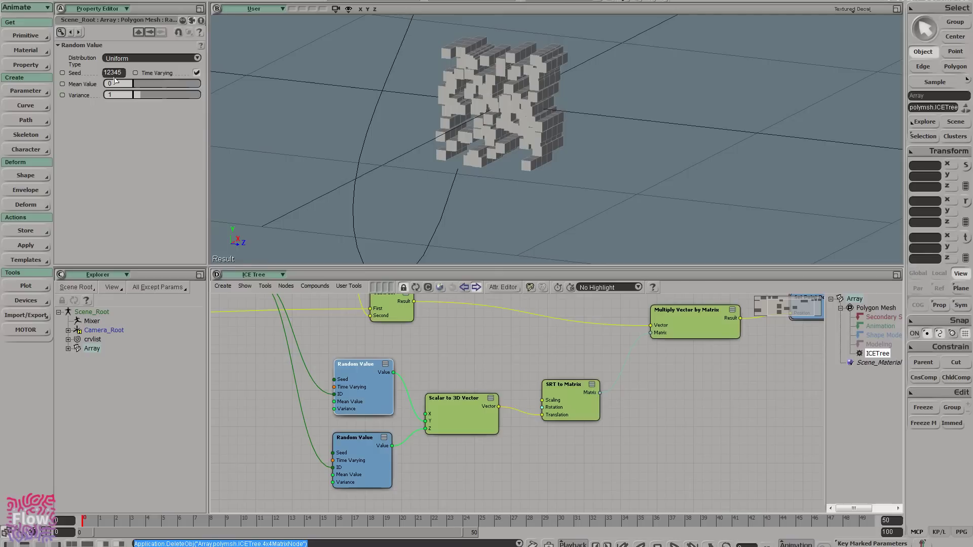
left_click(367, 448)
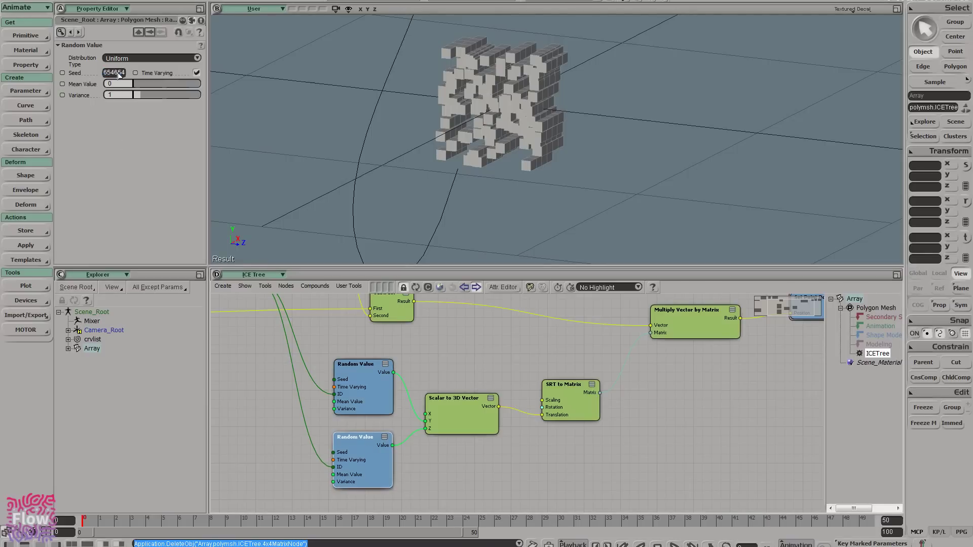
type("12345")
key("Return")
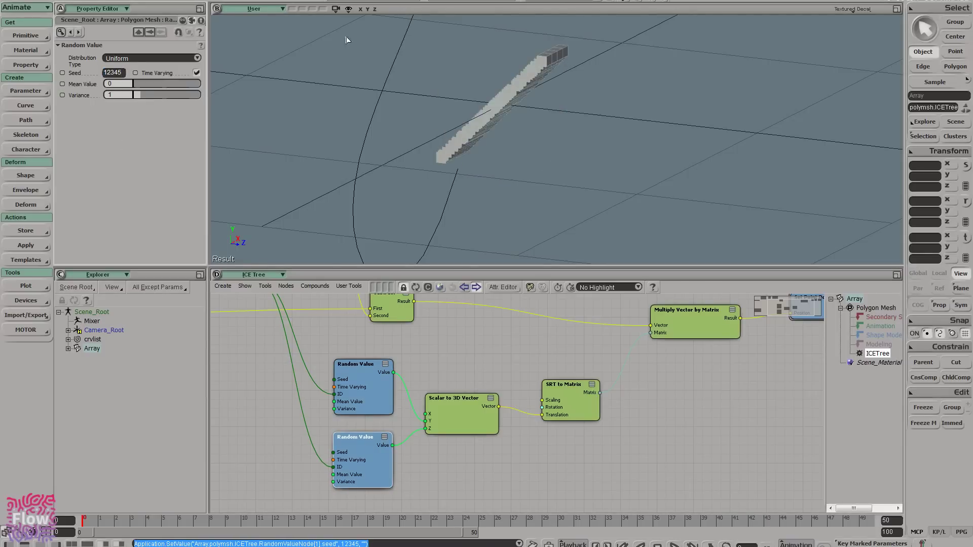
right_click_drag(613, 51, 487, 160)
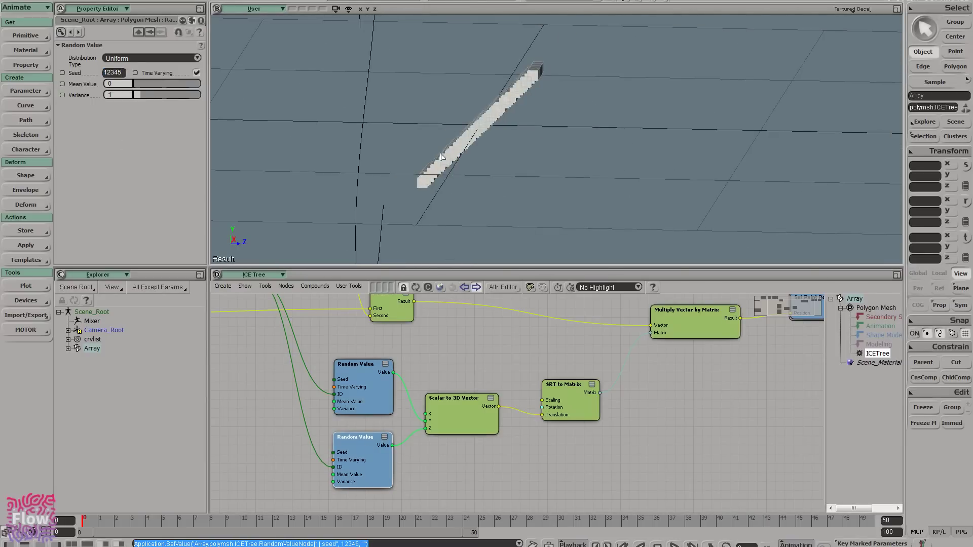
right_click_drag(543, 76, 511, 116)
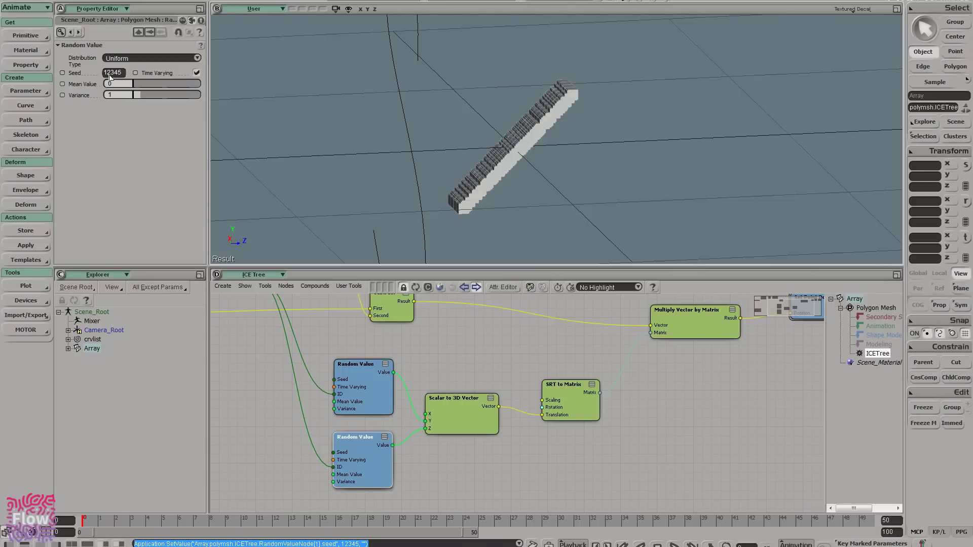
- Set the lower Random Value node's seed to 536545
type("536")
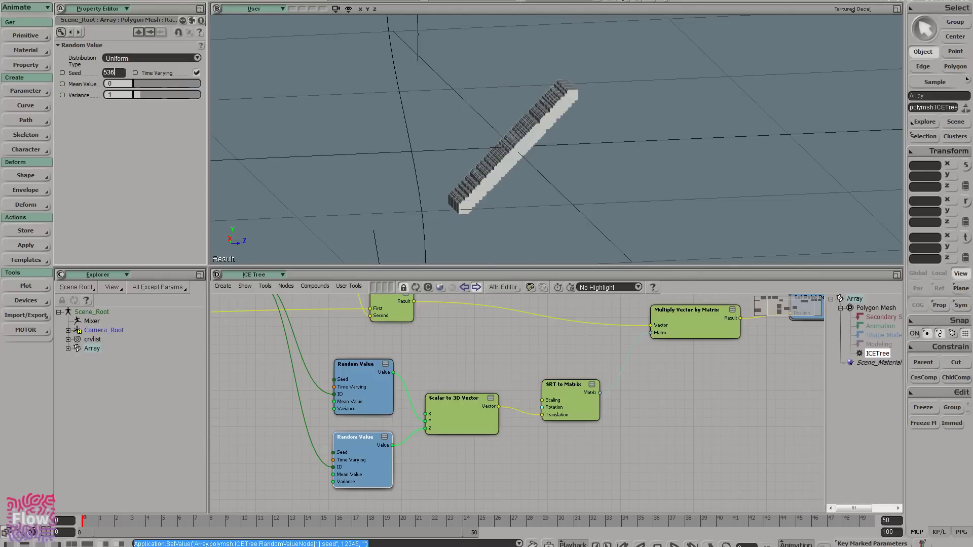
type("545")
key("Return")
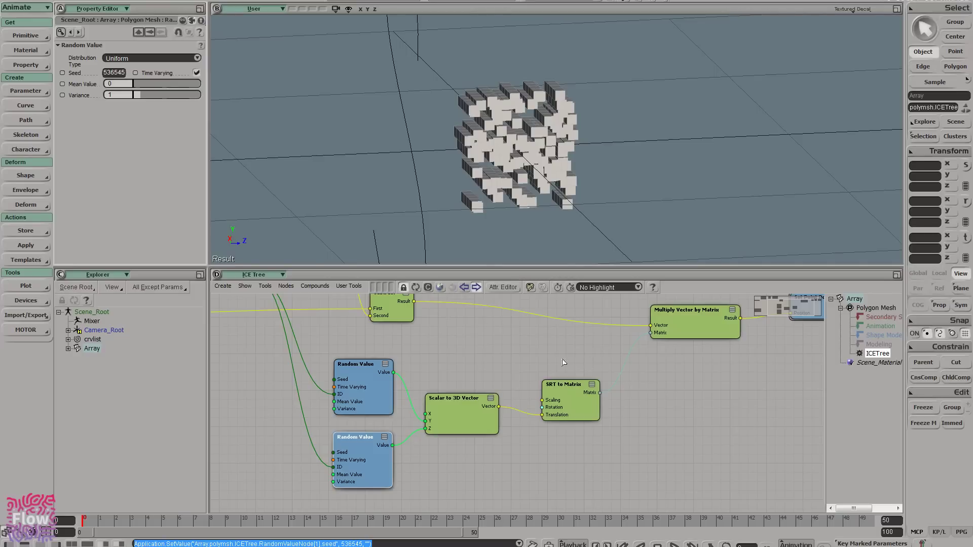
- Duplicate the Multiply Vector by Matrix node and make room for the copy between Scalar to 3D Vector and SRT to Matrix
scroll(562, 362, "down", 3)
middle_click_drag(467, 387, 471, 390)
left_click_drag(494, 379, 426, 412)
scroll(543, 400, "up", 3)
mouse_move(571, 398)
left_mouse_down()
mouse_move(552, 407)
mouse_move(561, 404)
left_mouse_up()
middle_click_drag(732, 354, 586, 390)
left_click_drag(715, 376, 551, 359)
middle_click_drag(545, 372, 669, 348)
left_click_drag(573, 446, 414, 410)
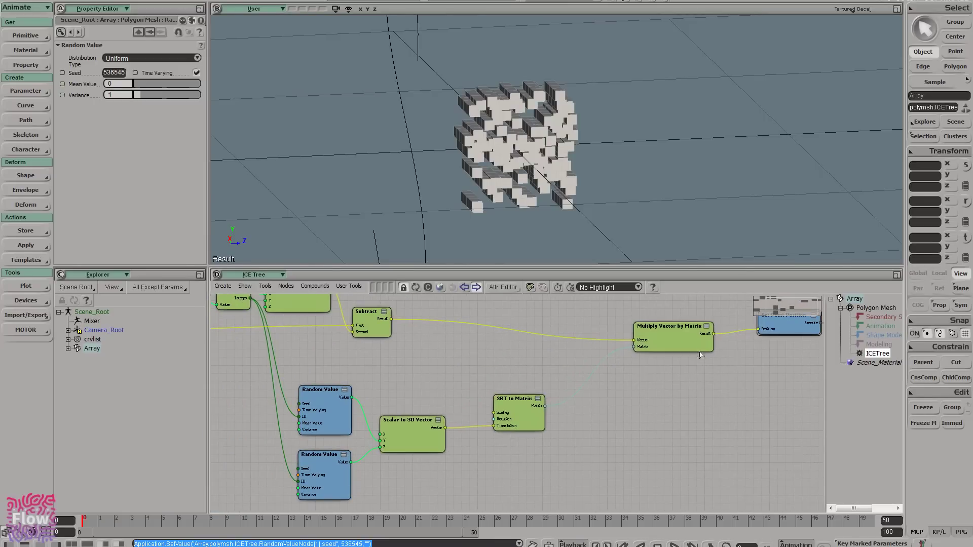
left_click(671, 335)
key("ctrl+d")
left_click_drag(672, 345, 494, 349)
left_click_drag(427, 385, 308, 473)
left_click_drag(308, 474, 267, 465)
- Wire the Multiply Vector by Matrix copy between Scalar to 3D Vector's output and SRT to Matrix's Translation input
left_click(551, 413)
left_click_drag(544, 418, 598, 412)
left_click_drag(406, 420, 577, 412)
left_click_drag(499, 418, 501, 426)
left_click_drag(679, 346, 681, 336)
middle_click_drag(564, 422, 668, 390)
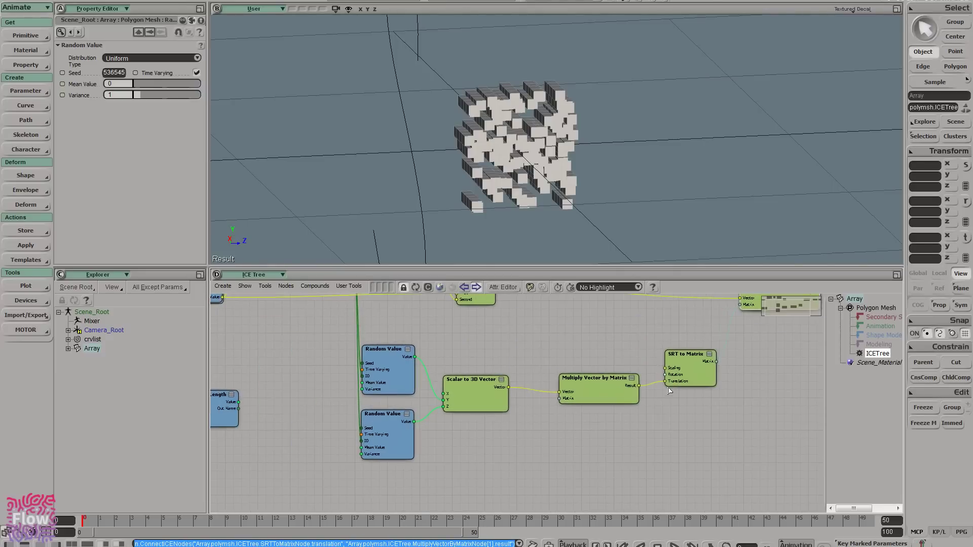
left_click_drag(686, 367, 693, 365)
- Review the point position and rounding nodes at the start of the tree and examine the blocks from the side
middle_click_drag(626, 394, 705, 414)
left_click_drag(699, 408, 690, 406)
scroll(576, 467, "down", 2)
middle_click_drag(492, 418, 546, 437)
left_click_drag(434, 335, 552, 405)
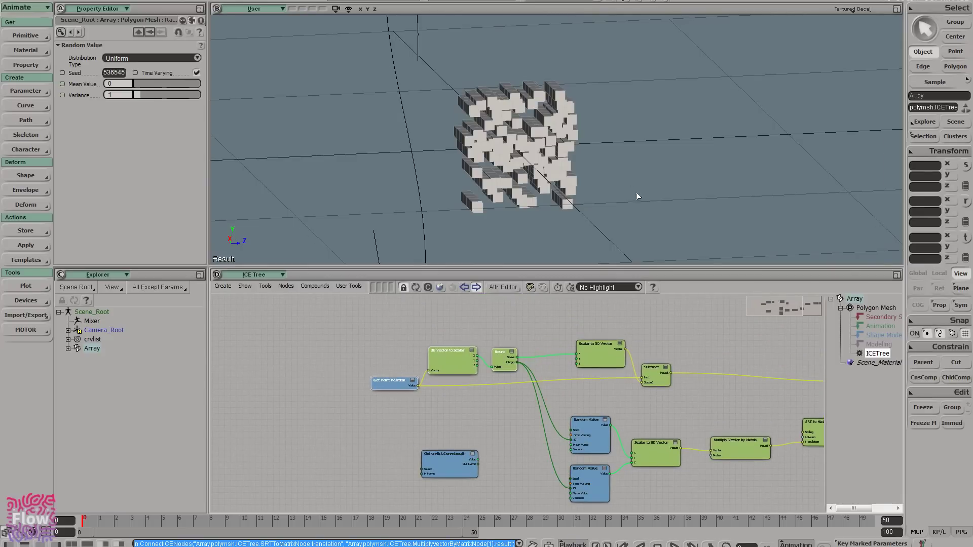
right_click_drag(637, 197, 565, 154)
right_click_drag(376, 105, 380, 111)
left_click_drag(637, 389, 594, 341)
- Duplicate the lower Random Value node beneath the existing pair and connect Round's Integer output to the copy's ID input
left_click(547, 441)
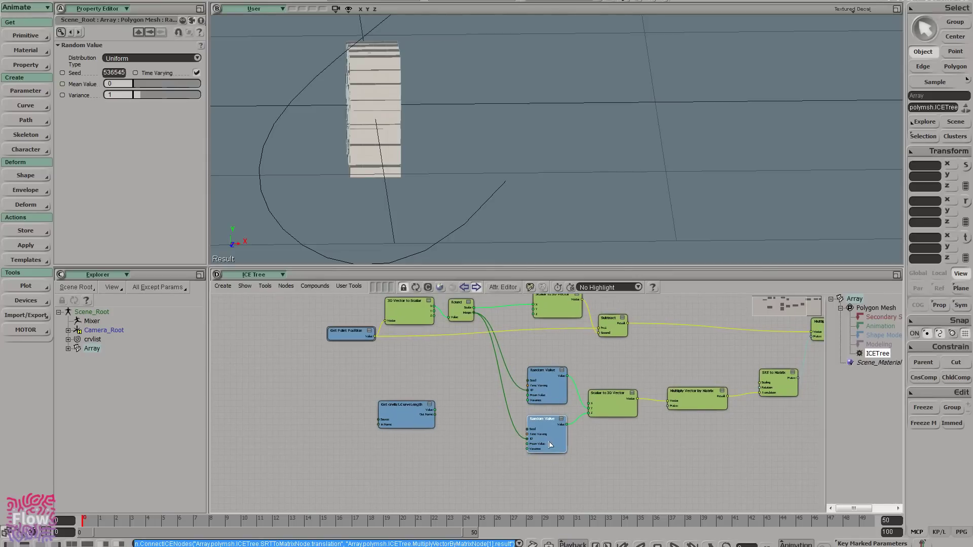
key("ctrl+d")
left_click_drag(564, 454, 559, 499)
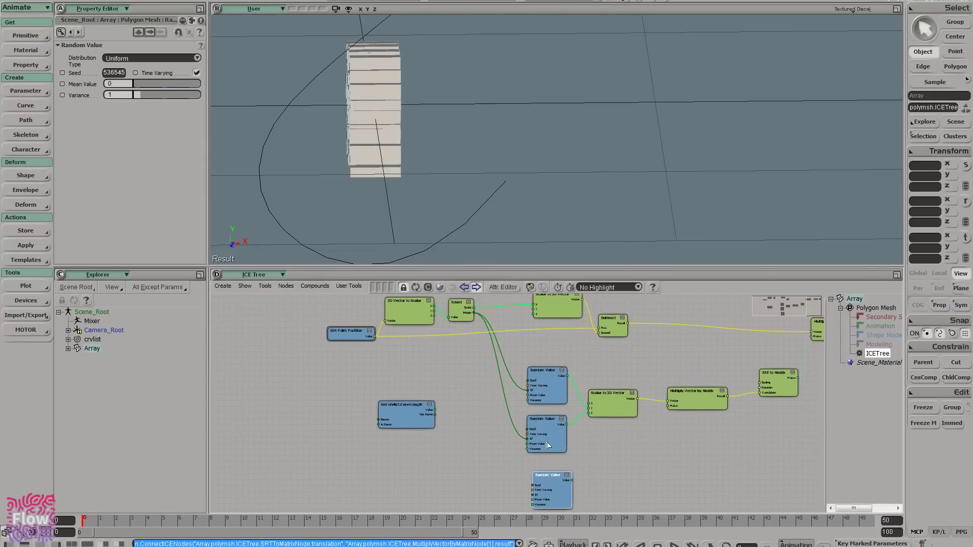
left_click_drag(475, 316, 540, 504)
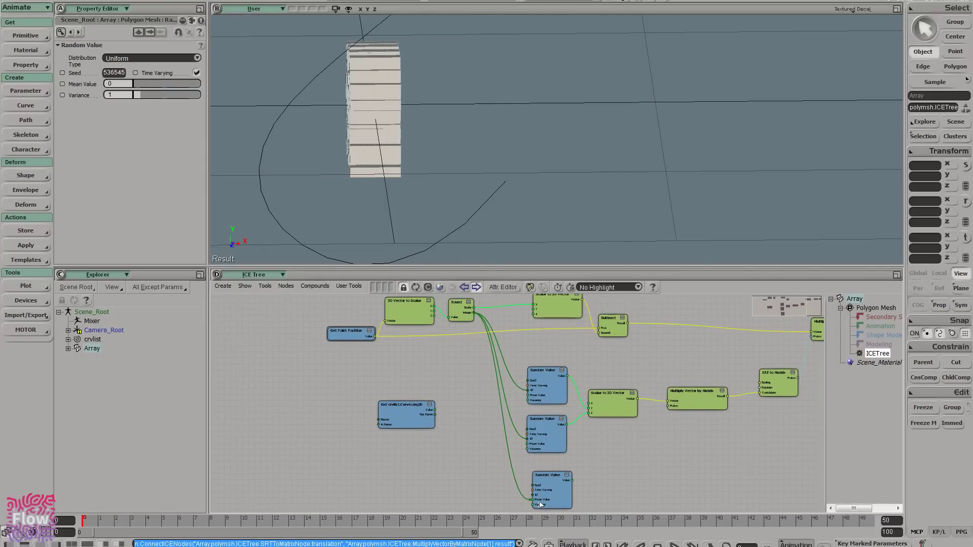
- Set the seed of the third Random Value node to 353463
scroll(541, 489, "up", 2)
middle_click_drag(548, 456, 539, 376)
scroll(568, 426, "up", 2)
middle_click_drag(579, 435, 561, 411)
left_click_drag(561, 439, 548, 441)
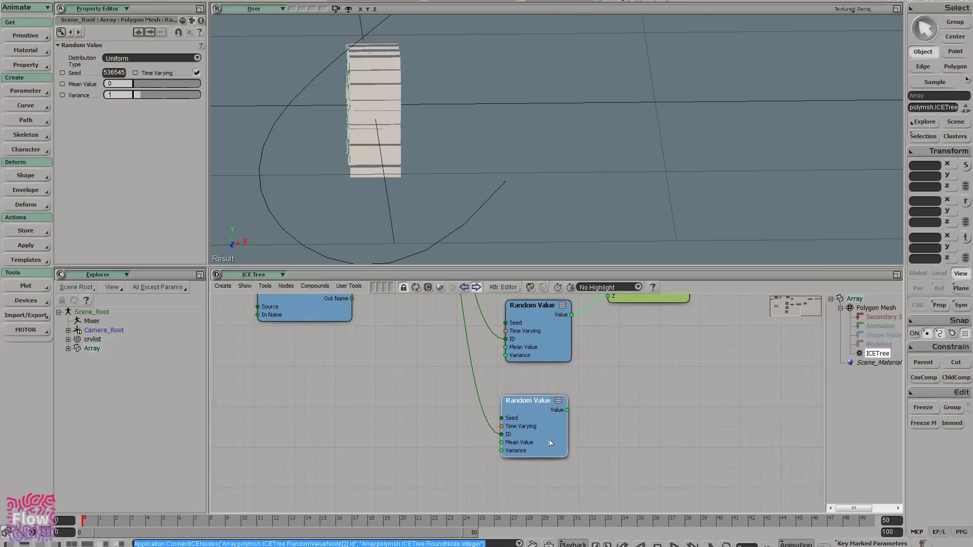
double_click(122, 74)
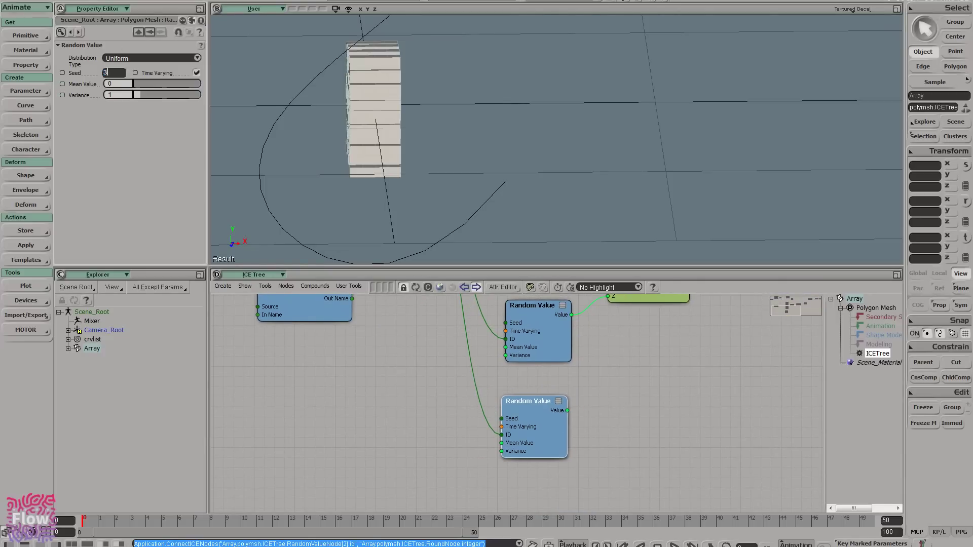
type("353463")
key("Return")
- Duplicate the Scalar to 3D Vector node beside the third Random Value and connect the random value to the copy's X input
scroll(781, 348, "down", 2)
middle_click_drag(774, 363, 630, 417)
left_click(559, 369)
key("ctrl+d")
left_click_drag(566, 375, 566, 442)
scroll(545, 440, "up", 4)
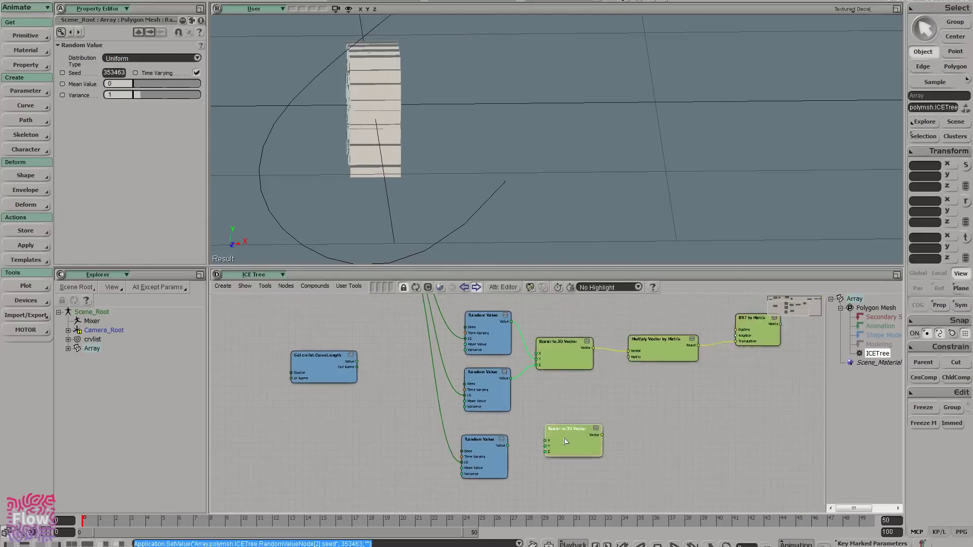
middle_click_drag(505, 443, 483, 418)
left_click_drag(467, 420, 521, 413)
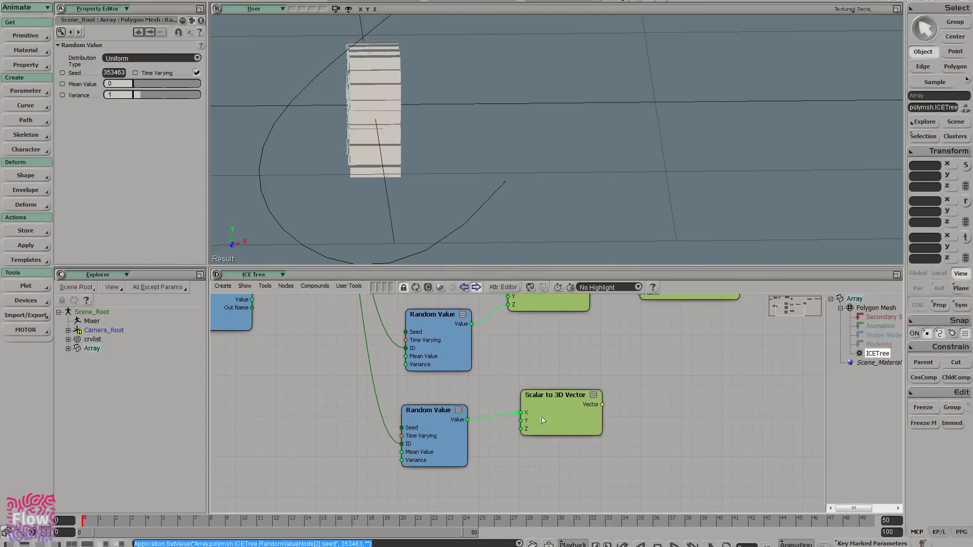
- Duplicate the SRT to Matrix node and place the copy beside the lower Scalar to 3D Vector node
scroll(606, 395, "down", 2)
middle_click_drag(600, 401, 569, 429)
scroll(572, 419, "up", 1)
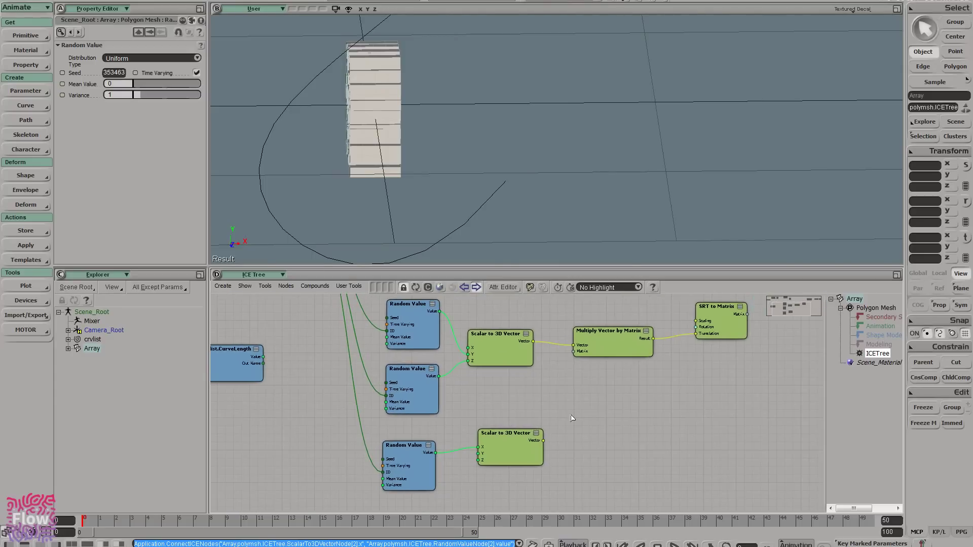
left_click_drag(639, 417, 667, 374)
middle_click_drag(636, 366, 660, 361)
left_click(751, 329)
key("ctrl+d")
left_click_drag(750, 330, 629, 434)
left_click(583, 469)
- Arrange the lower branch and connect the lower Scalar to 3D Vector's Vector output to the copied SRT to Matrix's Translation input
left_click_drag(561, 482, 358, 458)
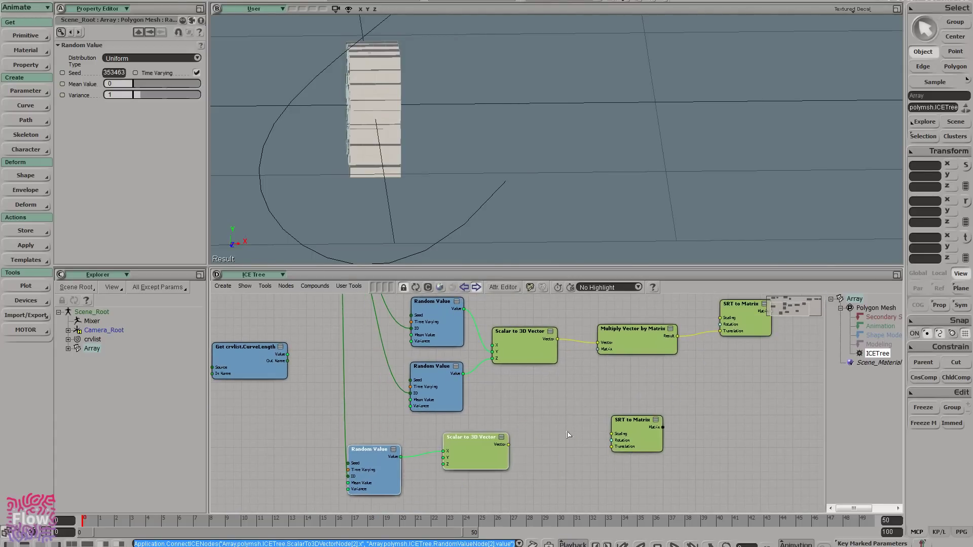
left_click_drag(649, 436, 569, 436)
left_click_drag(509, 445, 541, 447)
scroll(572, 450, "up", 2)
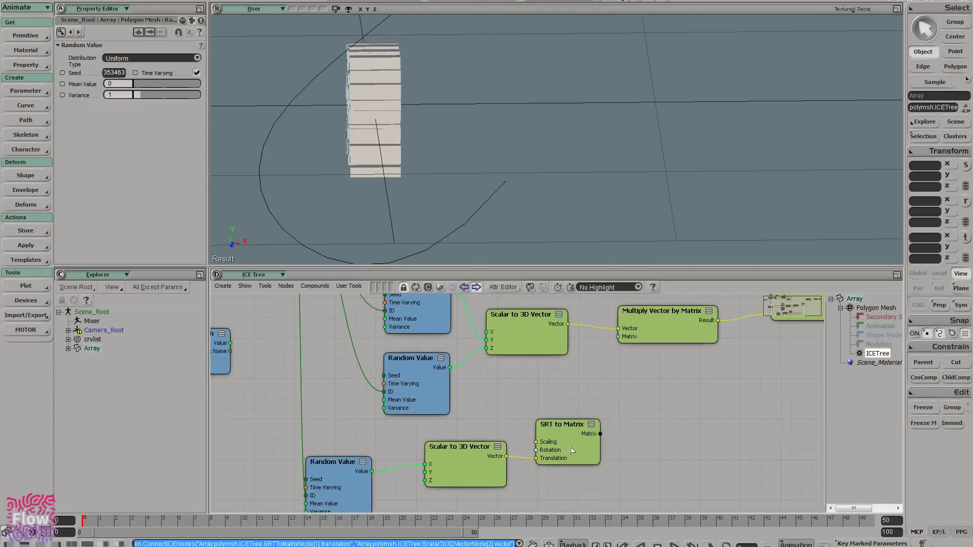
middle_click_drag(441, 436, 458, 423)
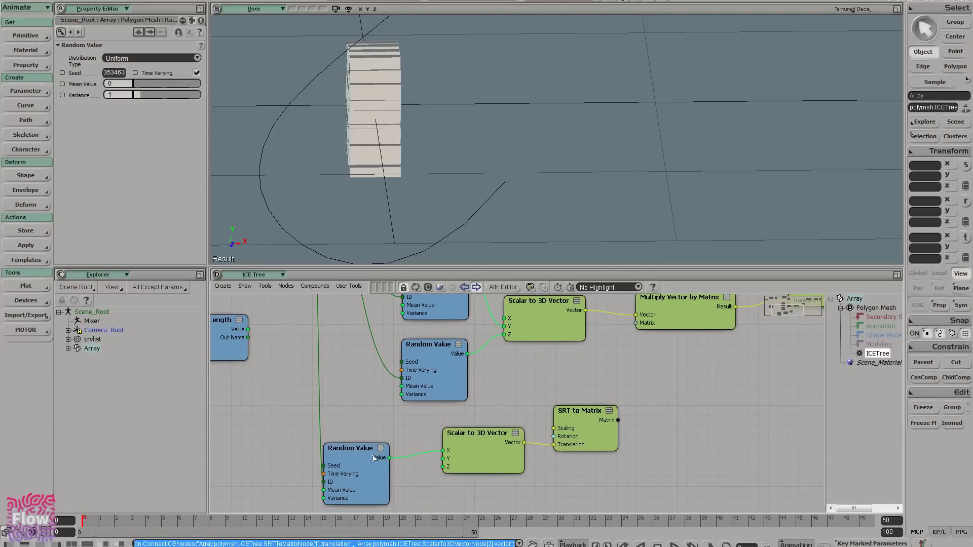
- Try feeding the third Random Value into the upper Scalar to 3D Vector's X input
left_click_drag(371, 457, 393, 455)
middle_click_drag(416, 445, 400, 466)
left_click_drag(397, 475, 476, 344)
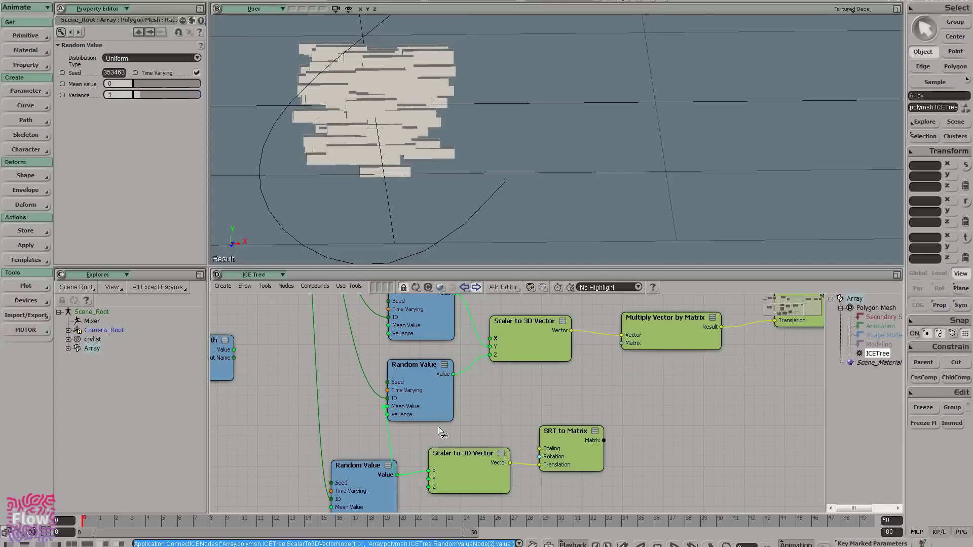
left_click_drag(416, 446, 416, 446)
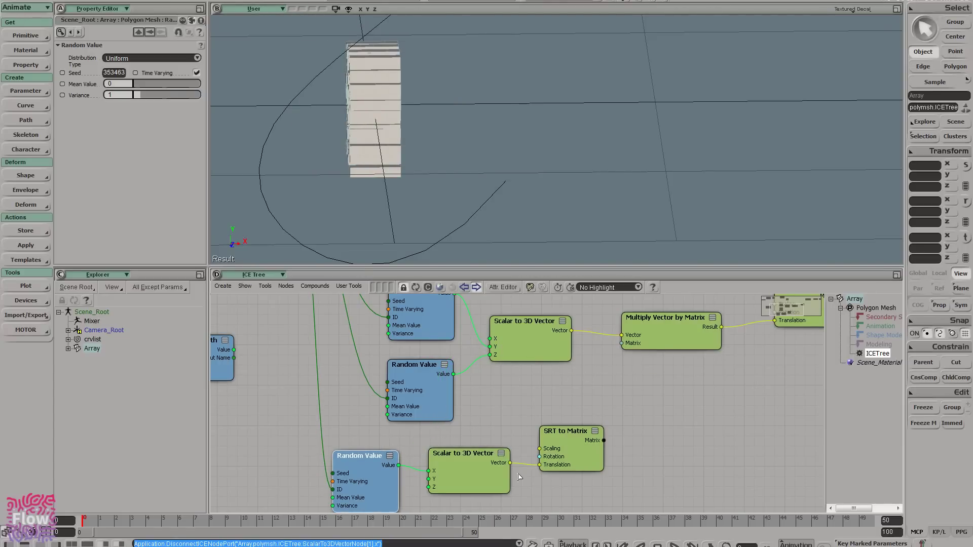
- Connect the copied SRT to Matrix's Matrix output to the Matrix input of Multiply Vector by Matrix
left_click_drag(555, 383, 397, 294)
mouse_move(449, 329)
left_mouse_down()
mouse_move(467, 348)
mouse_move(462, 325)
left_mouse_up()
left_click_drag(568, 445, 569, 421)
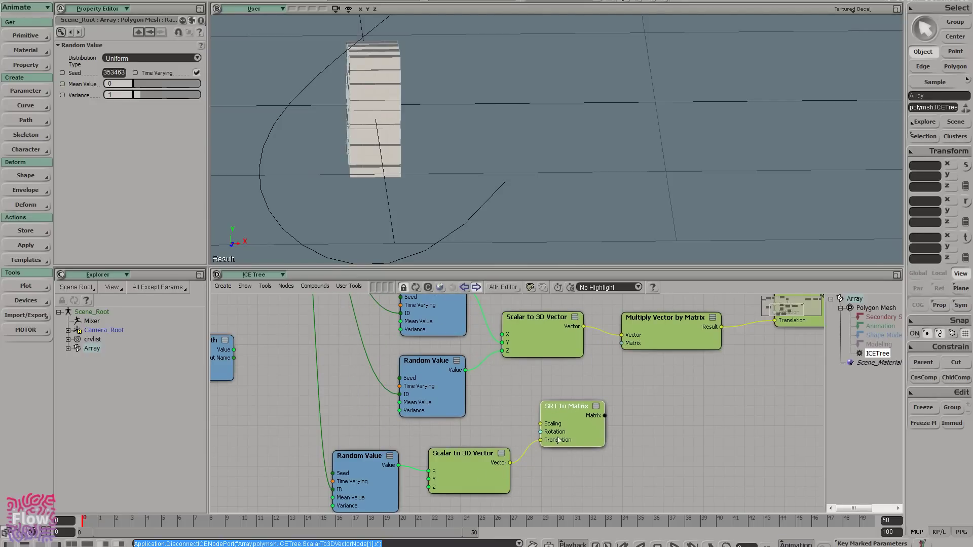
left_click_drag(604, 415, 623, 344)
middle_click_drag(539, 431, 601, 383)
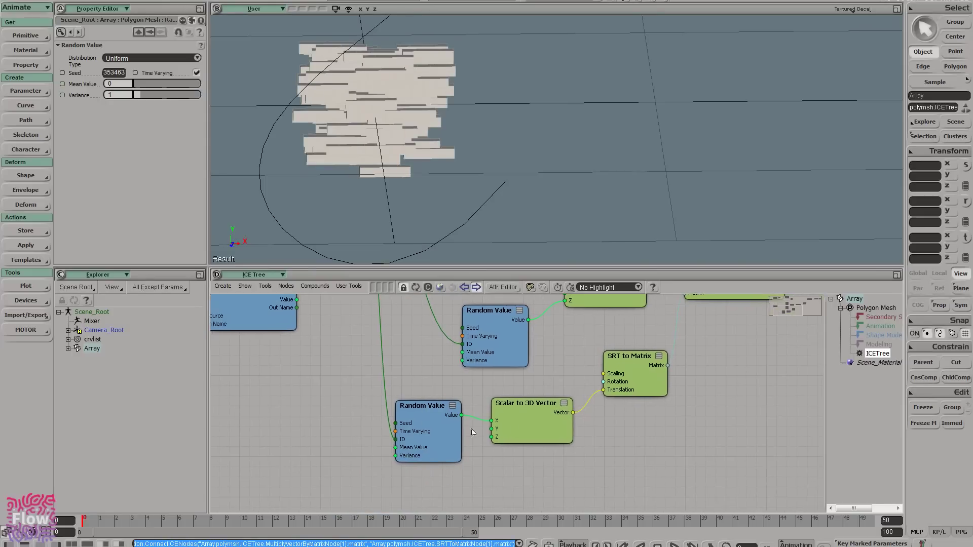
- Space out the lower Scalar to 3D Vector and SRT to Matrix nodes beside the third Random Value
left_click_drag(531, 420, 536, 419)
left_click_drag(633, 376, 650, 383)
left_click(536, 436)
left_click_drag(537, 435, 560, 435)
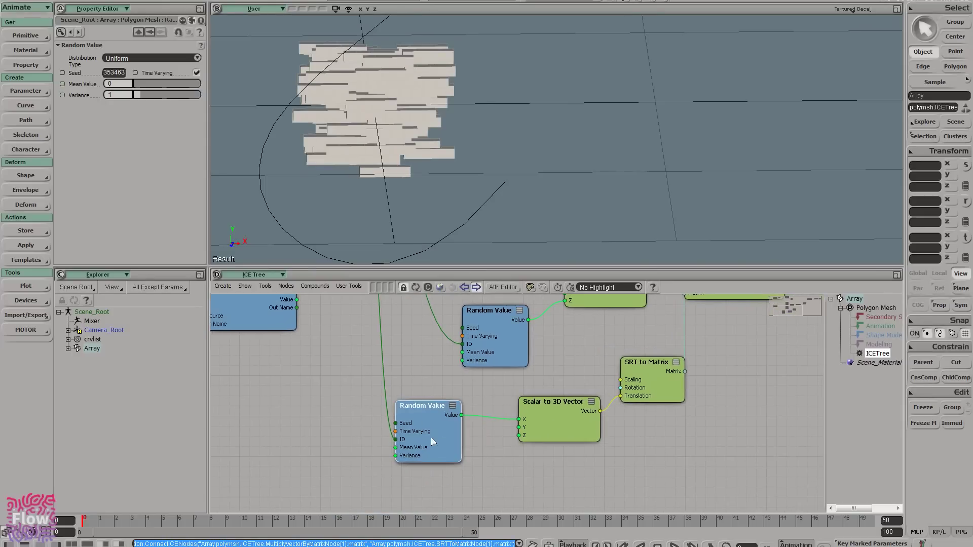
- Set the third Random Value's mean value and variance to 0.5 and view the blocks from an angle
left_click_drag(432, 437, 432, 437)
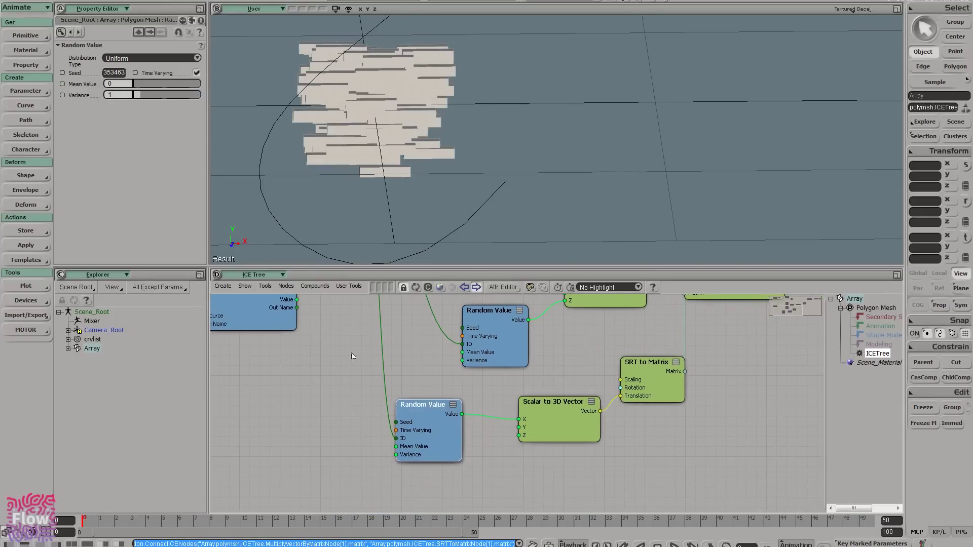
left_click(117, 84)
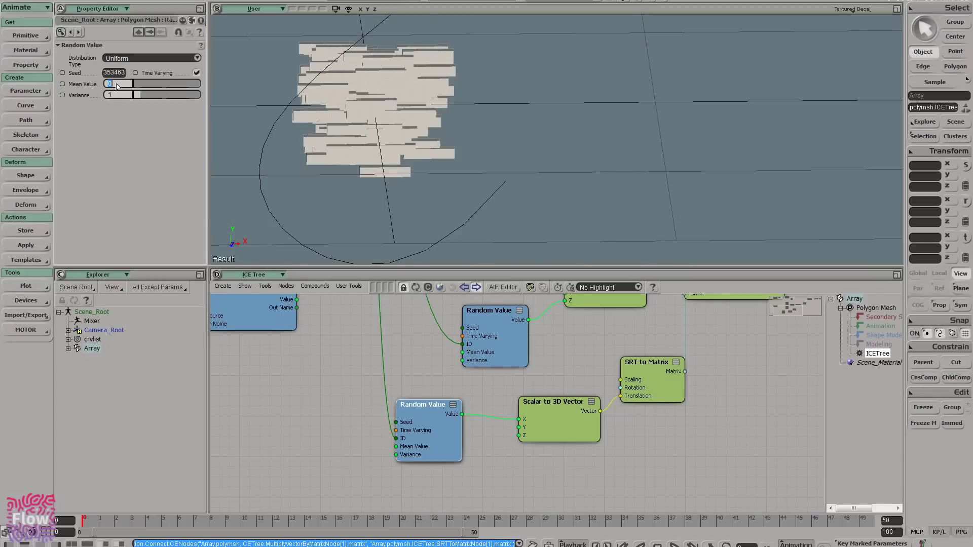
key("Return")
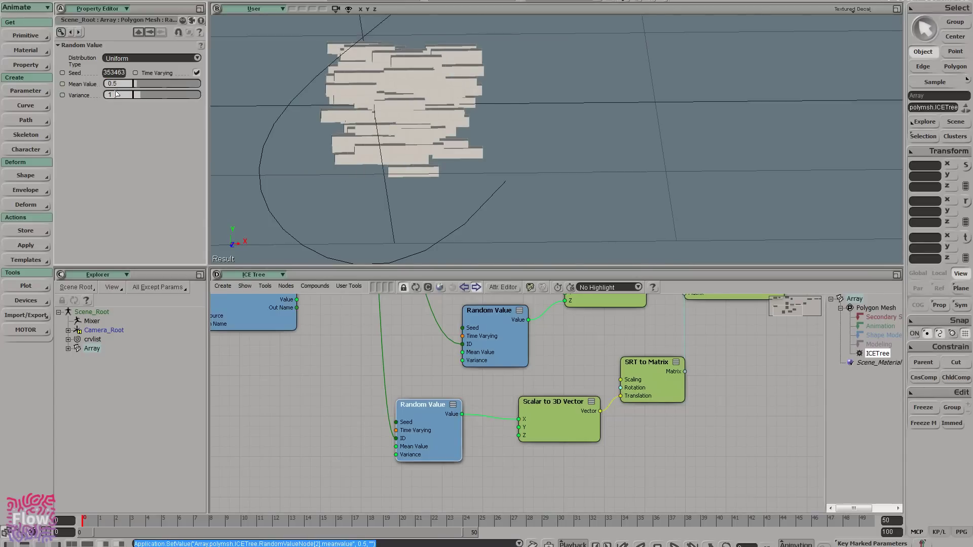
key("Return")
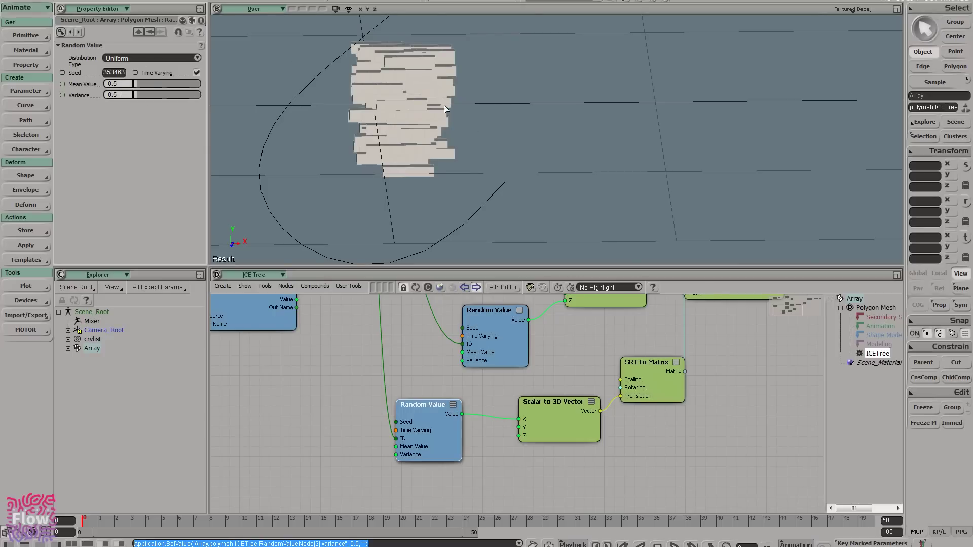
right_click_drag(447, 109, 420, 165)
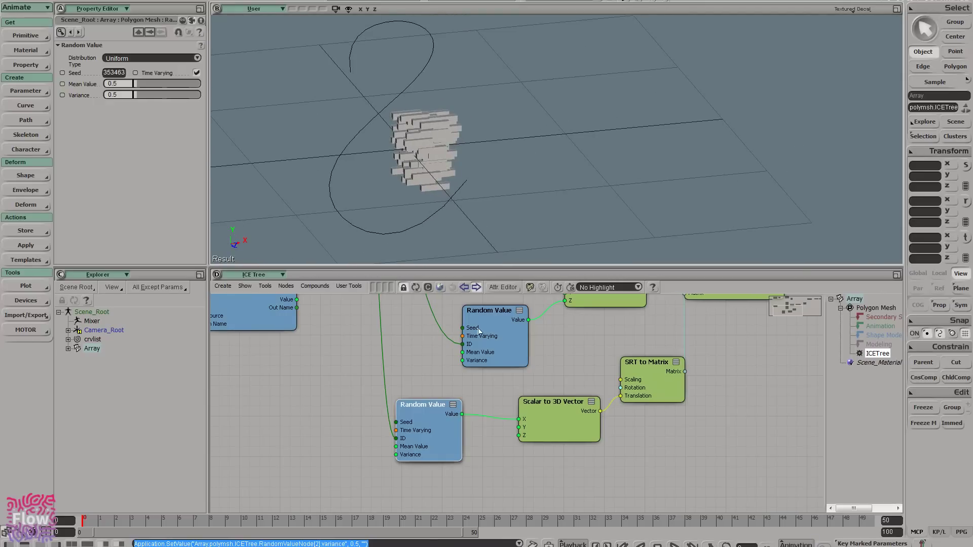
- Reposition the Multiply Vector by Matrix node and the lower Scalar to 3D Vector and SRT to Matrix nodes
left_click_drag(791, 349, 541, 437)
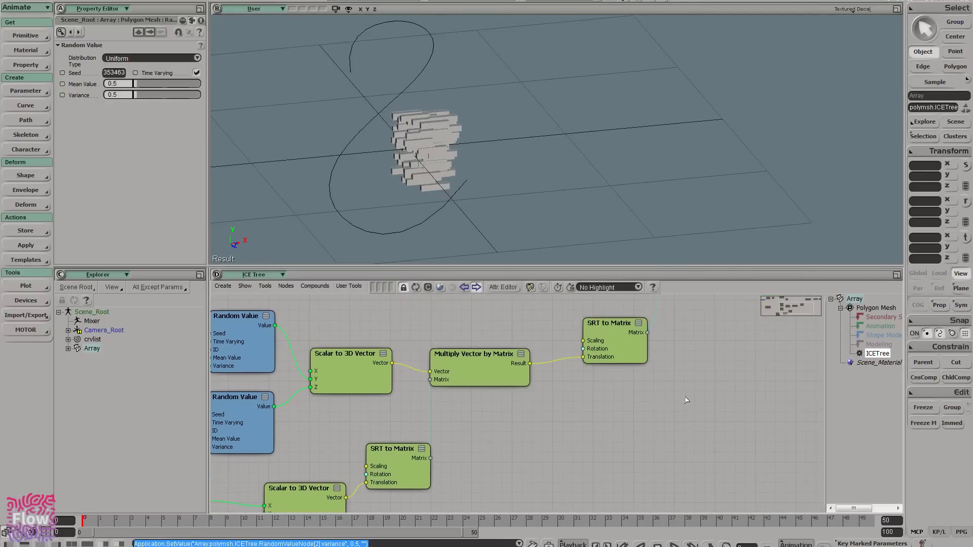
left_click_drag(481, 346, 478, 346)
left_click_drag(469, 359, 522, 354)
left_click_drag(380, 448, 687, 357)
left_click_drag(604, 423, 594, 412)
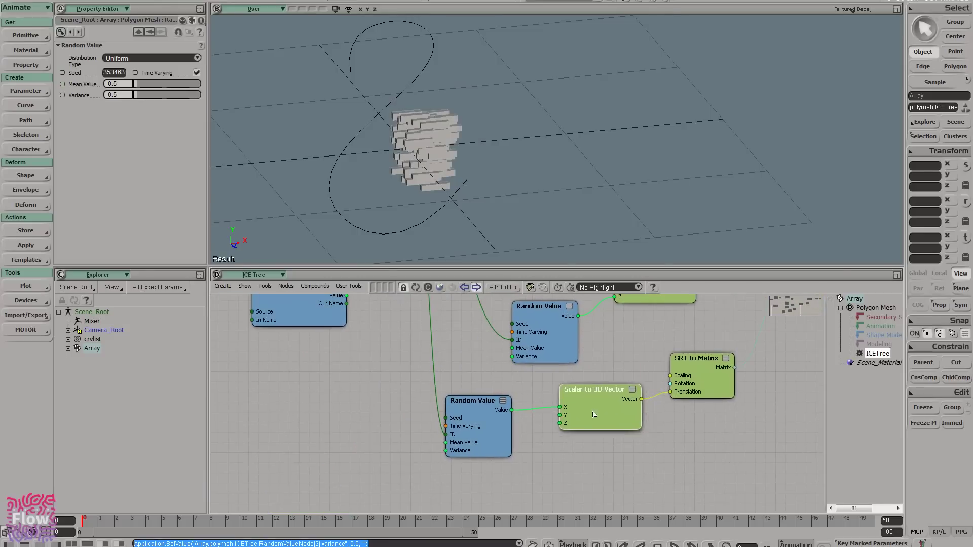
left_click_drag(700, 378, 703, 378)
- Insert an Add node between the third Random Value and the lower Scalar to 3D Vector's X input, testing its Value2 and resetting it to 0
key("Tab")
type("add")
key("Return")
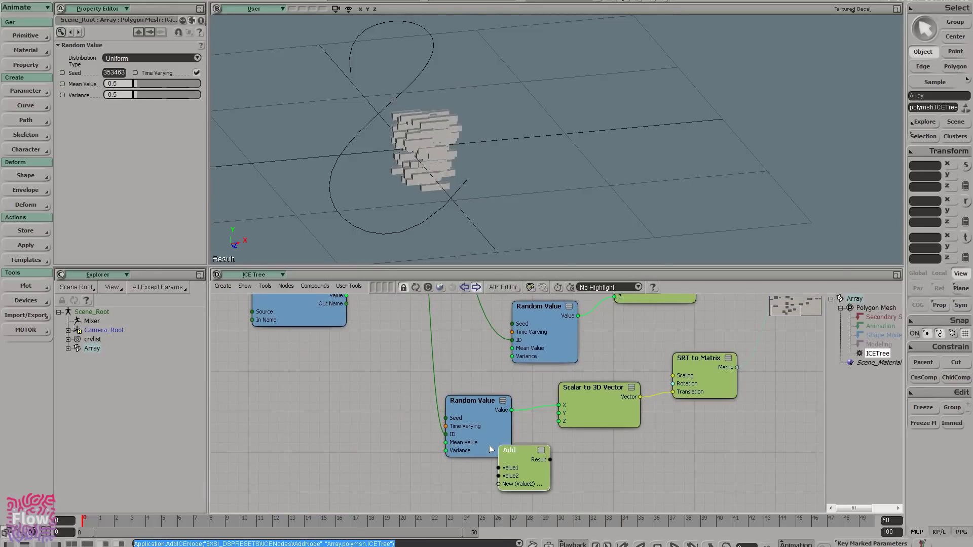
left_click_drag(477, 435, 510, 467)
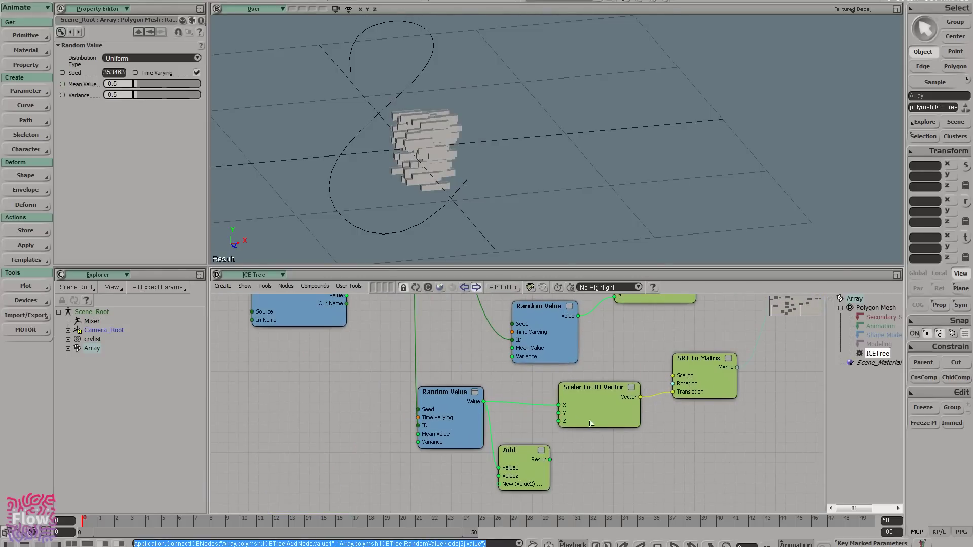
left_click_drag(594, 424, 607, 425)
left_click_drag(550, 461, 533, 435)
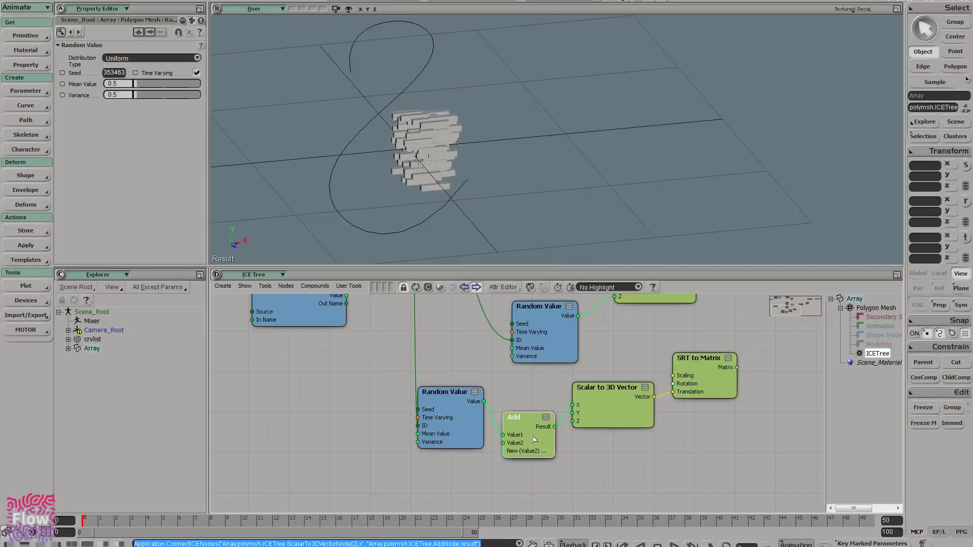
left_click_drag(135, 58, 92, 103)
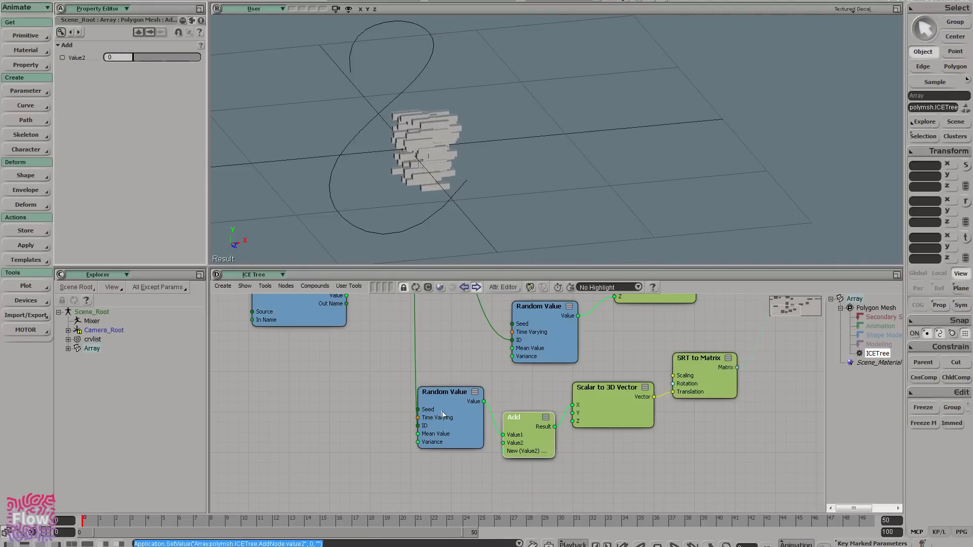
- Review the Get Point Position and Round nodes at the start of the tree and the Modulo notes in the sketch
left_click_drag(443, 414, 432, 409)
middle_click_drag(471, 422, 504, 409)
middle_click_drag(397, 350, 495, 452)
middle_click_drag(490, 330, 473, 469)
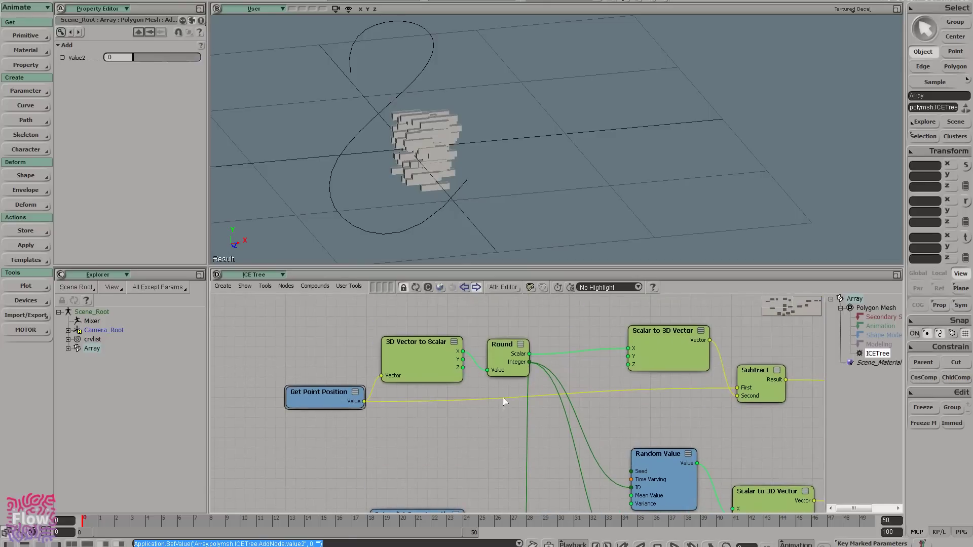
left_click_drag(305, 321, 304, 323)
left_click(340, 406)
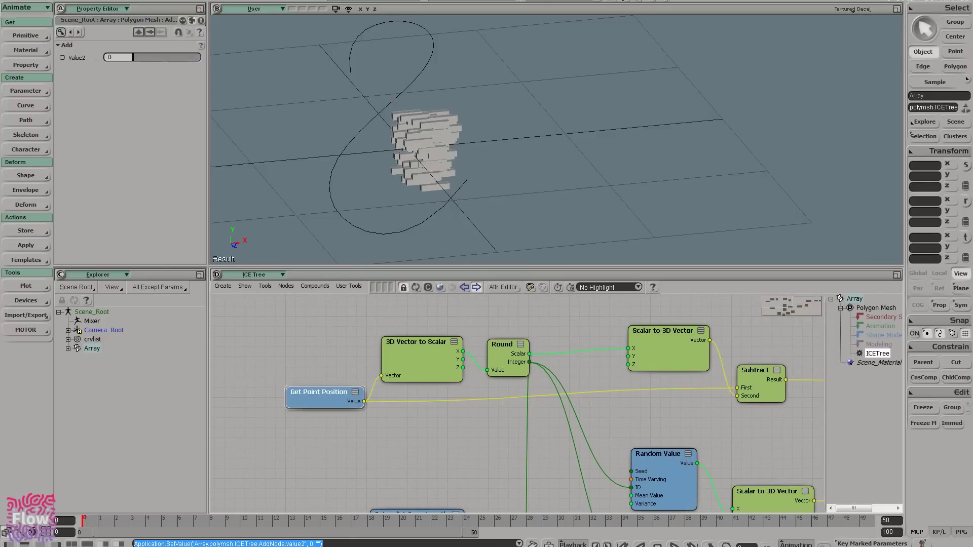
key("alt+Tab")
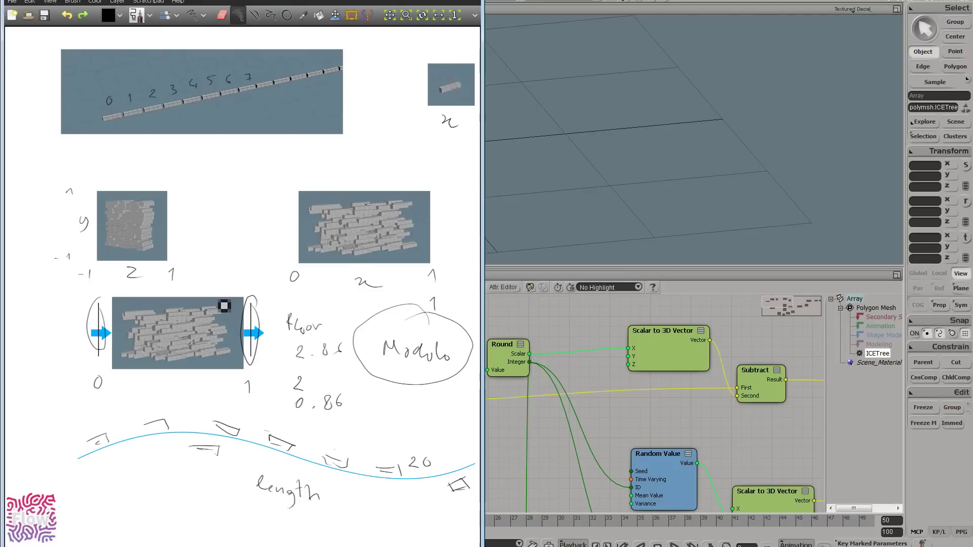
middle_click_drag(646, 426, 580, 311)
middle_click_drag(616, 481, 595, 380)
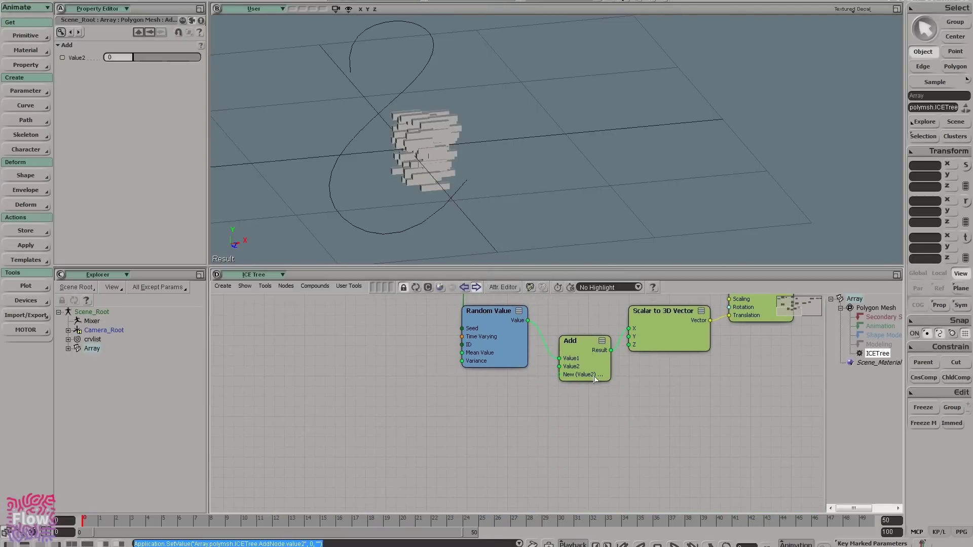
- Add a Modulo node to the ICE tree below the Add node
left_click_drag(588, 360, 592, 342)
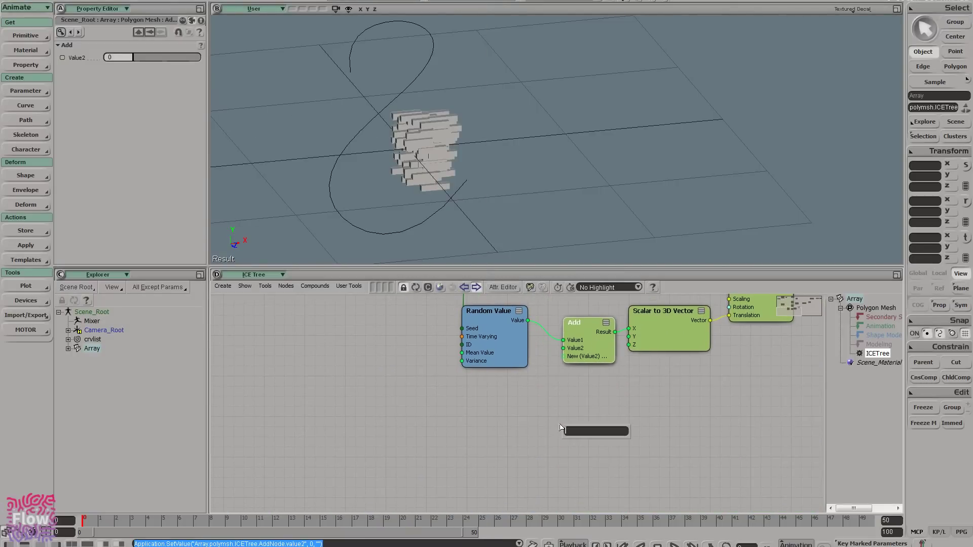
type("mod")
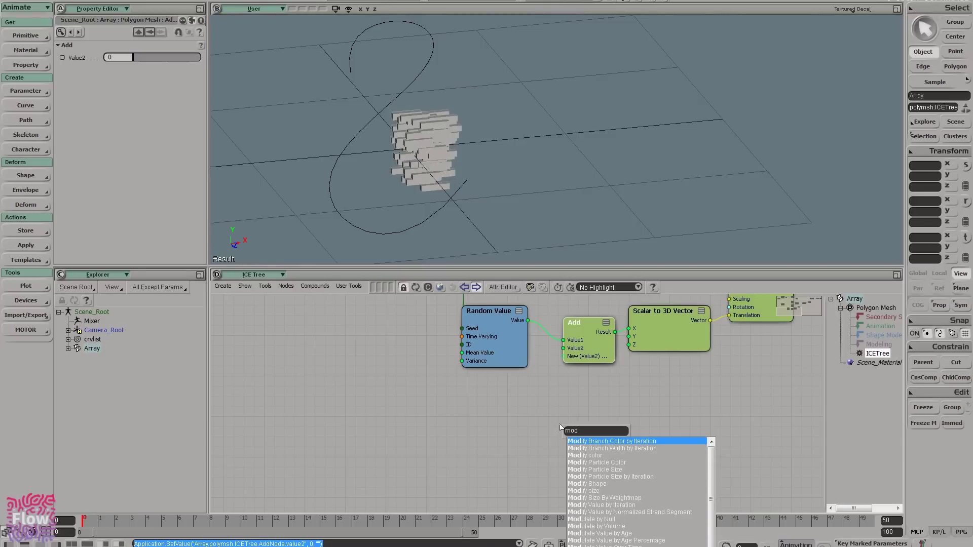
type("ul")
key("Down")
key("Down")
key("Down")
key("Down")
key("Down")
key("Down")
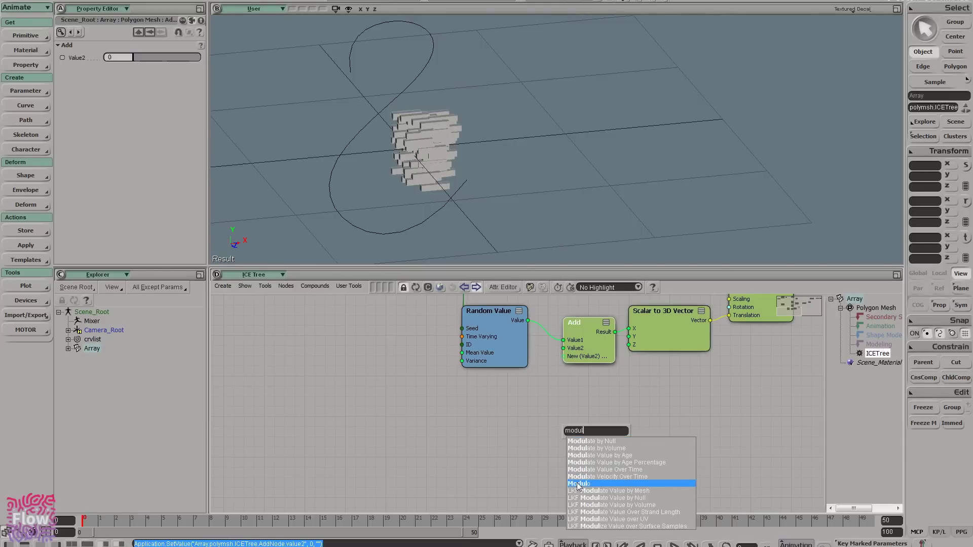
key("Return")
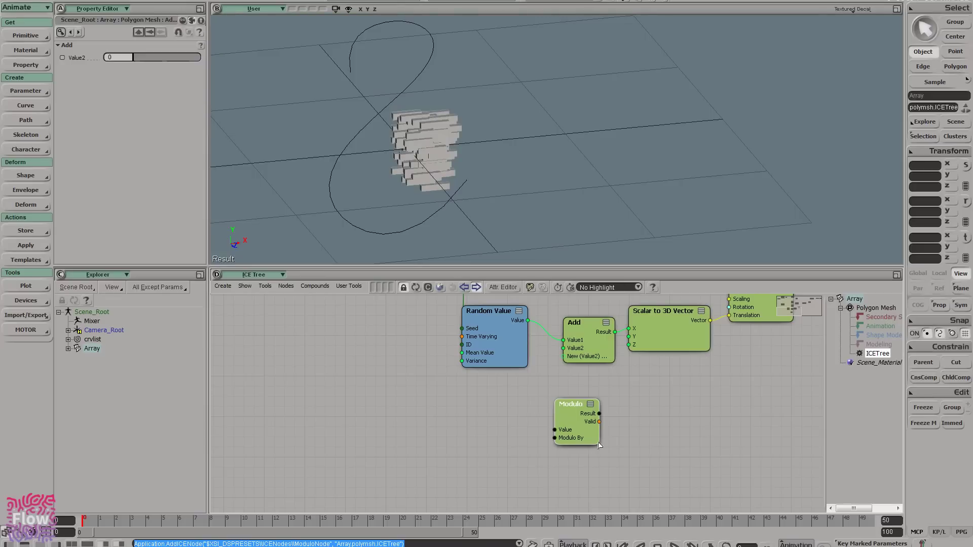
- Reposition the Modulo node and move the third Random Value farther from the Add node to make room
mouse_move(580, 418)
left_mouse_down()
mouse_move(595, 421)
mouse_move(568, 406)
left_mouse_up()
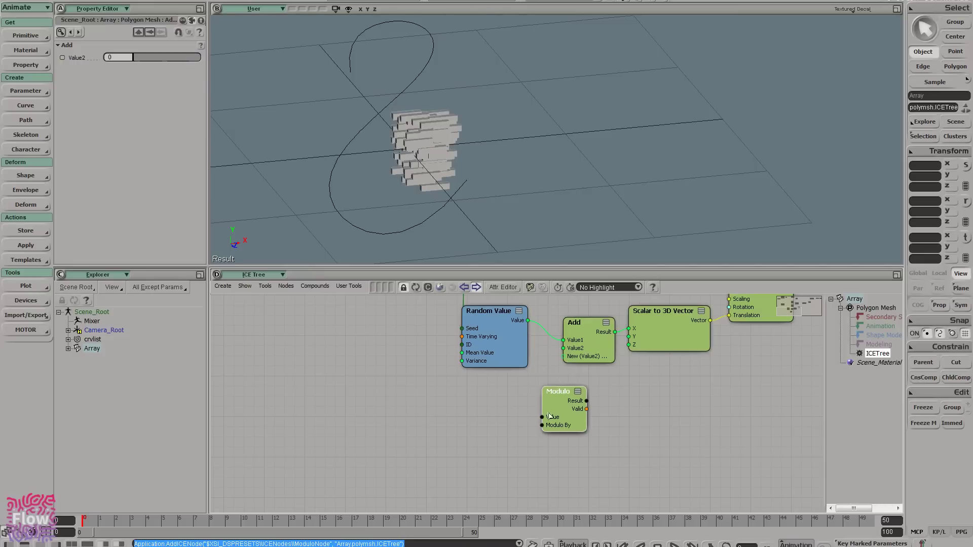
left_click_drag(484, 336, 467, 344)
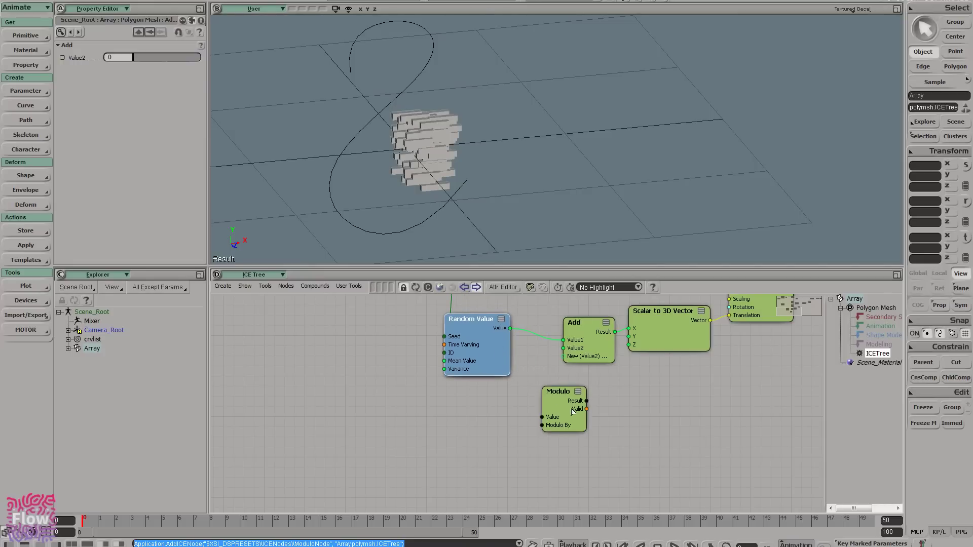
middle_click_drag(572, 412, 569, 429)
left_click_drag(558, 442, 541, 440)
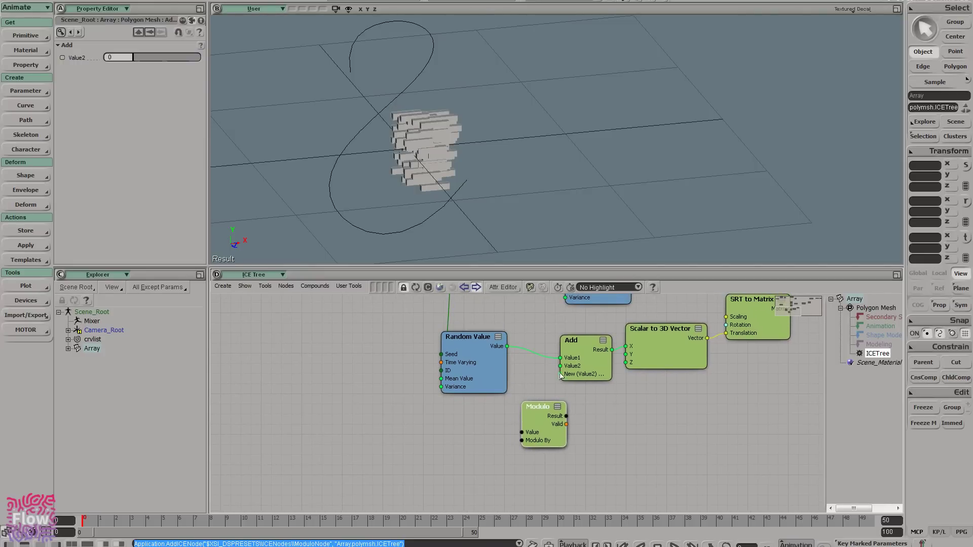
- Switch to the sketch and draw a horizontal axis with a three-tooth sawtooth starting at its 0 mark, beneath the "3 → .2" notes
key("alt+Tab")
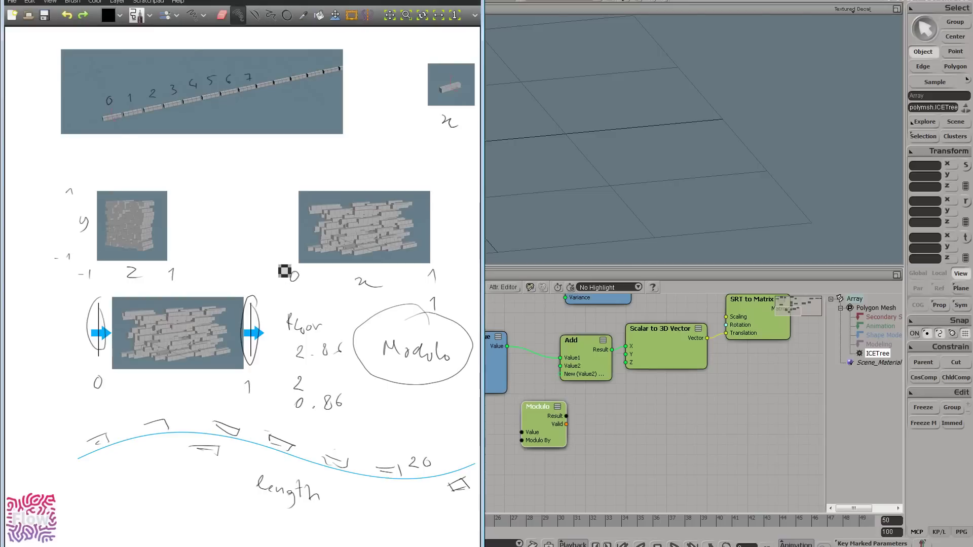
middle_click_drag(222, 237, 43, 223)
middle_click_drag(285, 213, 116, 189)
left_click_drag(151, 278, 422, 278, "shift")
mouse_move(281, 273)
left_mouse_down()
mouse_move(282, 296)
mouse_move(288, 270)
mouse_move(311, 252)
mouse_move(361, 252)
mouse_move(361, 277)
left_mouse_up()
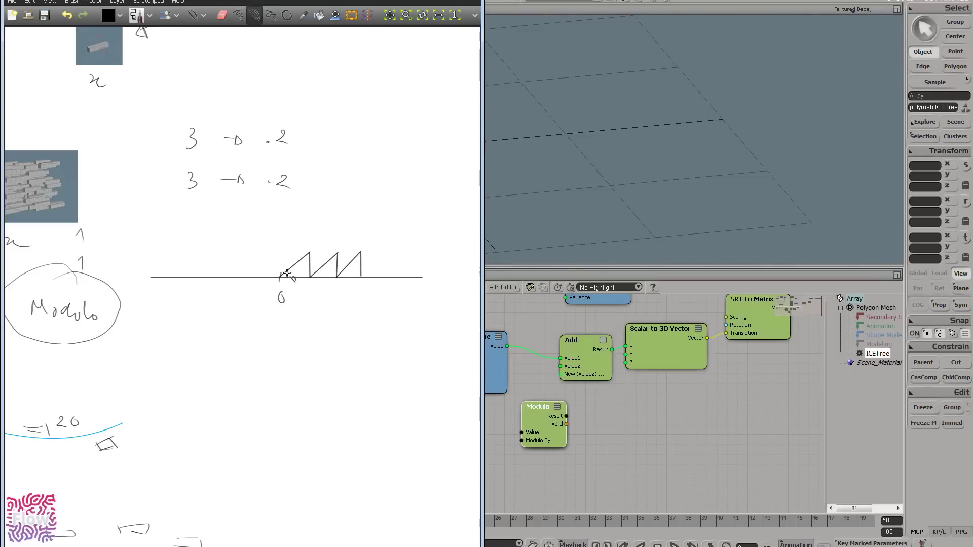
- Continue the sawtooth on the negative side of 0, replacing teeth drawn below the axis with teeth above it
mouse_move(280, 277)
left_mouse_down("shift")
mouse_move(250, 304)
mouse_move(251, 278)
mouse_move(226, 304)
mouse_move(226, 276)
left_mouse_up("shift")
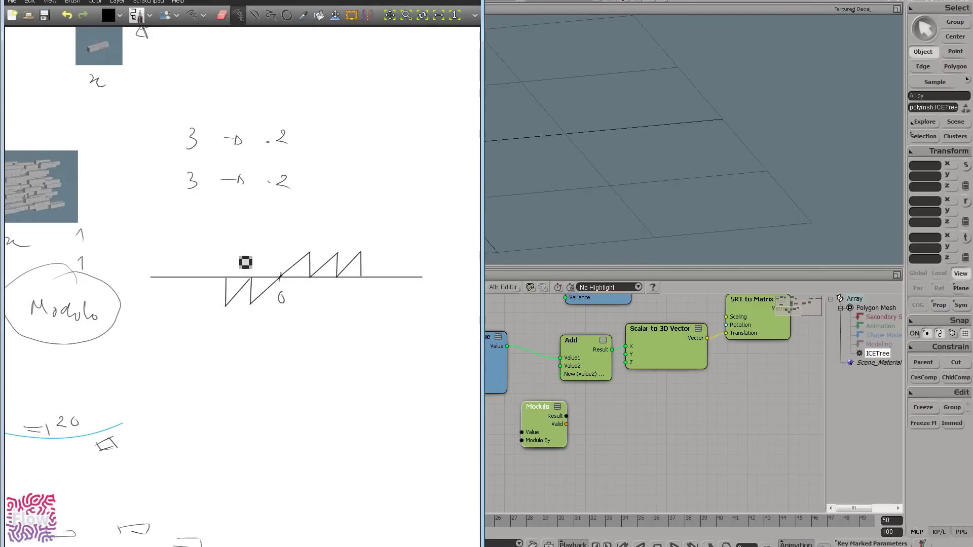
key("ctrl+z")
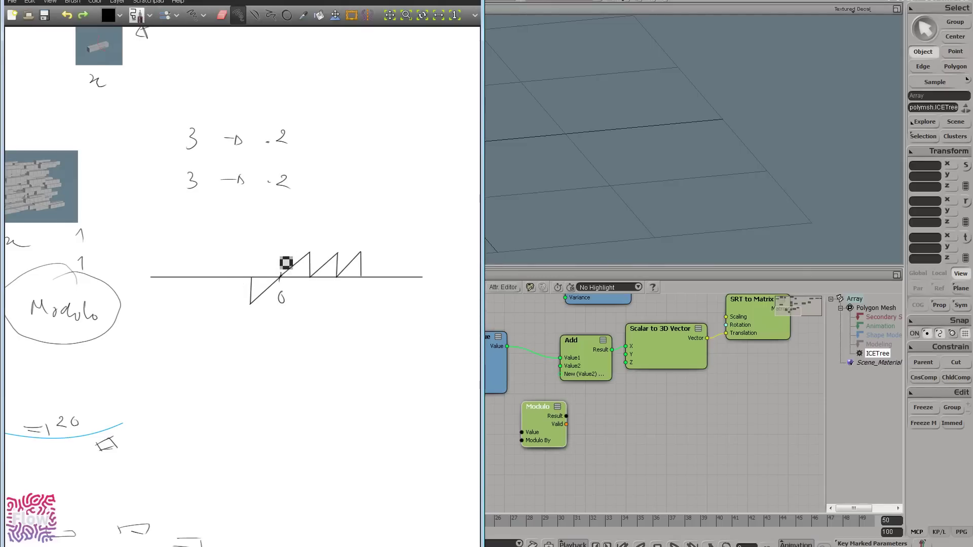
key("ctrl+z")
mouse_move(280, 277)
left_mouse_down("shift")
mouse_move(285, 254)
mouse_move(256, 272)
mouse_move(250, 250)
mouse_move(221, 275)
left_mouse_up("shift")
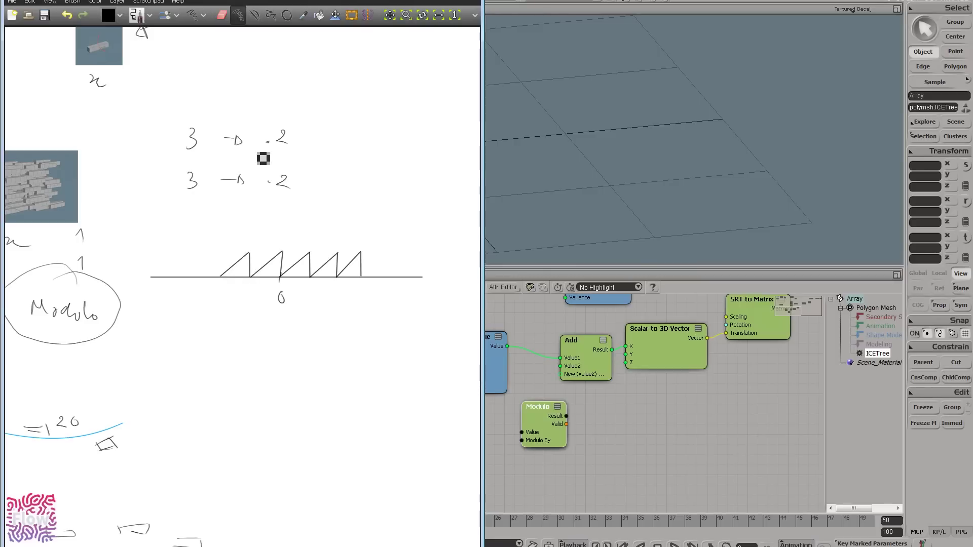
- Point out the floor example in the sketch by circling floor, 2, 2.86 and 0.86, undoing each circle
middle_click_drag(95, 277, 234, 264)
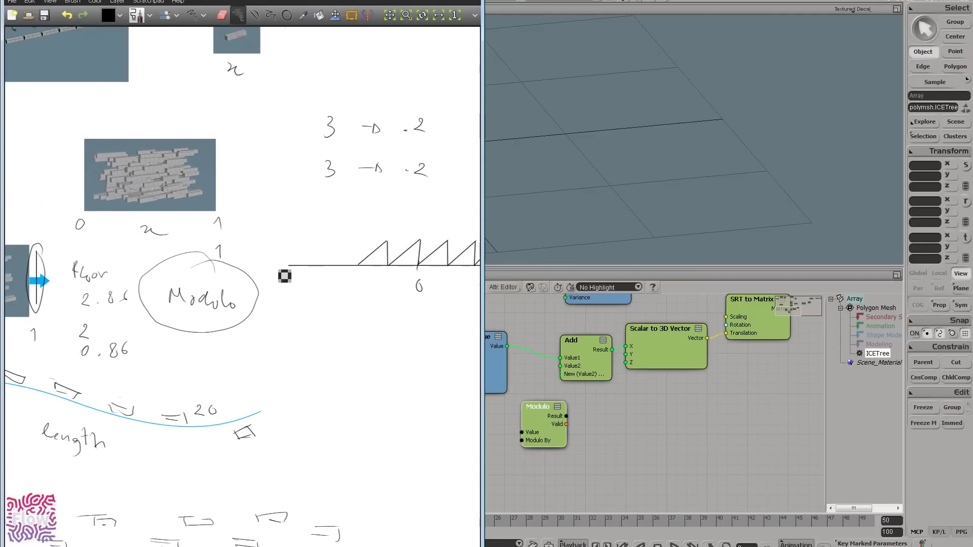
middle_click_drag(264, 298, 248, 291)
middle_click_drag(120, 269, 186, 235)
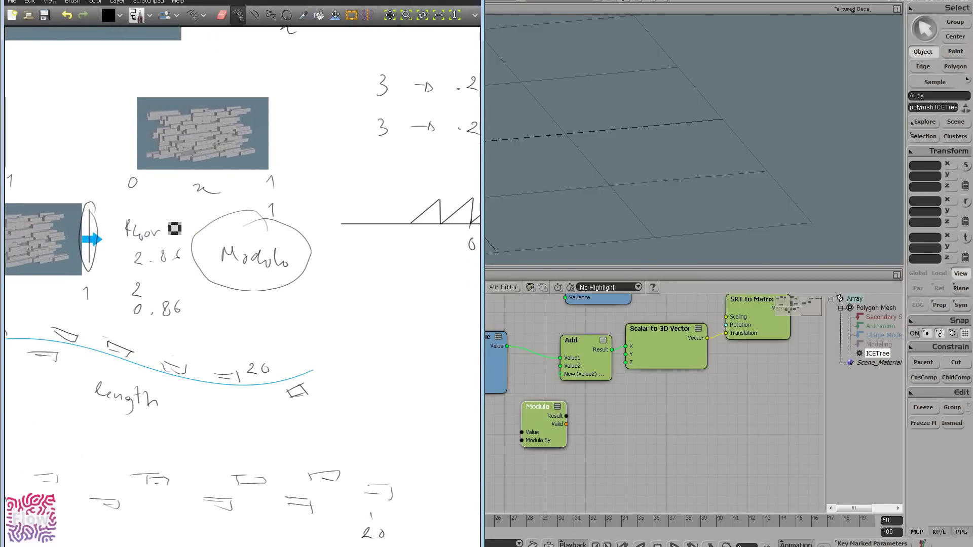
mouse_move(116, 237)
left_mouse_down()
mouse_move(133, 209)
mouse_move(163, 212)
left_mouse_up()
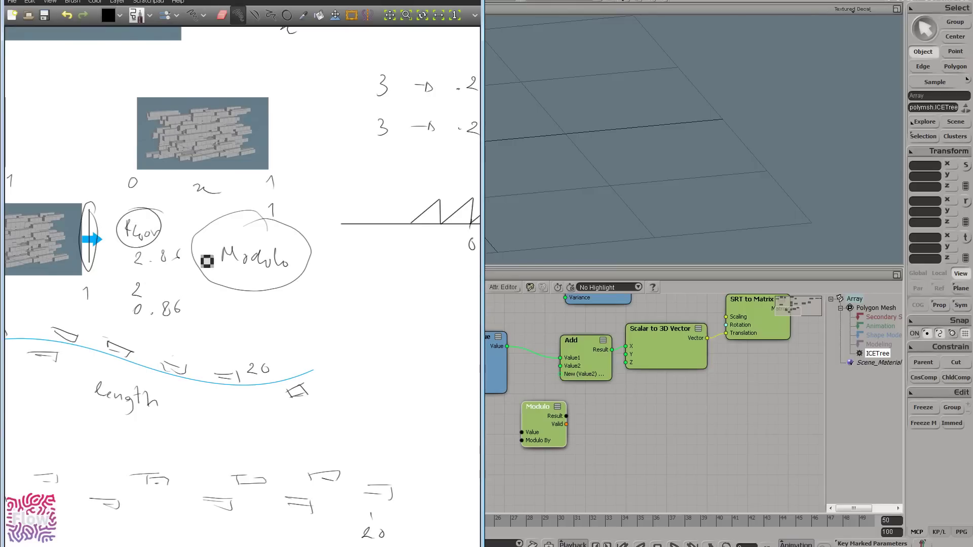
key("ctrl+z")
left_click_drag(146, 281, 144, 294)
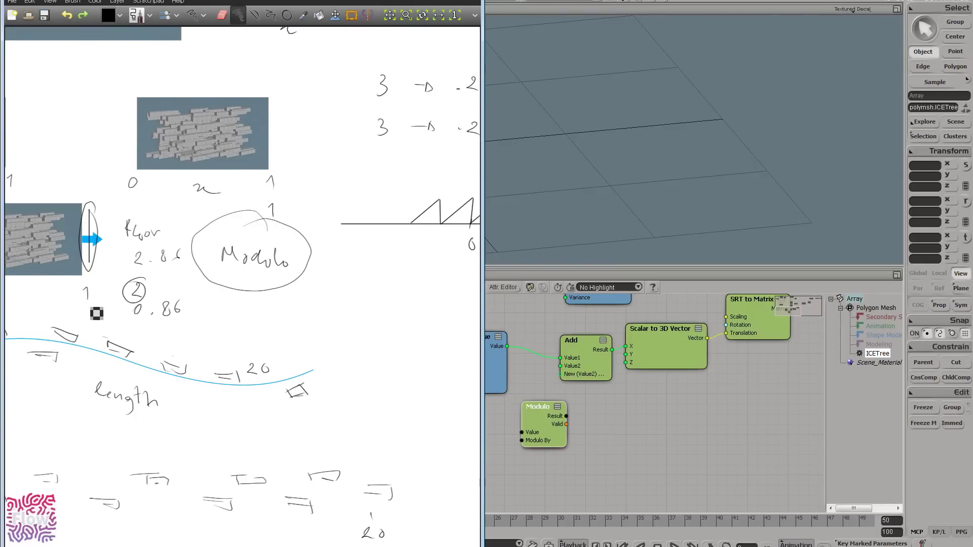
key("ctrl+z")
mouse_move(182, 250)
left_mouse_down()
mouse_move(141, 279)
mouse_move(151, 243)
left_mouse_up()
key("ctrl+z")
left_click_drag(186, 295, 150, 298)
key("ctrl+z")
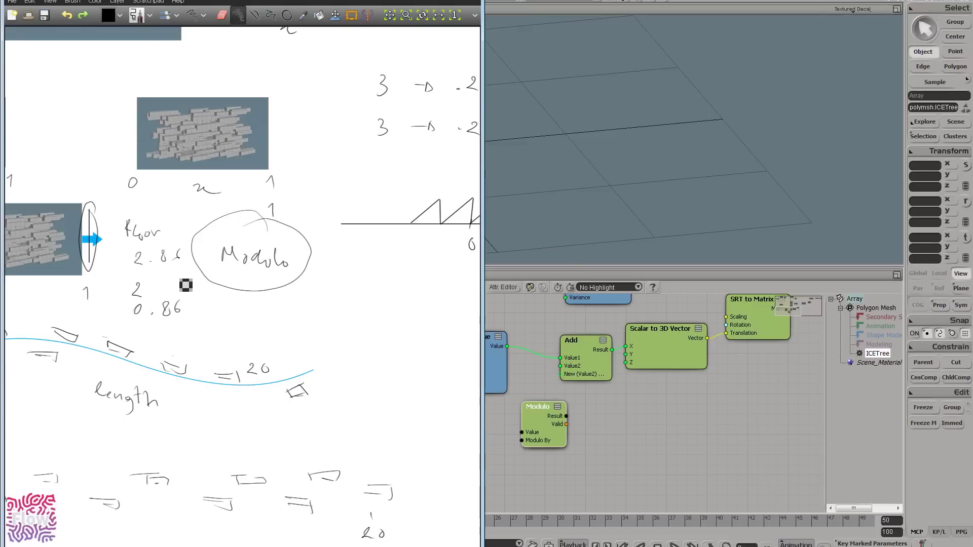
- Switch back to Softimage and examine the Get Point Position, 3D Vector to Scalar and Round nodes at the start of the ICE tree
left_click(642, 419)
middle_click_drag(562, 419, 658, 535)
middle_click_drag(513, 367, 500, 542)
left_click_drag(545, 363, 407, 364)
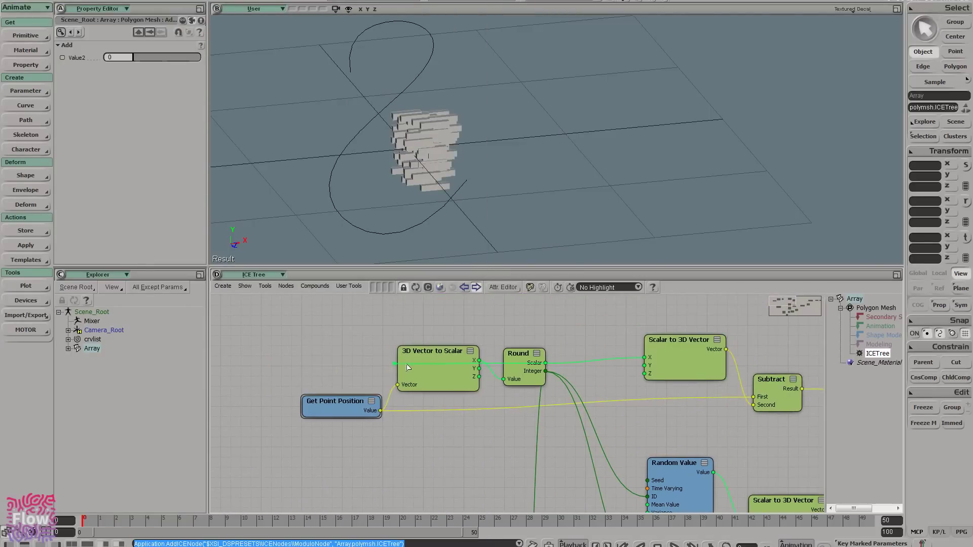
left_click_drag(476, 394, 562, 434)
left_click_drag(538, 377, 399, 372)
middle_click_drag(482, 471, 428, 316)
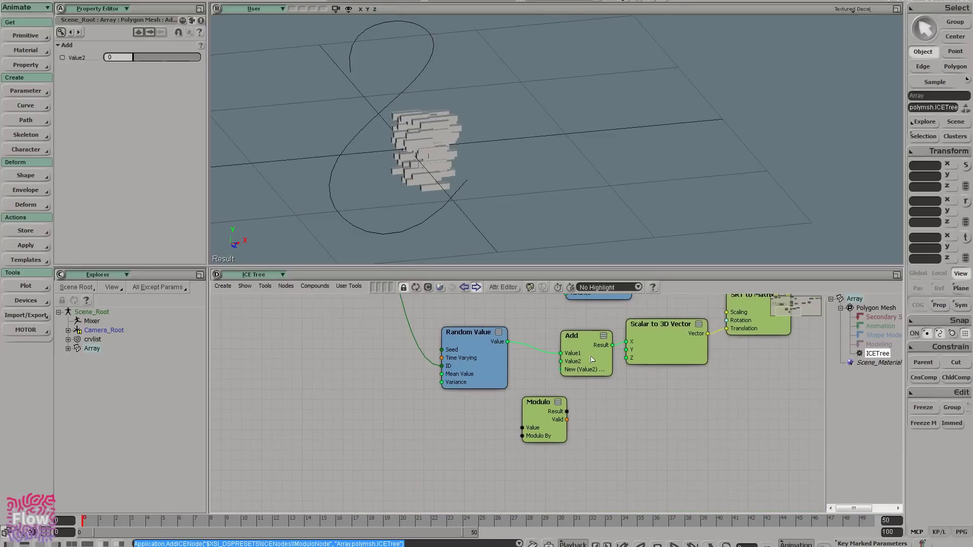
- Move the Add node and third Random Value node farther from the lower Scalar to 3D Vector to make room
left_click_drag(591, 359, 561, 355)
left_click_drag(450, 355, 398, 346)
left_click_drag(555, 354, 510, 353)
left_click_drag(406, 357, 363, 364)
key("Tab")
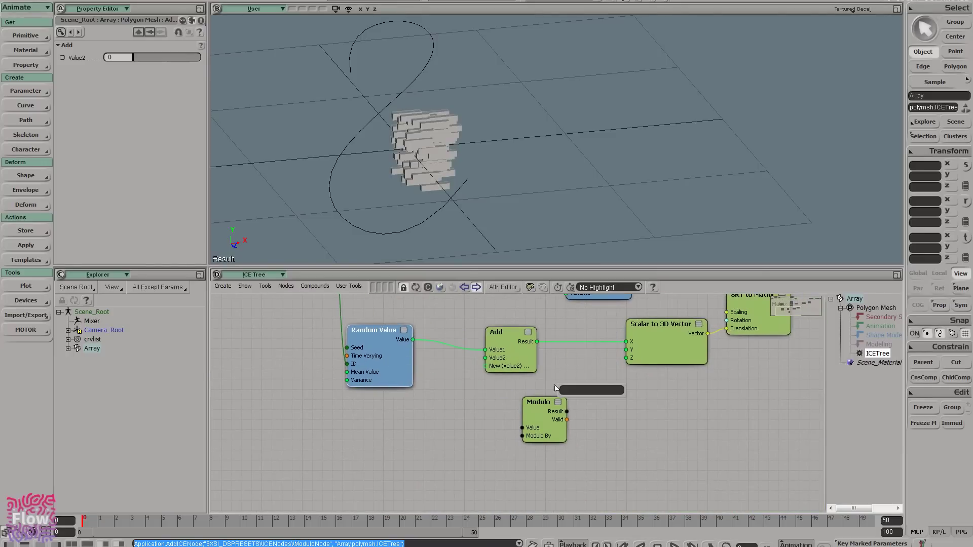
type("if")
key("Escape")
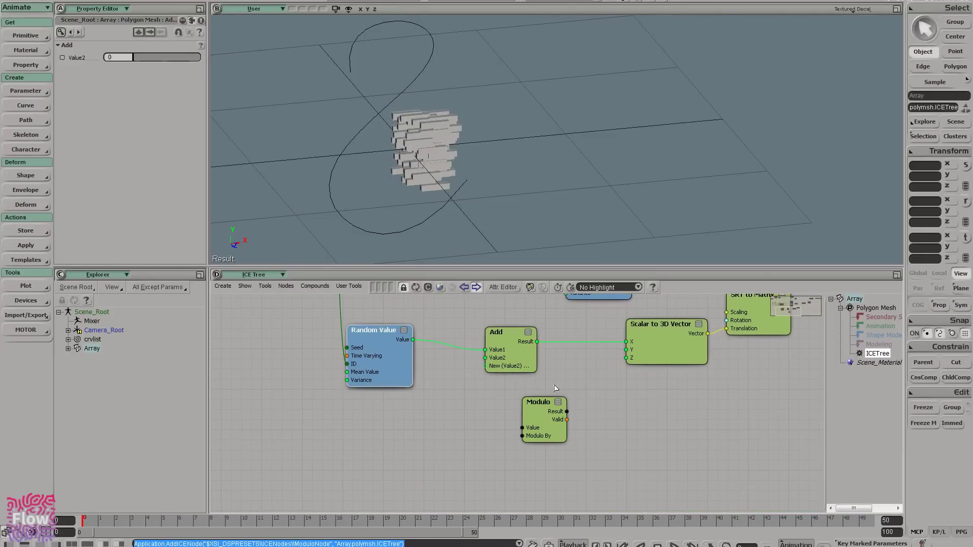
- Add a Floor node after the Add node and feed Add's Result into its Value input
key("Tab")
type("flo")
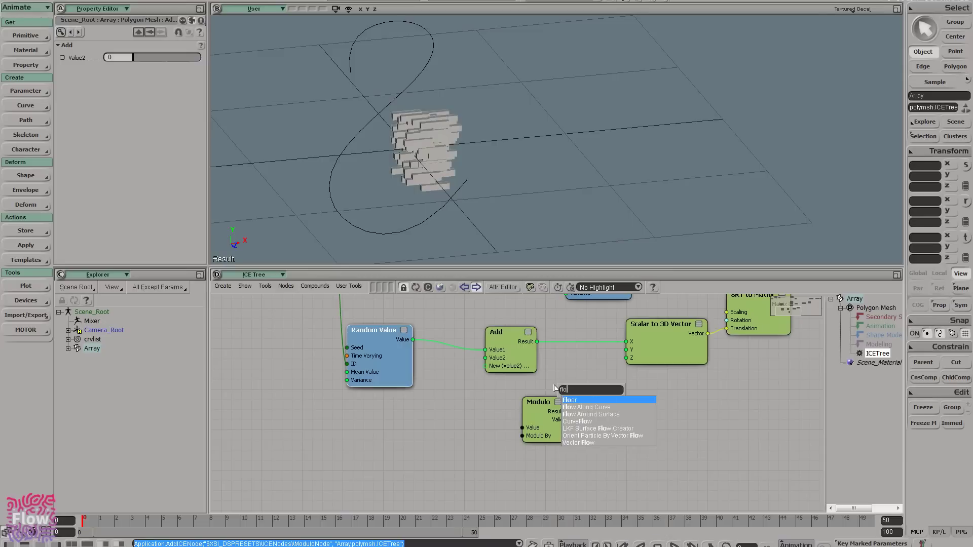
key("Return")
left_click_drag(538, 342, 570, 372)
left_click_drag(546, 419, 311, 337)
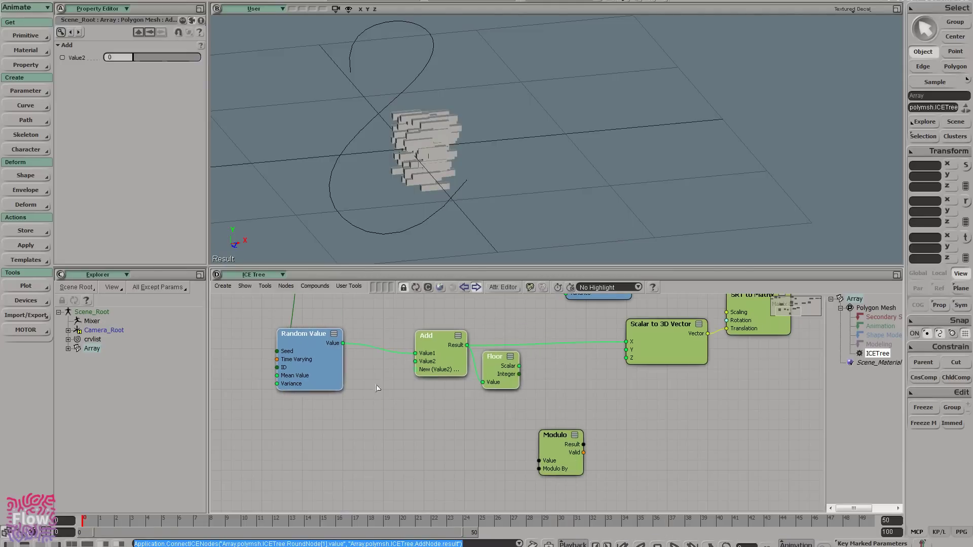
- Add a Subtract node computing Add's Result minus Floor's Scalar, and connect its Result to the lower Scalar to 3D Vector's X
key("Tab")
type("sub")
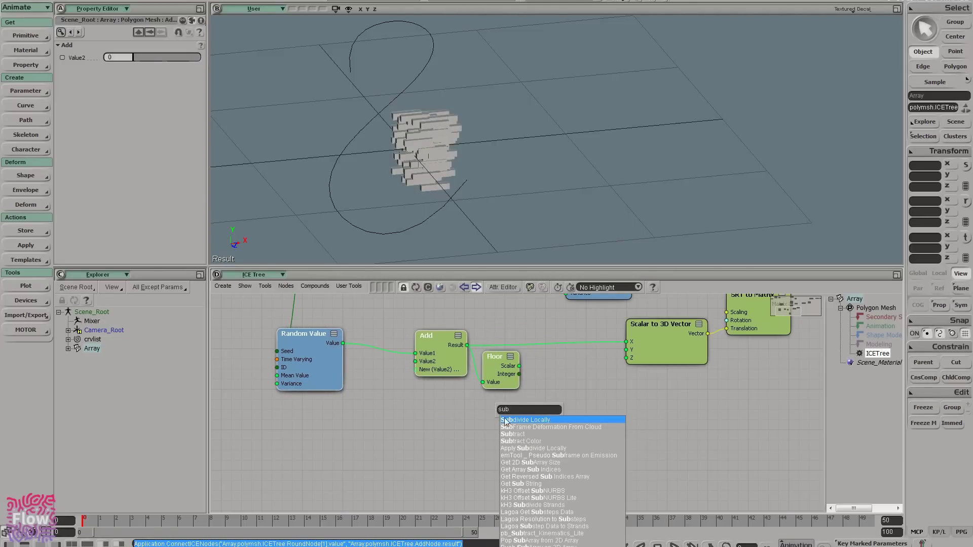
left_click(509, 435)
left_click_drag(540, 413, 591, 358)
left_click_drag(520, 366, 548, 380)
left_click_drag(563, 370, 558, 358)
left_click_drag(467, 345, 550, 358)
left_click_drag(562, 358, 629, 342)
- Add a Pass Through node below the third Random Value and connect its Out to the Add node's Value2
key("Tab")
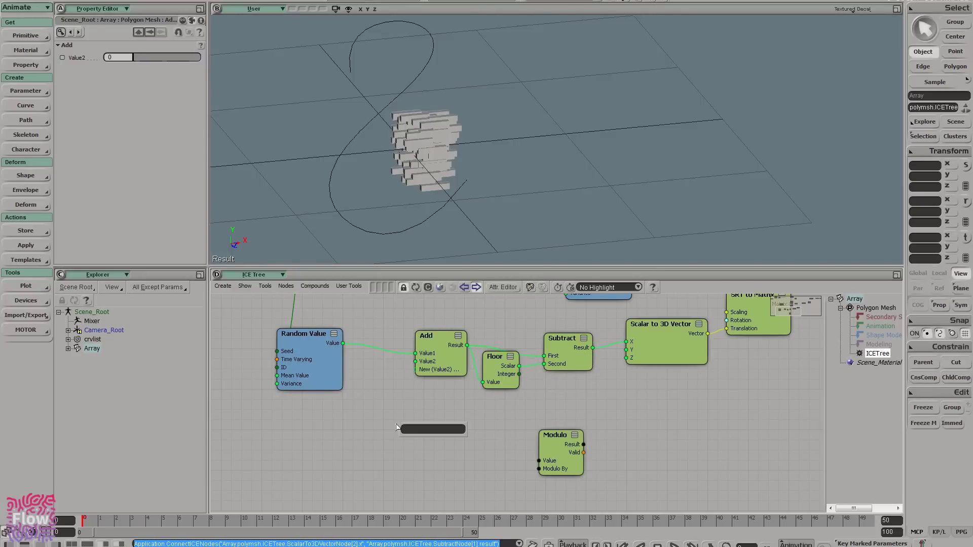
type("pa")
key("Return")
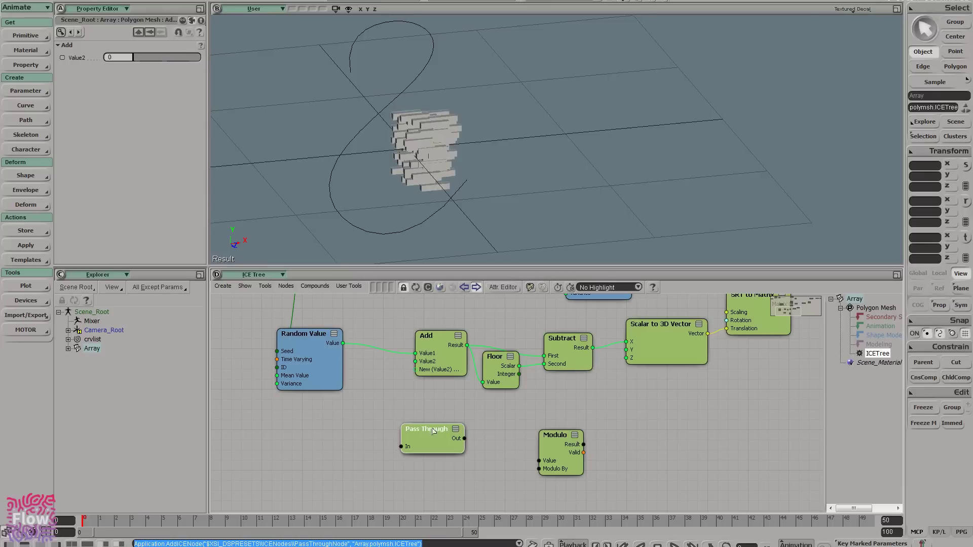
left_click_drag(437, 433, 295, 440)
left_click_drag(322, 445, 426, 360)
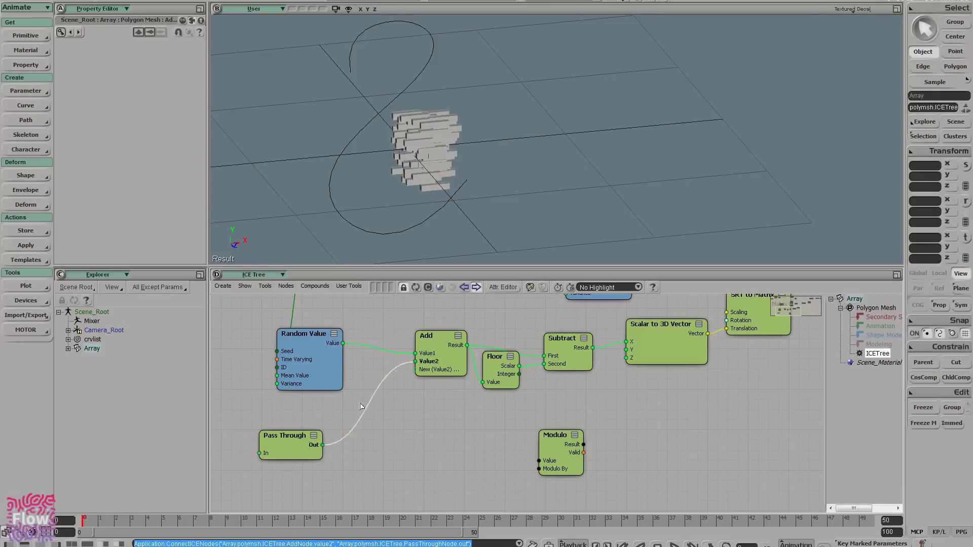
- Test different In values on the Pass Through node while watching the blocks, and leave In at 0.833
double_click(280, 441)
left_click_drag(146, 60, 157, 59)
scroll(432, 130, "up", 4)
right_click_drag(433, 131, 461, 144)
left_click_drag(164, 59, 139, 84)
- Duplicate the Pass Through node and shift the Random Value to Subtract node group away from Scalar to 3D Vector
scroll(471, 405, "down", 1)
left_click_drag(322, 447, 613, 386)
key("ctrl+d")
left_click_drag(556, 325, 403, 384)
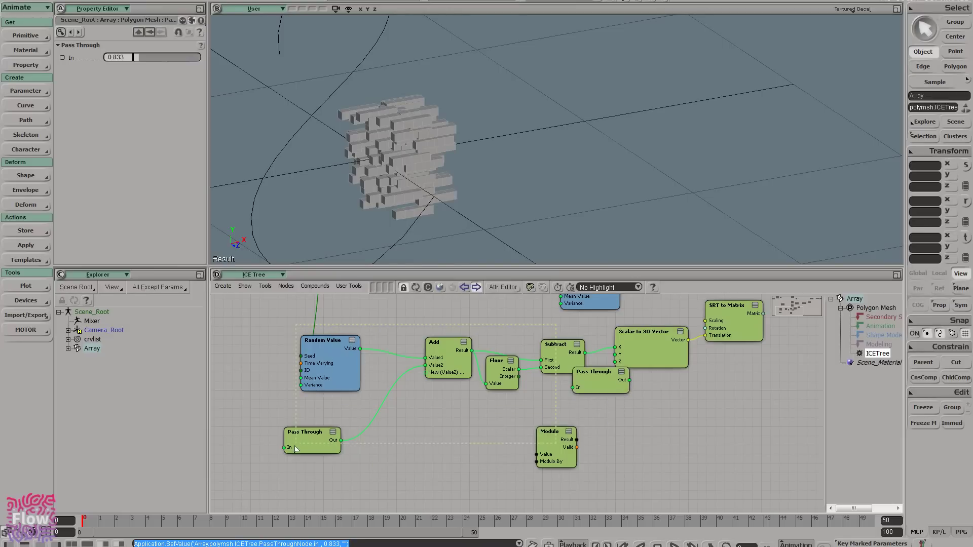
left_click_drag(295, 446, 295, 446)
left_click_drag(306, 439, 201, 437)
- Insert the duplicated Pass Through between Subtract's Result and the lower Scalar to 3D Vector's X input
left_click_drag(480, 351, 482, 352)
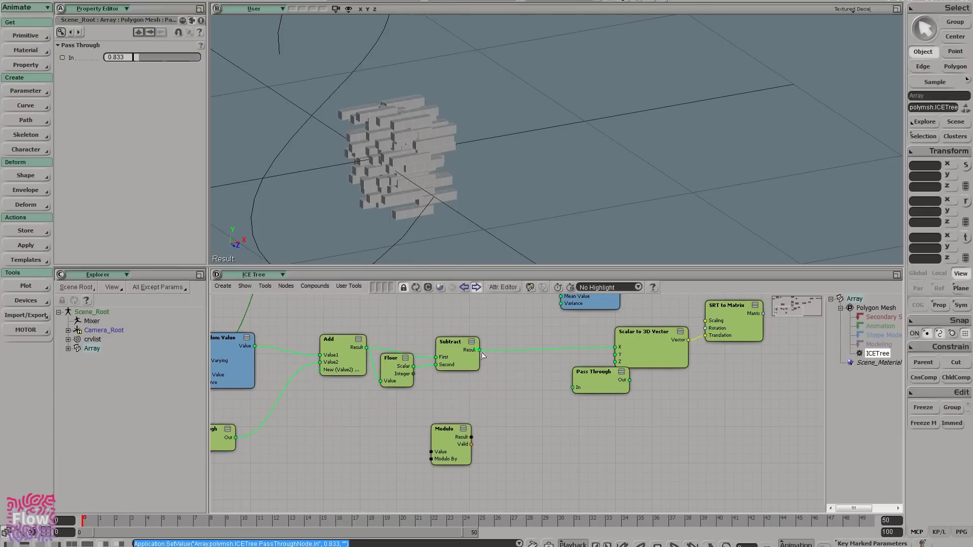
left_click_drag(600, 386, 617, 349)
left_click_drag(552, 356, 524, 348)
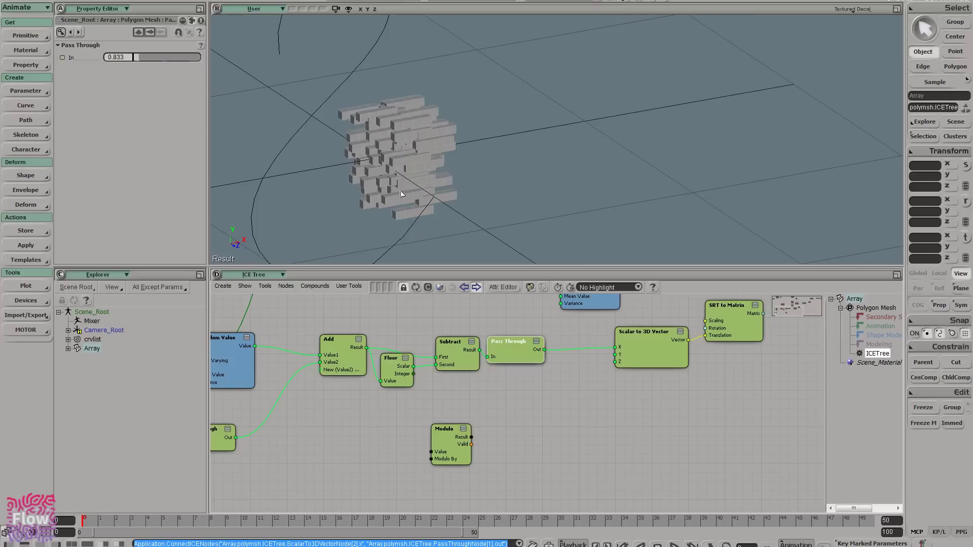
left_click_drag(516, 361, 522, 359)
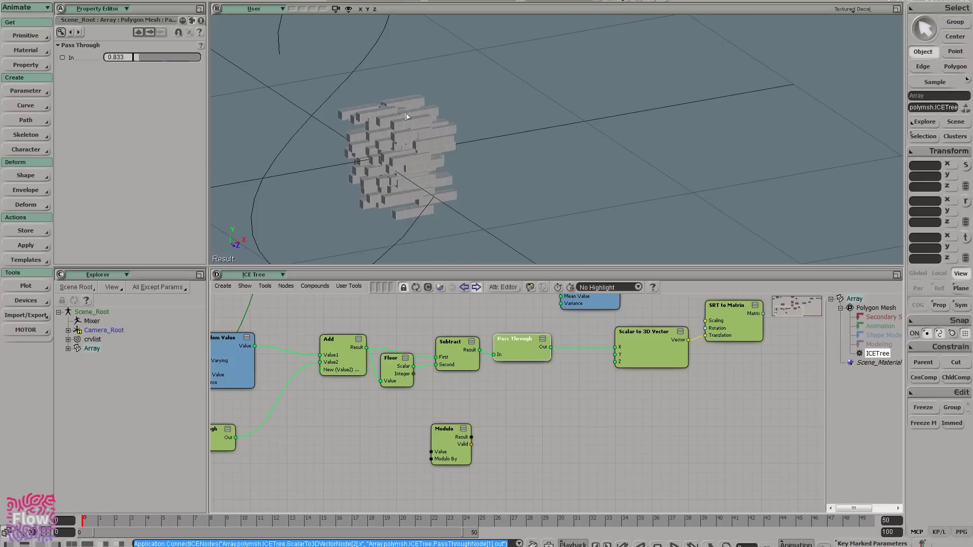
- Examine the blocks beside the curve in the viewport and compare them with the curve length notes in the sketch
scroll(364, 136, "down", 4)
right_click_drag(369, 132, 391, 119)
left_click_drag(493, 153, 456, 160)
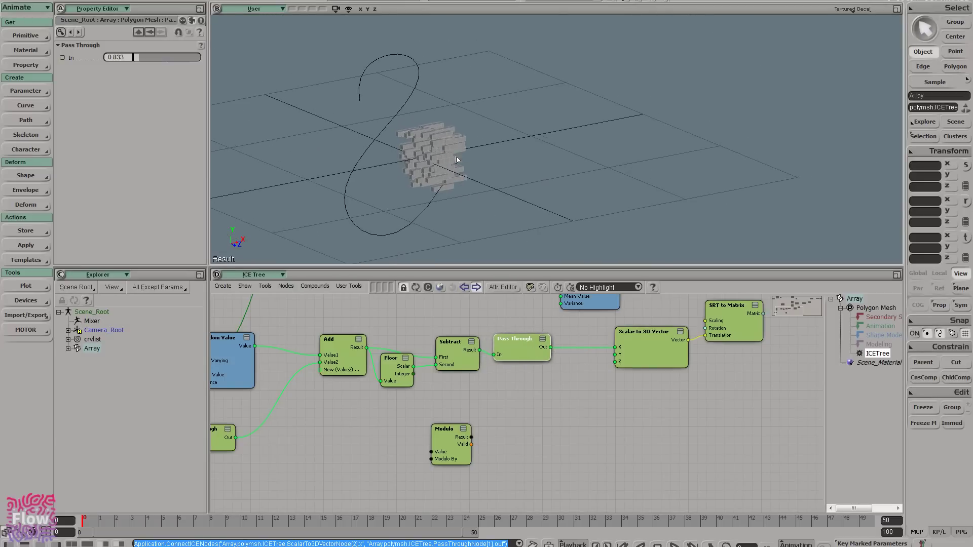
right_click_drag(457, 160, 426, 167)
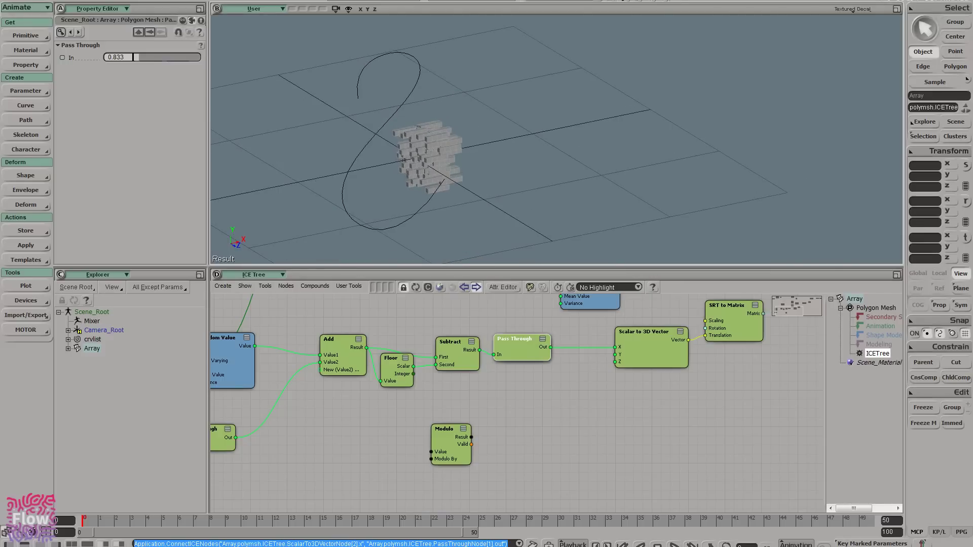
key("alt+Tab")
middle_click_drag(195, 332, 271, 315)
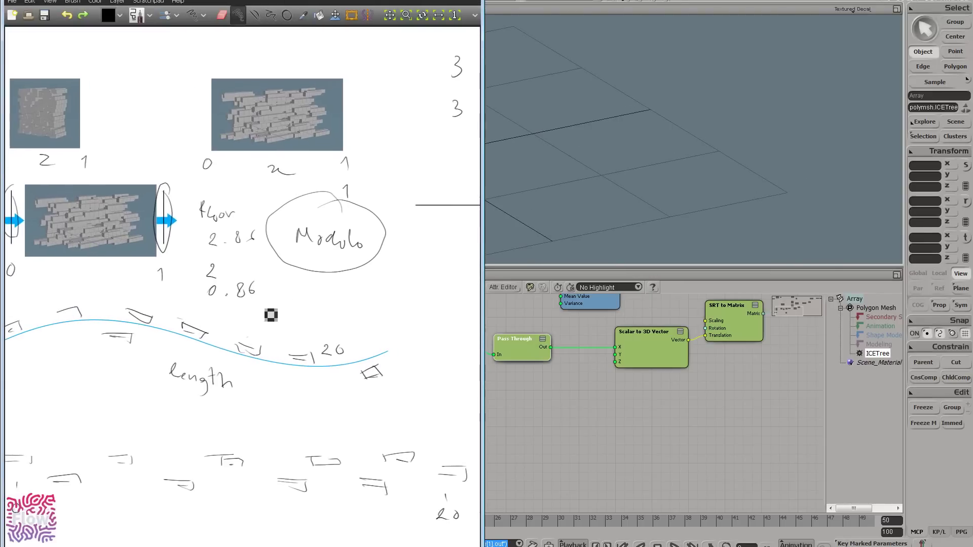
key("alt+Tab")
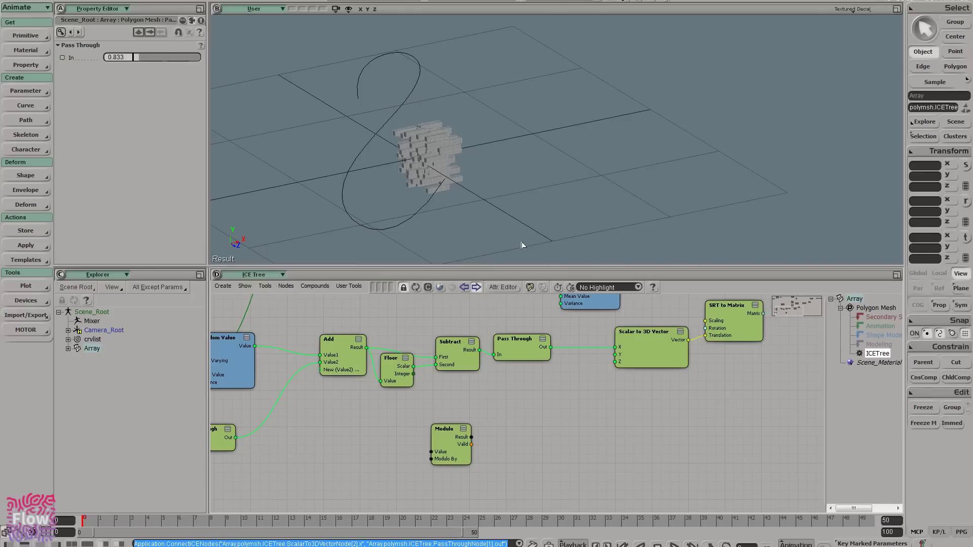
- Delete the unconnected Modulo node from the ICE tree
mouse_move(526, 354)
left_mouse_down()
mouse_move(530, 348)
mouse_move(509, 357)
mouse_move(526, 357)
left_mouse_up()
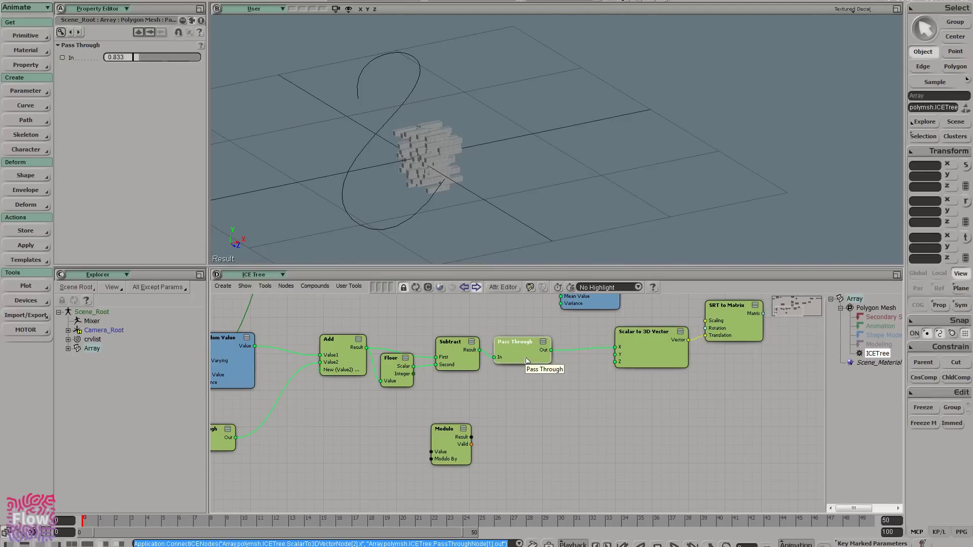
left_click_drag(458, 405, 441, 474)
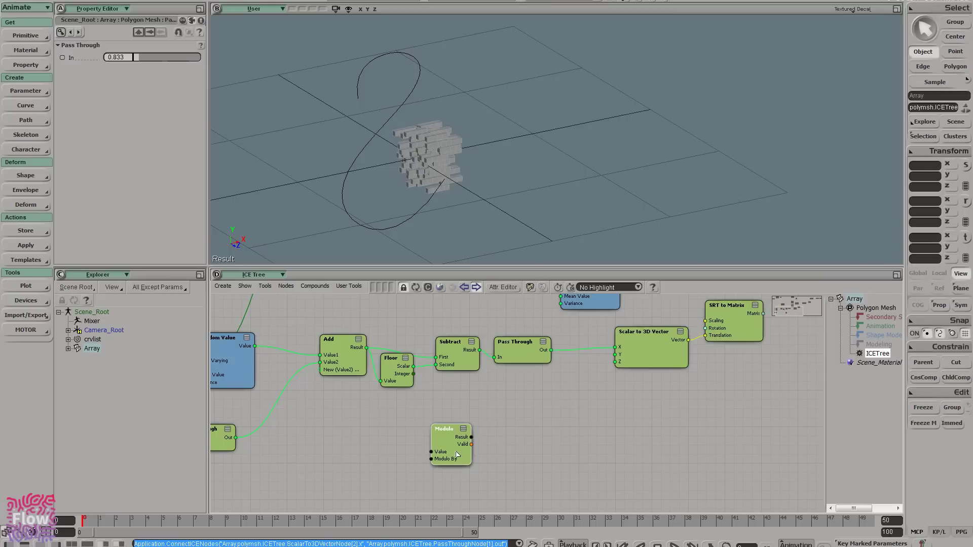
key("Delete")
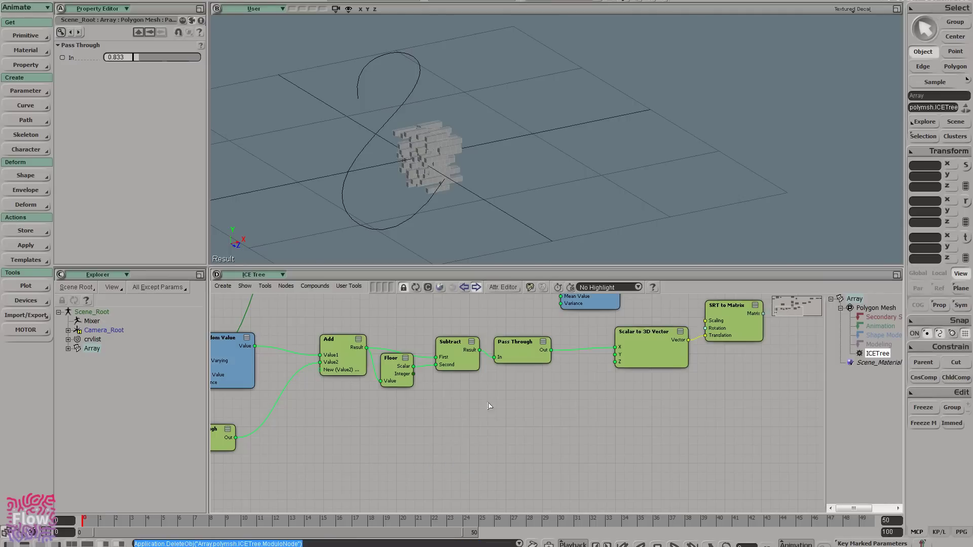
- Move the Get Point Position, 3D Vector to Scalar and Round nodes farther from the rest of the tree
middle_click_drag(403, 310, 479, 480)
left_click_drag(291, 329, 471, 433)
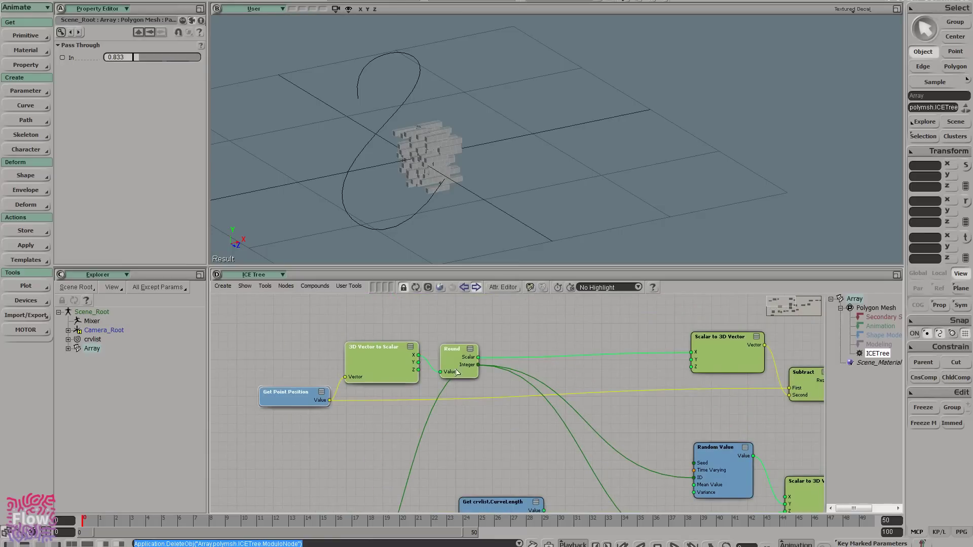
left_click_drag(457, 373, 269, 410)
- Move the Get crvlist.CurveLength node down to the space below the Floor and Subtract nodes
middle_click_drag(480, 483, 480, 332)
middle_click_drag(514, 398, 489, 348)
left_click_drag(493, 321, 557, 471)
scroll(562, 469, "up", 1)
middle_click_drag(563, 470, 482, 380)
left_click_drag(478, 371, 480, 438)
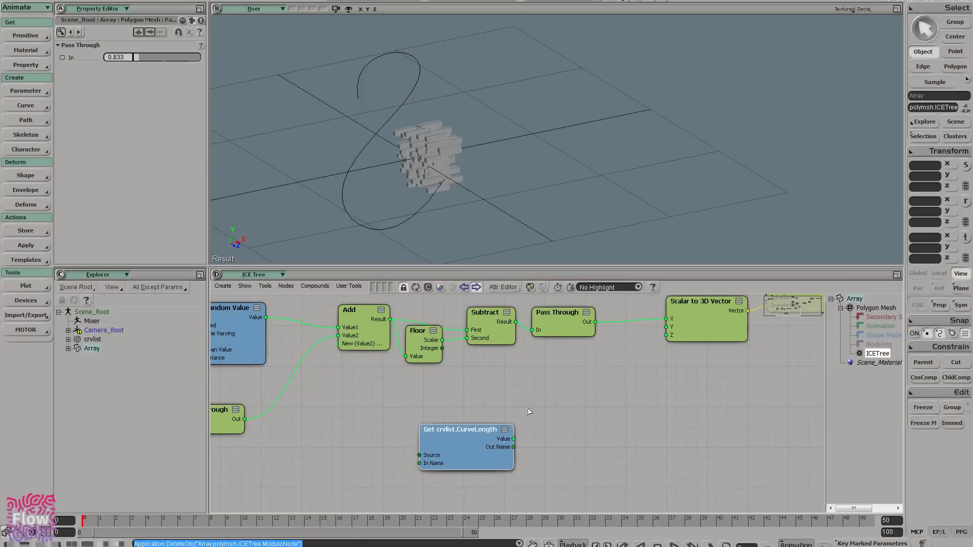
- Add a Multiply node beside the Get crvlist.CurveLength node in the ICE tree
left_click(556, 410)
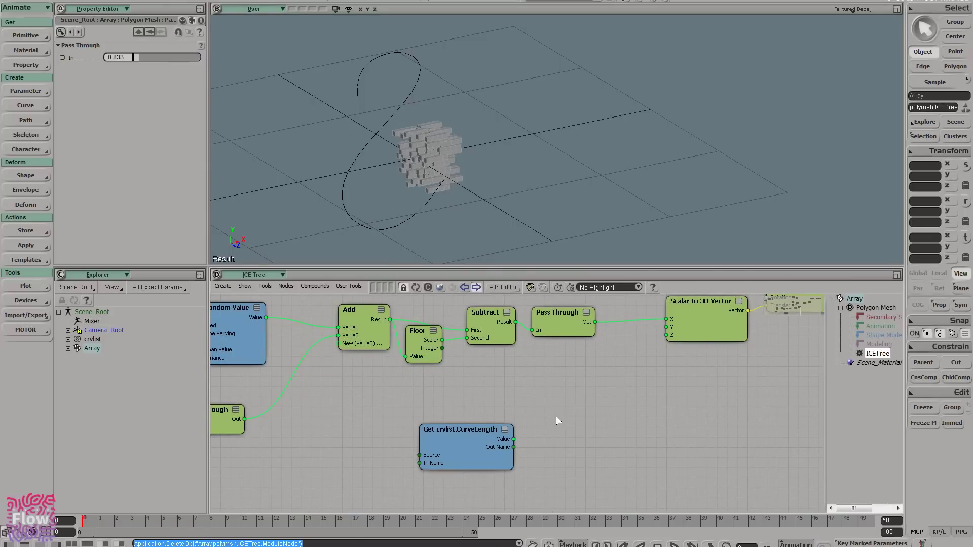
key("Tab")
type("mul")
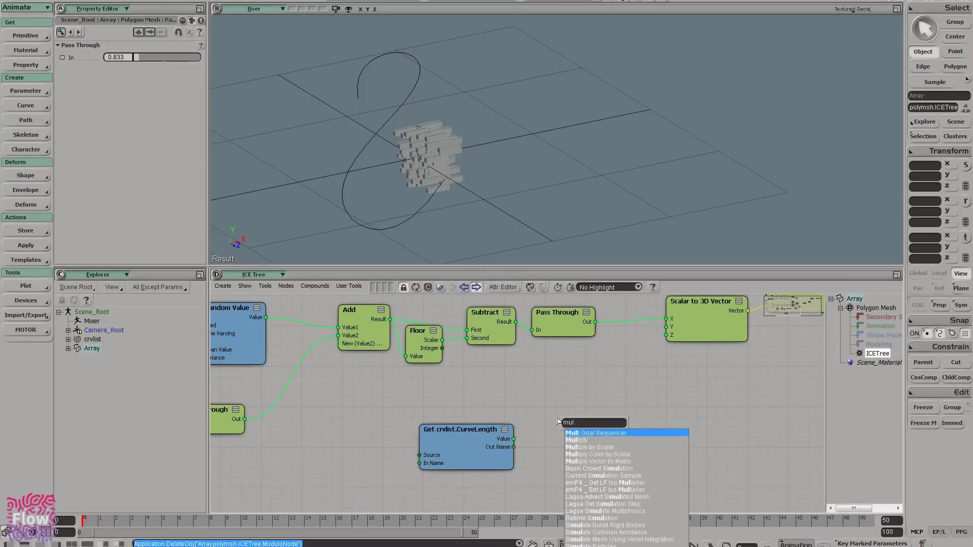
key("Down")
key("Return")
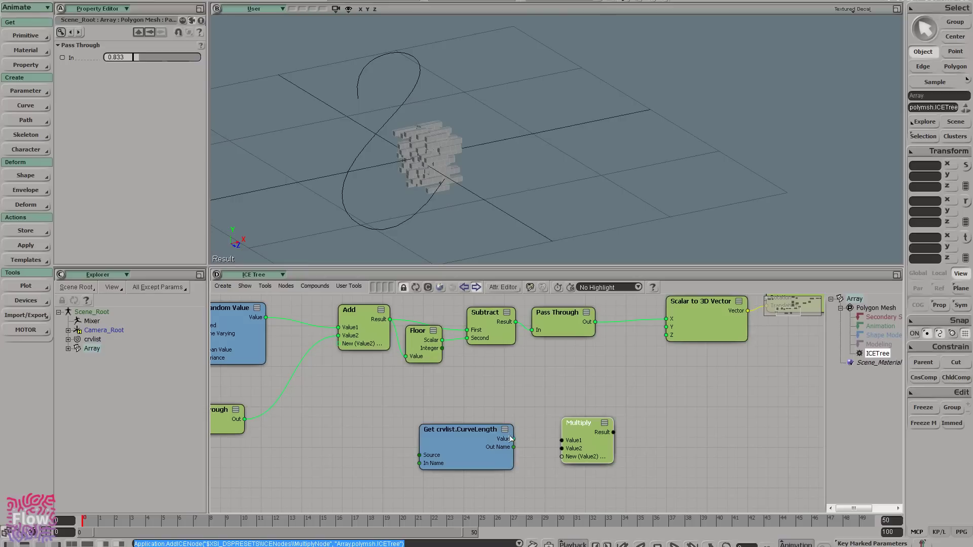
- Multiply the Pass Through output by the curve length, feed the result into Scalar to 3D Vector's X, and scrub the timeline
left_click_drag(513, 439, 644, 355)
left_click_drag(595, 322, 603, 329)
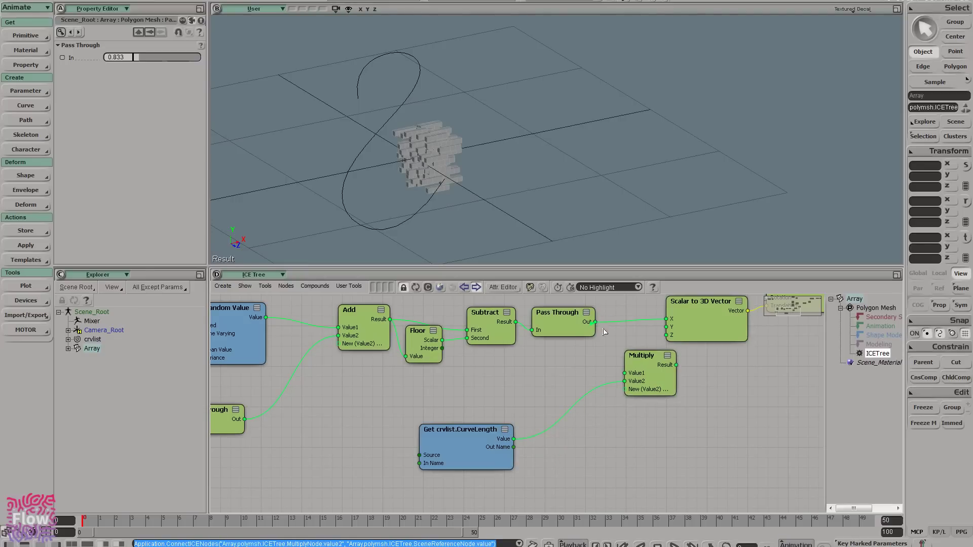
left_click_drag(653, 380, 668, 320)
left_click_drag(620, 380, 631, 377)
right_click_drag(670, 134, 572, 141)
left_click_drag(571, 141, 556, 145)
right_click_drag(556, 145, 567, 194)
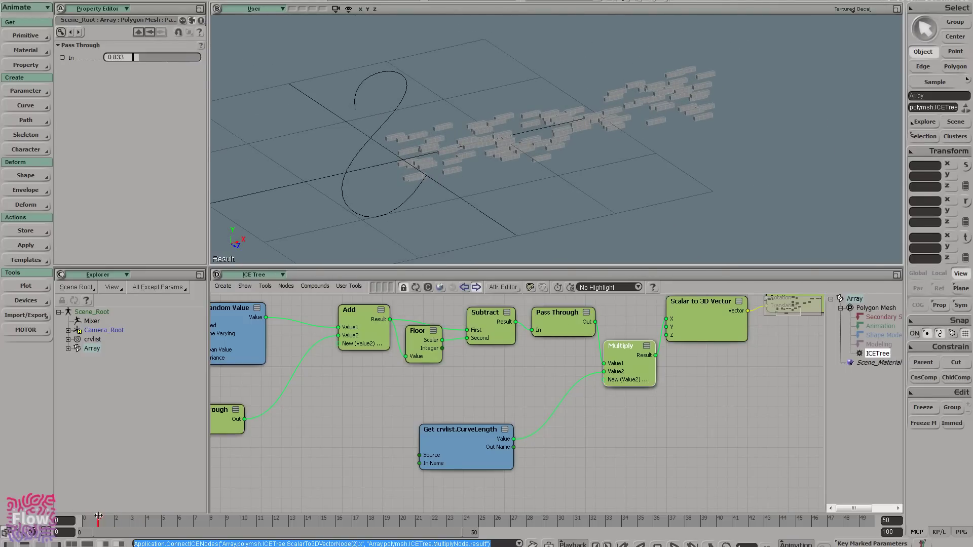
left_click_drag(99, 516, 56, 515)
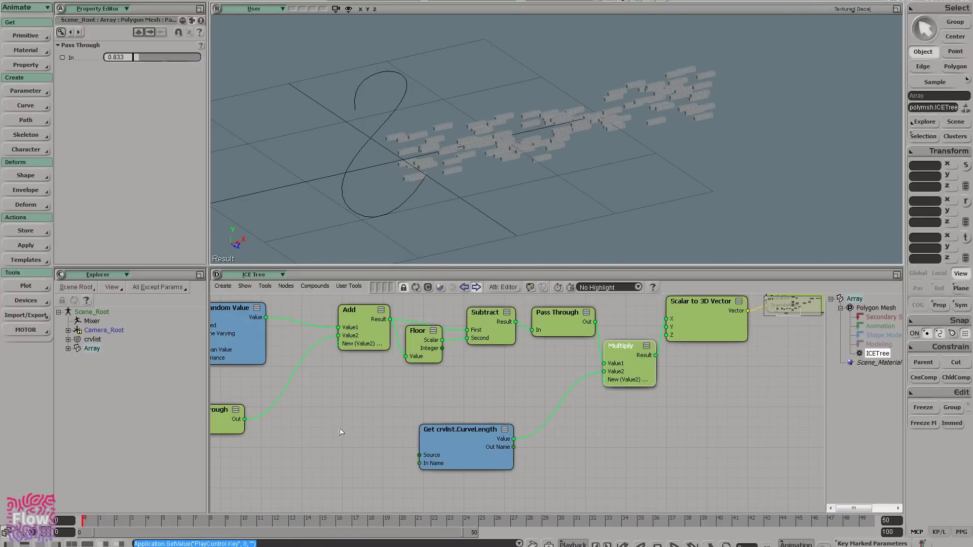
- Turn off Time Varying on the Random Value node feeding Add and on the two feeding the other Scalar to 3D Vector node
middle_click_drag(363, 414, 482, 414)
left_click(355, 342)
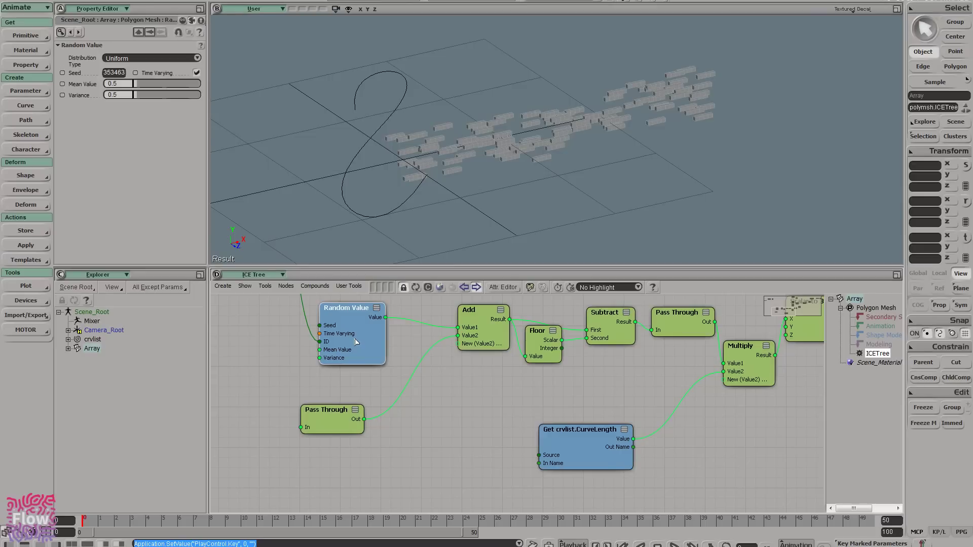
left_click(198, 74)
middle_click_drag(441, 345, 469, 507)
middle_click_drag(426, 300, 458, 435)
middle_click_drag(326, 363, 80, 253)
double_click(560, 371)
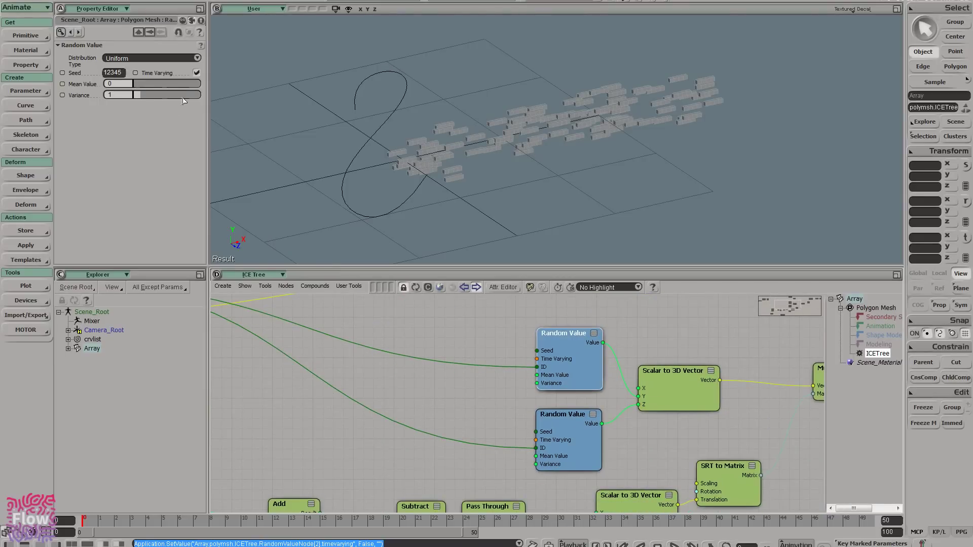
left_click(197, 76)
middle_click_drag(573, 394, 533, 320)
double_click(533, 366)
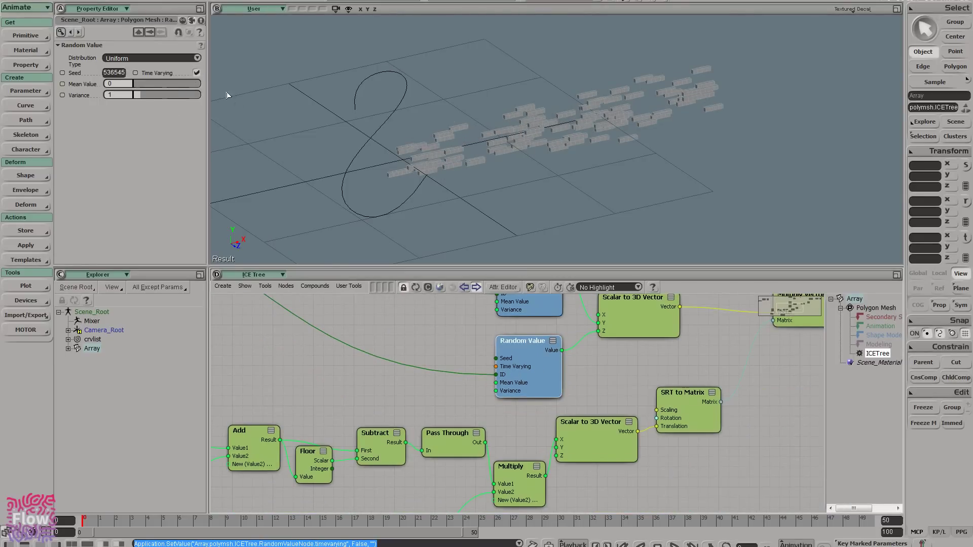
left_click(199, 74)
middle_click_drag(437, 406, 473, 315)
scroll(427, 408, "down", 3)
left_click_drag(164, 522, 95, 521)
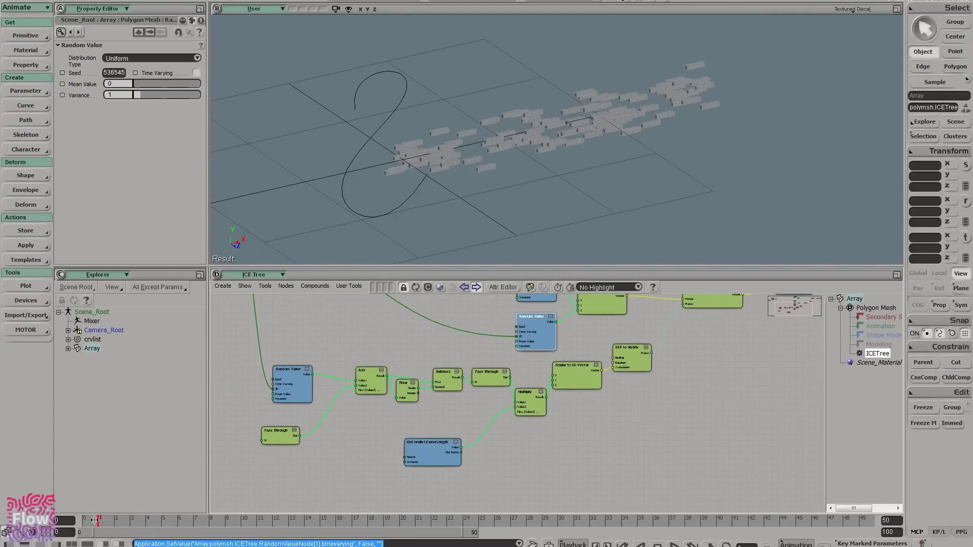
left_click_drag(1, 501, 2, 501)
- Add a Current Time node with Global Time enabled, connect it to the Pass Through feeding Add, and scrub the timeline
scroll(324, 456, "up", 1)
middle_click_drag(324, 456, 444, 439)
scroll(418, 454, "up", 1)
key("Tab")
type("time")
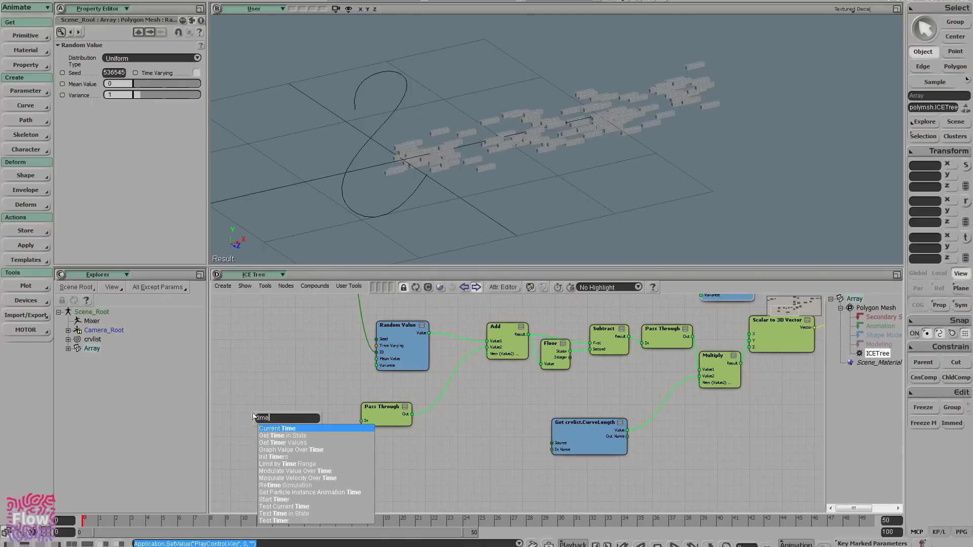
key("Return")
scroll(287, 437, "up", 1)
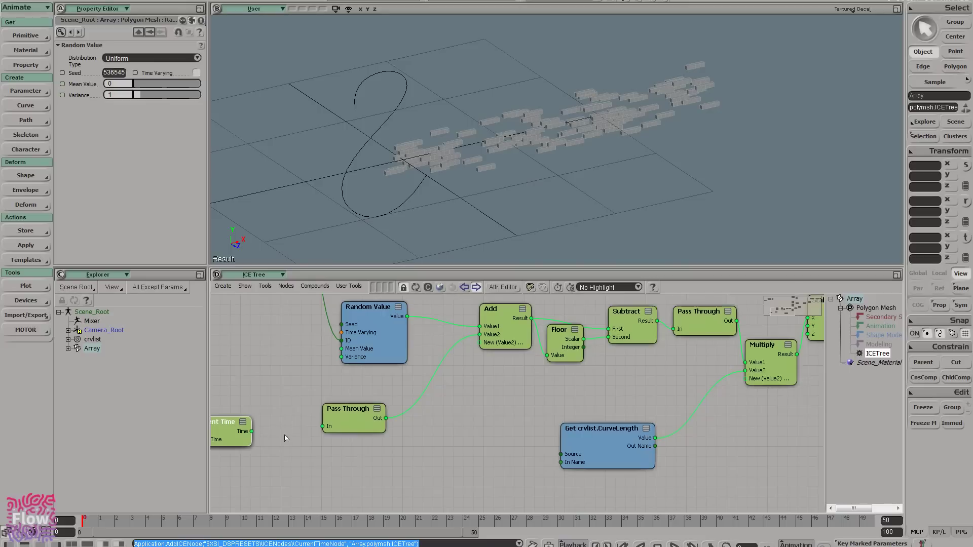
middle_click_drag(283, 434, 372, 423)
double_click(288, 418)
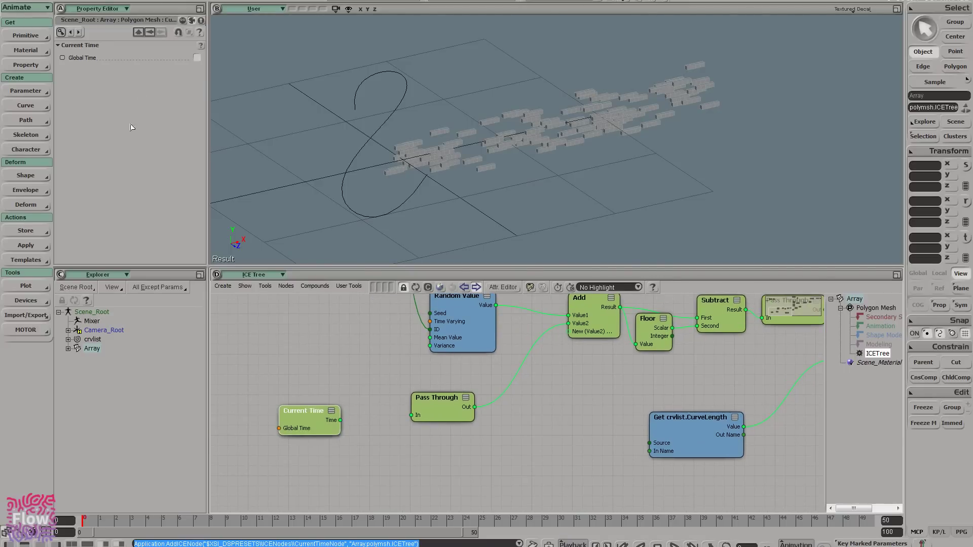
left_click_drag(337, 421, 445, 416)
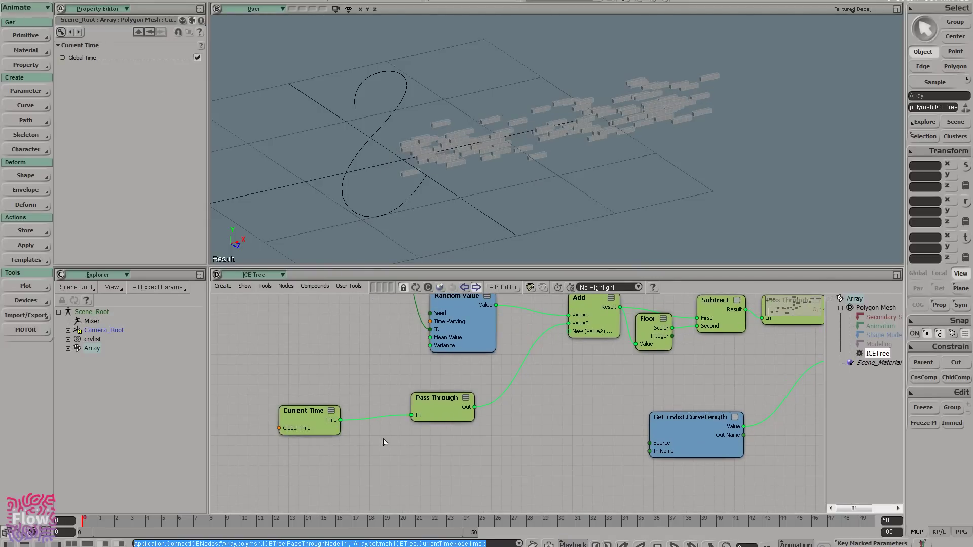
left_click_drag(152, 519, 609, 431)
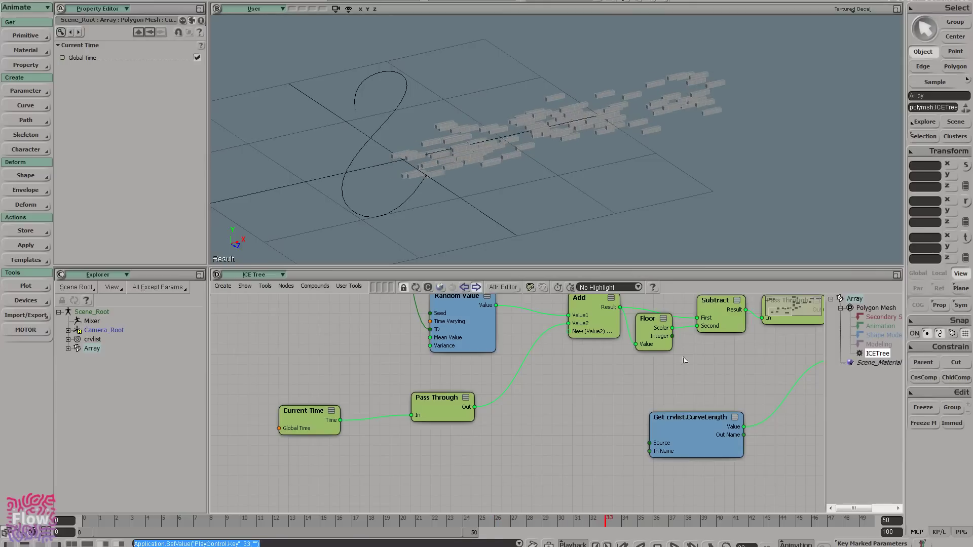
left_click_drag(596, 519, 3, 495)
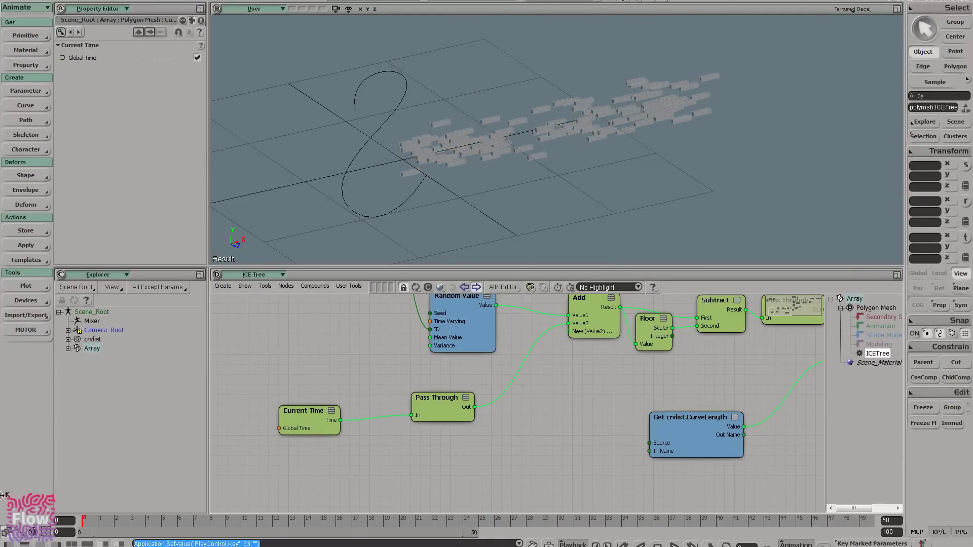
- Apply a Curve Deform to the Array mesh using the crvlist curve and set its axis to X Axis
left_click(661, 109)
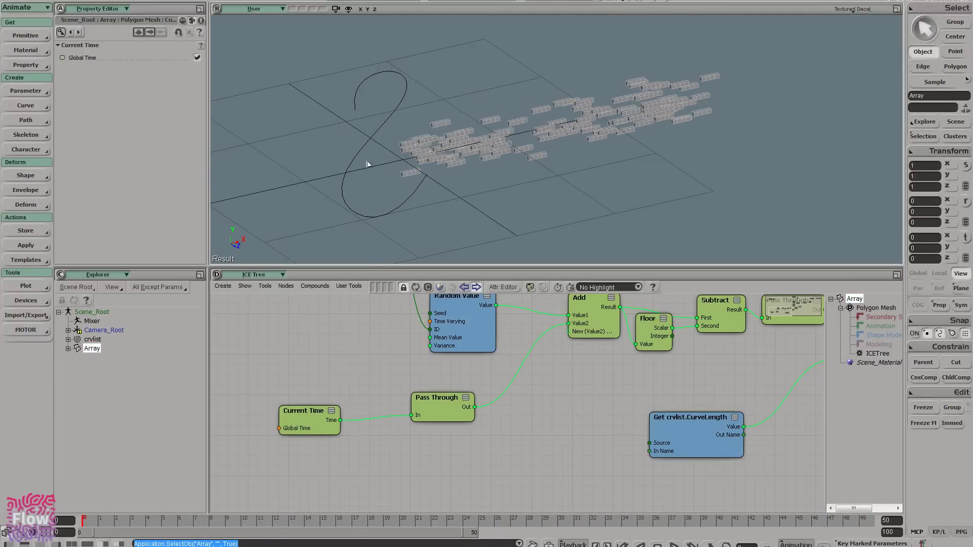
right_click_drag(367, 161, 393, 155)
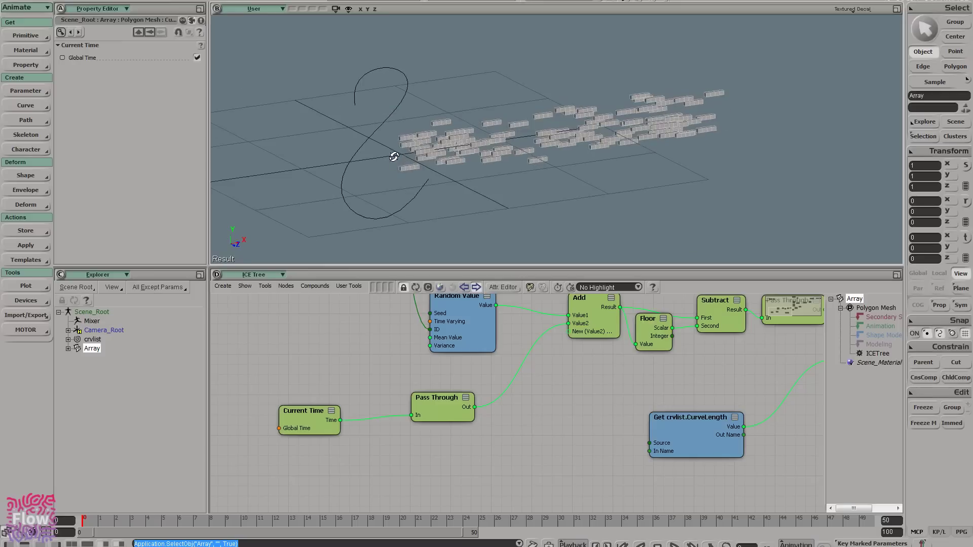
left_click(31, 201)
left_click(66, 205)
left_click(375, 117)
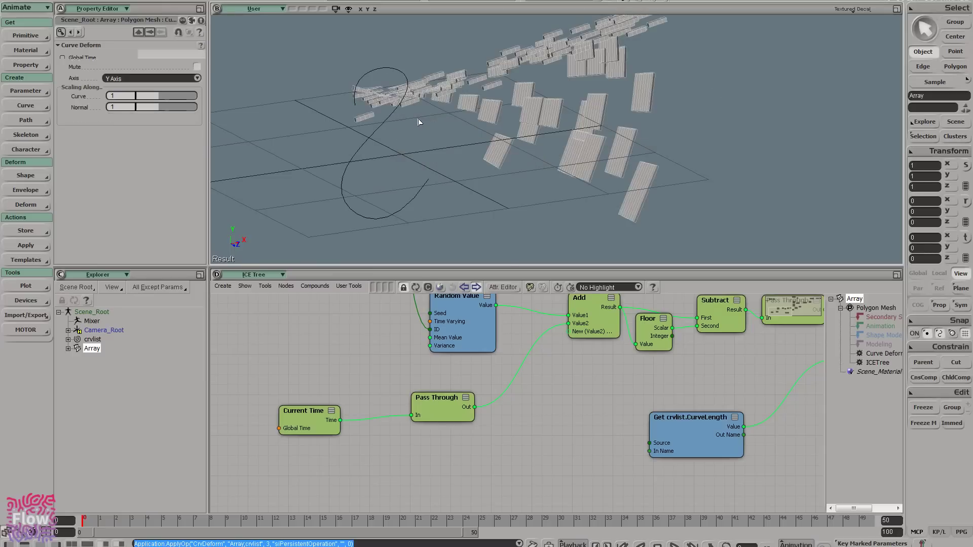
left_click(147, 79)
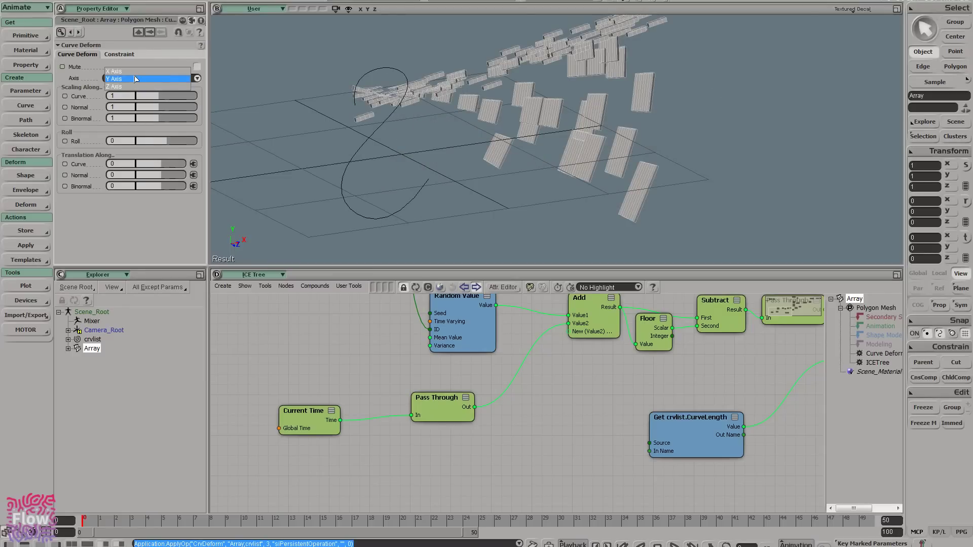
left_click(134, 72)
- Examine the blocks around the curve and scrub the timeline to frame 37 to check their flow
scroll(423, 107, "up", 5)
left_click_drag(424, 106, 562, 118)
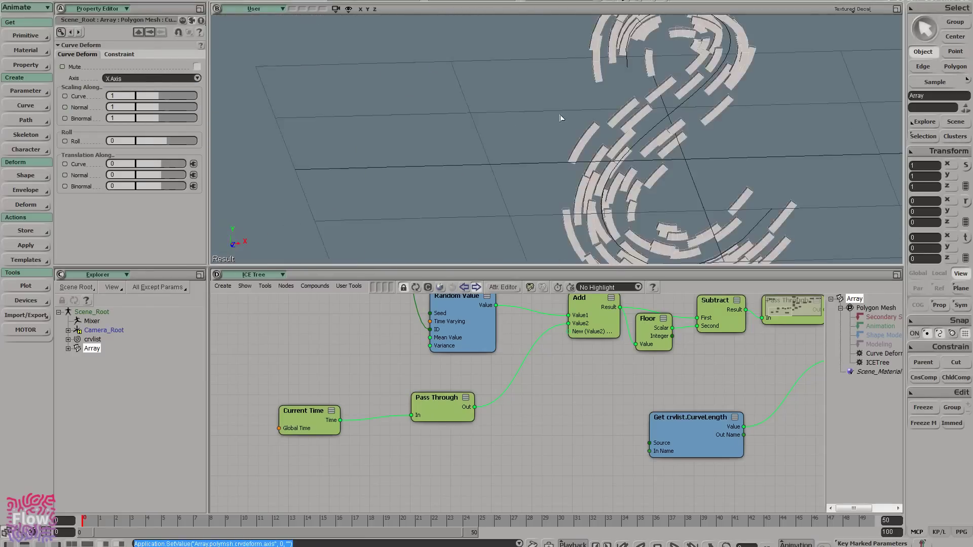
scroll(562, 119, "down", 4)
right_click_drag(576, 111, 559, 115)
left_click_drag(531, 114, 526, 109)
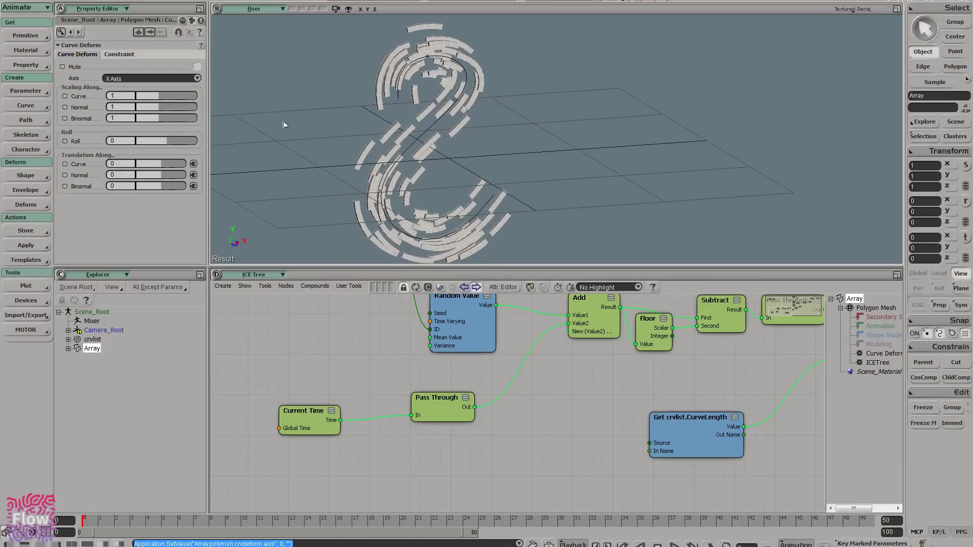
left_click_drag(84, 521, 633, 451)
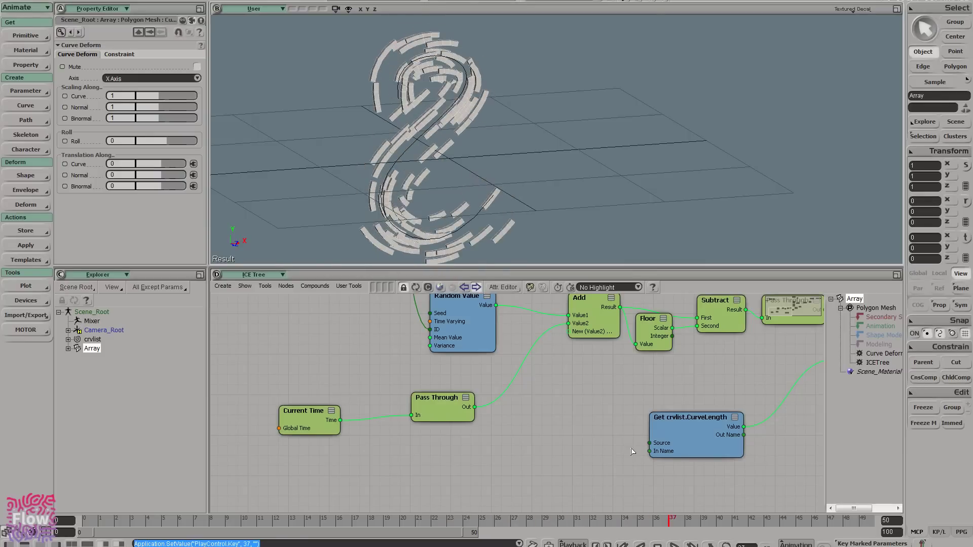
- Scale up all points of the crvlist curve in Global mode, return to object selection, and scrub the timeline to frame 12
left_click(416, 163)
key("t")
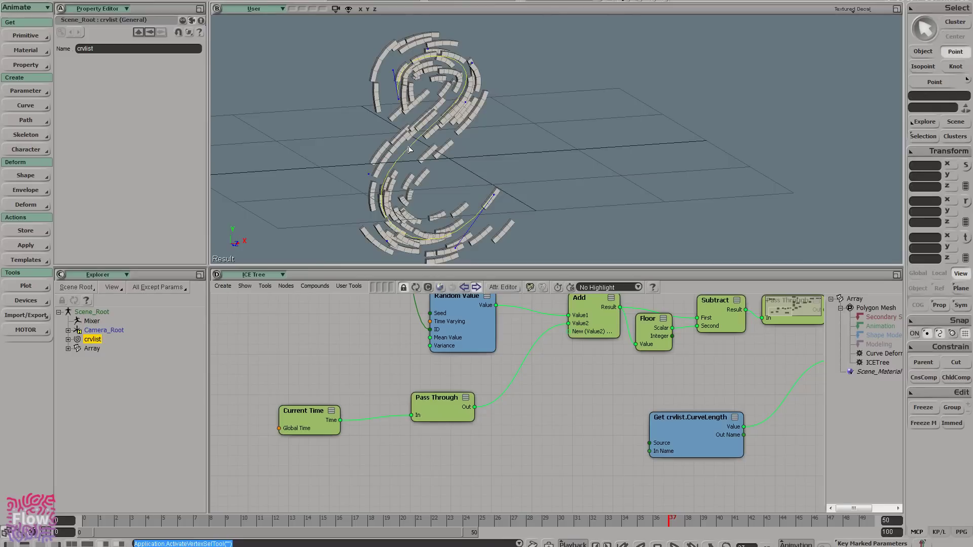
key("ctrl+shift+a")
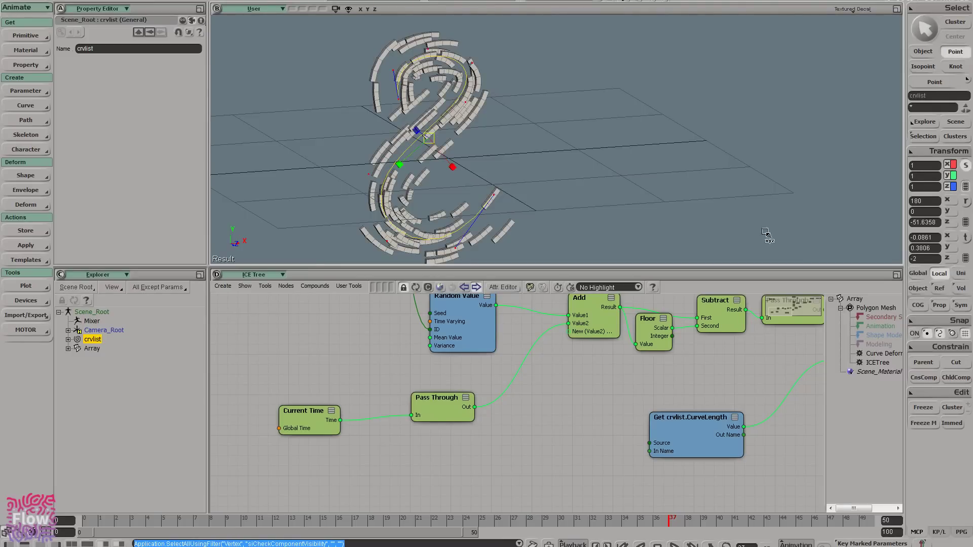
left_click(924, 274)
left_click_drag(453, 156, 524, 152)
scroll(524, 153, "down", 3)
right_click_drag(524, 153, 491, 135)
key("space")
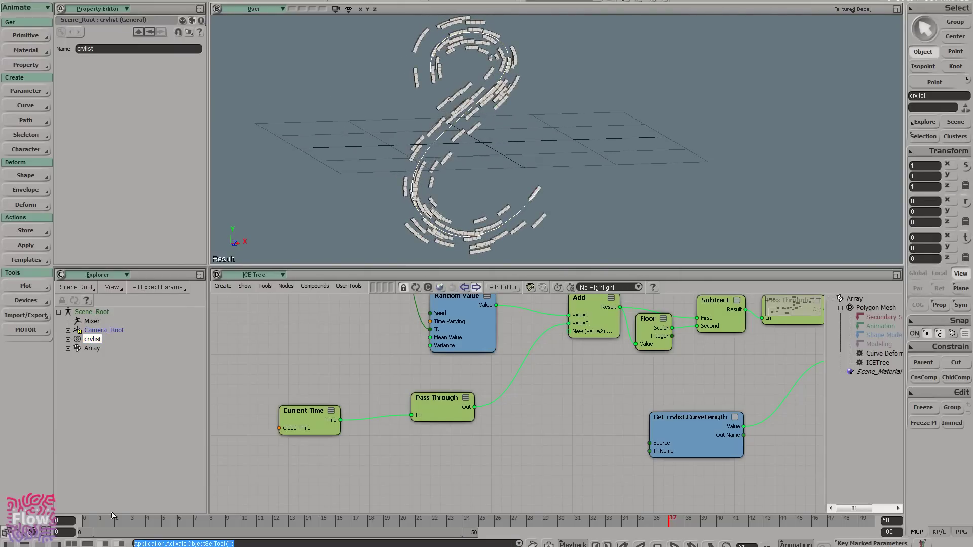
mouse_move(111, 518)
left_mouse_down()
mouse_move(71, 520)
mouse_move(457, 540)
mouse_move(815, 516)
mouse_move(18, 456)
mouse_move(275, 479)
left_mouse_up()
- Move the Random Value, Add, Floor, Subtract and Pass Through nodes away from Multiply, and shift Get crvlist.CurveLength lower
middle_click_drag(677, 369, 491, 392)
middle_click_drag(570, 353, 450, 369)
left_click(475, 359)
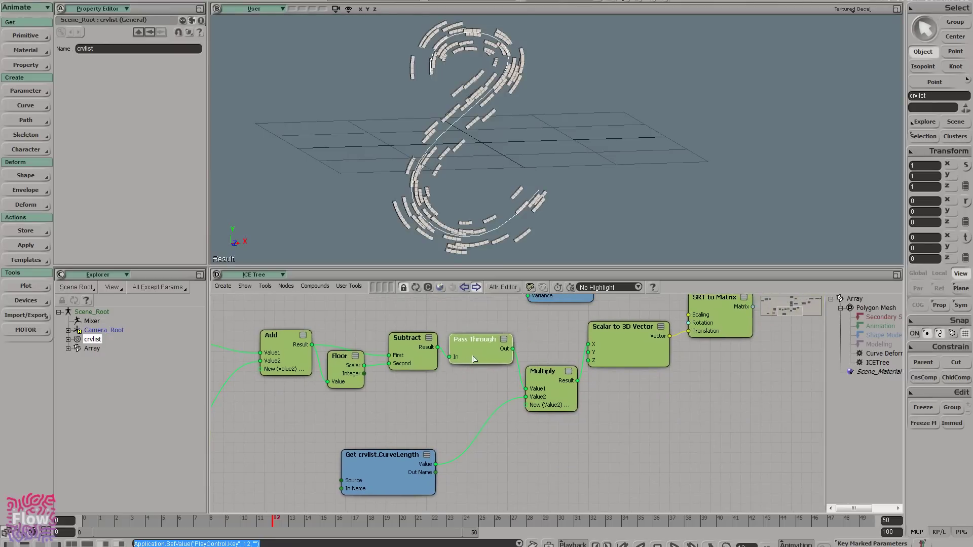
left_click_drag(474, 357, 470, 364)
middle_click_drag(489, 423, 698, 437)
scroll(699, 438, "down", 2)
left_click(262, 354)
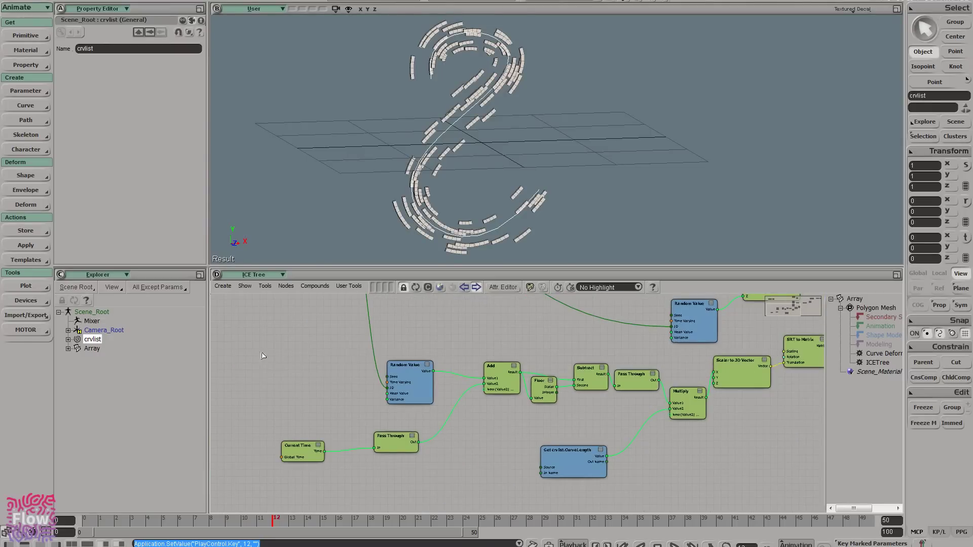
left_click_drag(636, 443, 640, 444)
left_click_drag(641, 382, 577, 382)
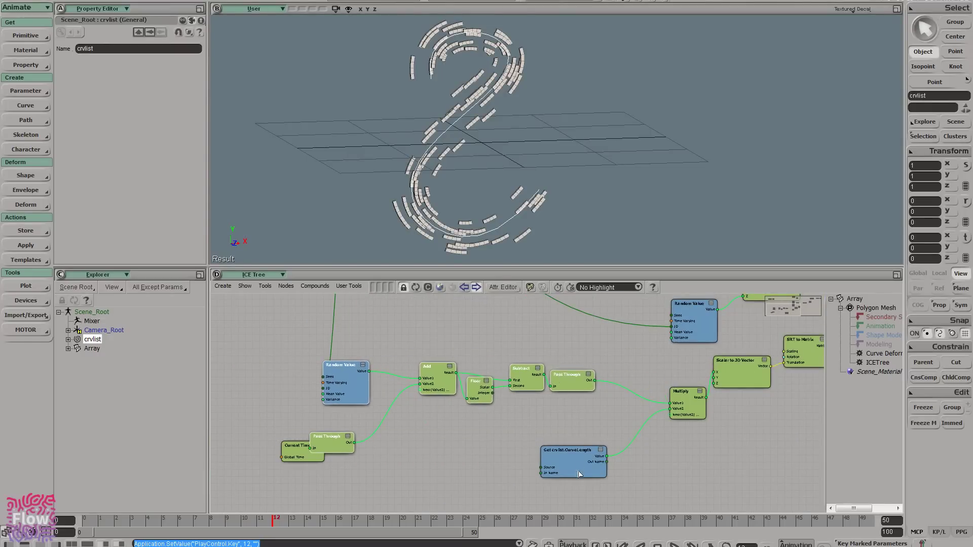
left_click_drag(580, 467, 561, 479)
middle_click_drag(447, 181, 391, 35)
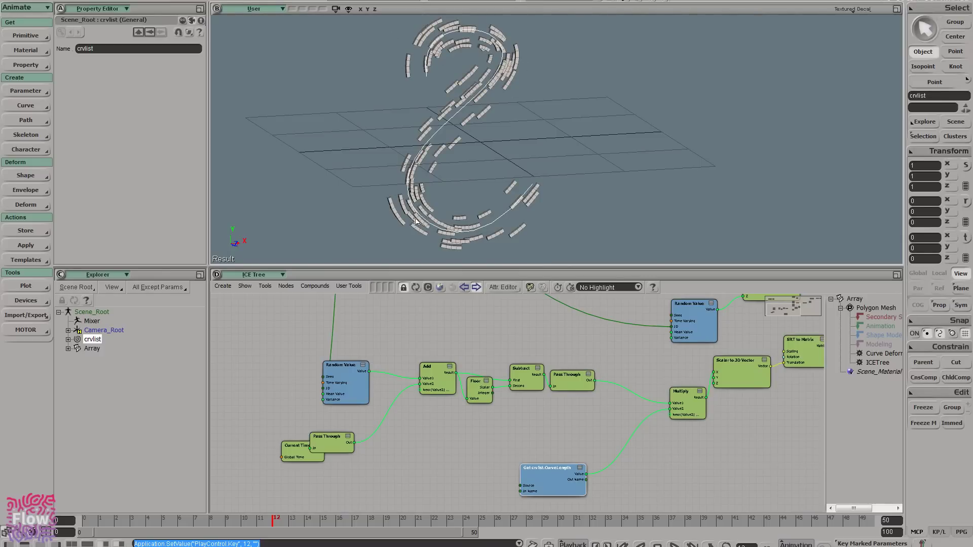
left_click_drag(568, 384, 570, 377)
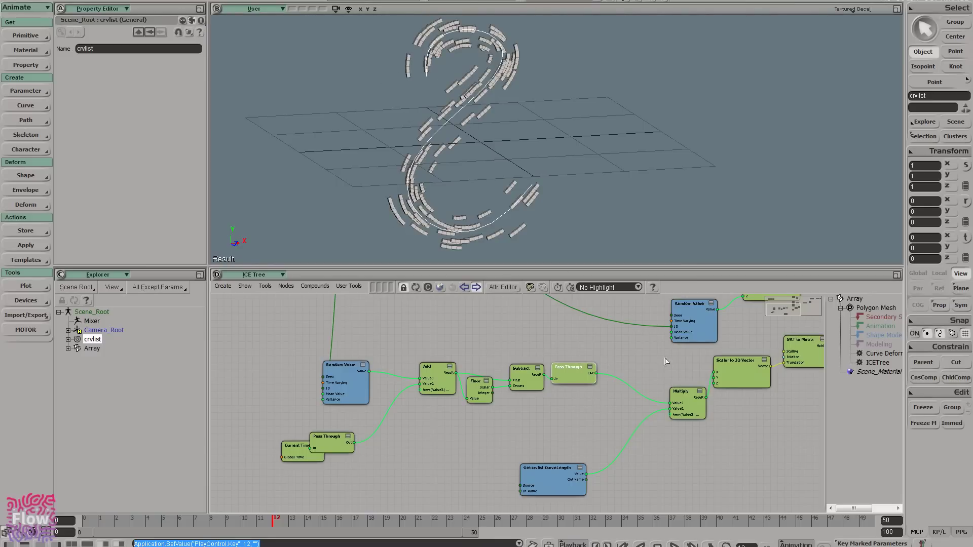
- Move the SRT to Matrix and Scalar to 3D Vector nodes farther from the Multiply node
middle_click_drag(690, 384, 581, 374)
middle_click_drag(718, 312, 576, 419)
left_click_drag(556, 456, 592, 485)
left_click_drag(489, 467, 521, 487)
- Add a Linear Interpolate node and place it above the Scalar to 3D Vector node
middle_click_drag(489, 451, 518, 383)
key("Tab")
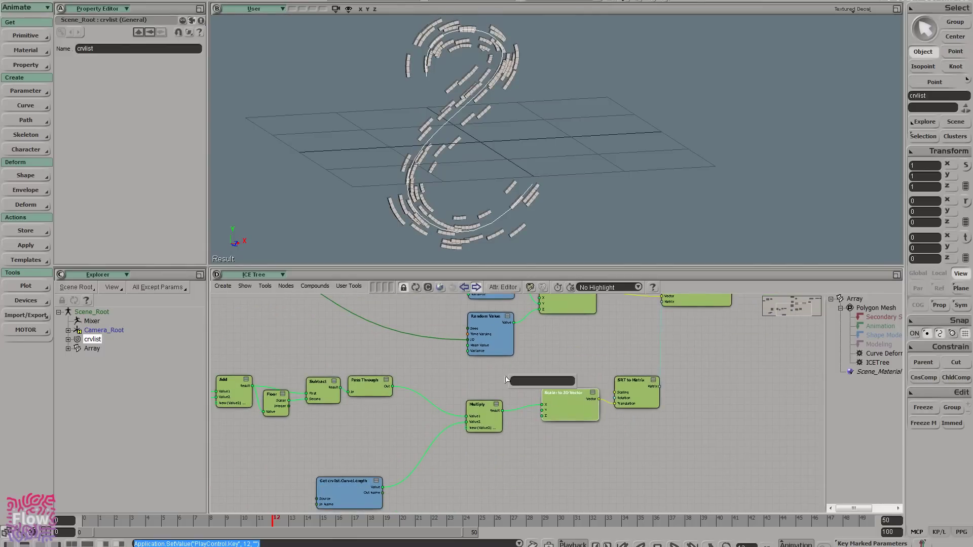
type("line")
key("Return")
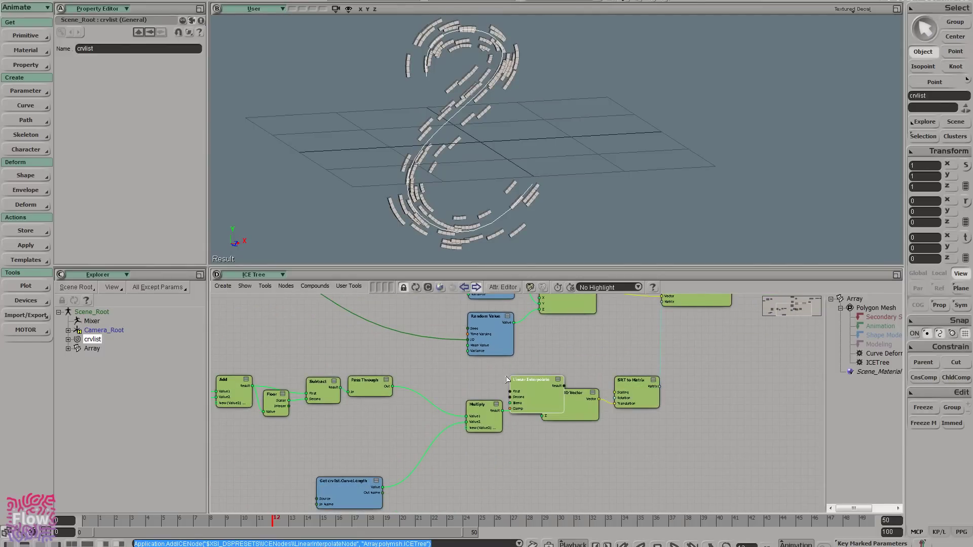
left_click_drag(556, 378, 579, 357)
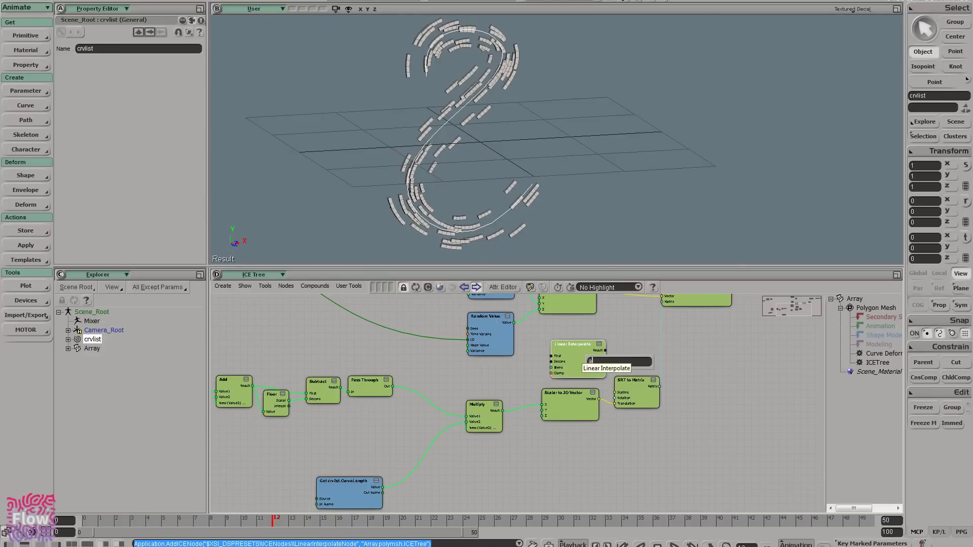
- Add an Axis and Angle to Rotation node, move Linear Interpolate aside to make room, and open the new node's properties
type("x")
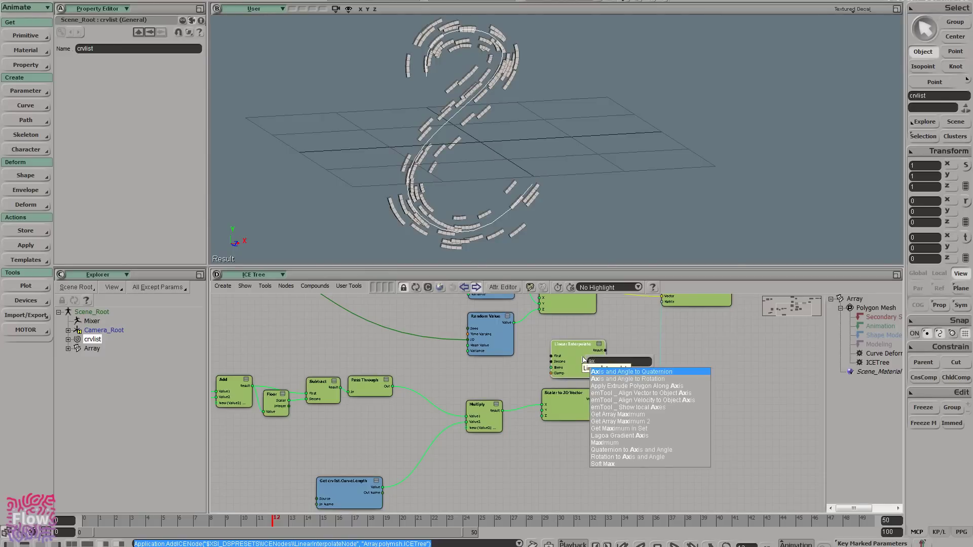
left_click(613, 380)
left_click_drag(576, 356, 448, 371)
left_click_drag(622, 376, 580, 376)
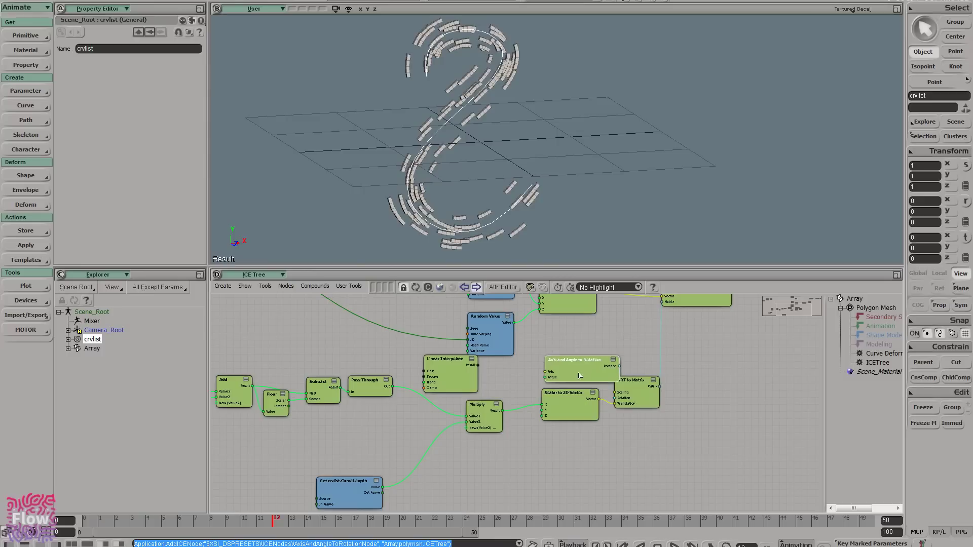
double_click(597, 373)
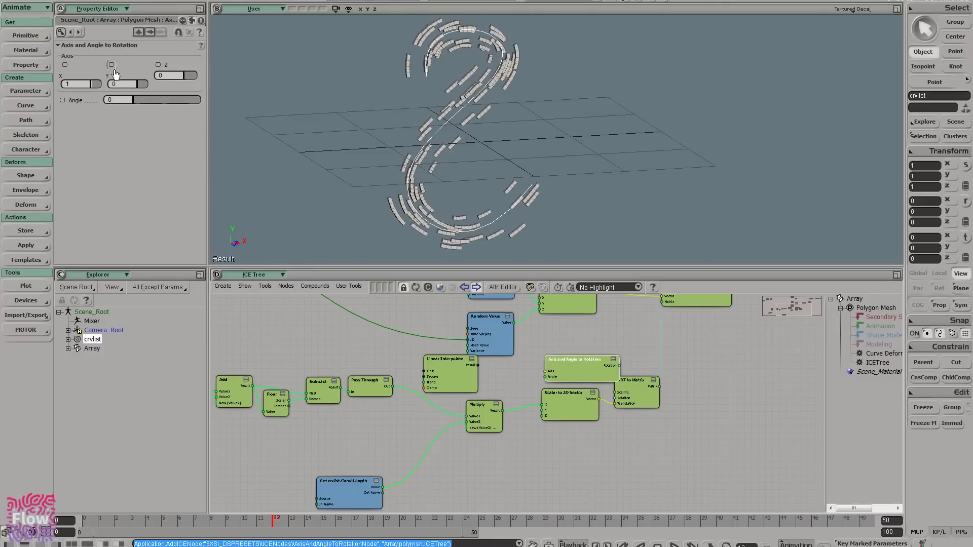
- Mute the Array mesh's Curve Deform operator and check the undeformed blocks along the X axis, shifting Axis and Angle to Rotation upward
right_click(885, 358)
left_click(907, 405)
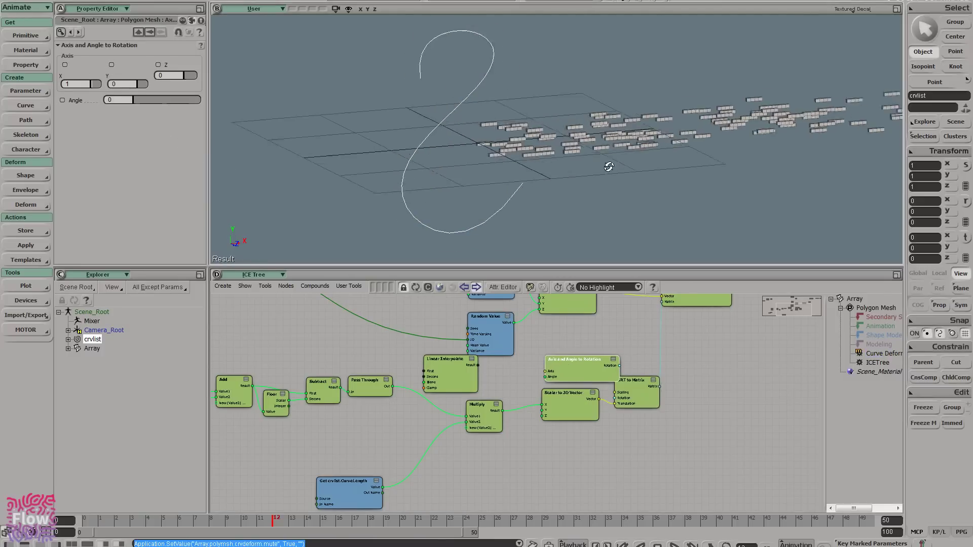
right_click_drag(609, 166, 618, 168)
left_click_drag(574, 374, 576, 363)
right_click_drag(492, 110, 539, 111)
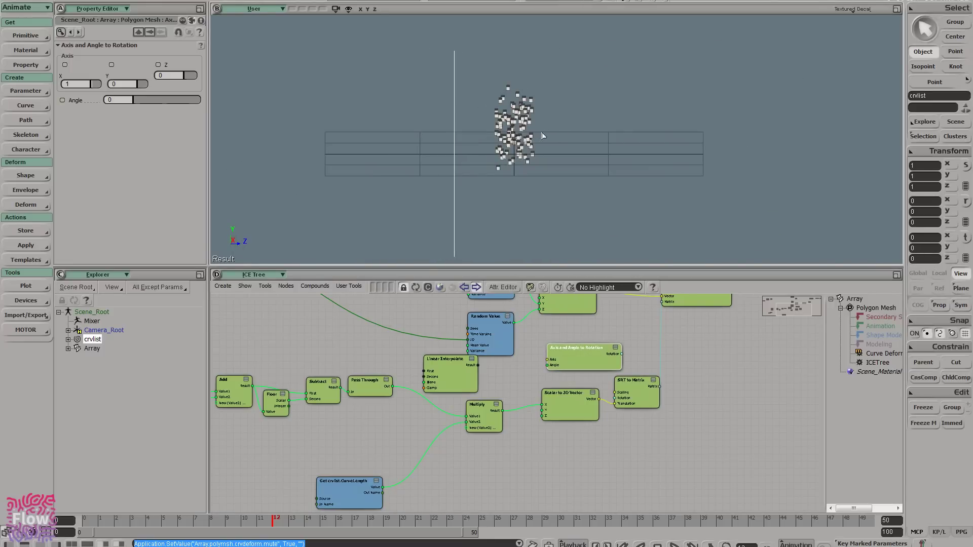
right_click_drag(542, 136, 540, 138)
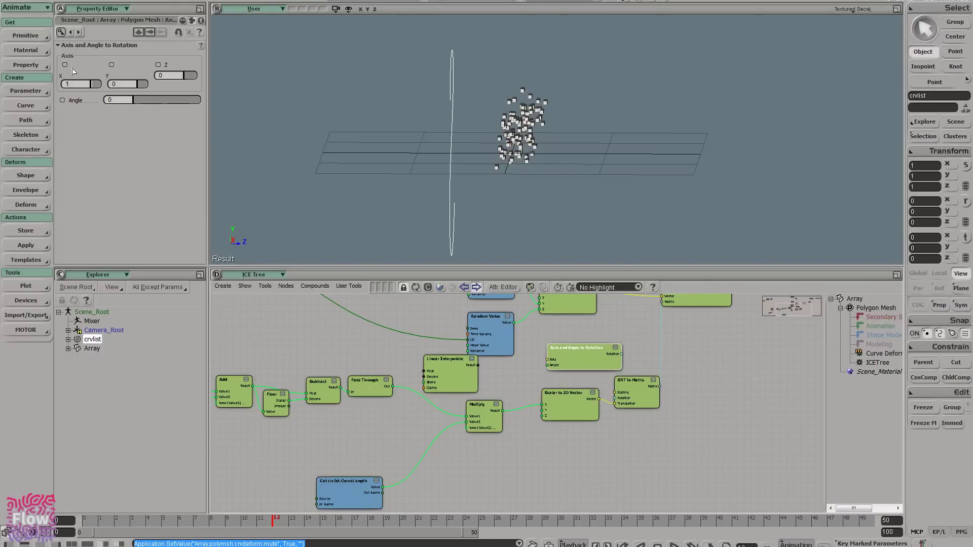
- Connect Linear Interpolate's Result to the Angle of Axis and Angle to Rotation, and set its Second value to 360
left_click_drag(451, 377, 565, 369)
left_click_drag(577, 359, 559, 357)
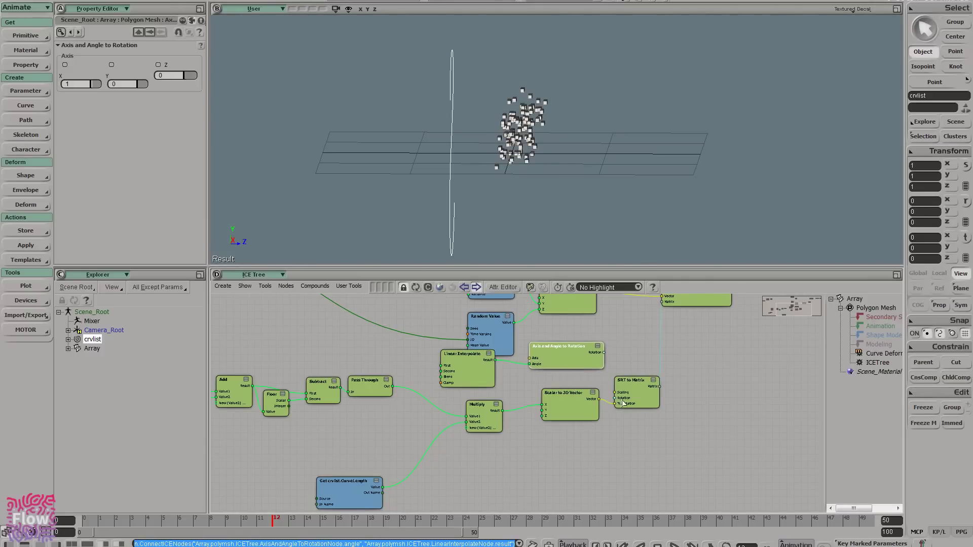
left_click(456, 384)
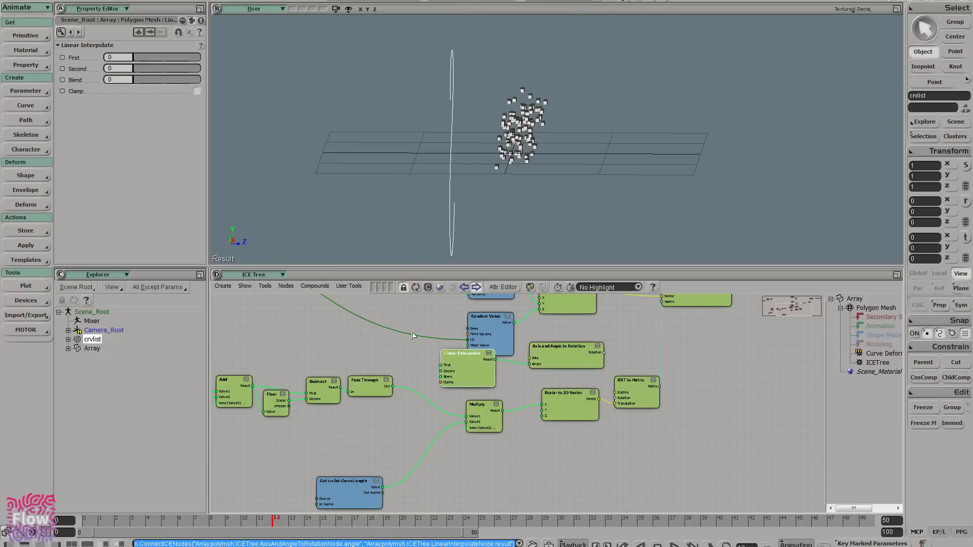
left_click(115, 59)
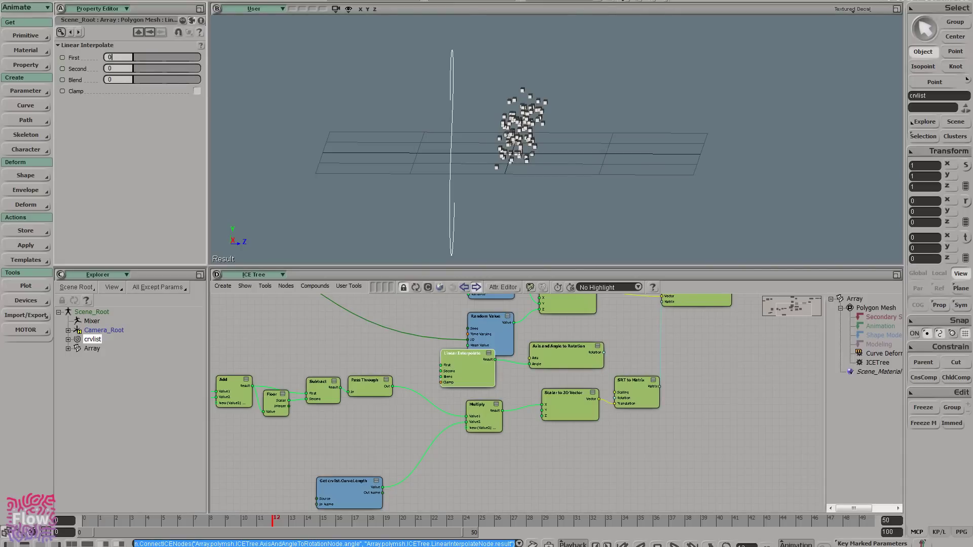
key("Return")
type("360")
key("Return")
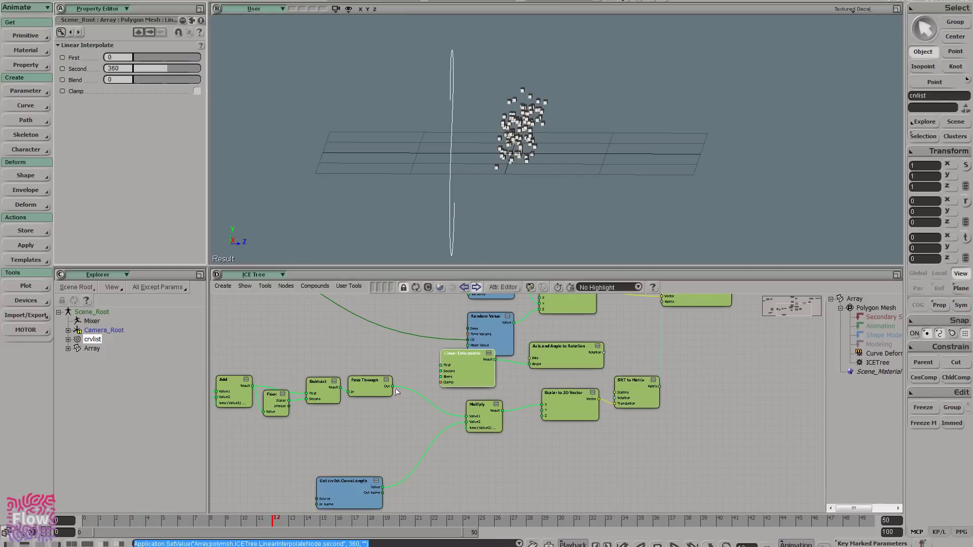
- Connect the Pass Through output to Linear Interpolate's Blend, and move Multiply and Scalar to 3D Vector lower
left_click_drag(373, 393, 446, 380)
scroll(475, 384, "up", 2)
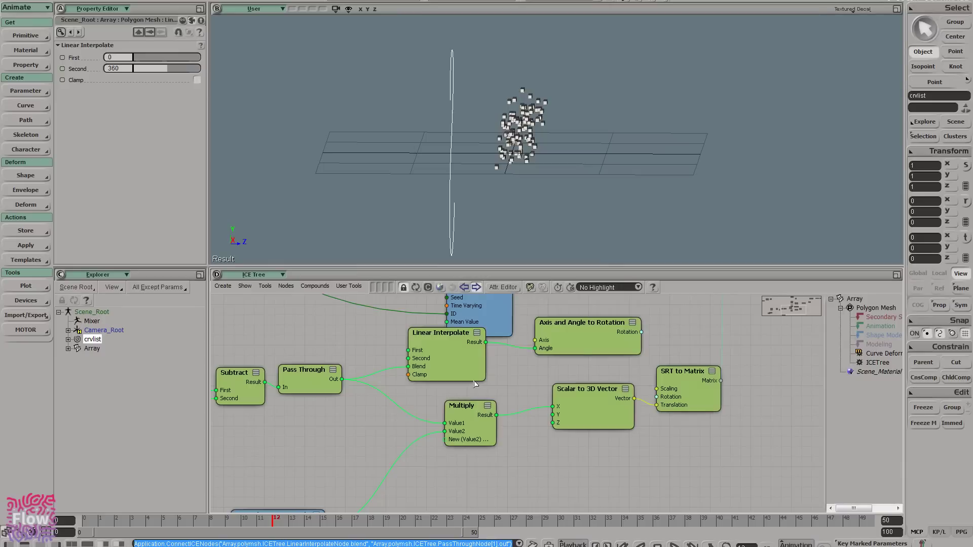
middle_click_drag(543, 388, 566, 364)
left_click_drag(618, 398, 586, 411)
left_click_drag(494, 403, 482, 432)
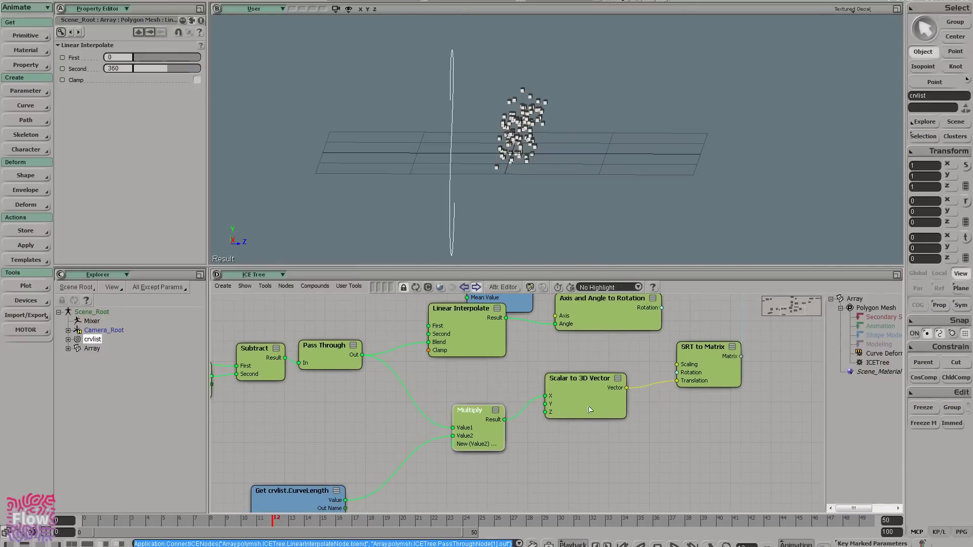
left_click_drag(586, 409, 568, 435)
- Move the final Multiply Vector by Matrix, Set Point Position and ICETree nodes farther along the tree, spacing them apart
scroll(696, 380, "down", 2)
middle_click_drag(696, 380, 626, 458)
scroll(623, 426, "up", 1)
middle_click_drag(790, 313, 523, 408)
left_click_drag(547, 337, 679, 384)
left_click_drag(491, 358, 540, 369)
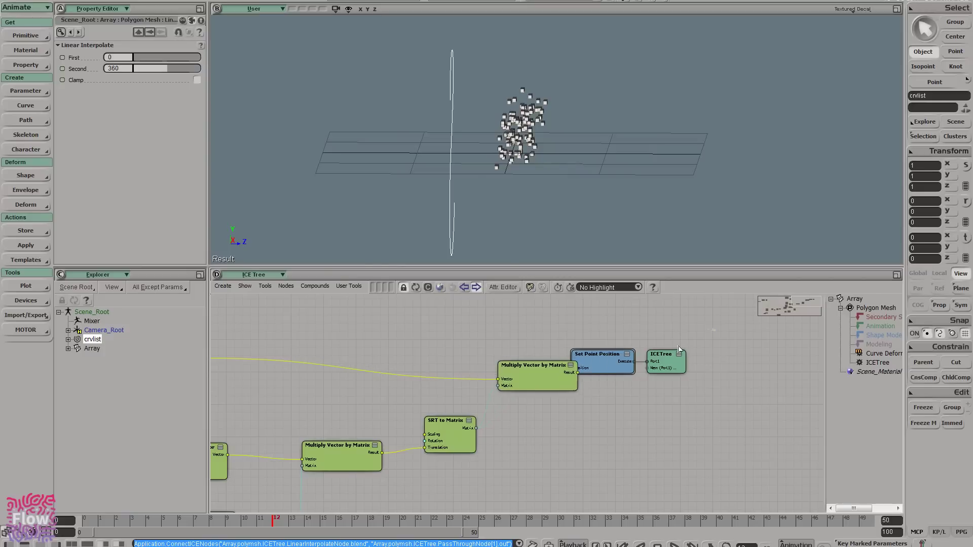
left_click_drag(678, 346, 541, 381)
left_click_drag(541, 369, 630, 369)
left_click_drag(783, 341, 678, 373)
left_click_drag(669, 348, 717, 348)
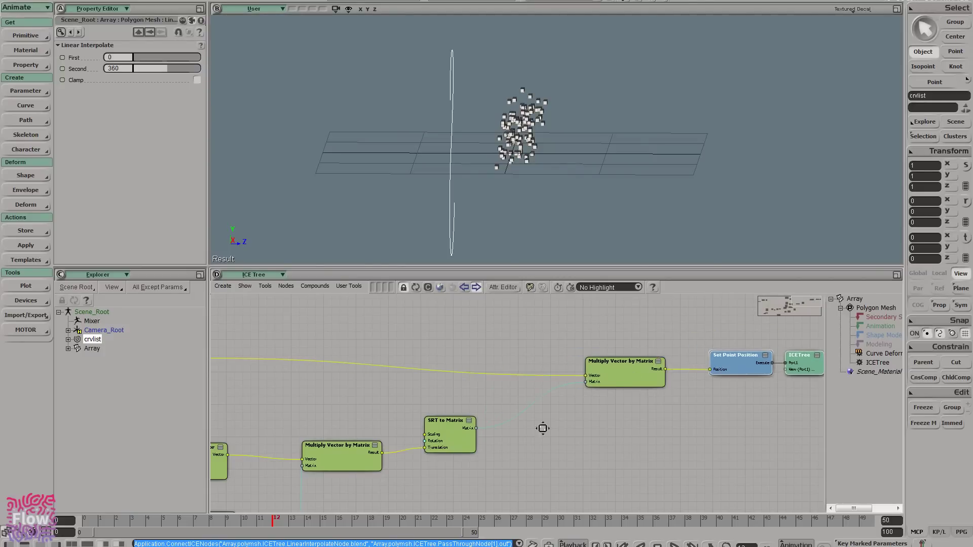
- Reposition the lower SRT to Matrix node to leave room for rotation connections, and view the blocks at an angle
middle_click_drag(543, 428, 654, 319)
middle_click_drag(598, 408, 646, 353)
middle_click_drag(662, 319, 675, 338)
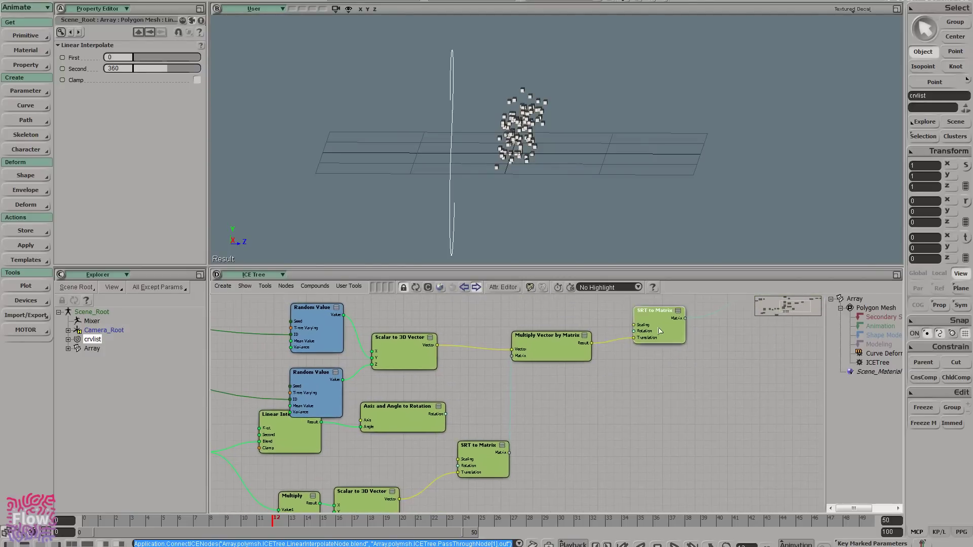
middle_click_drag(492, 471, 579, 390)
left_click_drag(583, 385, 560, 403)
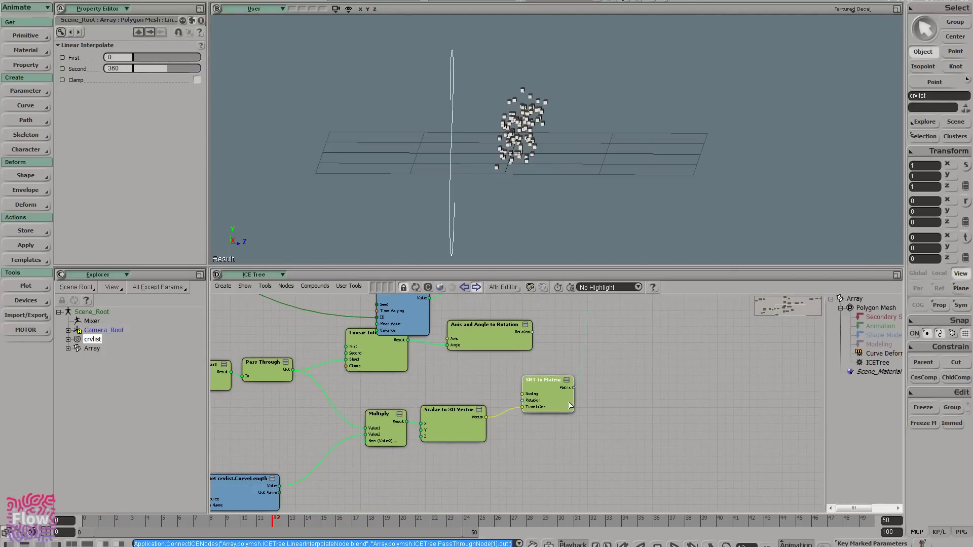
middle_click_drag(652, 353, 587, 410)
middle_click_drag(631, 328, 623, 354)
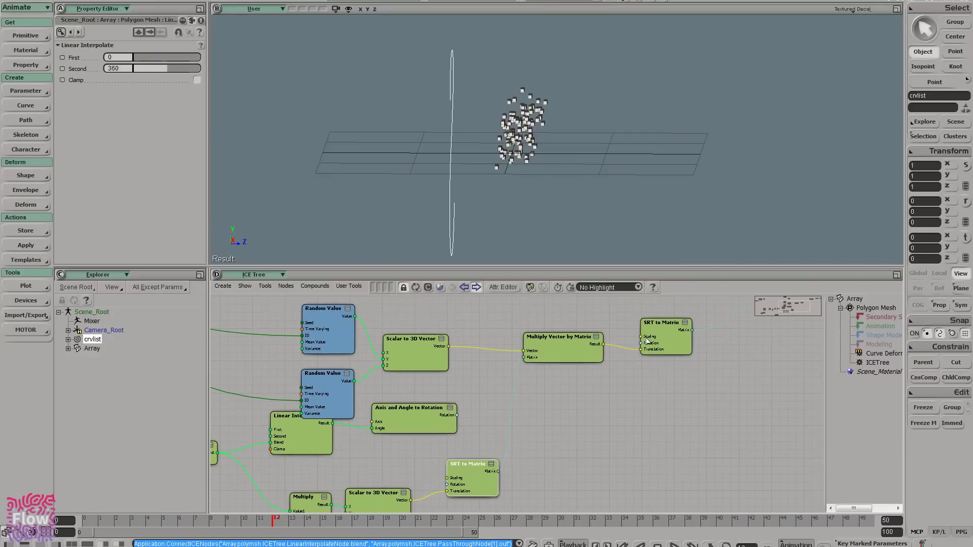
right_click_drag(592, 159, 579, 167)
left_click_drag(626, 103, 618, 103)
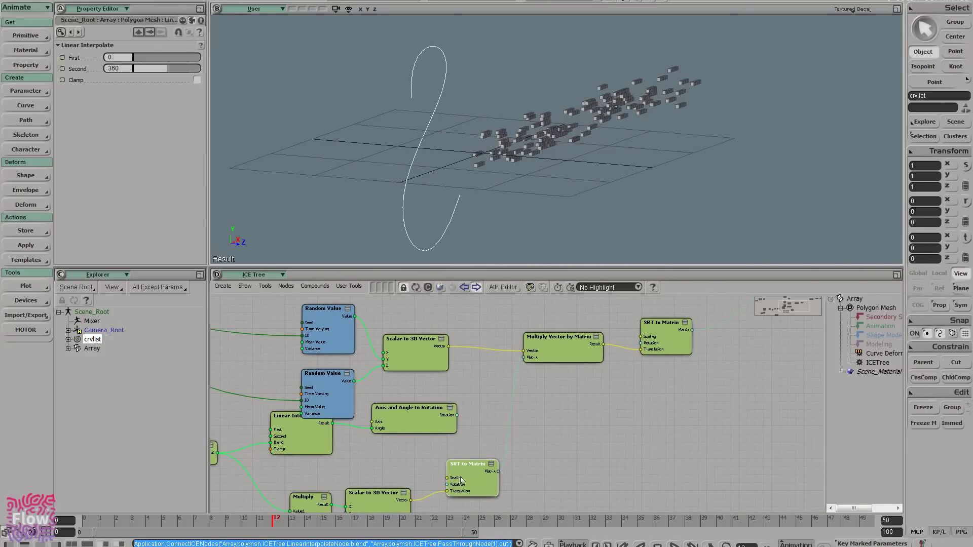
left_click_drag(472, 480, 477, 469)
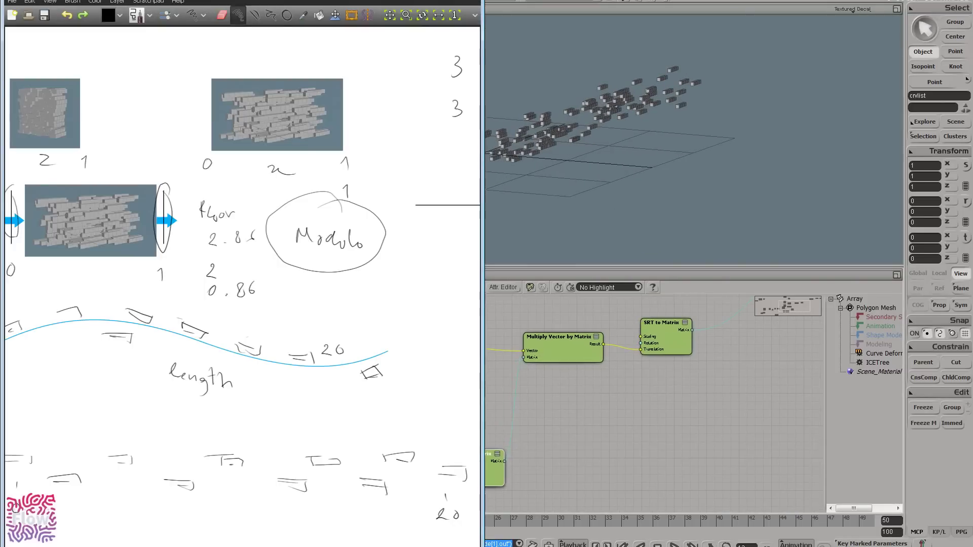
- Switch to the sketching app, draw a slanted axis line labelled x with a small block above it, and return to Softimage
middle_click_drag(52, 205, 200, 194)
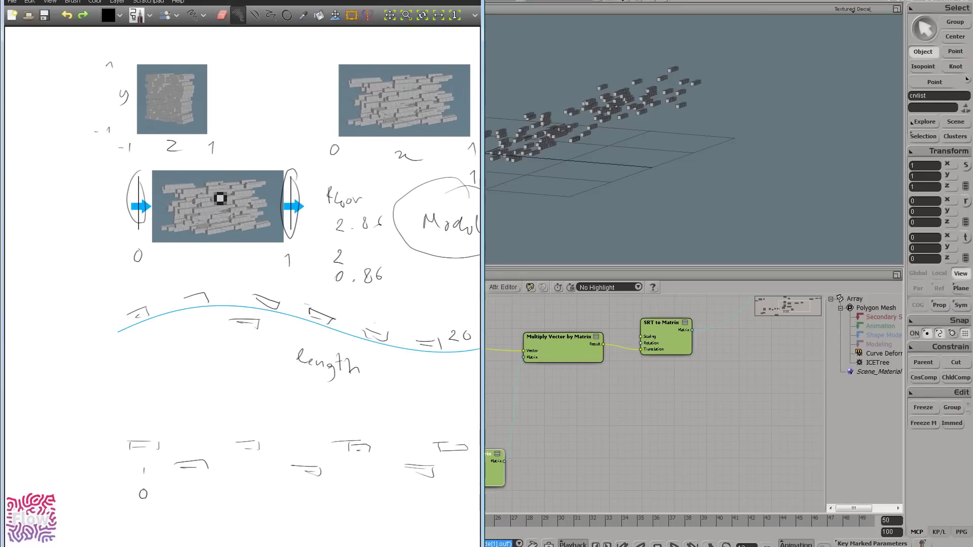
middle_click_drag(145, 224, 259, 225)
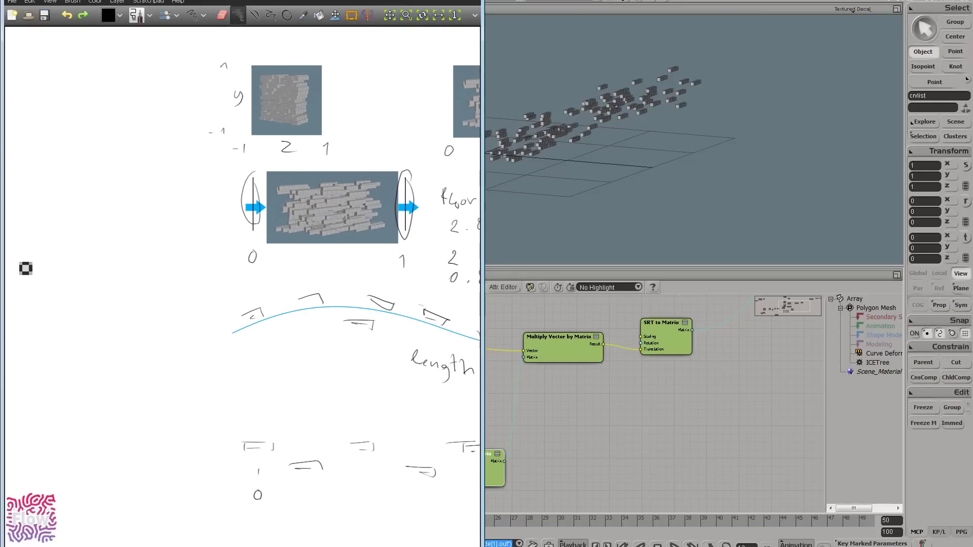
left_click_drag(30, 257, 192, 198, "shift")
left_click_drag(47, 270, 66, 267)
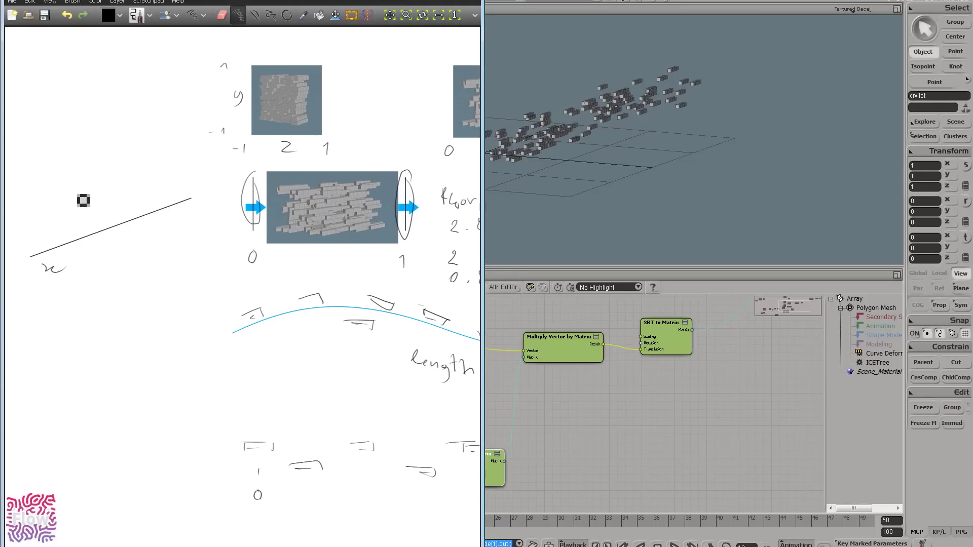
mouse_move(81, 206)
left_mouse_down()
mouse_move(106, 203)
mouse_move(89, 214)
left_mouse_up()
left_click(634, 458)
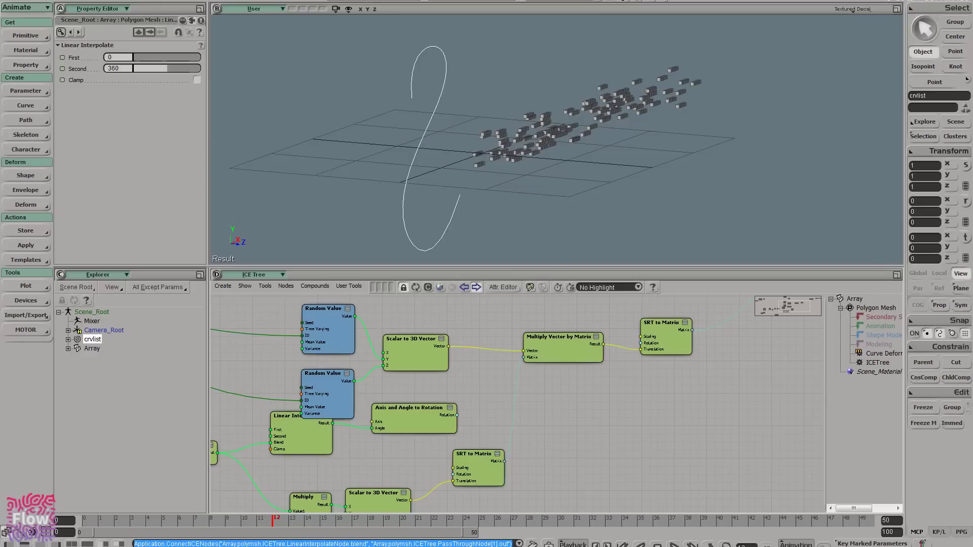
- In the sketch, connect the block to the x axis with a short line and draw a curved rotation arrow around the axis
key("alt+Tab")
left_click_drag(106, 229, 96, 207, "shift")
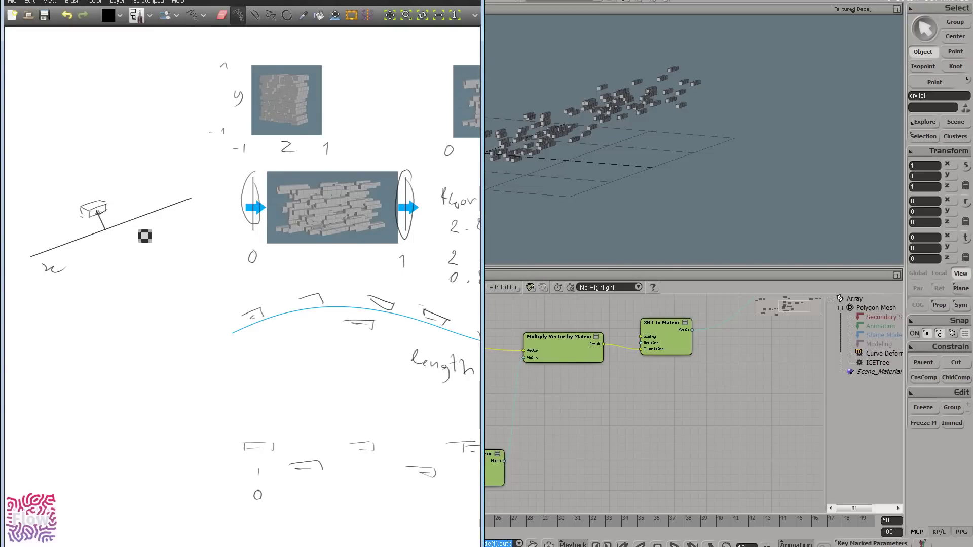
left_click_drag(101, 212, 115, 245)
key("ctrl+z")
left_click_drag(98, 210, 117, 251)
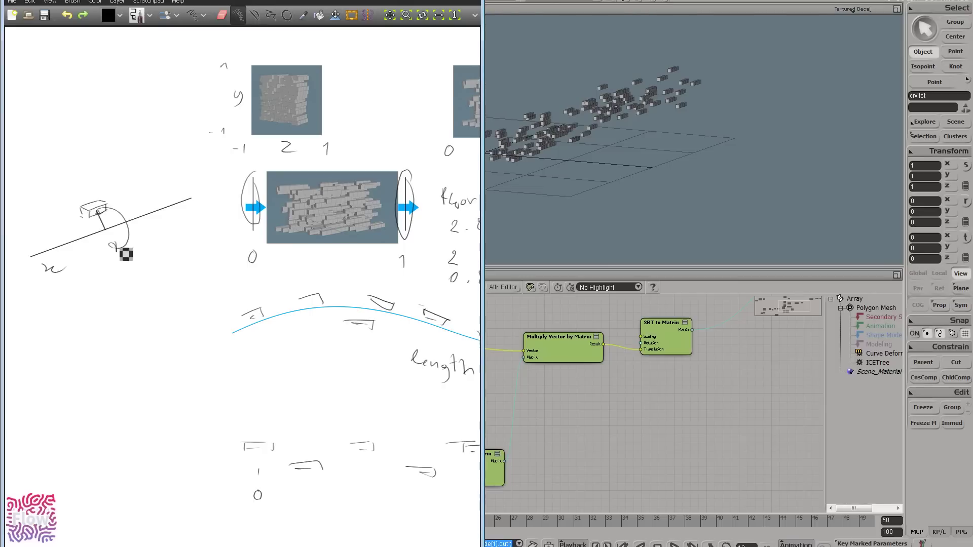
left_click(665, 409)
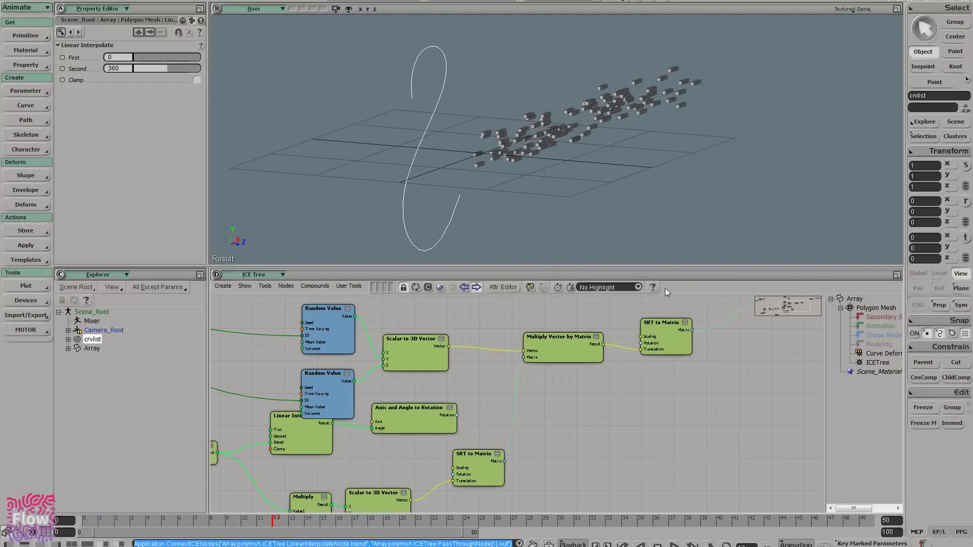
- Sketch a second block below the axis with a curved arrow around its own center, and switch back to Softimage
key("alt+Tab")
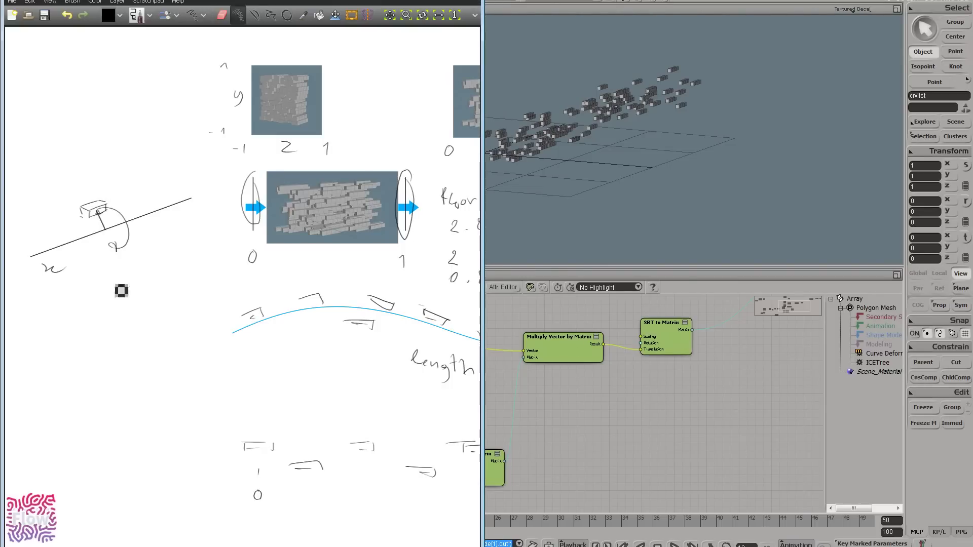
mouse_move(110, 294)
left_mouse_down()
mouse_move(143, 287)
mouse_move(117, 299)
mouse_move(136, 300)
mouse_move(152, 278)
mouse_move(108, 278)
left_mouse_up()
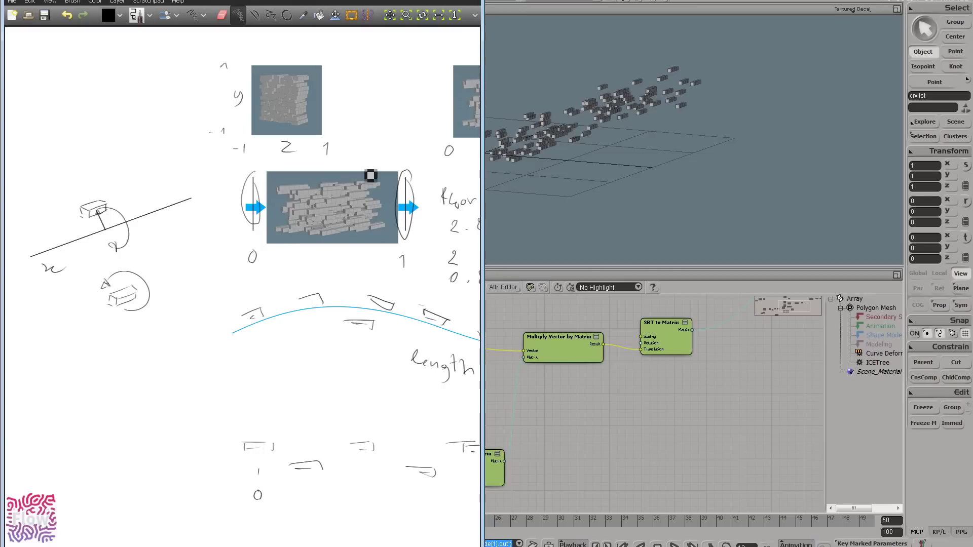
left_click(707, 435)
- Connect the Axis and Angle to Rotation output to the lower SRT to Matrix's Rotation, and scrub the timeline to frame 13
middle_click_drag(422, 431, 460, 400)
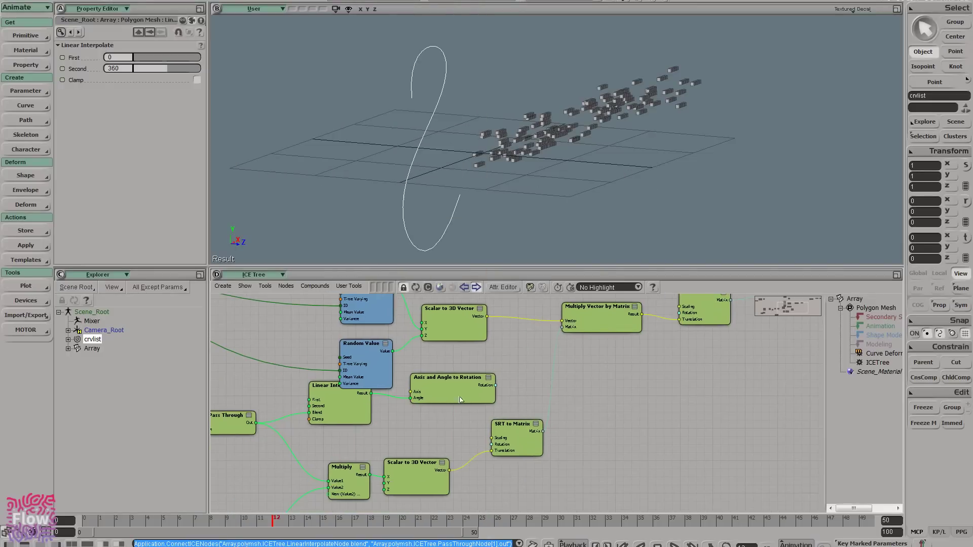
mouse_move(459, 400)
left_mouse_down()
mouse_move(436, 412)
mouse_move(323, 402)
mouse_move(288, 413)
mouse_move(449, 412)
left_mouse_up()
left_click_drag(507, 448, 507, 446)
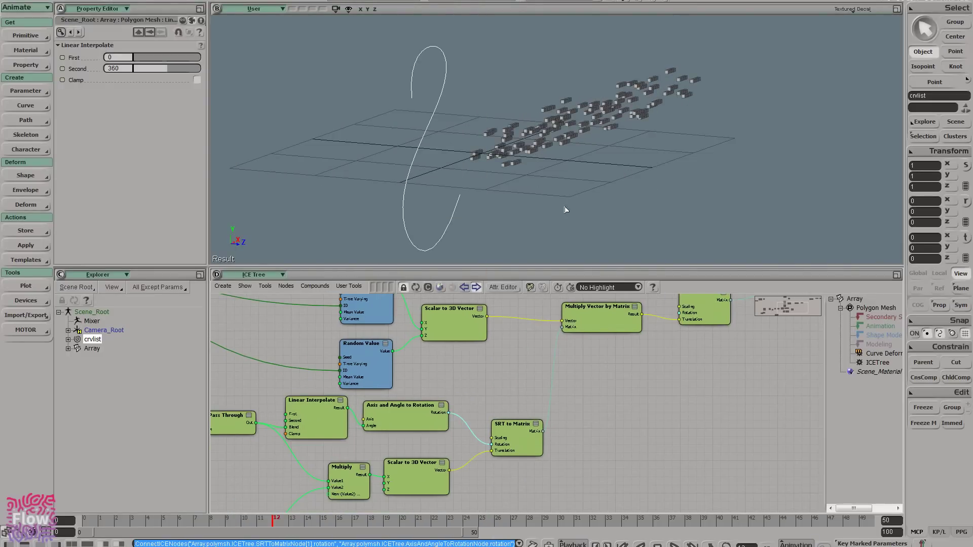
right_click_drag(566, 210, 659, 193)
left_click_drag(121, 517, 290, 515)
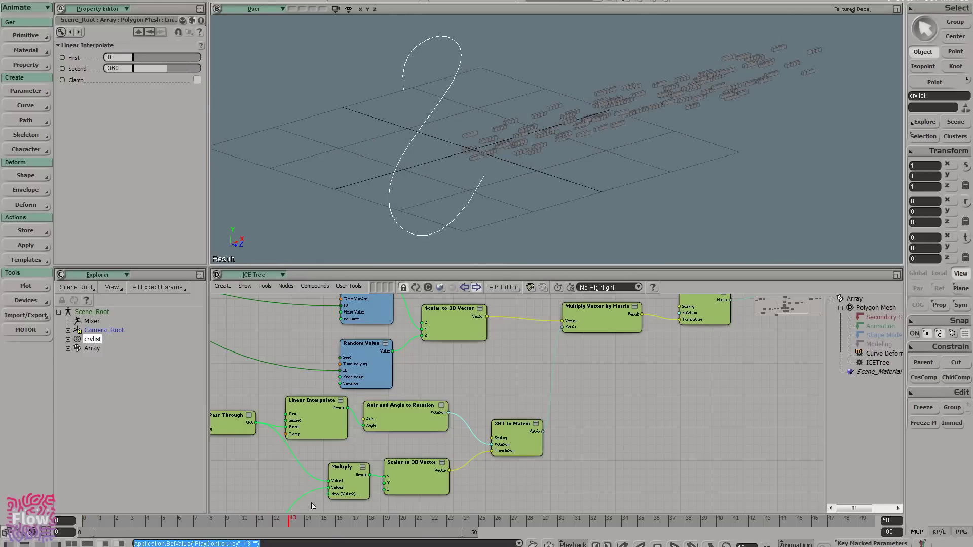
mouse_move(564, 185)
right_mouse_down()
mouse_move(614, 176)
mouse_move(569, 188)
right_mouse_up()
- Connect the same rotation output to the upper SRT to Matrix's Rotation as well, and scrub the timeline to frame 3
middle_click_drag(647, 435, 597, 494)
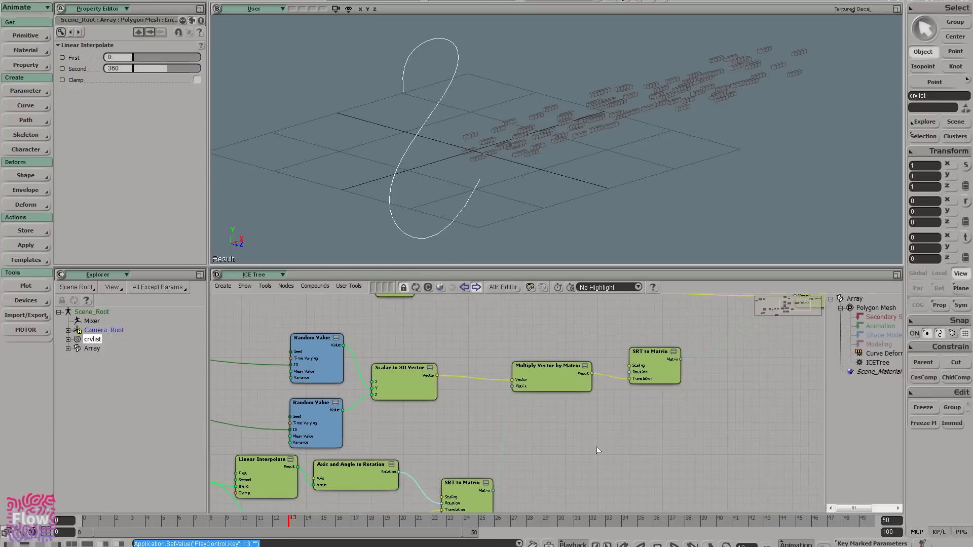
left_click_drag(399, 473, 632, 374)
right_click_drag(666, 177, 605, 146)
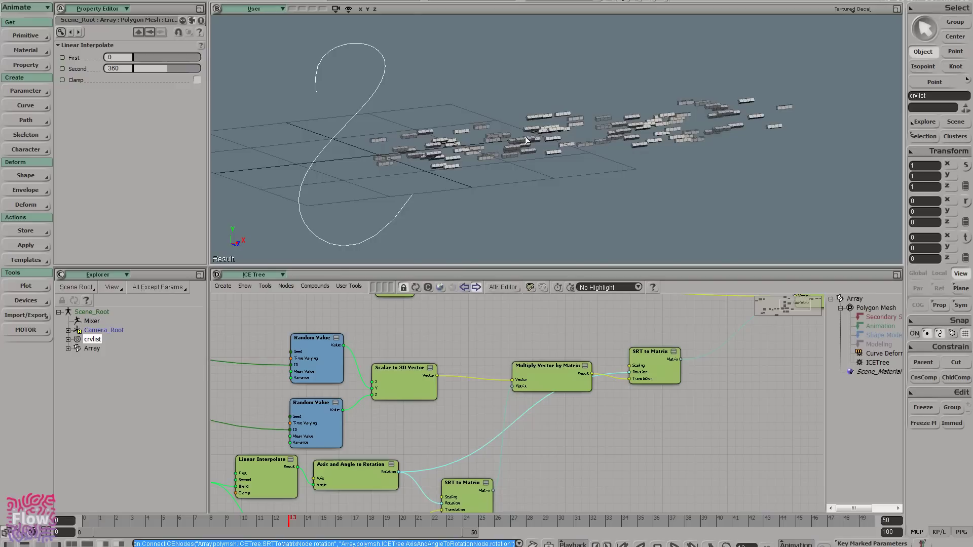
mouse_move(117, 521)
left_mouse_down()
mouse_move(92, 522)
mouse_move(542, 521)
mouse_move(132, 525)
left_mouse_up()
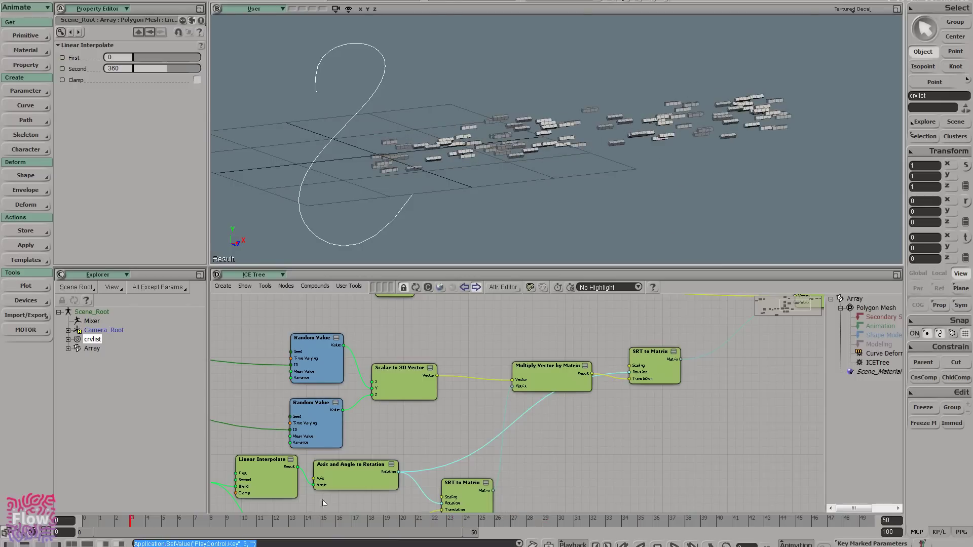
- Spread the Current Time node and the Pass Through node after it apart to make the time branch readable
middle_click_drag(431, 460, 545, 385)
middle_click_drag(355, 463, 582, 404)
middle_click_drag(442, 422, 669, 388)
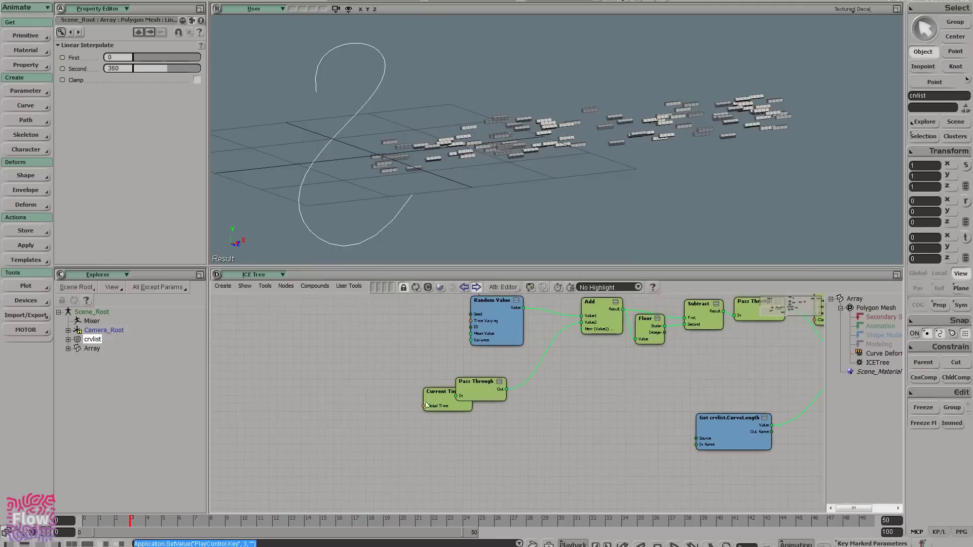
left_click_drag(427, 404, 375, 400)
middle_click_drag(500, 376, 425, 429)
left_click_drag(425, 433, 420, 435)
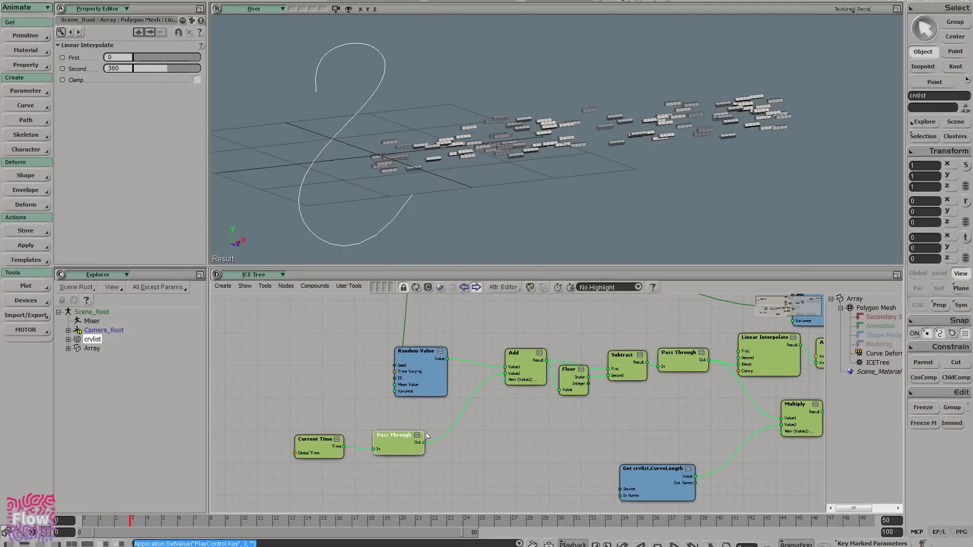
- Insert a Multiply node between the time branch's Pass Through output and Value2 of the Add node
key("Tab")
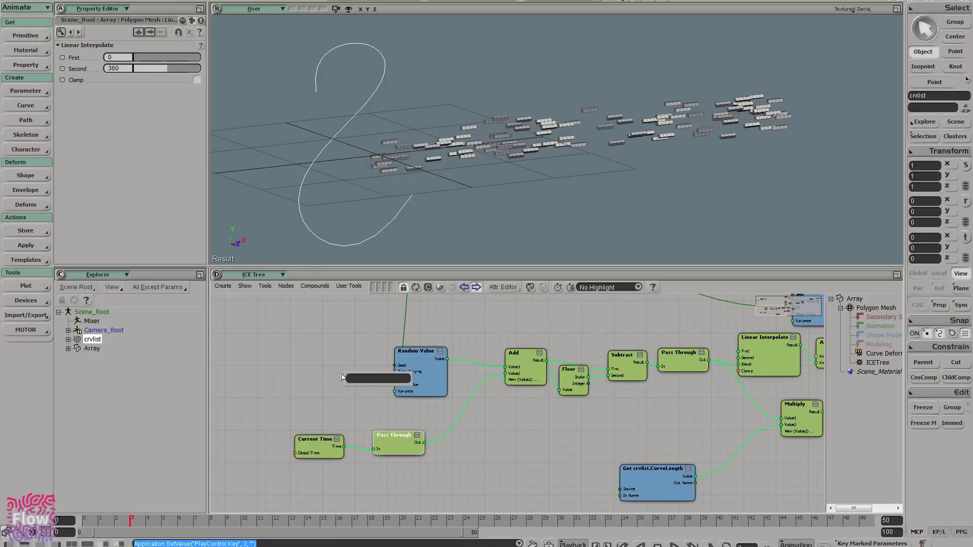
type("mul")
key("Down")
key("Return")
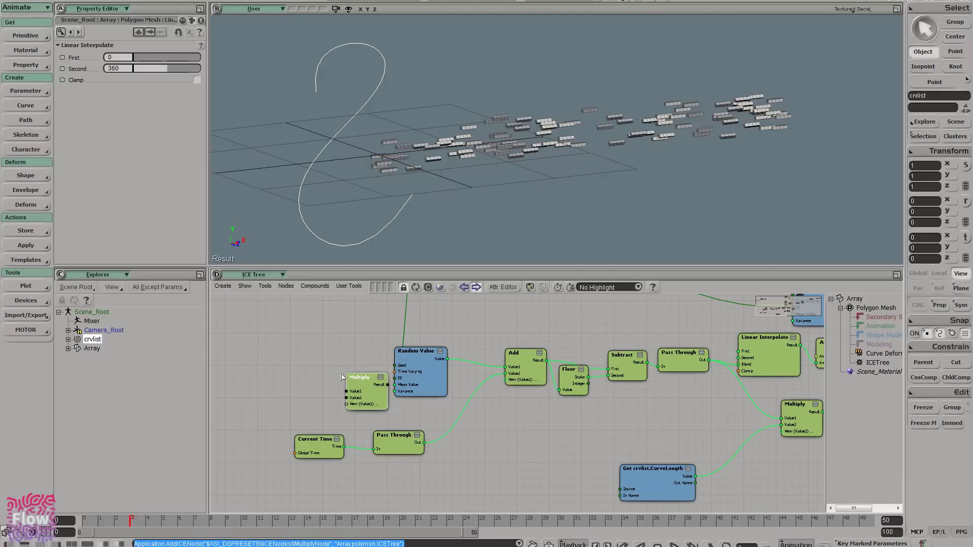
left_click_drag(365, 394, 450, 428)
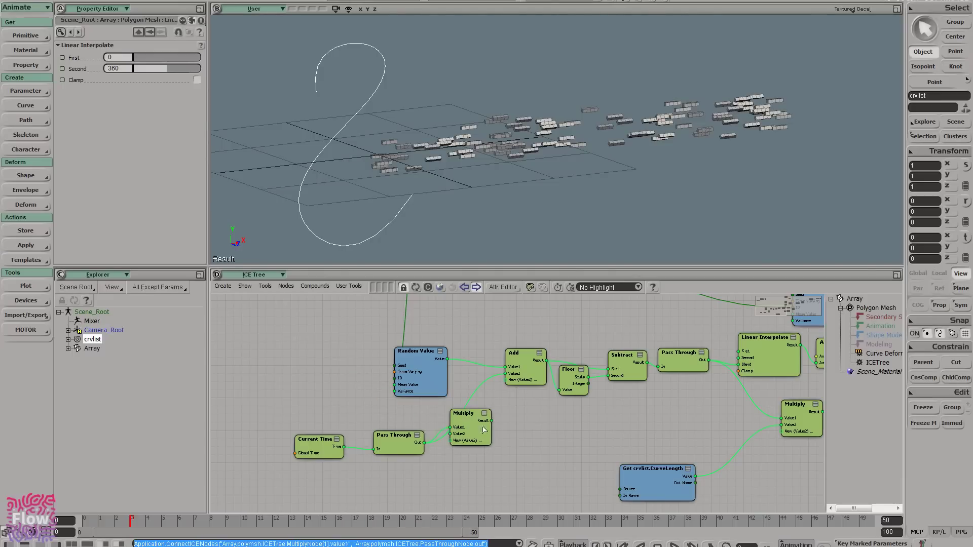
left_click_drag(512, 375, 506, 373)
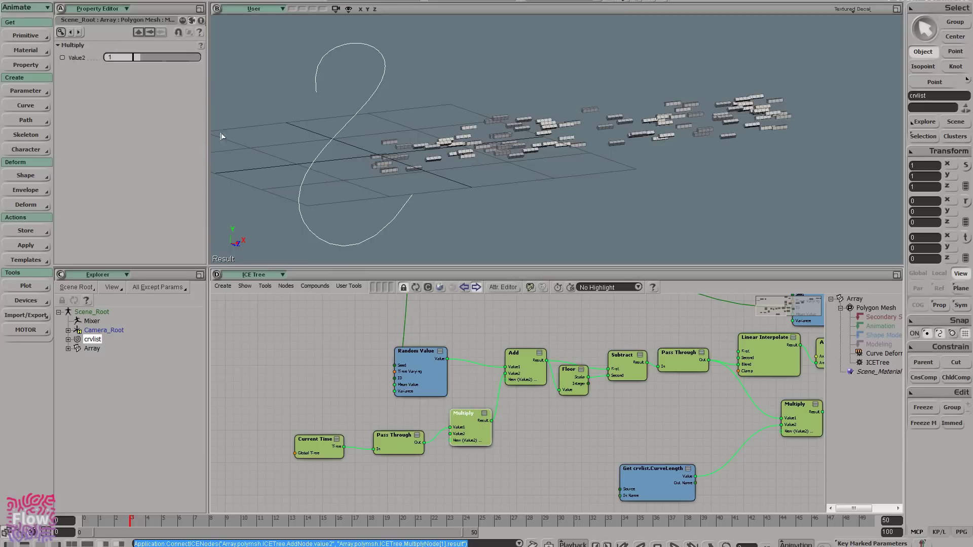
- Set Value2 of the new Multiply node to 0.2, scrub through the animation, and return to frame 0
double_click(113, 58)
type("0.2")
key("Return")
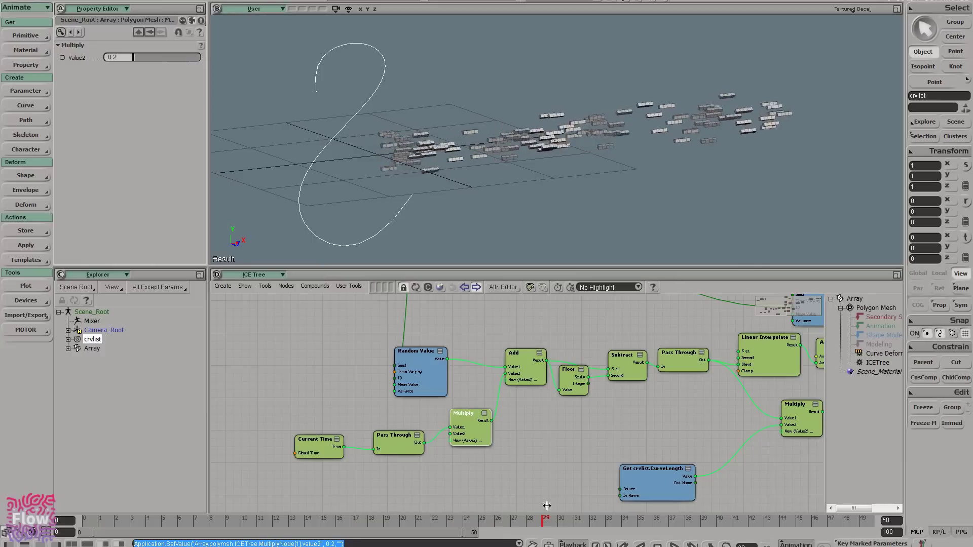
left_click_drag(642, 505, 706, 502)
mouse_move(729, 181)
middle_mouse_down()
mouse_move(737, 165)
mouse_move(799, 174)
mouse_move(732, 186)
middle_mouse_up()
left_click_drag(106, 519, 50, 530)
- Move the Multiply Vector by Matrix node slightly down, unmute the Array mesh's Curve Deform operator, and scrub the timeline
middle_click_drag(586, 429, 355, 440)
mouse_move(588, 417)
middle_mouse_down()
mouse_move(471, 426)
mouse_move(392, 462)
mouse_move(566, 444)
middle_mouse_up()
left_click_drag(586, 342, 589, 366)
right_click(899, 354)
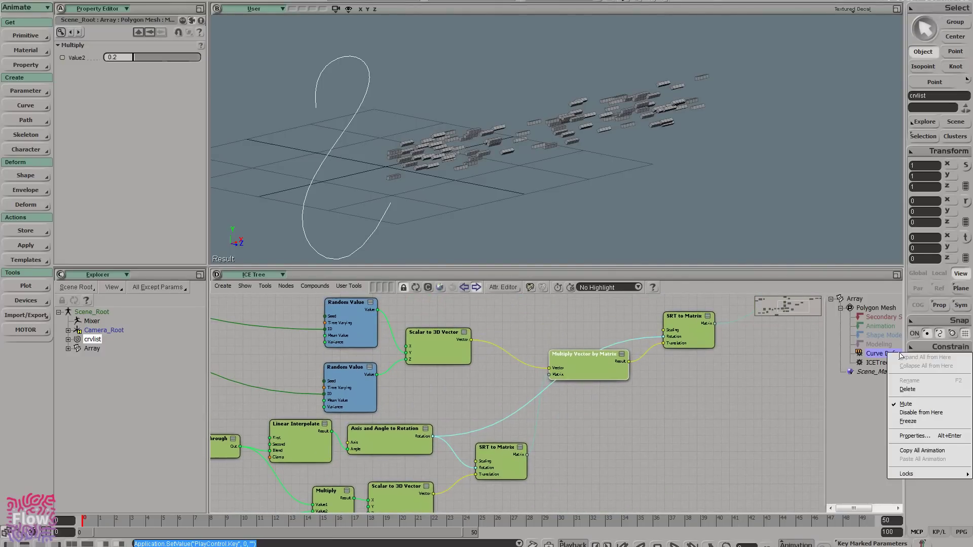
left_click(911, 404)
middle_click_drag(452, 180, 428, 180)
scroll(410, 172, "down", 2)
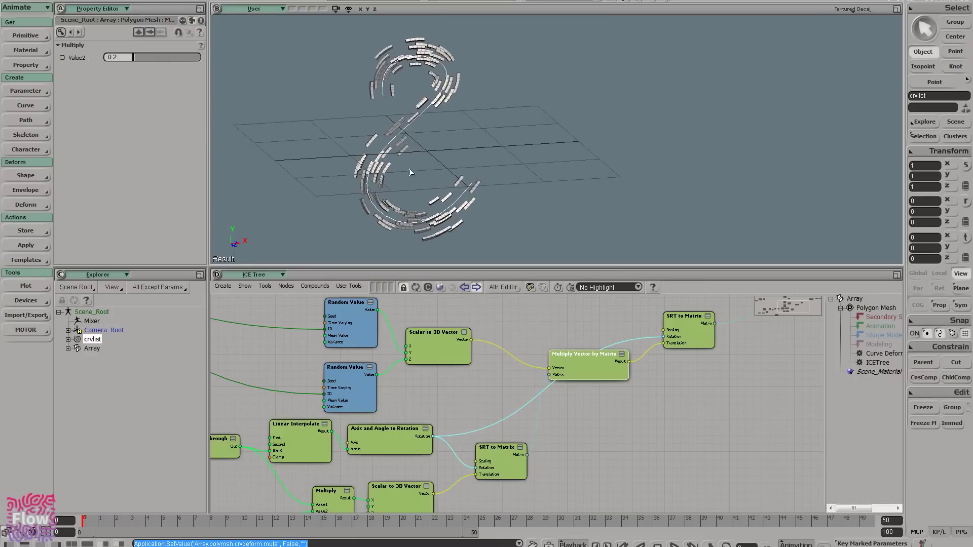
mouse_move(58, 527)
left_mouse_down()
mouse_move(839, 485)
mouse_move(440, 526)
mouse_move(71, 527)
left_mouse_up()
- Set the Second value of the rotation's Linear Interpolate node to 1080 and scrub the timeline back to frame 0
middle_click_drag(406, 462, 509, 429)
left_click(404, 417)
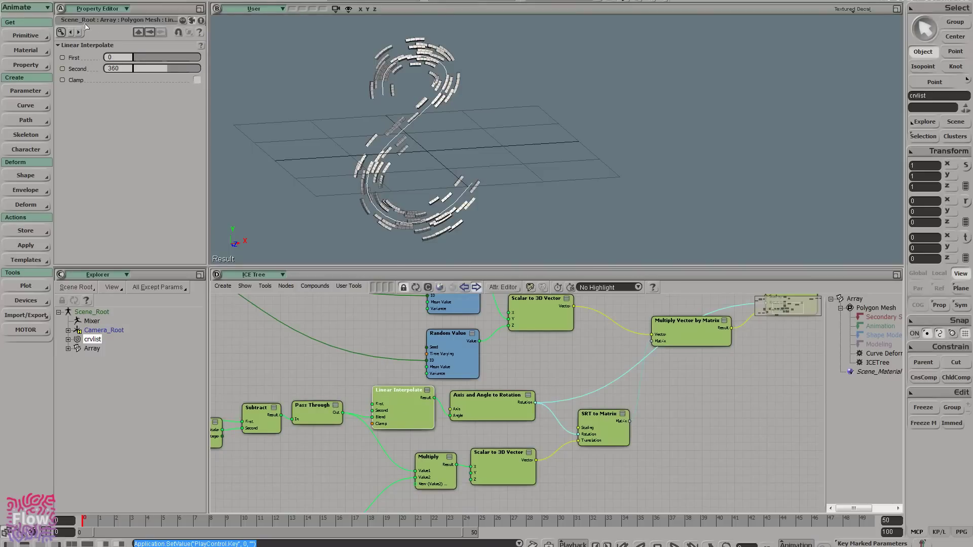
left_click(128, 72)
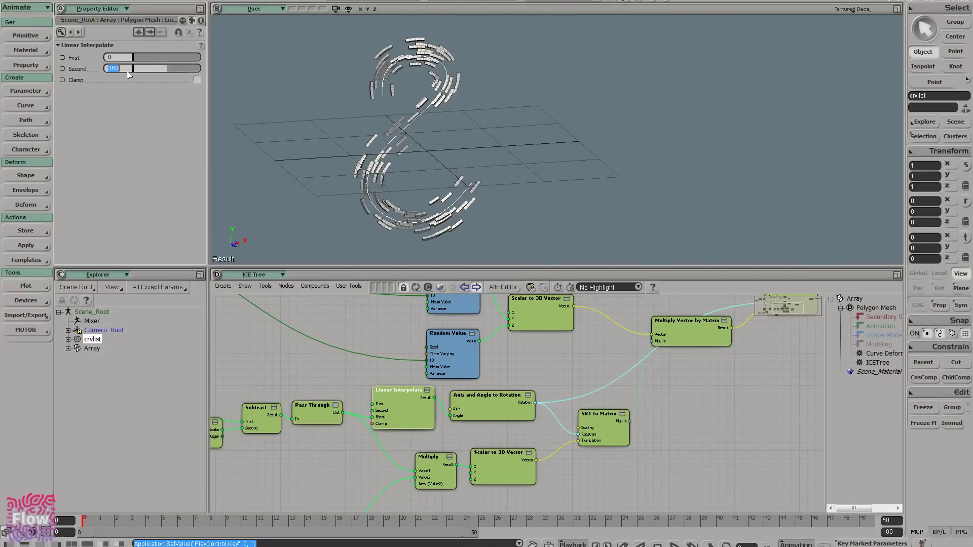
type("1080")
key("Return")
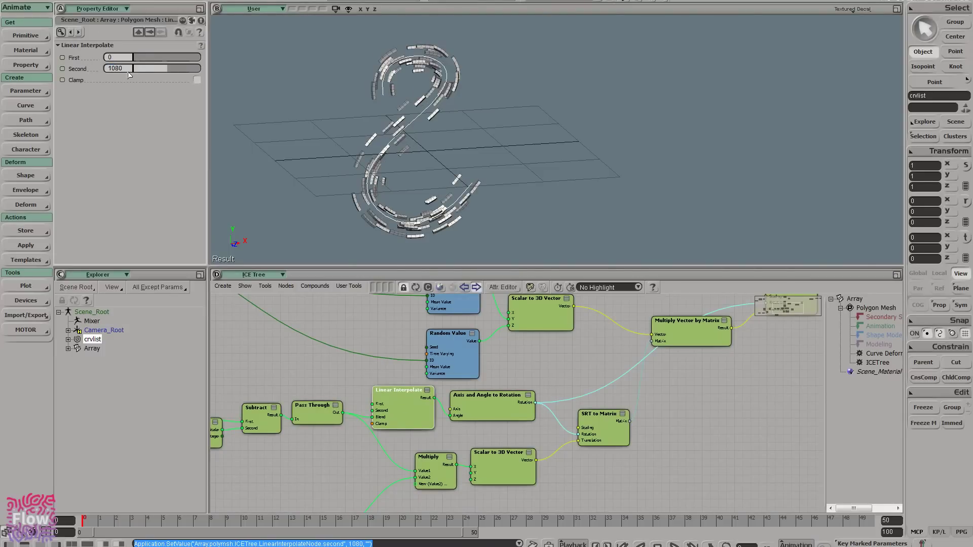
left_click_drag(145, 519, 76, 518)
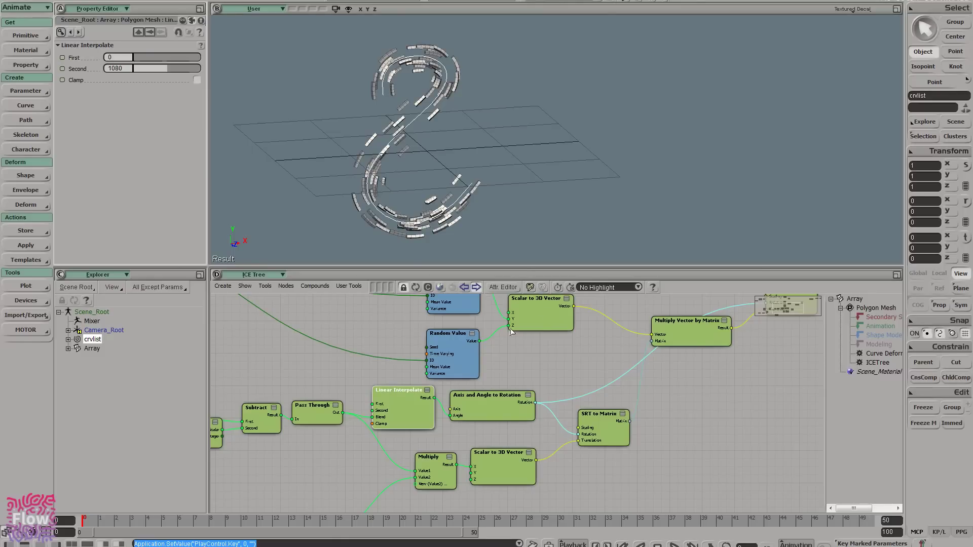
mouse_move(463, 155)
right_mouse_down()
mouse_move(443, 150)
mouse_move(466, 146)
mouse_move(454, 137)
right_mouse_up()
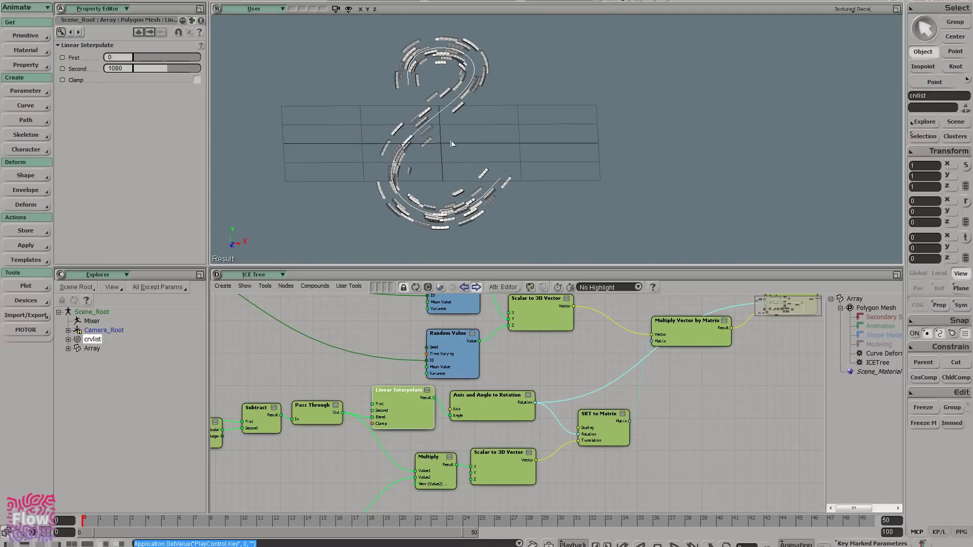
right_click_drag(415, 108, 408, 92)
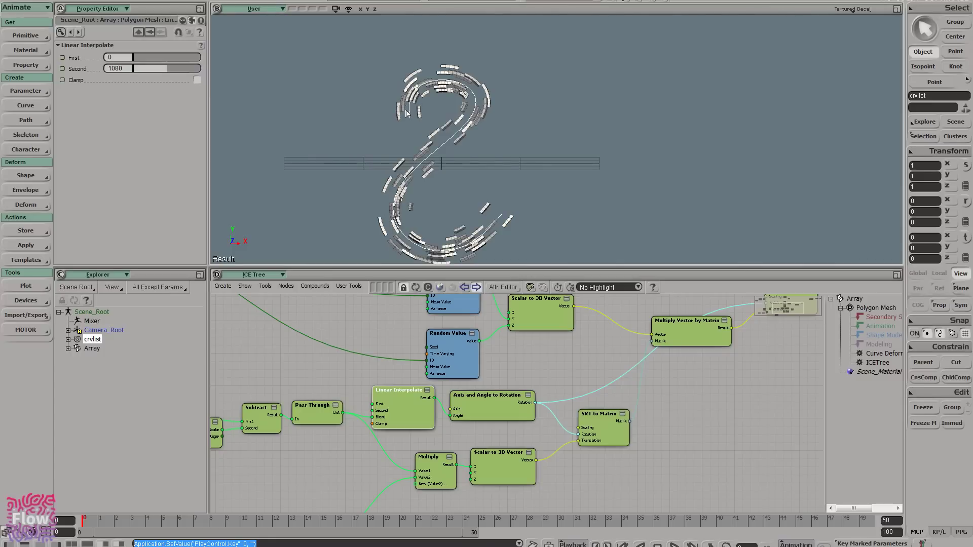
left_click_drag(489, 199, 474, 180)
right_click_drag(474, 180, 486, 189)
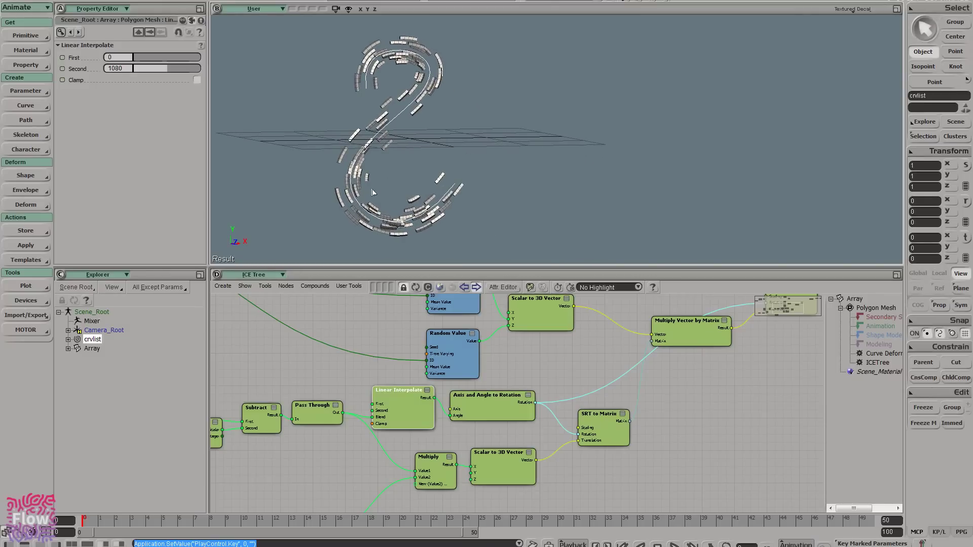
left_click_drag(322, 399, 278, 430)
left_click_drag(640, 362, 596, 358)
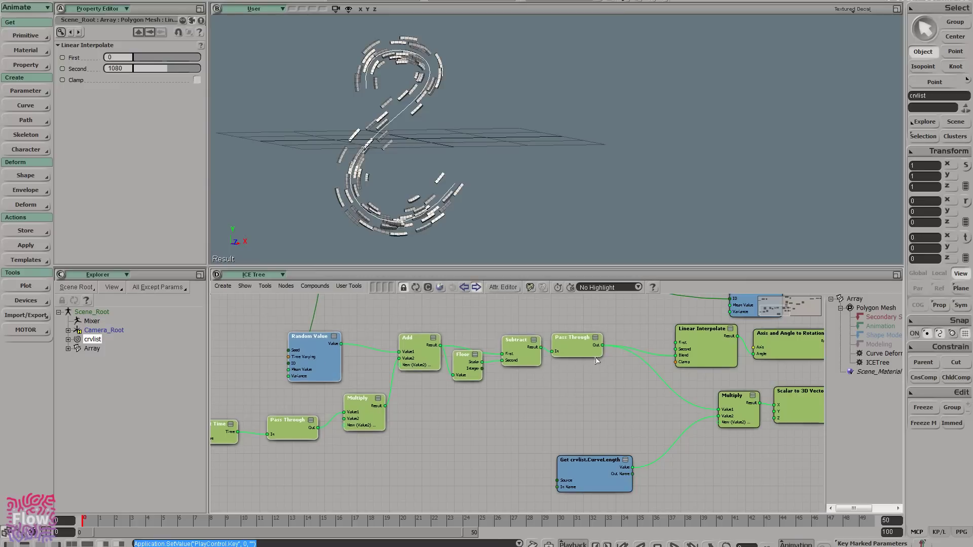
left_click(592, 375)
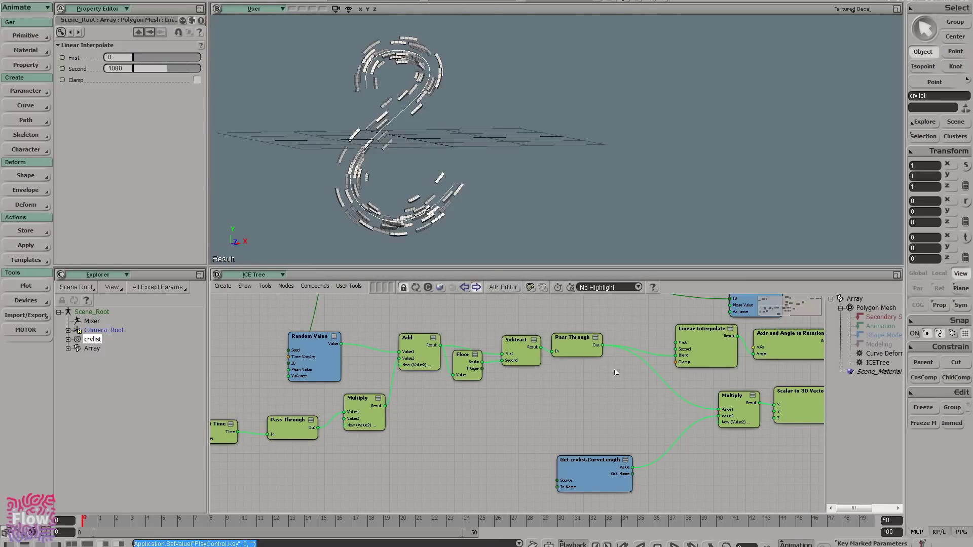
- Add an FCurve node below the Linear Interpolate node and feed its In from the Pass Through output after Subtract
left_click_drag(631, 381, 500, 364)
key("Tab")
type("fc")
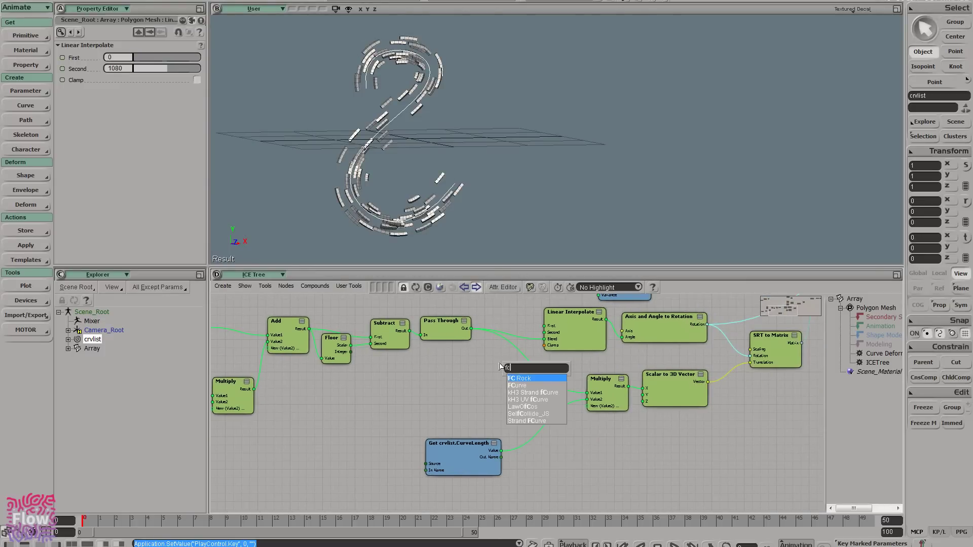
left_click(507, 386)
left_click_drag(471, 329, 507, 393)
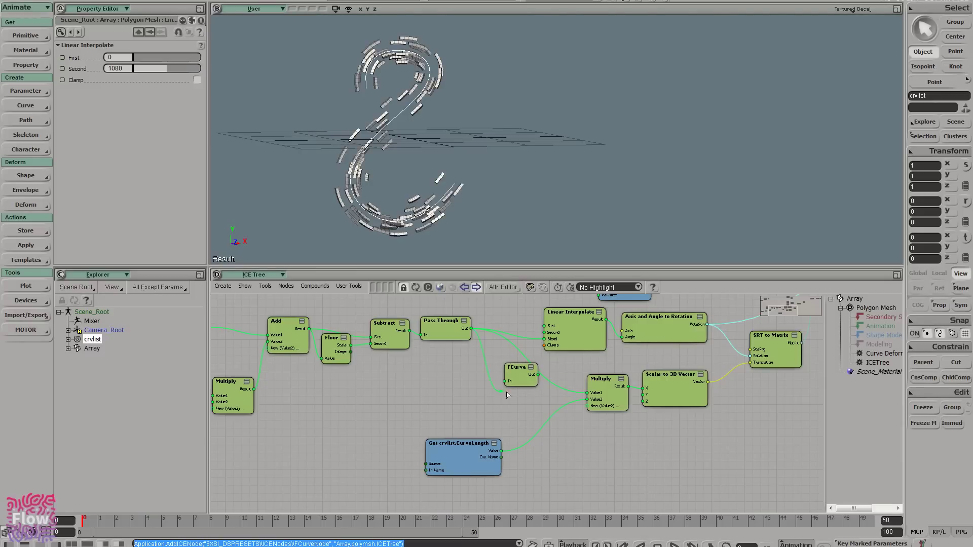
- Set the value of the last key in the FCurve node's profile to 0
double_click(522, 380)
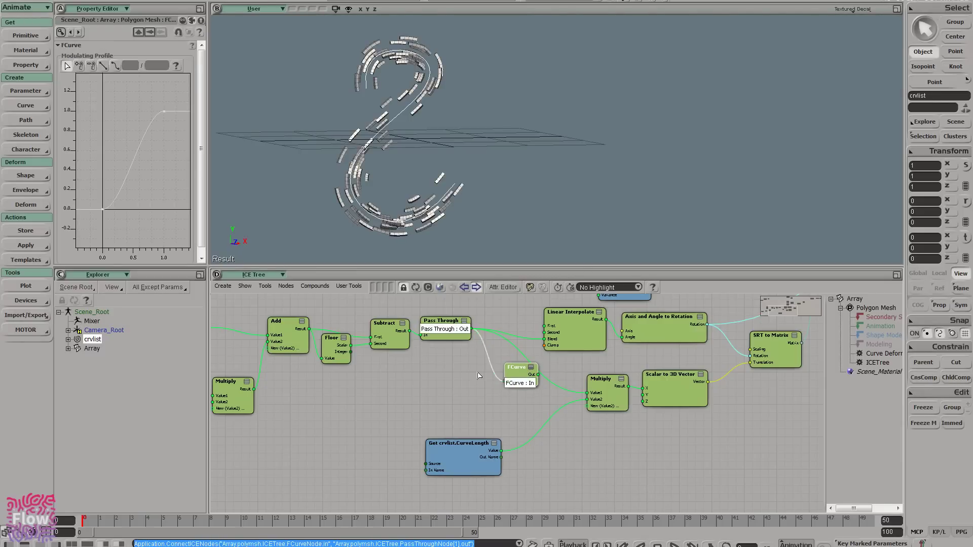
left_click_drag(183, 87, 145, 131)
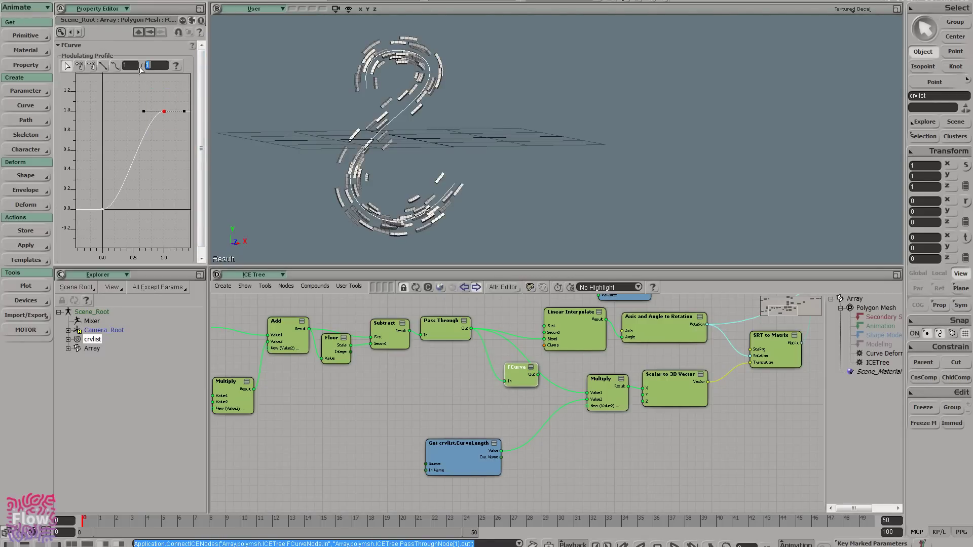
key("Return")
- Add a key to the flat FCurve profile and raise it to about 0.41 / 1.05
left_click_drag(117, 205, 124, 149)
left_click(83, 69)
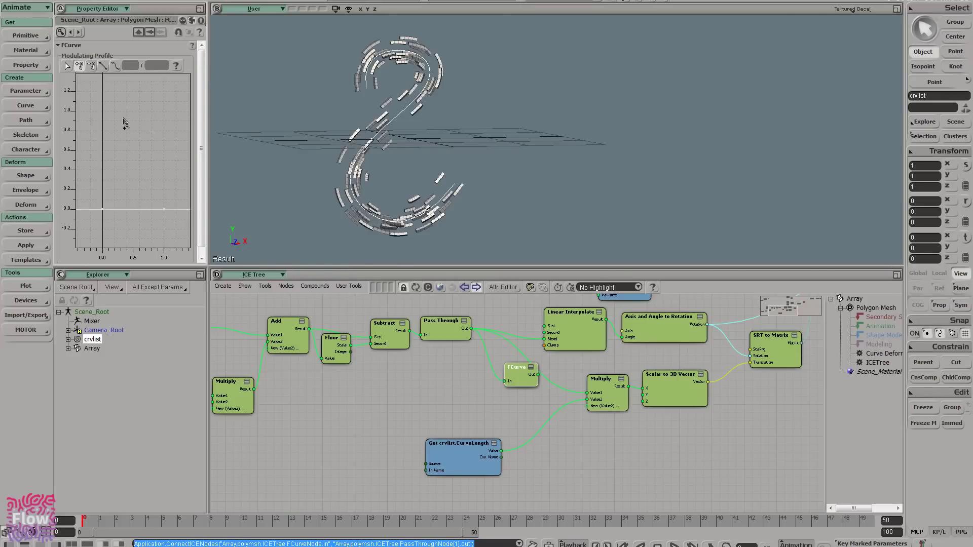
left_click(119, 210)
left_click(67, 66)
left_click_drag(172, 177, 128, 107)
left_click(80, 67)
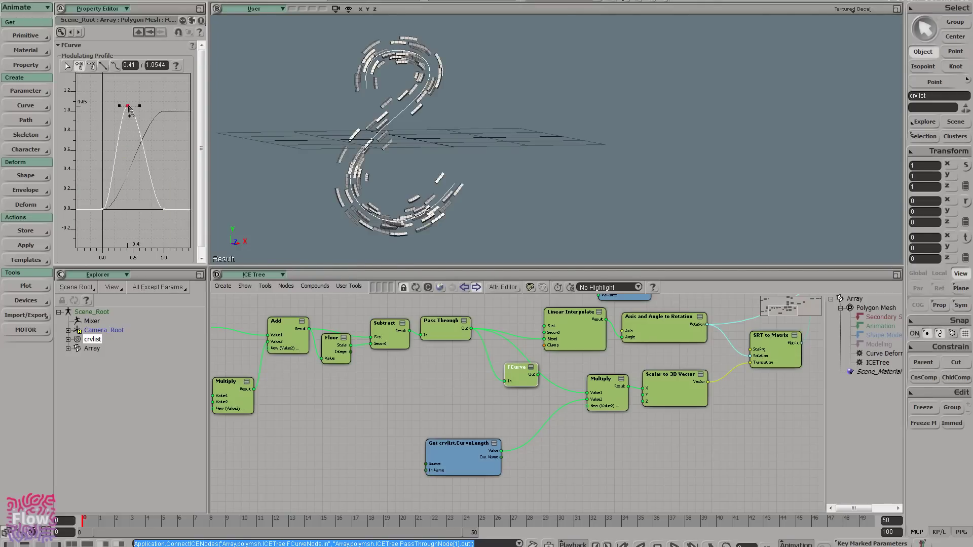
- Place the raised profile key at position 0.2 with a value of 1
double_click(136, 67)
type("0.1")
key("Return")
type("0.2")
key("Return")
double_click(154, 68)
type("1")
key("Return")
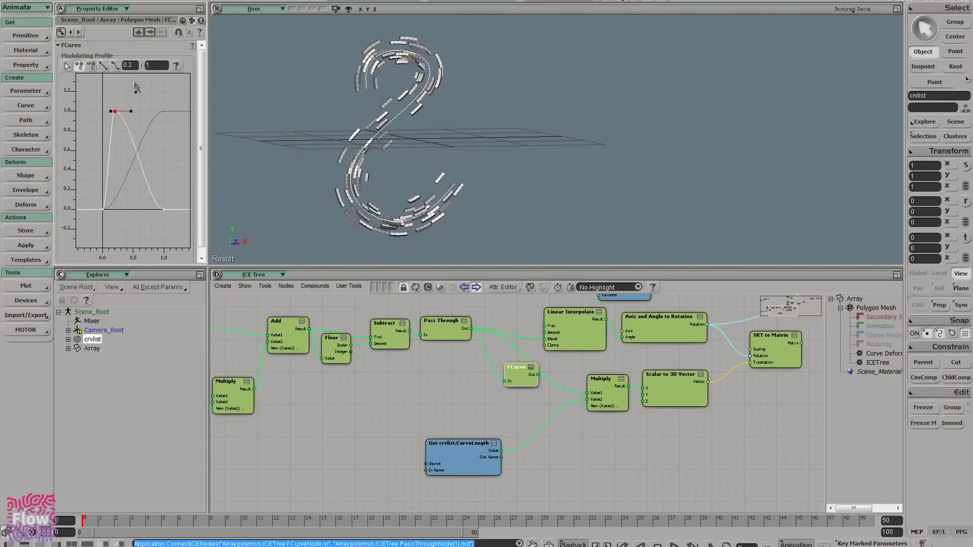
- Add another key to the FCurve profile, place it at position 0.8 with value 1, and return to the selection tool
left_click_drag(142, 172, 161, 87)
double_click(163, 67)
type("10.8")
key("Return")
double_click(136, 62)
type(".8")
key("Return")
double_click(157, 68)
type("1")
key("Return")
middle_click_drag(491, 373, 454, 366)
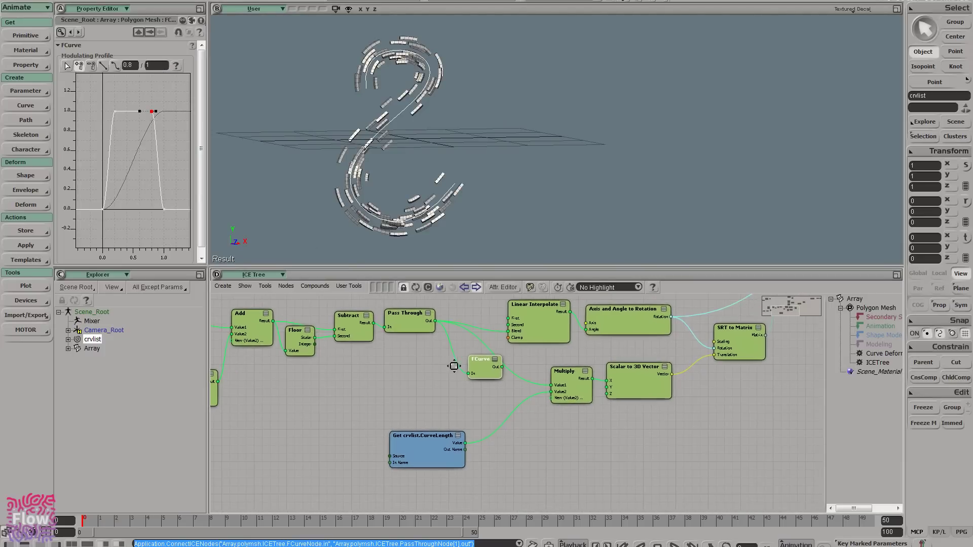
left_click(75, 66)
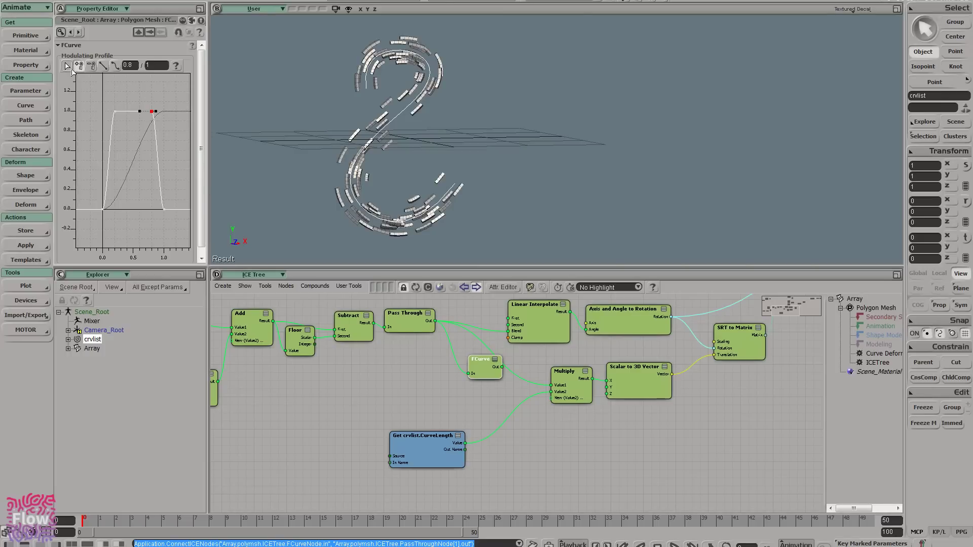
left_click(67, 66)
- Add a second Linear Interpolate node and place it below the Scalar to 3D Vector node
middle_click_drag(617, 380, 510, 387)
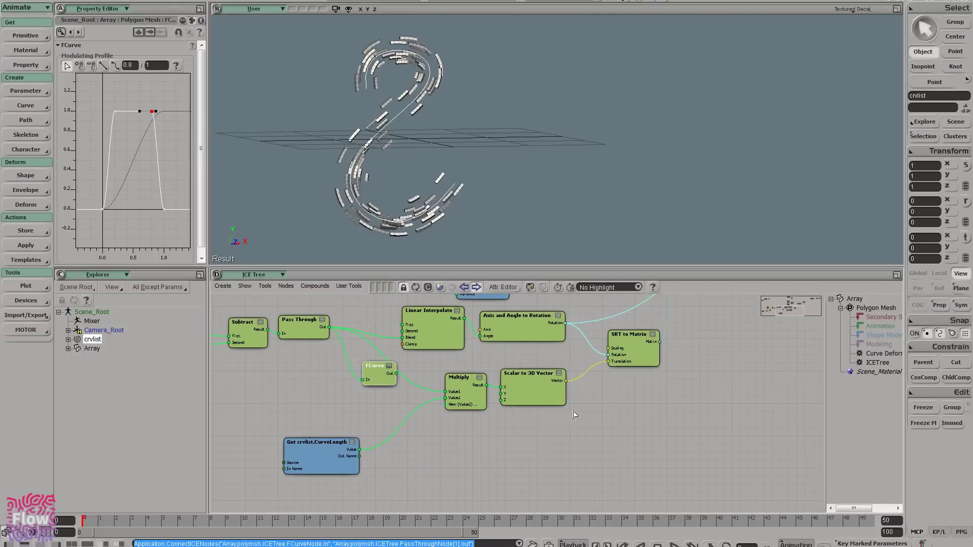
key("Tab")
type("li")
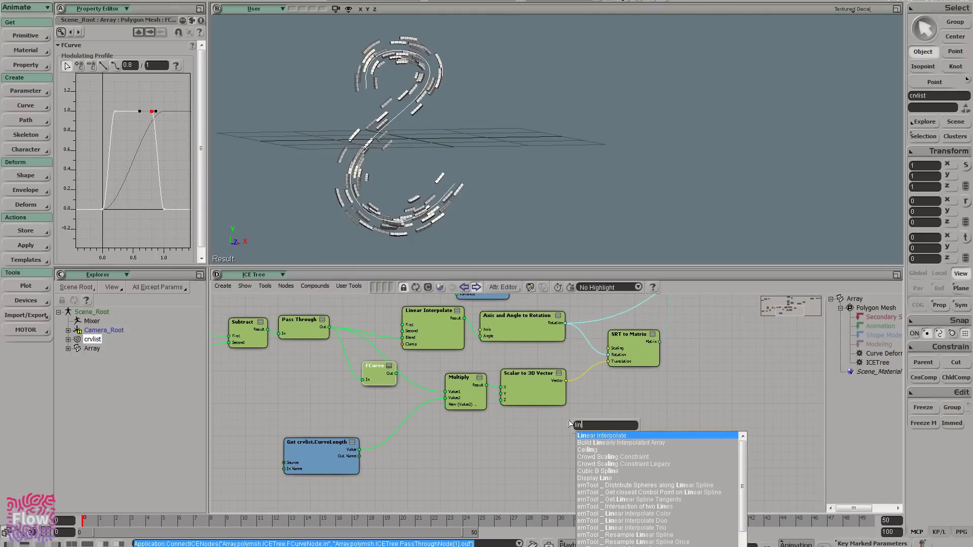
key("Return")
left_click_drag(604, 431, 531, 460)
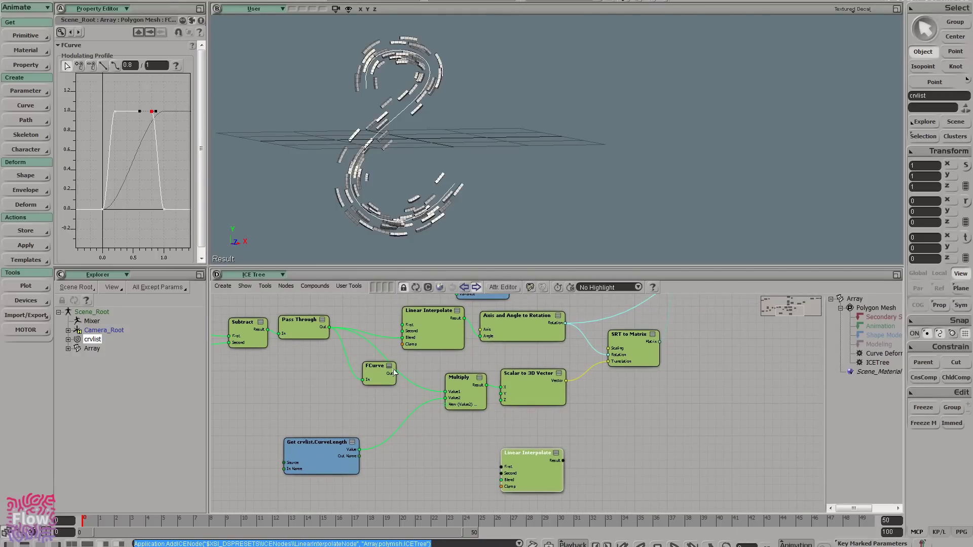
- Connect the FCurve output to the new Linear Interpolate's Blend, and its Result to the lower SRT to Matrix's Scaling
left_click_drag(397, 375, 501, 480)
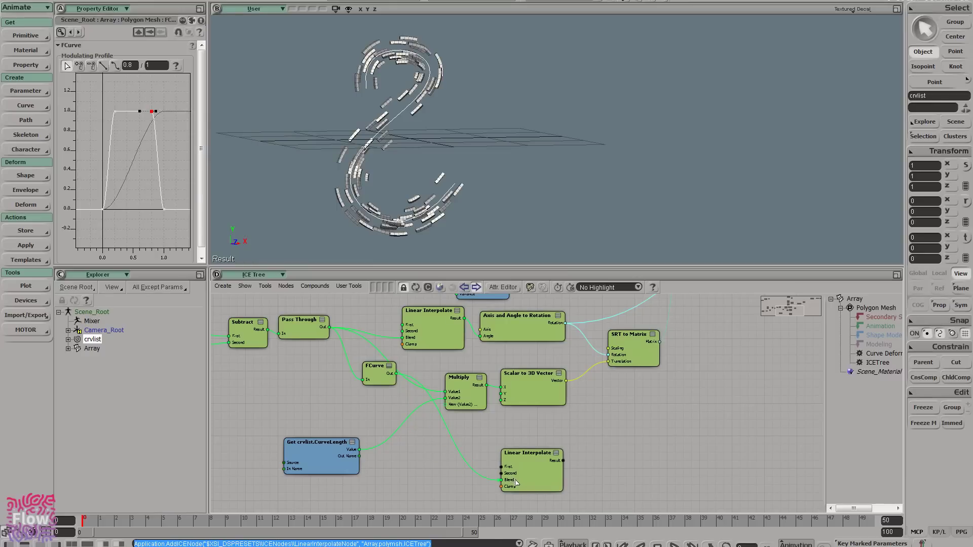
left_click_drag(628, 425, 614, 432)
left_click_drag(549, 468, 597, 356)
- Set the Second vector of the scaling Linear Interpolate node to 1 in X, Y and Z
double_click(505, 476)
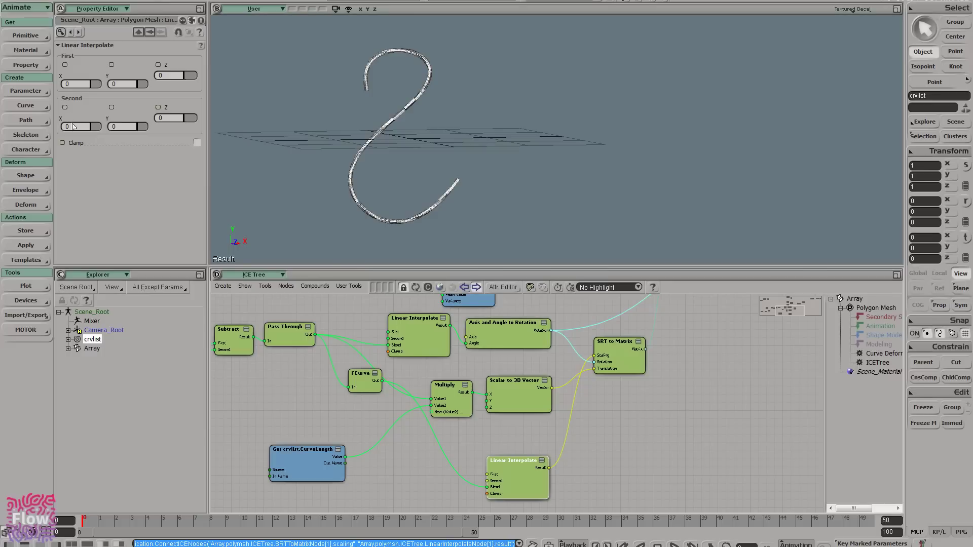
left_click(73, 127)
left_click(115, 132)
type("1")
left_click(167, 122)
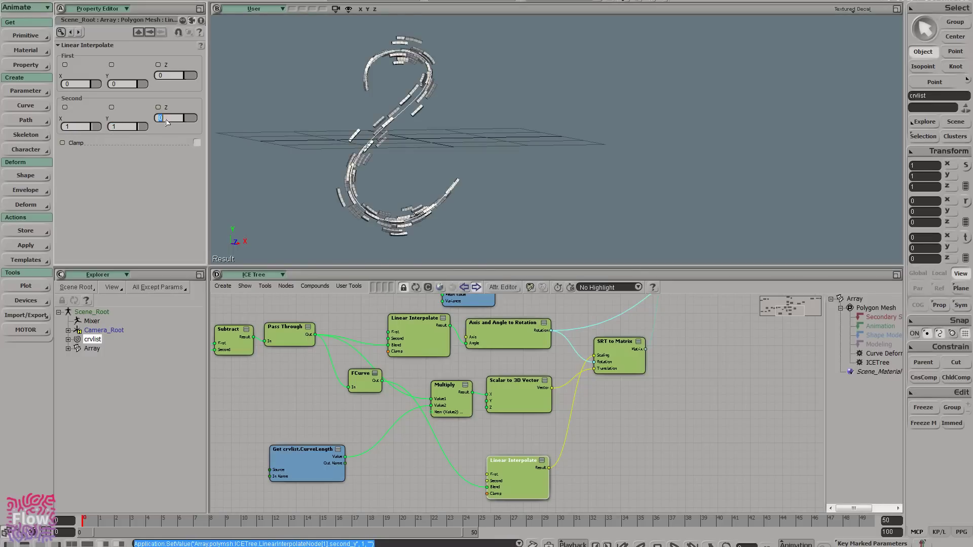
key("Return")
key("s")
right_click_drag(431, 111, 425, 105)
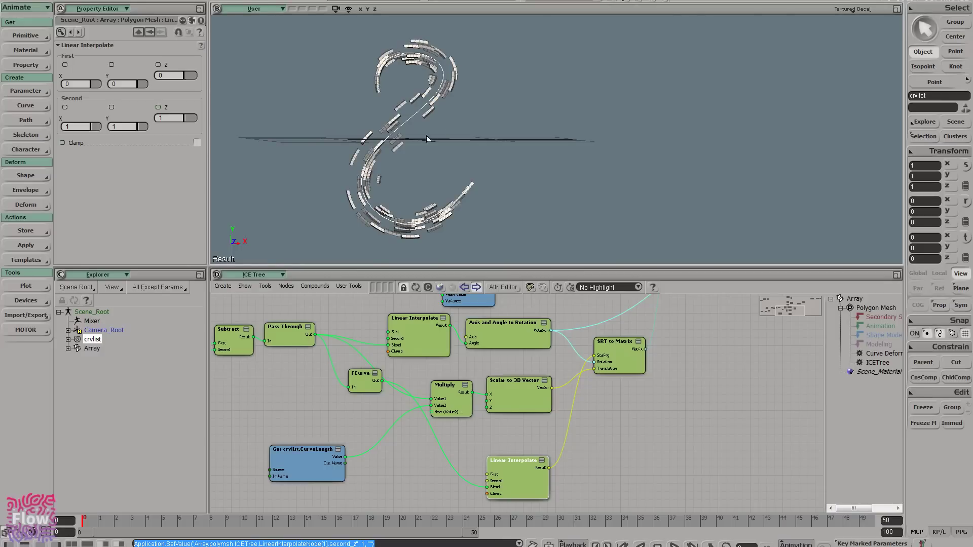
right_click_drag(439, 216, 502, 208)
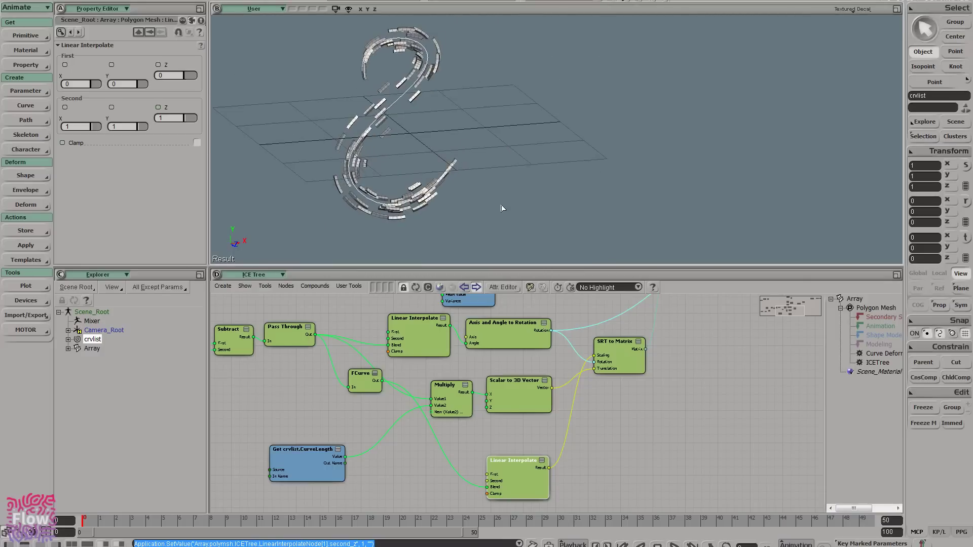
- Connect the scaling Linear Interpolate's Result to the Scaling input of the upper SRT to Matrix node
middle_click_drag(501, 208, 472, 185)
left_click_drag(471, 184, 679, 158)
middle_click_drag(680, 157, 576, 179)
left_click_drag(791, 135, 579, 136)
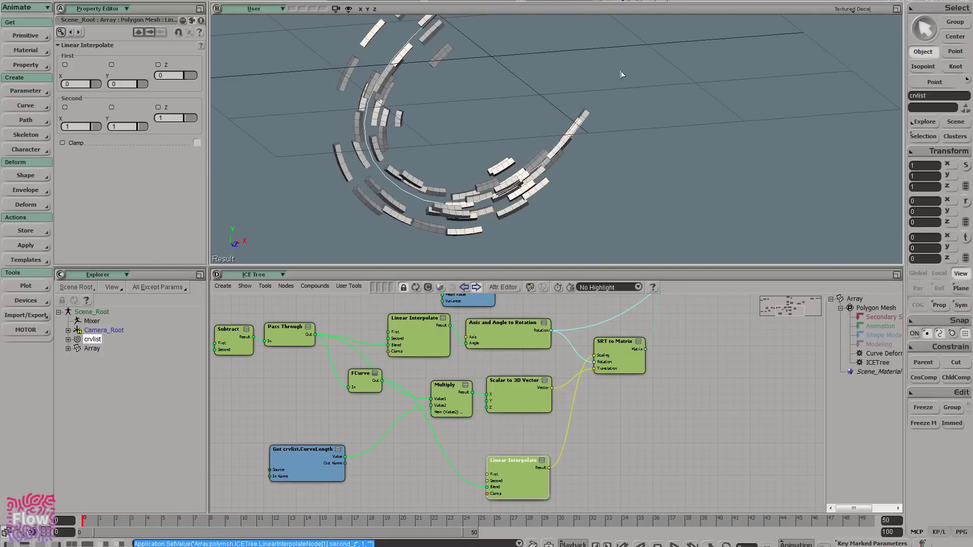
right_click_drag(564, 141, 522, 148)
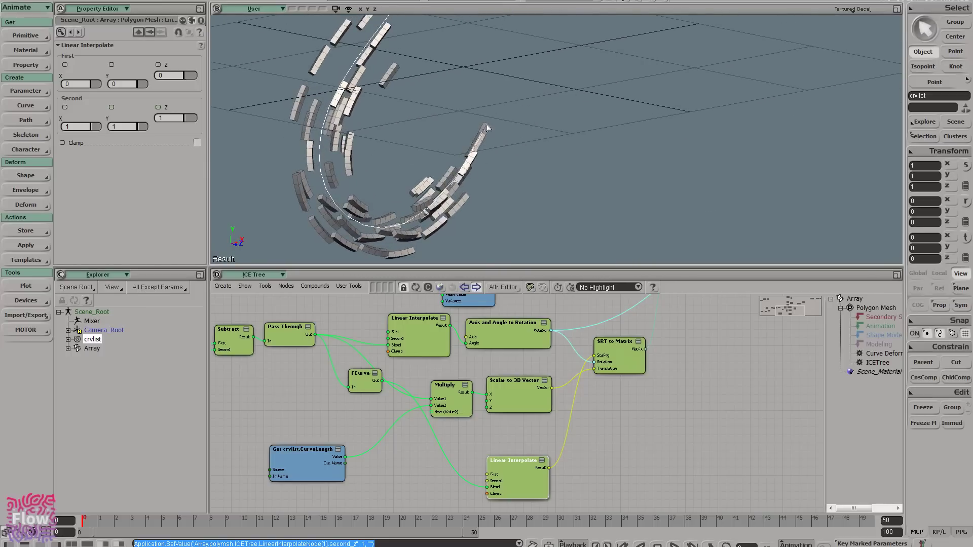
scroll(643, 372, "down", 3)
left_click_drag(684, 334, 654, 355)
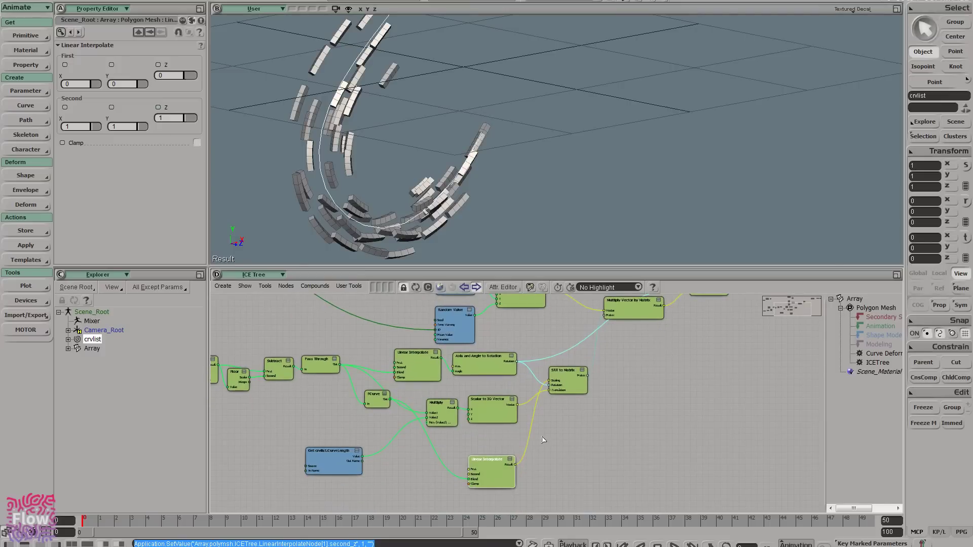
left_click_drag(515, 464, 711, 344)
left_click_drag(698, 315, 698, 323)
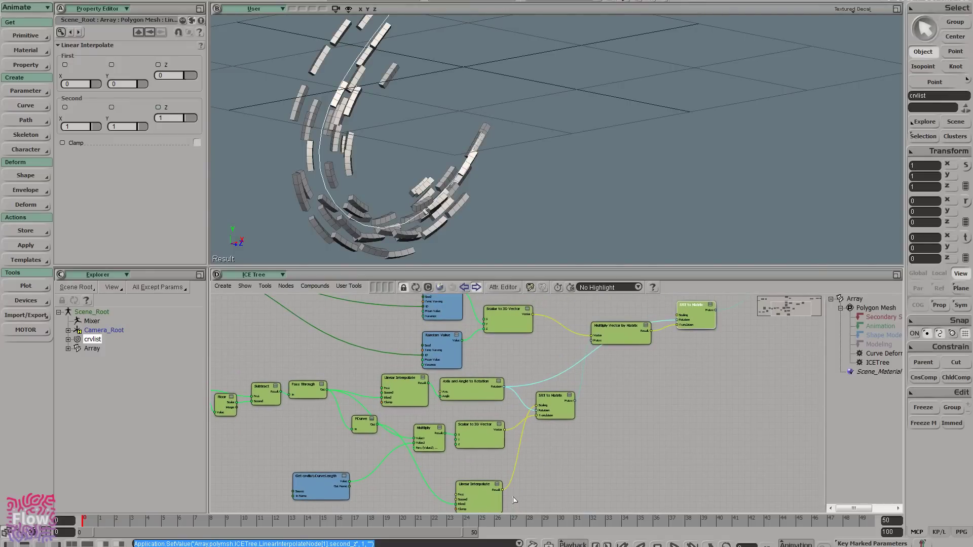
left_click_drag(506, 492, 678, 315)
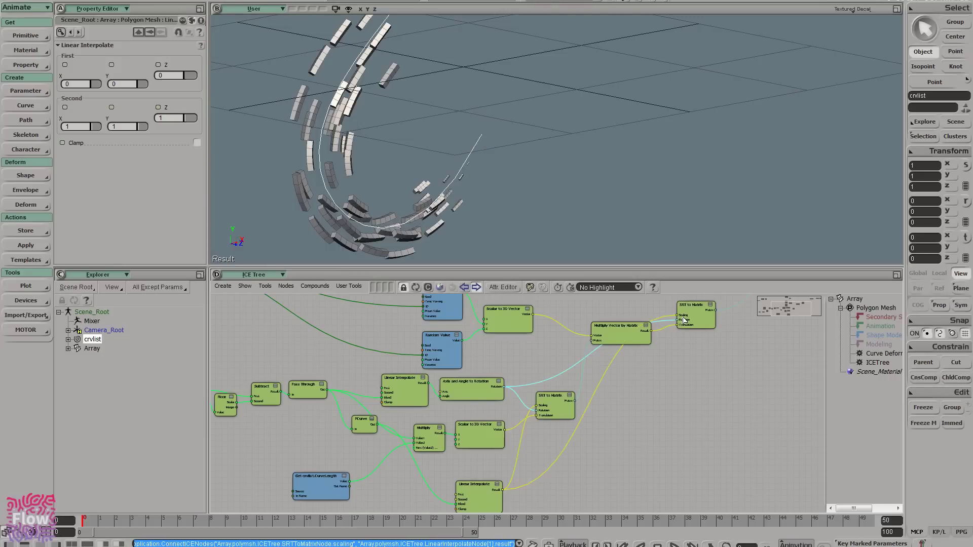
- Examine how the blocks scale toward both ends of the curve in the 3D view
right_click_drag(406, 215, 439, 209)
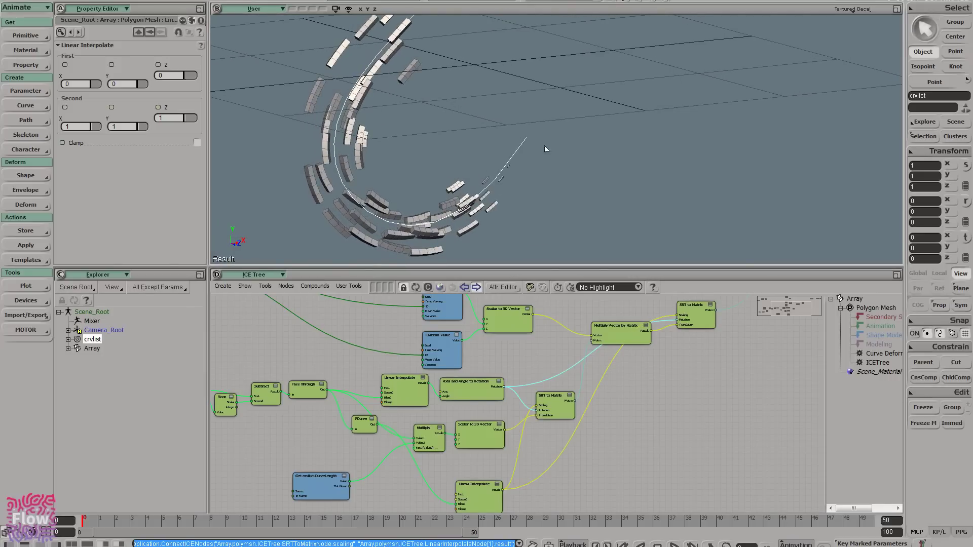
right_click_drag(544, 149, 513, 186)
scroll(585, 175, "down", 5)
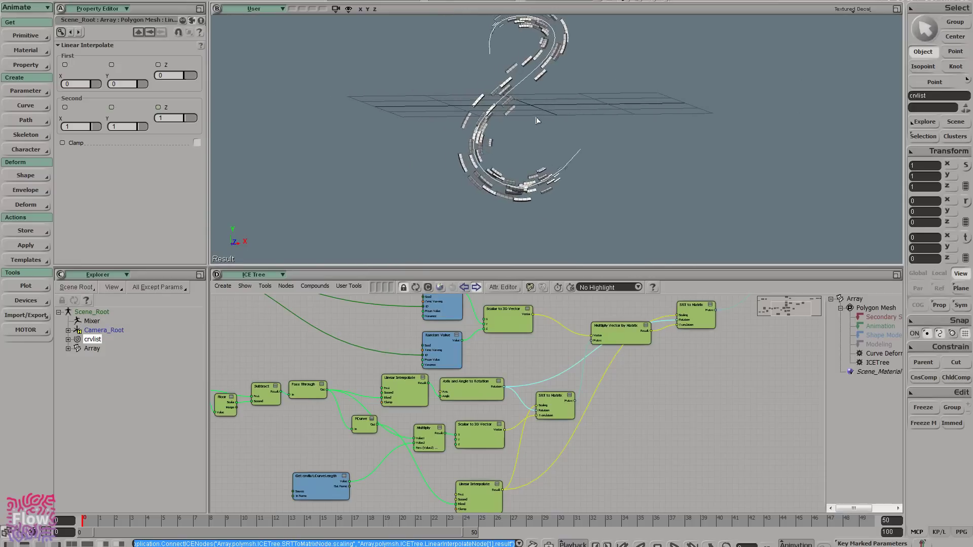
right_click_drag(539, 119, 415, 154)
left_click_drag(407, 142, 428, 155)
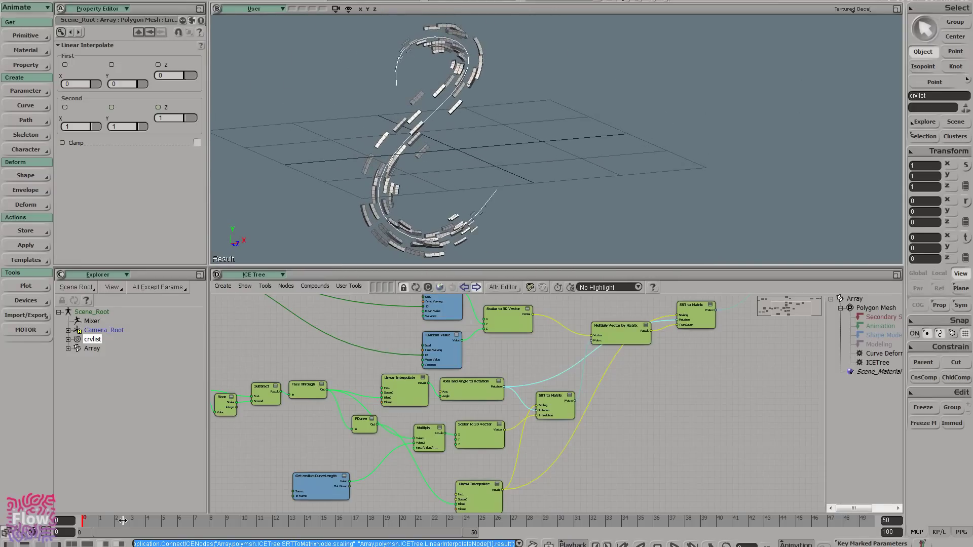
- Scrub the timeline and orbit the viewport to examine how the pieces travel along the curve
left_click_drag(91, 518, 294, 444)
left_click_drag(392, 446, 970, 413)
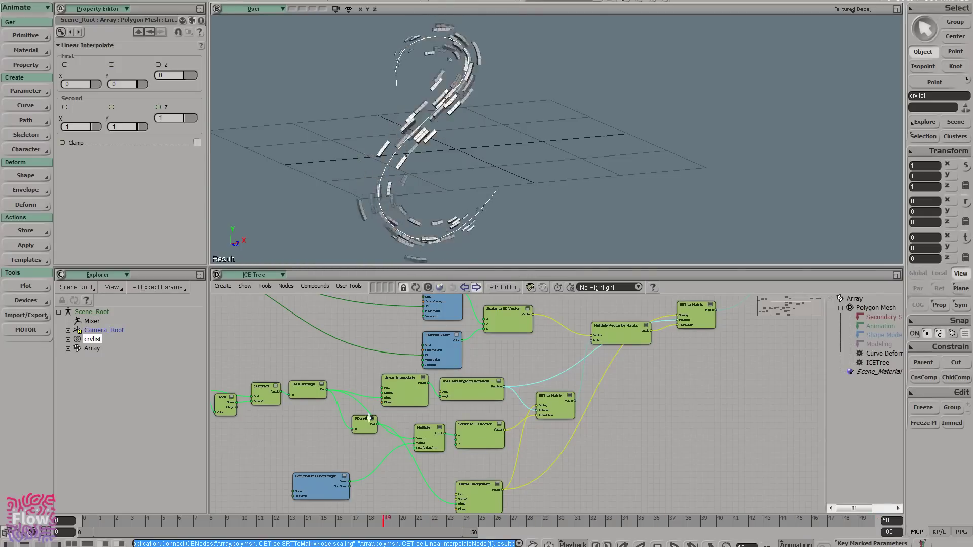
left_click_drag(370, 418, 4, 400)
right_click_drag(424, 228, 378, 222)
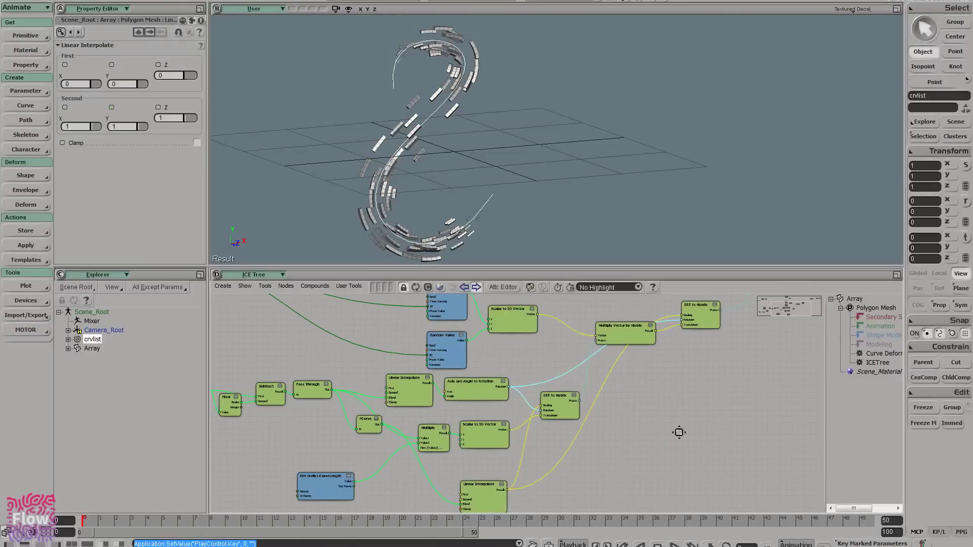
- Move the Get Point Position, 3D Vector to Scalar and Round nodes closer to the Random Value node feeding Add
middle_click_drag(680, 433, 831, 432)
middle_click_drag(342, 339, 643, 511)
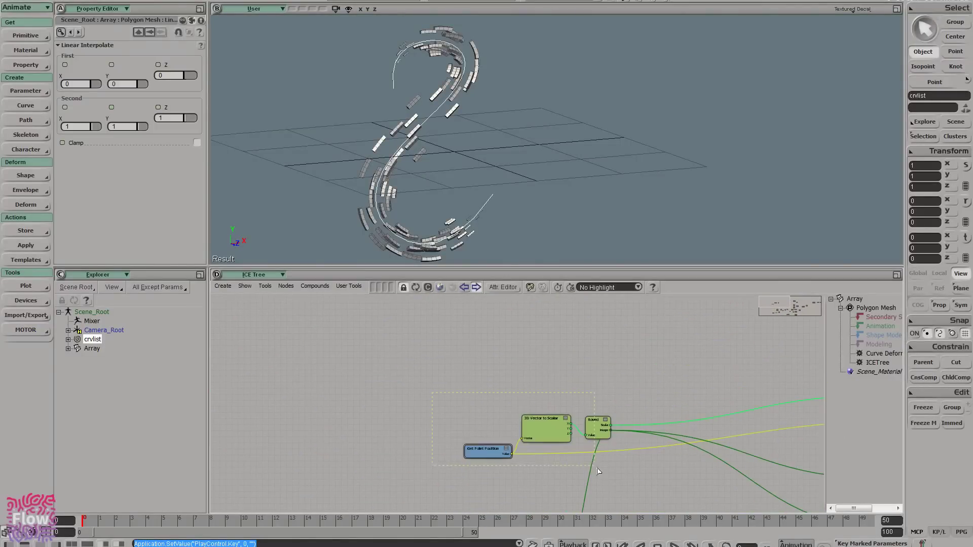
left_click_drag(597, 469, 598, 470)
left_click_drag(598, 429, 435, 480)
middle_click_drag(435, 481, 386, 346)
middle_click_drag(535, 445, 536, 402)
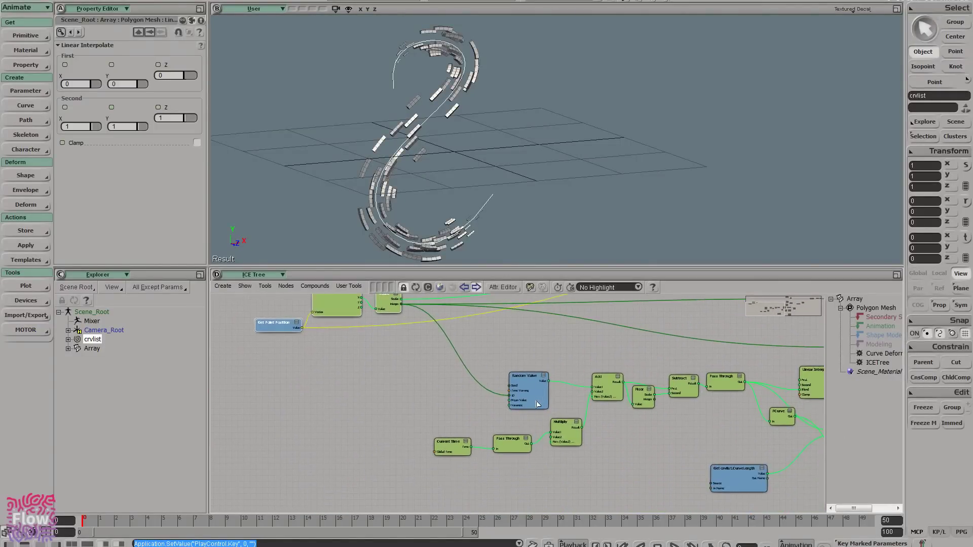
- Duplicate the Random Value node that feeds Add and connect Round's Integer output to the copy's ID input
scroll(538, 404, "up", 3)
middle_click_drag(546, 351, 559, 390)
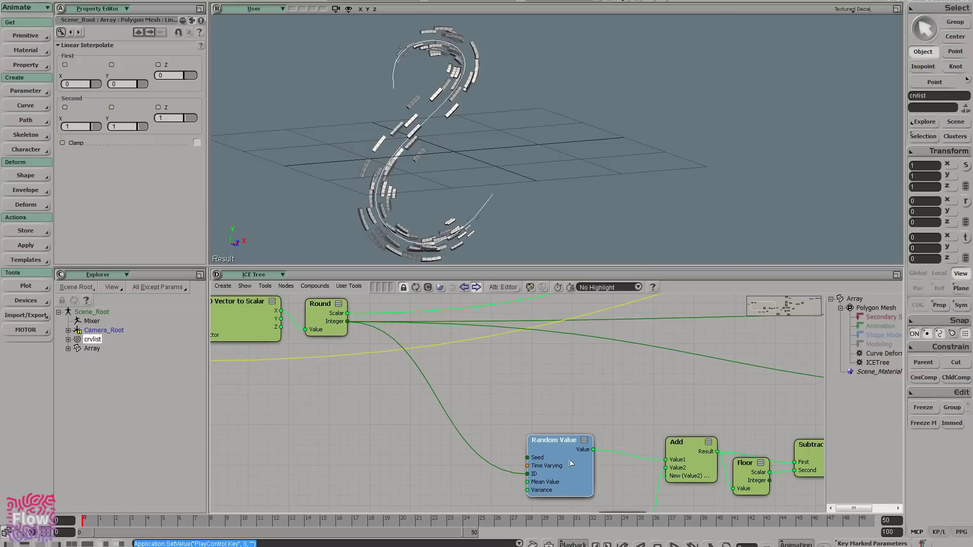
key("ctrl+d")
left_click_drag(571, 463, 552, 377)
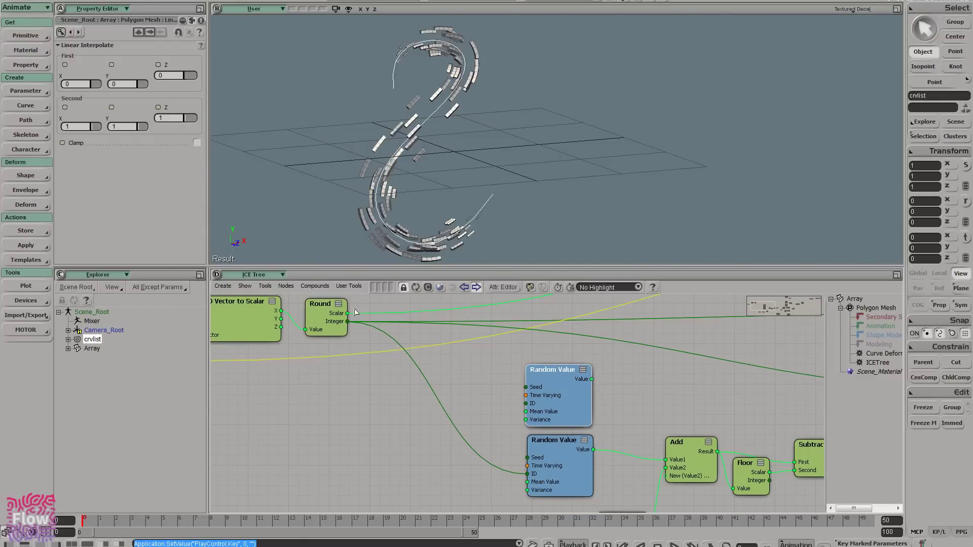
middle_click_drag(634, 453, 578, 446)
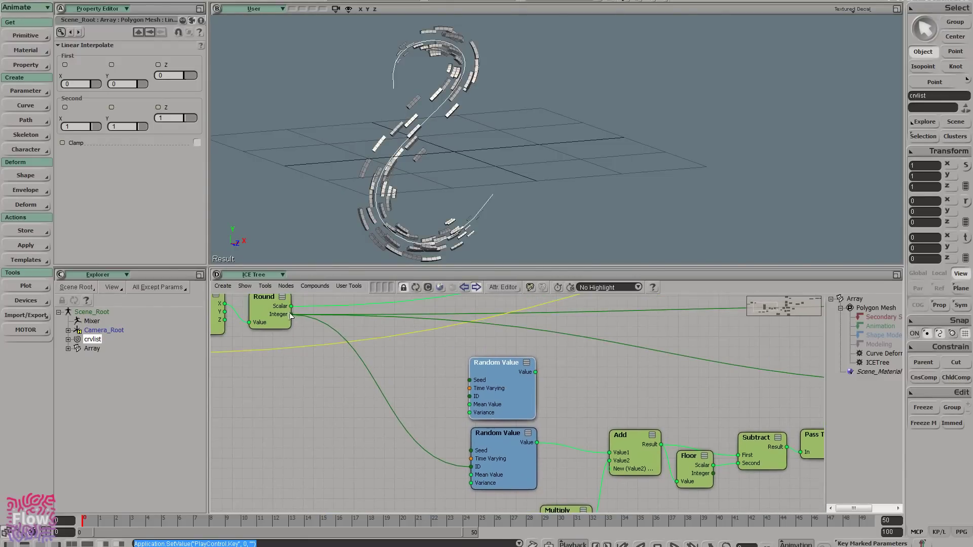
left_click_drag(291, 314, 469, 397)
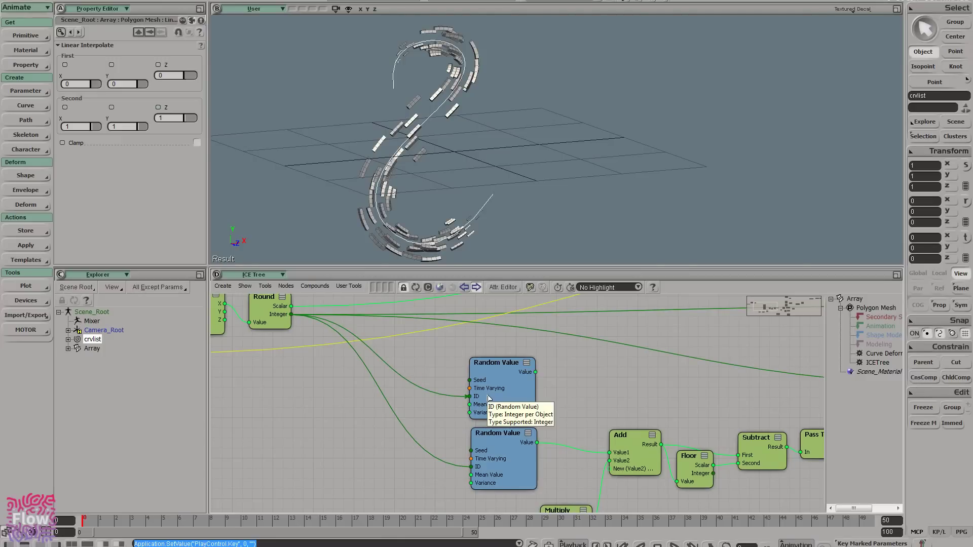
left_click(496, 397)
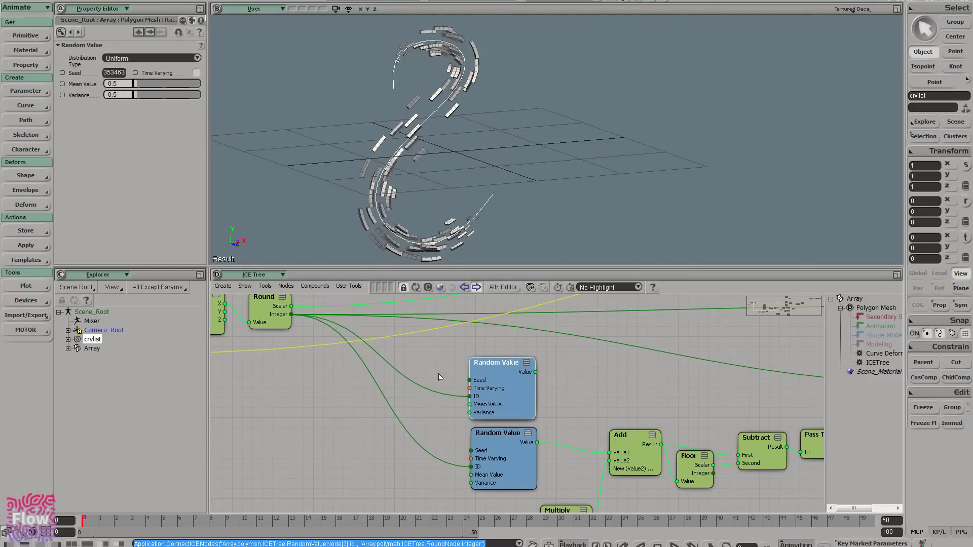
- Add a Rescale node and place it beside the duplicated Random Value node
middle_click_drag(440, 378, 389, 371)
key("Tab")
type("r")
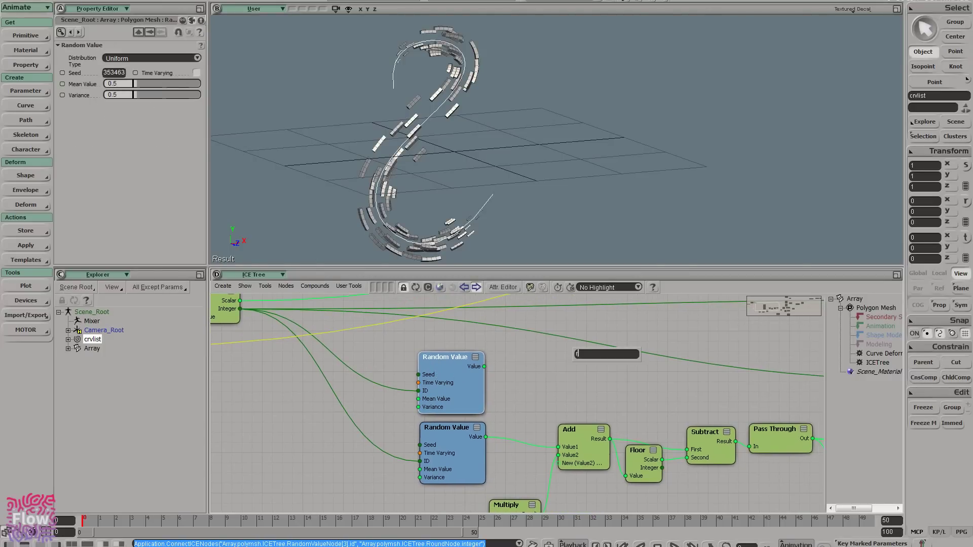
type("esc")
left_click(598, 367)
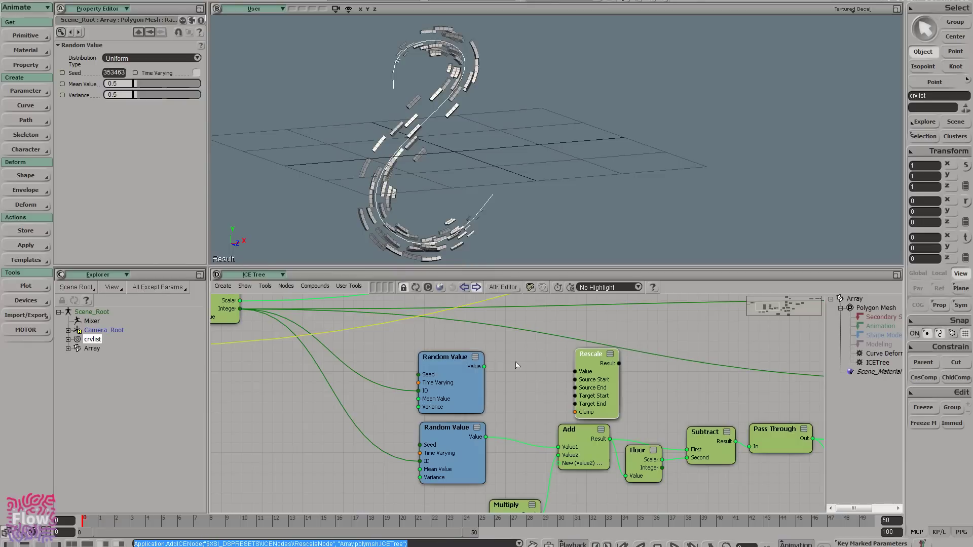
left_click_drag(607, 382, 534, 373)
- Set the duplicated Random Value node's seed to 12323
left_click(448, 383)
left_click(122, 76)
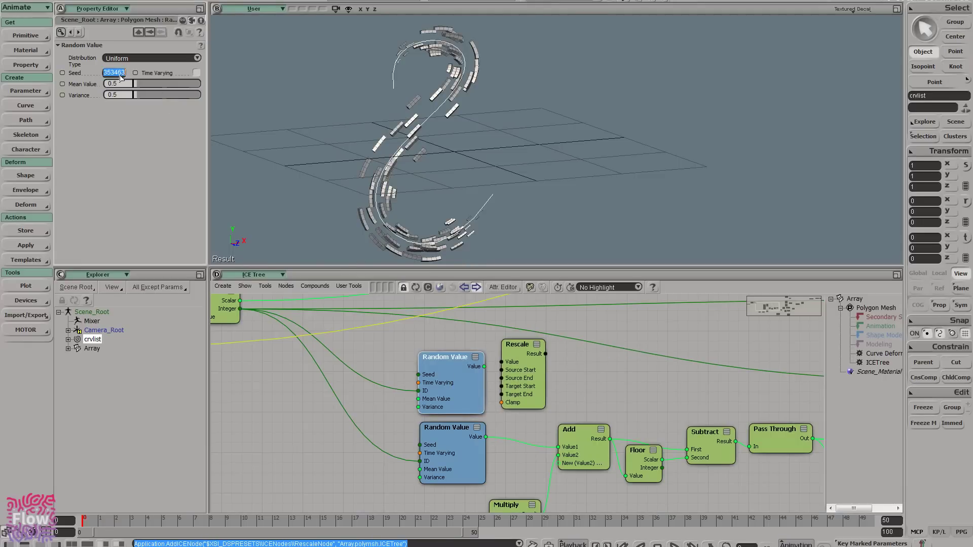
type("123455234512146")
key("Return")
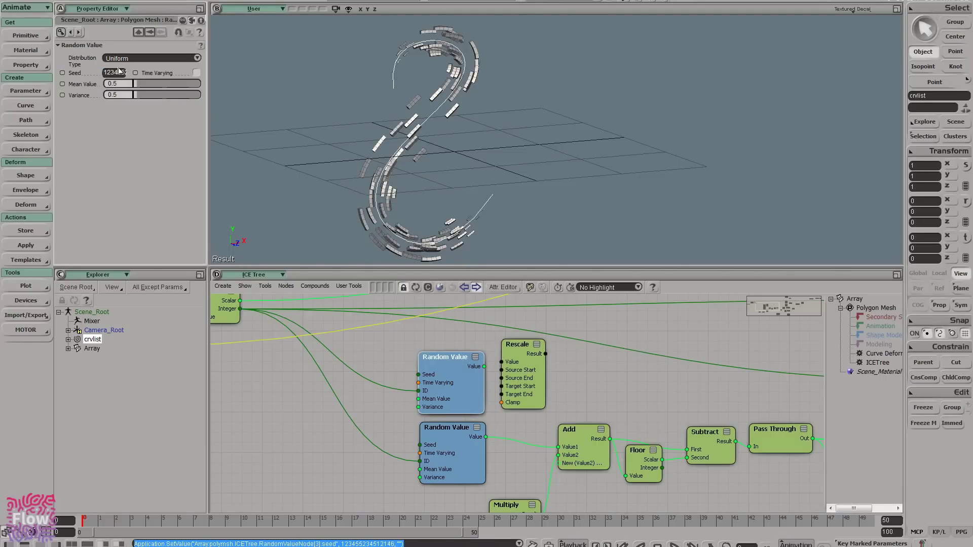
left_click(118, 74)
type("12323")
key("Return")
- Feed the duplicated Random Value into Rescale's Value input and set Target Start to 0.5 and Target End to 2
left_click_drag(485, 367, 502, 362)
double_click(520, 348)
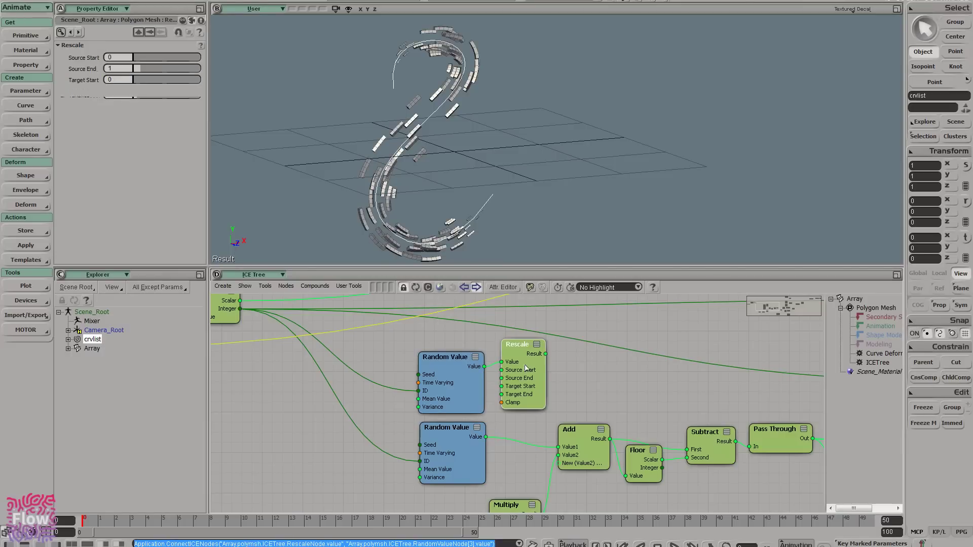
left_click(124, 81)
key("Return")
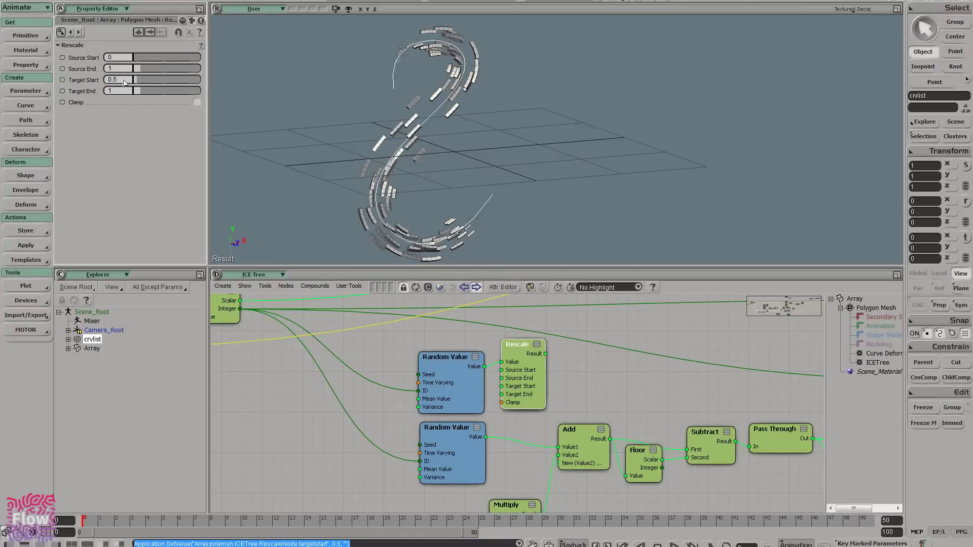
type("2")
key("Return")
- Spread out the Current Time, Pass Through and Multiply nodes to make room before the Multiply node
middle_click_drag(588, 427, 615, 328)
left_click_drag(551, 420, 553, 434)
middle_click_drag(533, 385, 533, 400)
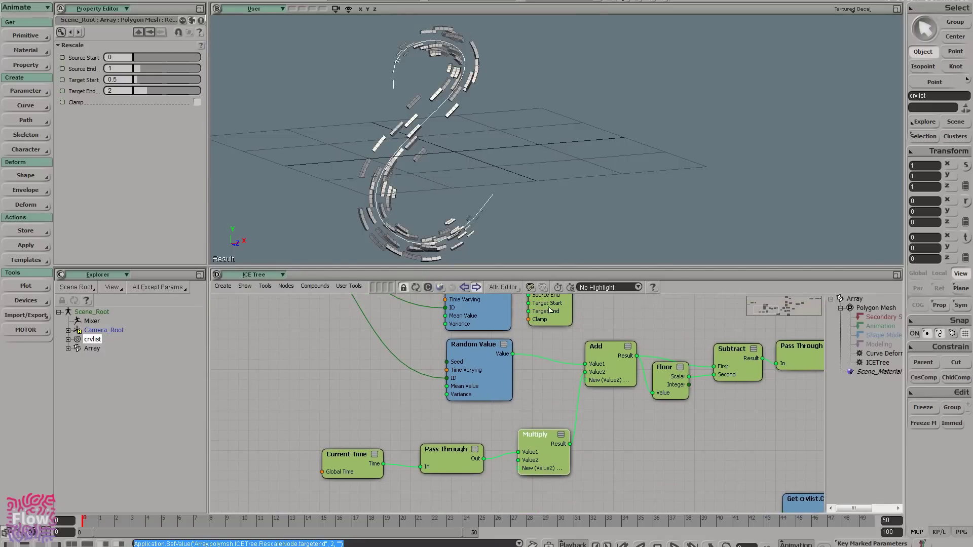
mouse_move(550, 318)
left_mouse_down()
mouse_move(551, 328)
mouse_move(543, 312)
left_mouse_up()
middle_click_drag(538, 380, 562, 355)
left_click_drag(566, 397, 334, 460)
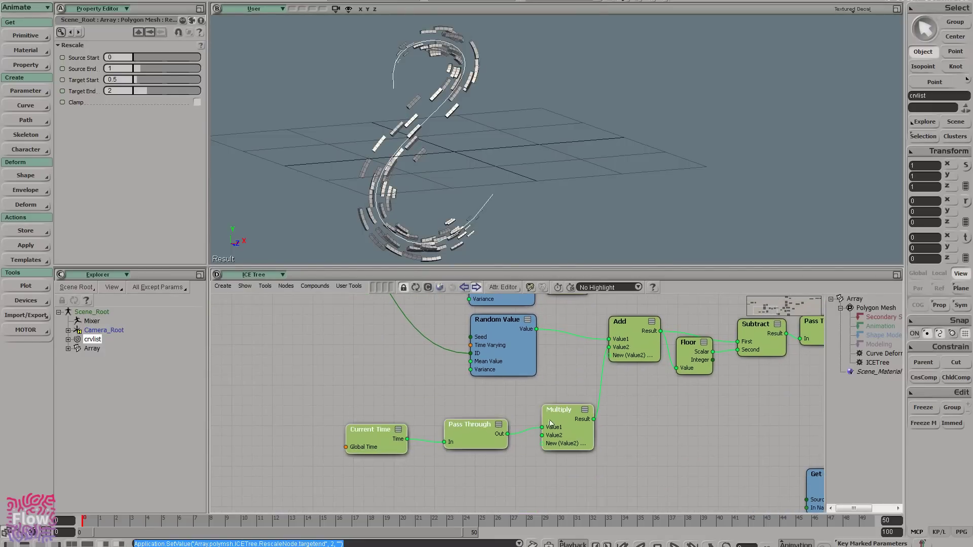
left_click_drag(471, 439, 322, 450)
left_click(376, 466)
left_click_drag(433, 449, 537, 451)
middle_click_drag(545, 415, 551, 441)
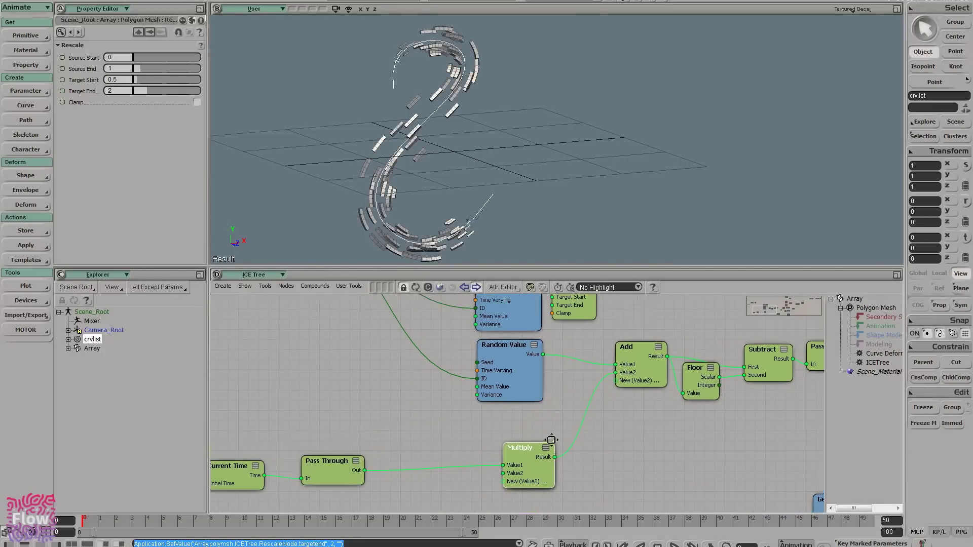
- Move the Rescale node next to Multiply and connect its Result to Multiply's new Value3 input
left_click_drag(575, 308, 470, 487)
middle_click_drag(496, 450, 493, 361)
left_click_drag(476, 377, 505, 394)
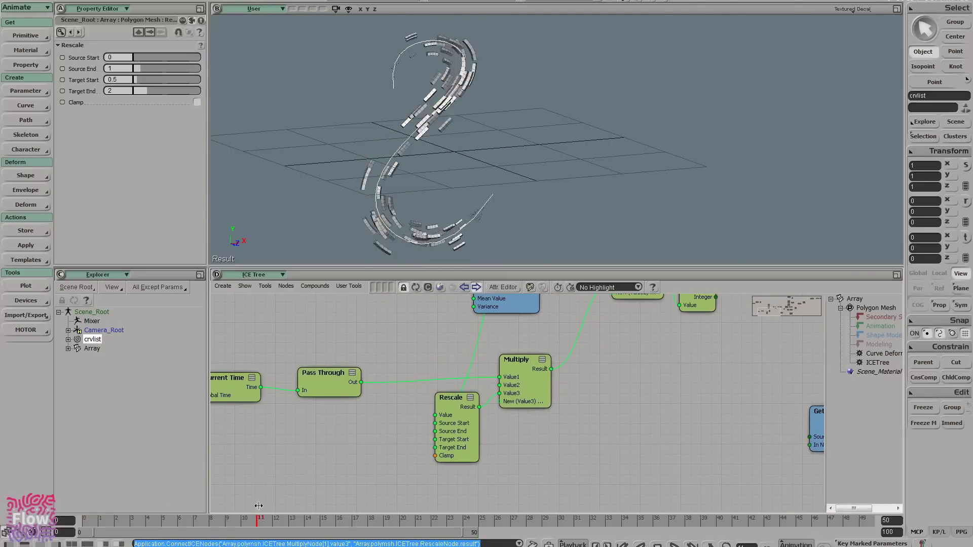
- Scrub to frame 22 and try the Rescale node's Target End at 3, then at 4
left_click_drag(336, 502, 432, 501)
left_click(475, 433)
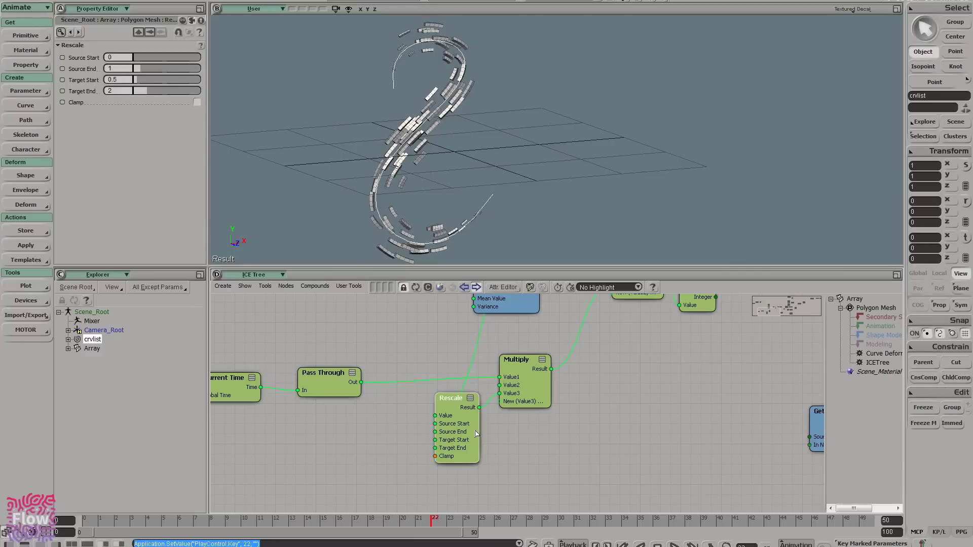
left_click(122, 94)
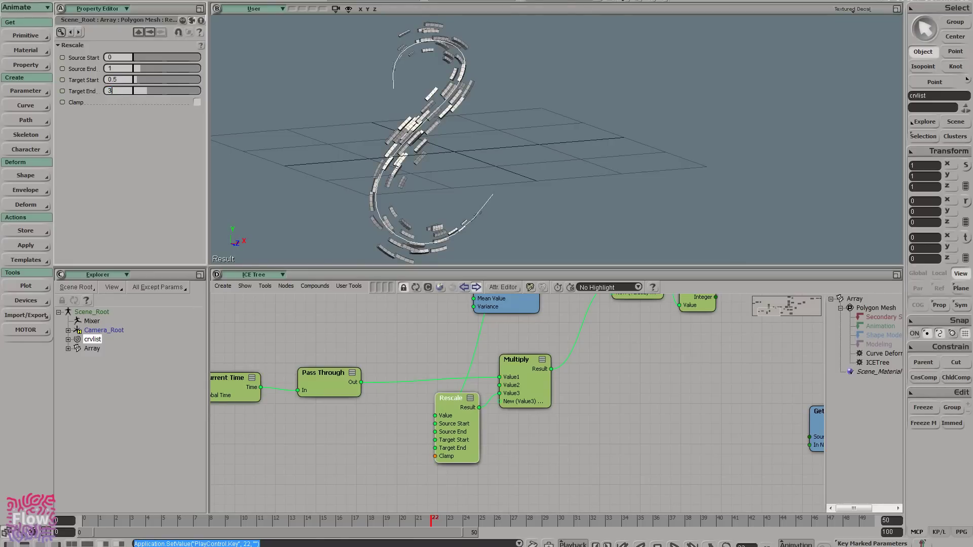
key("Return")
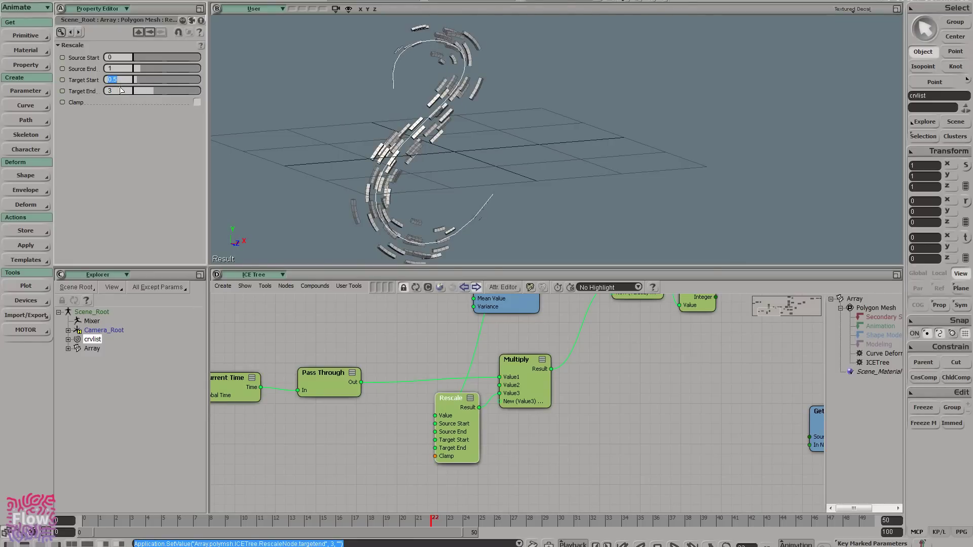
key("Return")
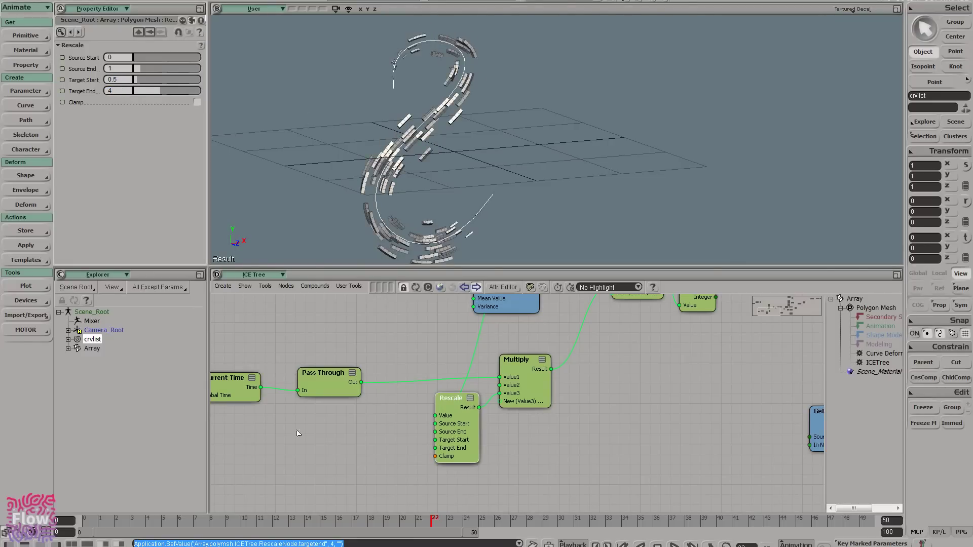
- Play the animation from frame 0 and inspect the pieces' varied speeds in an enlarged viewport
left_click(92, 520)
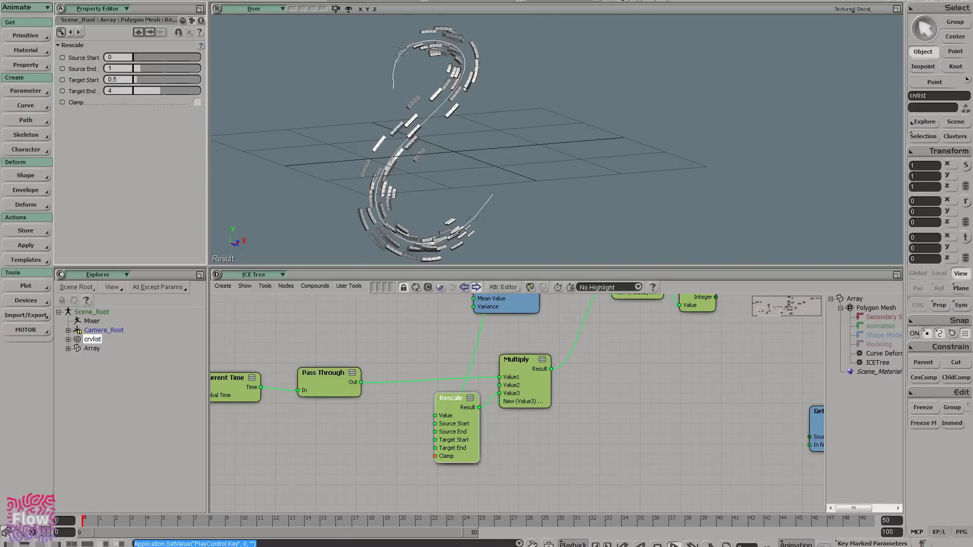
left_click(675, 545)
right_click_drag(481, 222, 540, 220)
scroll(438, 215, "up", 2)
left_click_drag(539, 220, 458, 175)
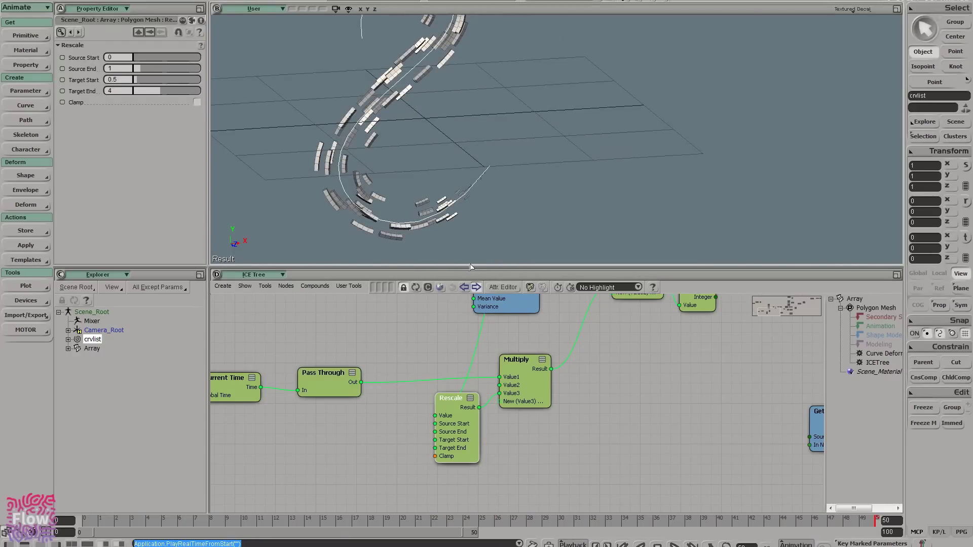
left_click_drag(469, 266, 472, 368)
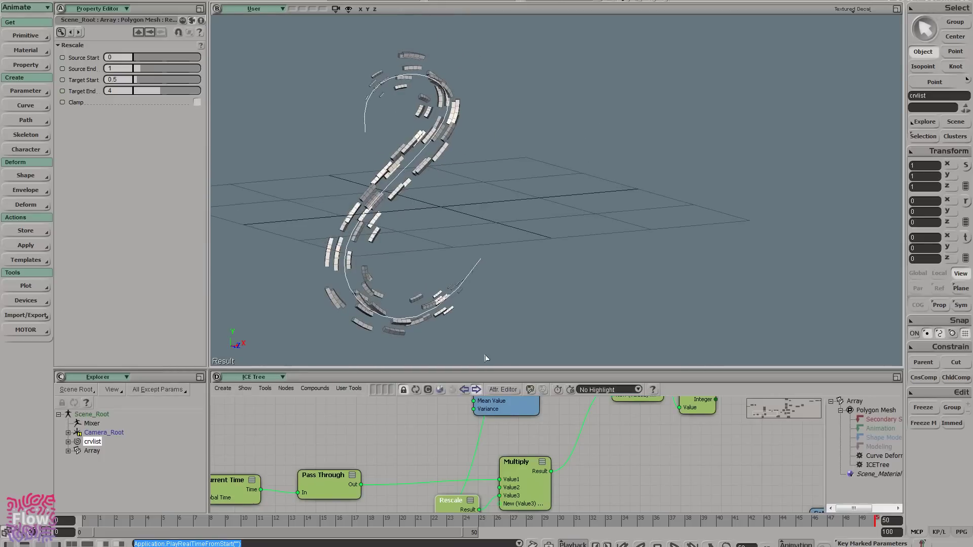
left_click_drag(255, 525, 227, 498)
- Set the Multiply node's Value2 to 1
double_click(535, 488)
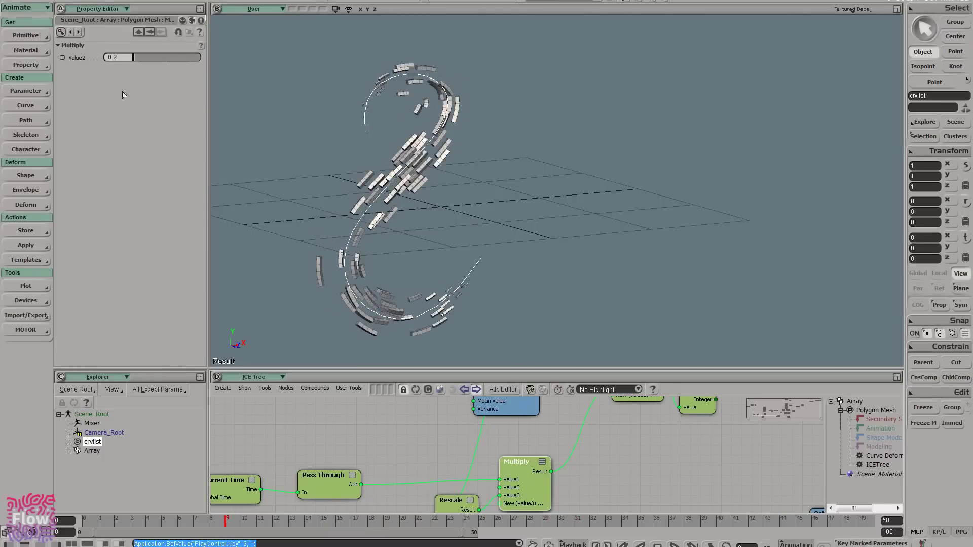
left_click(125, 59)
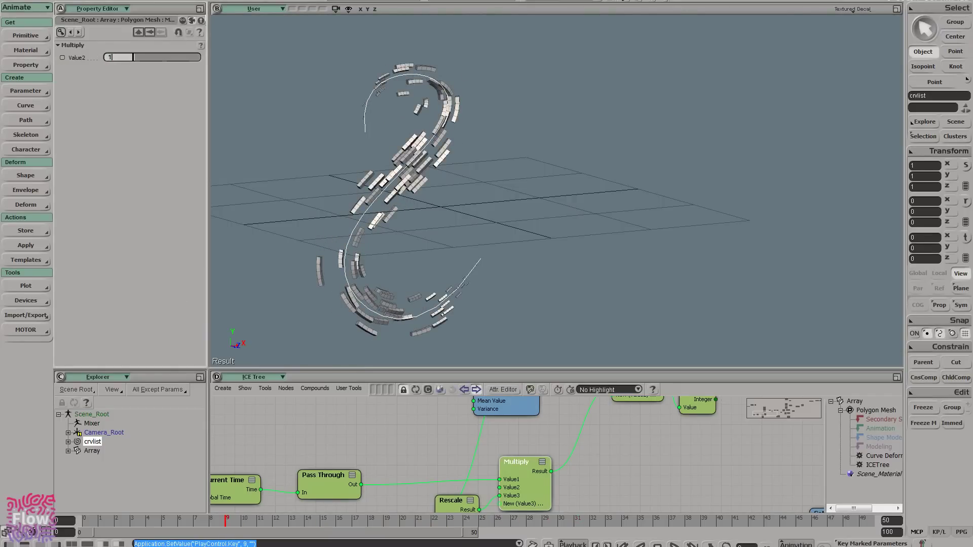
key("Return")
- Set the Rescale node's Target Start to 0.5 and Target End to 2
middle_click_drag(441, 446, 419, 477)
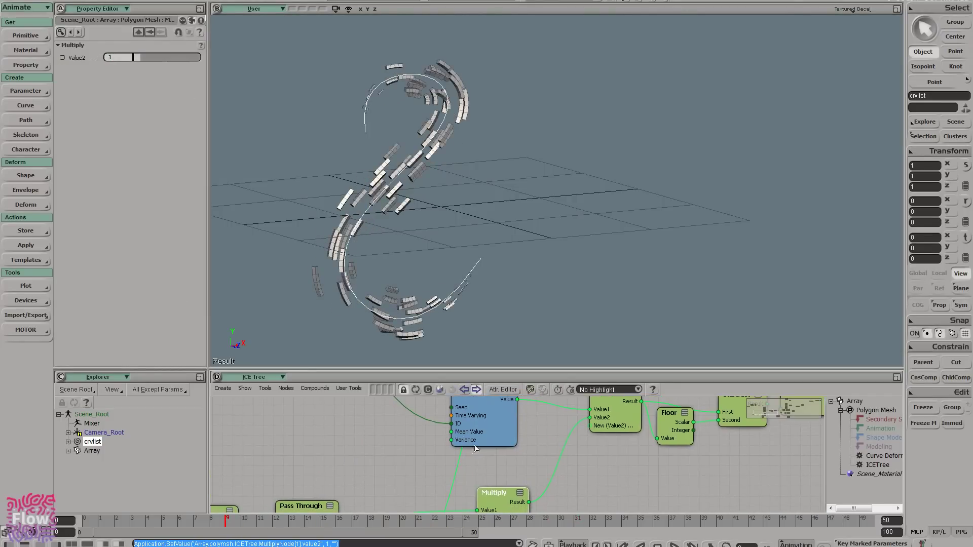
middle_click_drag(475, 449, 496, 375)
double_click(451, 460)
double_click(117, 82)
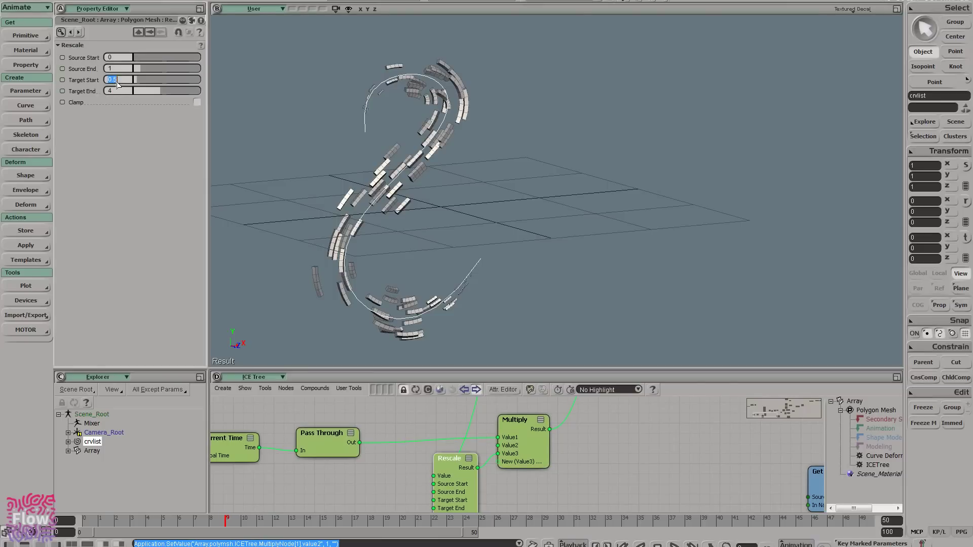
type("2")
key("Return")
type("0.5")
key("Return")
type("2")
key("Return")
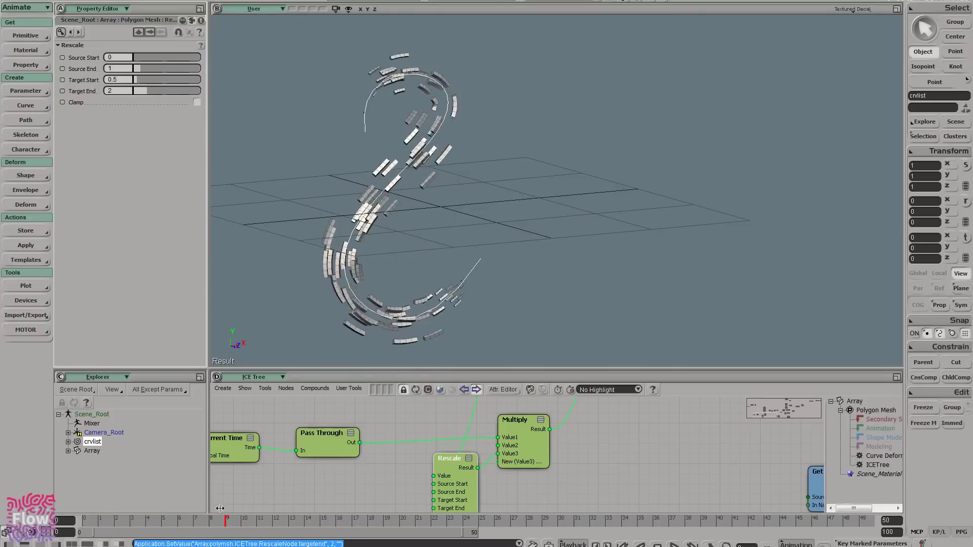
- Scrub the timeline and adjust the viewpoint to check the flow along the curve, stopping at frame 12
left_click_drag(220, 508, 303, 500)
right_click_drag(474, 222, 481, 217)
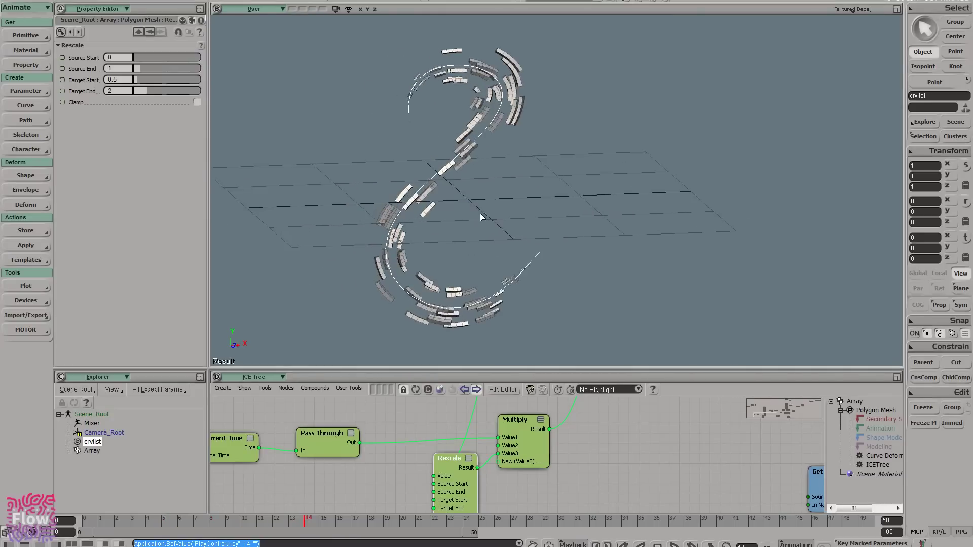
left_click_drag(481, 217, 465, 186)
left_click_drag(261, 519, 271, 519)
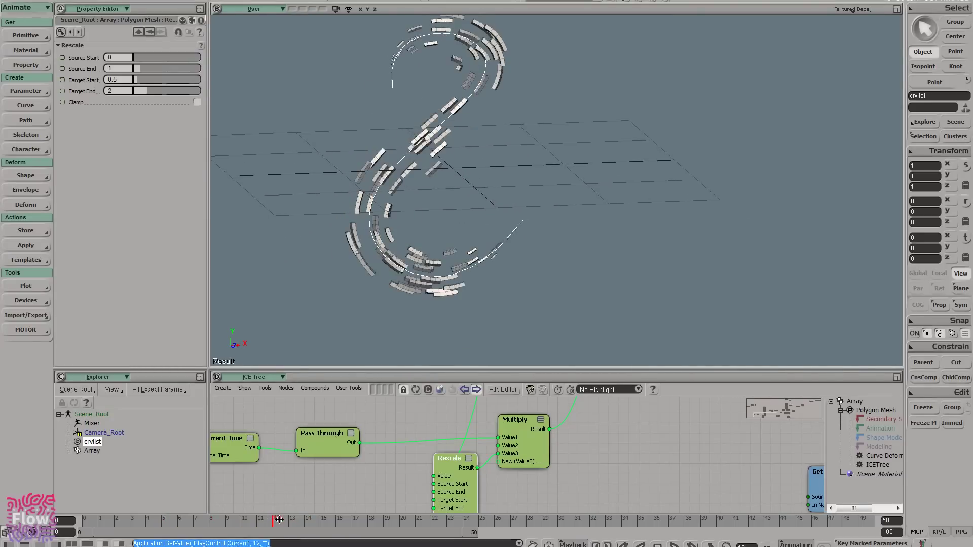
- Set the Multiply node's Value2 to 0.5 and scrub the timeline to check the flow speed
double_click(536, 442)
left_click(115, 59)
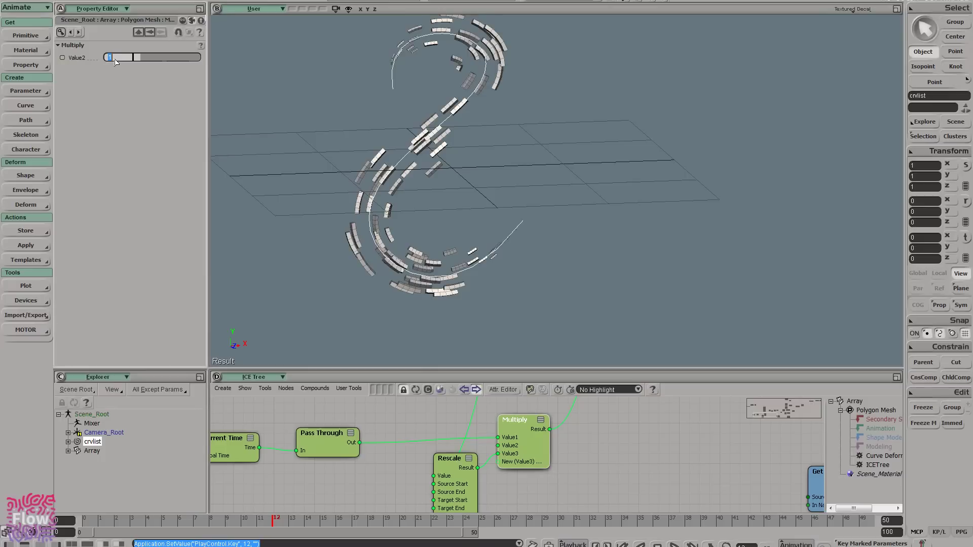
key("Return")
left_click_drag(93, 521, 161, 523)
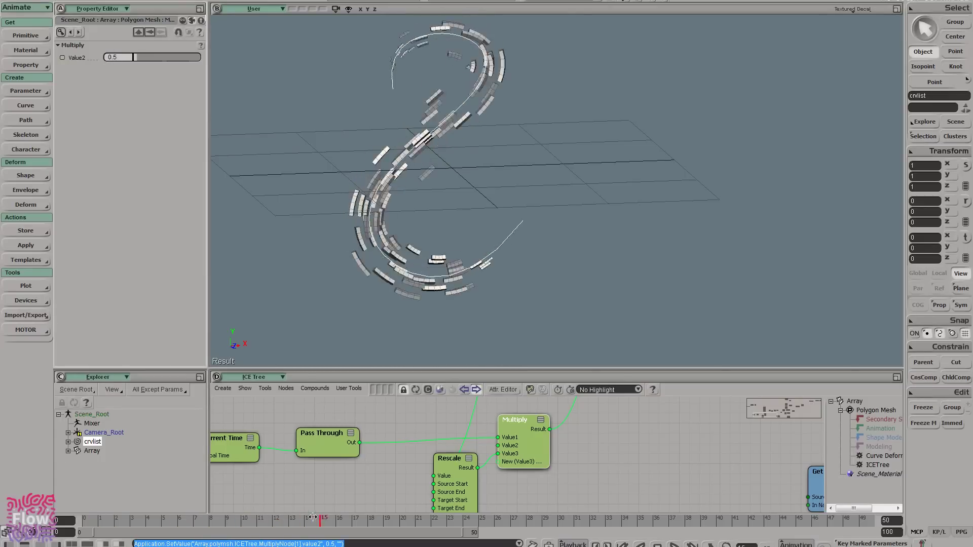
- Set the Multiply node's Value2 to 0.1, playing the flow from the first frame before and after the change
left_click_drag(369, 515, 84, 518)
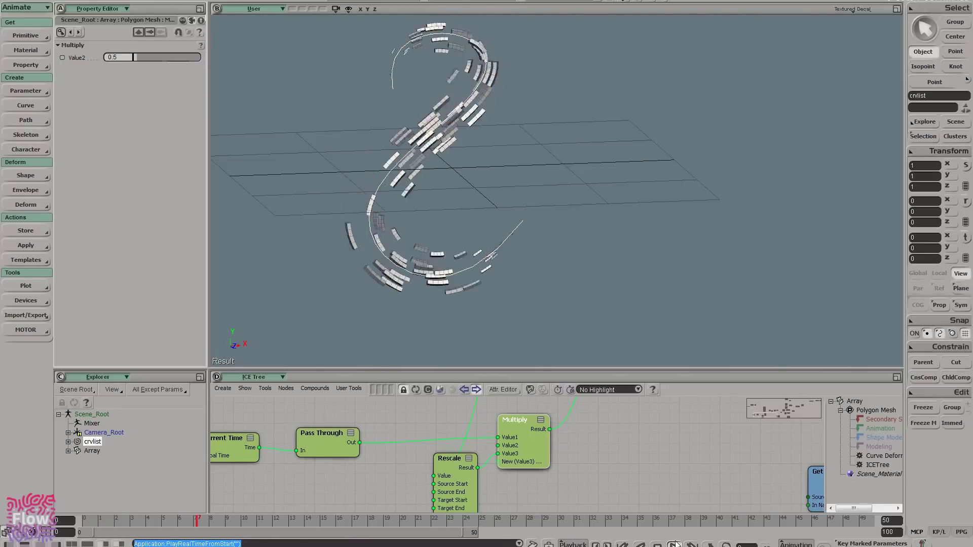
middle_click_drag(489, 344, 523, 344)
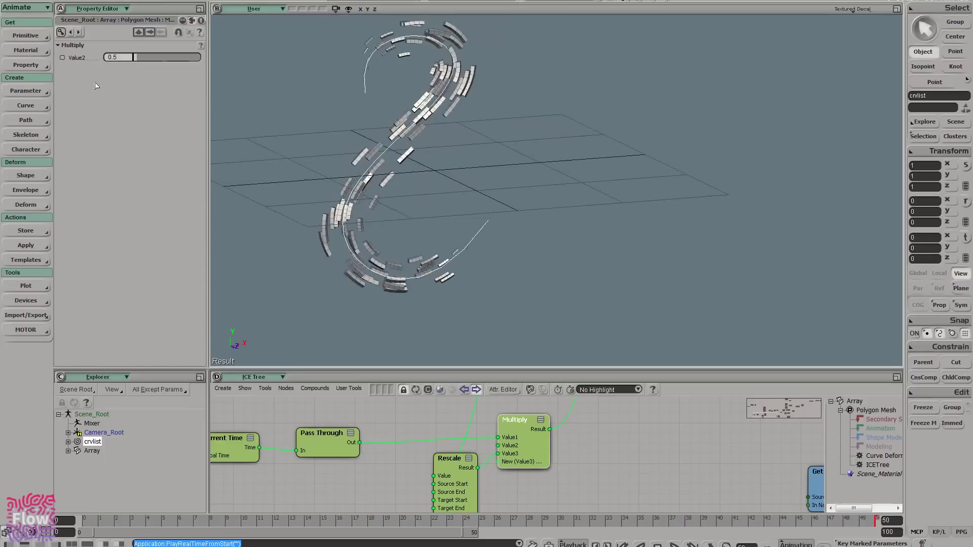
left_click(115, 59)
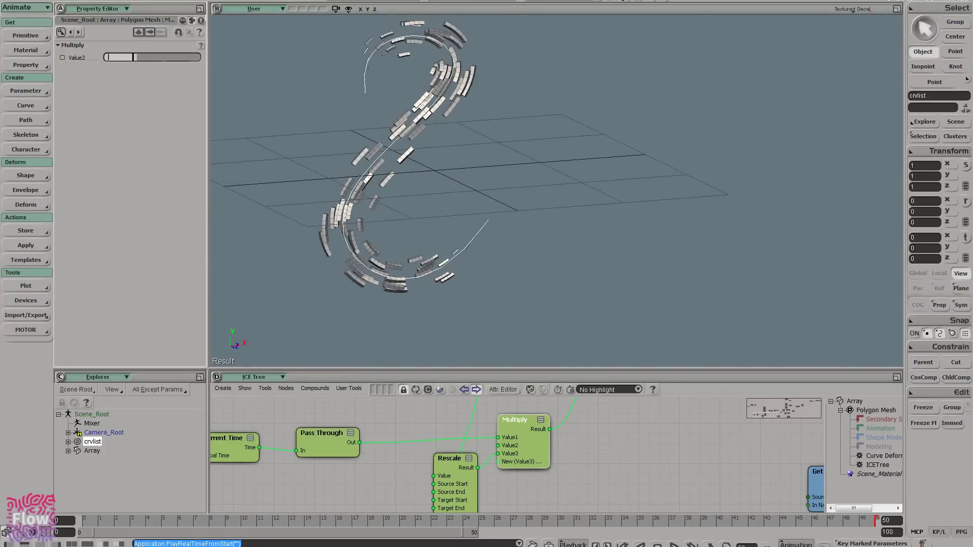
type("0.1")
key("Return")
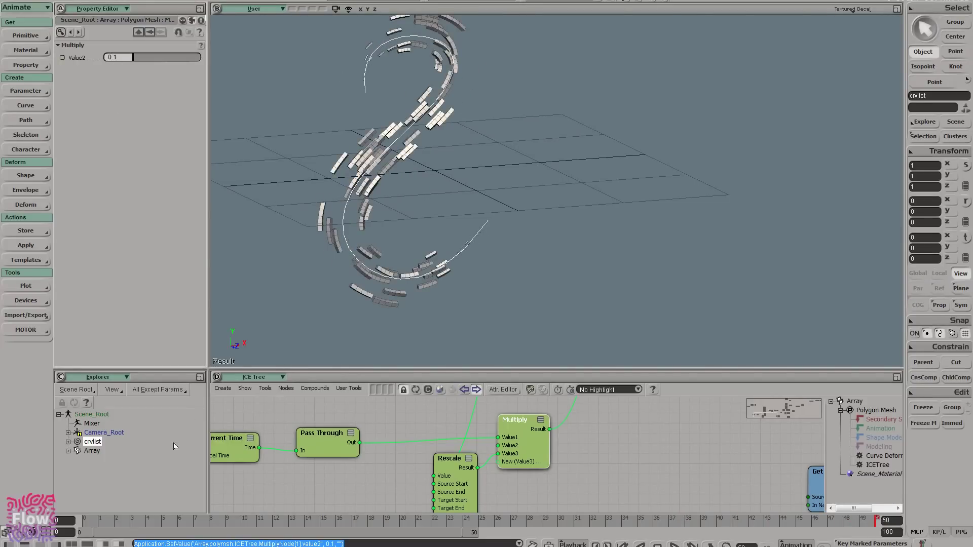
left_click(84, 520)
key("Up")
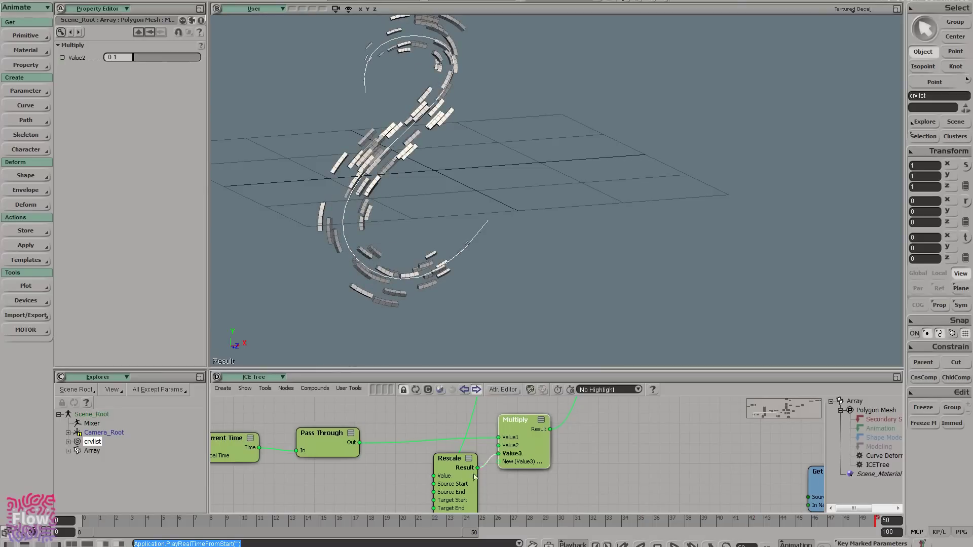
- Set the Rescale node's Target Start to 0.1 and Target End to 10
left_click(465, 488)
left_click(124, 91)
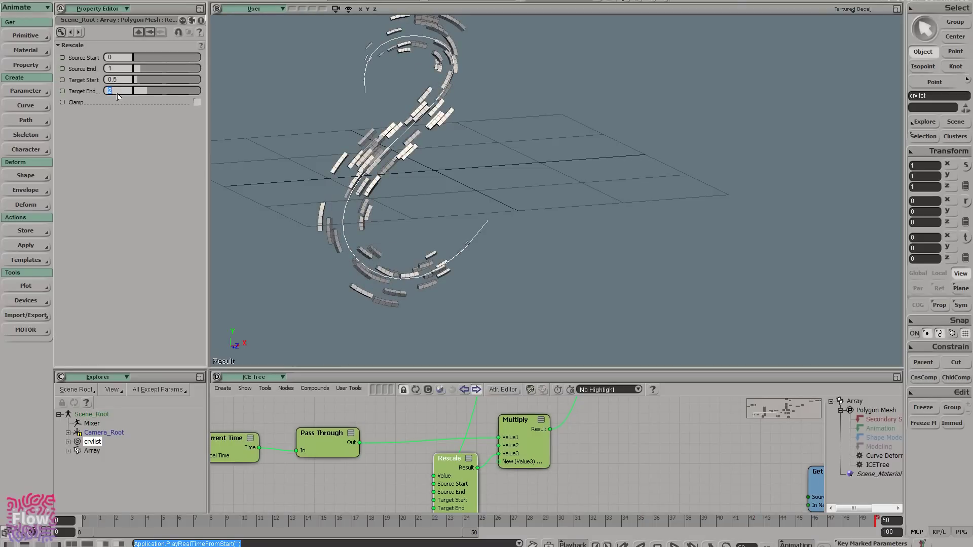
type("1")
left_click(119, 82)
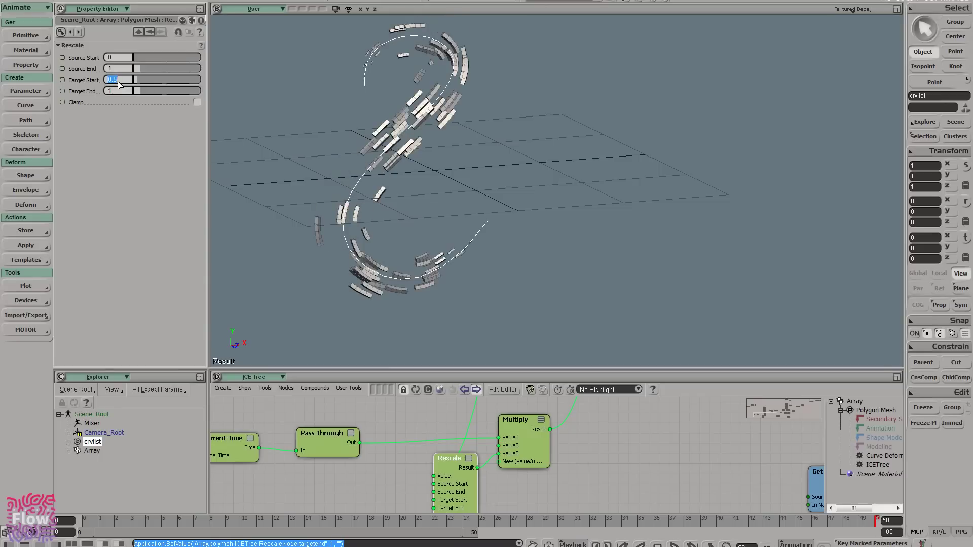
key("Return")
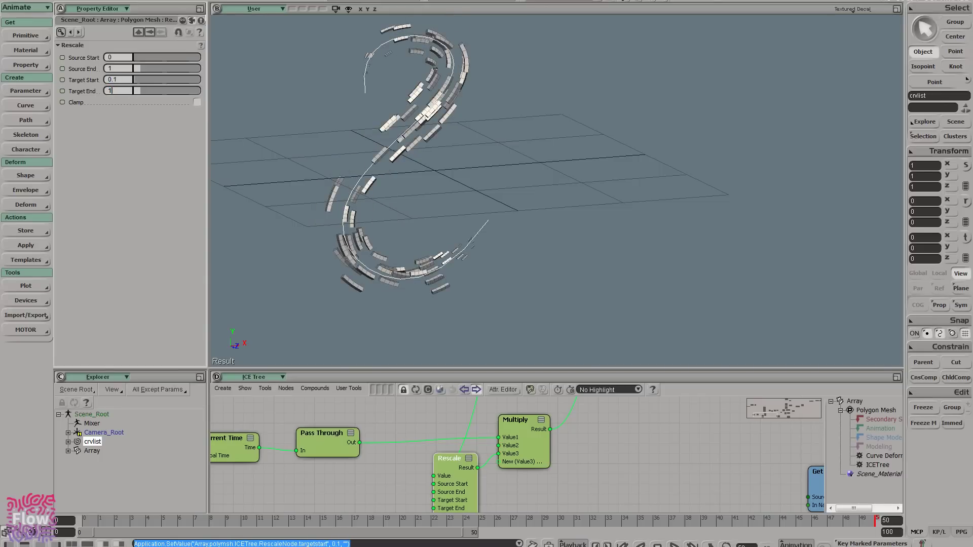
type("0")
key("Return")
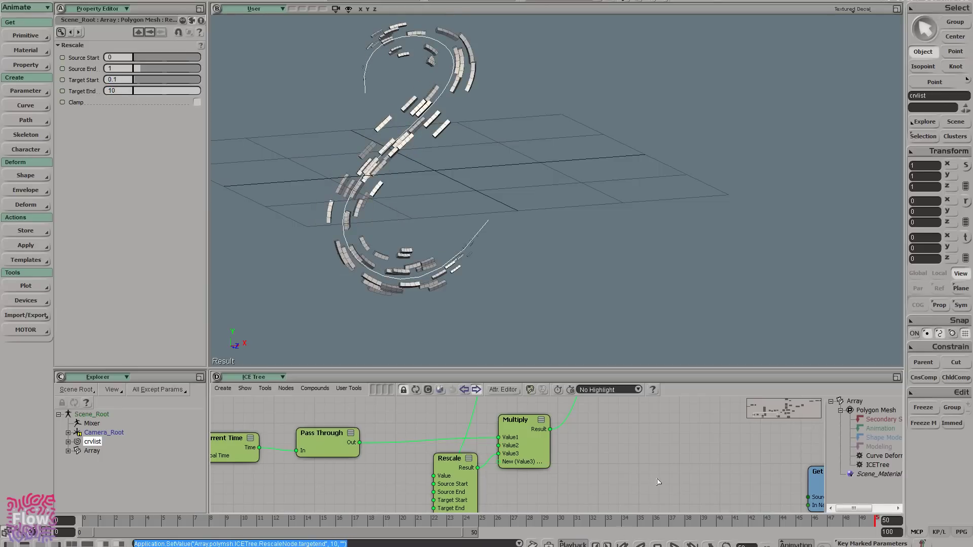
- Play the animation to examine how the pieces' speeds differ along the curve, and return to frame 0
left_click(677, 543)
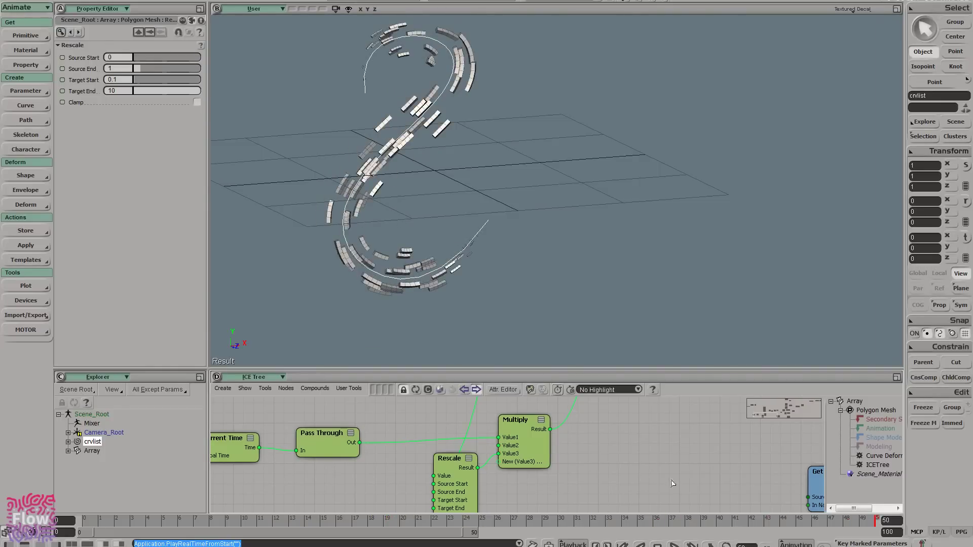
left_click(710, 544)
left_click(675, 544)
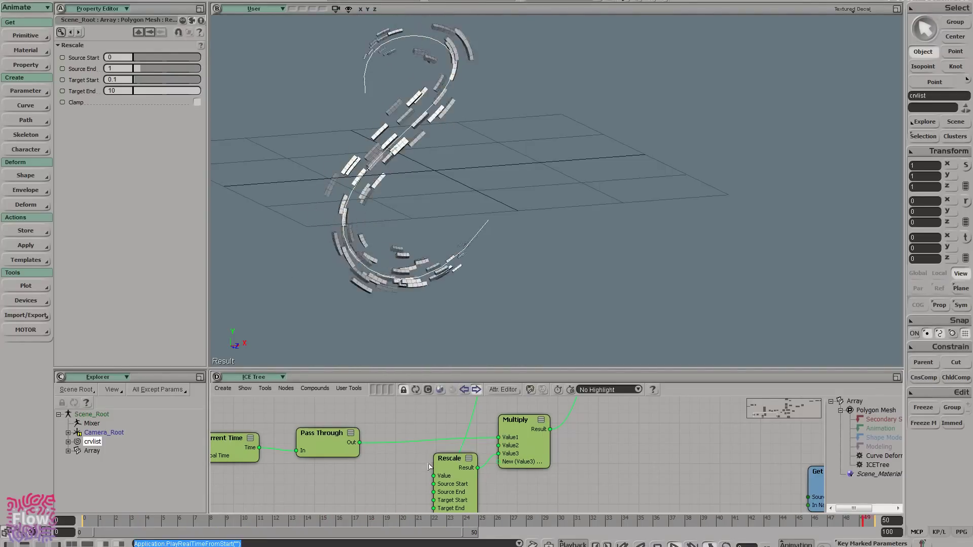
left_click(84, 520)
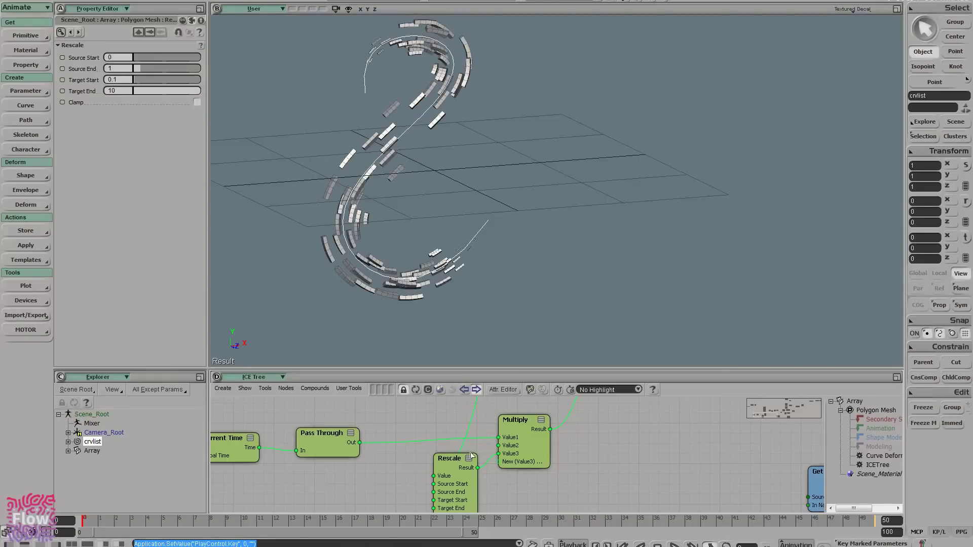
- Set the Multiply node's Value2 to 0.5
double_click(517, 455)
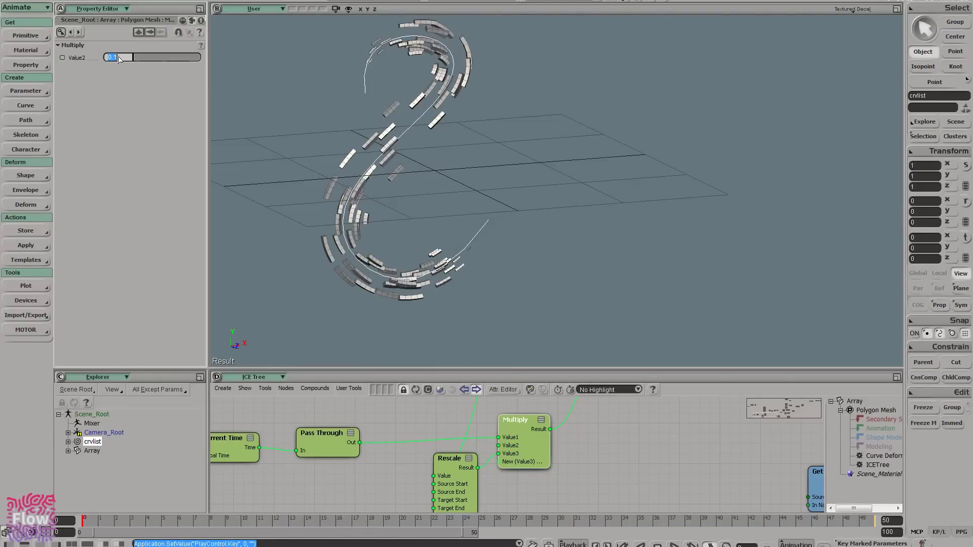
type("0.5")
key("Return")
- Set the Rescale node's Target Start to 0.5 and Target End to 2
double_click(444, 495)
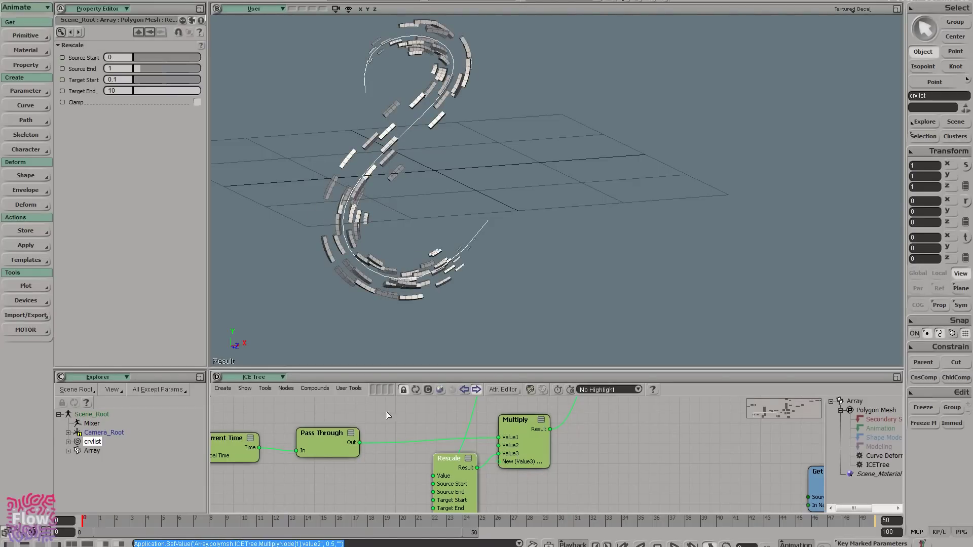
left_click(126, 83)
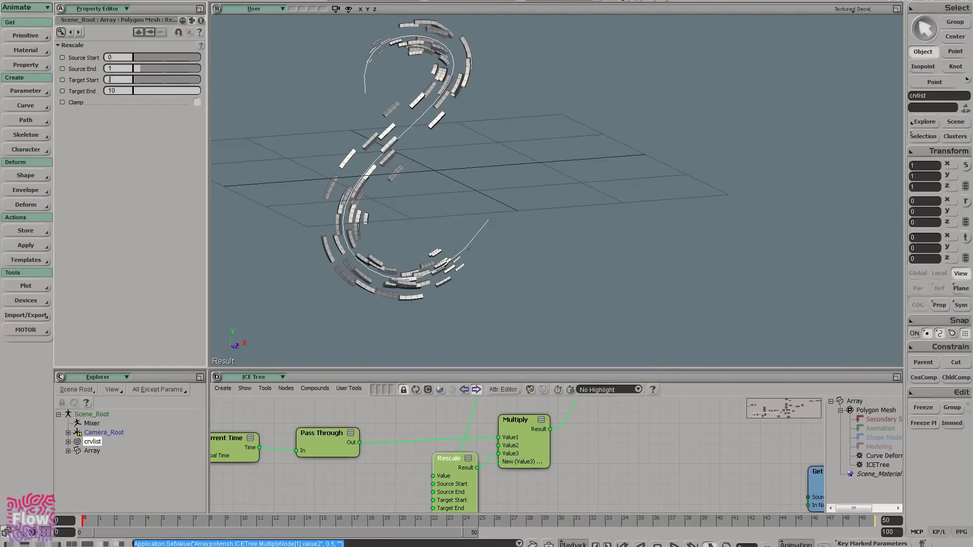
key("Return")
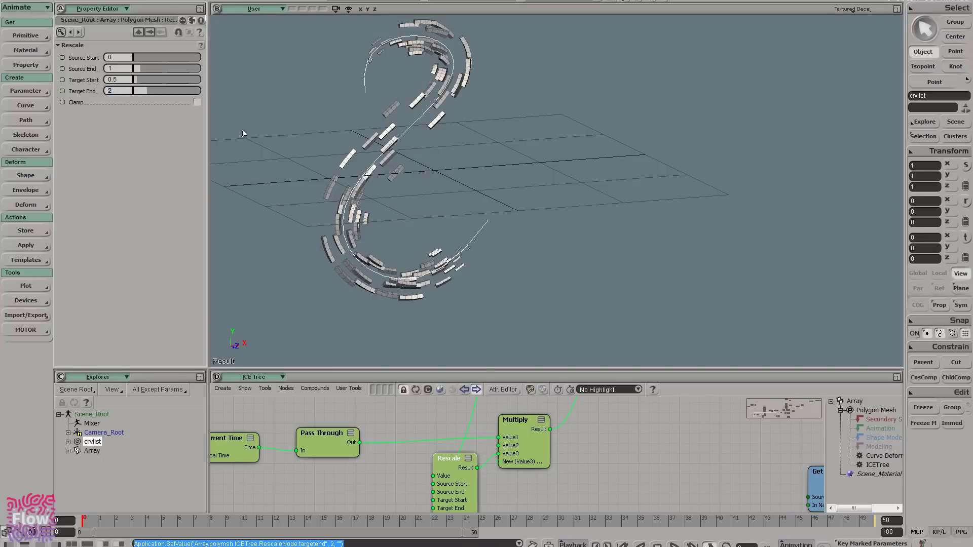
- Switch to the sketching app and circle the two "3 → .2" notes above the sawtooth graph
scroll(512, 428, "down", 2)
key("alt+Tab")
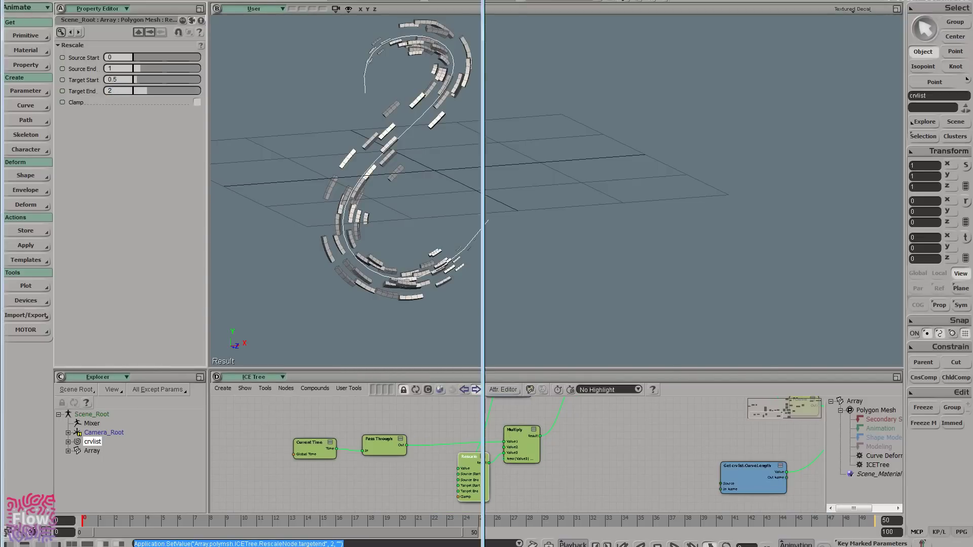
mouse_move(324, 228)
middle_mouse_down()
mouse_move(71, 224)
mouse_move(135, 259)
mouse_move(104, 259)
middle_mouse_up()
mouse_move(243, 46)
left_mouse_down()
mouse_move(351, 50)
mouse_move(292, 44)
left_mouse_up()
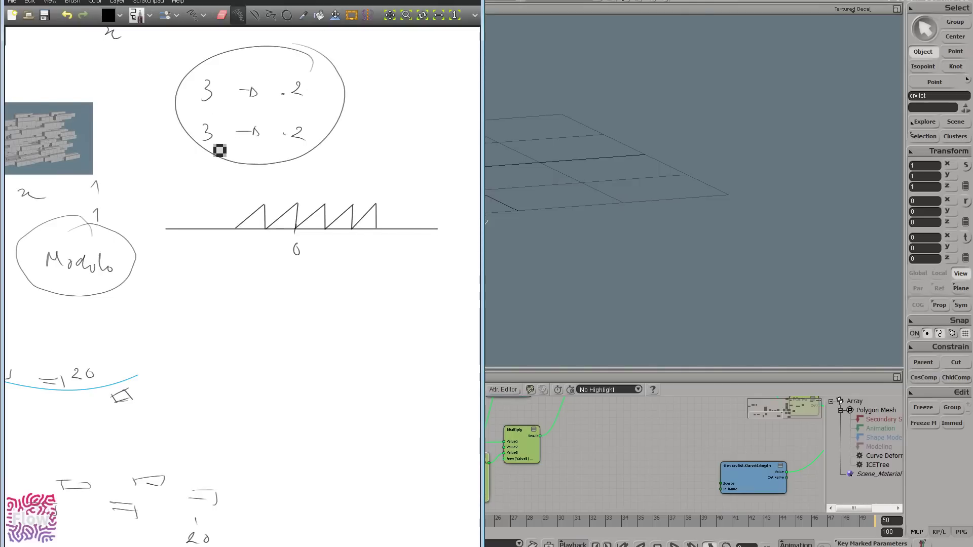
- Switch back to Softimage and enlarge the ICE Tree pane to make room for more nodes
left_click(606, 371)
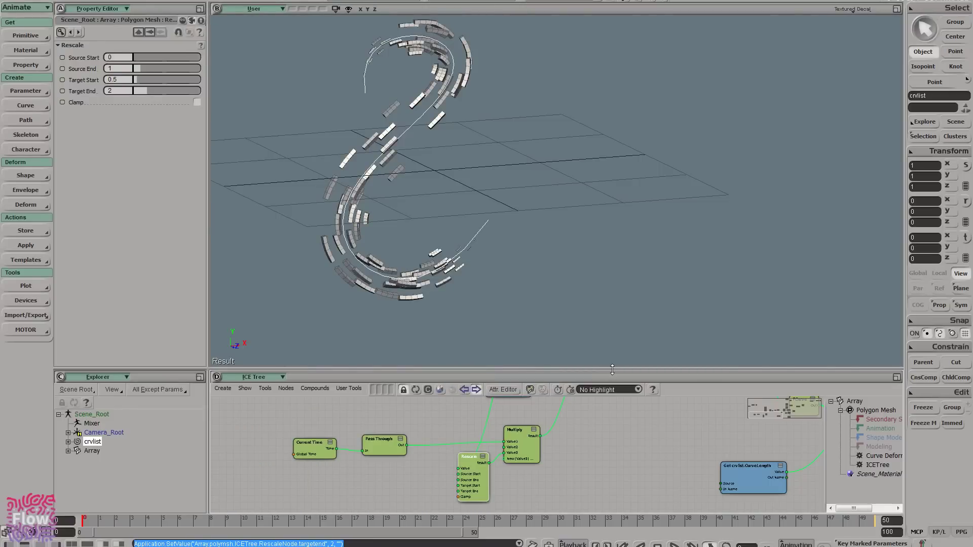
left_click_drag(612, 369, 613, 284)
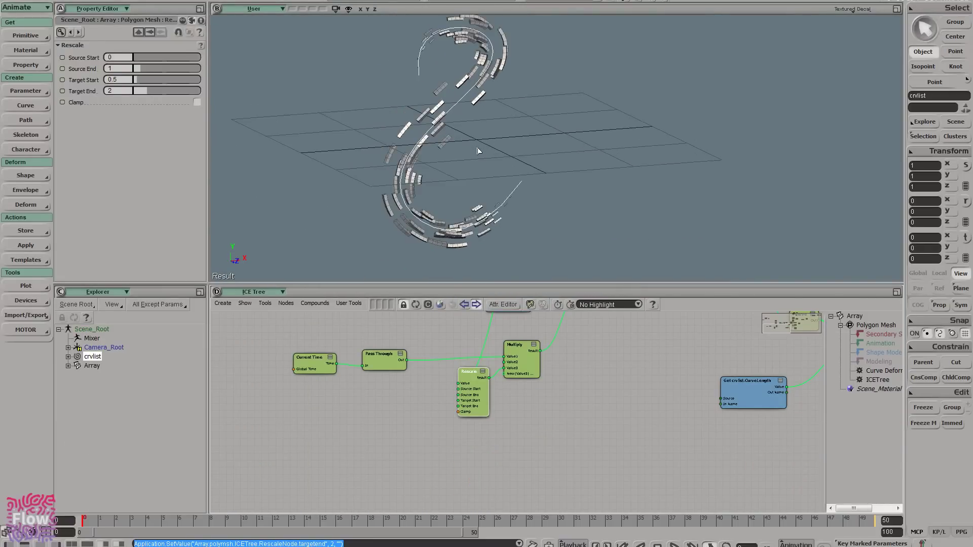
right_click_drag(477, 151, 501, 137)
left_click_drag(547, 406, 571, 491)
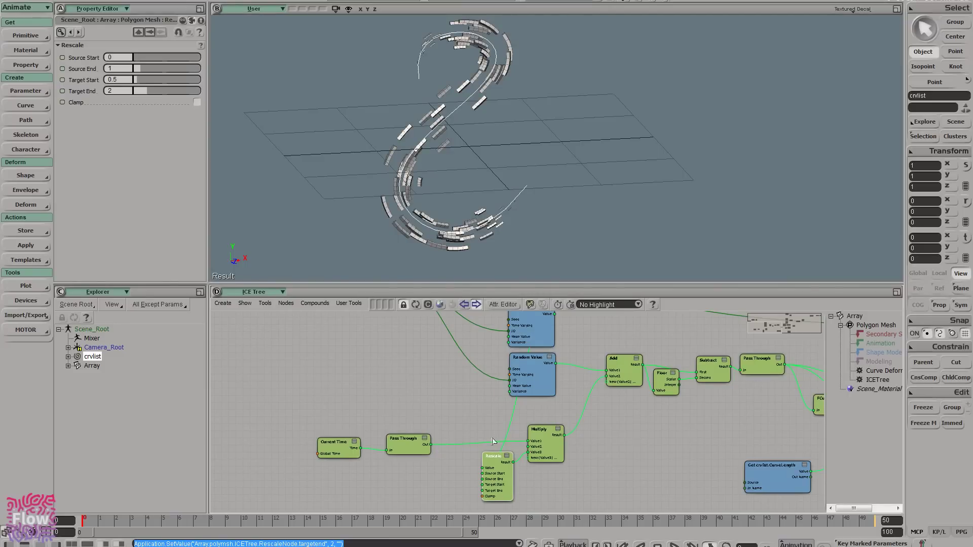
- Spread out the ICE tree by moving both Random Value nodes and the Current Time and Pass Through nodes away from the Add and Multiply nodes
left_click_drag(461, 321, 517, 412)
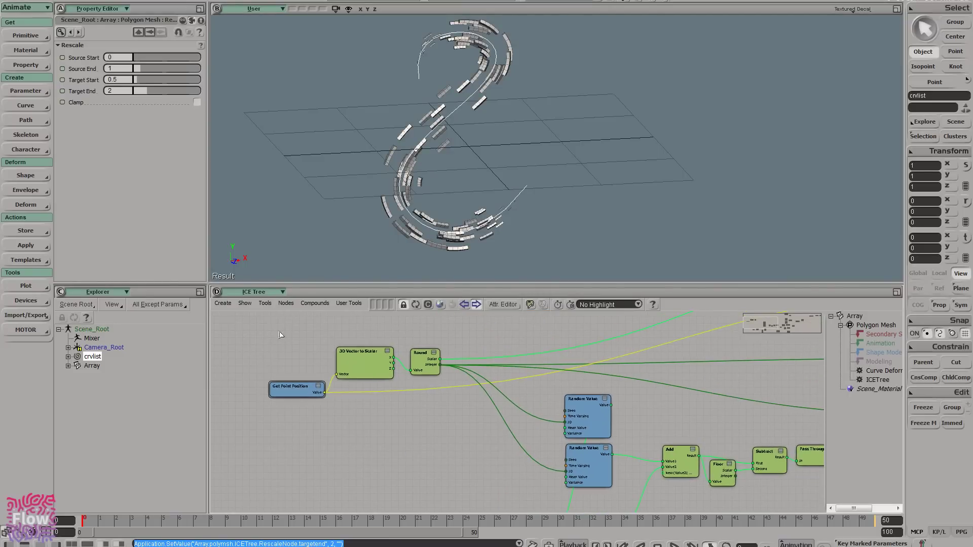
left_click_drag(586, 490, 372, 475)
left_click_drag(499, 481, 518, 407)
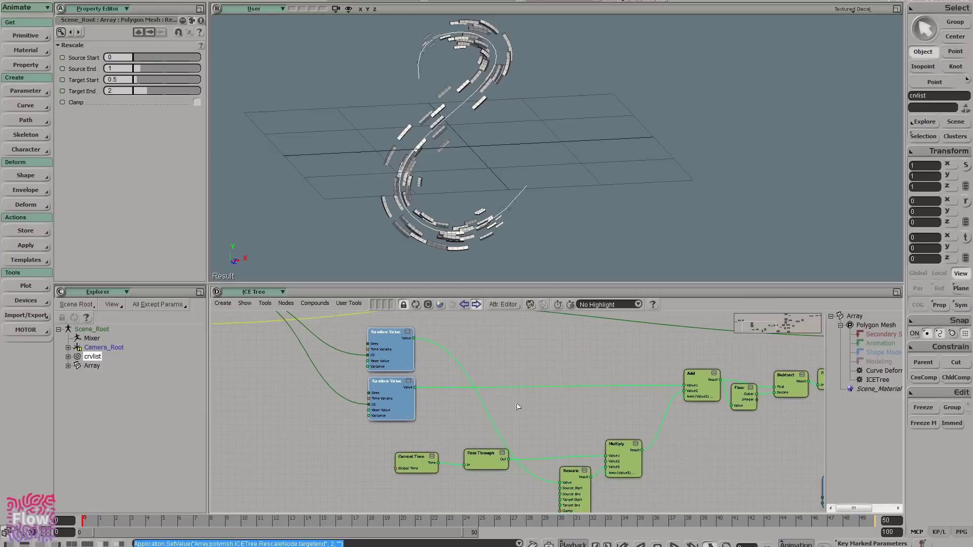
left_click_drag(556, 453, 496, 438)
left_click_drag(515, 407, 480, 404)
left_click_drag(352, 423, 274, 442)
- Add an Invert node and feed its Value input from the Random Value node that drives the Rescale
right_click_drag(371, 159, 435, 161)
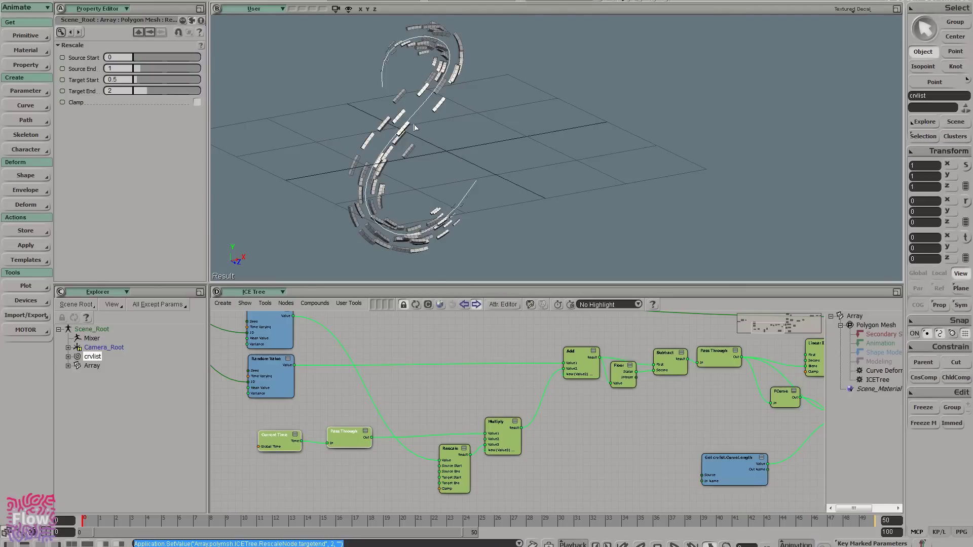
right_click_drag(415, 129, 339, 134)
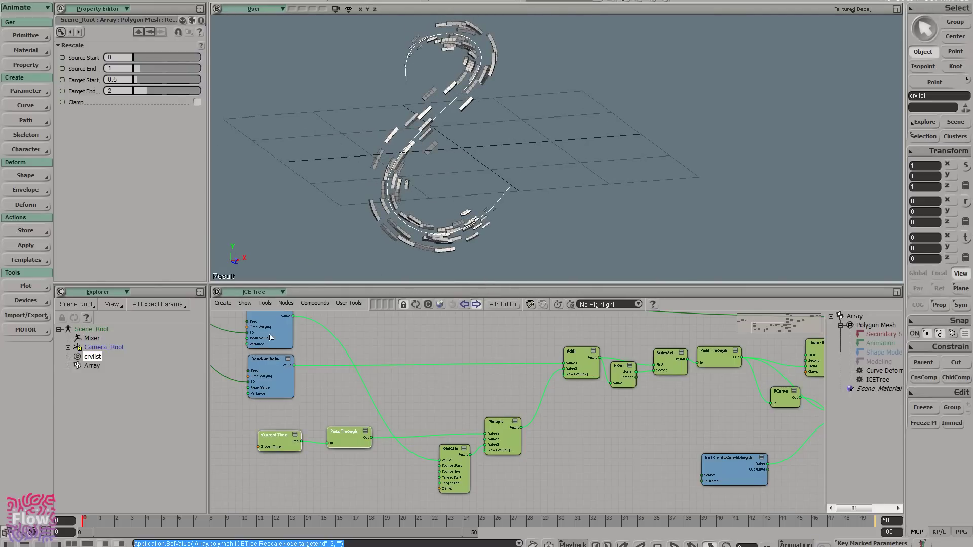
left_click_drag(269, 374, 268, 376)
left_click_drag(371, 342, 377, 354)
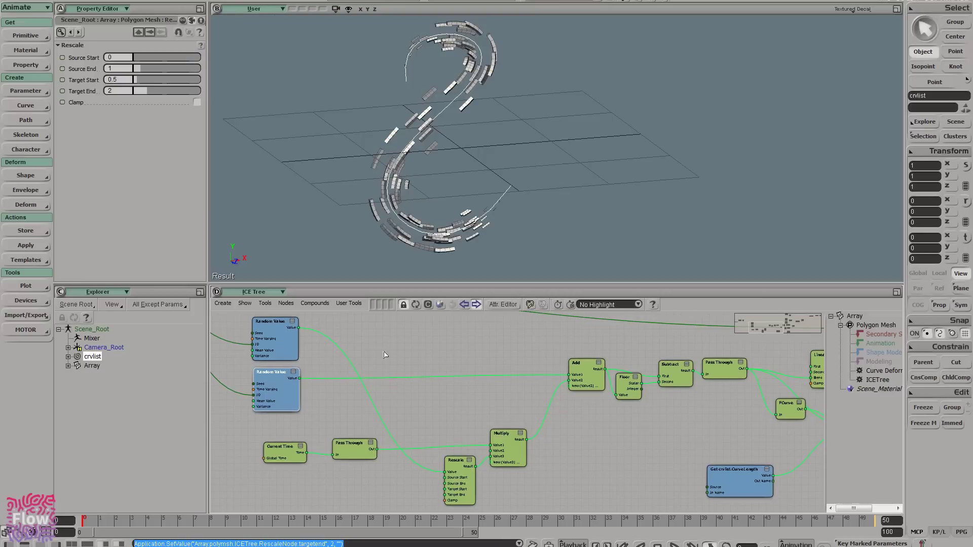
key("Tab")
type("inv")
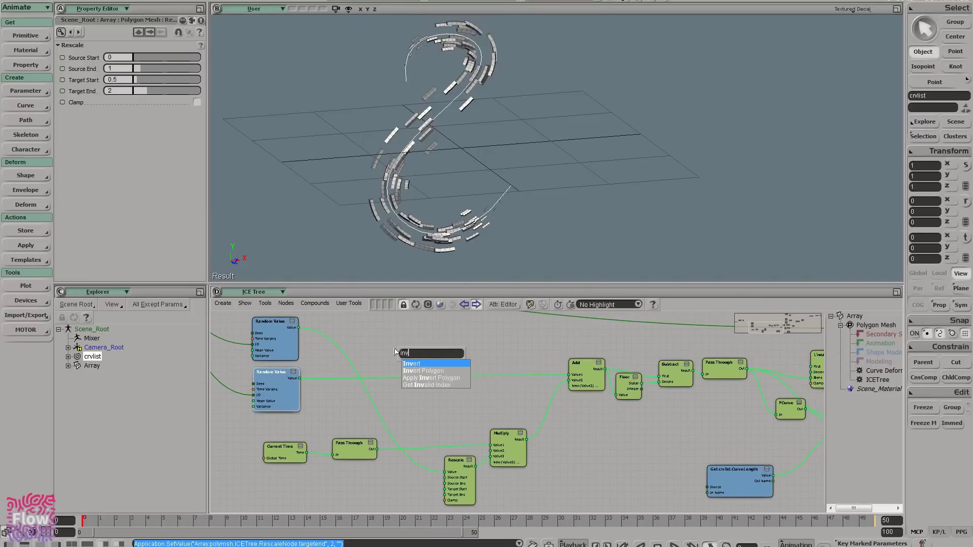
key("Return")
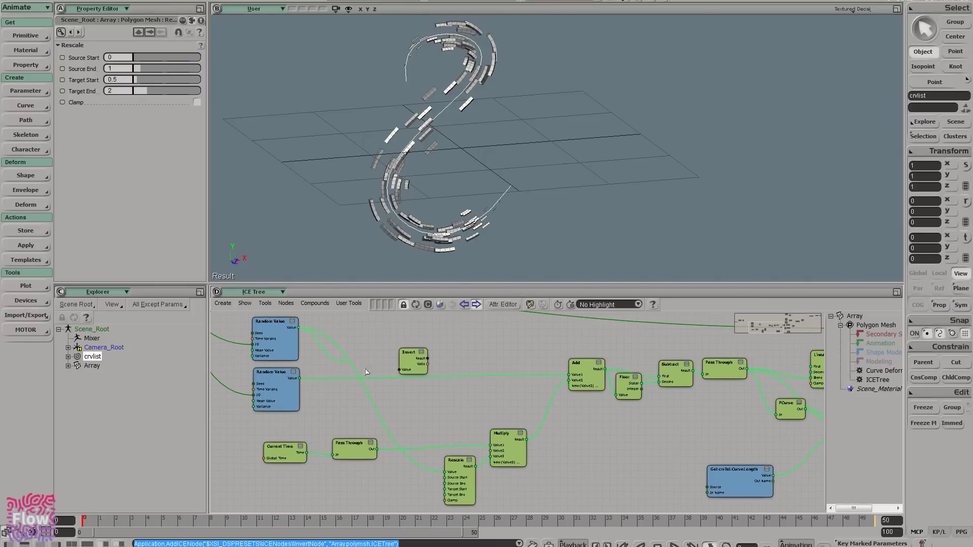
left_click_drag(401, 374, 402, 374)
left_click_drag(409, 357, 392, 357)
- Add a Scalar to 3D Vector node beside the Invert node
key("Tab")
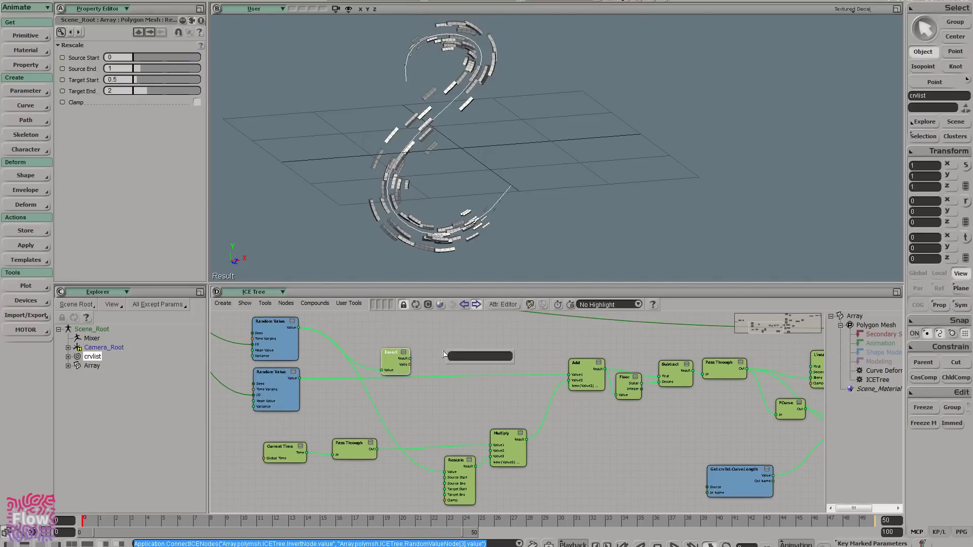
type("sca")
key("Down")
key("Down")
key("Return")
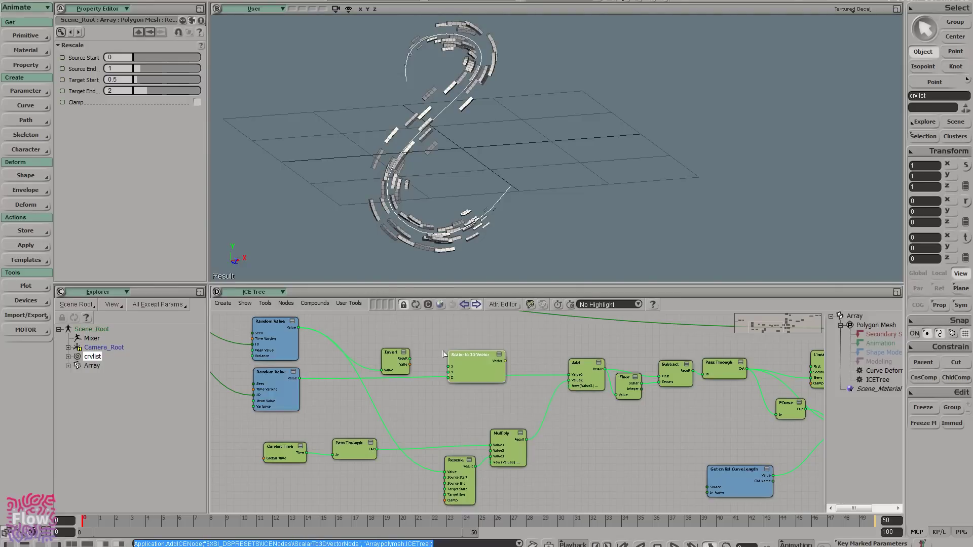
- Connect the same Random Value to the Scalar to 3D Vector node's X input and the Invert result to its Y and Z inputs, repositioning both nodes
left_click_drag(397, 362, 389, 322)
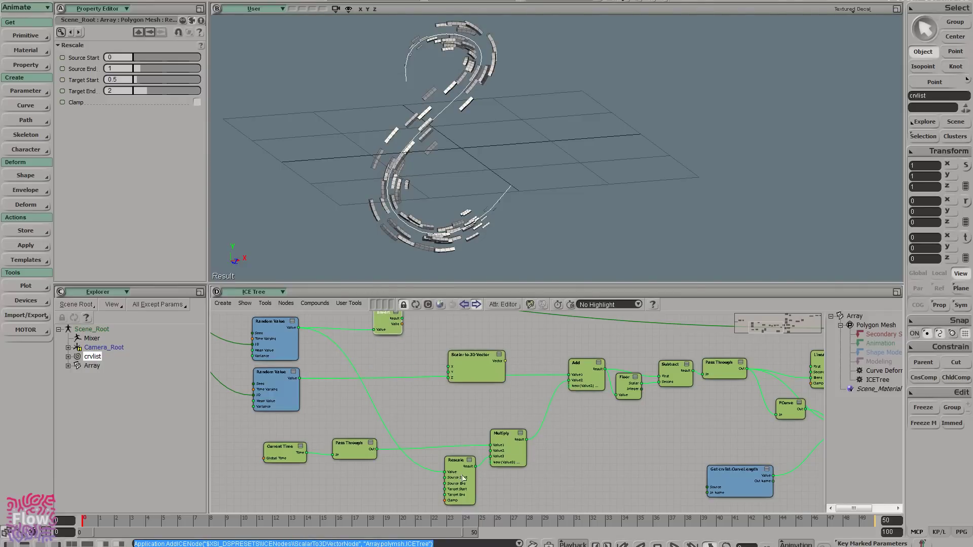
left_click(458, 480)
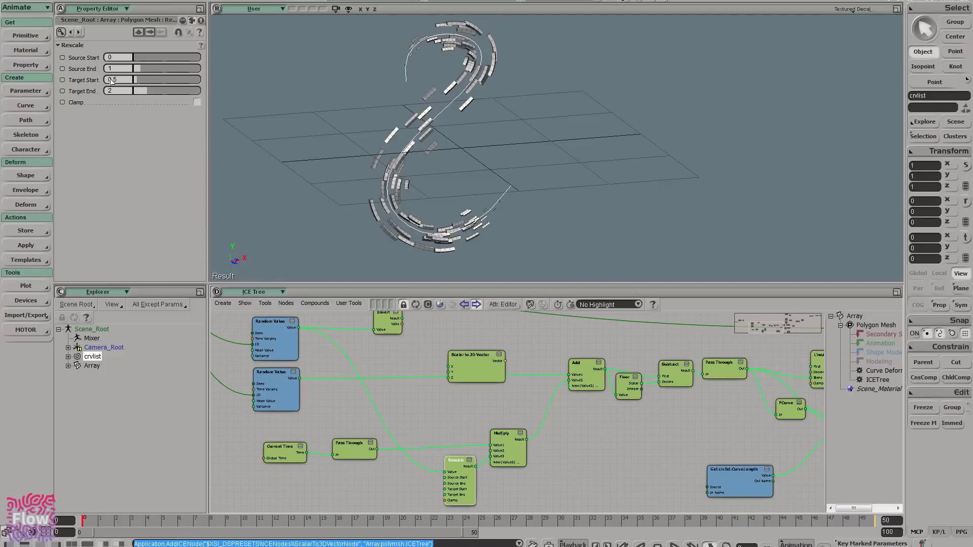
middle_click_drag(367, 326, 370, 340)
left_click_drag(456, 388, 373, 341)
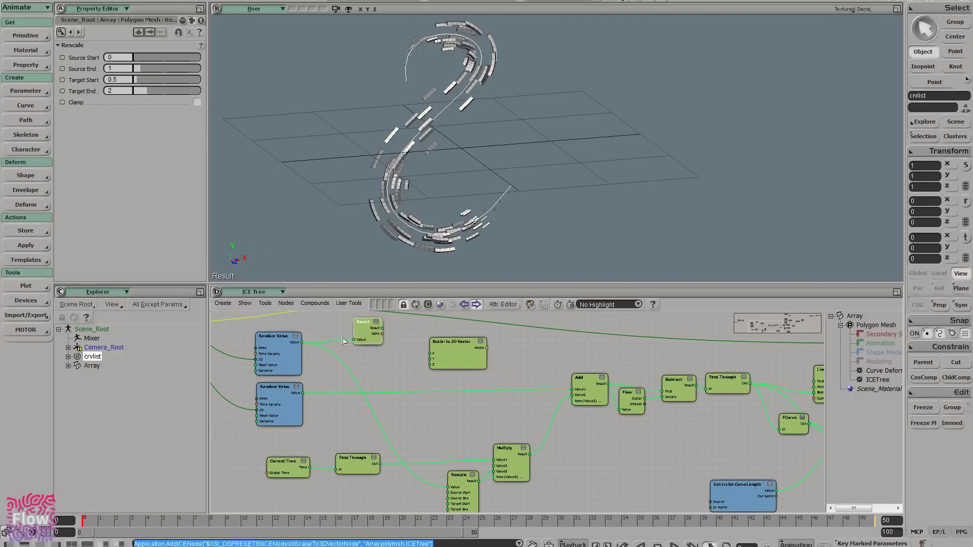
left_click(444, 360)
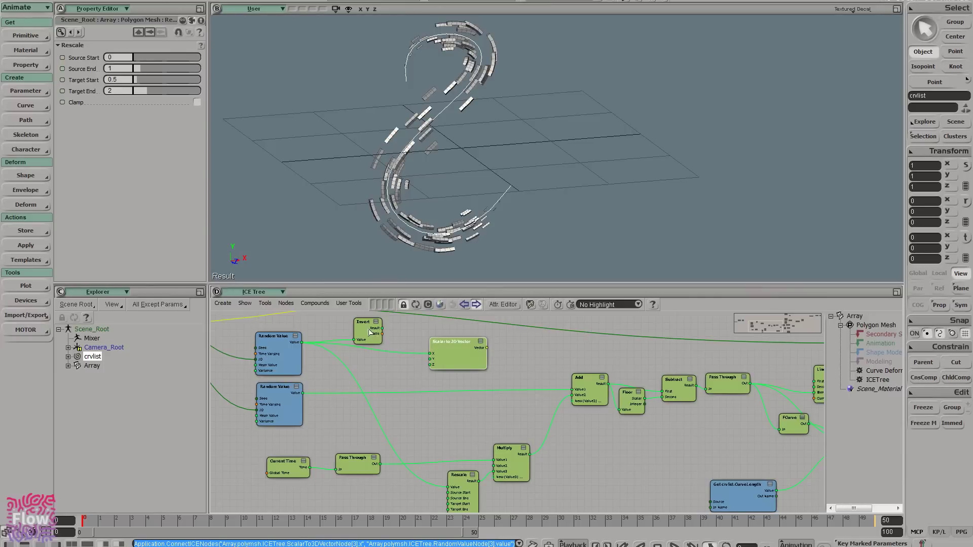
left_click_drag(369, 332, 374, 375)
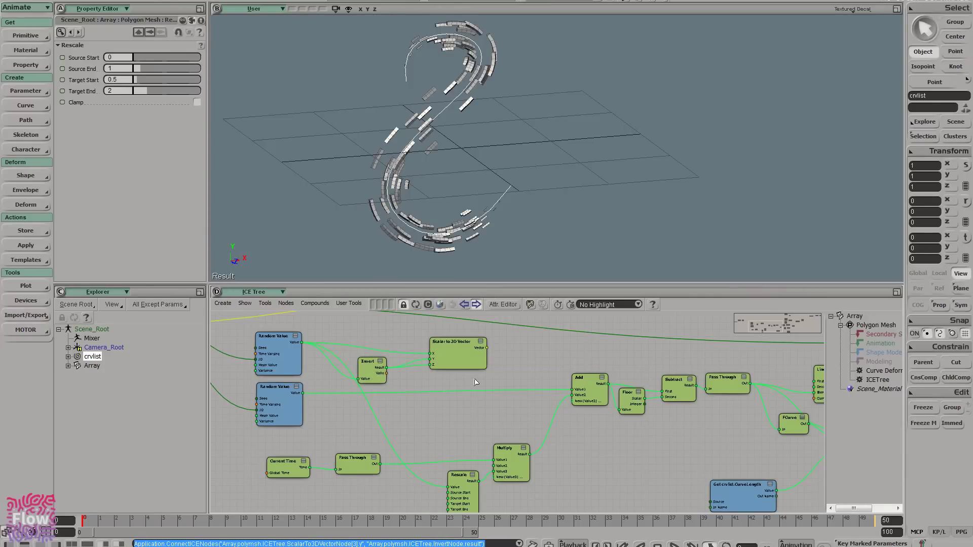
- Move the Invert and Scalar to 3D Vector nodes downstream to below the final SRT to Matrix node, shifting that node aside
left_click_drag(368, 360, 364, 359)
middle_click_drag(481, 372, 409, 355)
left_click_drag(395, 332, 636, 450)
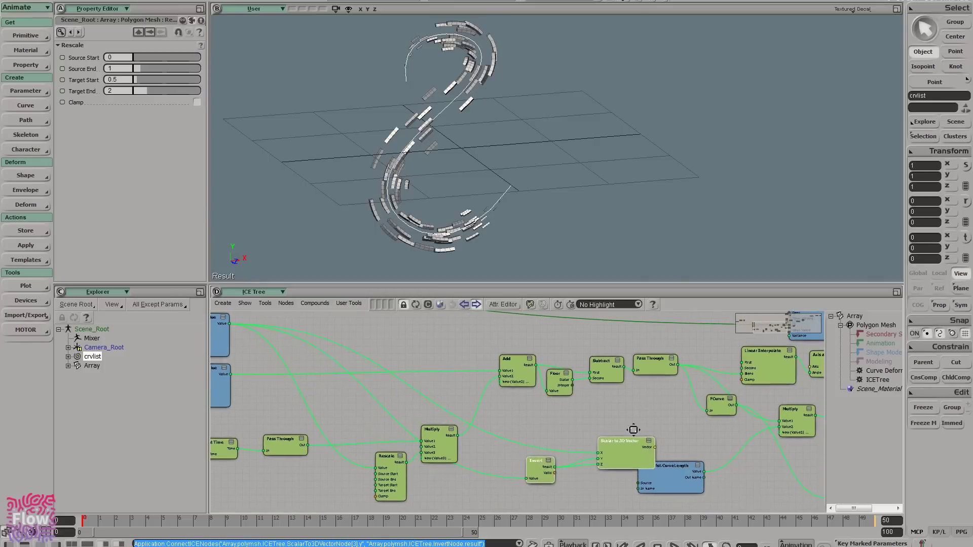
middle_click_drag(634, 431, 507, 350)
left_click_drag(489, 377, 713, 469)
middle_click_drag(714, 469, 457, 441)
left_click_drag(456, 441, 601, 397)
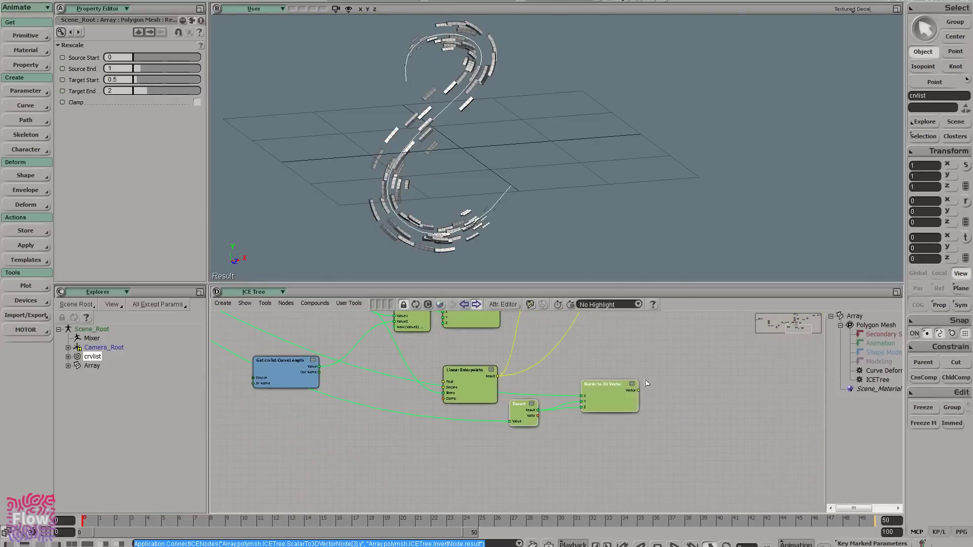
middle_click_drag(663, 358, 545, 411)
left_click_drag(514, 438, 580, 348)
middle_click_drag(581, 348, 538, 468)
left_click_drag(537, 468, 540, 441)
left_click_drag(573, 335, 617, 385)
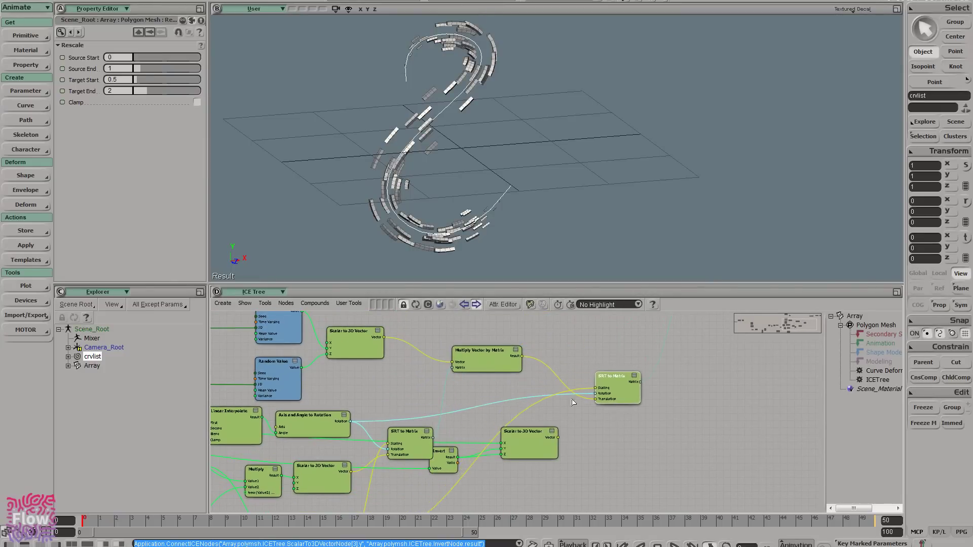
left_click_drag(516, 461, 453, 454)
left_click_drag(452, 450, 464, 470)
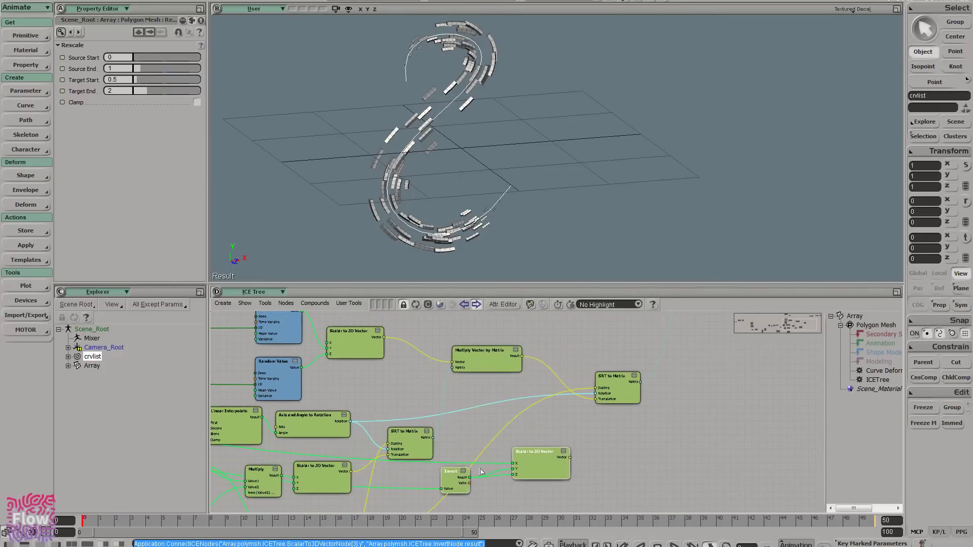
key("Tab")
type("mul")
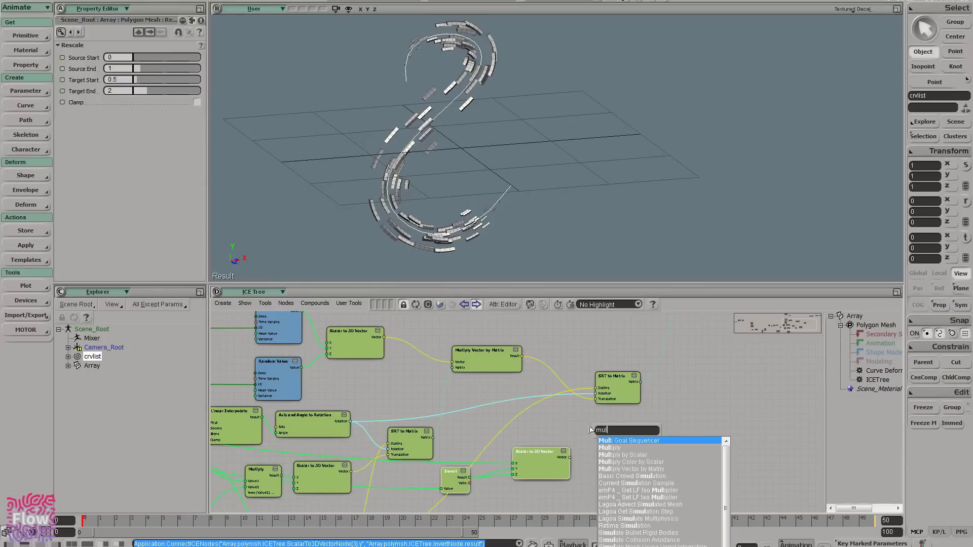
key("Down")
key("Down")
key("Return")
left_click_drag(628, 439, 659, 458)
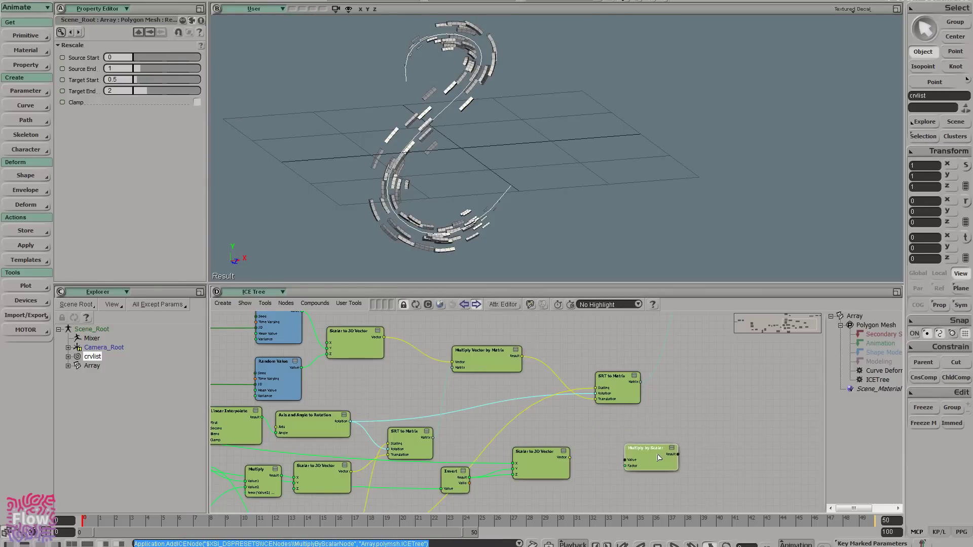
key("Delete")
- Add a Multiply node to the ICE tree beside the Scalar to 3D Vector node
key("Tab")
type("mul")
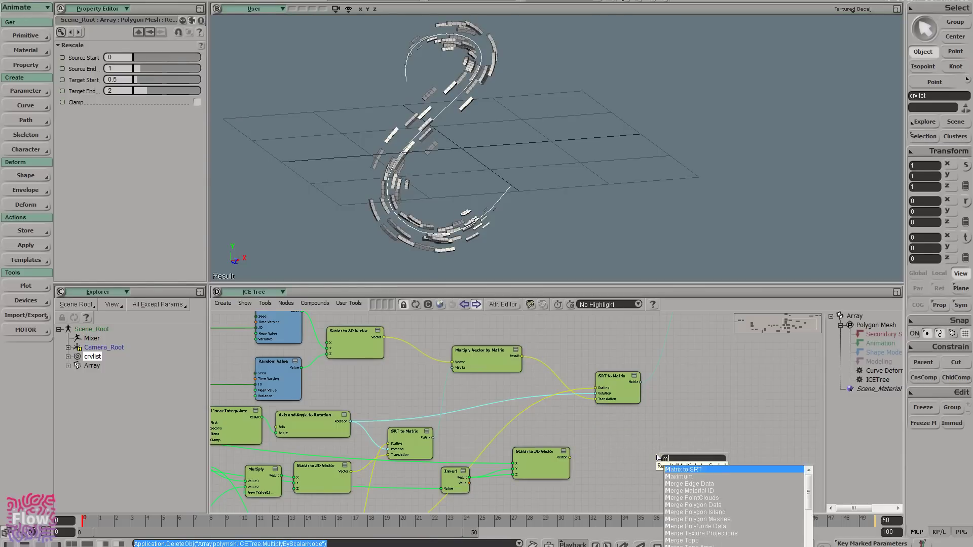
key("Down")
key("Return")
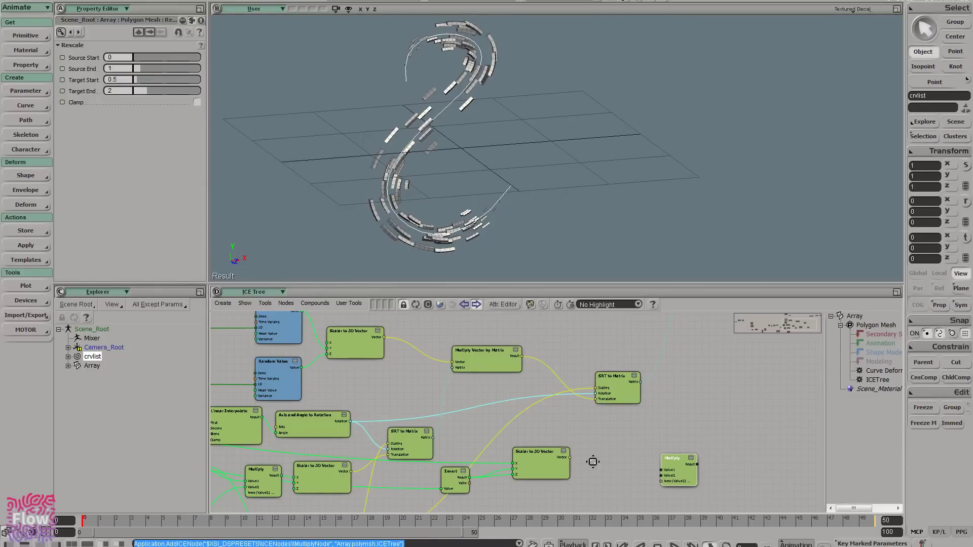
scroll(593, 462, "up", 1)
left_click_drag(593, 462, 577, 437)
- Connect the Scalar to 3D Vector and Linear Interpolate outputs to the Multiply node, and its Result to the final SRT to Matrix's Scaling
left_click_drag(591, 379, 641, 380)
left_click_drag(537, 431, 550, 403)
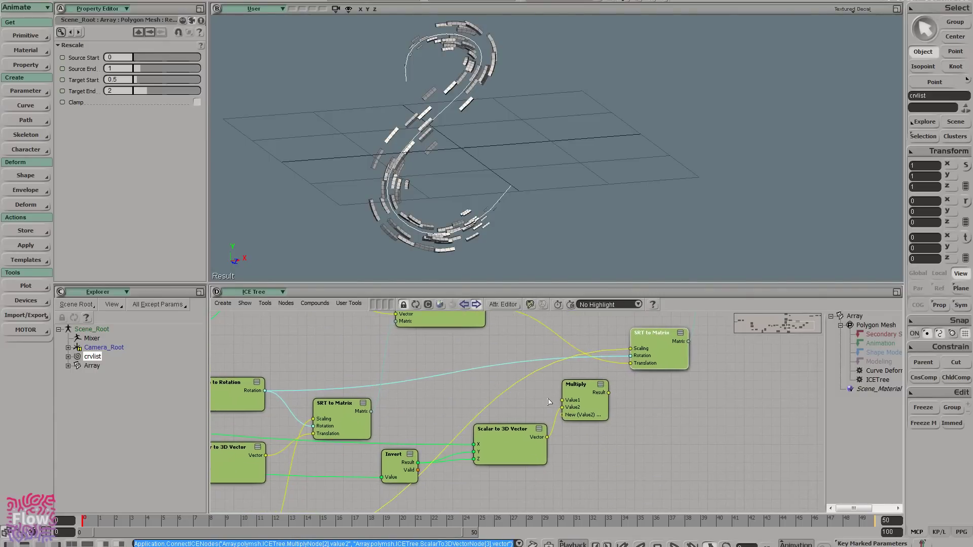
left_click_drag(553, 368, 563, 401)
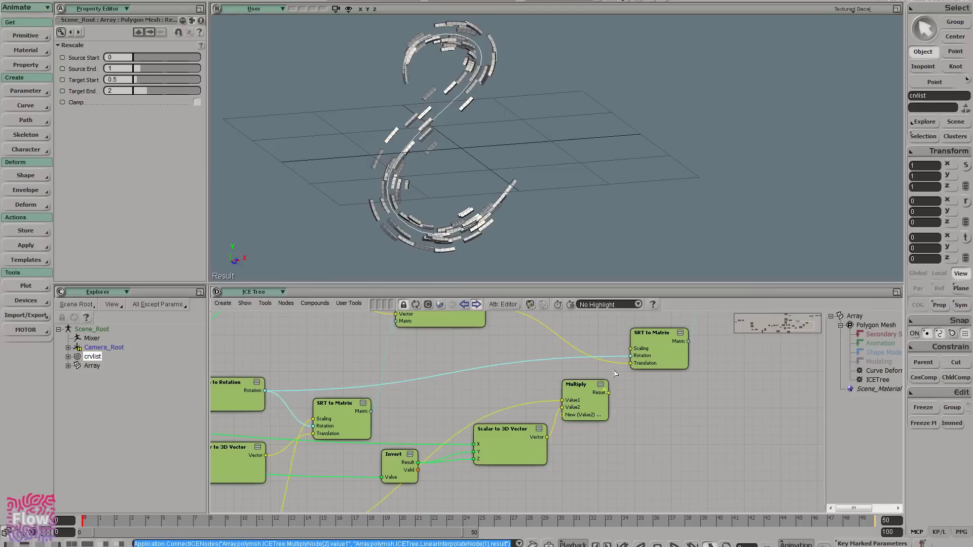
left_click_drag(640, 348, 646, 350)
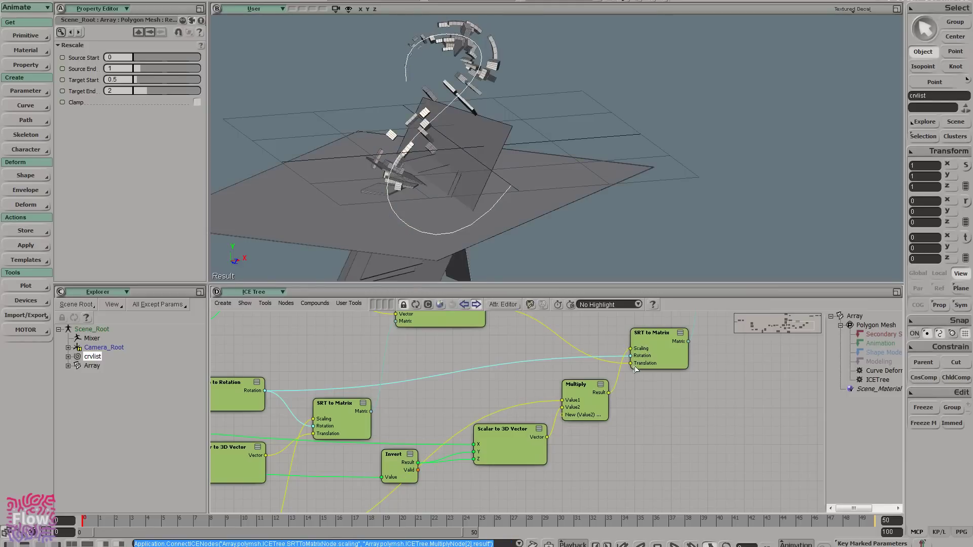
left_click_drag(597, 413, 601, 420)
left_click_drag(404, 473, 406, 463)
left_click_drag(509, 448, 502, 449)
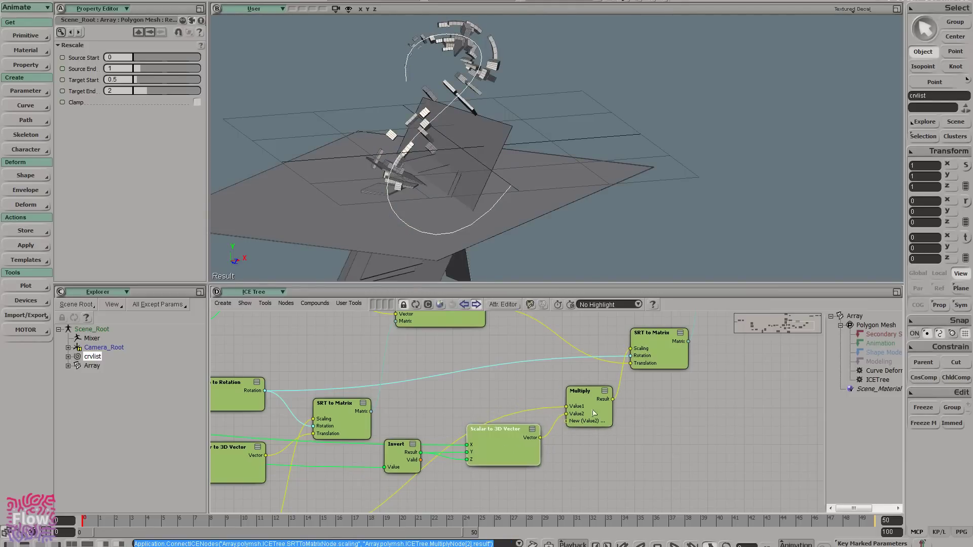
- Move the Invert node back near the Rescale node and feed its Value input from the Rescale Result
scroll(595, 413, "down", 6)
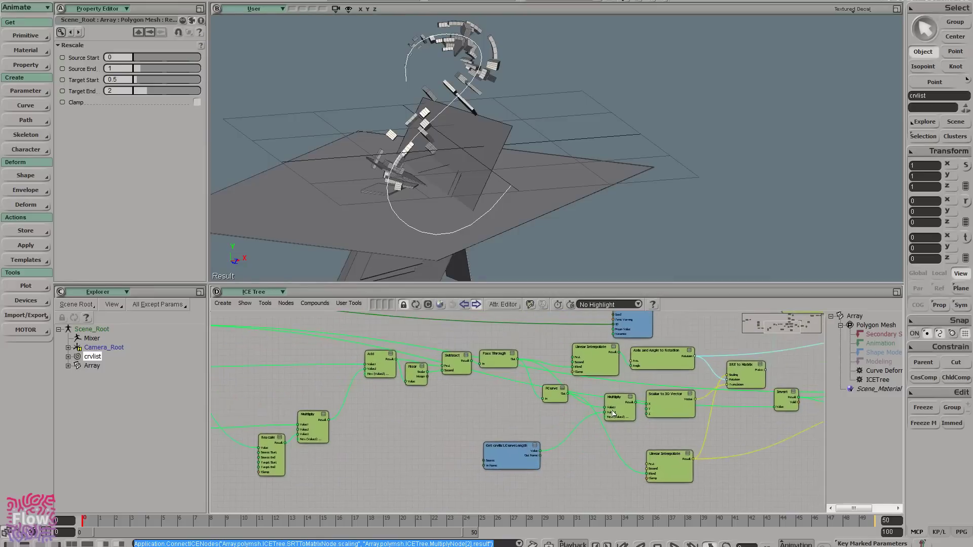
left_click_drag(786, 398, 408, 433)
middle_click_drag(359, 447, 561, 460)
middle_click_drag(504, 428, 461, 404)
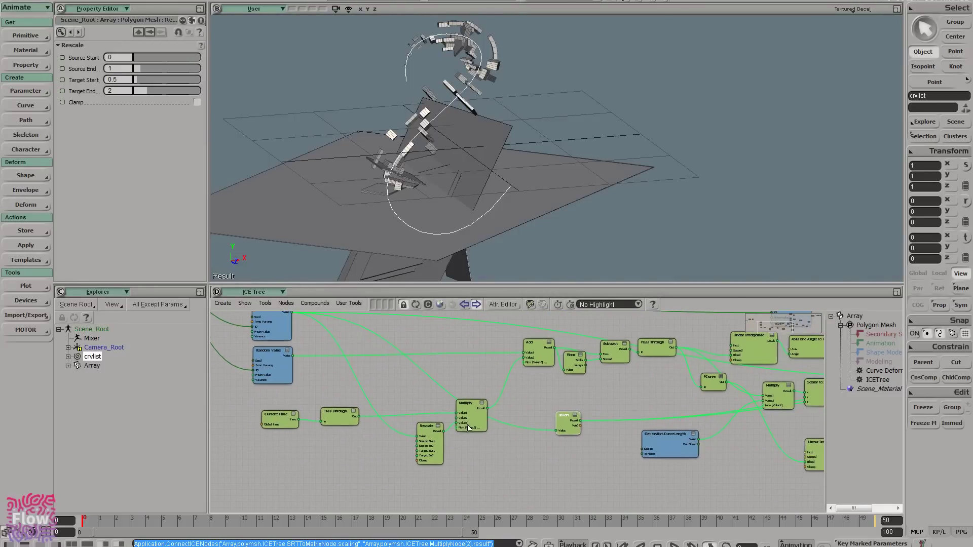
left_click_drag(468, 425, 477, 414)
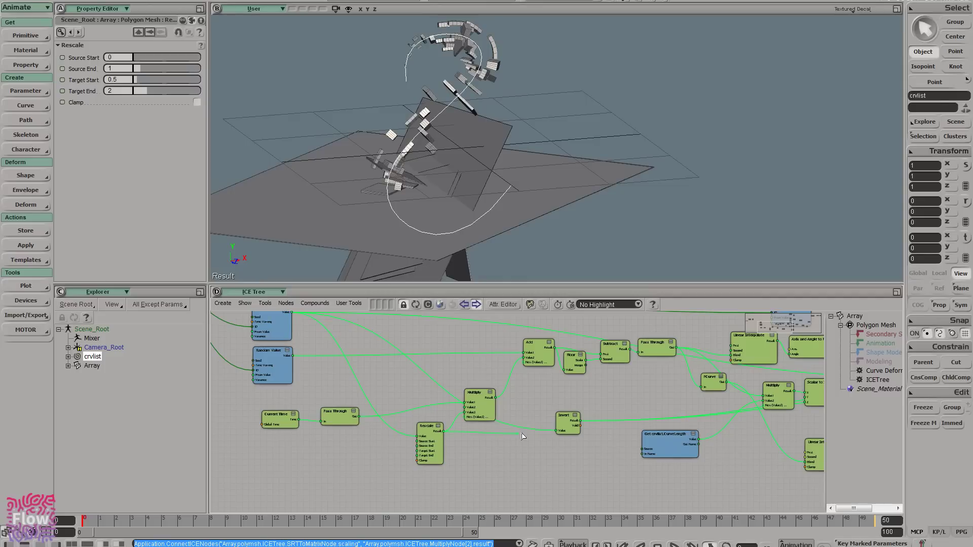
scroll(522, 436, "up", 3)
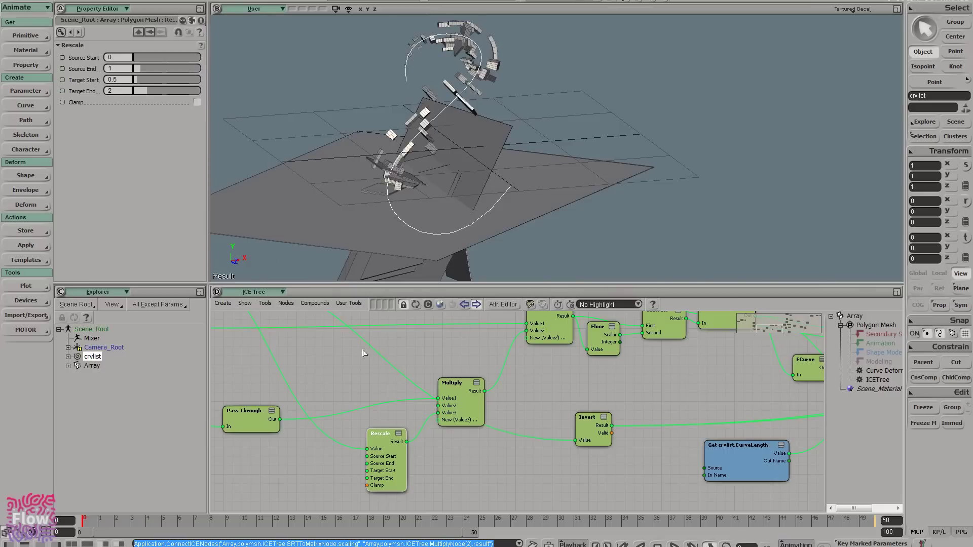
left_click_drag(576, 444, 577, 442)
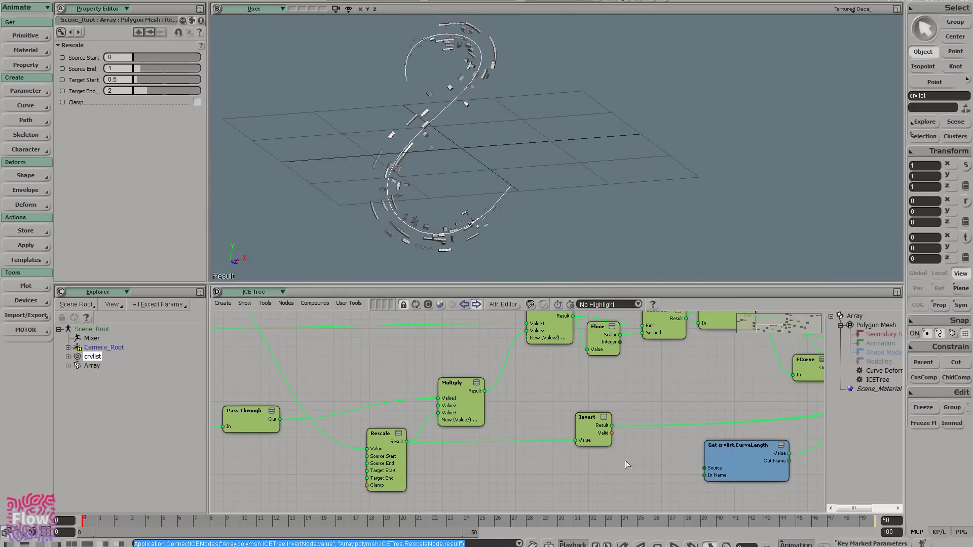
- Place the Invert node back beside the Scalar to 3D Vector node that it feeds
middle_click_drag(627, 463, 406, 428)
left_click_drag(378, 405, 749, 393)
middle_click_drag(751, 395, 434, 437)
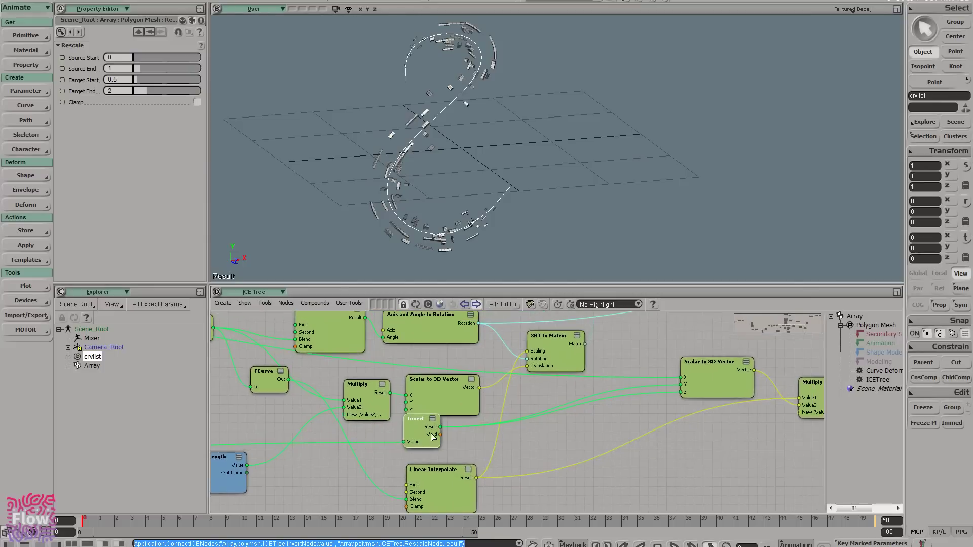
left_click_drag(430, 436, 633, 409)
- Select the Array and examine its scaled pieces from several angles, scrubbing the timeline to frame 33
key("s")
right_click_drag(441, 147, 459, 144)
middle_click_drag(459, 145, 452, 125)
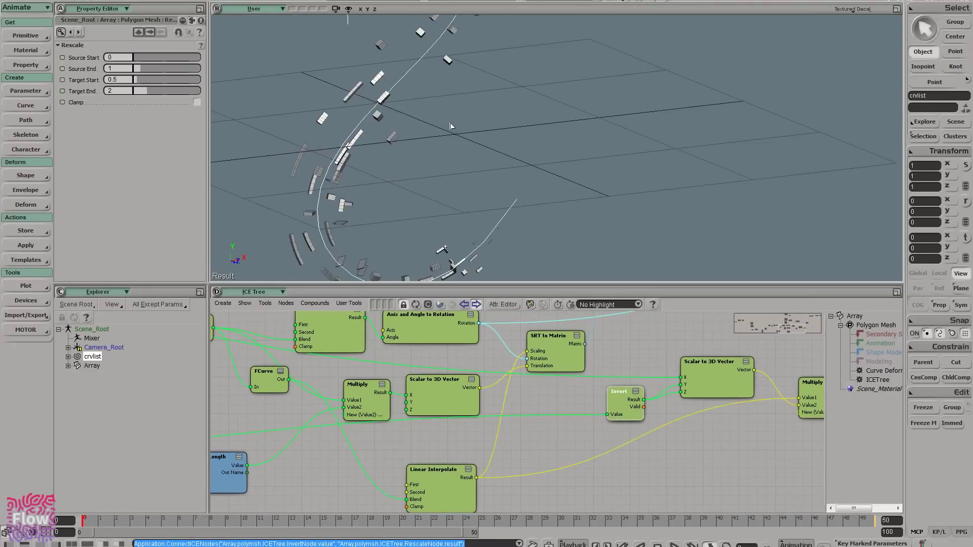
left_click_drag(452, 125, 517, 110)
left_click(428, 138)
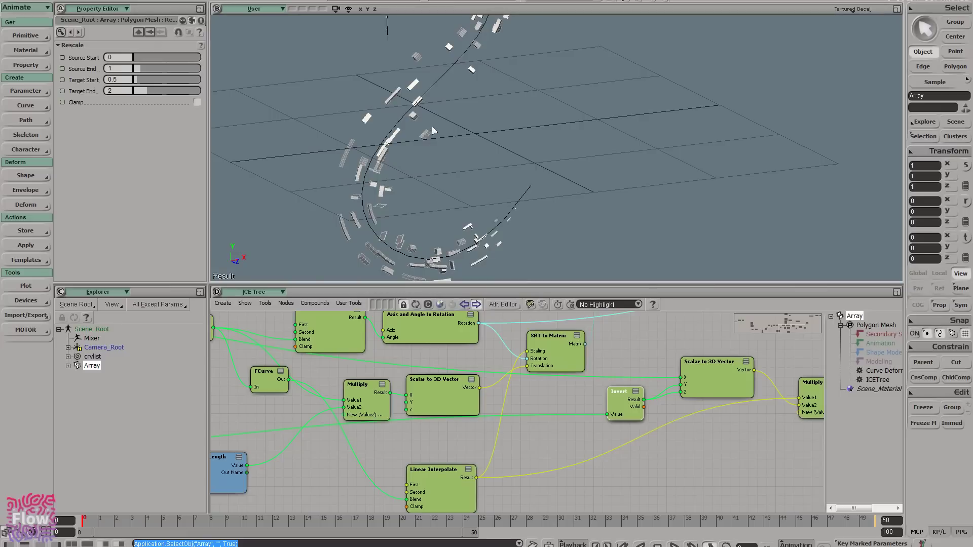
key("s")
middle_click_drag(450, 113, 441, 115)
mouse_move(441, 114)
right_mouse_down()
mouse_move(424, 120)
mouse_move(424, 175)
mouse_move(412, 171)
mouse_move(441, 169)
mouse_move(455, 114)
right_mouse_up()
key("s")
left_click_drag(455, 114, 440, 153)
middle_click_drag(440, 153, 452, 134)
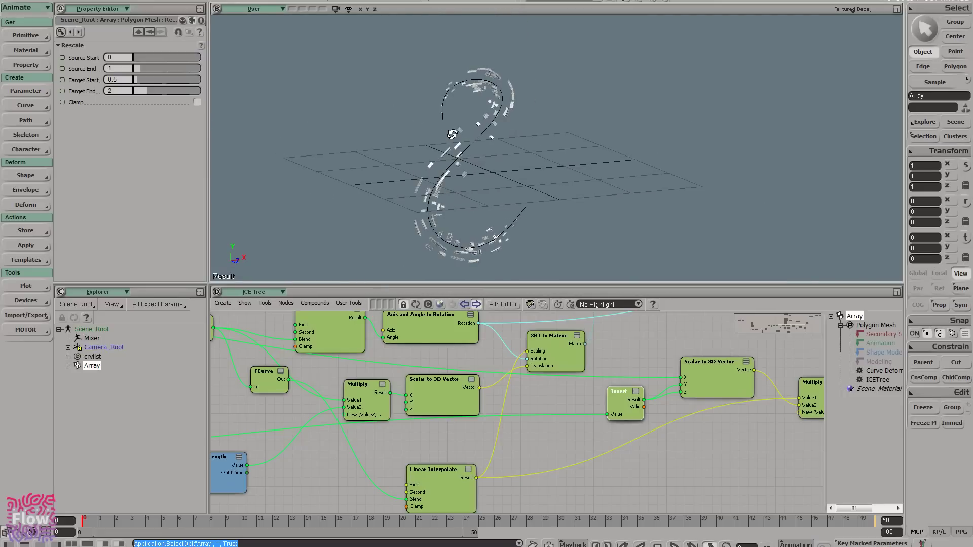
left_click_drag(439, 522, 605, 522)
key("s")
- Move the final Multiply Vector by Matrix node together with the output nodes after it farther downstream
left_click_drag(696, 446, 500, 447)
left_click_drag(640, 388, 468, 523)
left_click_drag(501, 403, 554, 428)
scroll(620, 376, "down", 3)
left_click_drag(713, 367, 677, 407)
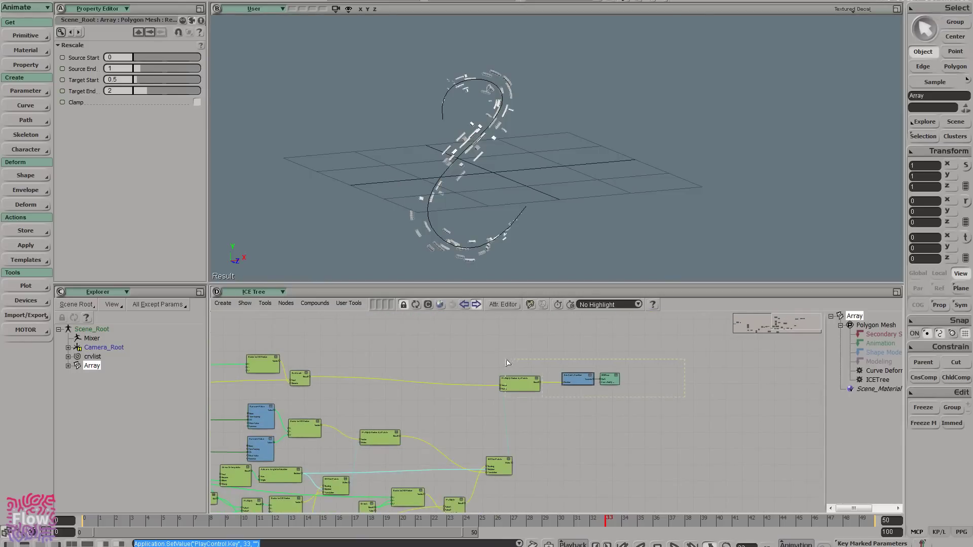
left_click_drag(507, 360, 505, 359)
left_click_drag(512, 381, 580, 439)
- Add a Multiply by Scalar node after the scaling Multiply node, moving the SRT to Matrix node over to make room
left_click_drag(579, 439, 541, 406)
scroll(454, 457, "up", 2)
left_click_drag(455, 457, 526, 434)
scroll(469, 481, "up", 1)
left_click_drag(469, 481, 530, 420)
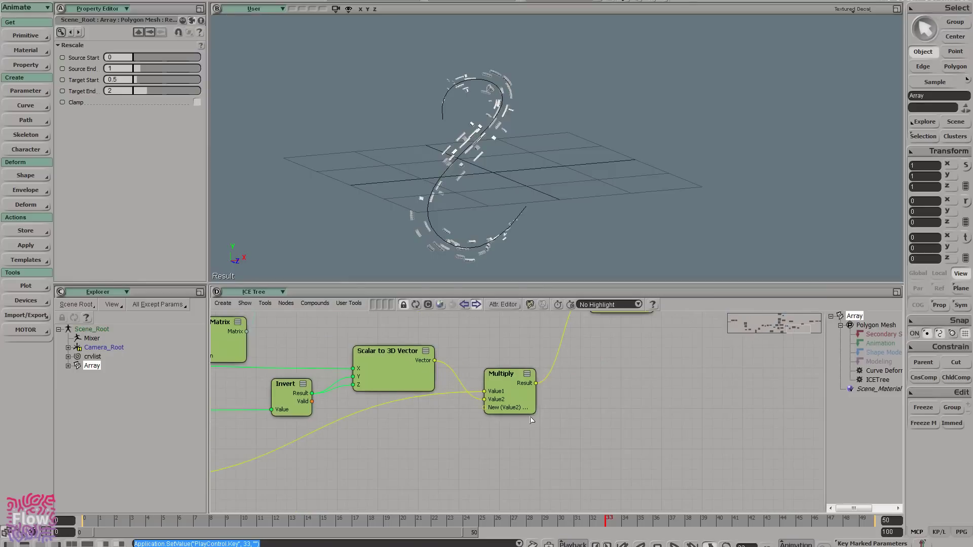
type("mul")
key("Down")
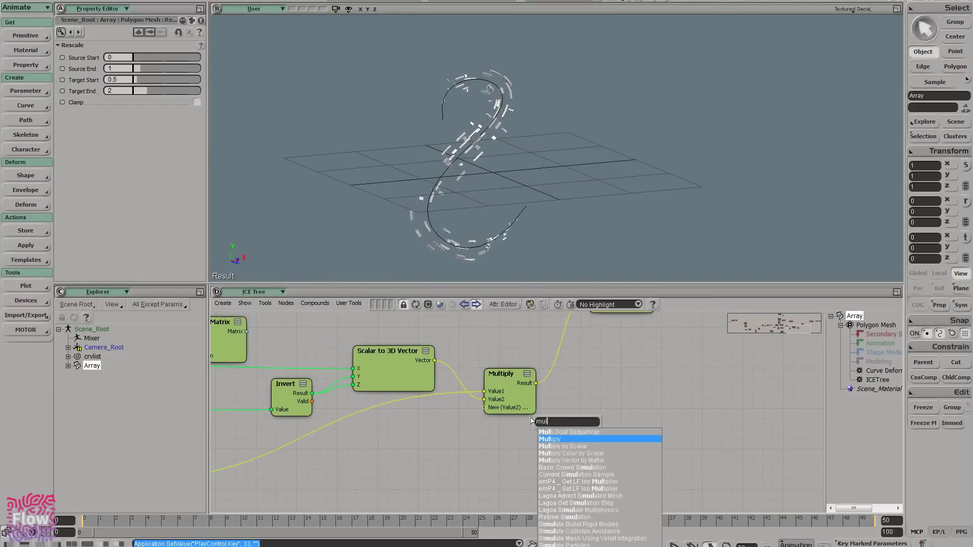
key("Down")
key("Return")
middle_click_drag(654, 399, 563, 456)
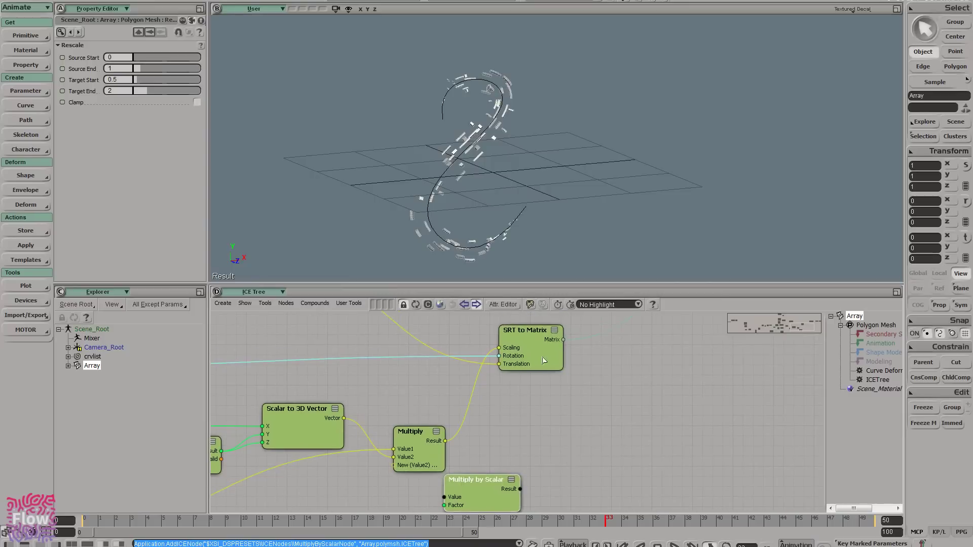
left_click_drag(529, 334, 602, 347)
left_click_drag(479, 480, 517, 453)
- Route the Multiply Result through the Multiply by Scalar node's Value input and into the SRT to Matrix node's Scaling input
left_click_drag(446, 441, 444, 442)
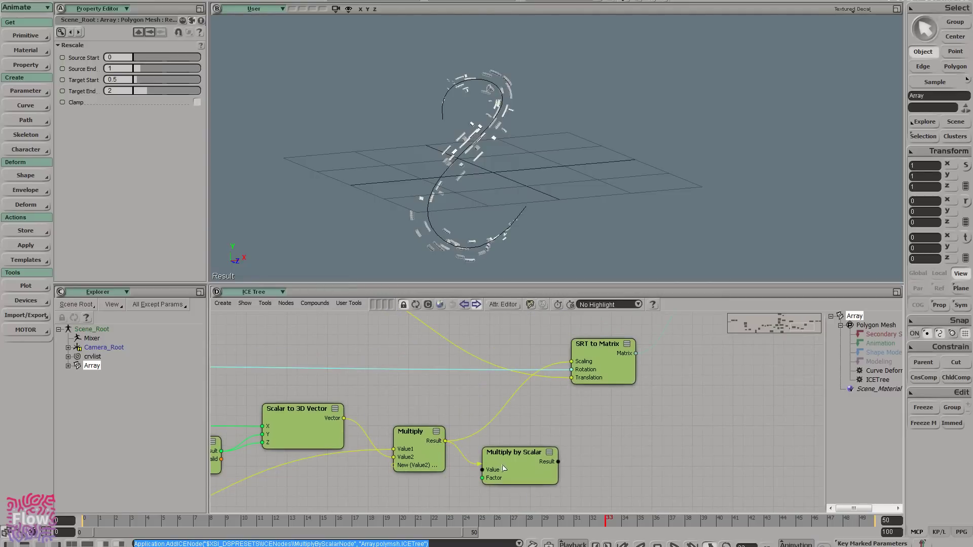
left_click_drag(503, 465, 555, 433)
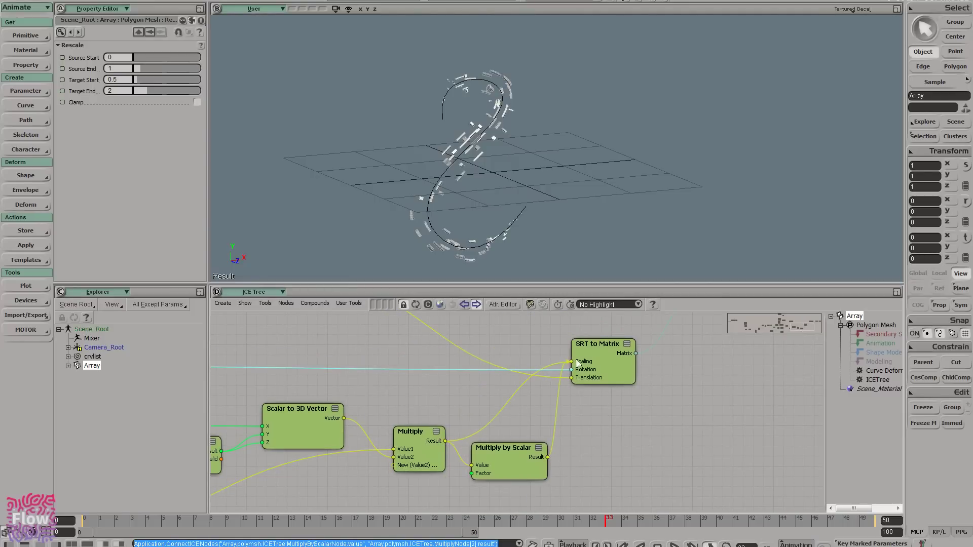
left_click_drag(577, 363, 577, 363)
left_click_drag(523, 448, 517, 426)
- Set the Multiply by Scalar node's Factor to 2 after trying a factor of 2.576
double_click(516, 426)
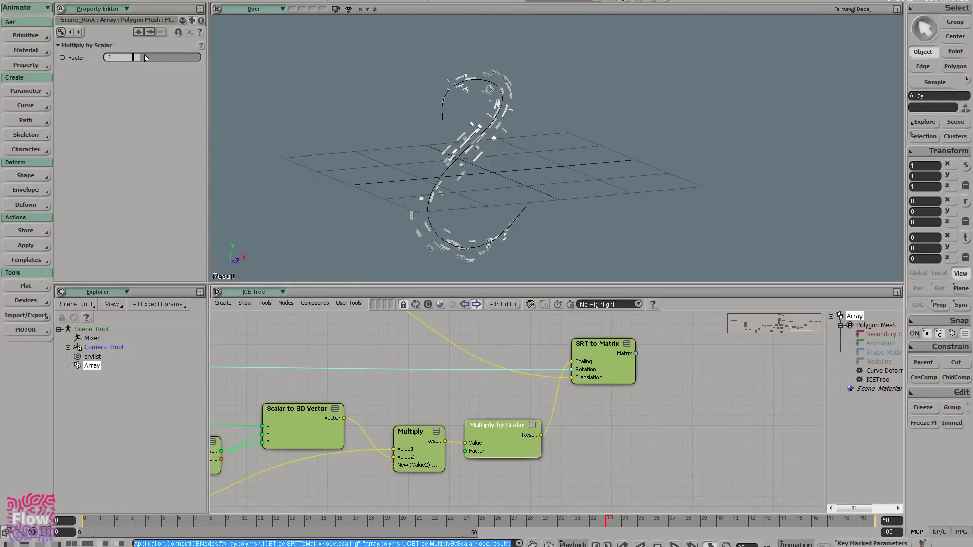
mouse_move(146, 57)
left_mouse_down()
mouse_move(181, 58)
mouse_move(143, 69)
mouse_move(152, 69)
left_mouse_up()
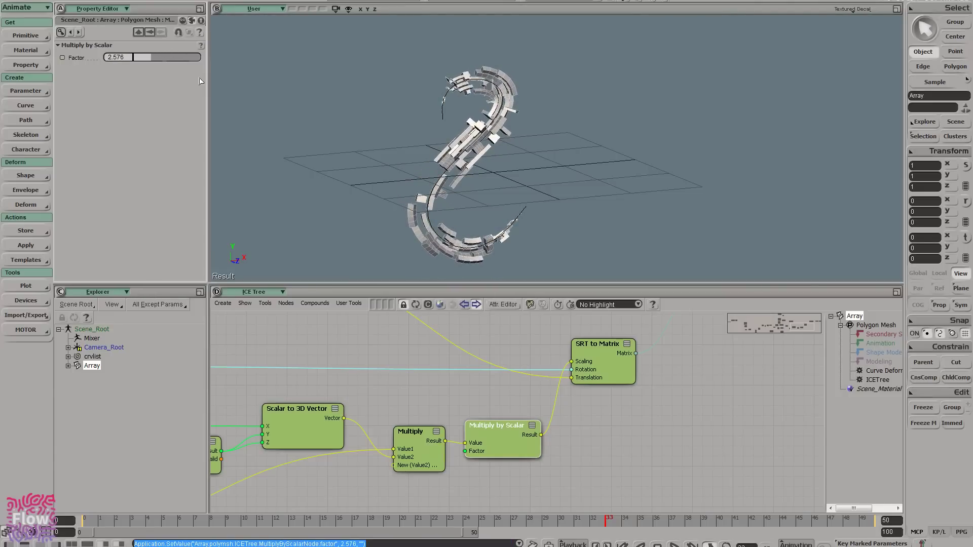
key("s")
right_click_drag(441, 147, 556, 141)
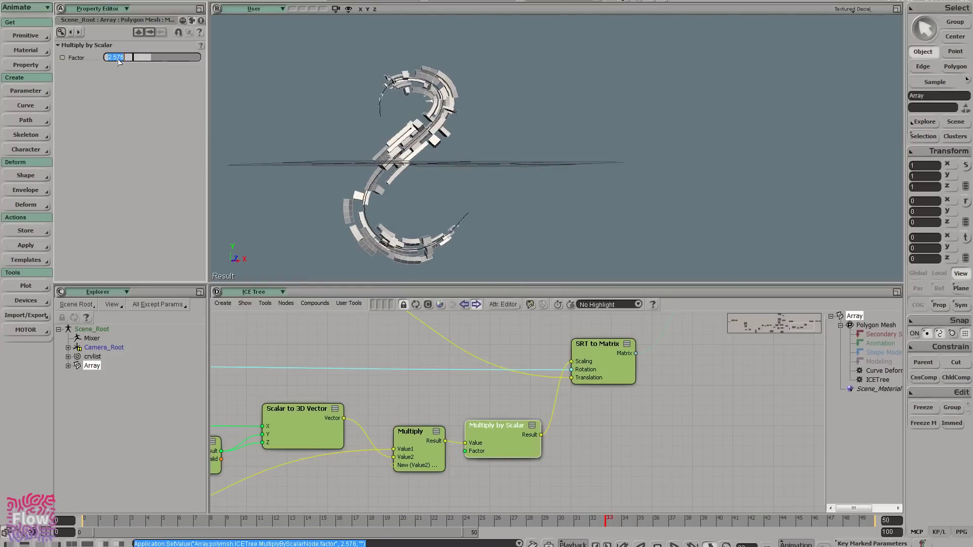
key("Return")
- Play the animation from the start and examine the scaled pieces flowing along the curve from different angles
right_click_drag(390, 91, 399, 92)
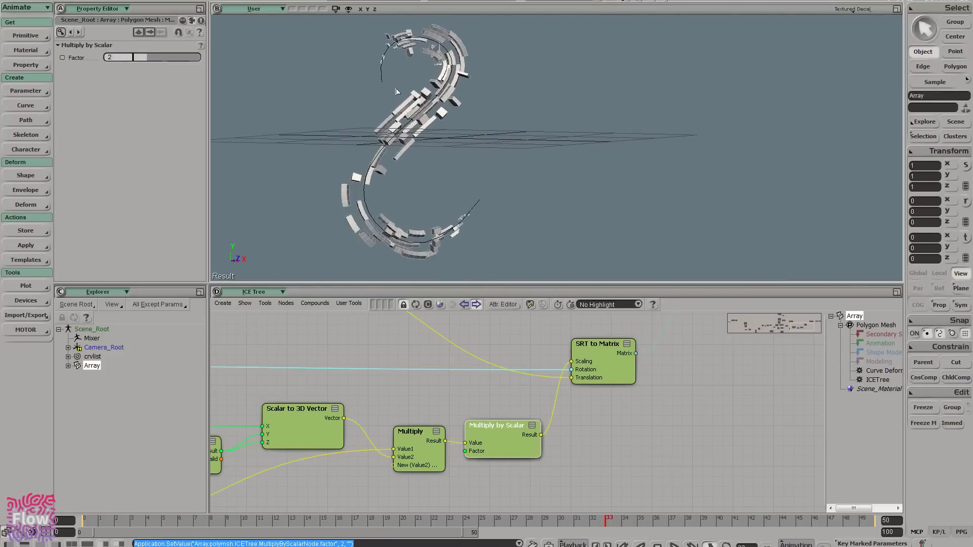
scroll(411, 90, "up", 2)
left_click(674, 546)
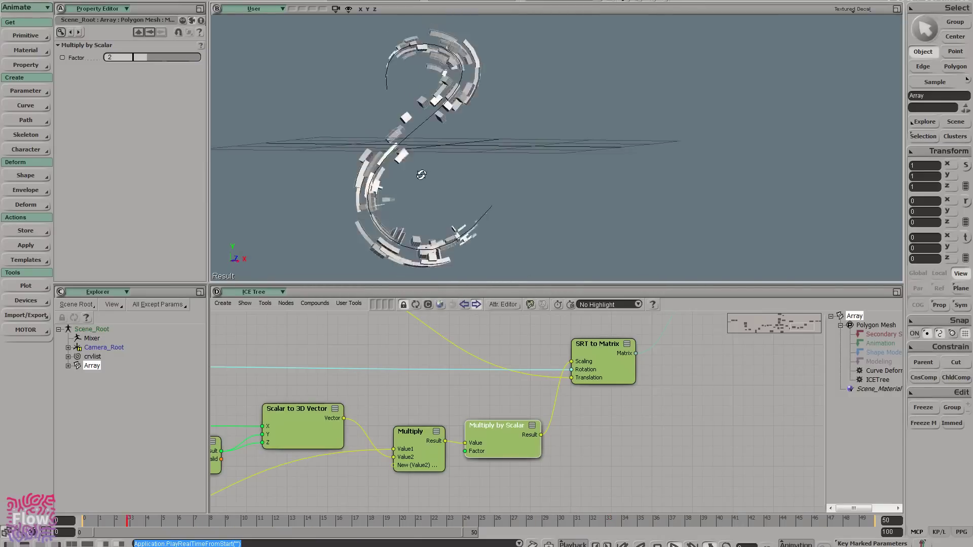
right_click_drag(423, 176, 430, 203)
left_click_drag(430, 203, 502, 234)
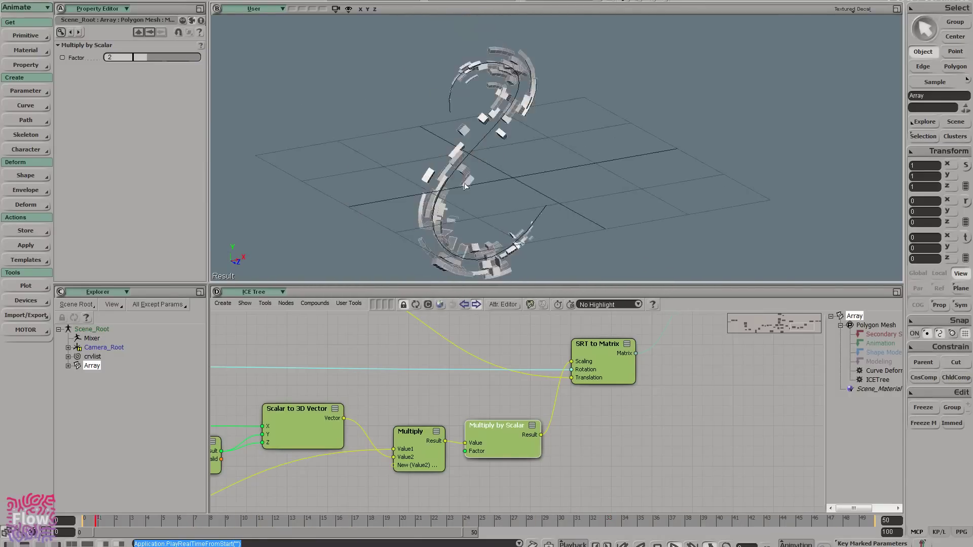
right_click_drag(442, 182, 474, 185)
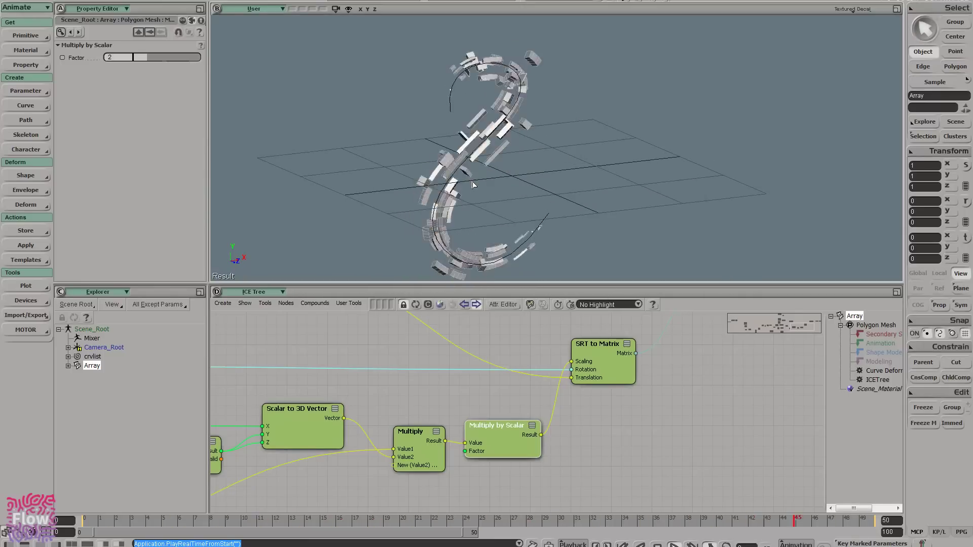
left_click_drag(108, 520, 82, 520)
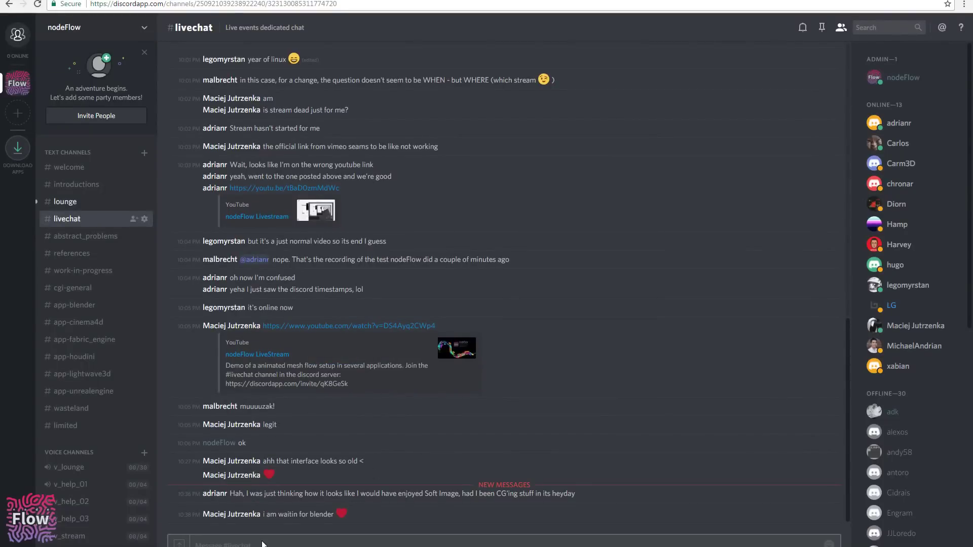
- Switch to the sketch canvas and handwrite "Goal" with "Softimage" beneath it in the empty area under the sawtooth graph
left_click(264, 541)
left_click(564, 546)
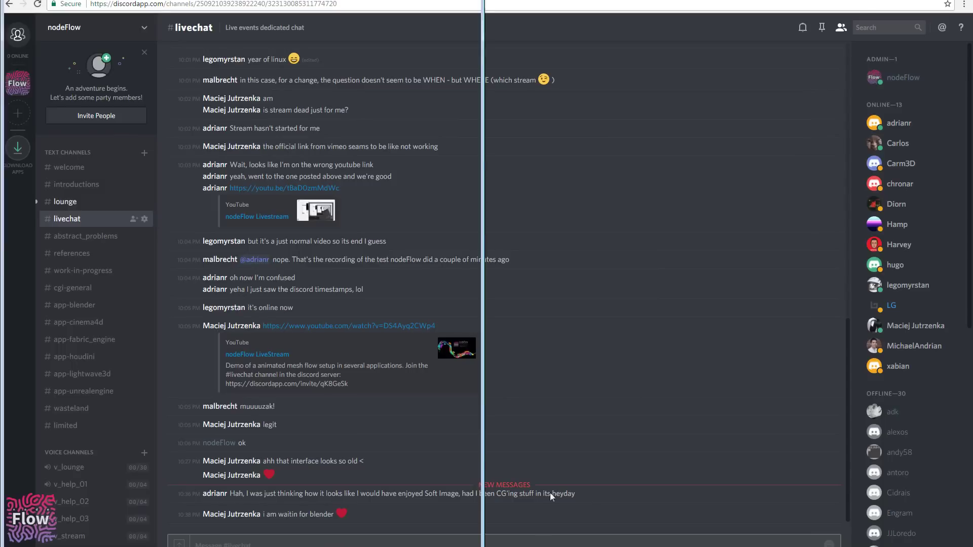
mouse_move(315, 305)
middle_mouse_down()
mouse_move(254, 218)
mouse_move(205, 208)
mouse_move(229, 202)
mouse_move(223, 182)
middle_mouse_up()
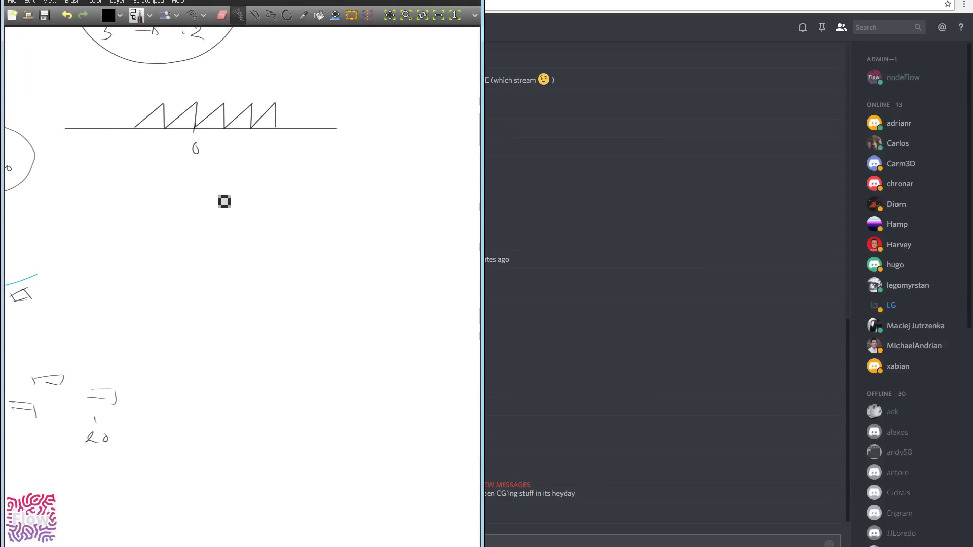
middle_click_drag(237, 207, 402, 295)
mouse_move(277, 229)
middle_mouse_down()
mouse_move(295, 270)
mouse_move(356, 285)
middle_mouse_up()
mouse_move(307, 232)
middle_mouse_down()
mouse_move(216, 155)
mouse_move(112, 92)
middle_mouse_up()
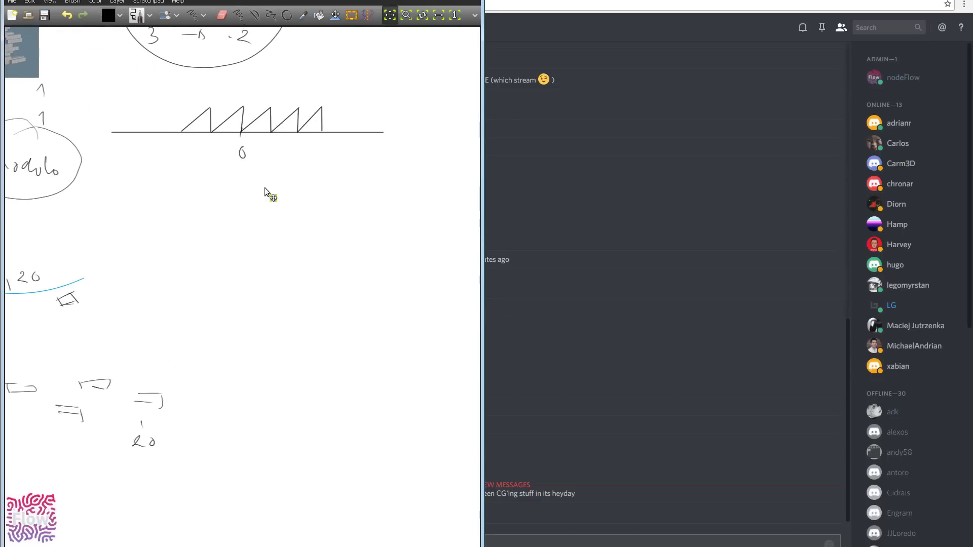
middle_click_drag(269, 195, 246, 189)
mouse_move(269, 204)
left_mouse_down()
mouse_move(262, 211)
mouse_move(276, 219)
left_mouse_up()
left_click_drag(275, 215, 308, 220)
left_click_drag(321, 197, 330, 213)
left_click_drag(256, 240, 252, 260)
left_click_drag(266, 252, 297, 257)
left_click_drag(294, 252, 305, 257)
mouse_move(310, 252)
left_mouse_down()
mouse_move(344, 255)
mouse_move(340, 277)
mouse_move(361, 259)
left_mouse_up()
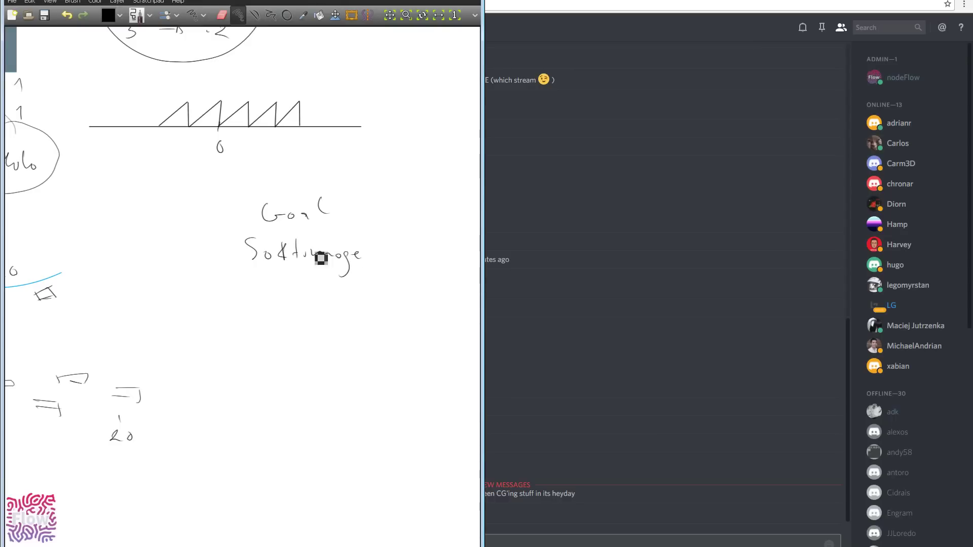
- Handwrite "LW3D" and "Houdini" as the next entries under "Softimage"
mouse_move(244, 286)
left_mouse_down()
mouse_move(258, 304)
mouse_move(284, 288)
mouse_move(294, 306)
mouse_move(310, 306)
left_mouse_up()
left_click_drag(241, 322, 242, 344)
left_click_drag(242, 335, 311, 343)
left_click_drag(313, 340, 333, 351)
left_click(333, 335)
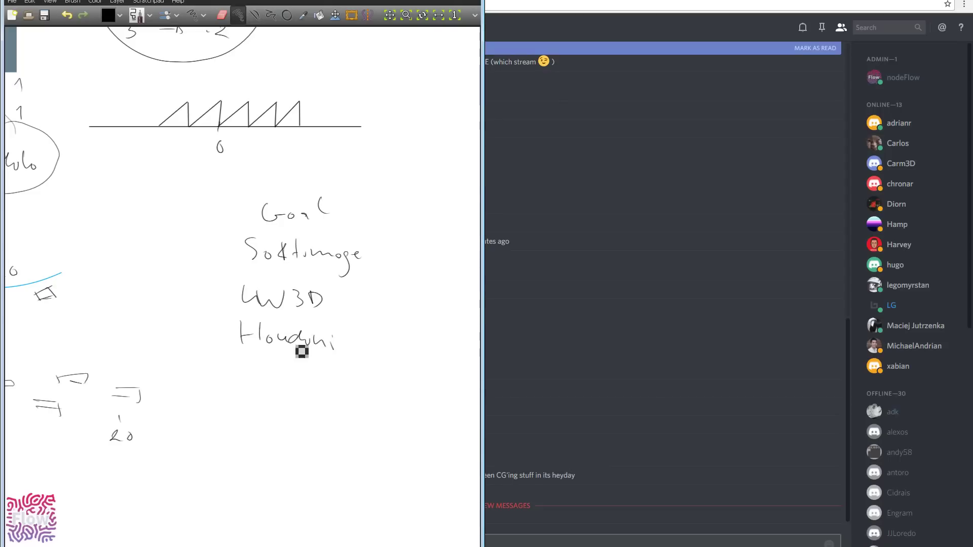
- Handwrite "Blender" as the last list entry without a circle around it, and check the livechat channel
mouse_move(240, 363)
left_mouse_down()
mouse_move(248, 387)
mouse_move(266, 377)
mouse_move(311, 381)
left_mouse_up()
mouse_move(312, 378)
left_mouse_down()
mouse_move(328, 376)
mouse_move(287, 421)
mouse_move(299, 348)
left_mouse_up()
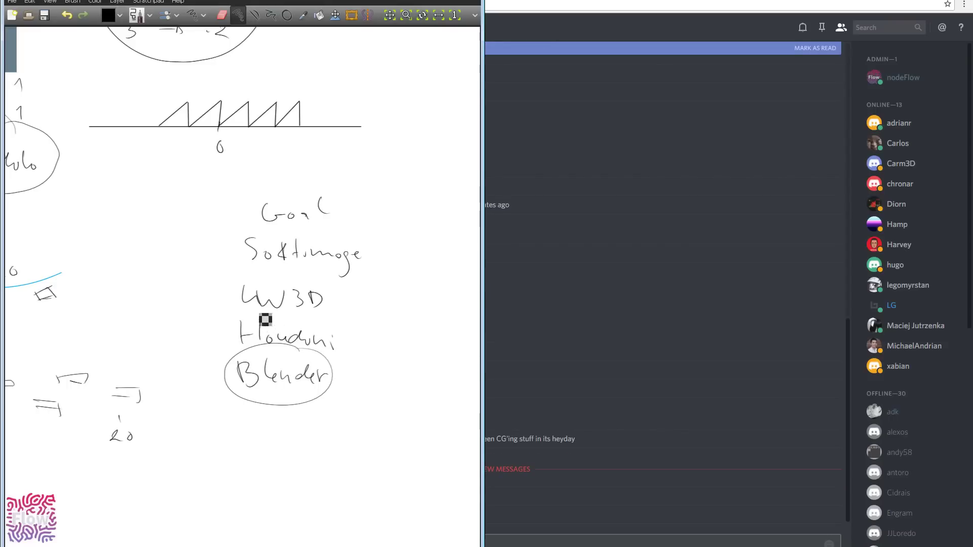
key("ctrl+z")
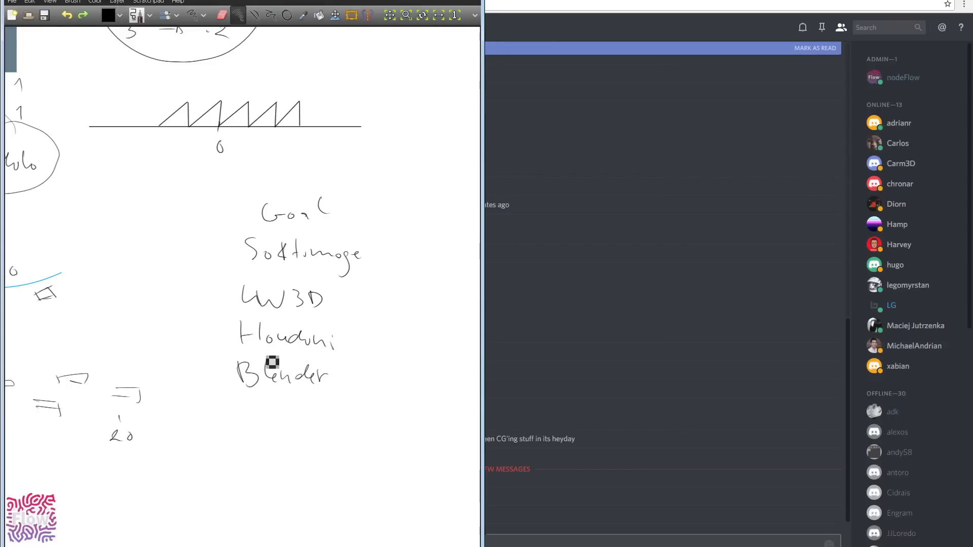
left_click(630, 106)
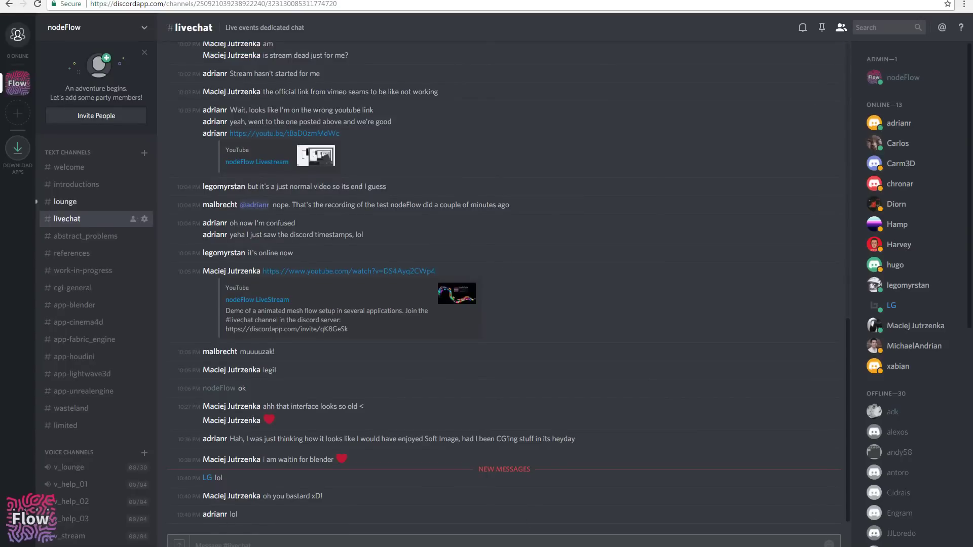
key("alt+Tab")
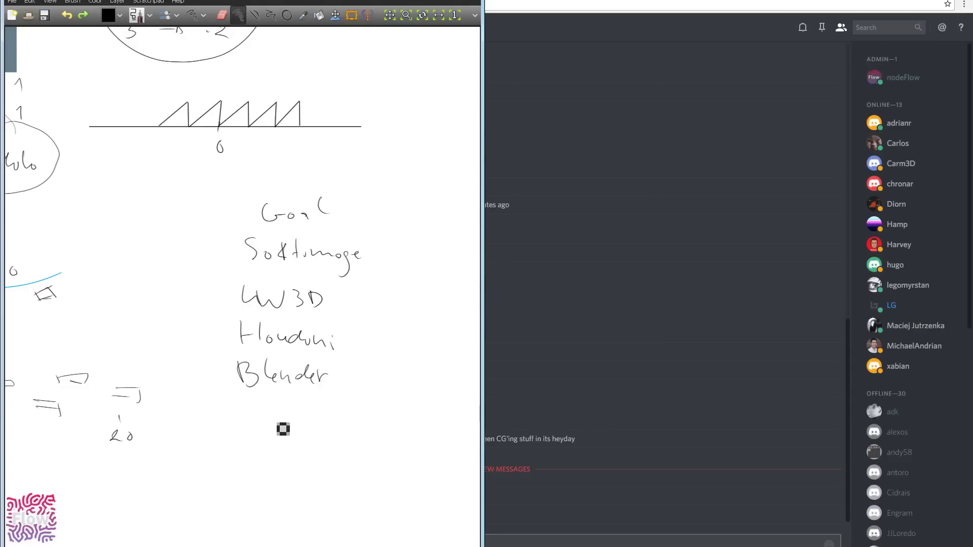
- Switch to Softimage and save the scene under the new name Flow_begin_done
left_click(310, 546)
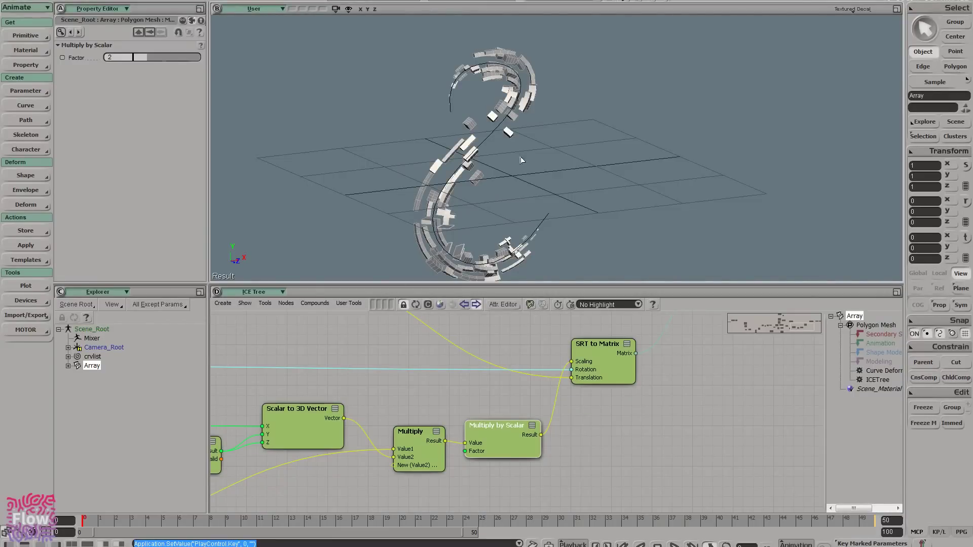
right_click_drag(651, 166, 610, 145)
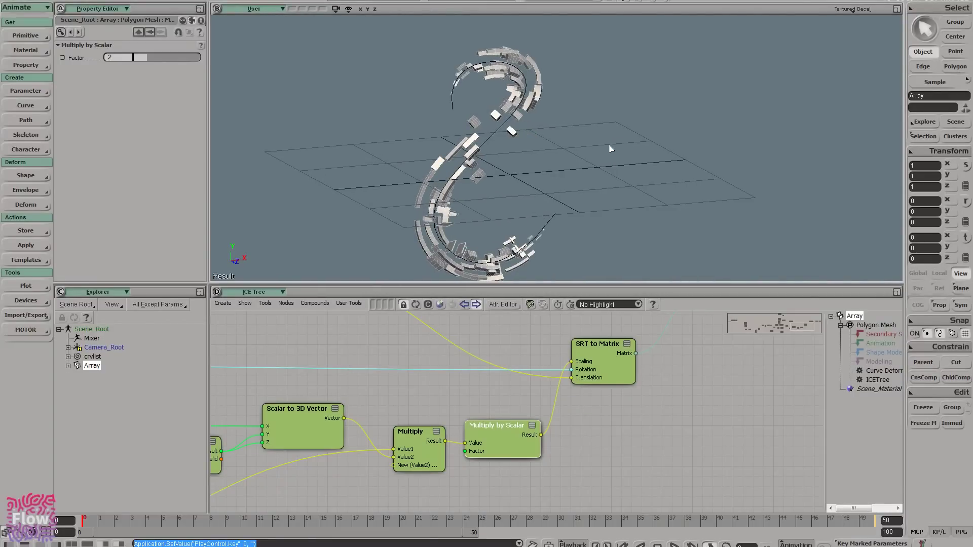
key("ctrl+shift+s")
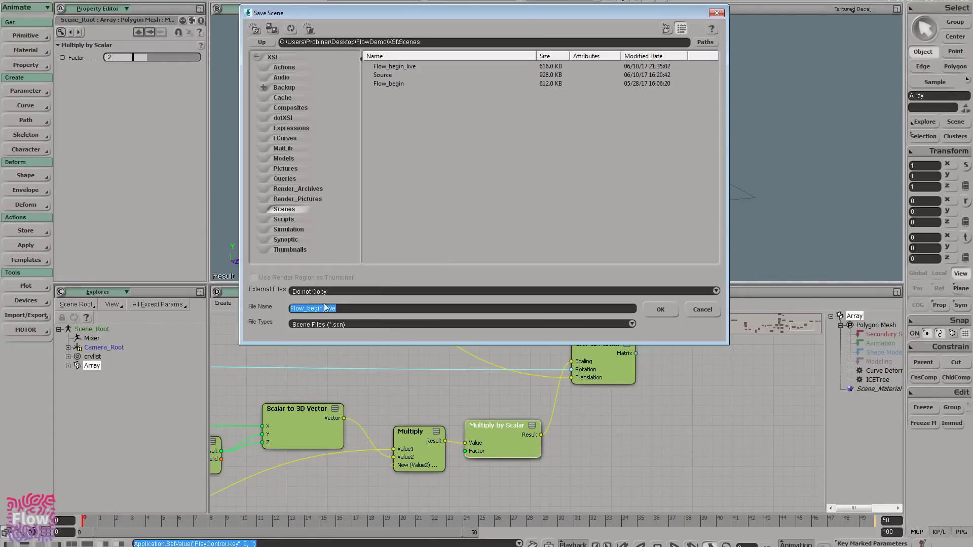
left_click(340, 308)
key("BackSpace")
key("BackSpace")
type("done")
key("Return")
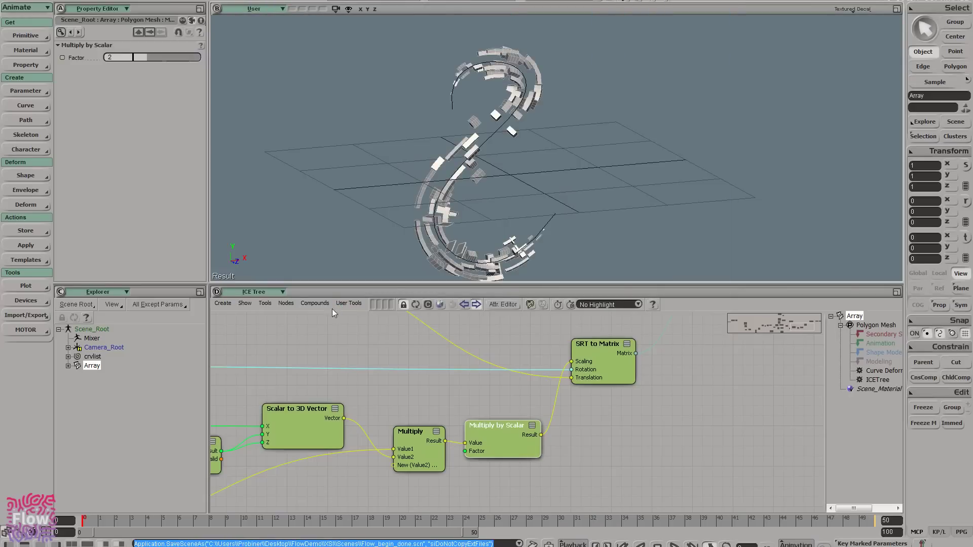
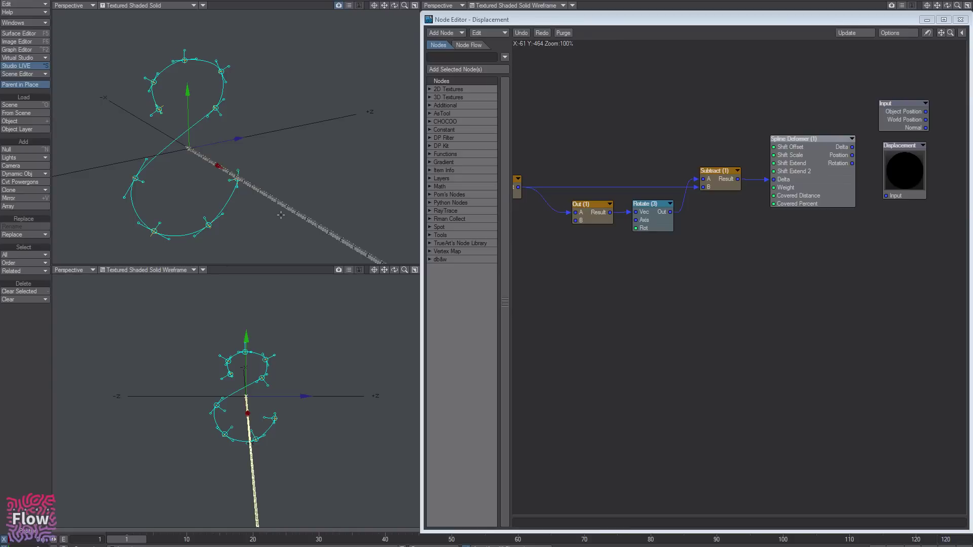
- In LightWave, open the Spline Deformer node's settings, place the dialog below the node and examine its list of spline points
double_click(796, 173)
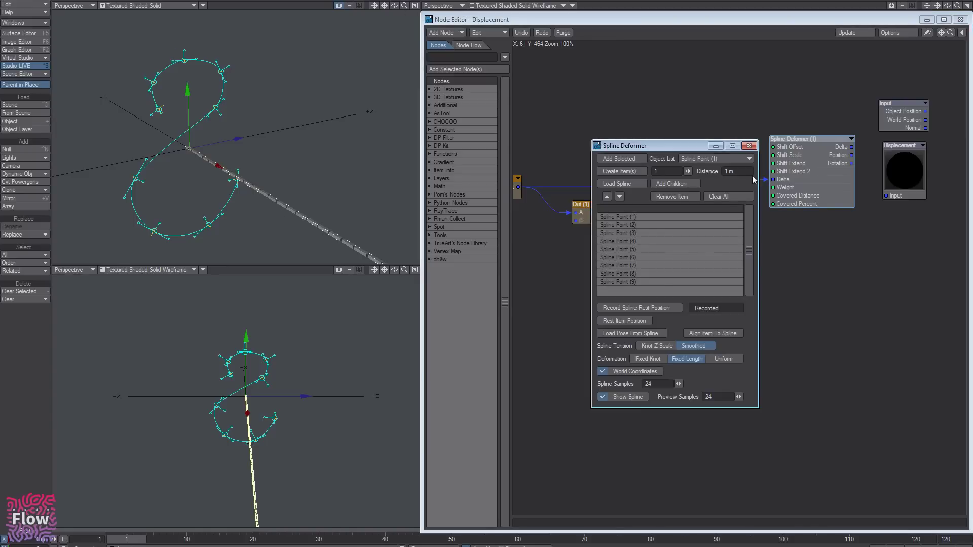
left_click_drag(674, 148, 802, 224)
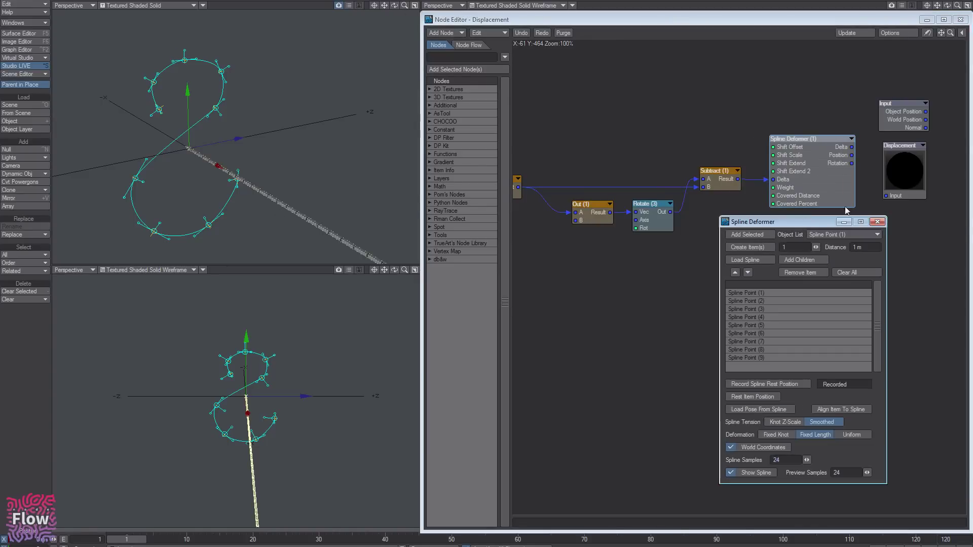
left_click(776, 294)
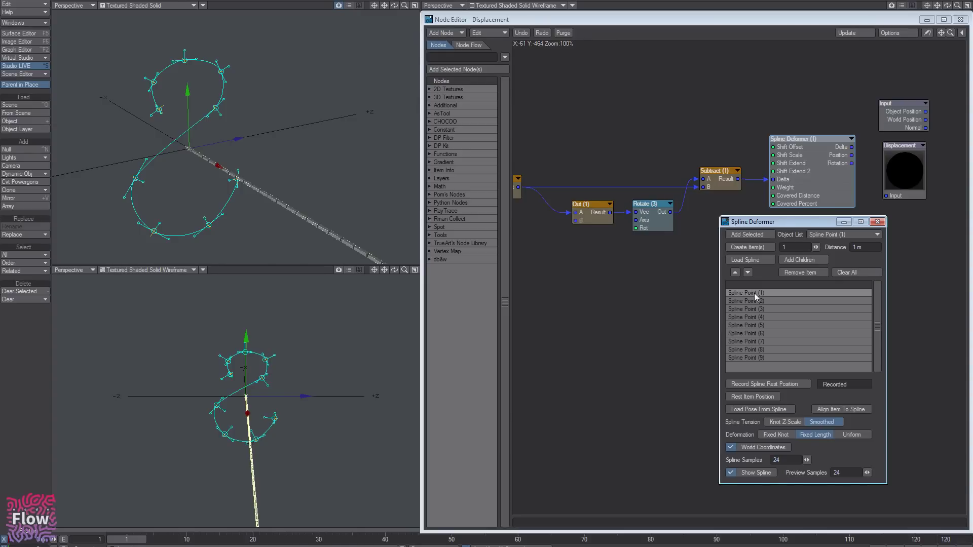
left_click_drag(394, 5, 383, 6)
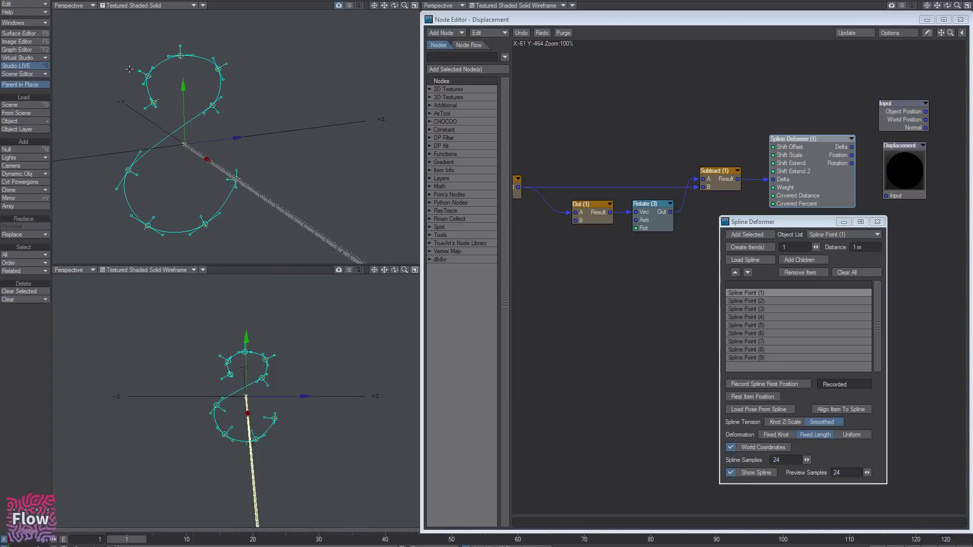
- Set the timeline's start frame to 0 and compare the spline's shape at frames 0 and 1
left_click(100, 540)
type("0")
key("Tab")
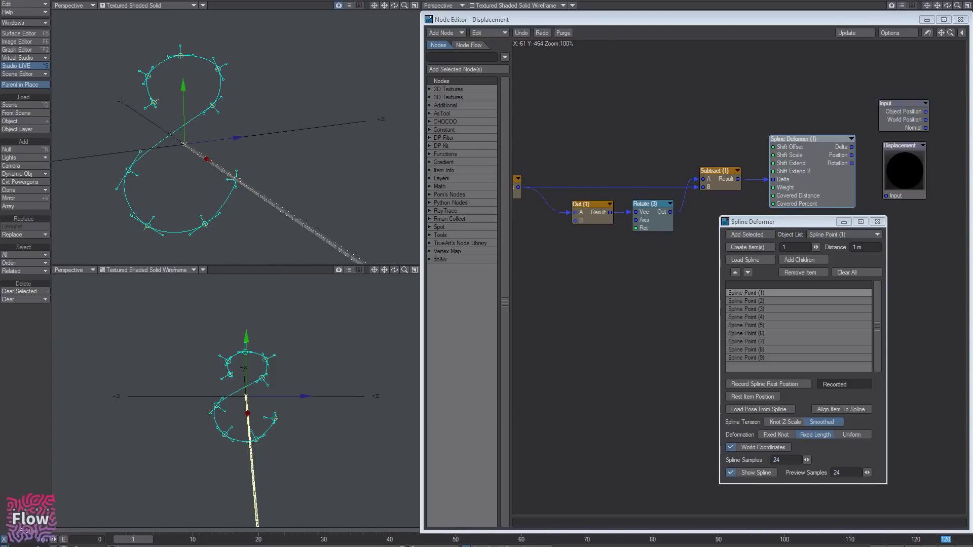
left_click(127, 540)
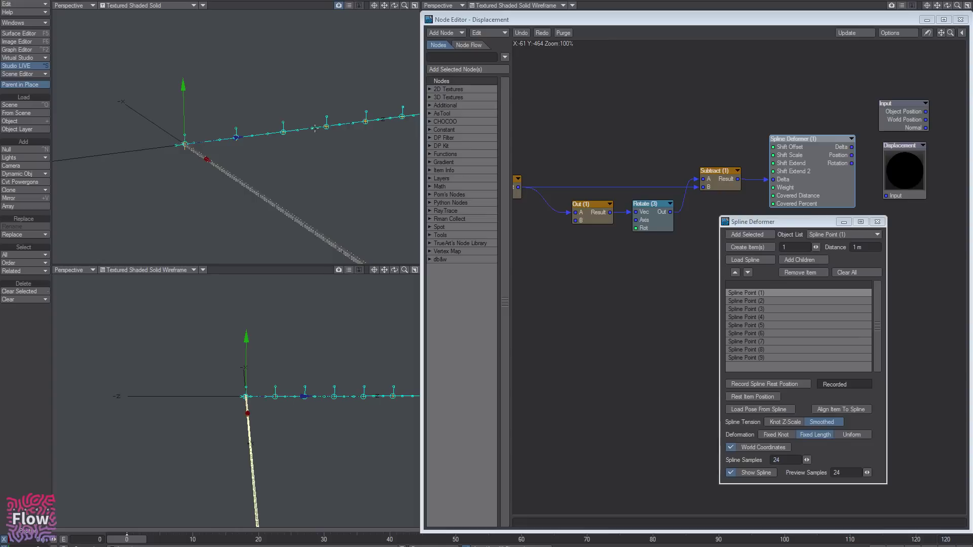
left_click_drag(314, 128, 269, 122, "alt")
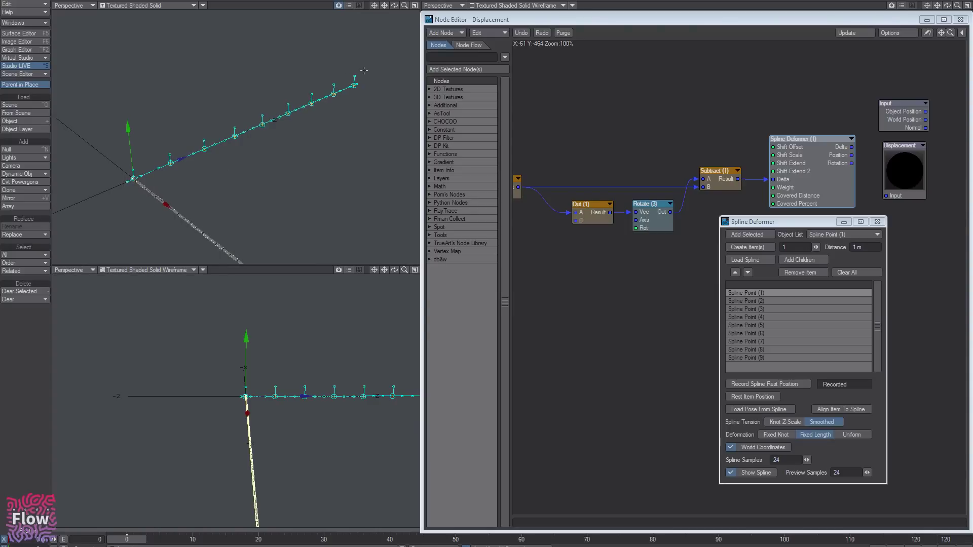
key("Right")
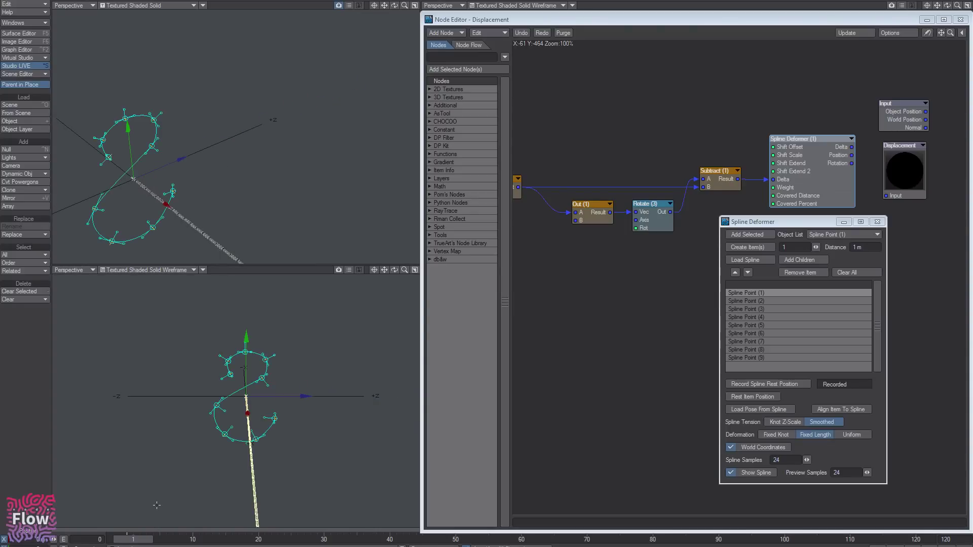
mouse_move(172, 171)
left_mouse_down("alt")
mouse_move(164, 165)
mouse_move(177, 157)
left_mouse_up("alt")
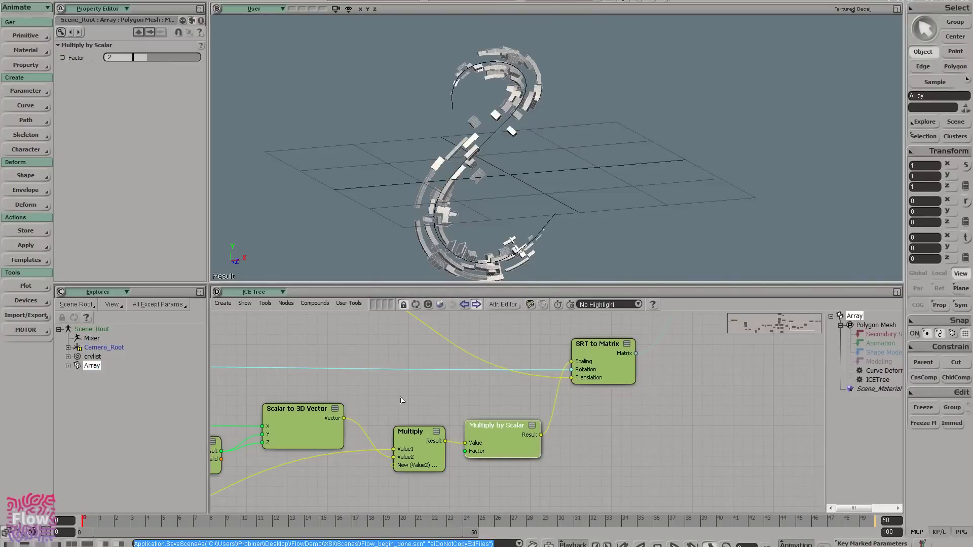
- Switch to Softimage and examine how the Get crvlist.CurveLength node is used in the ICE tree
scroll(401, 400, "down", 1)
middle_click_drag(376, 406, 896, 328)
middle_click_drag(406, 393, 452, 444)
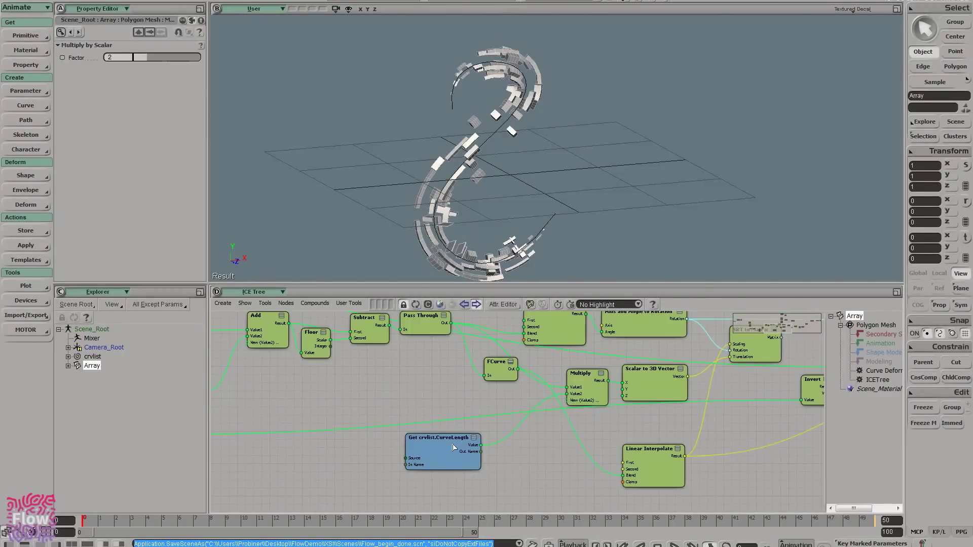
left_click_drag(451, 444, 477, 446)
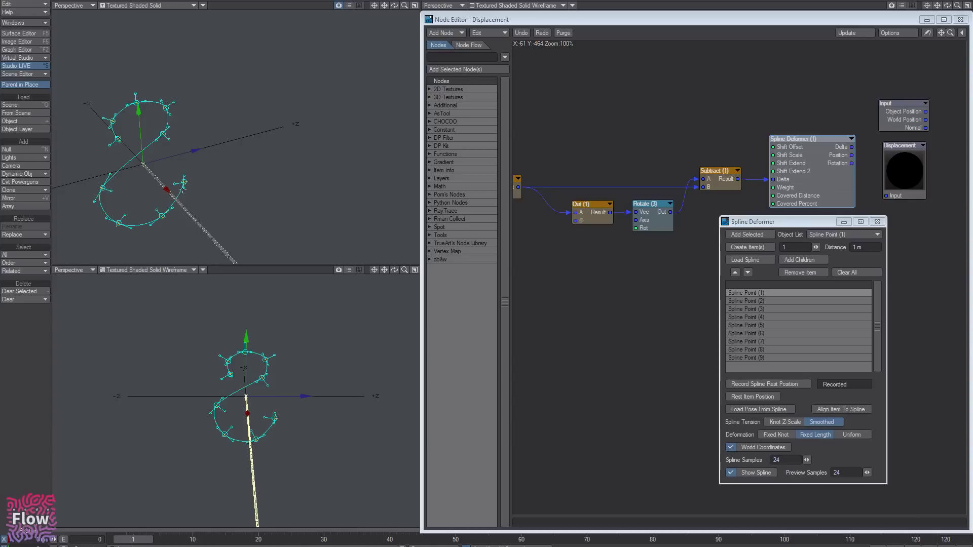
- Back in LightWave, close the Spline Deformer settings and inspect the Rotate (3) node's axis and rotation values against the array's direction
left_click_drag(194, 190, 227, 155, "alt")
left_click(879, 222)
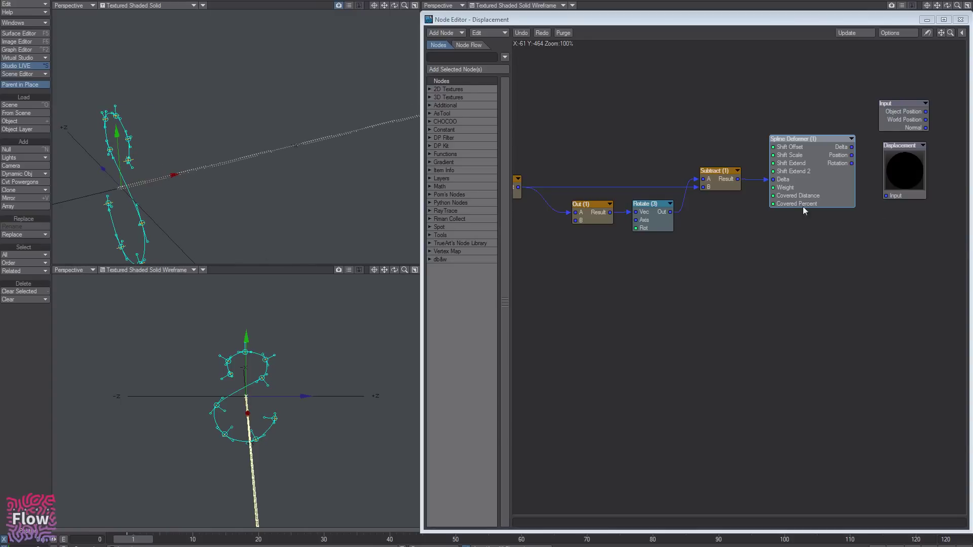
left_click_drag(666, 165, 719, 166, "alt")
left_click_drag(653, 205, 651, 206)
double_click(700, 205)
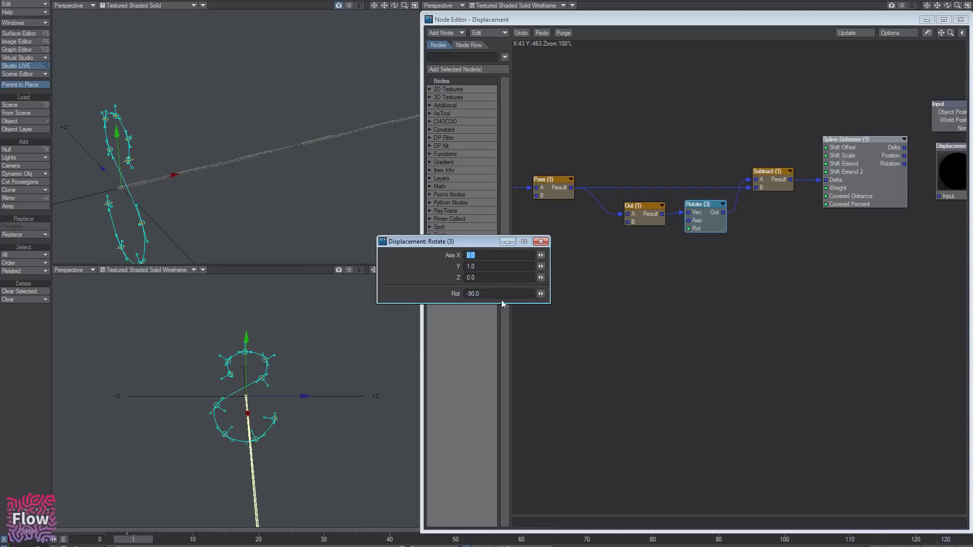
left_click_drag(324, 172, 228, 190, "alt")
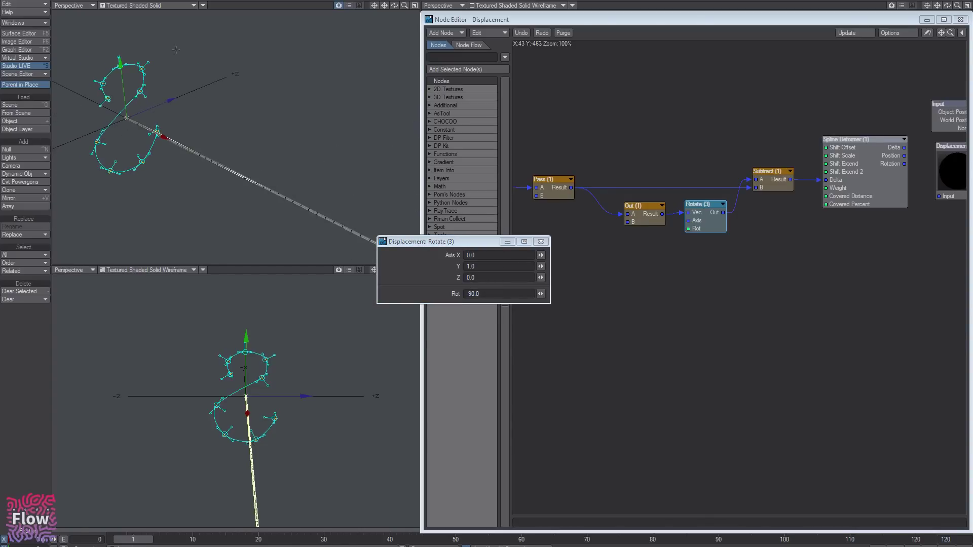
left_click(544, 242)
left_click_drag(596, 210, 677, 231, "alt")
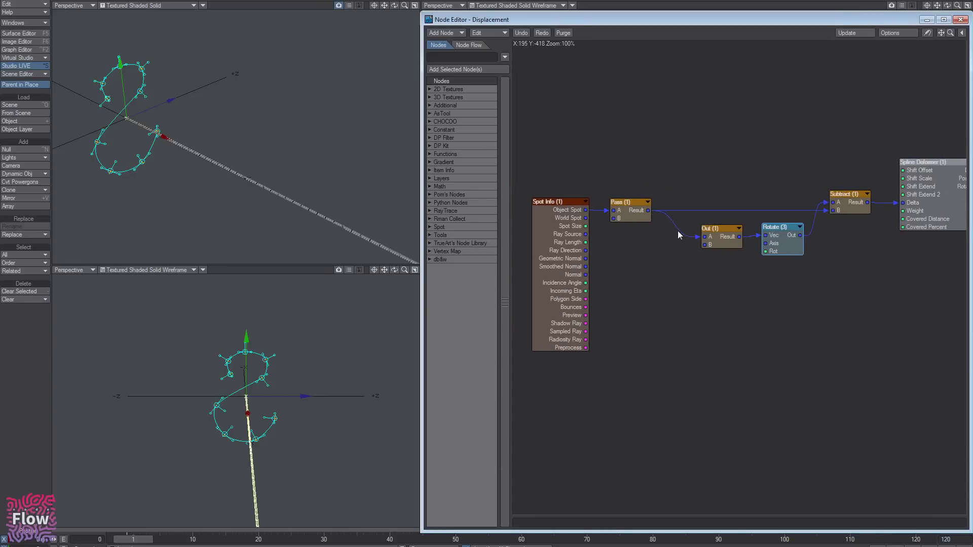
- Switch to the sketch canvas and review the drawing of the numbered array pieces, undoing the stroke made on it
key("alt+Tab")
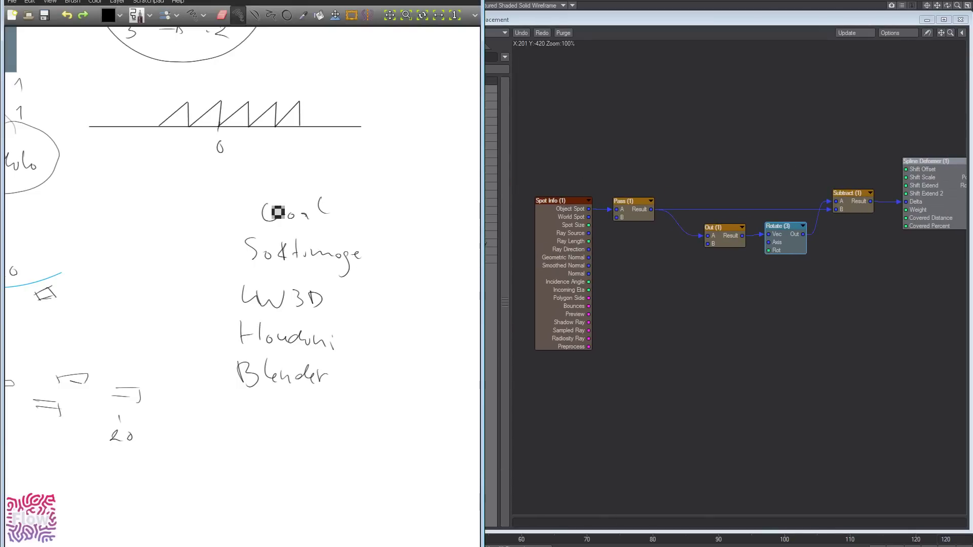
key("space")
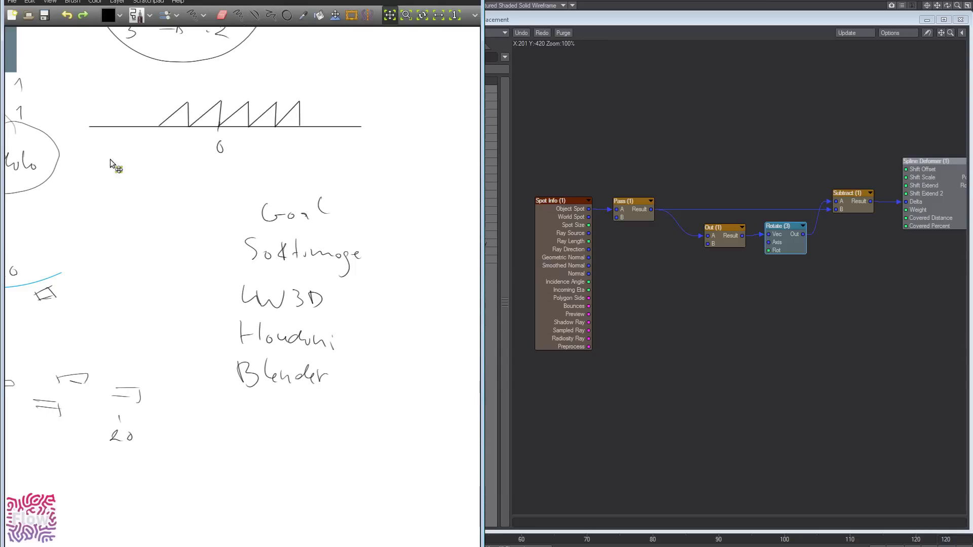
middle_click_drag(110, 163, 266, 374)
mouse_move(111, 216)
middle_mouse_down()
mouse_move(205, 289)
mouse_move(299, 329)
middle_mouse_up()
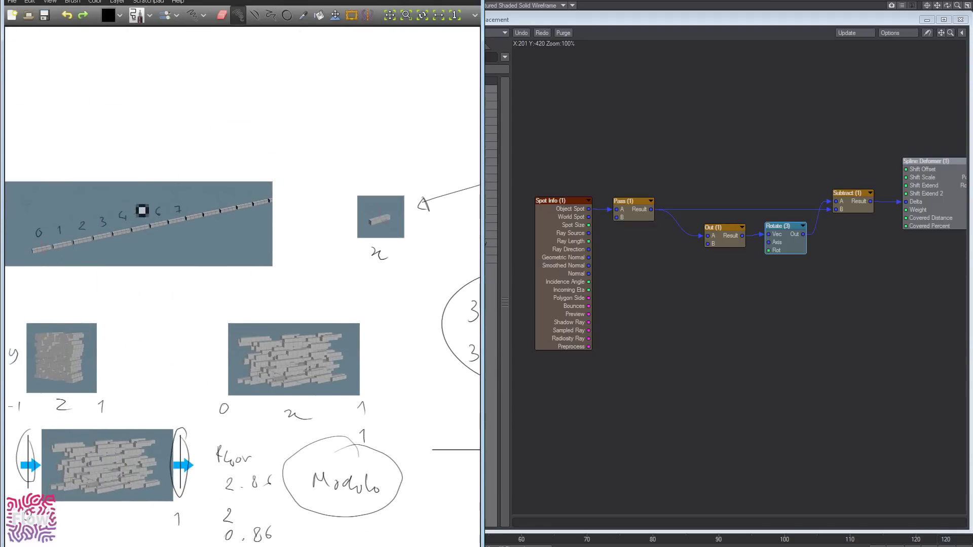
mouse_move(87, 195)
left_mouse_down()
mouse_move(82, 286)
mouse_move(123, 180)
left_mouse_up()
key("ctrl+z")
- Add a Split Vector node to LightWave's displacement network, placing it above the Pass (1) node with room before the Out (1) node
left_click(606, 184)
type("spli")
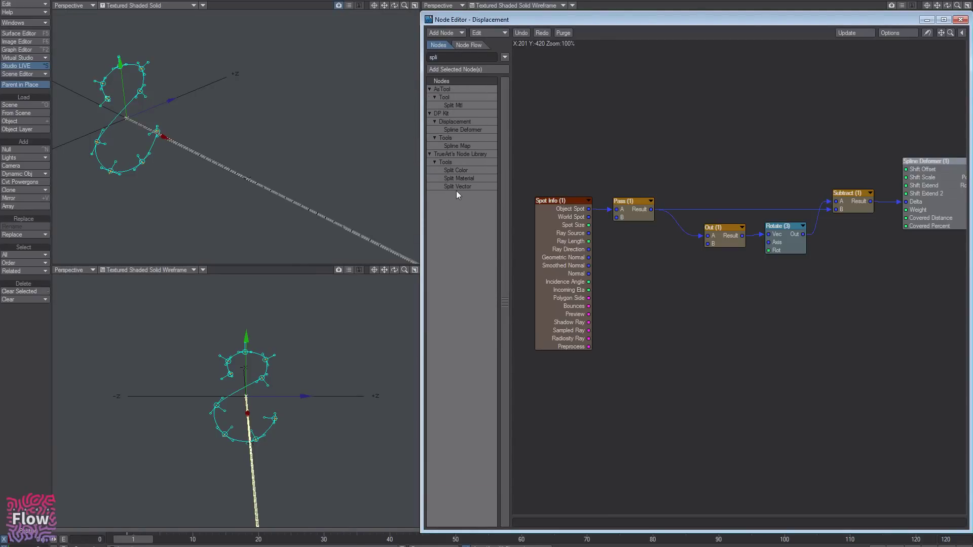
double_click(456, 190)
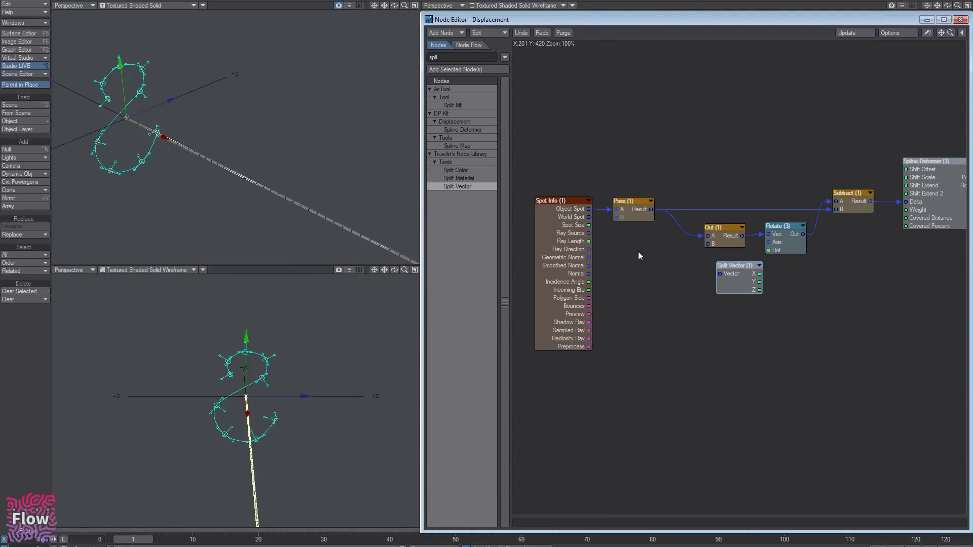
left_click_drag(659, 254, 463, 250)
middle_click_drag(609, 259, 742, 237)
left_click_drag(888, 245, 738, 118)
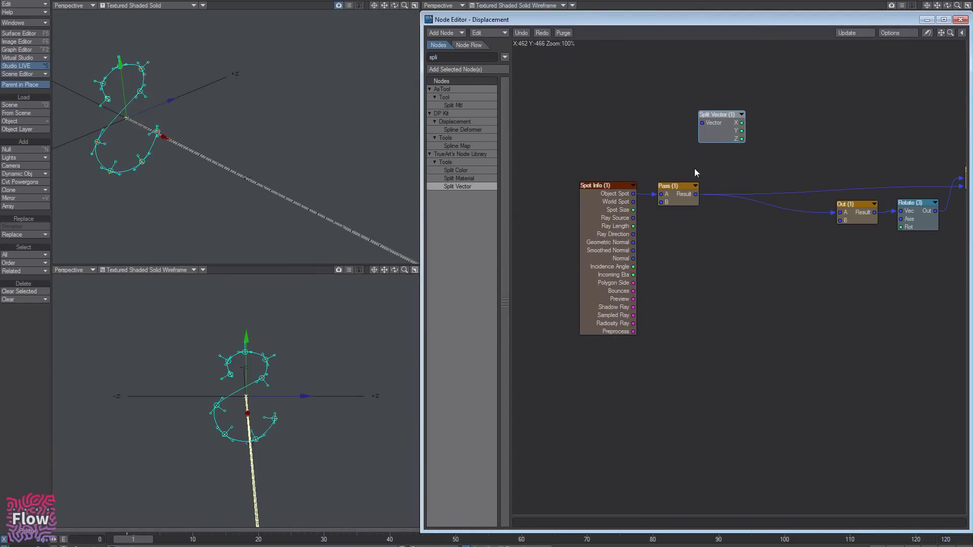
- Connect the Pass (1) result to Split Vector (1), then add an AsTool Round node fed by the vector's X output
left_click_drag(694, 170, 508, 231)
left_click_drag(619, 184, 661, 243)
type("round")
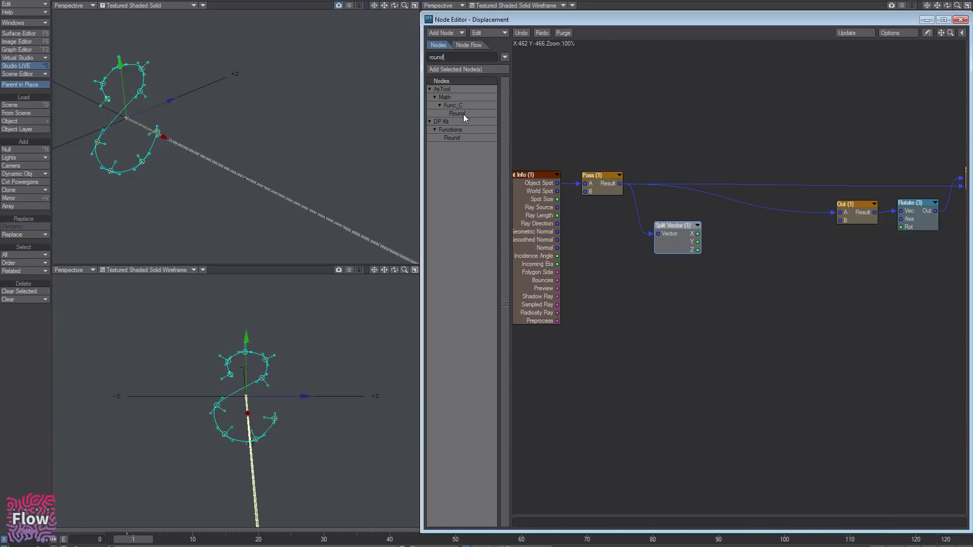
double_click(464, 114)
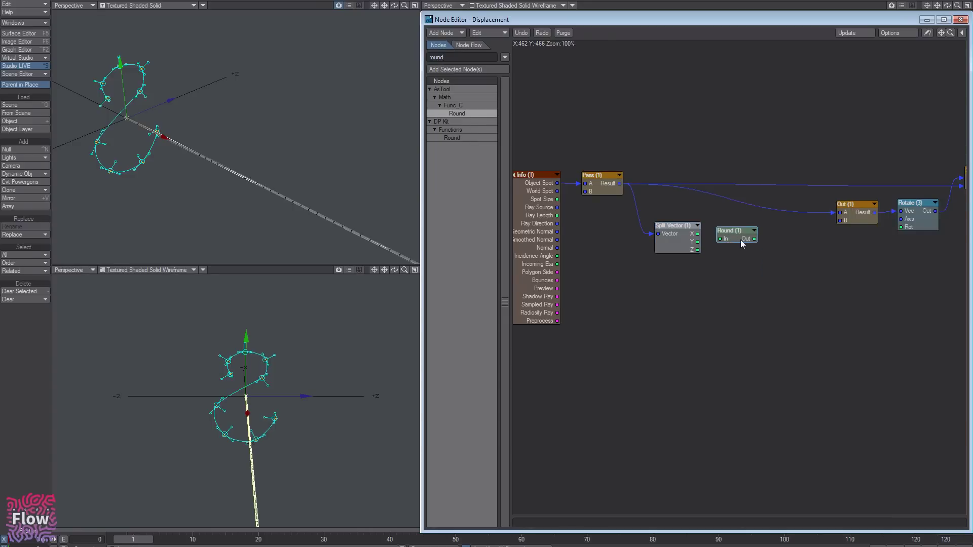
middle_click_drag(740, 240, 712, 253)
mouse_move(702, 245)
left_mouse_down()
mouse_move(695, 239)
mouse_move(707, 251)
left_mouse_up()
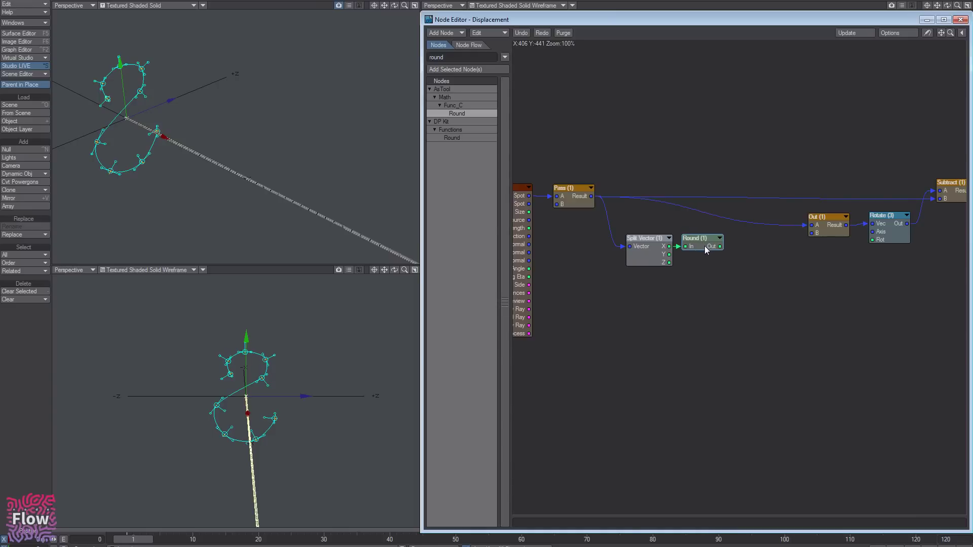
- Move the Split Vector (1) and Round (1) nodes together, closer to Pass (1) and away from Out (1)
left_click_drag(730, 326, 490, 168)
left_click_drag(723, 243, 652, 247)
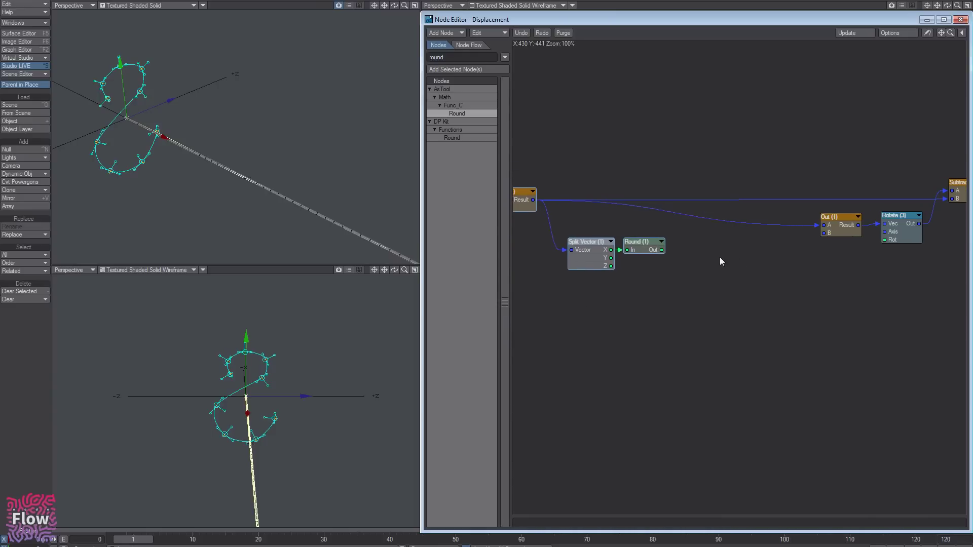
left_click(722, 261)
- Add a Subtract Scaled node after Round (1) and connect the Round output to its Scale input
left_click_drag(456, 60, 402, 63)
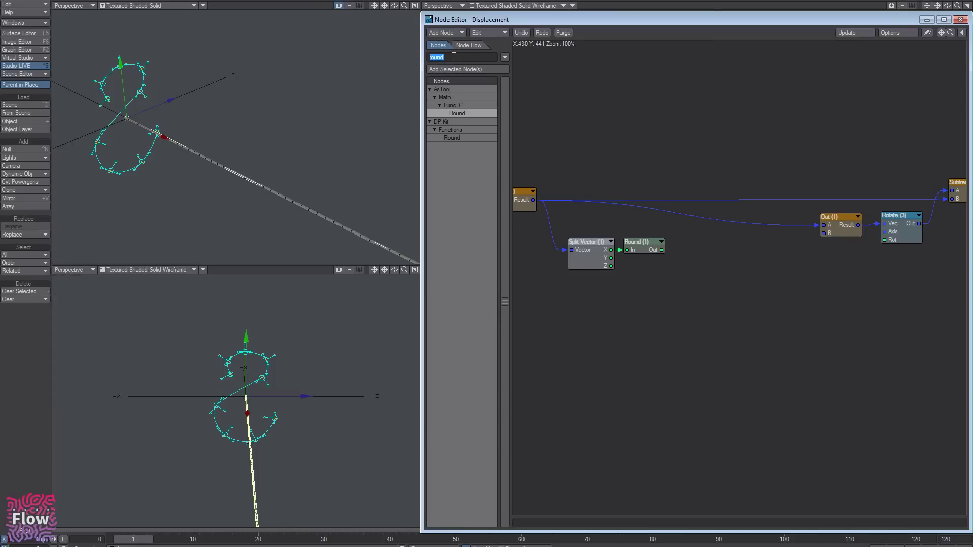
type("sub")
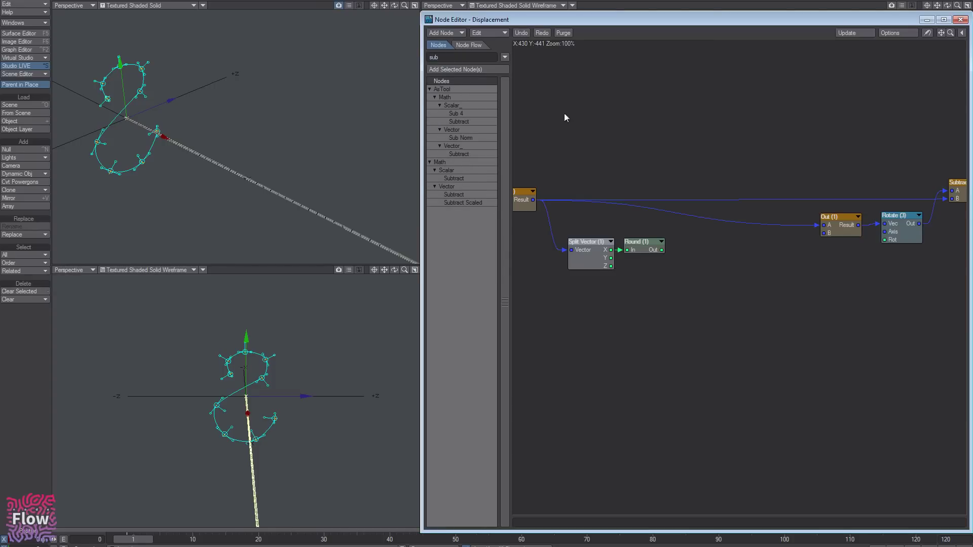
double_click(463, 204)
left_click_drag(729, 282, 724, 269)
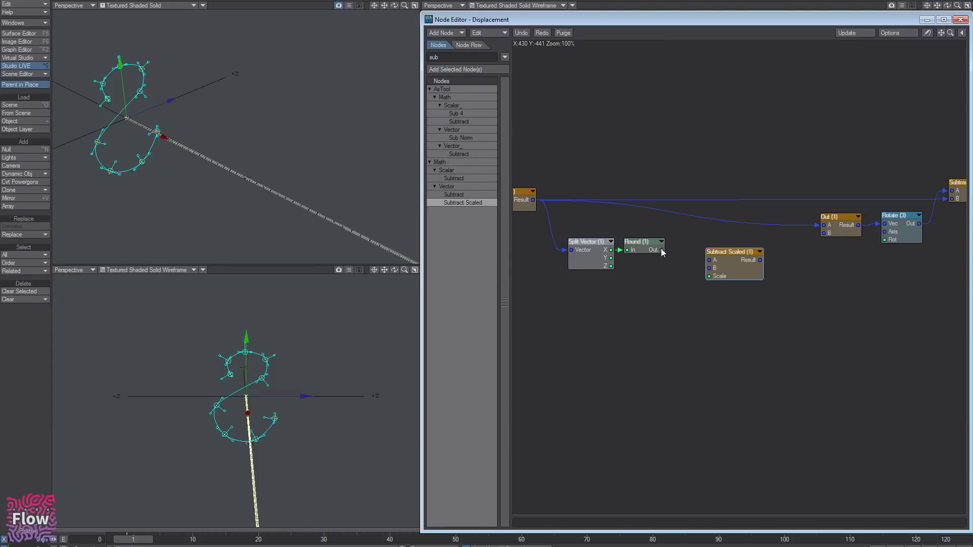
left_click_drag(661, 250, 723, 274)
- Set both A X and B X to 1 in the Subtract Scaled (1) settings
double_click(743, 267)
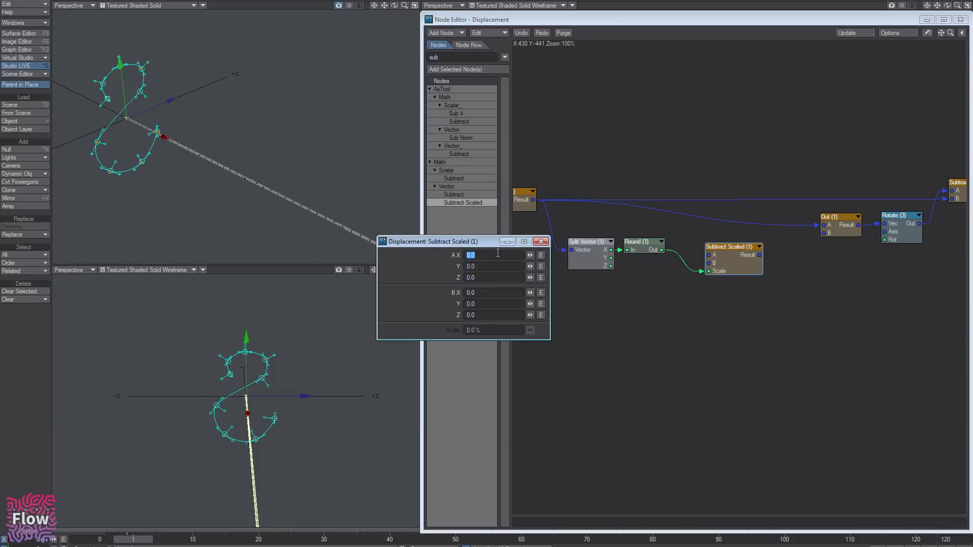
type("1")
key("Tab")
key("Return")
type("1")
key("Tab")
- Connect the Pass (1) result to input A of Subtract Scaled (1) and check that node's vector values
left_click_drag(533, 200, 760, 173)
left_click_drag(591, 197, 698, 194, "alt")
left_click_drag(76, 130, 135, 134, "alt")
double_click(855, 174)
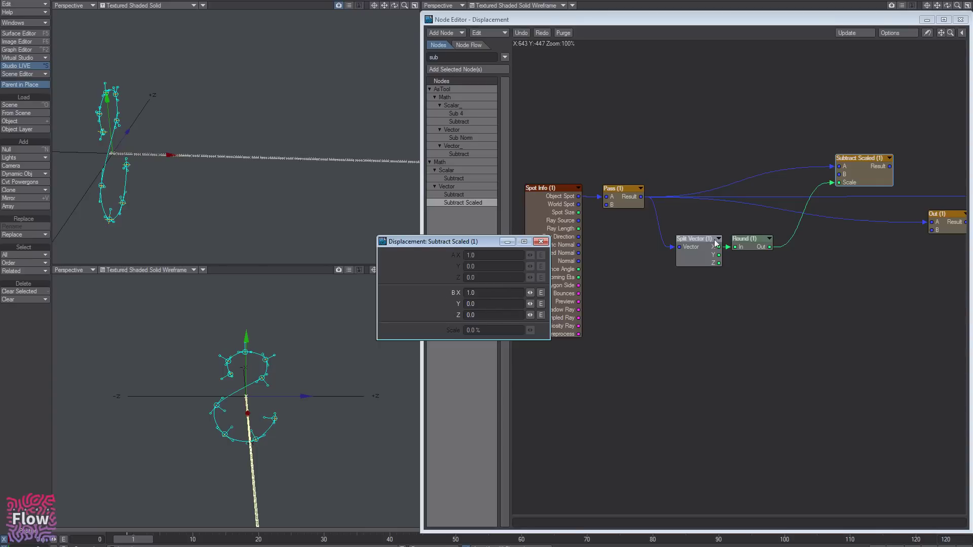
- Try feeding the Subtract Scaled (1) result into input B of Subtract (1)
left_click_drag(816, 274, 603, 297, "alt")
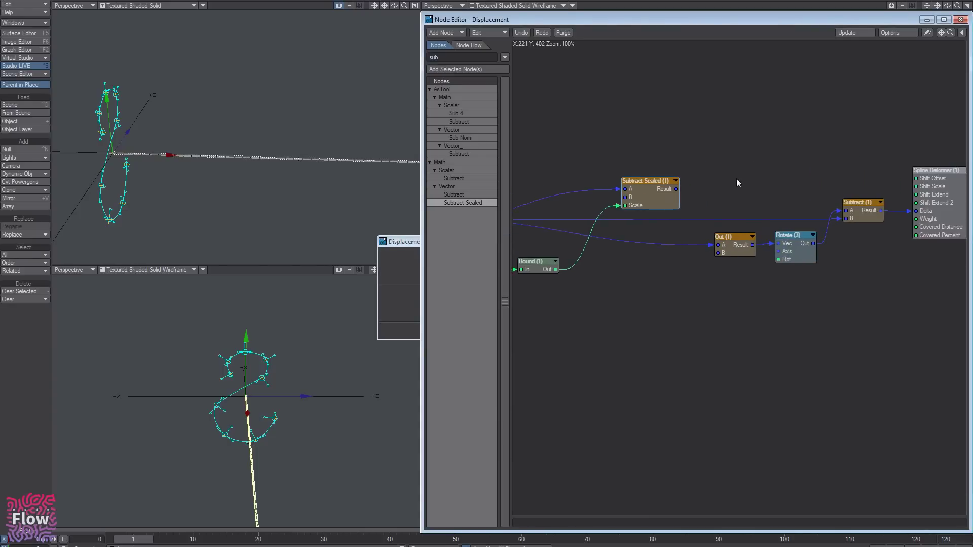
left_click_drag(737, 179, 695, 165, "alt")
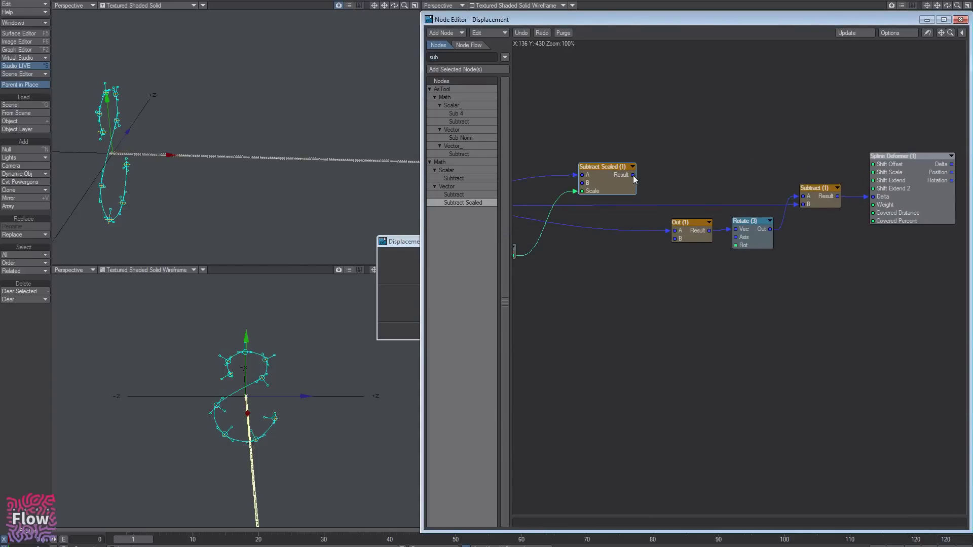
left_click_drag(634, 175, 804, 205)
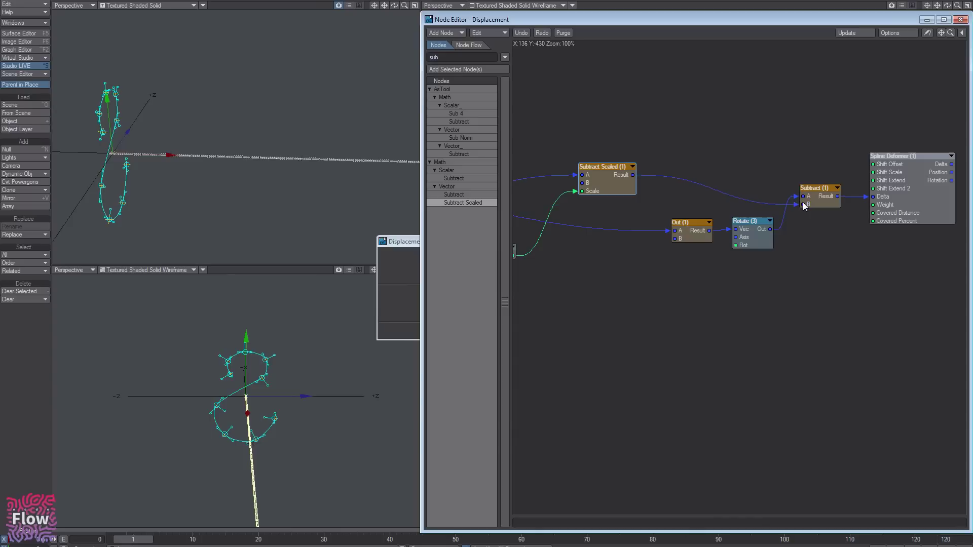
- Move Spline Deformer (1) above the Displacement node and connect the Subtract (1) result directly to the Displacement input
left_click_drag(892, 208, 881, 211)
left_click_drag(114, 190, 160, 196, "alt")
left_click_drag(934, 203, 721, 198, "alt")
left_click_drag(695, 188, 720, 73)
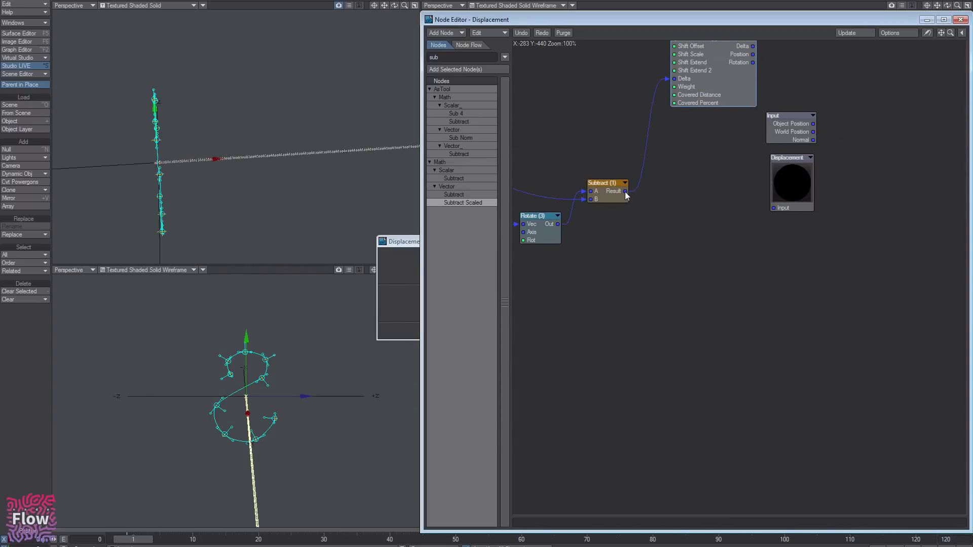
left_click_drag(625, 191, 777, 208)
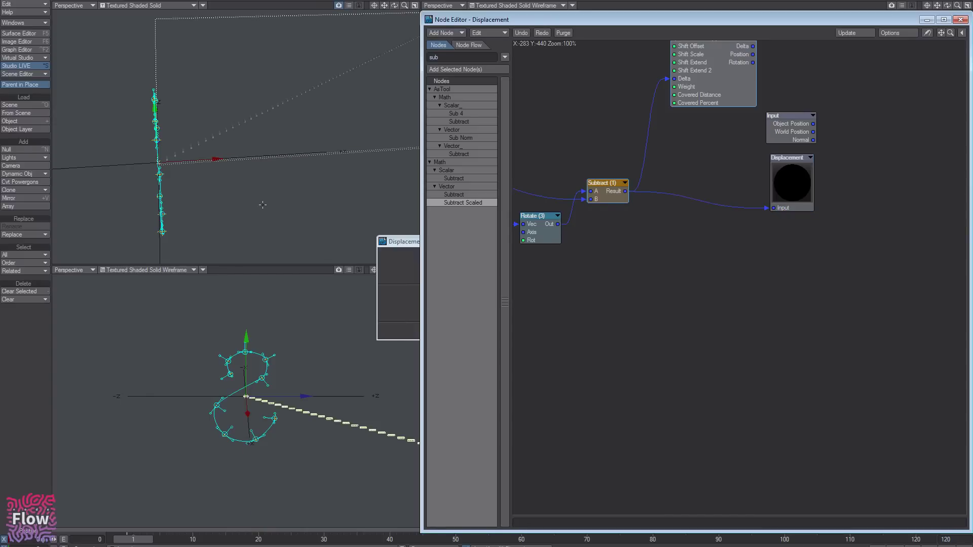
- Check the Subtract Scaled (1) values and reconnect the Pass (1) result to input B of Subtract (1)
left_click_drag(354, 208, 330, 211, "alt")
left_click_drag(636, 219, 900, 223, "alt")
double_click(647, 193)
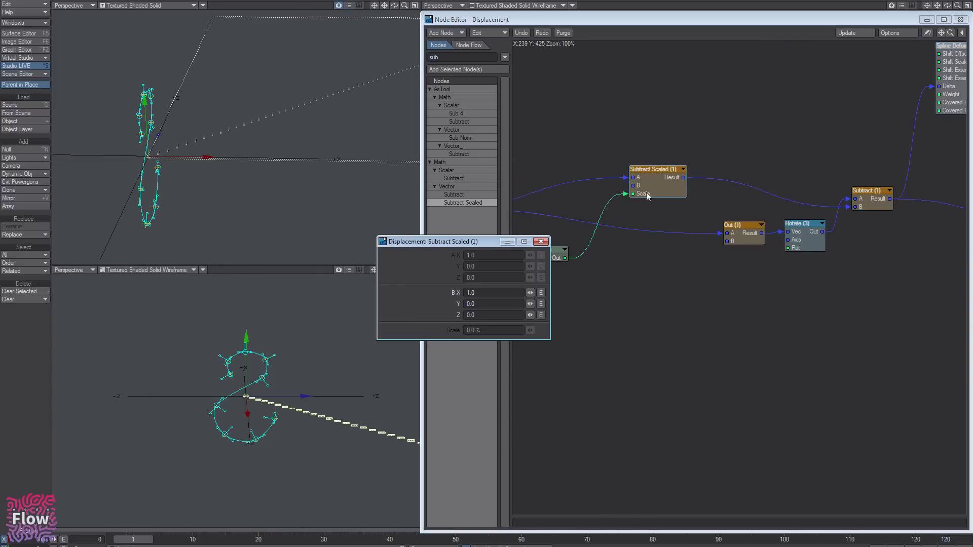
left_click_drag(832, 198, 729, 190, "alt")
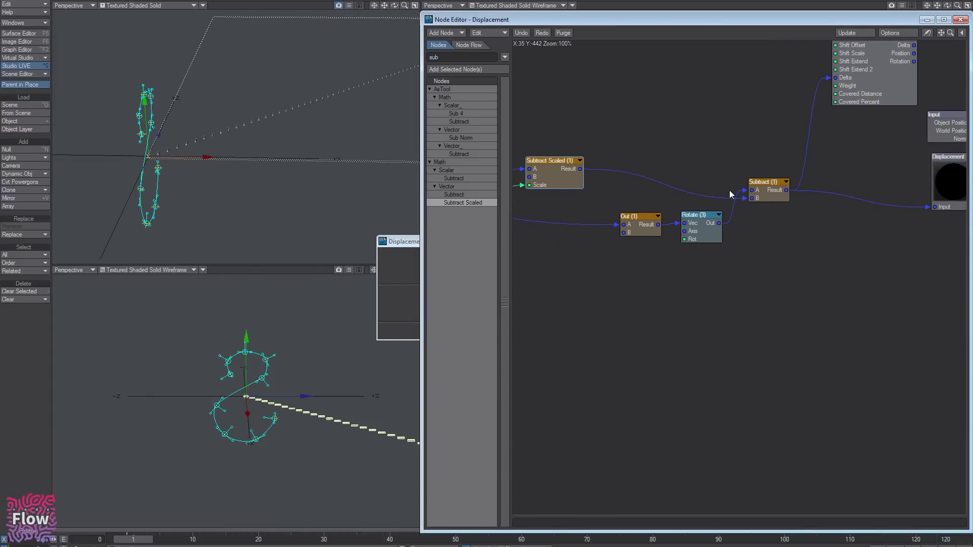
left_click_drag(597, 211, 839, 216, "alt")
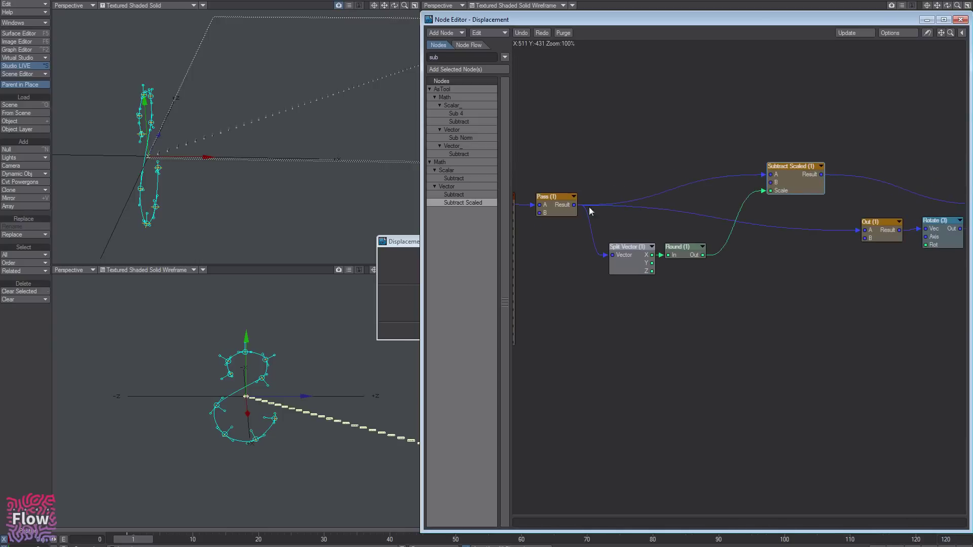
left_click_drag(570, 205, 956, 204)
left_click_drag(906, 206, 819, 197, "alt")
- Place Subtract Scaled (1) in line before Out (1) and feed its result into Out (1)'s input A
left_click_drag(699, 165, 749, 221)
left_click_drag(243, 203, 137, 201, "alt")
left_click_drag(691, 169, 701, 233)
mouse_move(762, 222)
left_mouse_down()
mouse_move(773, 227)
mouse_move(766, 233)
left_mouse_up()
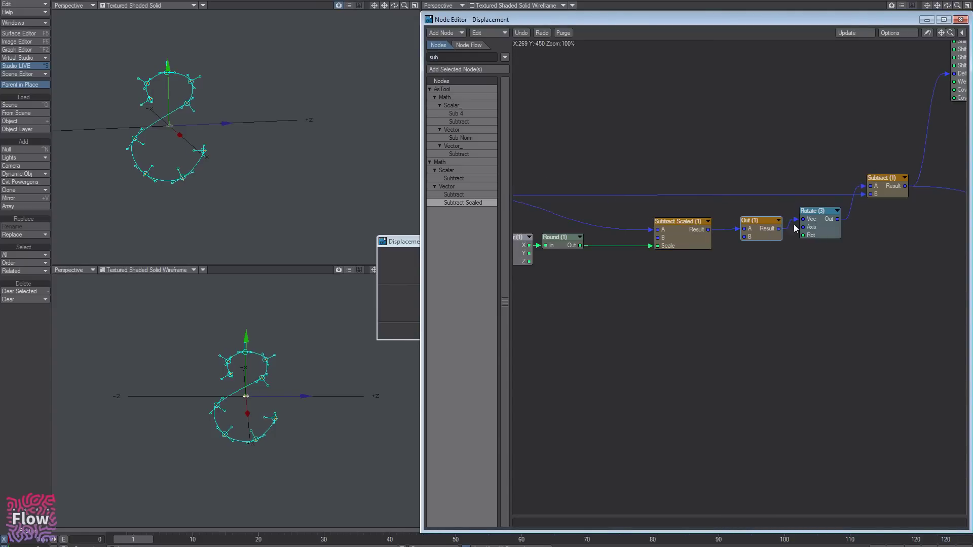
left_click_drag(207, 194, 216, 199, "alt")
- Move Spline Deformer (1) farther along the network and shift Subtract (1) close to the Displacement node
left_click_drag(930, 199, 774, 193, "alt")
left_click_drag(842, 82, 904, 78)
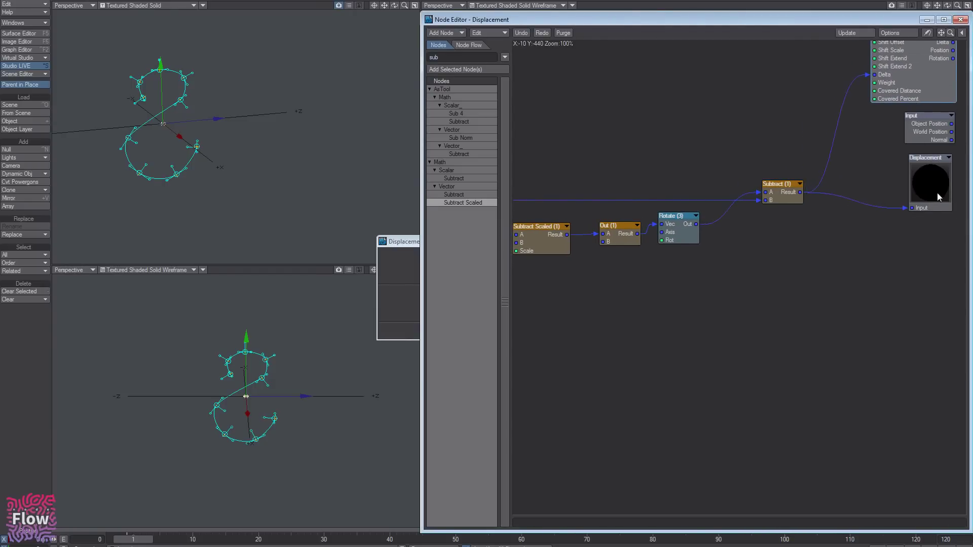
left_click_drag(938, 193, 883, 183, "alt")
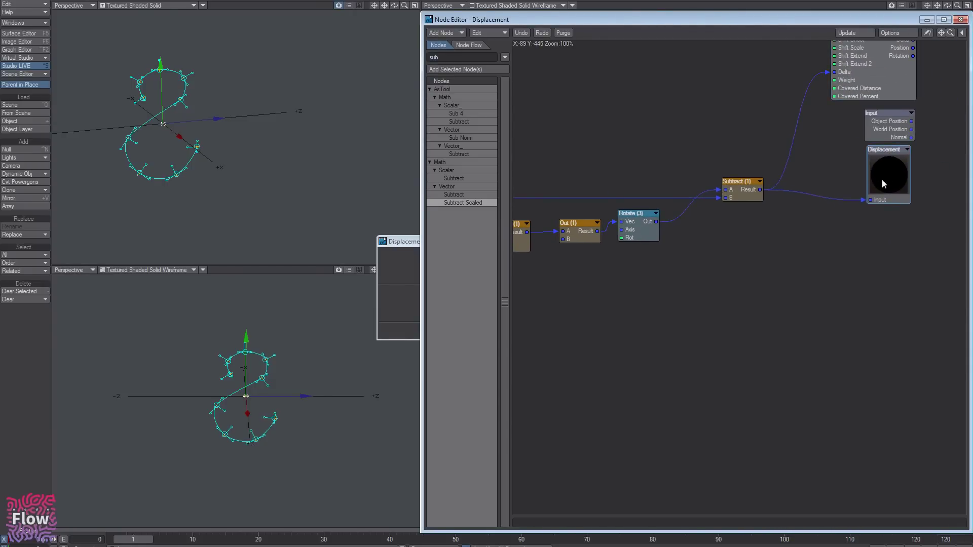
left_click_drag(639, 147, 814, 169, "alt")
left_click_drag(518, 185, 686, 160, "alt")
left_click_drag(953, 153, 631, 148, "alt")
left_click_drag(764, 184, 811, 188)
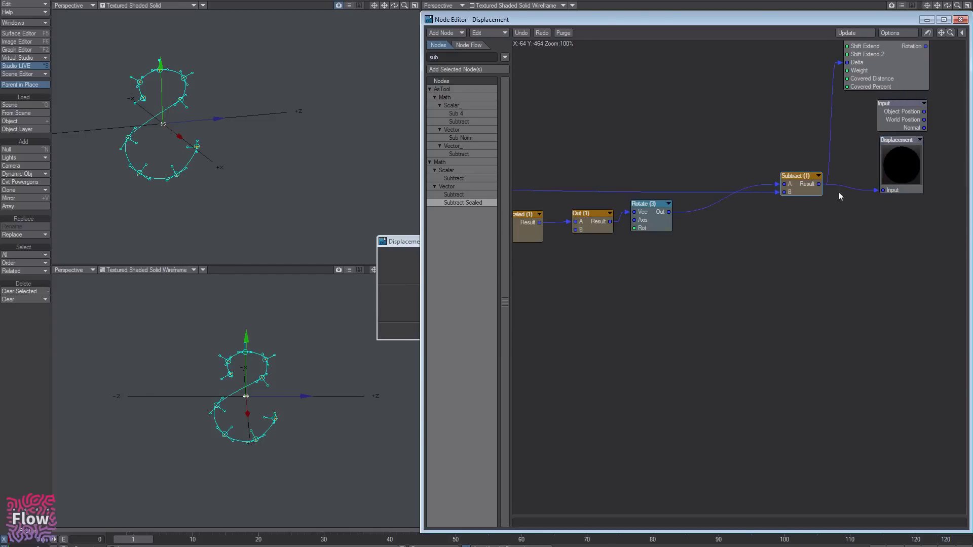
left_click_drag(888, 128, 833, 180, "alt")
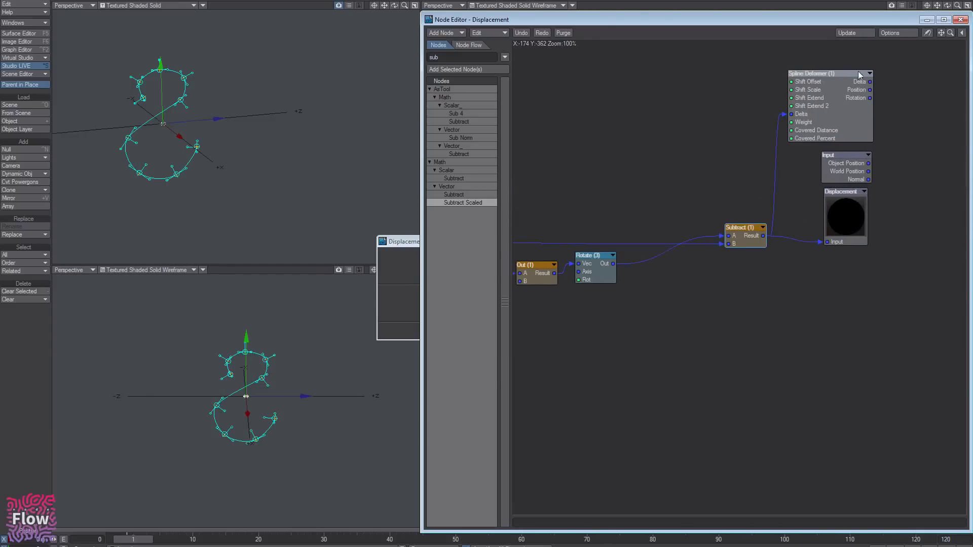
left_click_drag(758, 242, 764, 240)
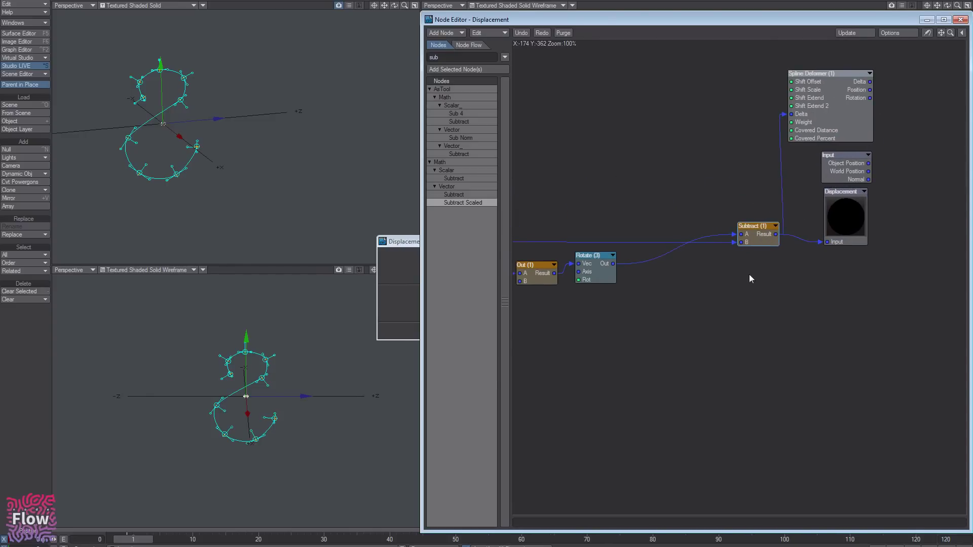
- Frame the displaced array pieces in the upper perspective viewport to examine how they stack near the origin
left_click_drag(655, 267, 829, 258, "alt")
left_click_drag(203, 129, 322, 215, "alt")
key("shift+a")
scroll(322, 215, "down", 1)
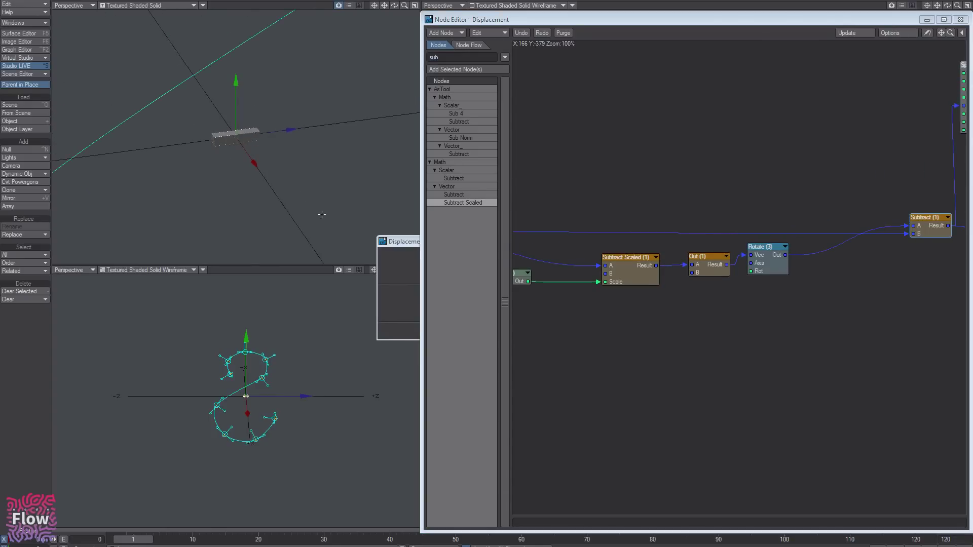
- Switch to the sketch canvas and review the drawing of the stacked pieces' Y and Z range, undoing the circle drawn around it
key("alt+Tab")
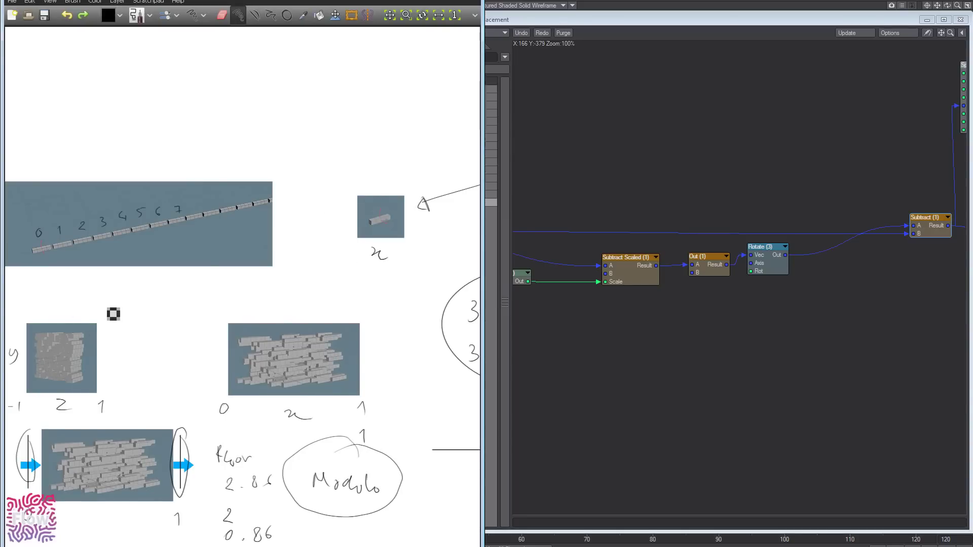
mouse_move(118, 300)
left_mouse_down()
mouse_move(6, 371)
mouse_move(86, 274)
left_mouse_up()
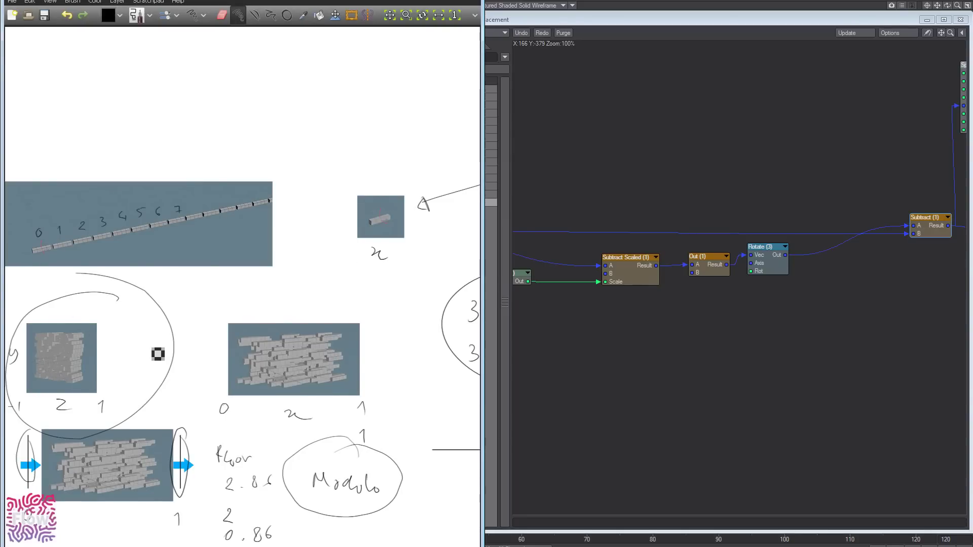
key("ctrl+z")
middle_click_drag(193, 332, 294, 296)
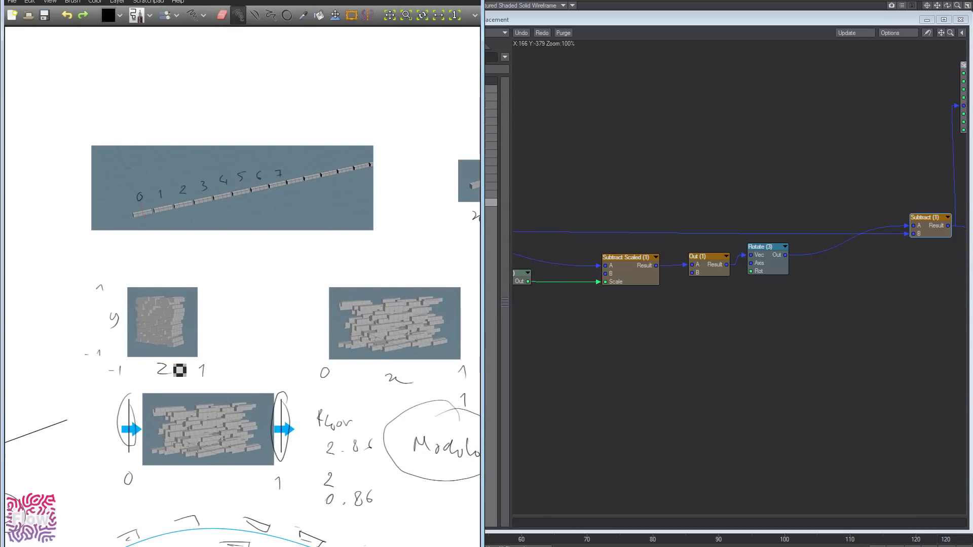
- Back in LightWave, move Spot Info (1), Pass (1), Split Vector (1) and Round (1) away from Subtract Scaled (1) to make room
left_click(671, 325)
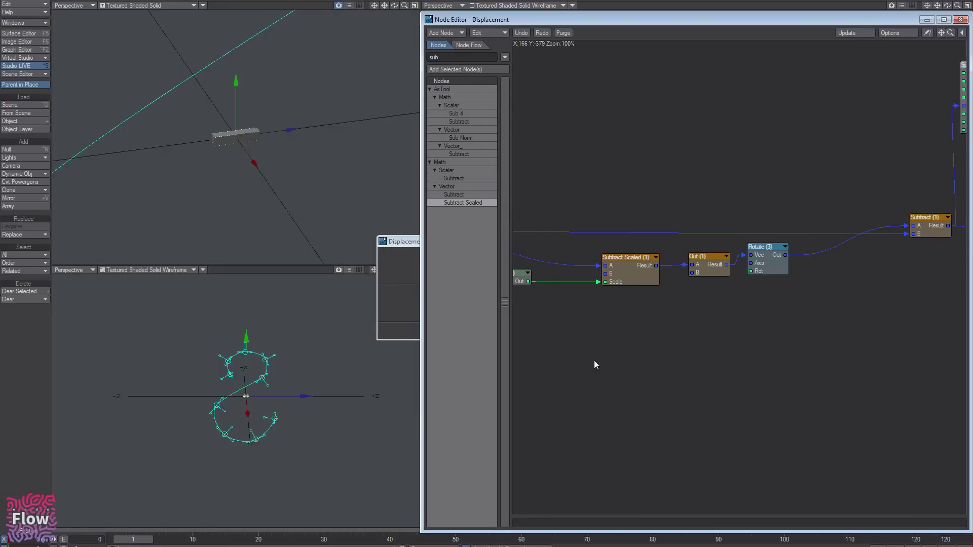
middle_click_drag(550, 357, 831, 282)
left_click_drag(671, 230, 605, 163)
left_click_drag(591, 193, 509, 189)
left_click_drag(823, 276, 645, 211)
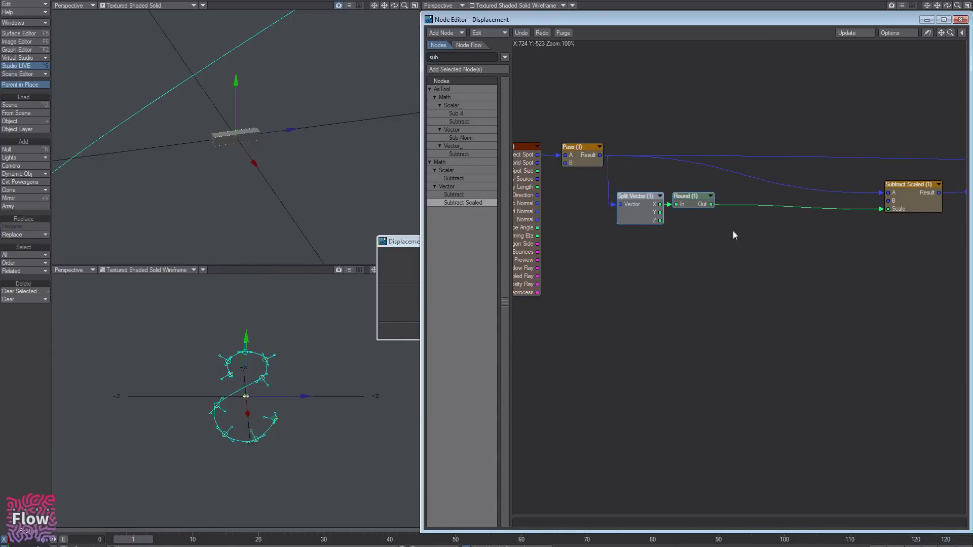
- Add a Random Scalar node below the Round (1) connection, duplicate it directly underneath, and open the first one's settings
type("rand")
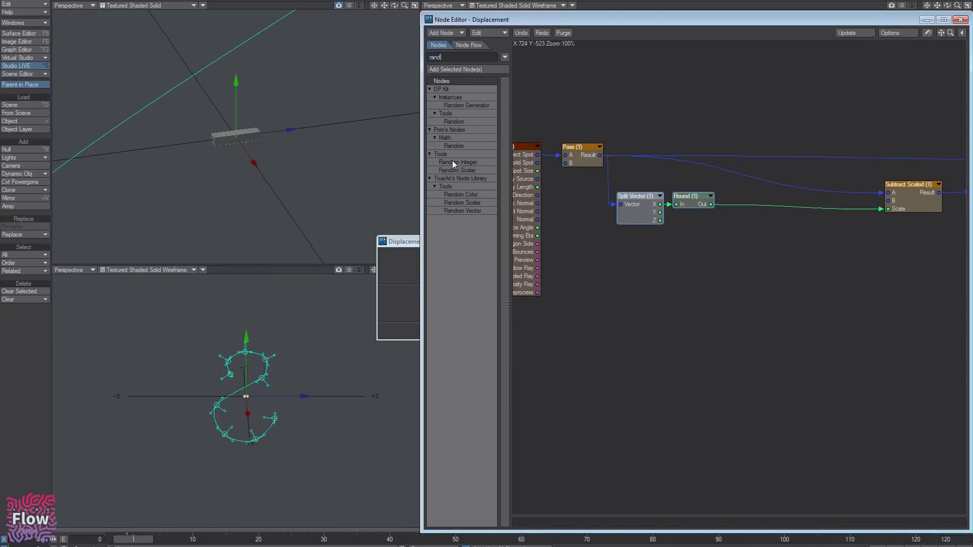
double_click(465, 170)
left_click_drag(725, 288, 805, 289)
key("ctrl+c")
key("ctrl+v")
left_click_drag(744, 280, 804, 318)
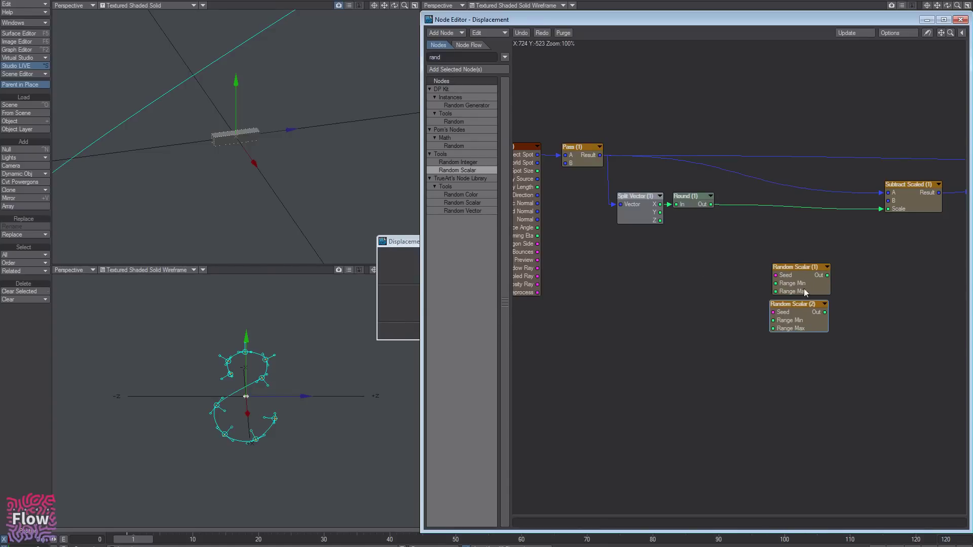
double_click(807, 288)
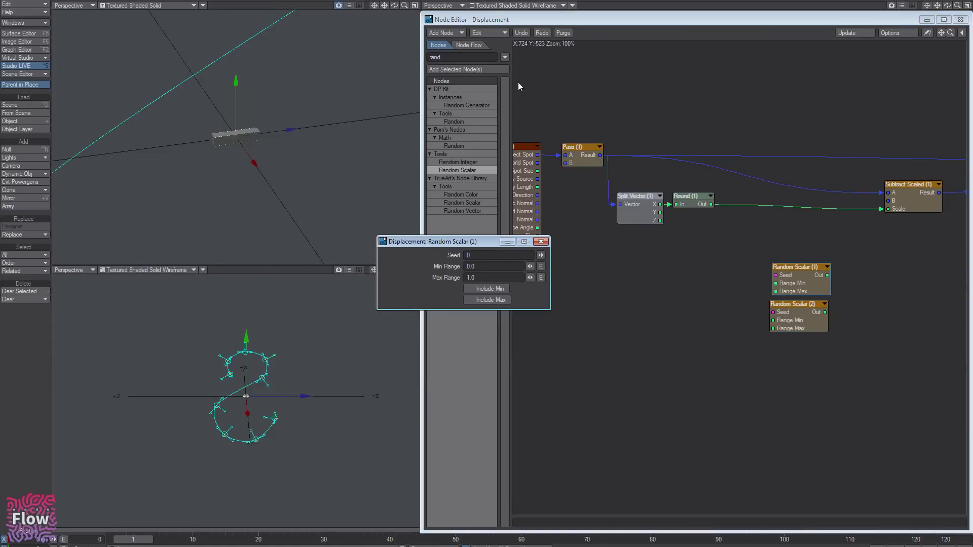
- Add a scalar Add node near Random Scalar (2) and connect the Round (1) output to the Seed of Random Scalar (1)
double_click(455, 57)
type("add")
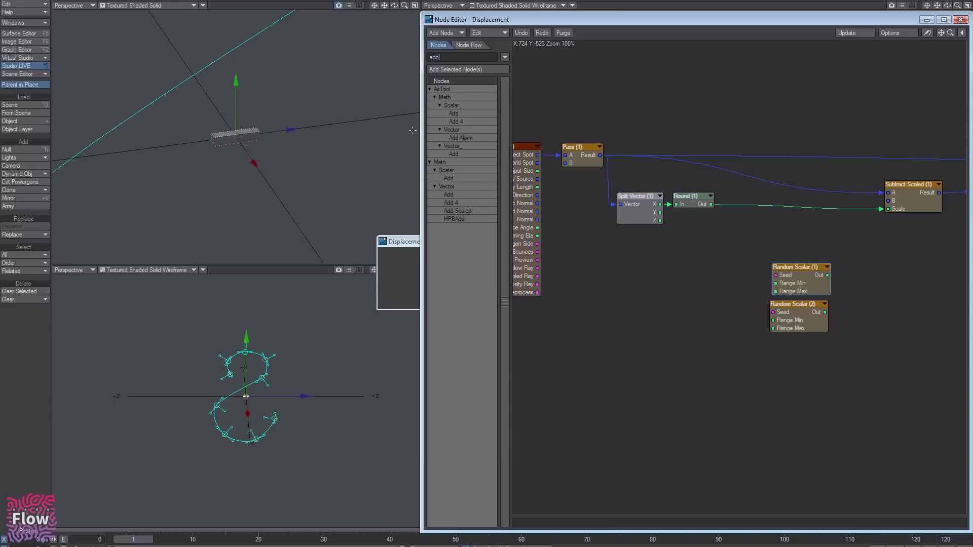
double_click(450, 179)
left_click_drag(685, 118, 522, 230)
left_click_drag(726, 205, 757, 317)
middle_click_drag(778, 297, 762, 280)
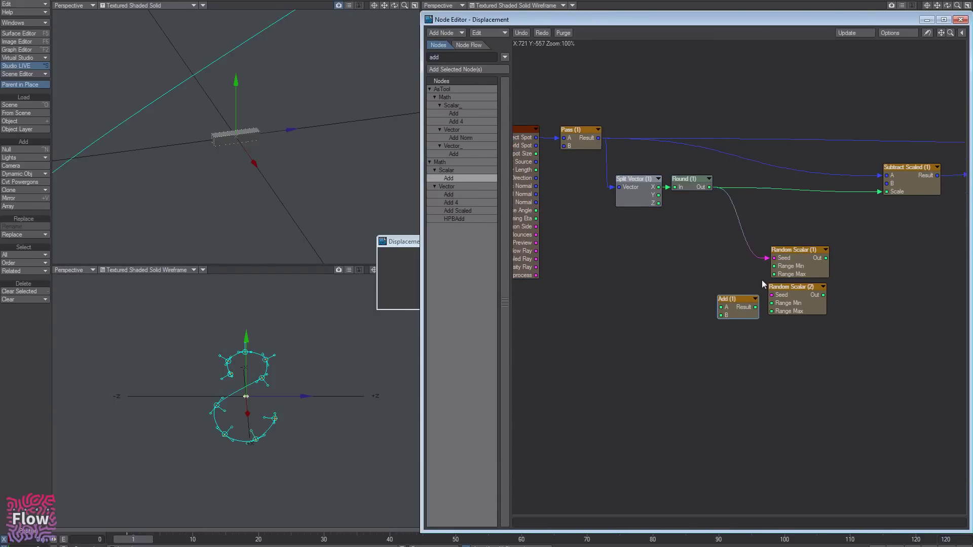
- Route the Round (1) output through Add (1) into the Seed of Random Scalar (2), setting Add's B value to 5465465
left_click_drag(784, 301, 757, 291)
left_click_drag(709, 188, 735, 292)
left_click_drag(757, 294, 788, 305)
double_click(759, 300)
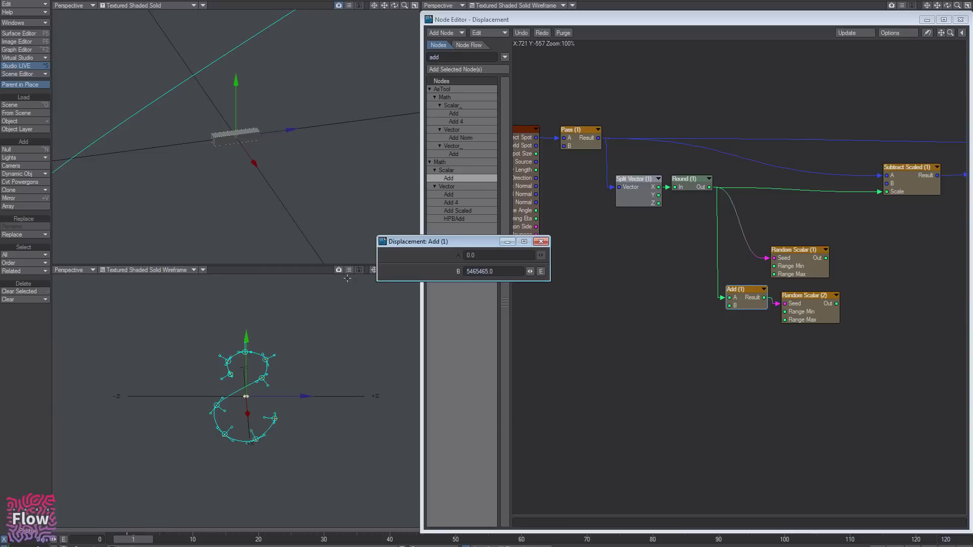
- Move Random Scalar (2) and Add (1) into a compact group beneath Random Scalar (1)
left_click_drag(821, 308, 814, 303)
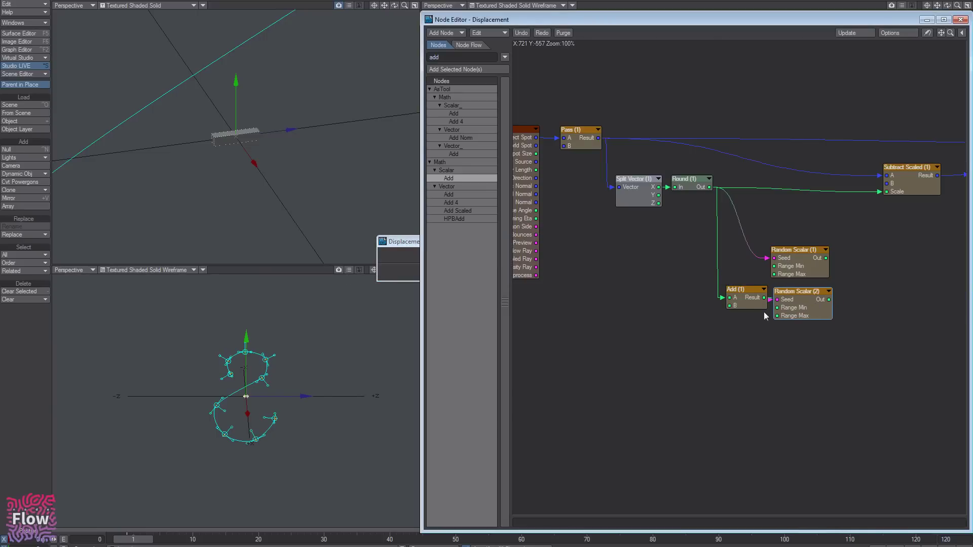
left_click_drag(740, 303, 727, 310)
middle_click_drag(804, 311, 710, 326)
left_click_drag(700, 319, 698, 319)
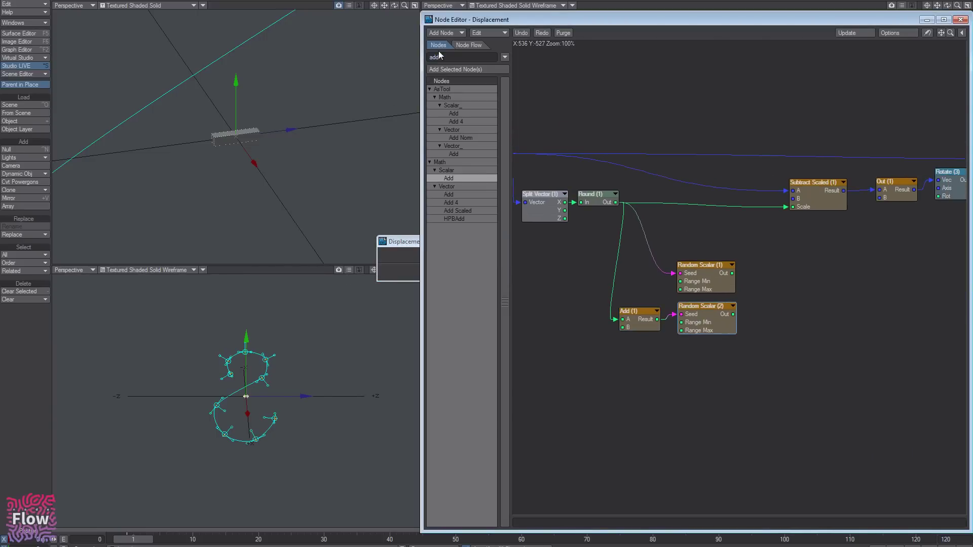
- Add a Make Vector node and connect Random Scalar (1) to its Y input and Random Scalar (2) to its Z input
left_click_drag(443, 58, 330, 79)
type("make")
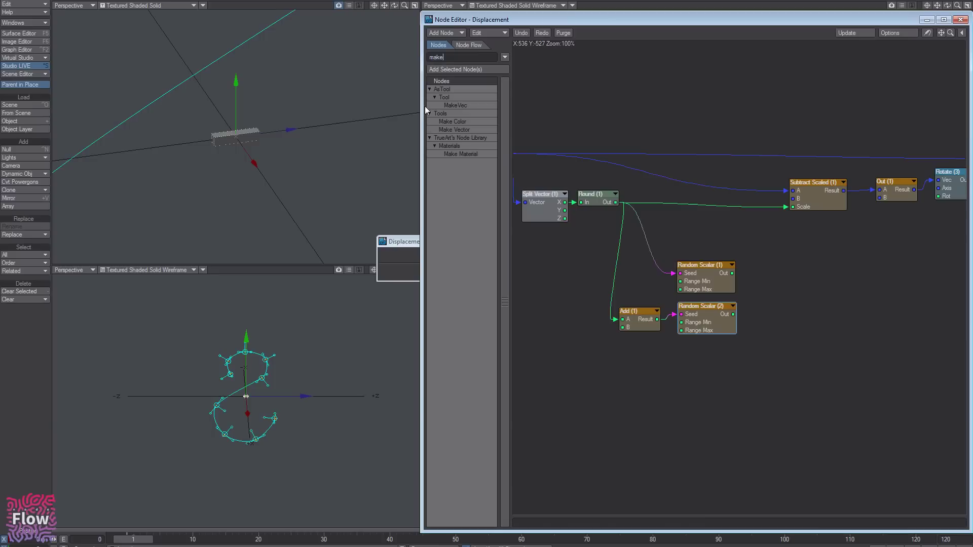
double_click(460, 131)
middle_click_drag(751, 251, 728, 233)
left_click_drag(722, 248, 704, 270)
middle_click_drag(709, 284, 676, 274)
left_click_drag(678, 285, 729, 285)
middle_click_drag(793, 288, 768, 304)
left_click_drag(707, 286, 707, 285)
- Switch to the YouTube jazz mix in the browser, jump to another point in it, and return to LightWave
left_click_drag(444, 58, 360, 100)
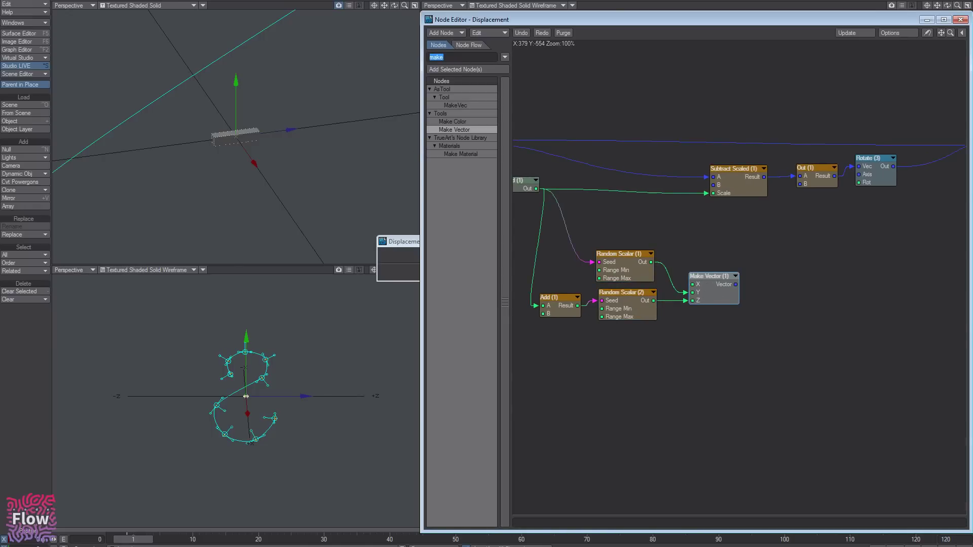
key("alt+Tab")
left_click(50, 1)
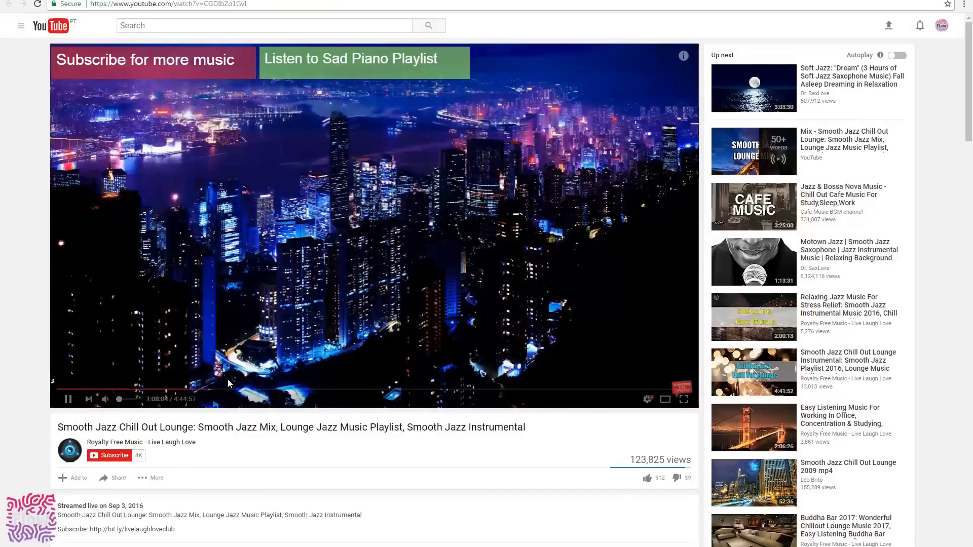
left_click(220, 390)
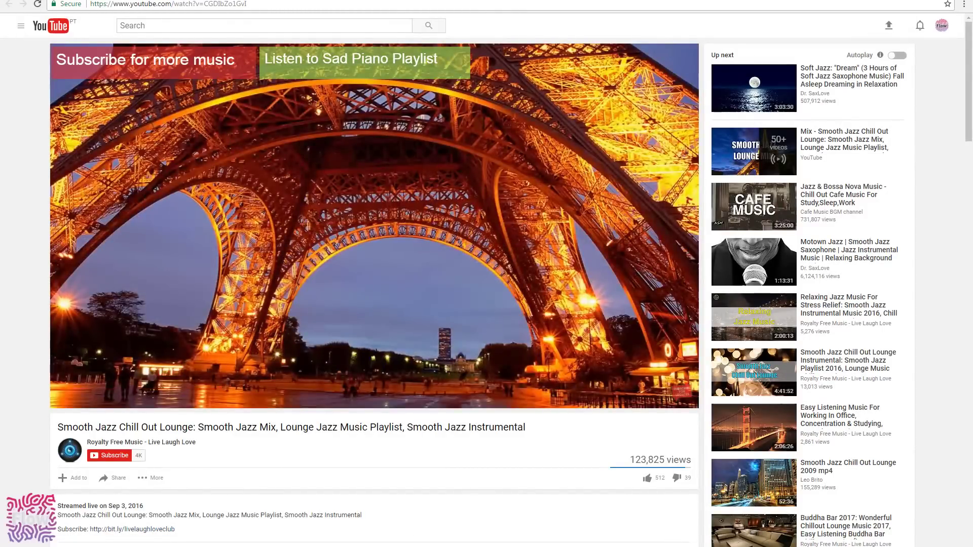
key("alt+Tab")
- Move Make Vector (1) closer to the Random Scalar nodes and place a vector Add node beside it
left_click(745, 332)
mouse_move(711, 301)
left_mouse_down()
mouse_move(704, 281)
mouse_move(705, 291)
left_mouse_up()
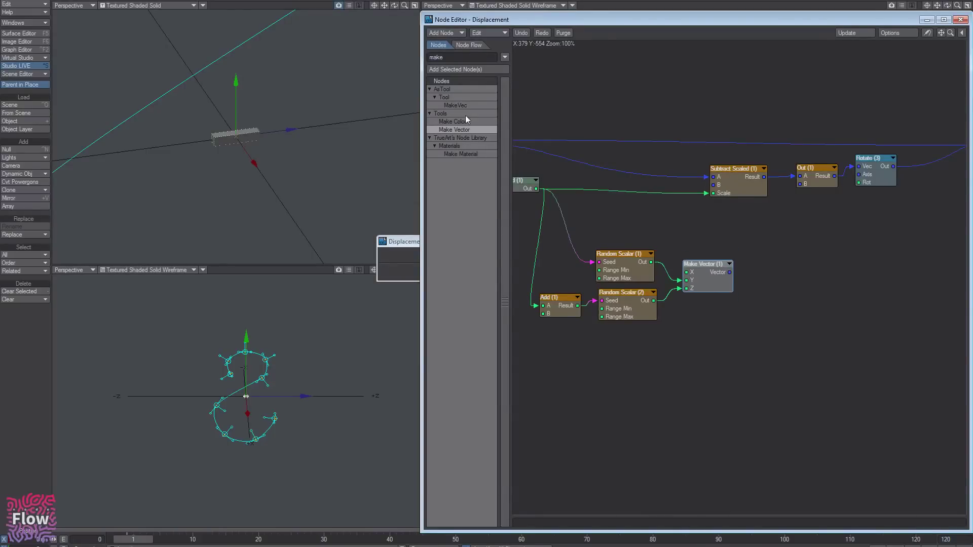
left_click_drag(443, 57, 324, 68)
type("add")
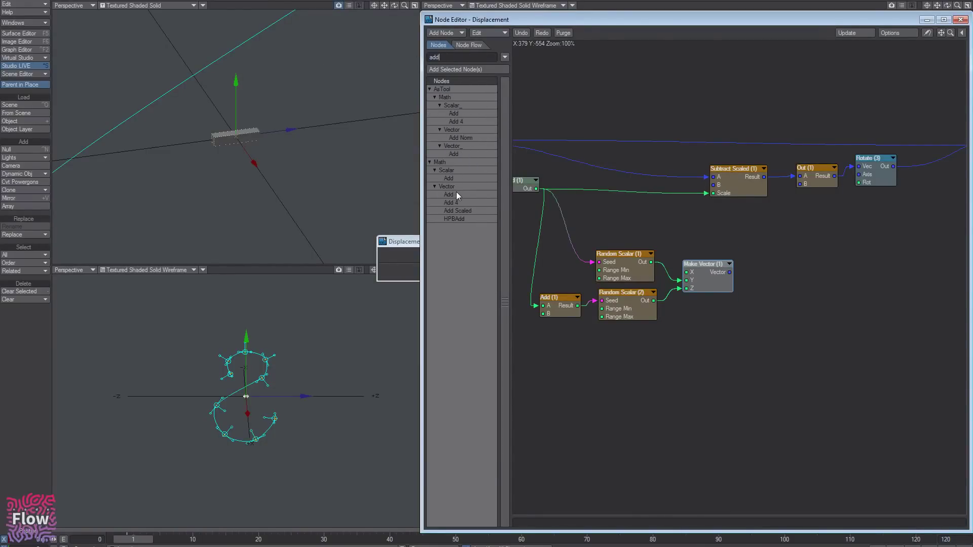
left_click_drag(456, 193, 776, 281)
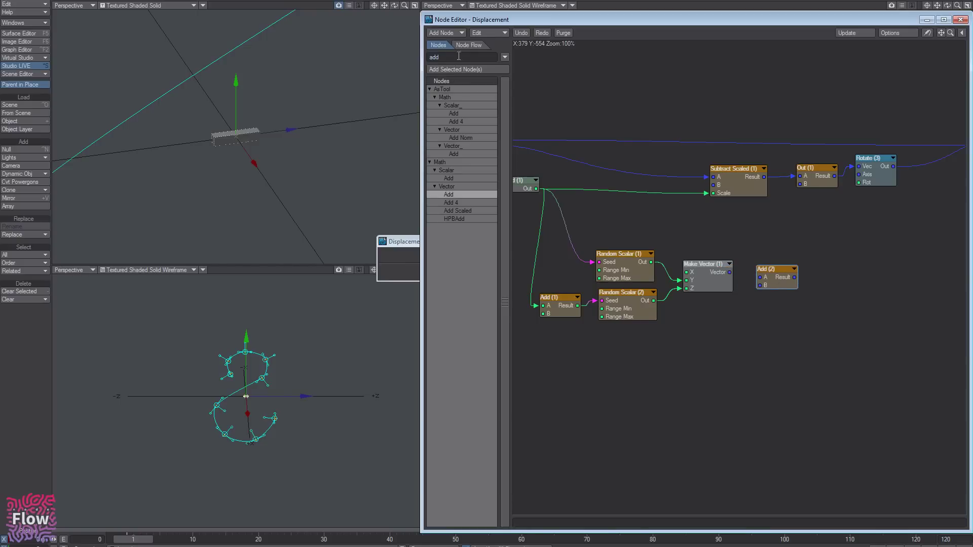
- Add a DP Kit Rotate node and a vector Multiply node, arranging them in the order Multiply, Rotate, Add (2)
left_click_drag(458, 57, 406, 58)
type("rota")
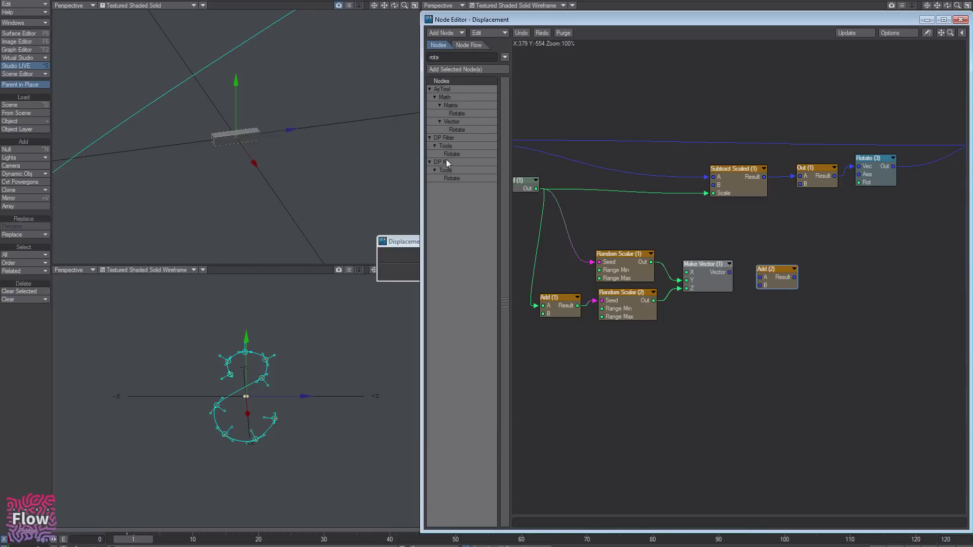
left_click_drag(452, 178, 844, 253)
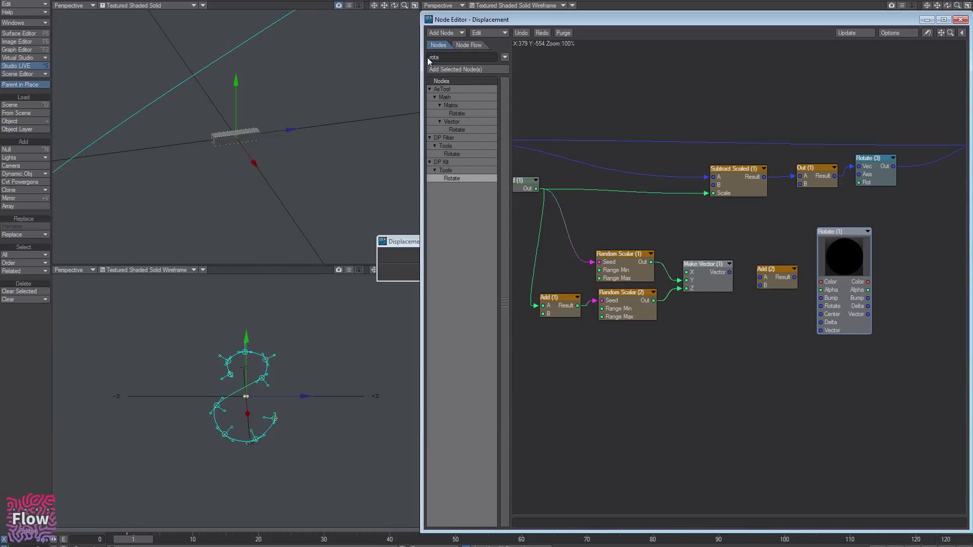
type("mul")
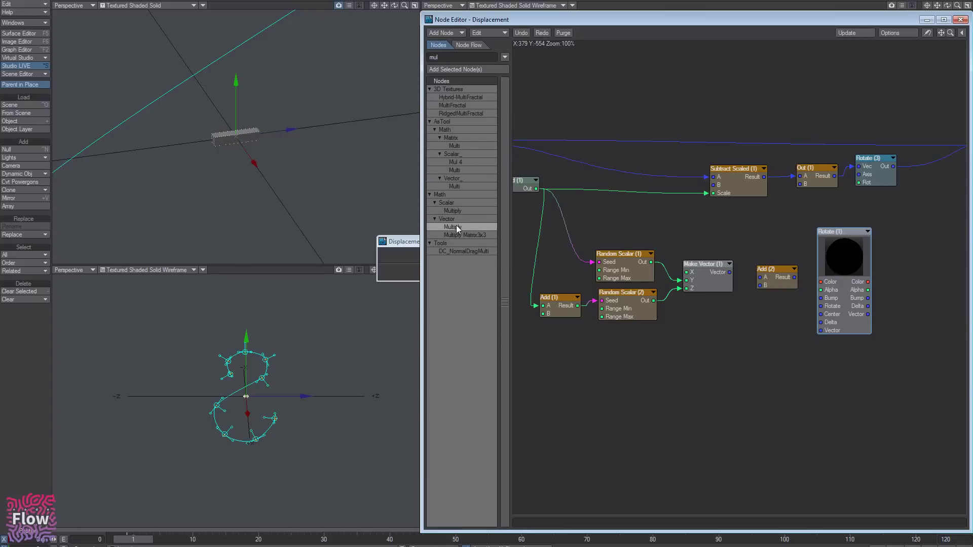
double_click(456, 226)
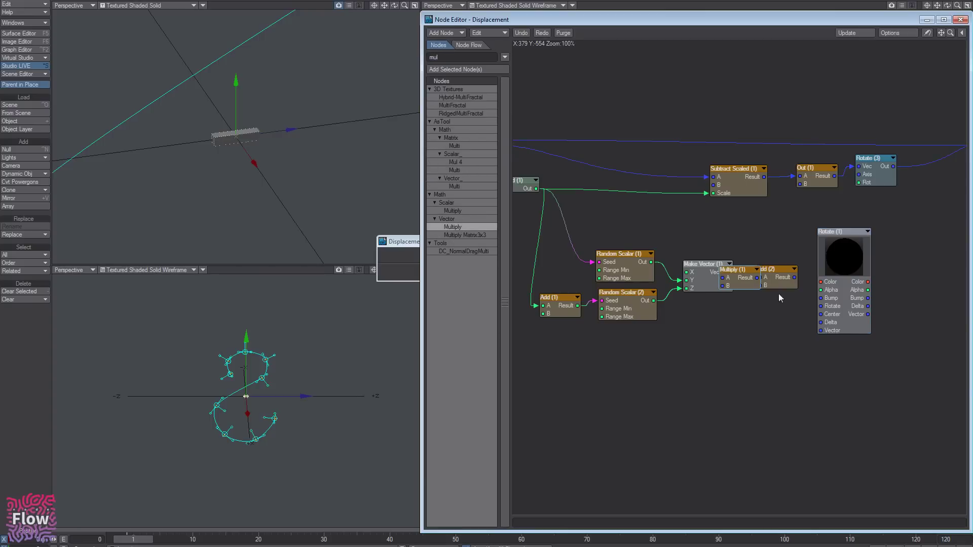
left_click_drag(741, 270, 896, 298)
middle_click_drag(825, 320, 712, 328)
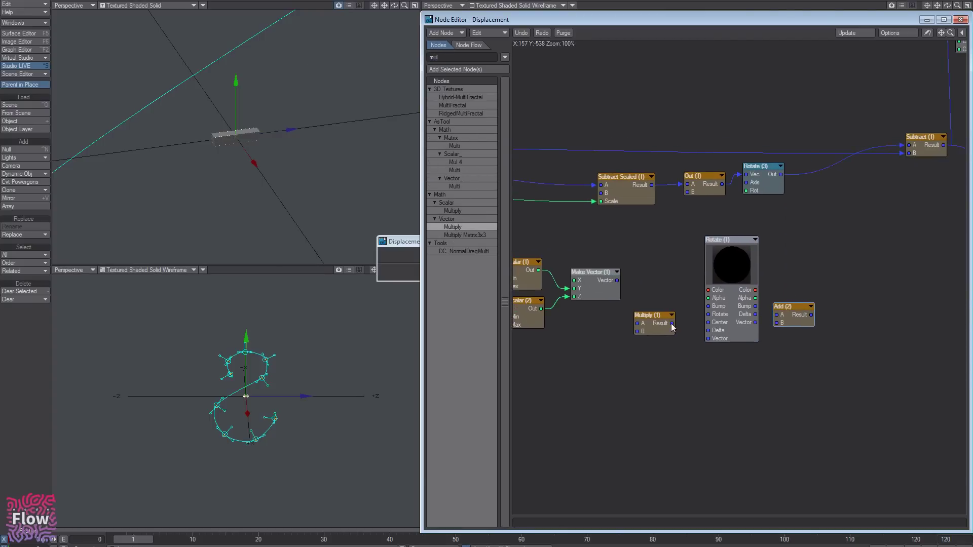
- Connect Multiply (1) to the Vector input of Rotate (1) and its Vector output to Add (2) A, then shift the three nodes together
left_click_drag(672, 324, 710, 339)
left_click_drag(780, 322, 815, 317)
left_click_drag(754, 314, 757, 321)
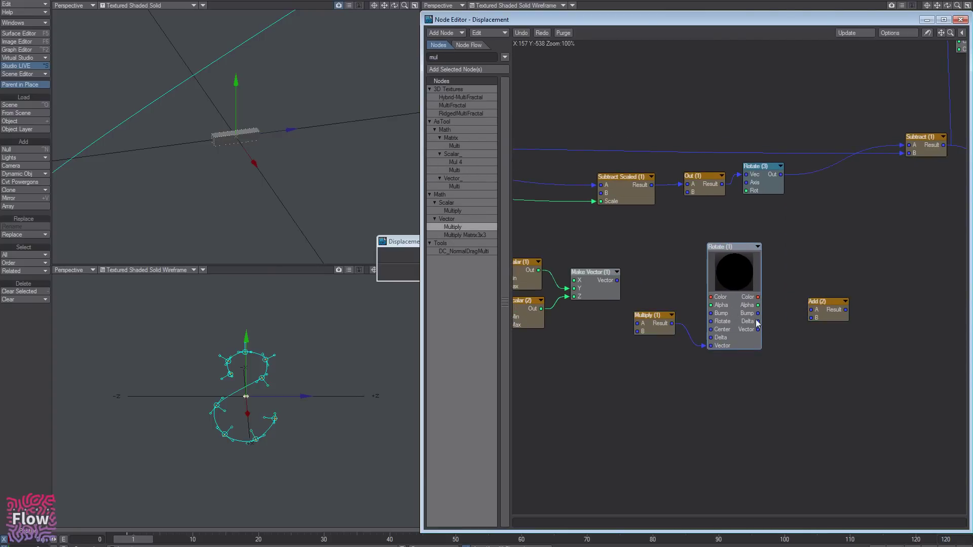
left_click_drag(837, 306, 823, 332)
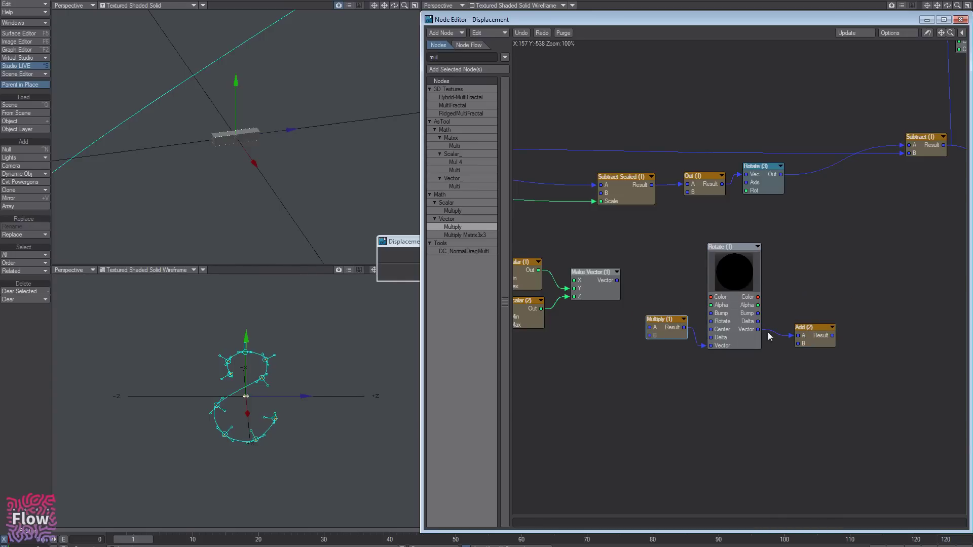
left_click_drag(816, 342, 799, 326)
left_click_drag(833, 361, 662, 283)
left_click_drag(675, 331, 700, 310)
left_click(695, 353)
- Examine the random vector branch, the Pass-to-Round chain and the Multiply, Rotate and Add nodes that will combine them
middle_click_drag(606, 333, 737, 323)
left_click_drag(760, 360, 596, 270)
middle_click_drag(596, 271, 757, 315)
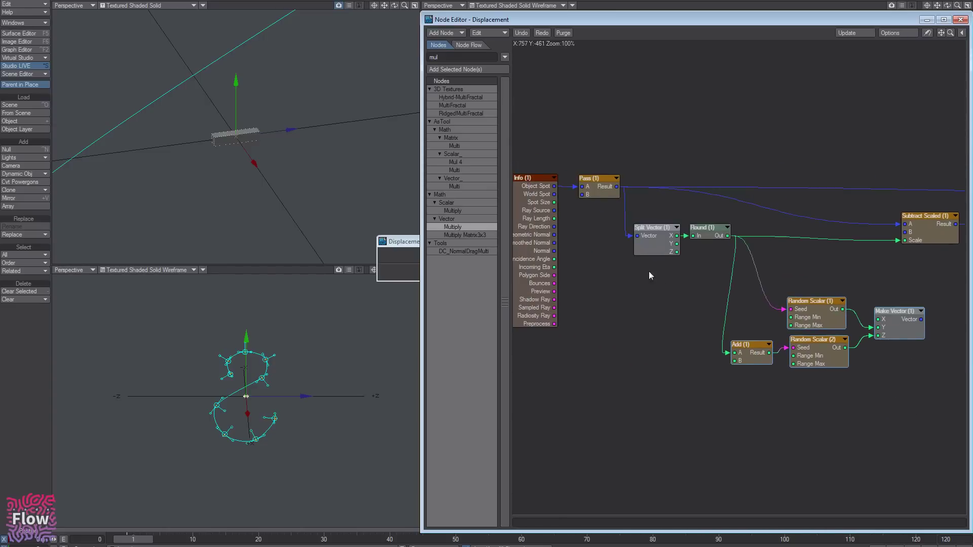
left_click_drag(730, 142, 528, 264)
middle_click_drag(713, 300, 442, 274)
middle_click_drag(832, 275, 815, 269)
left_click_drag(849, 319, 853, 314)
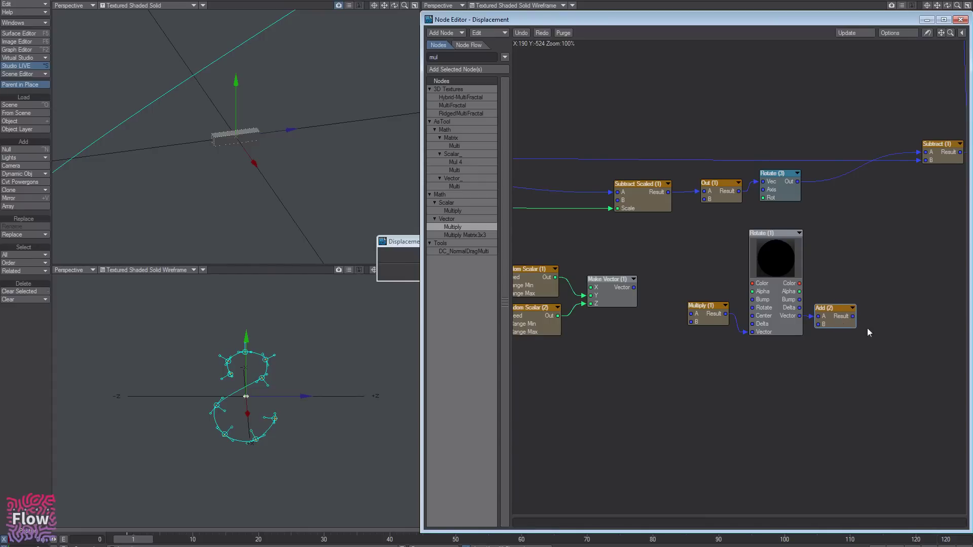
middle_click_drag(841, 337, 816, 331)
left_click_drag(813, 315, 812, 314)
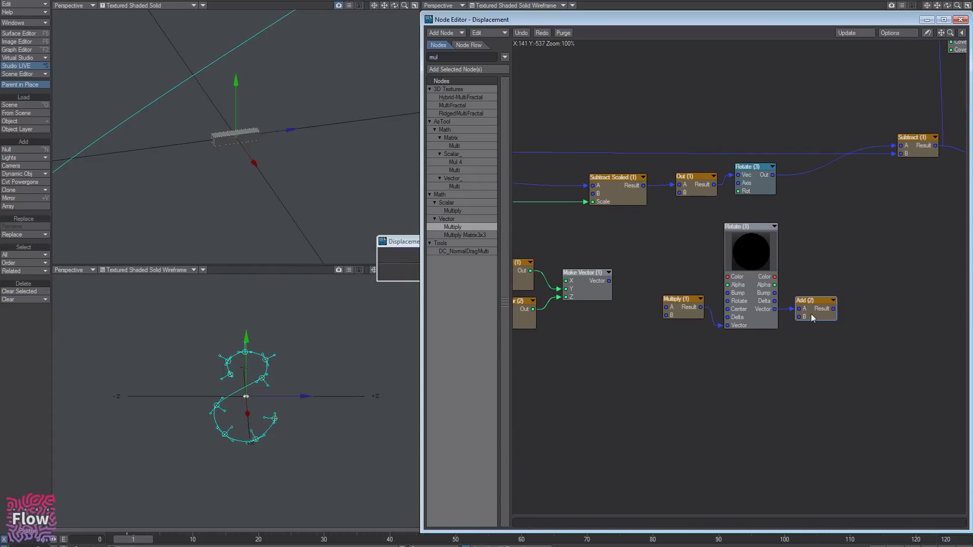
middle_click_drag(714, 302, 716, 299)
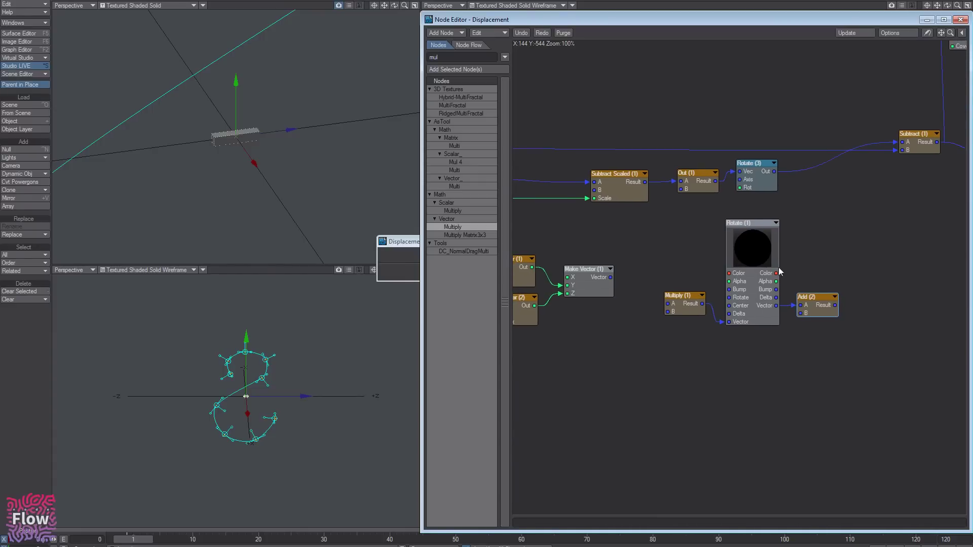
- Enable World Coordinates in the settings of Rotate (1)
double_click(771, 268)
left_click(501, 287)
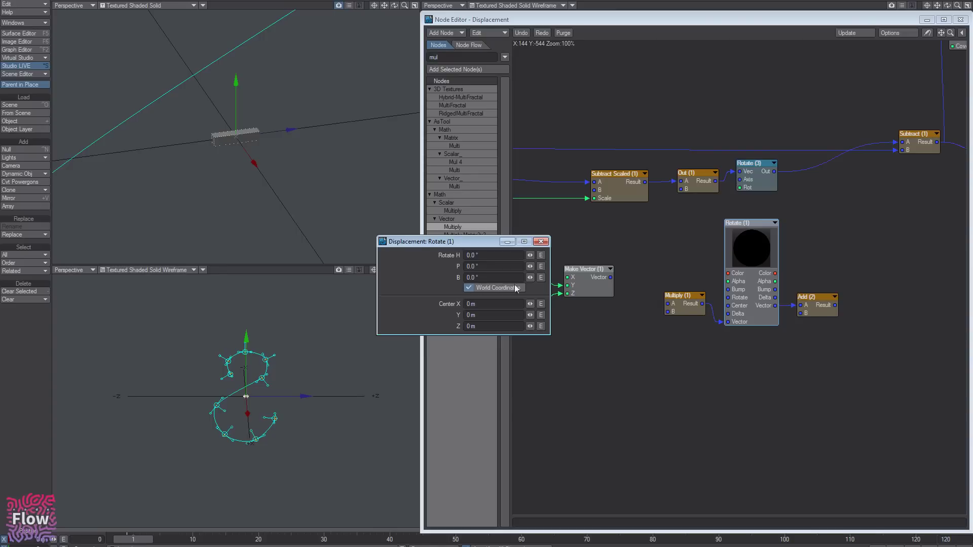
left_click(541, 241)
- Try feeding the Make Vector (1) output into Multiply (1) A and check the Multiply settings
middle_click_drag(688, 249, 677, 227)
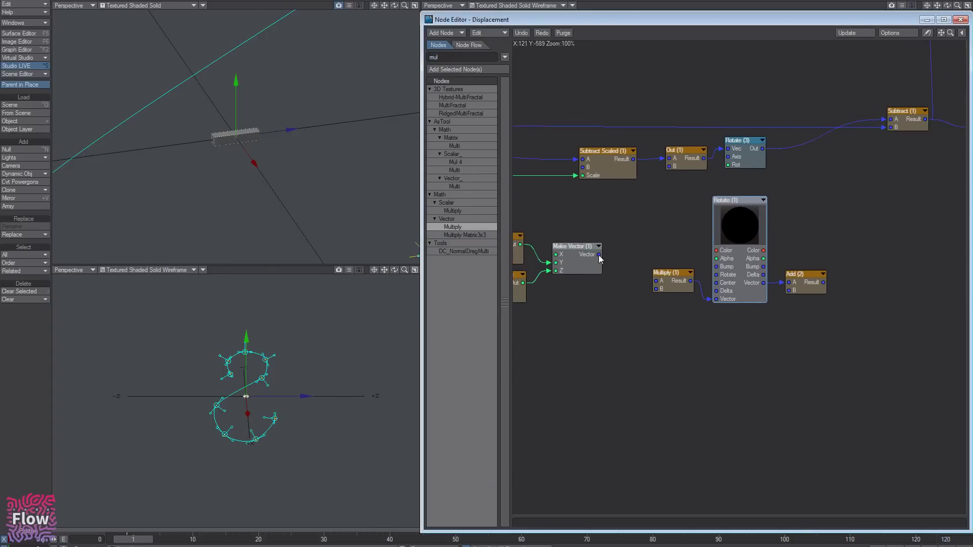
left_click_drag(599, 258, 656, 281)
double_click(678, 284)
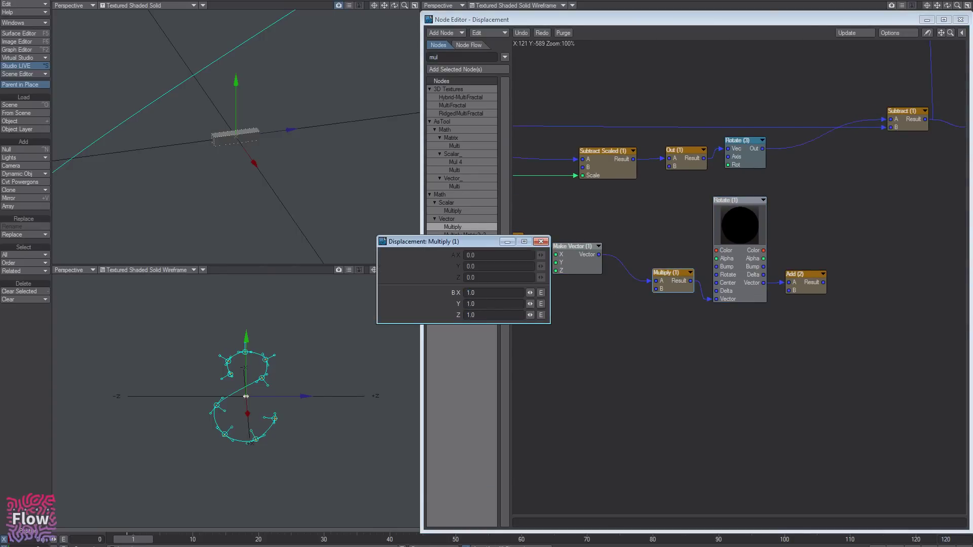
left_click(542, 244)
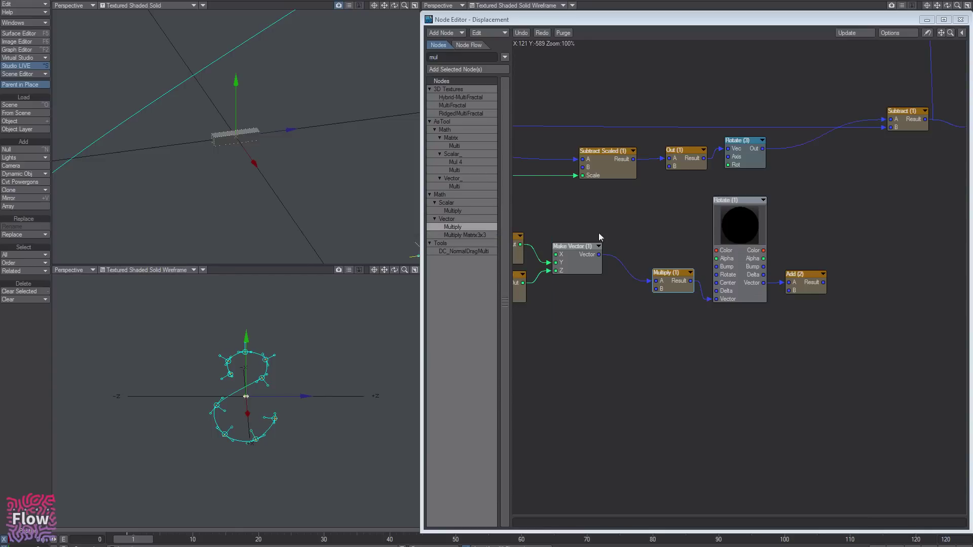
- Move Multiply (1), Rotate (1) and Add (2) together, farther away from Make Vector (1)
middle_click_drag(804, 215, 801, 242)
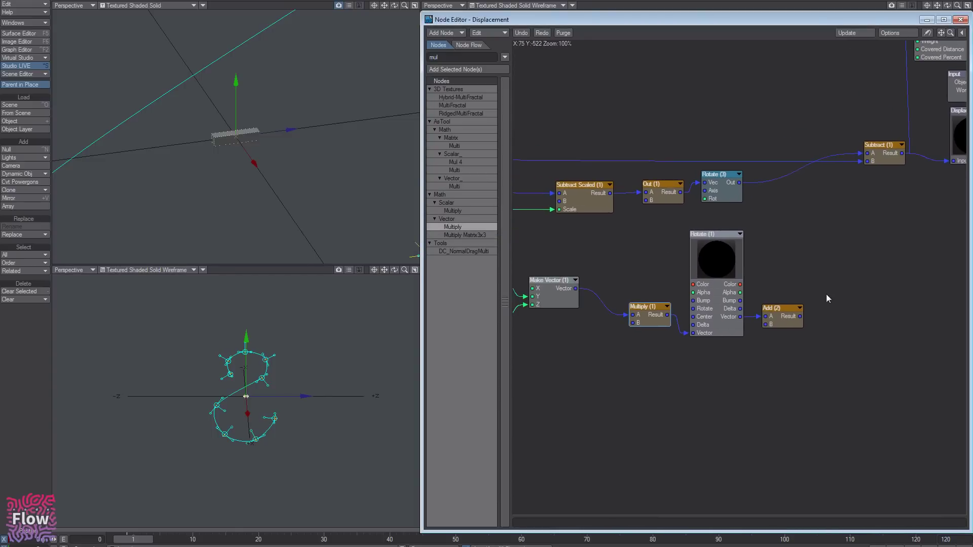
left_click_drag(822, 267, 628, 352)
left_click_drag(639, 317, 661, 301)
middle_click_drag(660, 298, 766, 336)
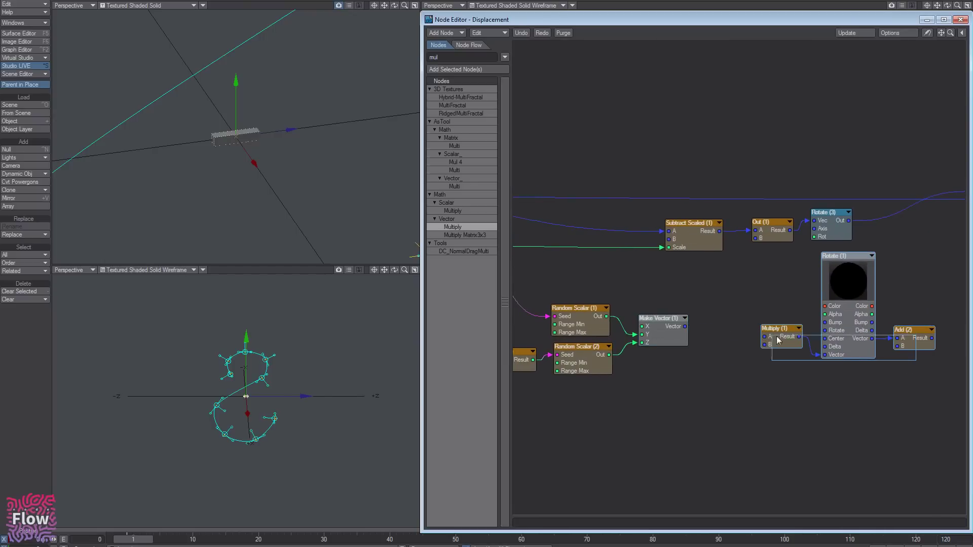
left_click_drag(781, 337, 792, 355)
- Spread Subtract Scaled (1) apart from Out (1) and Rotate (3) to make room between them
left_click_drag(685, 237, 656, 247)
left_click_drag(870, 242, 771, 229)
left_click_drag(837, 229, 837, 232)
middle_click_drag(842, 270, 694, 286)
left_click_drag(698, 254, 805, 251)
left_click(664, 279)
middle_click_drag(648, 280, 774, 271)
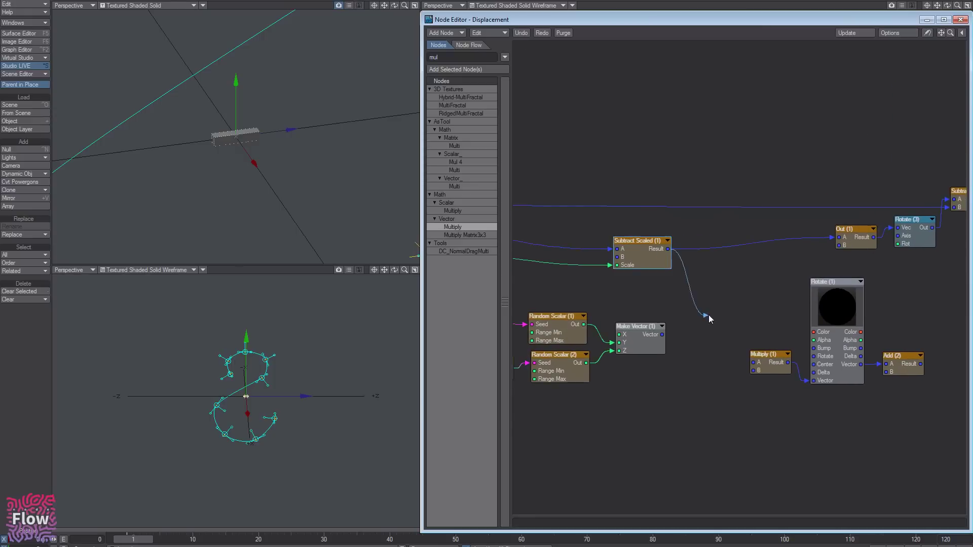
- Insert the Multiply, Rotate and Add (2) chain between Subtract Scaled (1) and Out (1), feeding Make Vector (1) into Add (2) B
left_click_drag(757, 334, 754, 362)
left_click_drag(662, 334, 905, 376)
left_click_drag(883, 406, 782, 349)
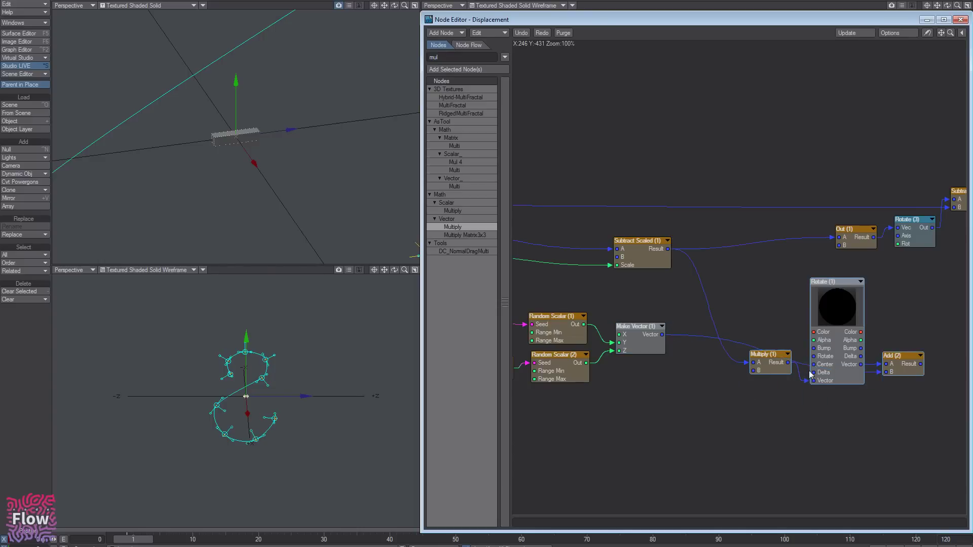
left_click_drag(853, 368, 769, 312)
left_click_drag(838, 307, 840, 238)
- Rearrange the random-value branch, Subtract Scaled (1), Multiply (1), Rotate (1) and Add (2) to tidy the wiring
scroll(226, 145, "up", 3)
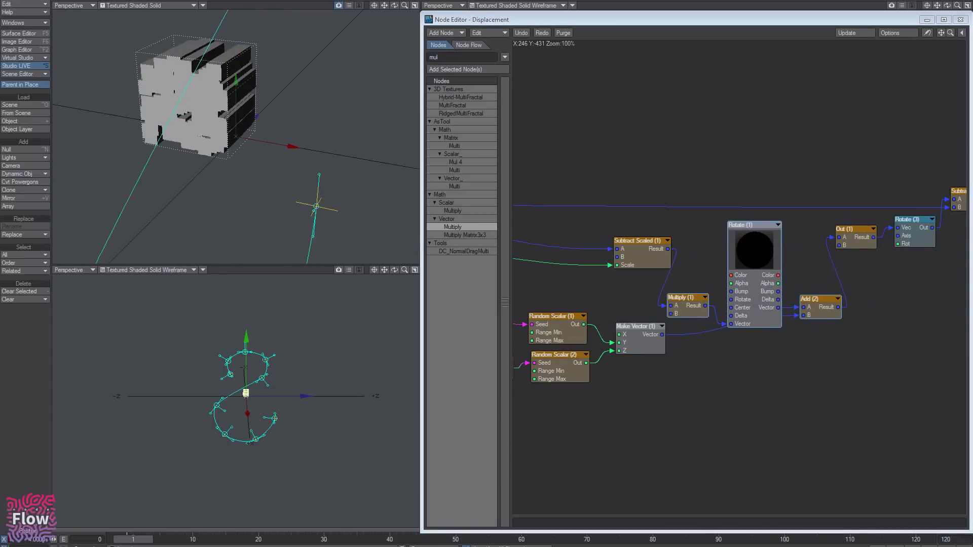
left_click_drag(225, 144, 203, 144, "alt")
left_click_drag(657, 314, 785, 263, "alt")
left_click_drag(821, 352, 608, 253)
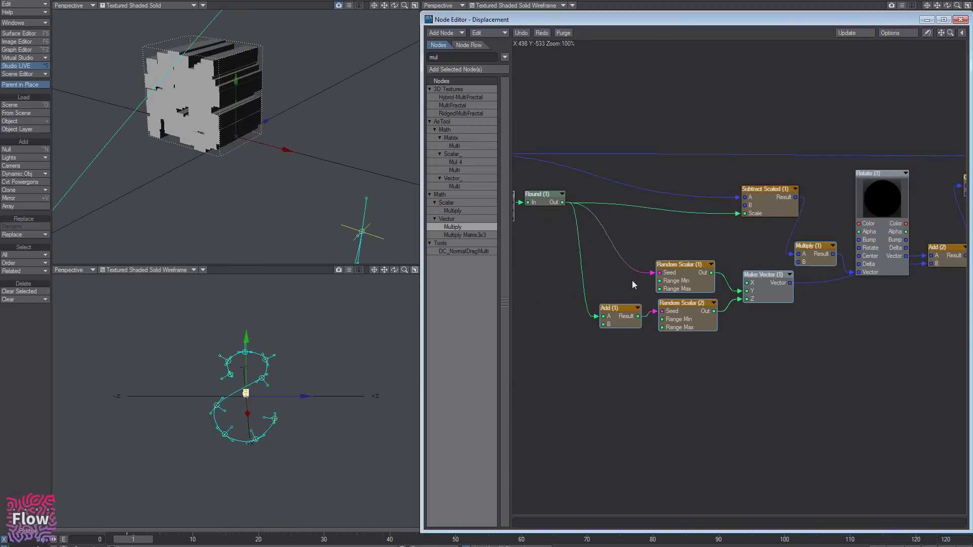
left_click_drag(779, 295, 730, 302)
left_click_drag(839, 294, 745, 328, "alt")
left_click(744, 328)
left_click_drag(674, 240, 568, 229)
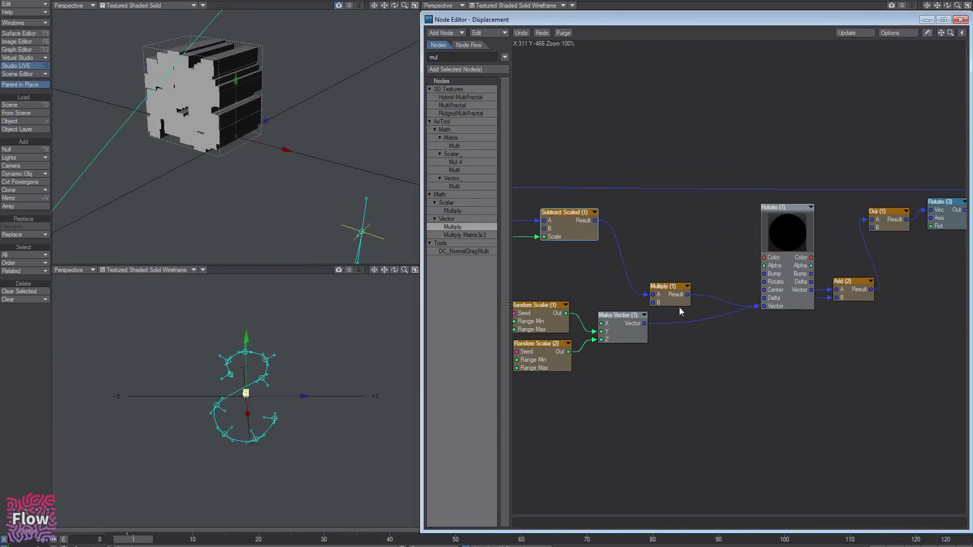
left_click_drag(678, 298, 672, 253)
left_click_drag(850, 289, 846, 319)
left_click_drag(779, 287, 737, 261)
left_click_drag(844, 318, 837, 309)
- Set the Min Range of Random Scalar (1) to -1
left_click_drag(656, 340, 871, 324, "alt")
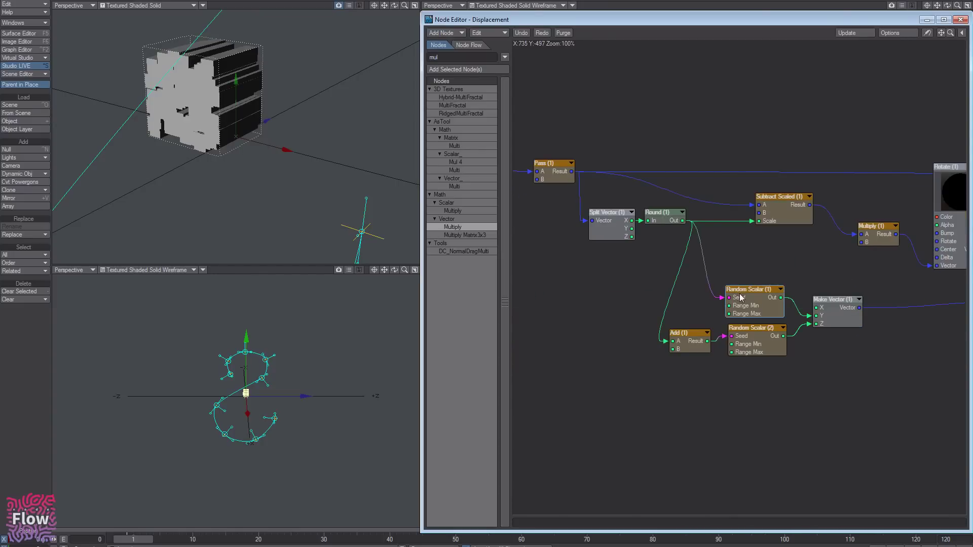
double_click(764, 301)
type("-")
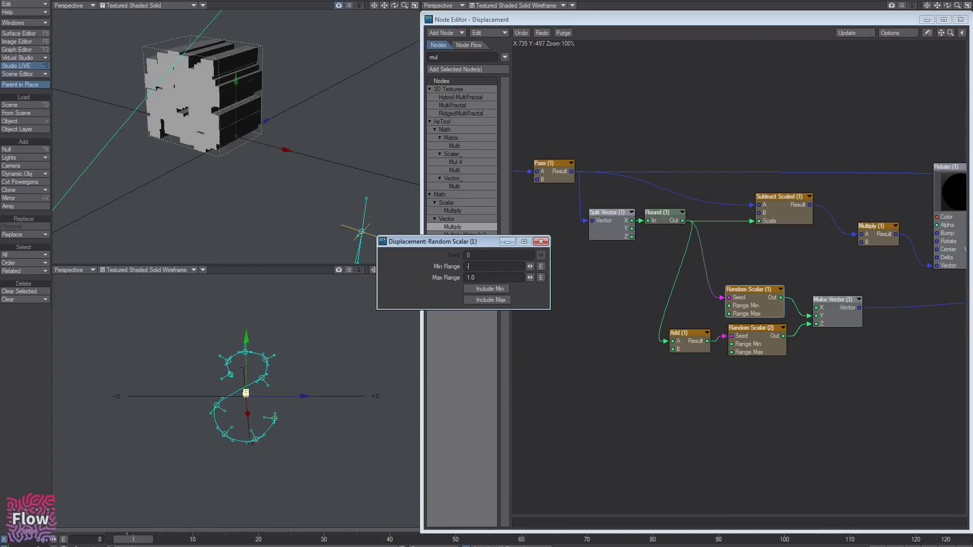
type("1")
key("Tab")
- Set the Min Range of Random Scalar (2) to -1.0
double_click(742, 343)
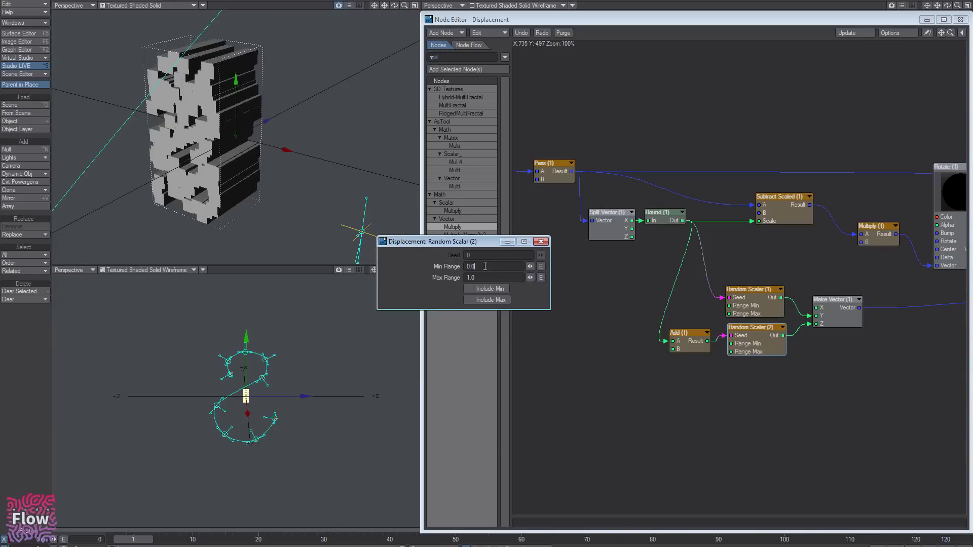
left_click_drag(485, 266, 385, 265)
type("-1")
key("Tab")
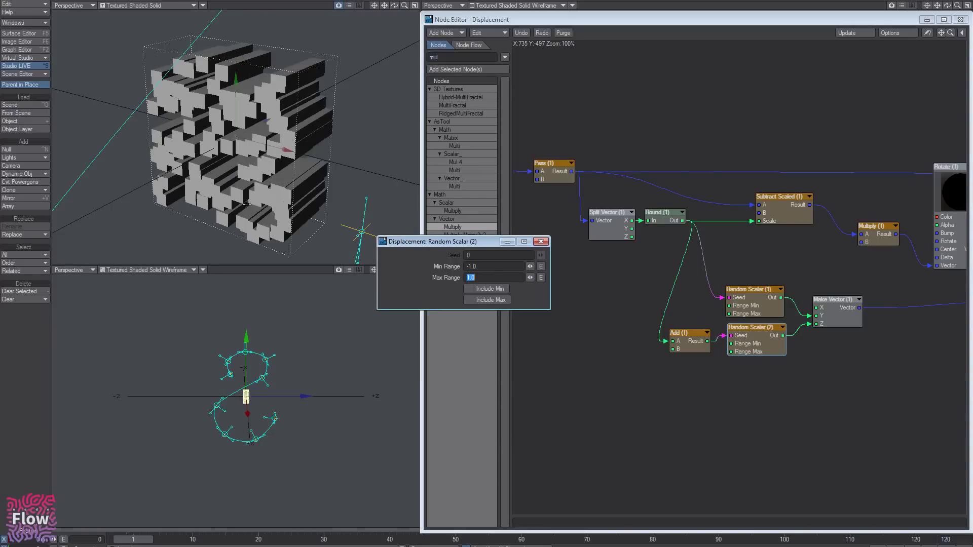
- Consult the reference sketch showing how the offset pieces are laid out along the axes
left_click_drag(325, 202, 342, 207, "alt")
key("alt+Tab")
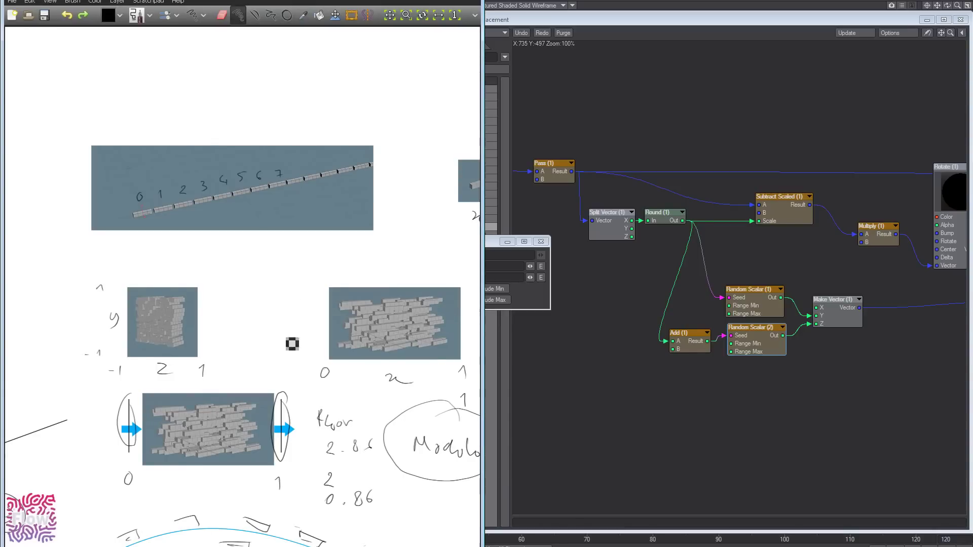
left_click(827, 384)
- Shift the upstream input nodes and the random-value branch back to make room around Subtract Scaled (1)
middle_click_drag(877, 351, 781, 343)
middle_click_drag(538, 178, 668, 196)
left_click_drag(556, 120, 659, 228)
middle_click_drag(957, 292, 749, 245)
left_click_drag(758, 238, 567, 324)
left_click_drag(729, 284, 646, 287)
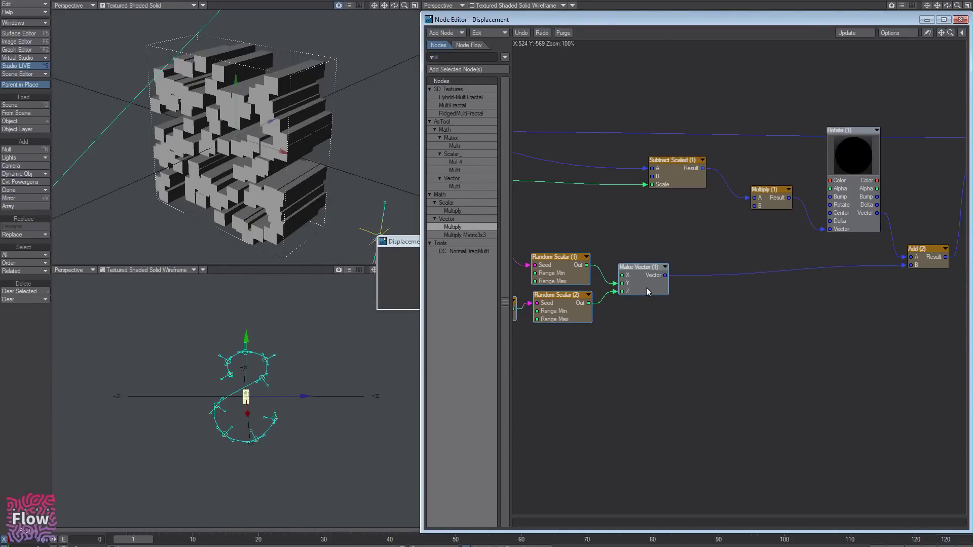
- Duplicate the connected Multiply (1), Rotate (1) and Add (2) chain and place the copies below Make Vector (1)'s output
middle_click_drag(719, 321, 578, 320)
left_click_drag(789, 314, 627, 192)
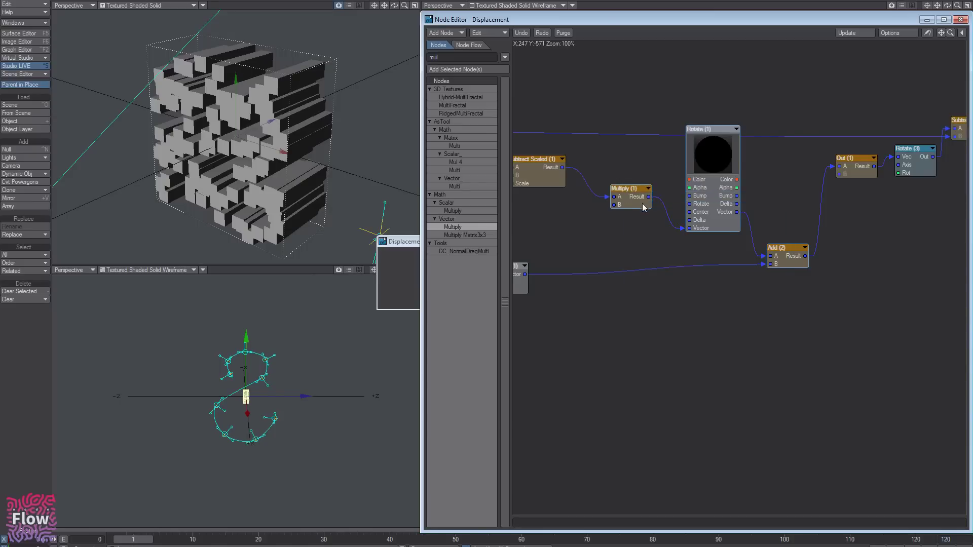
key("ctrl+c")
key("ctrl+v")
left_click_drag(739, 274, 618, 337)
middle_click_drag(553, 305, 774, 293)
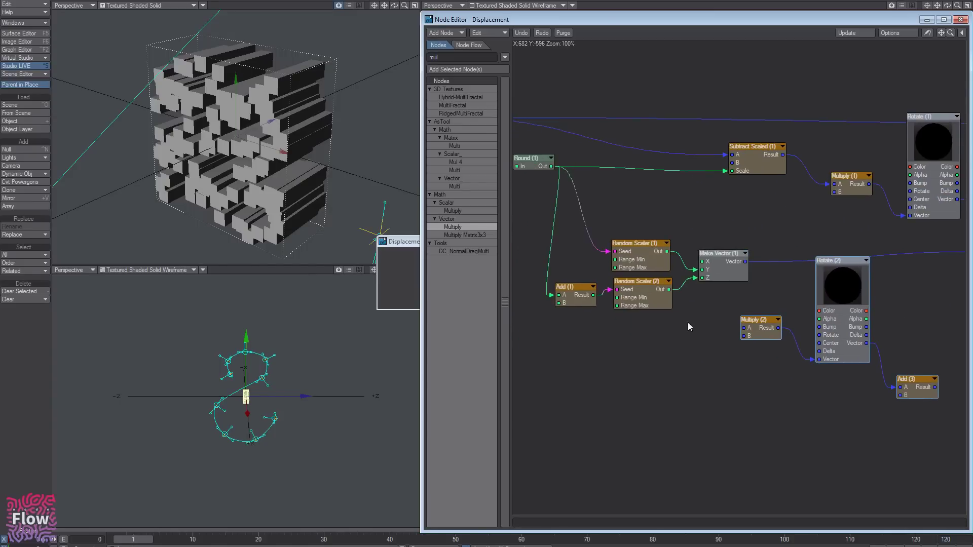
- Space out the random-value branch, feed Make Vector (1) into Multiply (2) A, and connect Add (3) Result to Add (2) B
middle_click_drag(688, 323, 920, 350)
left_click_drag(563, 116, 963, 377)
middle_click_drag(945, 297, 536, 305)
middle_click_drag(622, 312, 674, 294)
left_click_drag(625, 279, 756, 336)
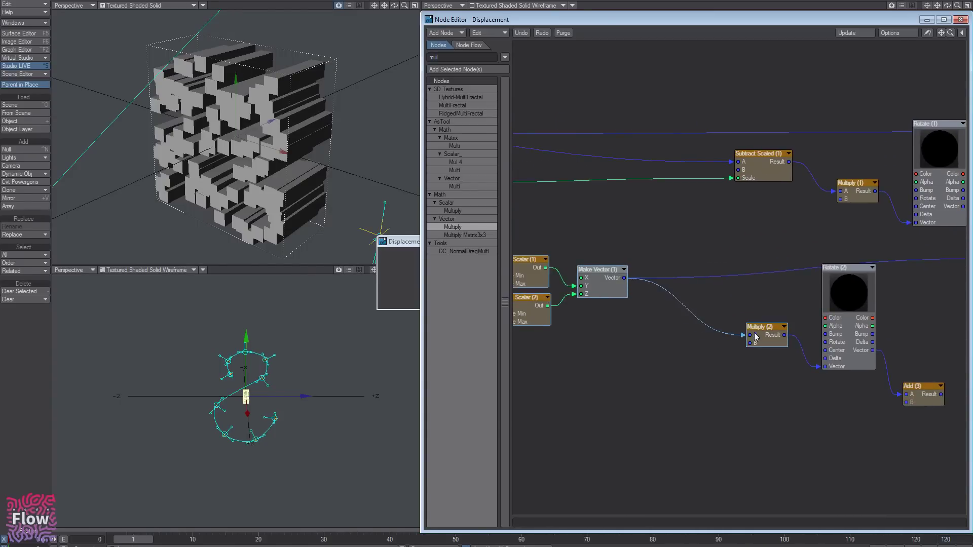
double_click(772, 340)
middle_click_drag(820, 409, 703, 400)
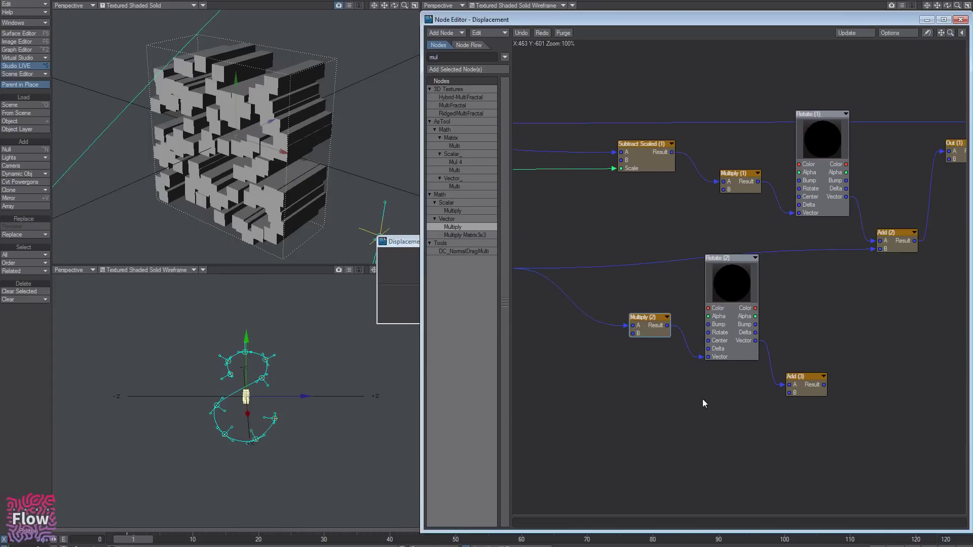
left_click_drag(824, 385, 885, 252)
- Rearrange Multiply (2), Rotate (2) and Add (3) below the upper rotation chain to untangle their wiring
middle_click_drag(803, 380, 827, 343)
left_click_drag(838, 346, 826, 296)
left_click_drag(660, 285, 674, 304)
left_click_drag(742, 298, 733, 289)
left_click_drag(825, 307, 838, 278)
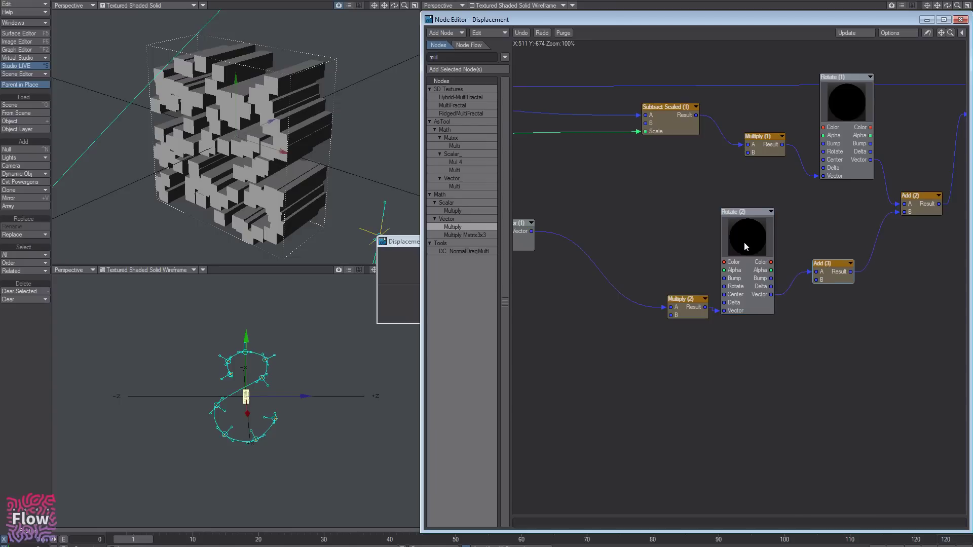
left_click_drag(744, 242, 748, 254)
left_click_drag(761, 348, 677, 302)
left_click_drag(743, 285, 713, 313)
left_click_drag(820, 271, 812, 253)
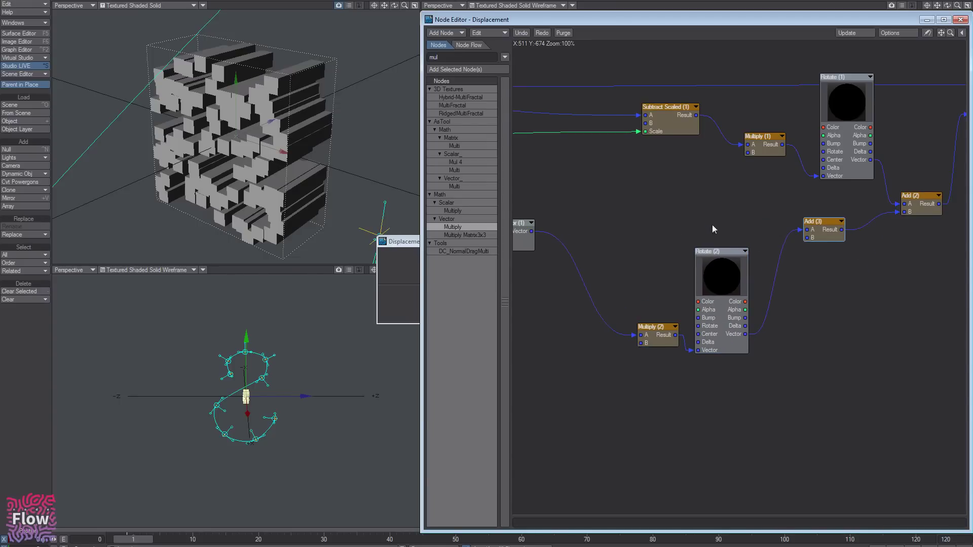
- Move Split Vector (1), Round (1) and the nodes feeding them further away from the random-value branch
middle_click_drag(713, 224, 785, 212)
middle_click_drag(654, 197, 763, 187)
middle_click_drag(643, 152, 745, 196)
left_click_drag(585, 88, 724, 219)
left_click_drag(777, 96, 515, 228)
middle_click_drag(841, 269, 782, 242)
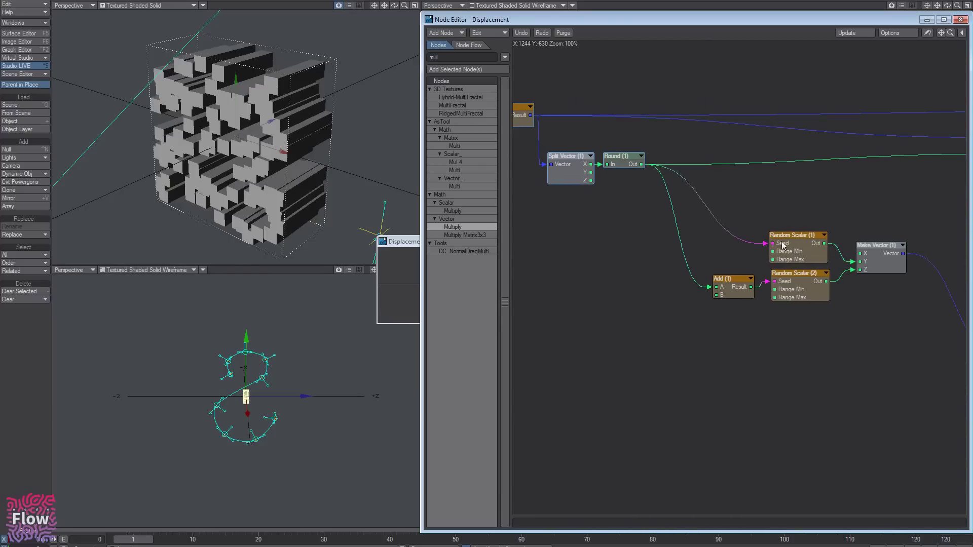
left_click(795, 247)
key("ctrl+c")
key("ctrl+v")
left_click_drag(756, 278, 792, 371)
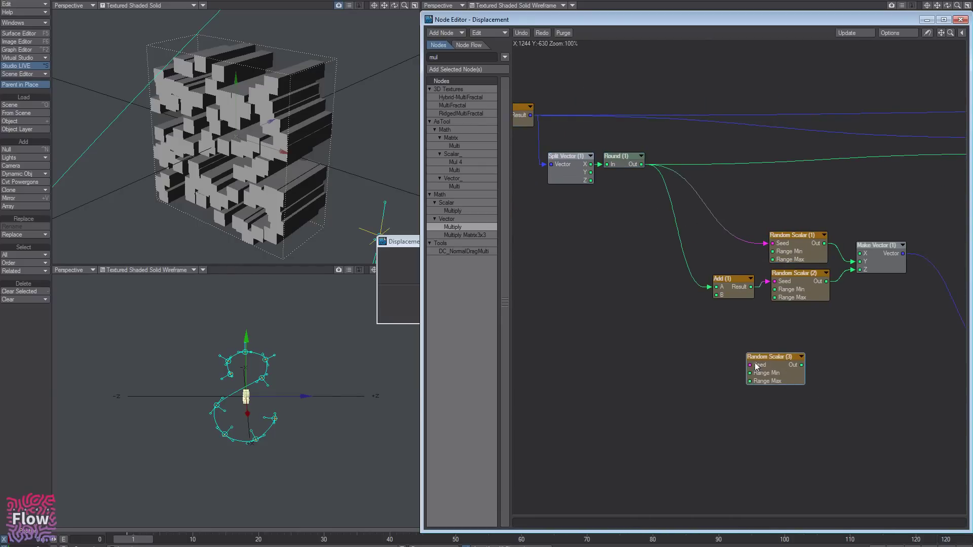
key("Delete")
- Duplicate Add (1) together with Random Scalar (2) and place the connected copies below the originals
left_click_drag(839, 338, 716, 285)
key("ctrl+c")
key("ctrl+v")
left_click_drag(776, 282, 804, 361)
- Open Random Scalar (3)'s Min Range for editing, and feed Round (1) Out into Add (4) A with B at 44323453.0
double_click(802, 345)
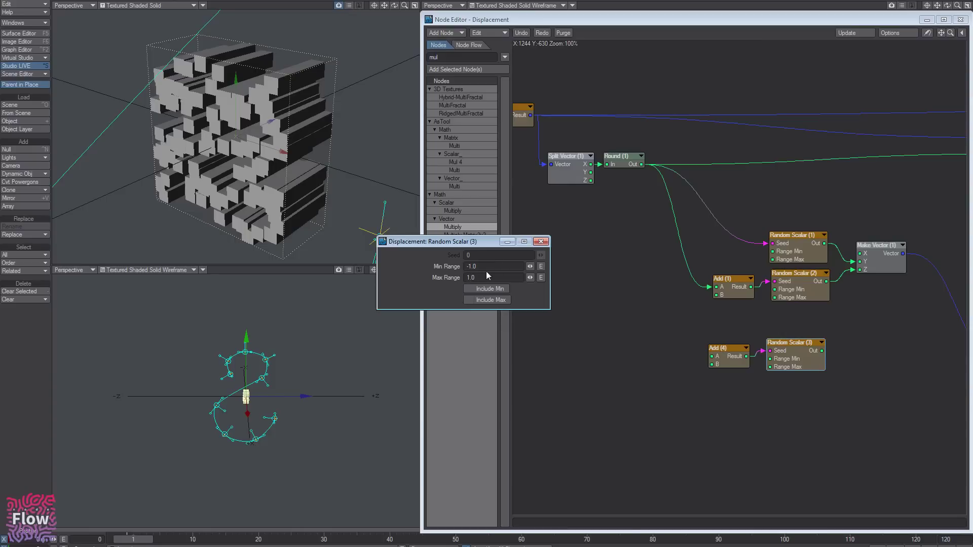
left_click_drag(478, 267, 436, 271)
left_click_drag(642, 165, 712, 356)
double_click(734, 363)
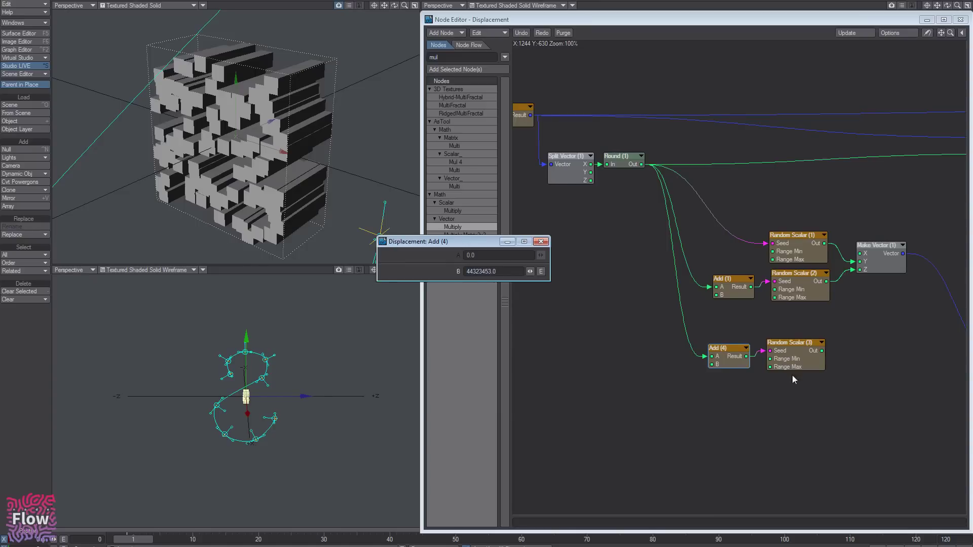
- Duplicate Make Vector (1), feed Random Scalar (3) into the copy's X, and connect its Vector output to Add (3) B
left_click_drag(783, 357, 631, 318, "alt")
left_click(719, 226)
key("ctrl+c")
key("ctrl+v")
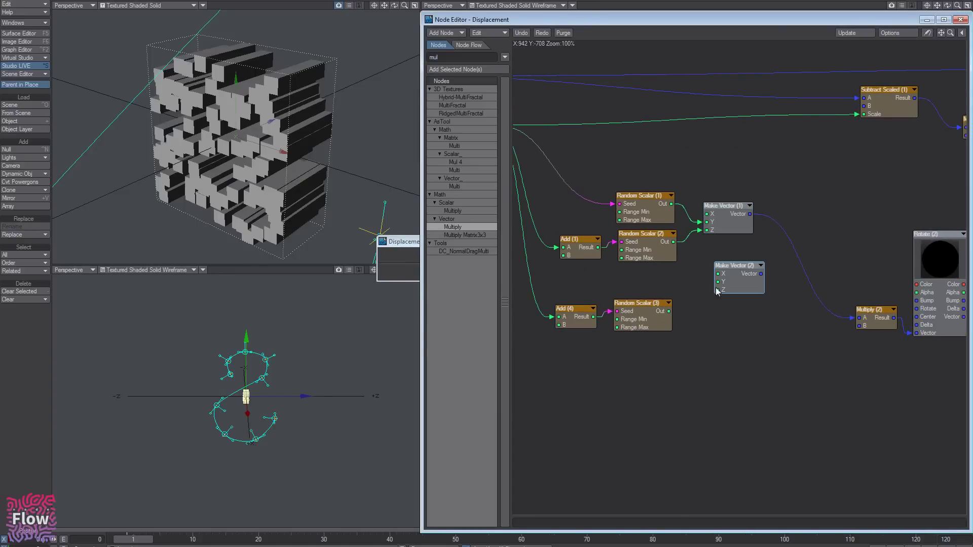
left_click_drag(716, 290, 883, 229)
- Align Add (4), Random Scalar (3) and Make Vector (2) beneath the upper random-value branch and inspect the spread pieces
left_click_drag(691, 341, 676, 309, "alt")
left_click_drag(325, 159, 273, 147, "alt")
left_click_drag(686, 318, 616, 181)
left_click(676, 184)
left_click_drag(781, 331, 615, 258)
left_click_drag(796, 213, 623, 338)
left_click(711, 296)
left_click_drag(345, 198, 432, 373, "alt")
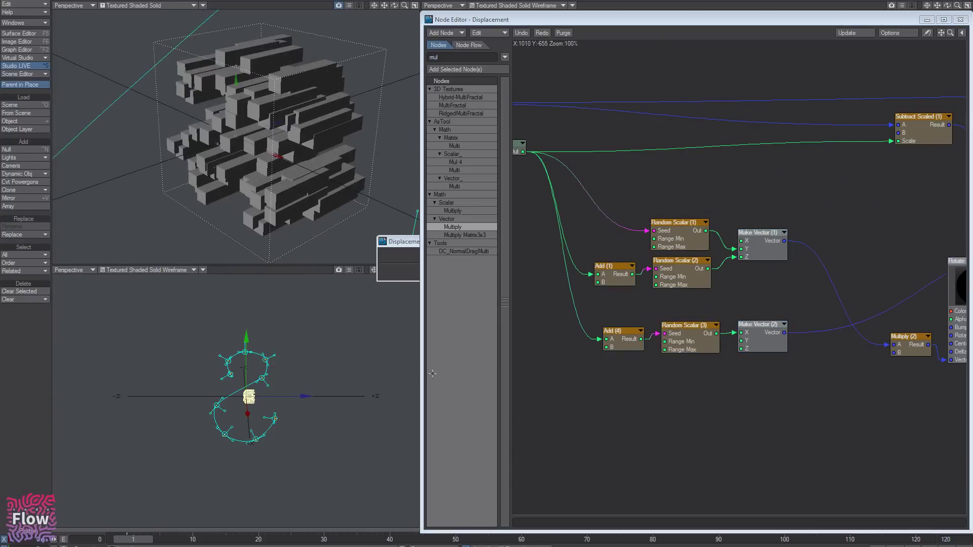
- Review the sketch of pieces travelling between 0 and 1 and its modulo notes
key("alt+Tab")
middle_click_drag(331, 312, 296, 258)
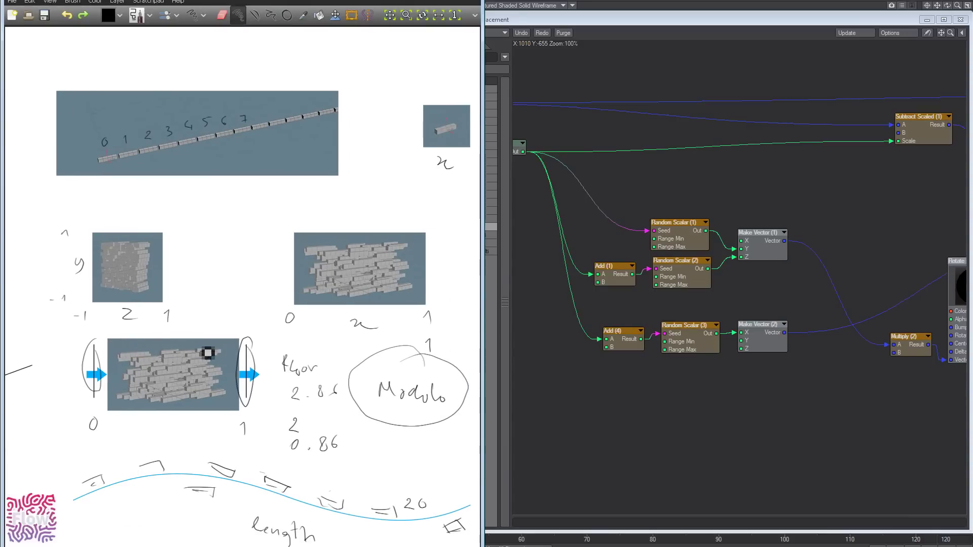
left_click(693, 392)
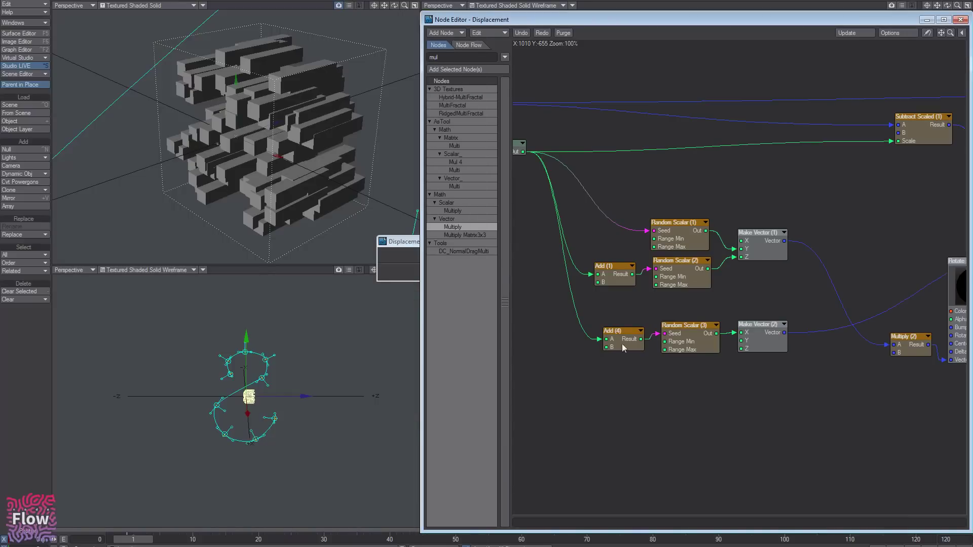
- Insert a scalar Add node between Random Scalar (3) and Make Vector (2) X, spacing the neighbouring nodes around it
left_click(439, 58)
type("add")
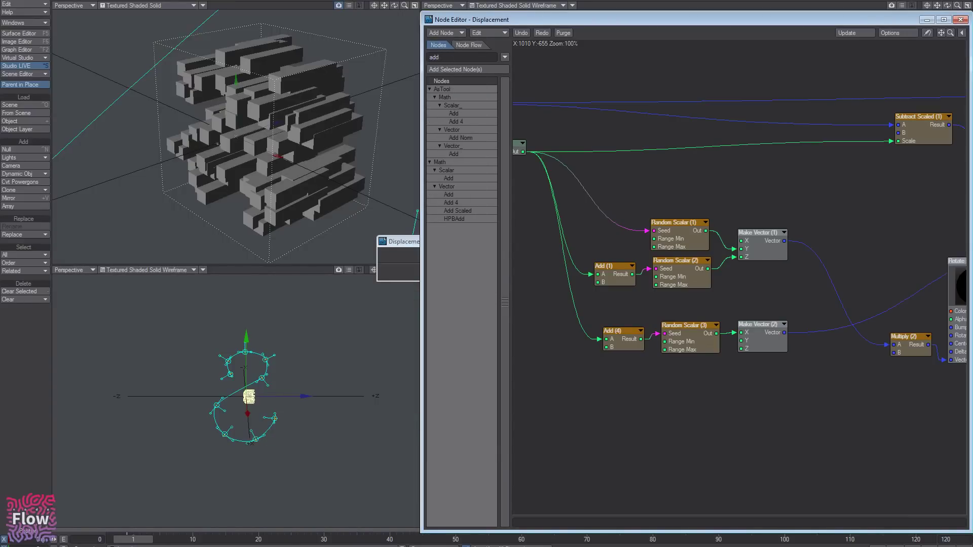
double_click(457, 178)
left_click_drag(754, 269, 735, 381)
left_click_drag(776, 341, 794, 339)
left_click(630, 346)
left_click_drag(692, 350, 703, 389, "shift")
left_click_drag(732, 388, 759, 332)
- Add a Time node below Random Scalar (3) and connect its Time output to Add (5) B
type("time")
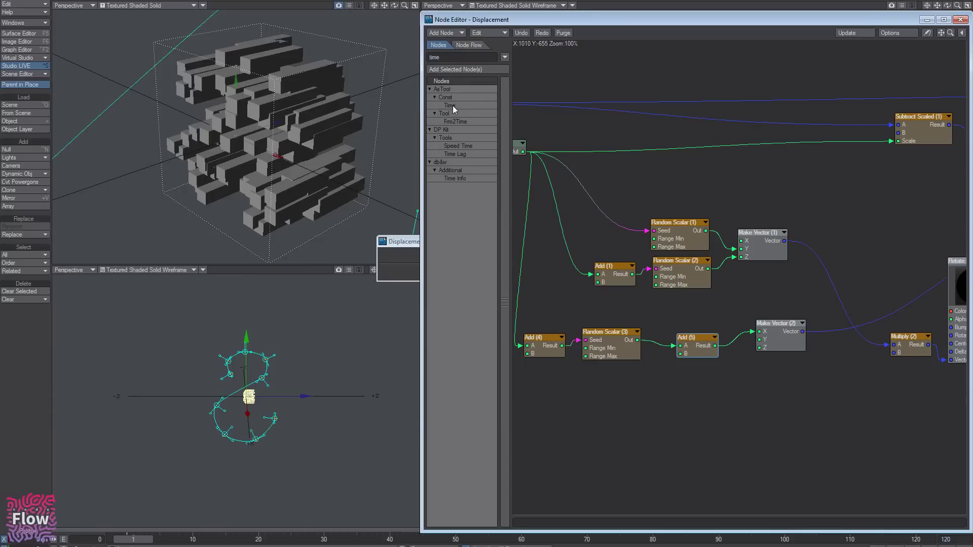
double_click(452, 105)
left_click_drag(750, 279, 609, 402)
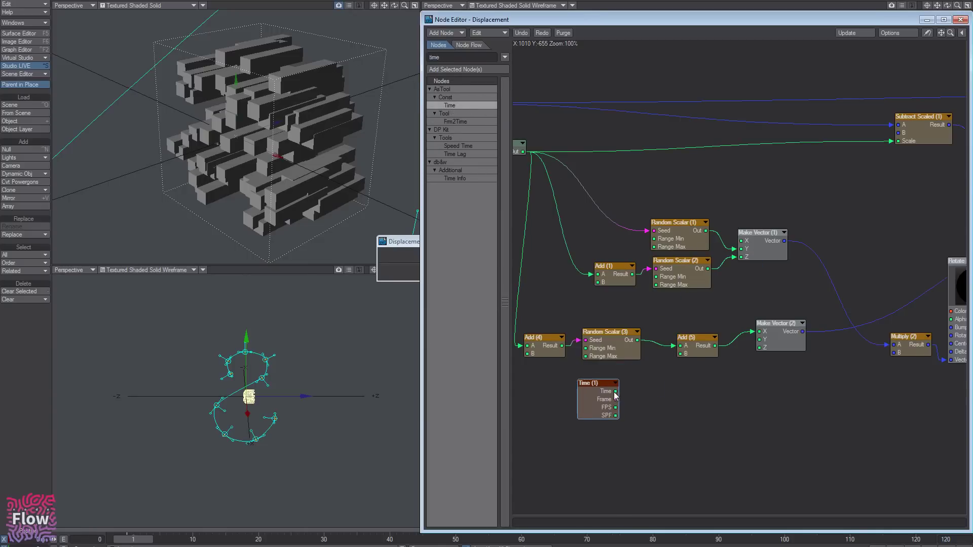
left_click_drag(697, 353, 697, 354)
- Scrub the first frames to check how the time-driven offset moves the pieces
mouse_move(134, 539)
left_mouse_down()
mouse_move(916, 540)
mouse_move(127, 539)
left_mouse_up()
scroll(248, 136, "down", 4)
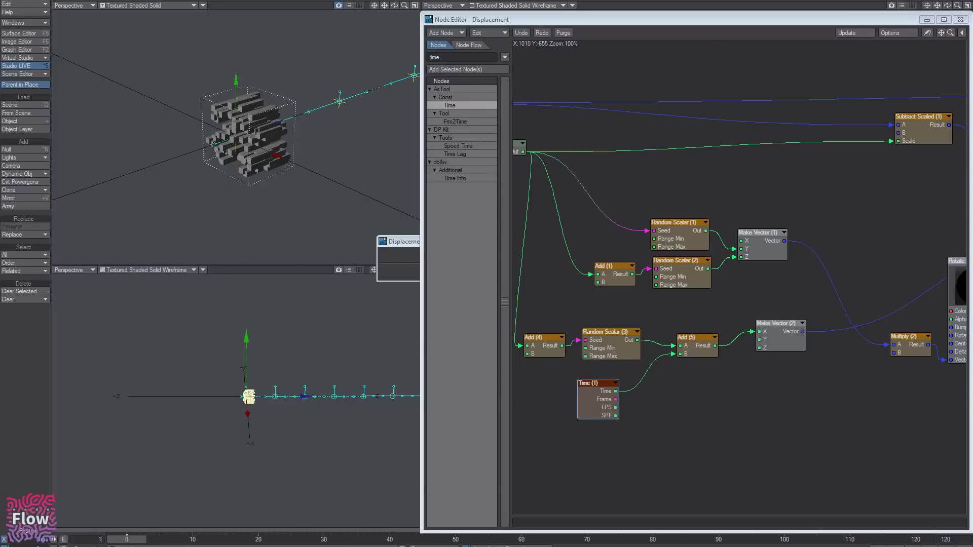
key("Tab")
mouse_move(126, 539)
left_mouse_down()
mouse_move(916, 539)
mouse_move(127, 539)
left_mouse_up()
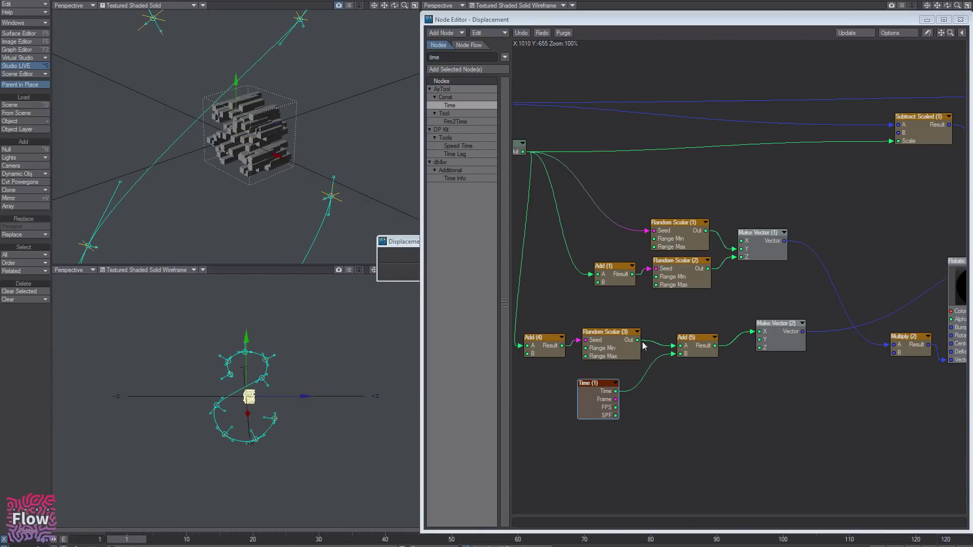
- Move Spot Info (1), Pass (1), Split Vector (1) and Round (1) further upstream of the random-value nodes
left_click_drag(616, 342, 848, 337)
left_click_drag(541, 85, 750, 226)
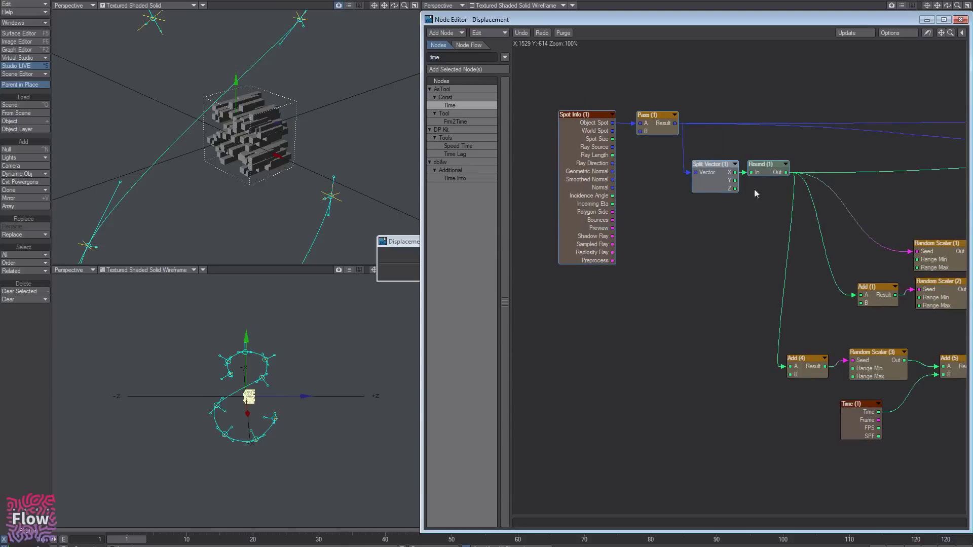
left_click_drag(760, 178, 718, 181)
left_click_drag(766, 226, 593, 117)
left_click_drag(583, 147, 532, 146)
- Reposition Add (4), Random Scalar (3), Add (5) and Time (1), leaving space before Make Vector (2)
left_click_drag(769, 261, 574, 211, "alt")
left_click_drag(710, 262, 709, 261, "alt")
left_click_drag(677, 310, 674, 304)
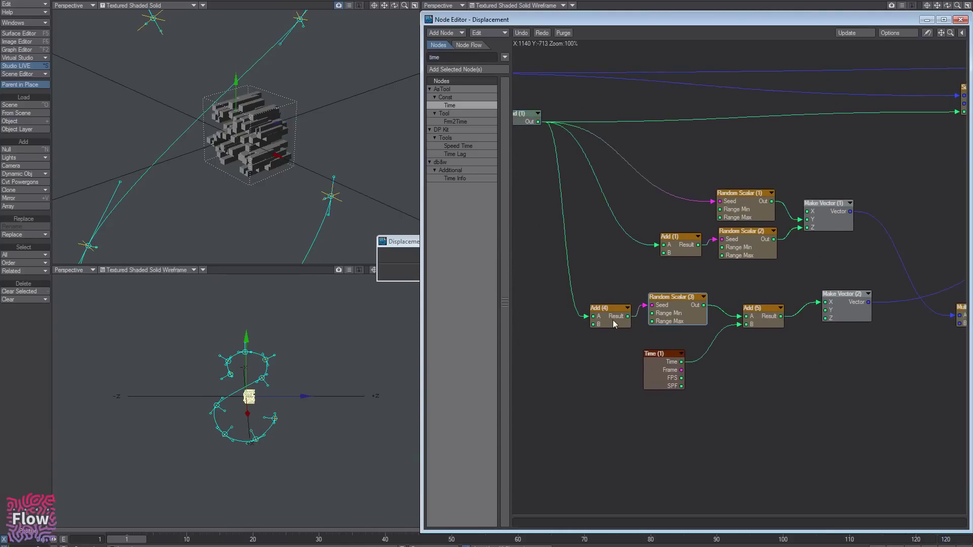
left_click_drag(613, 320, 610, 309)
left_click_drag(676, 305, 674, 301)
left_click_drag(609, 308, 605, 299)
left_click_drag(784, 370, 551, 293)
left_click_drag(567, 228, 810, 278, "alt")
left_click_drag(529, 75, 625, 183)
- Add a scalar Mod node before Make Vector (2) and feed Add (5) Result into its A input
left_click(575, 546)
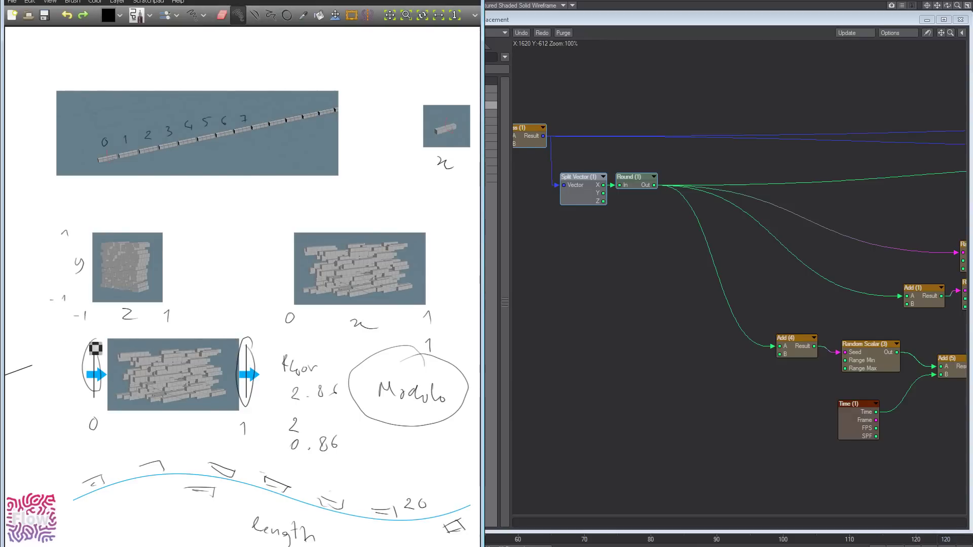
mouse_move(956, 314)
left_mouse_down("alt")
mouse_move(758, 313)
mouse_move(760, 300)
left_mouse_up("alt")
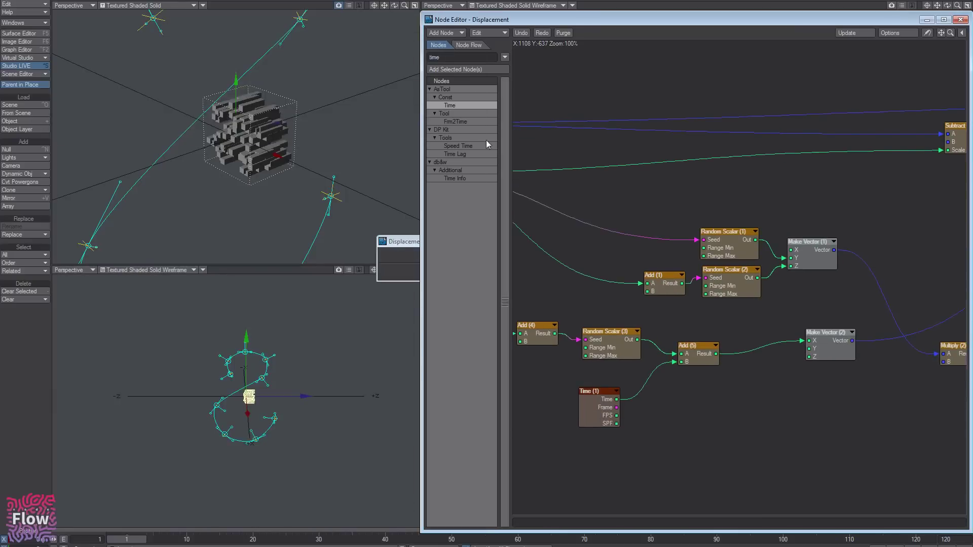
type("modul")
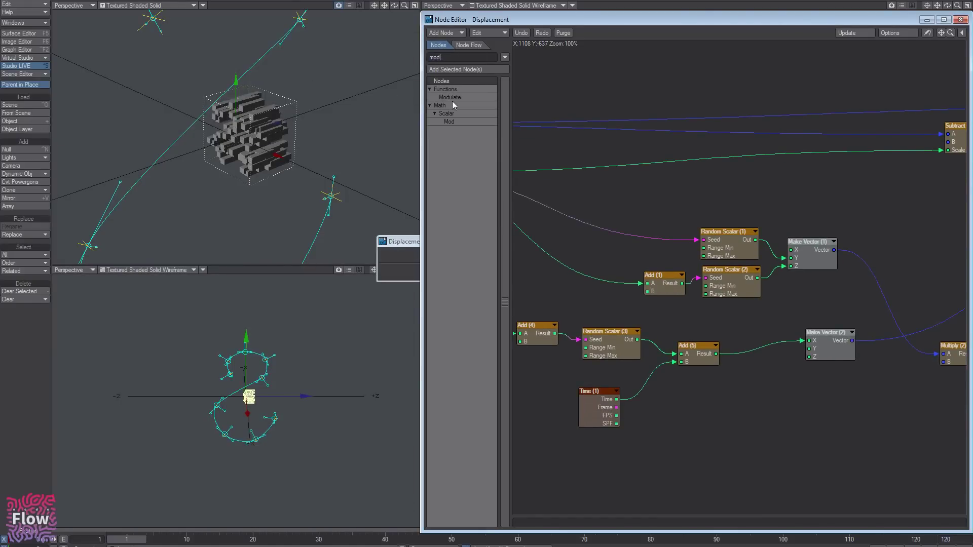
left_click(453, 122)
left_click_drag(759, 272, 773, 335)
left_click_drag(715, 357, 768, 344)
- Open Mod (1)'s B value for editing, and connect Mod (1) Result to Make Vector (2) X
double_click(748, 347)
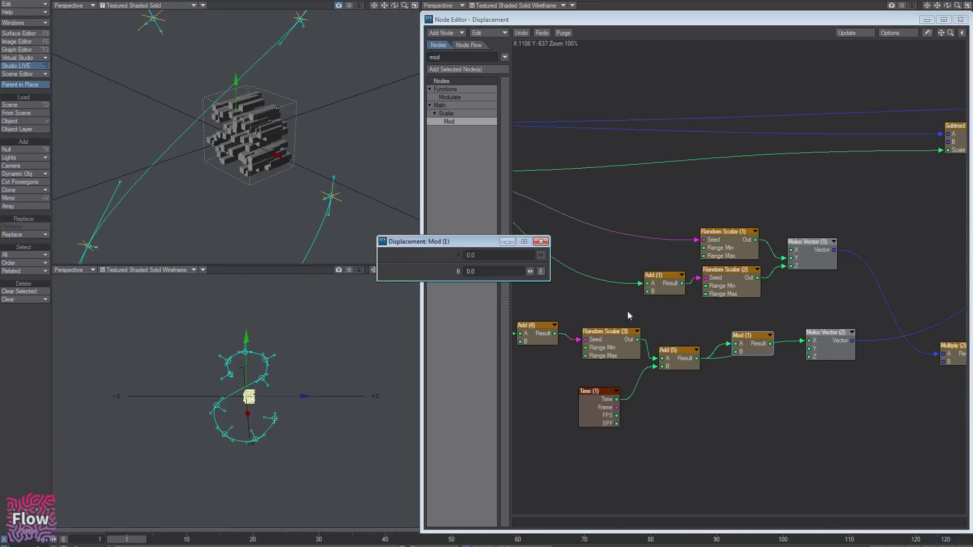
left_click(496, 273)
left_click_drag(494, 243, 294, 288)
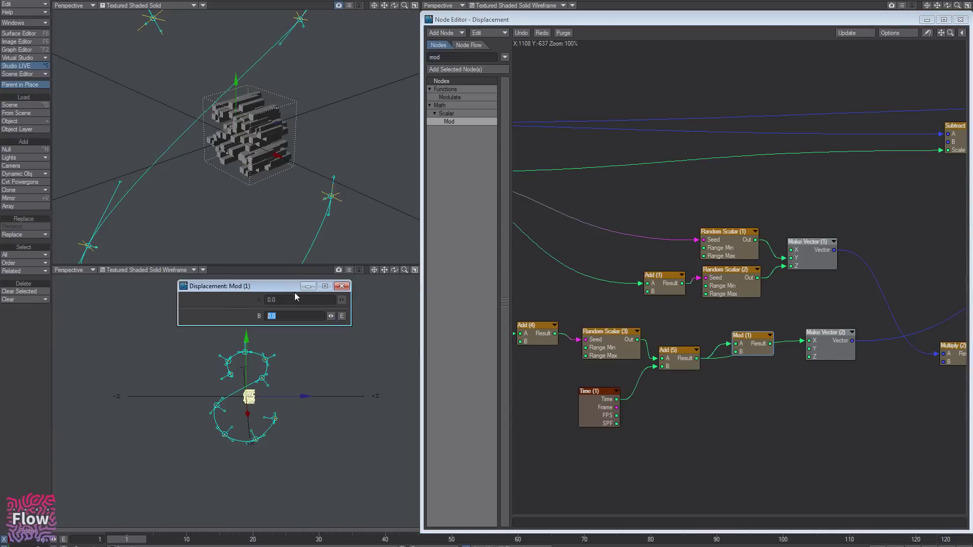
left_click(342, 286)
left_click_drag(771, 343, 824, 341)
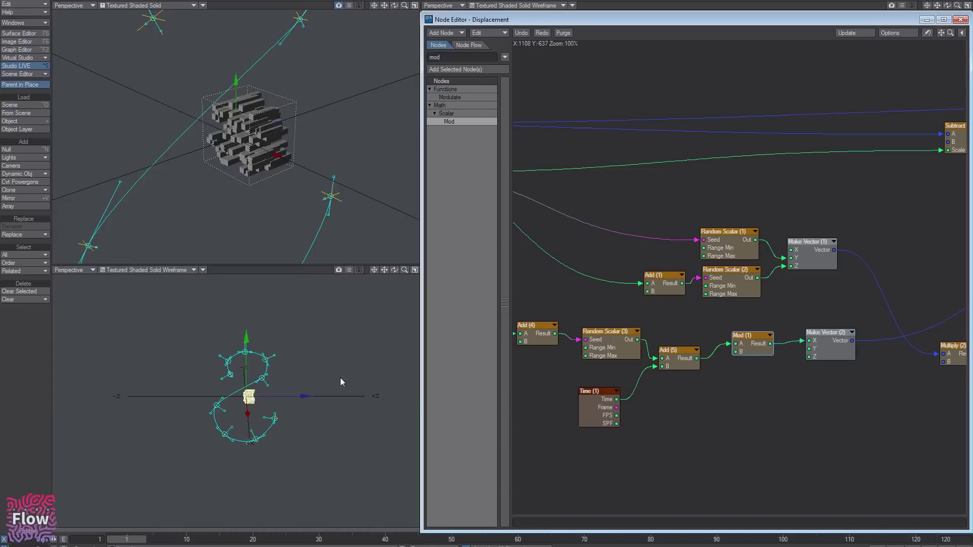
- Scrub the timeline to around frame 37 and back to frame 1 to check the looping piece motion
left_click_drag(130, 540, 368, 539)
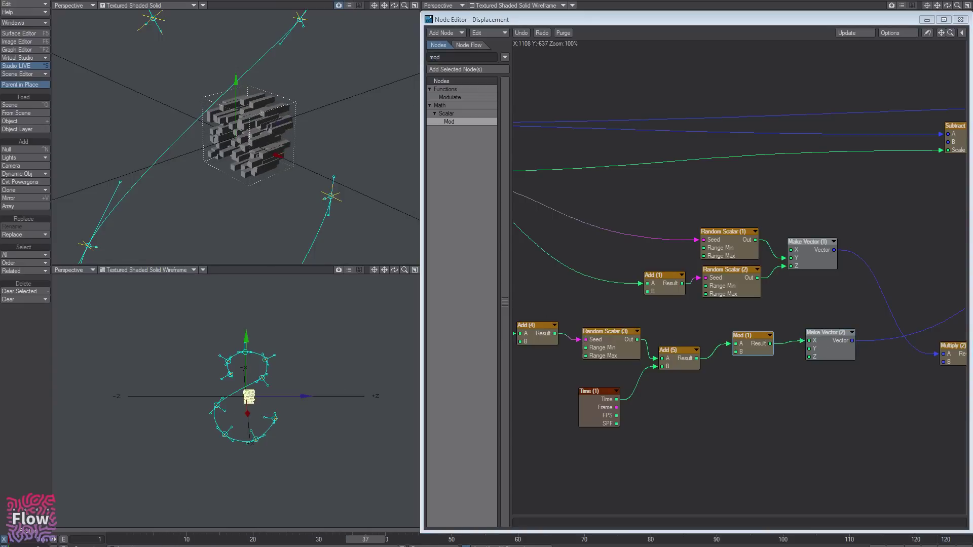
scroll(231, 192, "up", 5)
left_click_drag(180, 541, 127, 540)
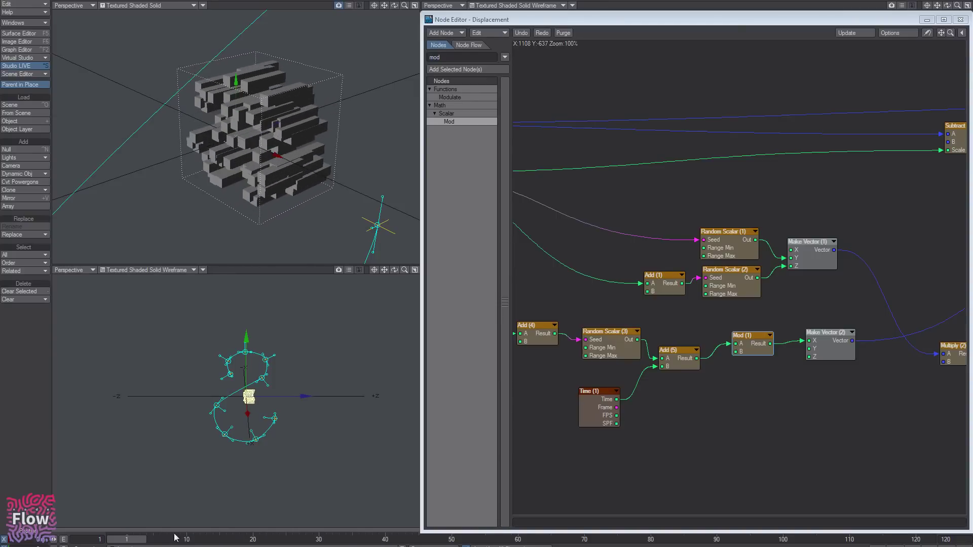
- Place Mod (1) beside Add (5), and shift the upstream and random-value nodes away from both Make Vector nodes
left_click_drag(761, 358, 744, 368)
left_click_drag(305, 159, 228, 100, "ctrl+alt")
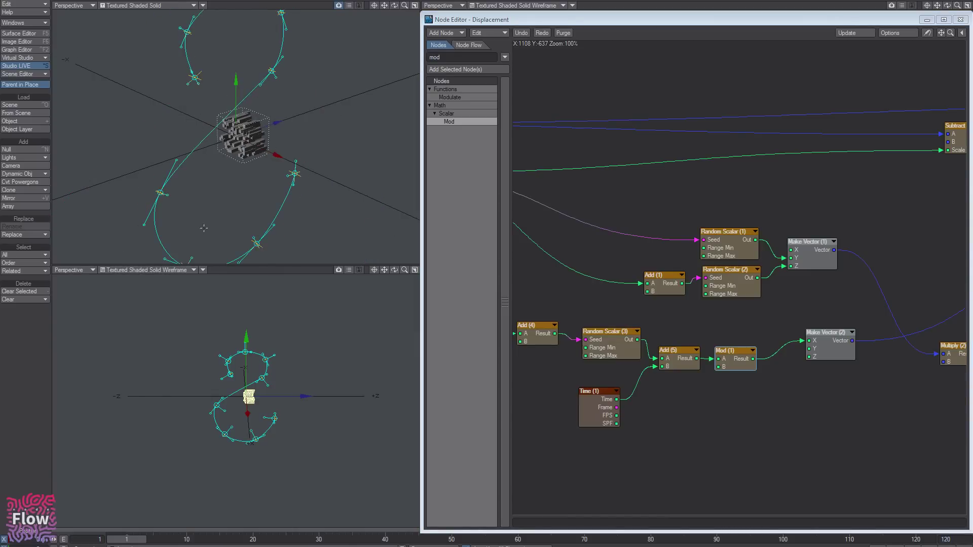
left_click_drag(576, 294, 694, 316, "alt")
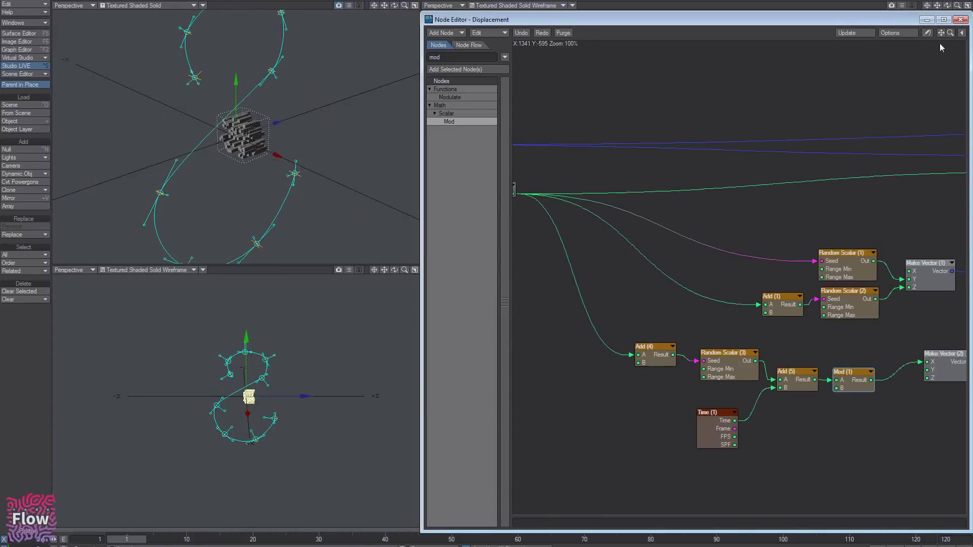
left_click_drag(951, 32, 921, 32)
left_click_drag(695, 204, 741, 197, "alt")
left_click_drag(561, 167, 705, 332)
left_click_drag(684, 233, 615, 237)
left_click_drag(797, 267, 712, 255, "alt")
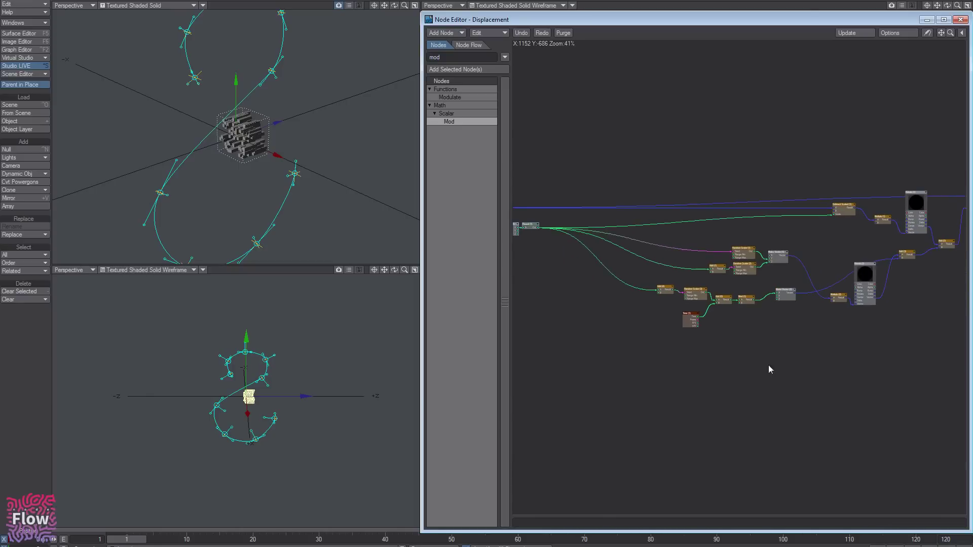
left_click_drag(767, 367, 641, 224)
left_click_drag(749, 299, 720, 298)
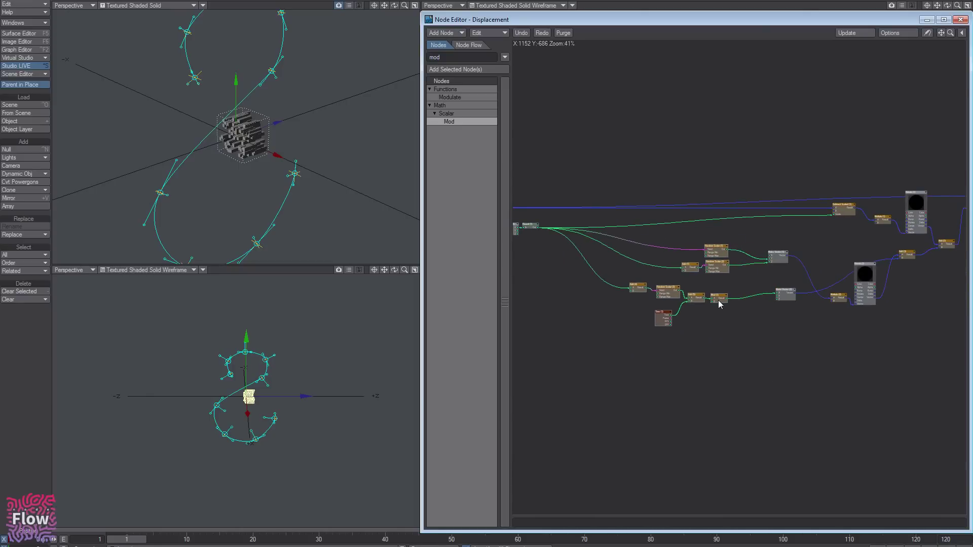
- Add a scalar Multiply node and wire it between Mod (1) Result and Make Vector (2) X
key("f")
left_click_drag(851, 381, 703, 366, "alt")
left_click_drag(813, 284, 795, 287)
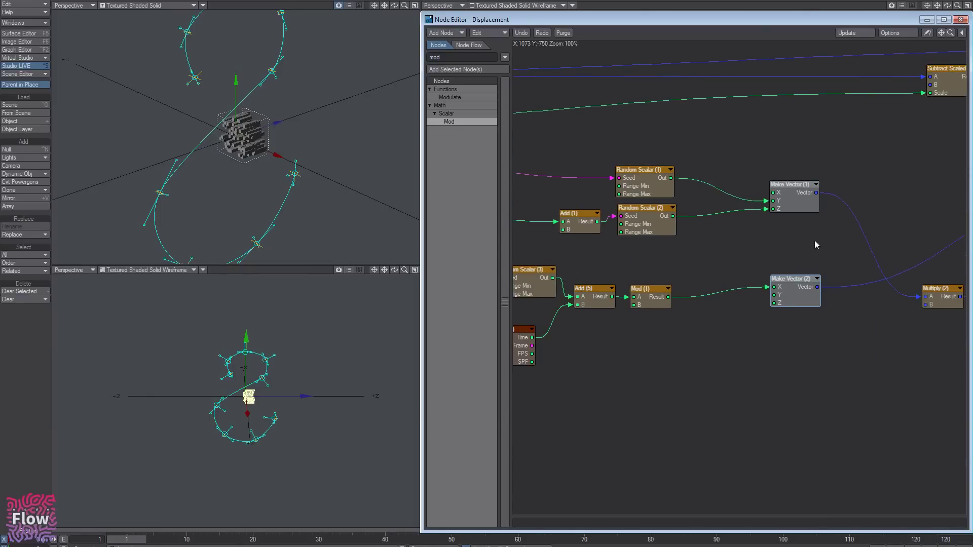
left_click_drag(324, 152, 307, 155, "alt")
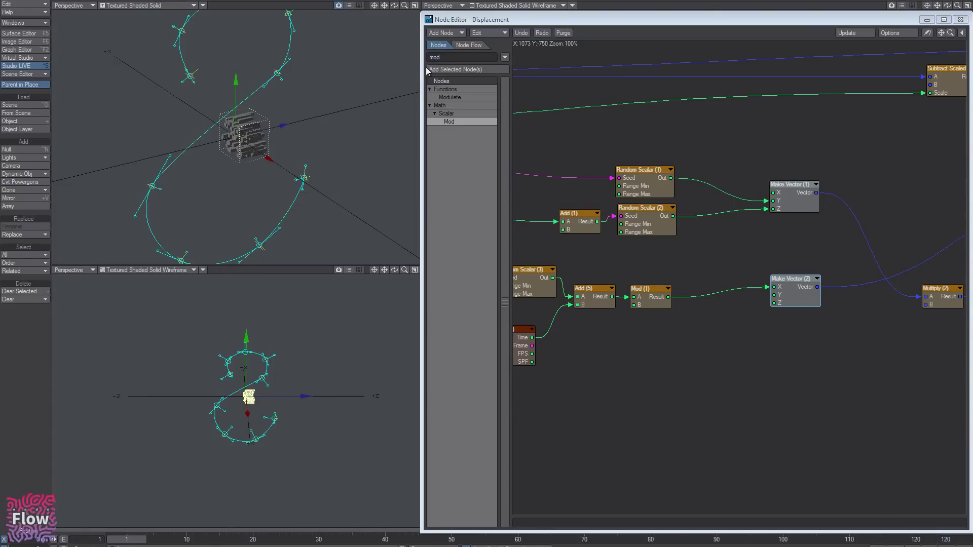
left_click(447, 57)
type("mul")
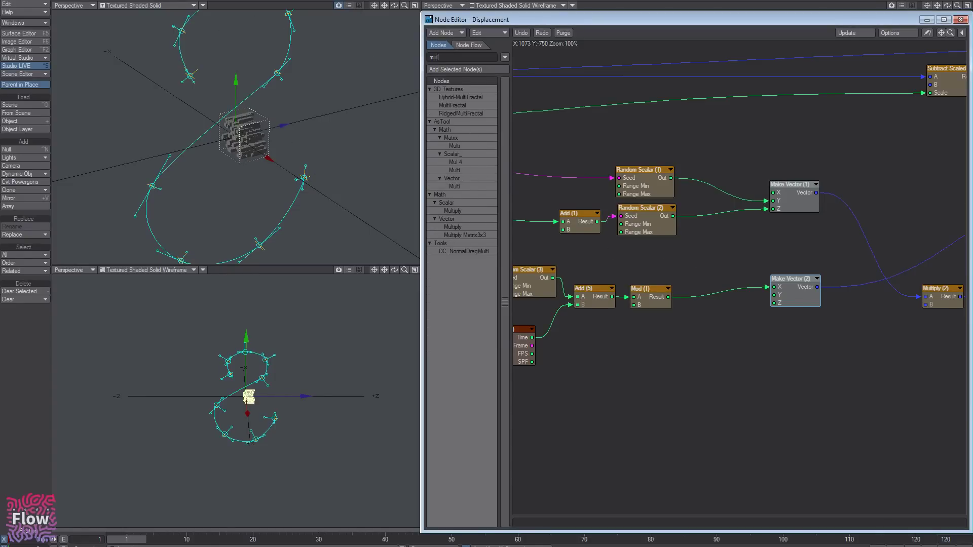
left_click(454, 206)
double_click(454, 209)
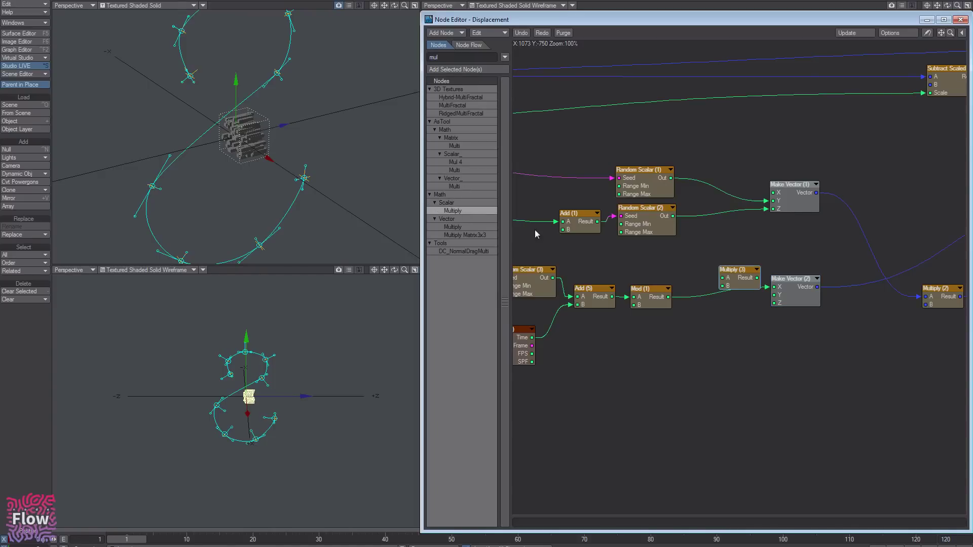
left_click_drag(728, 283, 774, 287)
double_click(743, 297)
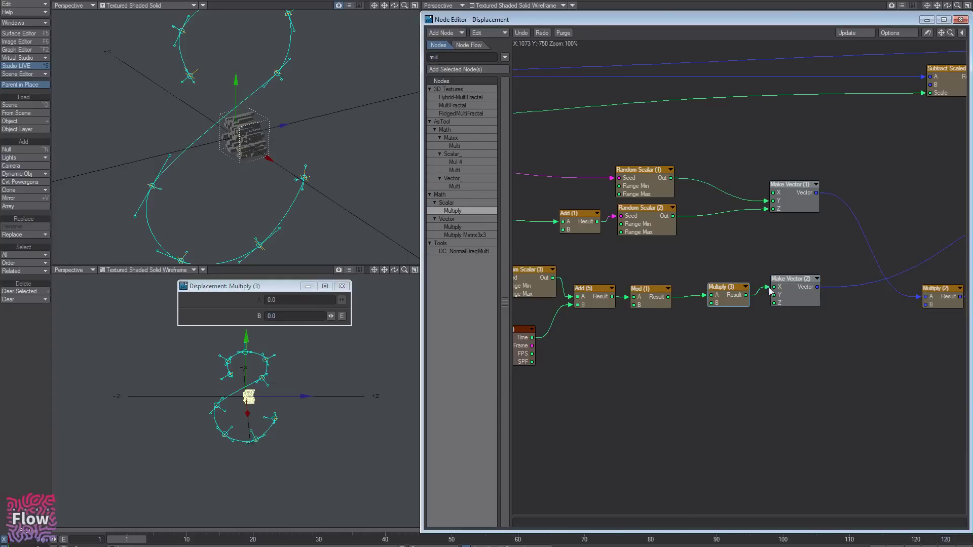
left_click(343, 287)
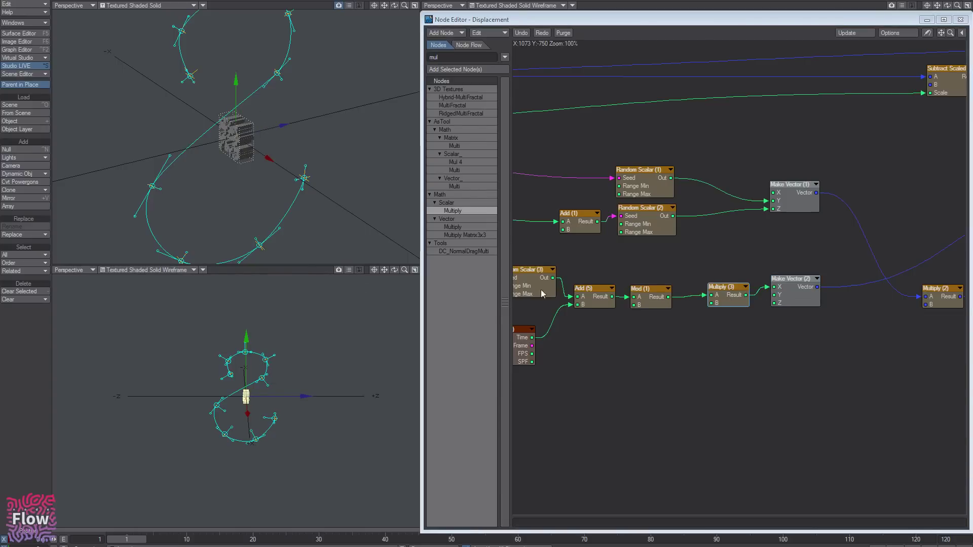
- Try B values of 20 and 30 on Multiply (3), viewing the piece spread along the axis
double_click(726, 297)
type("20")
key("Return")
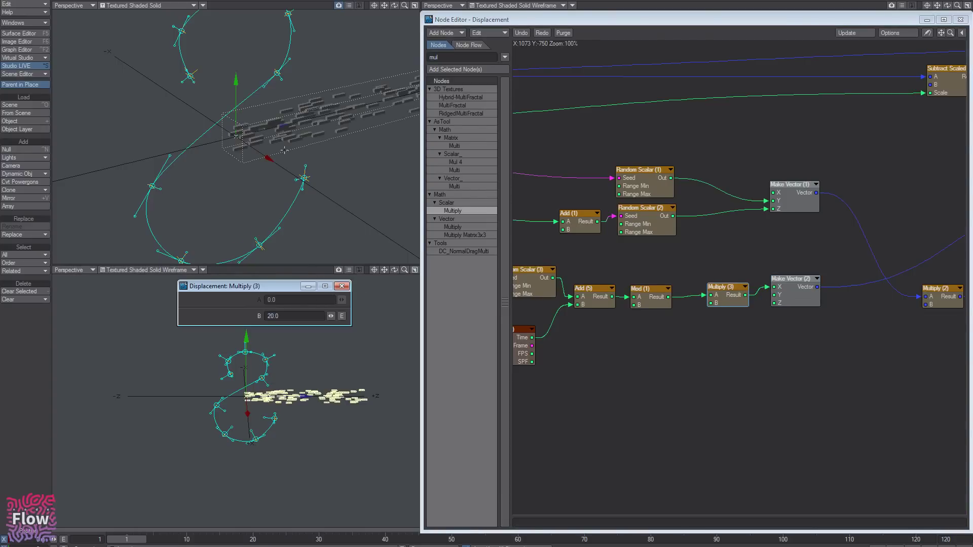
left_click_drag(285, 150, 270, 254, "ctrl+alt")
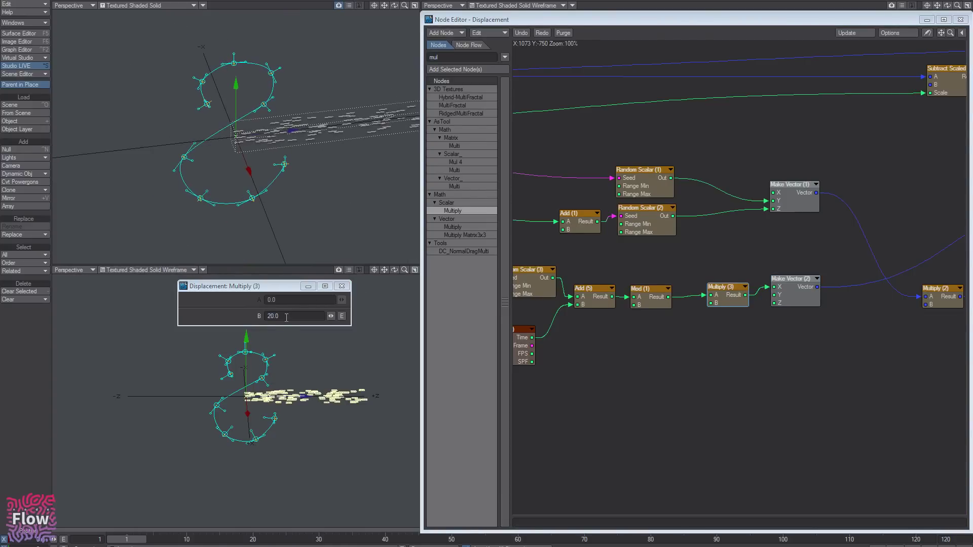
left_click_drag(287, 318, 220, 326)
type("30")
key("Return")
- Make room around Spline Deformer (1) after Subtract (1), and feed its Delta output into the Displacement Input
left_click_drag(660, 154, 477, 190, "alt")
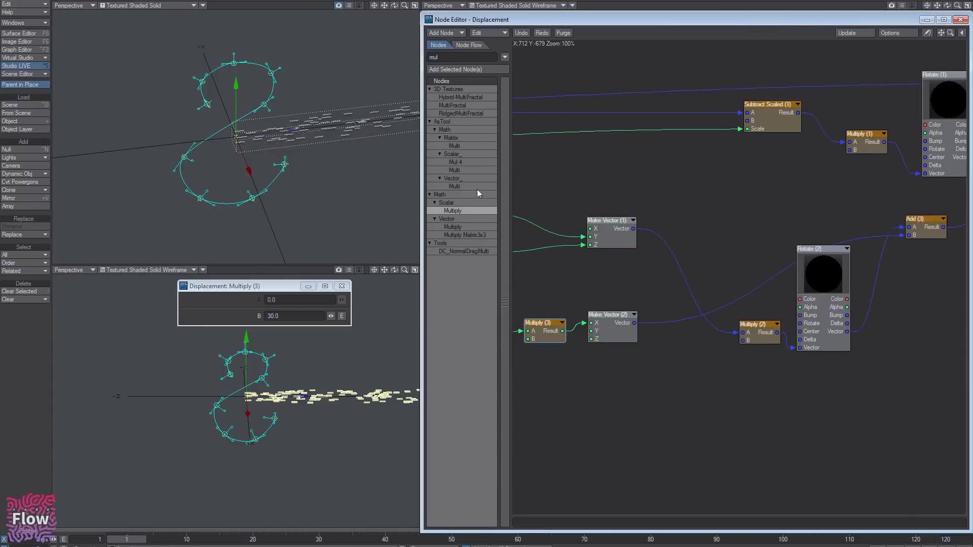
left_click_drag(956, 163, 633, 195, "alt")
left_click_drag(925, 172, 671, 298, "alt")
left_click_drag(716, 239, 877, 249)
left_click_drag(701, 123, 754, 303)
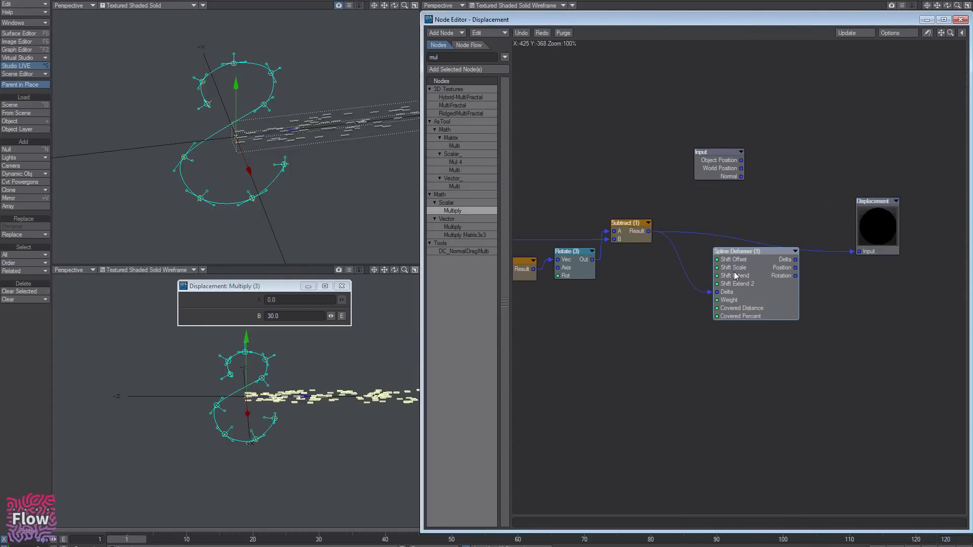
left_click_drag(796, 262, 826, 260)
- Place Spline Deformer (1) beside Subtract (1) with Displacement next to it, and check the pieces along the curve
left_click_drag(764, 257, 723, 232)
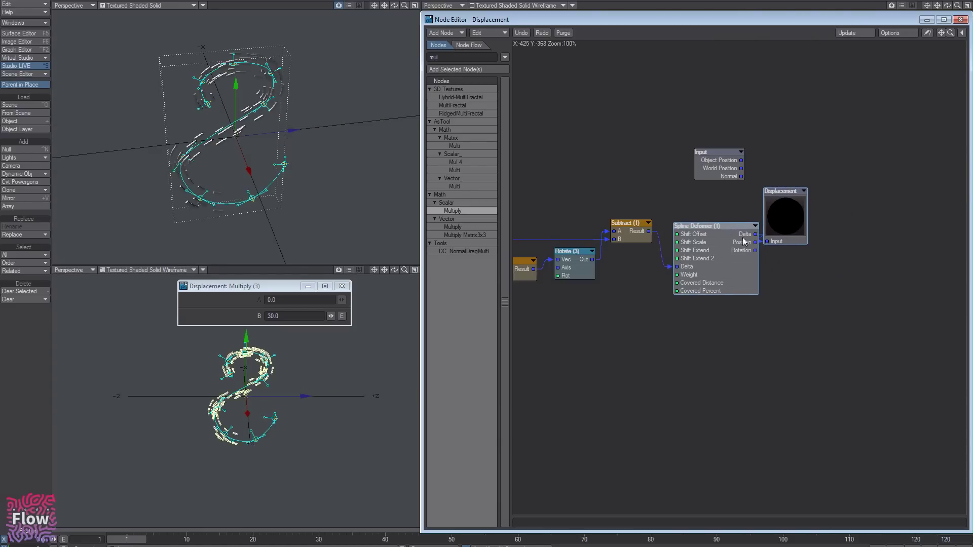
left_click(786, 249)
left_click_drag(793, 231, 802, 230)
left_click_drag(324, 152, 320, 127, "alt")
left_click_drag(200, 76, 185, 74, "alt")
left_click(342, 286)
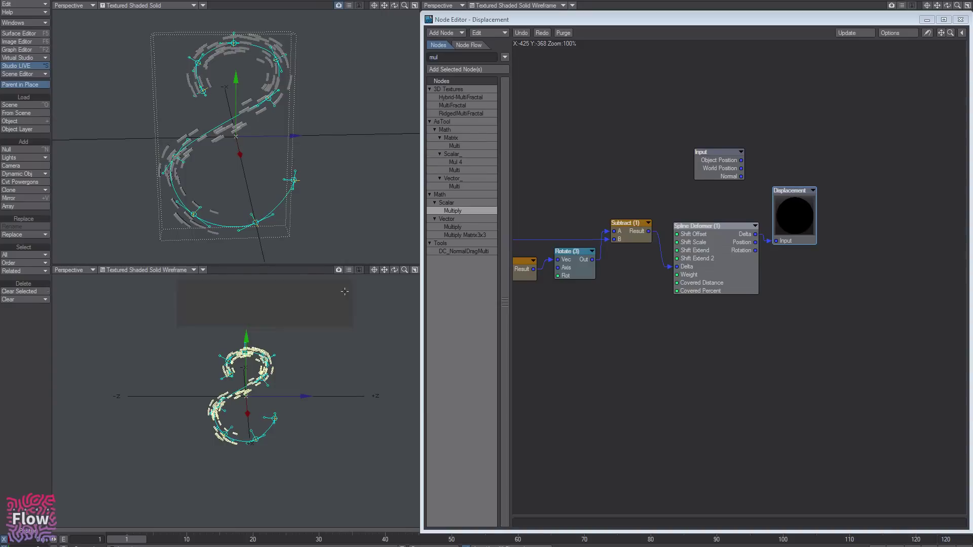
mouse_move(134, 542)
left_mouse_down()
mouse_move(544, 542)
mouse_move(133, 541)
left_mouse_up()
- Set Multiply (3)'s B value to 40 and scrub the timeline to check the flow along the whole curve
middle_click_drag(524, 379, 961, 256)
middle_click_drag(626, 367, 917, 302)
double_click(711, 291)
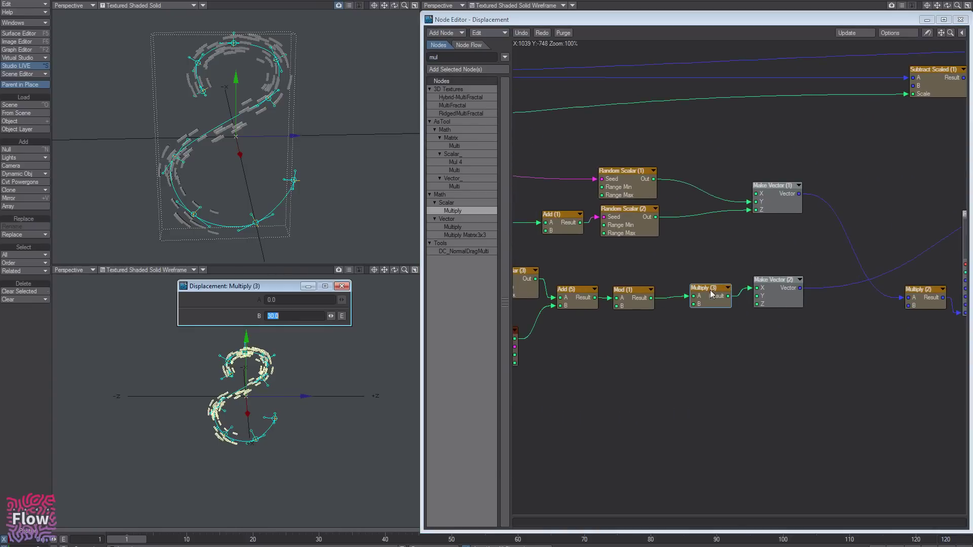
type("40")
key("Return")
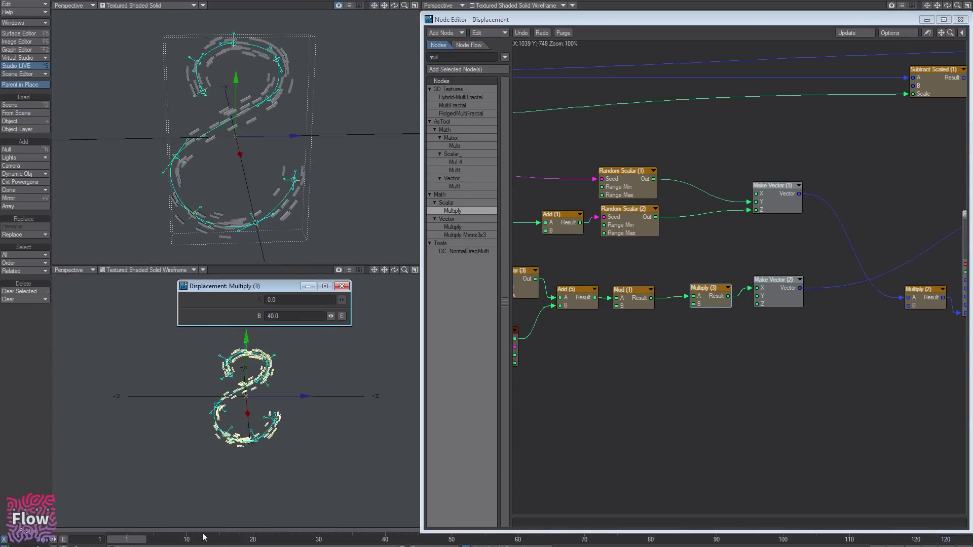
mouse_move(130, 540)
left_mouse_down()
mouse_move(729, 540)
mouse_move(127, 540)
left_mouse_up()
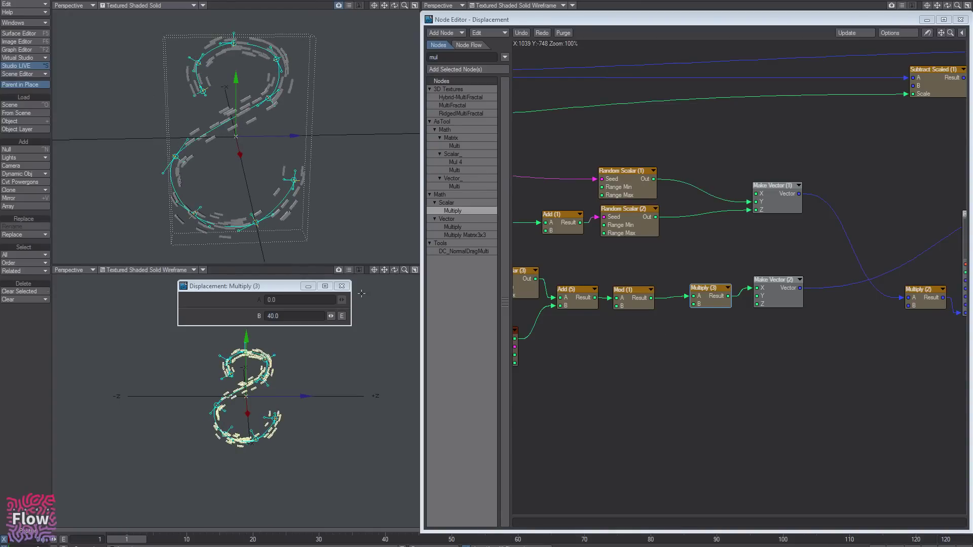
left_click(342, 287)
- Shift Add (4), Random Scalar (3) and Time (1) away from Add (5) to make room before it
middle_click_drag(573, 356, 790, 340)
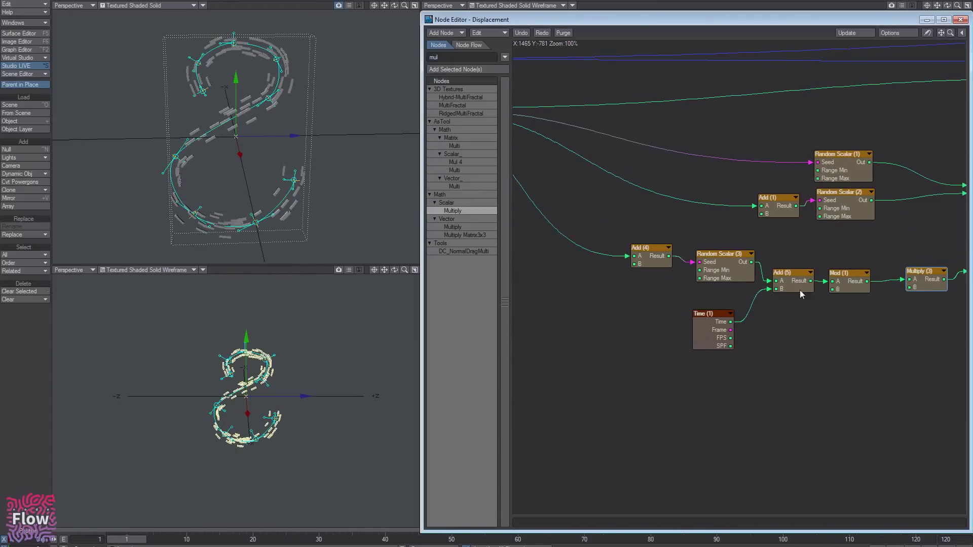
left_click_drag(732, 232, 651, 253)
left_click_drag(720, 257, 686, 252)
left_click(718, 232)
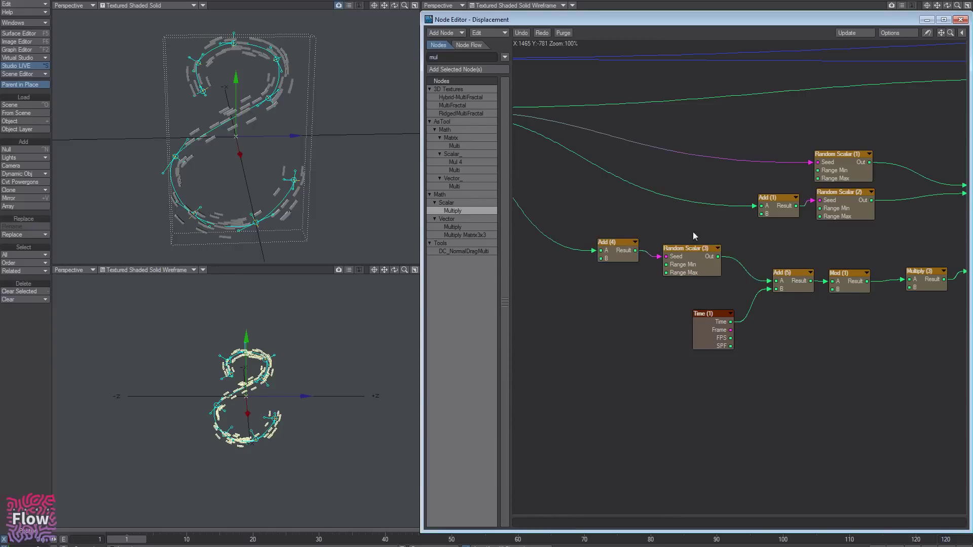
left_click_drag(720, 337, 595, 380)
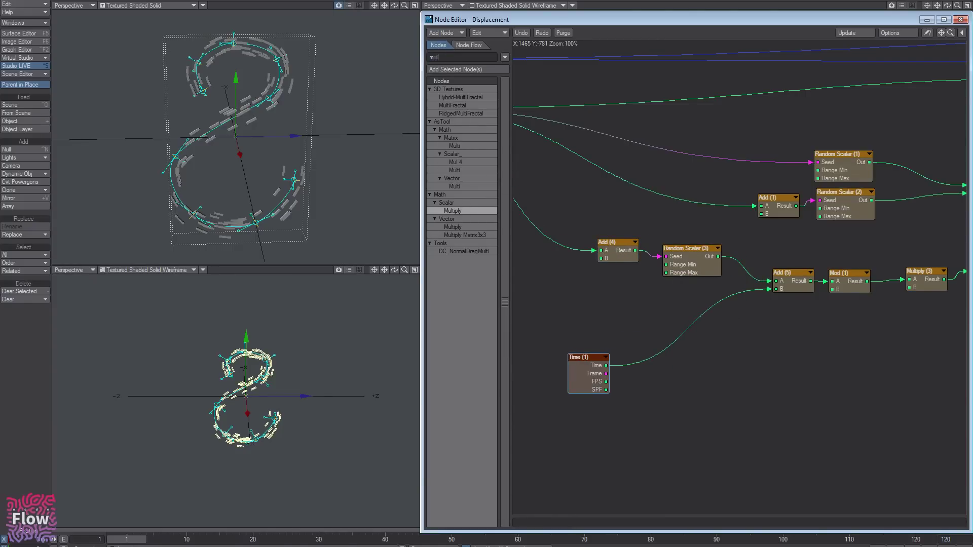
- Add another scalar Multiply node and wire it between Time (1) Time and Add (5) B
double_click(450, 209)
left_click_drag(737, 280, 693, 349)
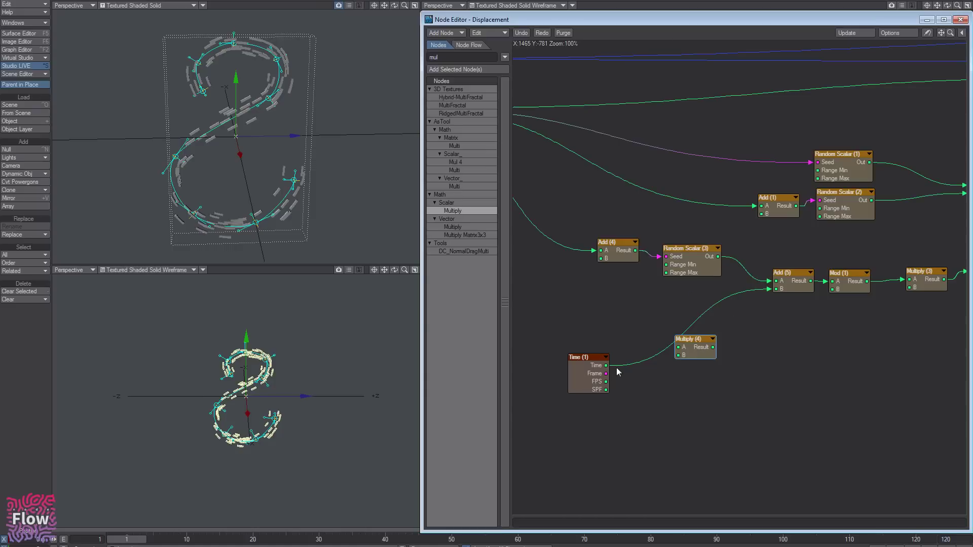
left_click_drag(607, 365, 770, 289)
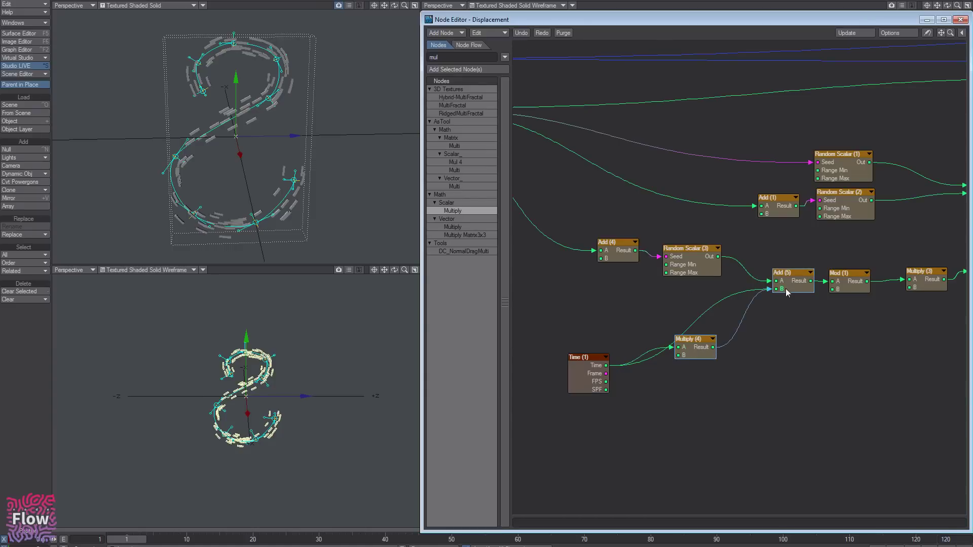
left_click_drag(705, 346, 707, 354)
- Duplicate Add (4) with Random Scalar (3), place the copies below the originals, and feed Round (1) Out into the copied Add's A
middle_click_drag(680, 285, 869, 344)
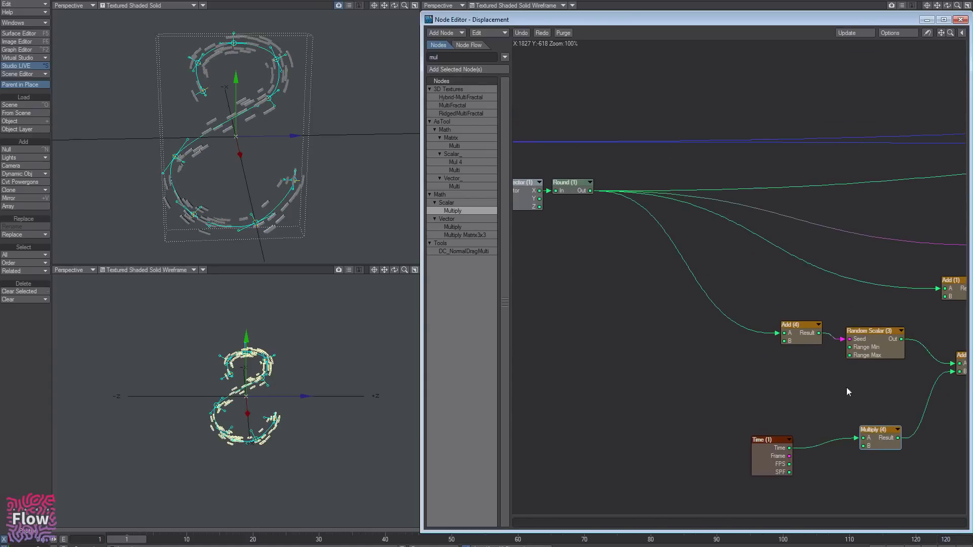
left_click_drag(892, 378, 799, 326)
key("ctrl+c")
key("ctrl+v")
left_click_drag(781, 282, 885, 389)
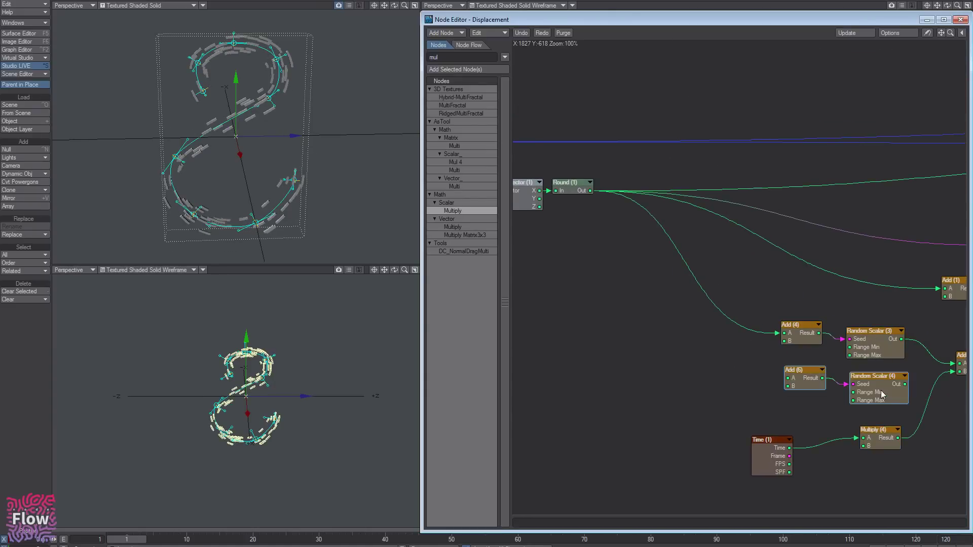
left_click_drag(591, 191, 786, 378)
- Set Add (6)'s B value to 6485489 for a different random seed
middle_click_drag(824, 388, 761, 368)
double_click(744, 368)
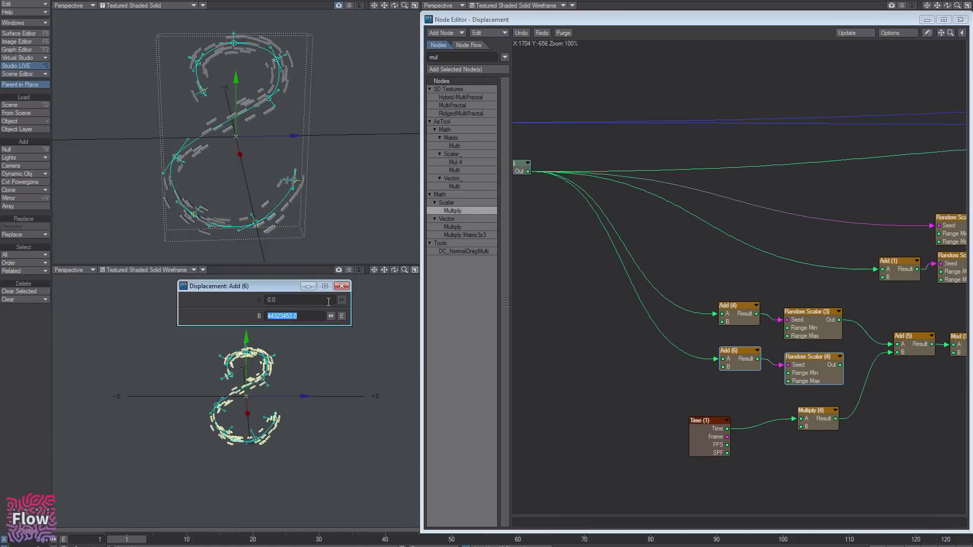
type("6485489")
key("Return")
left_click(341, 286)
- Shift Multiply (4) closer to Add (5), and set Random Scalar (4)'s range from 0.5 to 2.0
middle_click_drag(796, 359, 734, 331)
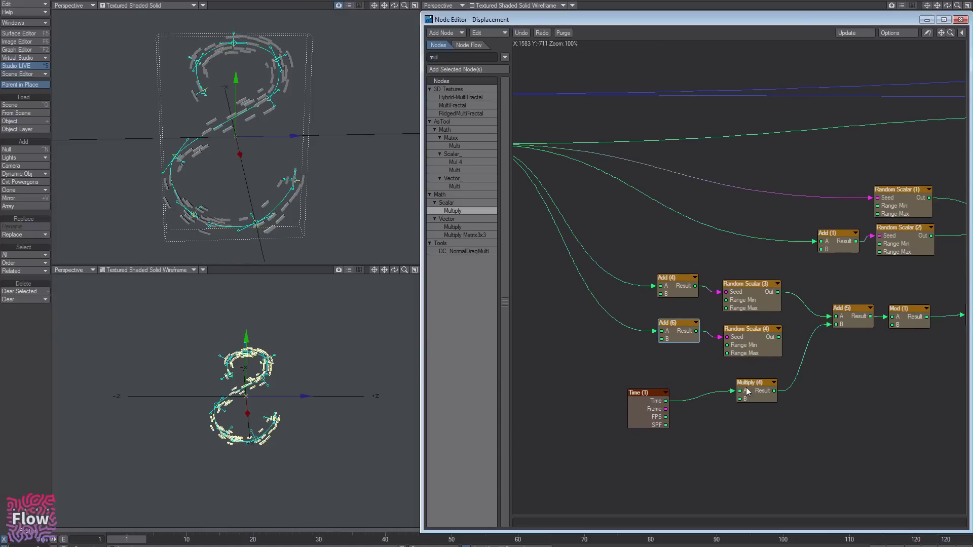
left_click_drag(759, 391, 804, 390)
double_click(761, 341)
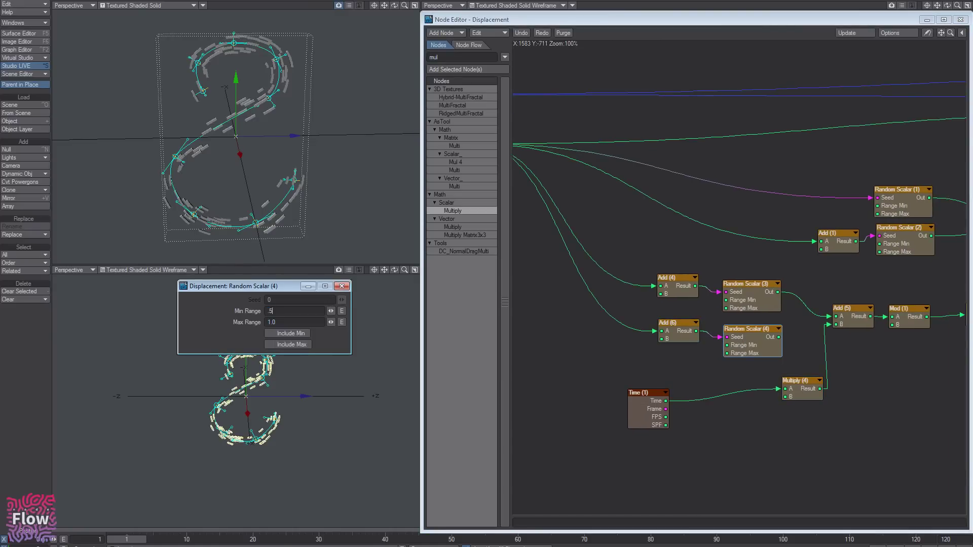
key("Tab")
- Feed Random Scalar (4) Out into Multiply (4) B, and scrub the timeline past frame 42 and back to frame 14
middle_click_drag(598, 353, 549, 342)
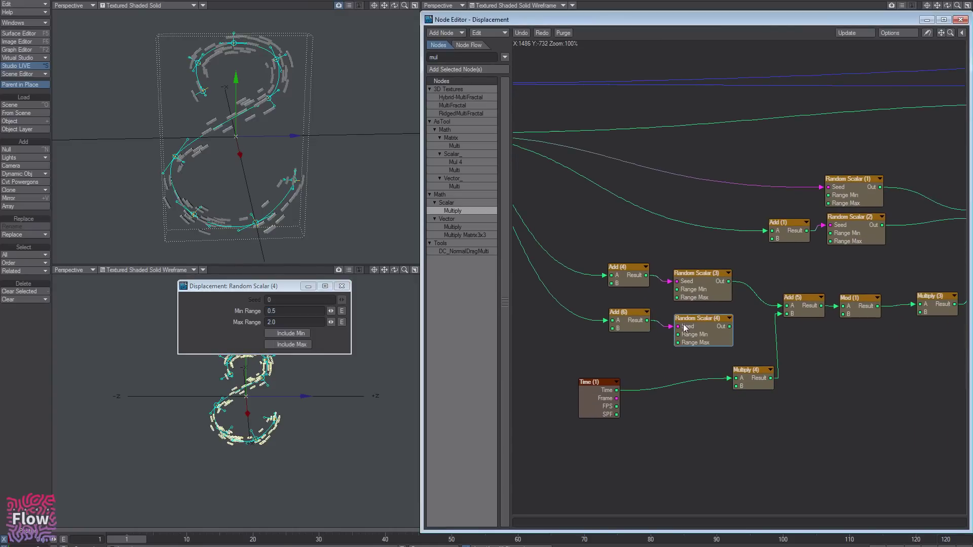
left_click_drag(685, 326, 730, 386)
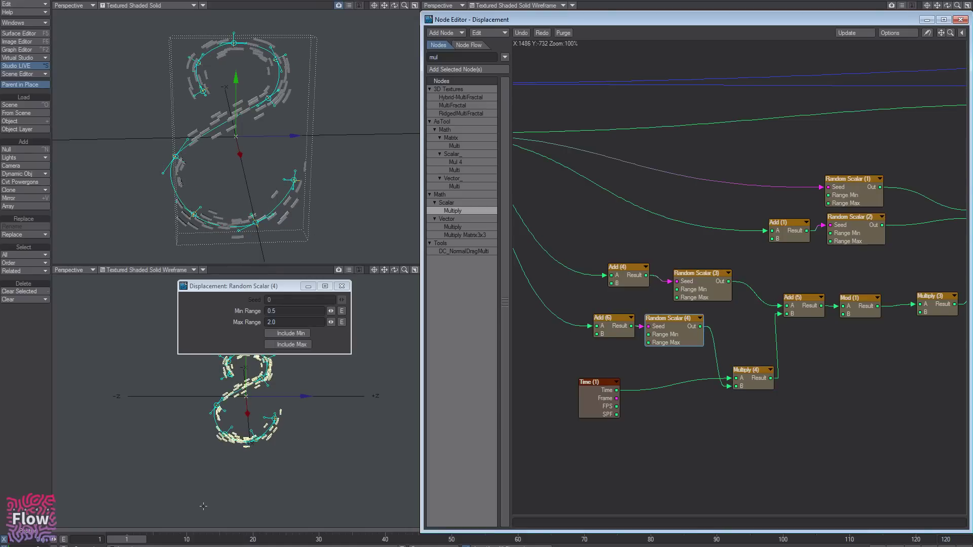
left_click_drag(128, 538, 300, 539)
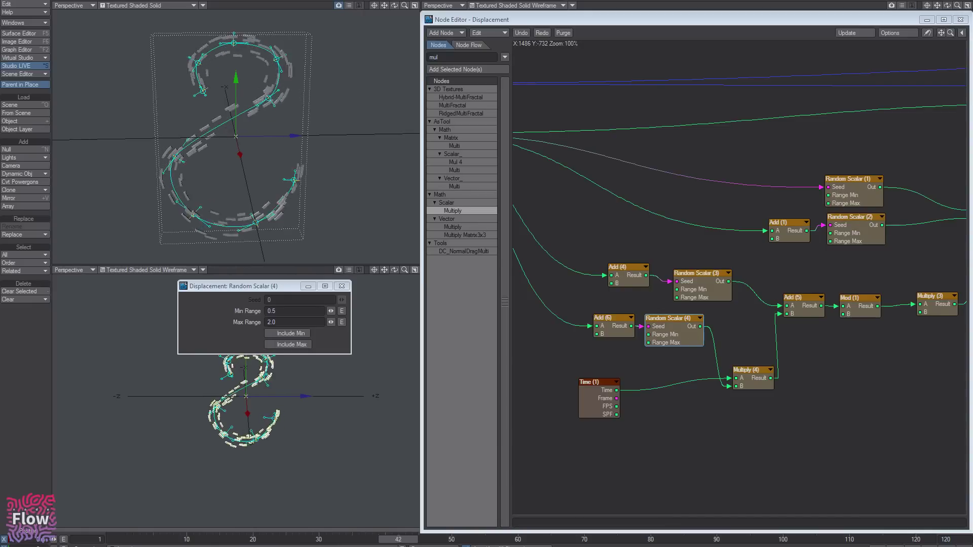
left_click_drag(432, 539, 213, 540)
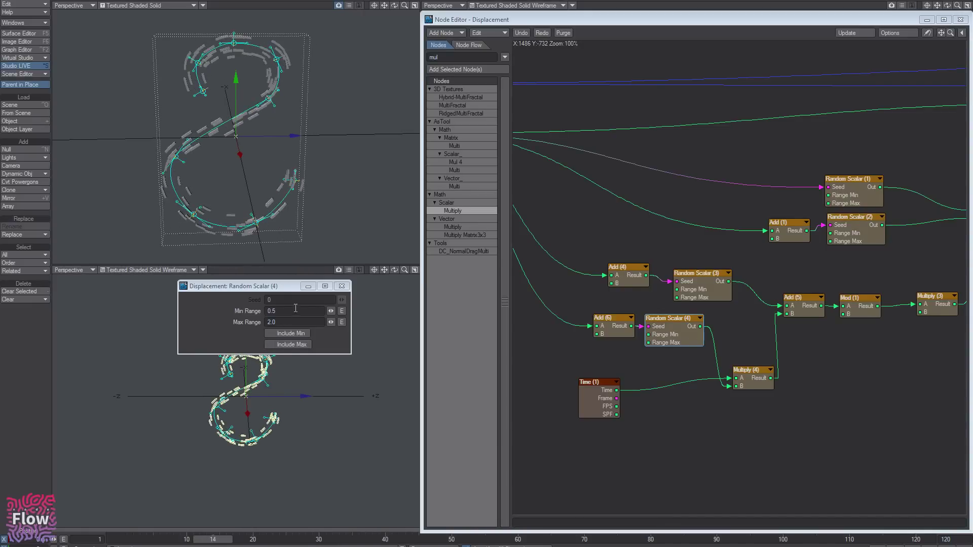
- Set Random Scalar (4)'s range from 0.1 to 10.0
left_click_drag(295, 310, 175, 311)
type("0.1")
key("Tab")
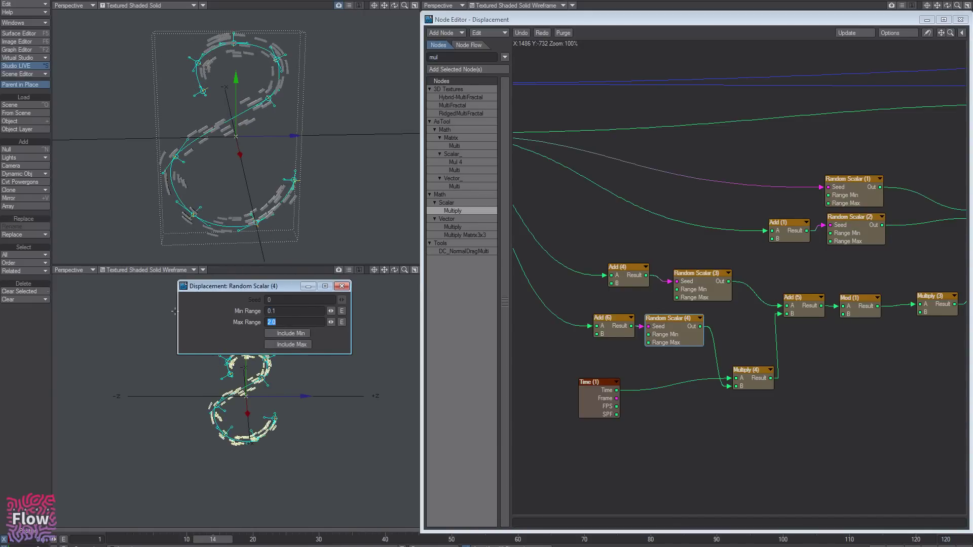
type("10")
key("Return")
- Scrub the timeline to frame 21 and back to frame 1, examining the varied piece speeds up close from different angles
left_click_drag(205, 542, 251, 543)
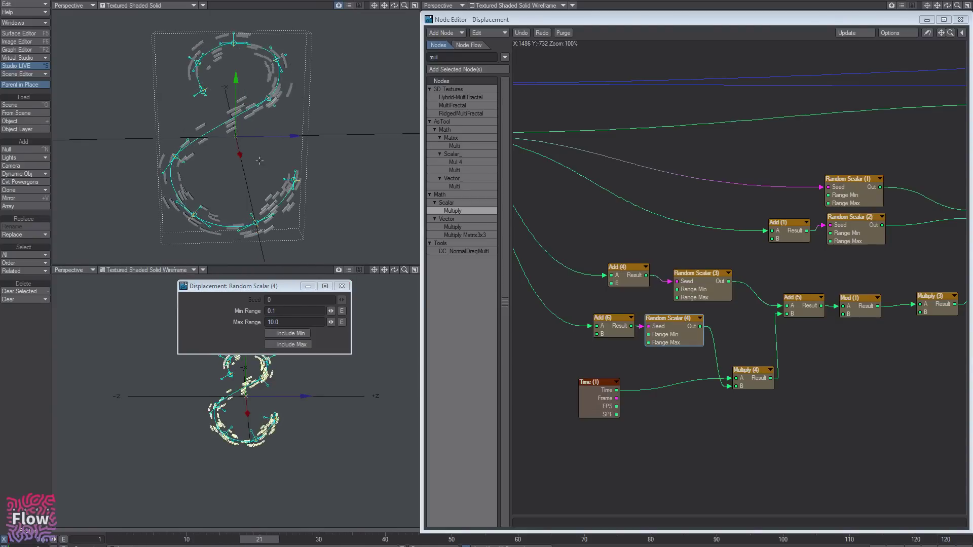
scroll(258, 159, "up", 4)
left_click_drag(220, 223, 233, 212, "alt")
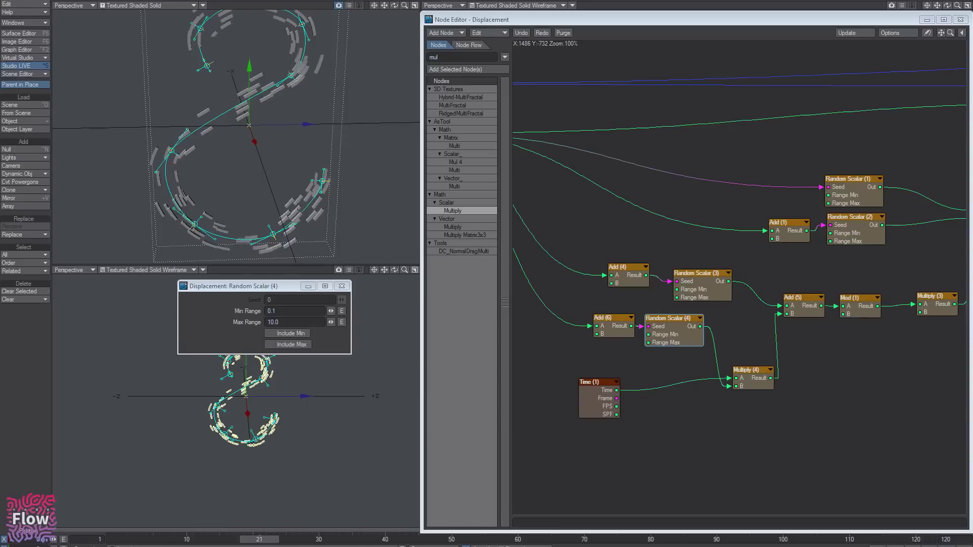
mouse_move(127, 543)
left_mouse_down()
mouse_move(299, 540)
mouse_move(127, 541)
left_mouse_up()
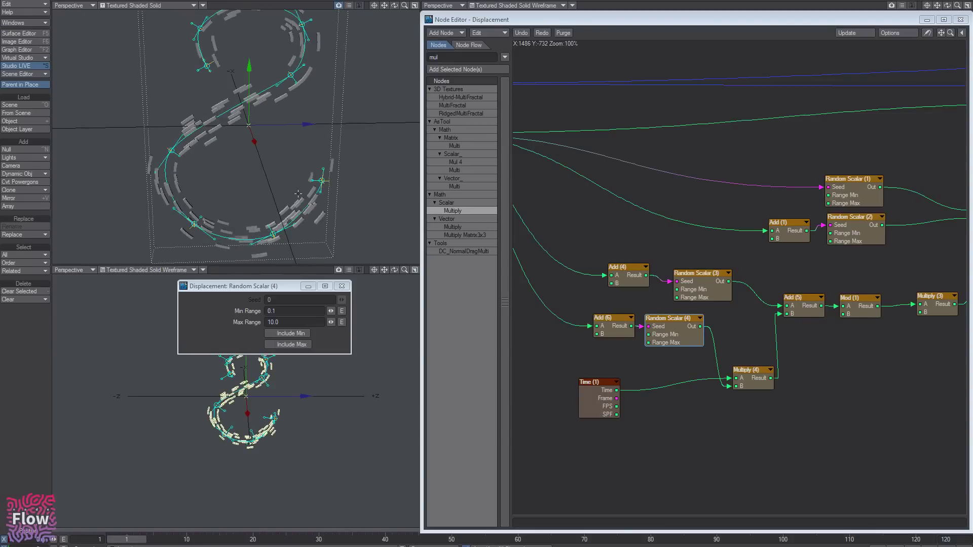
left_click_drag(298, 194, 337, 66, "alt")
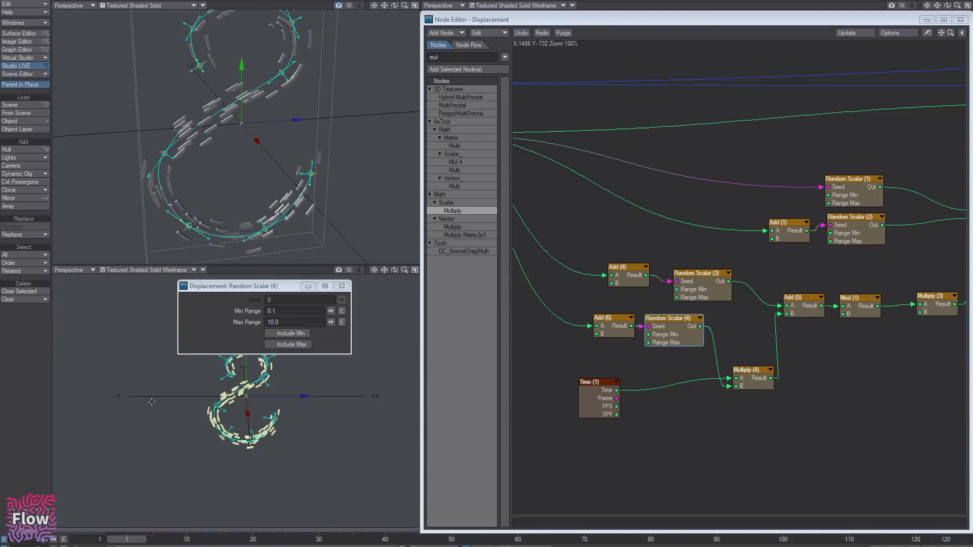
mouse_move(140, 541)
left_mouse_down()
mouse_move(299, 541)
mouse_move(141, 541)
left_mouse_up()
left_click_drag(617, 324, 611, 325)
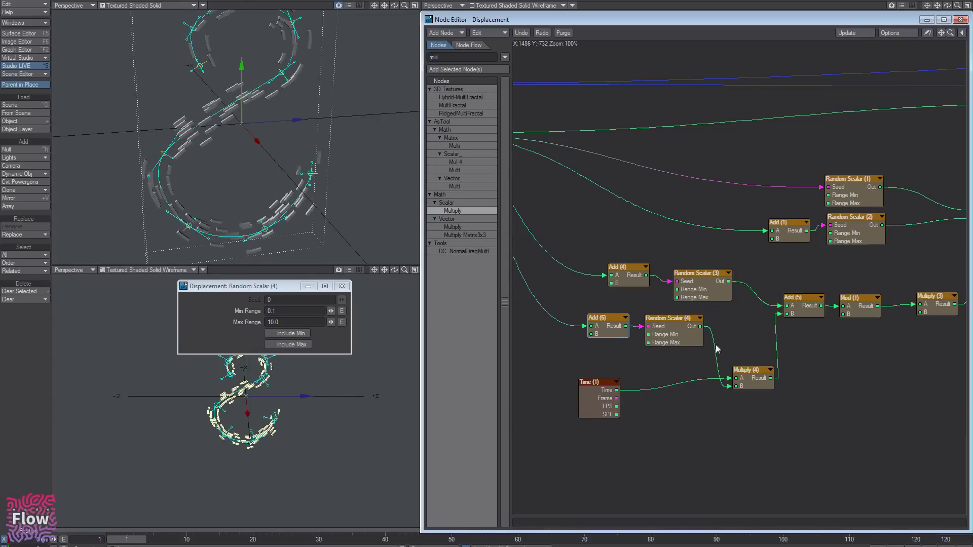
- Shift Multiply (4), Add (6) and Random Scalar (4) closer to Time (1), and scrub past frame 6 and back to frame 1
left_click_drag(752, 377, 740, 376)
left_click_drag(690, 358, 591, 335)
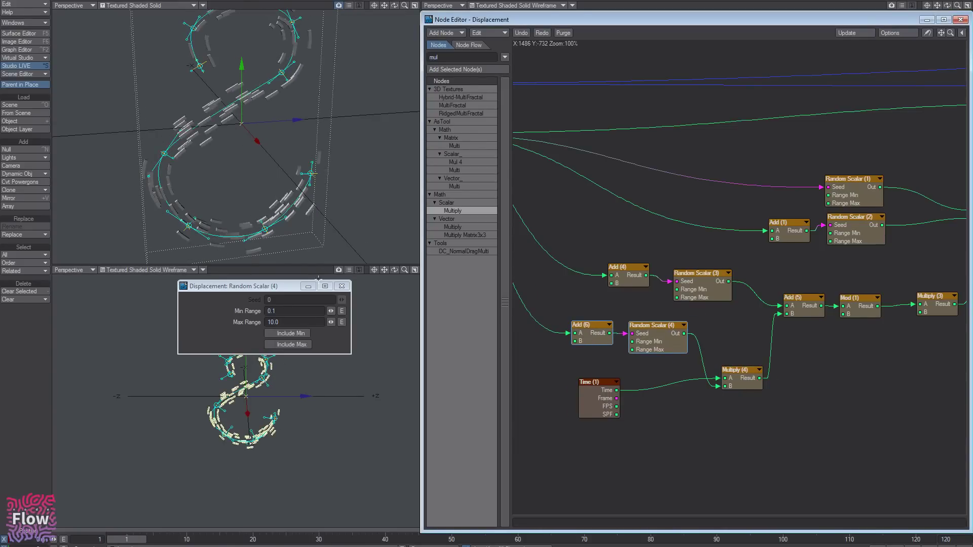
left_click(342, 285)
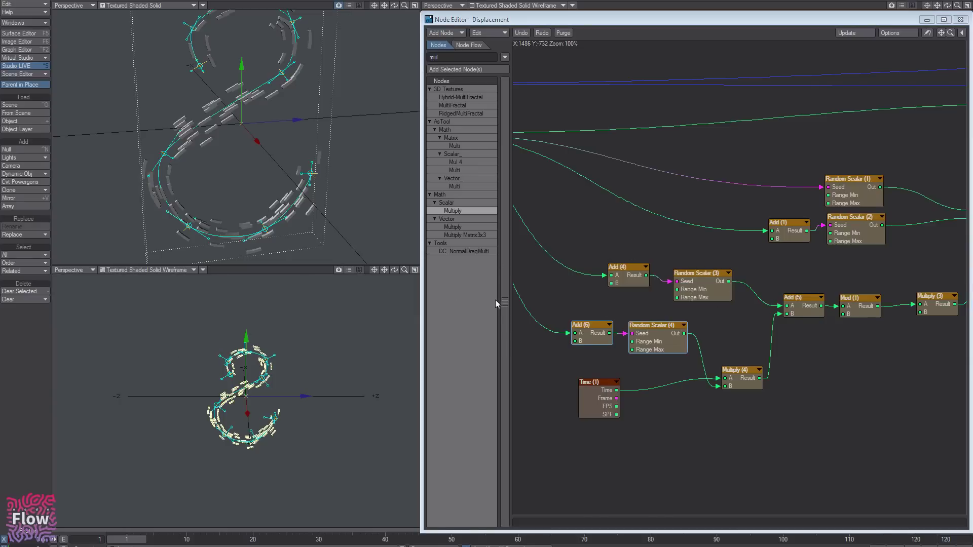
left_click_drag(153, 152, 162, 152, "alt")
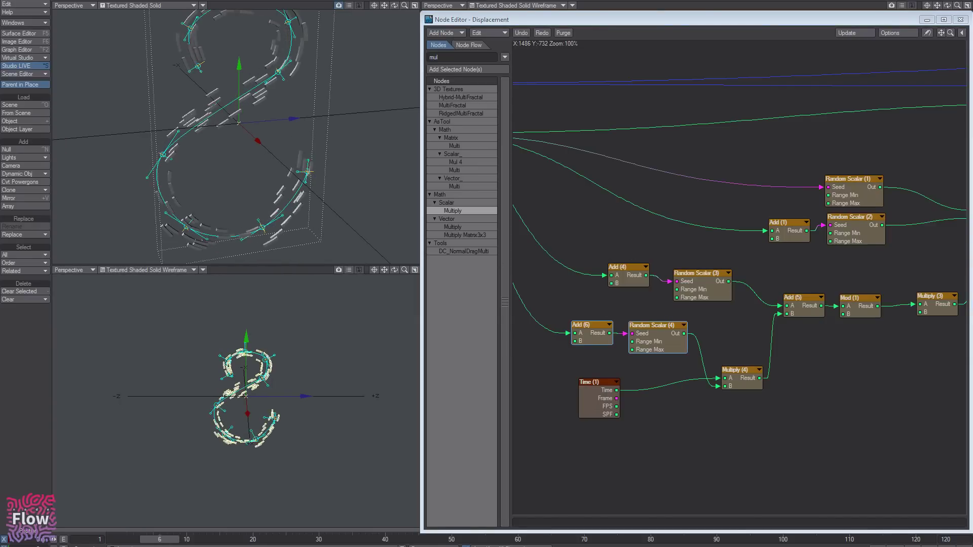
left_click_drag(173, 540, 127, 540)
- Add a scalar Divide node below the Multiply (4) chain and set its A value to 1.0
left_click_drag(760, 228, 726, 210, "alt")
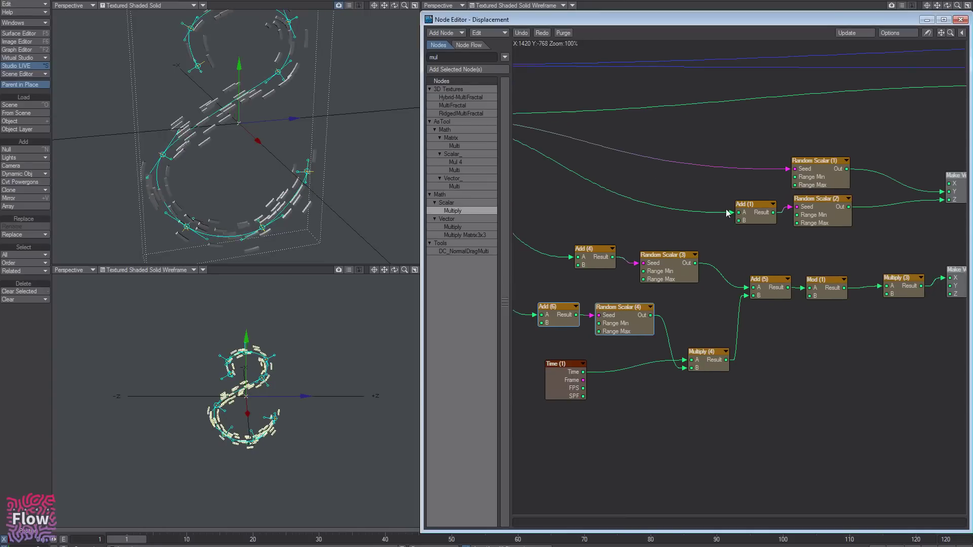
type("div")
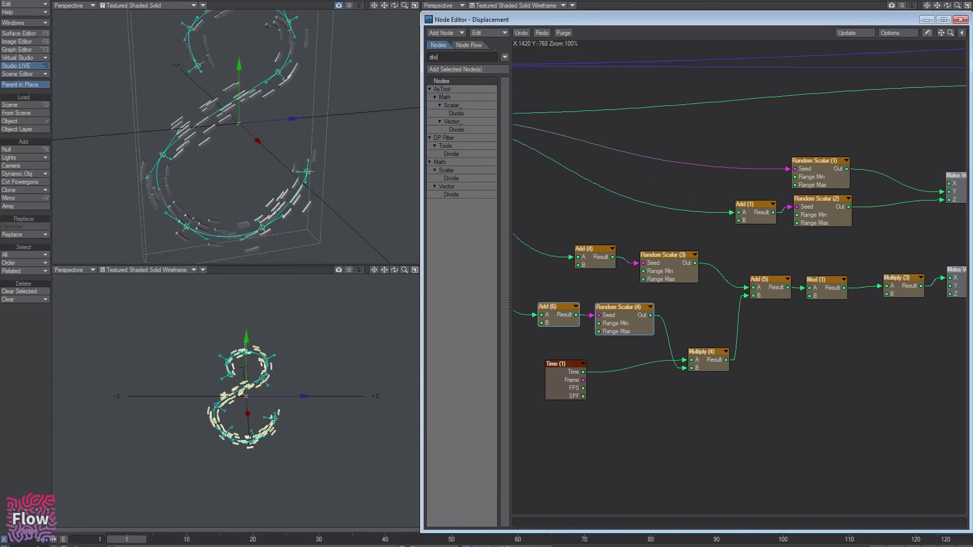
left_click_drag(460, 180, 840, 379)
double_click(840, 379)
type("1")
key("Tab")
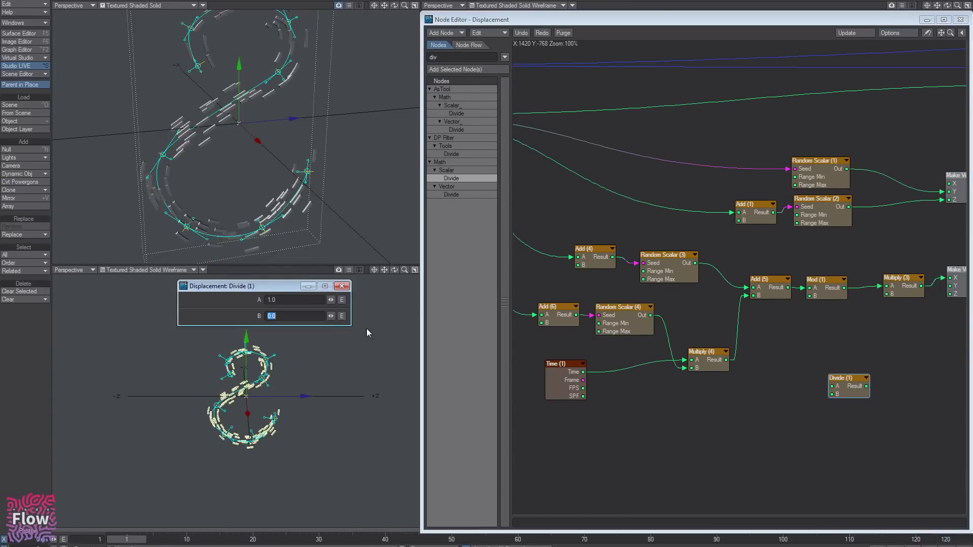
- Feed Random Scalar (4) Out into Divide (1) B, and place Divide (1) below Multiply (4)
left_click(663, 326)
left_click(646, 310)
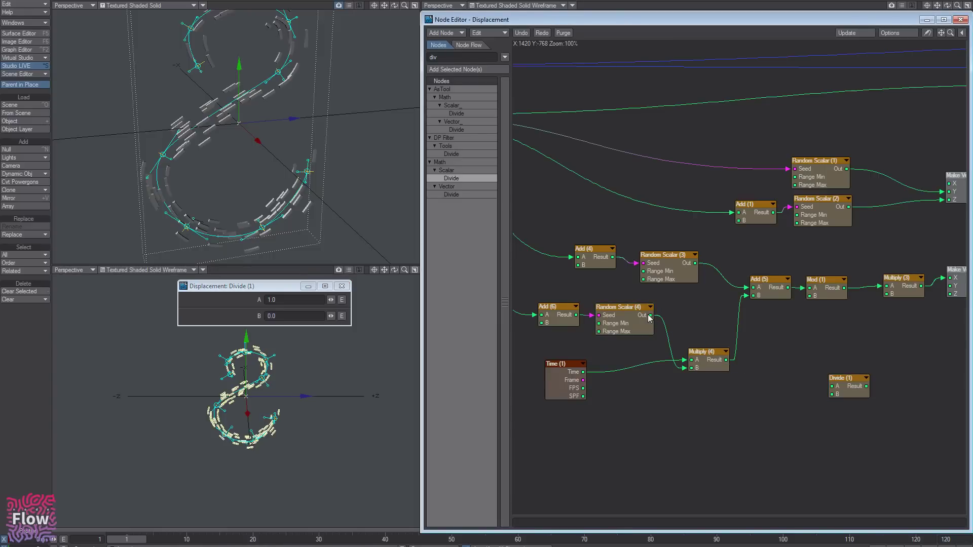
left_click_drag(650, 316, 810, 348)
middle_click_drag(865, 352, 801, 332)
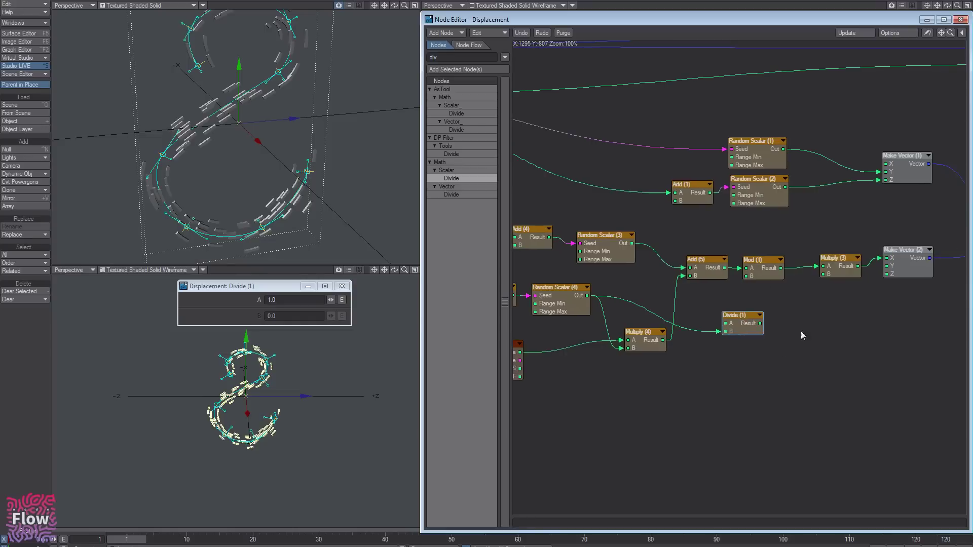
left_click(342, 286)
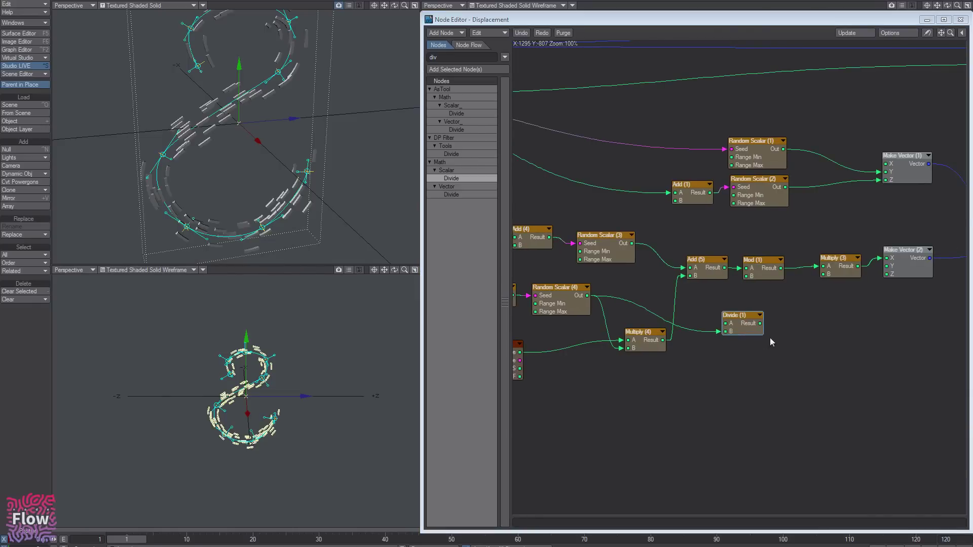
left_click_drag(744, 328, 685, 417)
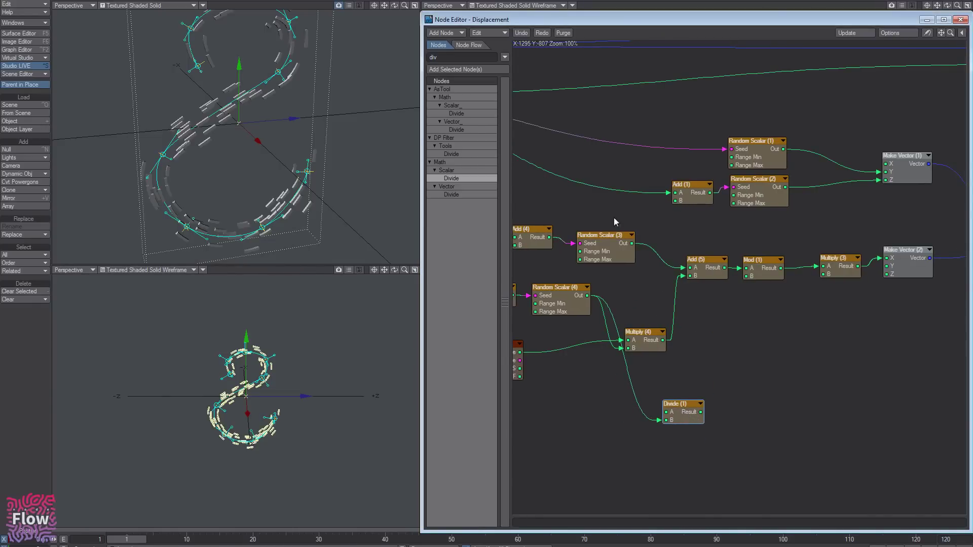
- Set Random Scalar (4)'s range from 0.5 to 2.0
double_click(687, 417)
middle_click_drag(601, 296, 613, 289)
double_click(584, 295)
key("BackSpace")
type("5")
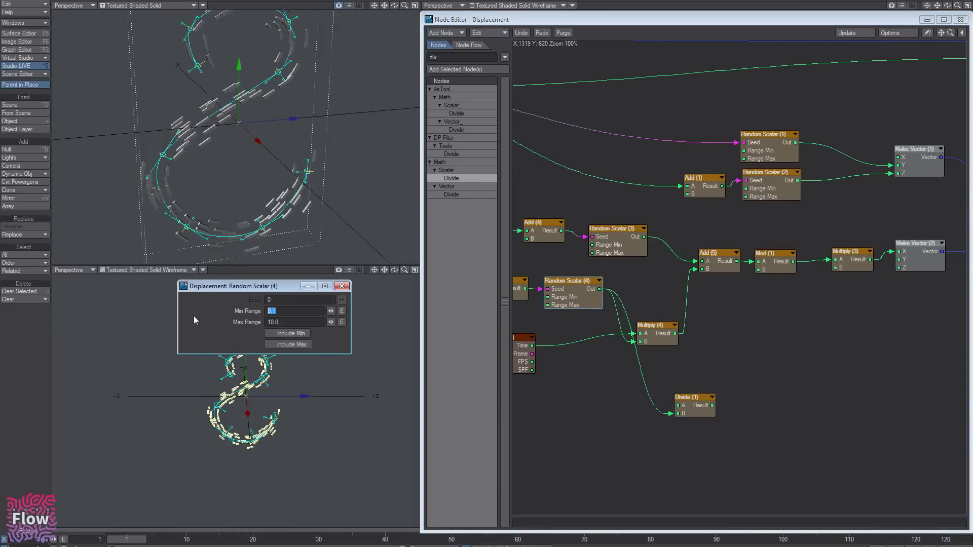
key("Tab")
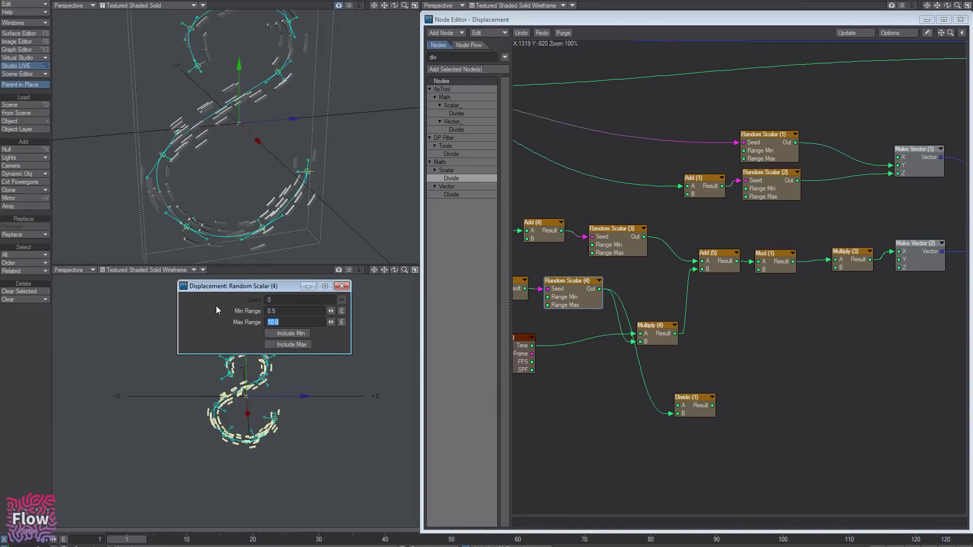
type("2")
key("Return")
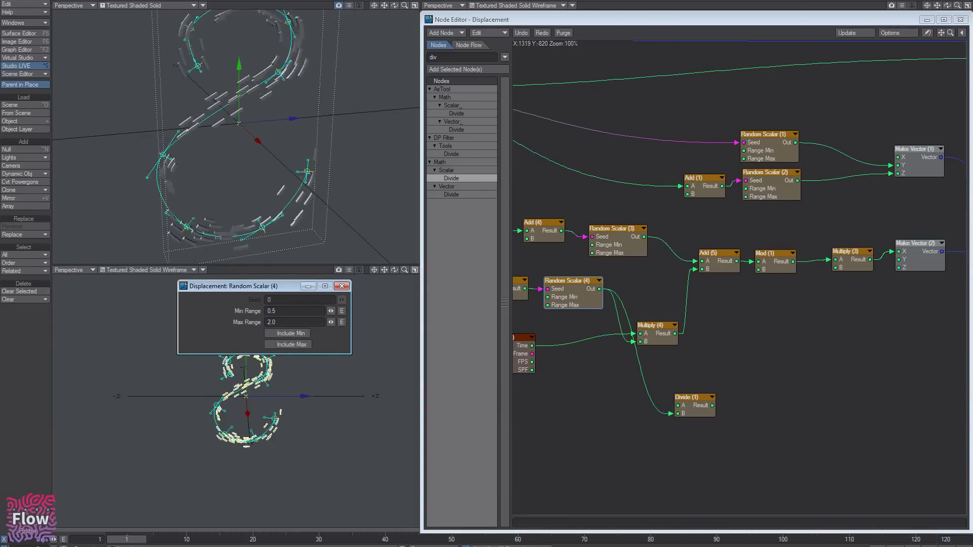
- Duplicate the Make Vector (2) node and place the copy just above and beyond Divide (1)
left_click(856, 327)
left_click(912, 266)
key("ctrl+c")
key("ctrl+v")
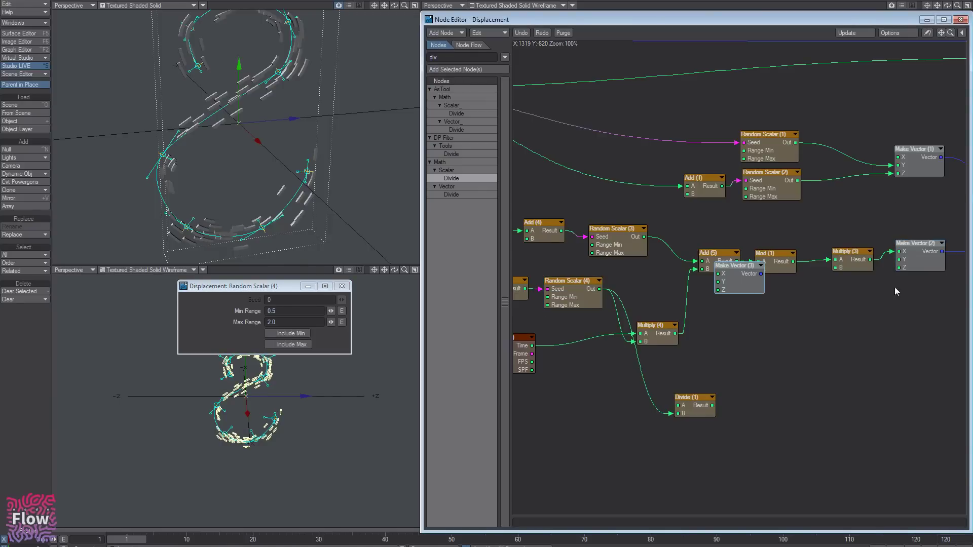
left_click_drag(733, 282, 784, 367)
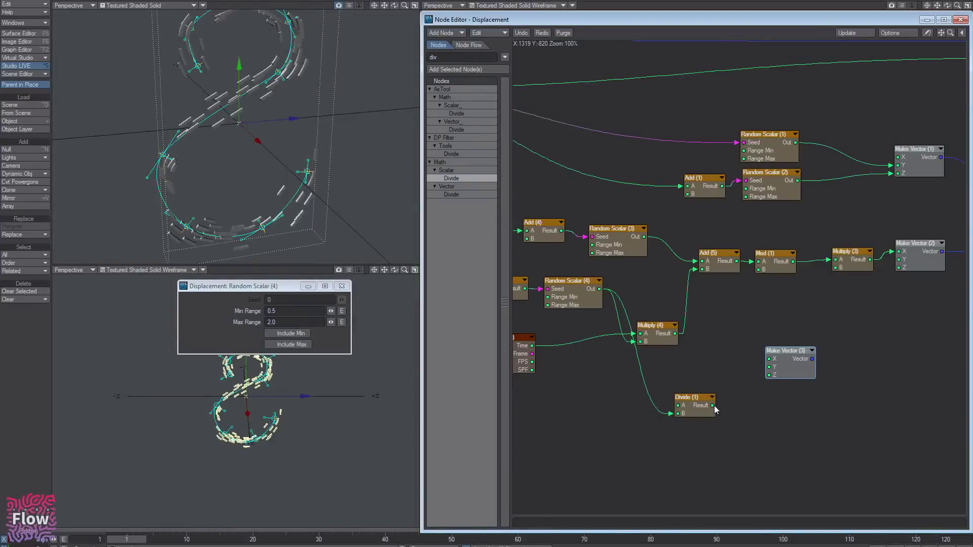
- Feed Random Scalar (4) Out into Make Vector (3) X, and Divide (1) Result into its Y and Z
left_click_drag(713, 405, 768, 375)
left_click(280, 311)
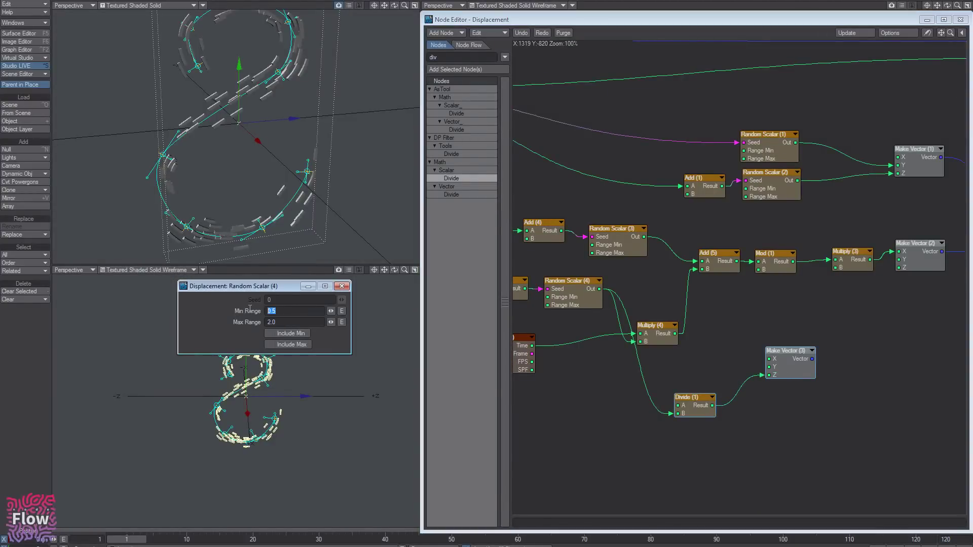
left_click_drag(599, 289, 790, 353)
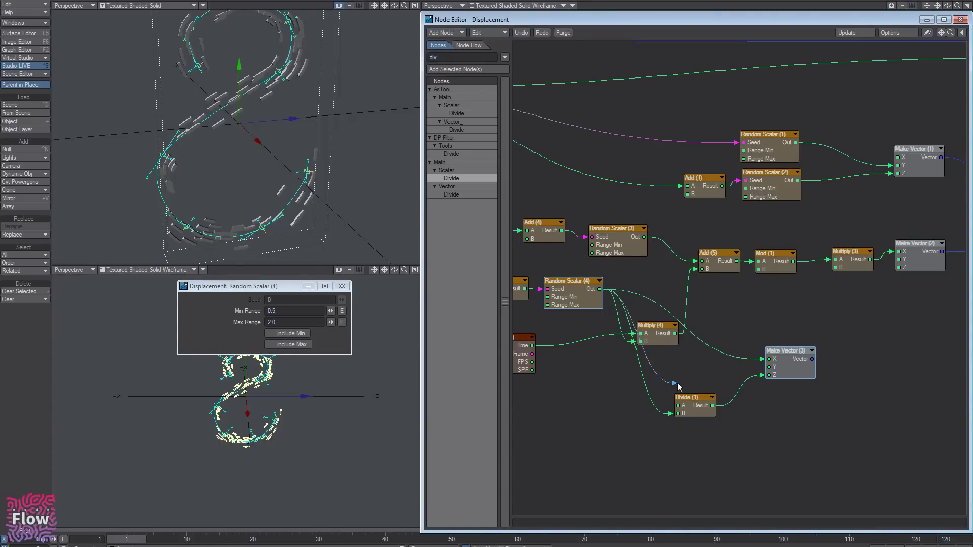
left_click_drag(713, 405, 774, 368)
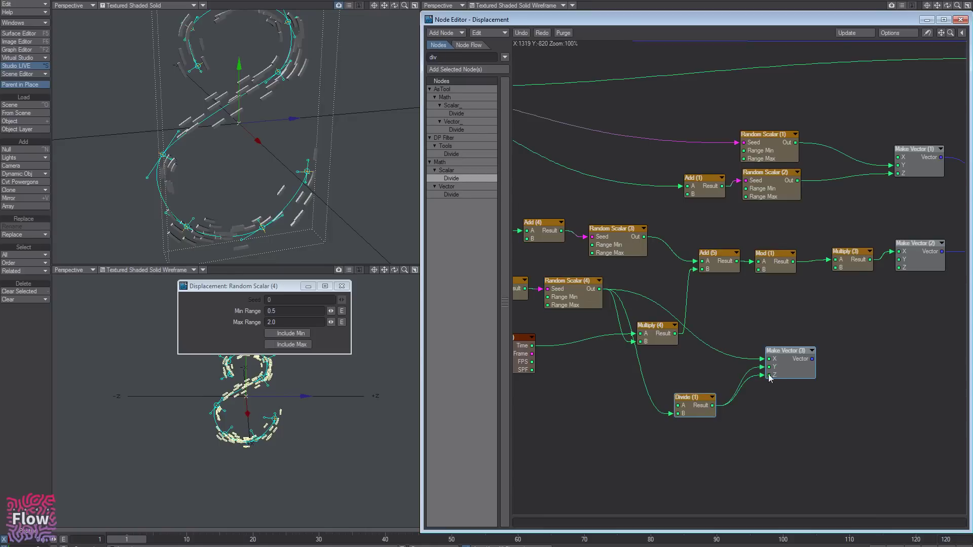
- Move Divide (1) and Make Vector (3) together to the free space below Subtract Scaled (1)
middle_click_drag(773, 369, 726, 373)
left_click_drag(733, 370, 895, 365)
left_click(656, 402, "shift")
middle_click_drag(896, 366, 616, 390)
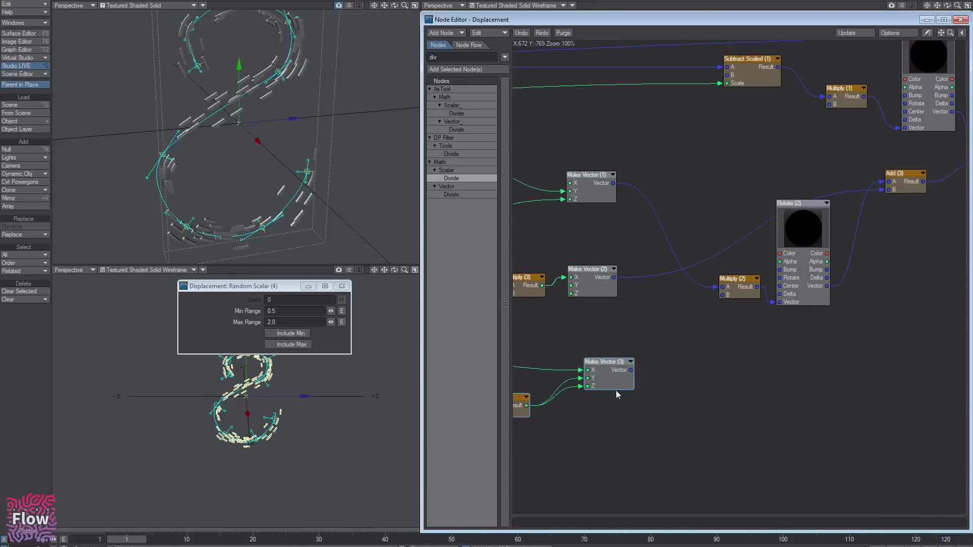
left_click_drag(619, 360, 885, 326)
middle_click_drag(885, 325, 775, 389)
left_click_drag(771, 404, 648, 212)
middle_click_drag(649, 210, 720, 292)
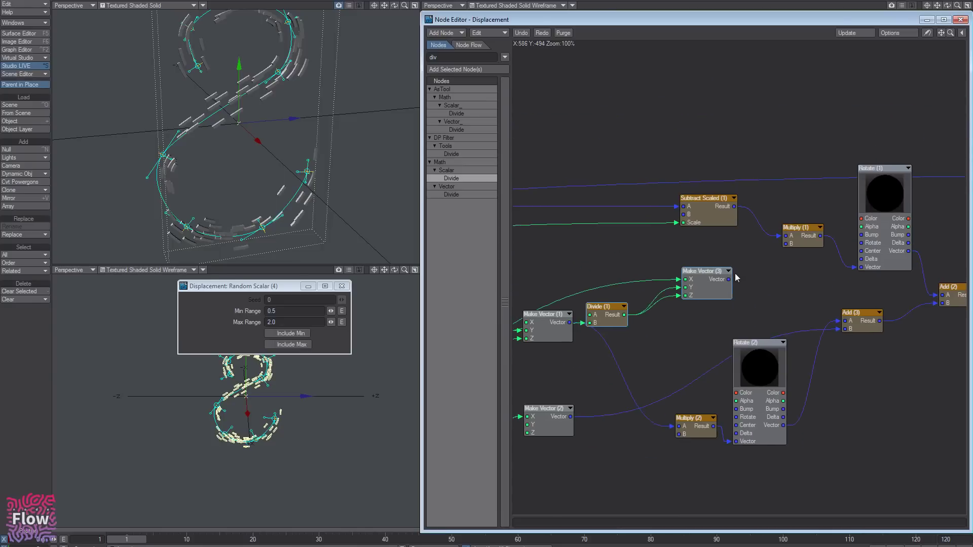
- Connect Make Vector (3) Vector to Multiply (1) B, and arrange Make Vector (3) and Divide (1) under Subtract Scaled (1)
left_click_drag(728, 280, 786, 245)
left_click_drag(736, 316, 604, 264)
left_click_drag(606, 318, 627, 291)
- Enlarge the upper perspective viewport and examine the scaled pieces along the curve from different angles, scrubbing up to frame 8
mouse_move(156, 174)
left_mouse_down("ctrl+alt")
mouse_move(91, 173)
mouse_move(188, 174)
mouse_move(170, 173)
left_mouse_up("ctrl+alt")
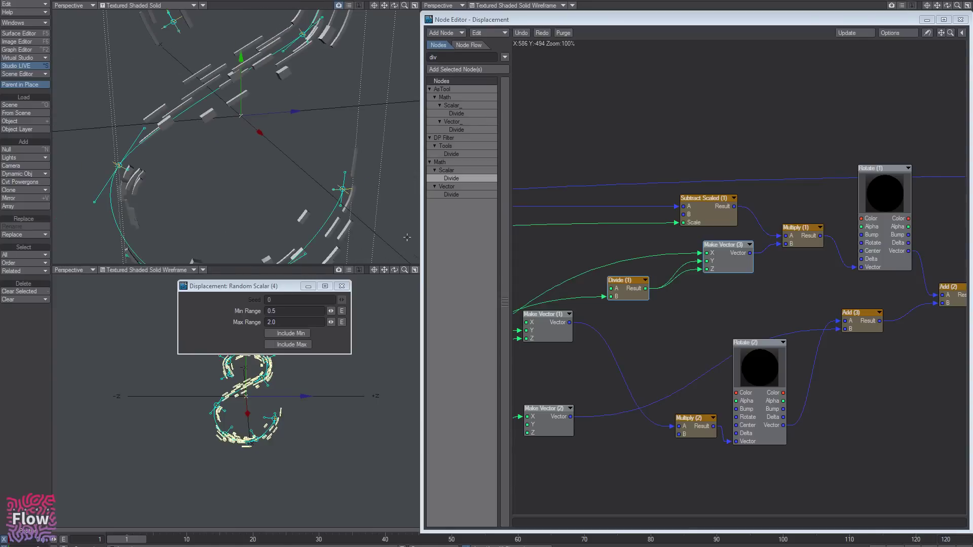
left_click_drag(349, 264, 371, 348)
left_click(341, 287)
mouse_move(304, 234)
left_mouse_down("alt+shift")
mouse_move(323, 232)
mouse_move(312, 228)
left_mouse_up("alt+shift")
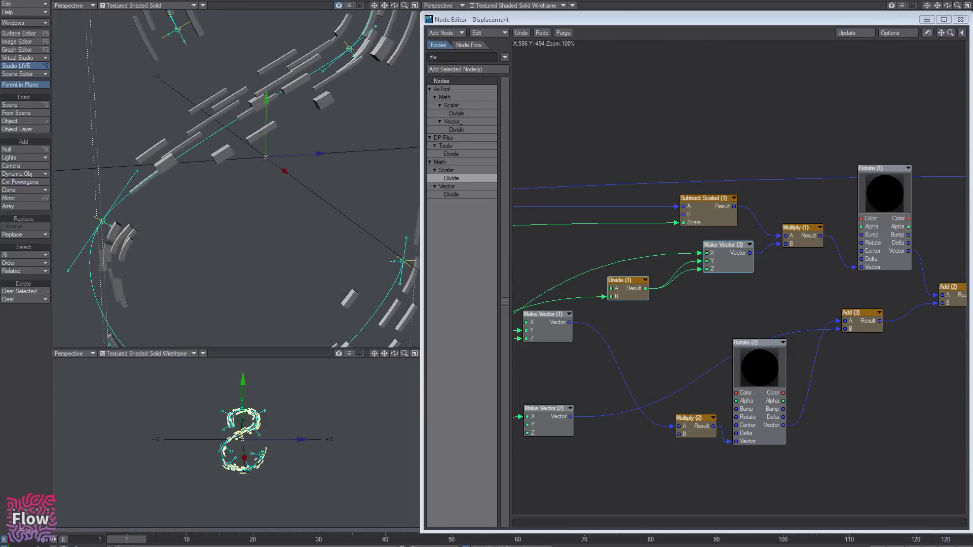
left_click_drag(241, 152, 196, 101, "alt")
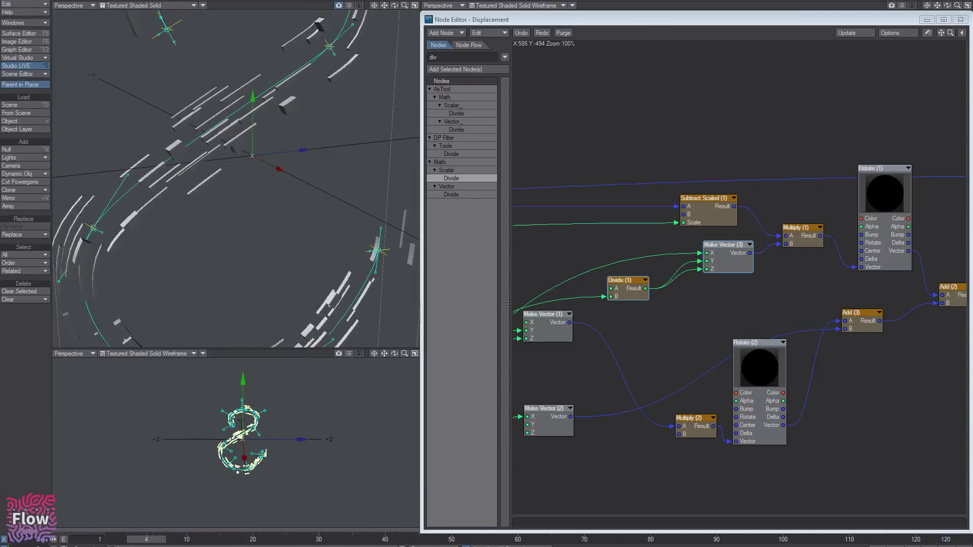
left_click_drag(195, 203, 281, 202, "alt")
scroll(282, 201, "down", 1)
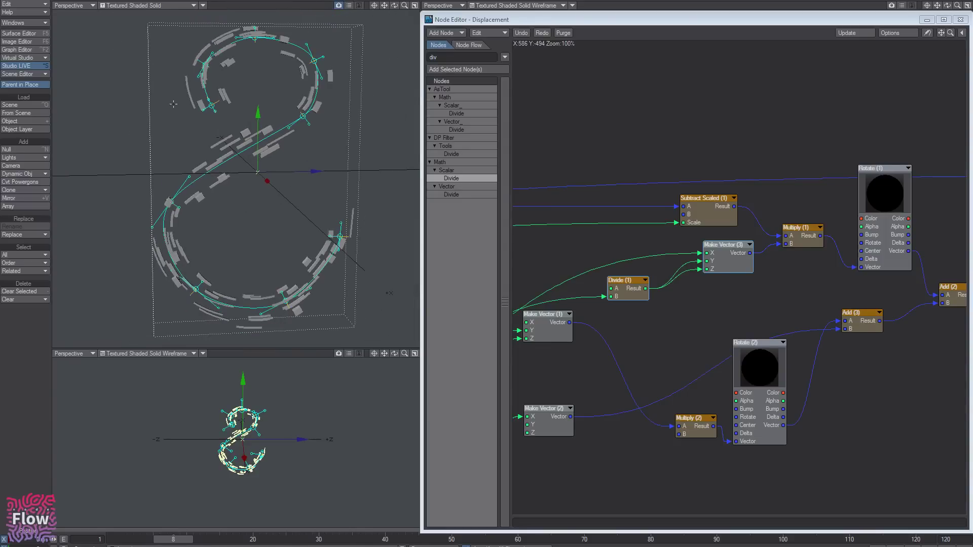
left_click_drag(214, 101, 196, 88, "alt")
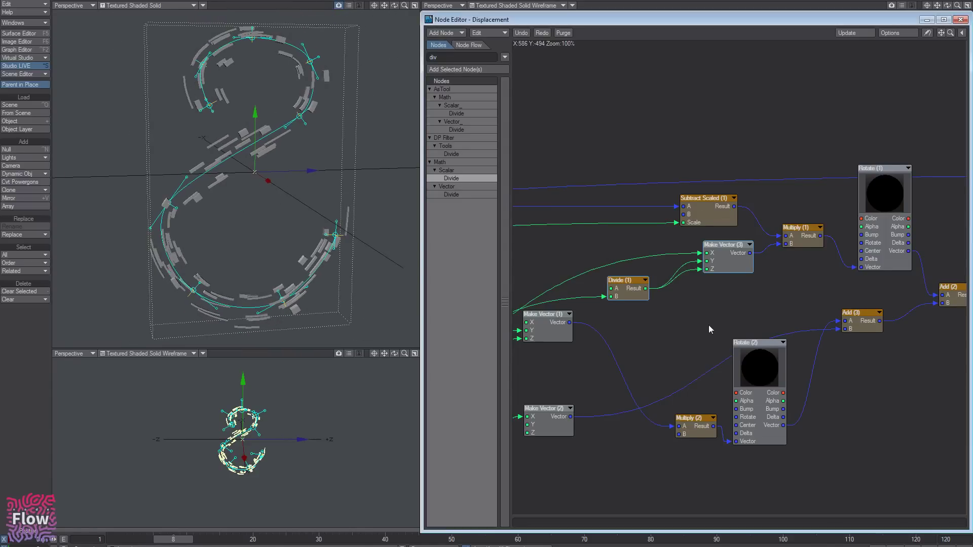
- Nudge Subtract Scaled (1), Multiply (1) and Make Vector (3) into a tidier layout
left_click_drag(709, 325, 714, 321, "alt")
left_click_drag(727, 219, 721, 212)
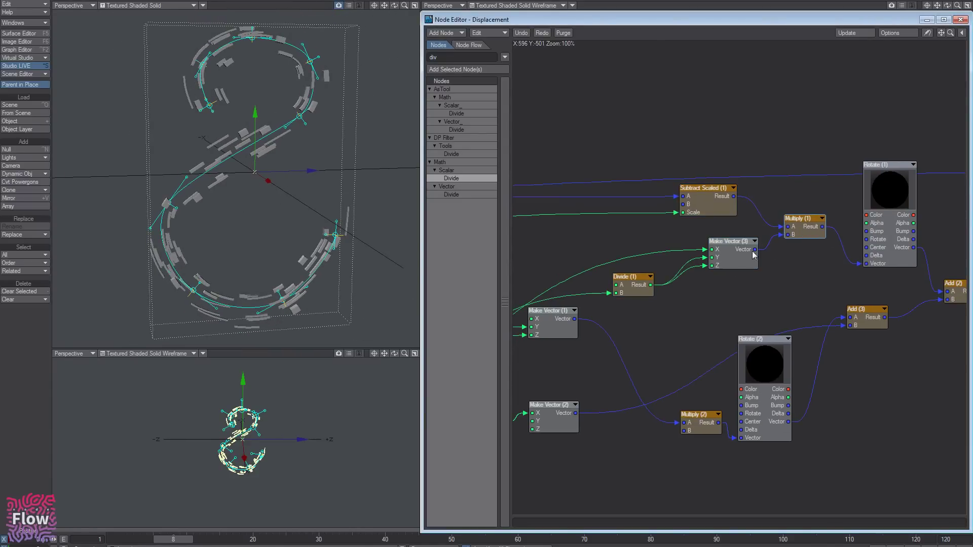
left_click_drag(742, 252, 719, 259)
- Add a Remap node below Make Vector (2) and feed Mod (1) Result into its Scalar input
left_click_drag(663, 287, 868, 232, "alt")
left_click(704, 318)
left_click_drag(837, 355, 715, 358, "alt")
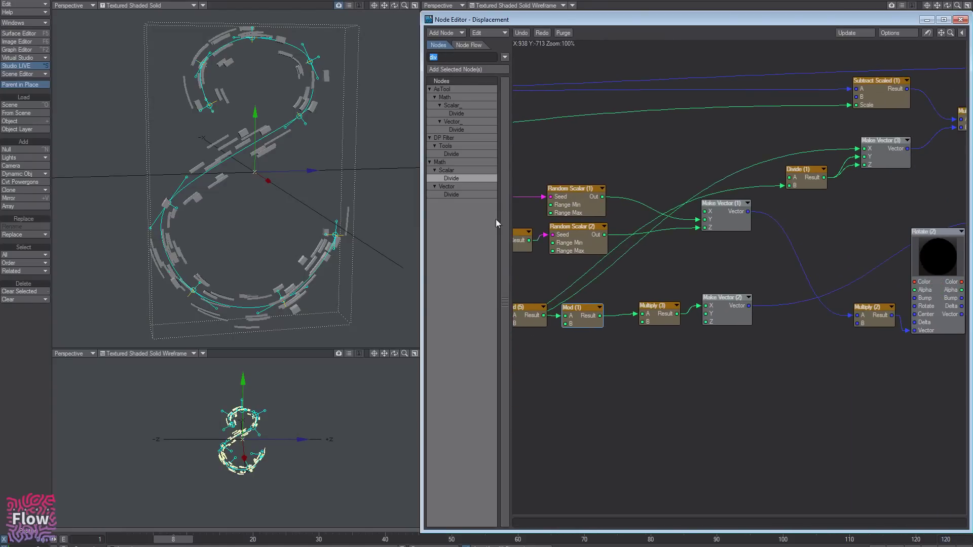
type("rema")
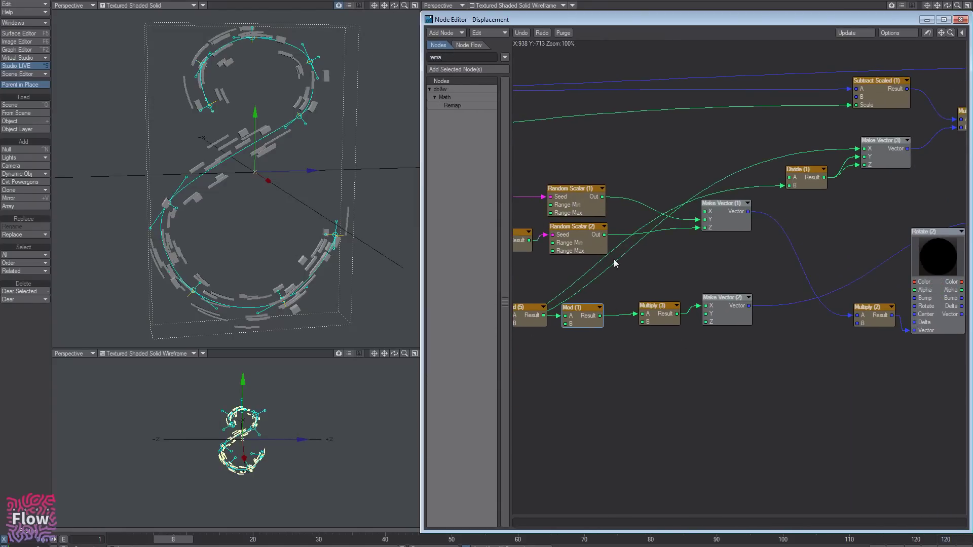
double_click(464, 105)
left_click_drag(733, 228, 722, 355)
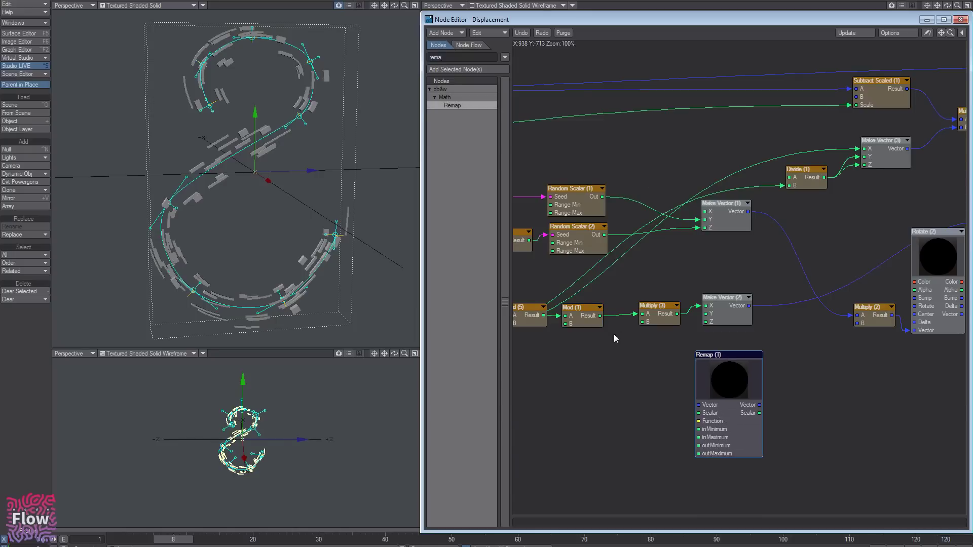
left_click_drag(601, 317, 706, 416)
- Add a Make Vector node beside Remap (1) and connect Remap's Scalar output to its Y input
middle_click_drag(757, 391, 616, 393)
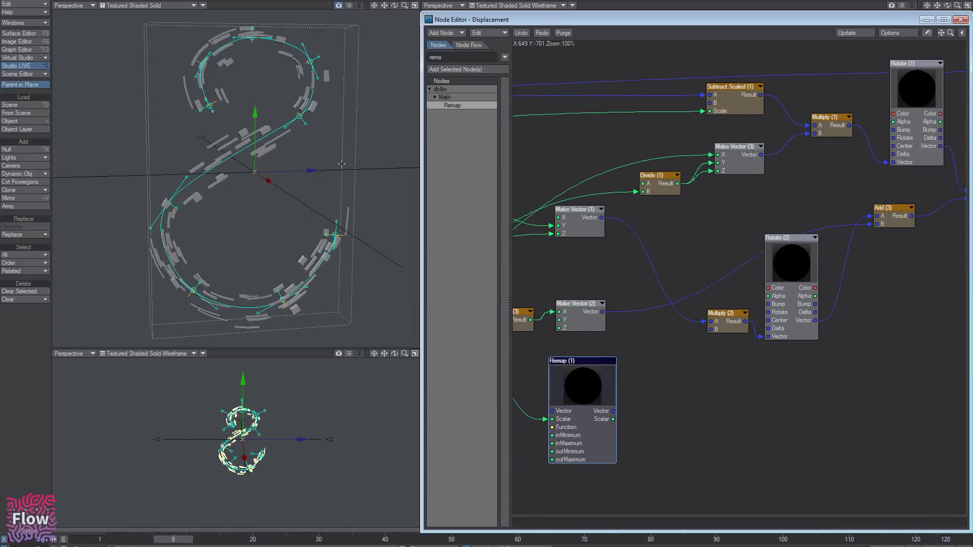
left_click_drag(450, 57, 292, 52)
type("make")
left_click_drag(451, 130, 684, 394)
left_click_drag(613, 419, 664, 415)
- Add a constant Angle node next to Remap (1)'s inputs and set its angle to 1080.0°
left_click(438, 57)
type("ang")
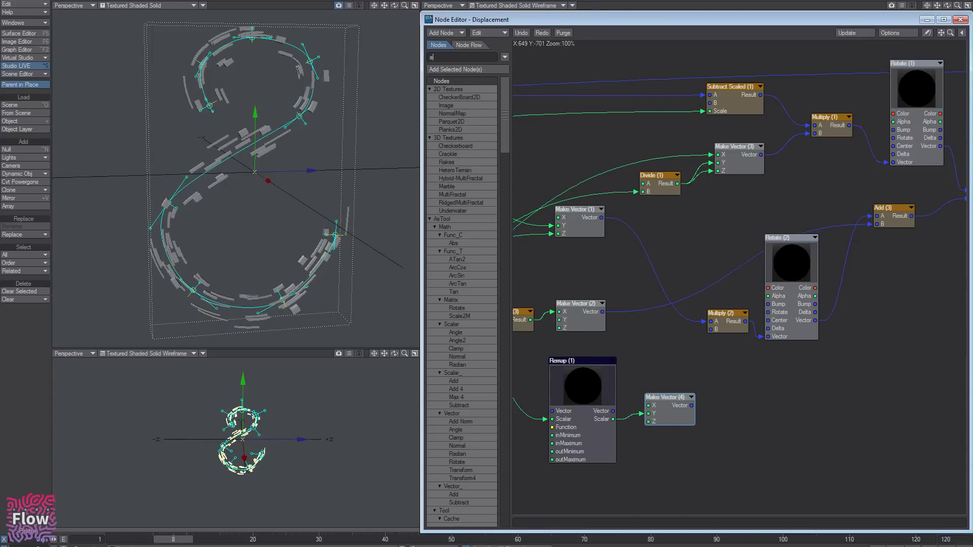
double_click(454, 170)
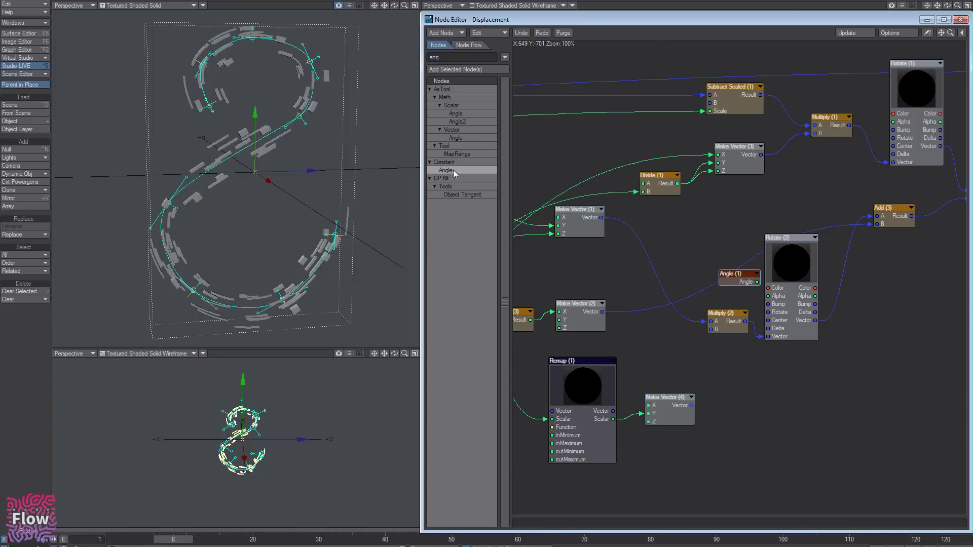
left_click_drag(743, 283, 578, 431)
middle_click_drag(579, 433, 628, 427)
left_click_drag(627, 428, 563, 442)
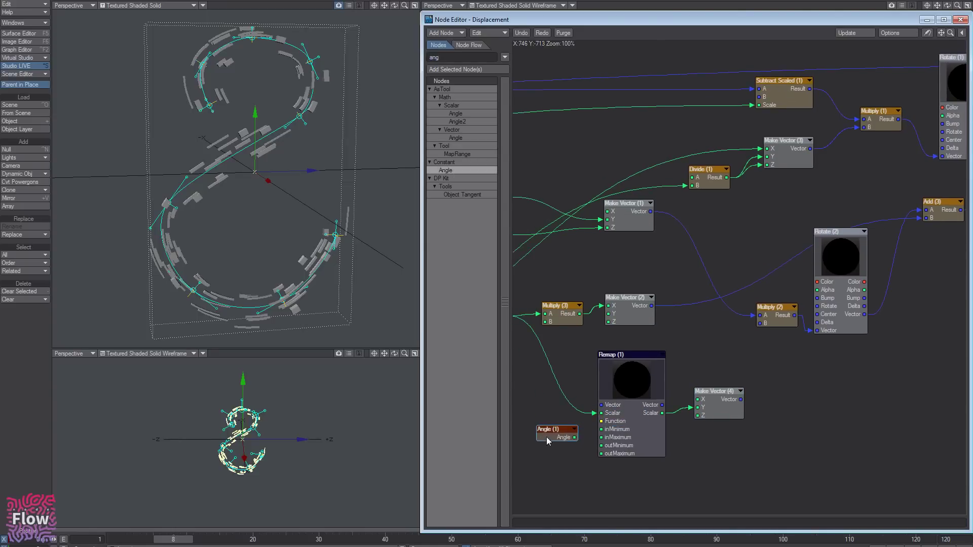
double_click(547, 436)
type("360")
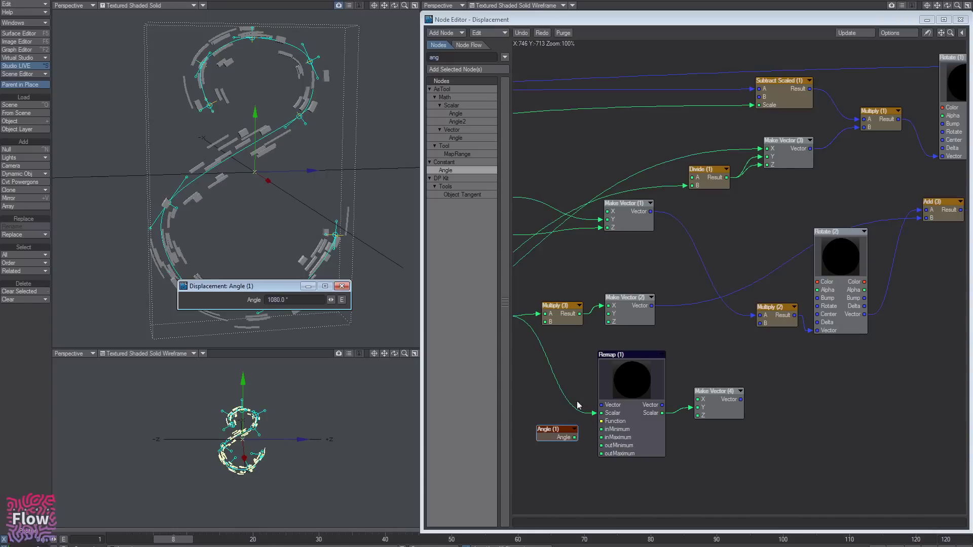
- Connect Angle (1) to Remap (1) outMaximum, and Make Vector (4) Vector to Rotate (2)'s Rotate input
mouse_move(574, 438)
left_mouse_down()
mouse_move(614, 440)
mouse_move(614, 455)
mouse_move(572, 455)
left_mouse_up()
middle_click_drag(746, 397, 704, 416)
left_click_drag(683, 424, 797, 323)
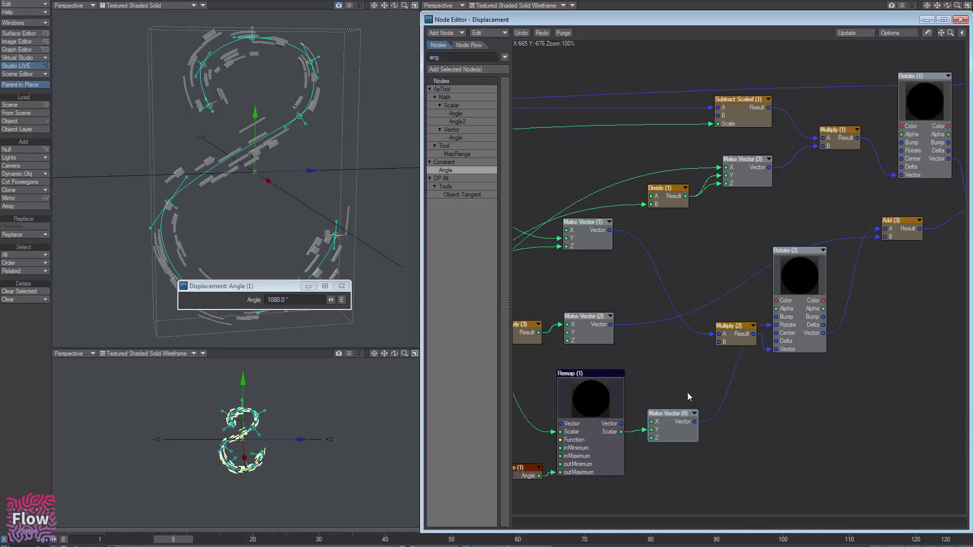
- Connect Make Vector (4)'s Vector output to Rotate (1)'s Rotate input as well, and scrub the timeline to check the rotation
middle_click_drag(764, 366, 719, 358)
middle_click_drag(655, 417, 622, 437)
left_click_drag(616, 435, 835, 166)
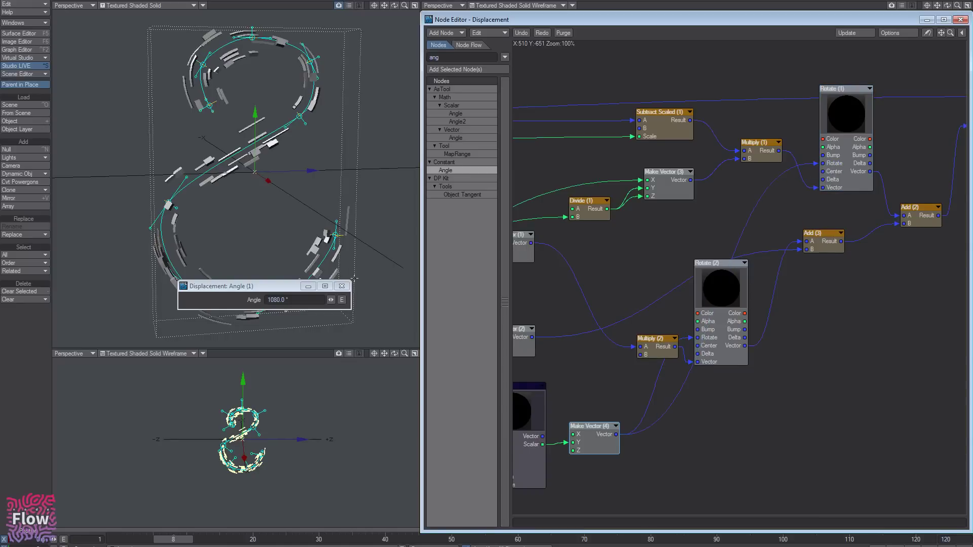
left_click(342, 287)
mouse_move(253, 195)
left_mouse_down("alt")
mouse_move(223, 190)
mouse_move(250, 182)
left_mouse_up("alt")
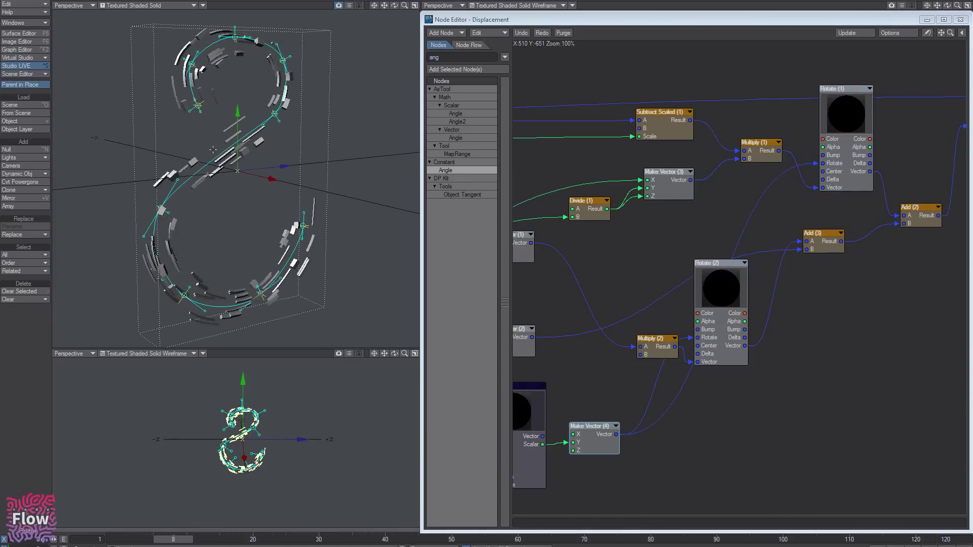
left_click_drag(213, 150, 194, 168, "alt")
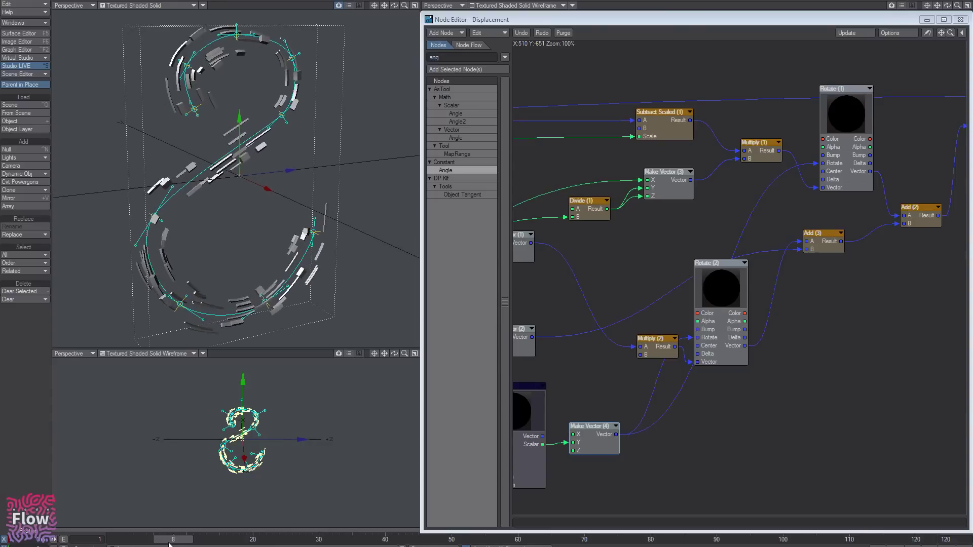
left_click_drag(169, 544, 242, 546)
- Duplicate Multiply (4) and insert the copy between Time (1)'s Time output and Multiply (4)'s A input
left_click_drag(653, 302, 959, 183, "alt")
left_click_drag(598, 290, 837, 276, "alt")
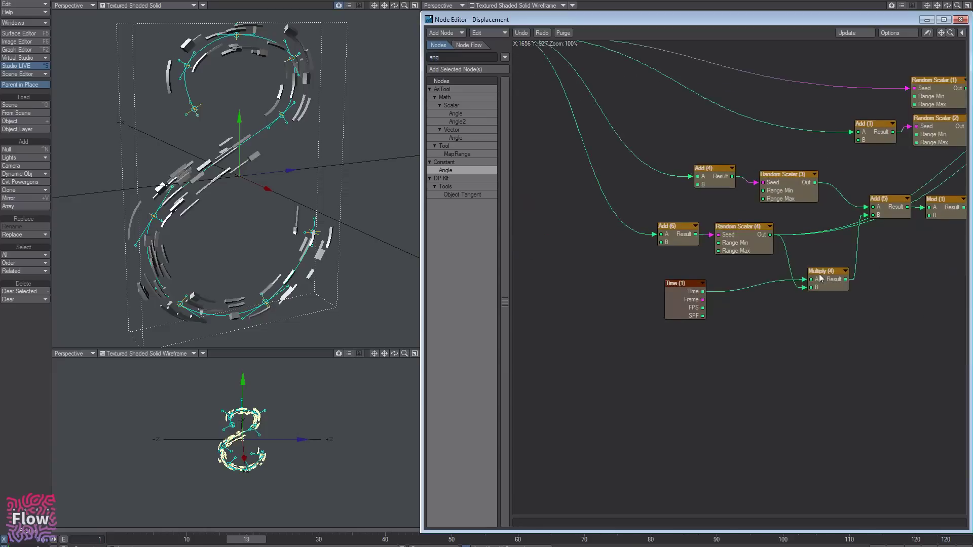
left_click_drag(667, 303, 626, 318)
left_click(839, 283)
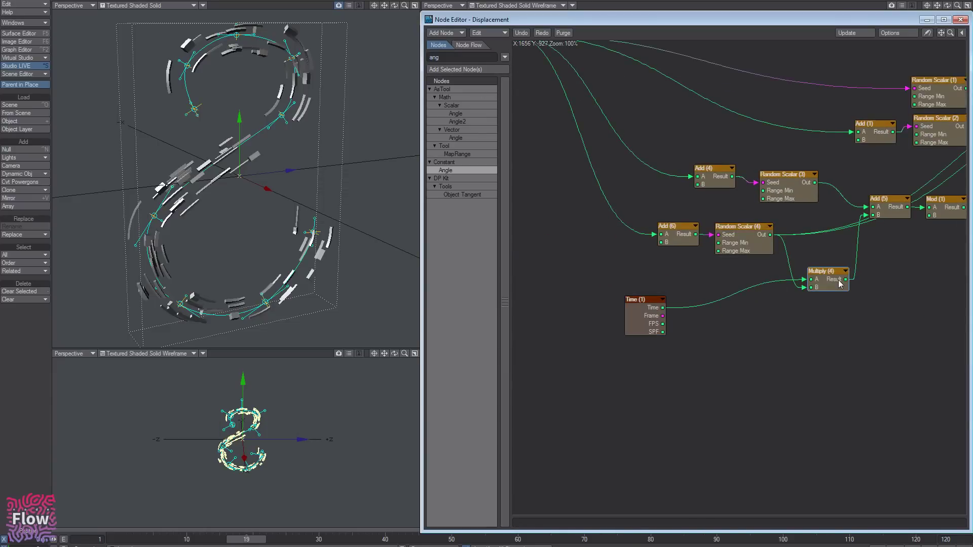
key("ctrl+c")
key("ctrl+v")
left_click_drag(737, 275, 725, 300)
left_click_drag(663, 308, 745, 286)
- Set Multiply (5)'s B value to 0.2 and scrub the timeline to check the flow speed
double_click(727, 299)
left_click(890, 219)
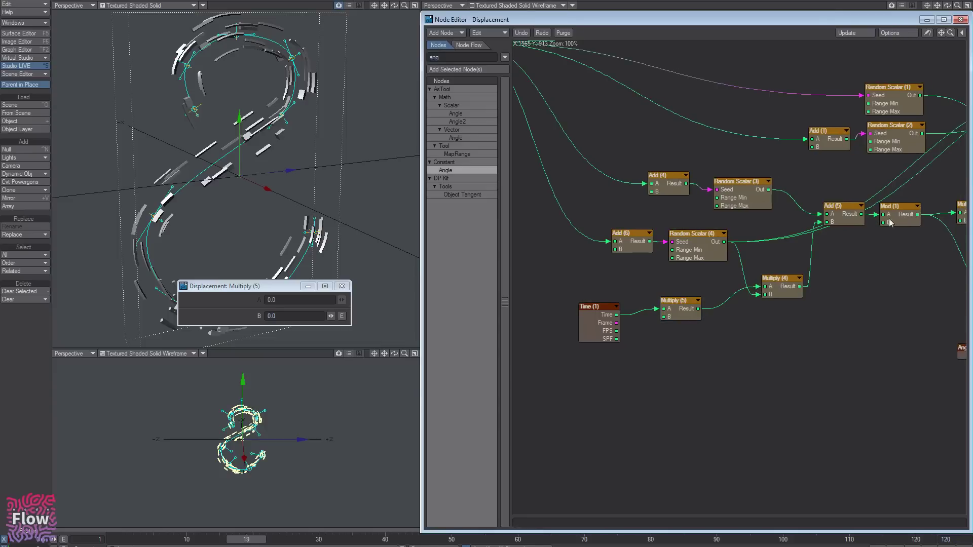
double_click(682, 310)
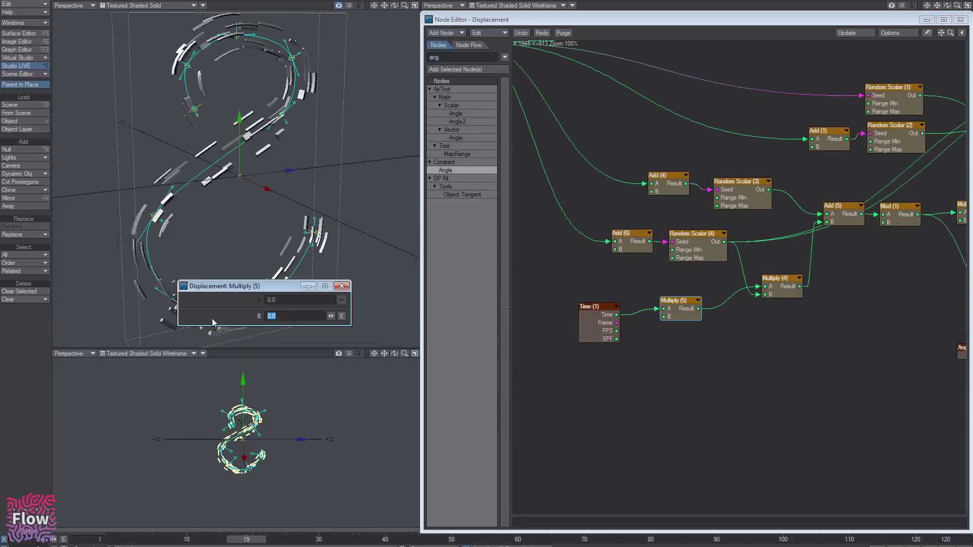
type("0.2")
key("Return")
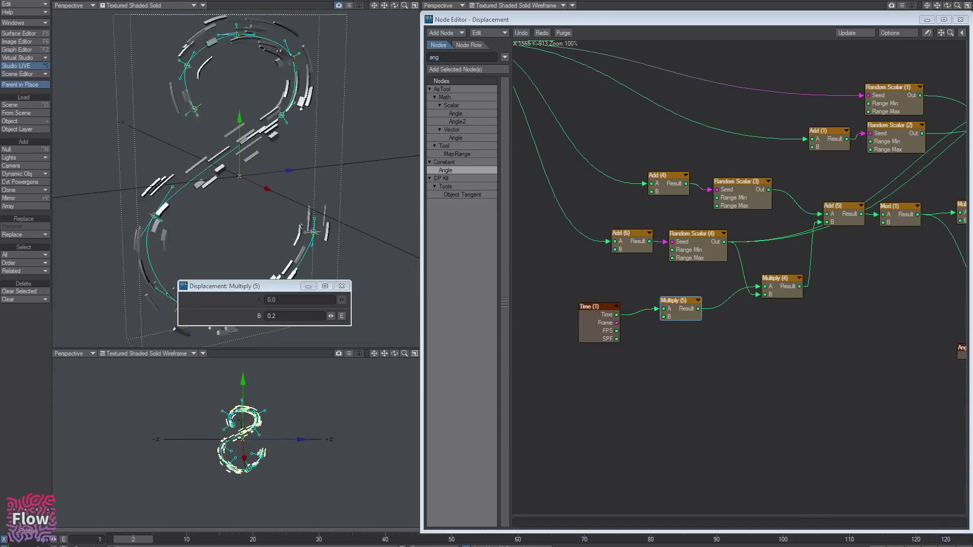
left_click_drag(133, 540, 226, 540)
left_click(343, 286)
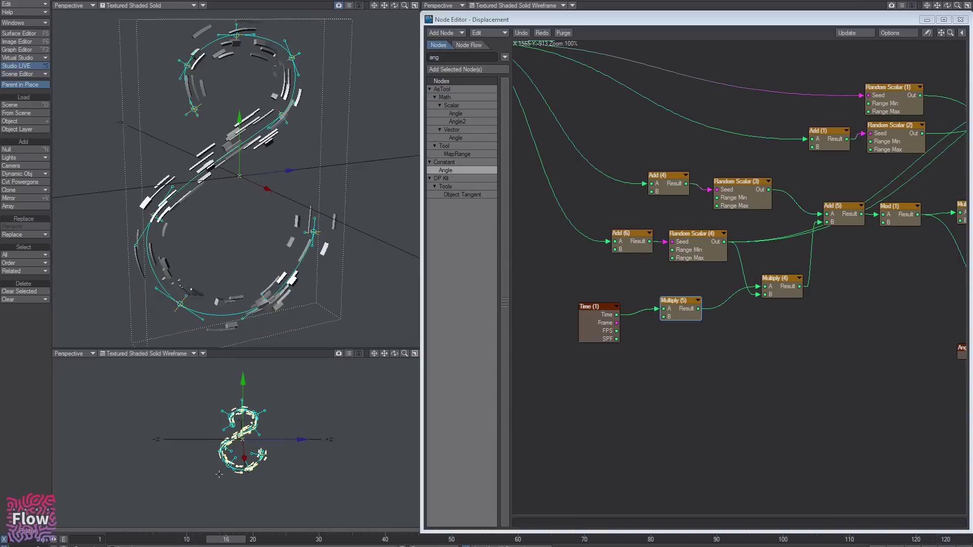
left_click_drag(156, 539, 273, 540)
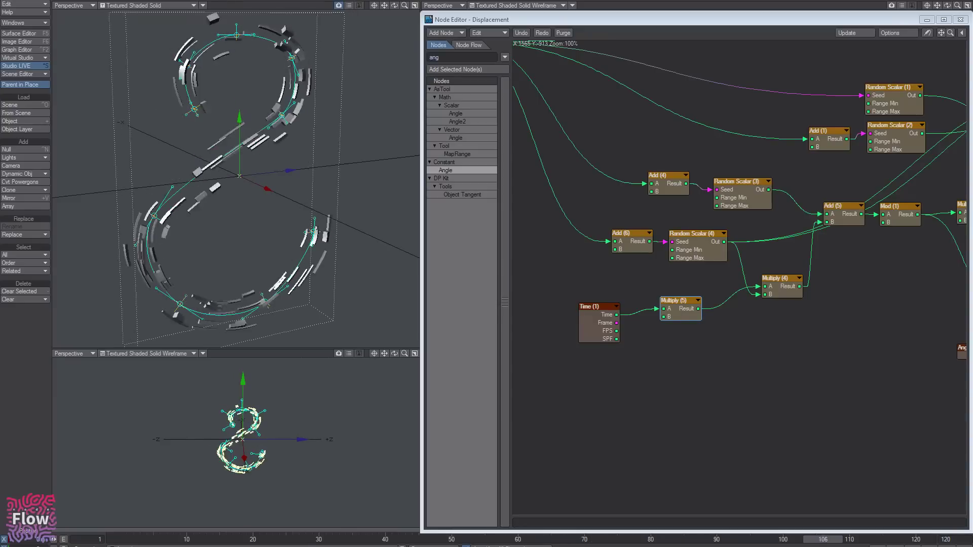
- Add a vector Scale node between Make Vector (3)'s Vector output and Multiply (1)'s B input
middle_click_drag(882, 348, 509, 339)
middle_click_drag(933, 294, 691, 387)
middle_click_drag(704, 269, 908, 292)
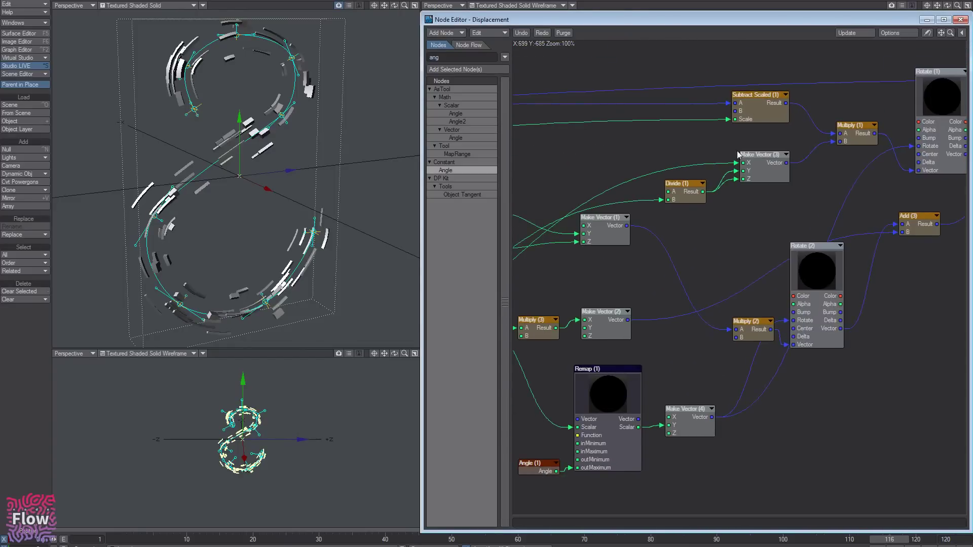
left_click_drag(767, 156, 751, 182)
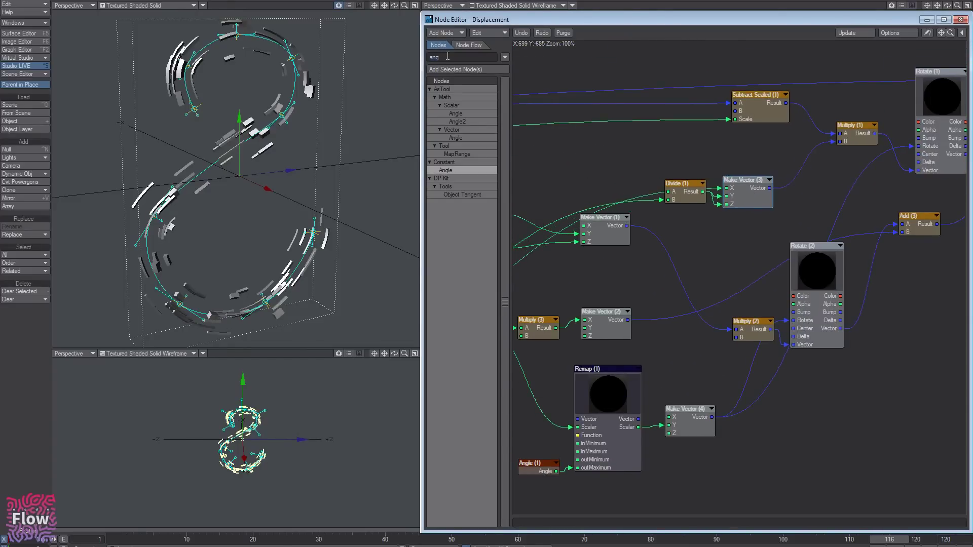
double_click(447, 57)
type("scale")
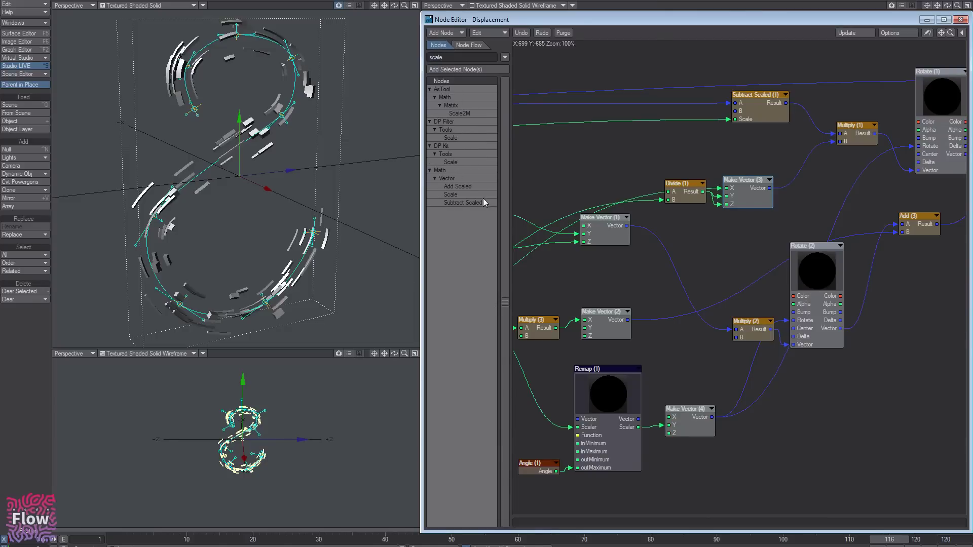
double_click(464, 195)
left_click_drag(718, 268, 776, 199)
left_click_drag(773, 146, 680, 200)
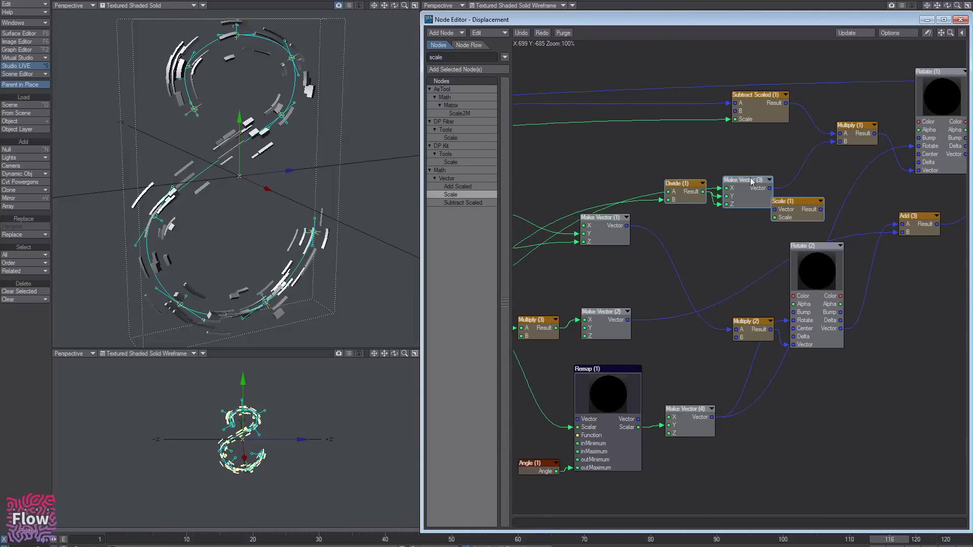
left_click_drag(792, 204, 614, 191)
left_click(707, 178)
left_click_drag(715, 163, 846, 143)
- Set Scale (1)'s scale to 200% and inspect the enlarged pieces along the curve
left_click(752, 186)
double_click(751, 186)
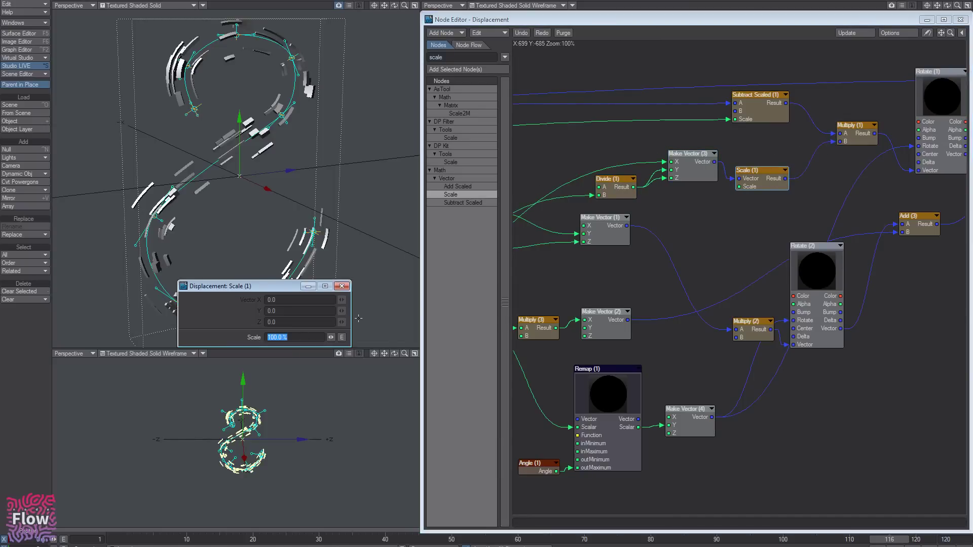
type("200")
key("Return")
left_click(341, 286)
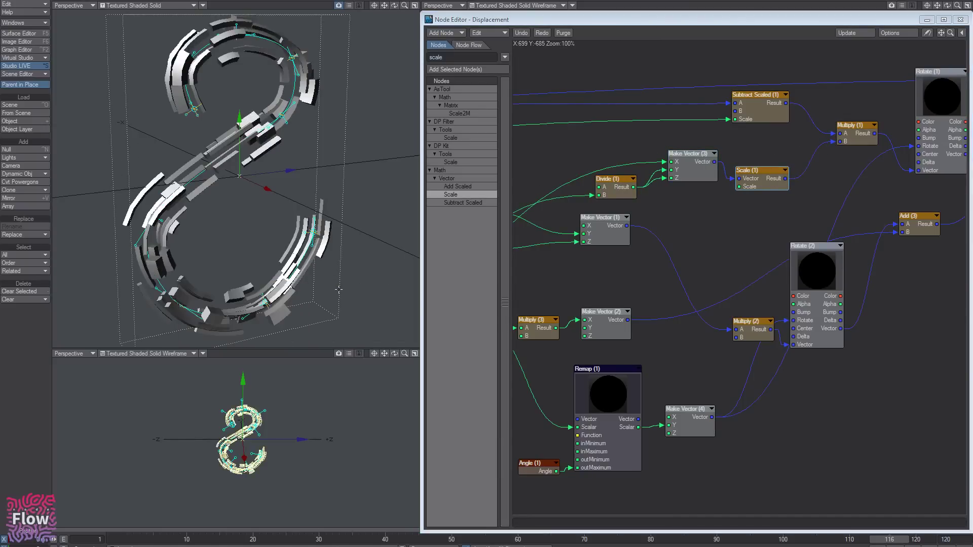
left_click_drag(241, 277, 219, 270, "alt")
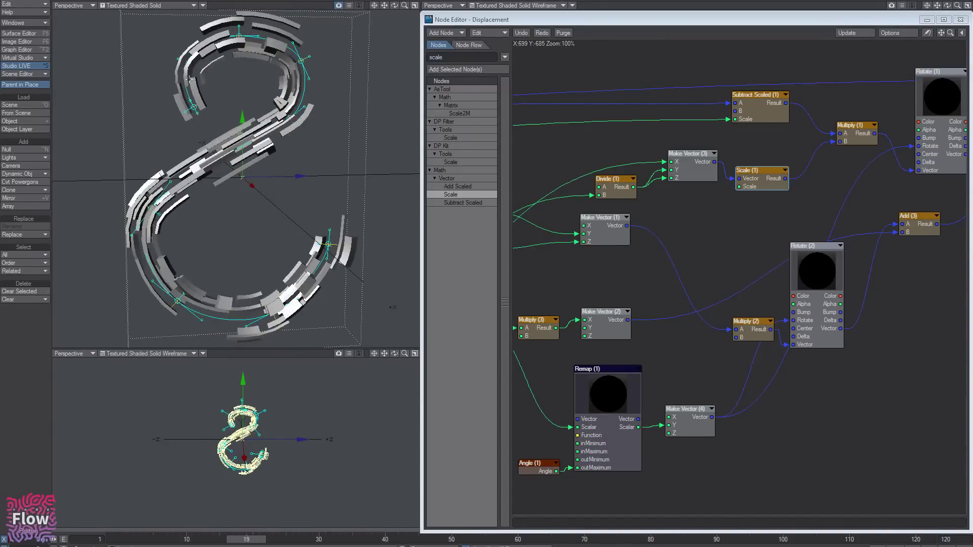
left_click_drag(154, 110, 196, 139, "alt")
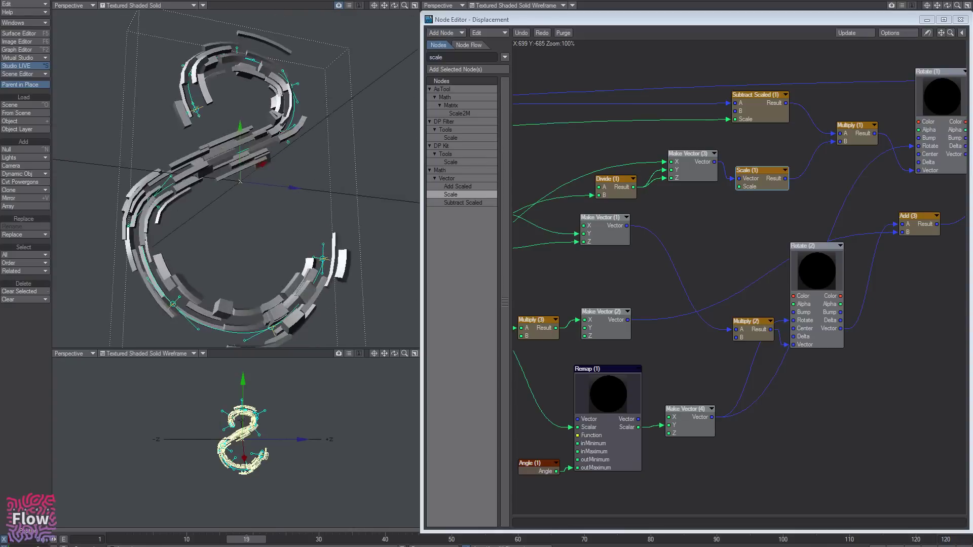
- Nudge the Mod (1) node into place and filter the node list by "cur"
left_click_drag(581, 371, 872, 278, "alt")
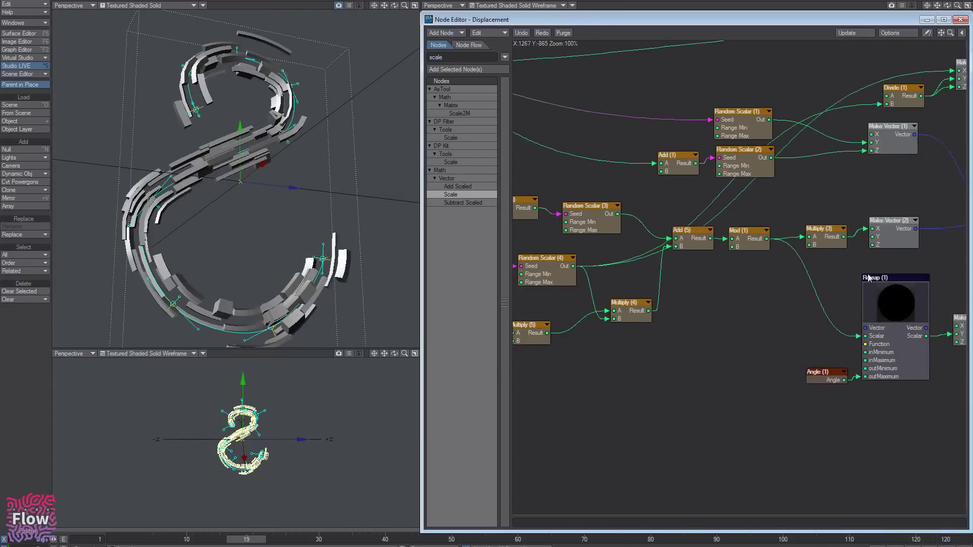
left_click_drag(659, 262, 610, 257, "alt")
left_click_drag(661, 236, 671, 241)
left_click_drag(452, 56, 379, 51)
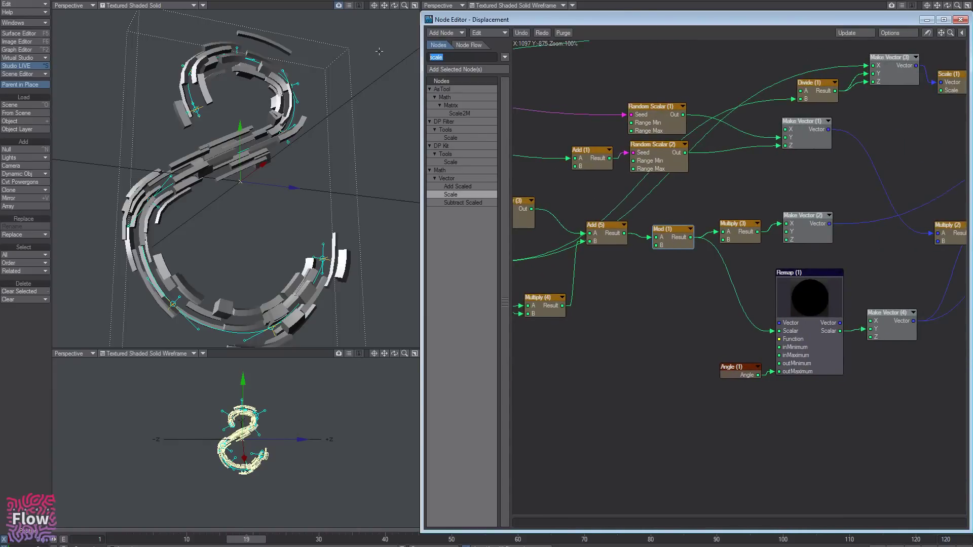
type("cur")
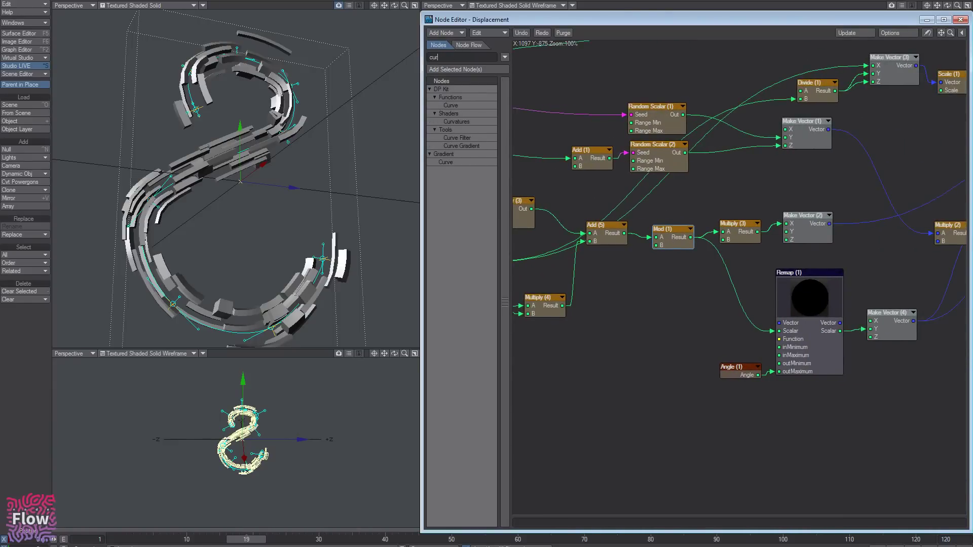
double_click(460, 138)
left_click_drag(737, 279, 658, 337)
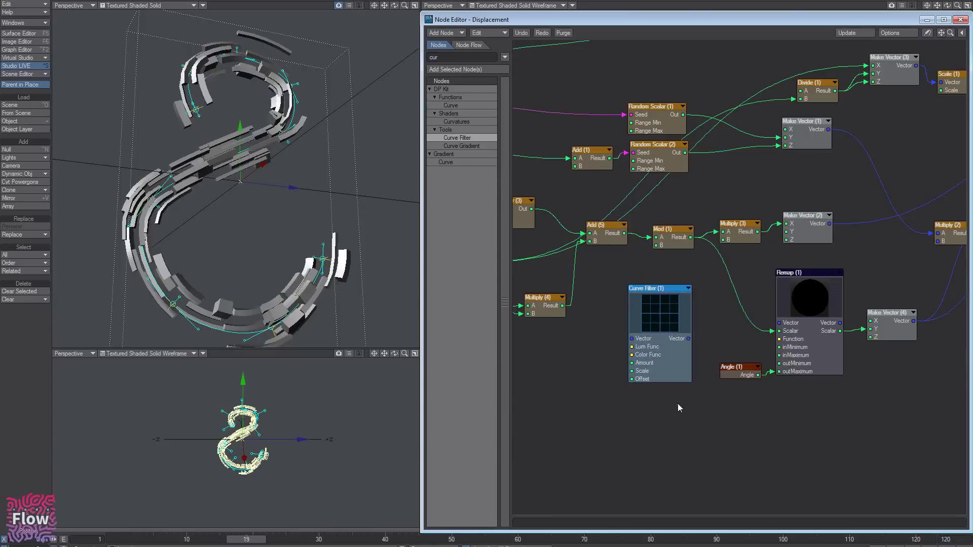
key("Delete")
double_click(476, 147)
left_click_drag(737, 289, 704, 312)
middle_click_drag(692, 308, 625, 299)
left_click_drag(624, 299, 611, 278)
left_click_drag(629, 365, 606, 299)
key("Delete")
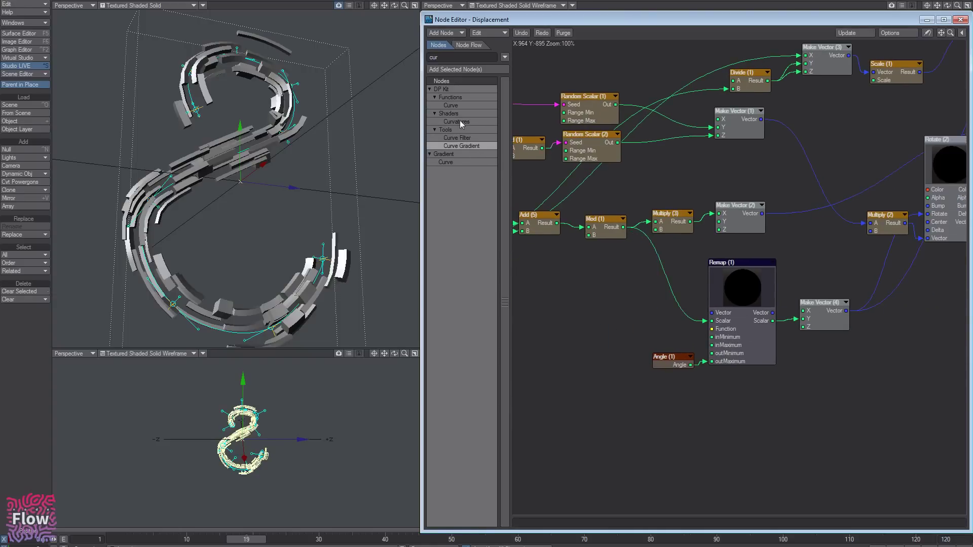
- Add a gradient Curve node beside Remap (1) and connect Mod (1)'s Result to its Input
double_click(445, 163)
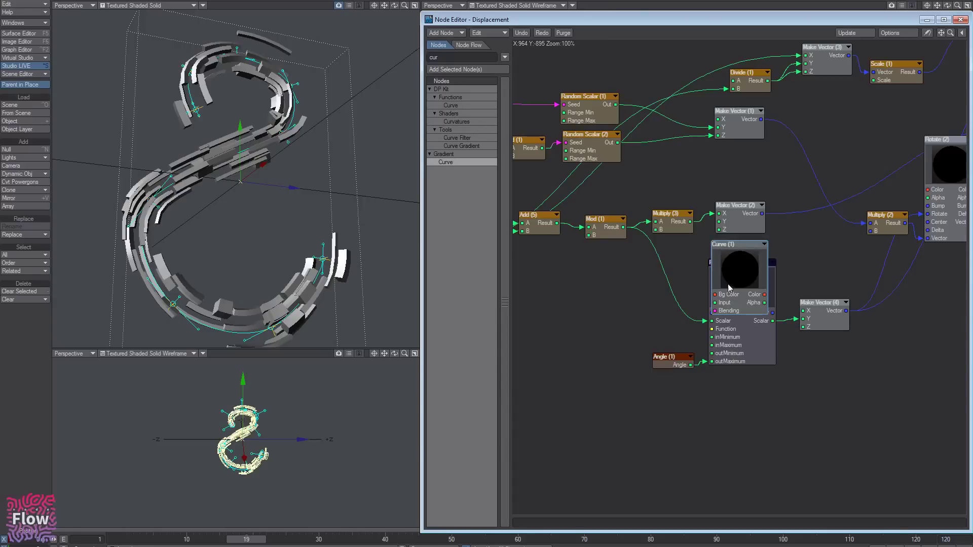
left_click_drag(719, 293, 652, 297)
left_click_drag(624, 229, 656, 307)
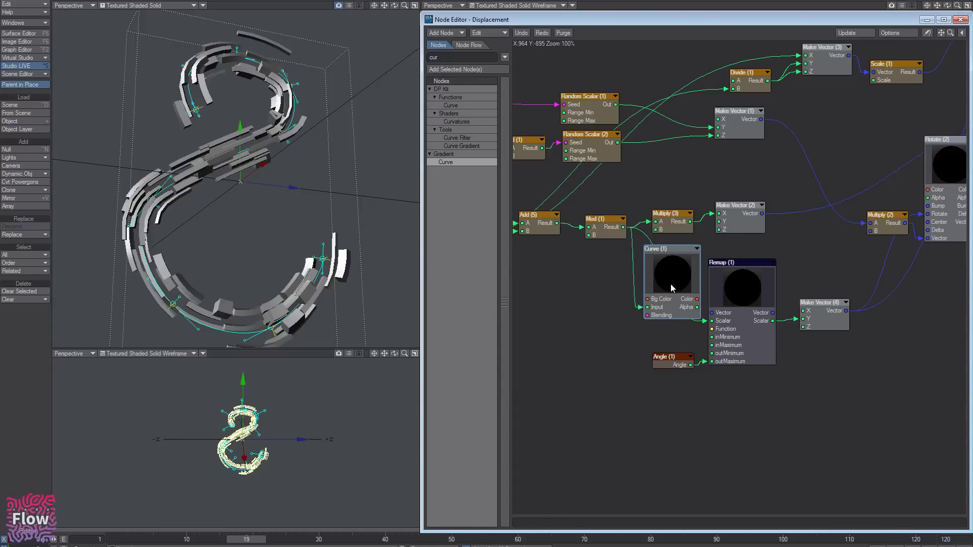
- Open Curve (1)'s graph and set the Alpha channel's first key to value 0.0
double_click(671, 285)
left_click(548, 275)
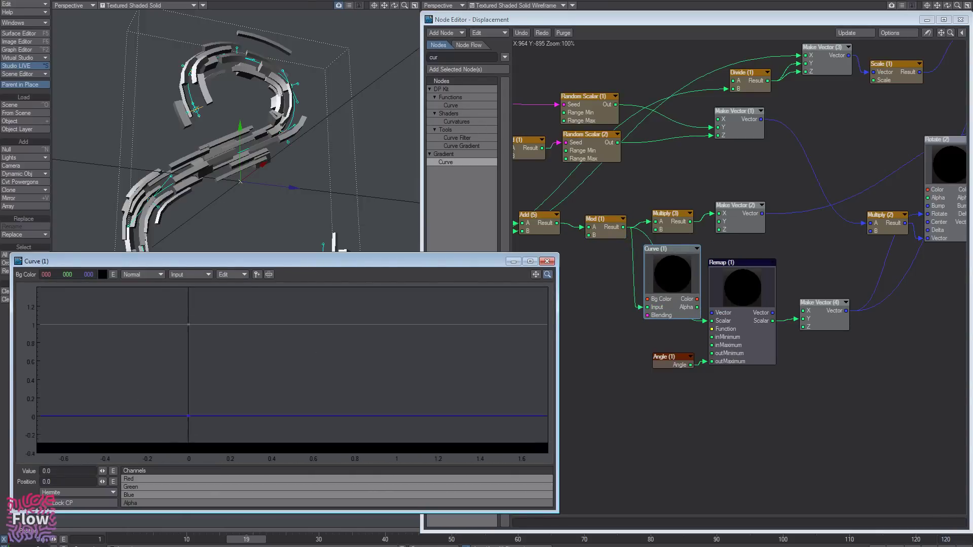
left_click(151, 502)
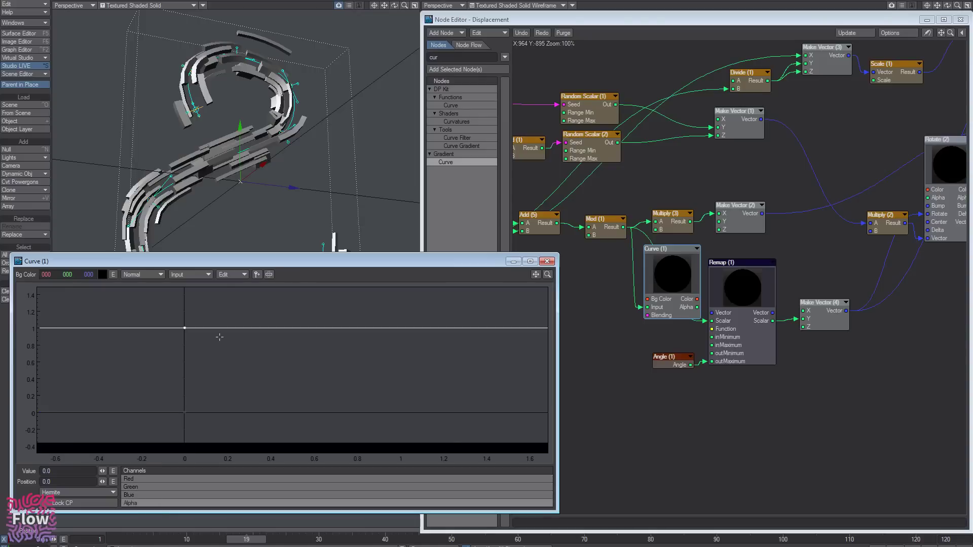
left_click_drag(213, 295, 175, 339)
double_click(58, 472)
type("0")
key("Tab")
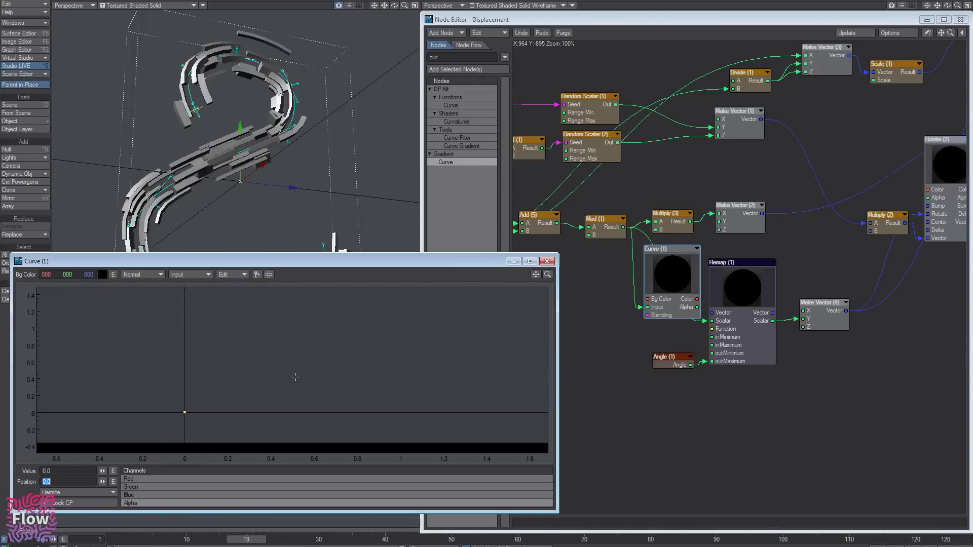
- Add a second key to the Alpha curve with value 0.0 at position 1.0
left_click(257, 275)
left_click_drag(278, 409, 283, 402)
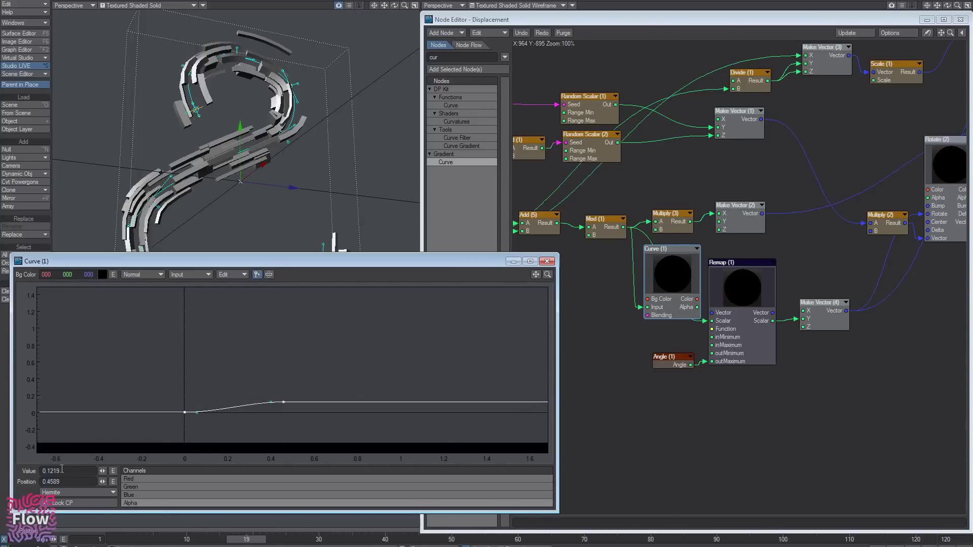
double_click(62, 470)
type("1")
key("Tab")
type("1")
key("Return")
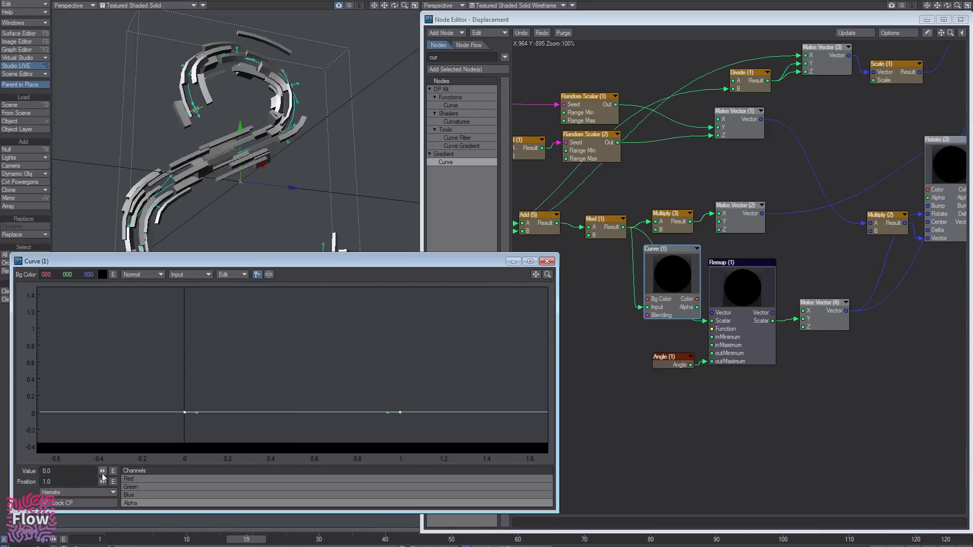
- Add a key between the Alpha curve's end keys with value 1.0 at position 0.2
left_click_drag(211, 414, 242, 323)
double_click(64, 471)
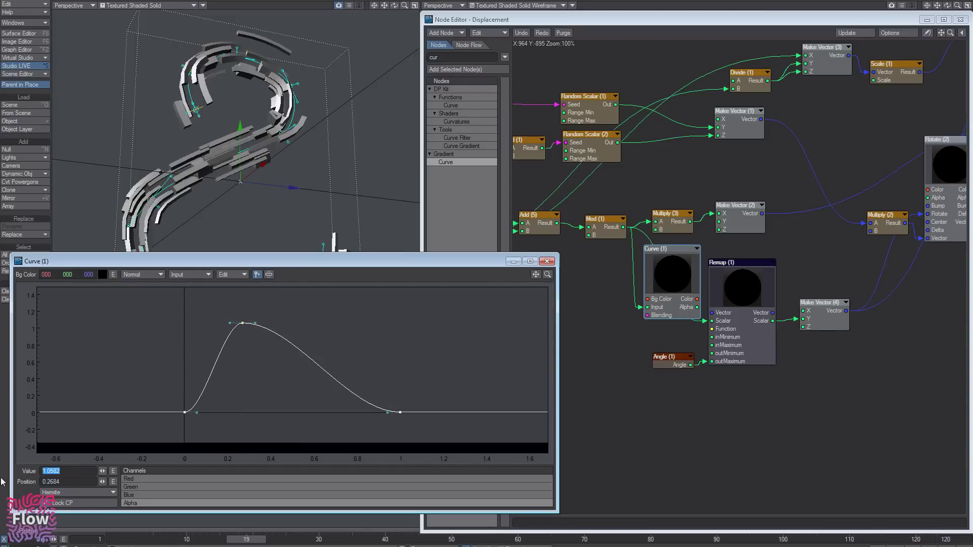
type("1")
key("Tab")
type("0.2")
key("Return")
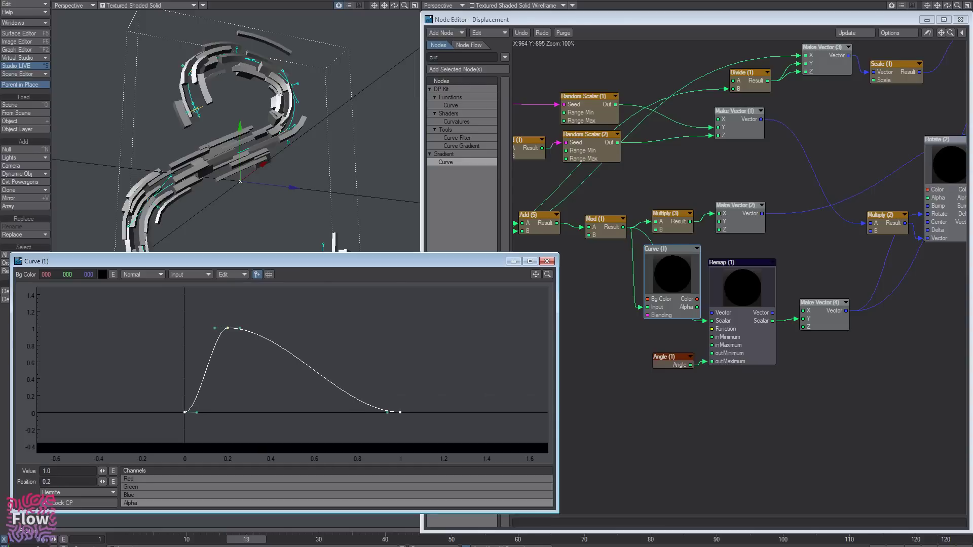
- Add another key to the Alpha curve at about position 0.67 with a value of about 1.02
left_click(329, 326)
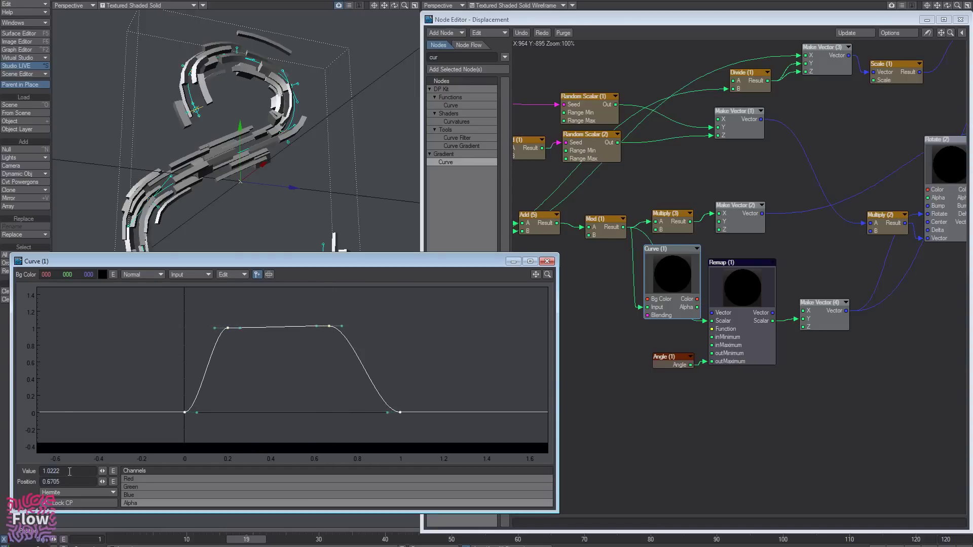
- Edit the value of the selected end point of the curve's plateau, set its position to 0.8, and close the curve window
left_click_drag(69, 472, 4, 475)
type(".")
key("Tab")
type(".8")
key("Return")
left_click(547, 262)
- Move the Curve node below the Remap node and add a Mixer node from the Tools group beside it
left_click_drag(608, 289, 584, 260, "alt")
left_click_drag(646, 261, 650, 413)
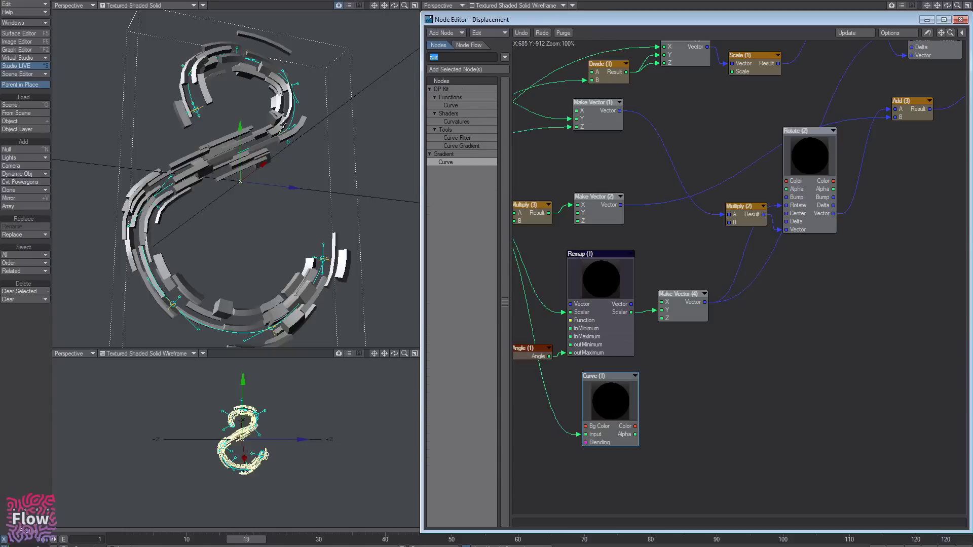
type("mix")
double_click(449, 120)
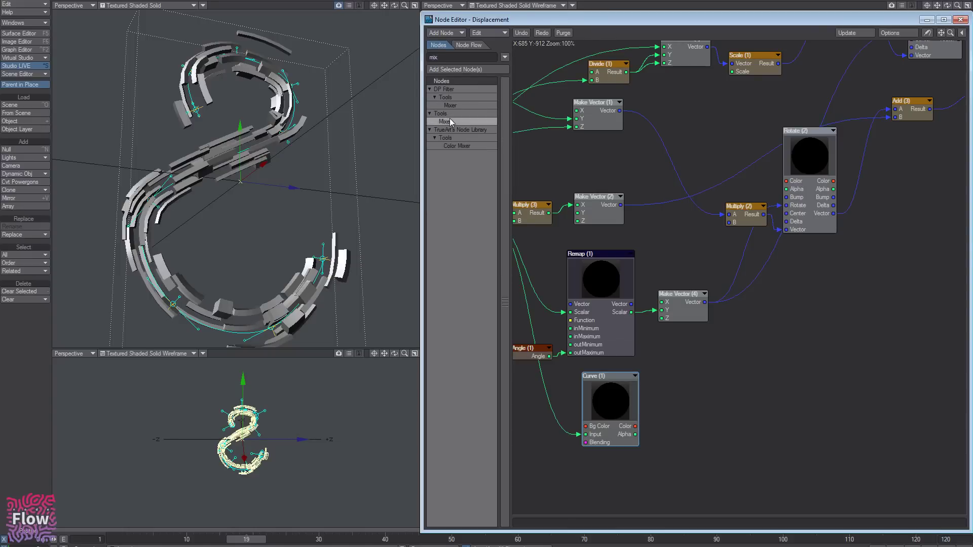
left_click_drag(756, 279, 722, 413)
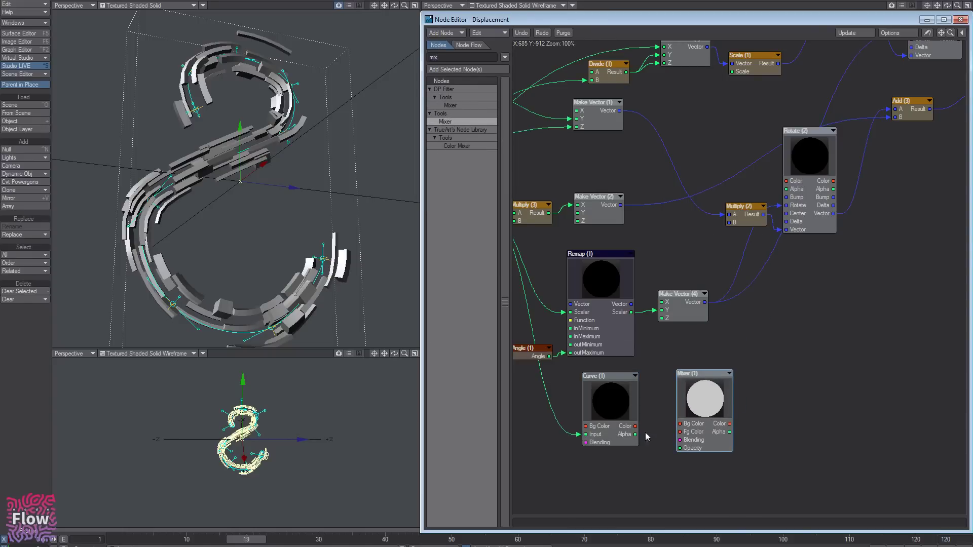
- Connect the Curve's Alpha to the Mixer's Opacity and set the Mixer's foreground color to white
left_click_drag(635, 435, 680, 448)
double_click(689, 399)
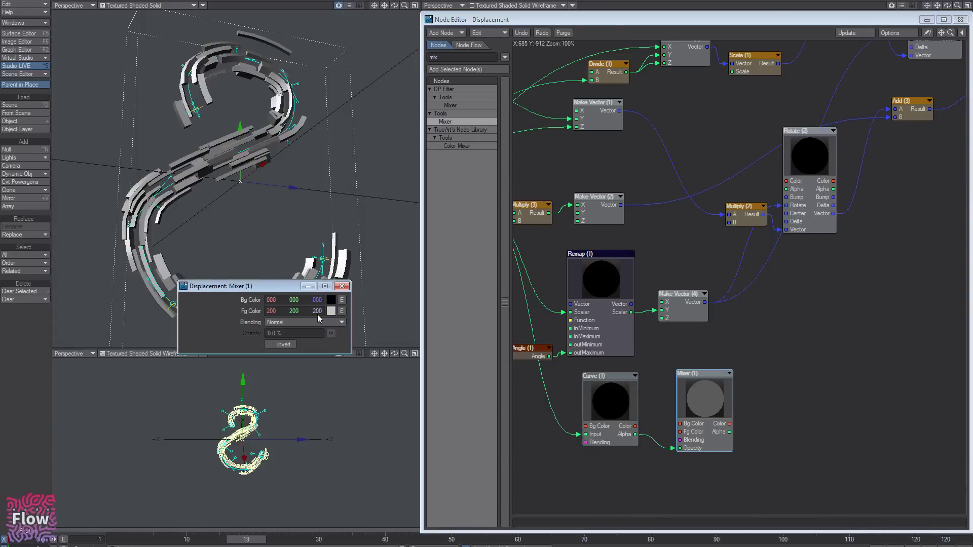
left_click(342, 286)
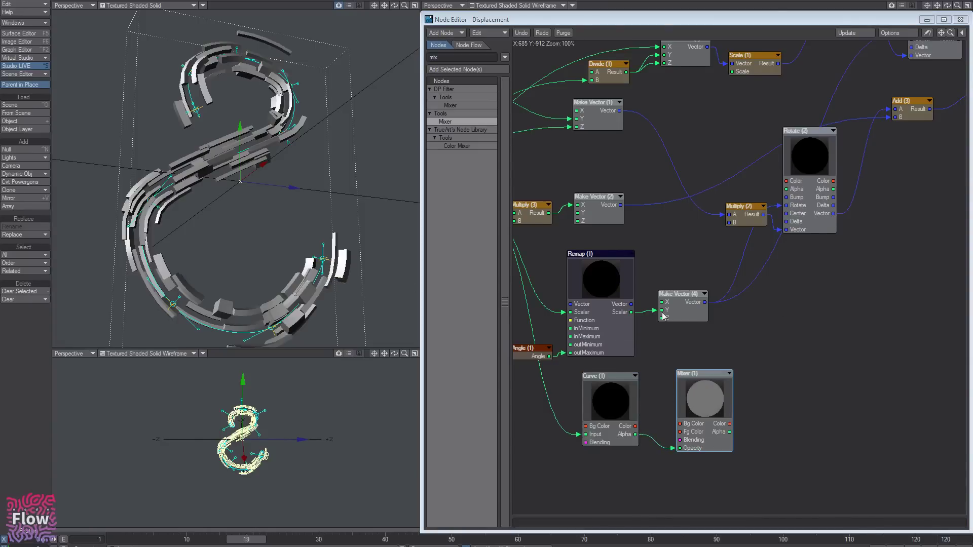
- Connect the Mixer's Color output to input B of Multiply (2) and move the timeline to frame 48
middle_click_drag(847, 276, 813, 326)
left_click_drag(666, 439, 676, 426)
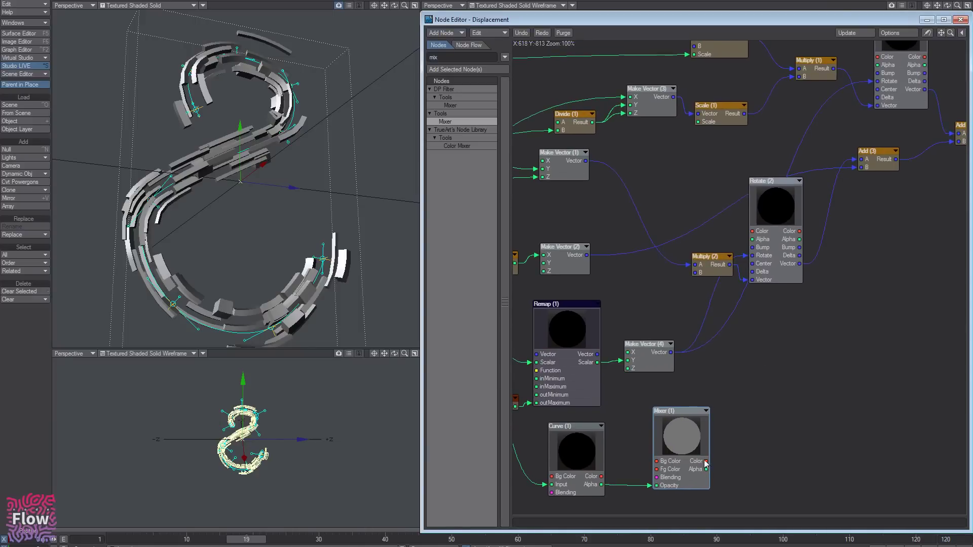
left_click_drag(706, 461, 707, 275)
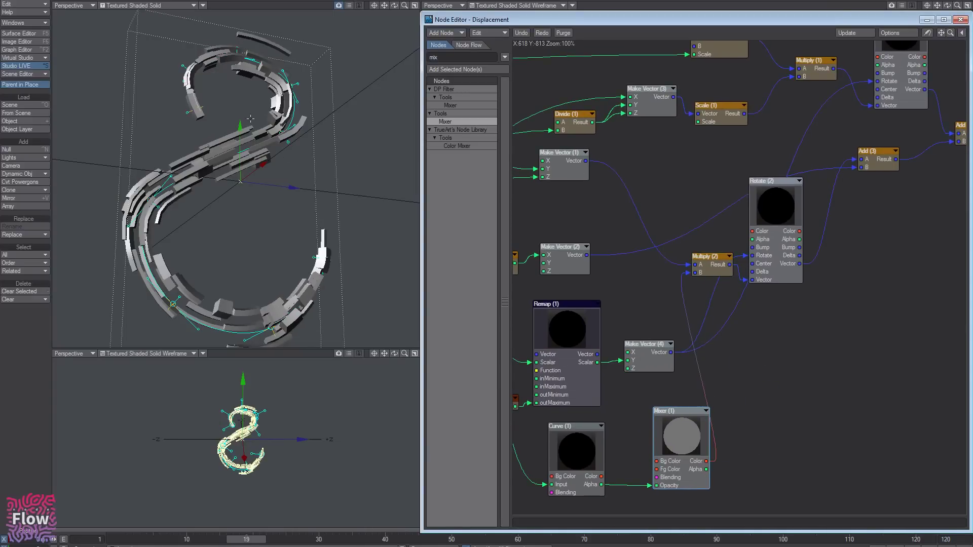
left_click_drag(228, 157, 228, 187, "alt")
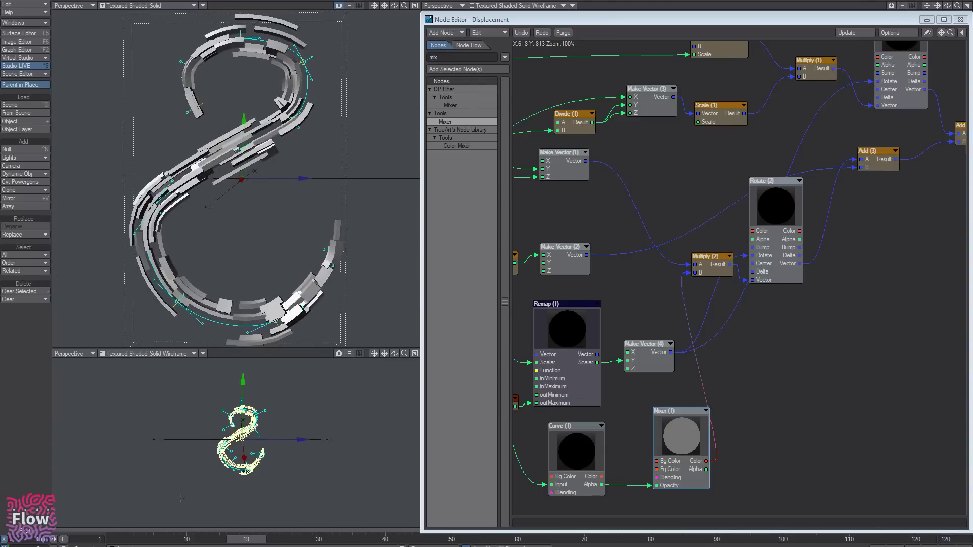
left_click_drag(158, 543, 438, 540)
- Arrange the Curve and Mixer nodes side by side directly below the Remap node
left_click_drag(668, 413, 739, 374, "alt")
left_click_drag(741, 411, 718, 422)
left_click_drag(744, 462, 657, 427)
left_click_drag(647, 418, 588, 424)
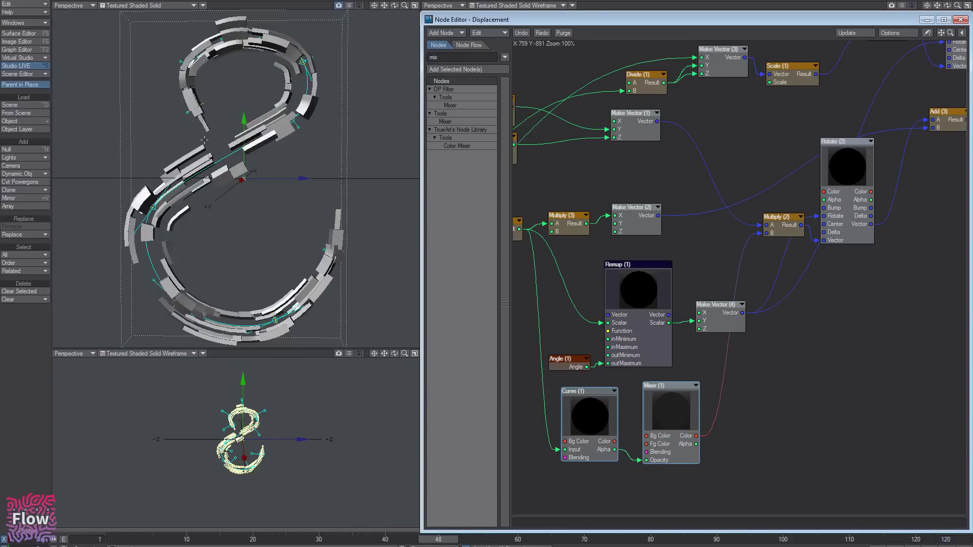
left_click_drag(201, 72, 196, 106, "alt")
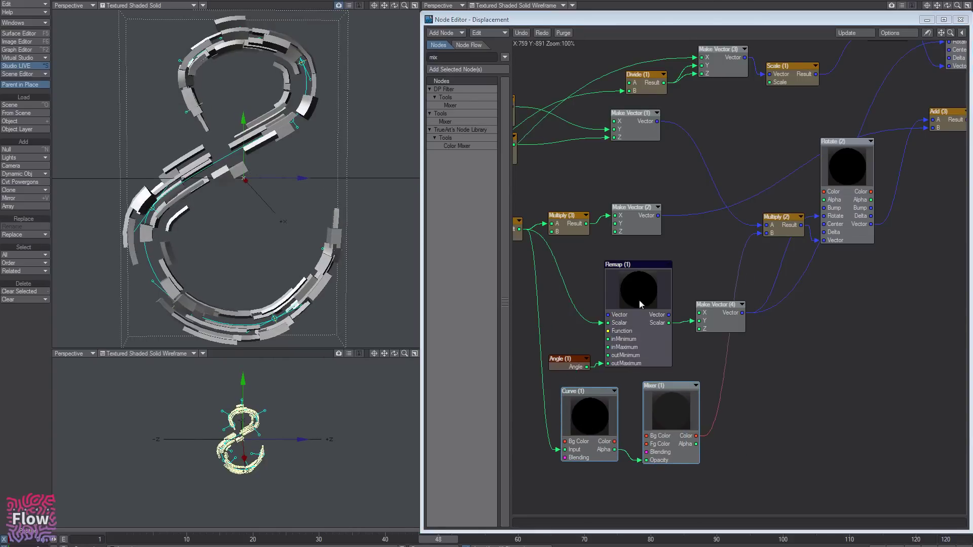
left_click_drag(197, 170, 305, 183, "alt")
scroll(300, 180, "up", 2)
scroll(304, 183, "down", 2)
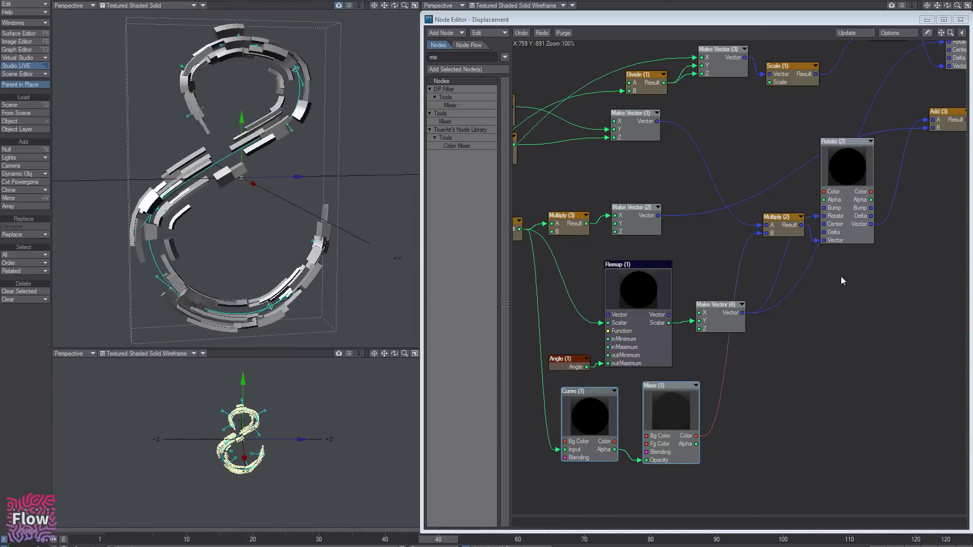
- Add another vector Multiply node and wire it between Multiply (1) and the Vector input of Rotate (1)
left_click_drag(832, 235, 752, 220, "alt")
mouse_move(591, 409)
left_mouse_down()
mouse_move(600, 415)
mouse_move(579, 418)
left_mouse_up()
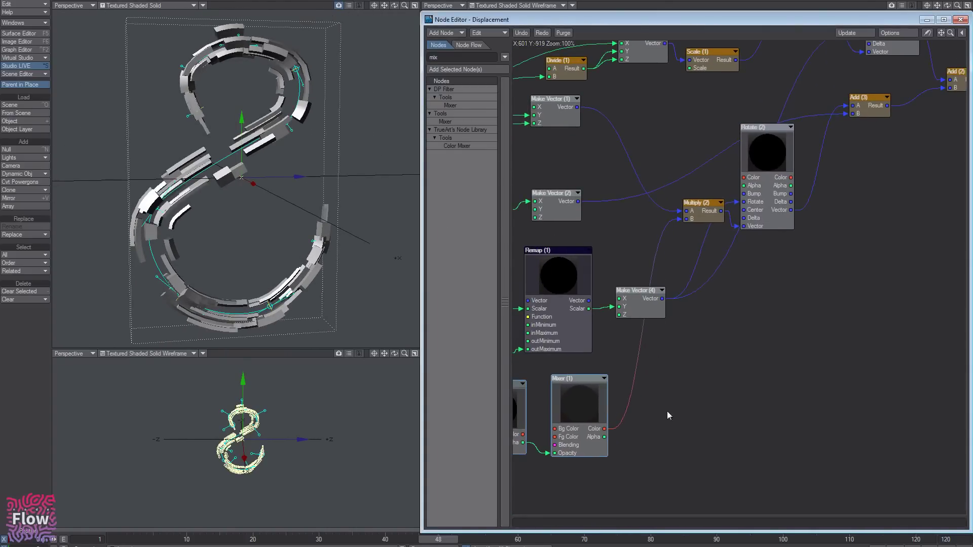
left_click_drag(744, 211, 711, 308, "alt")
left_click(760, 105)
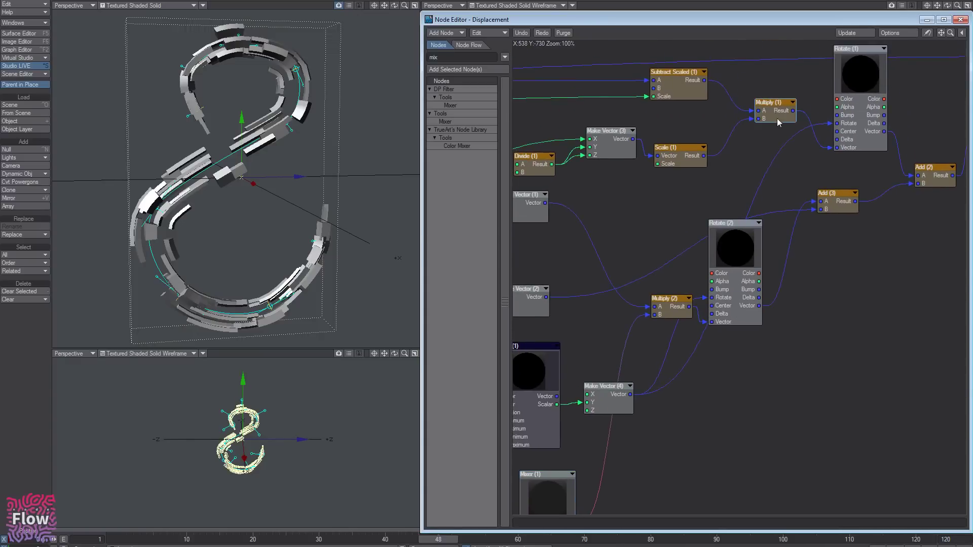
key("ctrl+v")
left_click_drag(746, 276, 744, 117)
left_click_drag(755, 150, 782, 131)
left_click_drag(804, 132, 812, 144)
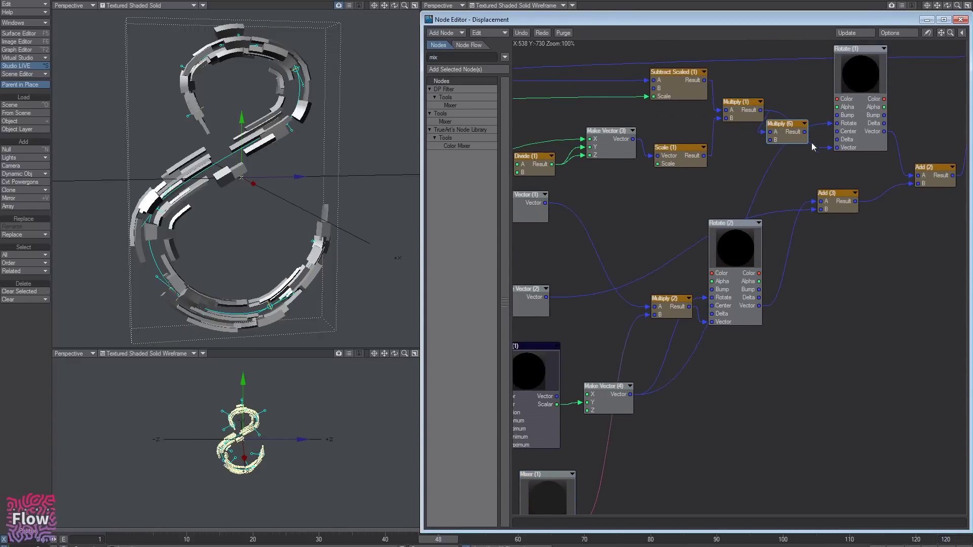
- Connect the Mixer's Color output to input B of Multiply (6) and scrub the timeline to review the animation
left_click_drag(617, 394, 677, 328, "alt")
left_click_drag(632, 457, 827, 132)
mouse_move(842, 99)
left_mouse_down()
mouse_move(874, 113)
mouse_move(845, 103)
left_mouse_up()
left_click_drag(324, 152, 310, 163, "alt")
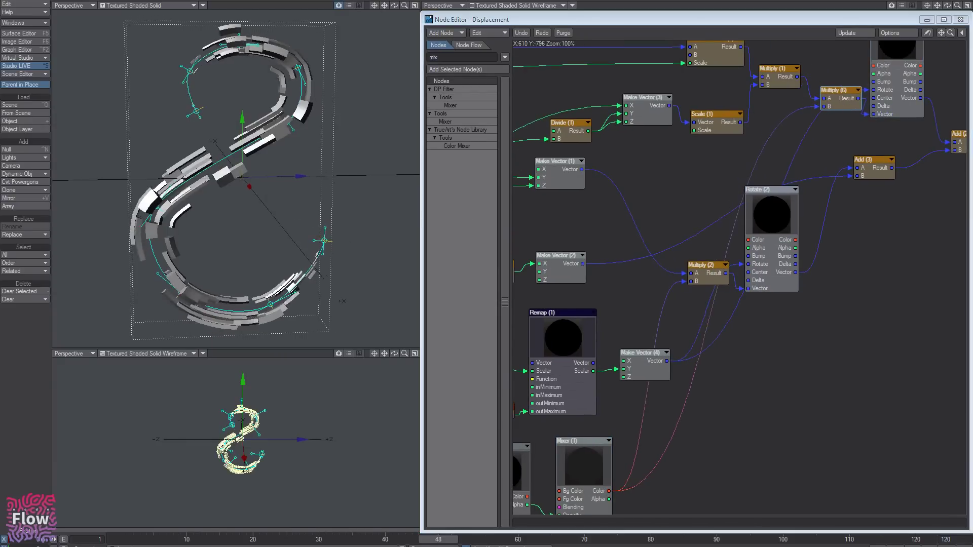
left_click_drag(143, 540, 305, 540)
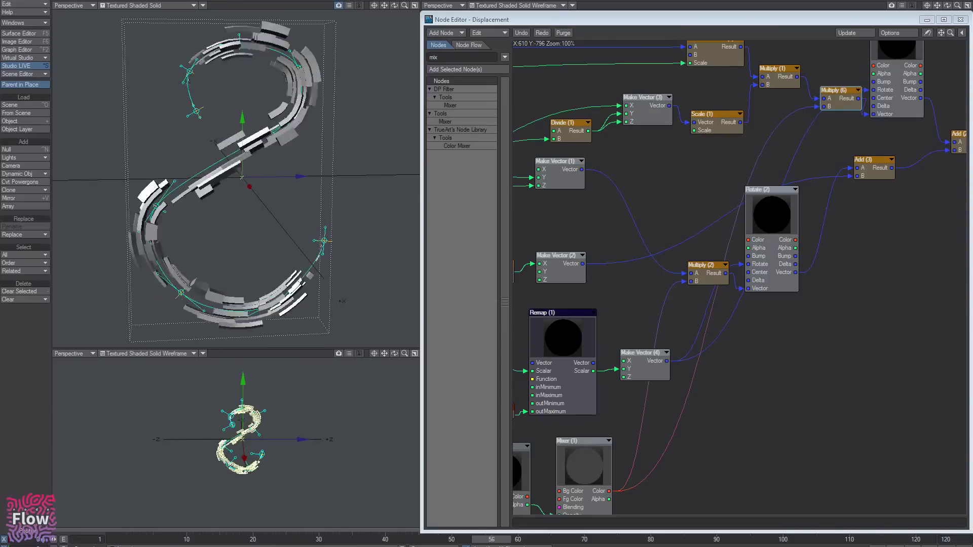
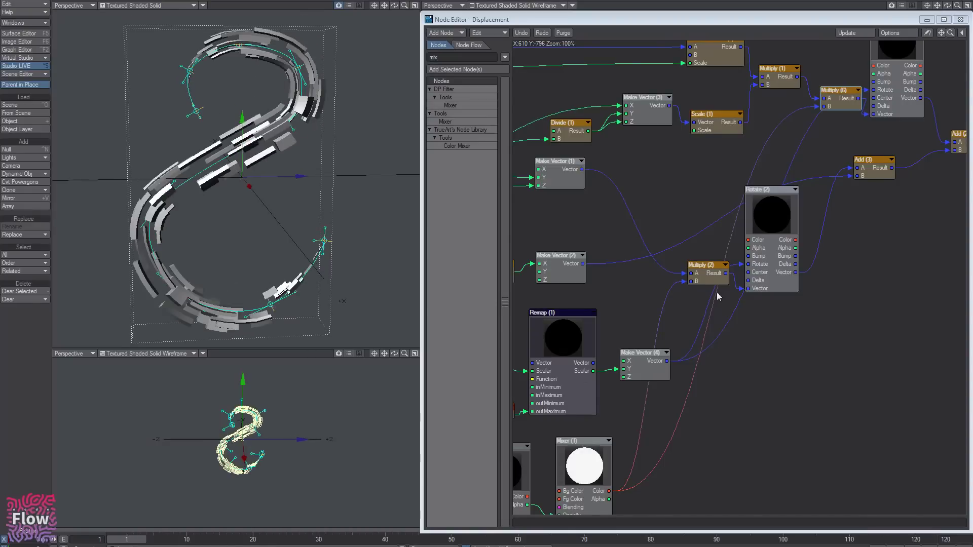
left_click_drag(719, 296, 904, 297, "alt")
left_click_drag(771, 272, 671, 318, "alt")
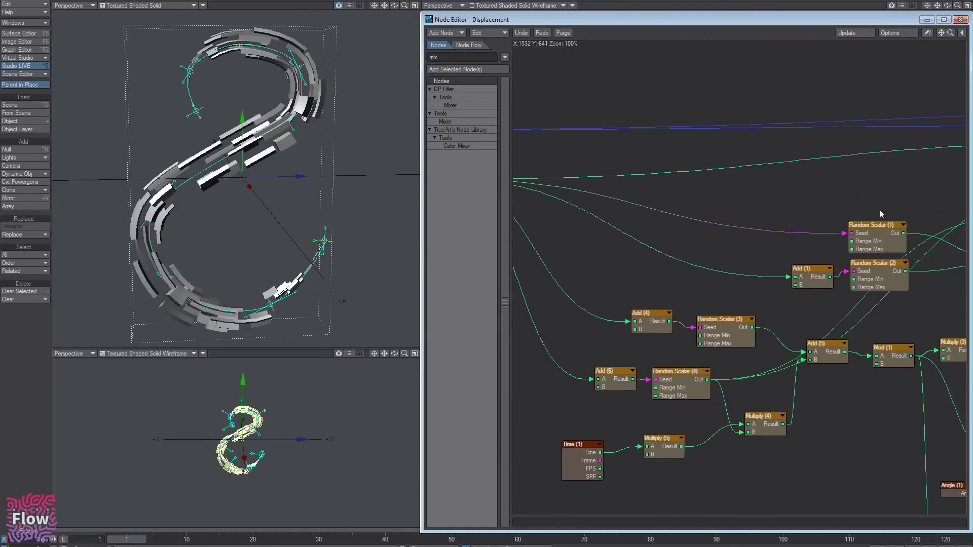
left_click(866, 239)
key("ctrl+c")
key("ctrl+v")
left_click_drag(742, 277, 652, 198)
left_click_drag(630, 253, 755, 337, "alt")
left_click_drag(776, 297, 584, 273)
left_click_drag(596, 235, 682, 223, "alt")
left_click_drag(593, 272, 763, 208, "alt")
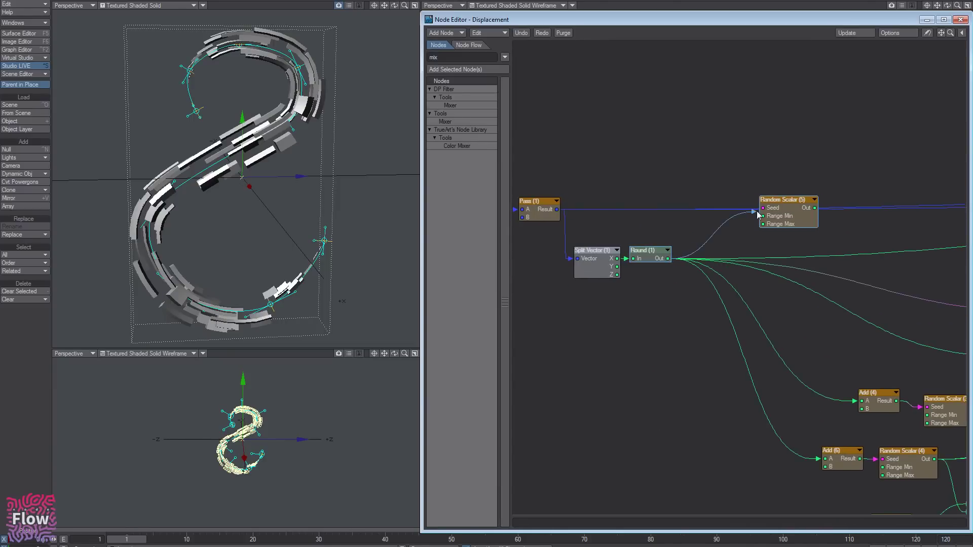
double_click(776, 223)
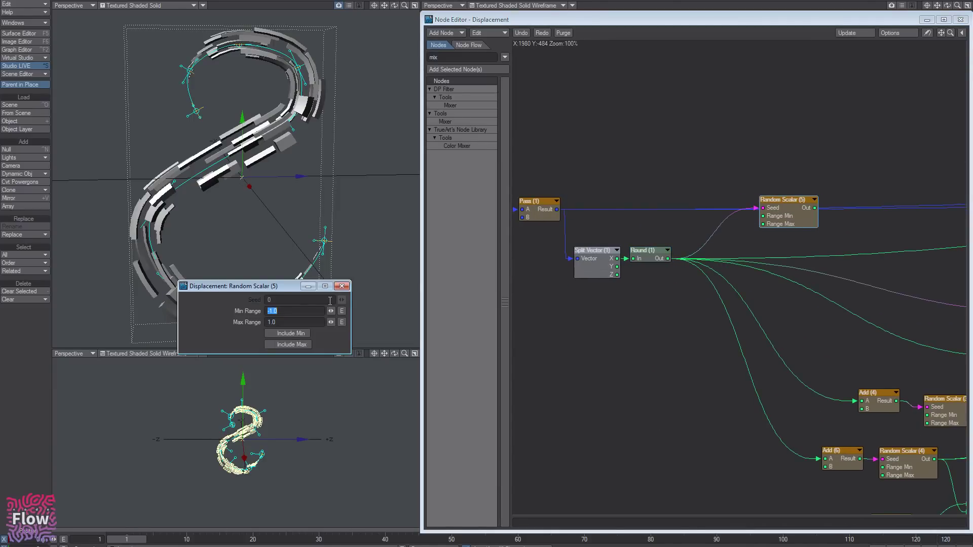
left_click_drag(686, 320, 663, 312, "alt")
left_click(765, 211)
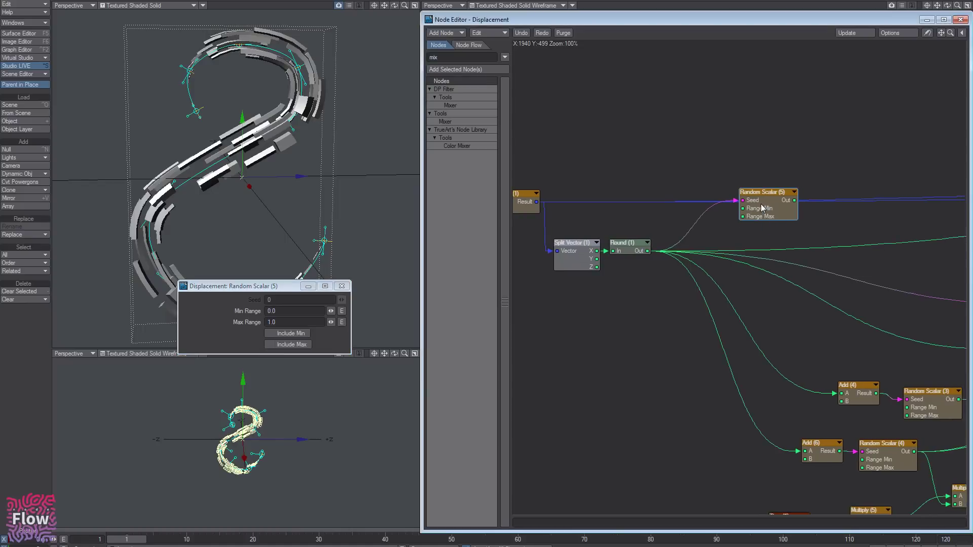
key("Delete")
- Duplicate the linked Add (4) and Random Scalar (3) nodes and place the copies above the Round node's outgoing connections
left_click_drag(925, 372, 872, 357, "alt")
left_click_drag(890, 354, 808, 387)
key("ctrl+c")
key("ctrl+v")
left_click_drag(764, 286, 751, 213)
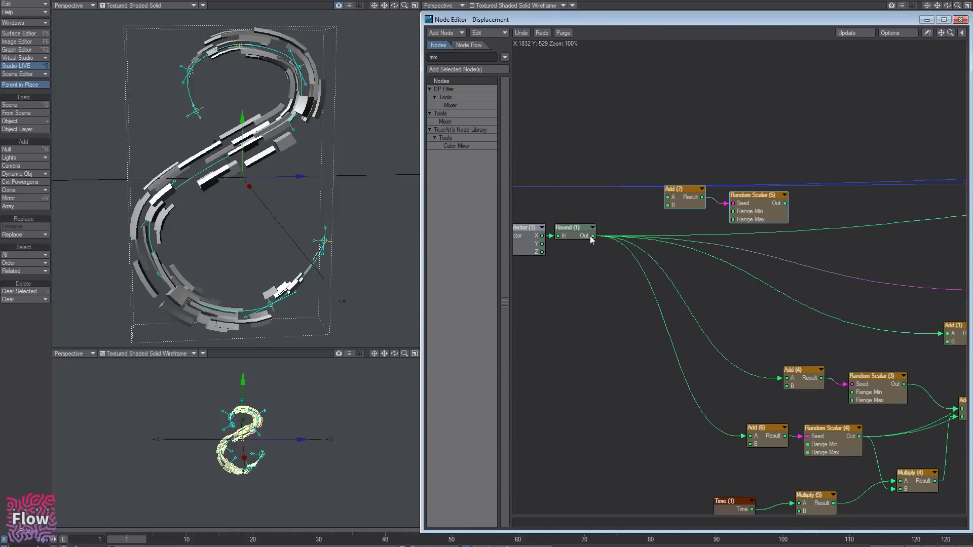
- Connect the Round node's output to input A of Add (7), set its B value to 453456.0, and check Random Scalar (5)'s range
left_click_drag(592, 237, 668, 198)
double_click(697, 201)
type("453456.0")
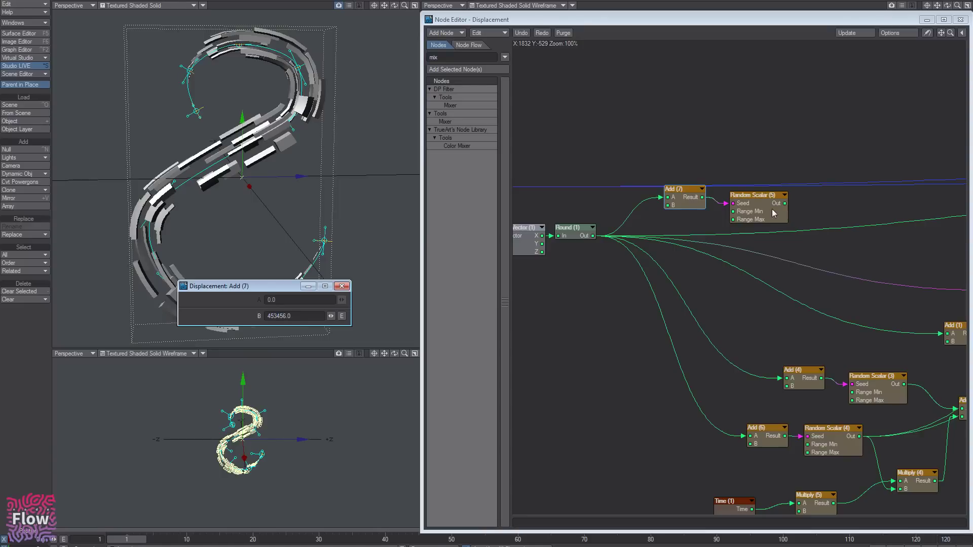
double_click(774, 213)
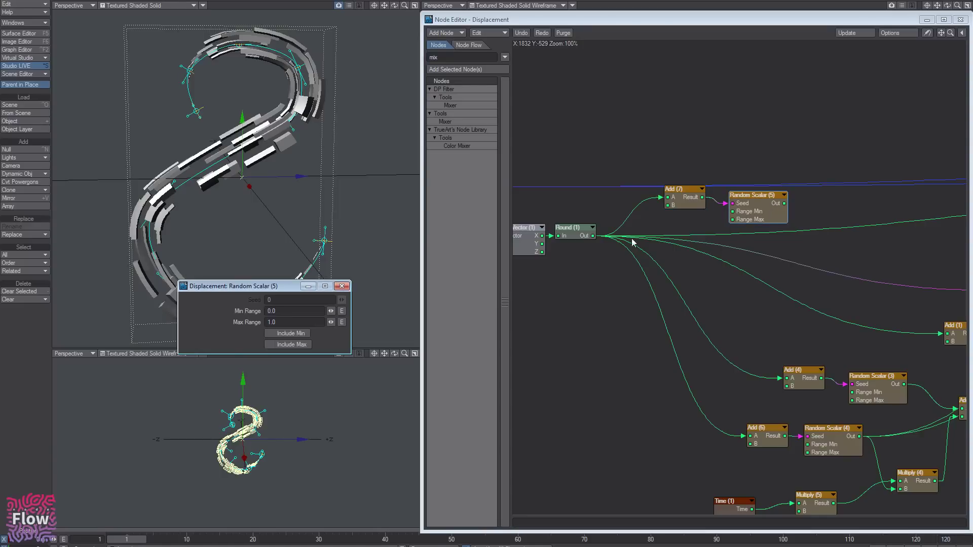
- Add a Store Material node beside Random Scalar (5) and connect the random output to its Scalar input
left_click_drag(776, 134, 647, 111, "alt")
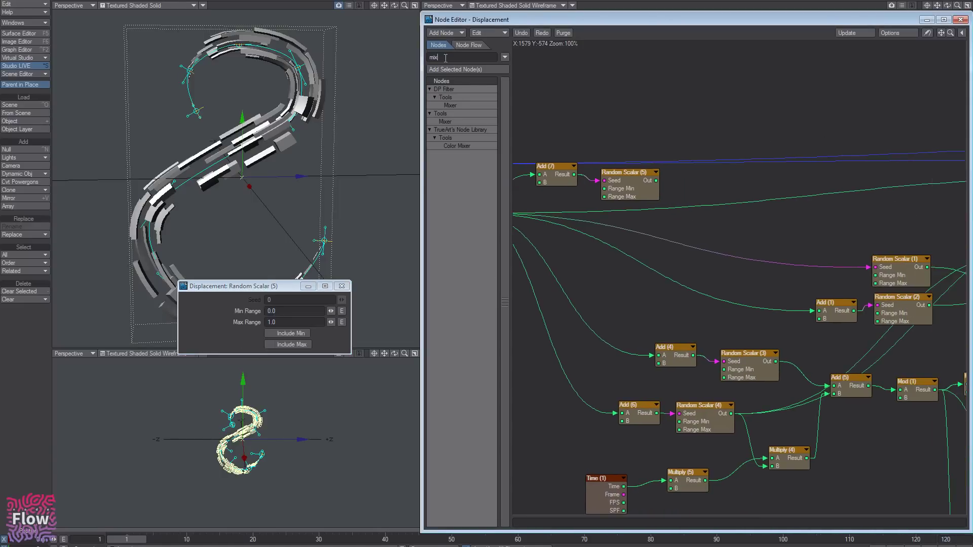
double_click(445, 57)
type("stor")
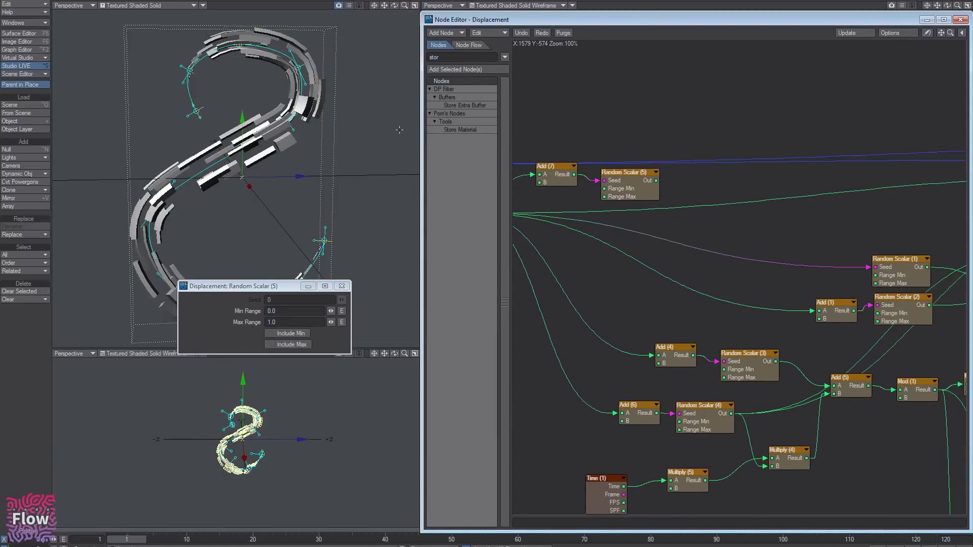
double_click(458, 130)
left_click_drag(724, 241, 714, 158)
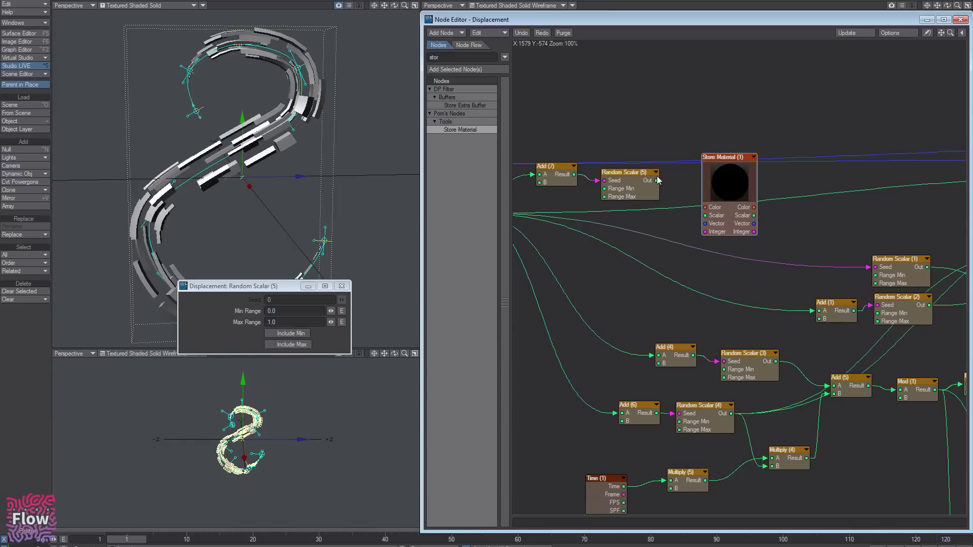
left_click_drag(657, 180, 709, 214)
- Name the Store Material node's stored value "rand"
double_click(724, 213)
left_click(313, 301)
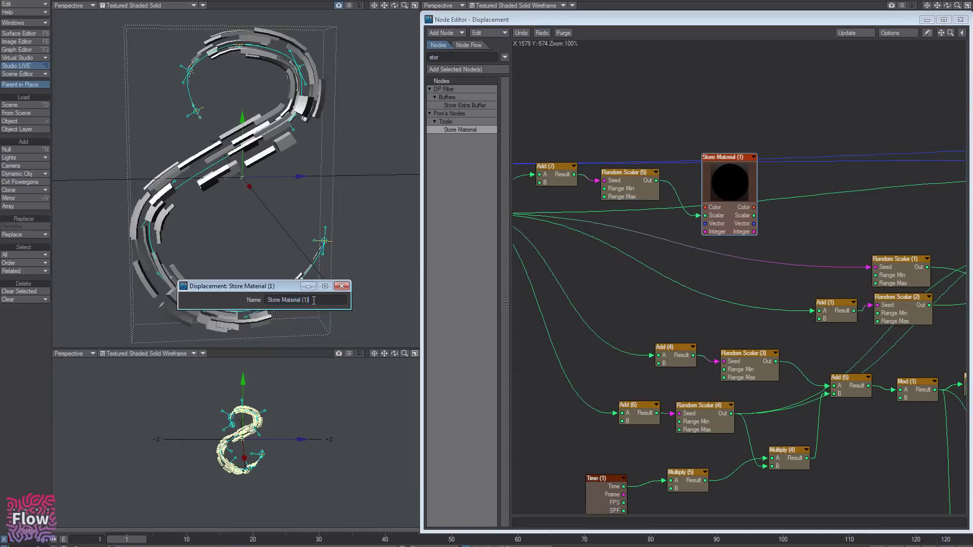
double_click(313, 300)
type("rand")
key("F5")
left_click(421, 250)
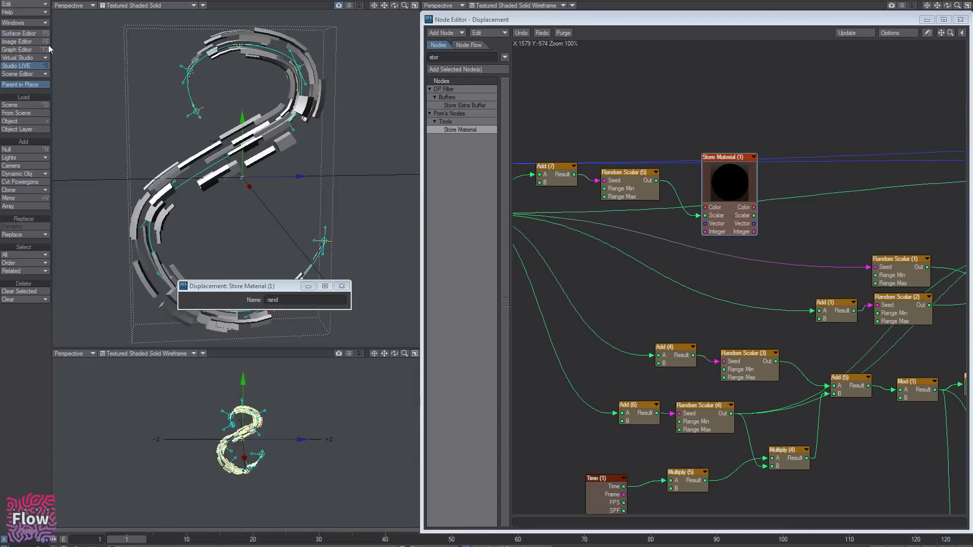
- Save the scene under the new name Flow_begin_done.lws
left_click(34, 0)
mouse_move(49, 24)
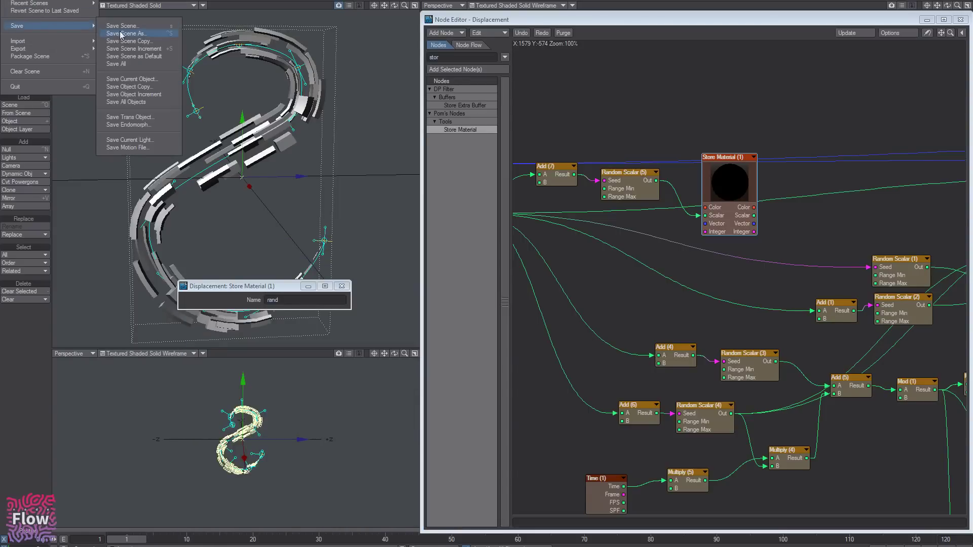
left_click(152, 34)
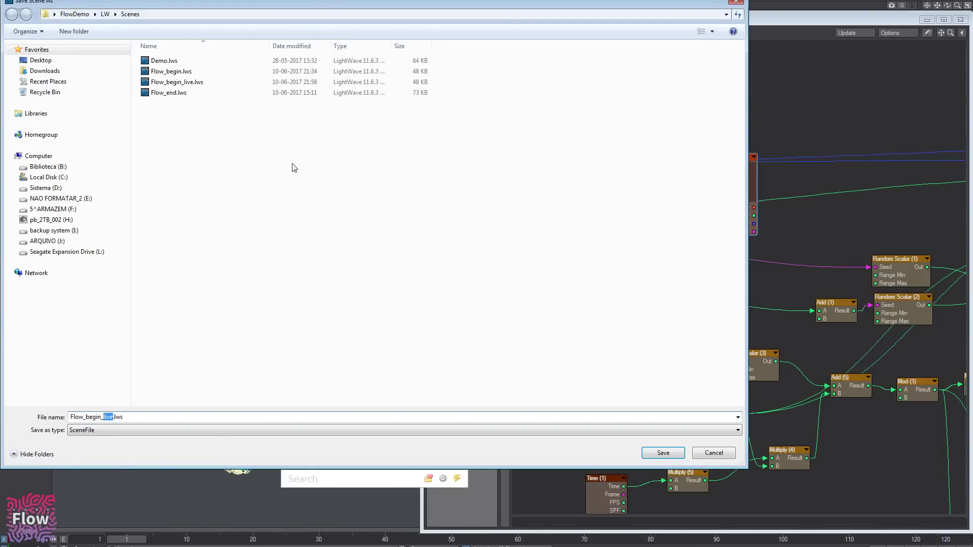
type("done")
key("Return")
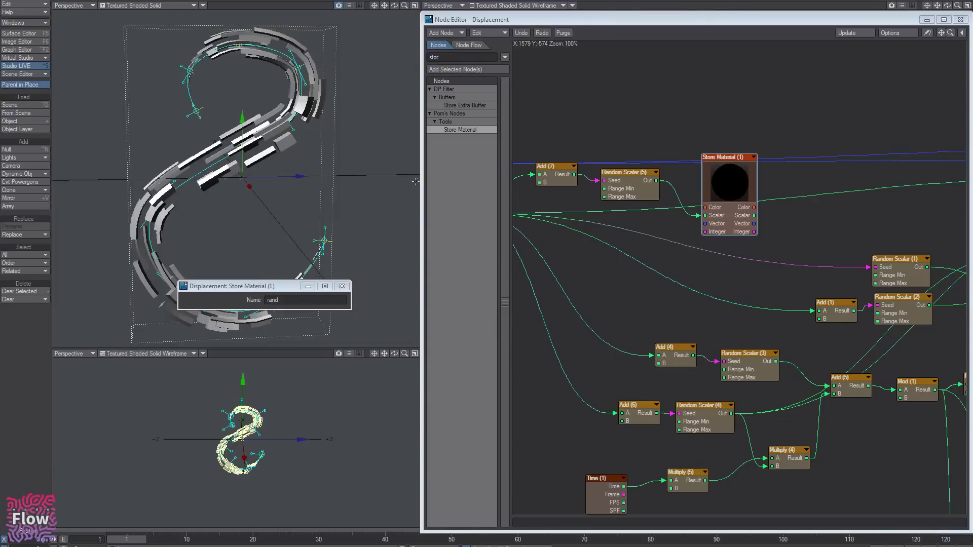
- Close the Store Material properties and save everything, including all objects
left_click(341, 286)
left_click(29, 1)
mouse_move(35, 29)
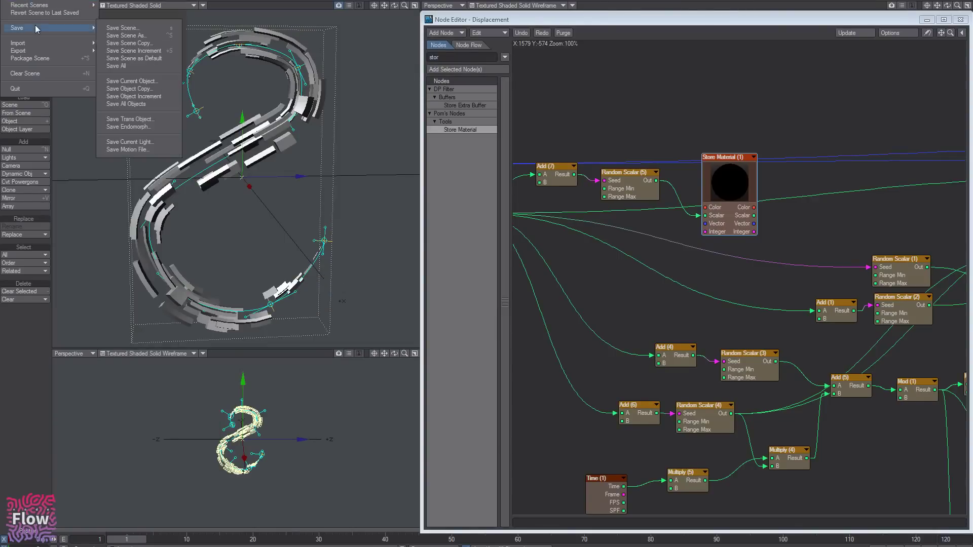
left_click(120, 66)
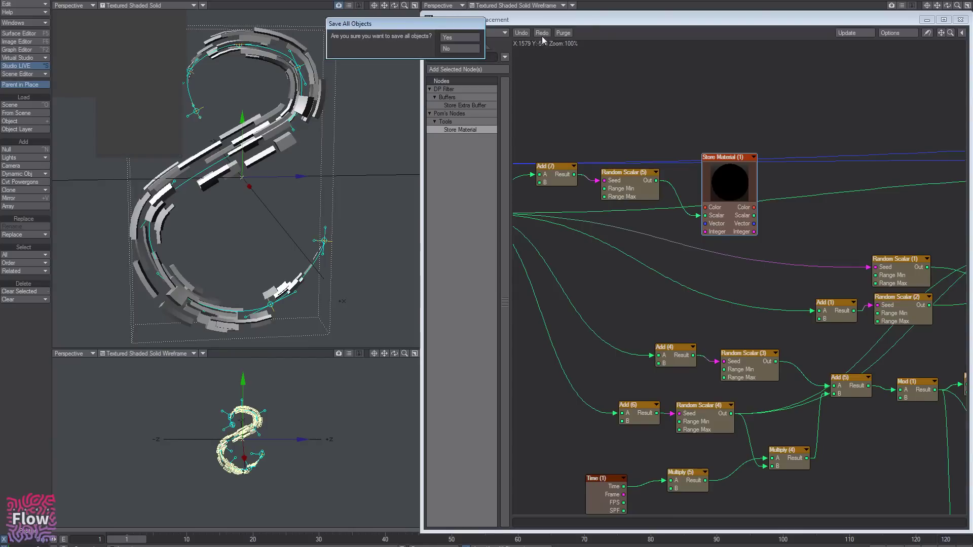
left_click(538, 40)
- Check the Store Material (1) node's name and switch the large perspective view to VPR rendering
double_click(723, 196)
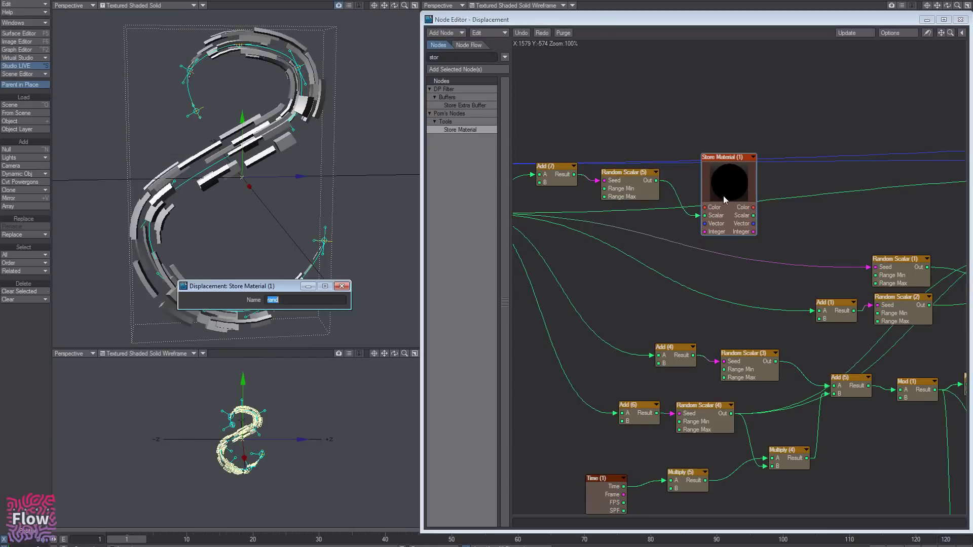
left_click(154, 6)
left_click(151, 45)
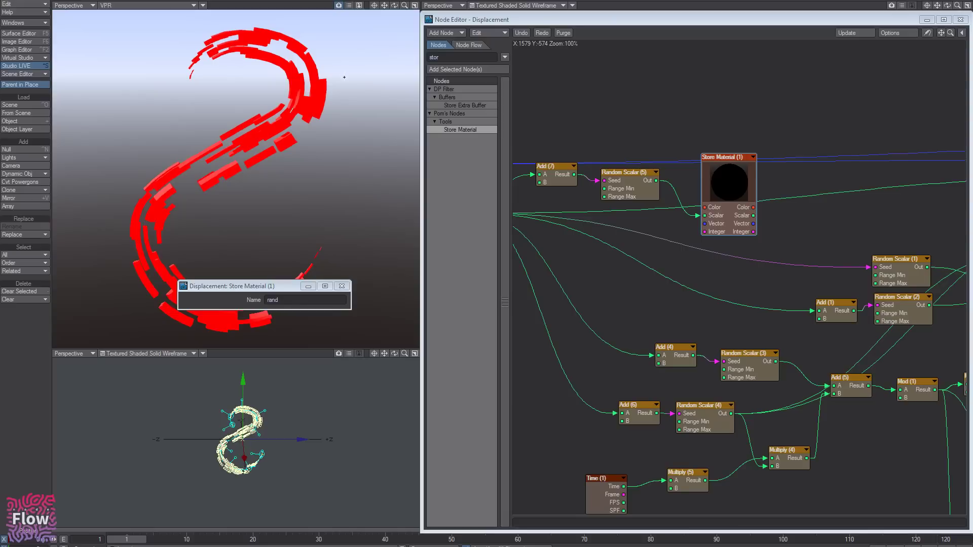
- Open the node network of the scene_material surface and add a Get Material node above the existing ones
key("F5")
left_click(390, 356)
left_click_drag(749, 272, 753, 261, "alt")
left_click_drag(685, 184, 610, 264)
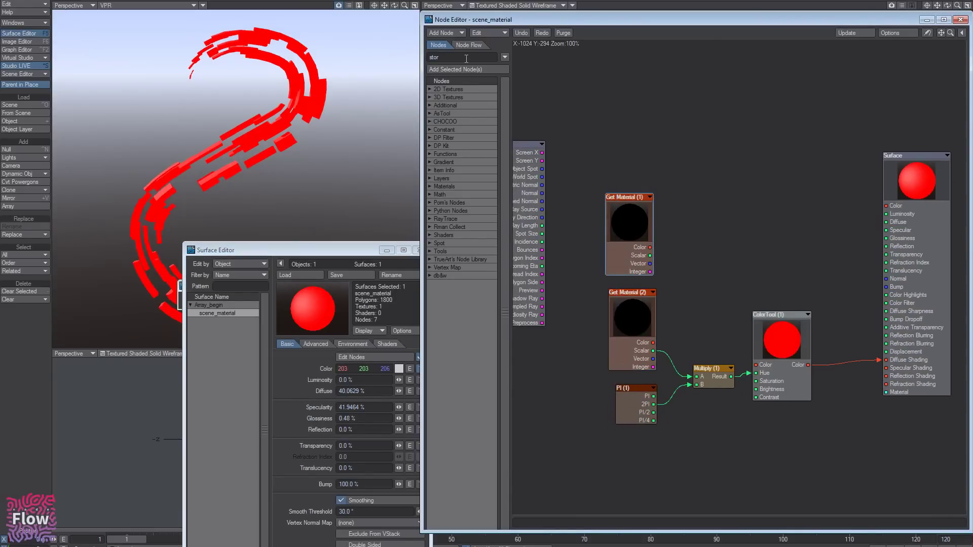
type("get ma")
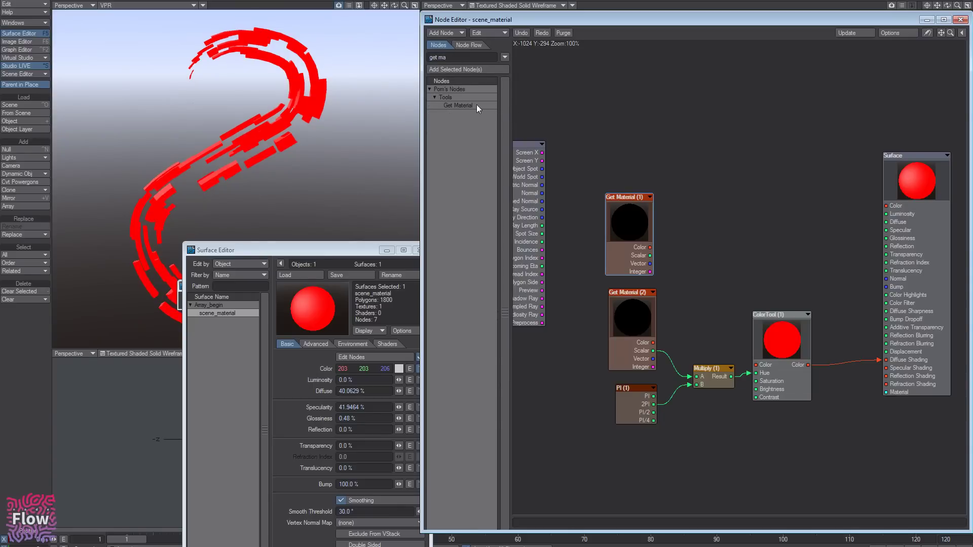
double_click(477, 105)
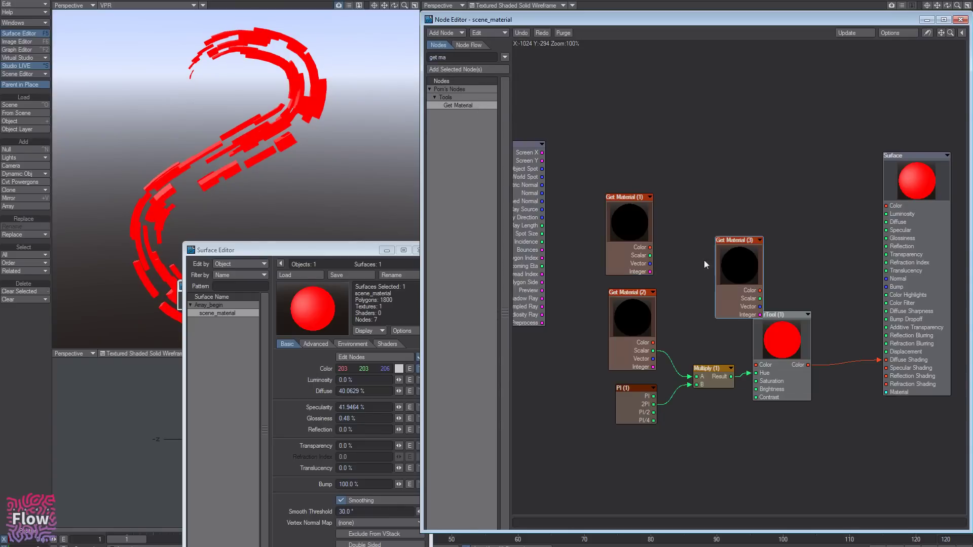
left_click_drag(739, 285, 656, 173)
- Set the new Get Material node's slot to rand and connect its Scalar output to input A of Multiply (1)
double_click(655, 174)
left_click(296, 302)
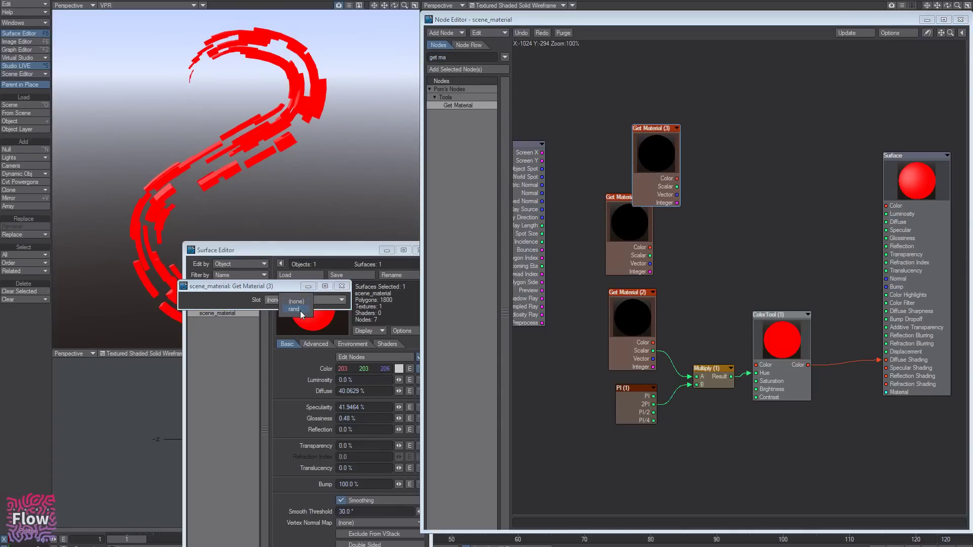
left_click(294, 309)
left_click_drag(677, 186, 698, 377)
- Delete the two older Get Material nodes, close the surface windows, and move the rand Get Material node closer to the network
left_click(631, 241)
key("Delete")
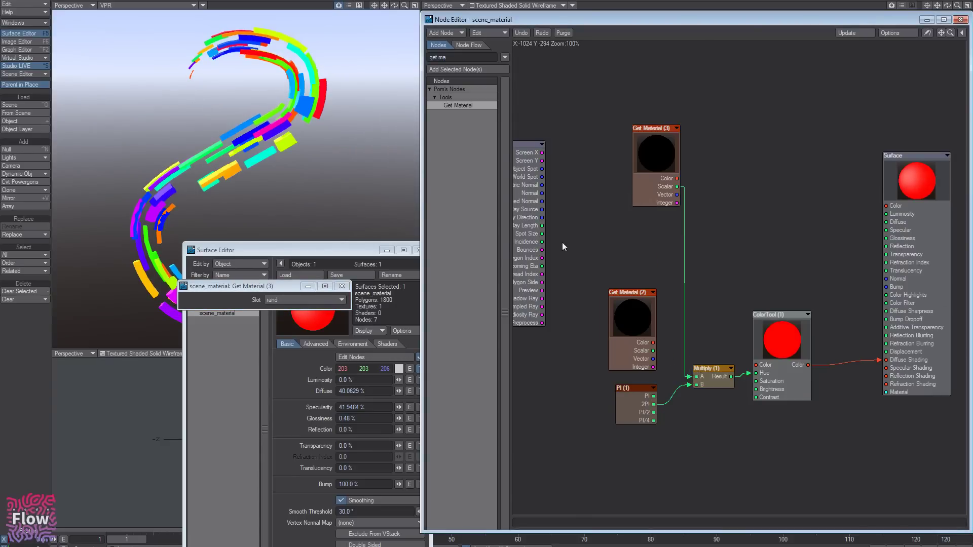
left_click(418, 250)
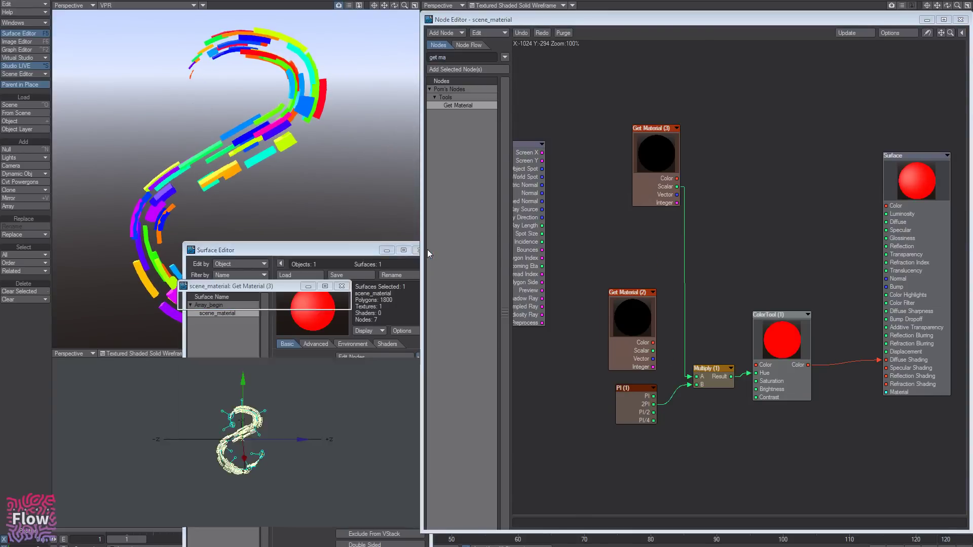
left_click(341, 287)
left_click(342, 286)
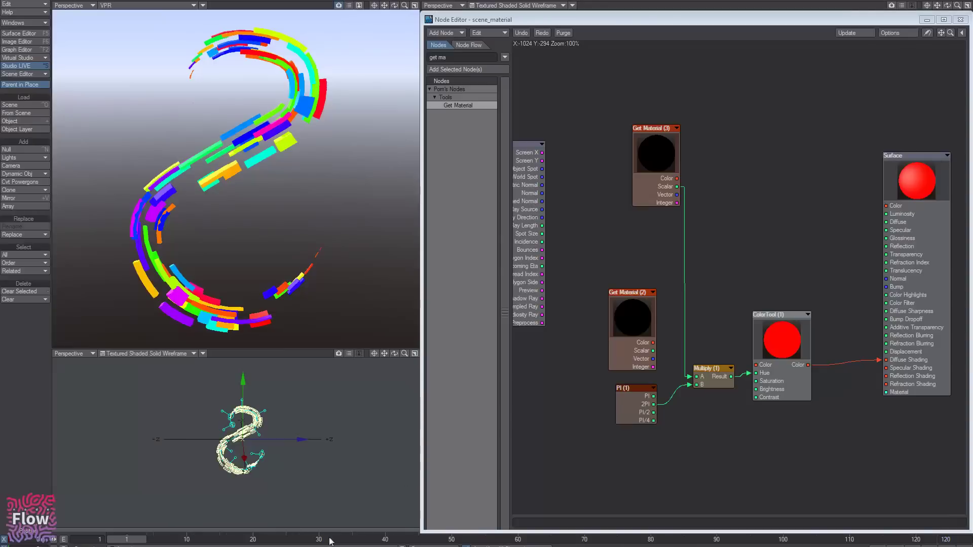
left_click_drag(637, 171, 617, 222)
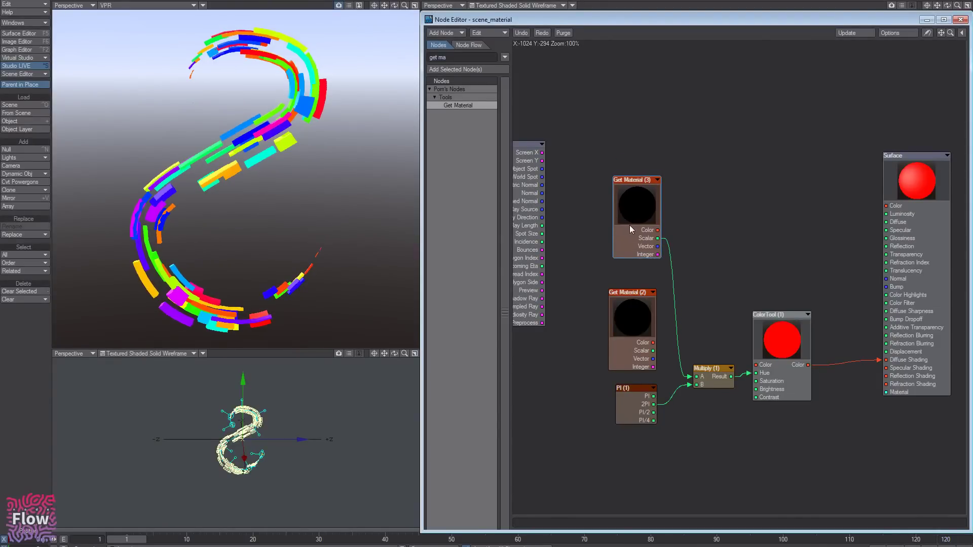
left_click(632, 318)
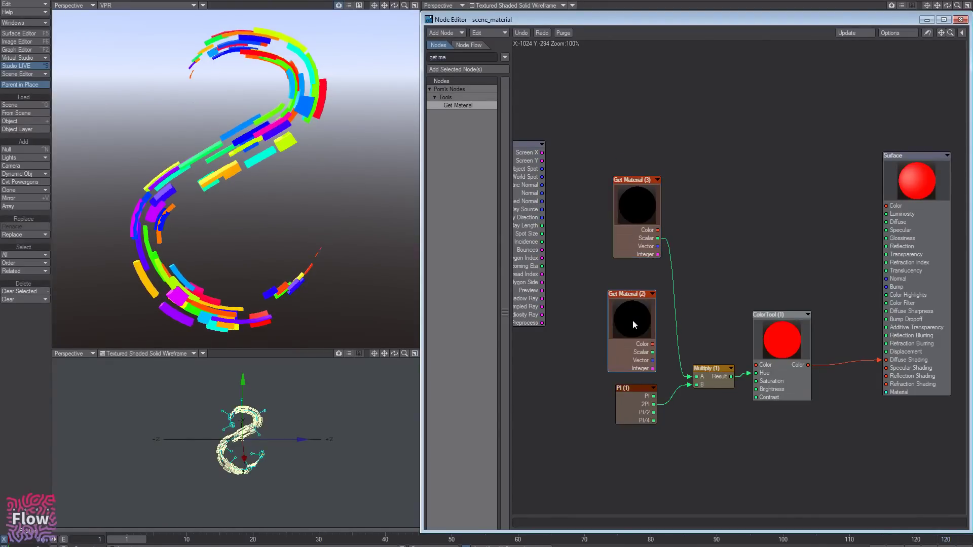
key("Delete")
- Open the Array_begin object's displacement nodes and add a Store Material node with its Scalar input fed by Mod (1)'s result
key("p")
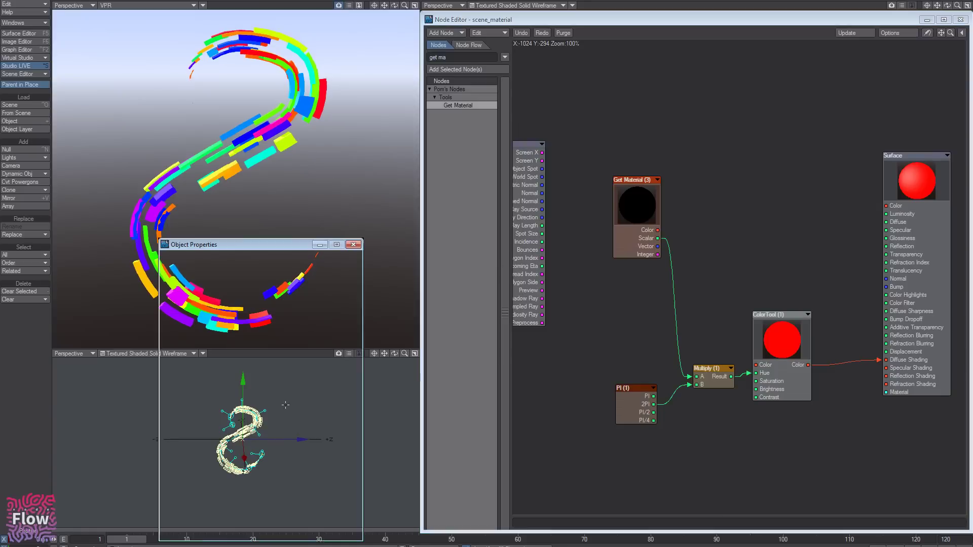
left_click(248, 389)
middle_click_drag(726, 307, 713, 268)
left_click(353, 244)
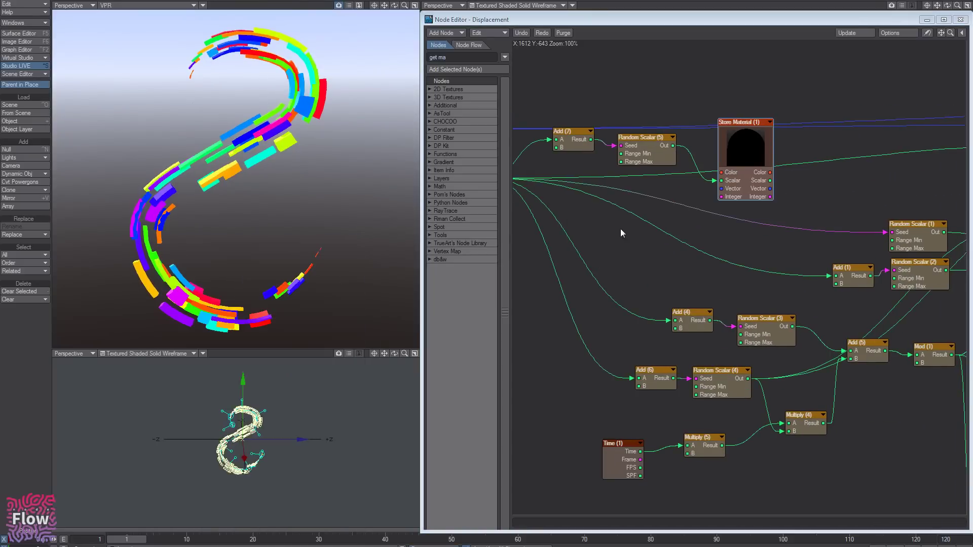
middle_click_drag(956, 321, 742, 280)
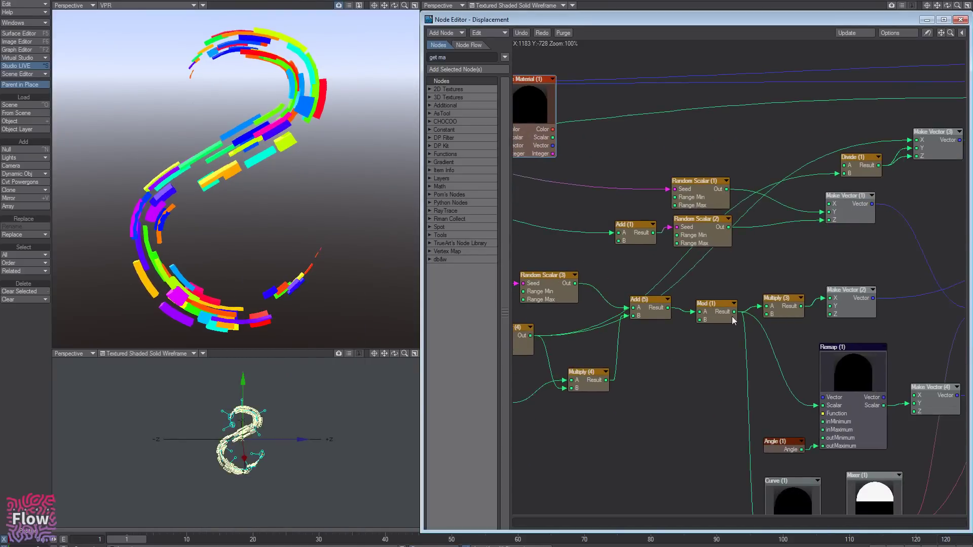
left_click_drag(451, 57, 426, 57)
type("s")
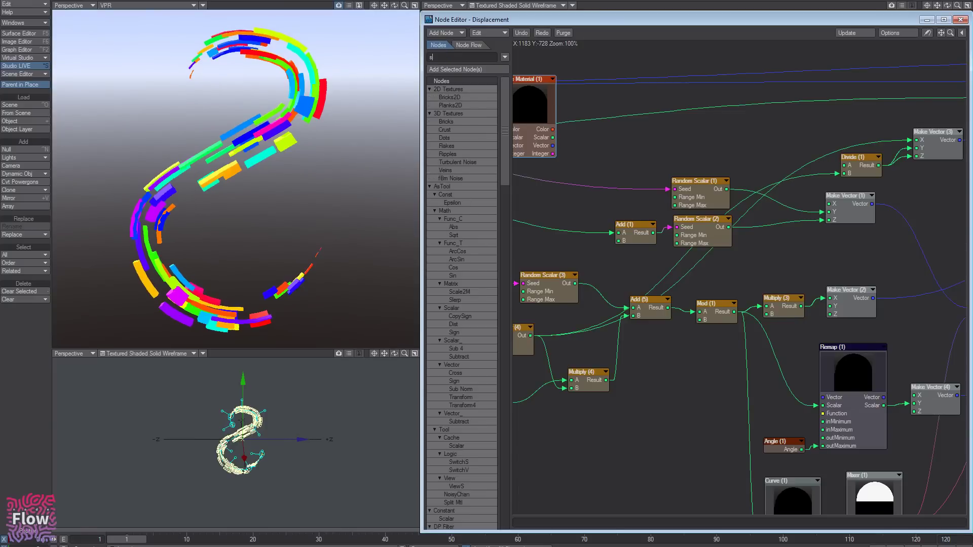
type("to")
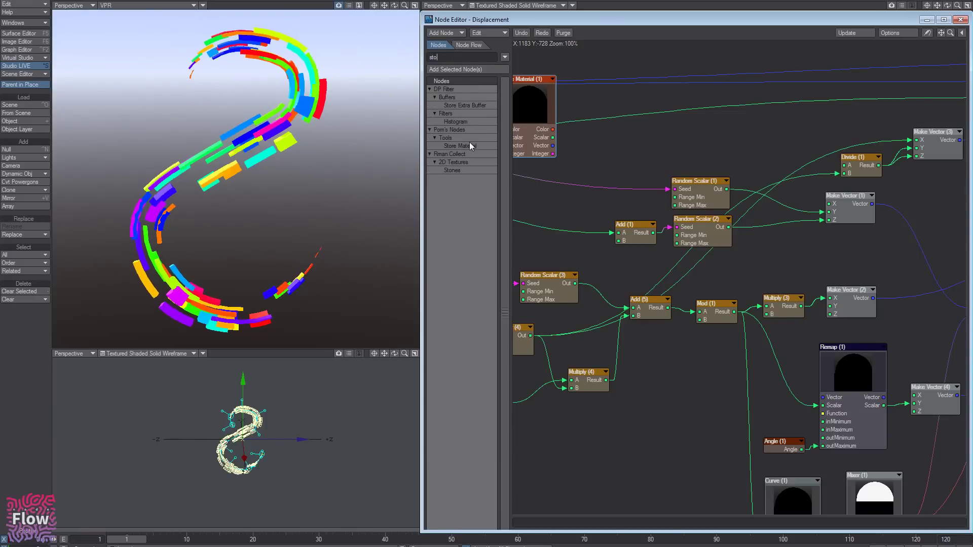
left_click_drag(469, 146, 759, 406)
- Name the Store Material (2) node's stored value "CurveU" and close its properties
double_click(773, 397)
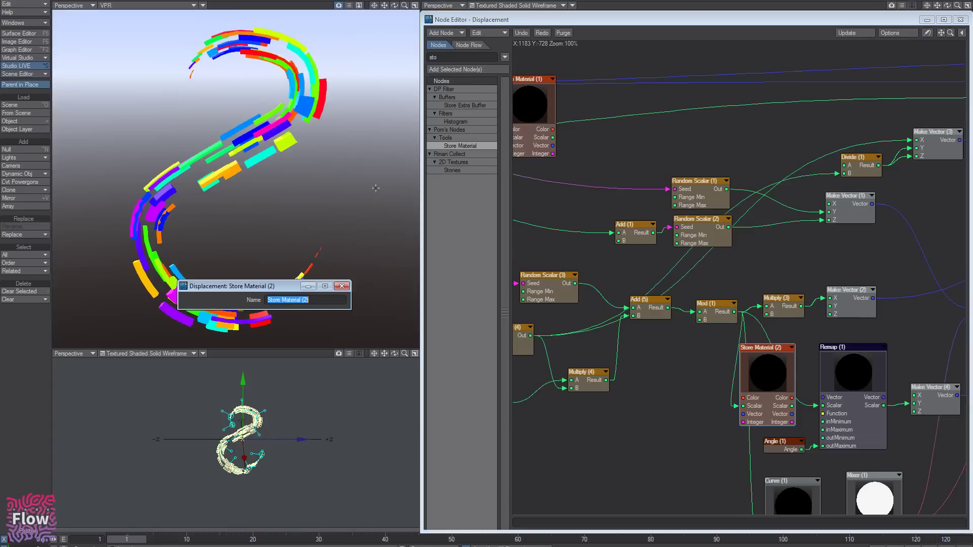
type("CurveU")
left_click(343, 286)
- Reopen scene_material's surface nodes and add a second Get Material node between the rand node and PI (1)
key("F5")
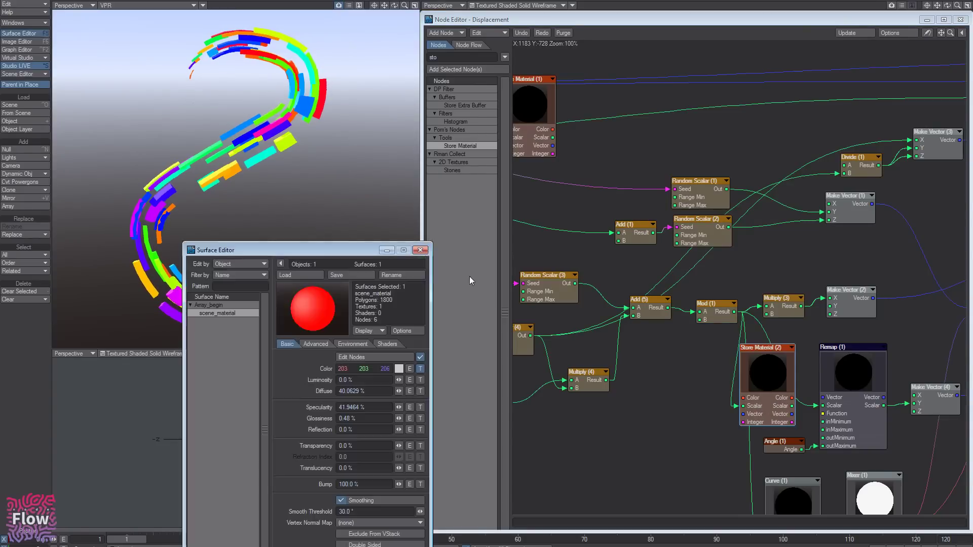
left_click(384, 355)
middle_click_drag(728, 276, 730, 245)
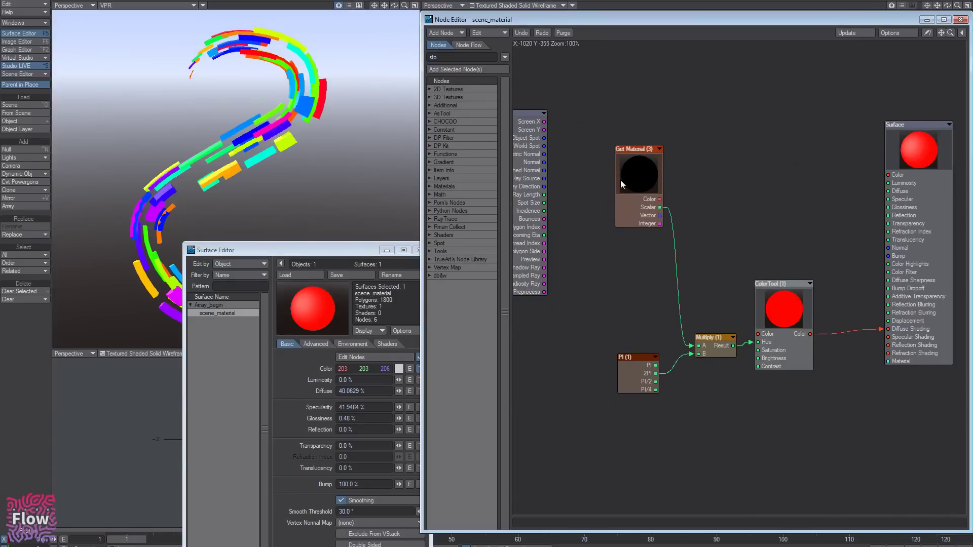
left_click(453, 60)
type("get")
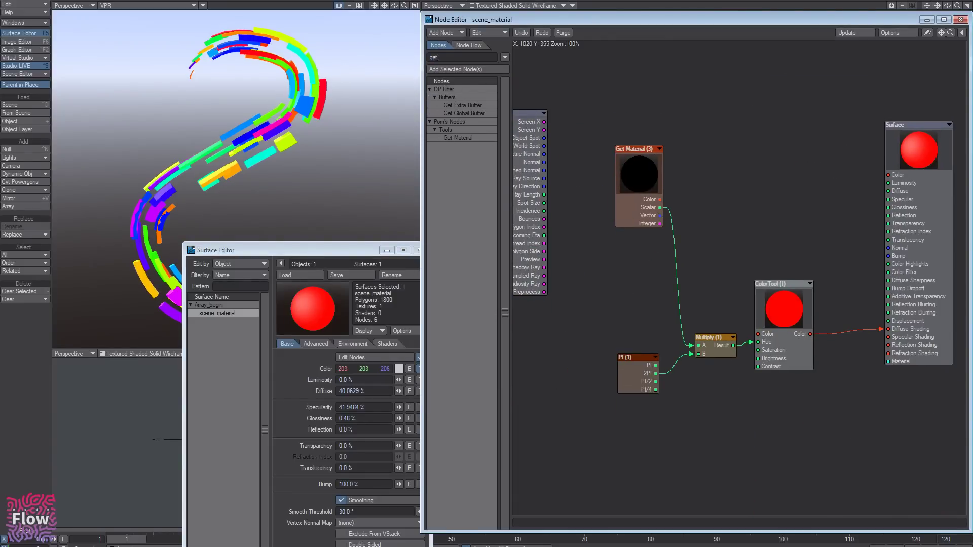
double_click(449, 139)
mouse_move(749, 290)
left_mouse_down()
mouse_move(686, 291)
mouse_move(732, 286)
left_mouse_up()
left_click_drag(759, 265, 648, 279)
- Set the second Get Material node's slot to CurveU and connect its Scalar output to input A of Multiply (1)
double_click(647, 280)
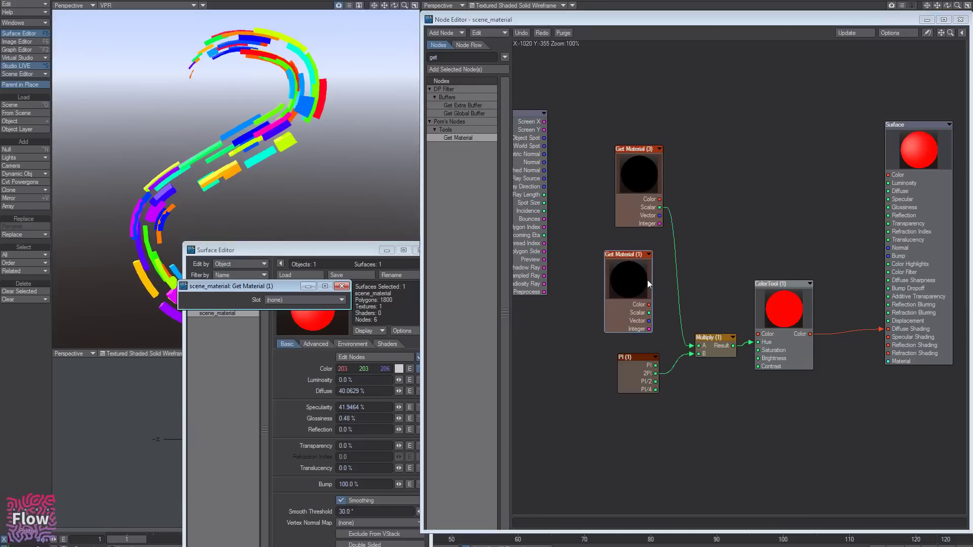
left_click(311, 301)
left_click(309, 316)
left_click_drag(650, 313, 699, 346)
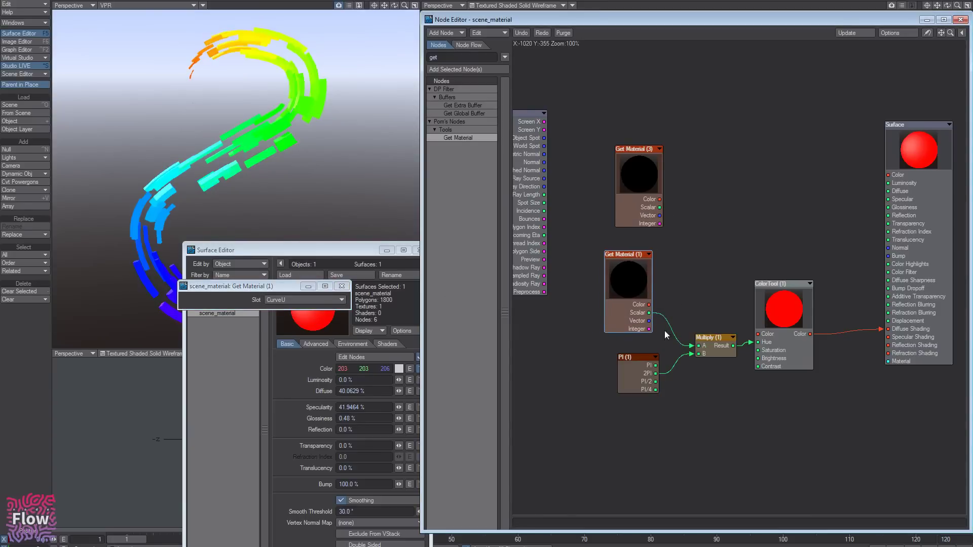
- Close the surface and node property windows and scrub through the animation to preview the CurveU colouring
left_click(354, 251)
left_click(421, 251)
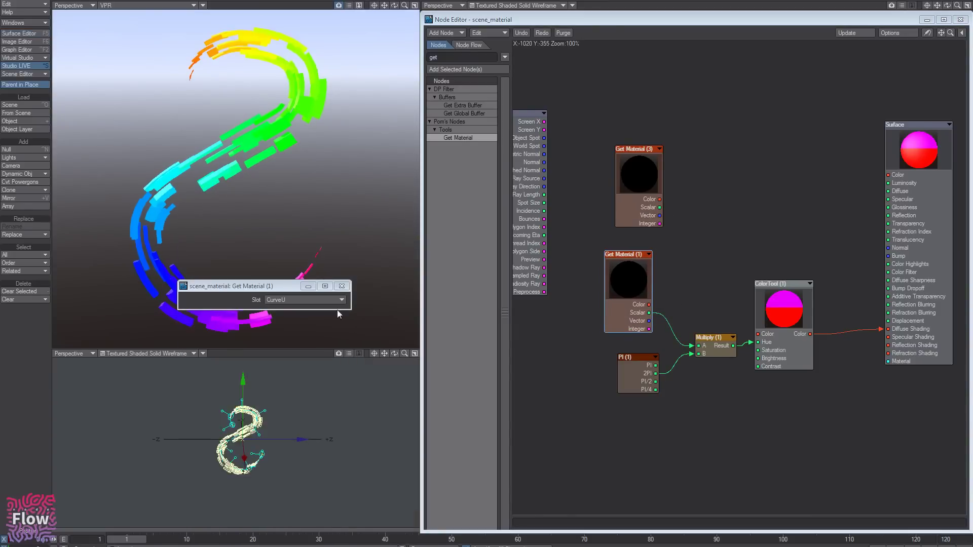
left_click(342, 287)
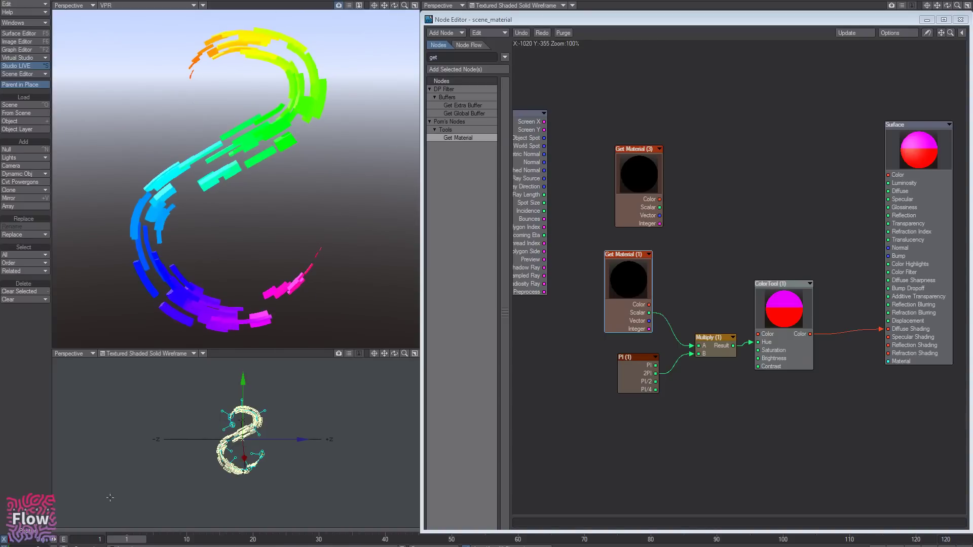
left_click_drag(134, 541, 579, 540)
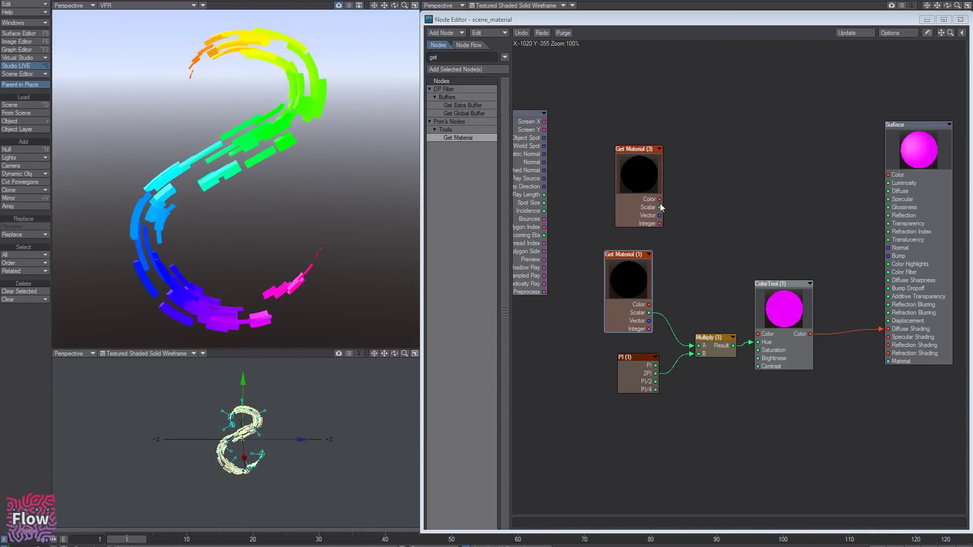
- Reconnect the rand Get Material node's Scalar output to input A of Multiply (1) and preview another frame
left_click_drag(660, 207, 699, 346)
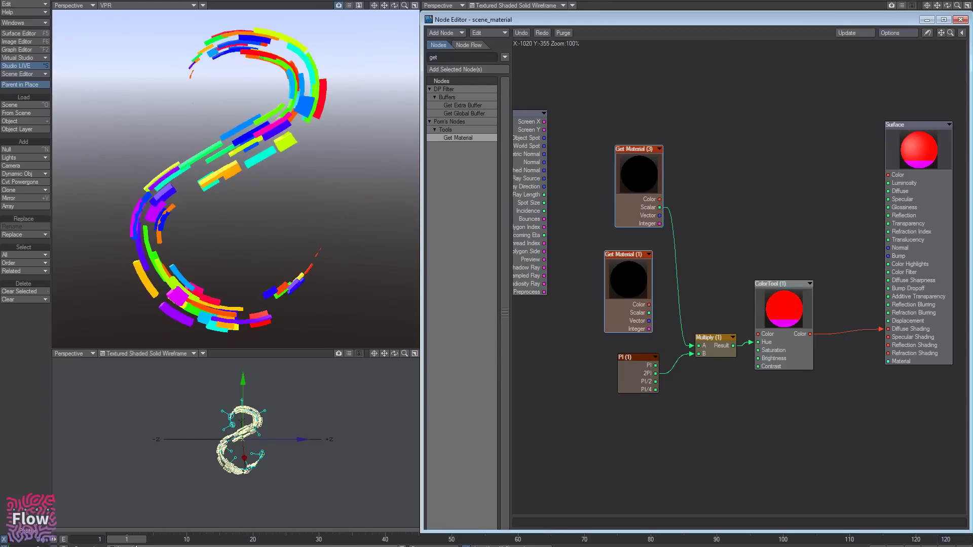
left_click(938, 546)
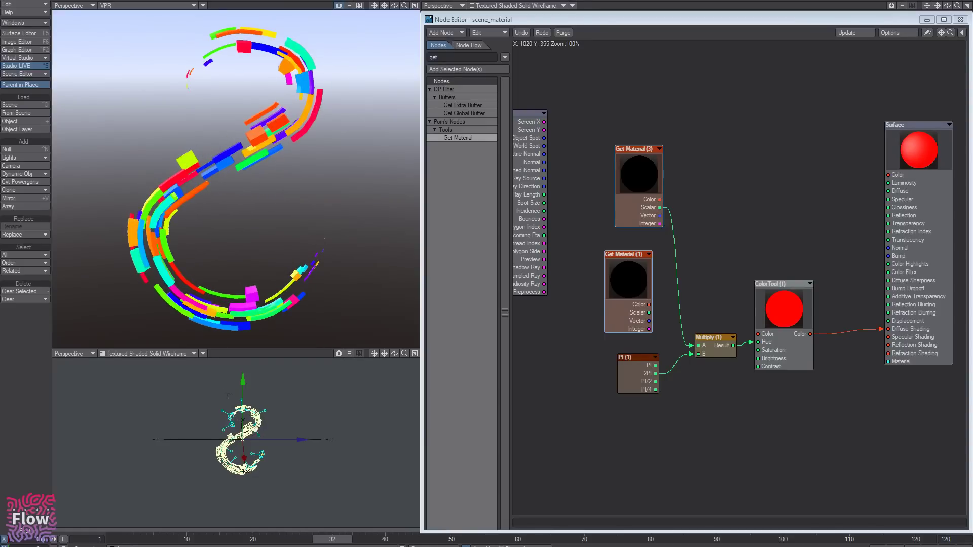
- Review the object's displacement nodes and scene_material's surface nodes, aligning the rand Get Material node, and close the property windows
key("p")
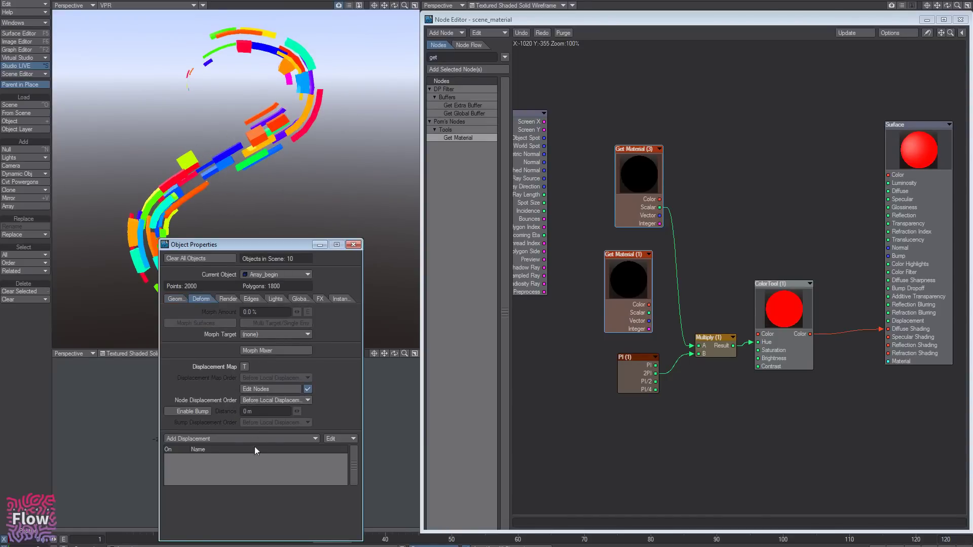
left_click(274, 389)
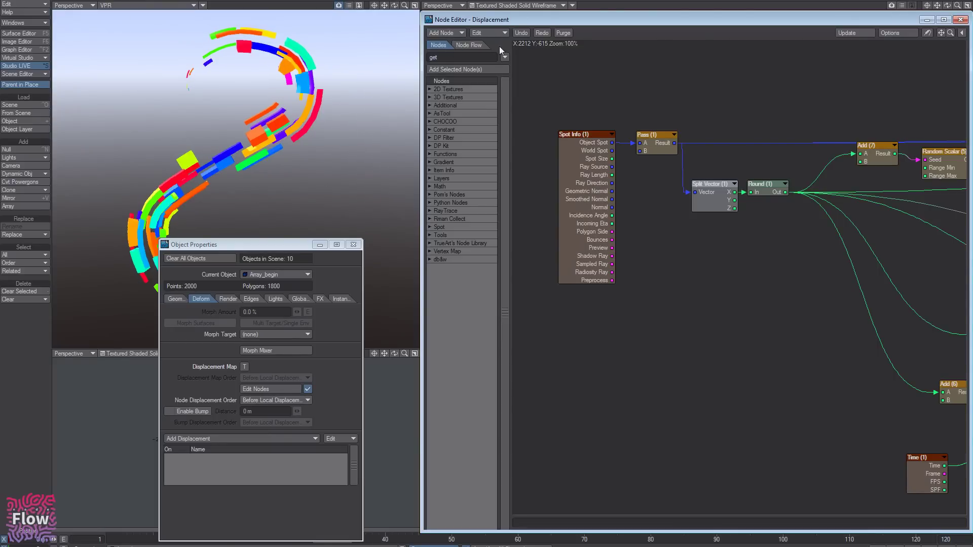
key("F5")
left_click(365, 358)
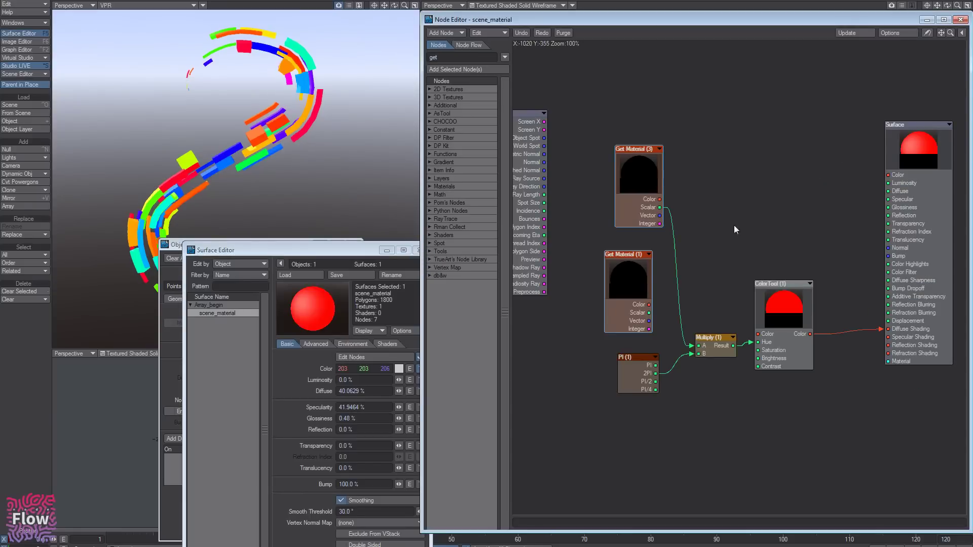
left_click_drag(642, 193, 629, 202)
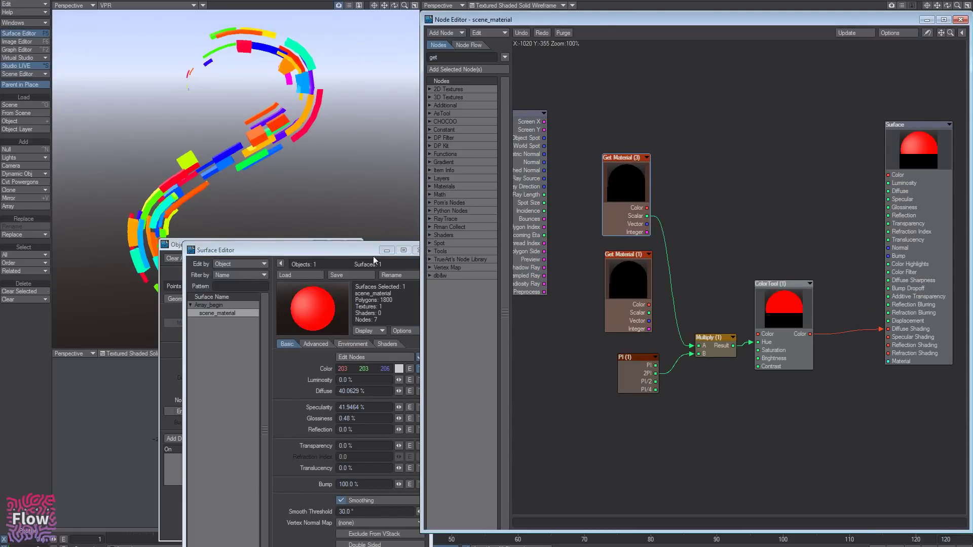
left_click_drag(370, 253, 291, 256)
left_click(344, 254)
left_click(354, 244)
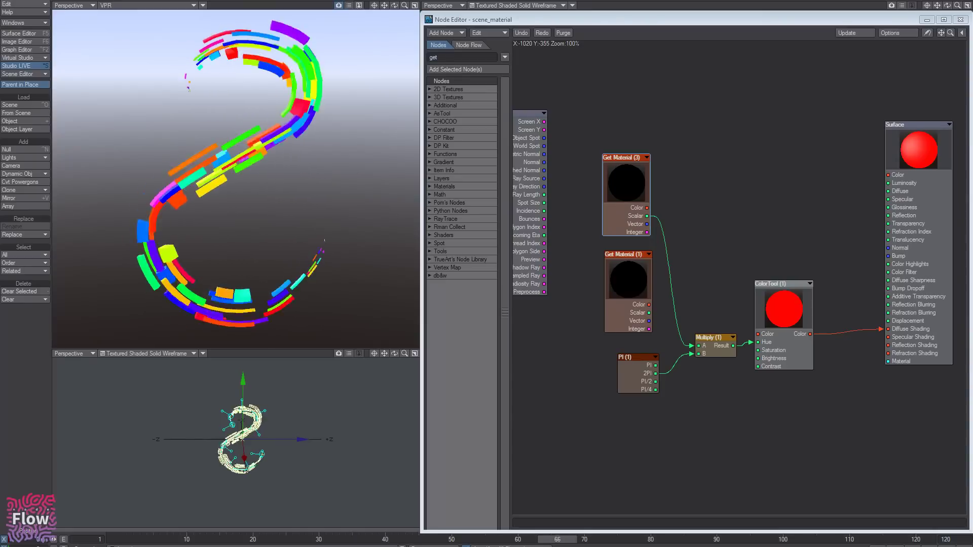
- Return the timeline to frame 1 and save the scene, overwriting Flow_begin_done.lws
left_click_drag(372, 540, 127, 540)
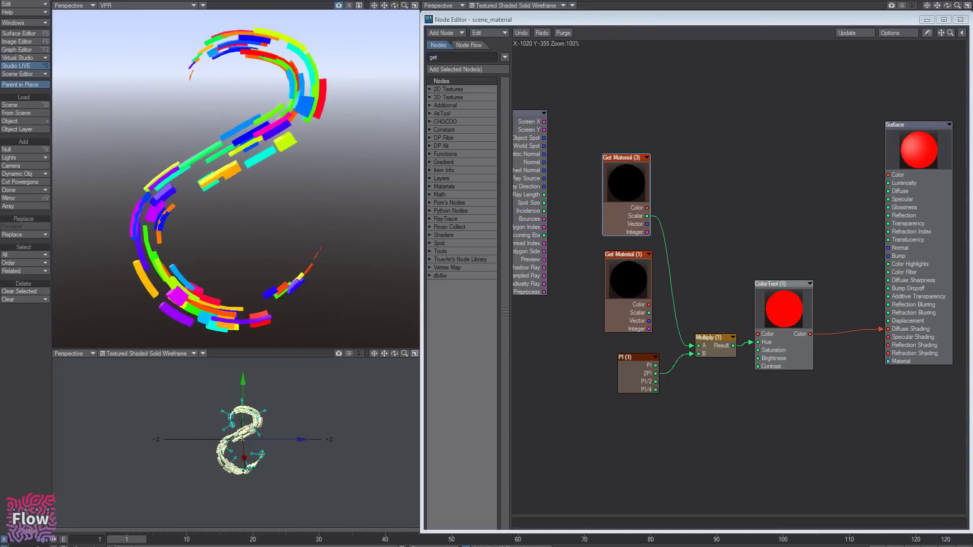
left_click(23, 0)
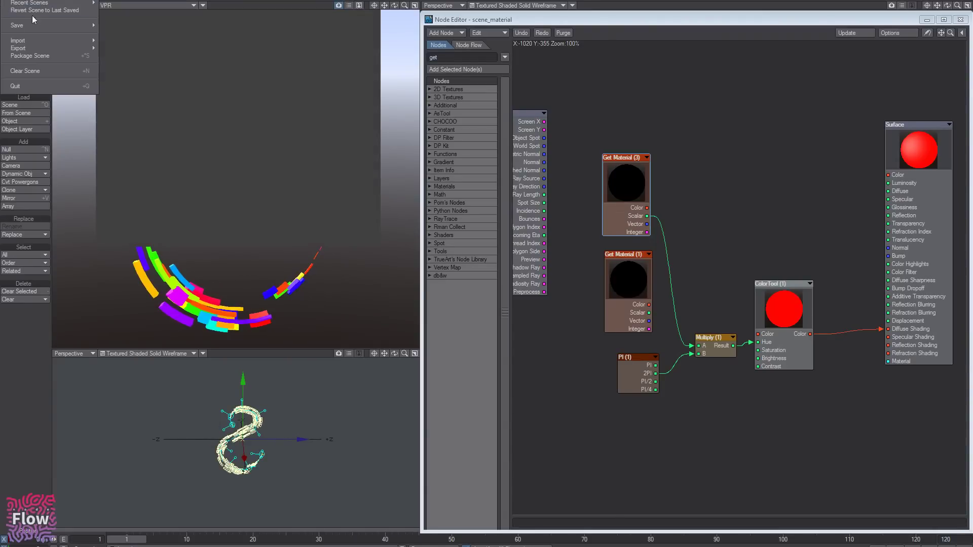
mouse_move(32, 24)
left_click(135, 62)
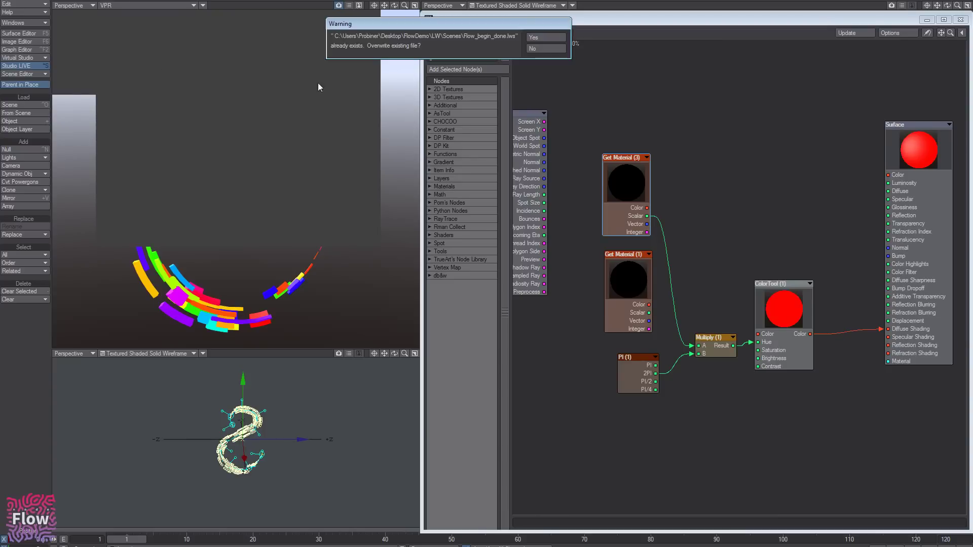
left_click(542, 37)
left_click(452, 38)
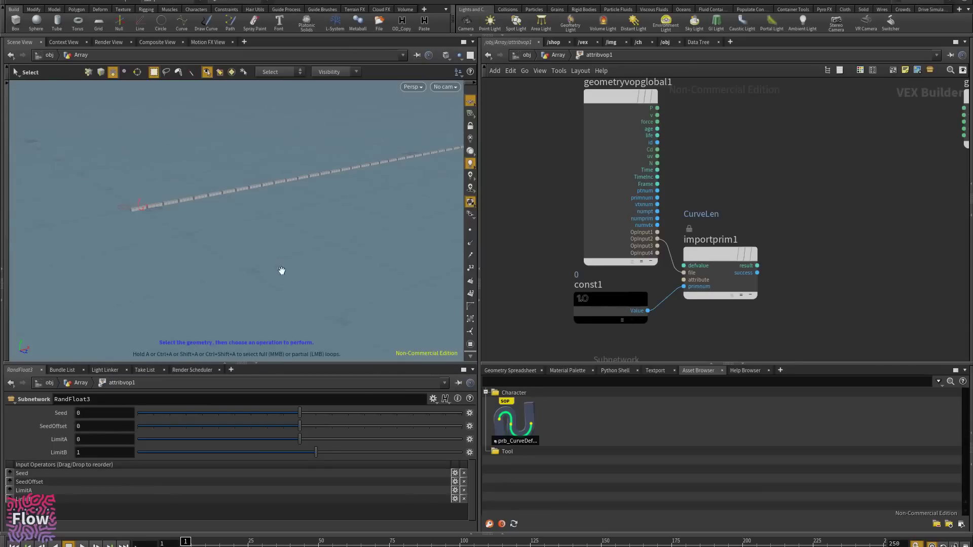
- Switch to Houdini and move the geometryvopoutput1 node lower in the attribvop1 network
left_click_drag(282, 271, 214, 281, "alt")
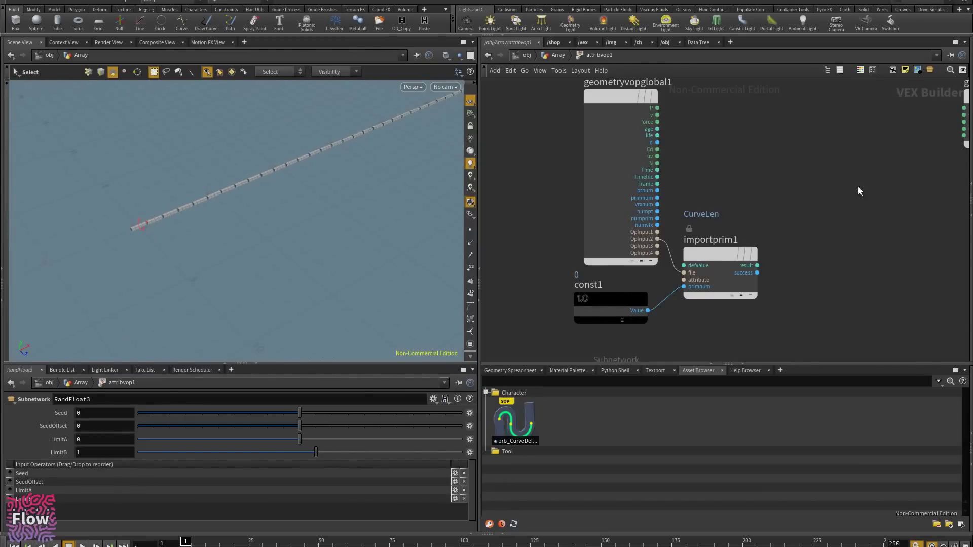
left_click_drag(900, 163, 849, 177)
middle_click_drag(889, 201, 779, 225)
left_click_drag(901, 165, 957, 288)
left_click_drag(770, 218, 763, 167)
scroll(813, 181, "down", 5)
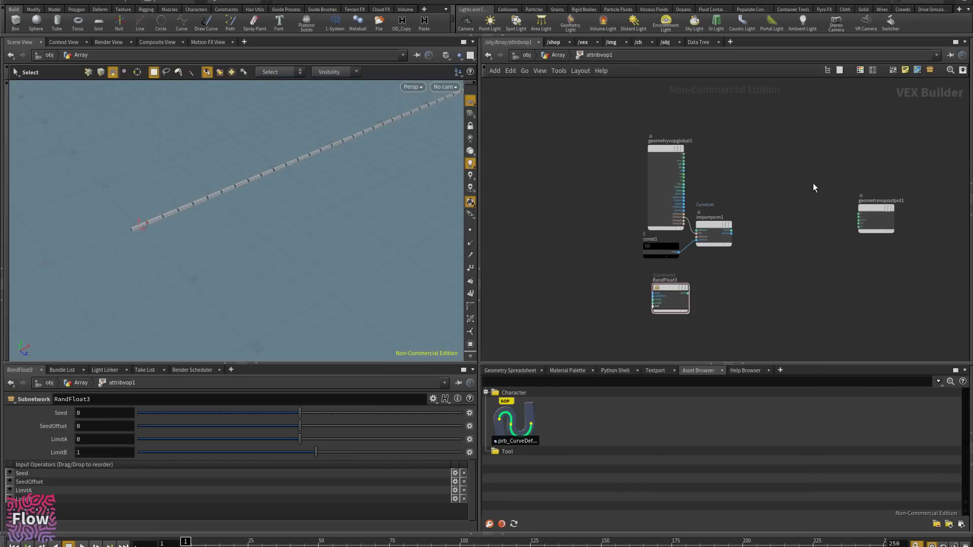
scroll(813, 183, "up", 3)
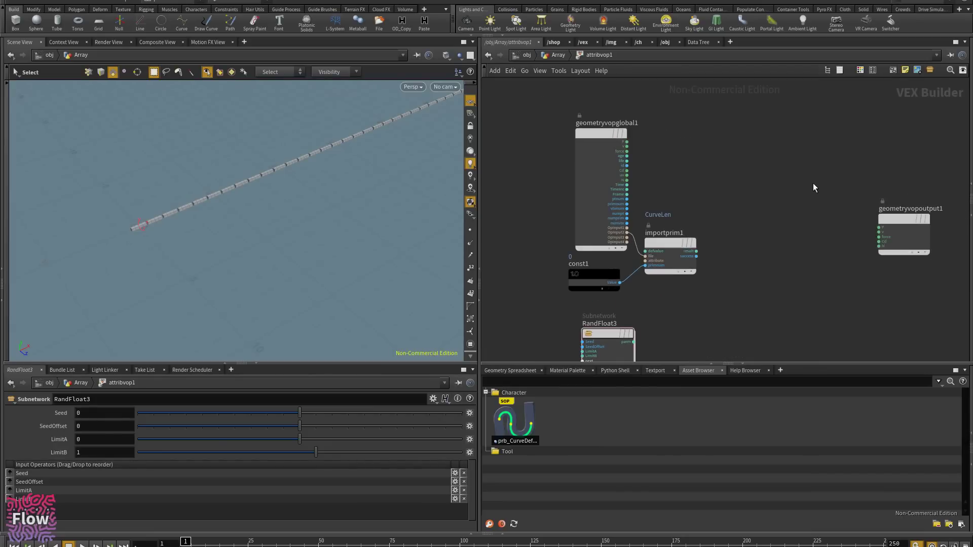
left_click_drag(201, 309, 193, 226, "alt")
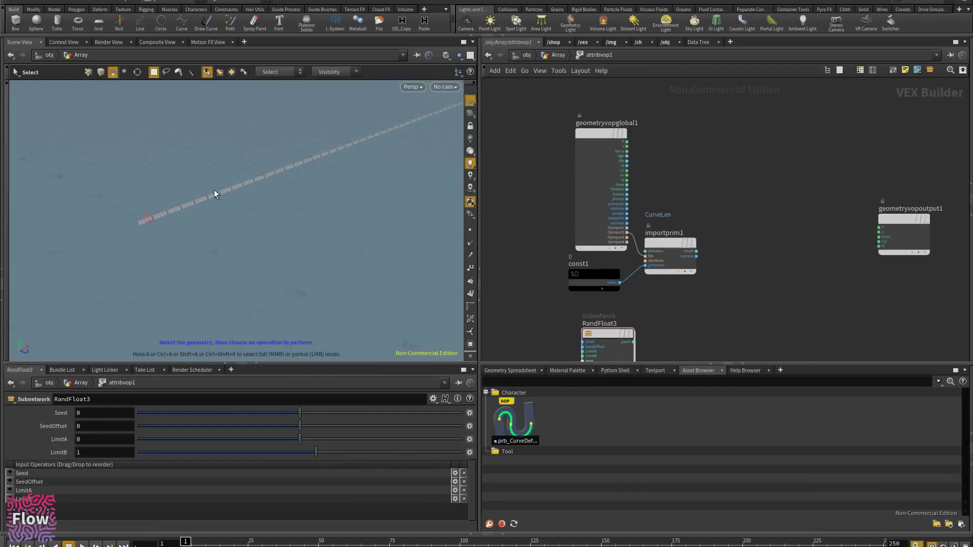
- Go up to the Array network and move curve1, resample1 and measure1 together closer to attribvop1
left_click(549, 55)
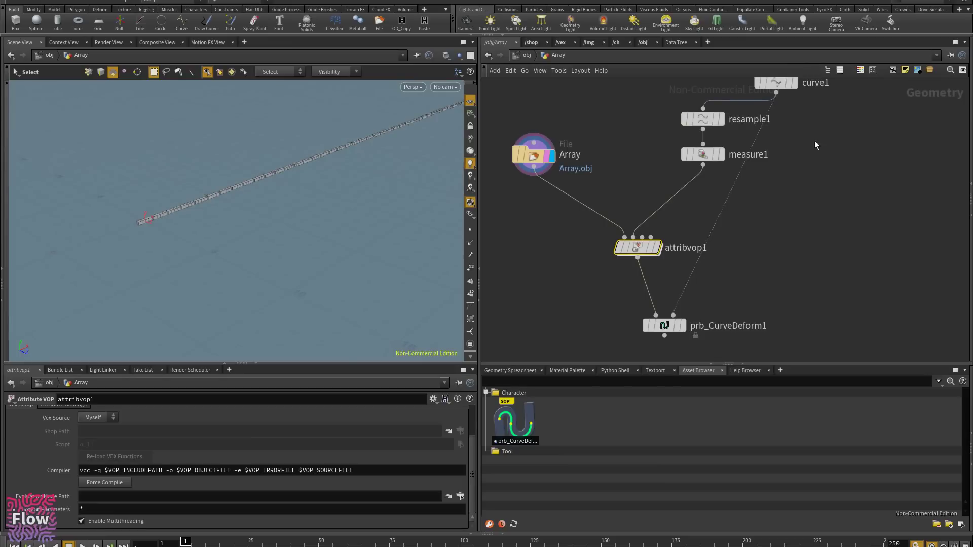
left_click_drag(852, 221, 758, 142)
middle_click_drag(846, 195, 855, 223)
left_click_drag(854, 216, 700, 95)
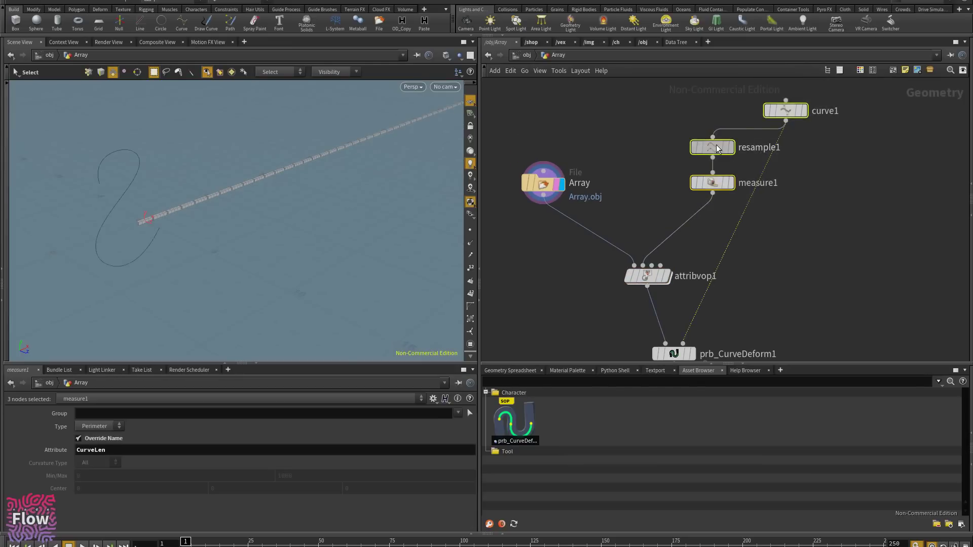
left_click_drag(717, 148, 715, 183)
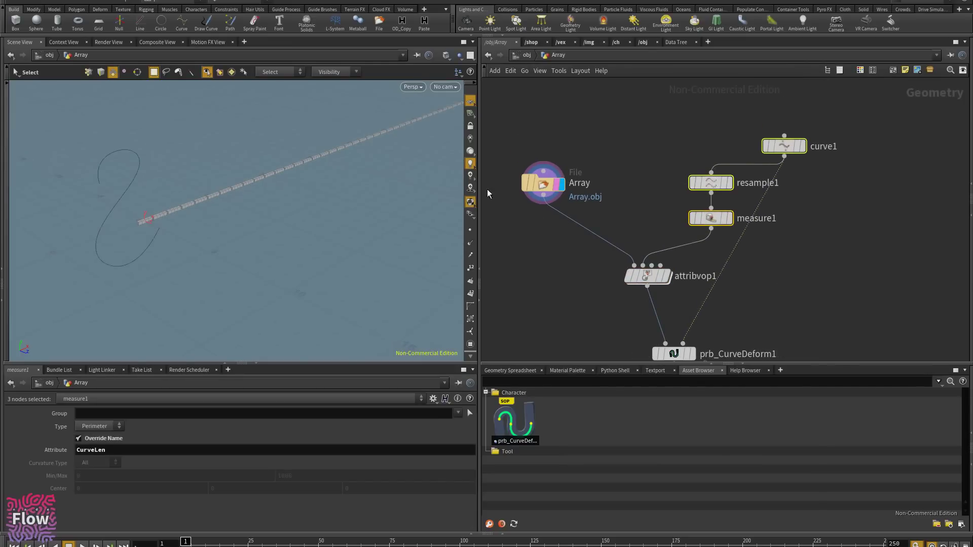
left_click_drag(200, 201, 146, 238, "alt")
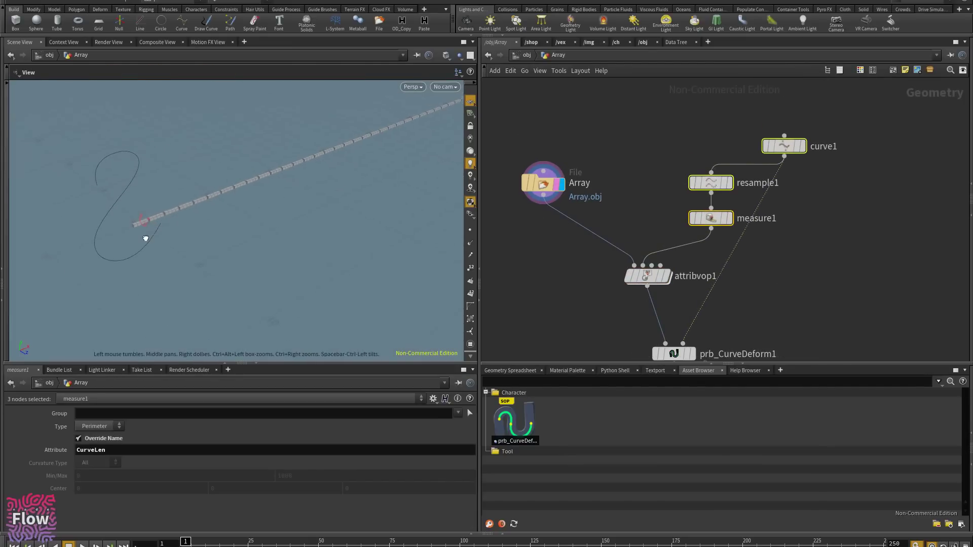
- Display curve1 in the viewport and look over the resample1 and measure1 nodes that follow it
left_click(802, 147)
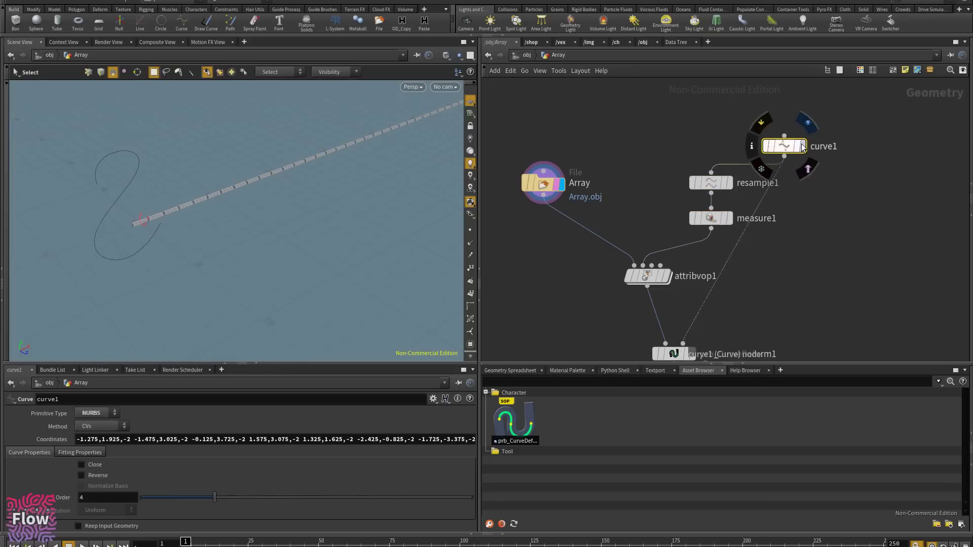
left_click(803, 147)
left_click_drag(115, 198, 189, 146, "alt")
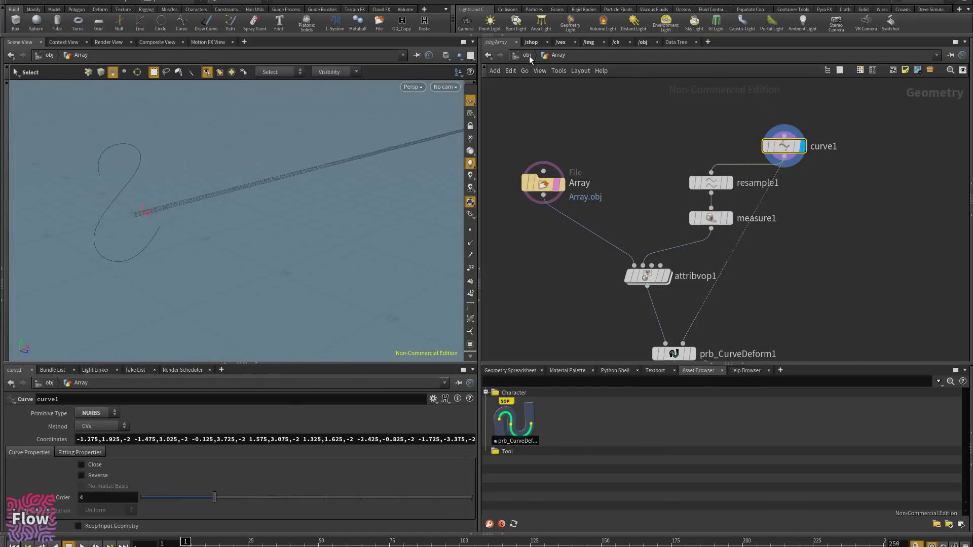
left_click(460, 56)
left_click(718, 163)
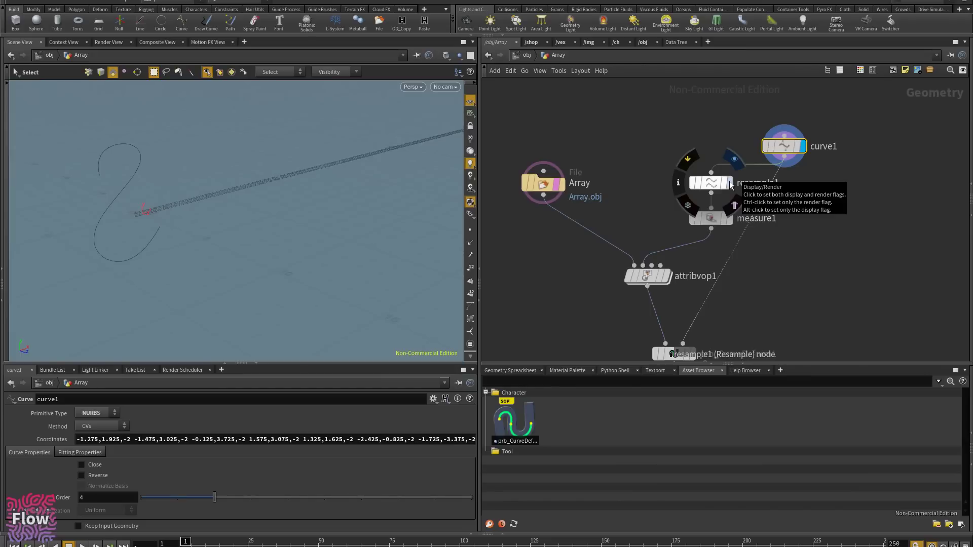
left_click(715, 219)
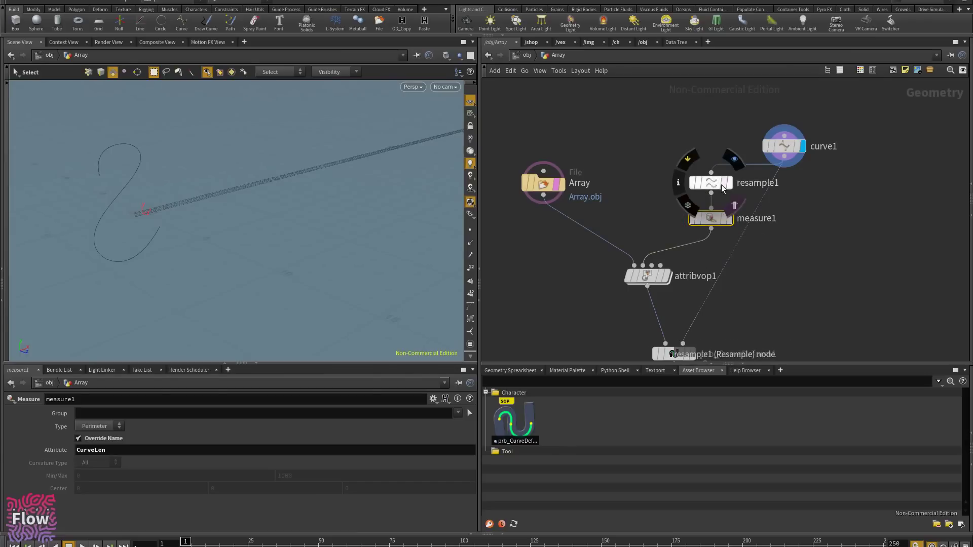
- Select curve1 and show its control points in the viewport with point selection, facing the S shape
left_click(780, 147)
left_click_drag(165, 230, 254, 187, "alt")
key("u")
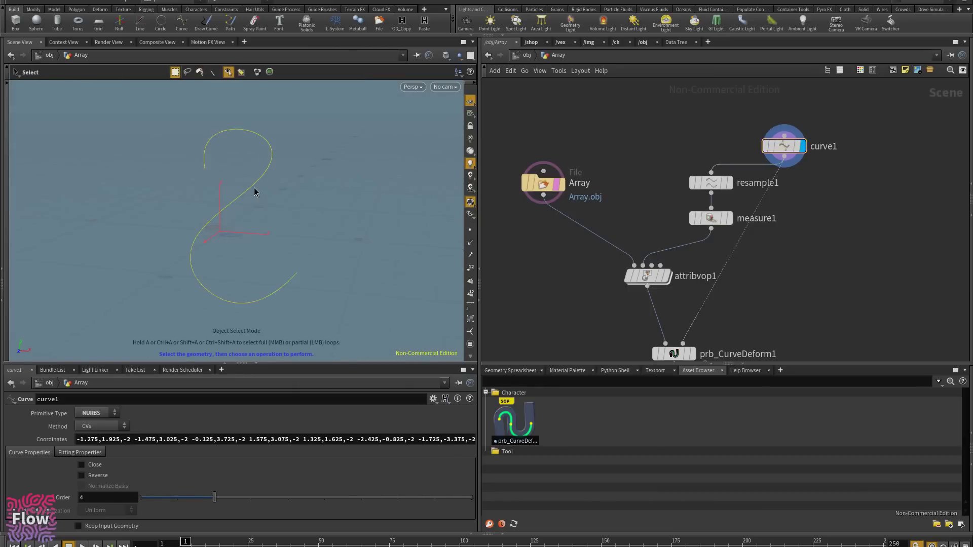
double_click(629, 228)
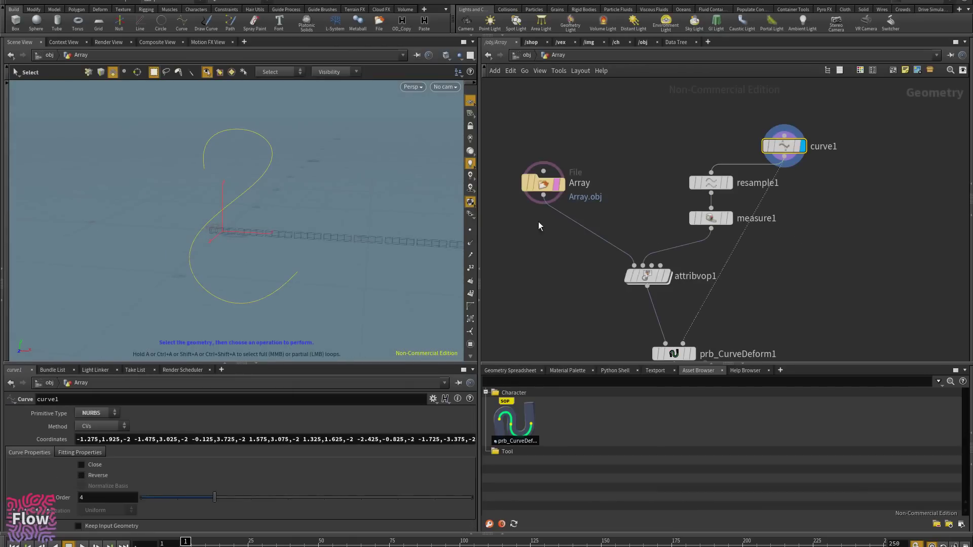
key("2")
left_click_drag(231, 192, 259, 188, "alt")
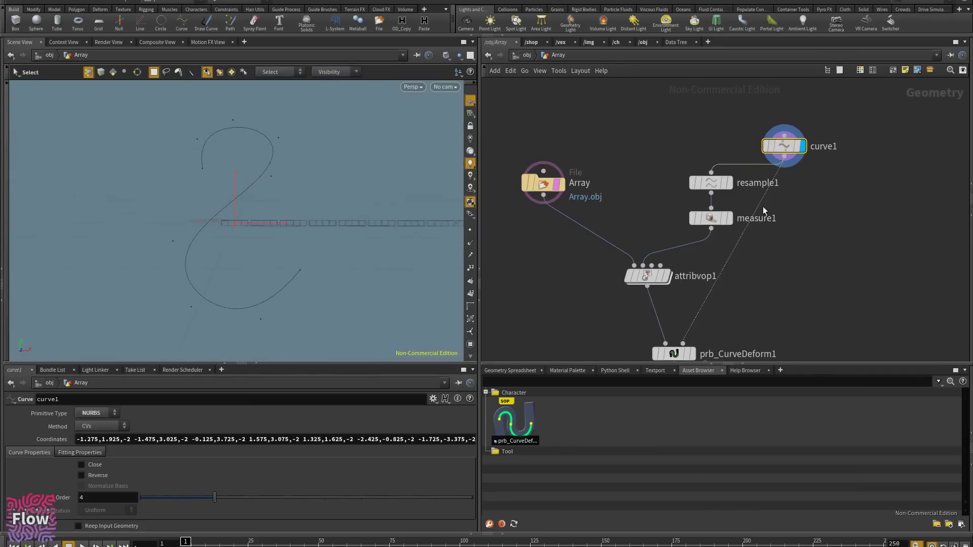
- Select and display resample1 to examine the evenly spaced points along the S curve
left_click(731, 188)
left_click(724, 186)
left_click(712, 184)
mouse_move(226, 179)
left_mouse_down("alt")
mouse_move(235, 187)
mouse_move(242, 172)
mouse_move(237, 180)
mouse_move(200, 176)
mouse_move(234, 169)
left_mouse_up("alt")
scroll(241, 172, "up", 3)
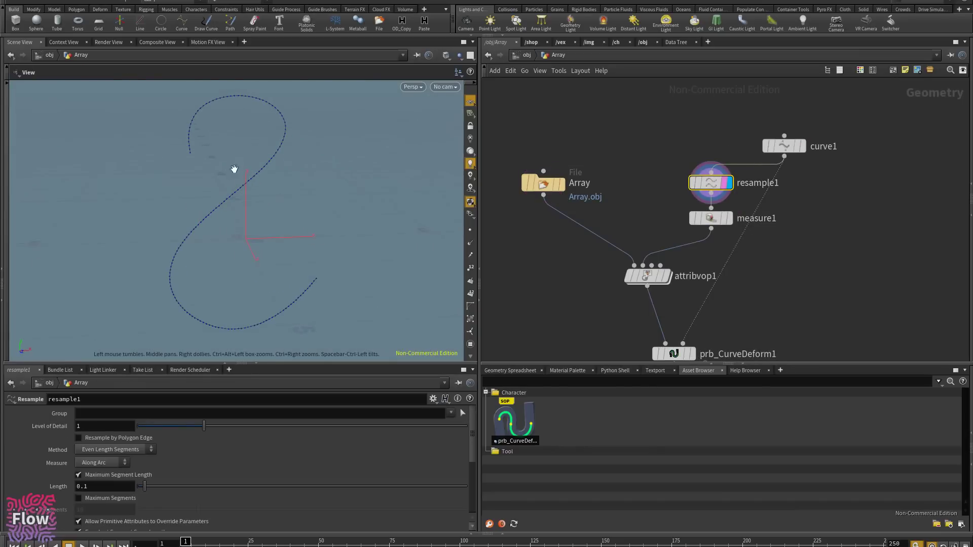
- Examine measure1's CurveLen attribute in the Geometry Spreadsheet, keeping the measure type set to Perimeter
left_click(713, 219)
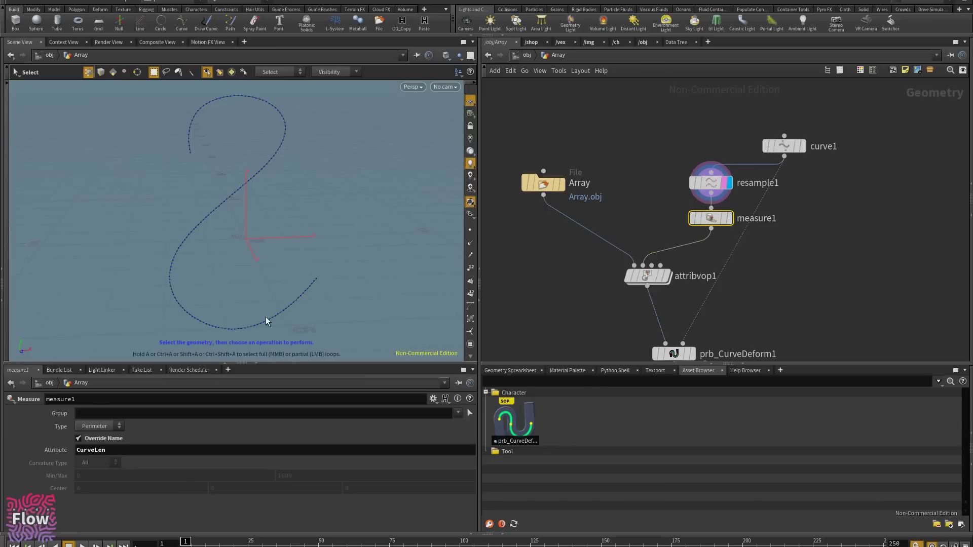
left_click(511, 370)
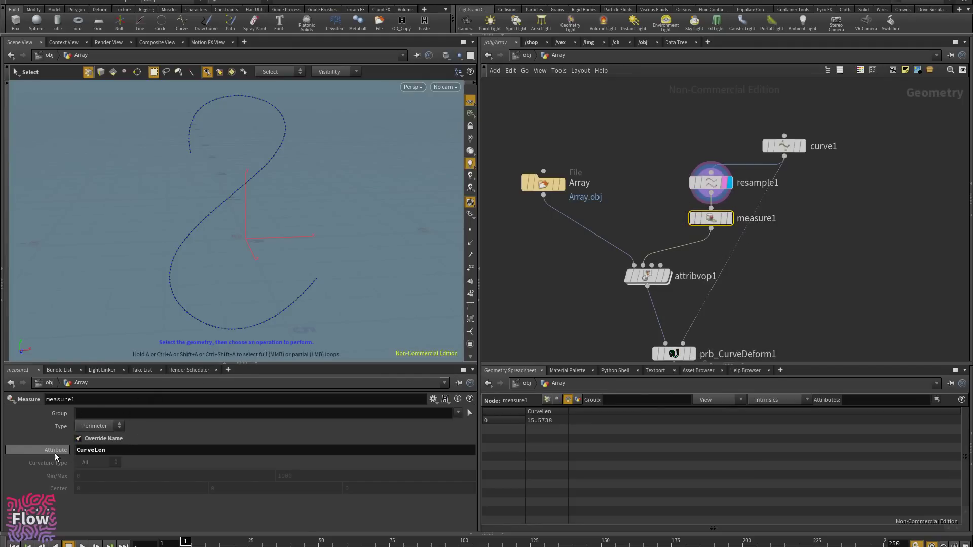
left_click_drag(123, 452, 43, 461)
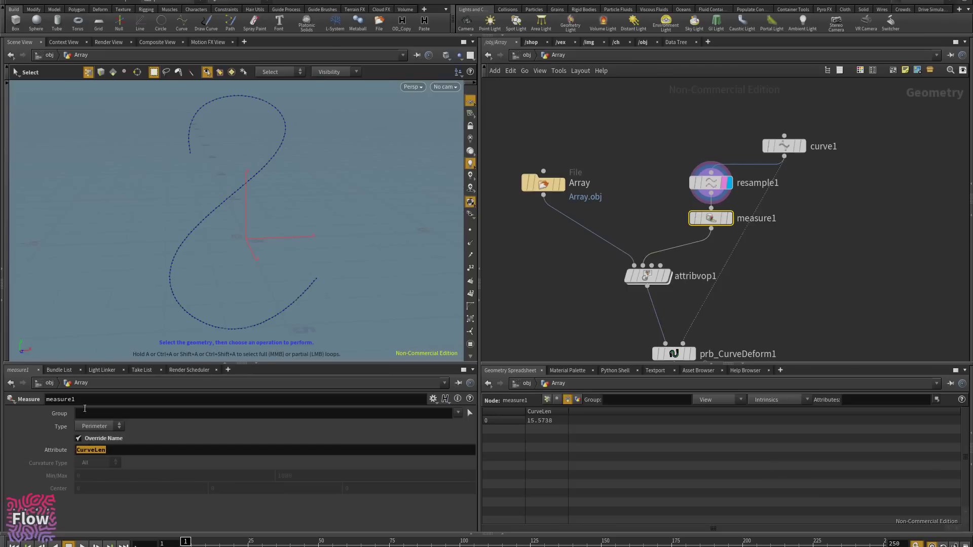
left_click(94, 427)
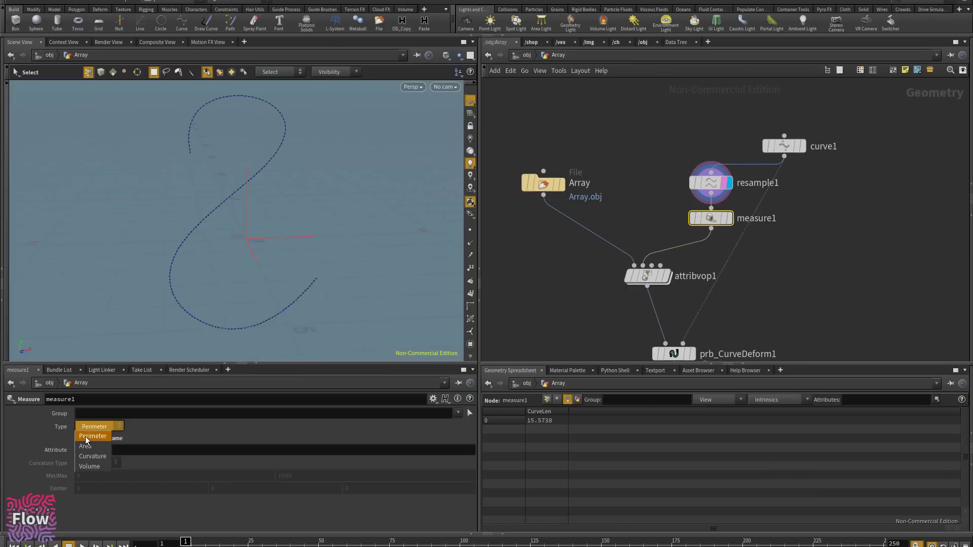
left_click(86, 437)
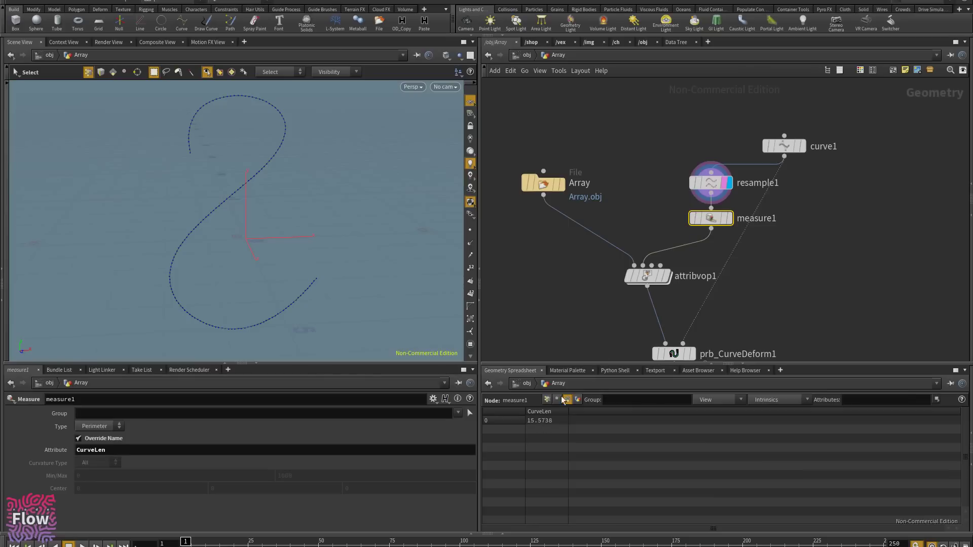
- Try wiring curve1 directly into measure1, bypassing resample1, and display curve1
left_click_drag(784, 156, 711, 210)
left_click(803, 148)
left_click(783, 147)
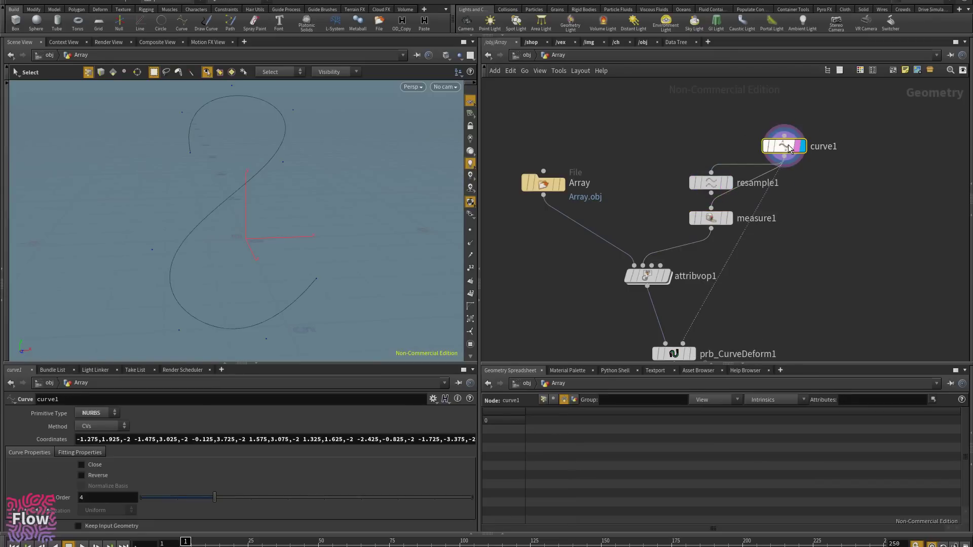
- Switch curve1's primitive type to Polygon to compare the shape, and set it back to NURBS
left_click(98, 416)
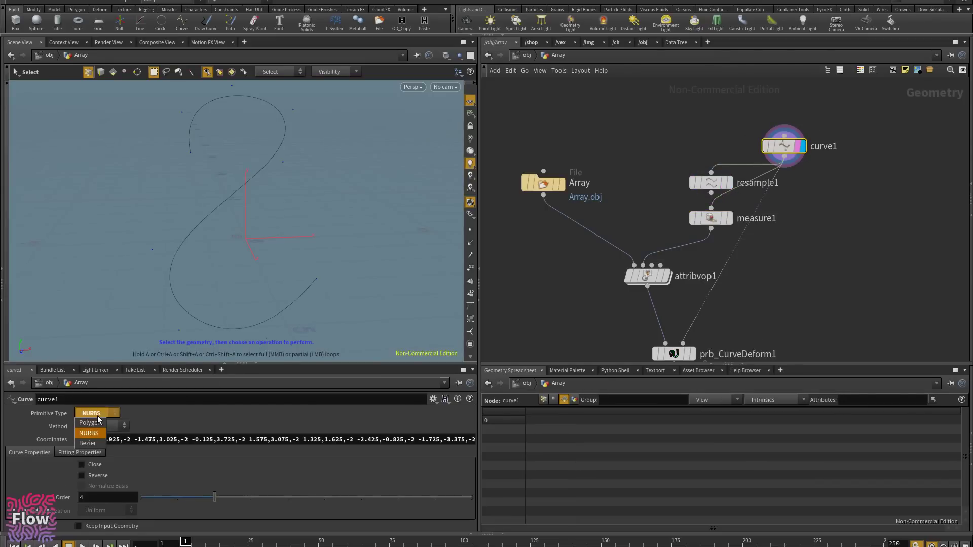
left_click(95, 423)
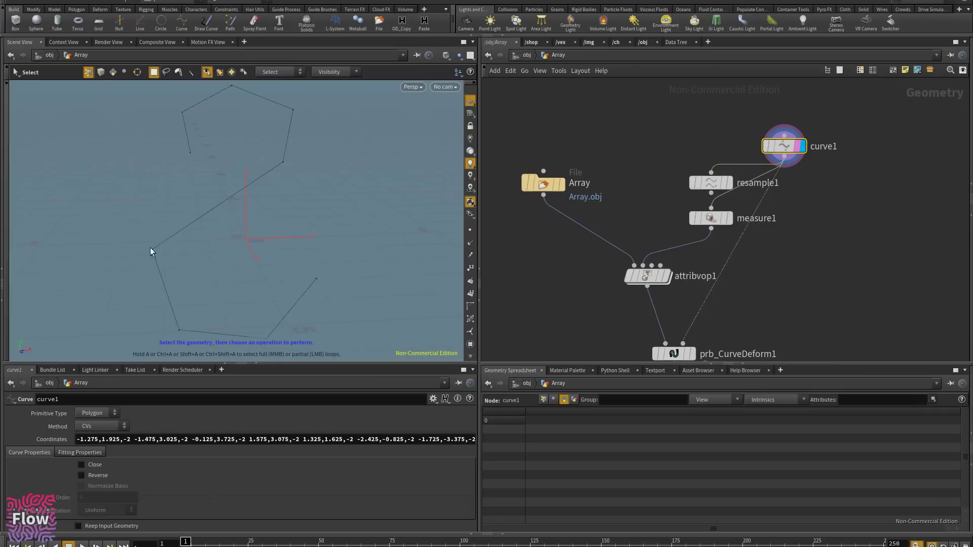
left_click(98, 413)
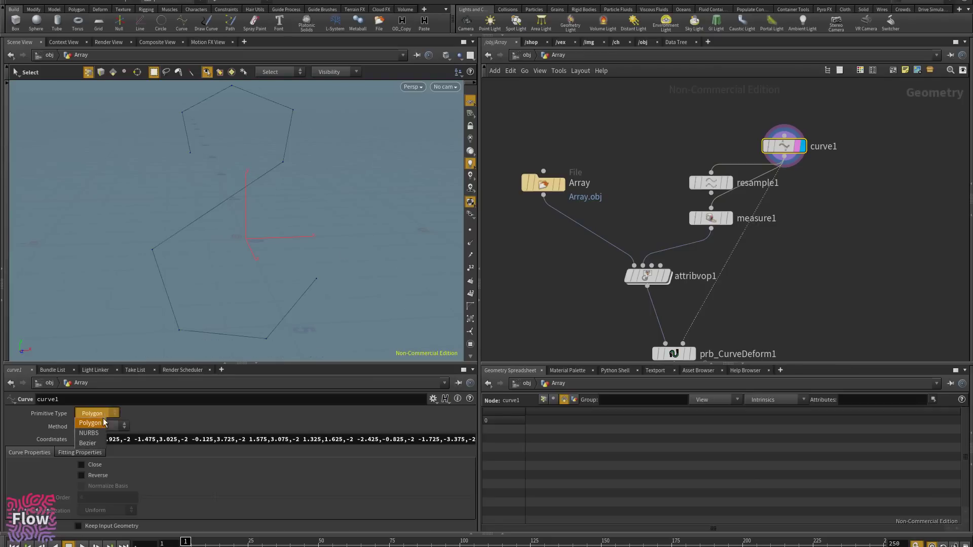
left_click(93, 426)
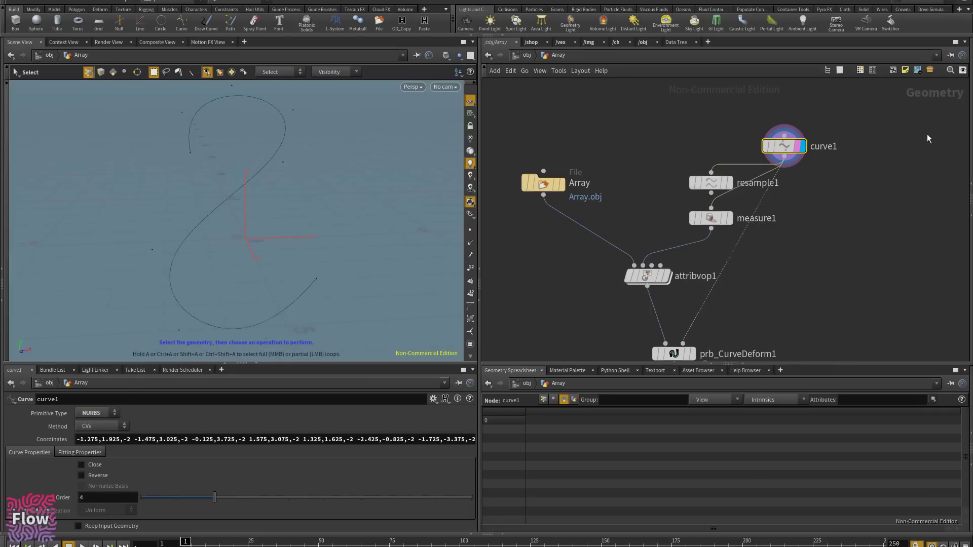
- Move the Array file node closer to attribvop1 and display the array geometry
mouse_move(706, 252)
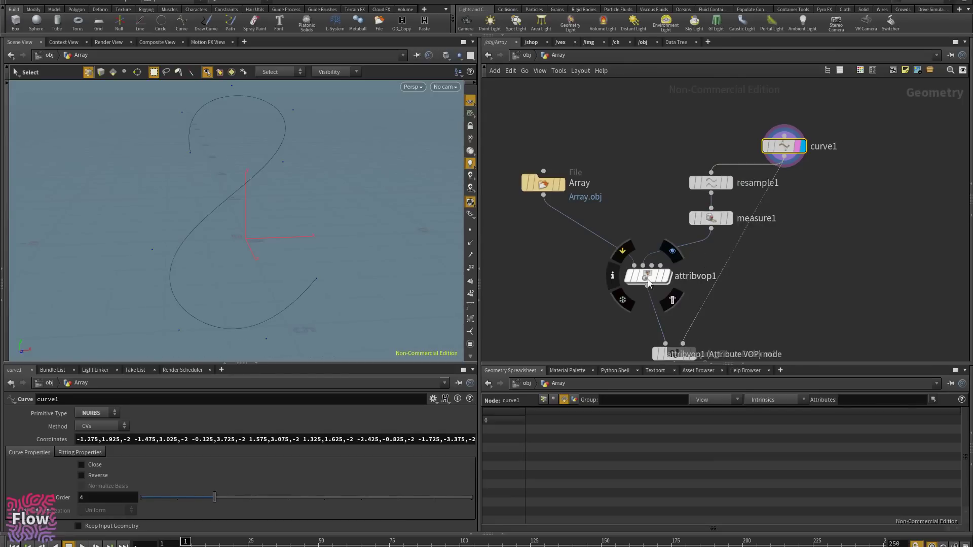
left_click_drag(551, 186, 595, 222)
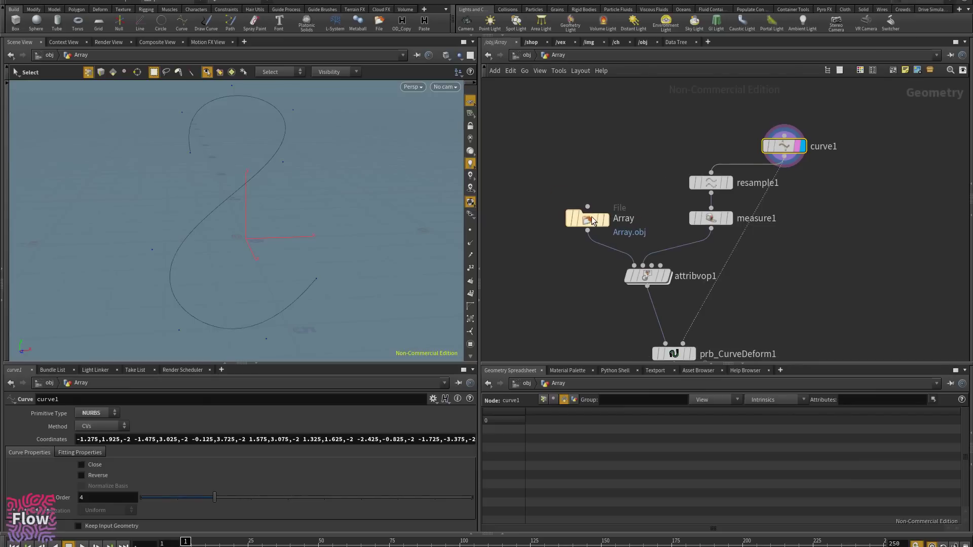
left_click(606, 219)
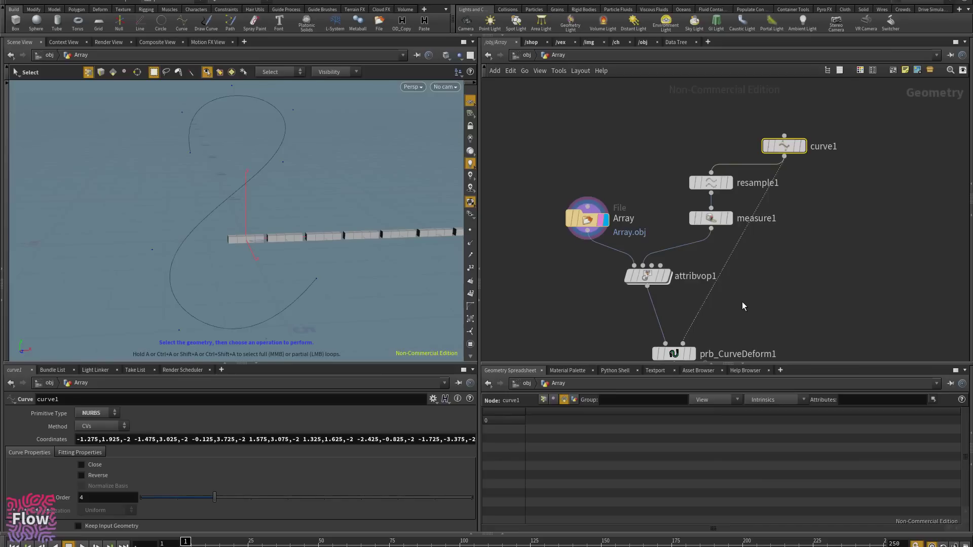
middle_click_drag(743, 303, 737, 245)
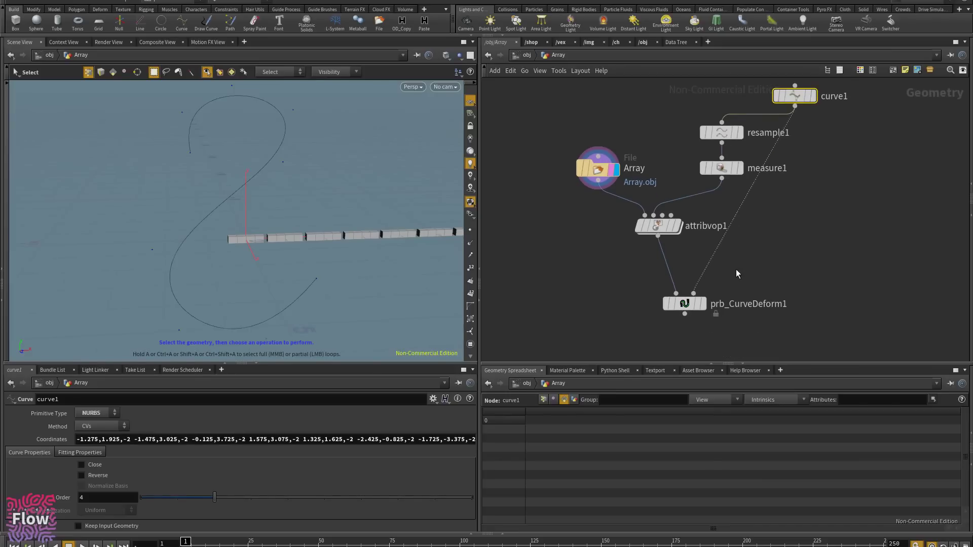
scroll(737, 269, "up", 2)
middle_click_drag(738, 260, 740, 246)
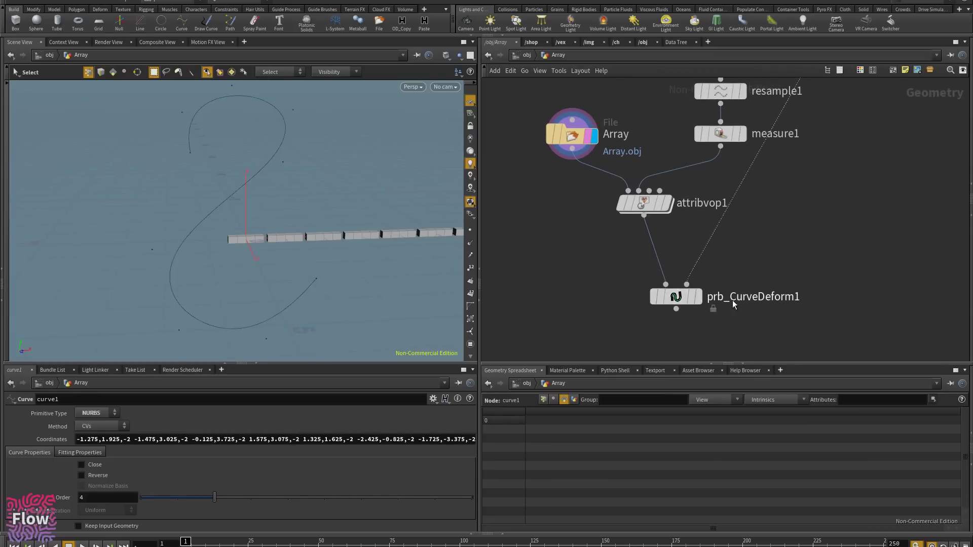
- Select the prb_CurveDeform1 node and view its digital asset in the Asset Browser
left_click_drag(706, 310, 607, 270)
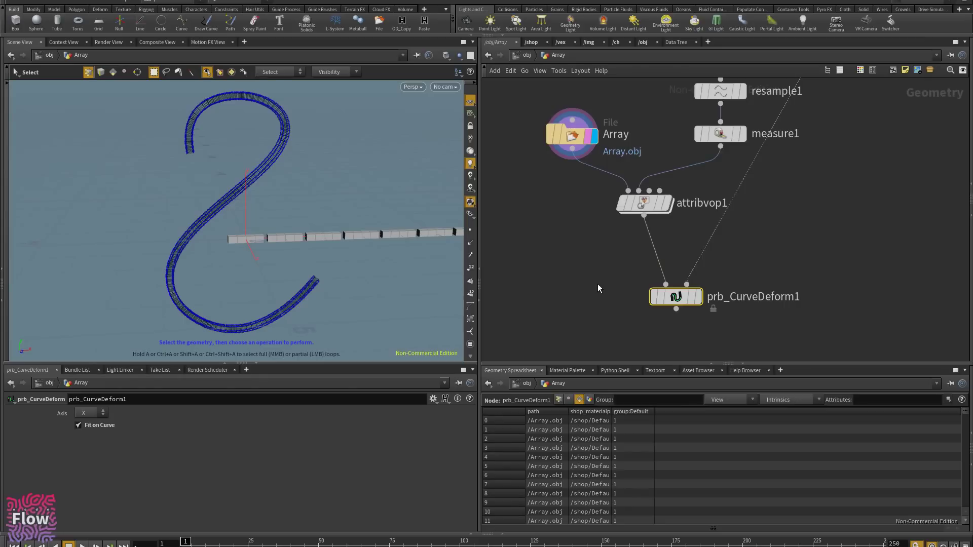
left_click_drag(602, 334, 733, 282)
left_click(700, 370)
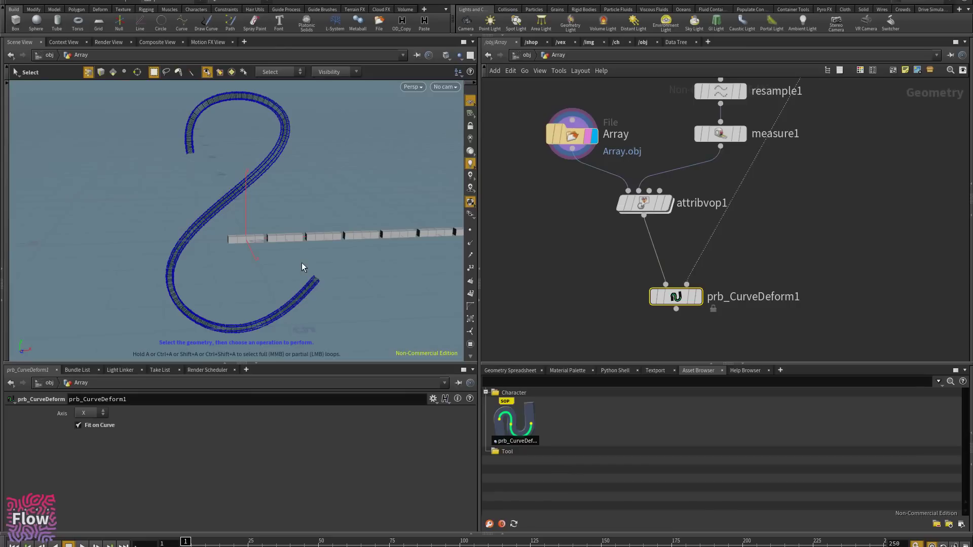
- Display prb_CurveDeform1 and toggle Fit on Curve to compare both results, leaving it off
left_click(79, 426)
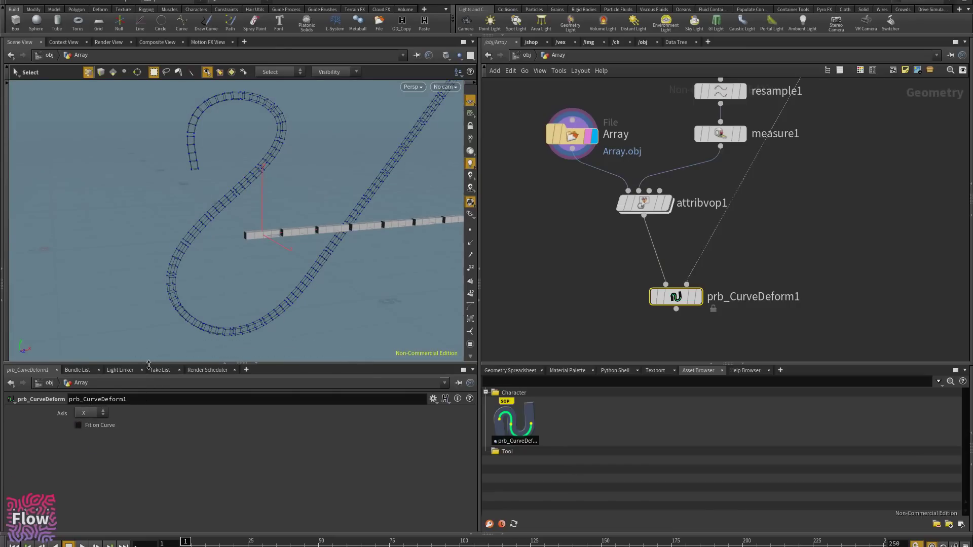
left_click(701, 300)
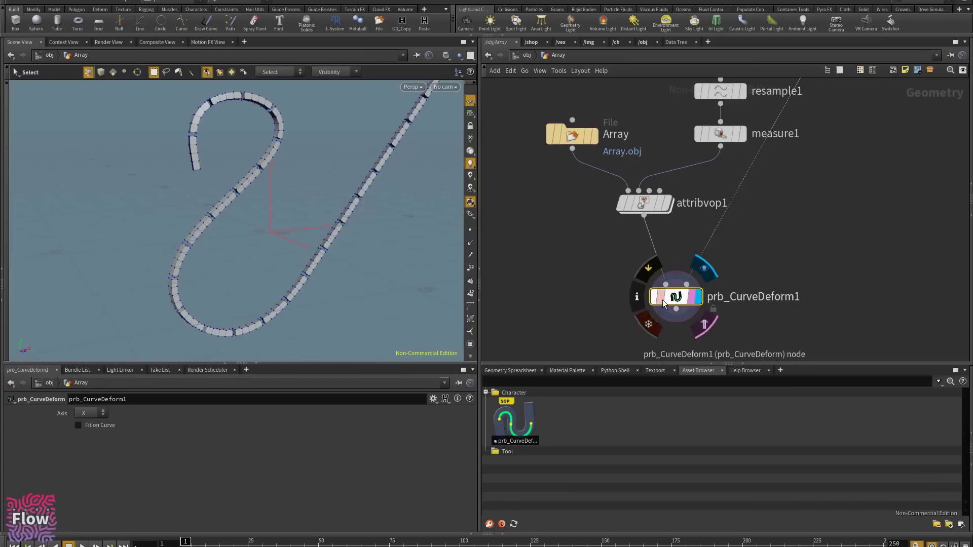
left_click_drag(393, 185, 343, 173, "alt")
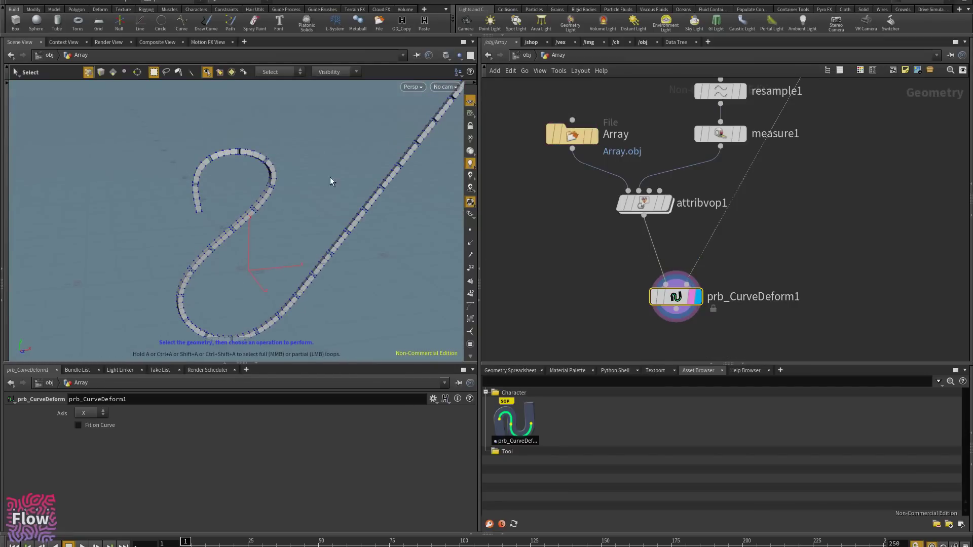
left_click(78, 425)
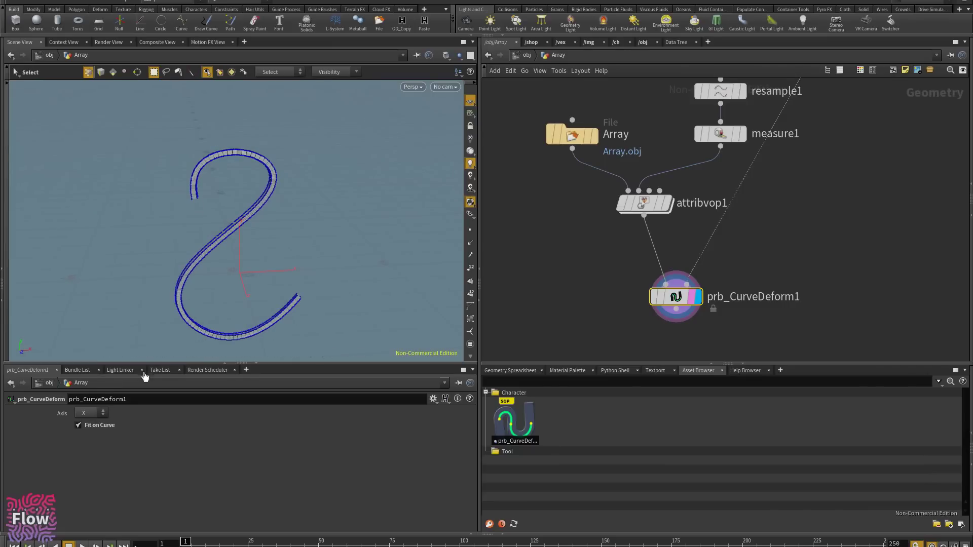
left_click(107, 428)
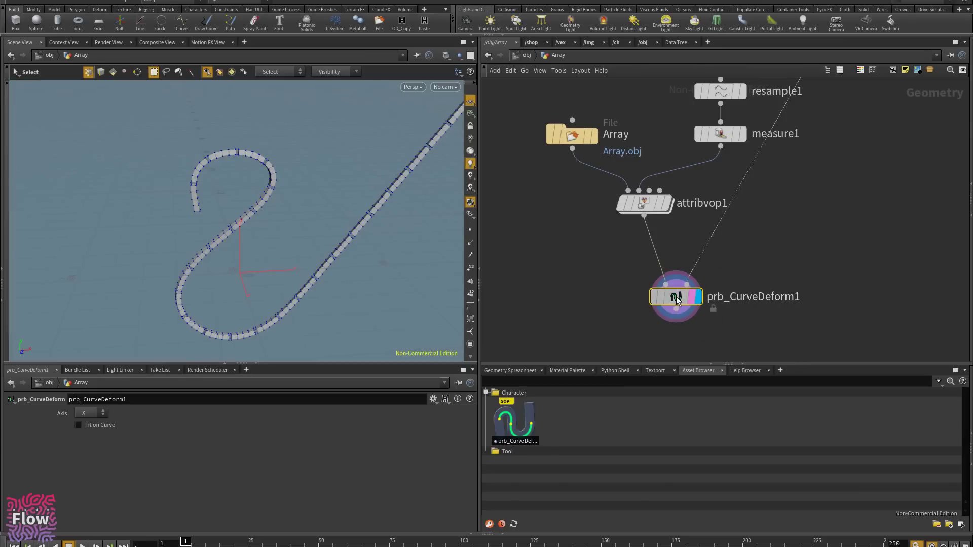
left_click_drag(677, 297, 681, 294)
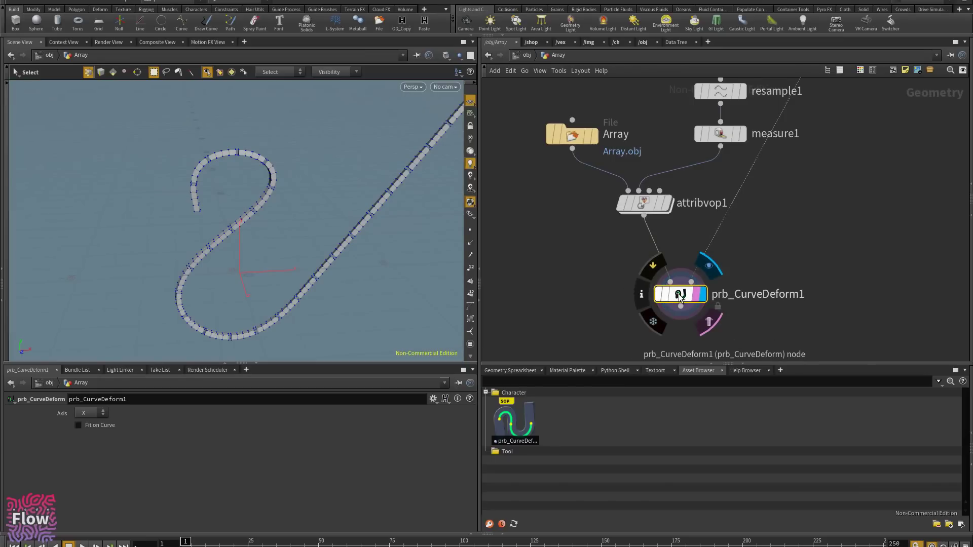
- Bring back the Geometry Spreadsheet and review attribvop1's group and Run Over parameters
left_click(509, 370)
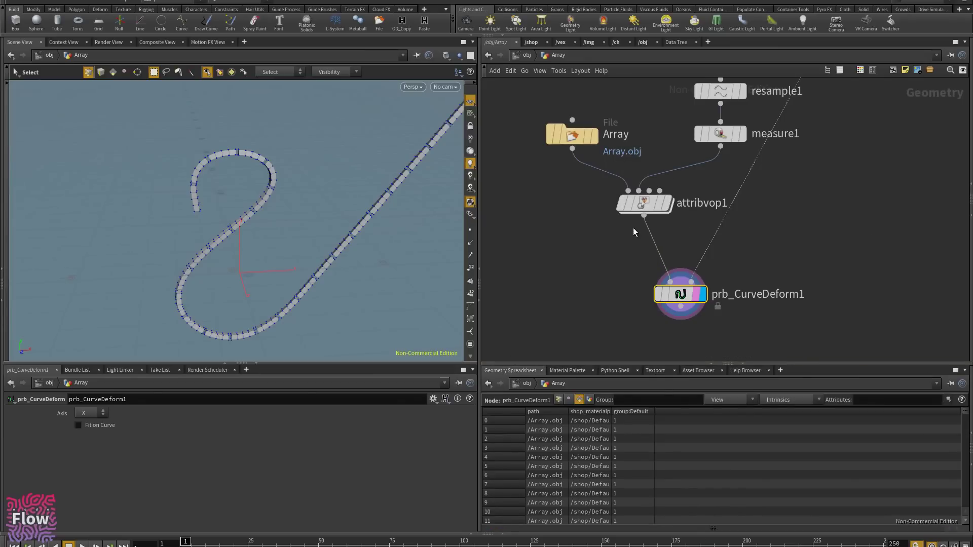
left_click(642, 204)
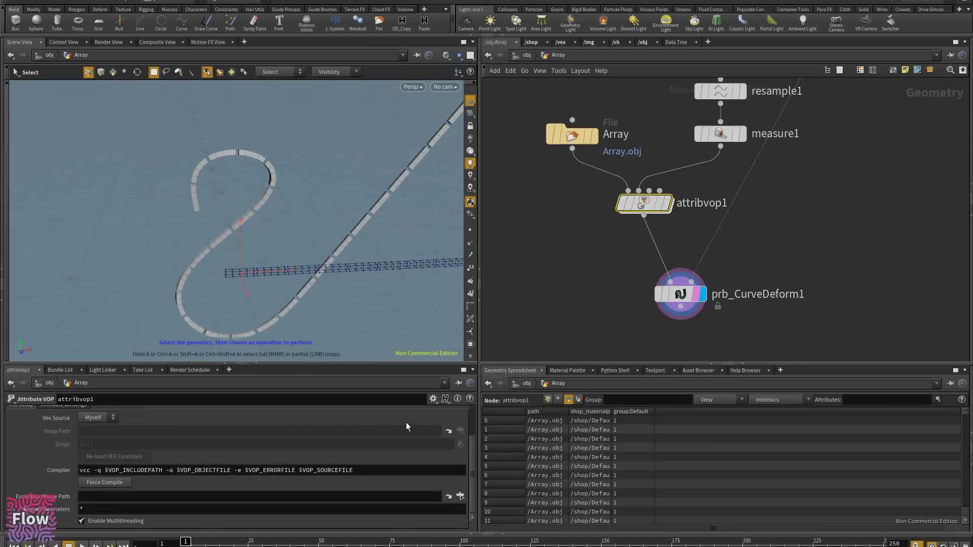
left_click_drag(471, 451, 476, 415)
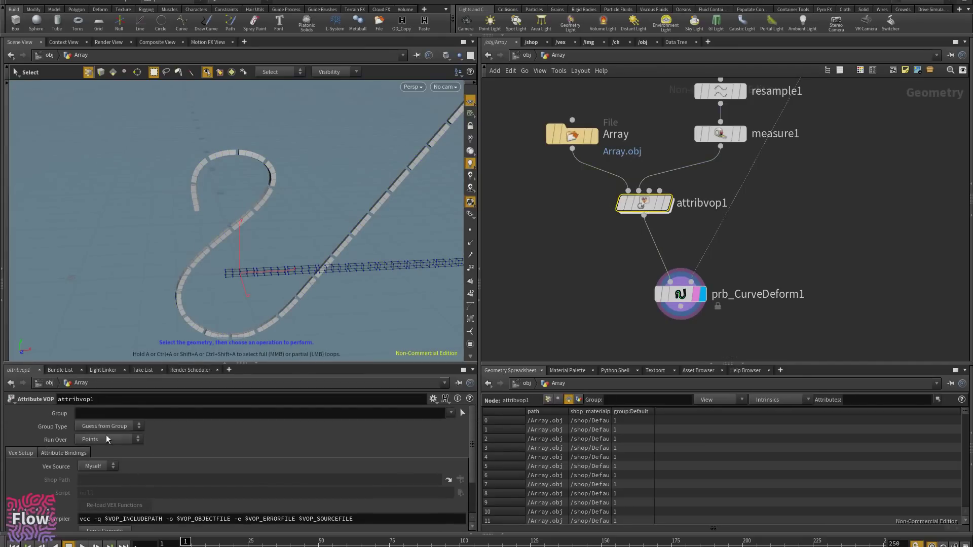
- Go inside attribvop1 and examine how importprim1 reads the CurveLen attribute
double_click(643, 203)
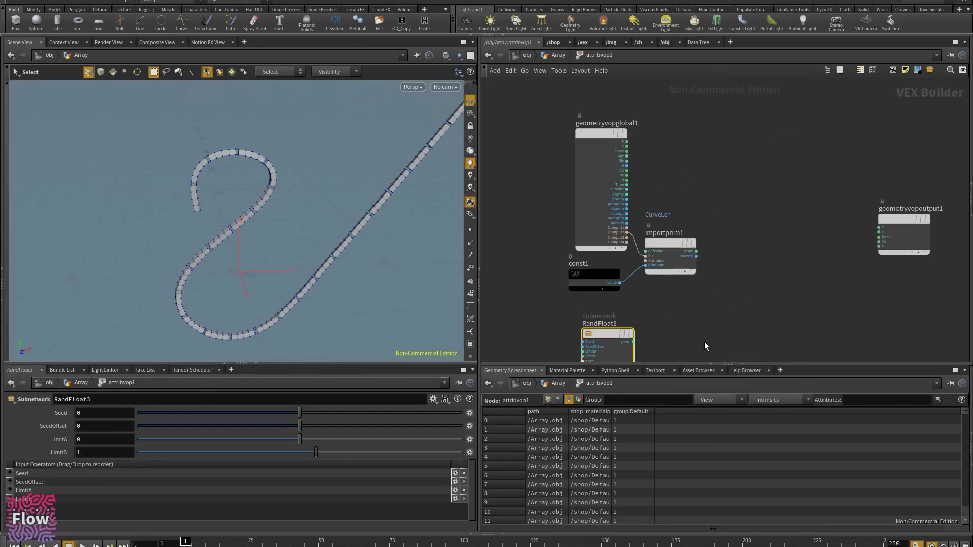
middle_click_drag(741, 294, 751, 263)
scroll(727, 207, "up", 2)
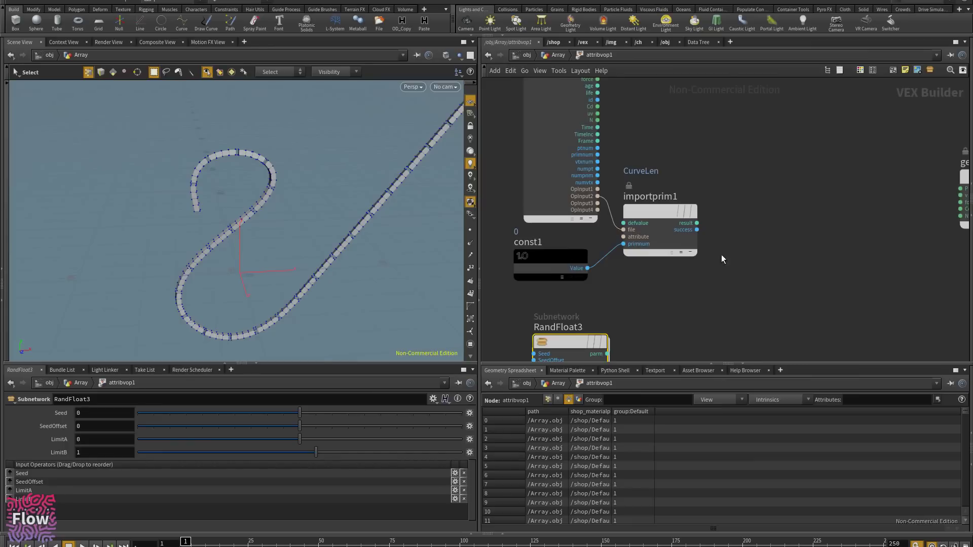
left_click(660, 213)
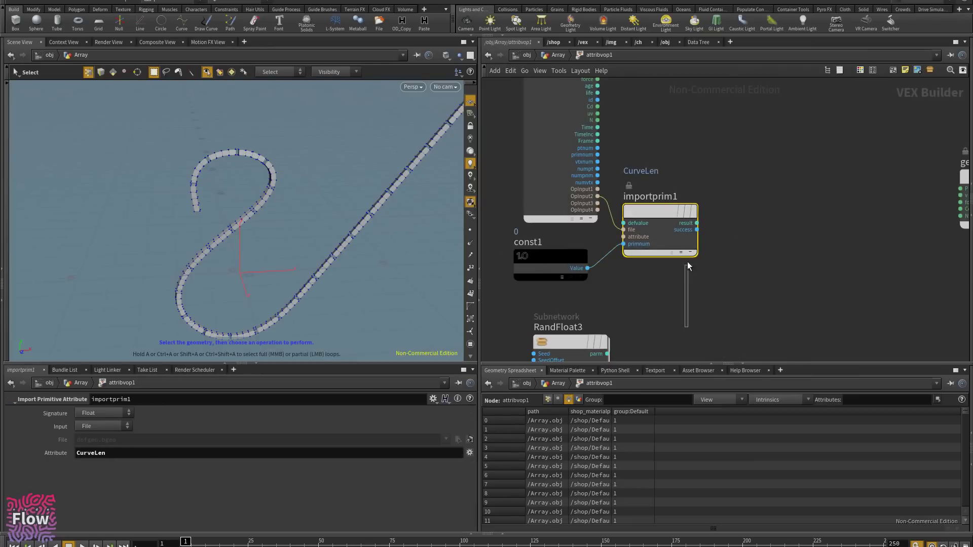
left_click_drag(687, 262, 688, 264)
middle_click_drag(682, 335, 679, 268)
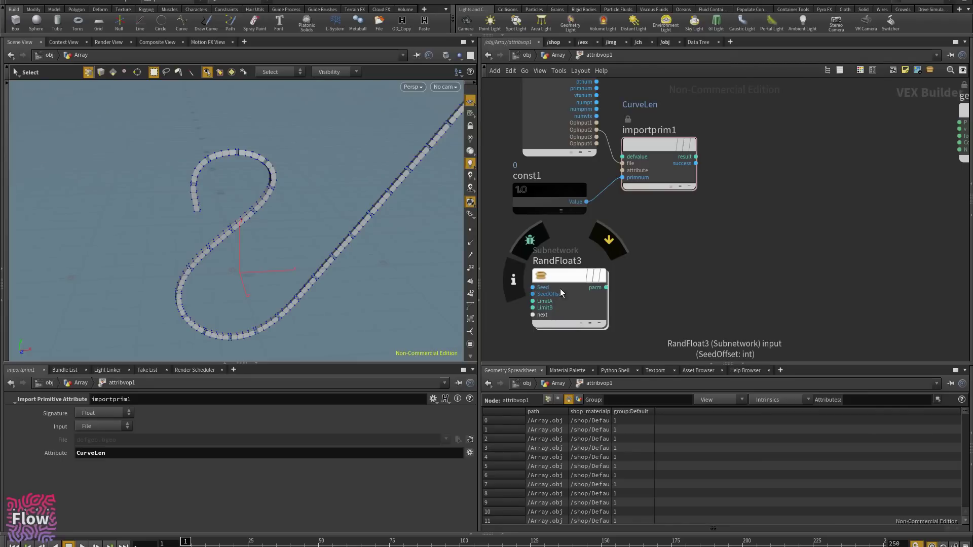
- Examine the node chain inside the RandFloat3 subnetwork, from the seed inputs through add3 and random1
double_click(567, 276)
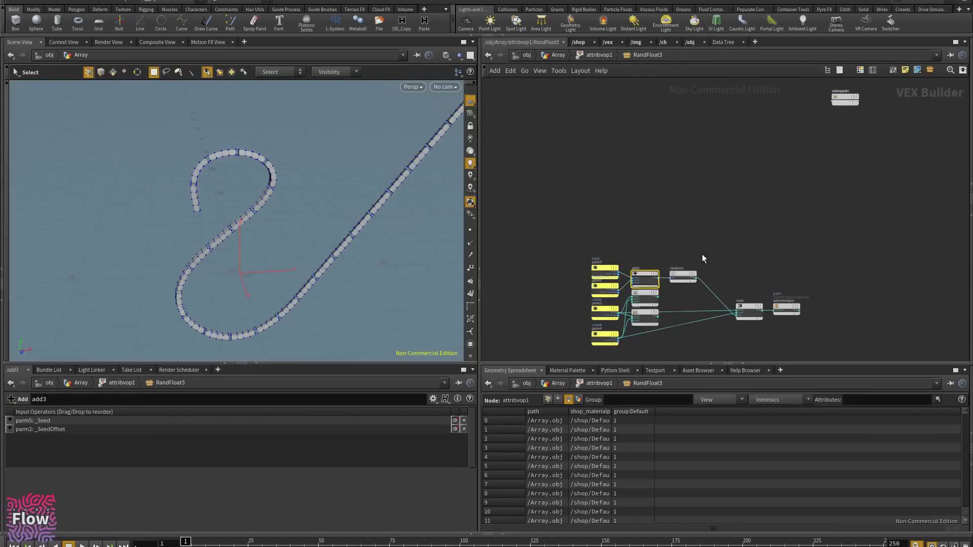
scroll(690, 197, "up", 5)
middle_click_drag(701, 266, 714, 196)
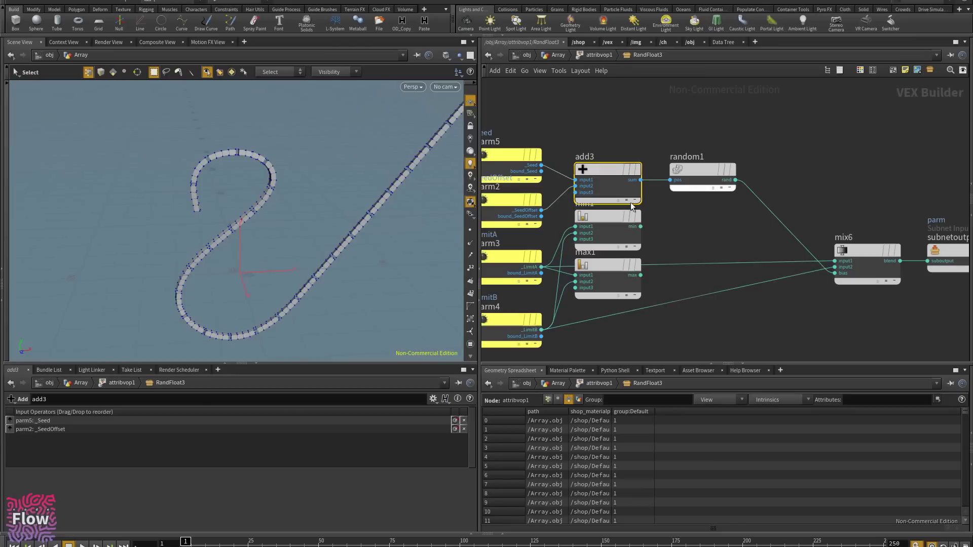
left_click_drag(599, 168, 597, 169)
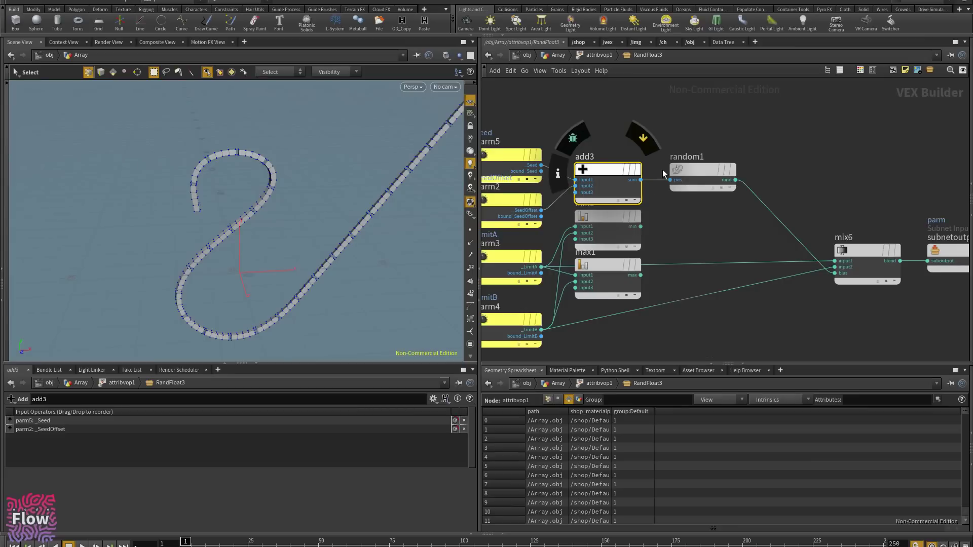
- Duplicate the RandFloat3 subnetwork twice as a demonstration, look inside the first copy, and delete both copies
left_click(598, 55)
middle_click_drag(633, 288, 633, 284)
left_click_drag(565, 280, 812, 274)
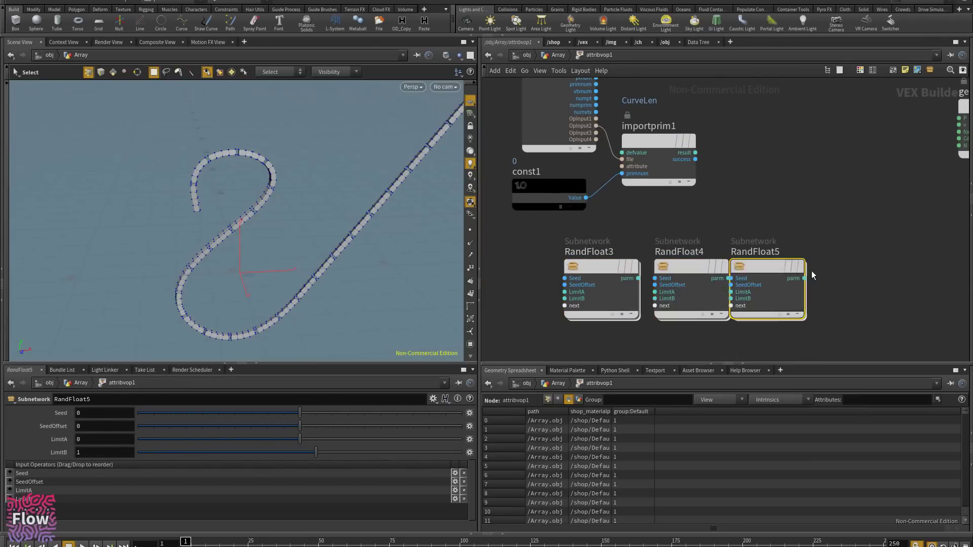
double_click(702, 267)
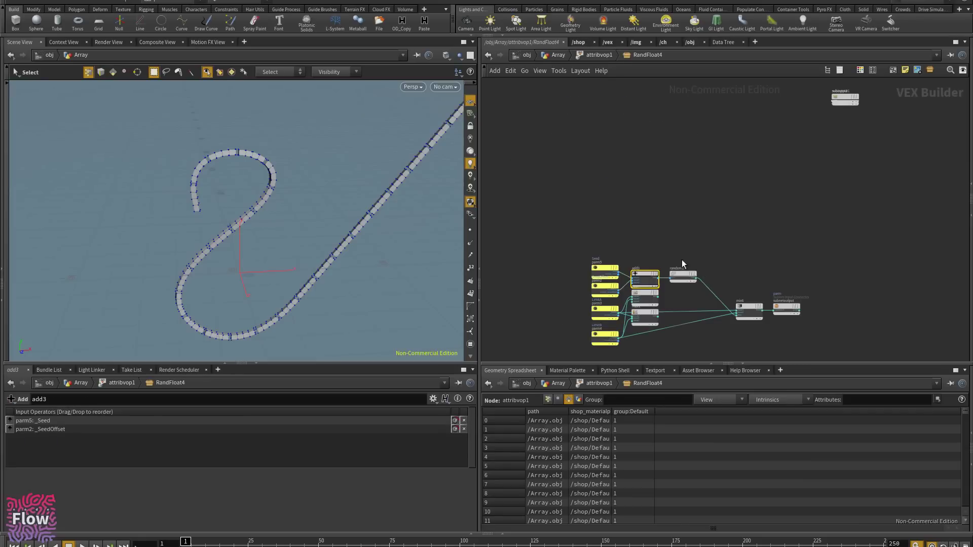
left_click(589, 55)
left_click_drag(814, 223, 702, 313)
key("Delete")
- Move geometryvopoutput1 up level with geometryvopglobal1 in the attribvop1 network
scroll(777, 189, "down", 4)
scroll(777, 190, "up", 3)
middle_click_drag(787, 171, 777, 236)
left_click_drag(909, 218, 919, 183)
left_click_drag(854, 248, 814, 250)
left_click_drag(916, 198, 923, 126)
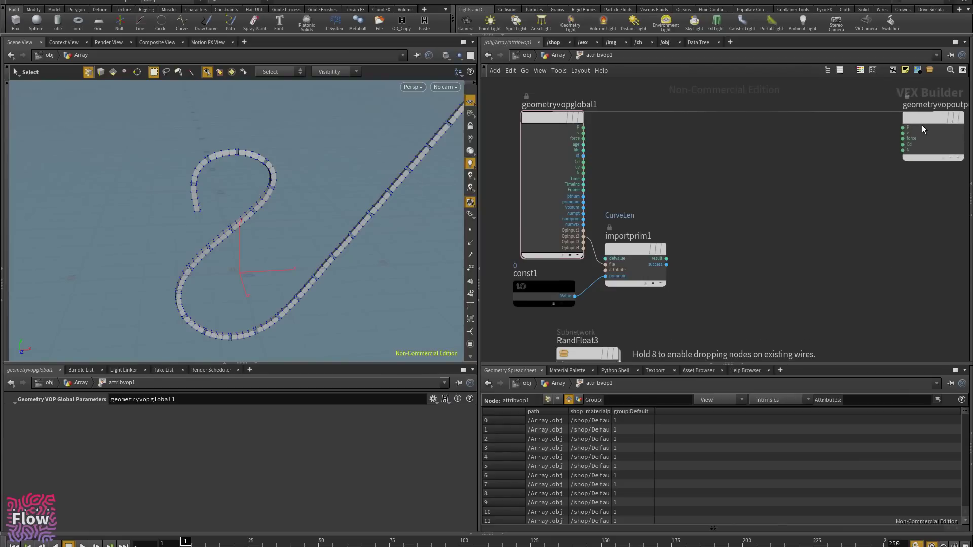
- Return to the Array network and display attribvop1's output geometry instead of the curve deform
left_click(558, 55)
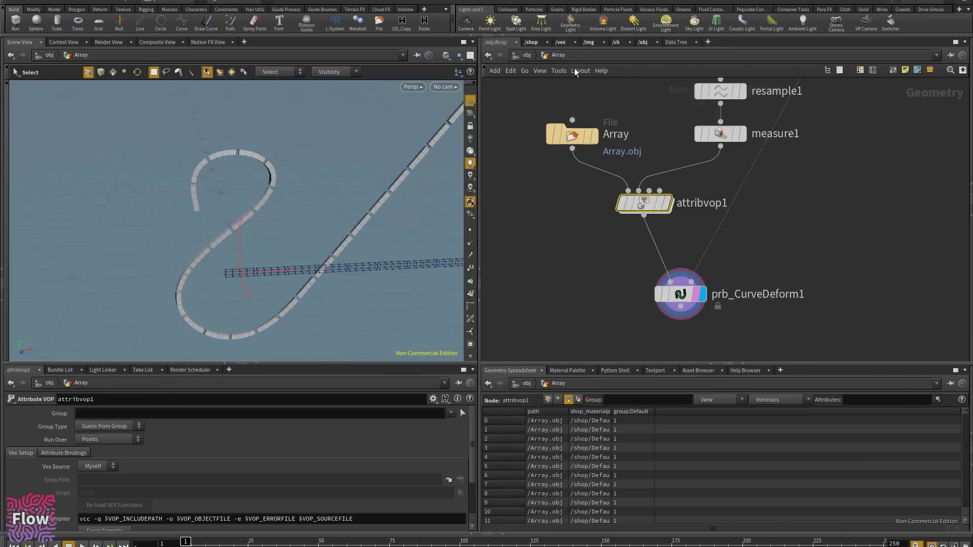
mouse_move(706, 295)
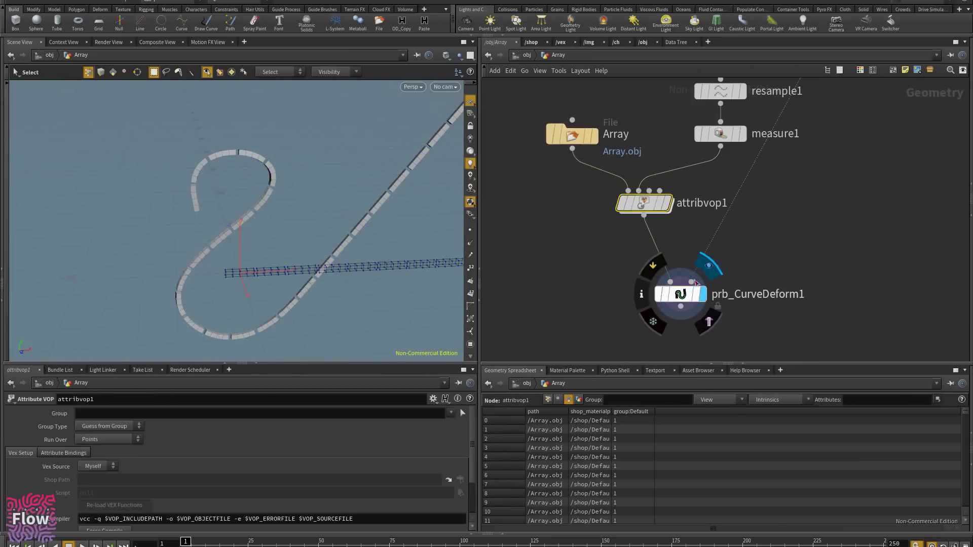
left_click(669, 203)
left_click(660, 204)
left_click_drag(320, 243, 374, 234)
middle_click_drag(374, 234, 284, 223, "alt")
- Consult the hand-drawn sketch notes and go back inside attribvop1
key("alt+Tab")
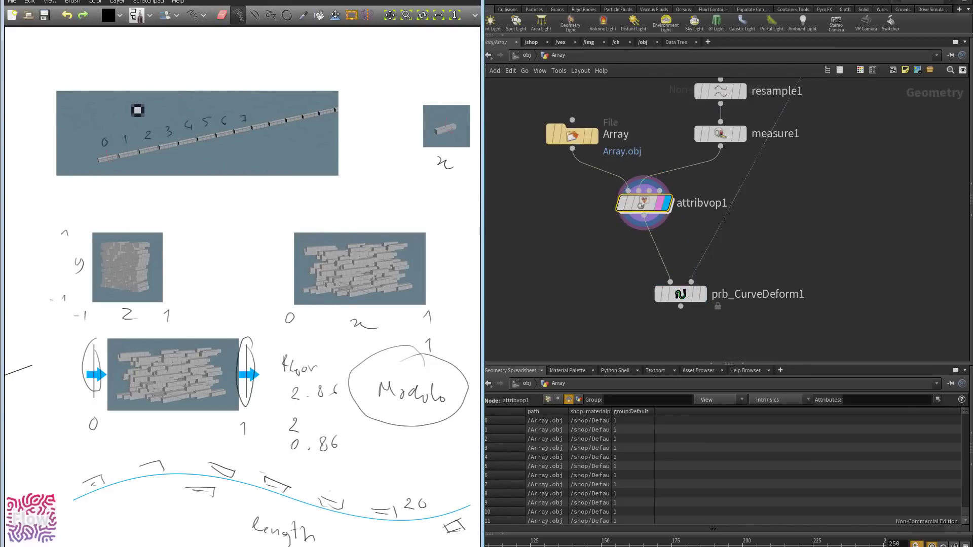
double_click(643, 203)
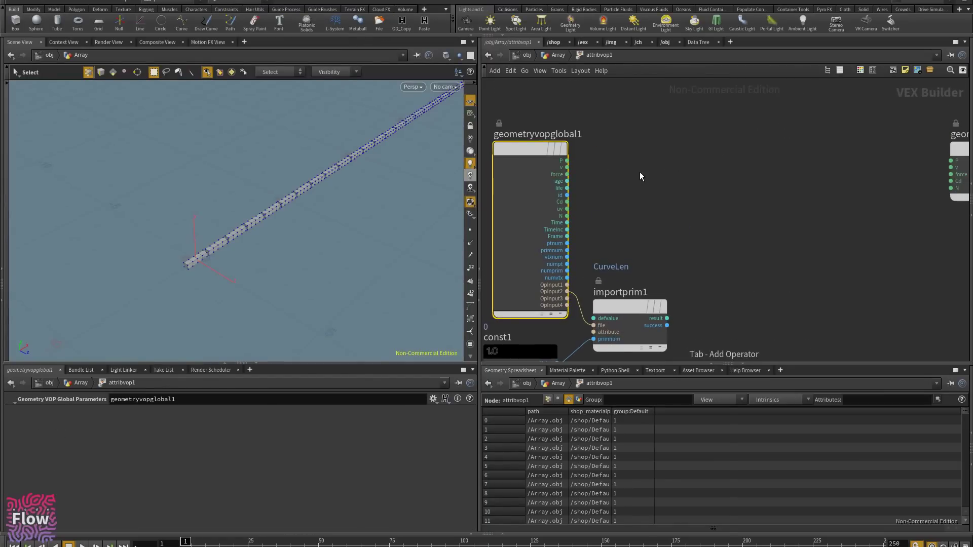
key("Tab")
type("ve")
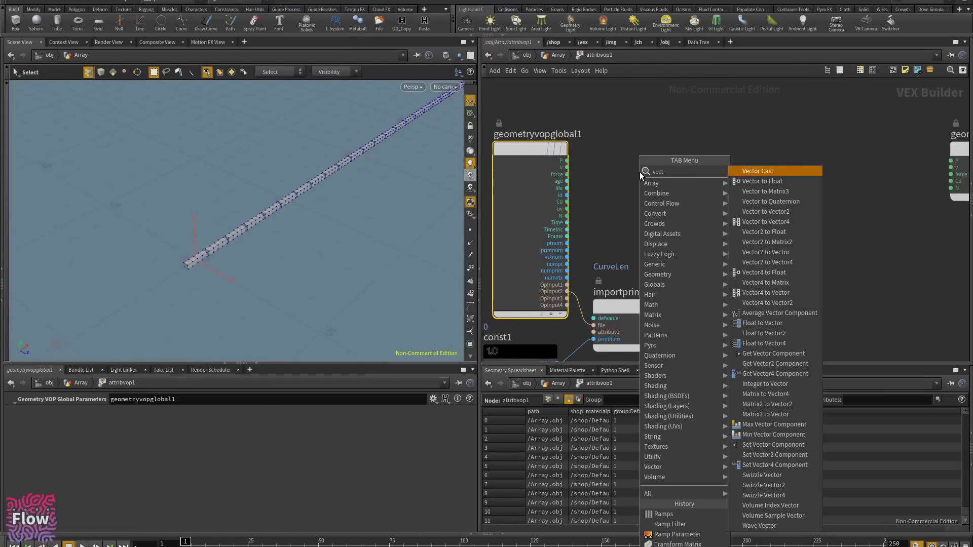
type("ct")
left_click(764, 231)
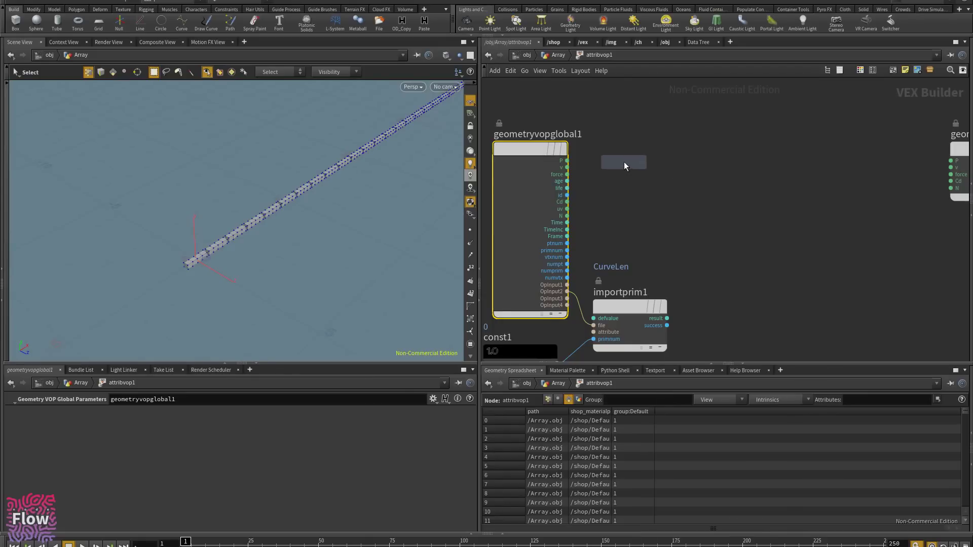
left_click(624, 161)
left_click_drag(568, 161, 588, 170)
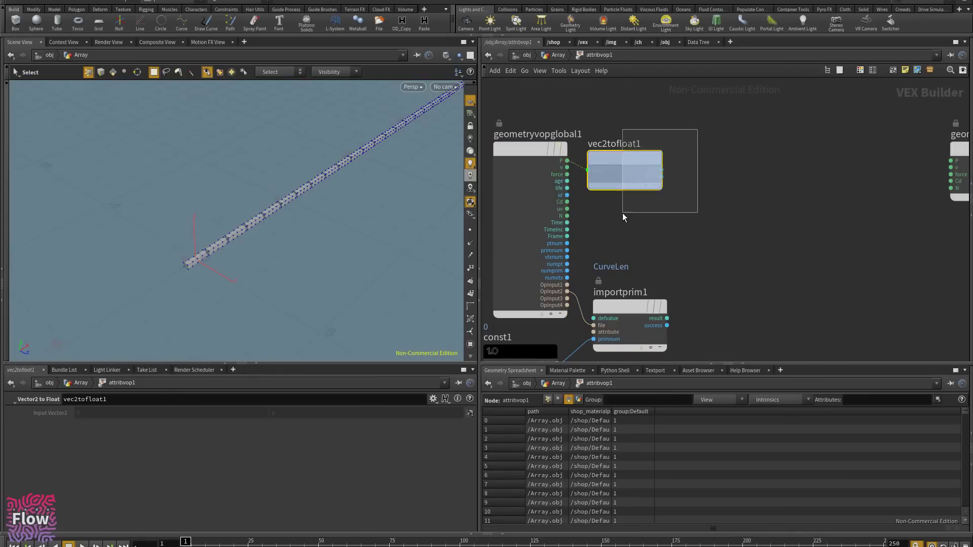
key("Delete")
- Add a Vector to Float node and feed it the P output of geometryvopglobal1
key("Tab")
type("ve")
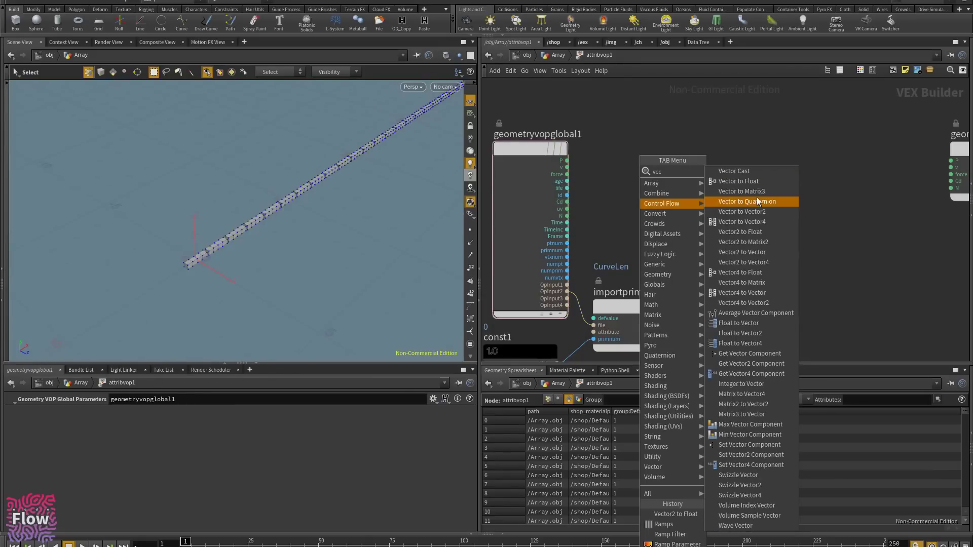
left_click(739, 191)
left_click(653, 148)
left_click_drag(568, 161, 614, 161)
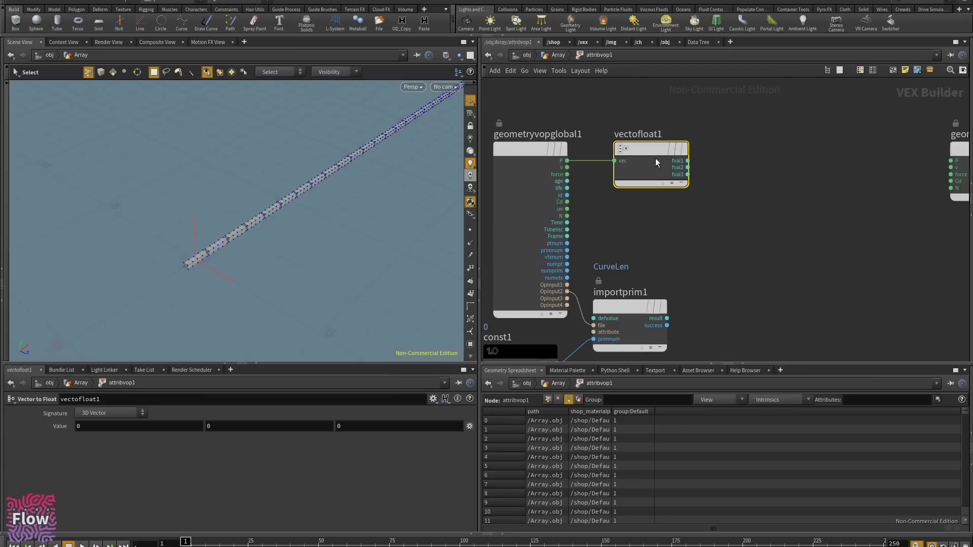
- Add a Round to Integer node and connect vectofloat1's fval1 output to its val input
key("Tab")
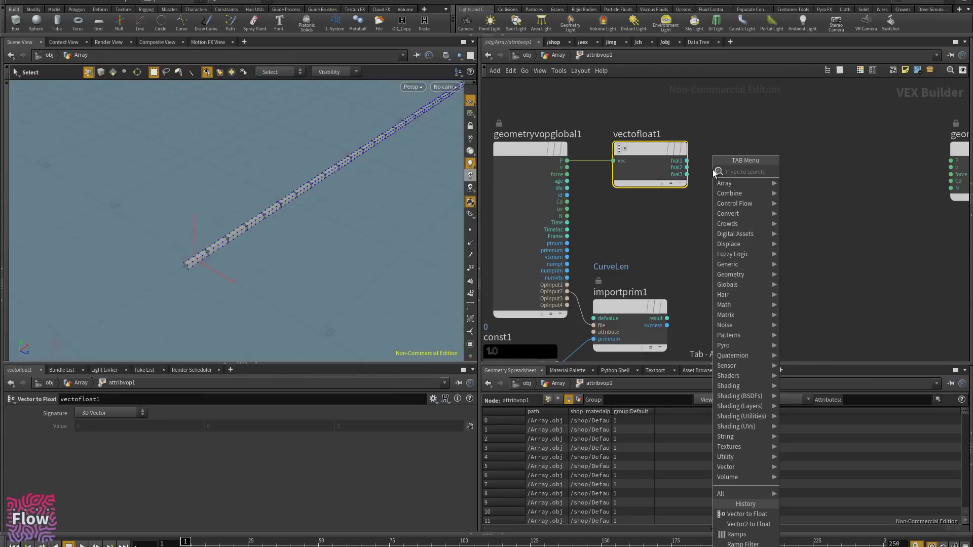
type("round")
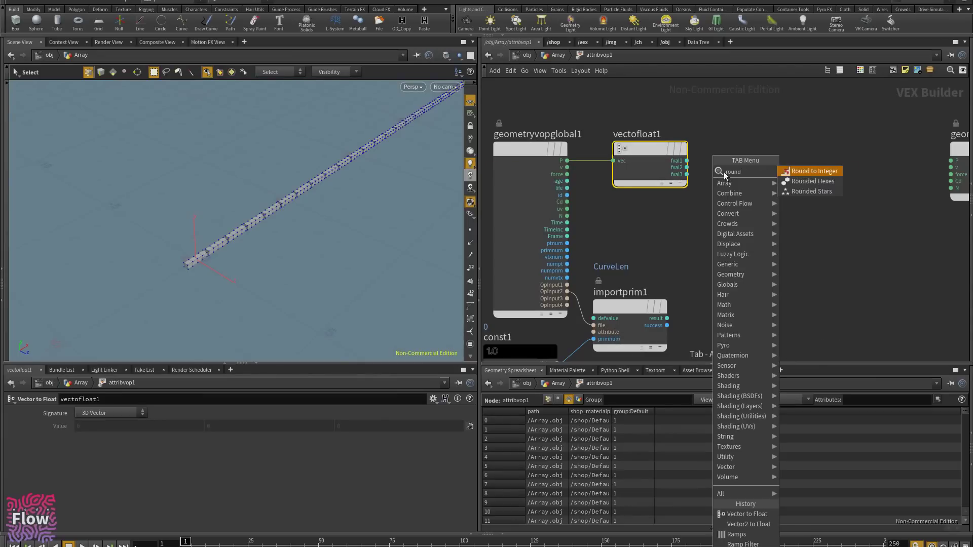
left_click(813, 172)
left_click(775, 157)
left_click_drag(688, 161, 734, 150)
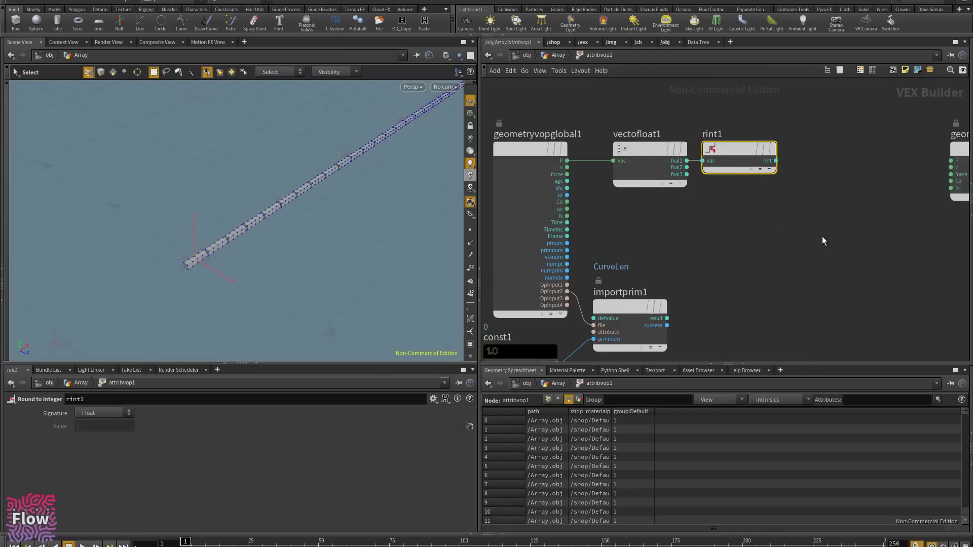
- Select vectofloat1 and rint1 together and shift them slightly closer to geometryvopglobal1
left_click_drag(806, 240, 740, 226)
middle_click_drag(791, 201, 714, 217)
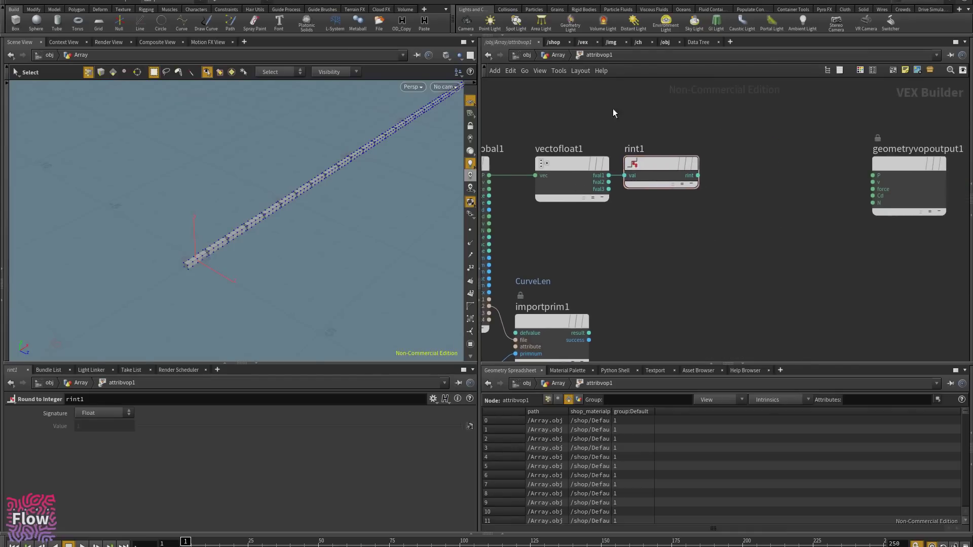
left_click_drag(724, 117, 586, 197)
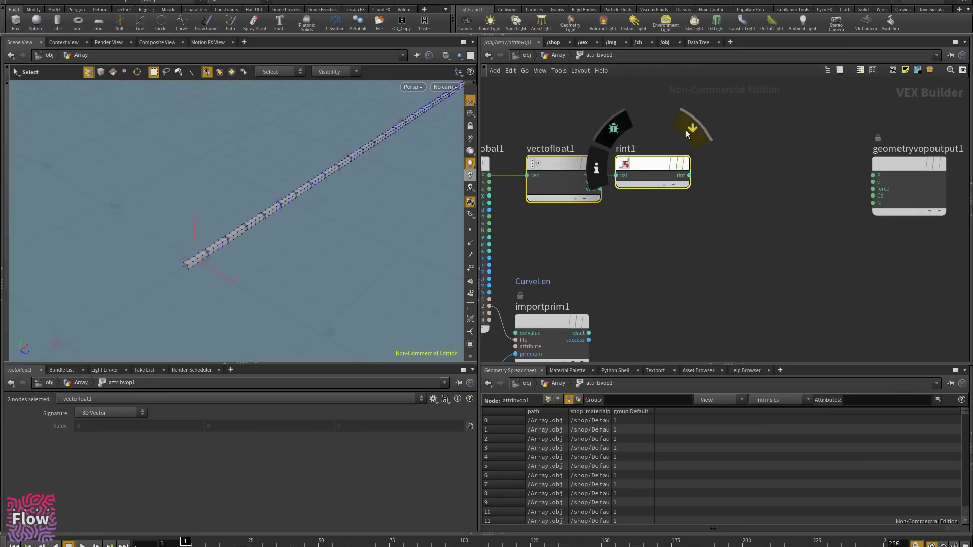
- Move vectofloat1 and rint1 together above geometryvopglobal1's level and consult the hand-drawn sketch notes
left_click_drag(659, 134, 526, 183)
left_click_drag(542, 158, 540, 125)
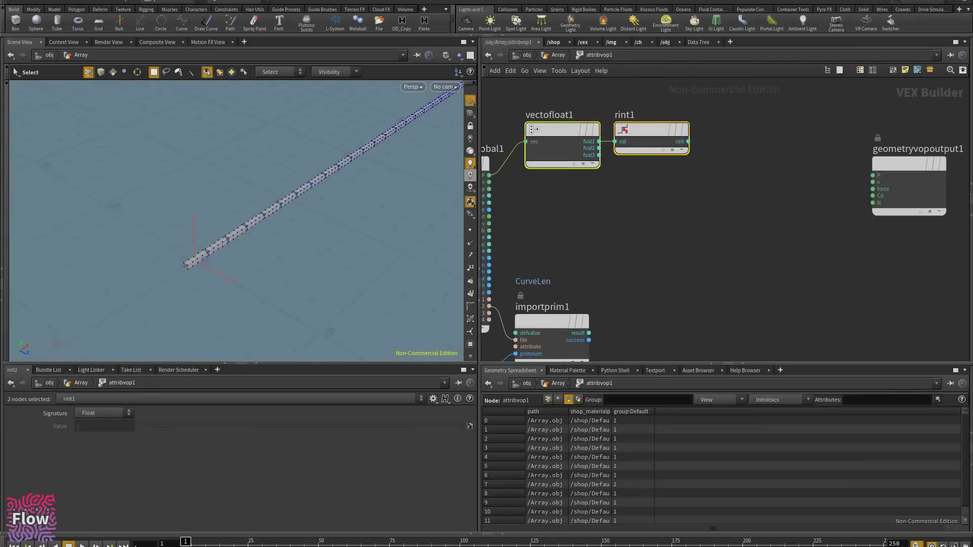
left_click(506, 546)
mouse_move(463, 92)
left_mouse_down()
mouse_move(411, 117)
mouse_move(435, 89)
left_mouse_up()
key("ctrl+z")
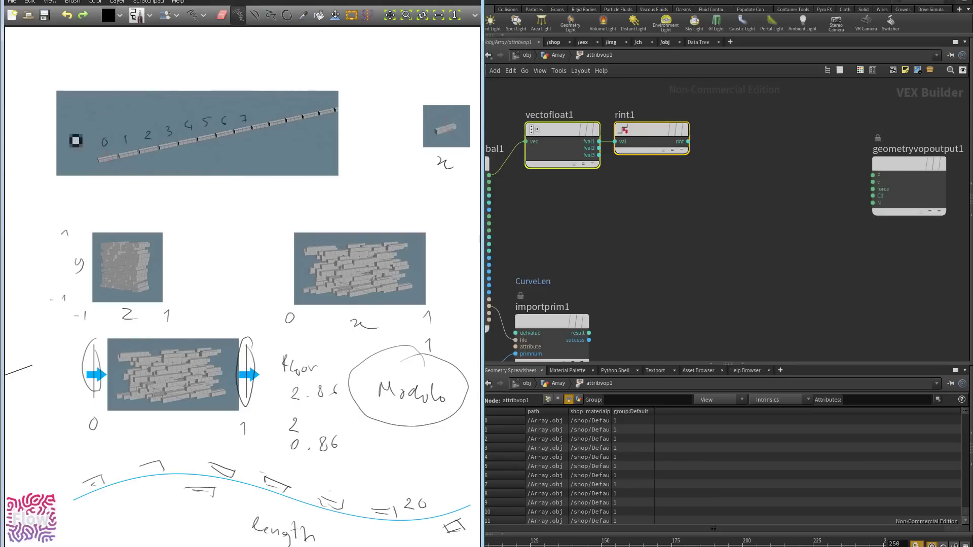
left_click(729, 174)
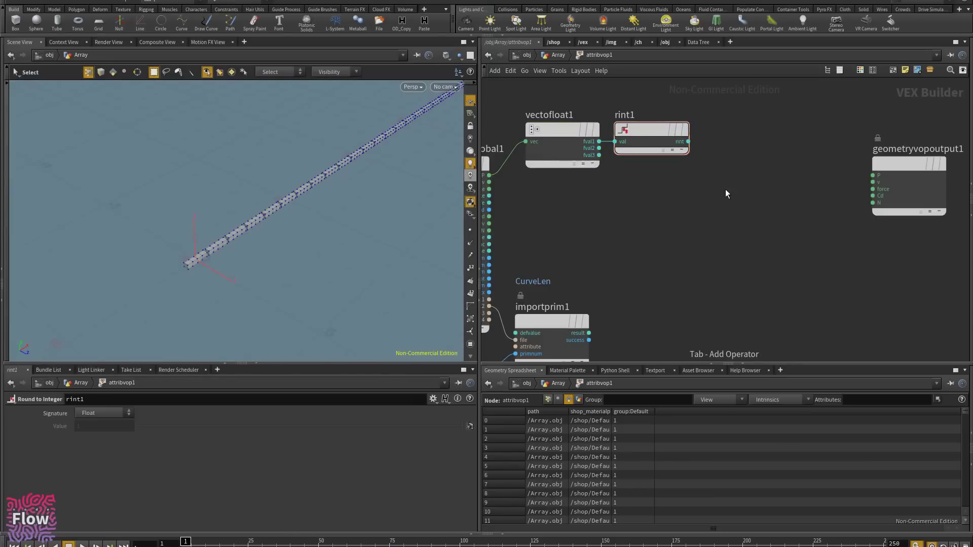
- Add a Float to Vector node in line with rint1 and connect rint1's output to its fval1 input
key("Tab")
mouse_move(726, 192)
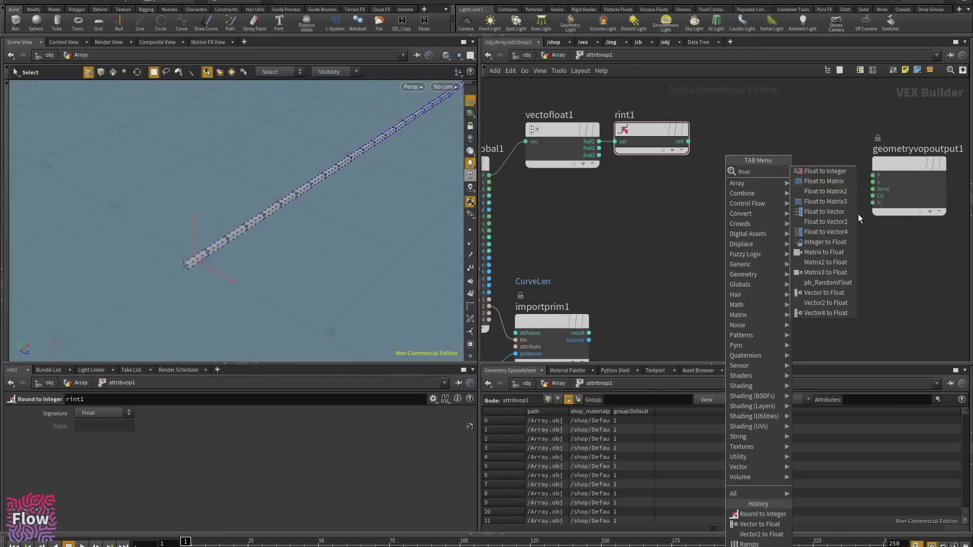
left_click(825, 211)
left_click(773, 137)
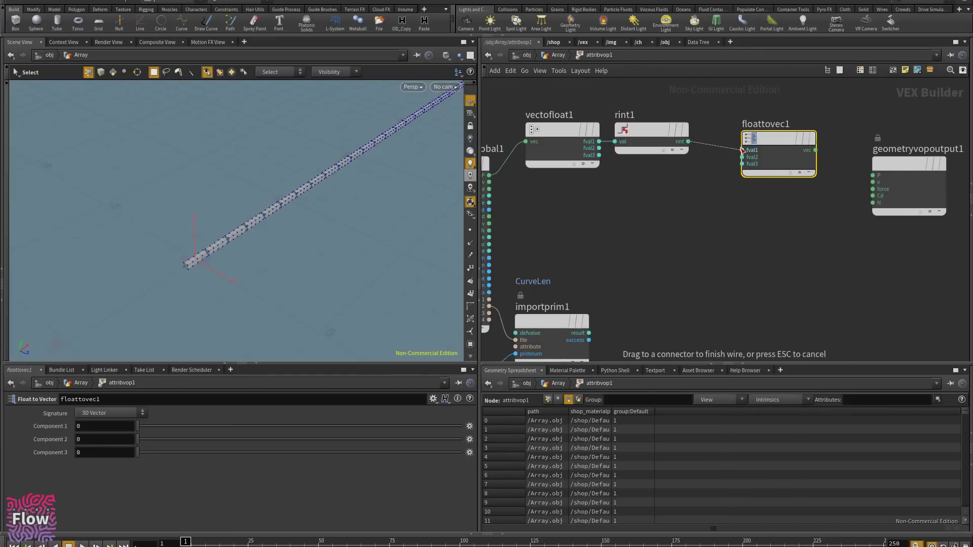
left_click_drag(766, 138, 758, 131)
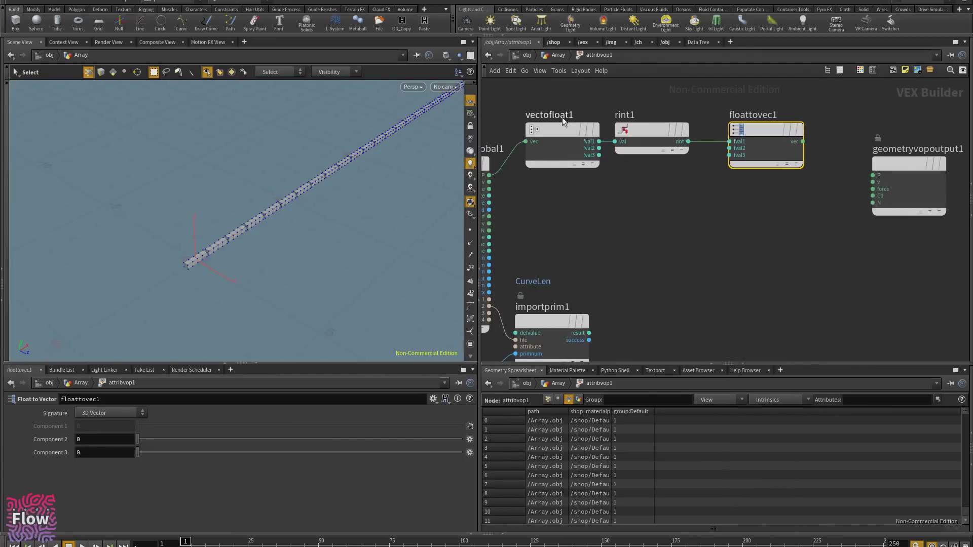
- Add a Subtract node below floattovec1 and connect geometryvopglobal1's P output to its input1
key("Tab")
type("sub")
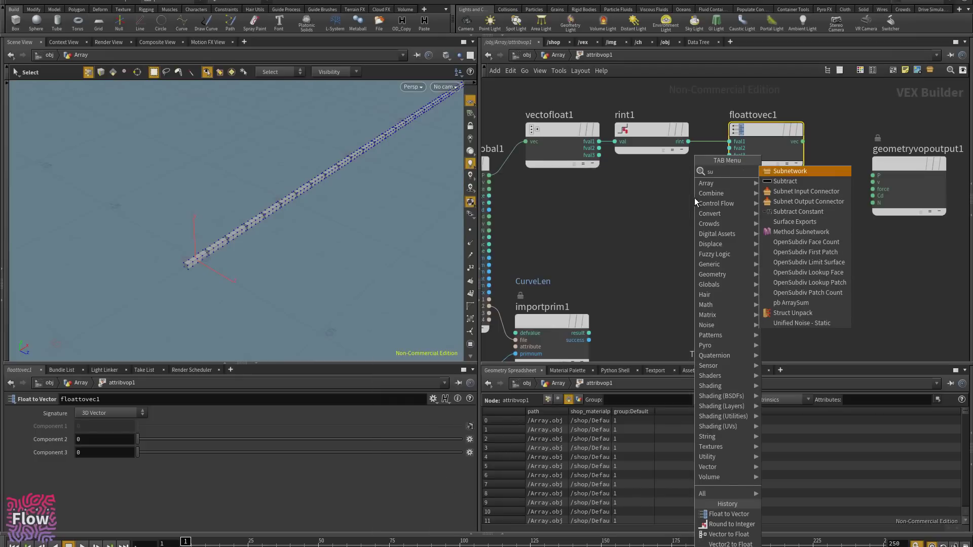
left_click(789, 181)
left_click(726, 205)
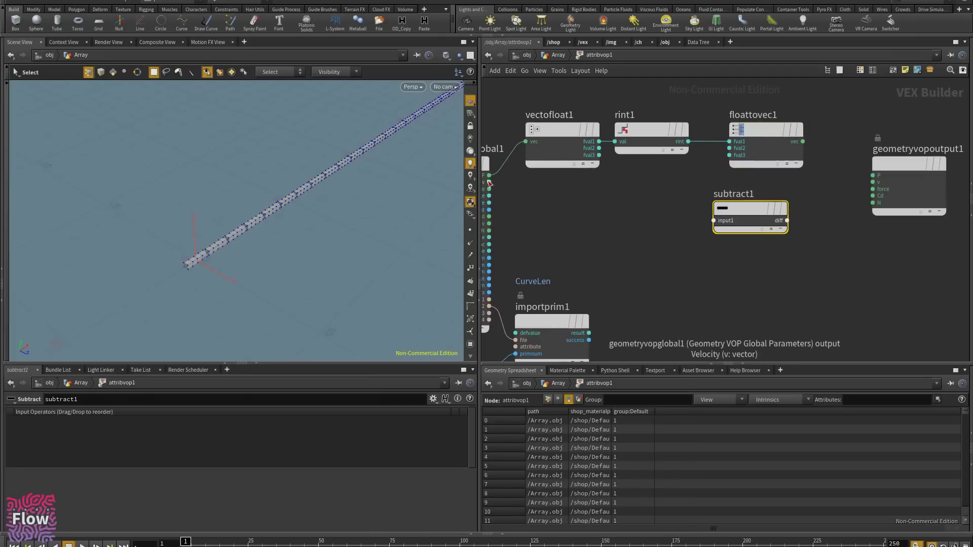
left_click(489, 175)
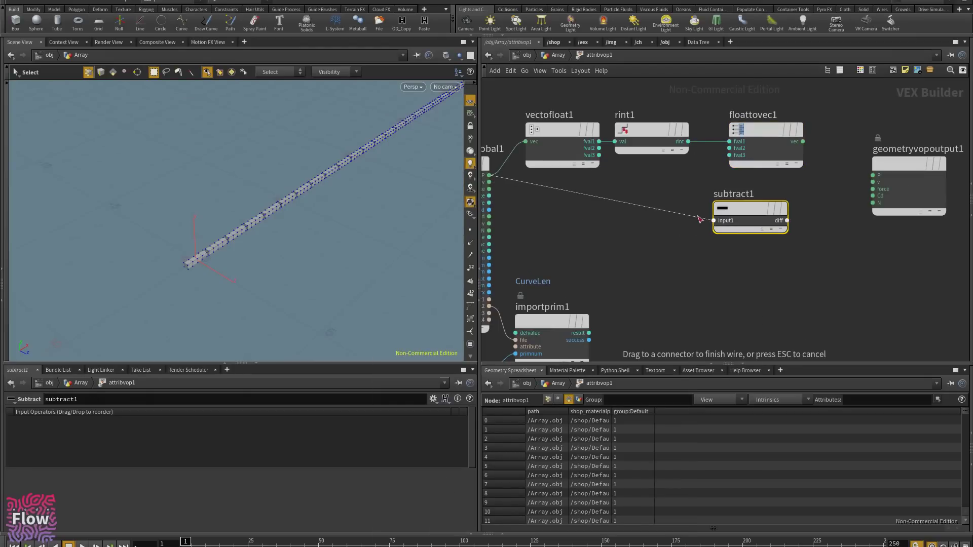
left_click(713, 221)
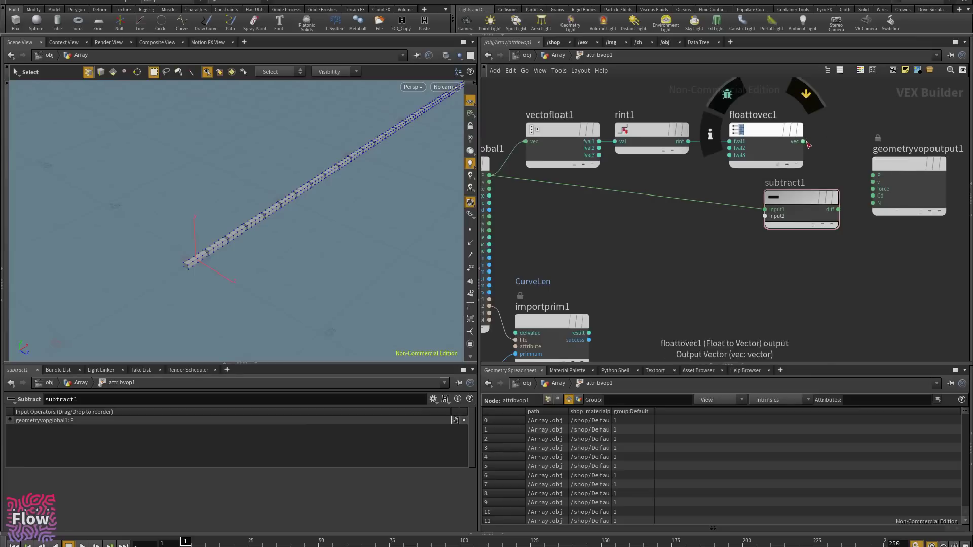
- Connect floattovec1's vec output to subtract1's input2 and subtract1's diff output to geometryvopoutput1's P input
left_click_drag(803, 142, 763, 217)
left_click(838, 209)
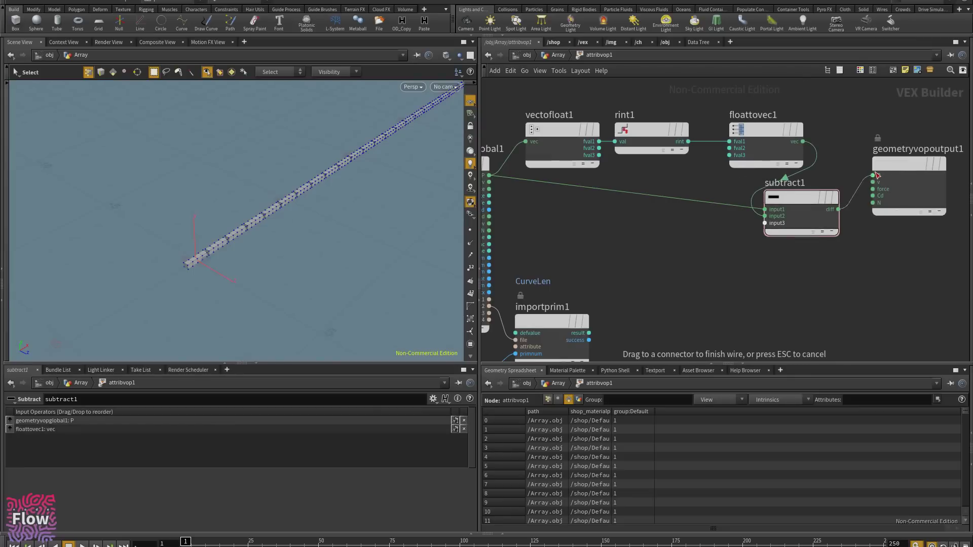
left_click(873, 175)
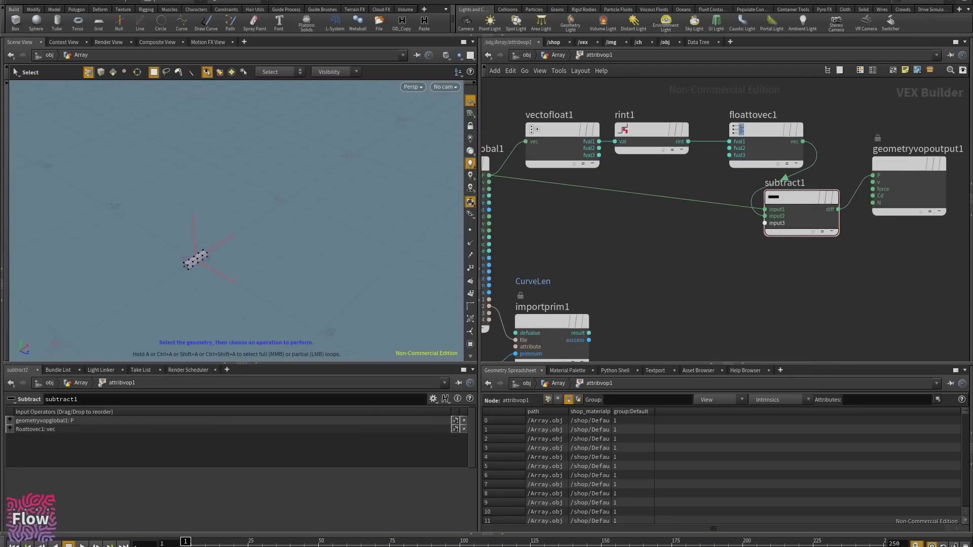
- Move subtract1 and geometryvopoutput1 away from floattovec1, leaving a wide gap between the two for more nodes
key("alt+Tab")
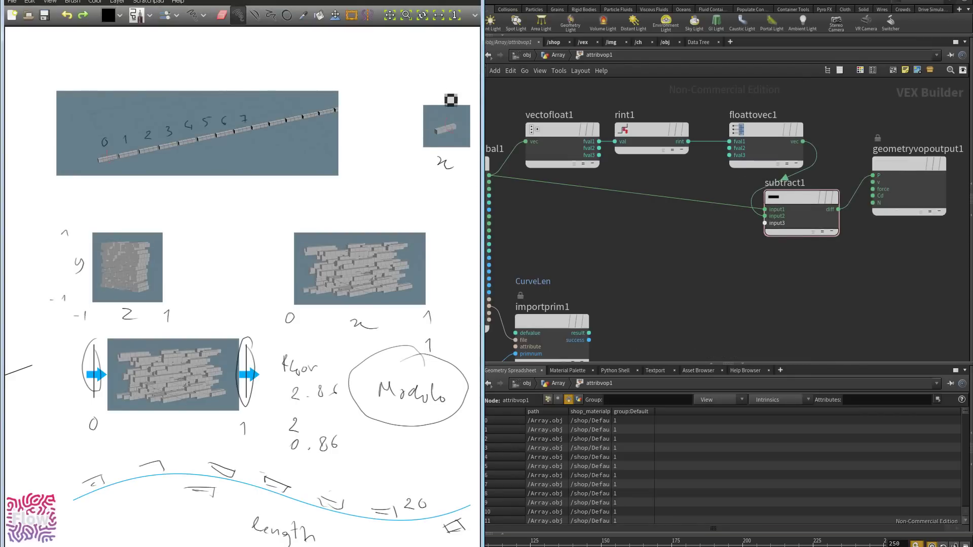
left_click(919, 117)
scroll(873, 132, "down", 3)
left_click(886, 141)
left_click(935, 222)
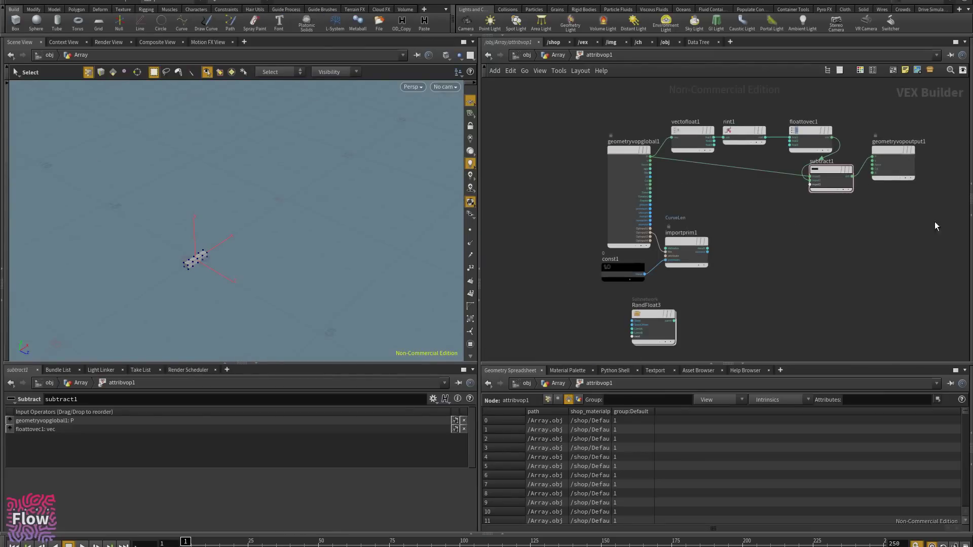
middle_click_drag(902, 238, 786, 279)
left_click_drag(828, 280, 716, 118)
left_click_drag(698, 214, 763, 191)
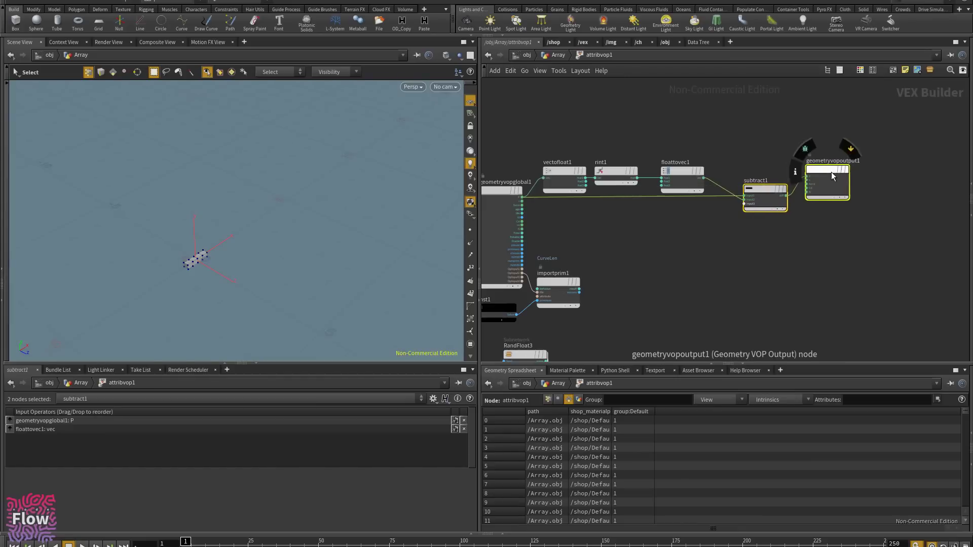
left_click(837, 142)
middle_click_drag(857, 274, 709, 287)
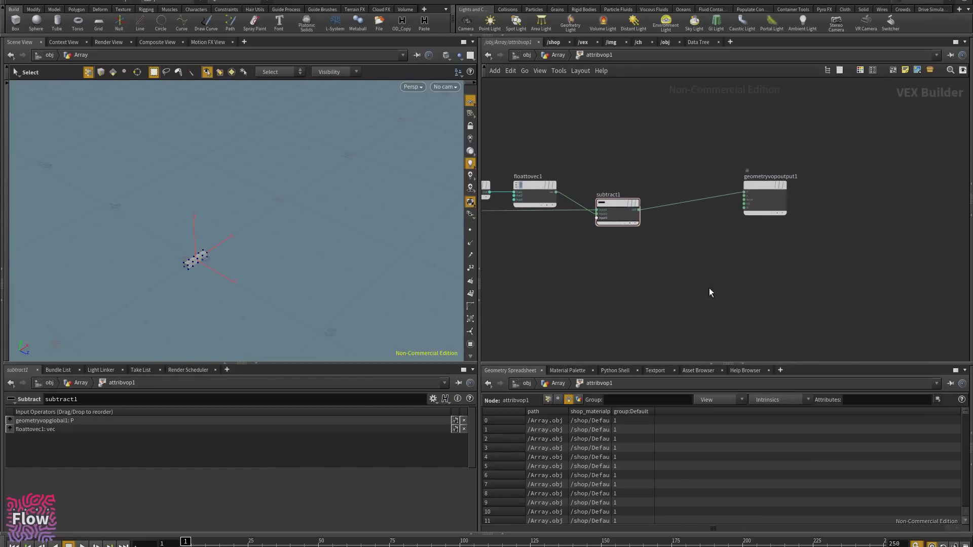
left_click_drag(761, 184, 927, 203)
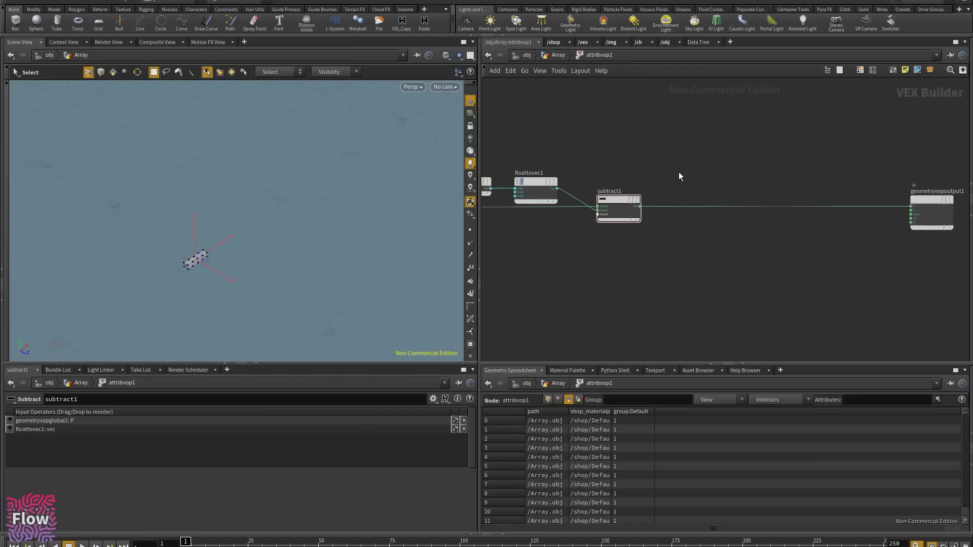
- Add a Transform Matrix node between subtract1 and geometryvopoutput1 and connect subtract1's diff output to its pos input
key("Tab")
type("tran")
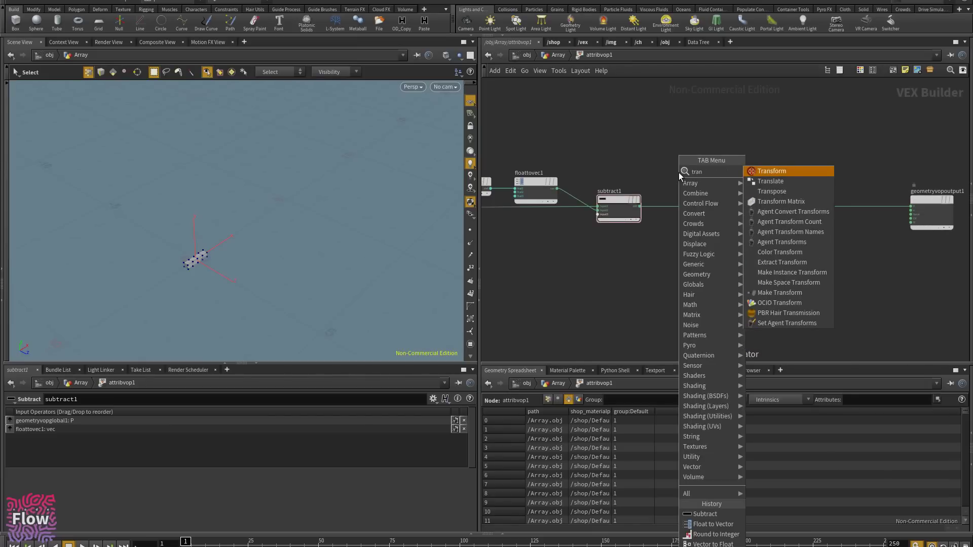
left_click(782, 202)
left_click(776, 247)
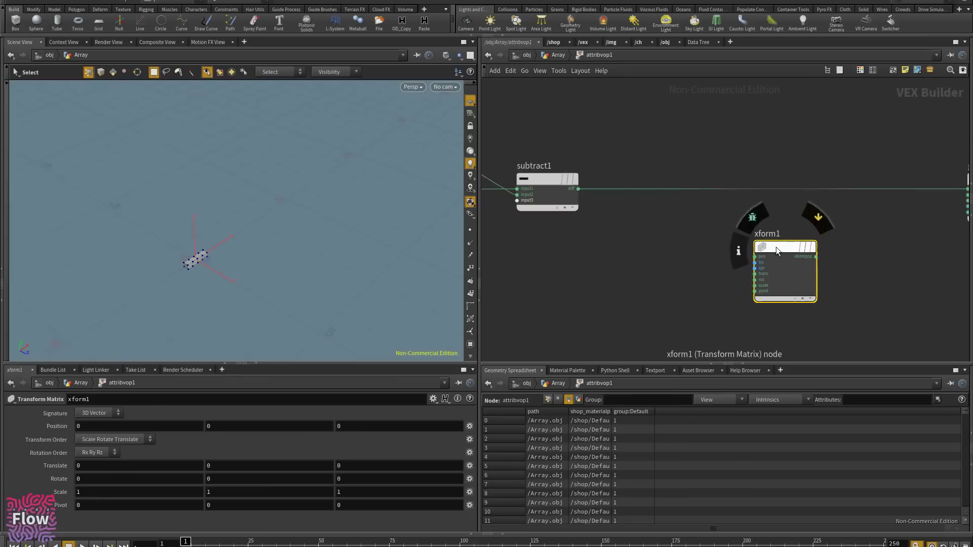
left_click_drag(578, 190, 628, 216)
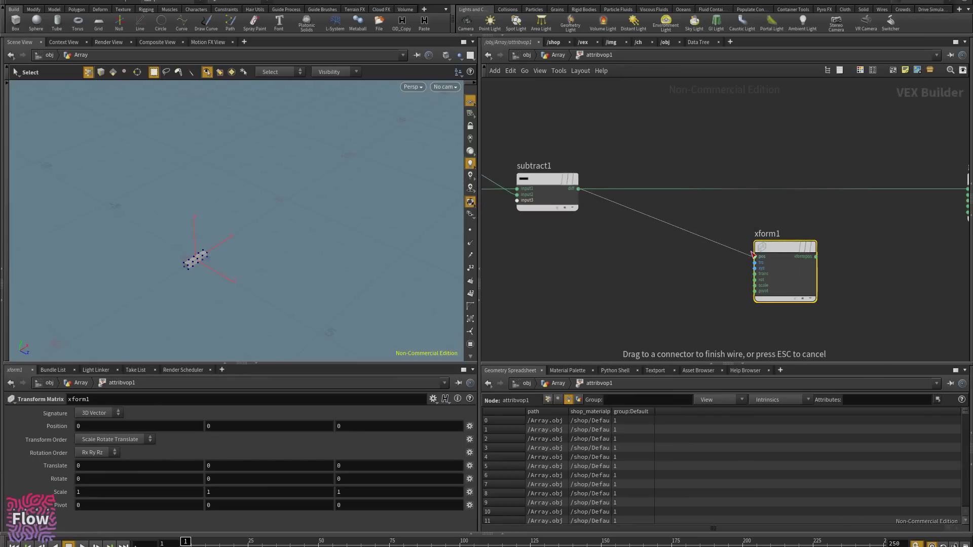
left_click_drag(753, 255, 769, 227)
middle_click_drag(871, 281, 832, 233)
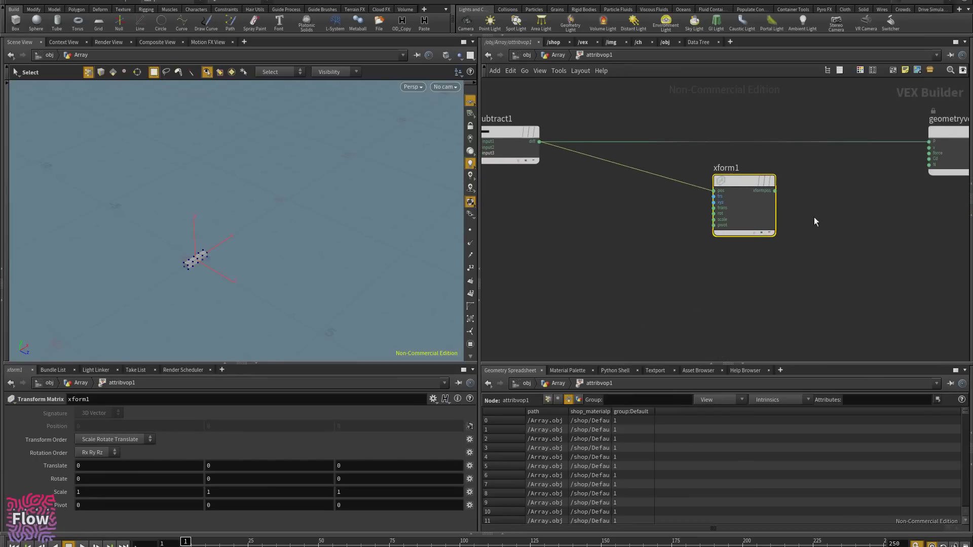
- Duplicate xform1, place the copy below, and insert xform1 into the wire between subtract1 and geometryvopoutput1
key("ctrl+c")
key("ctrl+v")
left_click_drag(731, 172, 646, 267)
left_click_drag(781, 191, 770, 137)
- Delete the wire from subtract1 to xform2 and connect xform2's output to xform1's trans input
left_click_drag(609, 212, 564, 245)
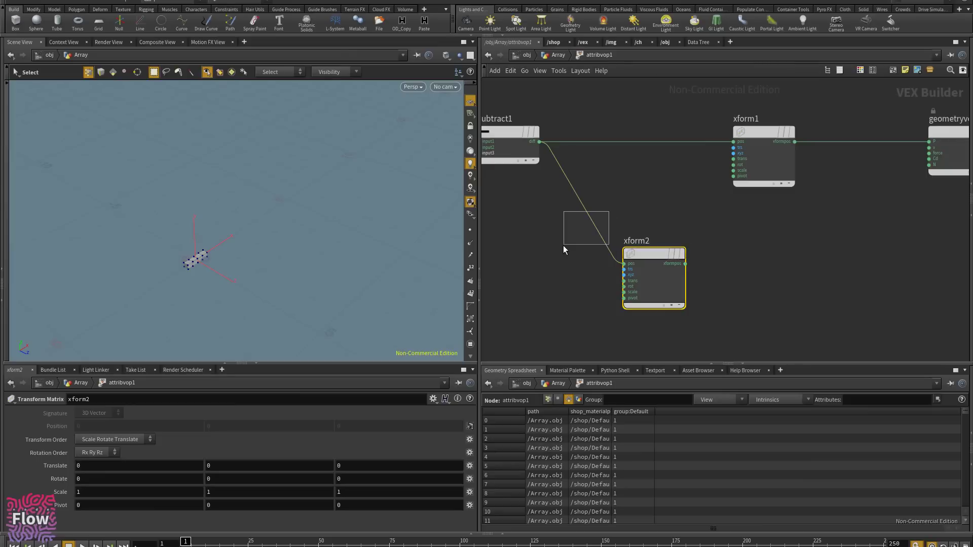
key("Delete")
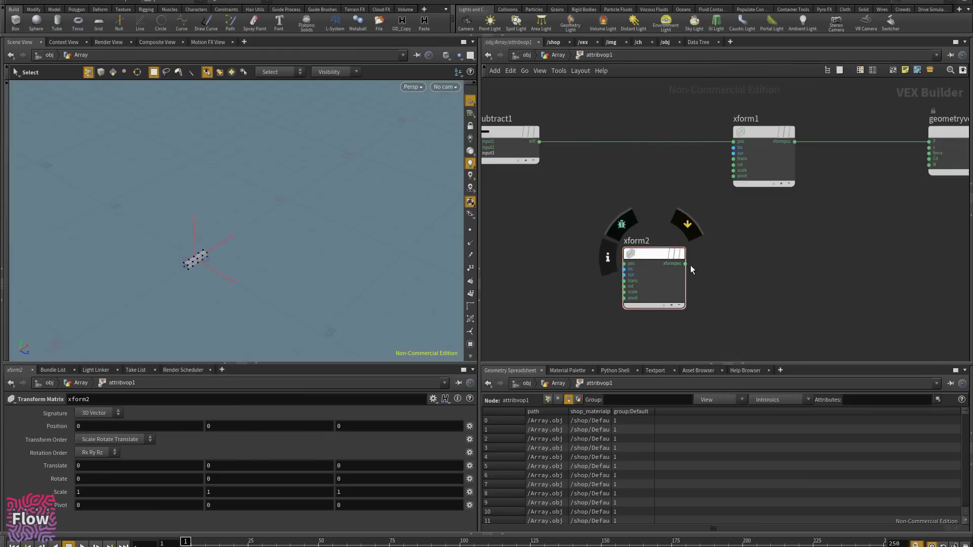
left_click_drag(686, 264, 733, 159)
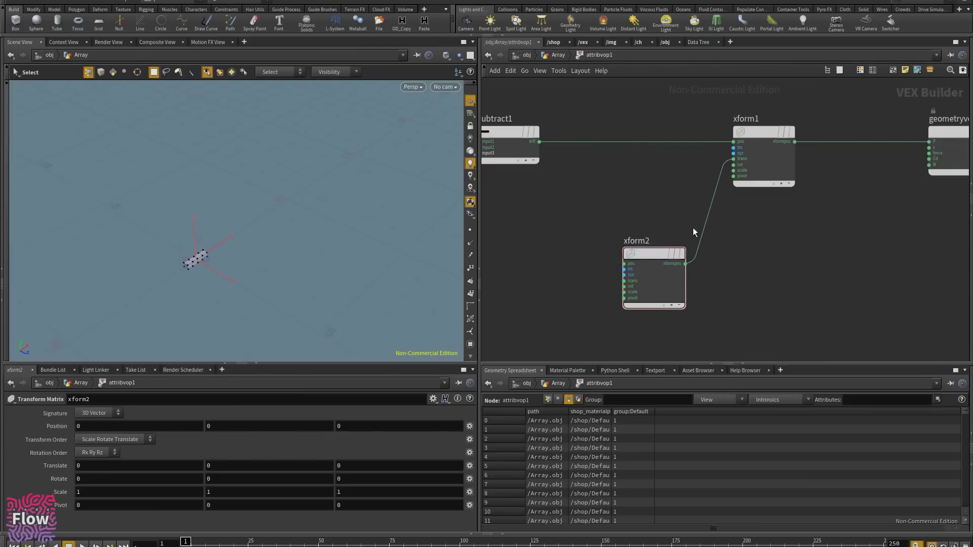
- Check the sketch notes and move the RandFloat3 subnetwork away from const1 into the open space below rint1
scroll(694, 227, "down", 3)
middle_click_drag(532, 239, 701, 222)
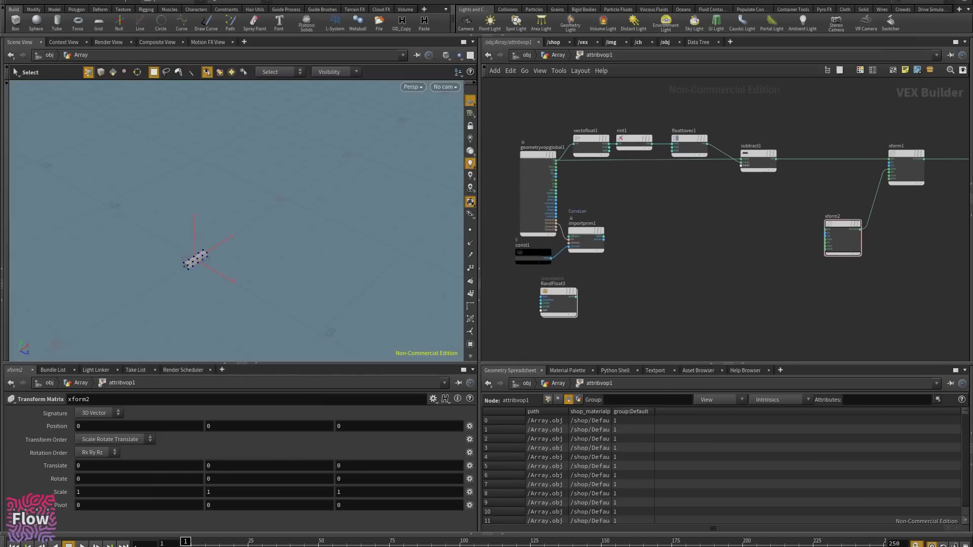
key("alt+Tab")
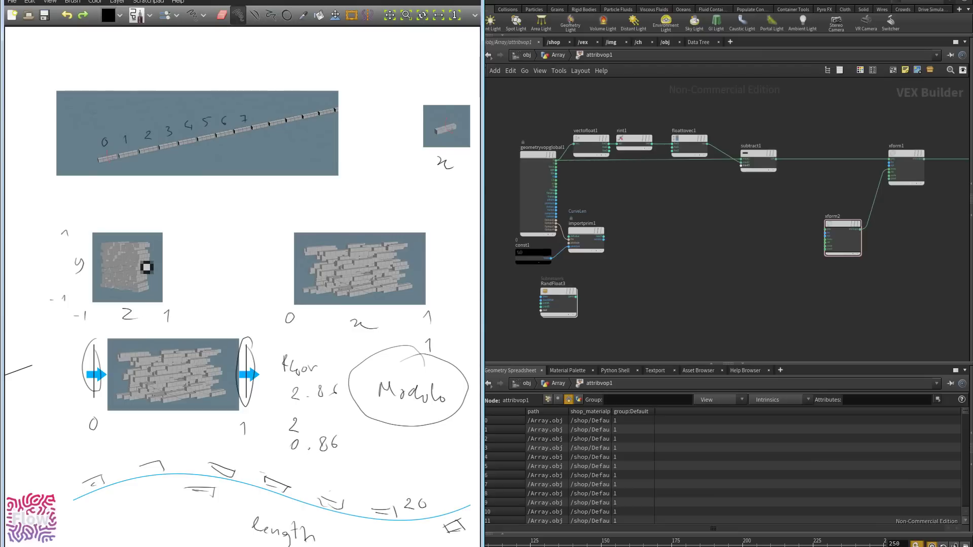
key("alt+Tab")
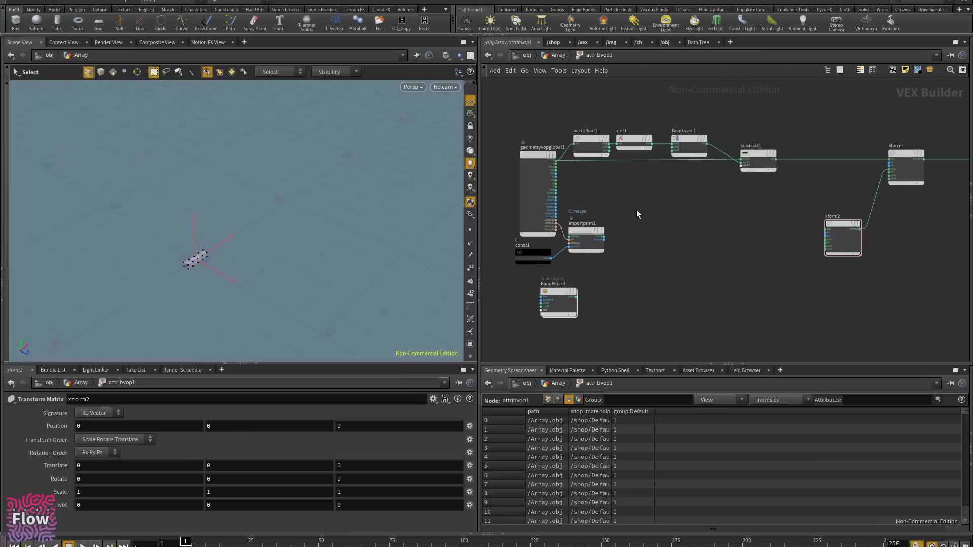
scroll(631, 260, "up", 2)
mouse_move(576, 309)
middle_mouse_down()
mouse_move(660, 251)
mouse_move(649, 248)
mouse_move(621, 295)
middle_mouse_up()
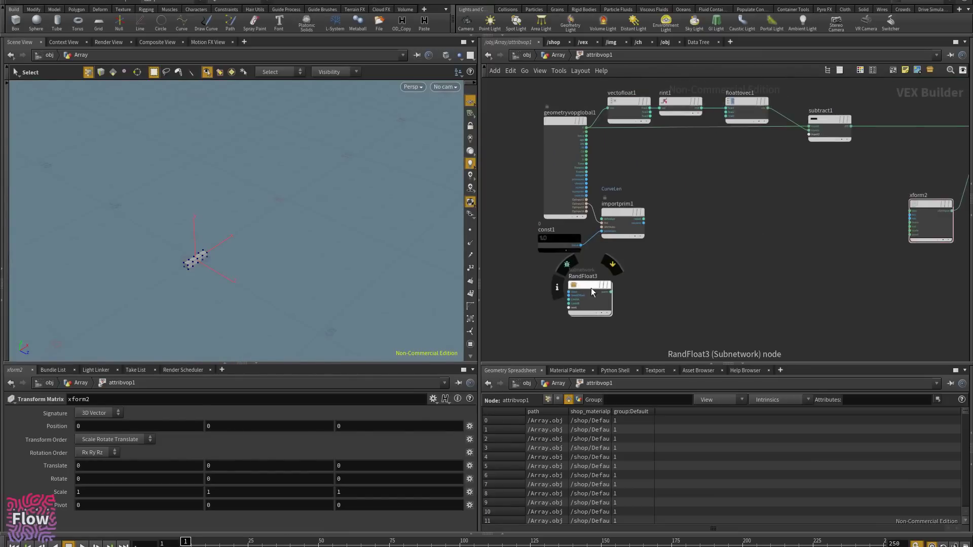
left_click_drag(591, 288, 684, 282)
scroll(681, 185, "up", 2)
middle_click_drag(680, 185, 653, 198)
scroll(668, 176, "down", 2)
middle_click_drag(589, 174, 665, 175)
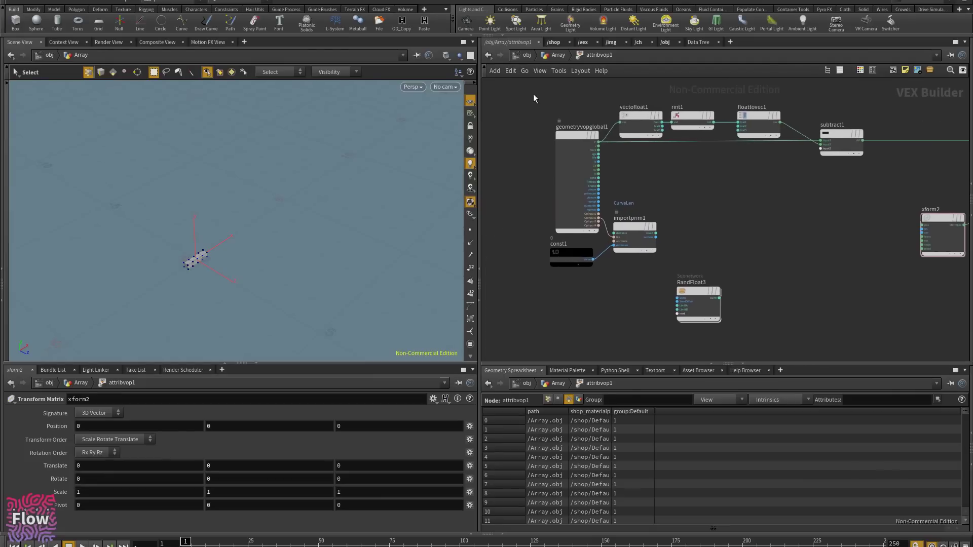
- Shift the nodes from geometryvopglobal1 to rint1 away from floattovec1 and connect rint1's output to RandFloat3's Seed input
left_click_drag(533, 94, 702, 258)
left_click_drag(689, 113, 677, 299)
left_click(652, 189)
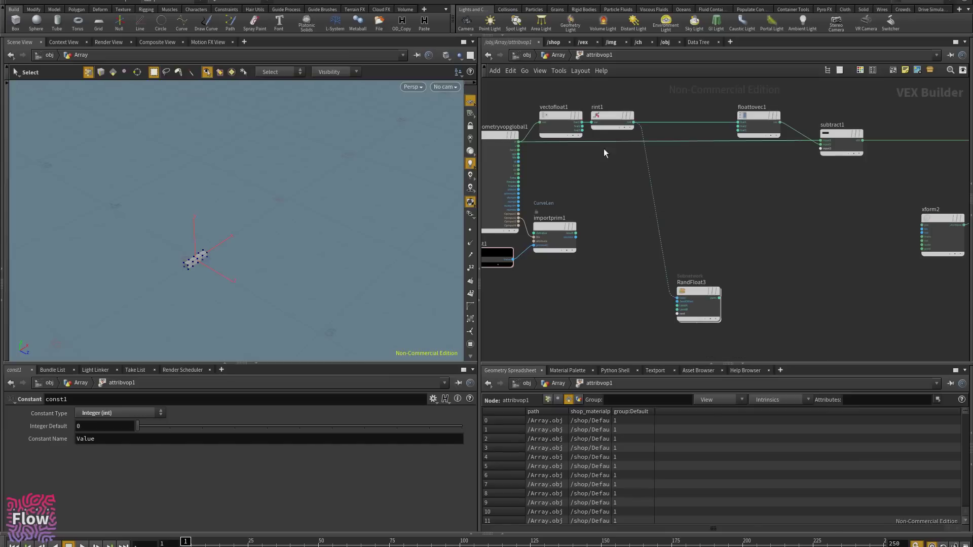
middle_click_drag(708, 233, 716, 234)
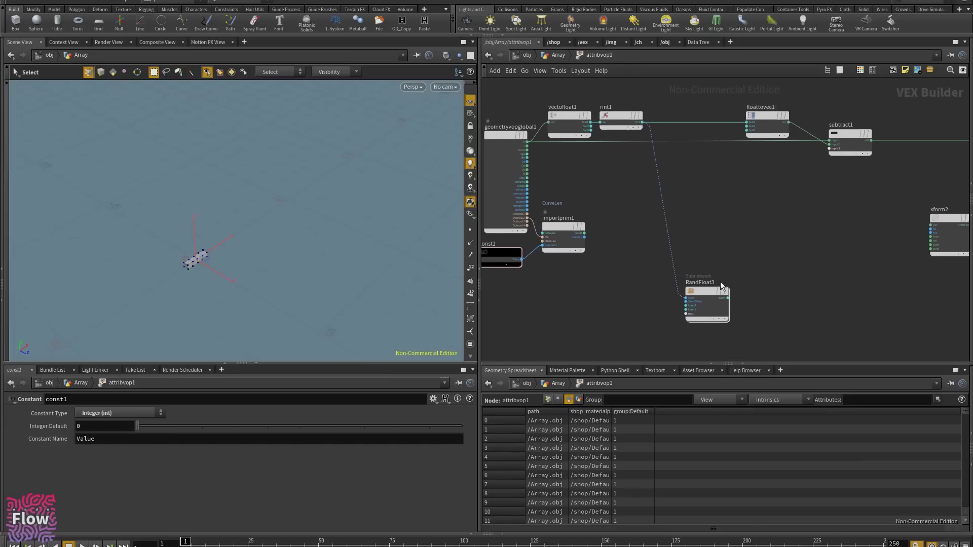
- Raise RandFloat3 closer to the main chain and stack two duplicates of it below, keeping their Seed connections
left_click_drag(714, 292, 710, 249)
middle_click_drag(709, 302, 698, 269)
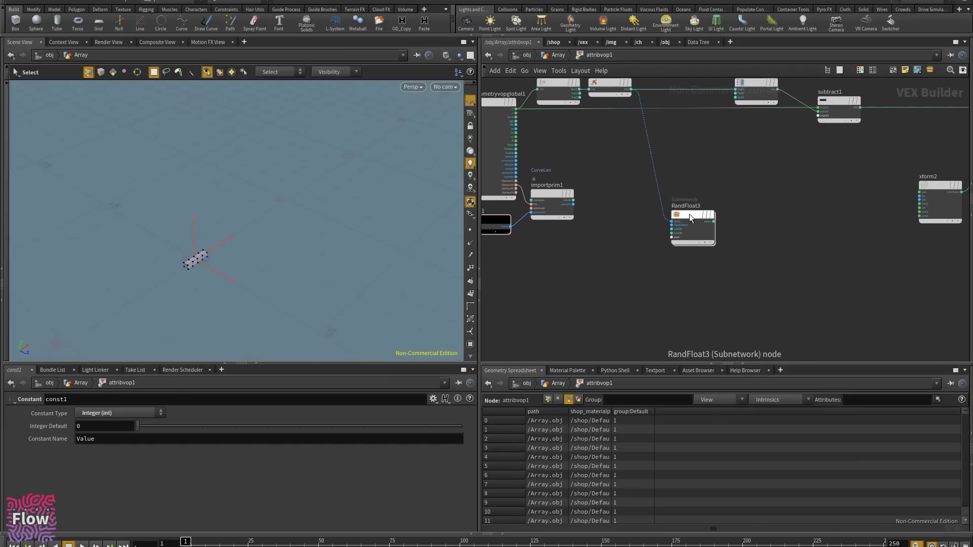
left_click_drag(690, 214, 689, 260, "alt")
left_click_drag(689, 261, 696, 315, "alt")
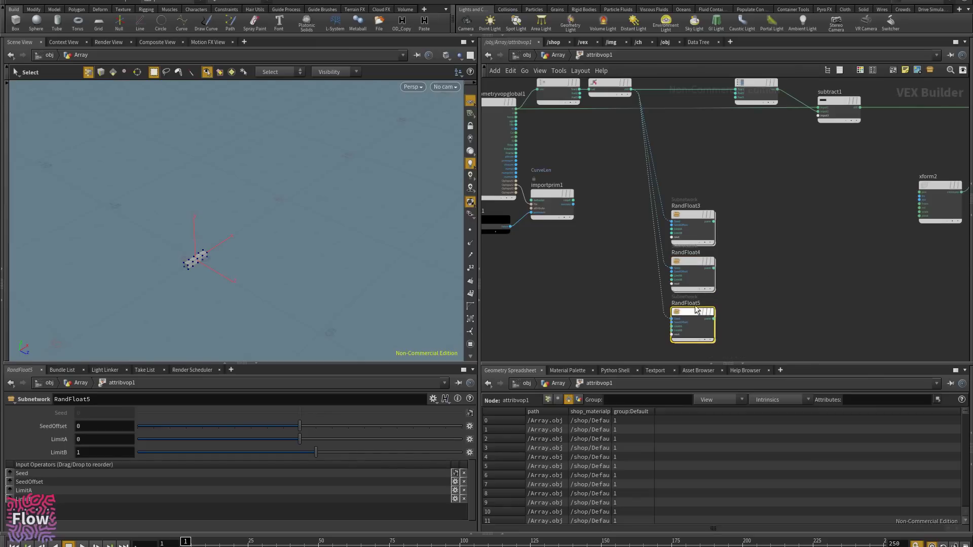
- Separate RandFloat5 from the stack by moving it well below, and raise RandFloat3 and RandFloat4 closer to the main node chain
left_click(692, 221)
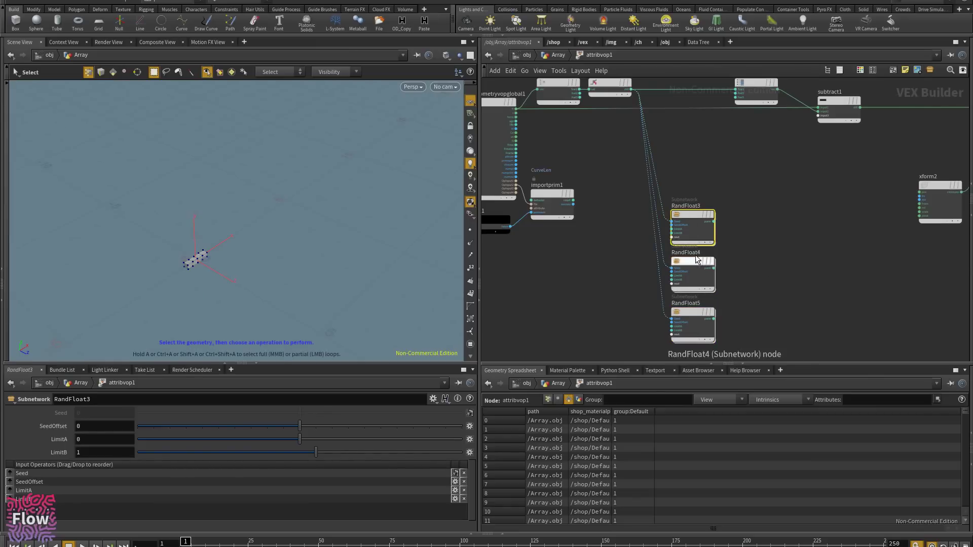
middle_click_drag(723, 274, 724, 241)
left_click_drag(688, 291, 681, 326)
left_click_drag(729, 274, 686, 103)
middle_click_drag(737, 132, 724, 195)
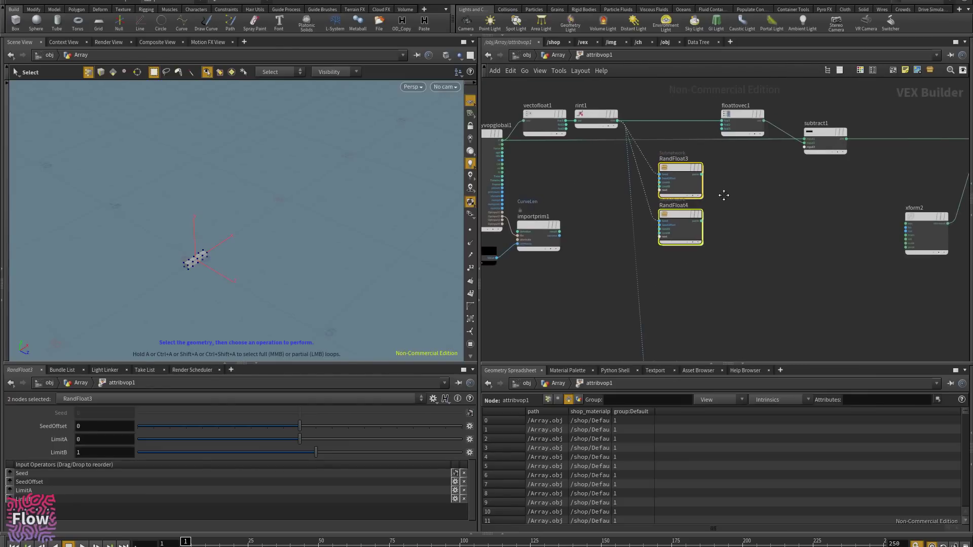
- Set RandFloat3's LimitA to -1
left_click(681, 167)
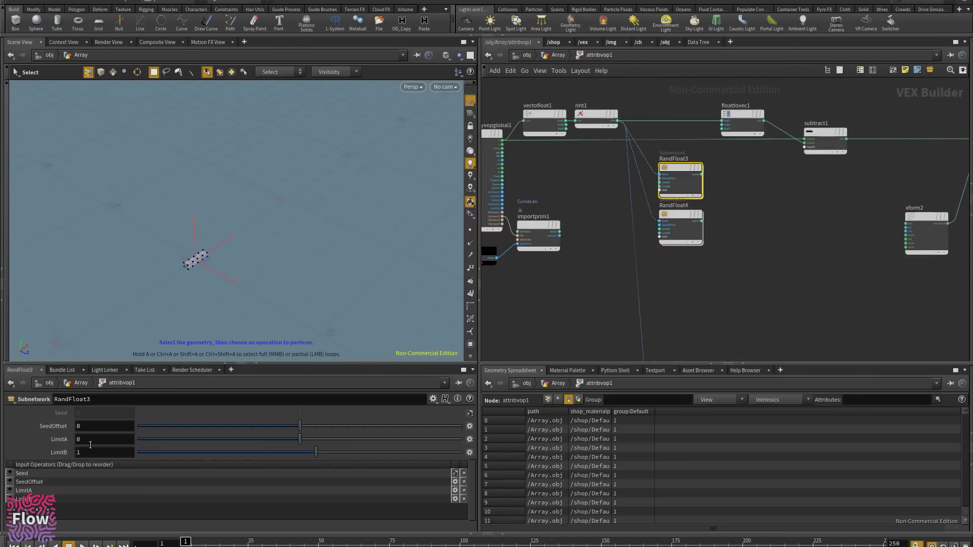
type("-1")
key("Return")
- Set RandFloat4's LimitA to -1 and its SeedOffset to 5432632
left_click(684, 241)
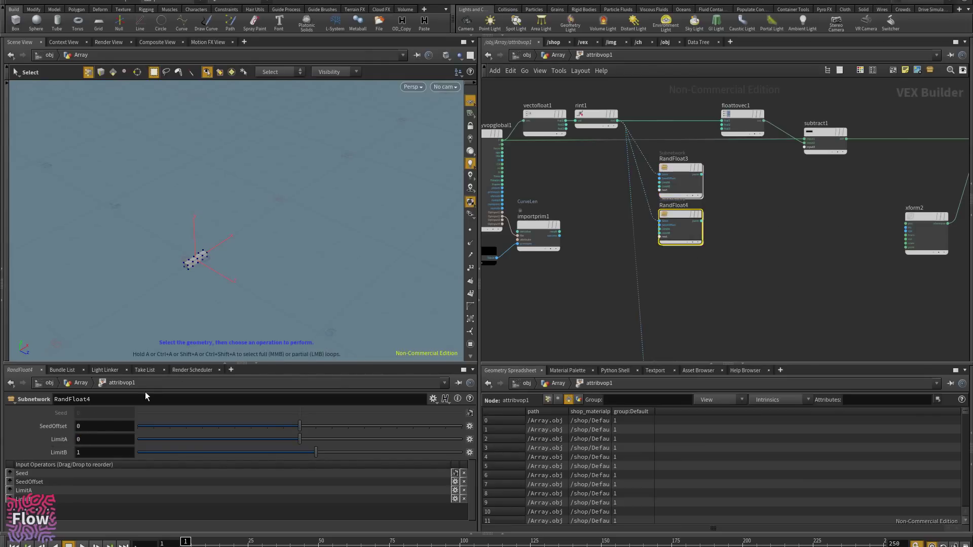
left_click(84, 441)
type("-1")
key("Return")
type("5432632")
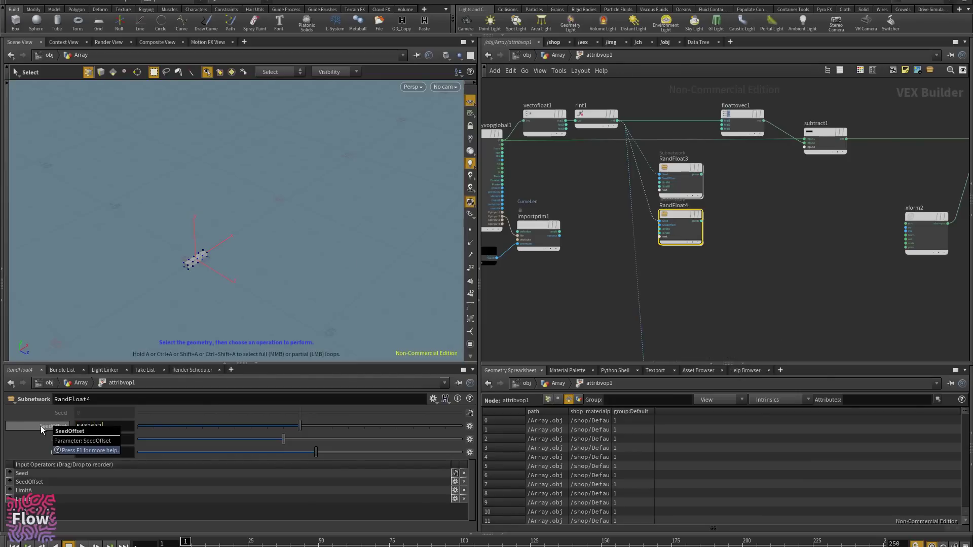
key("Return")
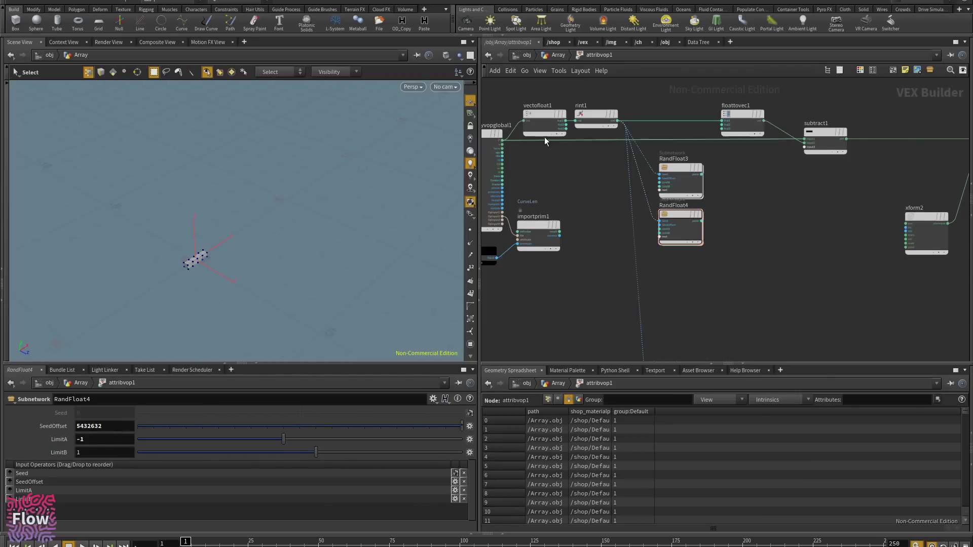
- Add a Float to Vector node, feed RandFloat3 and RandFloat4 into its second and third components, and connect its output to xform2's first input
key("Tab")
type("floa")
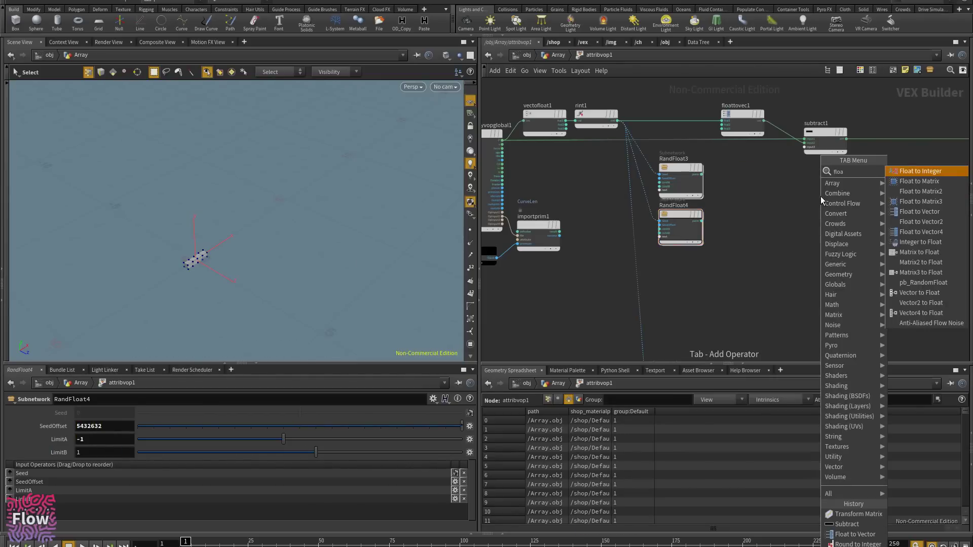
left_click(934, 214)
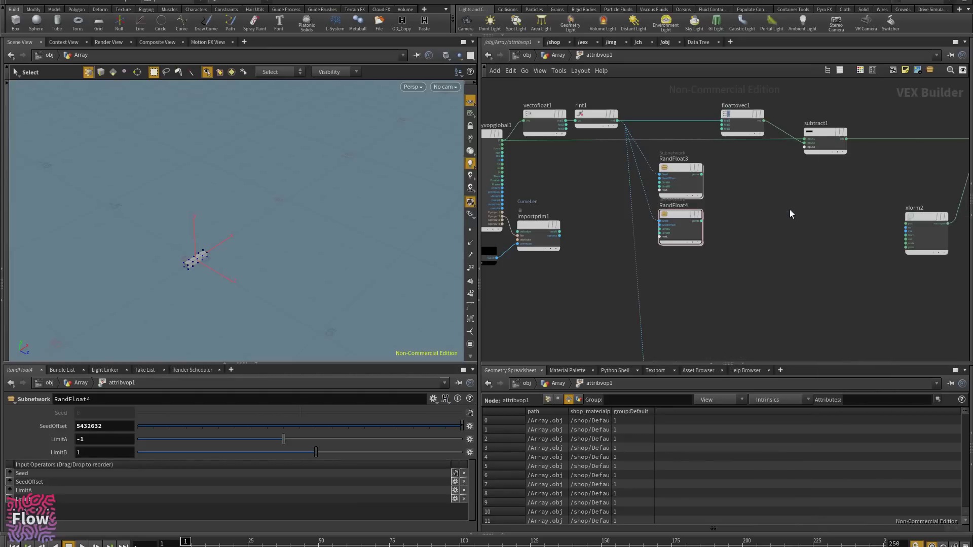
left_click(789, 210)
scroll(777, 201, "up", 2)
middle_click_drag(735, 179, 712, 168)
left_click_drag(648, 152, 743, 215)
left_click_drag(648, 218, 743, 222)
middle_click_drag(779, 260, 664, 268)
left_click_drag(690, 217, 825, 229)
- Set RandFloat4's SeedOffset to 0 and examine how the array pieces are arranged from another angle
left_click_drag(224, 239, 289, 198, "alt")
middle_click_drag(618, 278, 732, 276)
left_click(612, 164)
left_click(609, 230)
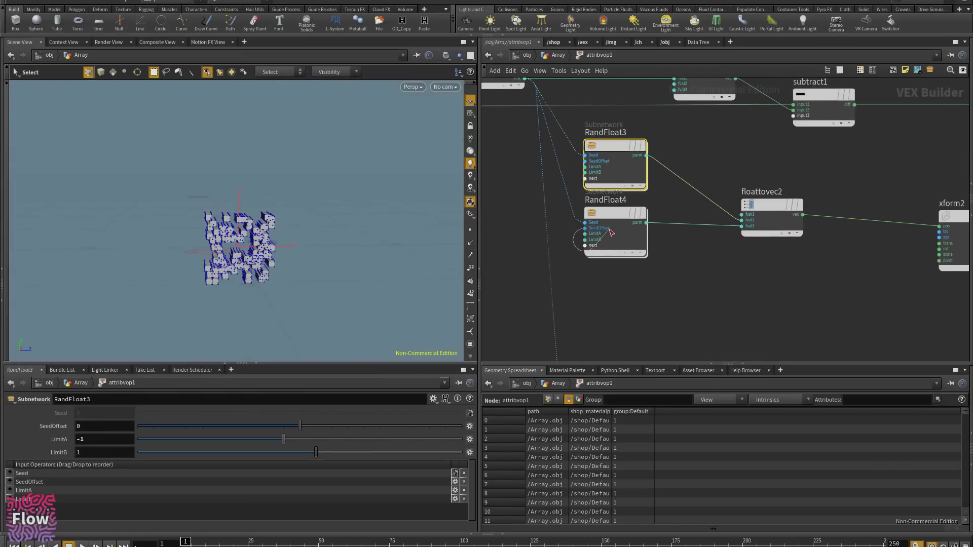
key("Escape")
left_click(629, 246)
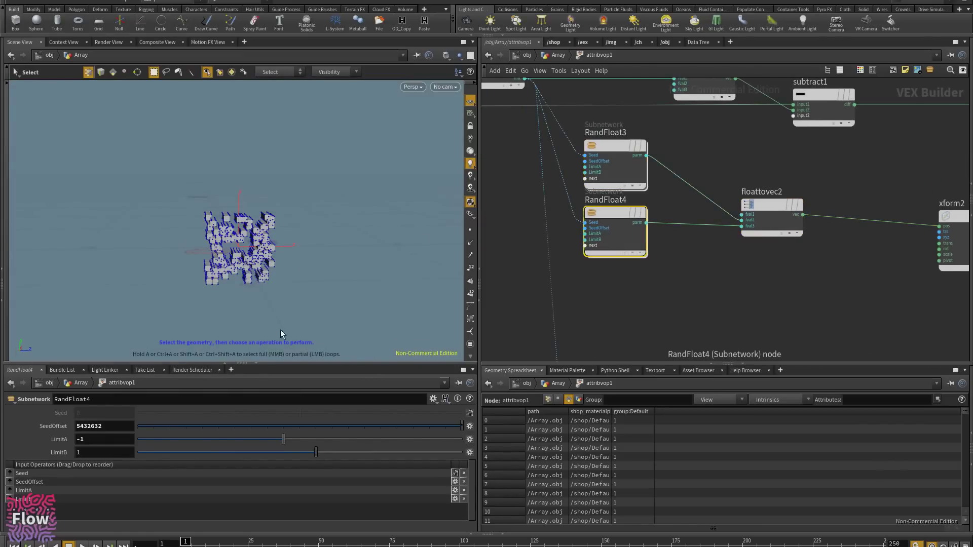
left_click_drag(106, 426, 7, 429)
type("0")
key("Return")
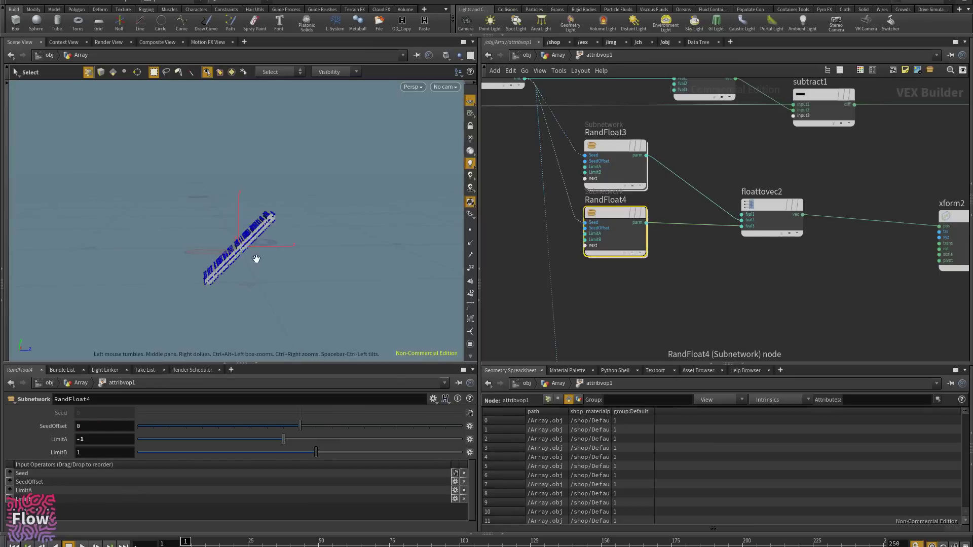
left_click_drag(256, 259, 223, 284, "alt")
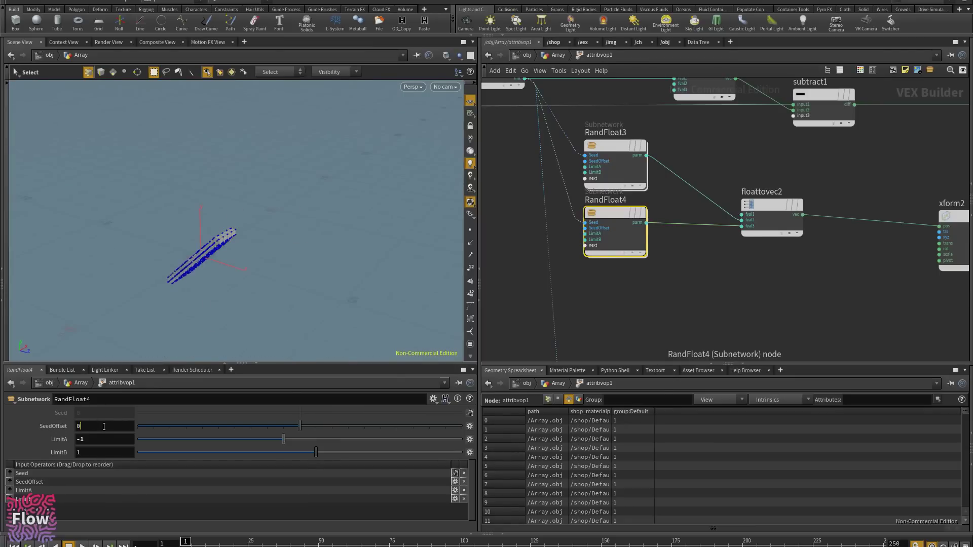
- Set RandFloat4's SeedOffset to 234524 and inspect the distribution of the pieces
type("234524")
key("Return")
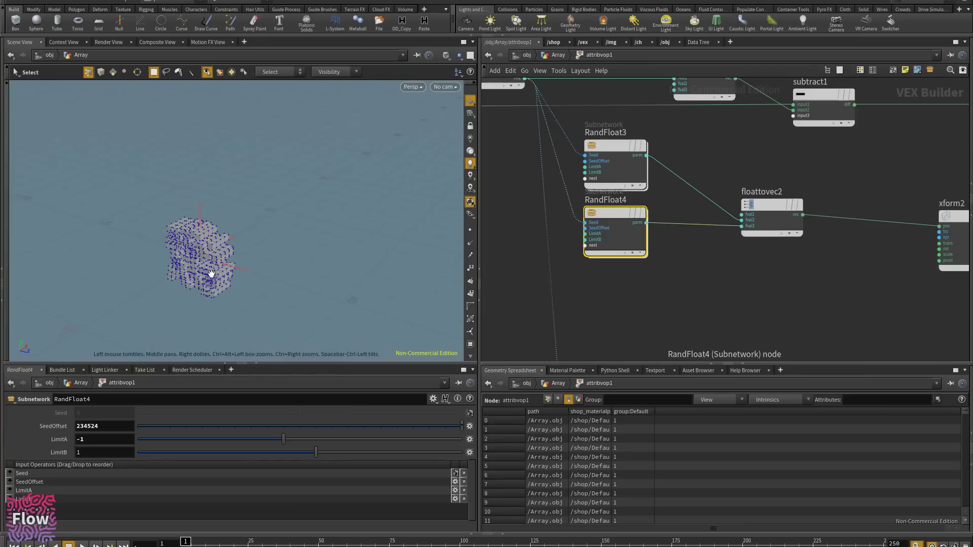
left_click_drag(212, 275, 154, 265, "alt")
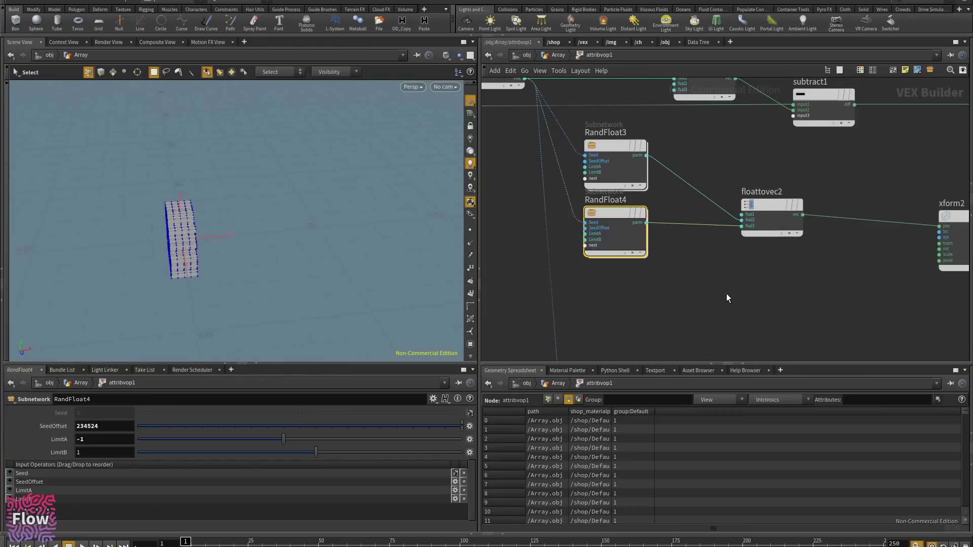
- Raise floattovec2 slightly and move RandFloat5 up closer to the space beneath RandFloat4
scroll(811, 269, "down", 1)
left_click_drag(774, 218, 776, 199)
left_click_drag(746, 306, 768, 195)
middle_click_drag(763, 318, 757, 235)
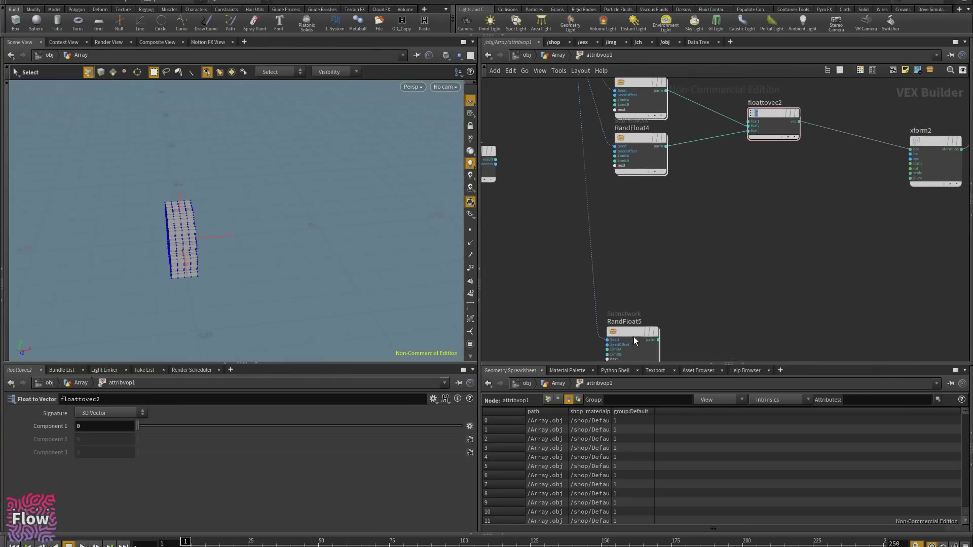
left_click_drag(634, 338, 642, 283)
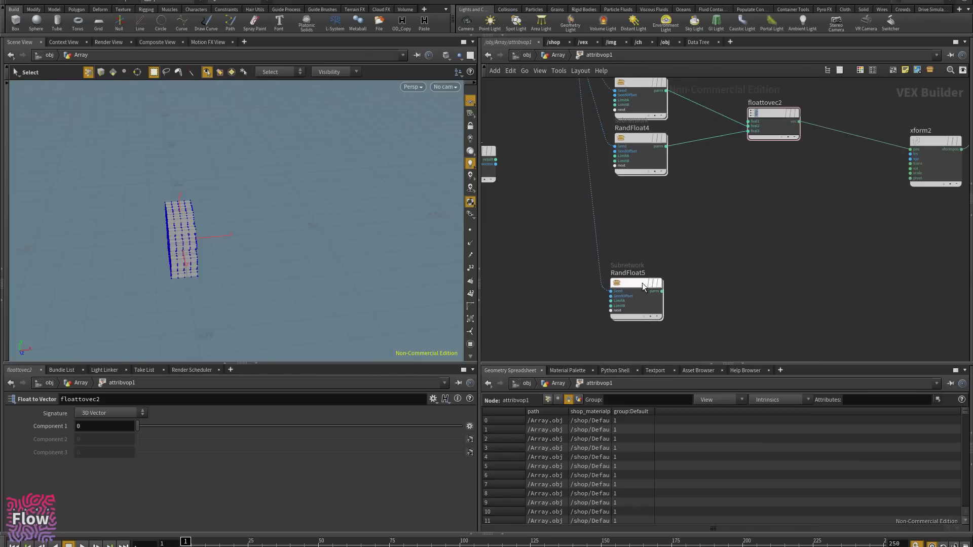
- Set RandFloat5's SeedOffset to 6353535
left_click(643, 283)
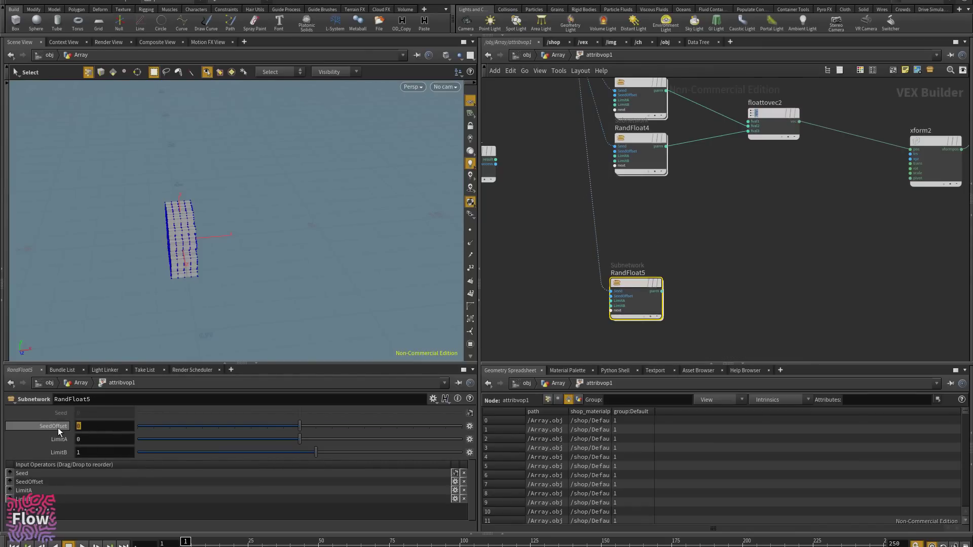
type("6353535")
key("Return")
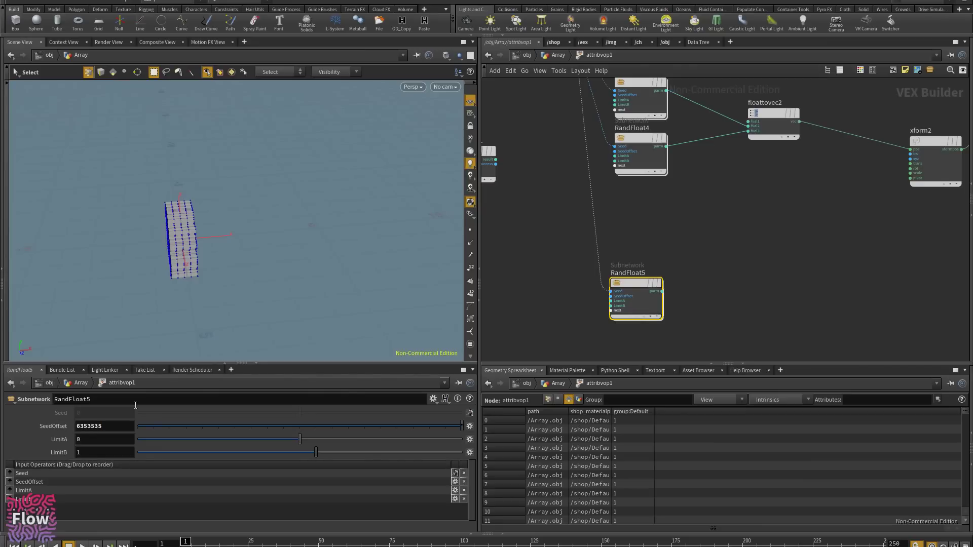
- Duplicate floattovec2 into the space below it and delete the copy's input wires
left_click(767, 113)
left_click_drag(770, 111, 783, 234, "alt")
left_click_drag(723, 229, 740, 200)
key("Delete")
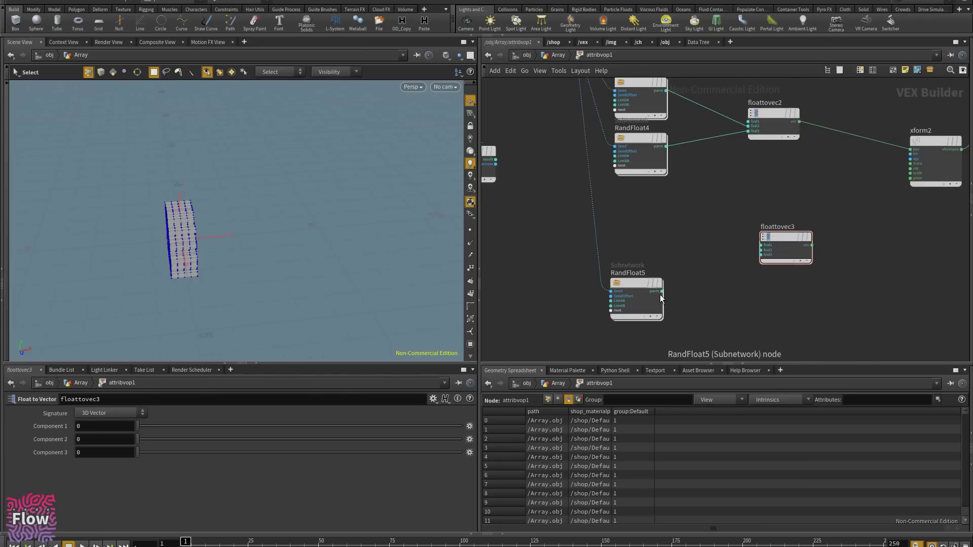
- Connect RandFloat5 to floattovec3's first component and floattovec3 to xform2's trans input, line the two nodes up, and inspect the geometry
left_click_drag(660, 295, 825, 244)
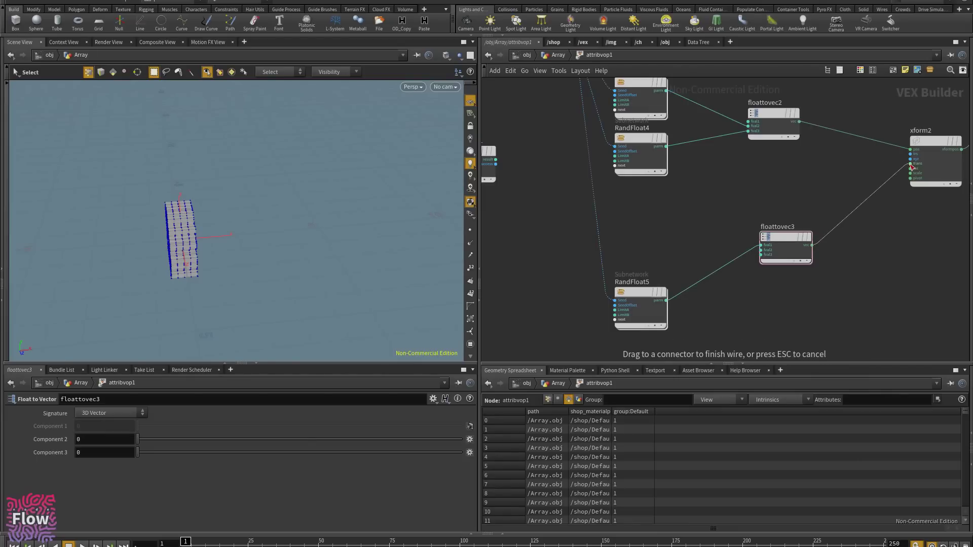
left_click_drag(911, 165, 911, 165)
left_click_drag(793, 236, 790, 290)
left_click_drag(807, 251, 634, 322)
left_click_drag(634, 317, 632, 295)
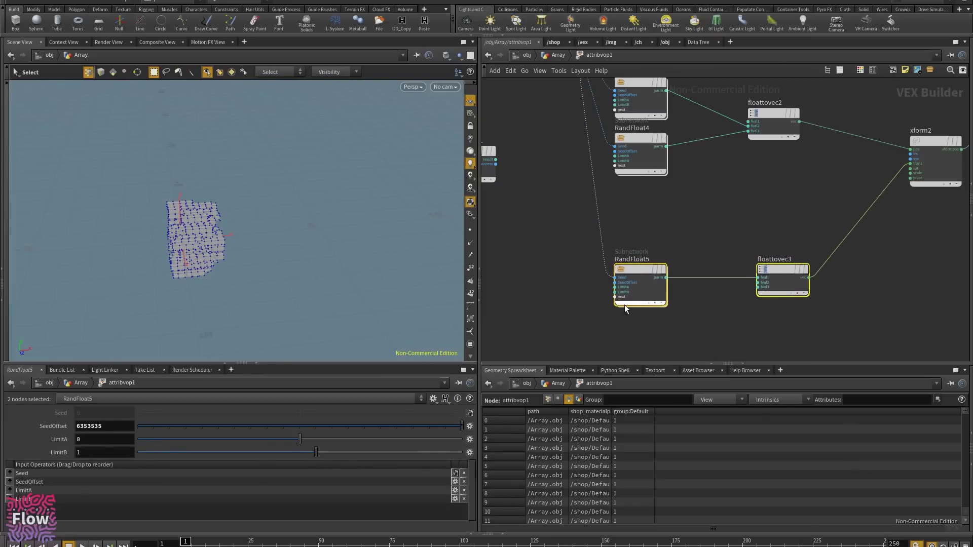
mouse_move(244, 228)
left_mouse_down("alt")
mouse_move(350, 222)
mouse_move(266, 276)
mouse_move(212, 254)
mouse_move(228, 236)
mouse_move(127, 217)
mouse_move(56, 218)
mouse_move(245, 235)
left_mouse_up("alt")
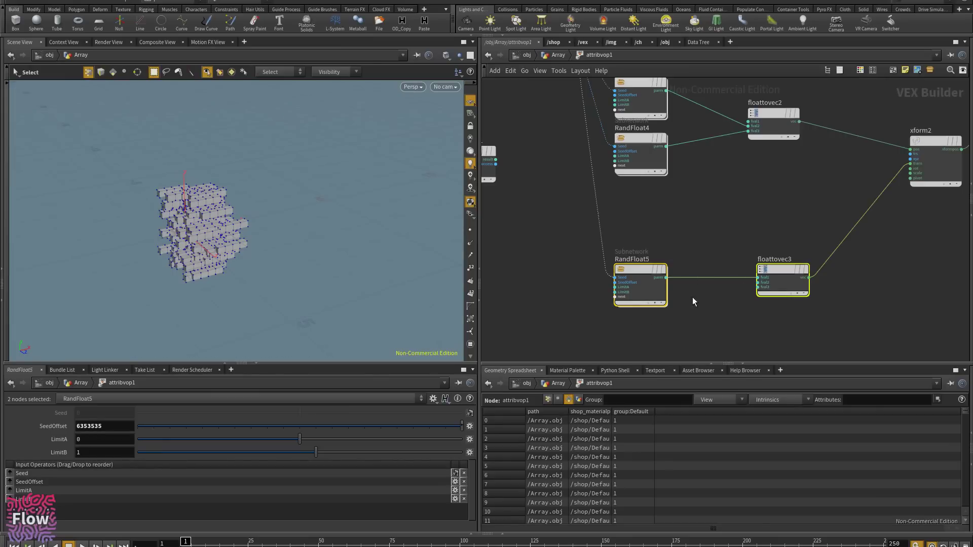
left_click(699, 247)
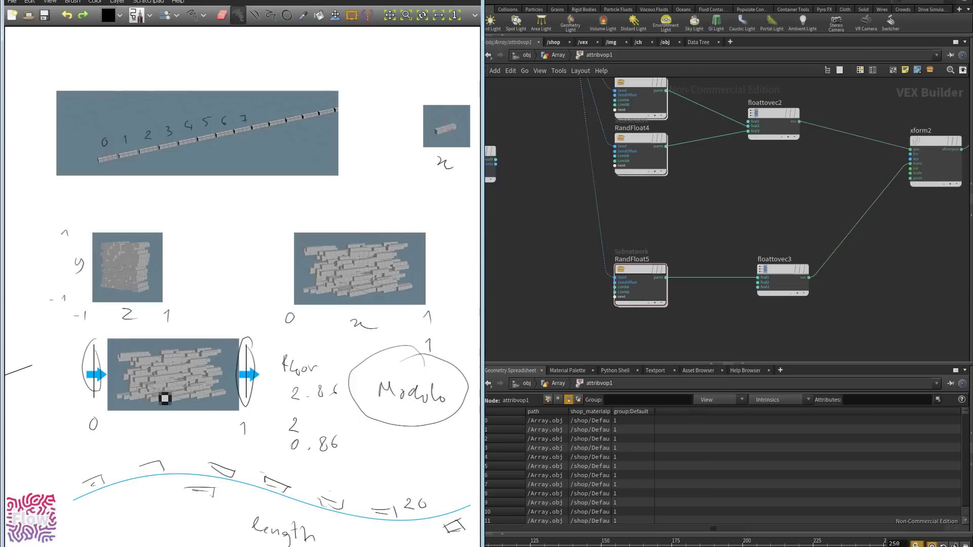
- Insert an Add node into the wire between RandFloat5 and floattovec3 and align it with them
left_click(708, 319)
key("Tab")
type("add")
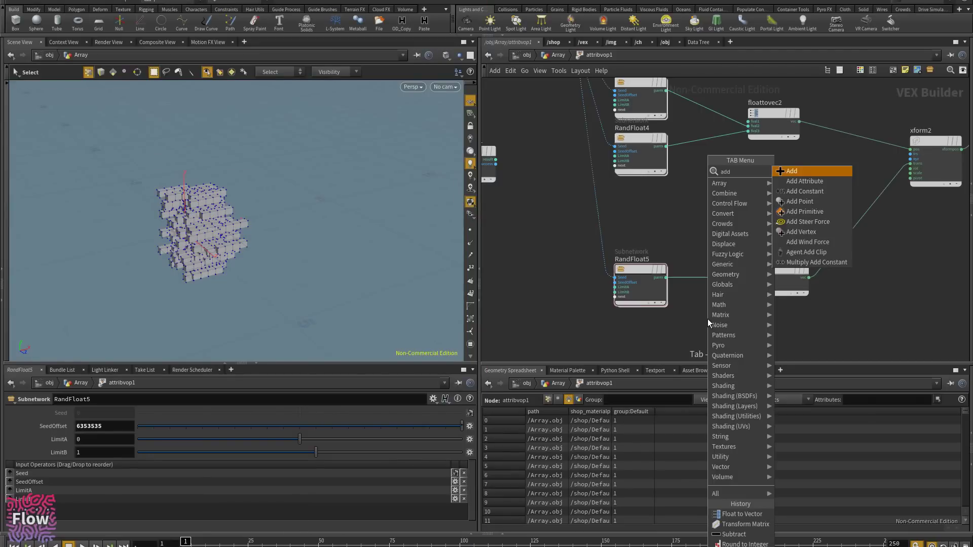
key("Return")
left_click(708, 319)
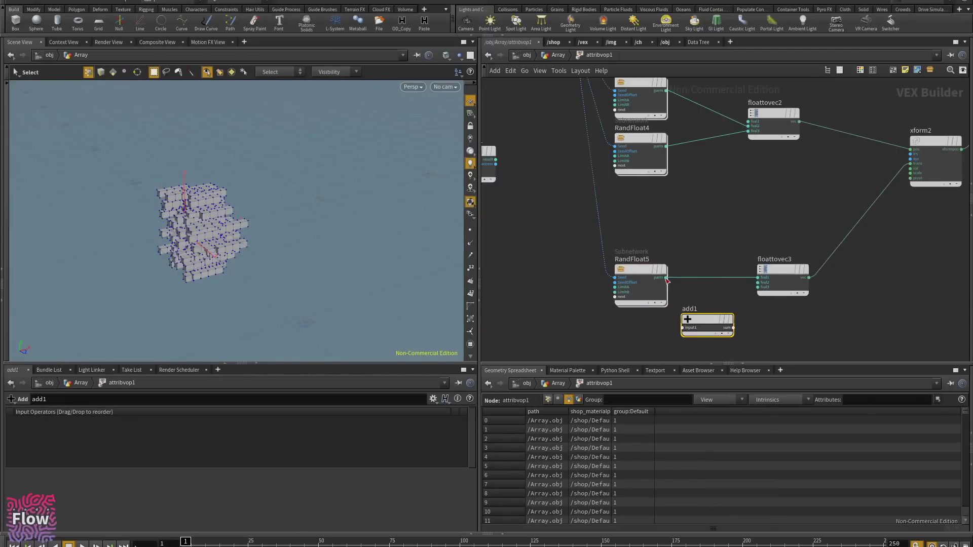
left_click_drag(666, 278, 757, 277)
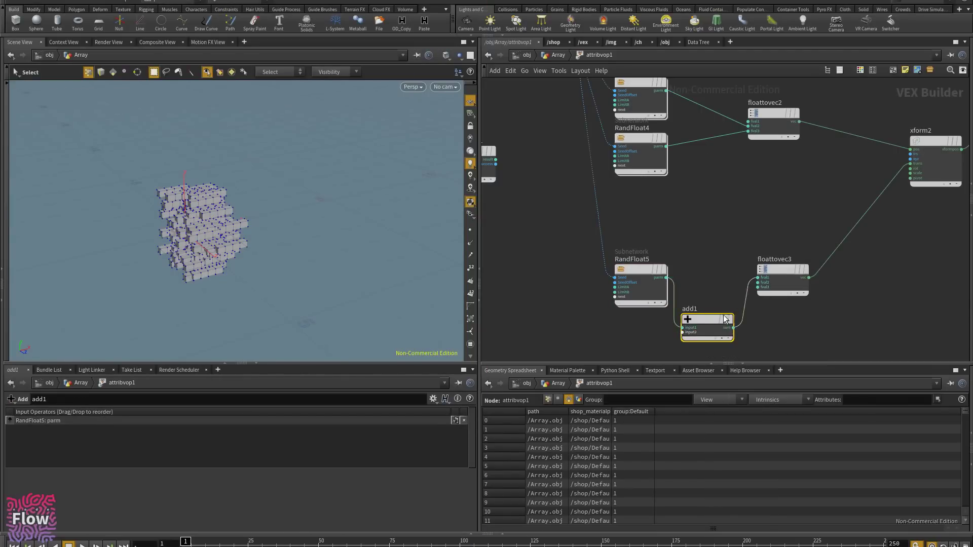
left_click_drag(704, 322, 711, 273)
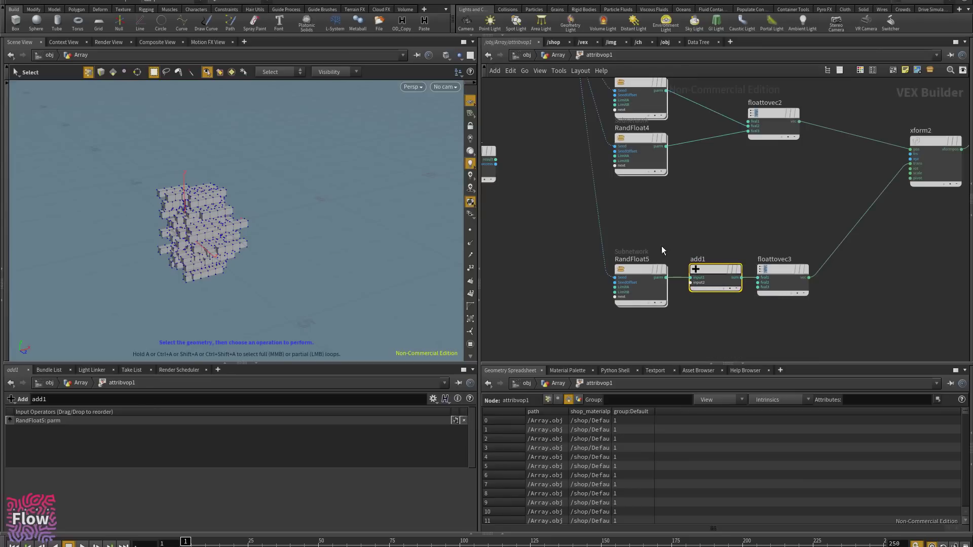
- Add a Parameter node below RandFloat5 and name the parameter MyTime
middle_click_drag(700, 205, 646, 165)
key("Tab")
type("a")
key("BackSpace")
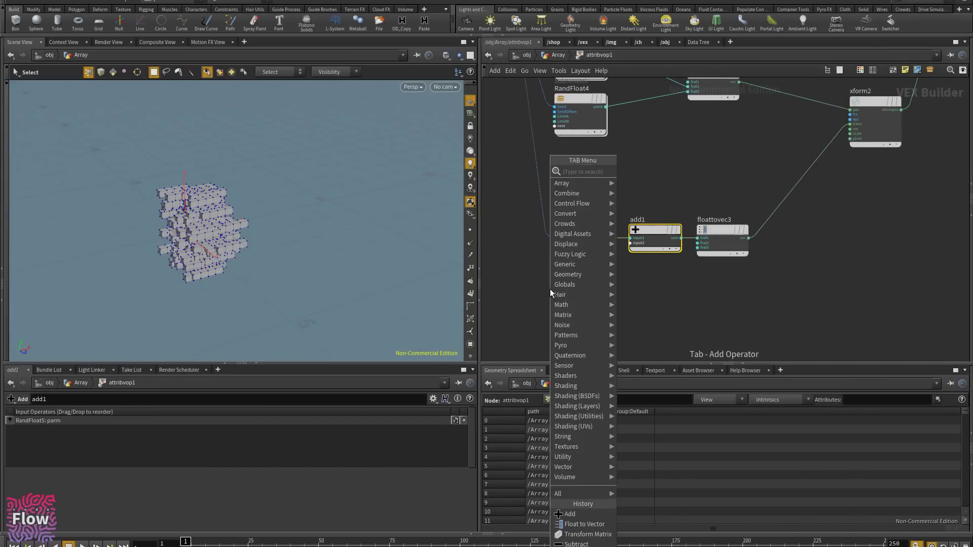
type("p")
key("Return")
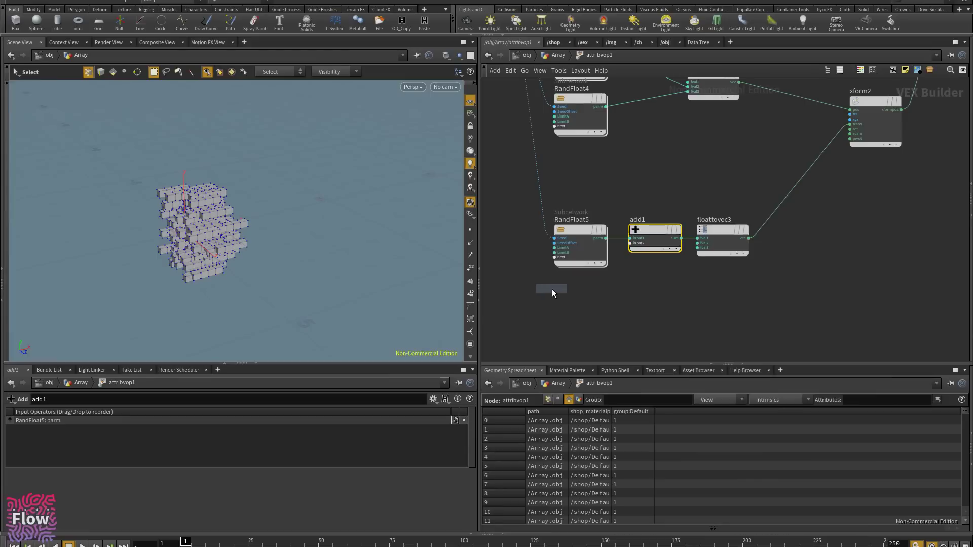
left_click(552, 291)
double_click(119, 415)
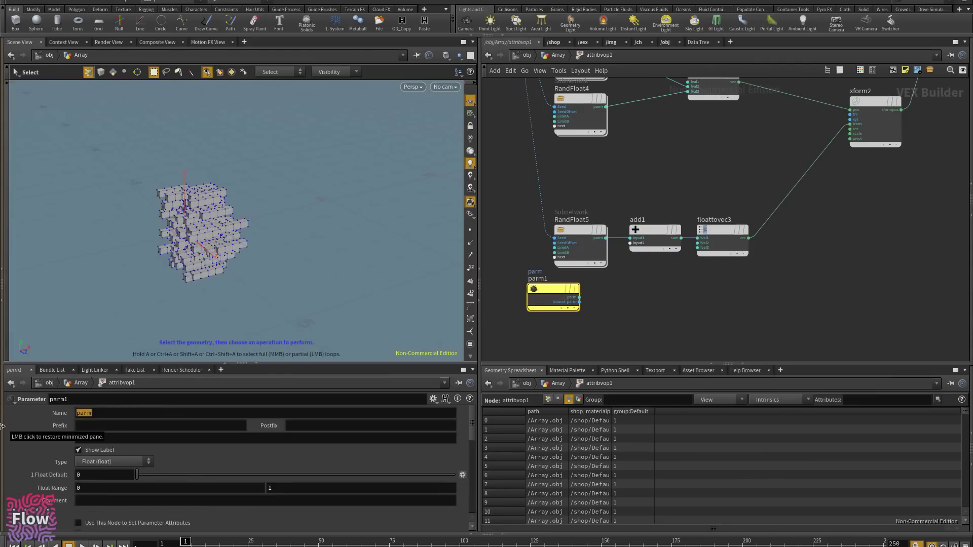
type("Time")
key("Return")
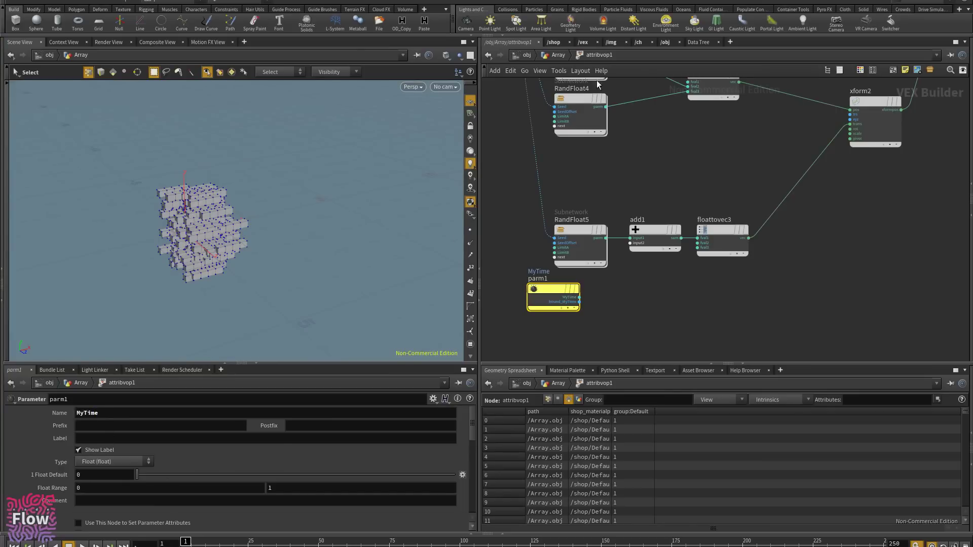
left_click(560, 56)
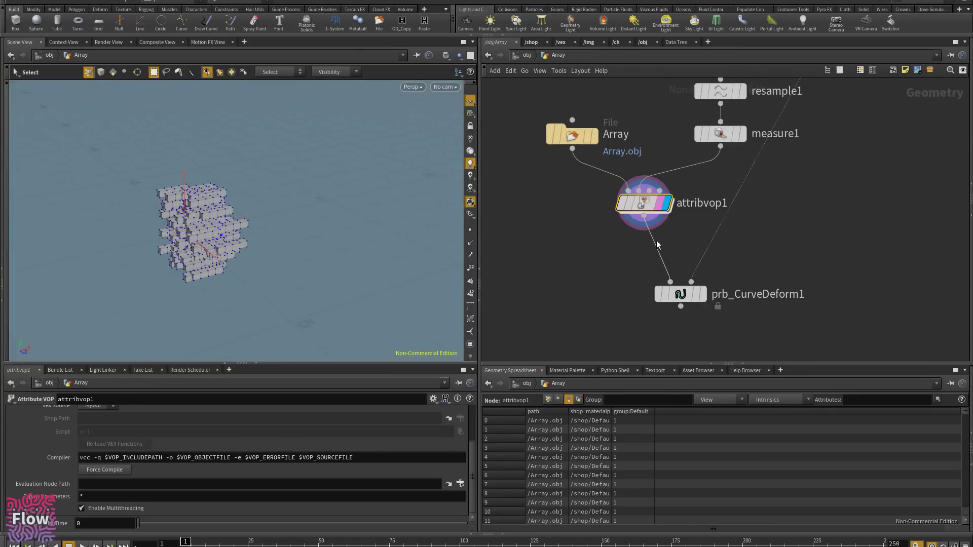
left_click_drag(85, 524, 34, 533)
type("@")
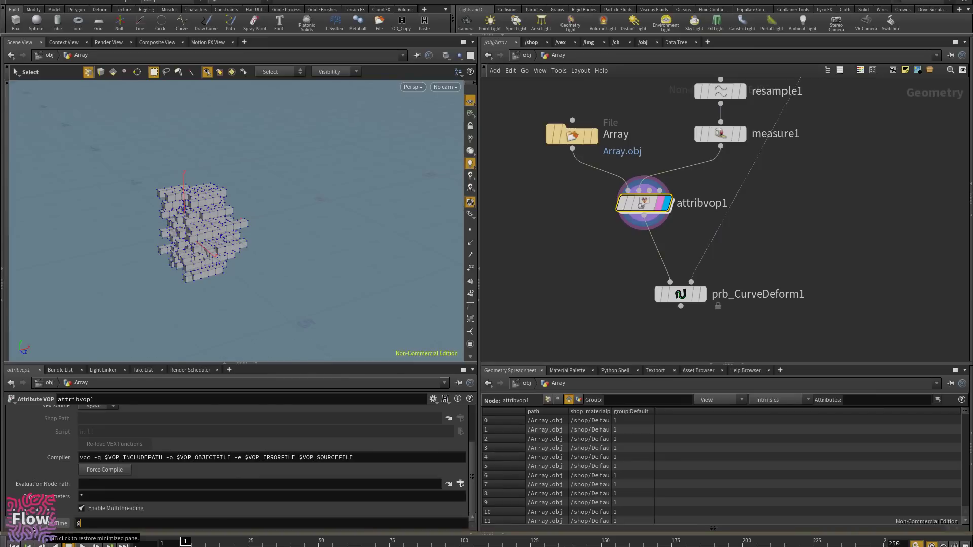
type("Time")
key("Return")
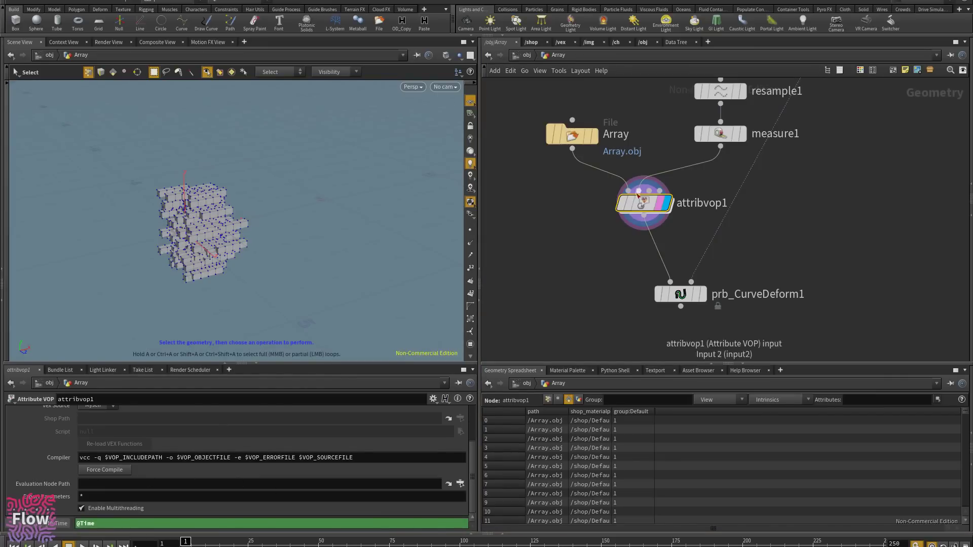
double_click(650, 203)
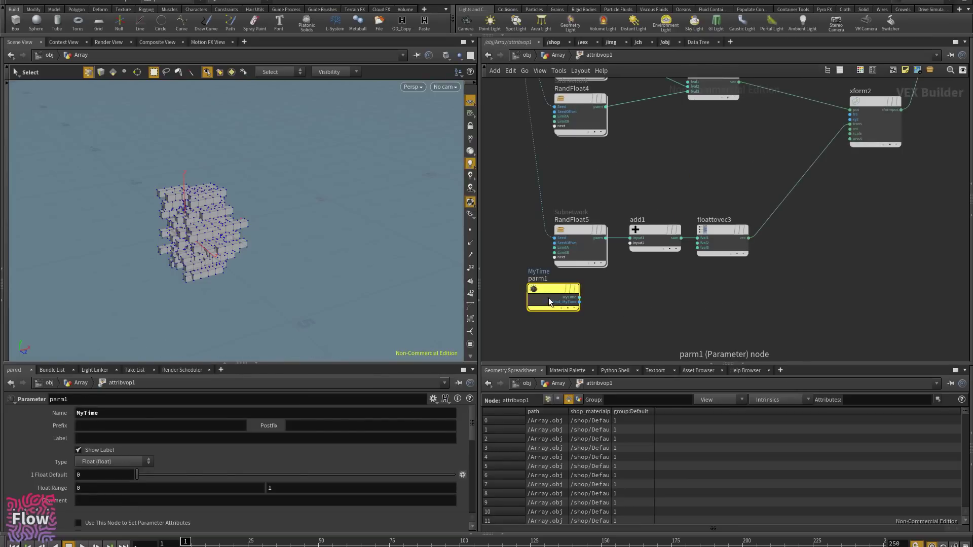
- Align parm1 beneath RandFloat5, connect its MyTime output to add1's second input, and try scrubbing the timeline
left_click_drag(546, 289, 576, 295)
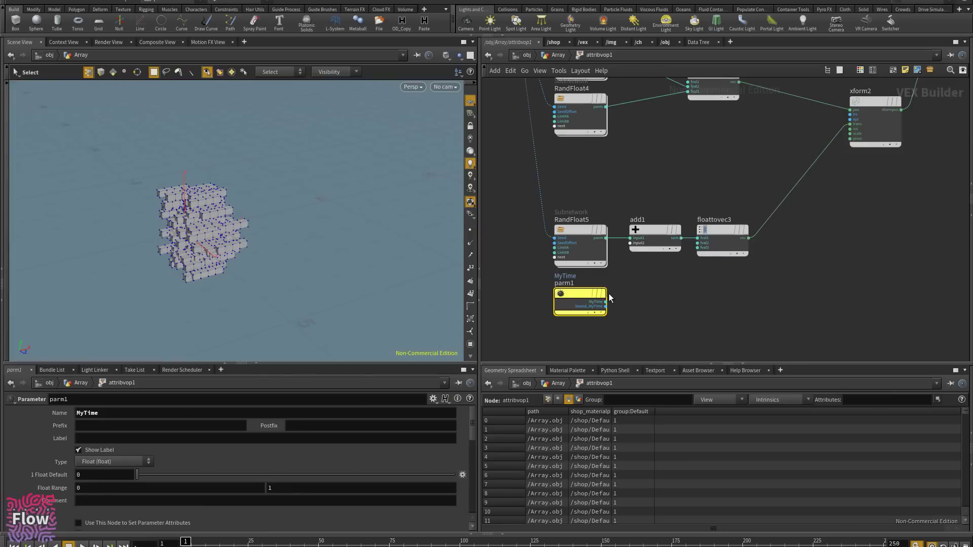
left_click_drag(606, 302, 636, 255)
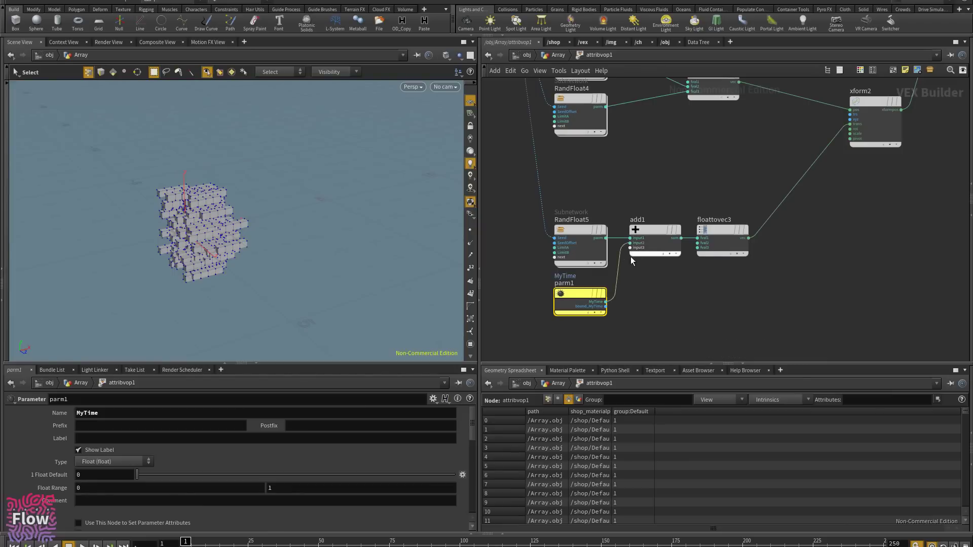
left_click_drag(186, 541, 96, 425)
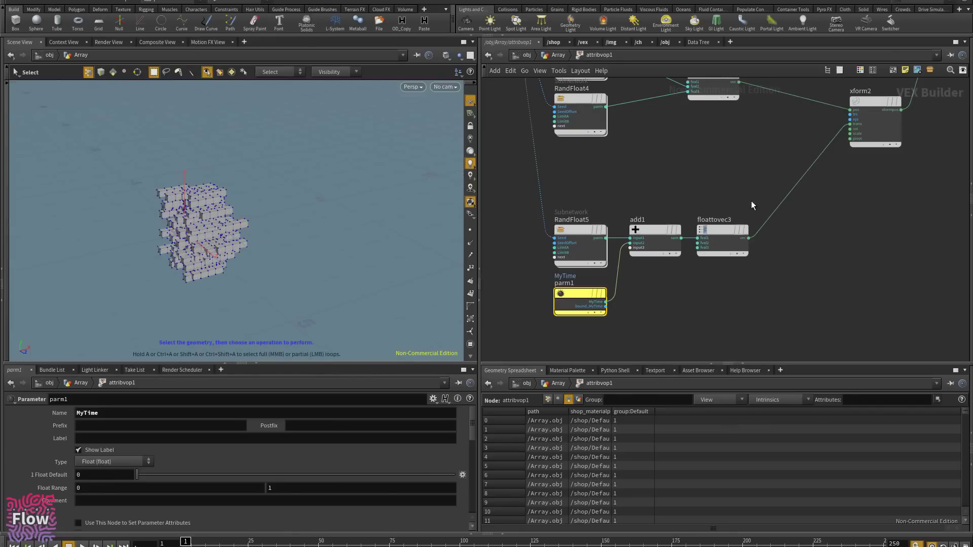
- Move floattovec3 further from add1 and insert a Modulo node into the wire between them
left_click_drag(723, 229, 817, 231)
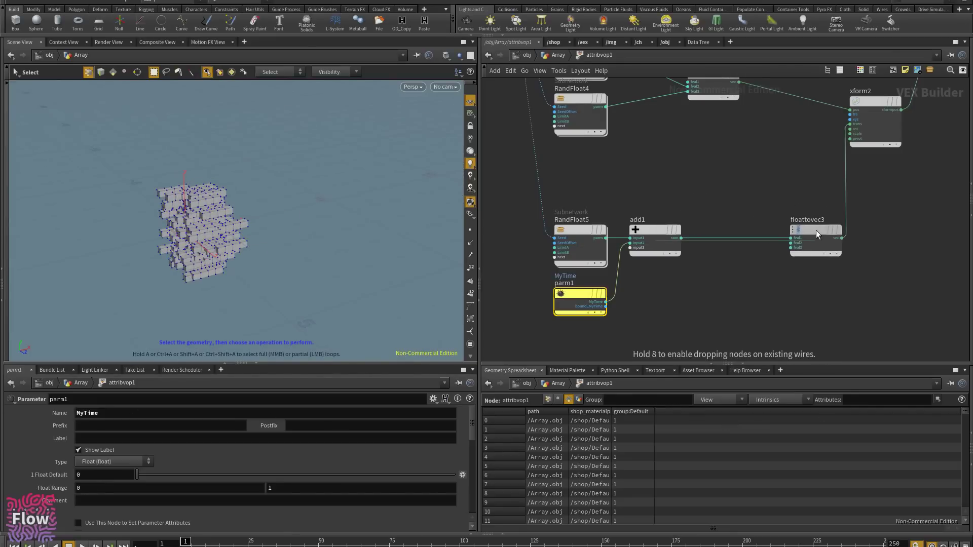
key("Tab")
type("modu")
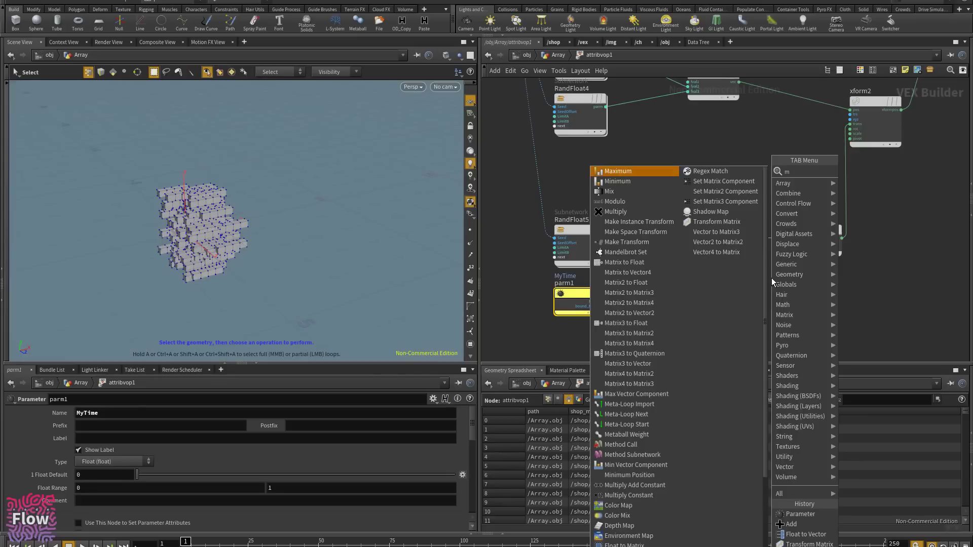
key("Return")
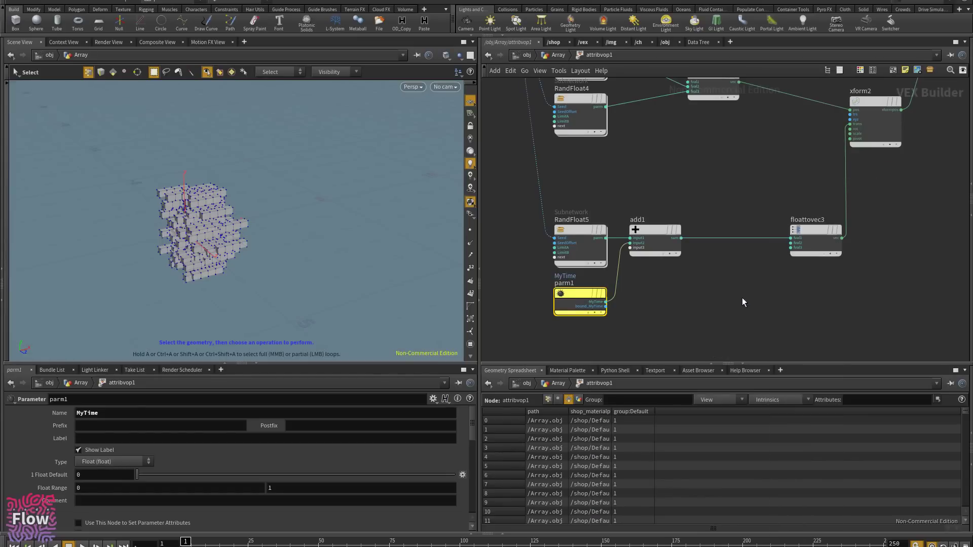
left_click(742, 299)
mouse_move(682, 239)
left_mouse_down()
mouse_move(717, 306)
mouse_move(792, 238)
left_mouse_up()
left_click_drag(743, 294, 738, 231)
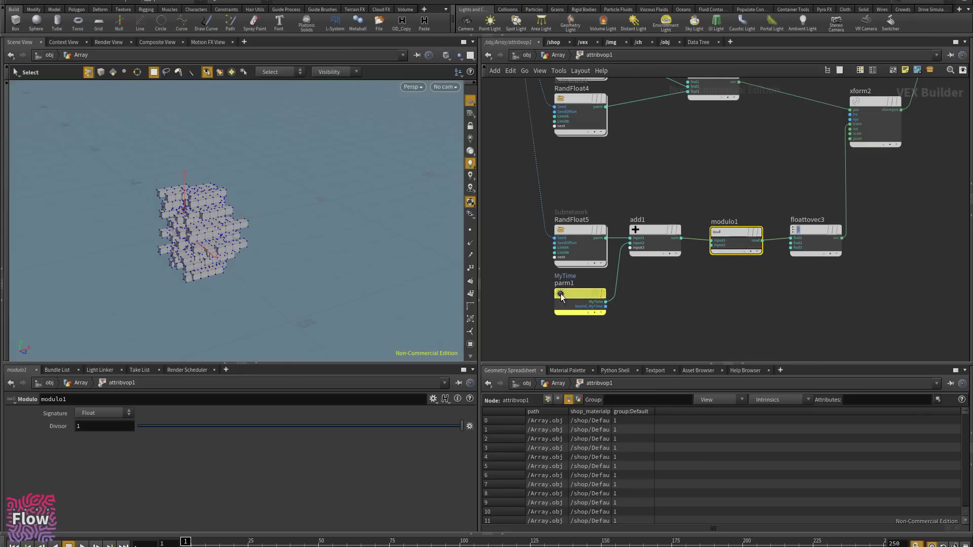
- Scrub the timeline to frame 100 to check the wrapped movement, and line modulo1 up with its neighbouring nodes
mouse_move(190, 542)
left_mouse_down()
mouse_move(510, 544)
mouse_move(188, 544)
mouse_move(475, 545)
left_mouse_up()
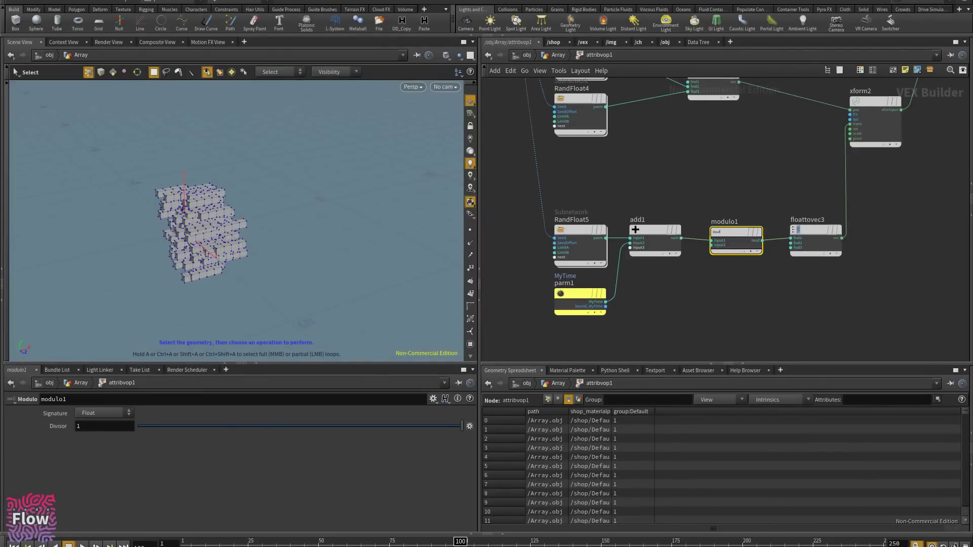
left_click_drag(213, 541, 461, 527)
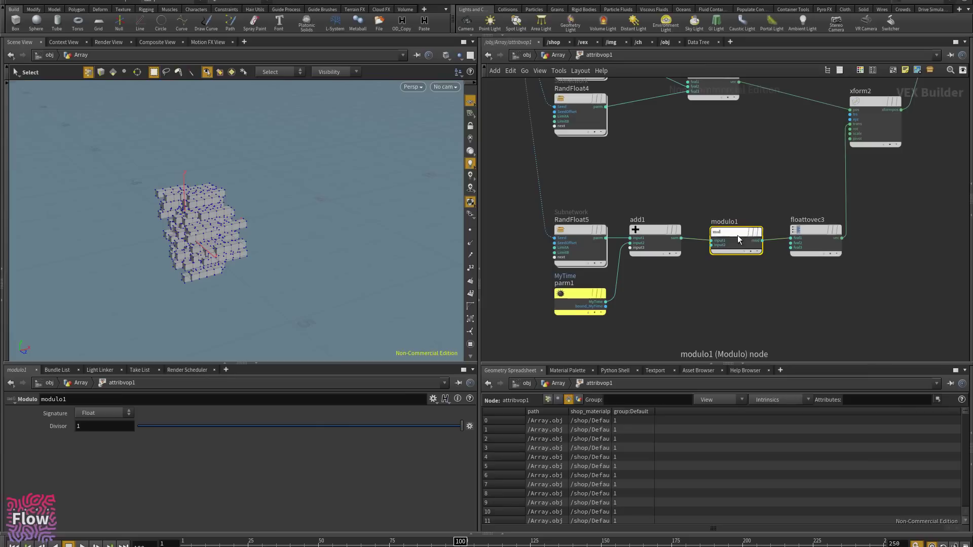
left_click_drag(737, 235, 734, 232)
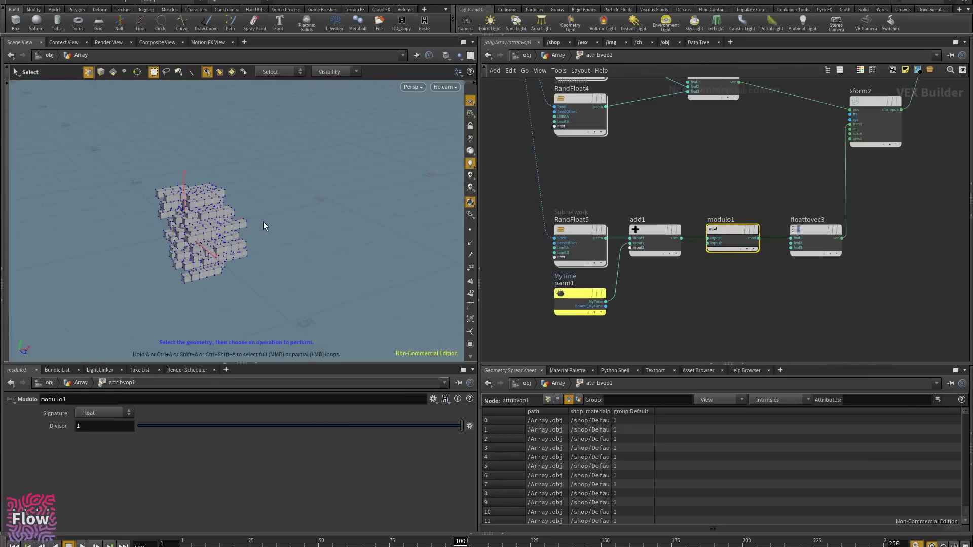
- Shift the RandFloat5, parm1, add1 and modulo1 group and the upstream nodes away from floattovec3 to make room in the network
scroll(661, 188, "down", 1)
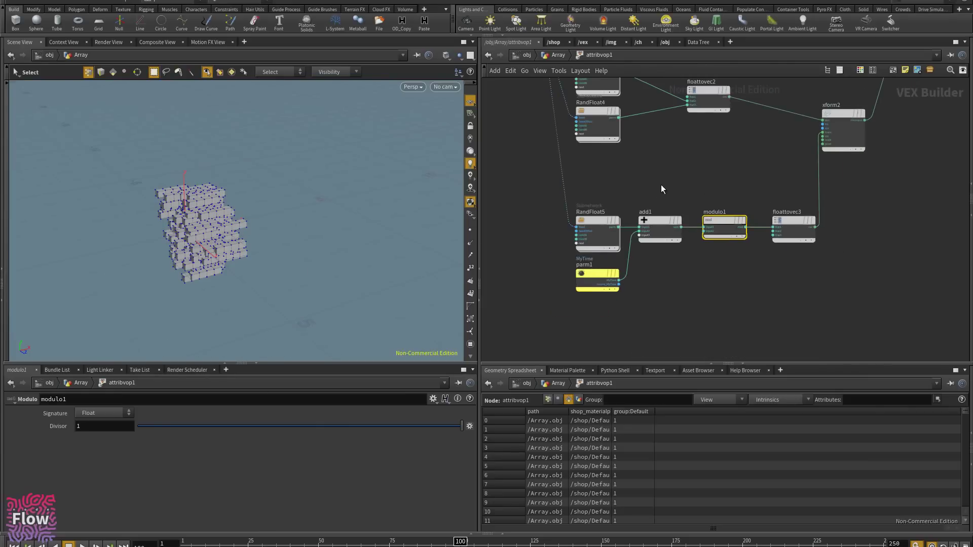
left_click_drag(580, 187, 709, 349)
left_click_drag(722, 218, 672, 218)
left_click(672, 217)
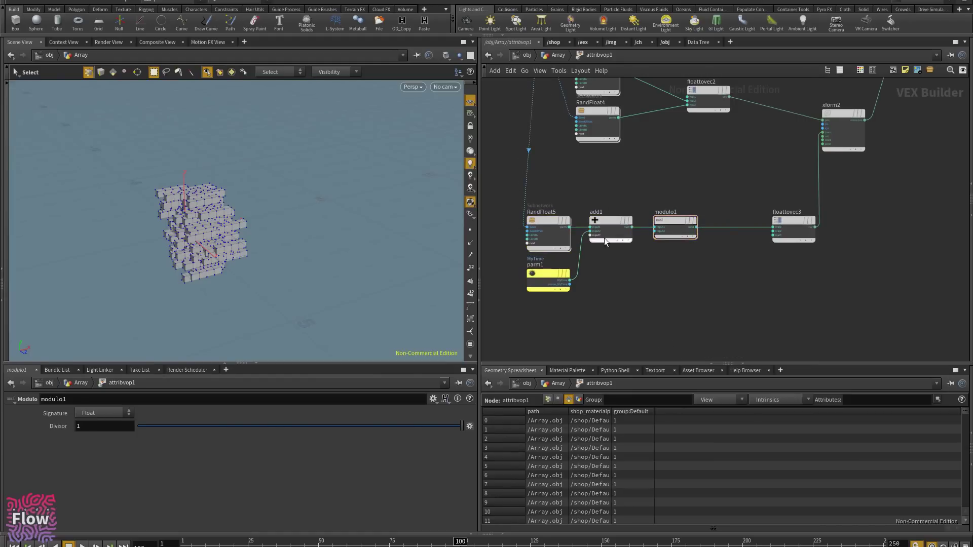
scroll(604, 239, "down", 3)
left_click_drag(483, 116, 604, 256)
left_click_drag(602, 154, 535, 156)
scroll(624, 287, "up", 1)
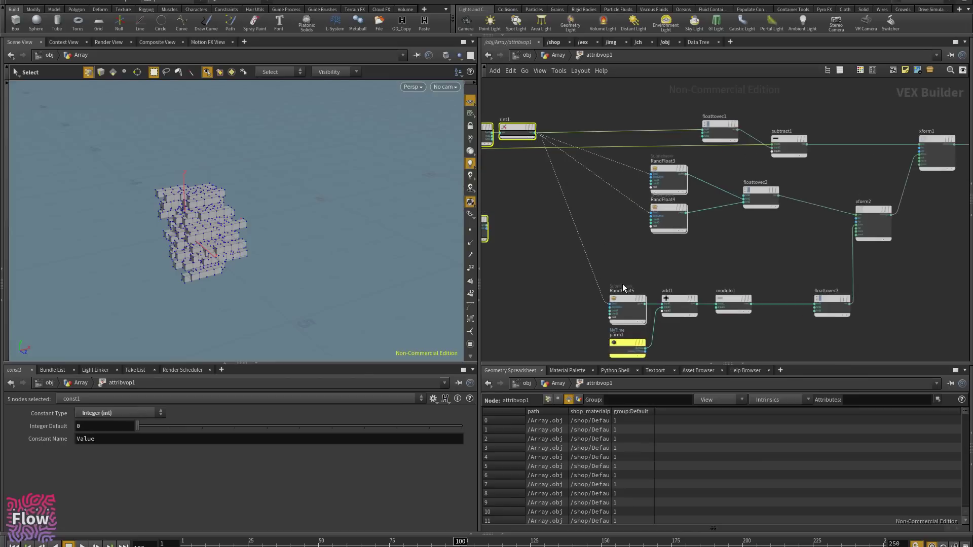
middle_click_drag(634, 358, 632, 295)
scroll(633, 295, "up", 2)
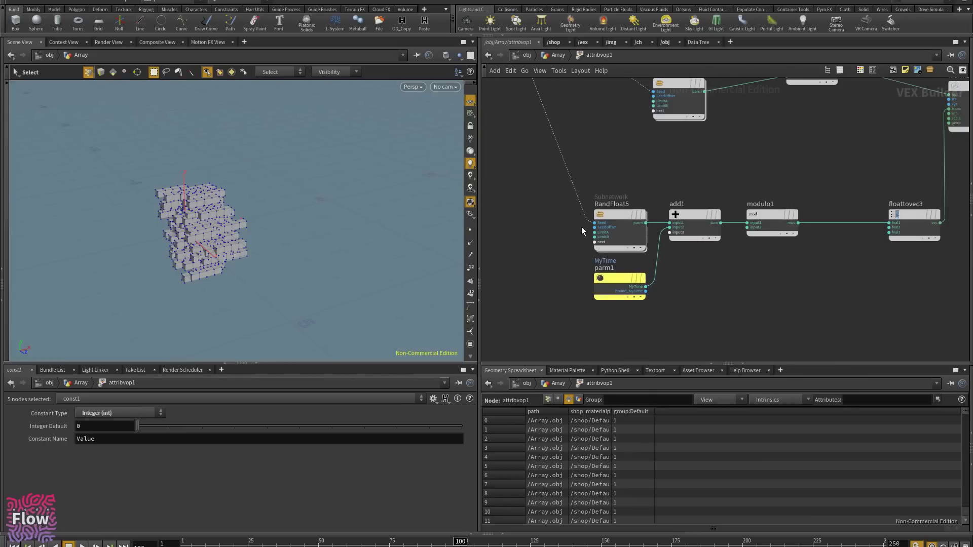
- Insert a Multiply node between parm1's MyTime output and add1's second input, spreading RandFloat5 and parm1 out around it
left_click_drag(615, 280, 561, 314)
key("Tab")
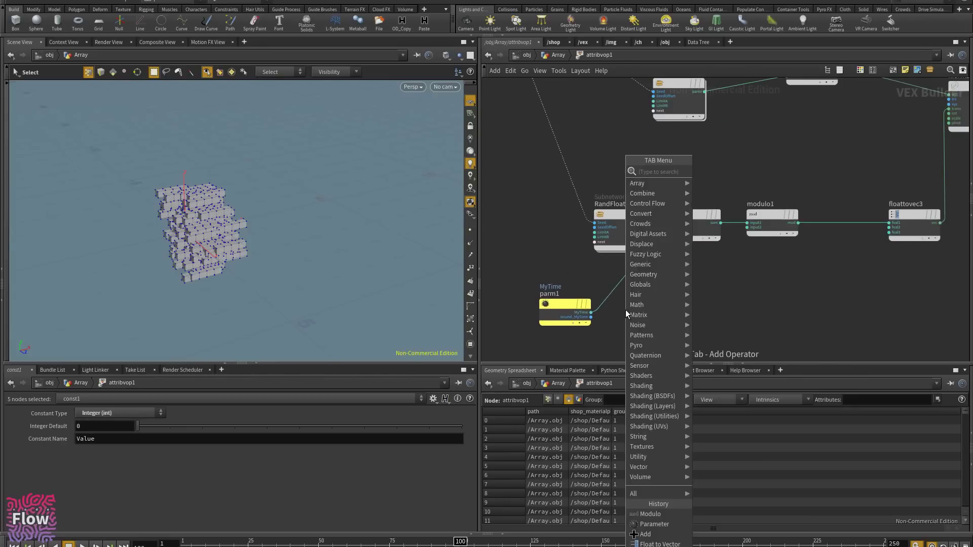
type("mul")
key("Return")
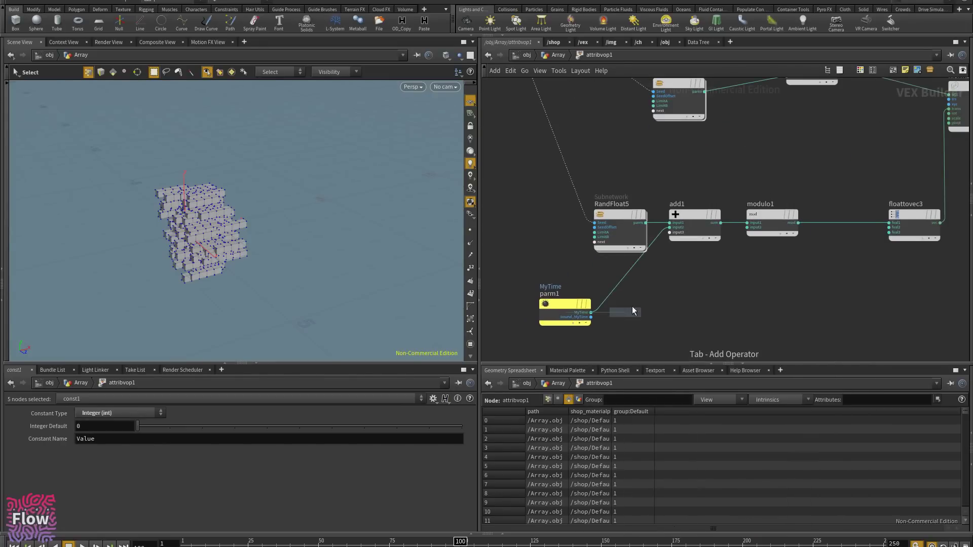
left_click(600, 301)
left_click_drag(592, 312, 662, 297)
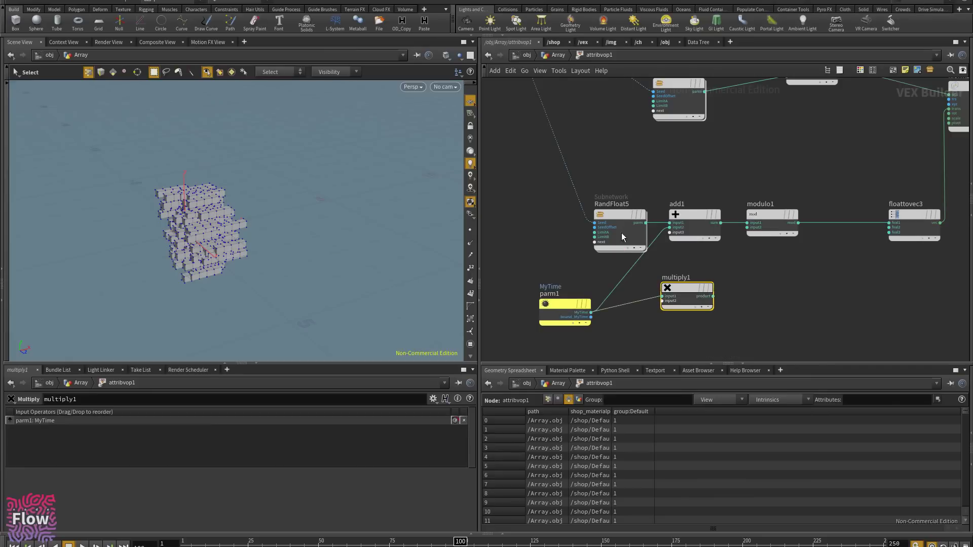
left_click_drag(618, 217, 542, 207)
left_click_drag(686, 289, 676, 228)
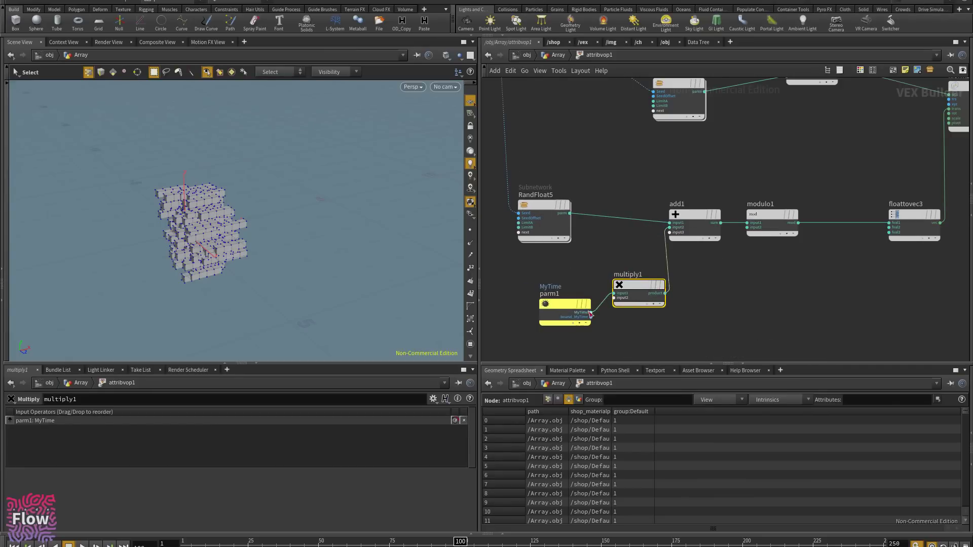
left_click_drag(520, 297, 515, 295)
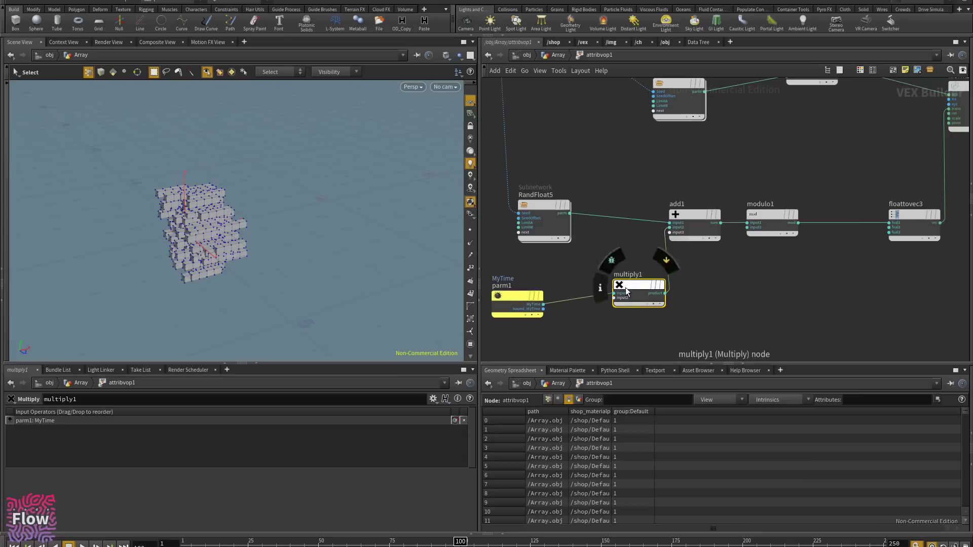
left_click_drag(626, 288, 595, 299)
- Duplicate RandFloat5 with its seed connection and place the copy below parm1
left_click(528, 208)
scroll(603, 160, "down", 4)
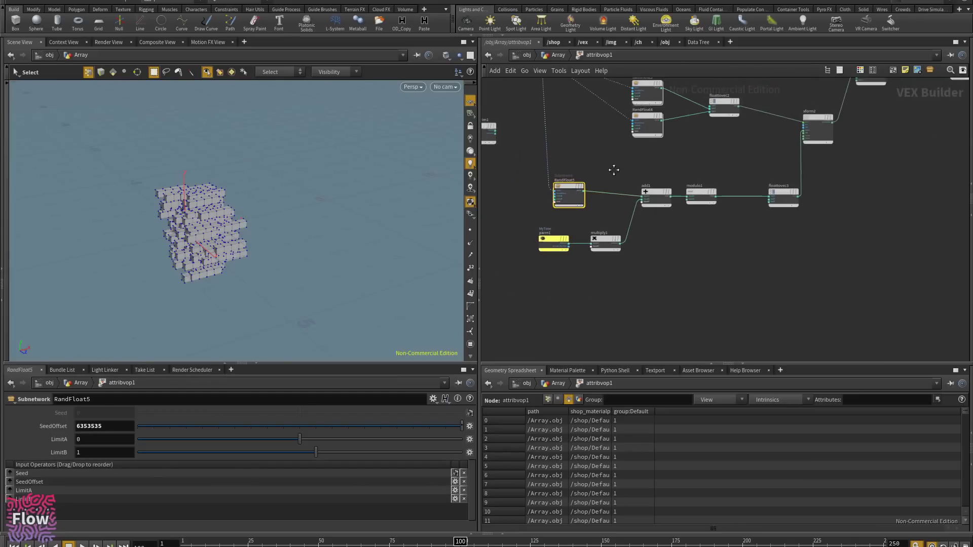
middle_click_drag(613, 169, 628, 186)
left_click_drag(582, 204, 594, 288, "alt")
scroll(595, 287, "up", 3)
middle_click_drag(620, 330, 668, 259)
scroll(643, 267, "up", 4)
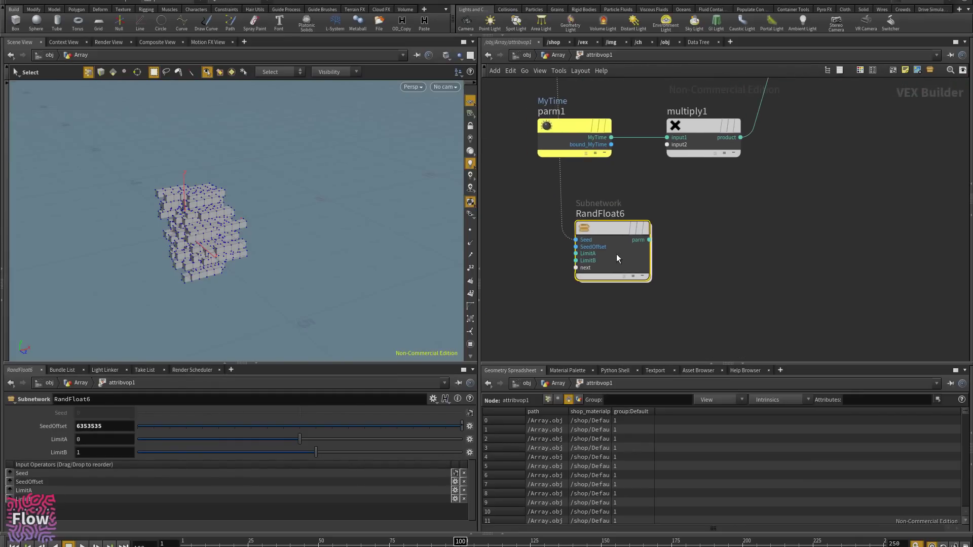
- Set RandFloat6's SeedOffset to 35535, LimitA to .5 and LimitB to 2
left_click_drag(130, 429, 20, 431)
type("35535")
left_click_drag(90, 441, 28, 443)
type(".5")
key("Return")
key("Return")
left_click(741, 236)
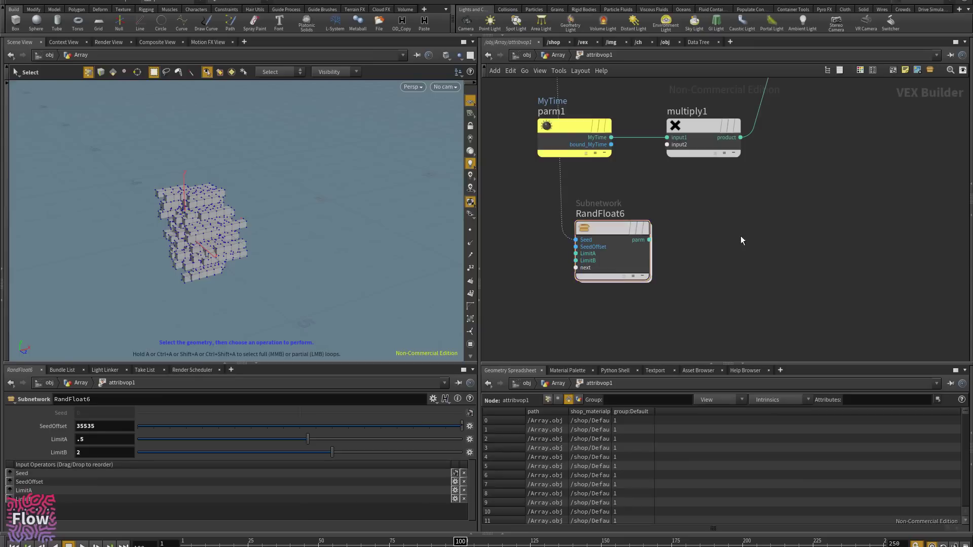
- Connect RandFloat6 to multiply1's second input and scrub the timeline to frame 56 to check the varied speeds
left_click_drag(650, 240, 658, 154)
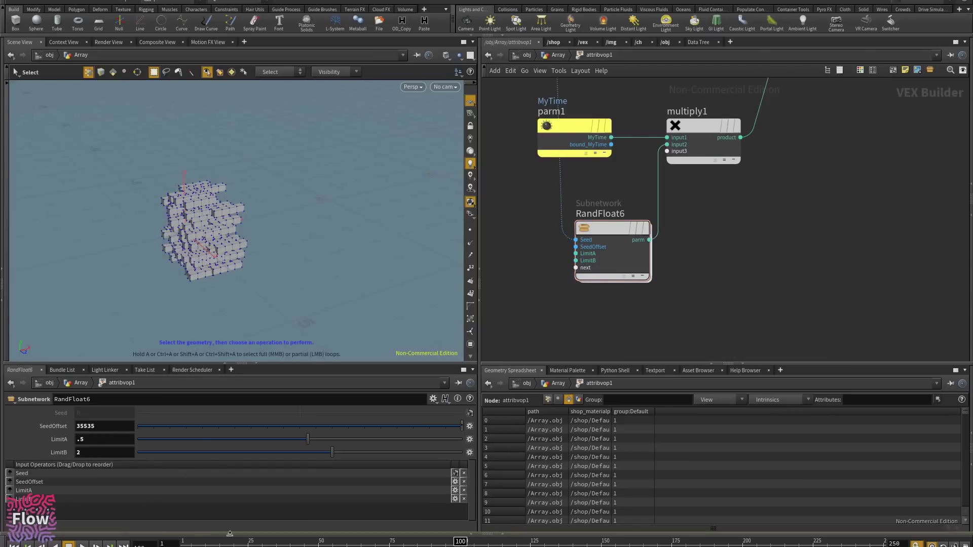
left_click_drag(231, 543, 337, 536)
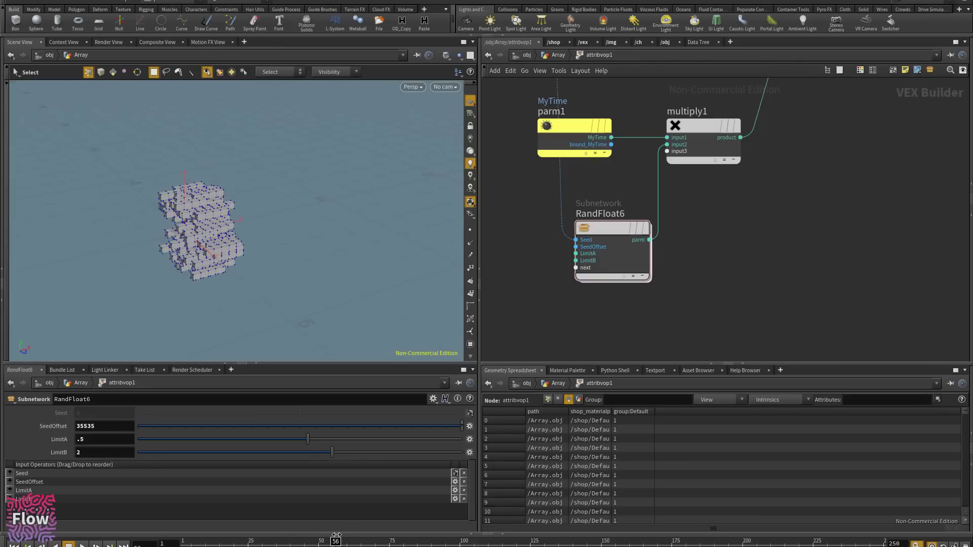
right_click_drag(304, 246, 309, 208, "alt")
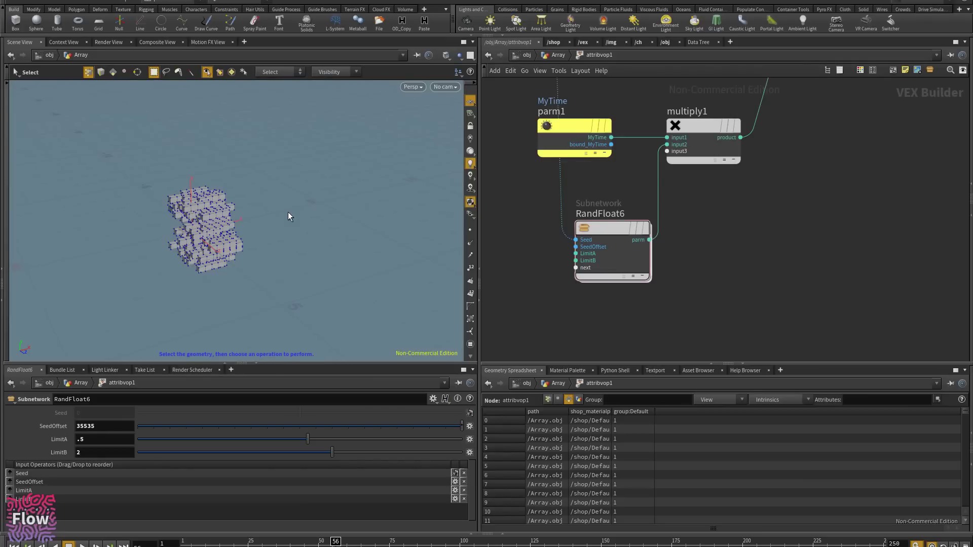
- Add a Multiply node between modulo1's output and floattovec3's first component
scroll(633, 202, "down", 4)
middle_click_drag(857, 175, 745, 292)
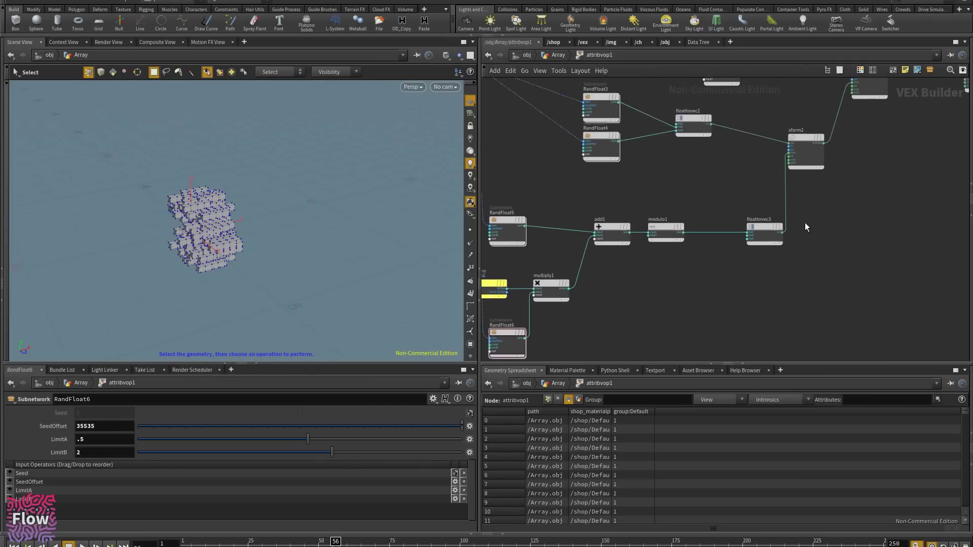
left_click(737, 236)
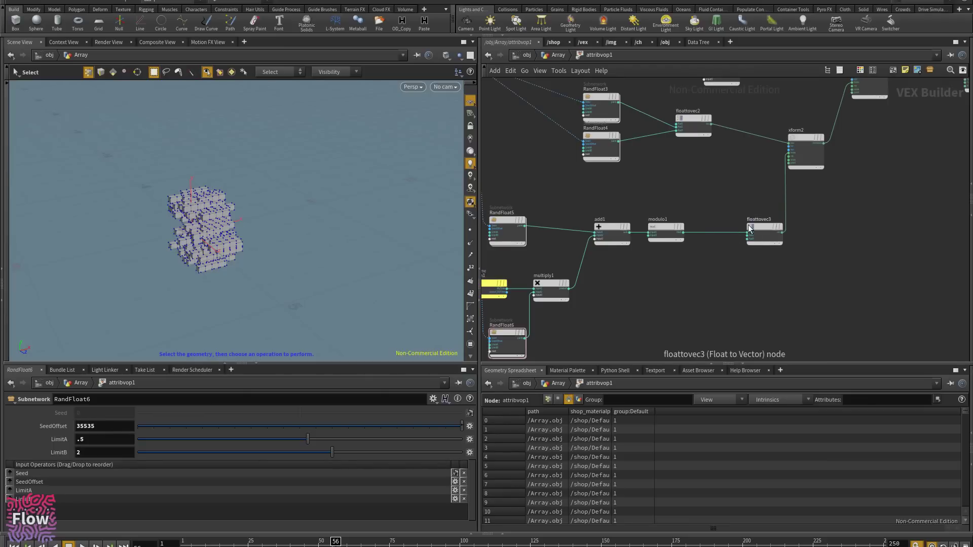
key("Tab")
type("mul")
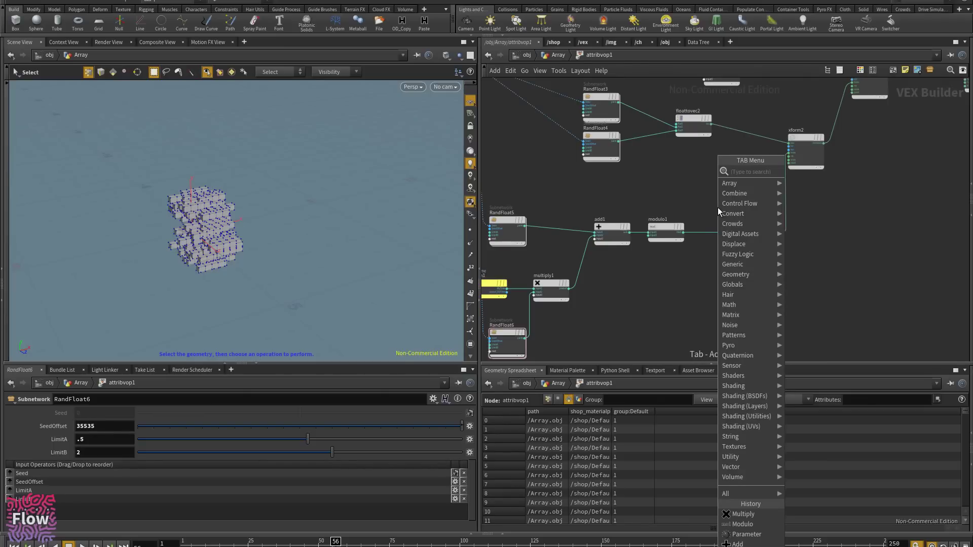
key("Return")
left_click(718, 208)
scroll(718, 207, "up", 6)
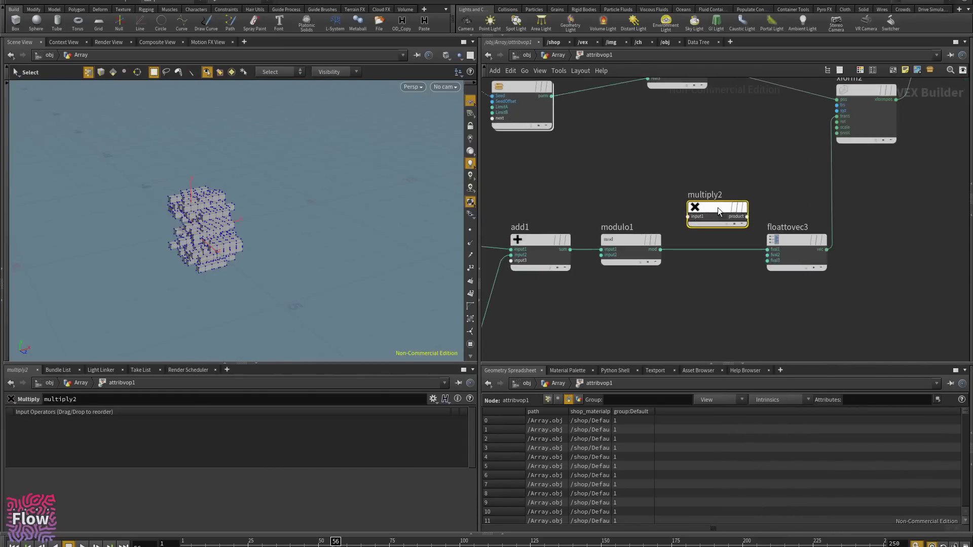
left_click_drag(632, 270, 679, 213)
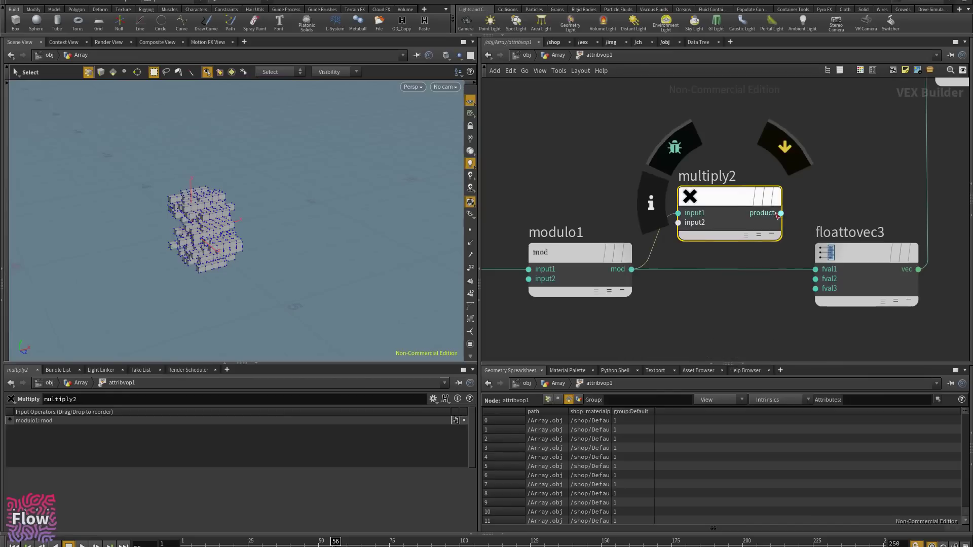
left_click_drag(781, 214, 816, 269)
- Examine the importprim1 node's CurveLen attribute settings and the const1 node feeding its primitive number
scroll(716, 237, "down", 2)
middle_click_drag(626, 174, 912, 170)
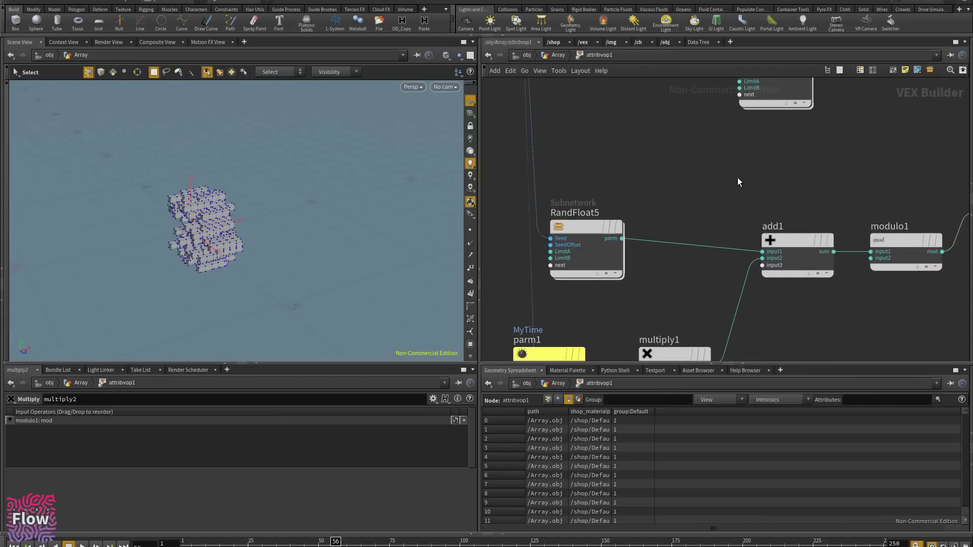
scroll(737, 178, "down", 1)
middle_click_drag(741, 201, 730, 261)
scroll(729, 260, "down", 2)
middle_click_drag(699, 229, 699, 266)
middle_click_drag(555, 259, 764, 251)
scroll(649, 203, "up", 2)
scroll(763, 252, "up", 1)
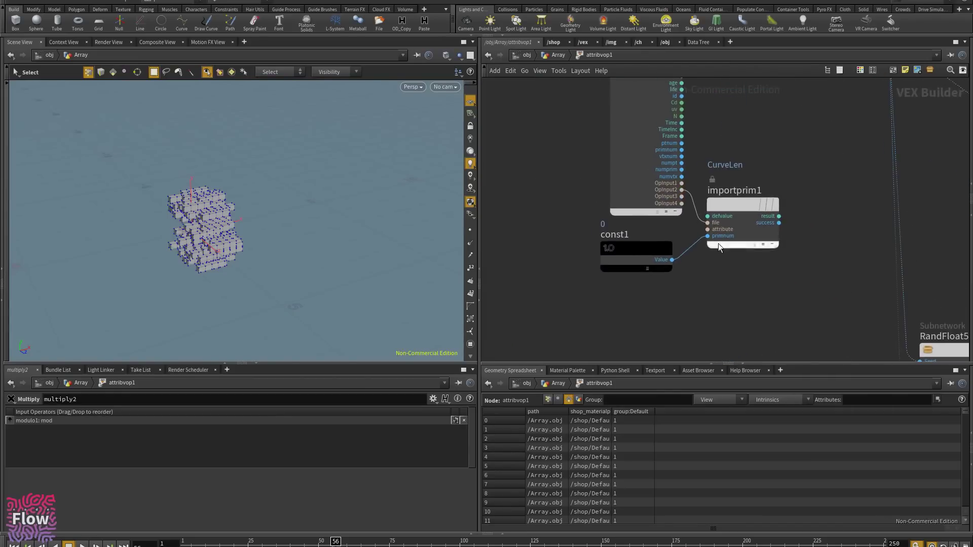
left_click(746, 210)
left_click_drag(111, 453, 33, 434)
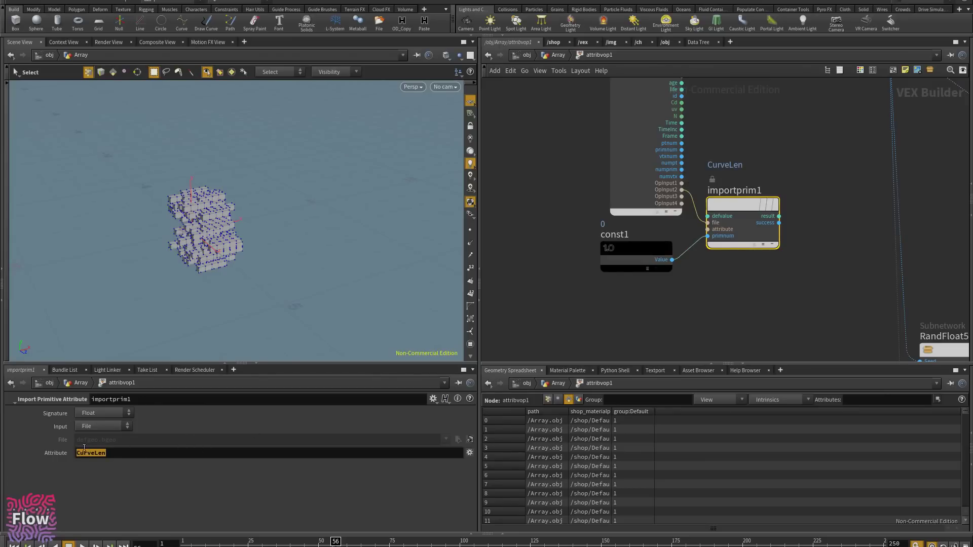
left_click(627, 259)
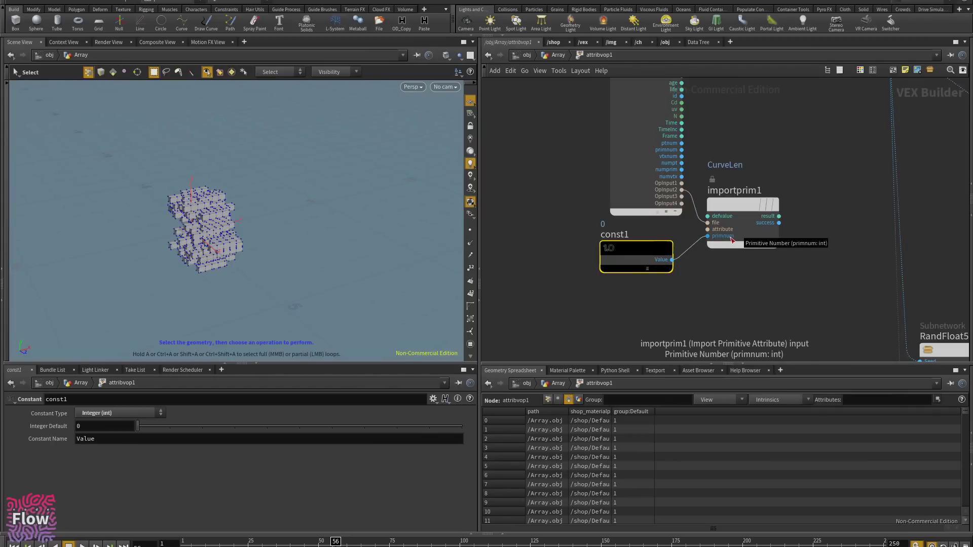
left_click(749, 216)
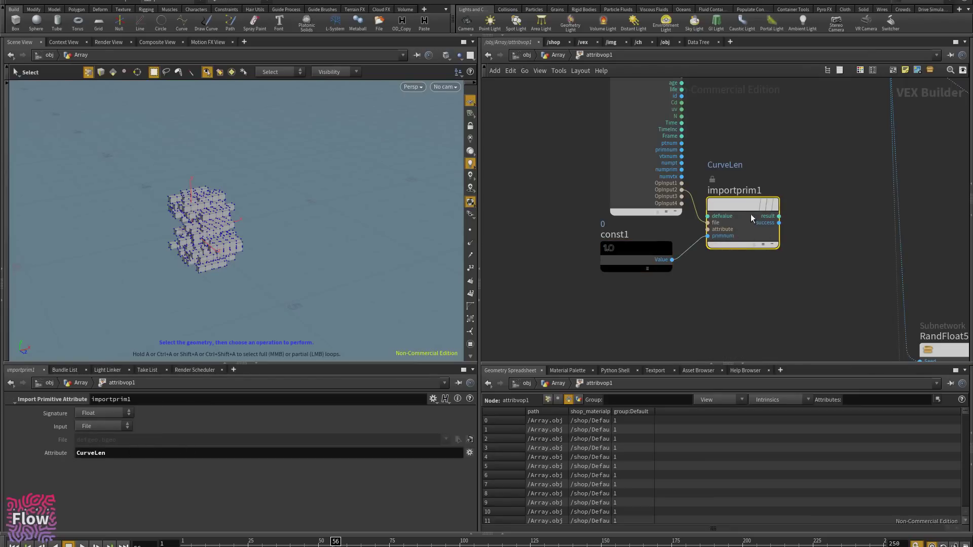
- Connect importprim1's CurveLen result to multiply2's second input and return the timeline to frame 1 to check the flow
left_click_drag(778, 282, 661, 242)
left_click(856, 312)
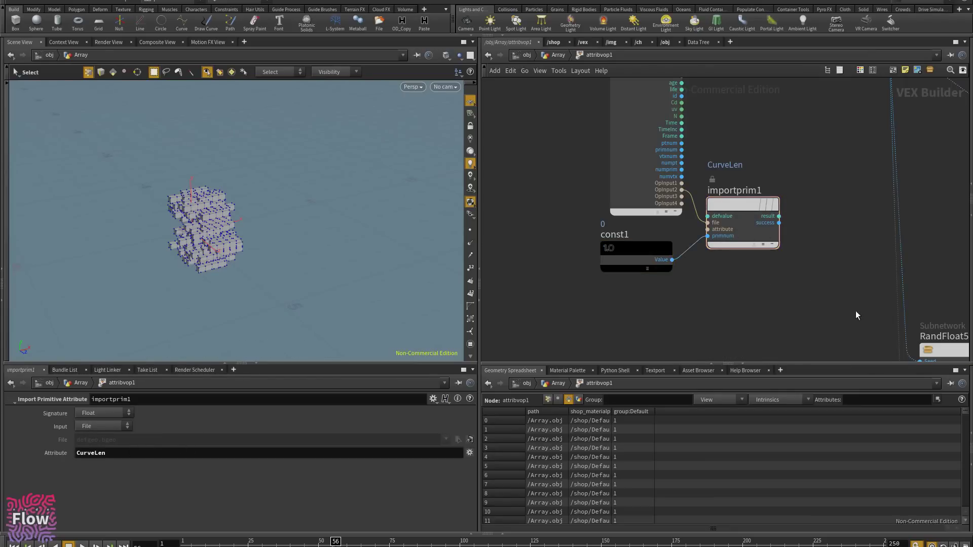
middle_click_drag(856, 312, 636, 241)
left_click_drag(560, 146, 875, 225)
middle_click_drag(874, 225, 430, 157)
left_click(681, 204)
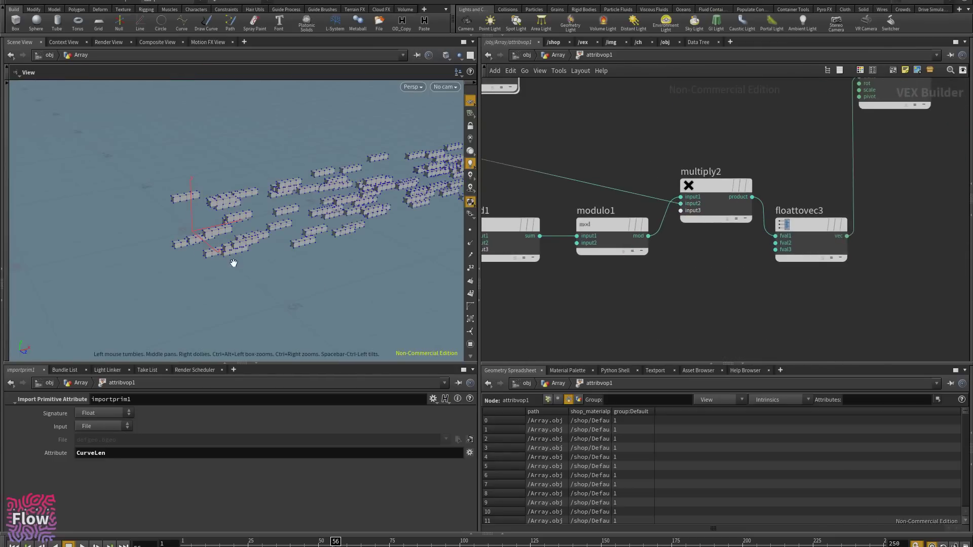
mouse_move(233, 263)
left_mouse_down("alt")
mouse_move(288, 246)
mouse_move(241, 248)
left_mouse_up("alt")
middle_click_drag(241, 248, 180, 245, "alt")
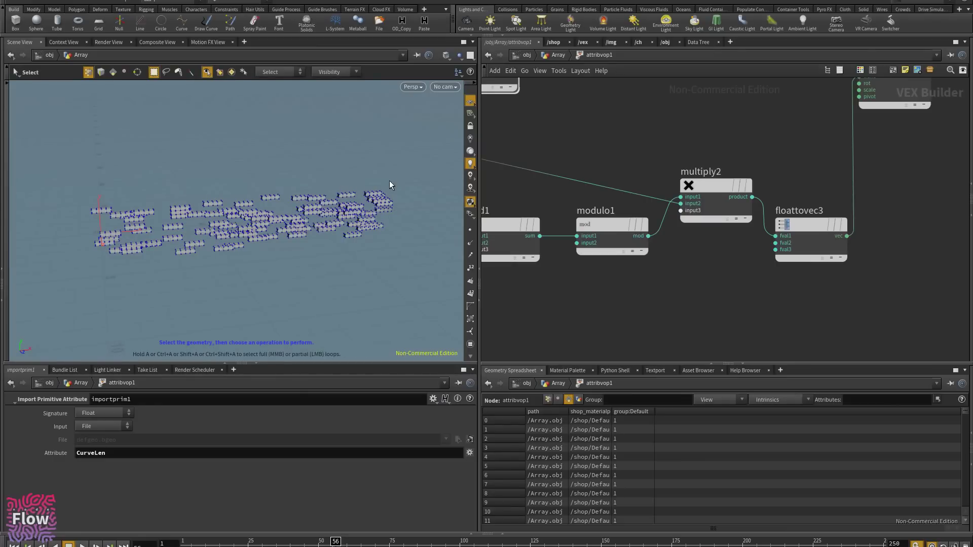
left_click_drag(197, 540, 112, 501)
- Add a Constant node near parm1 and connect its value to multiply1's third input
middle_click_drag(489, 324, 787, 248)
middle_click_drag(830, 353, 853, 305)
scroll(862, 275, "down", 3)
scroll(798, 286, "up", 4)
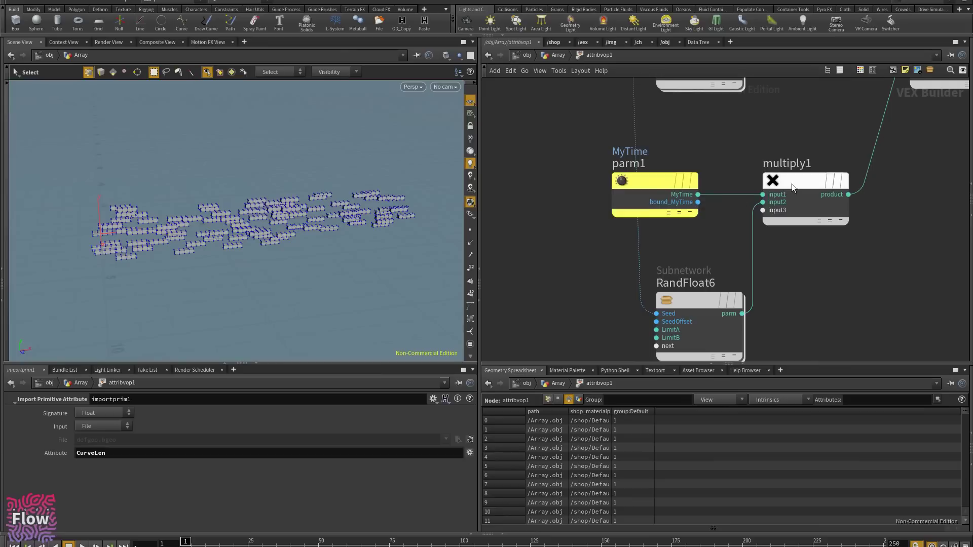
key("Tab")
type("co")
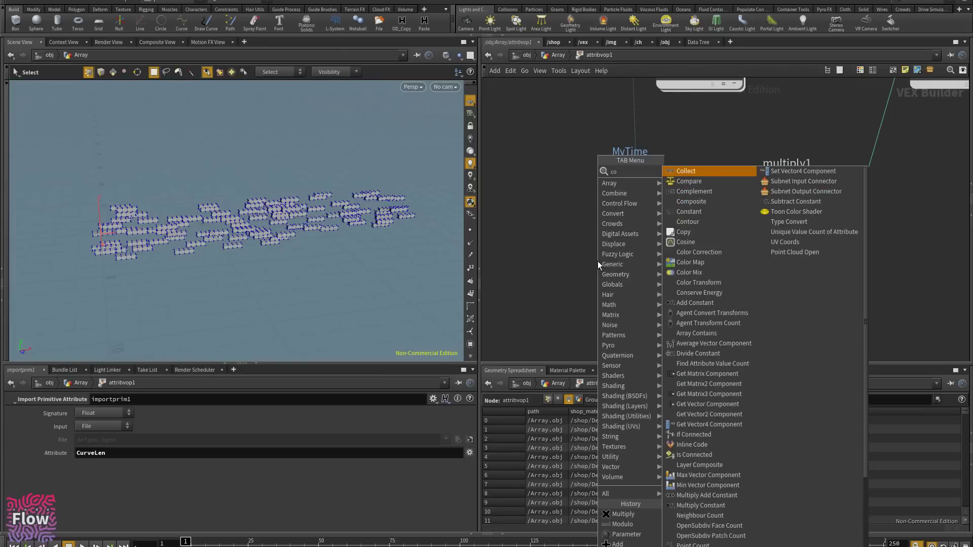
type("n")
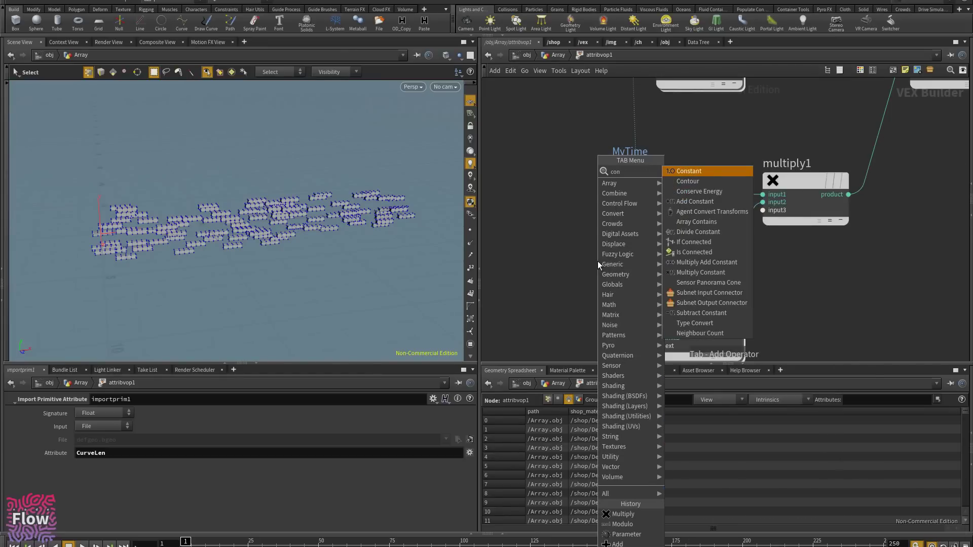
key("Return")
left_click(599, 262)
left_click_drag(640, 274, 750, 211)
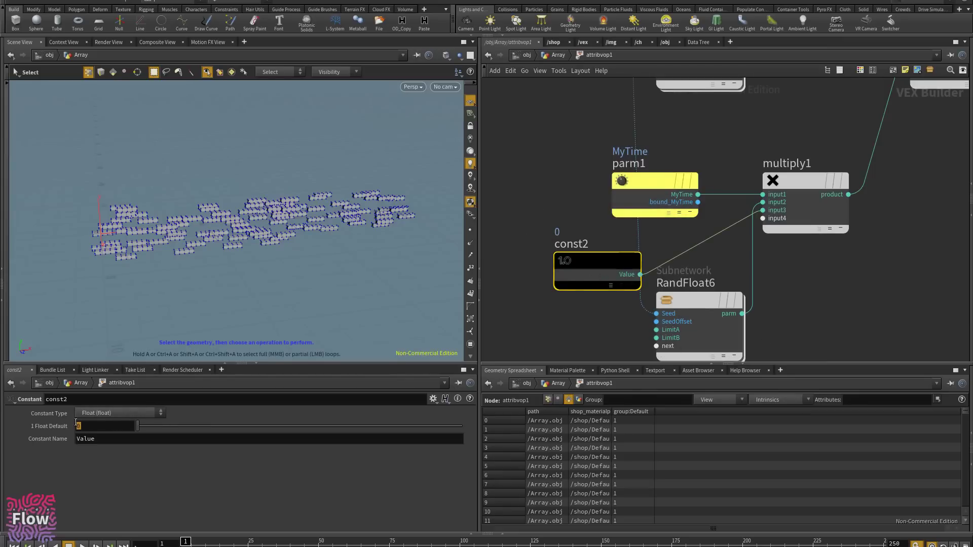
- Set const2's float default to .5 and scrub the timeline to check the slower flow
type(".5")
key("Return")
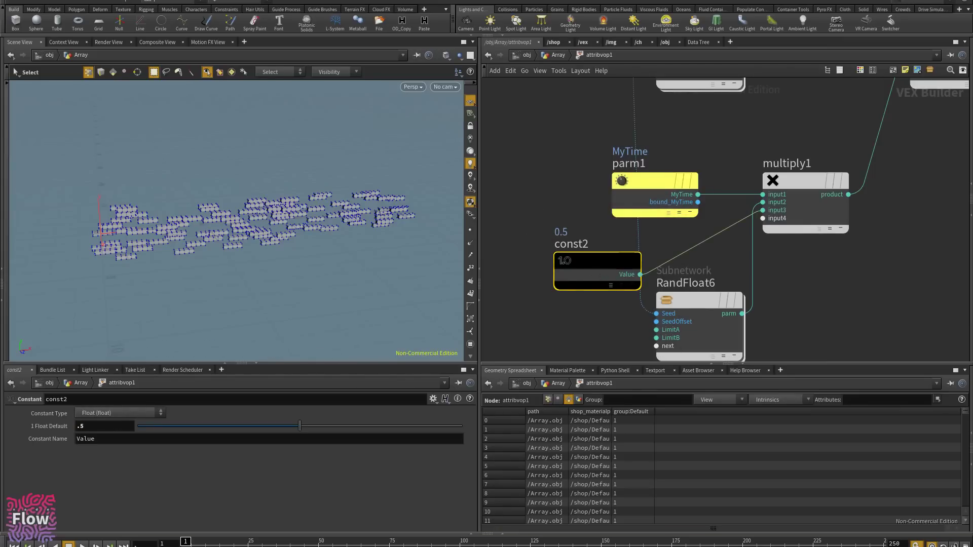
mouse_move(186, 541)
left_mouse_down()
mouse_move(548, 538)
mouse_move(176, 540)
left_mouse_up()
- Add a Random node above the network and feed rint1's output into its position input
scroll(765, 284, "down", 5)
mouse_move(767, 140)
middle_mouse_down()
mouse_move(735, 242)
mouse_move(753, 281)
middle_mouse_up()
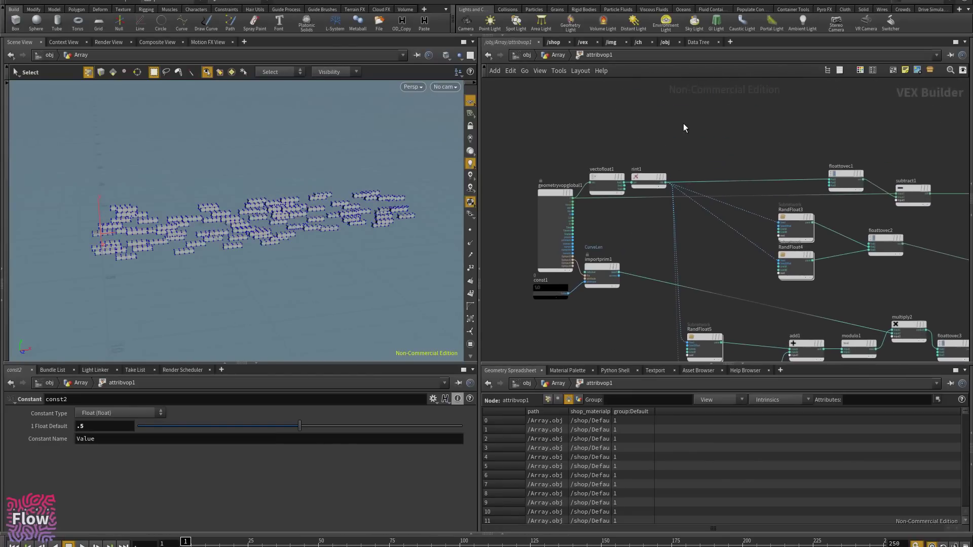
key("Tab")
type("ran")
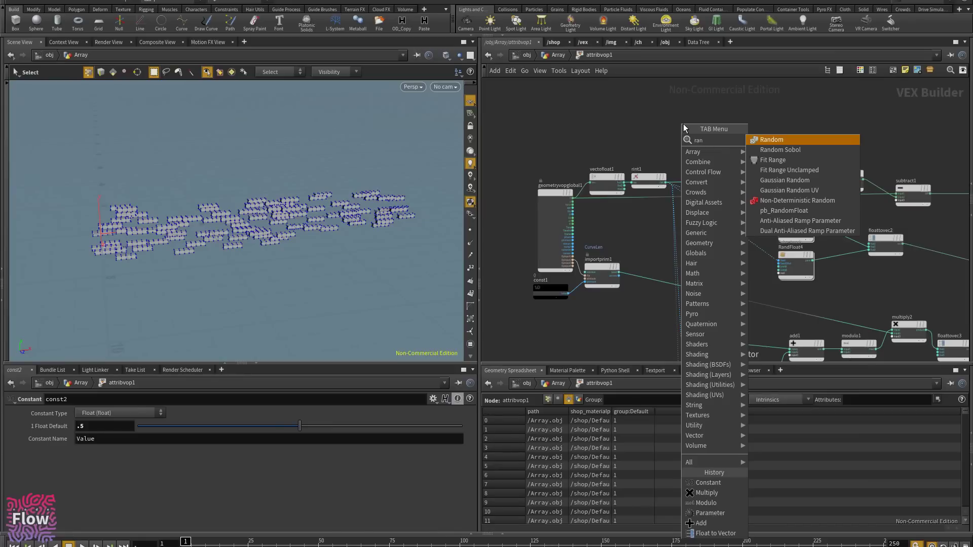
key("Return")
left_click(687, 123)
scroll(682, 137, "up", 4)
middle_click_drag(683, 137, 643, 182)
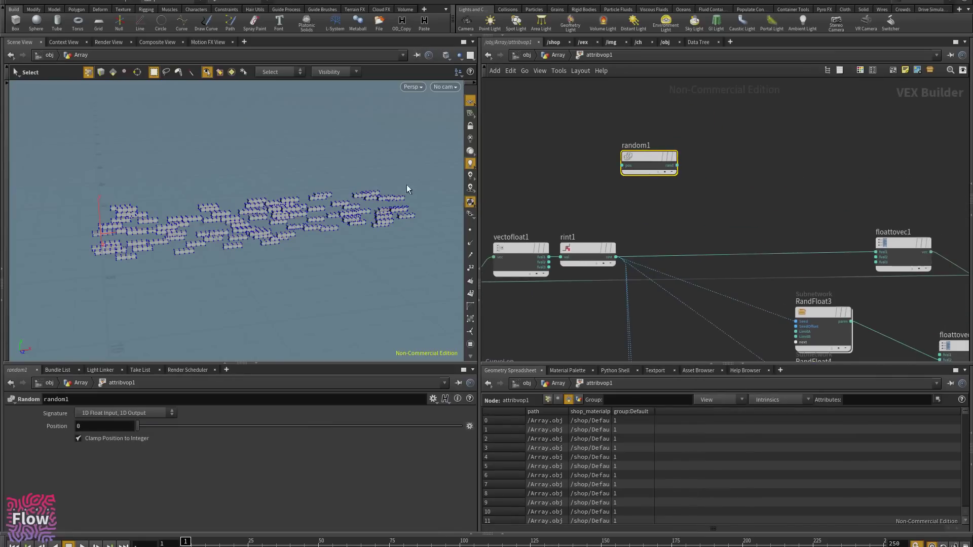
left_click_drag(617, 257, 740, 181)
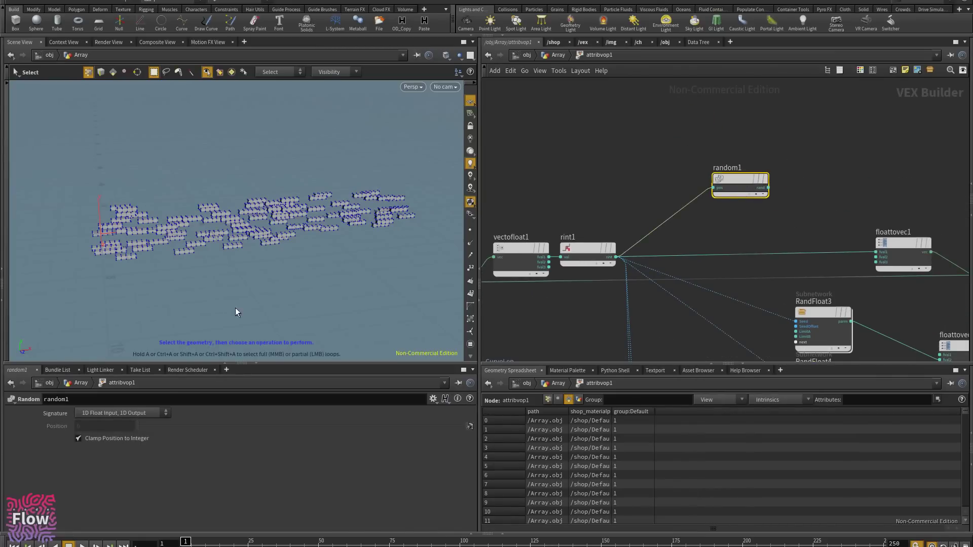
- Set random1's signature to 1D Float Input, 3D Vector and connect its output to Cd on geometryvopoutput1
left_click(139, 415)
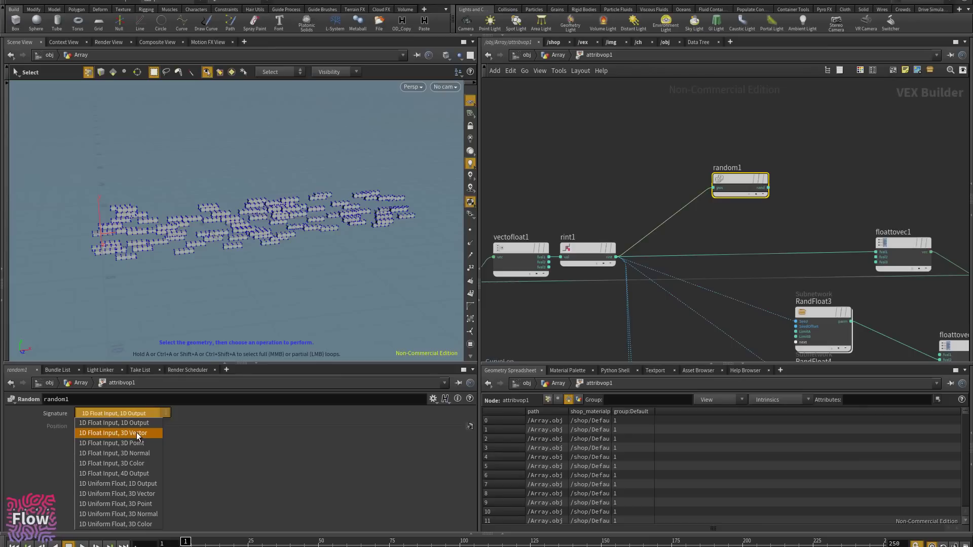
left_click(137, 434)
scroll(826, 167, "down", 6)
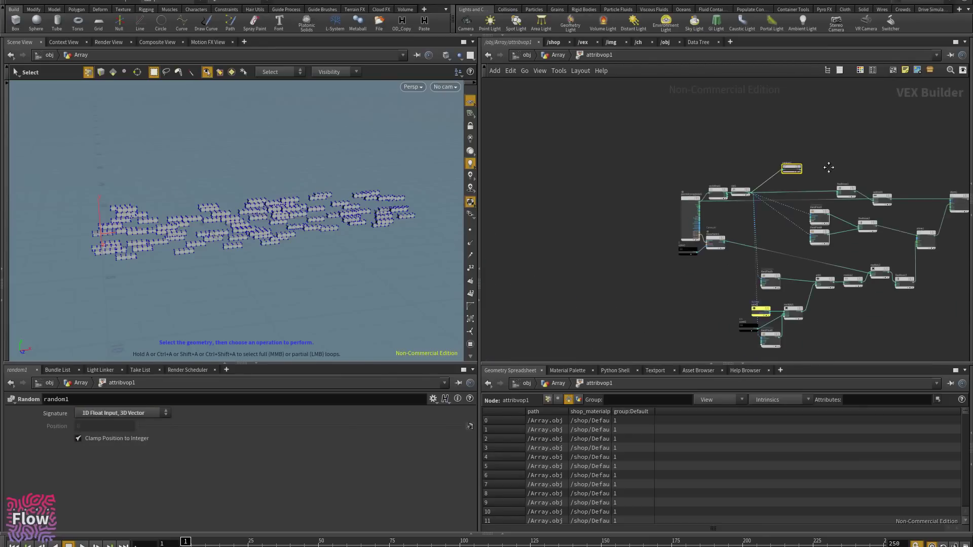
middle_click_drag(827, 166, 584, 173)
left_click_drag(549, 175, 723, 170)
scroll(768, 173, "up", 3)
scroll(768, 180, "up", 5)
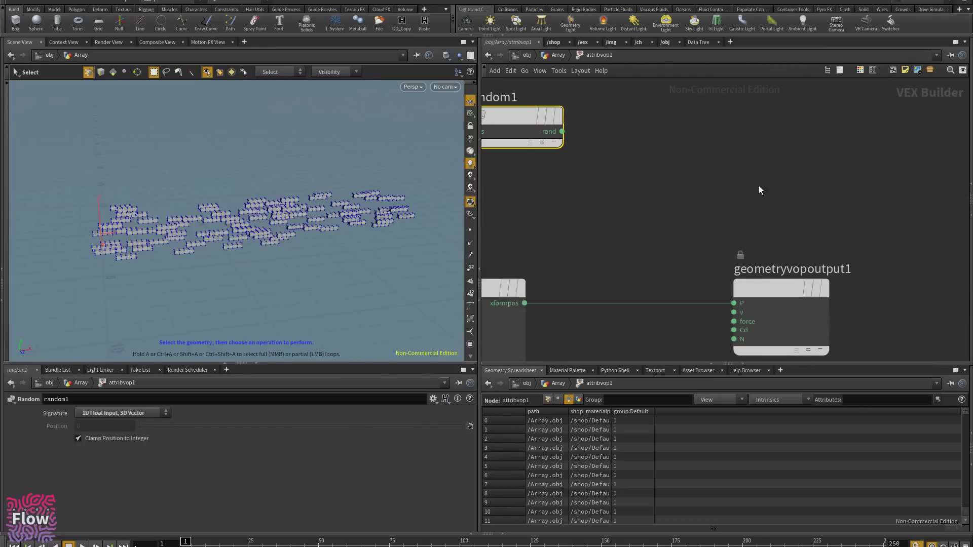
left_click_drag(590, 109, 763, 307)
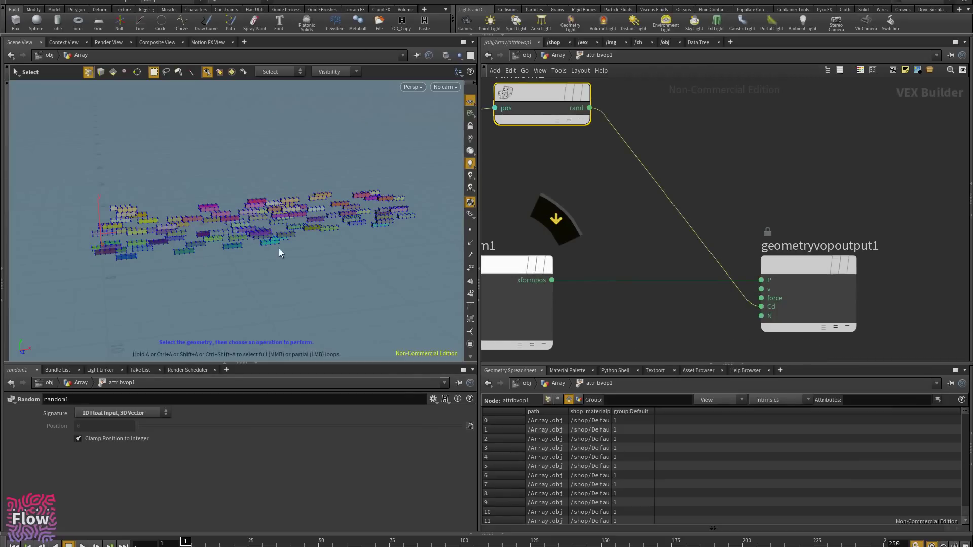
left_click_drag(279, 249, 237, 267, "alt")
- Set RandFloat3's SeedOffset to 344524 and reposition the random1 node above subtract1
scroll(573, 203, "down", 3)
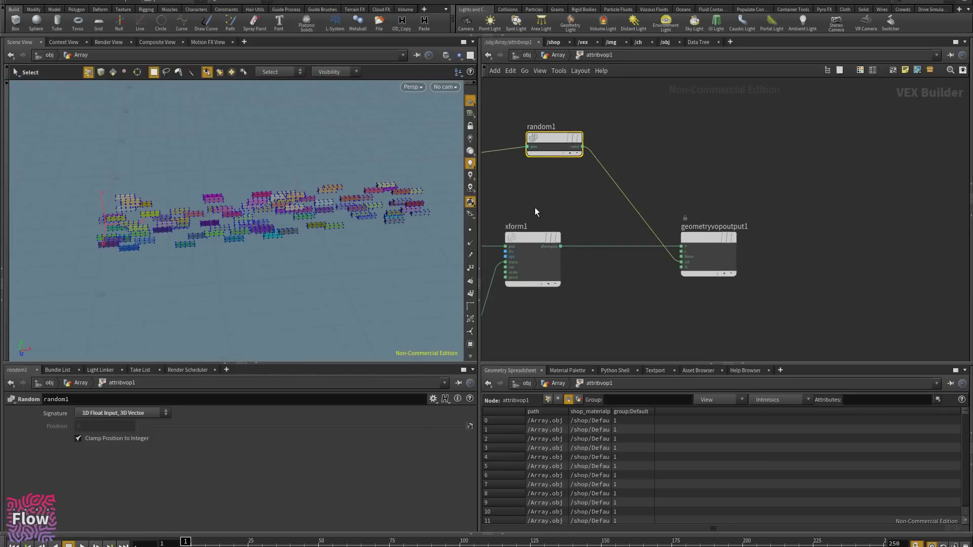
middle_click_drag(537, 208, 888, 171)
scroll(841, 199, "down", 3)
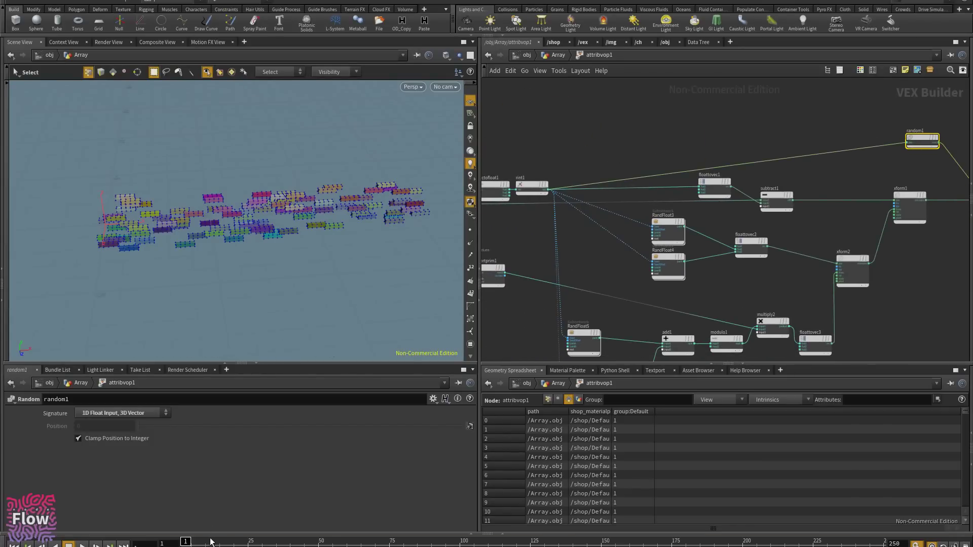
middle_click_drag(630, 156, 742, 152)
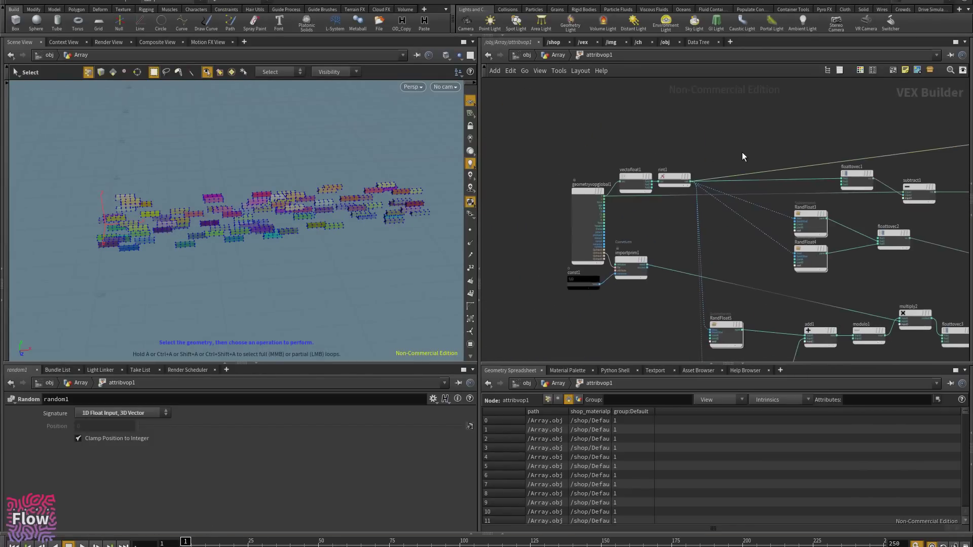
scroll(744, 161, "up", 2)
middle_click_drag(814, 227, 727, 250)
scroll(754, 230, "up", 3)
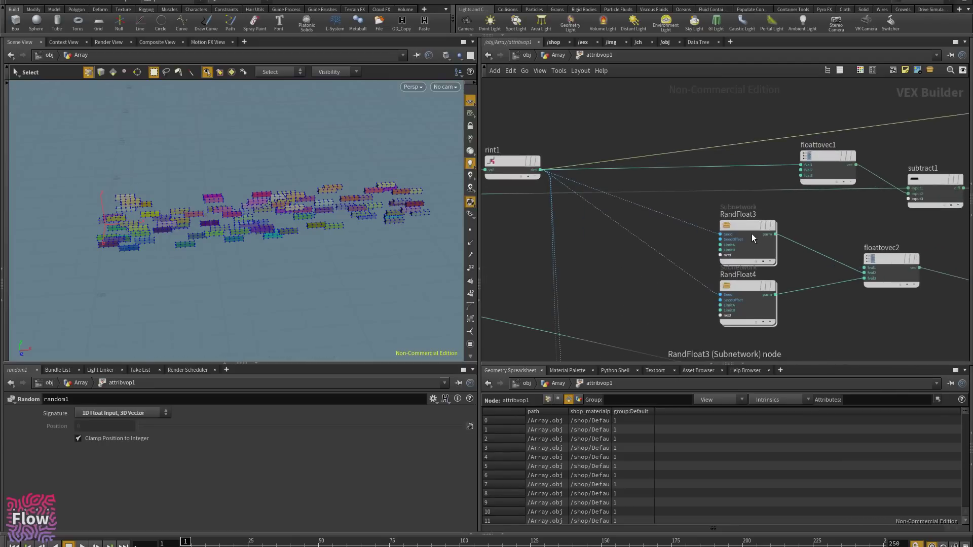
left_click(752, 235)
scroll(853, 206, "down", 3)
middle_click_drag(854, 207, 687, 236)
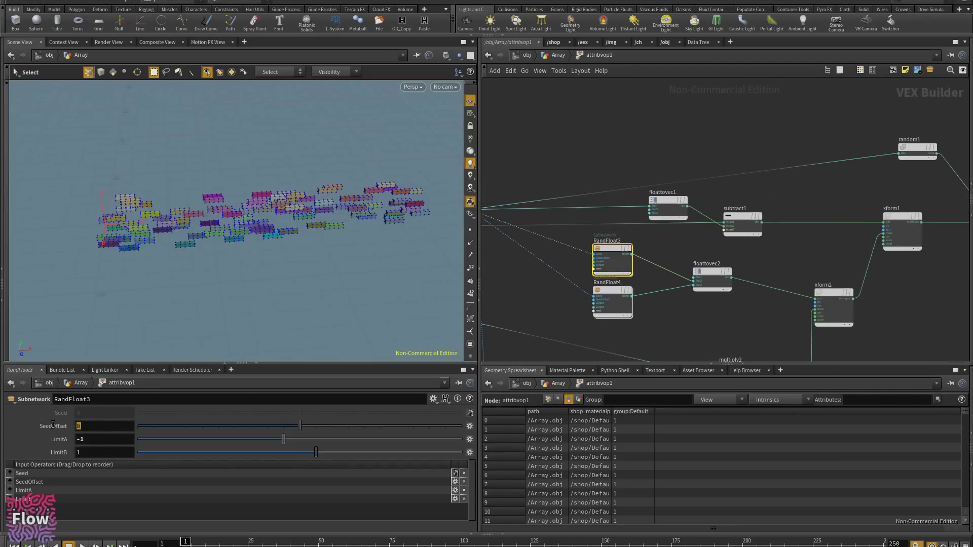
type("344524")
key("Return")
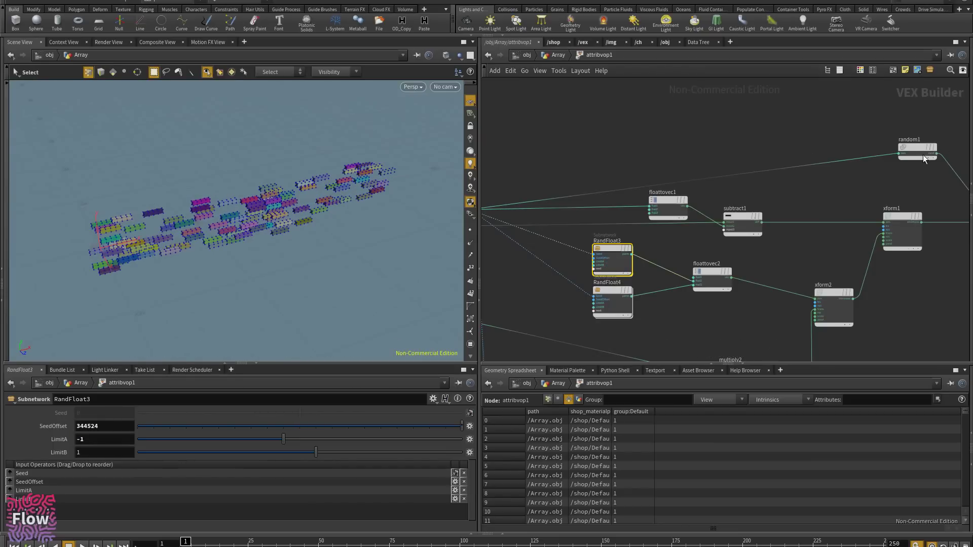
left_click_drag(923, 155, 790, 132)
left_click_drag(328, 244, 289, 237, "alt")
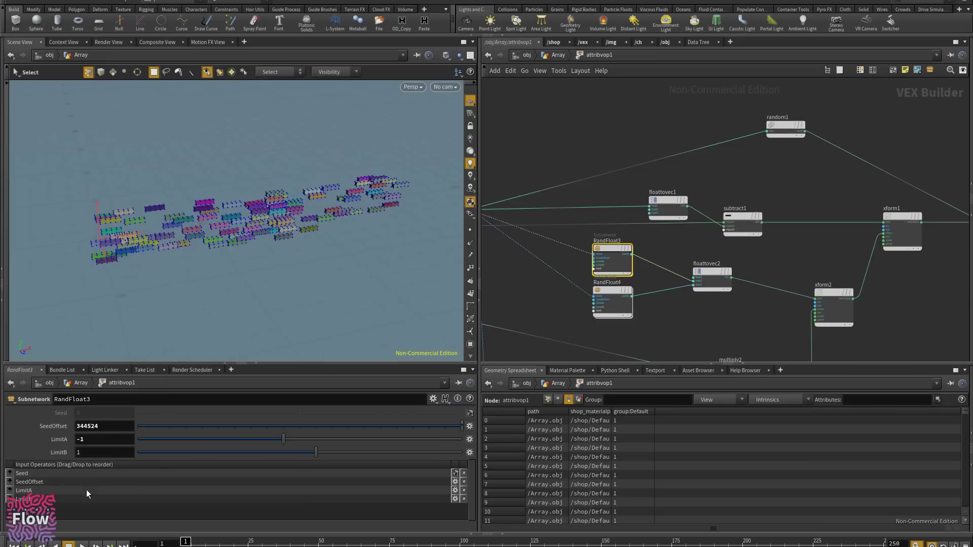
- Return to the Array network, display prb_CurveDeform1 and scrub the timeline to check the coloured pieces along the curve
left_click(554, 55)
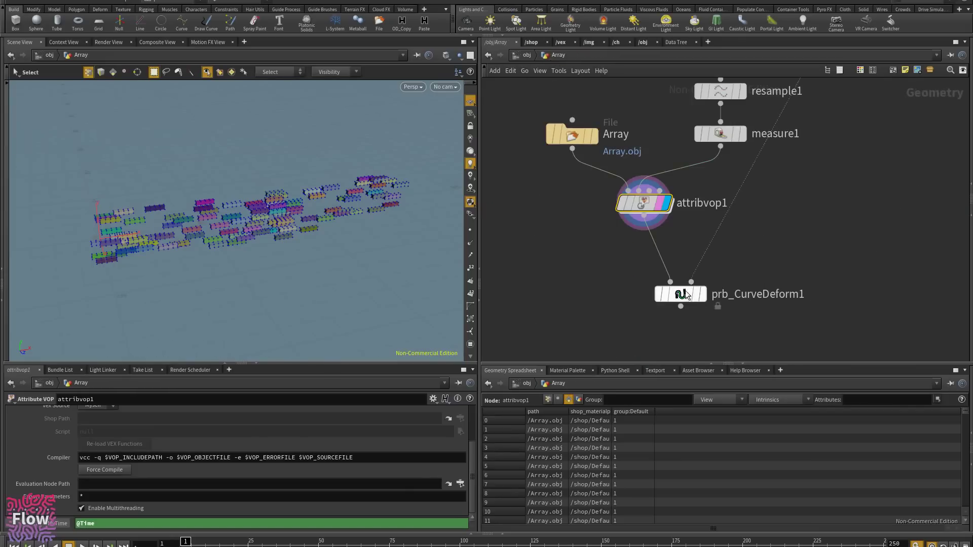
left_click(703, 296)
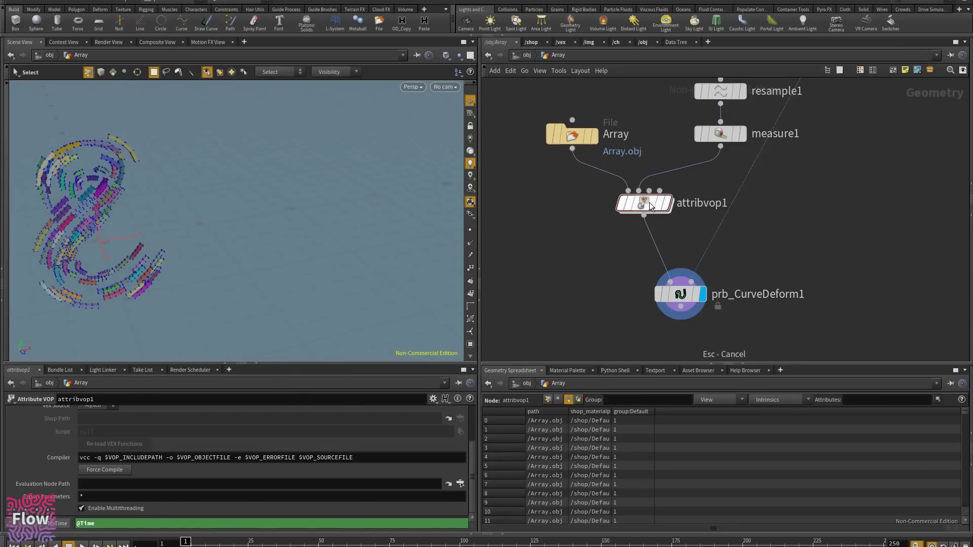
middle_click_drag(226, 254, 318, 254, "alt")
right_click_drag(318, 254, 300, 194, "alt")
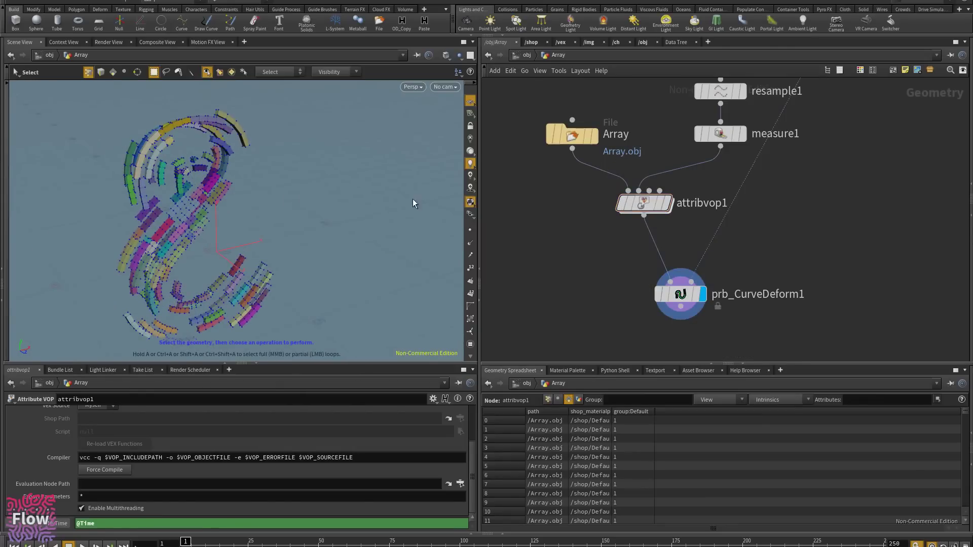
left_click_drag(278, 204, 268, 182, "alt")
right_click_drag(269, 182, 265, 191, "alt")
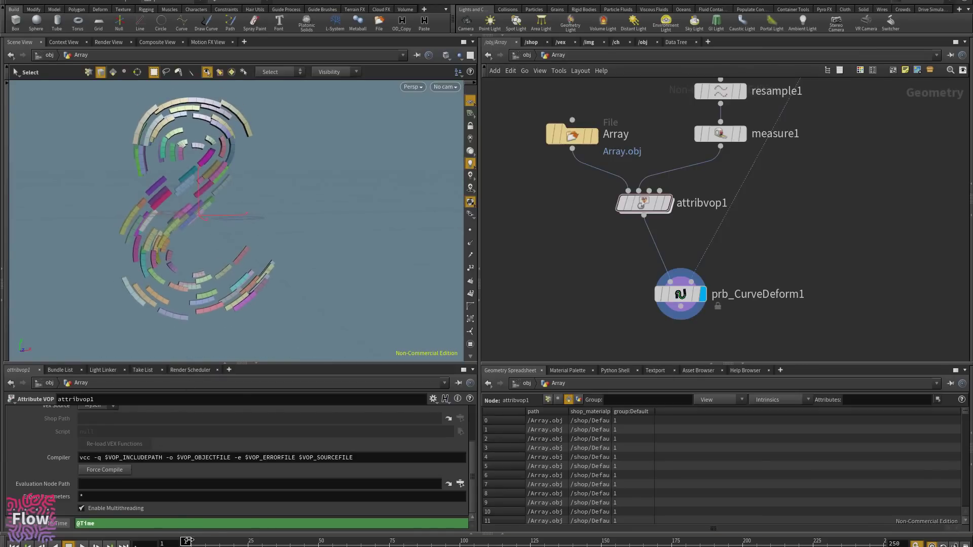
mouse_move(189, 540)
left_mouse_down()
mouse_move(327, 527)
mouse_move(146, 527)
left_mouse_up()
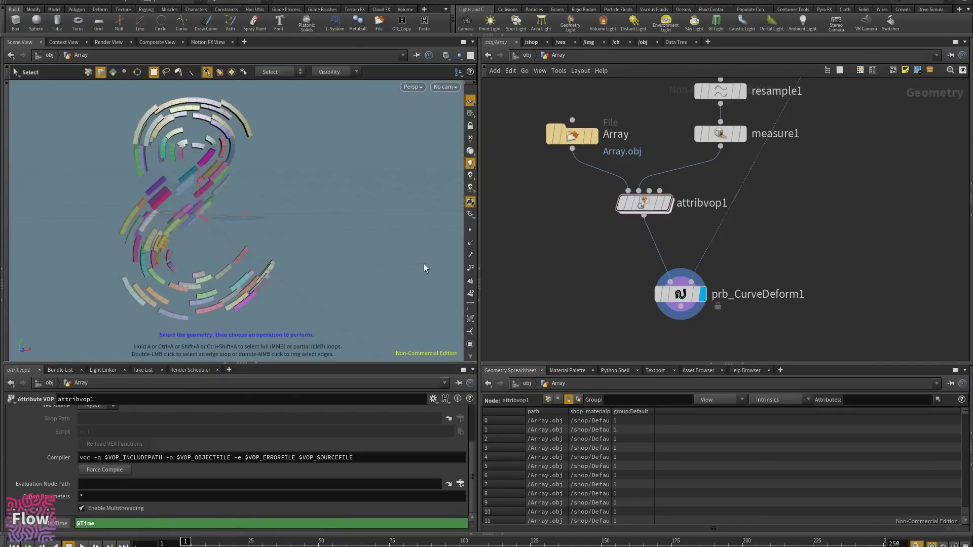
- Move curve1 up to make room and add a Transform node directly below it
middle_click_drag(856, 176, 810, 302)
middle_click_drag(798, 243, 816, 266)
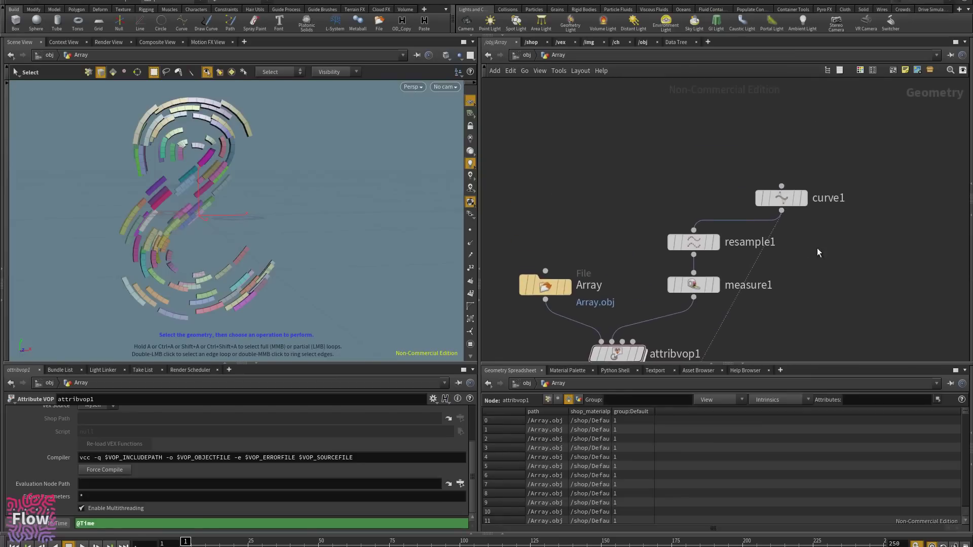
left_click_drag(780, 205, 776, 172)
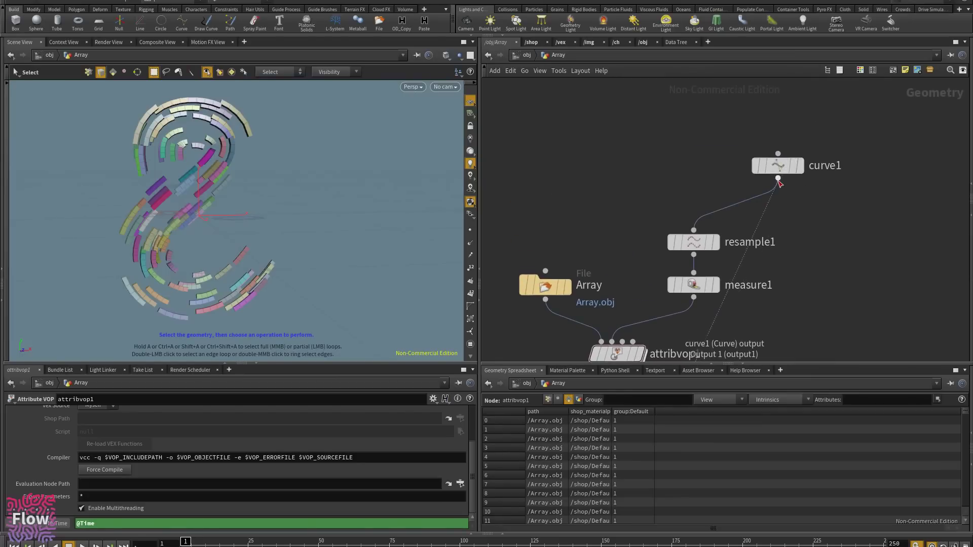
left_click(778, 178)
key("Tab")
type("tra")
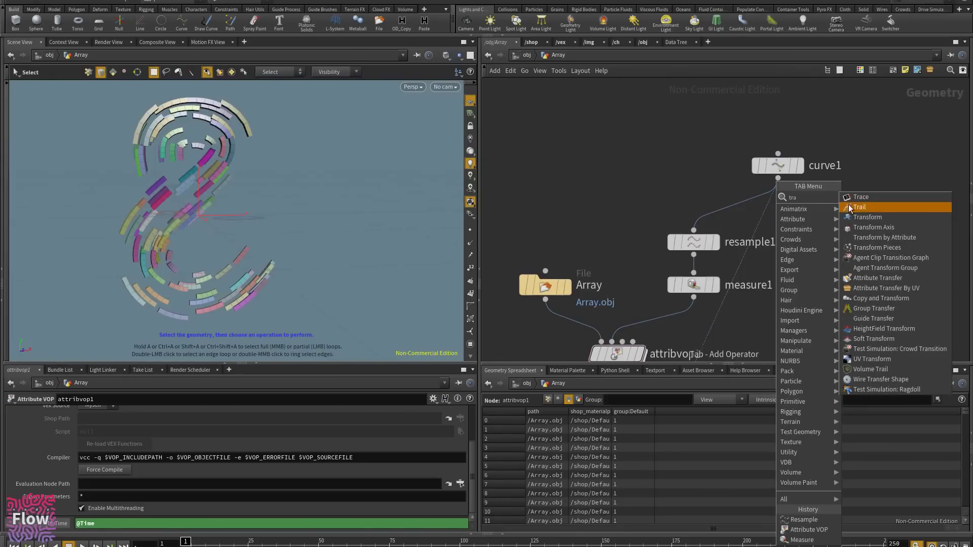
left_click(864, 217)
left_click(781, 183)
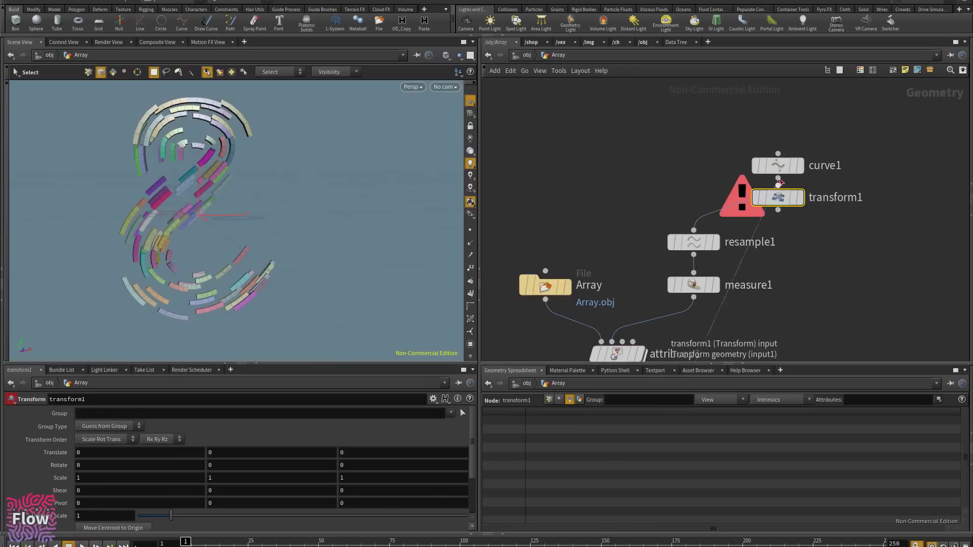
- Route curve1 through transform1 into resample1 and prb_CurveDeform1, and set transform1's uniform scale to 1.82
left_click_drag(779, 179, 693, 230)
middle_click_drag(753, 243, 751, 179)
left_click_drag(777, 146, 664, 365)
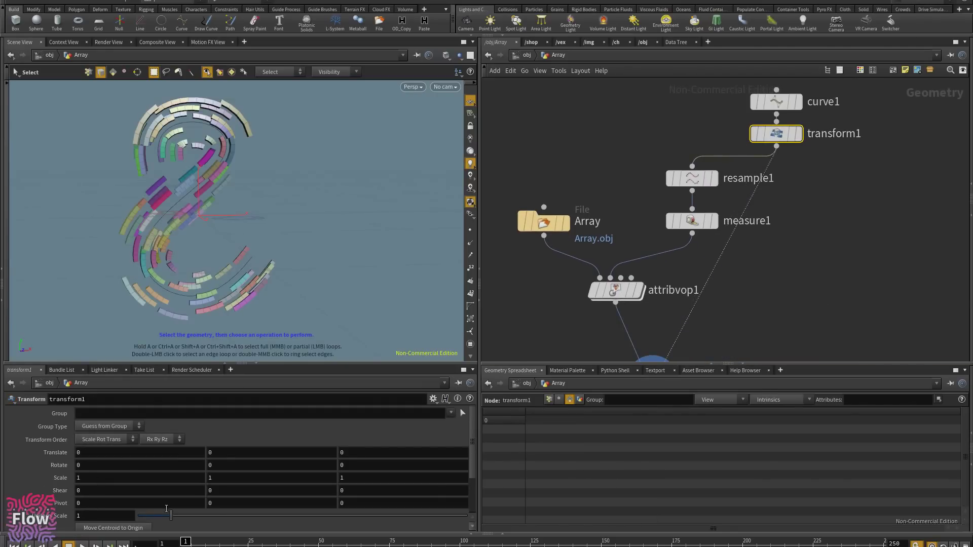
left_click_drag(173, 521, 199, 518)
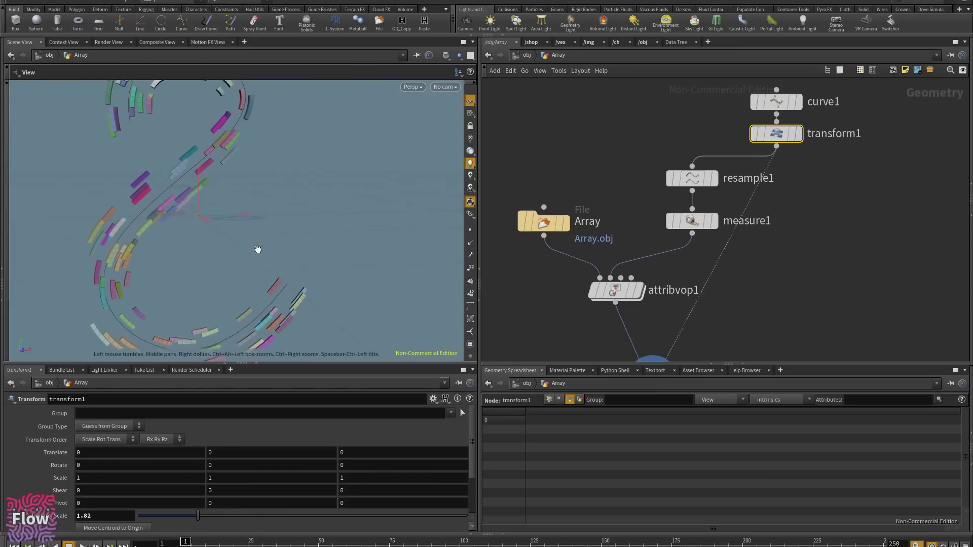
left_click_drag(257, 249, 204, 225, "alt")
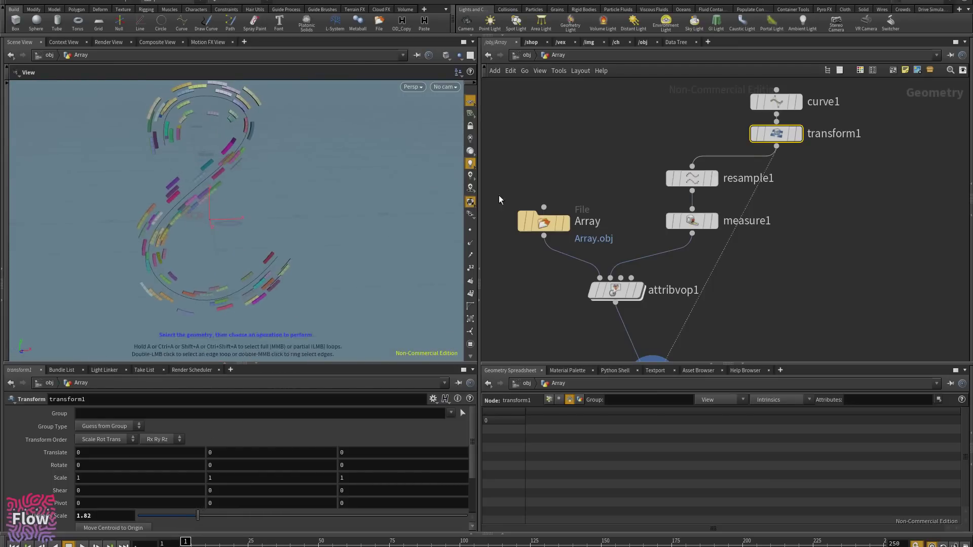
- Scrub the timeline from frame 1 to frame 28 to check how the pieces move along the scaled curve
mouse_move(609, 293)
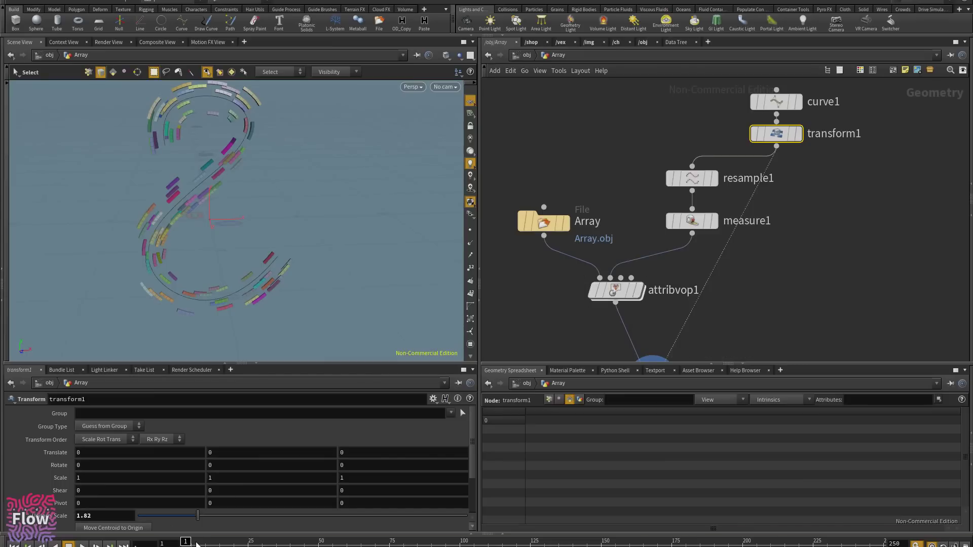
left_click_drag(197, 544, 257, 501)
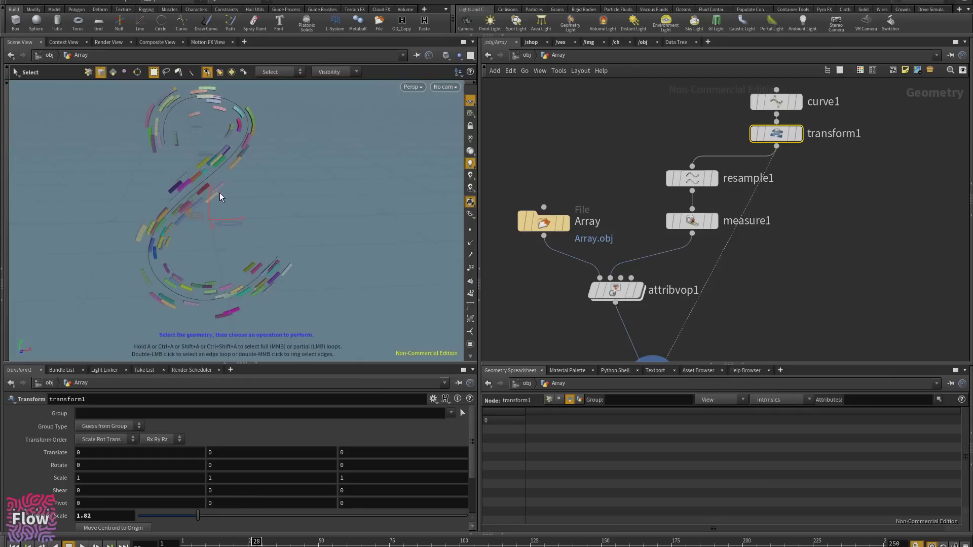
- Open attribvop1's network and shift the five-node group containing rint1 aside to make room
double_click(625, 287)
scroll(808, 115, "down", 2)
middle_click_drag(738, 208, 797, 326)
left_click_drag(532, 98, 668, 293)
left_click_drag(658, 134, 595, 136)
scroll(817, 315, "up", 3)
middle_click_drag(798, 344, 748, 268)
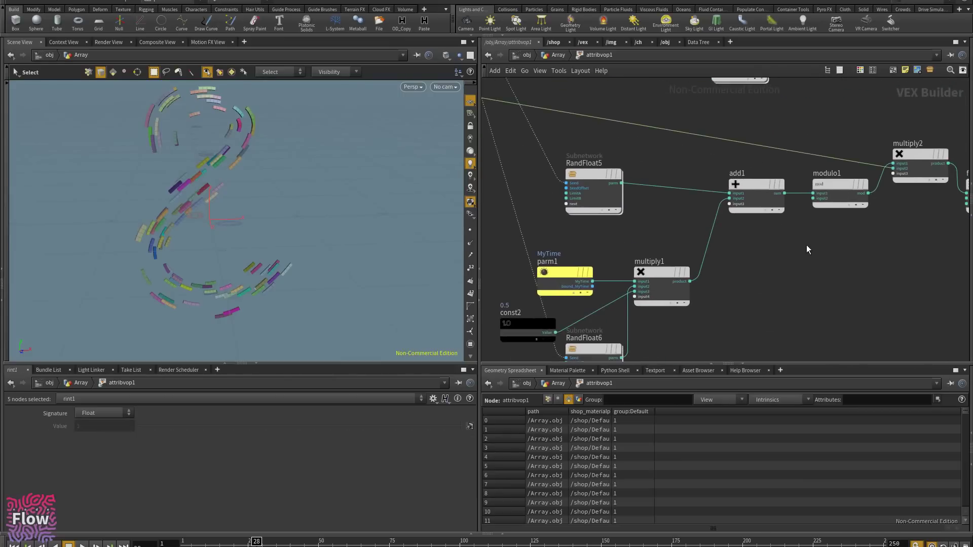
- Move add1 and modulo1, plus the parm1, const2, RandFloat6 and multiply1 group, farther from multiply2 to free space
scroll(807, 245, "down", 2)
middle_click_drag(811, 246, 658, 248)
scroll(658, 240, "up", 2)
left_click_drag(662, 205, 651, 205)
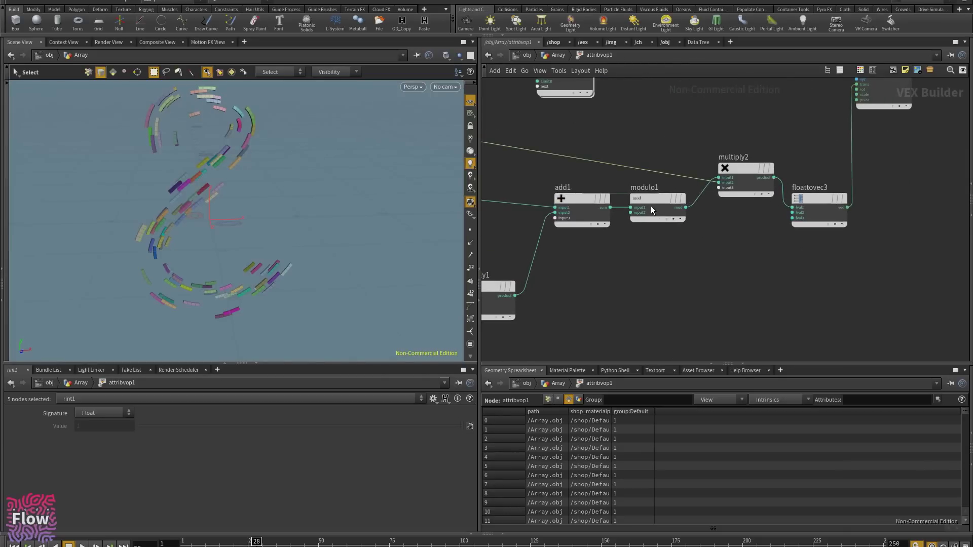
left_click_drag(659, 261, 582, 194)
left_click_drag(580, 200, 539, 205)
middle_click_drag(566, 307, 777, 269)
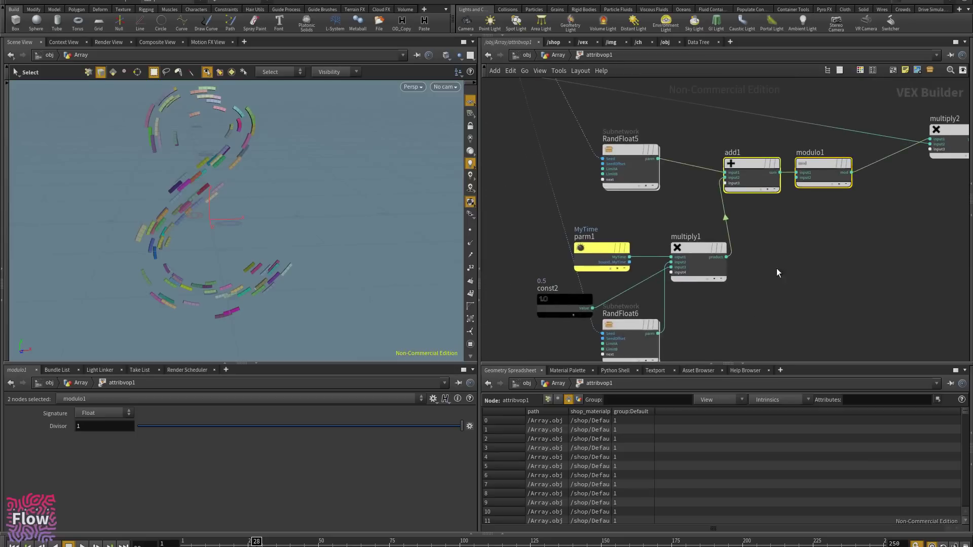
left_click_drag(750, 336, 553, 244)
left_click_drag(704, 257, 649, 249)
middle_click_drag(820, 244, 670, 242)
- Add a Ramp Parameter node below modulo1 and set its ramp type to Spline Ramp (float)
key("Tab")
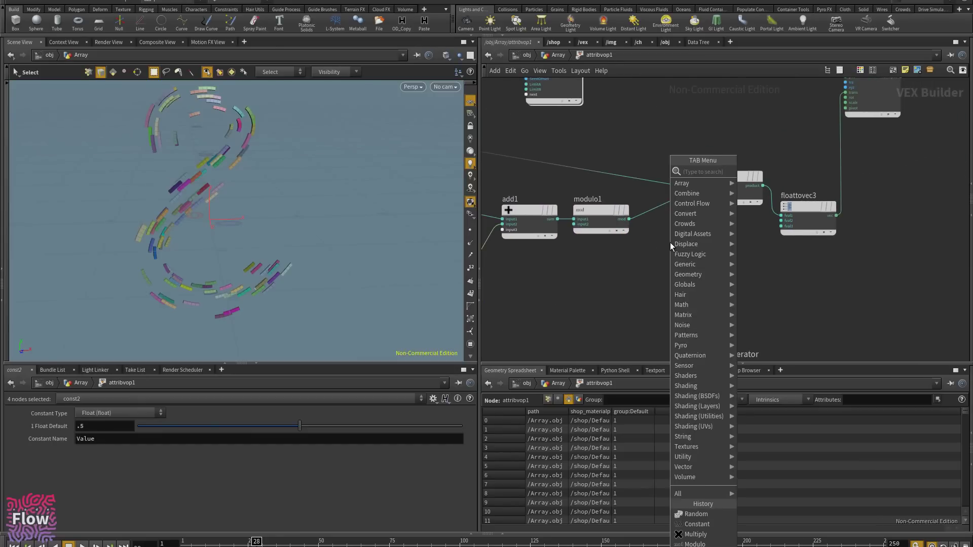
left_click(620, 291)
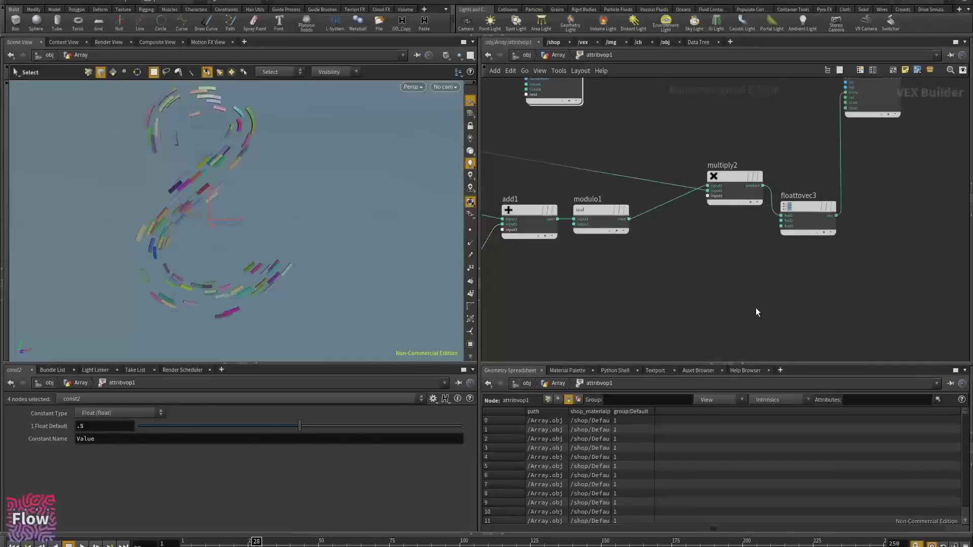
middle_click_drag(702, 243, 716, 258)
key("Tab")
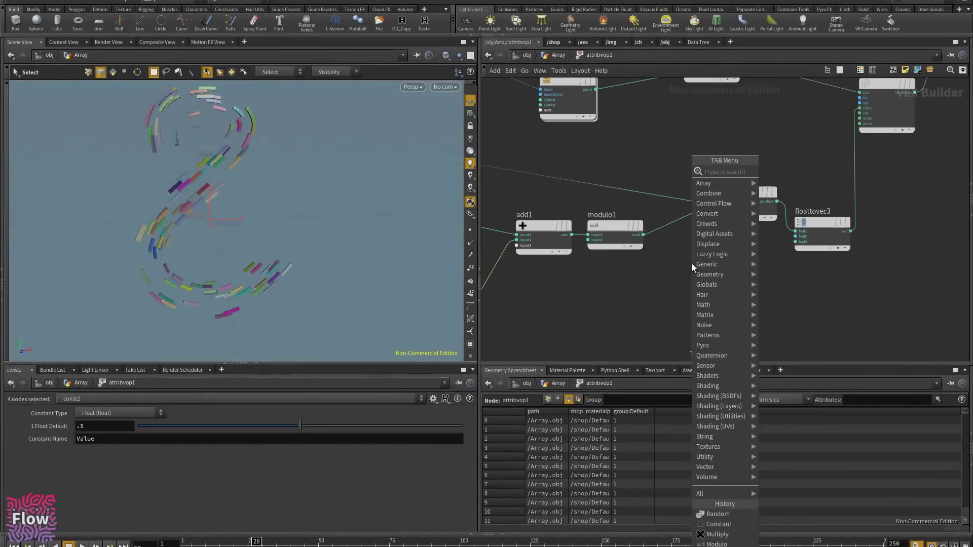
type("ram")
key("Down")
key("Down")
key("Return")
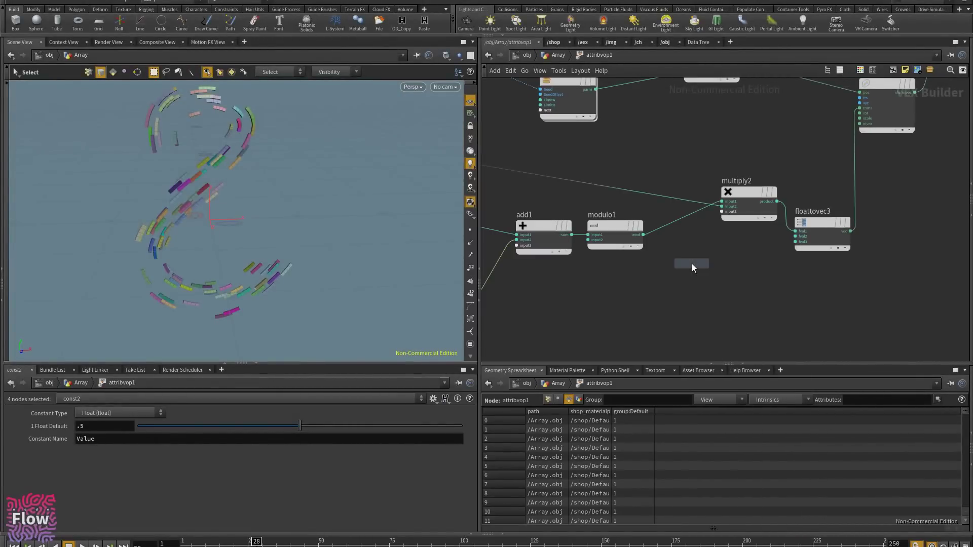
left_click(658, 288)
left_click(96, 452)
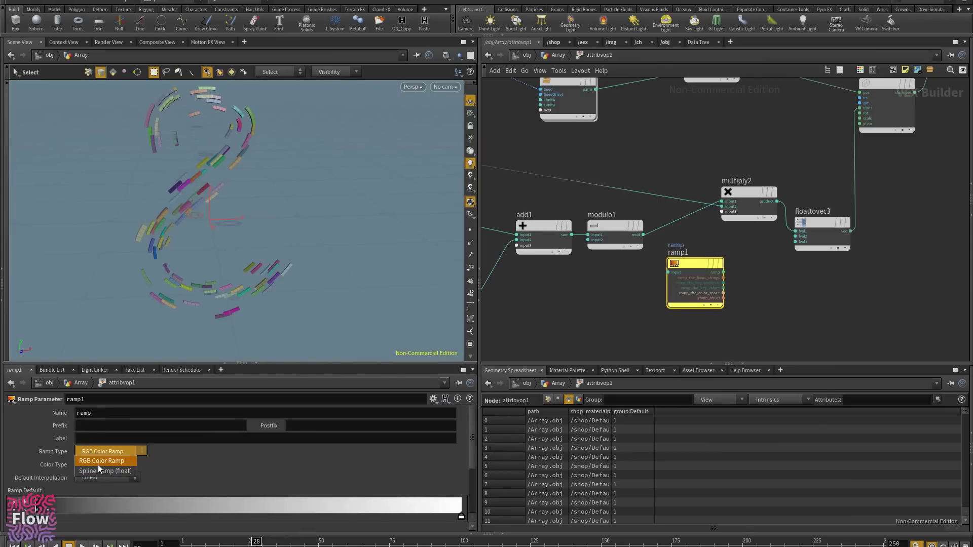
left_click(98, 473)
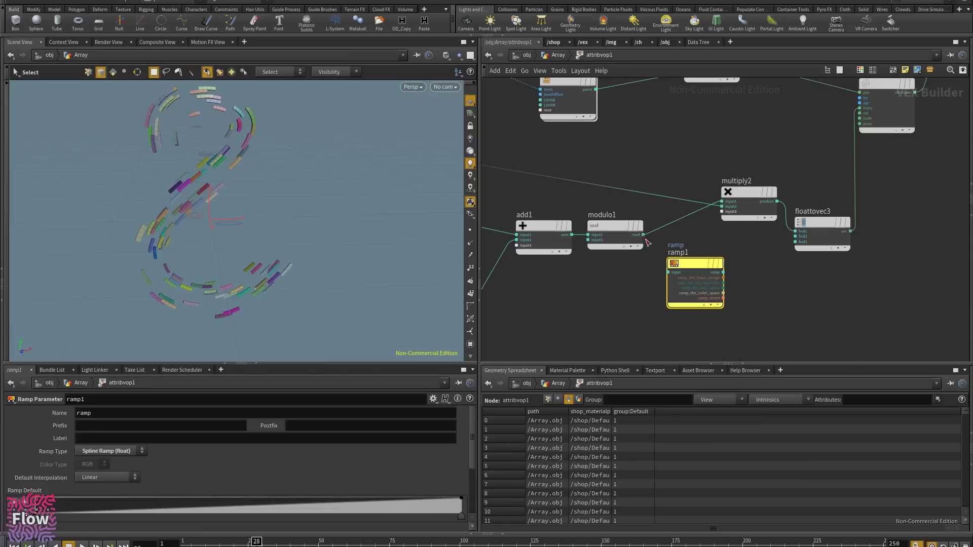
- Connect modulo1's output to ramp1's input and shift add1, modulo1 and ramp1 away from multiply2
left_click_drag(644, 236, 669, 272)
left_click_drag(544, 206, 617, 259)
left_click_drag(626, 225, 579, 225)
left_click_drag(693, 265, 657, 261)
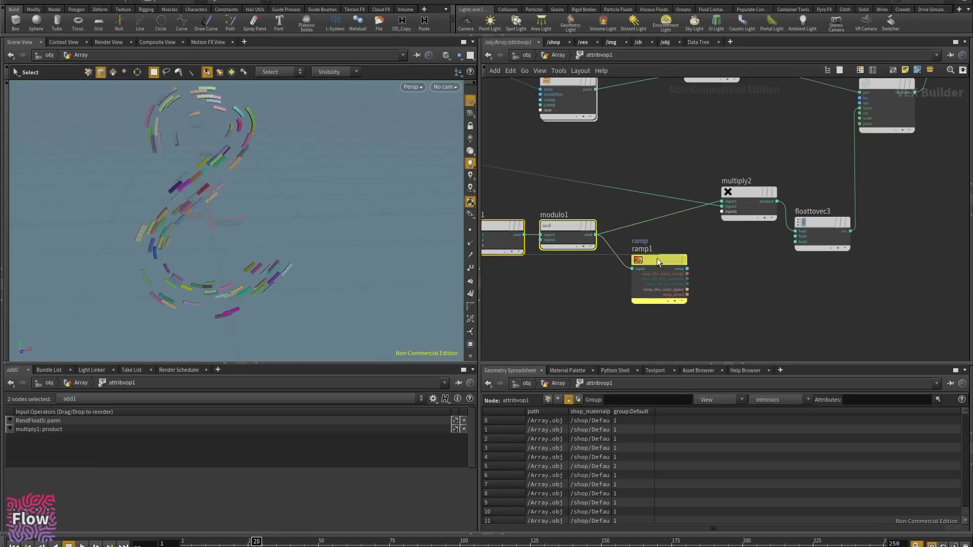
- Return to the Array network and give attribvop1's ramp a second point at position 0.2 with value 1
left_click(558, 55)
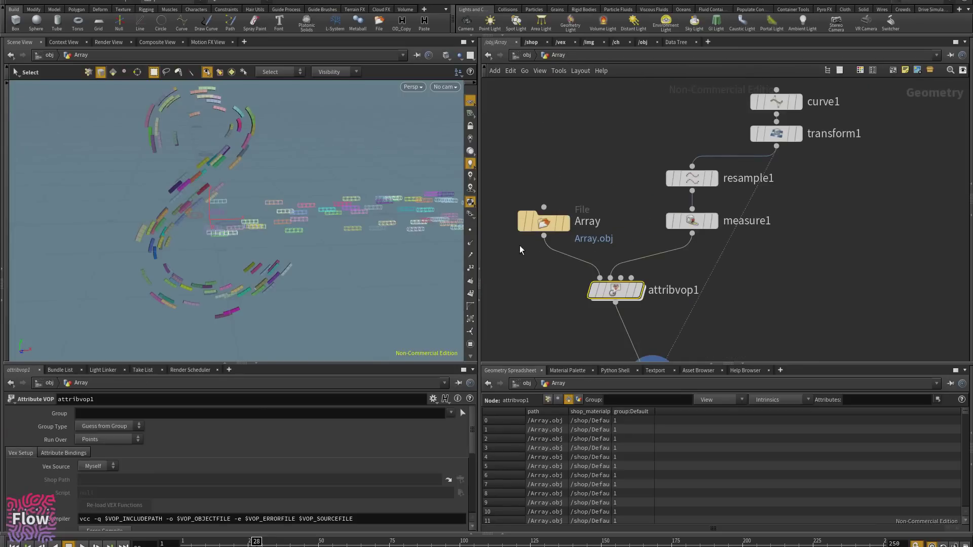
left_click_drag(471, 419, 475, 482)
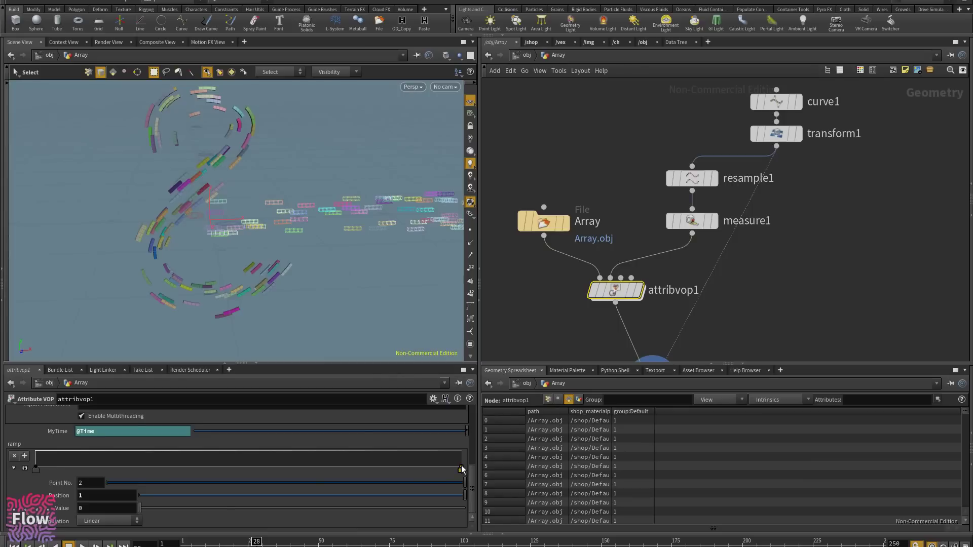
mouse_move(462, 468)
left_mouse_down()
mouse_move(462, 460)
mouse_move(472, 473)
left_mouse_up()
left_click_drag(72, 469, 76, 451)
left_click_drag(121, 495, 66, 498)
type("1")
key("Return")
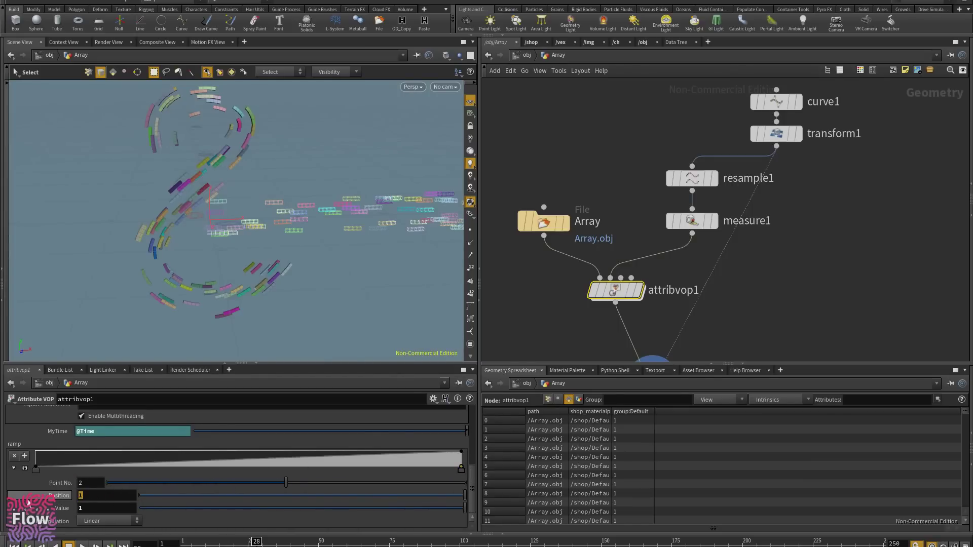
type(".2")
key("Return")
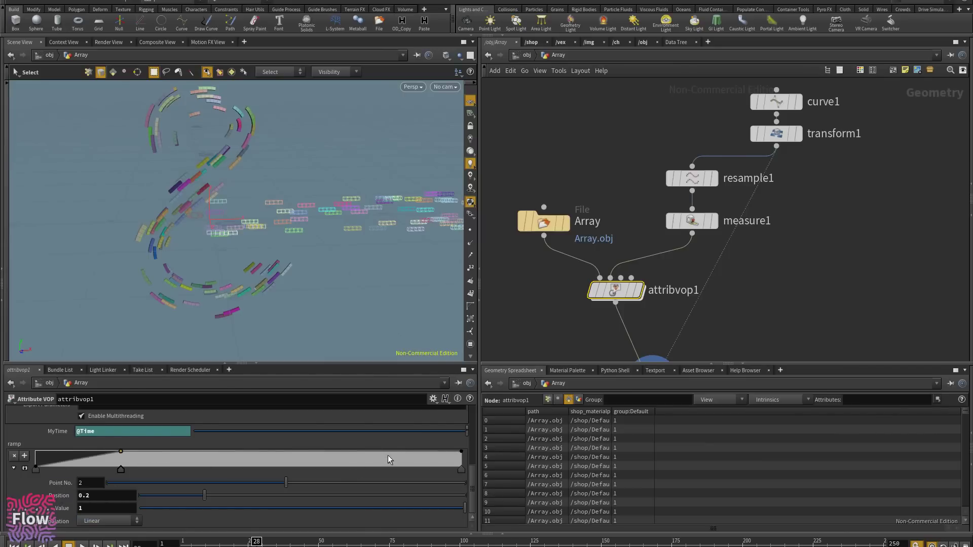
- Add a third point to attribvop1's ramp at position 0.8 with value 1
left_click_drag(424, 464, 425, 454)
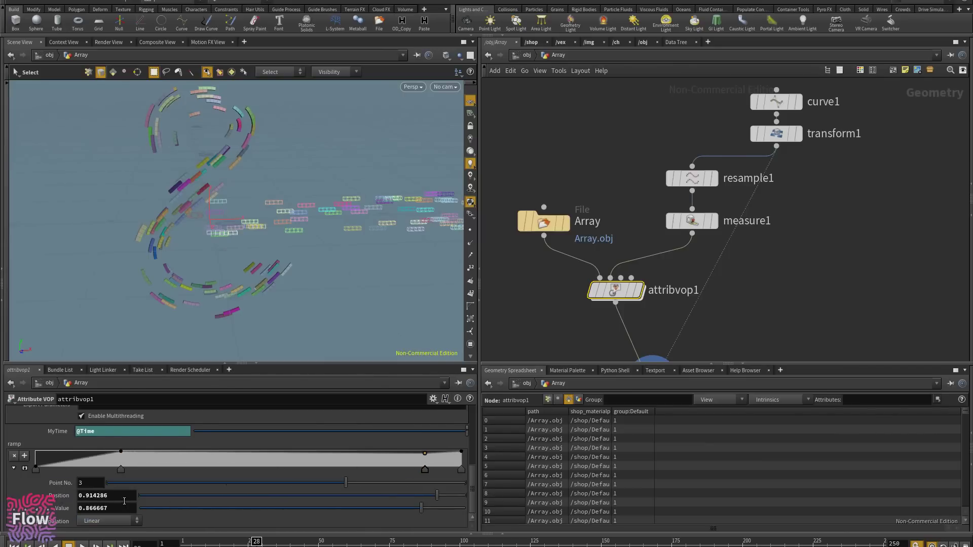
key("Return")
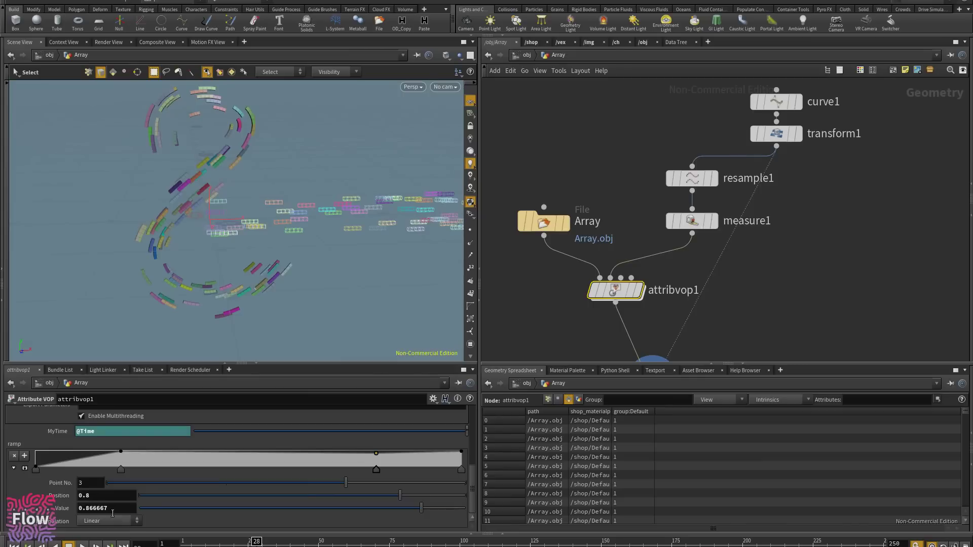
left_click_drag(113, 512, 75, 520)
type("1")
key("Return")
- Set the value of the ramp's last point, at position 1, to 0
left_click(121, 471)
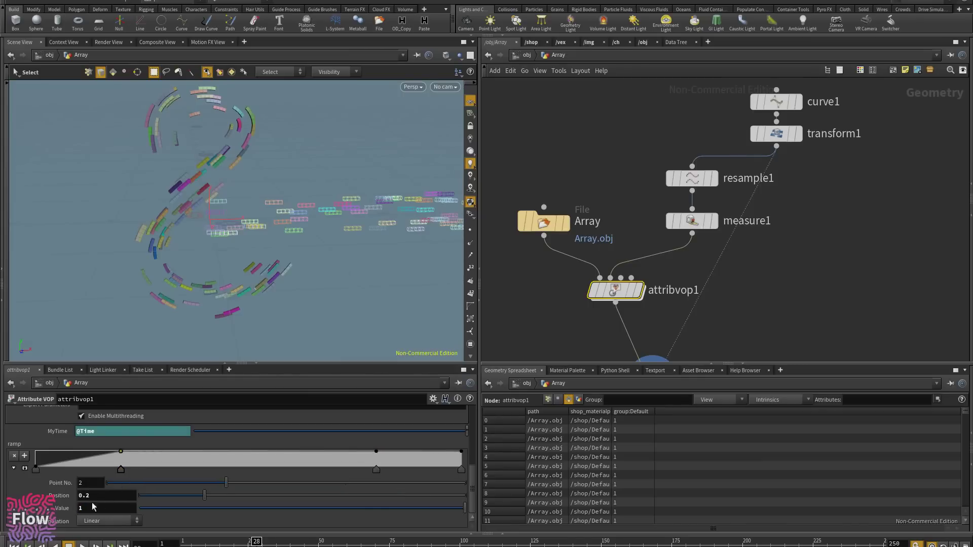
left_click(461, 470)
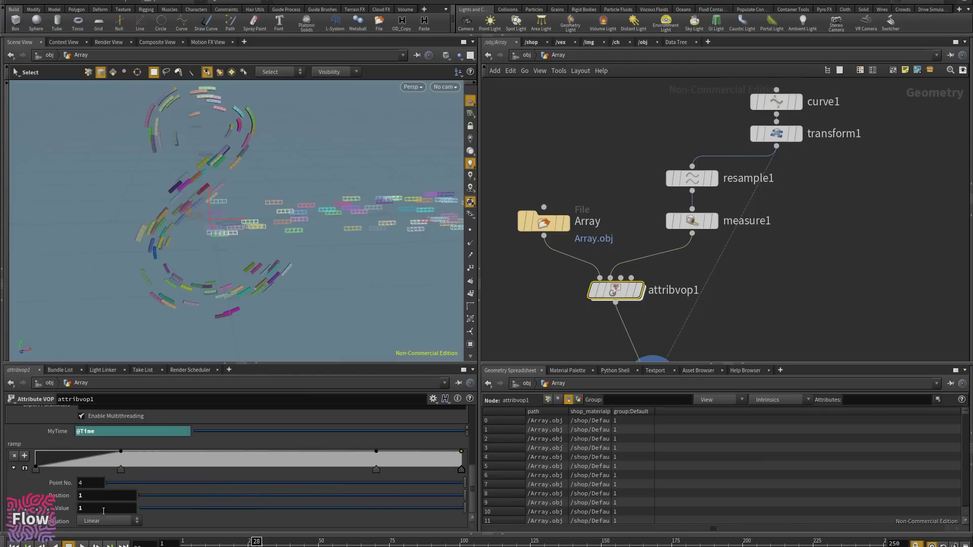
left_click_drag(104, 512, 58, 513)
type("0")
key("Return")
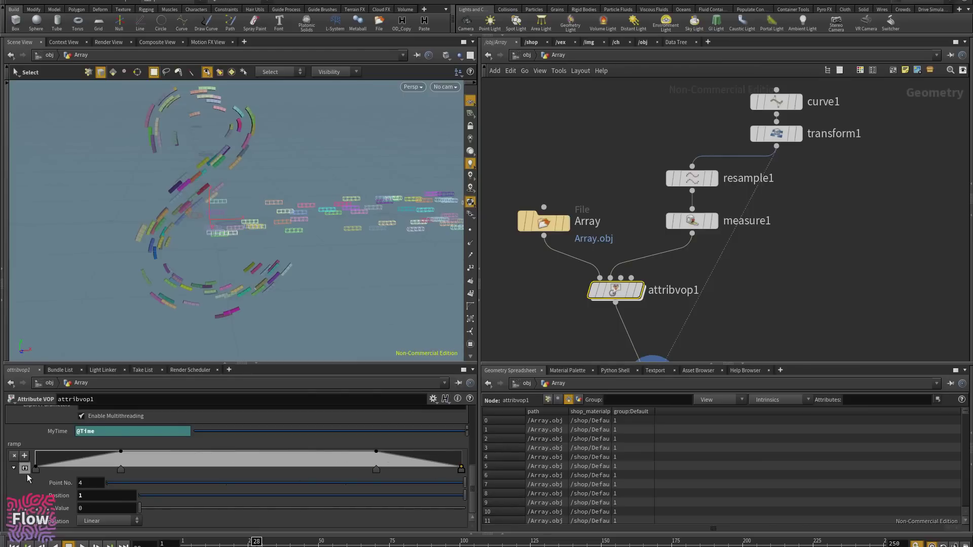
- Set the interpolation of all four points of attribvop1's ramp to Monotone Cubic
left_click(121, 467)
left_click(118, 520)
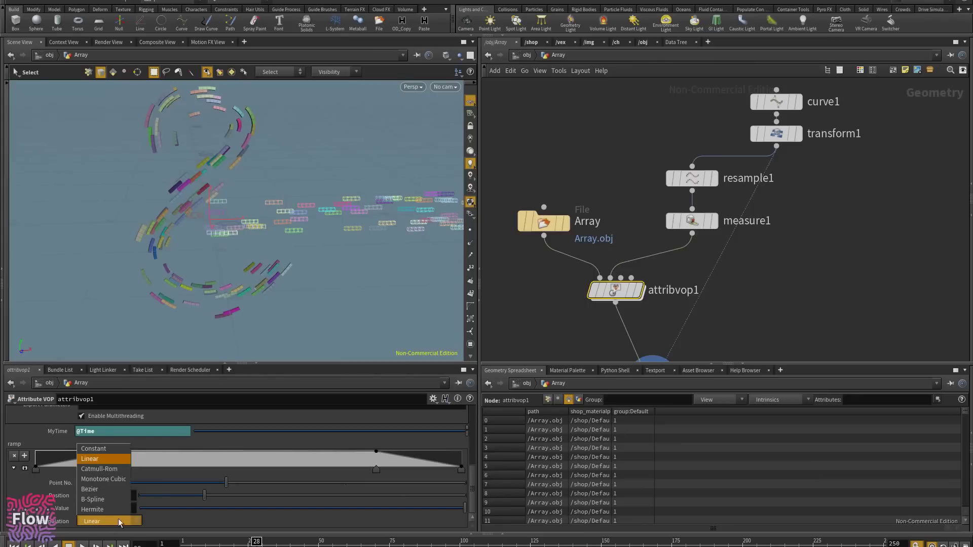
left_click(117, 479)
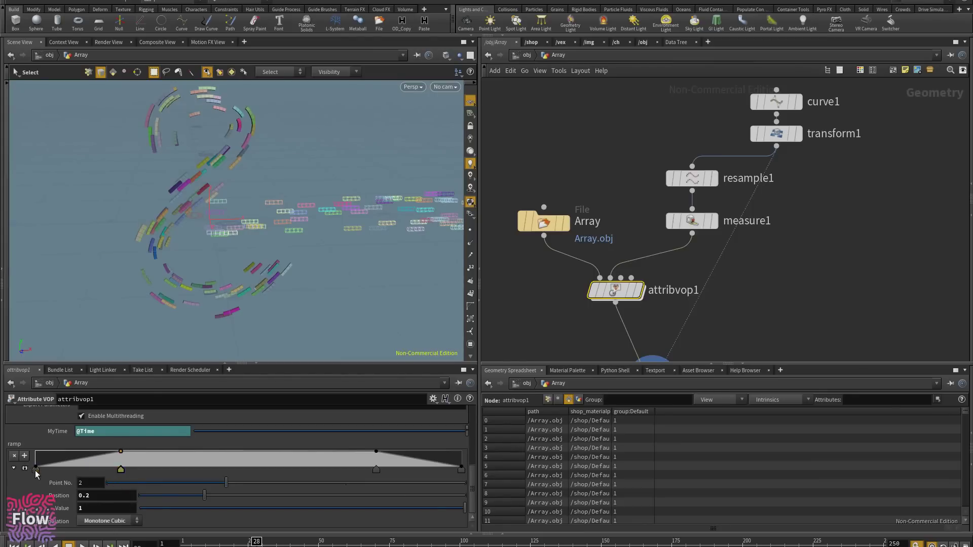
left_click(36, 469)
left_click(102, 524)
left_click(107, 478)
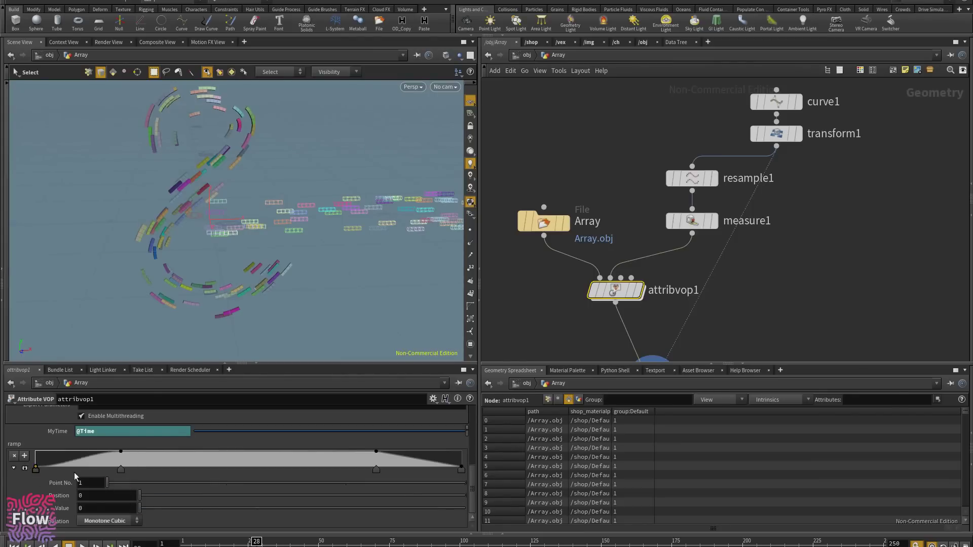
left_click(376, 471)
left_click(112, 523)
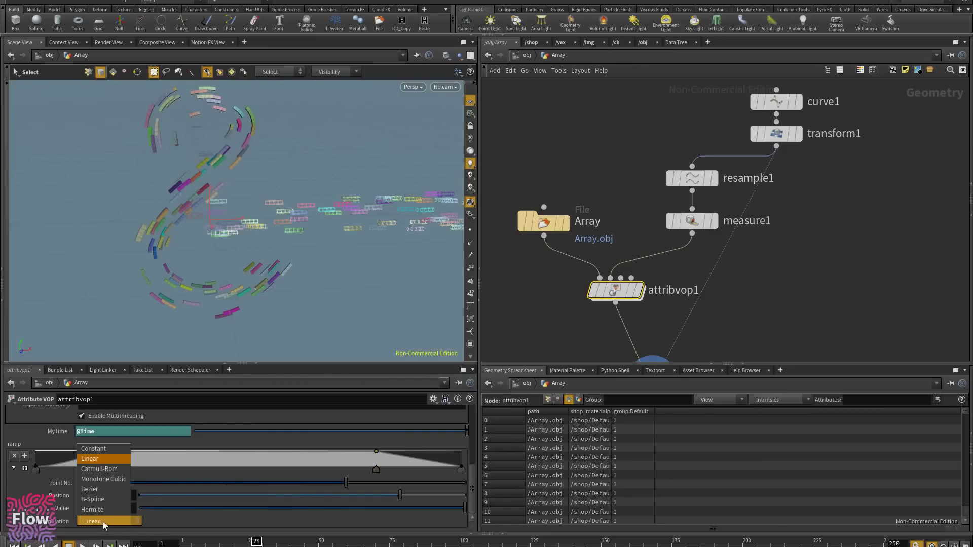
left_click(100, 479)
left_click(461, 470)
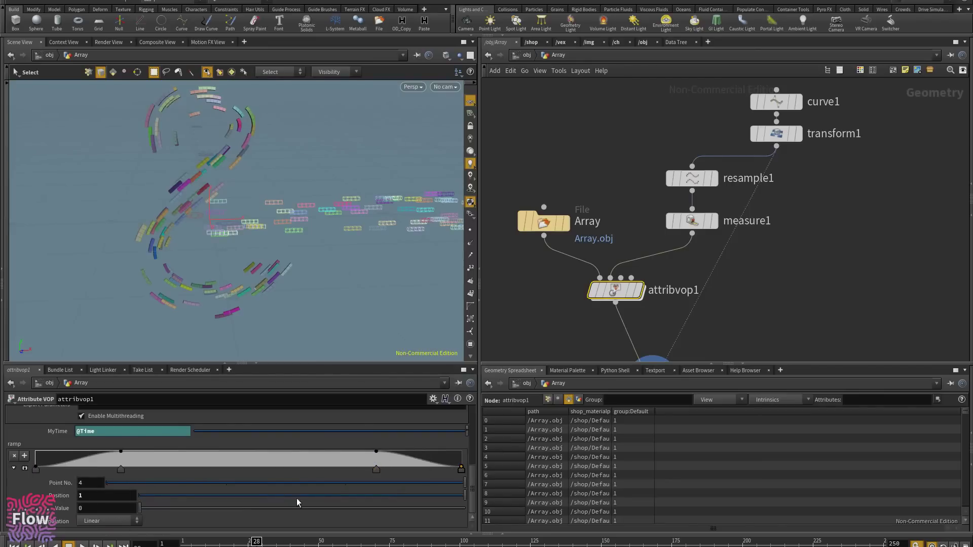
left_click(109, 521)
left_click(102, 479)
- Reopen attribvop1's network and move multiply2 and floattovec3 up to clear space beside ramp1
middle_click_drag(751, 265, 754, 180)
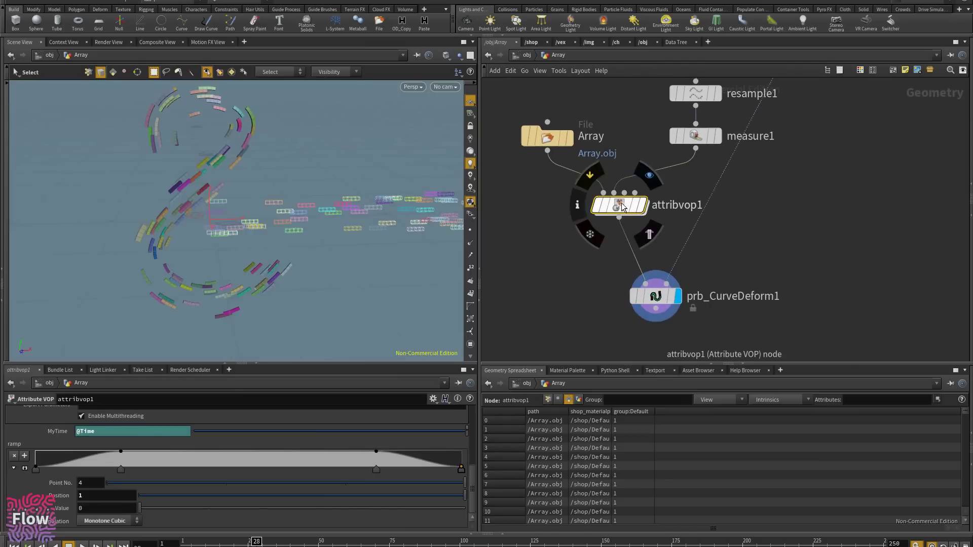
double_click(622, 204)
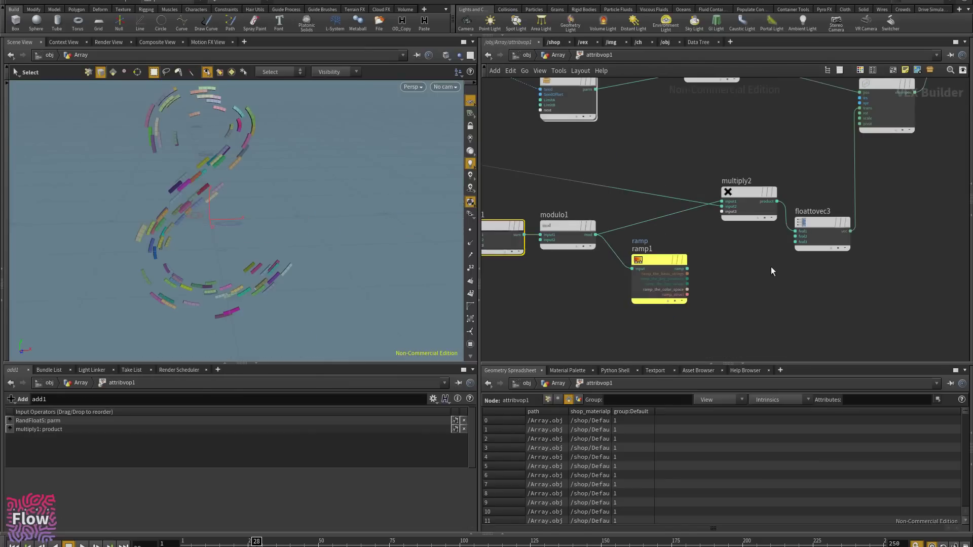
scroll(789, 272, "down", 2)
left_click_drag(764, 219, 732, 223)
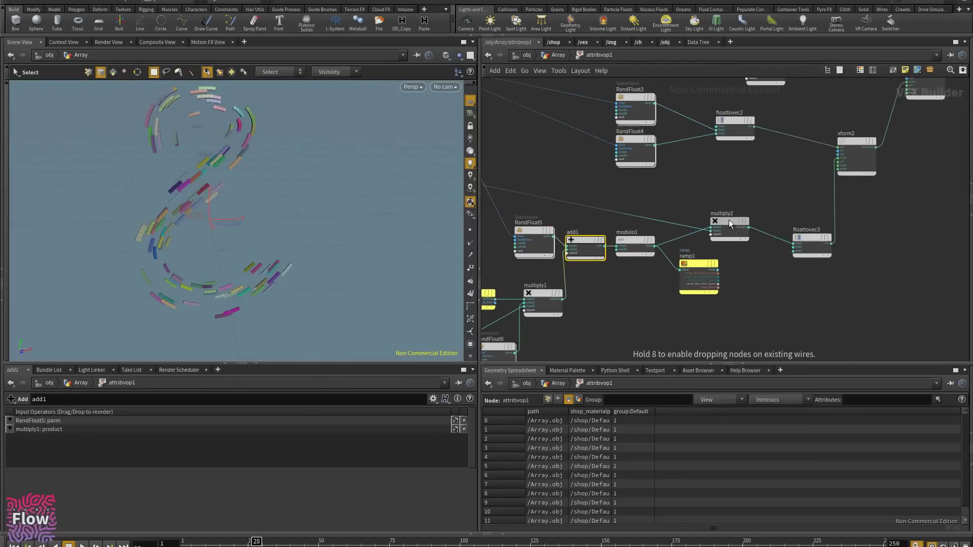
left_click_drag(803, 240, 728, 173)
left_click(744, 192)
- Add a Mix node between ramp1 and xform2, below floattovec3, and set its signature to 3D Vector
key("Tab")
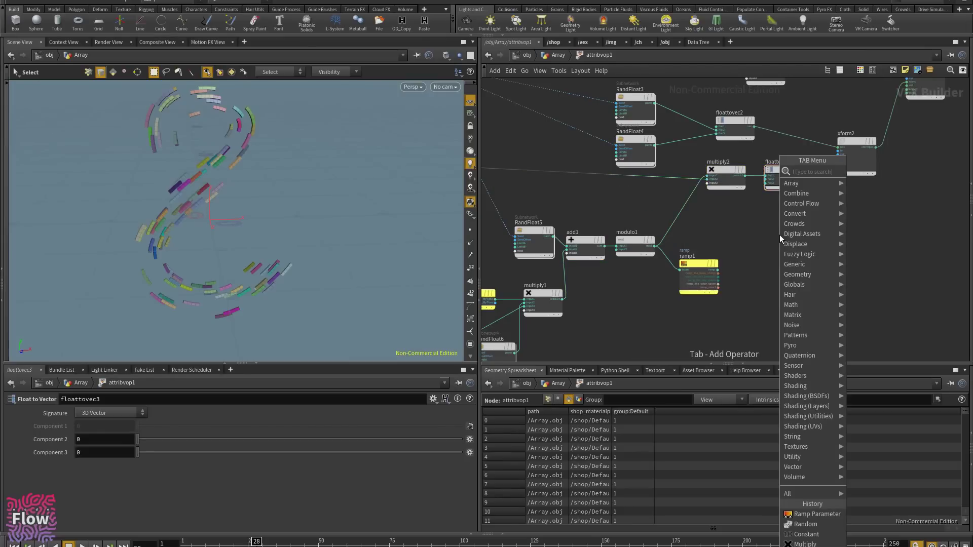
type("mi")
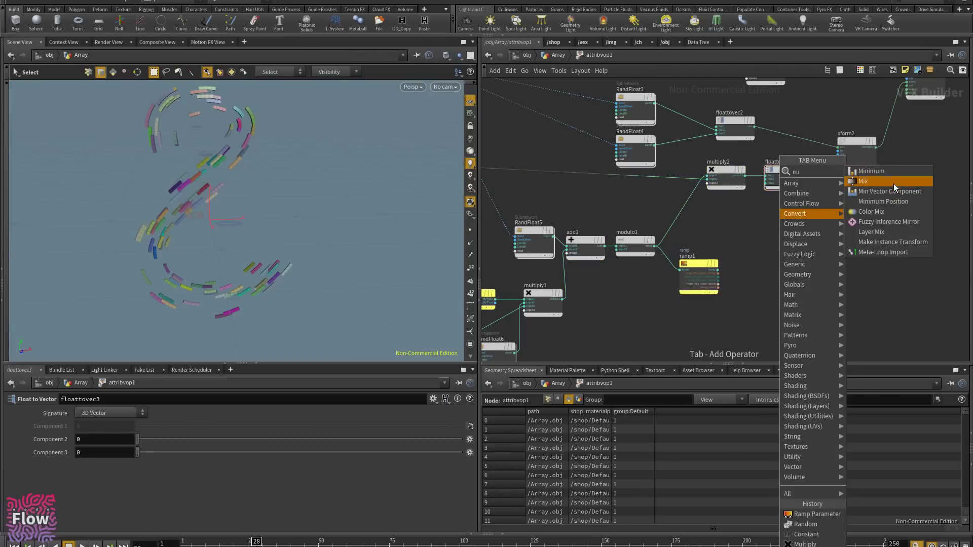
left_click(893, 183)
left_click(790, 241)
scroll(789, 242, "up", 2)
left_click(101, 413)
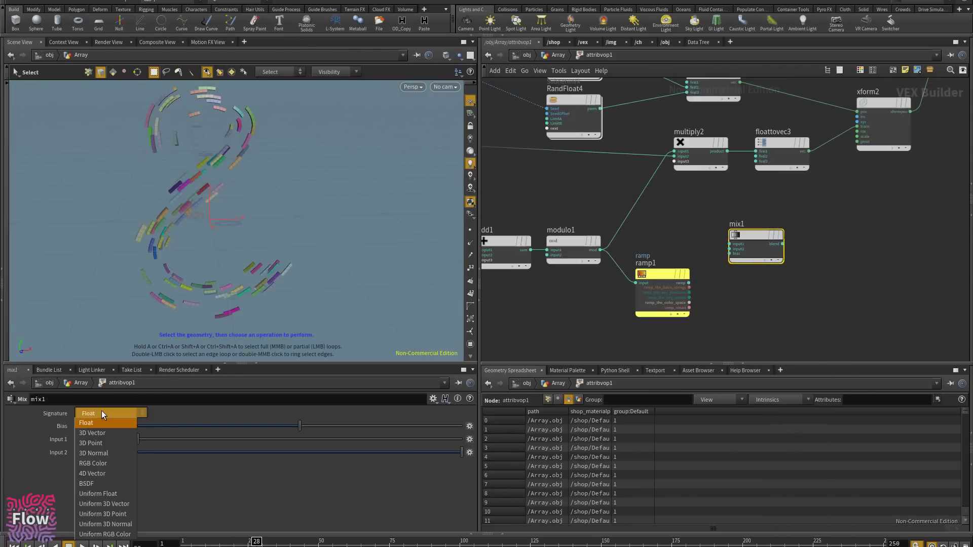
left_click(112, 436)
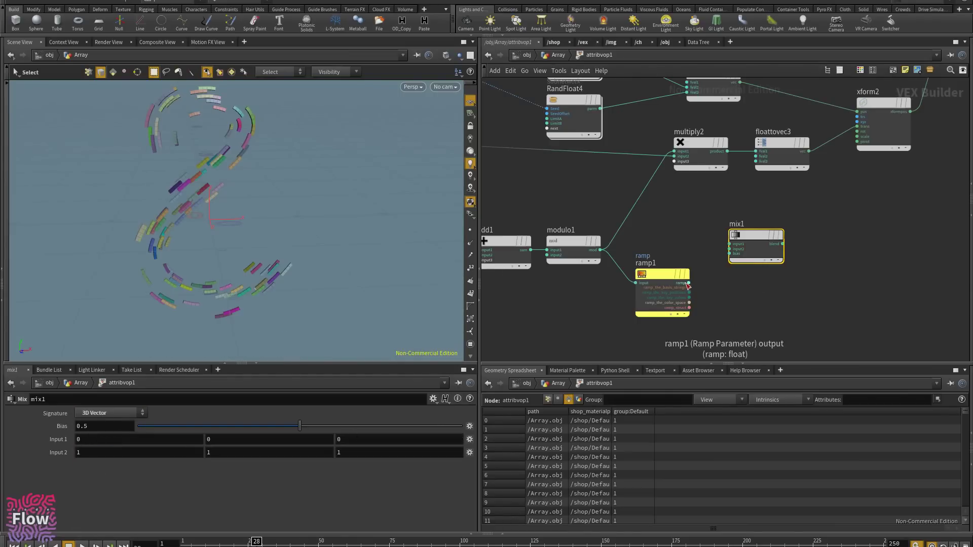
- Connect ramp1's ramp output to mix1's bias input
left_click_drag(689, 283, 726, 259)
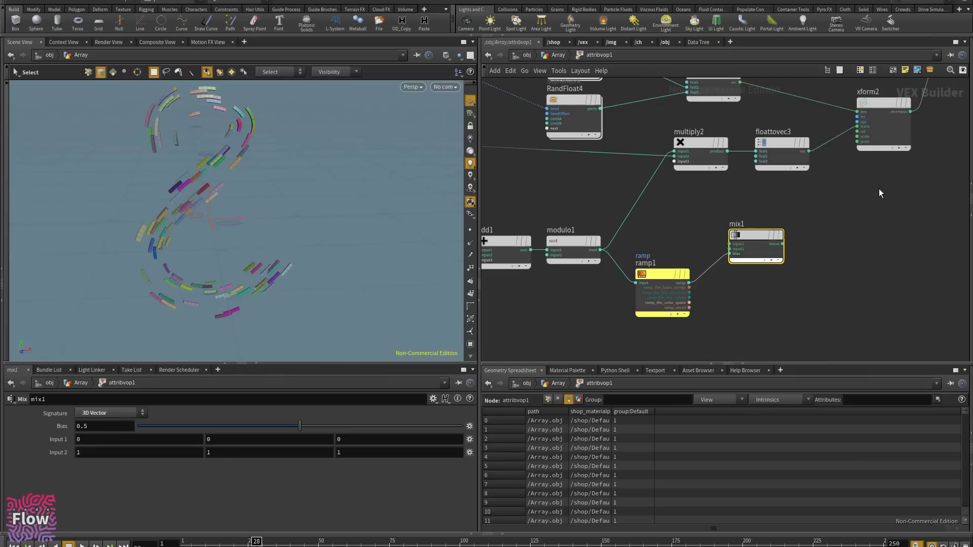
middle_click_drag(862, 195, 793, 292)
scroll(793, 292, "down", 2)
scroll(793, 292, "up", 2)
middle_click_drag(706, 325, 700, 282)
scroll(698, 279, "up", 1)
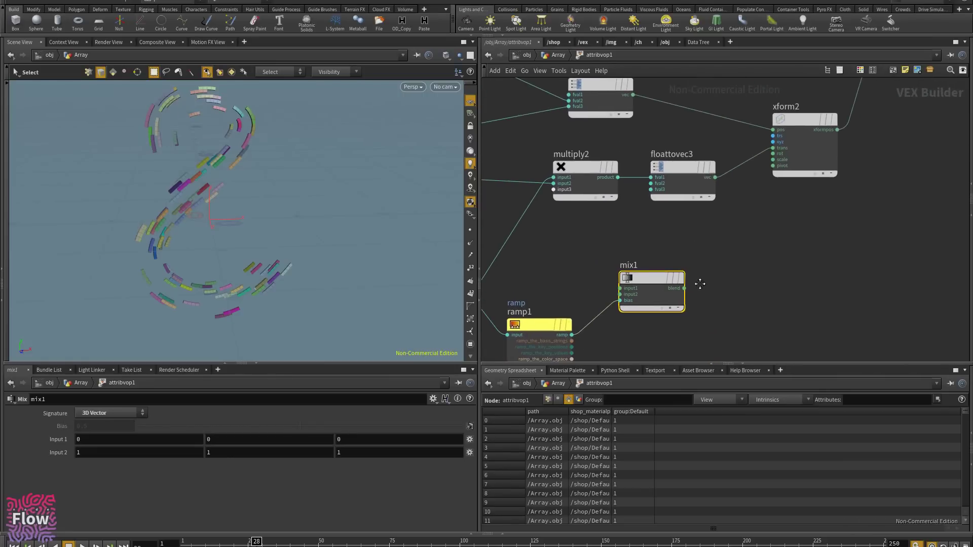
- Connect mix1's blend output to the scale inputs of both xform2 and xform1
middle_click_drag(782, 270, 713, 296)
scroll(700, 307, "down", 2)
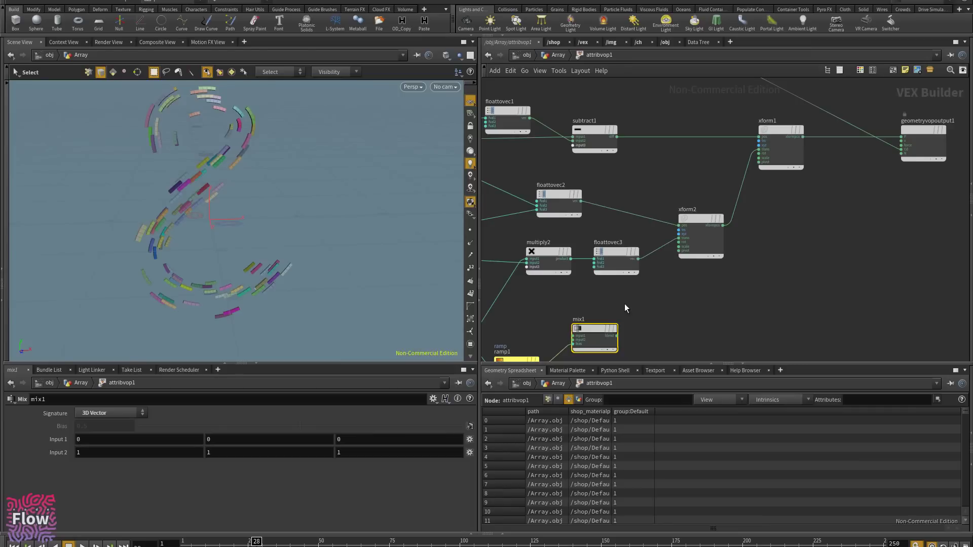
left_click_drag(617, 335, 682, 255)
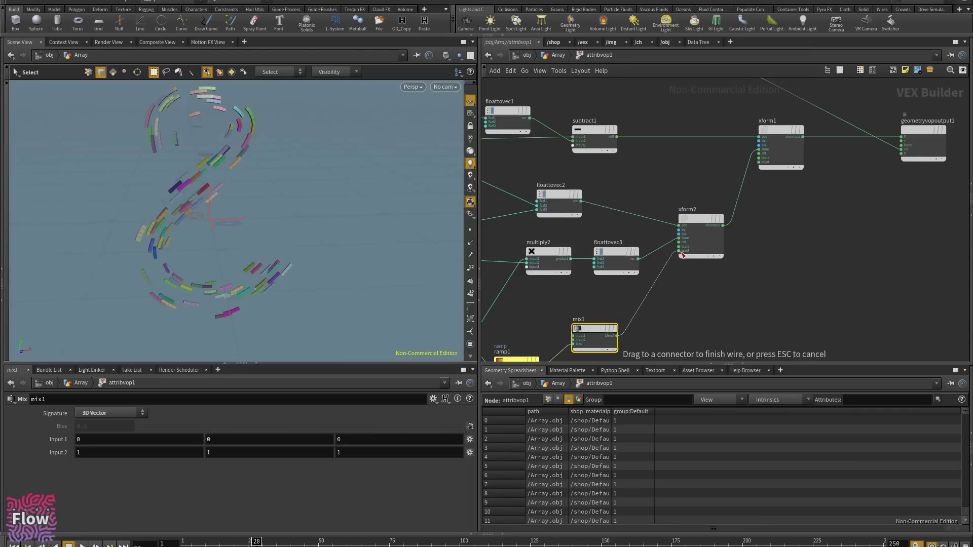
left_click(683, 255)
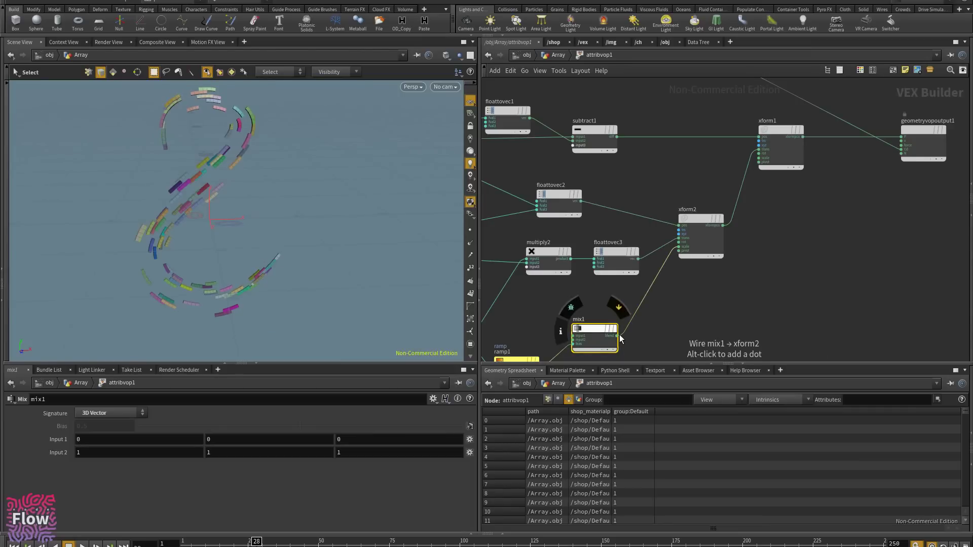
left_click_drag(617, 336, 759, 158)
- Examine the pieces' scaling at both ends of the curve from several angles, scrubbing the animation back to frame 1
key("space")
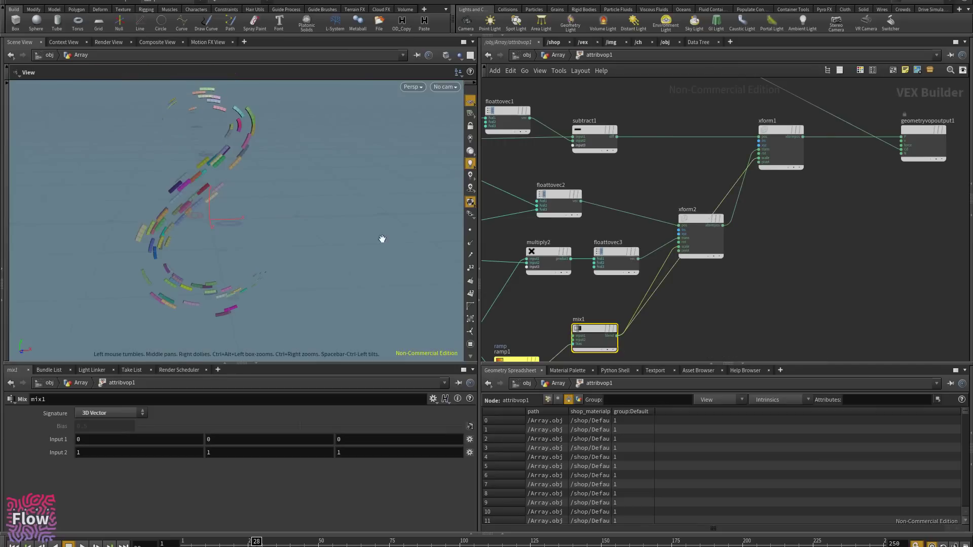
left_click_drag(383, 238, 279, 198, "alt")
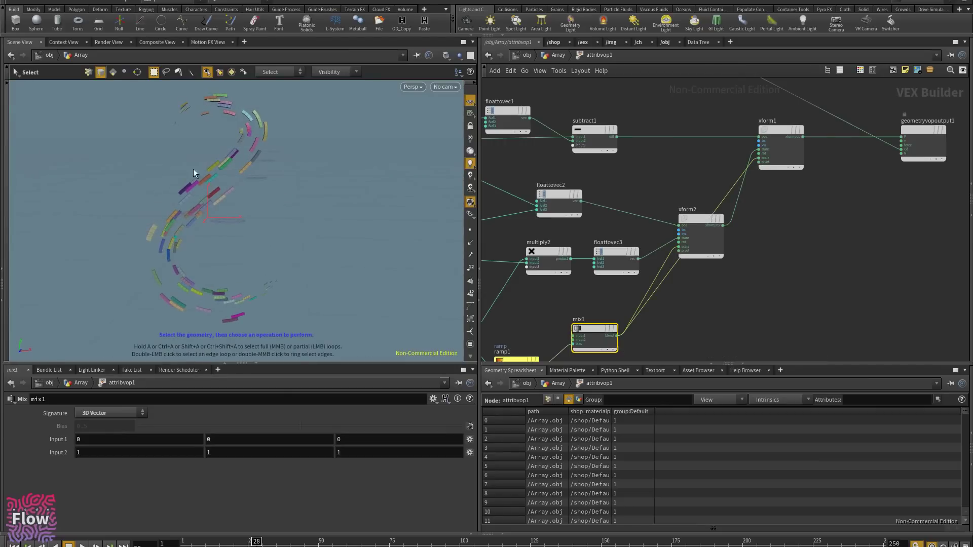
left_click_drag(193, 169, 223, 193, "alt")
left_click_drag(218, 542, 186, 543)
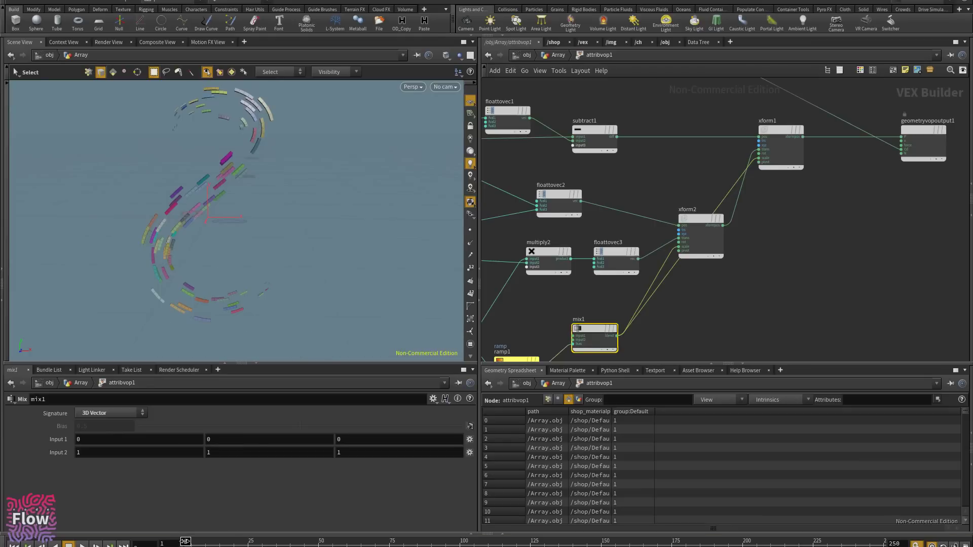
left_click_drag(186, 542, 160, 484)
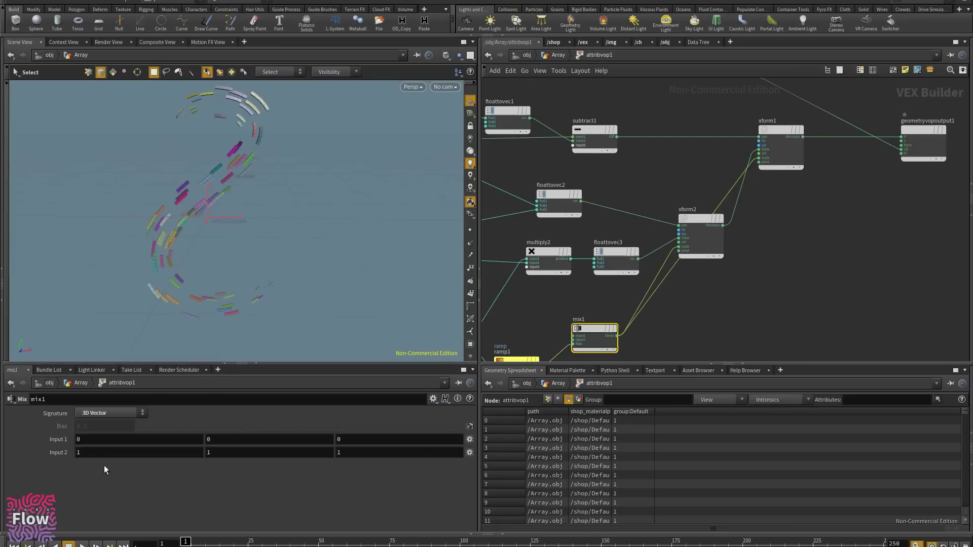
middle_click_drag(718, 304, 734, 287)
left_click_drag(319, 236, 256, 233, "alt")
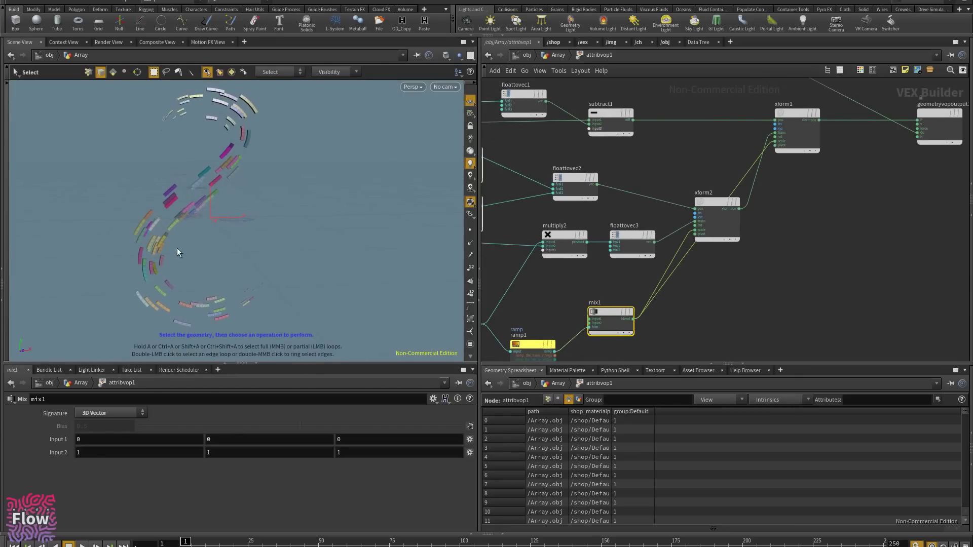
left_click_drag(175, 182, 213, 209, "alt")
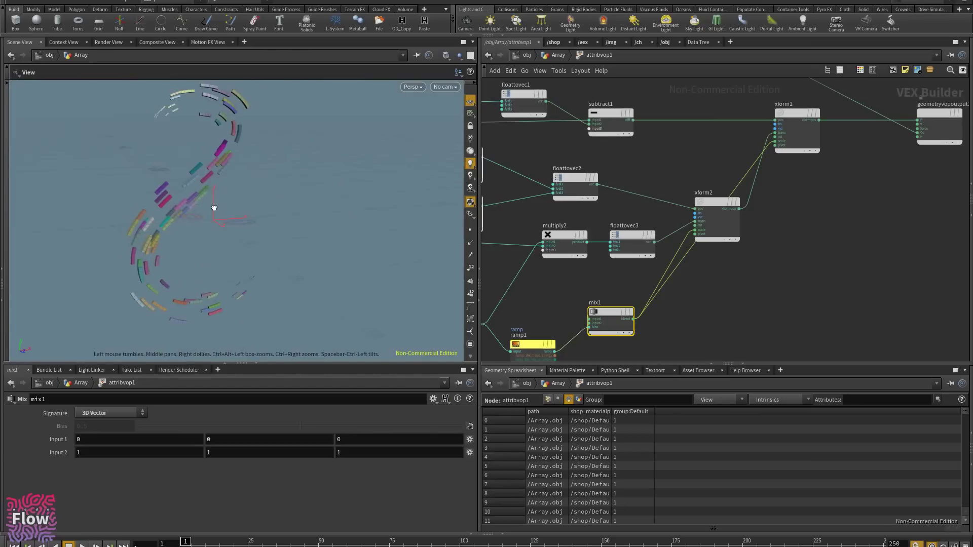
- Tidy the network layout by moving xform2 slightly up and mix1 slightly to the right
middle_click_drag(756, 291, 766, 258)
middle_click_drag(752, 220, 748, 247)
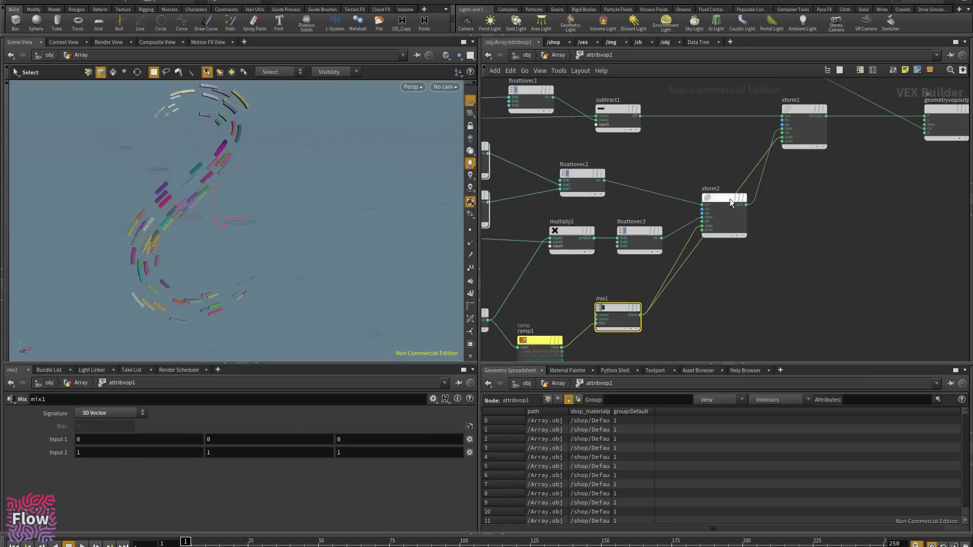
left_click_drag(728, 198, 722, 184)
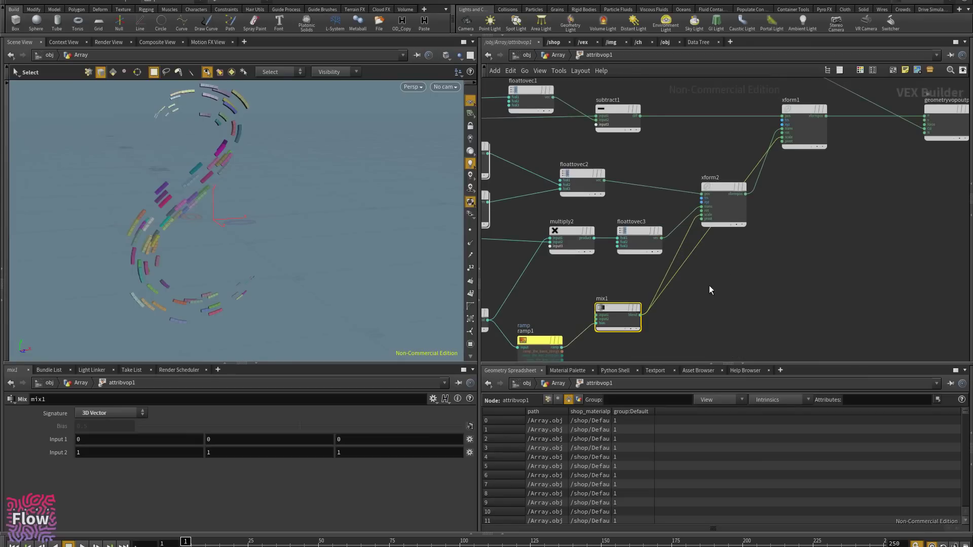
middle_click_drag(709, 286, 784, 212)
middle_click_drag(682, 296, 704, 270)
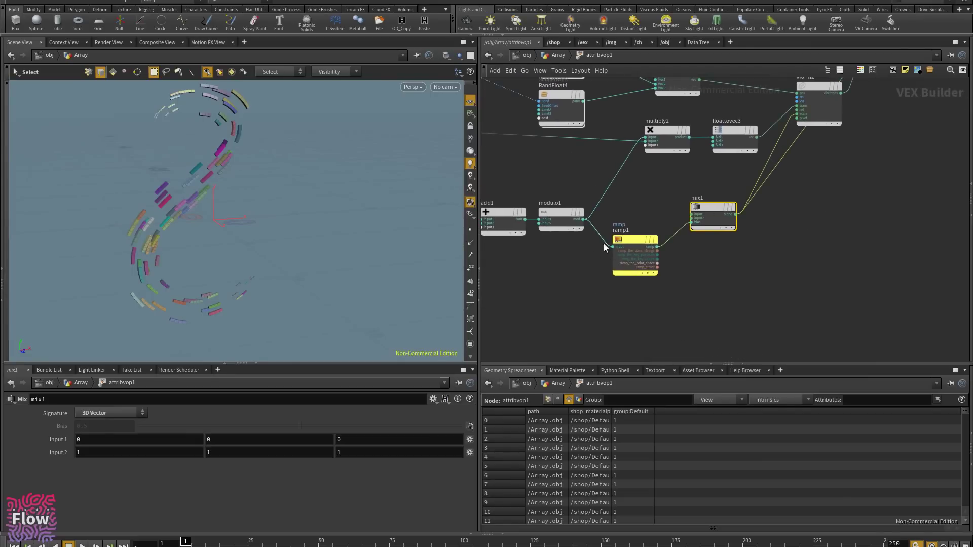
middle_click_drag(666, 186, 581, 257)
left_click_drag(614, 276, 629, 277)
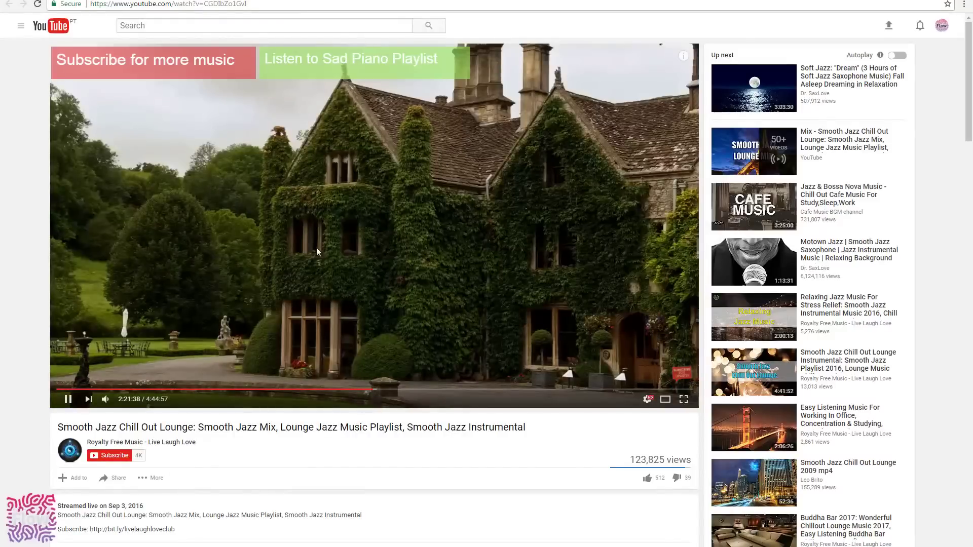
left_click(396, 390)
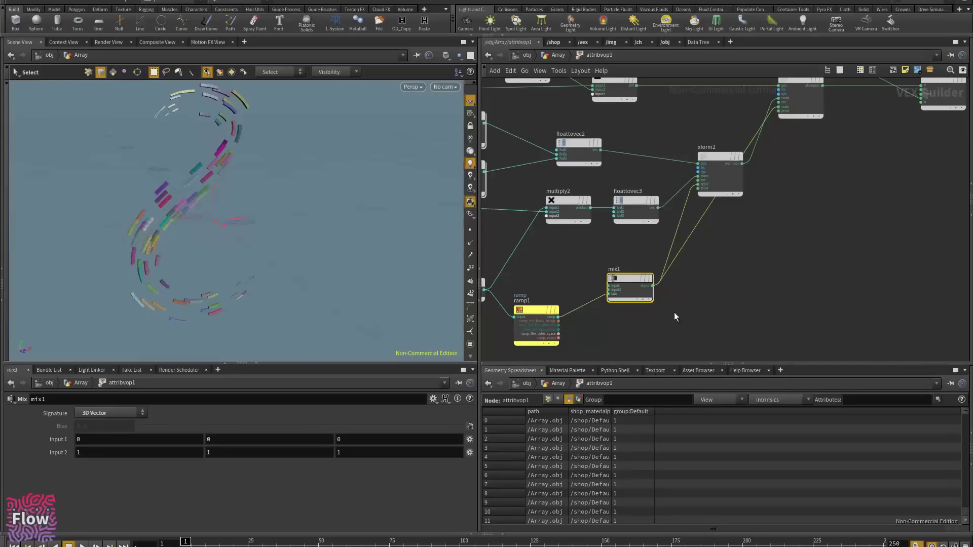
- Move mix1 slightly up and duplicate it directly below, keeping ramp1 wired to the copy's bias input
left_click_drag(622, 290, 624, 272)
key("Tab")
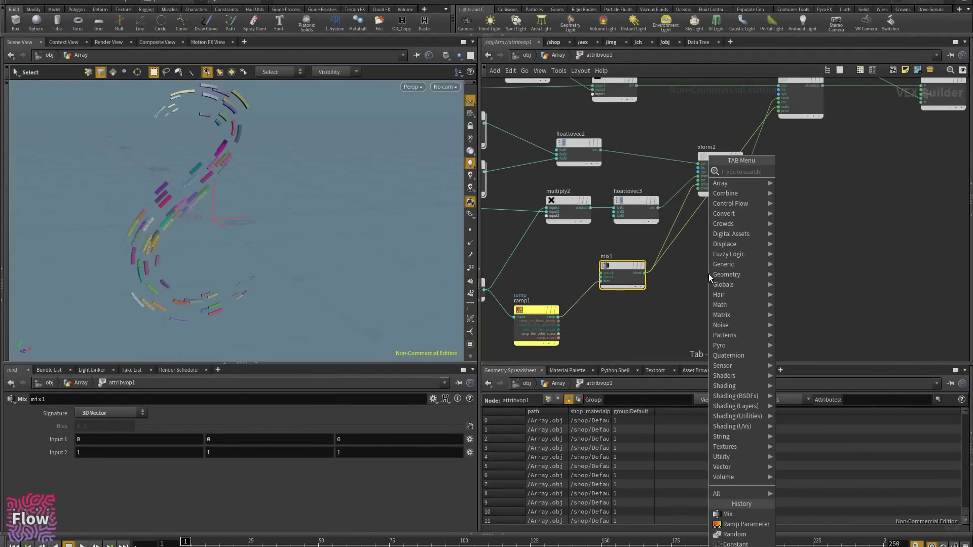
left_click(704, 274)
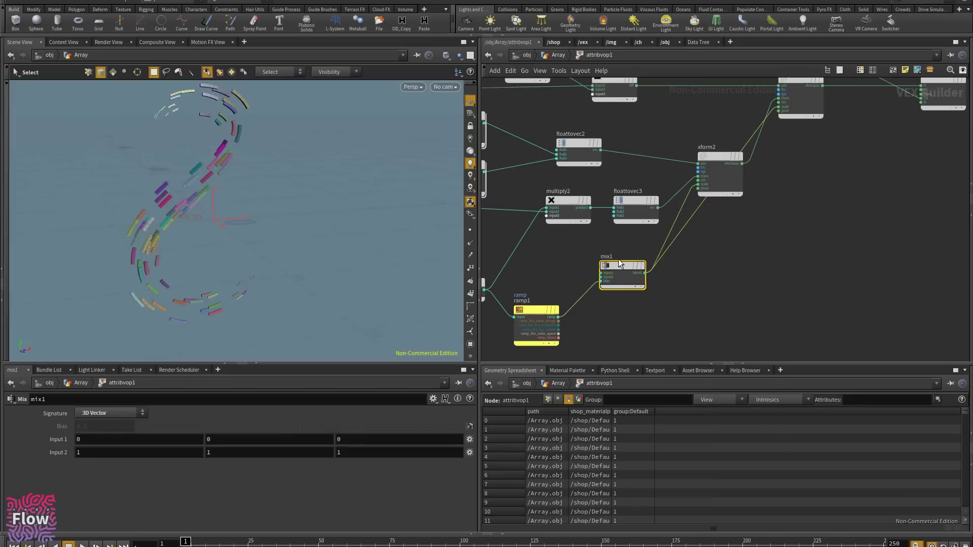
left_click_drag(622, 272, 622, 310, "alt")
scroll(717, 318, "up", 2)
middle_click_drag(716, 318, 764, 275)
scroll(779, 243, "up", 2)
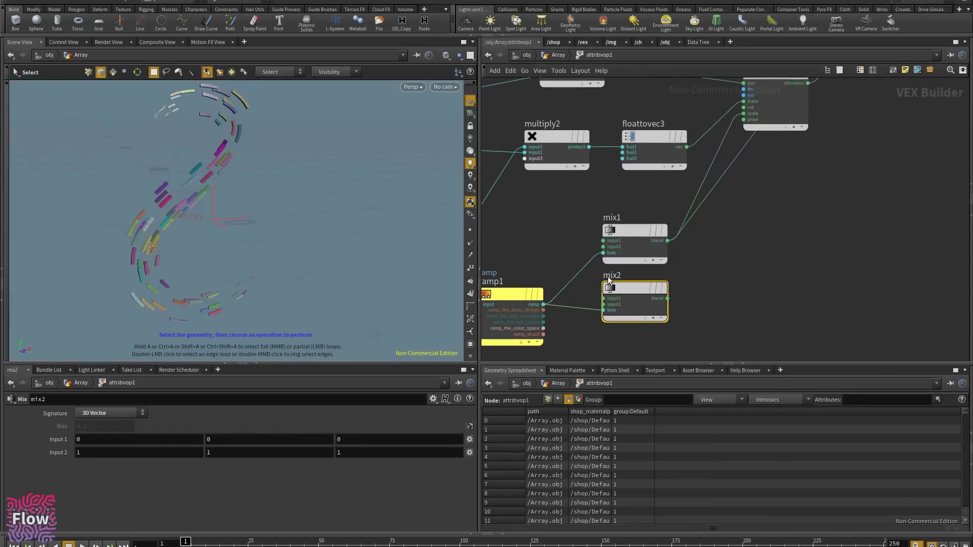
- Set all three components of mix2's Input 2 to 0
left_click_drag(89, 453, 17, 450)
type("0")
key("Return")
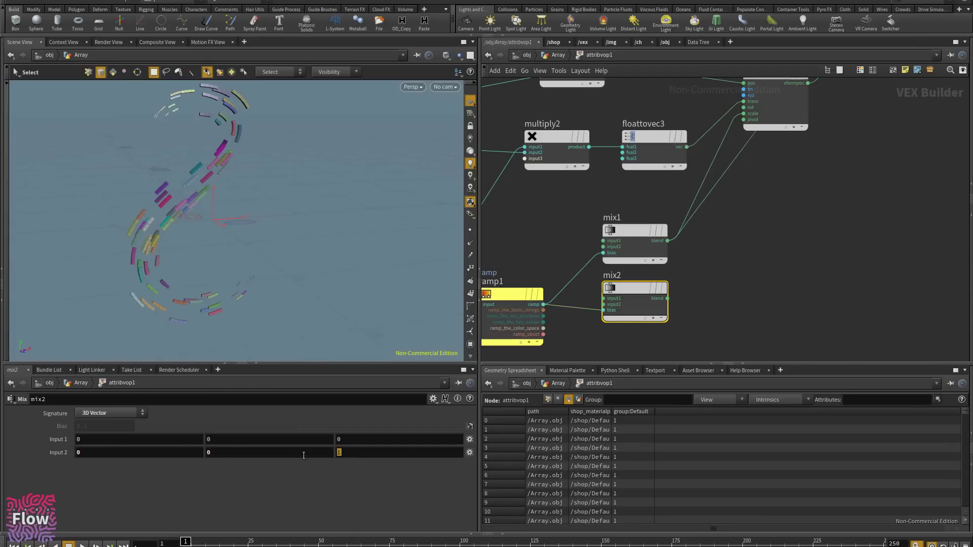
scroll(693, 118, "down", 2)
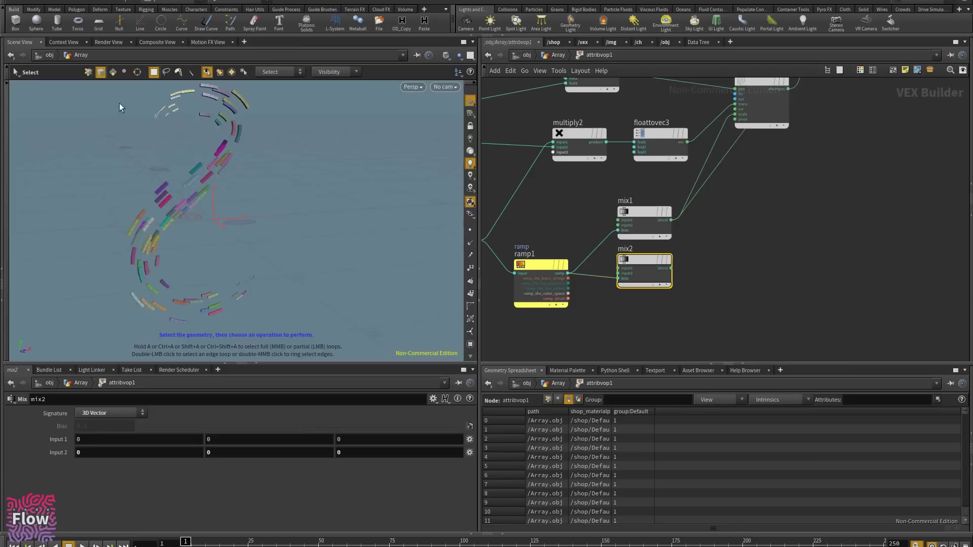
- Return to the Array network and examine attribvop1's undeformed output, then display prb_CurveDeform1 again
left_click(555, 55)
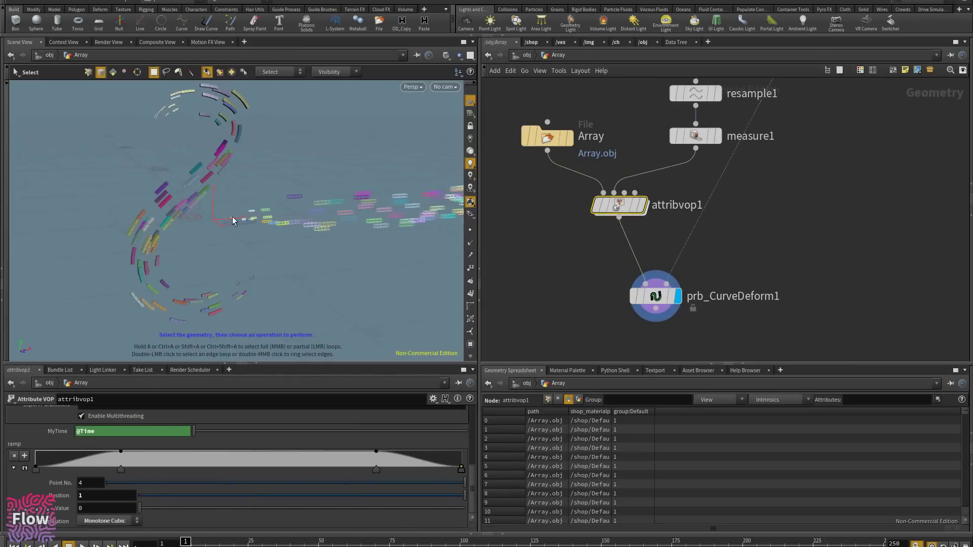
left_click_drag(233, 221, 227, 257, "alt")
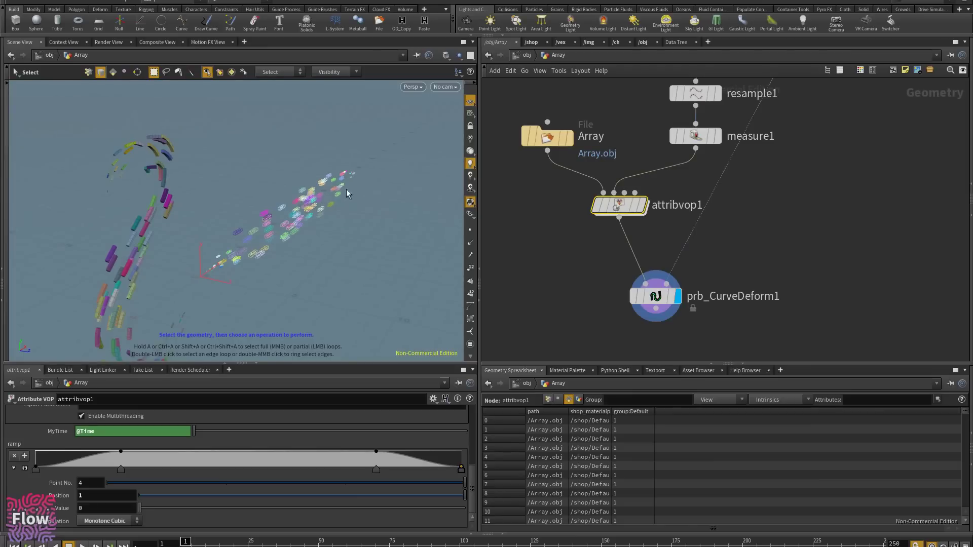
left_click(642, 206)
left_click_drag(316, 239, 245, 227, "alt")
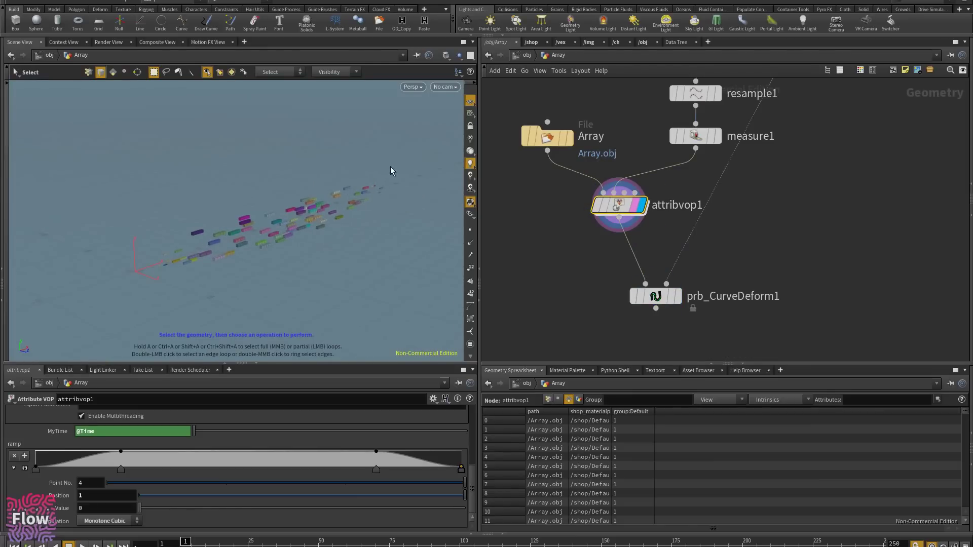
left_click_drag(333, 189, 278, 203, "alt")
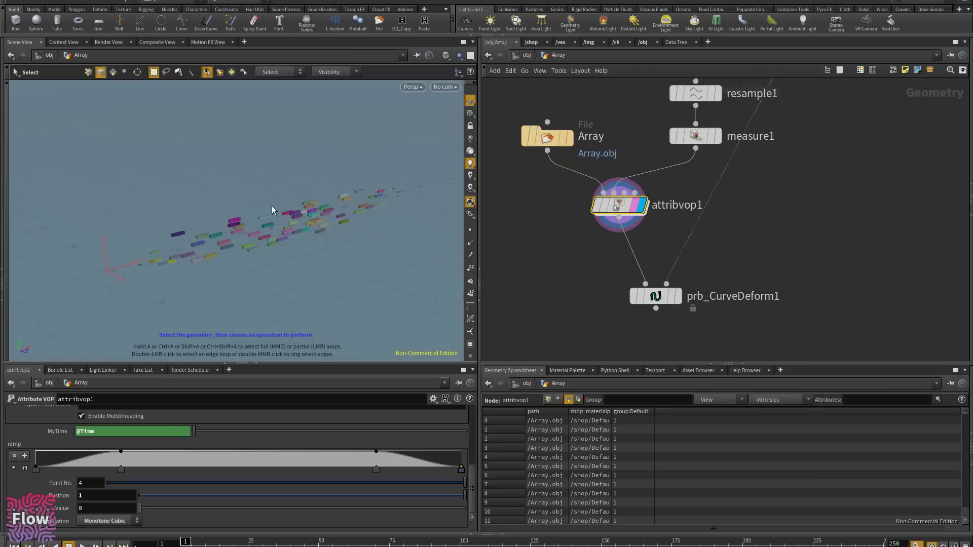
left_click_drag(155, 222, 138, 259, "alt")
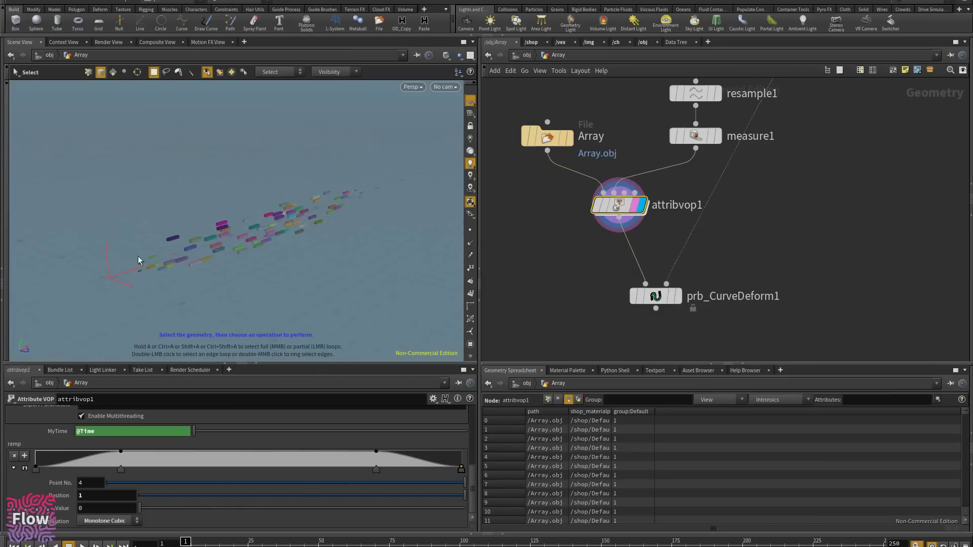
left_click(678, 296)
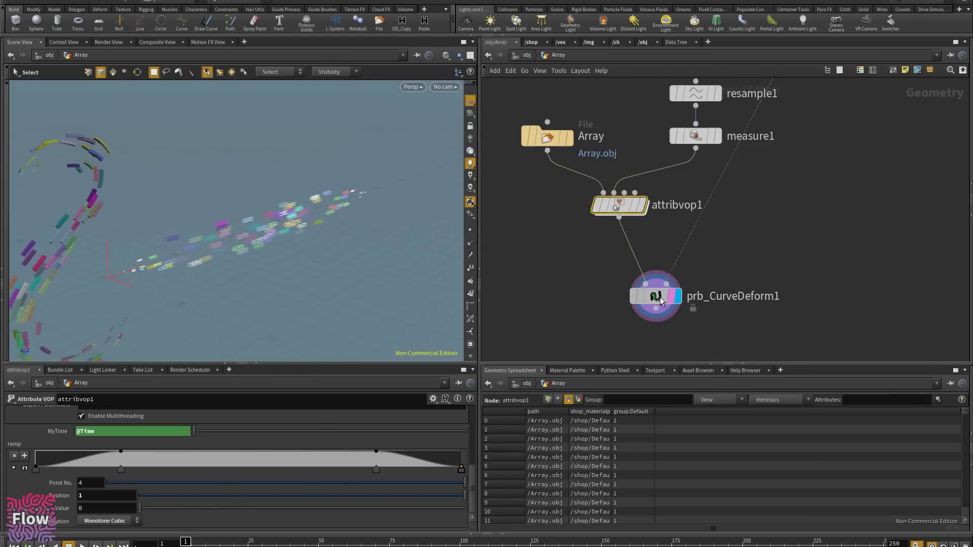
left_click(658, 297)
left_click_drag(170, 249, 269, 228, "alt")
- Reopen attribvop1's network, move ramp1 slightly up, and set the first component of mix2's Input 2 to 12
double_click(618, 206)
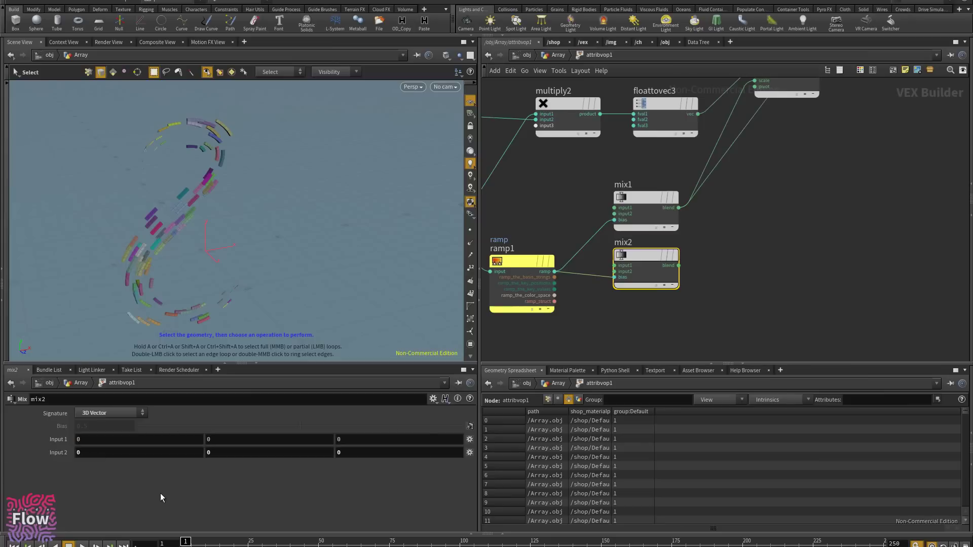
left_click_drag(531, 269, 537, 238)
middle_click_drag(789, 123, 778, 187)
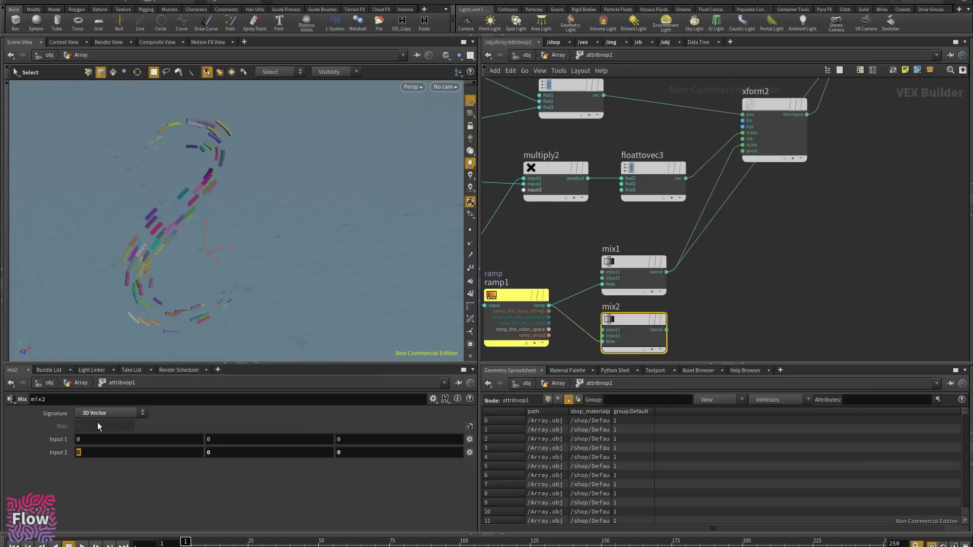
type("12")
scroll(715, 225, "down", 2)
middle_click_drag(714, 224, 634, 251)
middle_click_drag(744, 189, 736, 226)
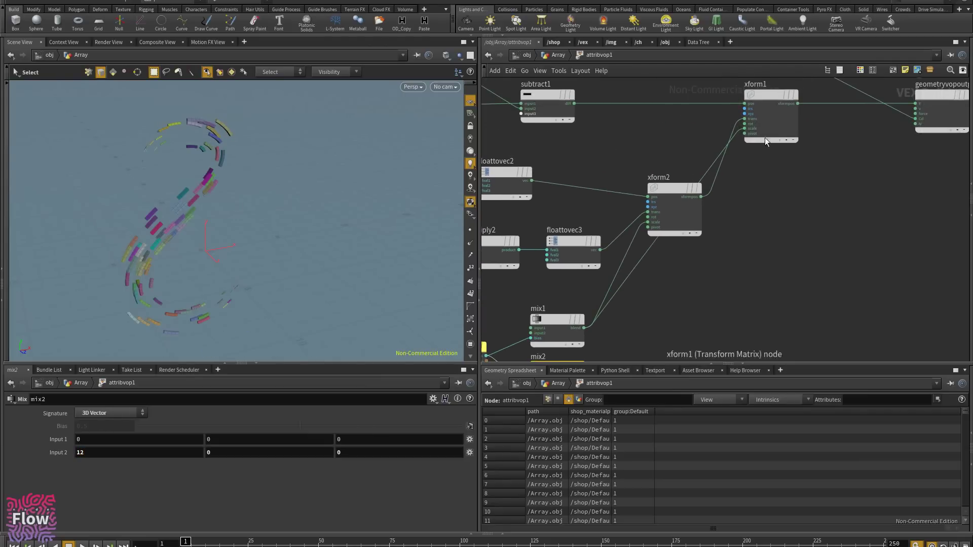
left_click_drag(765, 138, 765, 232)
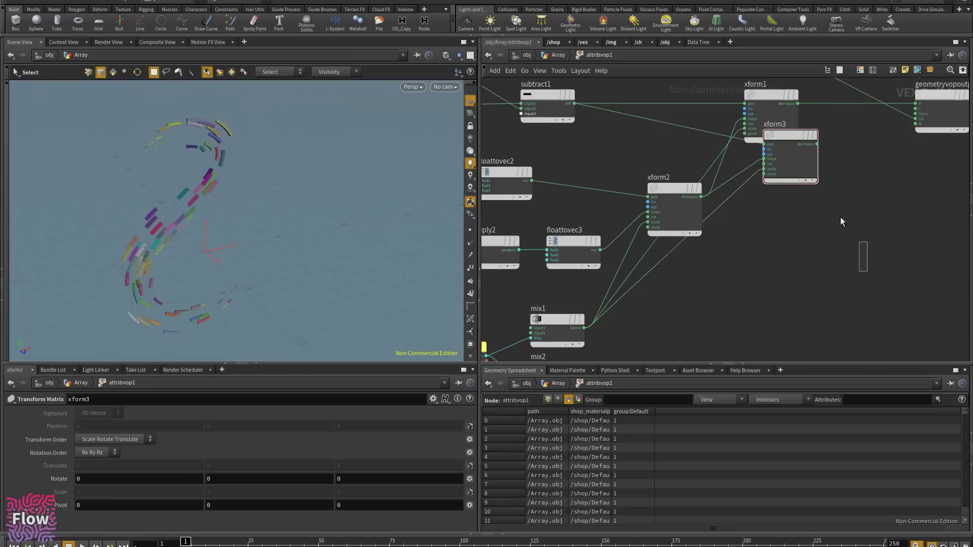
key("Delete")
- Connect mix2's blend output to the rot inputs of both xform2 and xform1, and check the pieces at frame 1
middle_click_drag(662, 317, 660, 270)
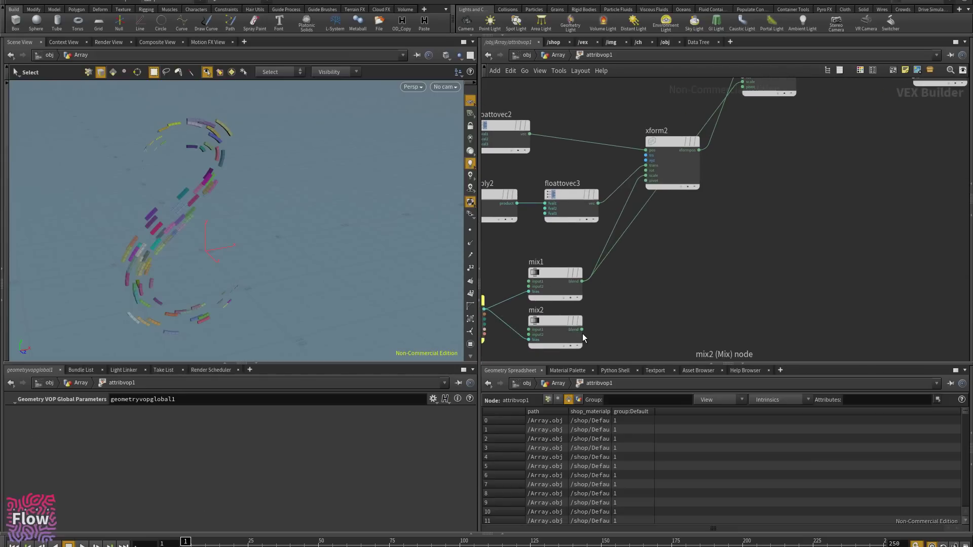
left_click_drag(582, 330, 647, 171)
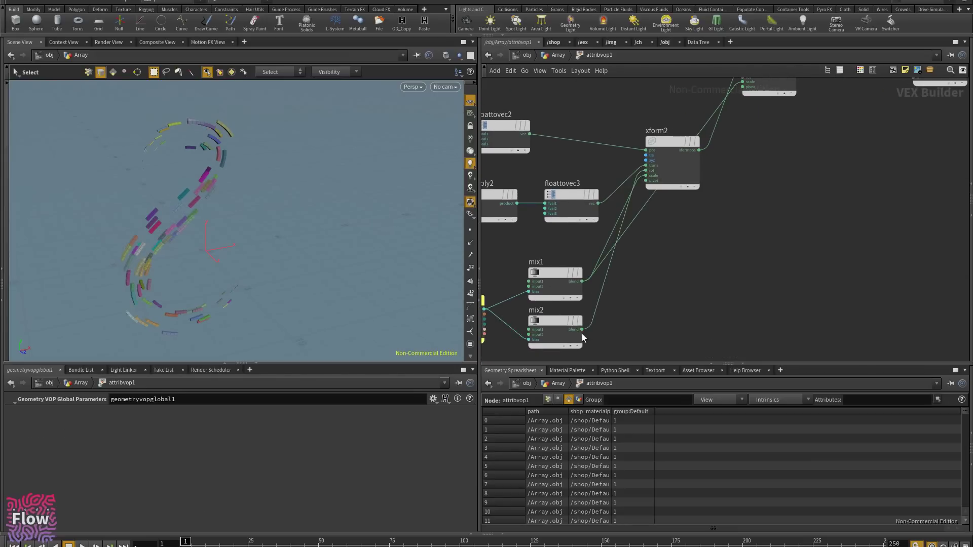
left_click_drag(582, 330, 776, 175)
middle_click_drag(776, 176, 763, 213)
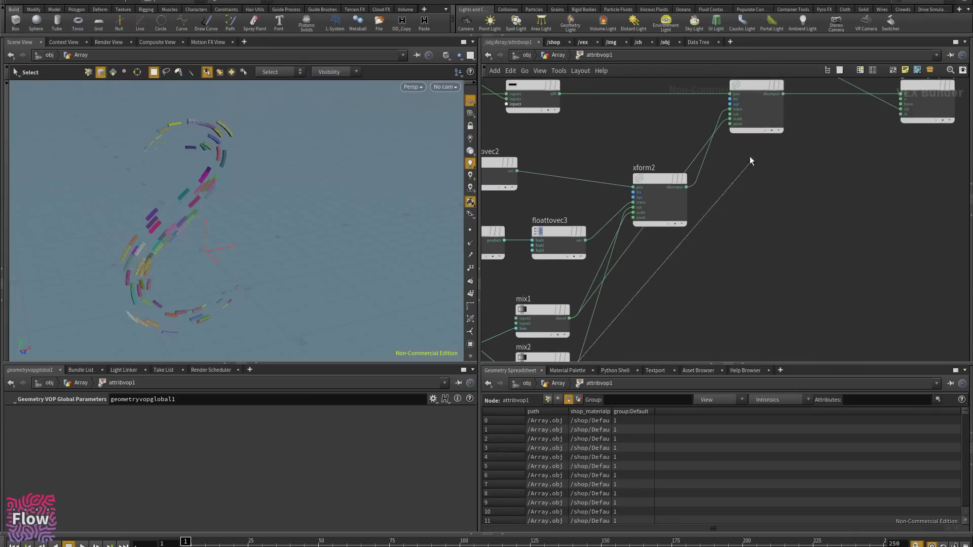
left_click(739, 118)
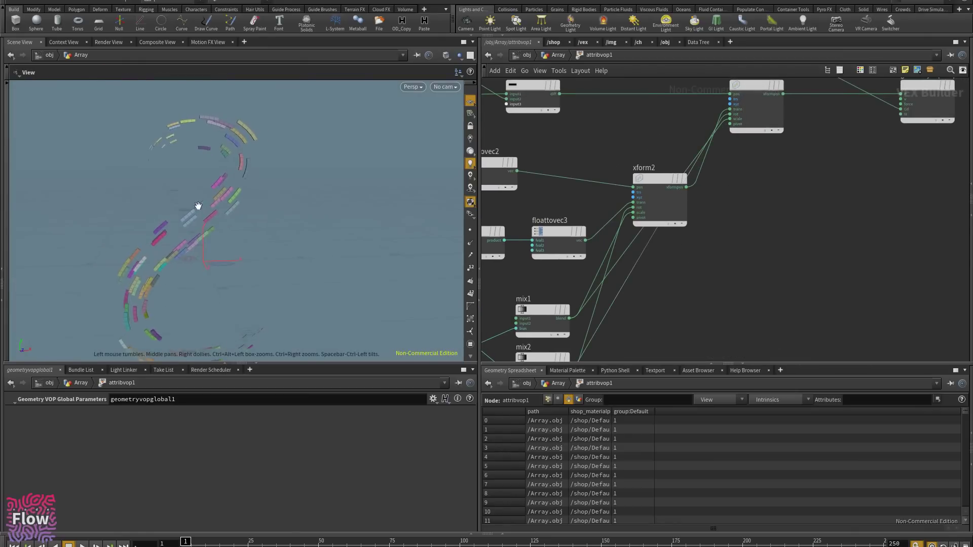
left_click_drag(189, 544, 180, 522)
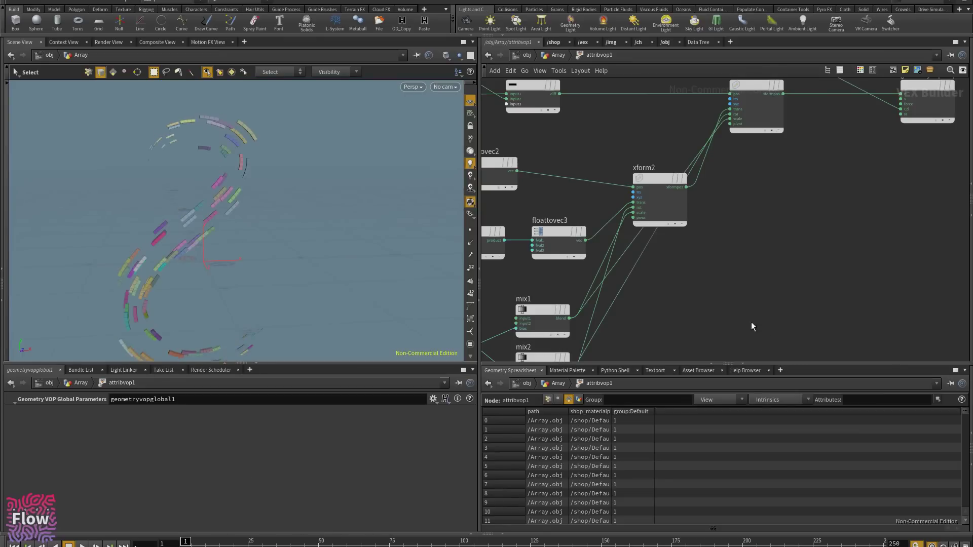
- Set the first component of mix2's Input 2 to 1080 and check the pieces' rotation along the curve
middle_click_drag(751, 322, 786, 220)
left_click(582, 282)
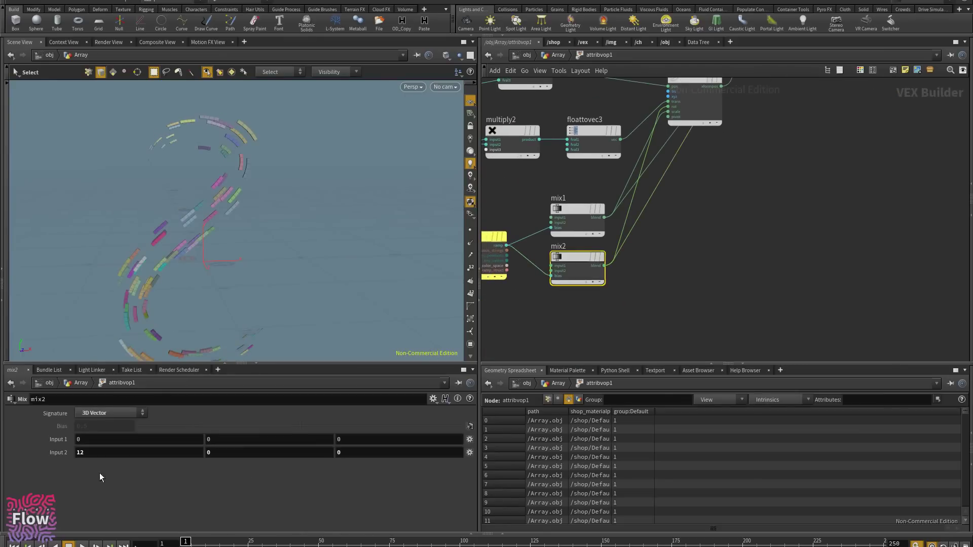
left_click_drag(100, 453, 2, 453)
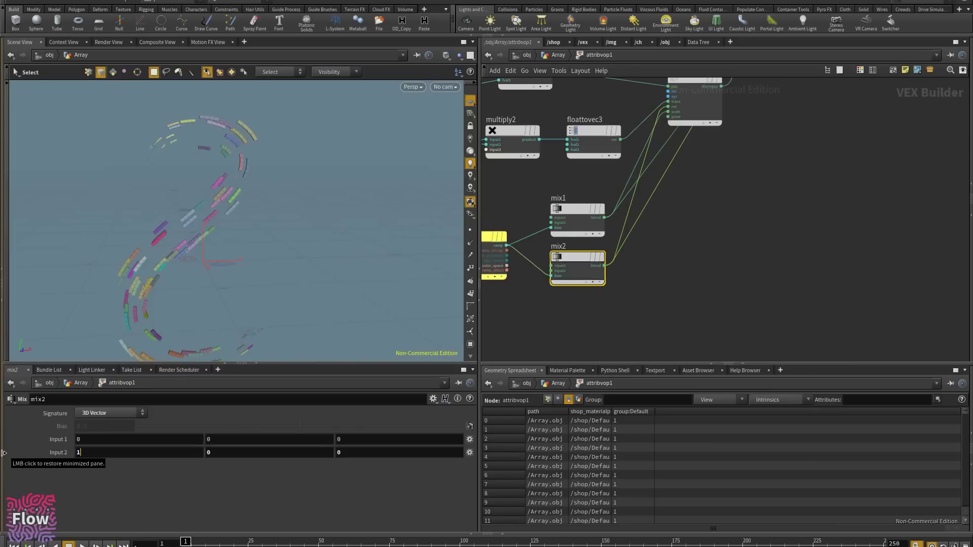
key("Return")
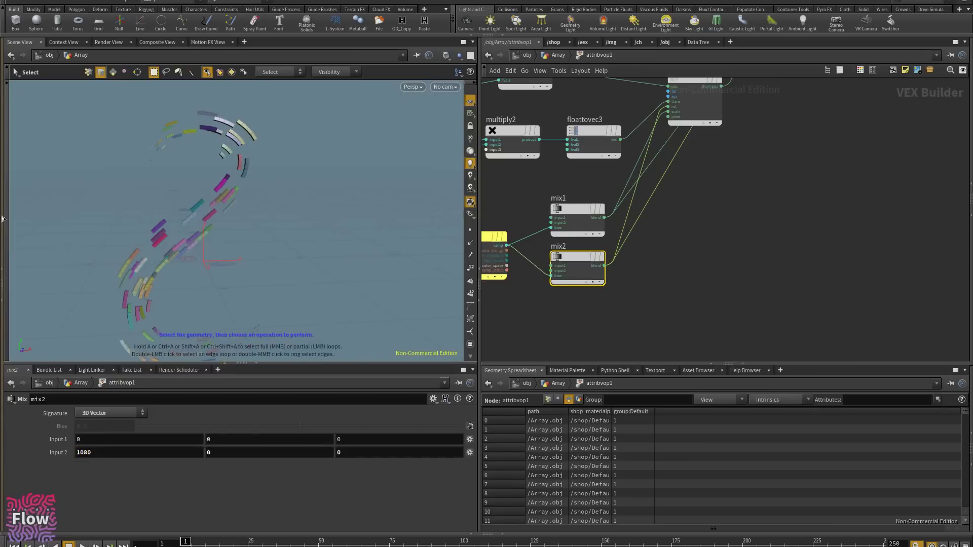
left_click_drag(269, 203, 289, 274, "alt")
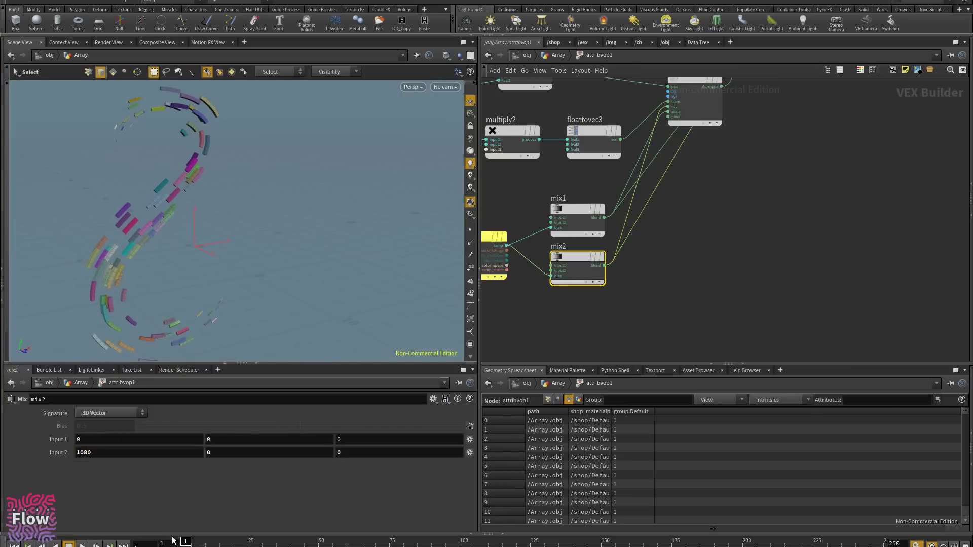
left_click_drag(193, 539, 169, 536)
middle_click_drag(729, 207, 727, 330)
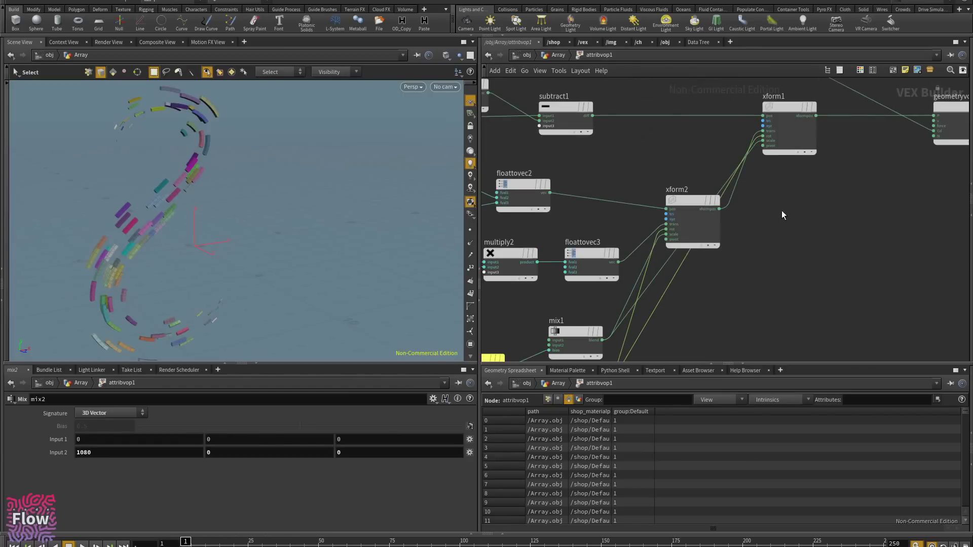
- Move the xform1 node farther away from xform2 to make room between them
left_click_drag(801, 143, 835, 163)
middle_click_drag(823, 213, 786, 260)
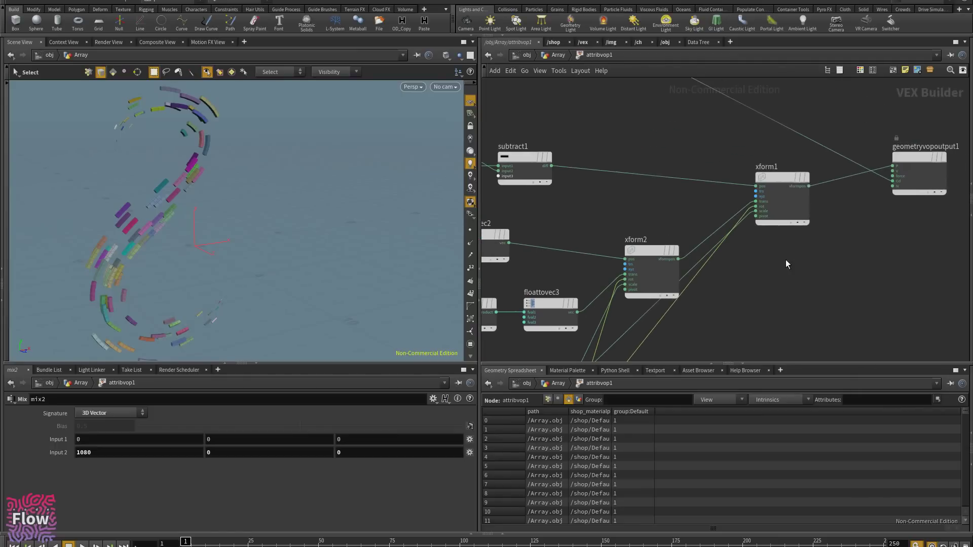
scroll(791, 254, "up", 1)
middle_click_drag(830, 199, 715, 245)
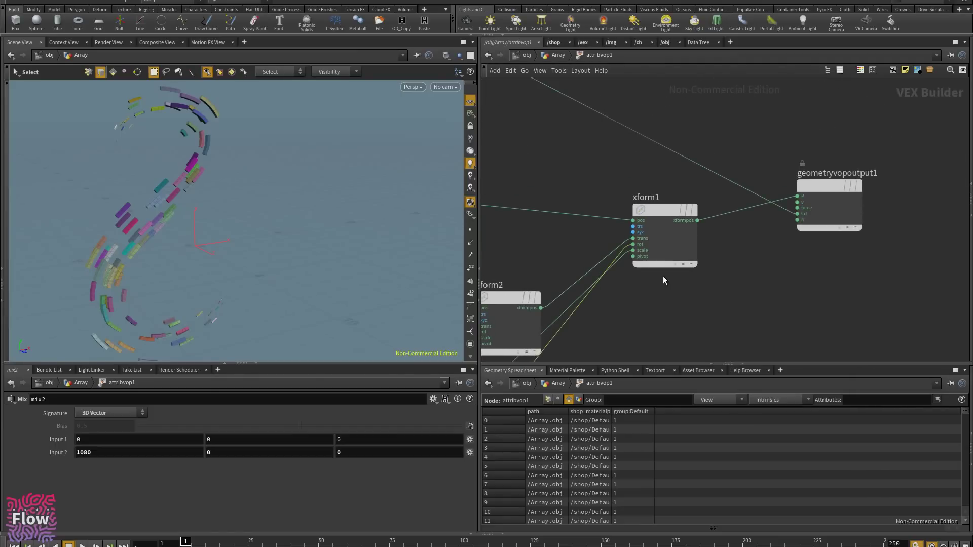
- Add a Multiply node that takes mix1's blend as its first input and feeds its product into xform1's scale input
scroll(661, 255, "up", 2)
middle_click_drag(607, 295, 682, 200)
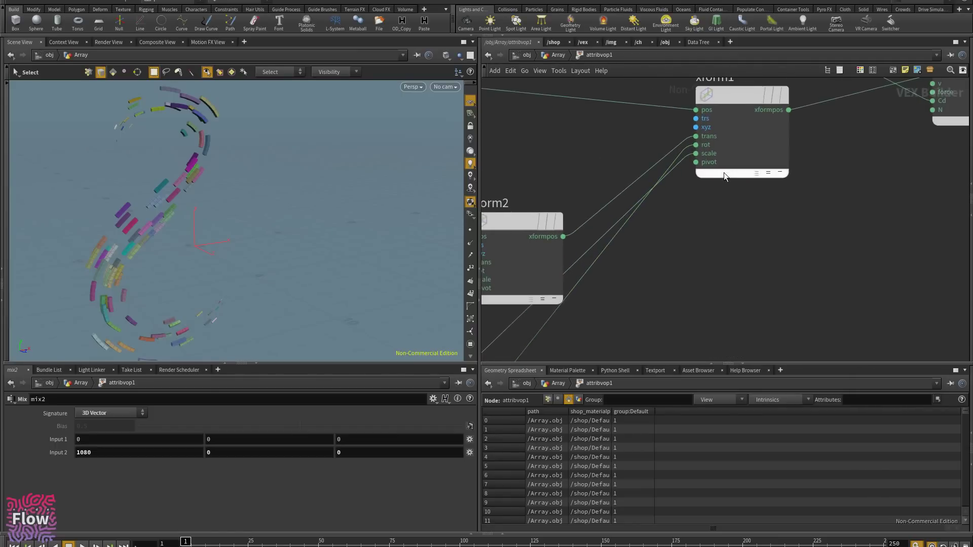
scroll(677, 168, "down", 3)
middle_click_drag(658, 244, 753, 130)
middle_click_drag(644, 282, 669, 274)
middle_click_drag(787, 168, 695, 275)
key("Tab")
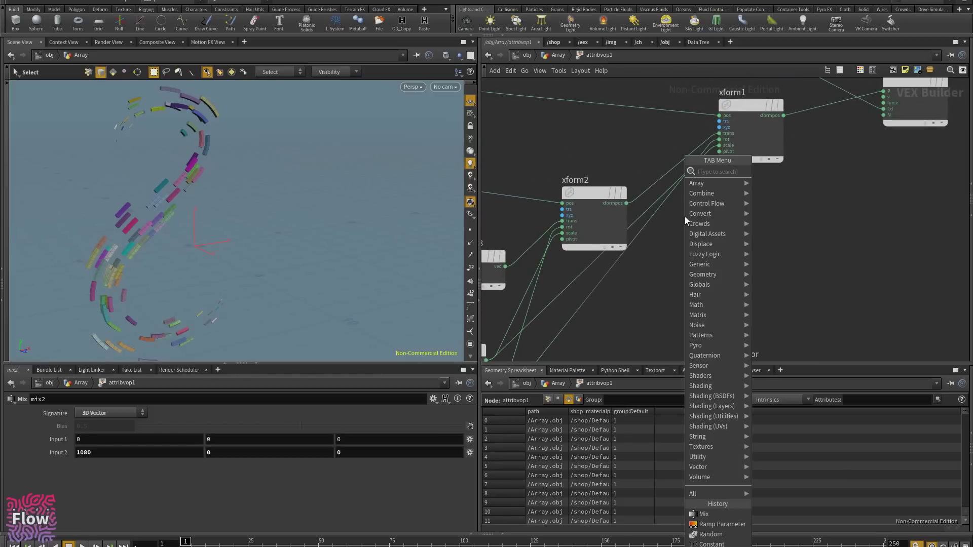
type("mul")
key("Return")
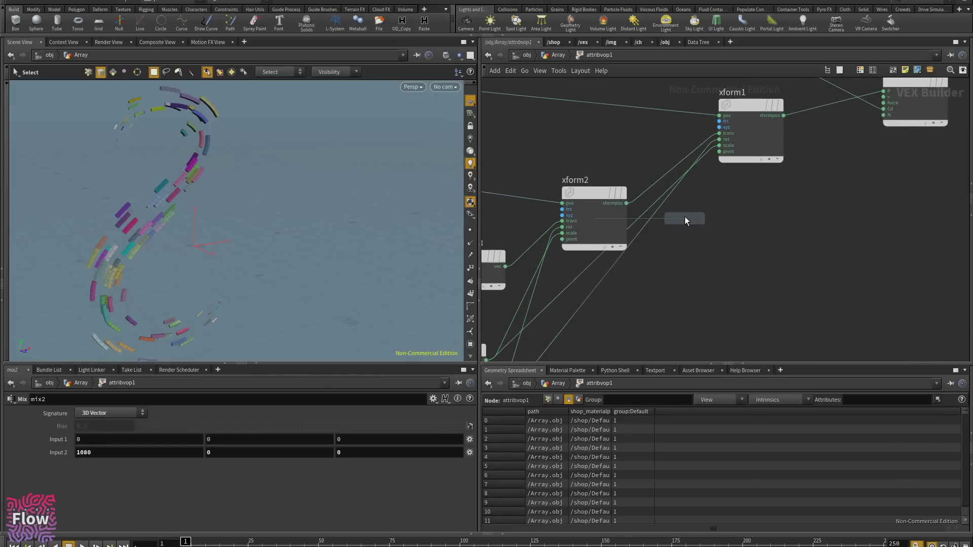
left_click(715, 233)
left_click_drag(741, 137, 687, 245)
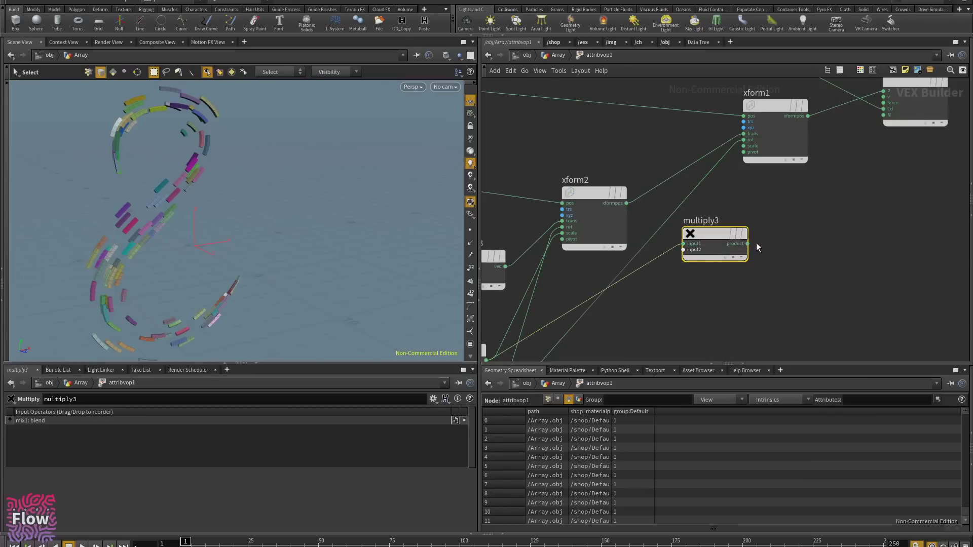
left_click_drag(749, 148, 746, 147)
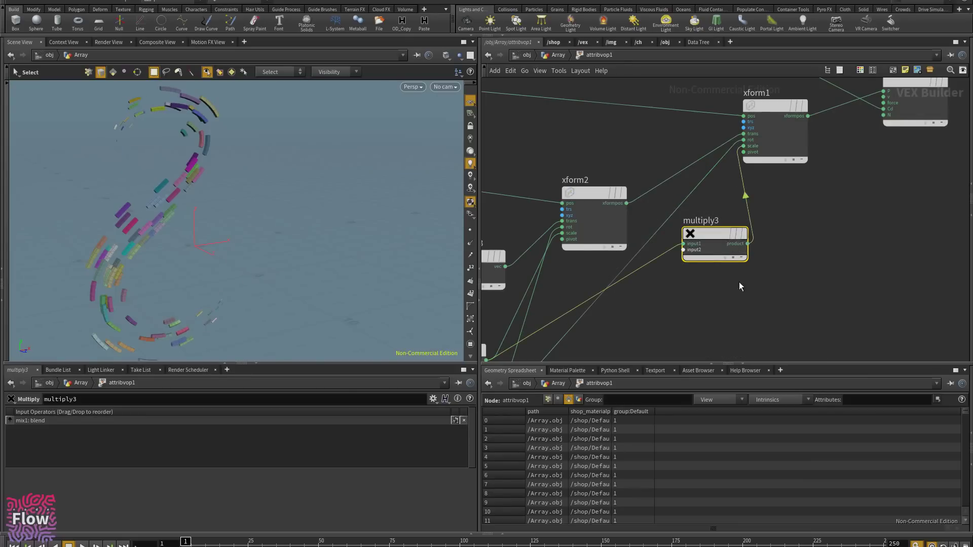
- Add a Constant float node with a value of 2 and connect it to multiply3's second input
middle_click_drag(718, 306, 726, 233)
key("Tab")
type("con")
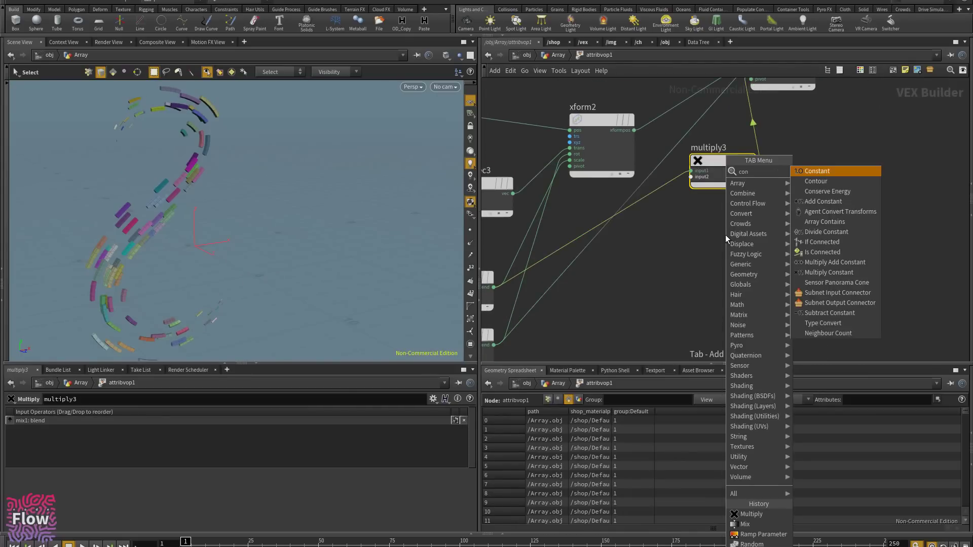
key("Return")
left_click(724, 236)
left_click_drag(739, 241, 650, 262)
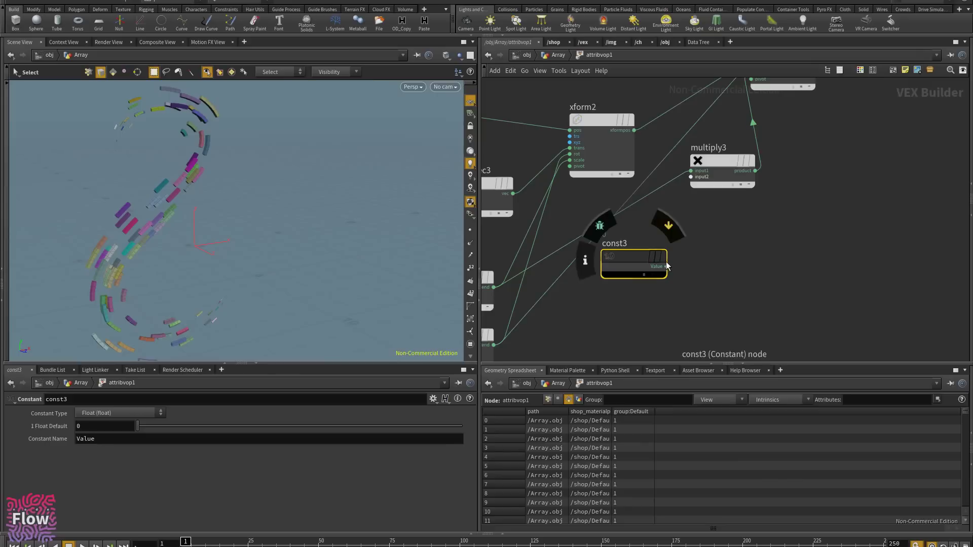
left_click(666, 266)
left_click(691, 177)
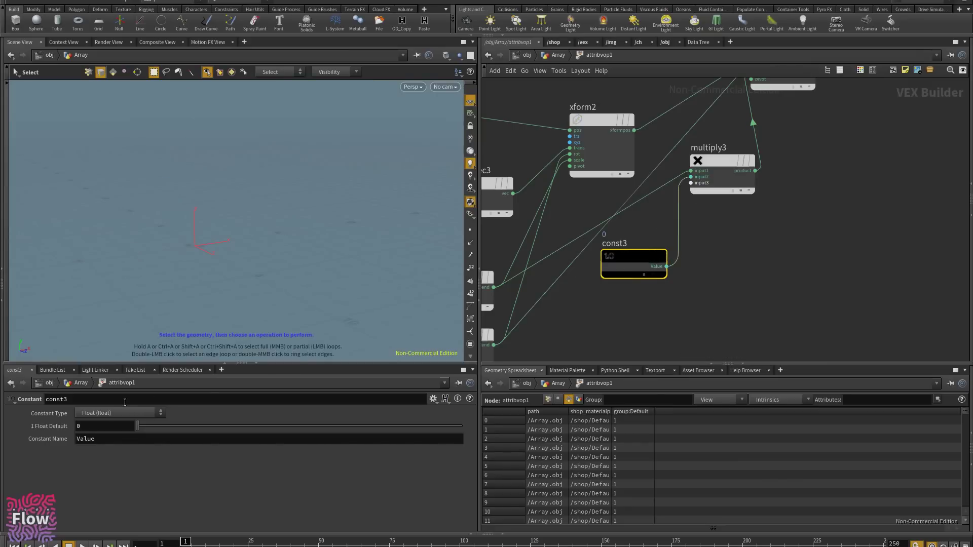
type("2")
key("Return")
- Scrub the animation to frame 46 and check the scaled blocks from another angle
left_click_drag(141, 252, 185, 219, "alt")
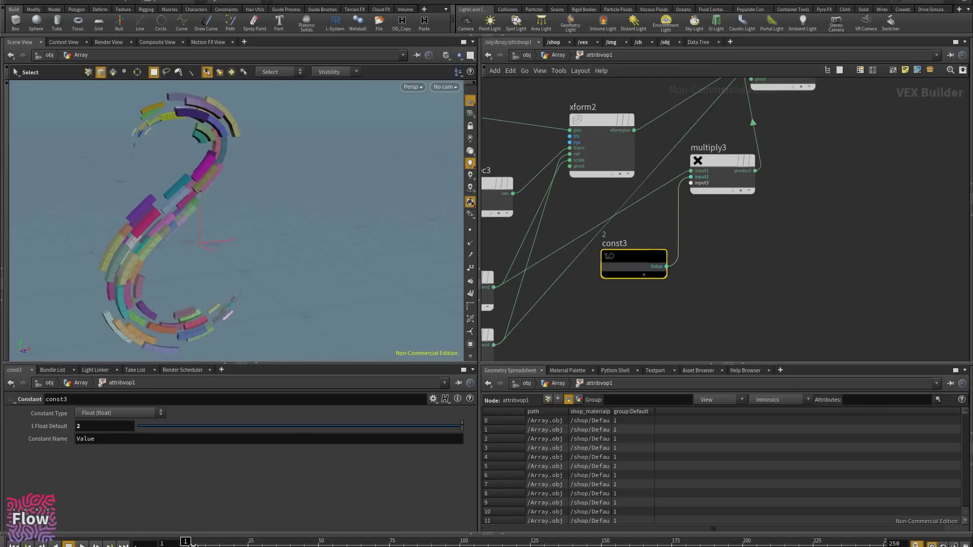
left_click_drag(193, 544, 319, 541)
left_click_drag(259, 266, 313, 179)
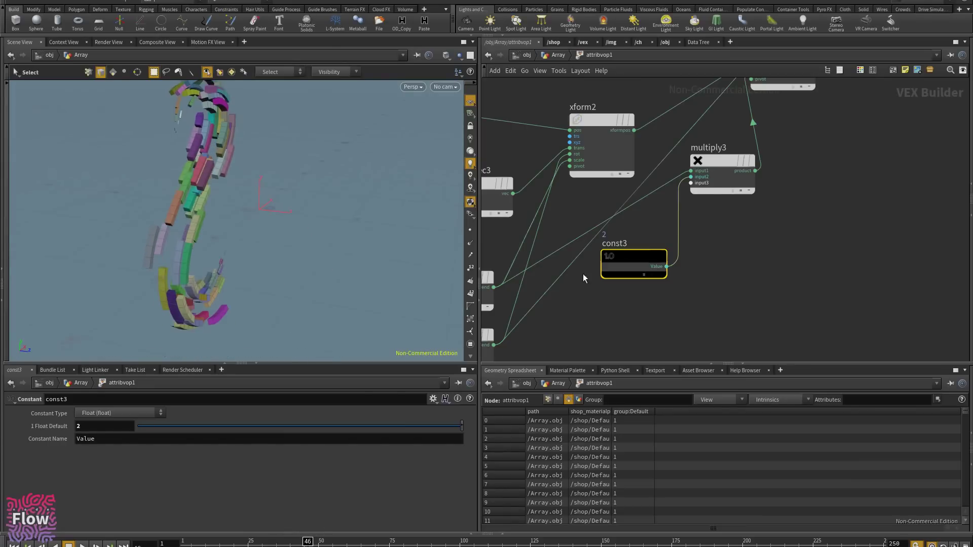
- Examine mix2's rotation values and trace its connections to the xform1 and xform2 nodes
scroll(724, 305, "down", 5)
scroll(801, 272, "up", 2)
middle_click_drag(802, 273, 812, 252)
scroll(608, 333, "up", 3)
middle_click_drag(609, 333, 743, 282)
scroll(715, 274, "up", 1)
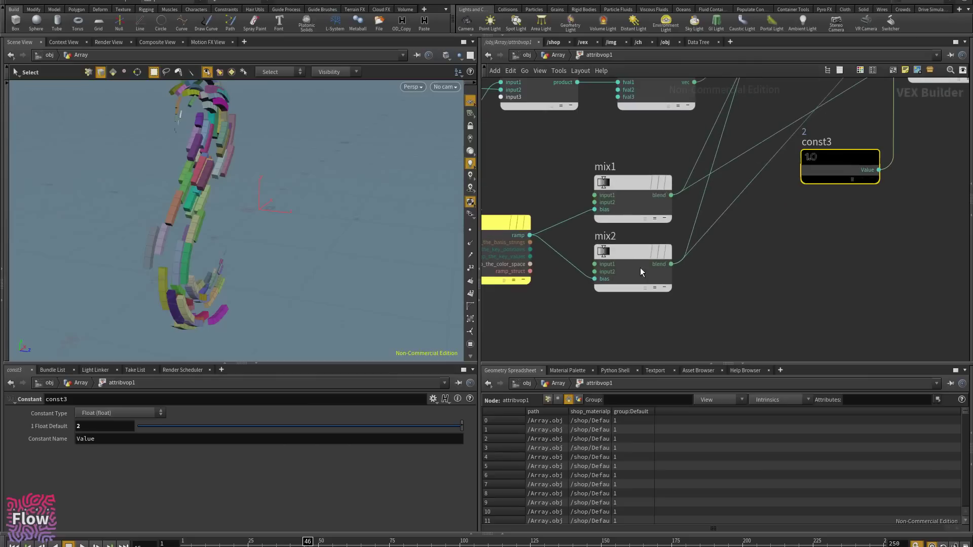
left_click(621, 258)
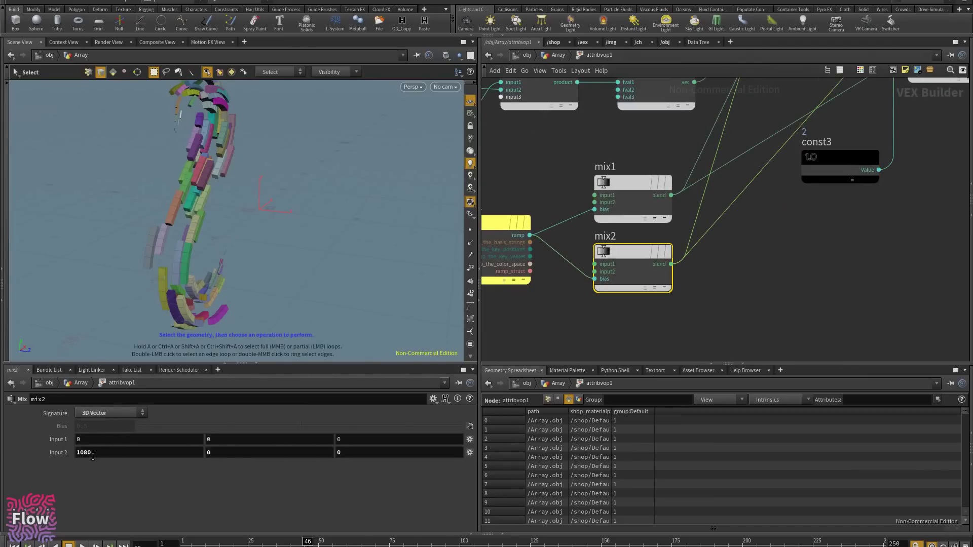
scroll(768, 230, "down", 2)
middle_click_drag(762, 217, 747, 291)
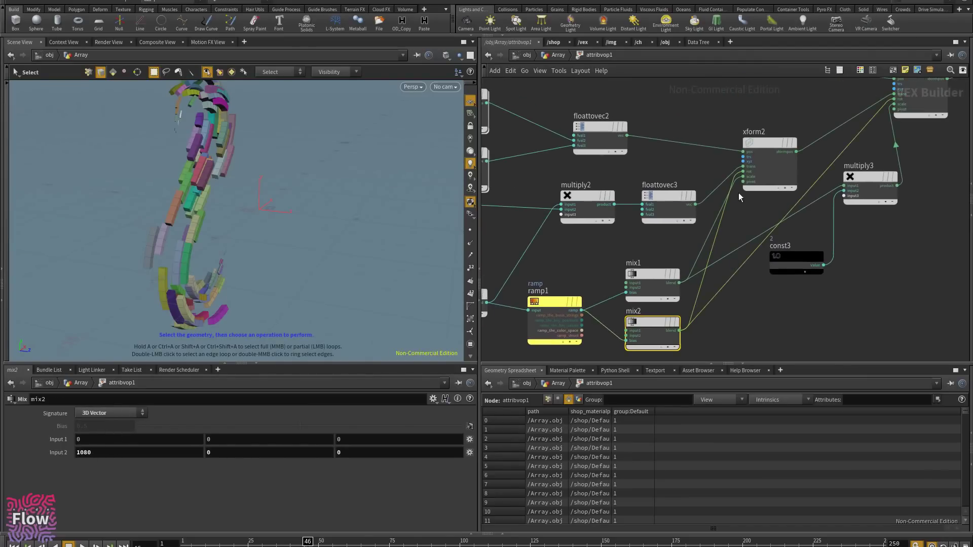
middle_click_drag(850, 200, 747, 240)
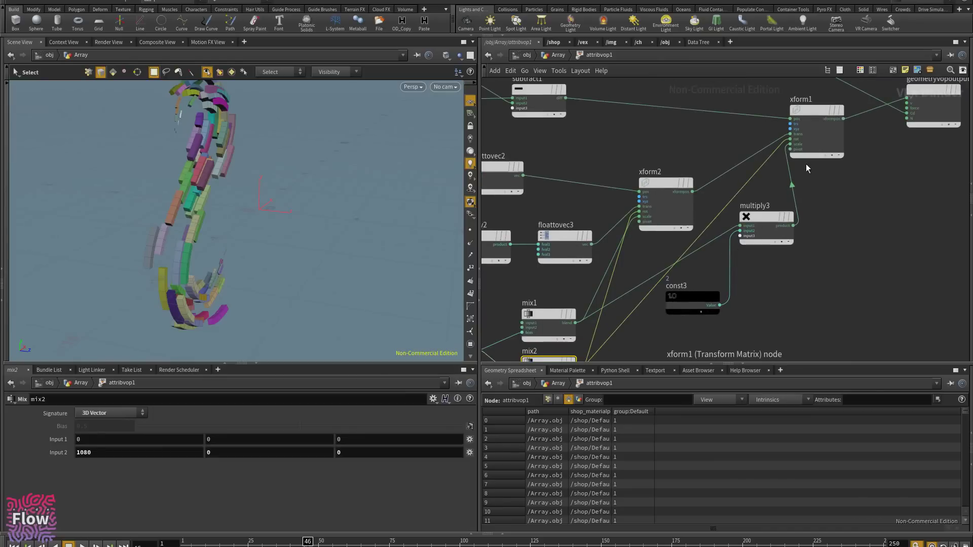
middle_click_drag(806, 243, 807, 179)
- Scrub the animation to frame 52 and compare the blocks' motion with the ramp1 and mix node setup
mouse_move(208, 541)
left_mouse_down()
mouse_move(159, 541)
mouse_move(325, 524)
left_mouse_up()
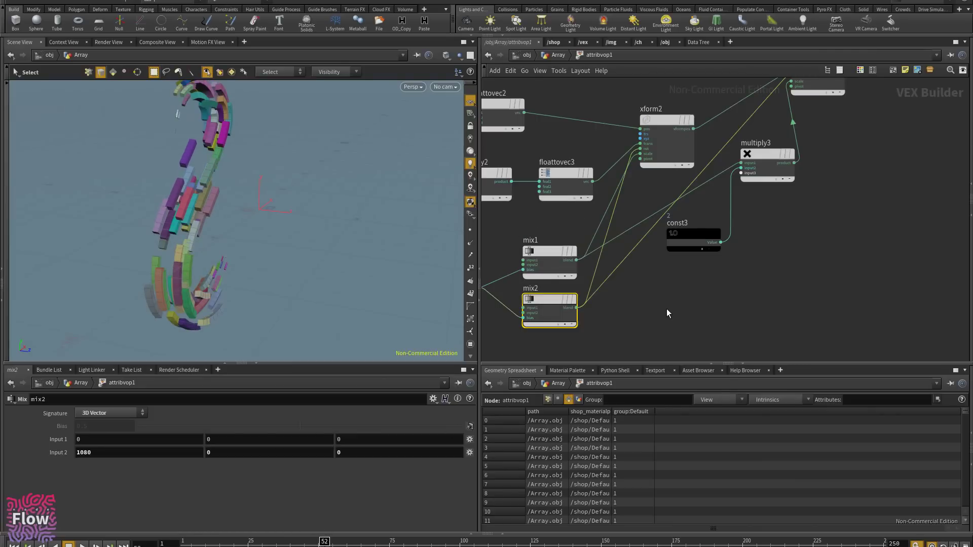
middle_click_drag(676, 287, 779, 250)
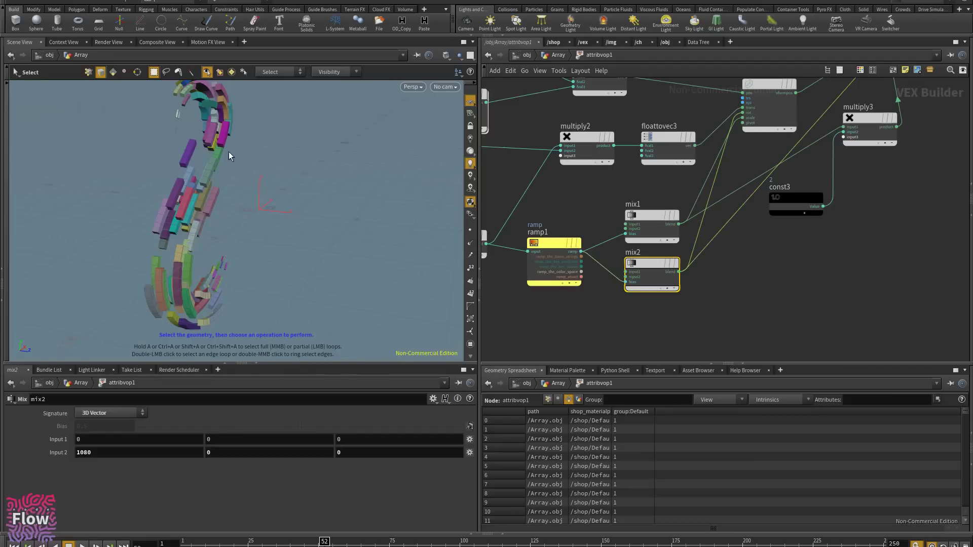
scroll(549, 216, "down", 2)
middle_click_drag(549, 215, 589, 214)
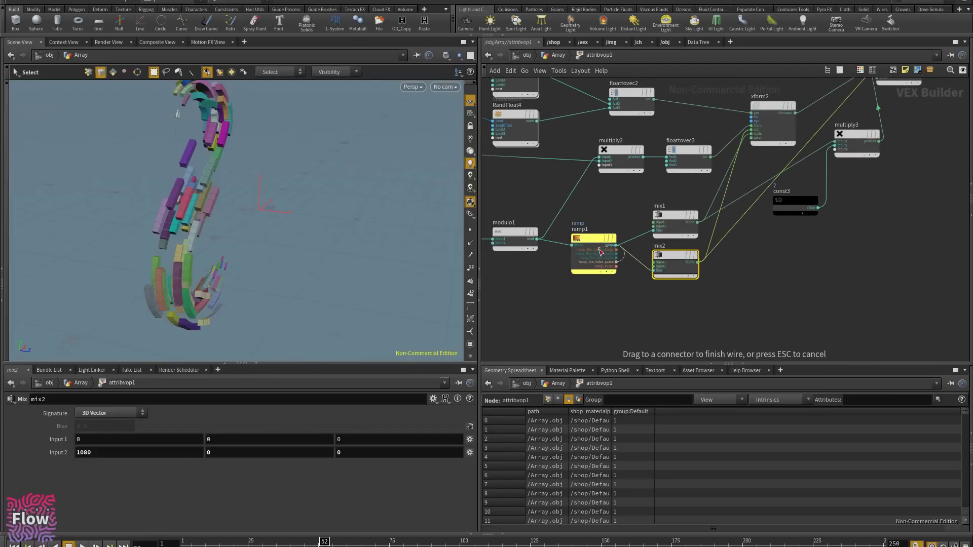
left_click_drag(319, 247, 235, 228, "alt")
scroll(250, 238, "down", 3)
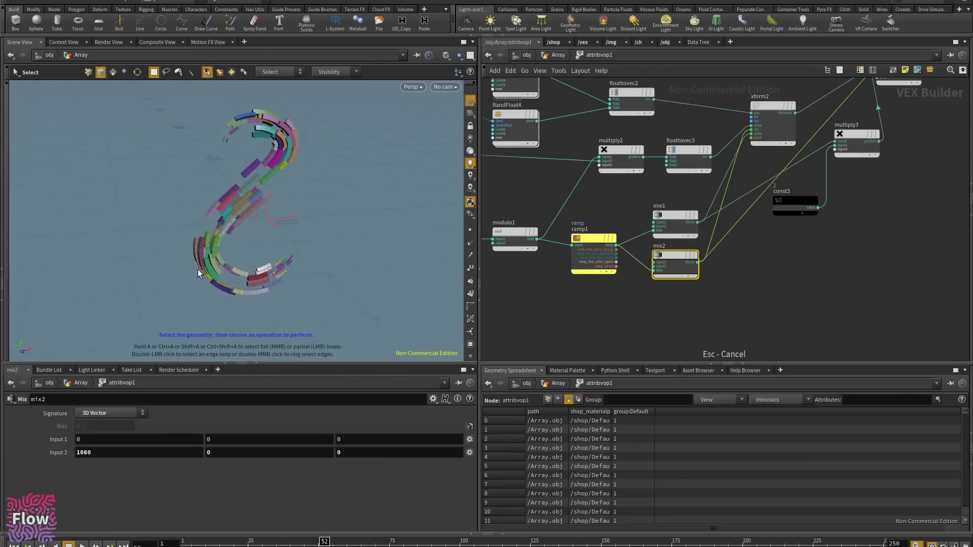
- Connect modulo1's output directly to mix2's bias, move ramp1 upward and preview the animation at frame 20
left_click_drag(616, 246, 595, 224)
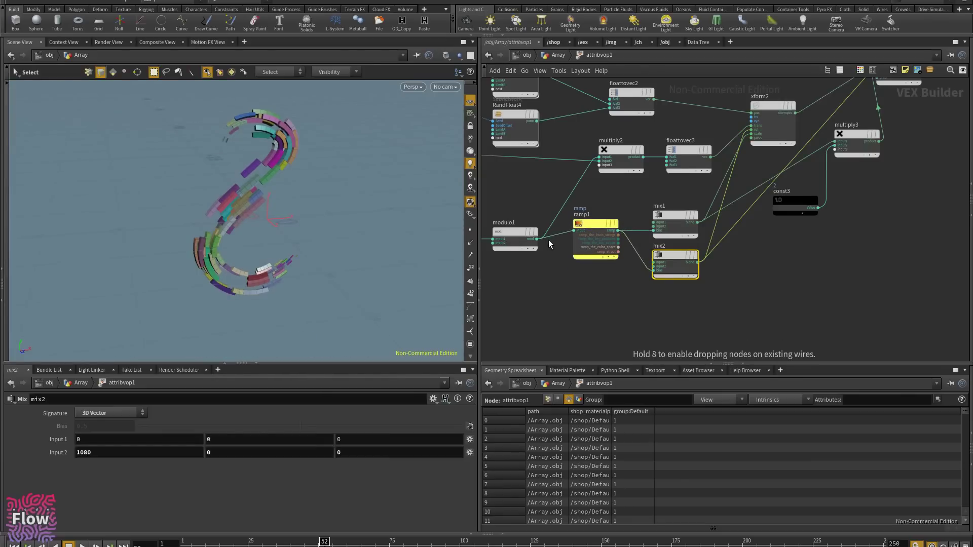
left_click(660, 272)
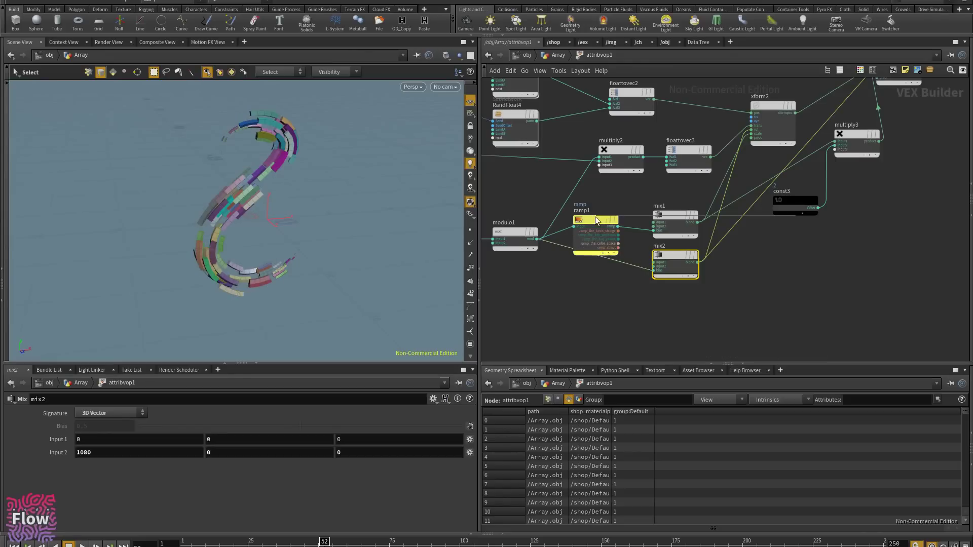
left_click_drag(596, 217, 597, 211)
left_click_drag(309, 238, 350, 196, "alt")
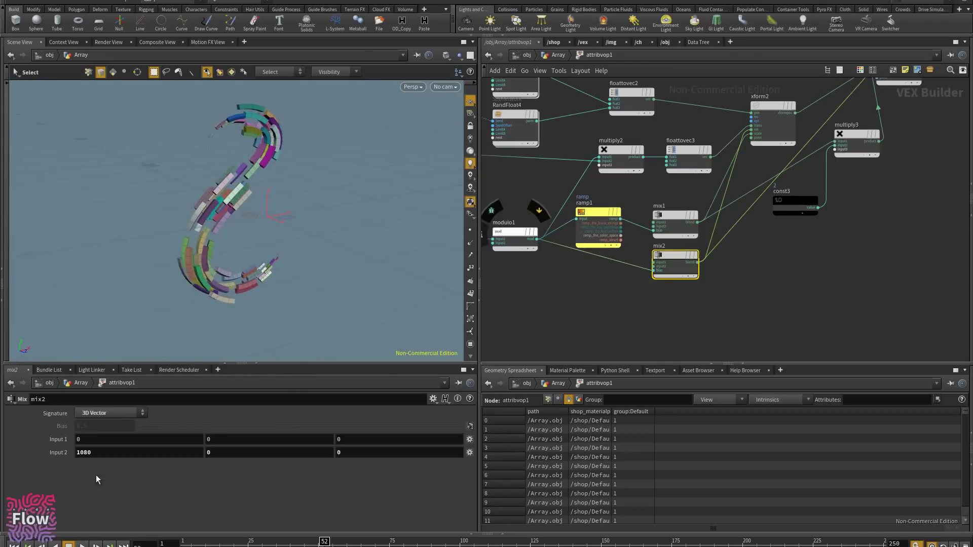
left_click_drag(205, 542, 234, 541)
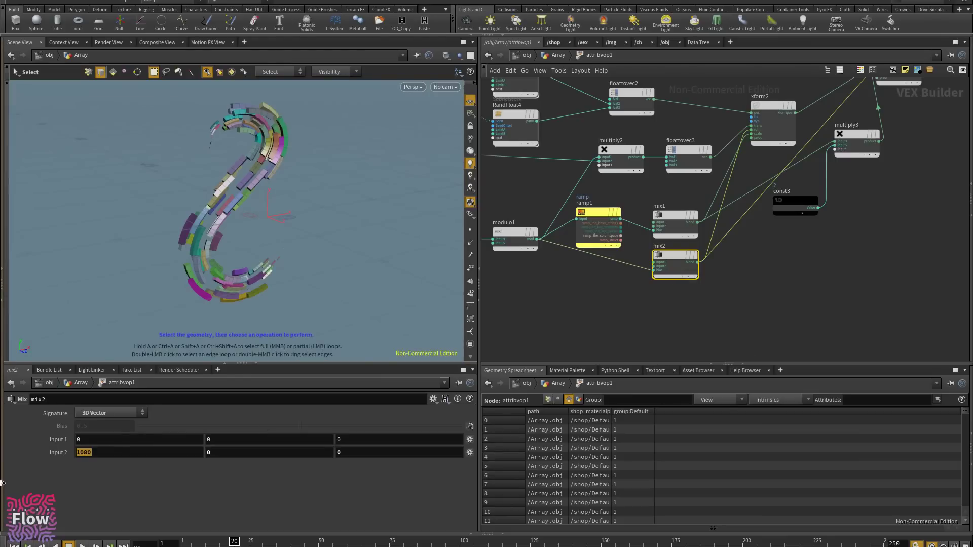
- Try a value of 12 for the first component of mix2's Input 2 and scrub the animation to check it
key("Return")
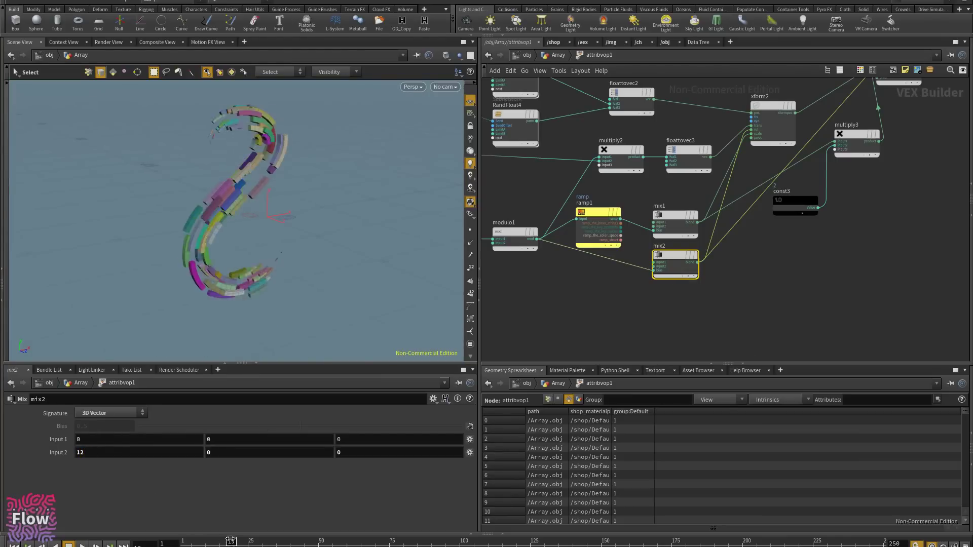
left_click_drag(251, 538, 273, 524)
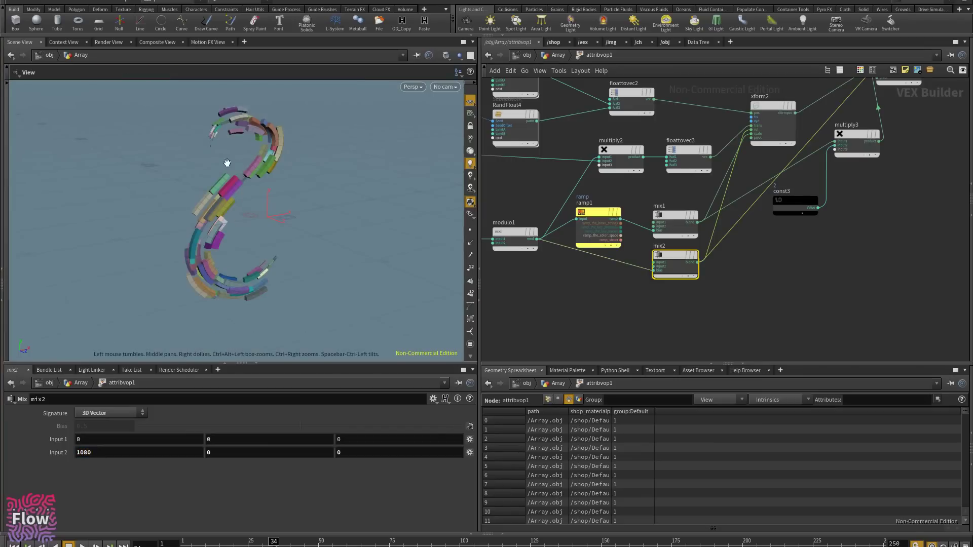
- Scrub the animation to frame 60 and inspect the rotating blocks from several angles
left_click_drag(226, 163, 305, 276, "alt")
left_click_drag(192, 543, 348, 522)
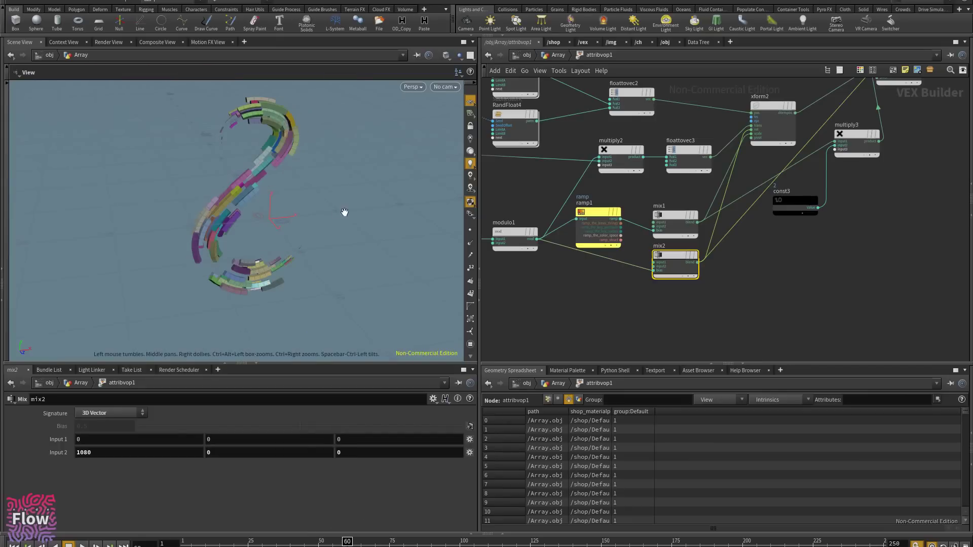
left_click_drag(344, 213, 328, 202, "alt")
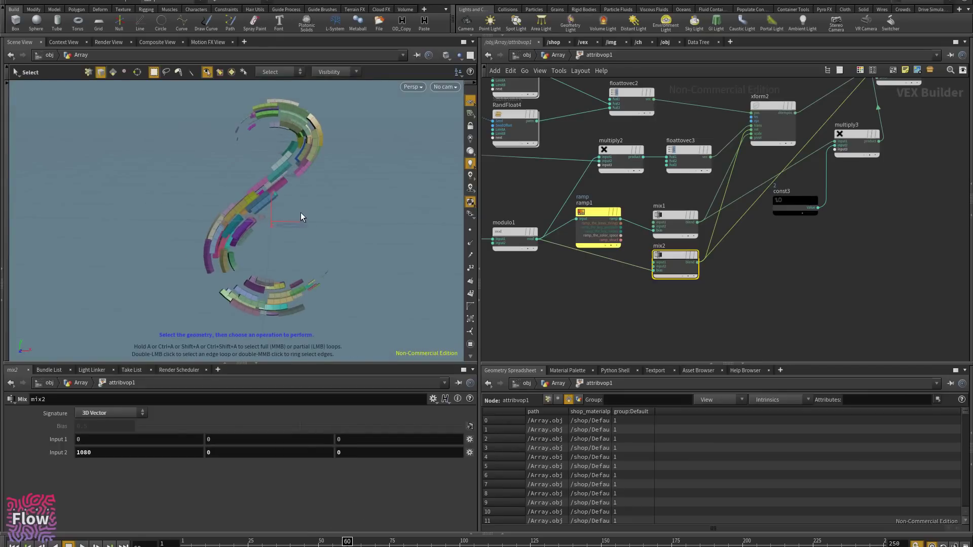
right_click_drag(301, 213, 348, 185, "alt")
middle_click_drag(349, 185, 356, 210, "alt")
right_click_drag(357, 211, 303, 174, "alt")
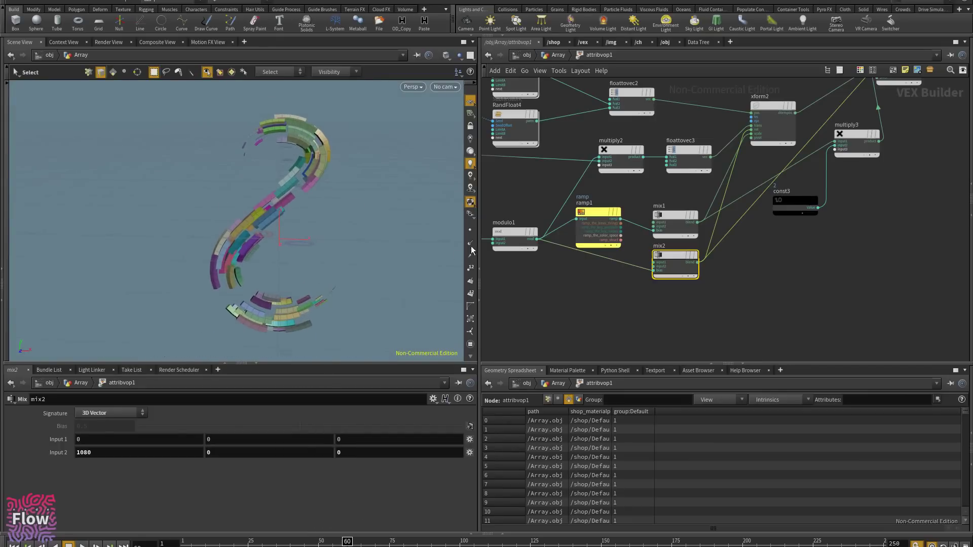
- Tidy multiply1's source nodes by moving const2 above the MyTime parameter and RandFloat6 farther away from multiply1
left_click_drag(634, 208, 665, 219)
left_click(543, 176)
middle_click_drag(563, 185, 755, 192)
scroll(662, 199, "up", 3)
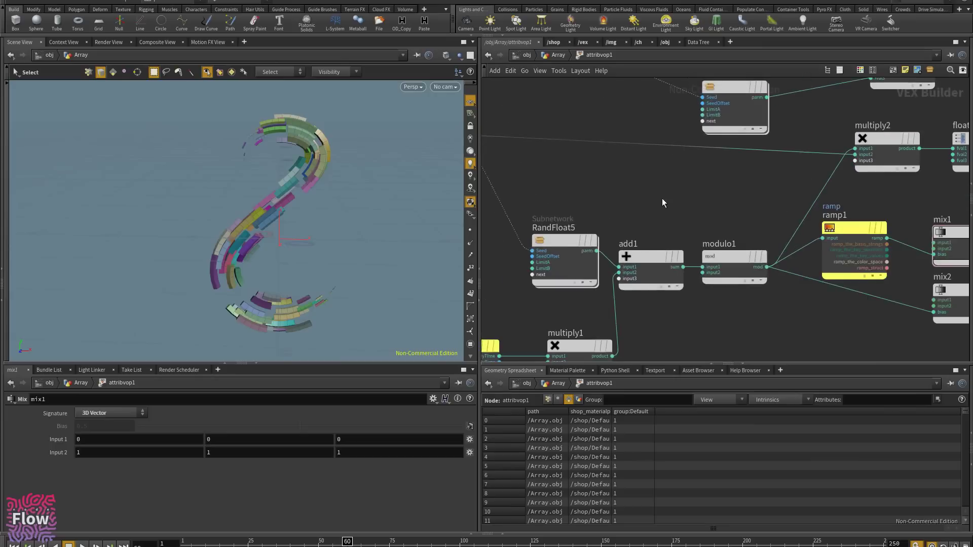
middle_click_drag(659, 294, 780, 180)
middle_click_drag(769, 249, 785, 190)
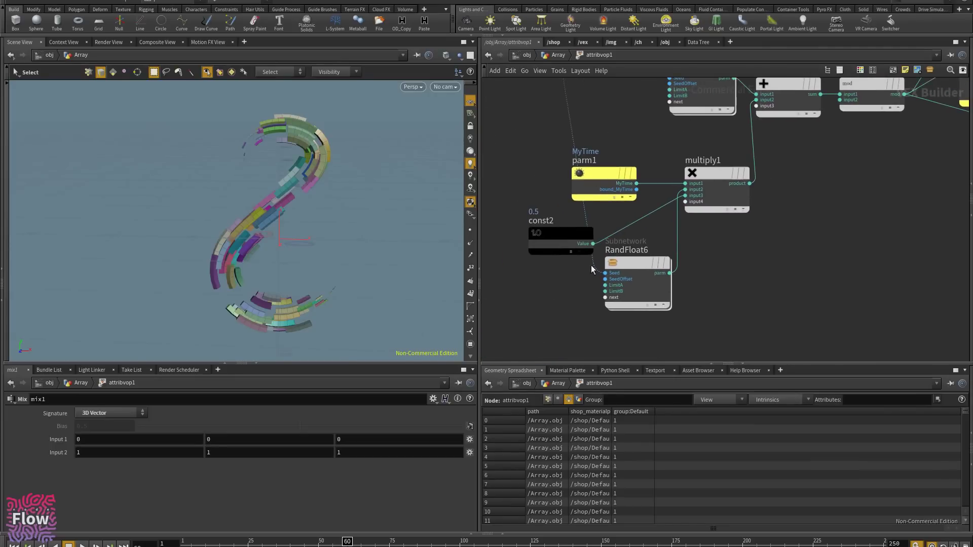
left_click_drag(560, 247, 617, 146)
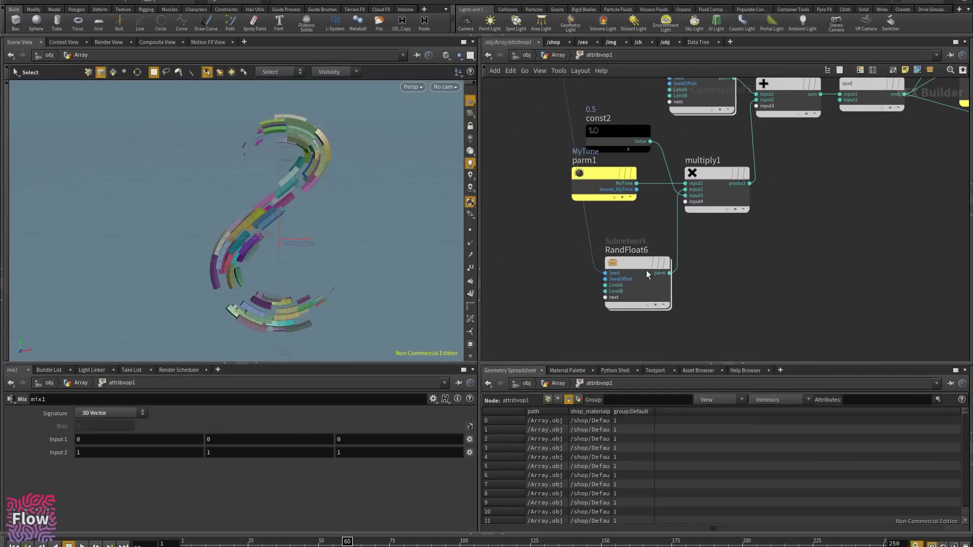
left_click_drag(647, 274, 609, 264)
scroll(626, 244, "down", 2)
middle_click_drag(760, 244, 696, 254)
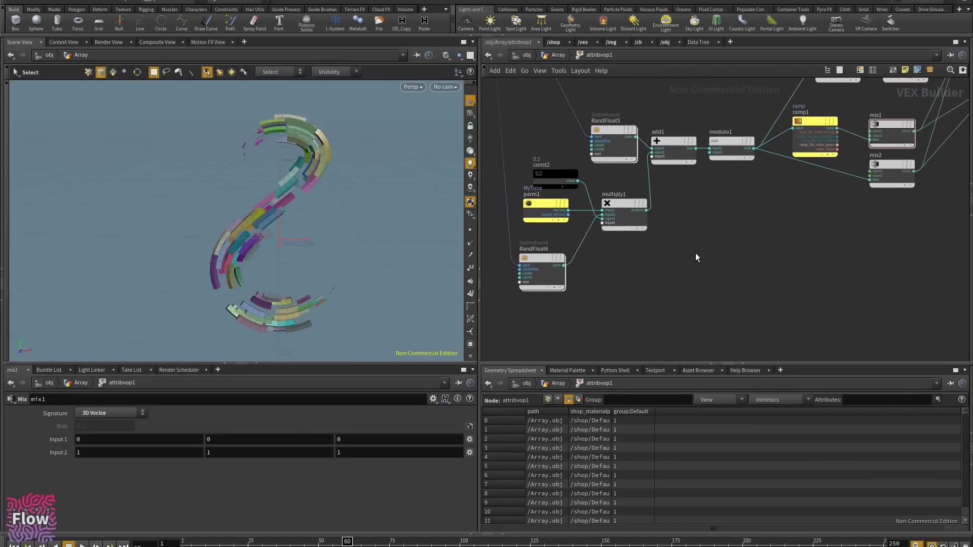
scroll(672, 258, "up", 1)
key("Tab")
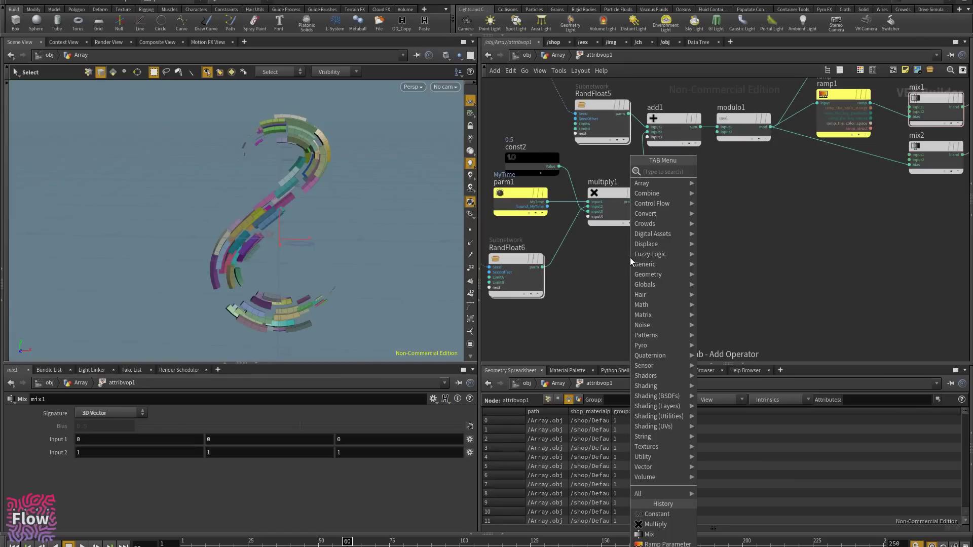
type("in")
key("Escape")
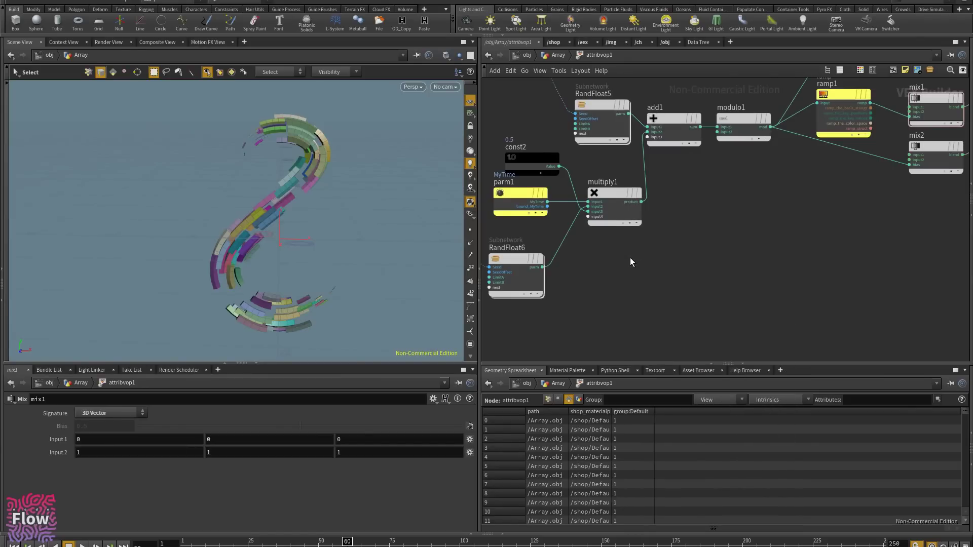
- Add a Divide node below multiply1 in the VOP network
key("Tab")
type("div")
key("Return")
left_click(640, 263)
- Feed divide1 with a new constant of 1 first and RandFloat6's output second, and place divide1 beside the constant
key("Tab")
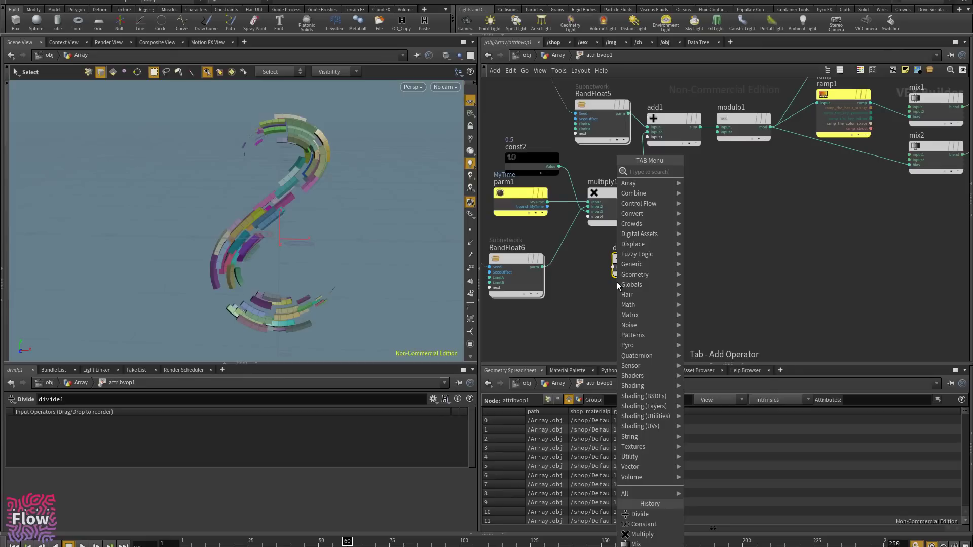
type("con")
key("Return")
left_click(548, 336)
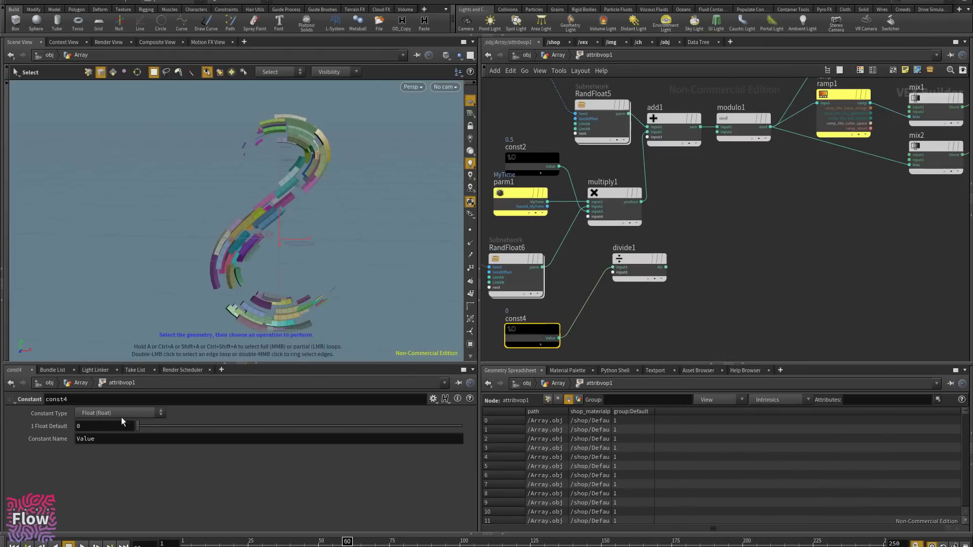
type("1")
key("Return")
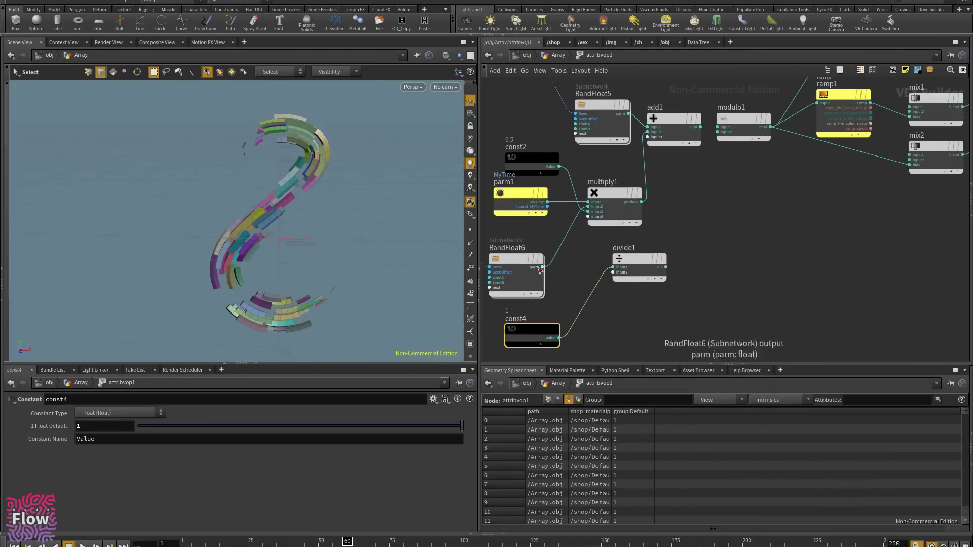
left_click(632, 281)
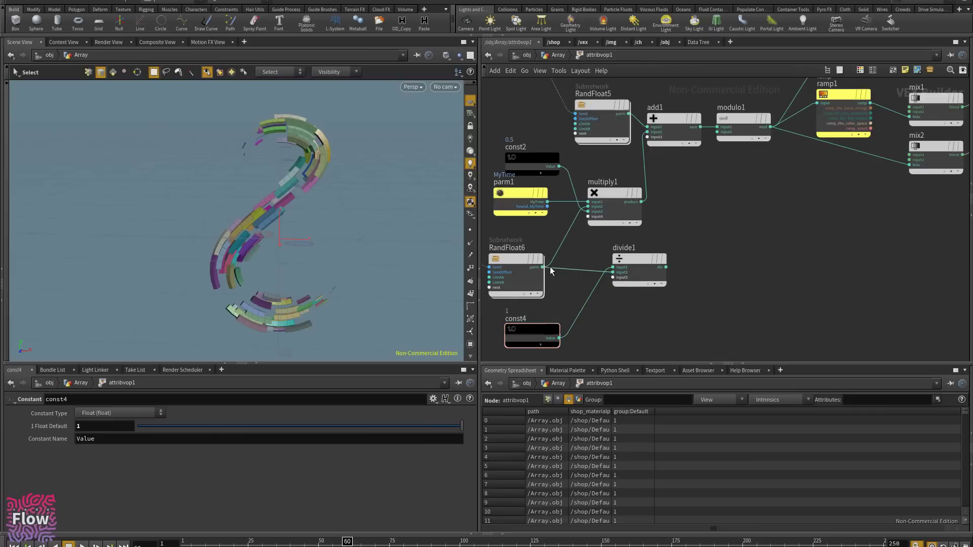
left_click_drag(637, 258, 637, 308)
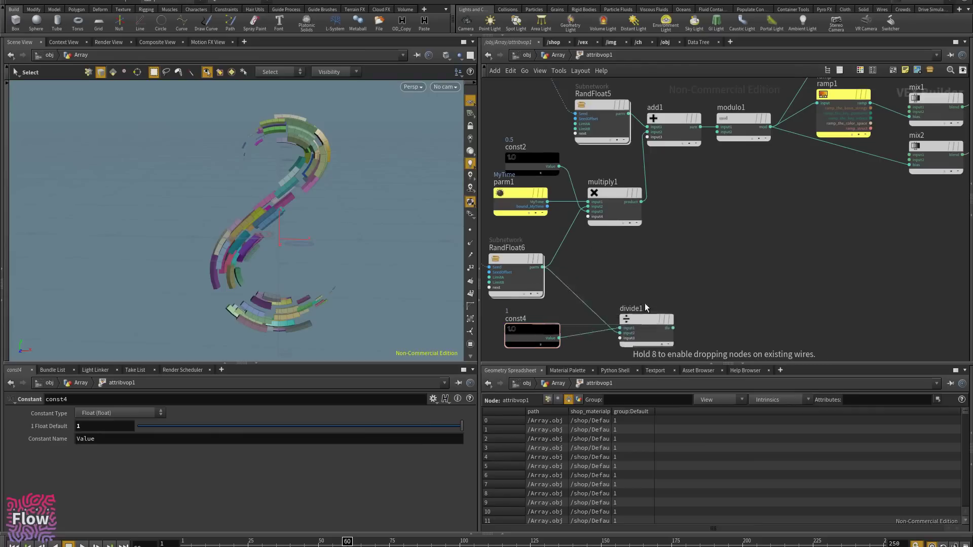
- Add a Float to Vector node beyond divide1 with RandFloat6's output as its first component
key("Tab")
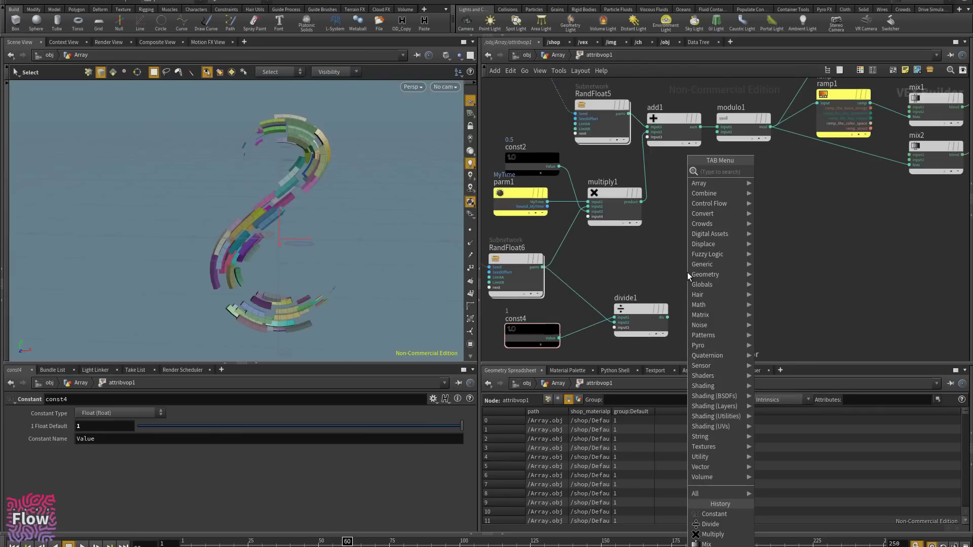
type("flo")
key("Down")
key("Down")
key("Down")
key("Down")
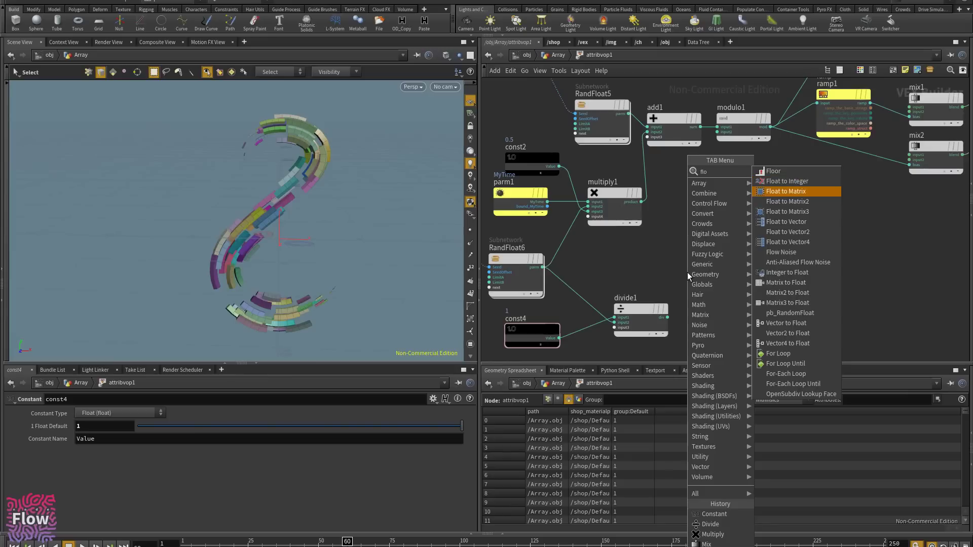
key("Down")
key("Return")
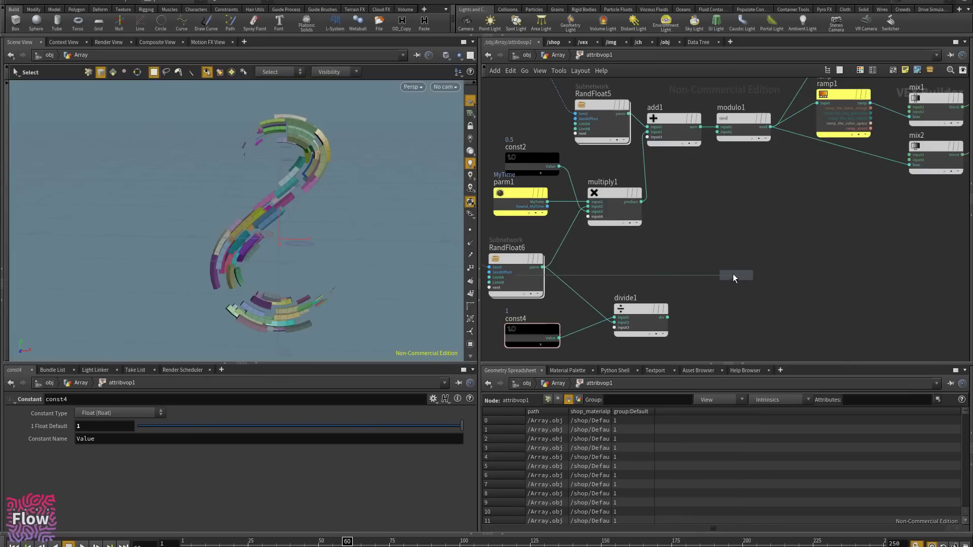
left_click(733, 274)
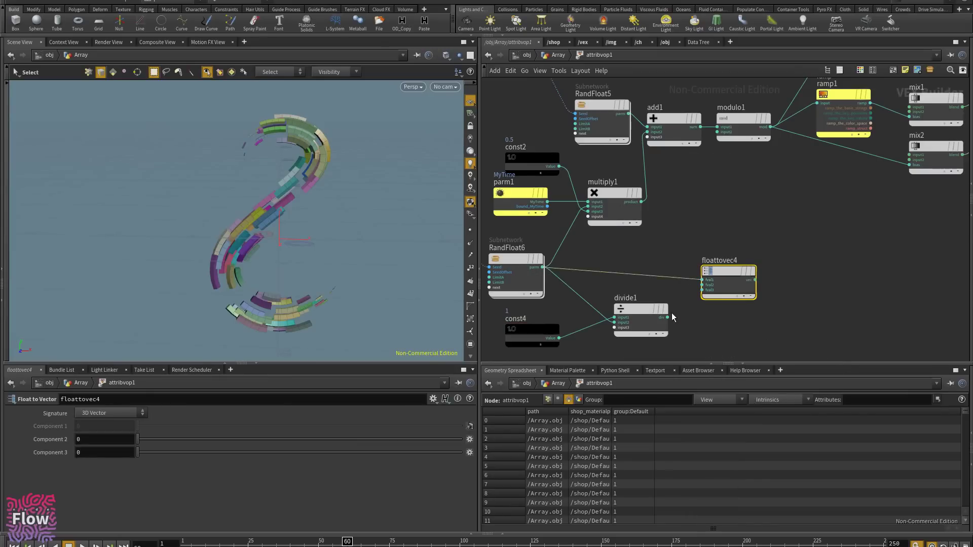
- Connect divide1's output to the second and third components of floattovec4, shifting divide1 slightly closer to its sources
left_click_drag(667, 318, 655, 325)
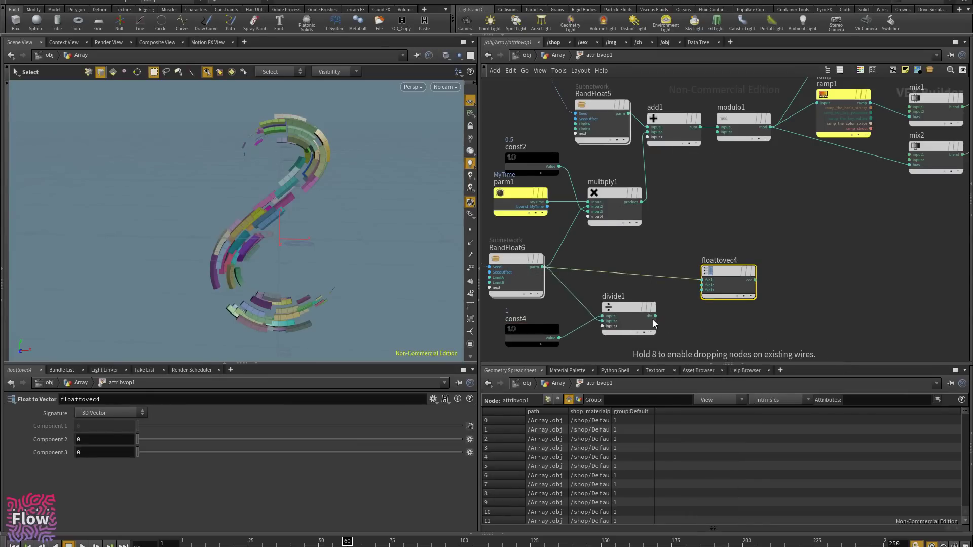
left_click(703, 286)
left_click(721, 289)
- Connect floattovec4's output to the next free input of multiply3
scroll(772, 264, "down", 4)
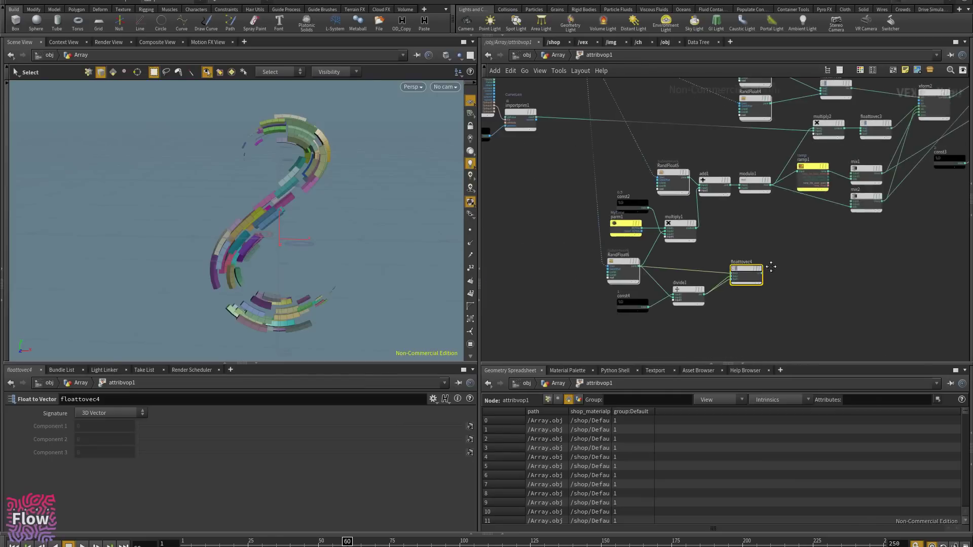
middle_click_drag(771, 264, 649, 291)
left_click_drag(630, 300, 741, 292)
middle_click_drag(812, 243, 711, 266)
scroll(714, 223, "up", 2)
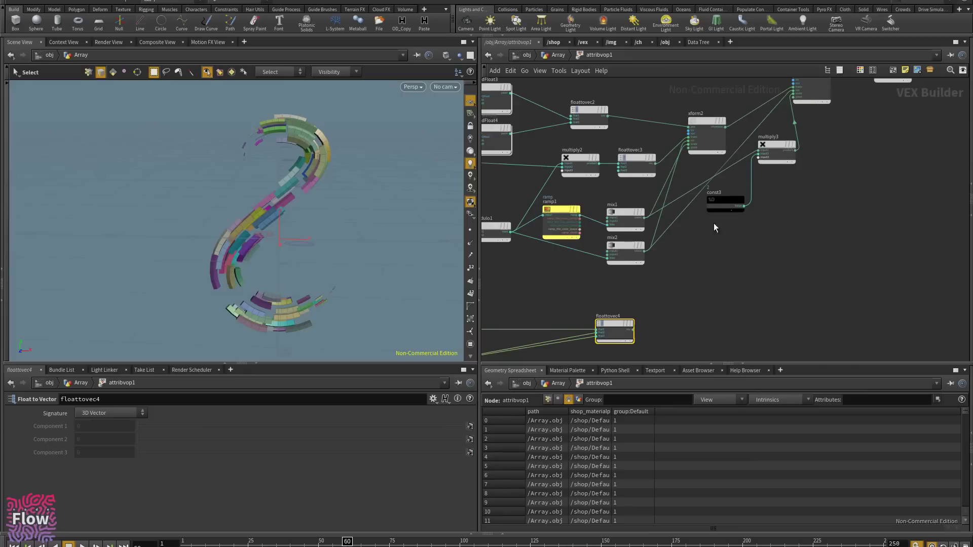
left_click(766, 167)
- Inspect the rescaled blocks up close from several angles and scrub the animation to frame 44
left_click_drag(359, 243, 305, 176, "alt")
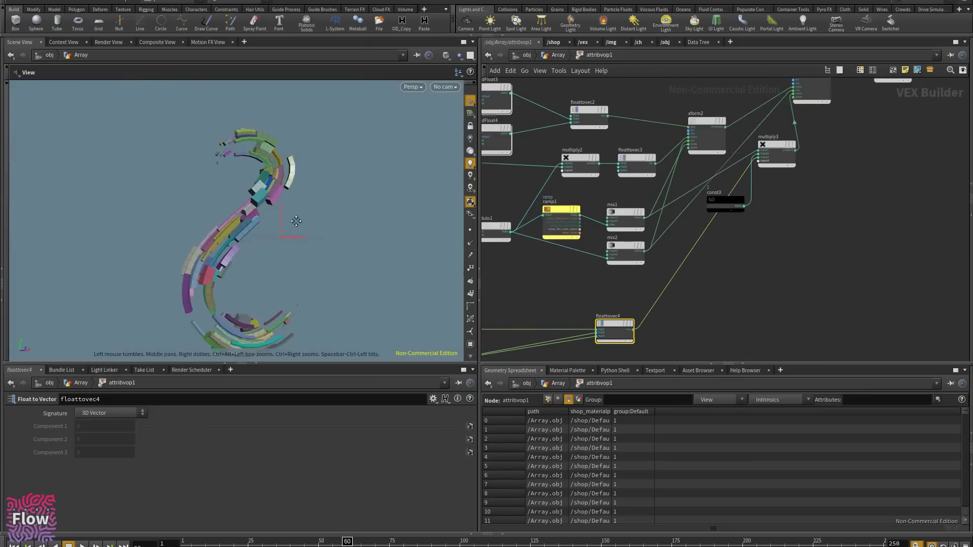
middle_click_drag(296, 221, 312, 188)
left_click_drag(311, 187, 247, 235)
scroll(261, 225, "up", 2)
middle_click_drag(248, 236, 229, 197)
scroll(229, 198, "up", 2)
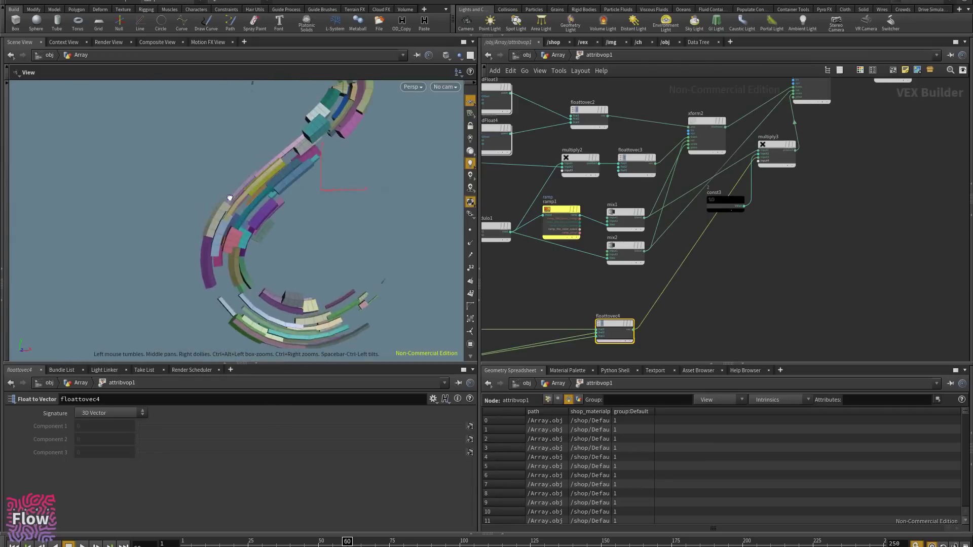
left_click_drag(230, 198, 214, 248, "alt")
left_click_drag(188, 542, 304, 545)
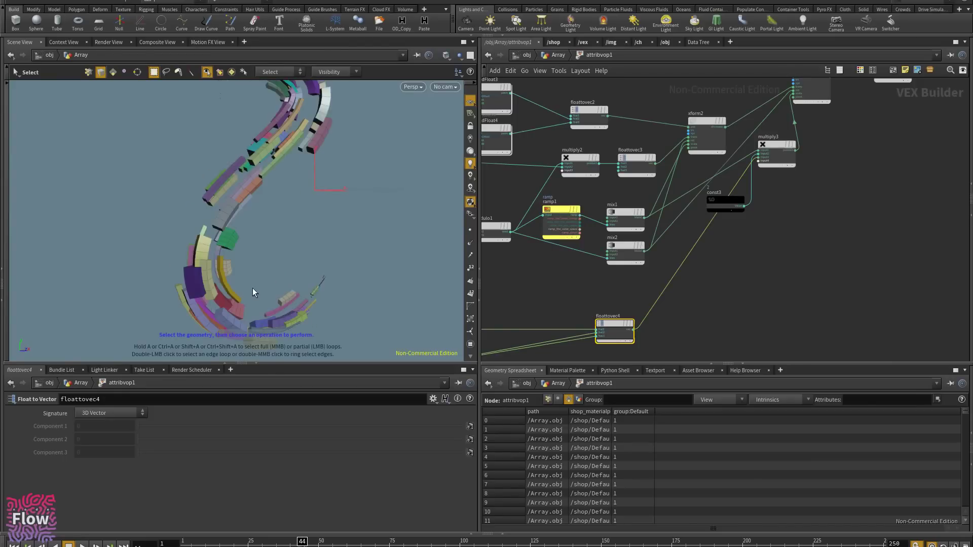
- View the whole S-shaped array from farther away and scrub the animation to frame 25
left_click_drag(319, 242, 260, 199, "alt")
right_click_drag(260, 198, 274, 182, "alt")
middle_click_drag(274, 183, 253, 184, "alt")
left_click_drag(253, 184, 248, 241, "alt")
left_click_drag(208, 544, 250, 533)
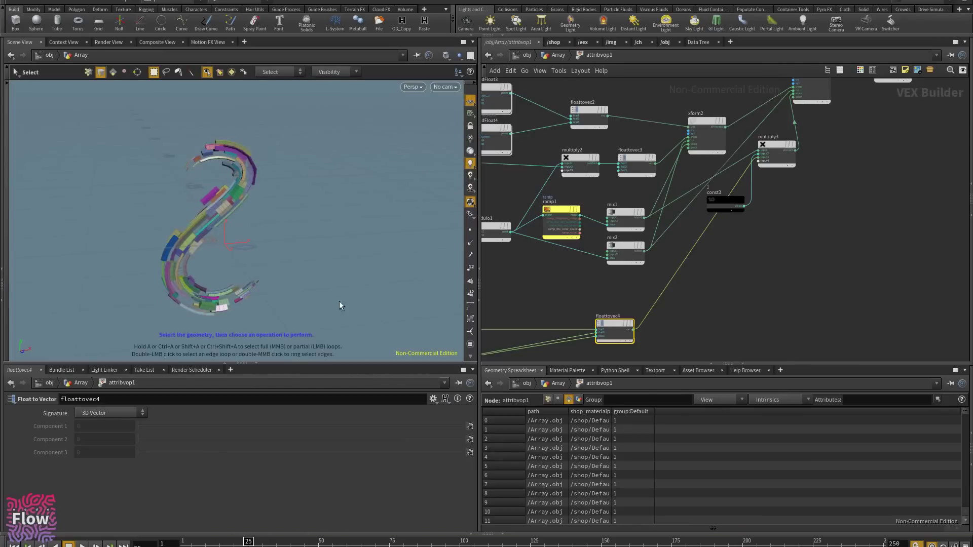
- Return to the Array geometry network and make curve1's control points editable in the viewport
left_click(558, 55)
middle_click_drag(770, 119, 712, 261)
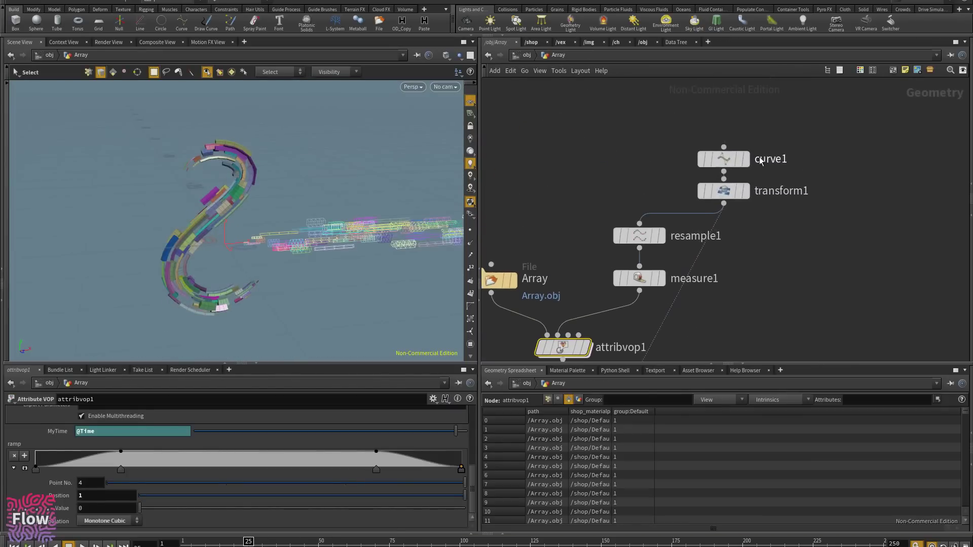
left_click_drag(332, 212, 321, 185, "alt")
middle_click_drag(760, 331, 748, 252)
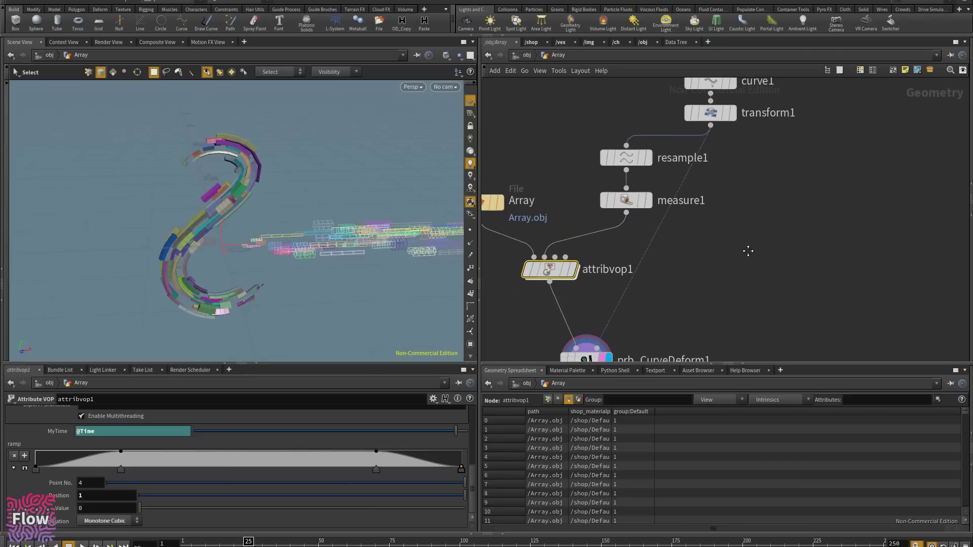
left_click(586, 357)
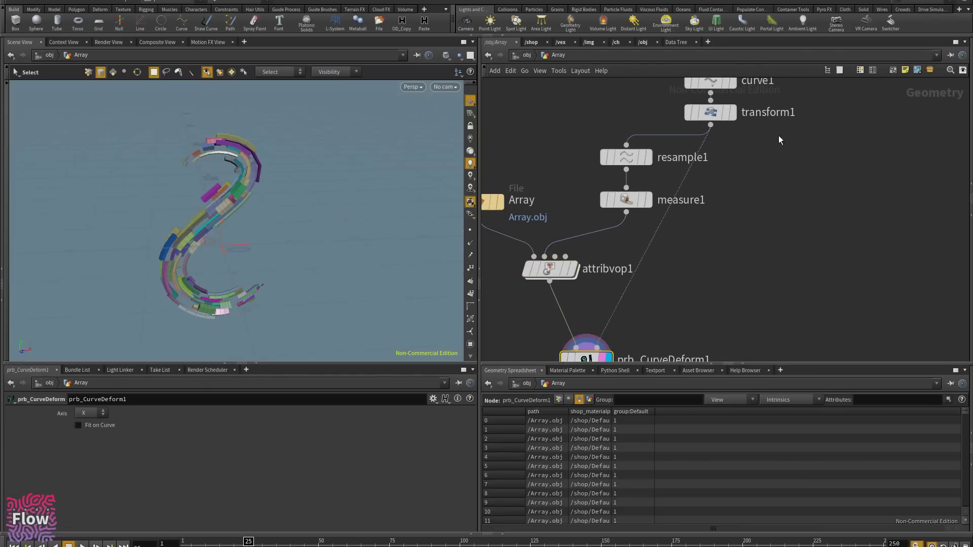
middle_click_drag(764, 131, 765, 170)
left_click(715, 121)
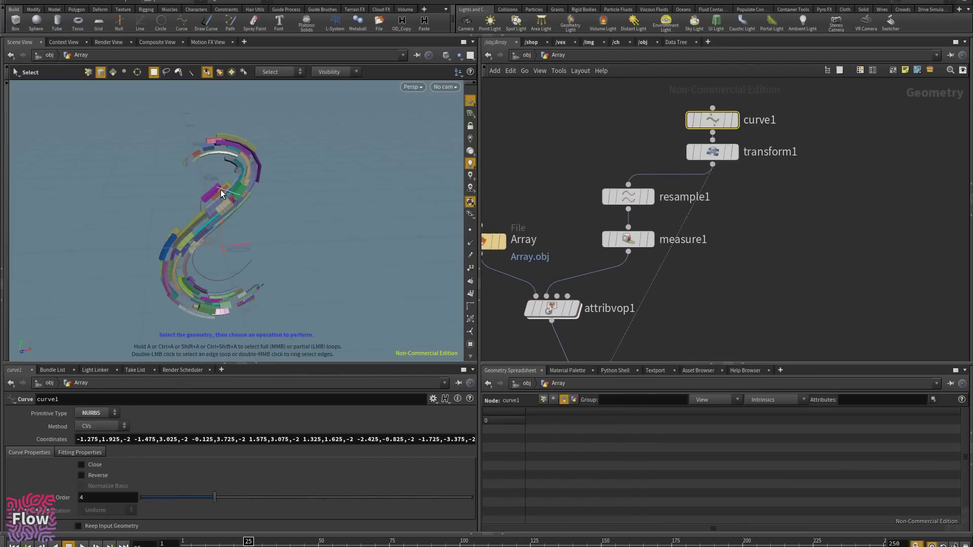
key("Return")
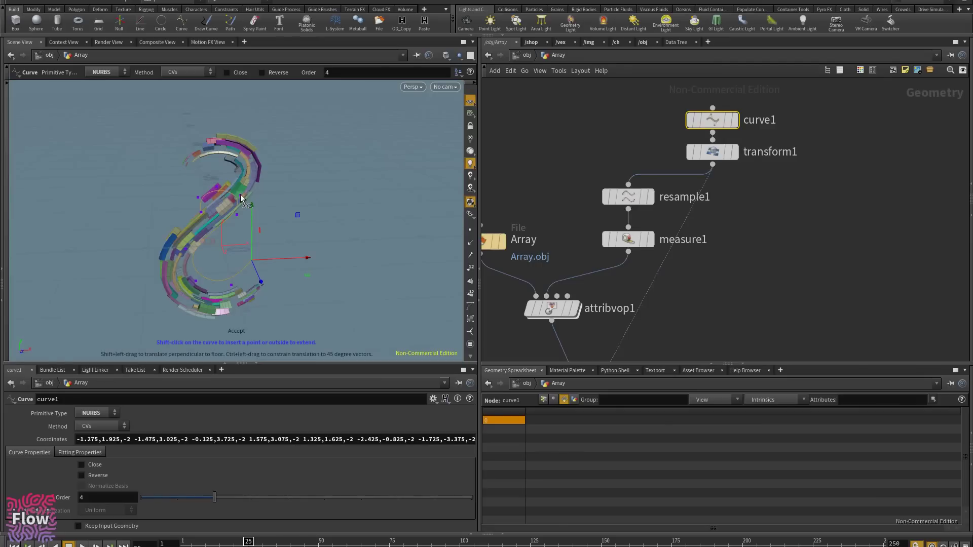
- Reshape curve1 by moving its fifth control point to about 2.33, 0.51, -1.24 and check the deformed blocks
left_click_drag(197, 197, 199, 173)
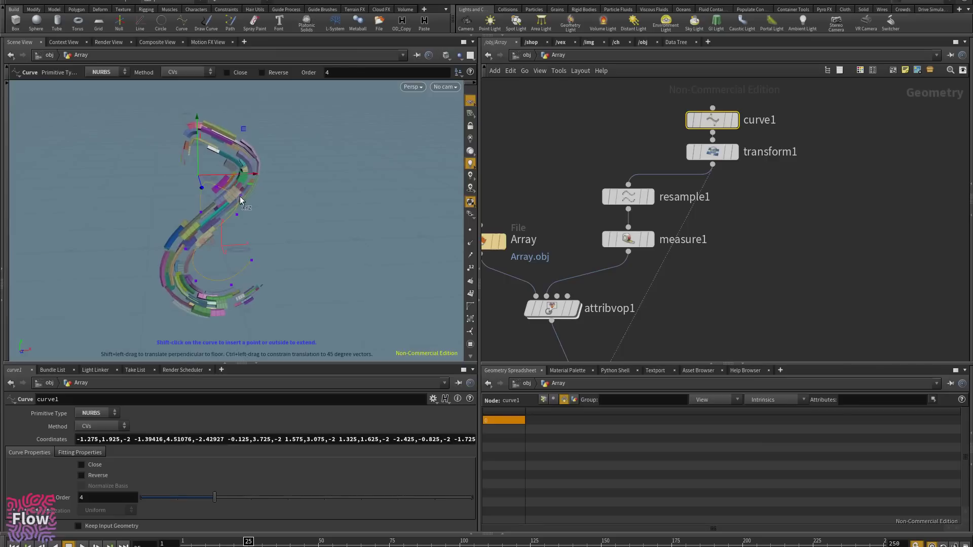
key("ctrl+z")
left_click_drag(240, 215, 258, 228)
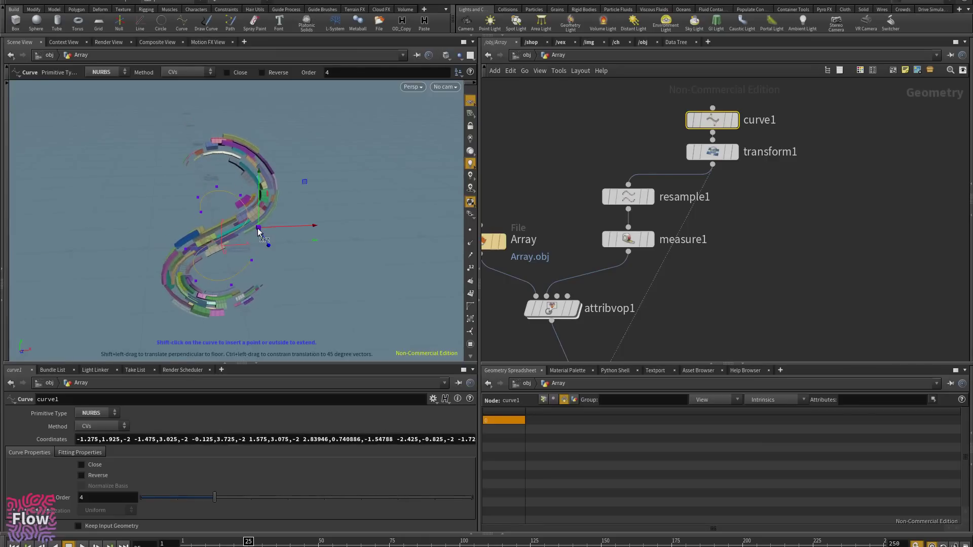
left_click_drag(268, 265, 189, 244, "alt")
mouse_move(267, 227)
left_mouse_down()
mouse_move(302, 206)
mouse_move(239, 235)
mouse_move(264, 238)
left_mouse_up()
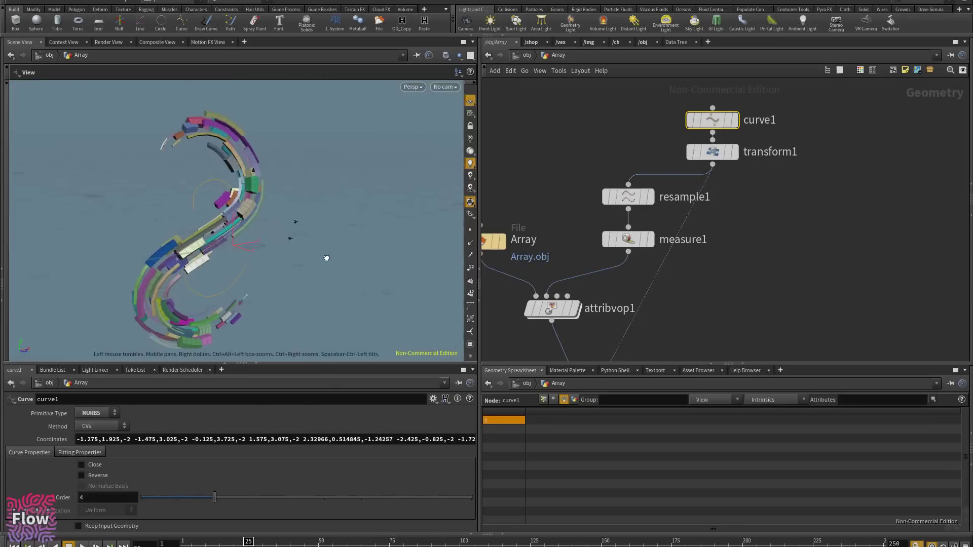
left_click_drag(281, 240, 232, 275)
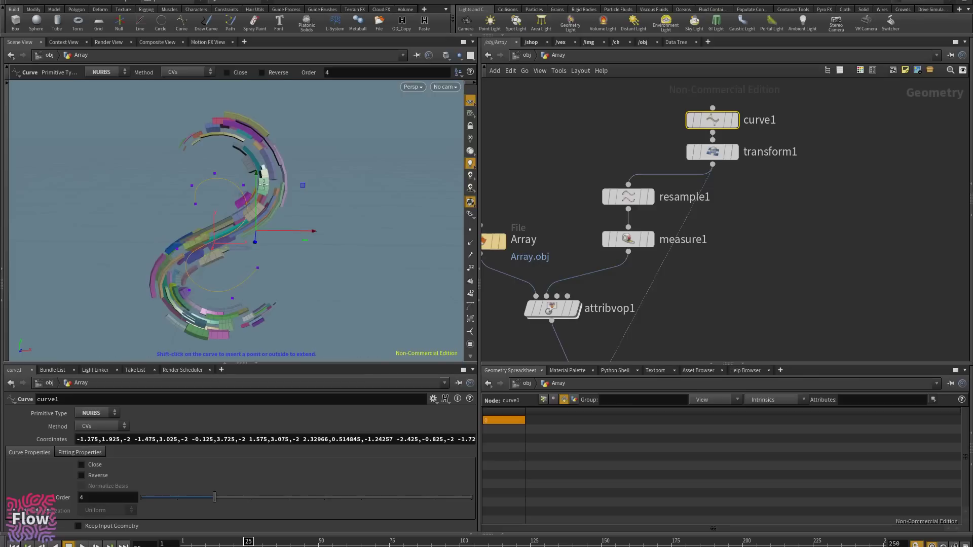
- Try moving several other control points of curve1 and undo each move
mouse_move(255, 178)
left_mouse_down()
mouse_move(259, 154)
mouse_move(258, 174)
left_mouse_up()
key("ctrl+z")
left_click_drag(250, 236, 266, 253, "alt")
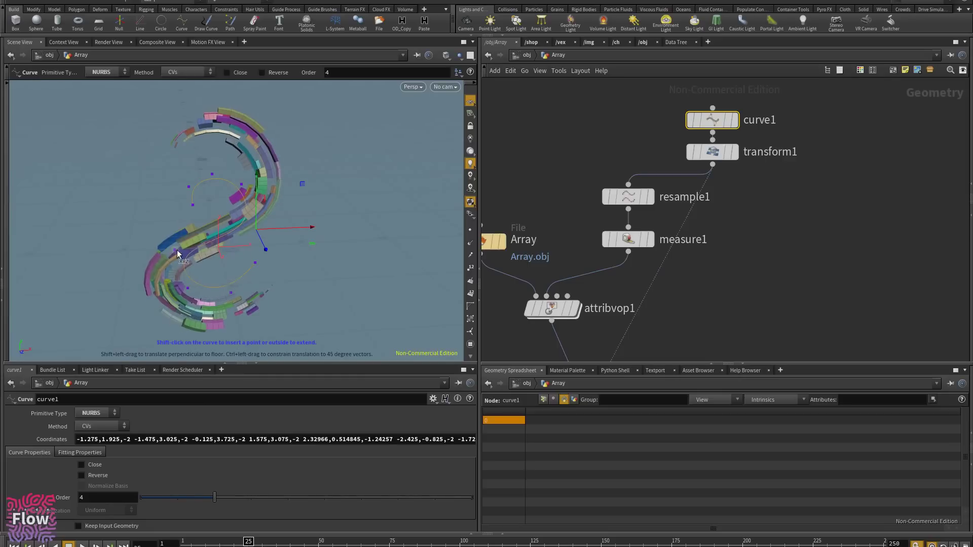
mouse_move(175, 250)
left_mouse_down()
mouse_move(148, 252)
mouse_move(186, 271)
mouse_move(187, 230)
mouse_move(150, 233)
mouse_move(158, 251)
left_mouse_up()
key("ctrl+z")
left_click_drag(188, 289, 257, 254)
key("ctrl+z")
key("ctrl+z")
key("ctrl+z")
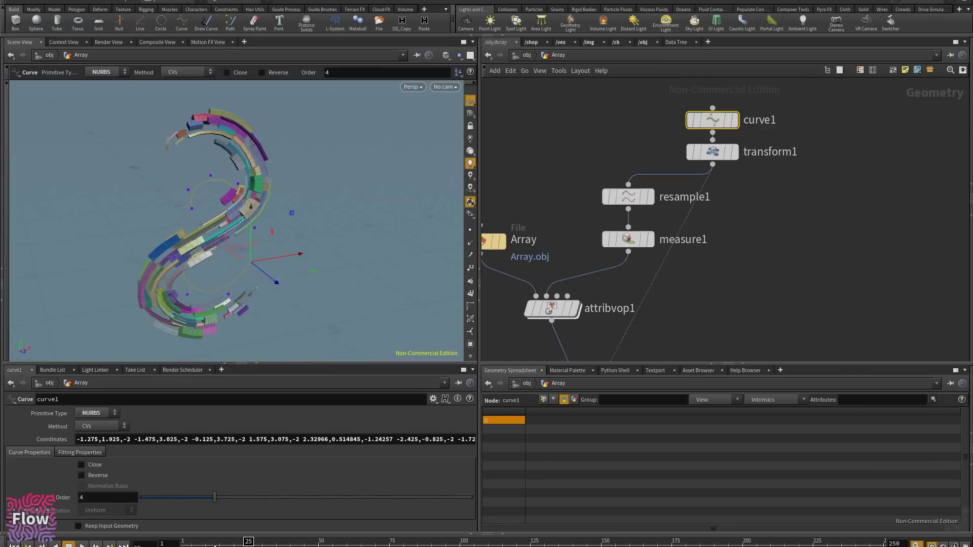
- Scrub the animation back to frame 1
left_click_drag(211, 541, 125, 518)
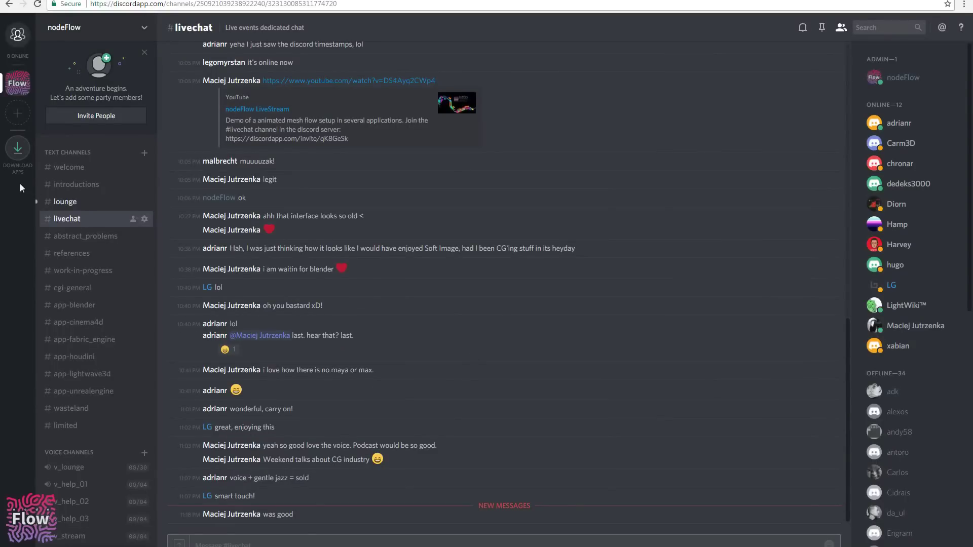
- Switch to the nodeFlow Discord server and check the lounge and livechat channels for new messages
left_click(66, 202)
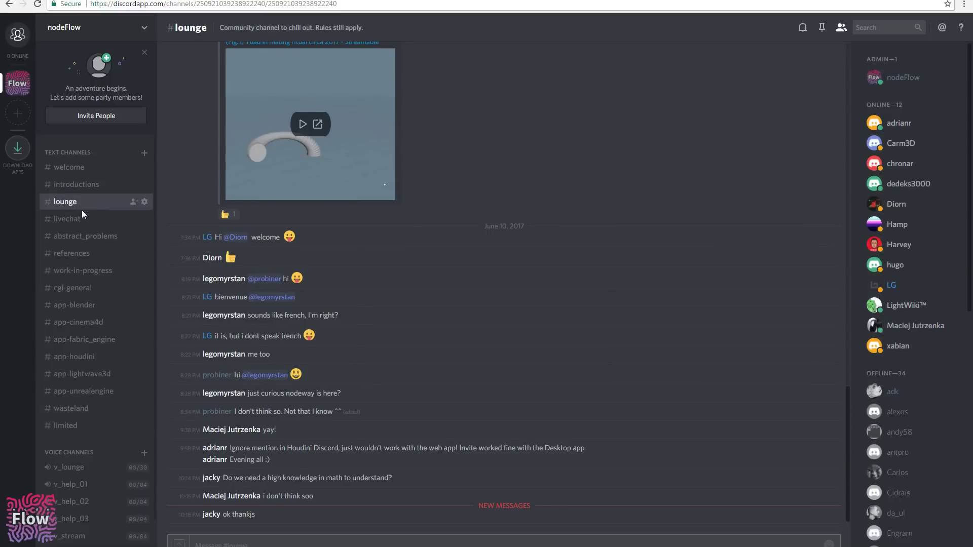
left_click(84, 217)
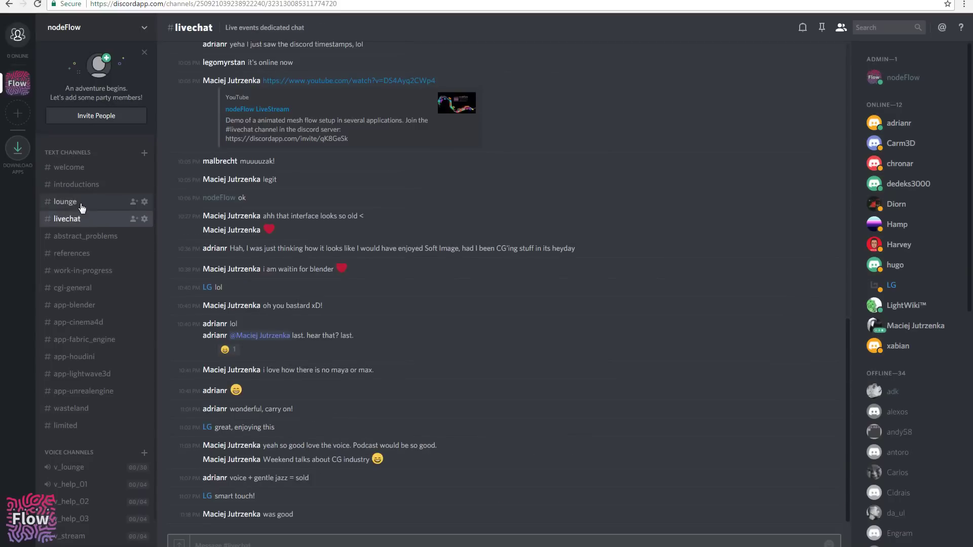
left_click(81, 205)
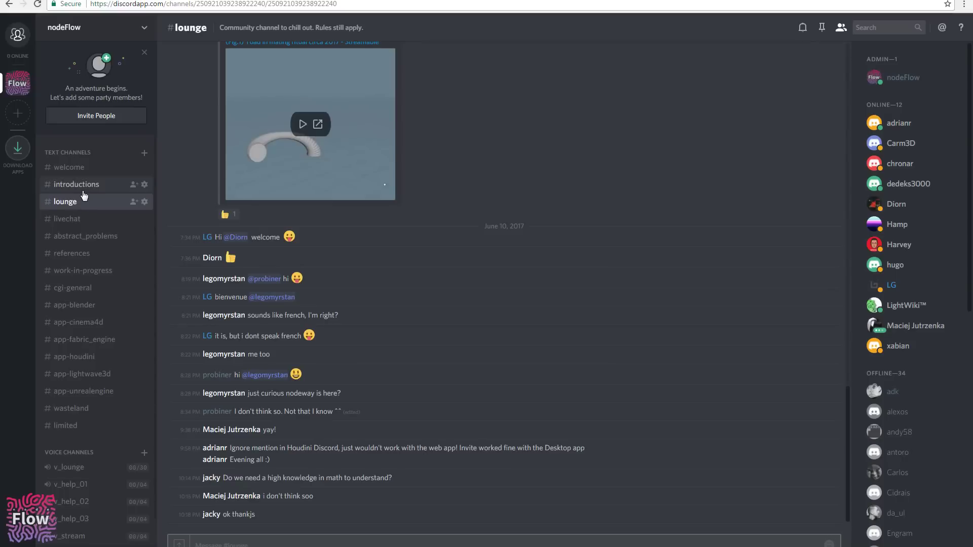
left_click(82, 219)
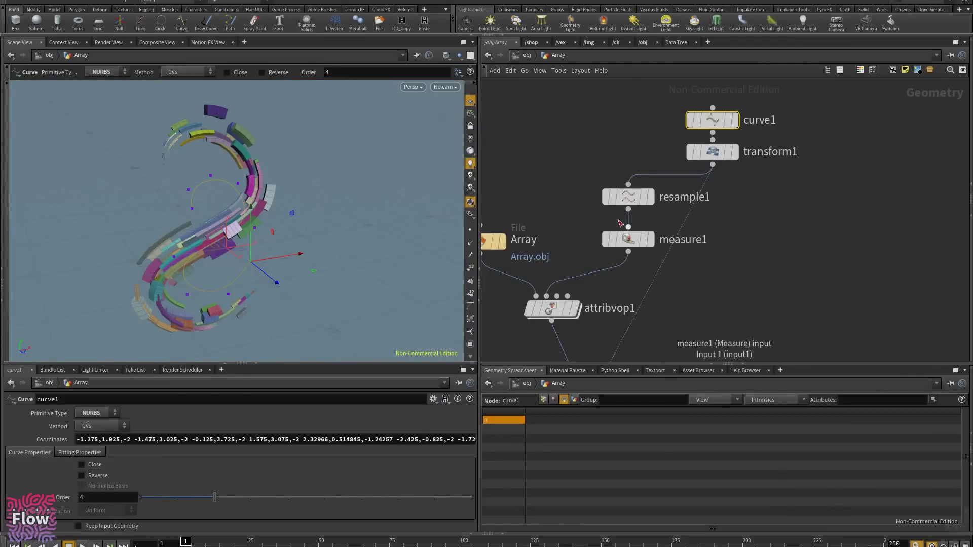
- Save the Houdini scene under the new name Demo_start_done.hipnc in the project folder
key("ctrl+shift+s")
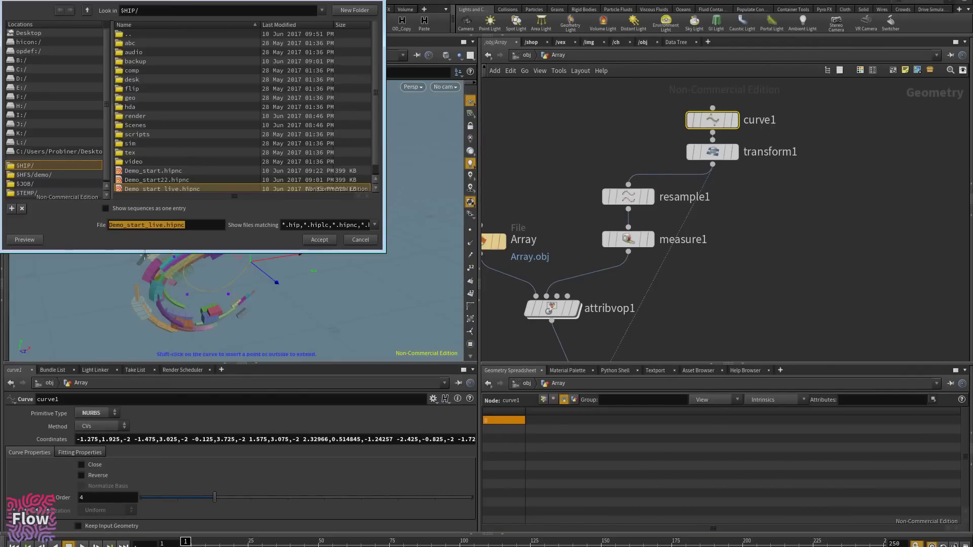
left_click(165, 228)
key("shift+Left")
key("shift+Left")
key("shift+Left")
key("shift+Left")
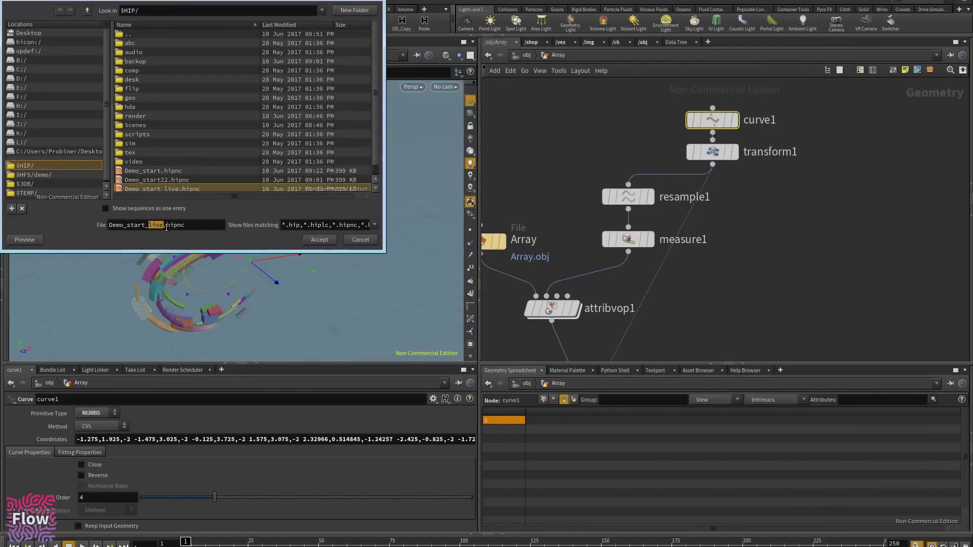
type("done")
key("Return")
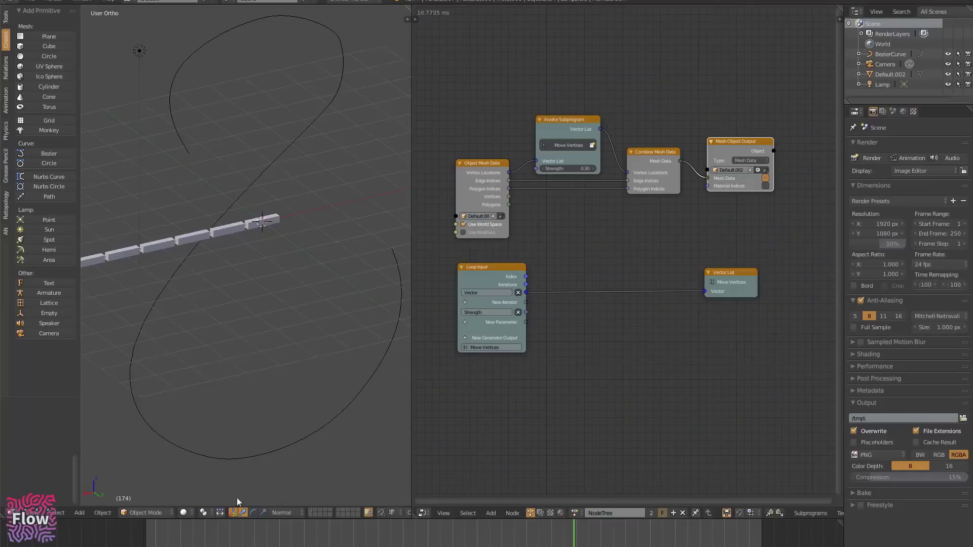
- Search the add-ons in the user preferences for "anim"
middle_click_drag(296, 252, 370, 213)
scroll(221, 283, "up", 5)
scroll(363, 255, "up", 4)
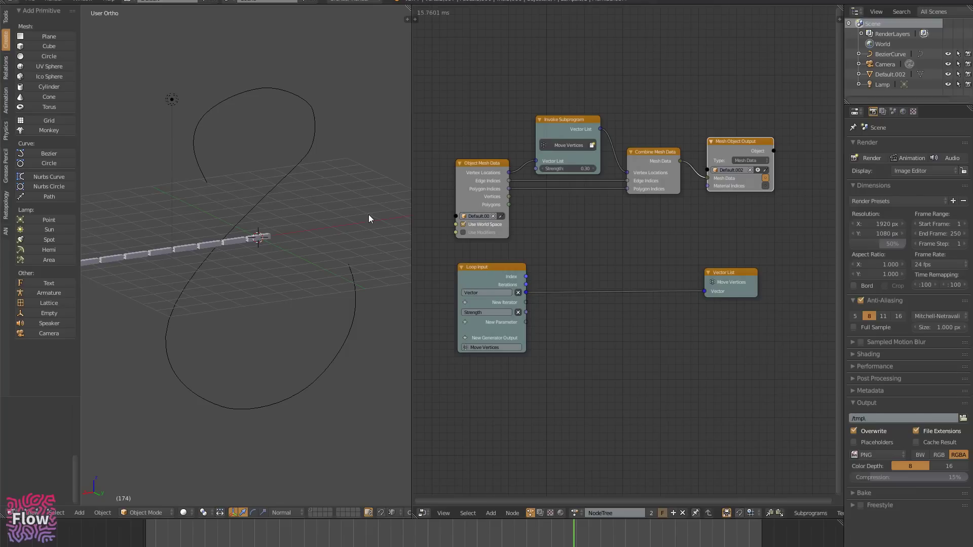
left_click(29, 1)
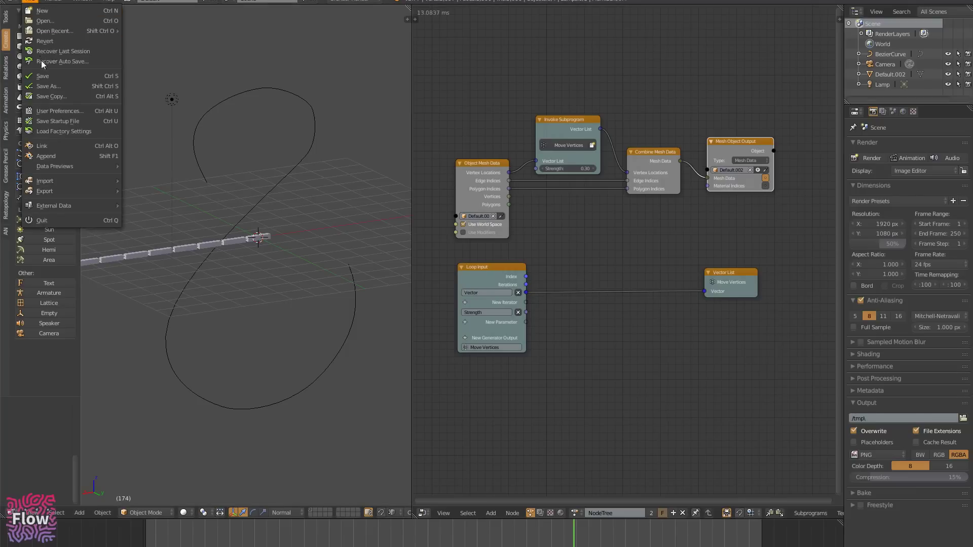
left_click(63, 111)
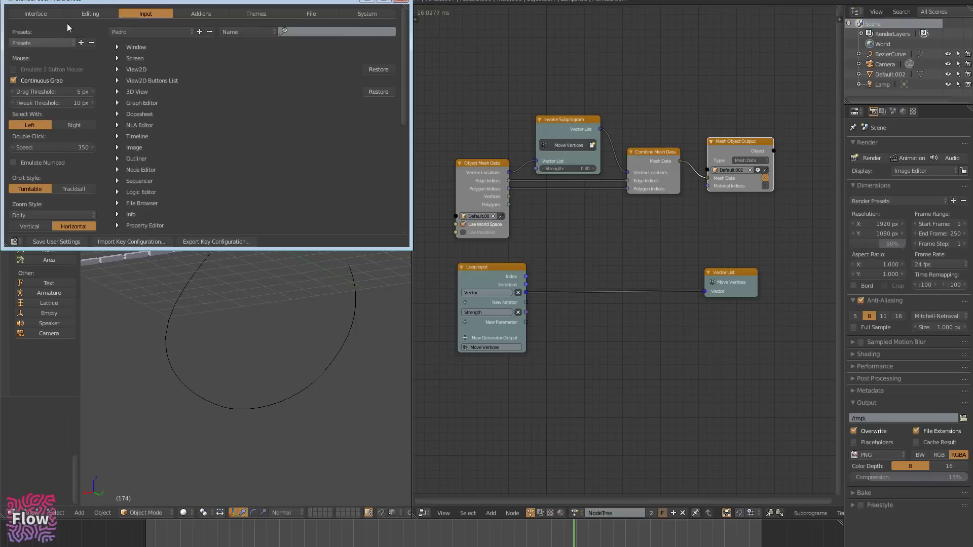
left_click(200, 15)
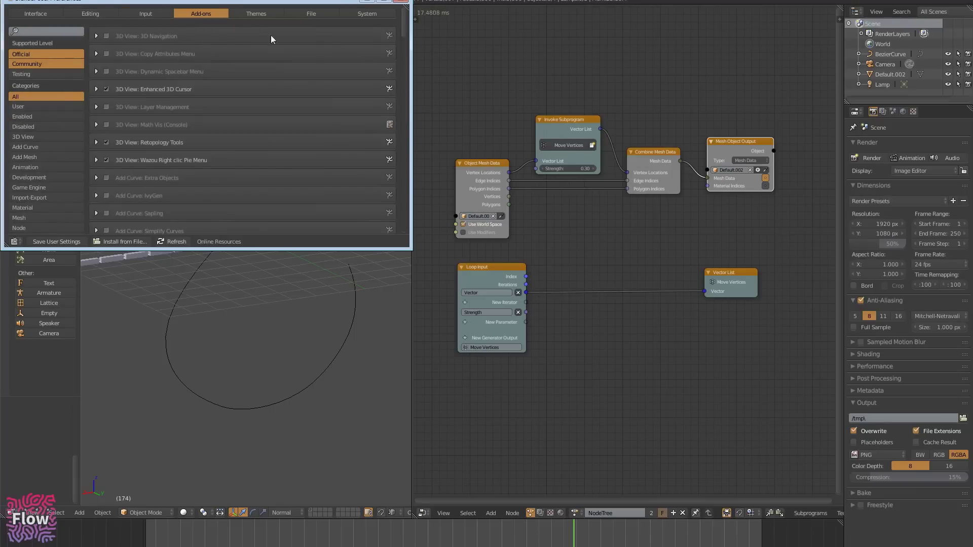
left_click(67, 31)
type("a")
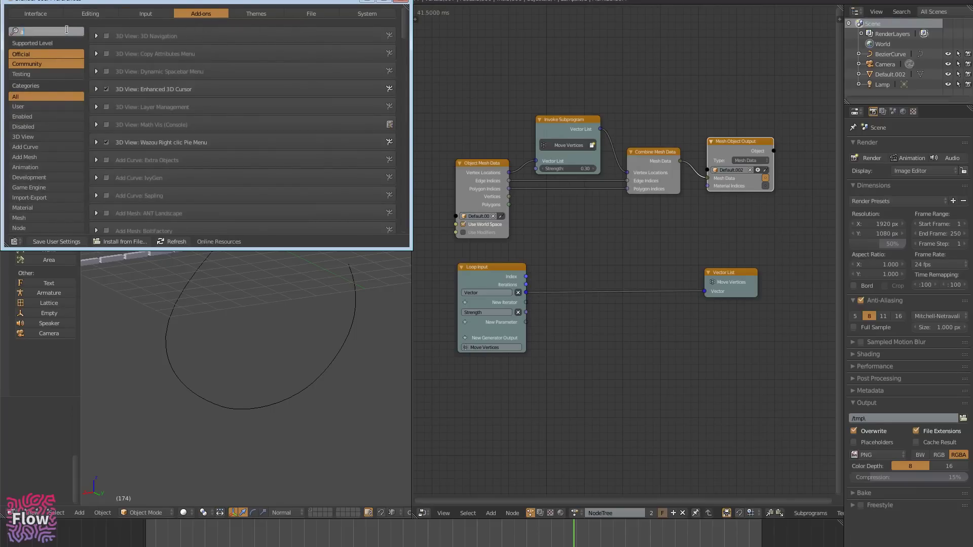
type("nim")
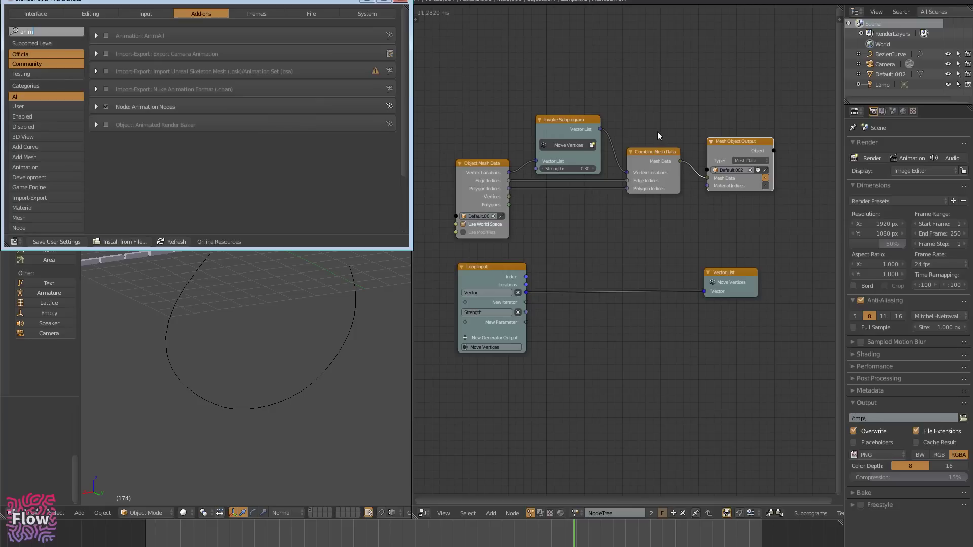
- Examine the details of the Node: Animation Nodes add-on and close the user preferences
left_click(96, 107)
left_click(97, 107)
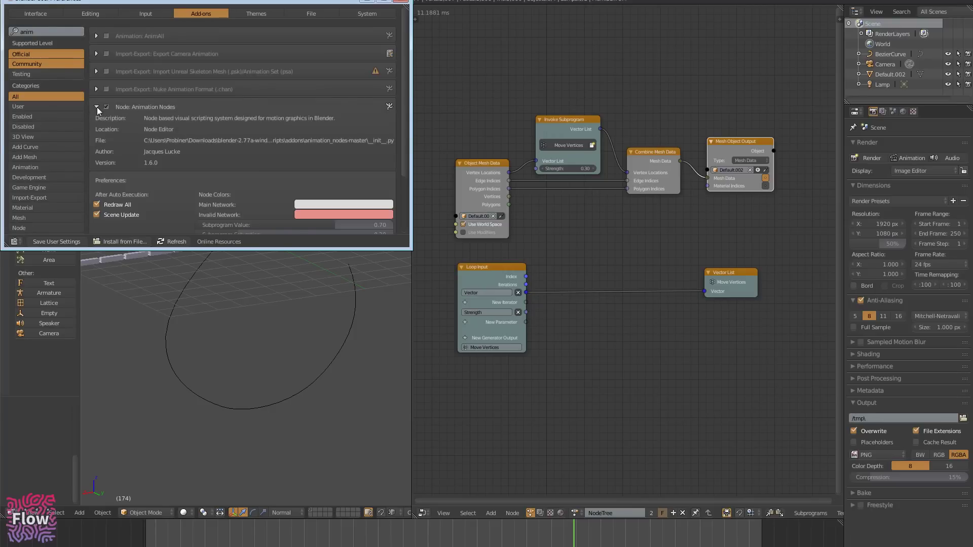
left_click(96, 108)
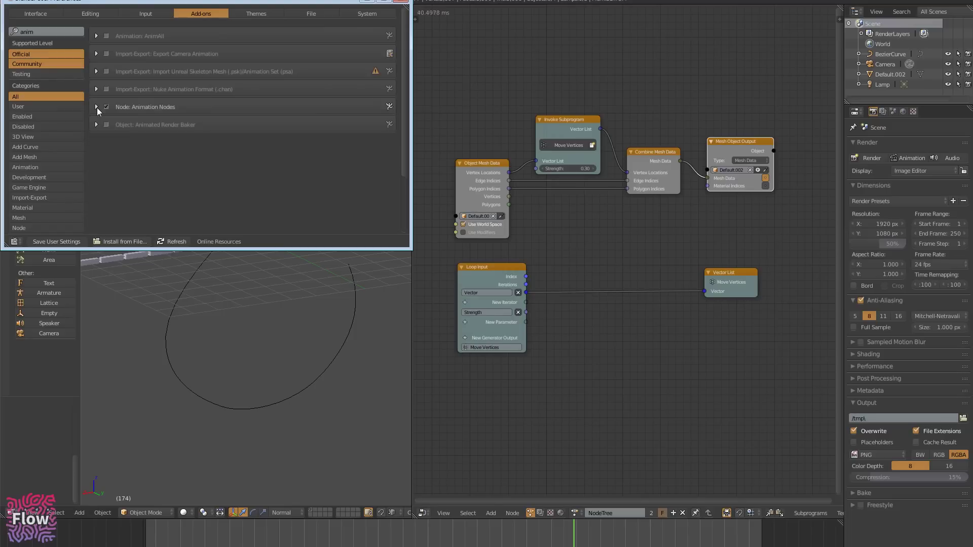
left_click(403, 2)
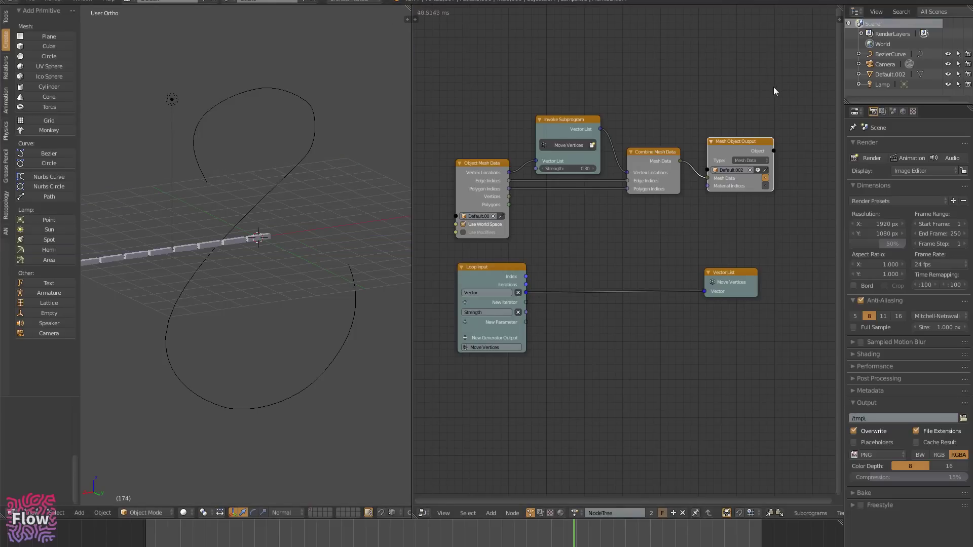
- Duplicate the Default.002 block mesh and hide the copy in the viewport
left_click(895, 74)
key("Tab")
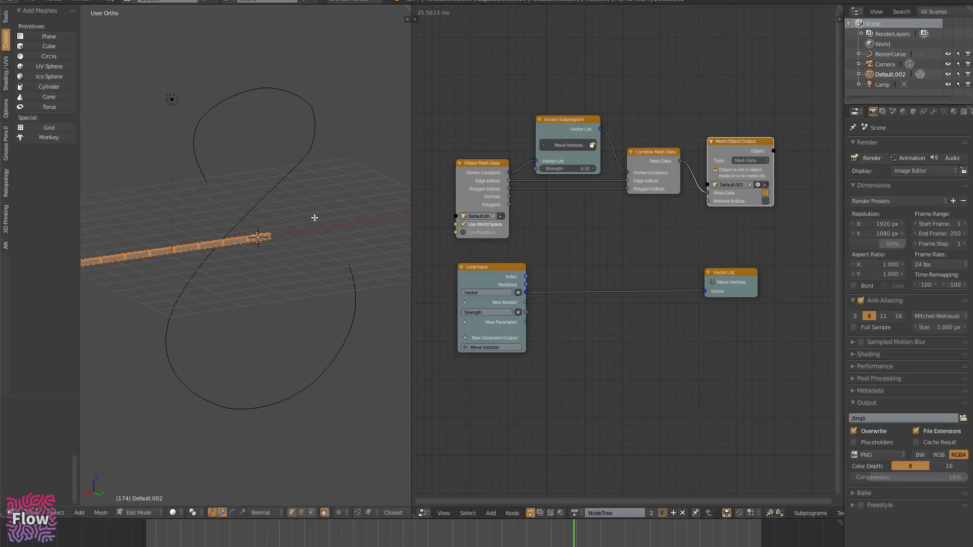
key("Tab")
key("space")
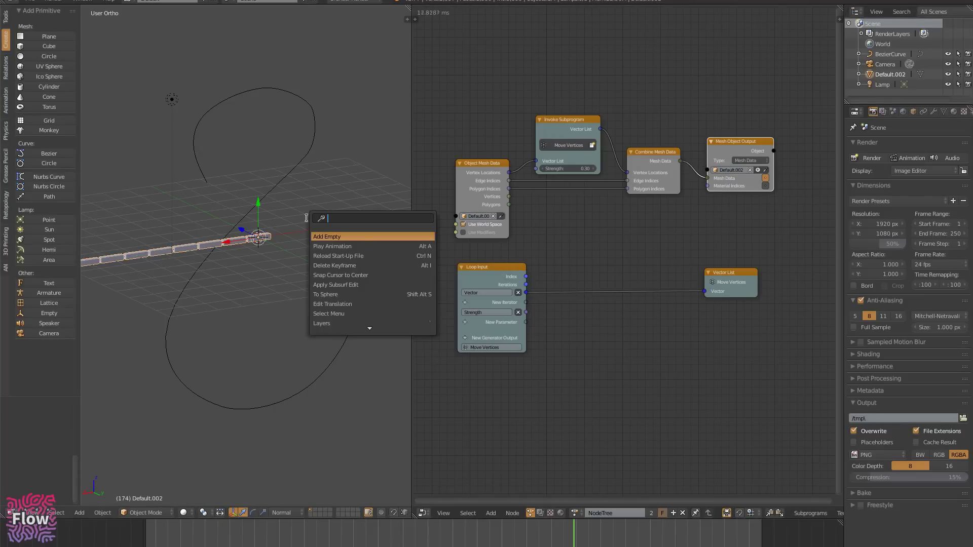
type("dupl")
key("Return")
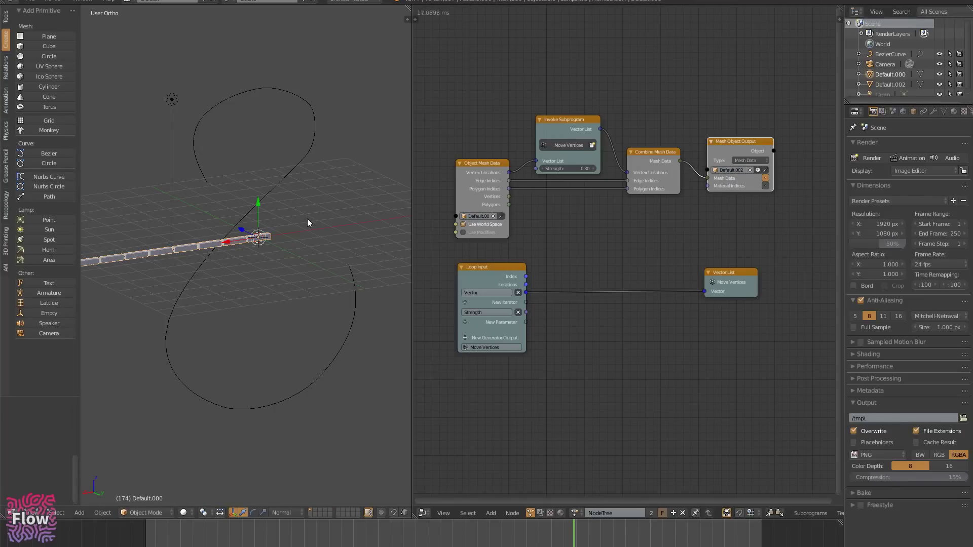
left_click(940, 76)
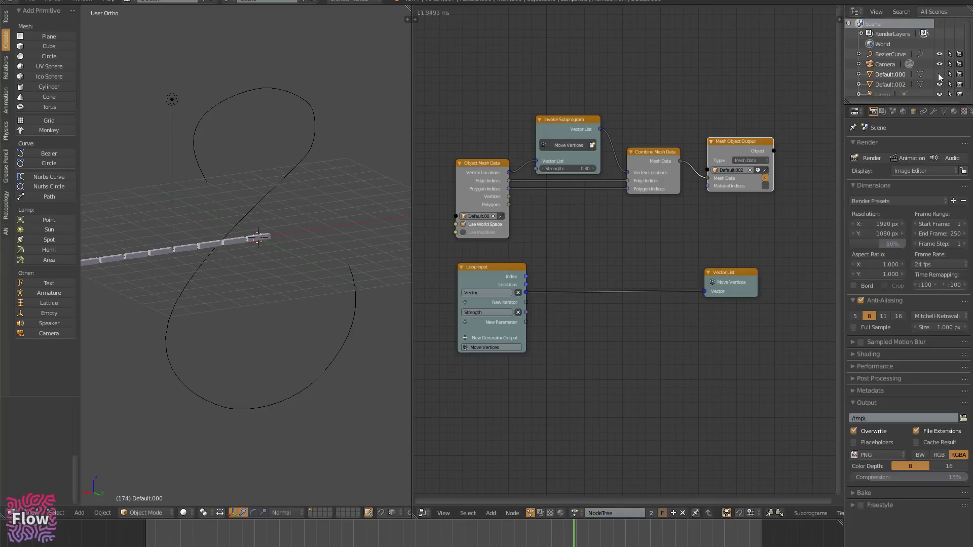
- Reselect Default.002 and delete every node in the current Animation Nodes tree
left_click(896, 84)
left_click_drag(778, 72, 449, 393)
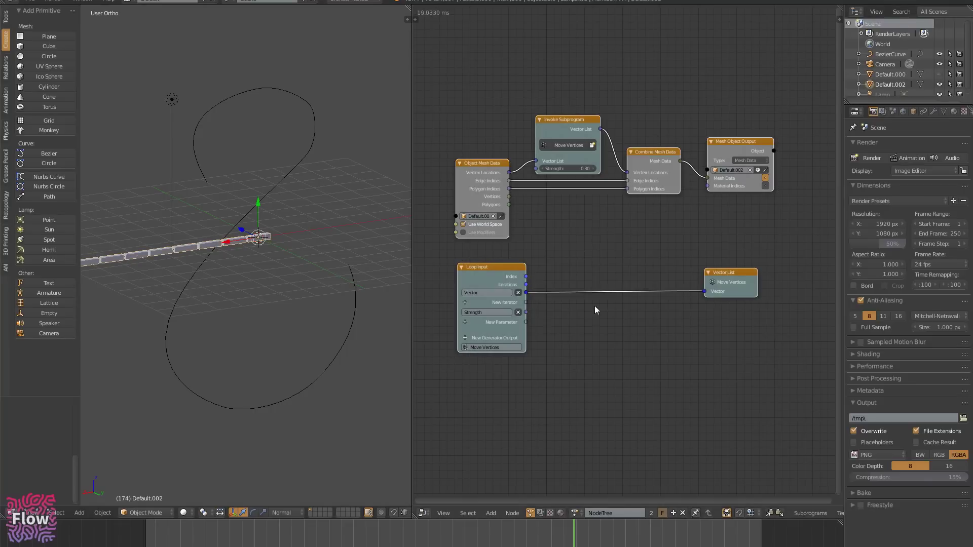
key("x")
- Check which node trees are available for the node editor
left_click(578, 513)
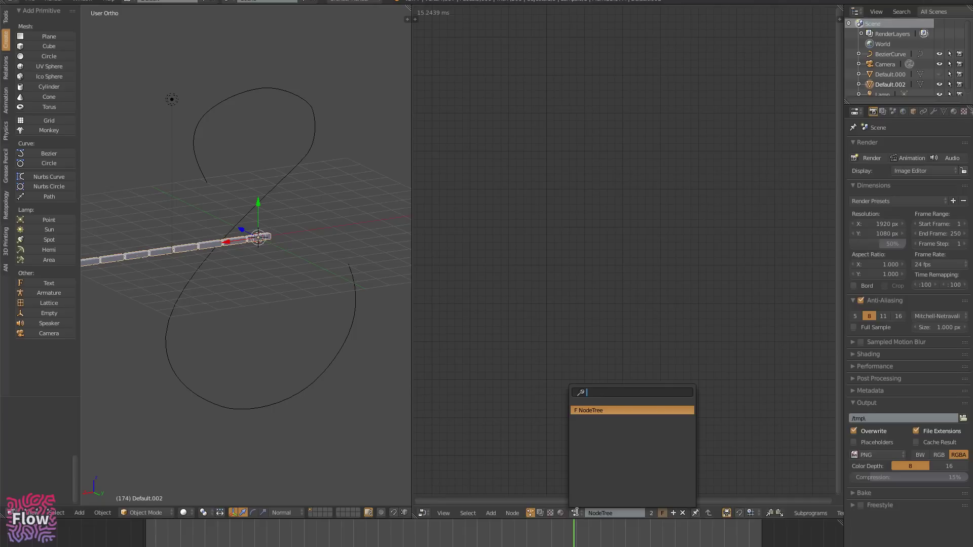
left_click(652, 517)
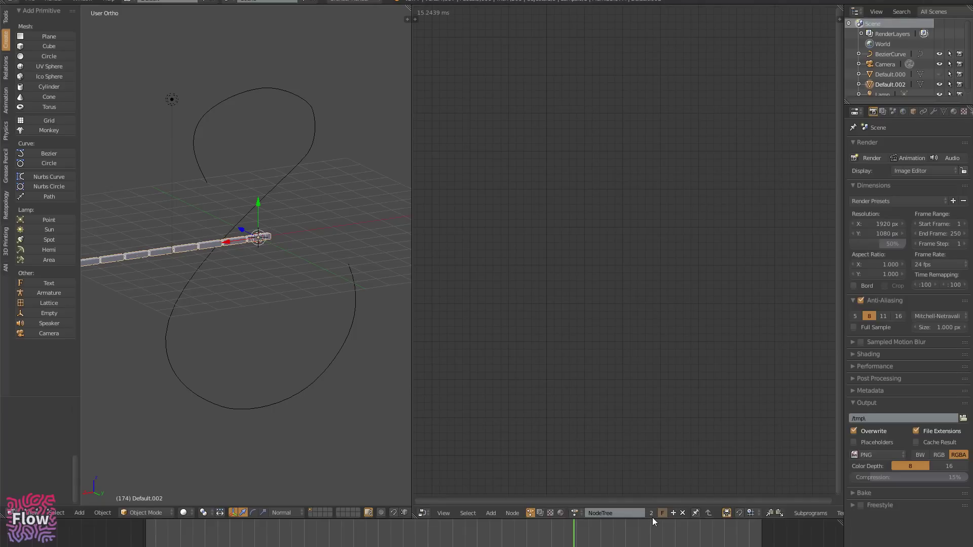
left_click(651, 516)
left_click(577, 513)
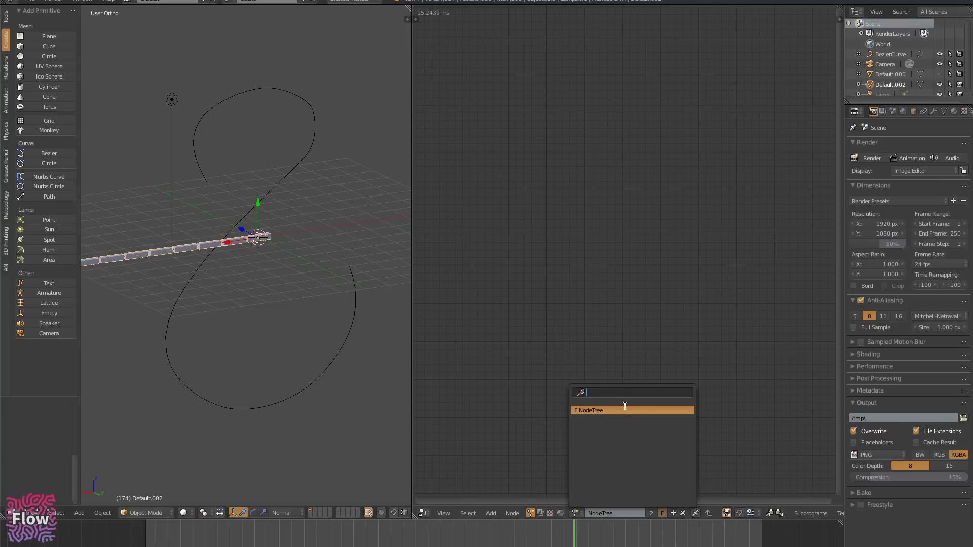
left_click(671, 534)
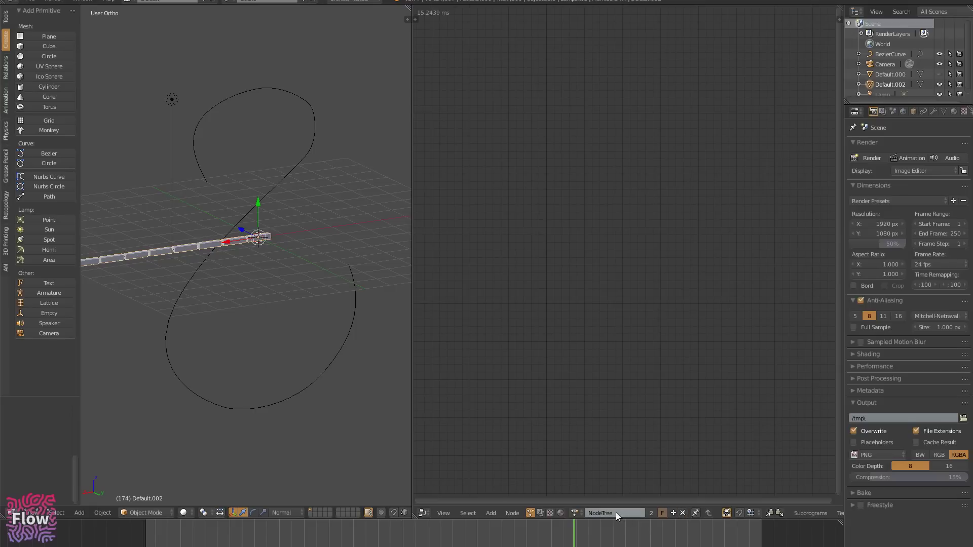
left_click(574, 513)
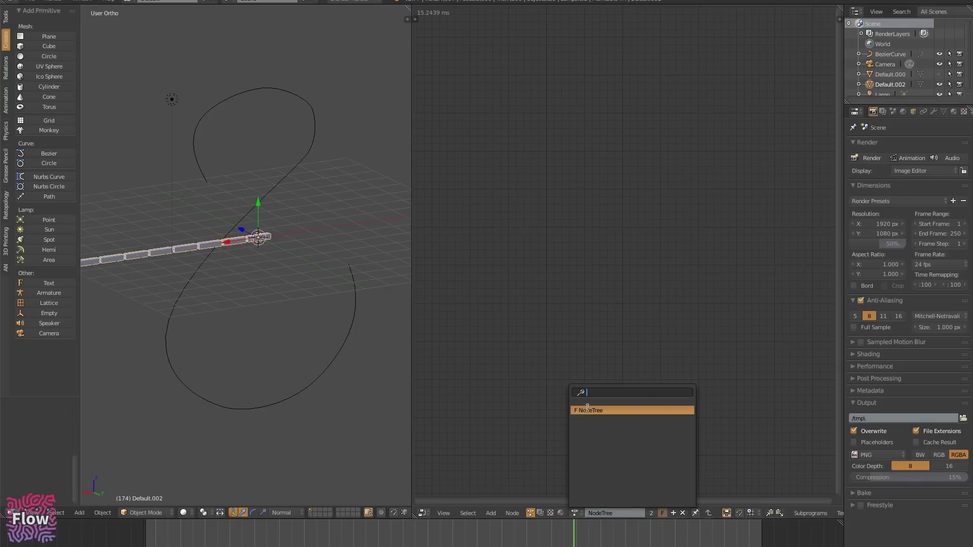
left_click(657, 542)
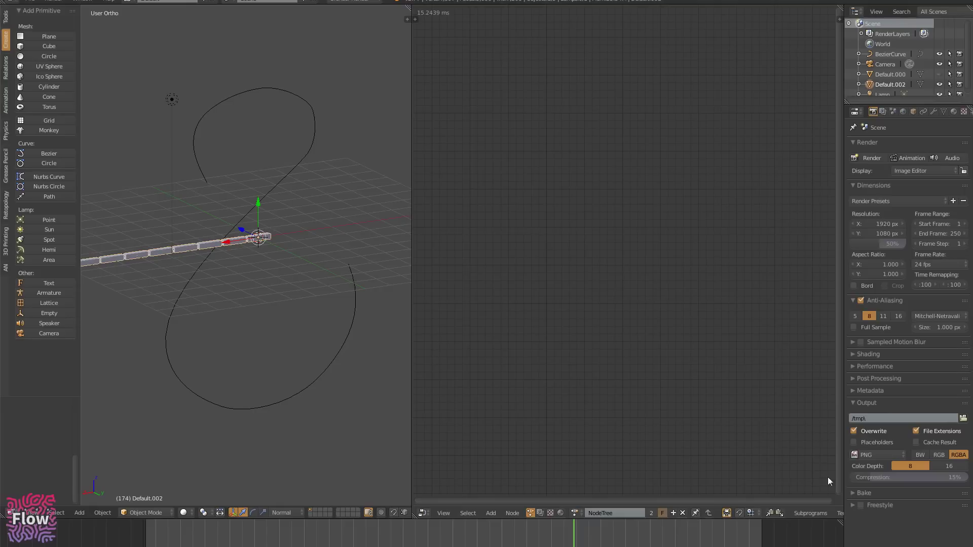
- Insert the Random Vertices Offset template into the empty node tree
left_click(840, 512)
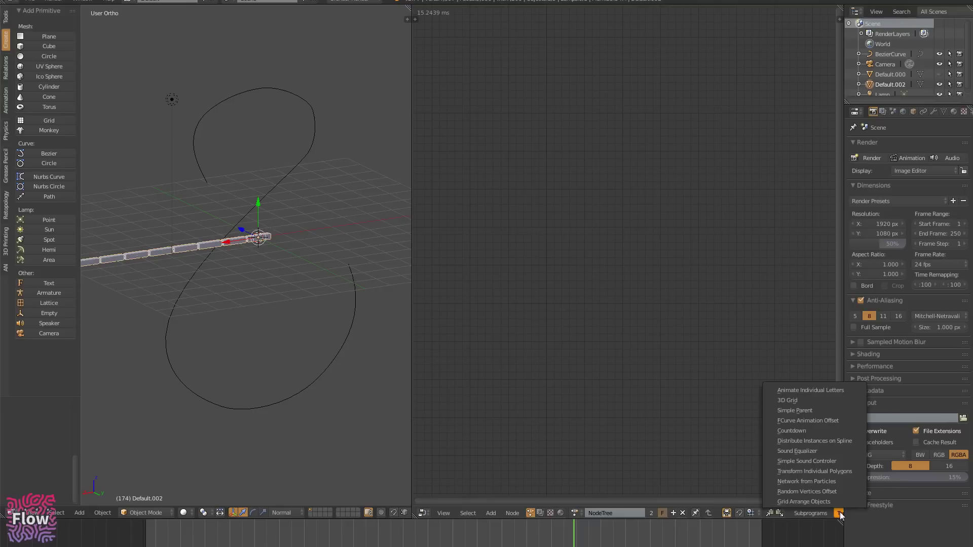
left_click(816, 501)
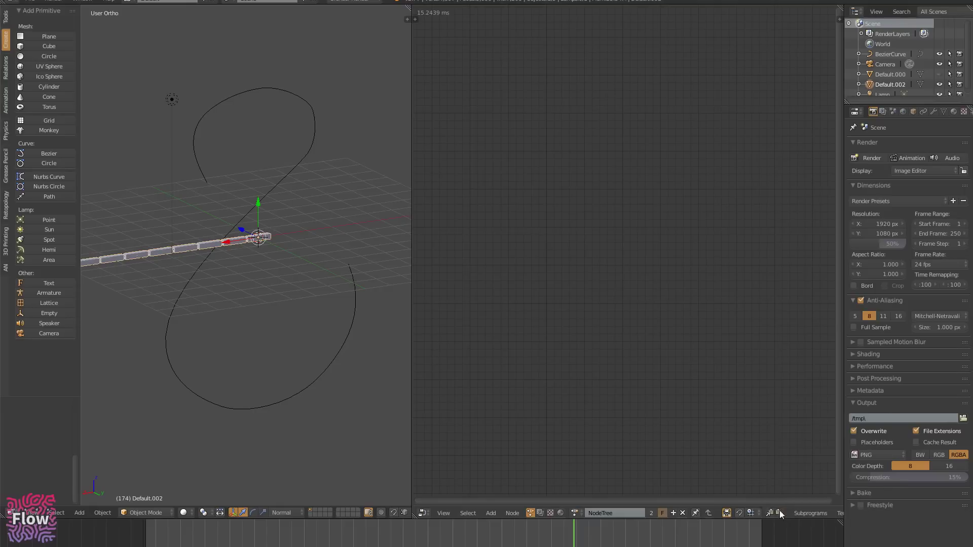
left_click(841, 513)
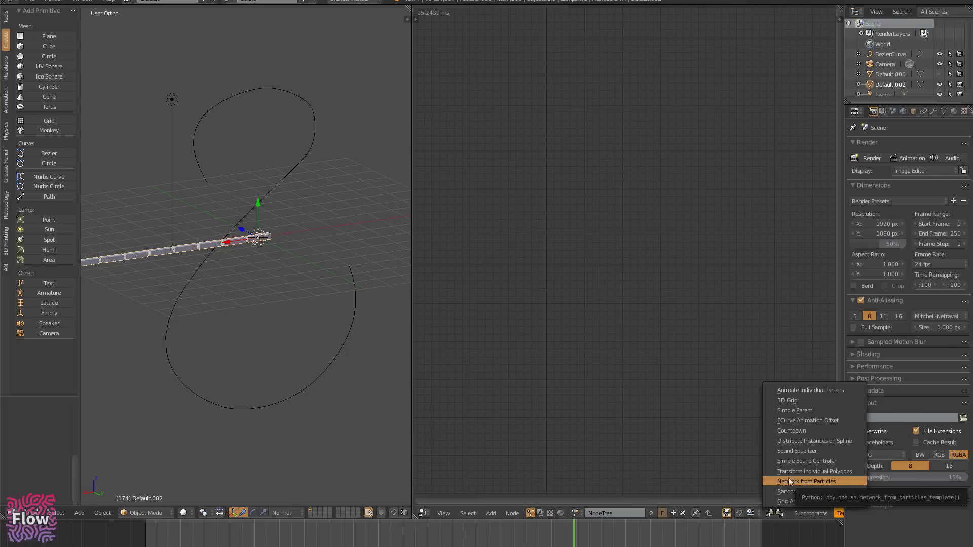
left_click(814, 491)
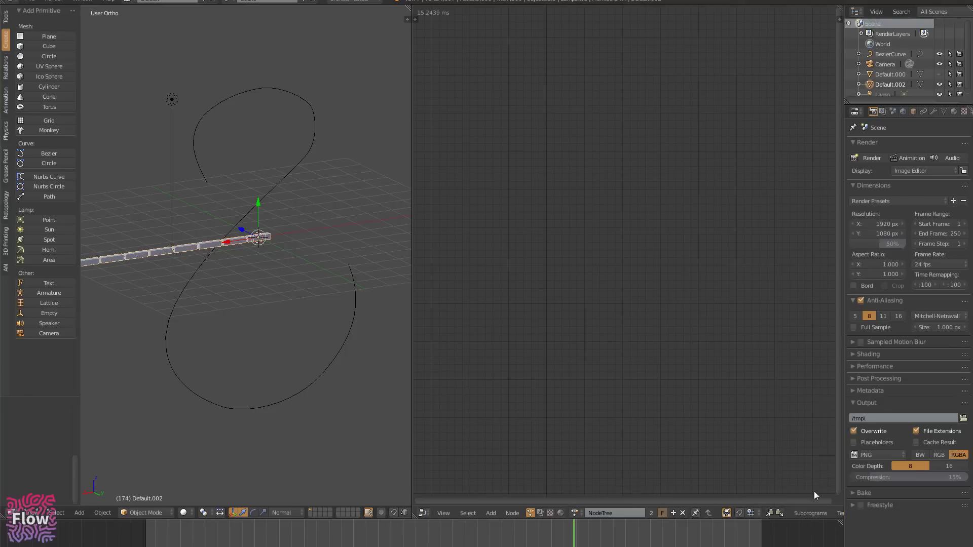
left_click(842, 513)
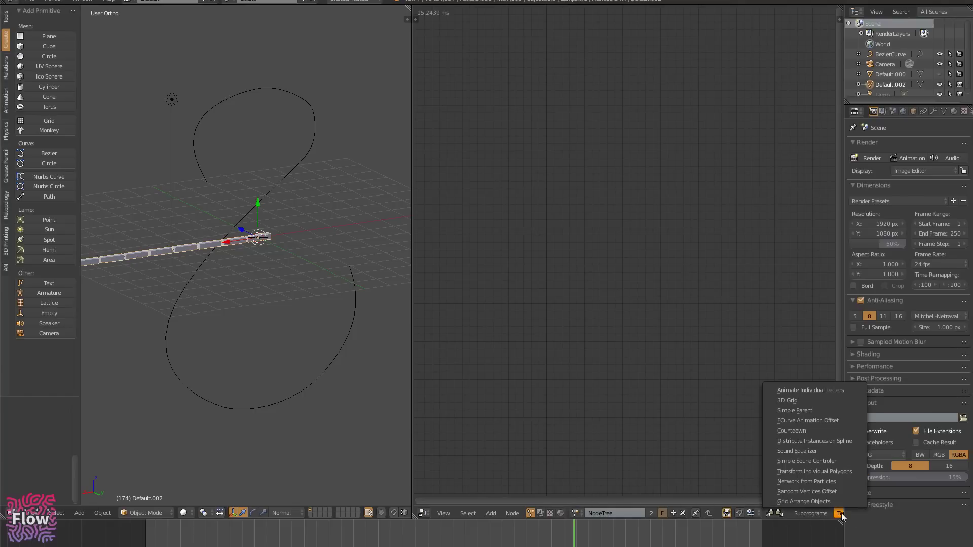
left_click(785, 490)
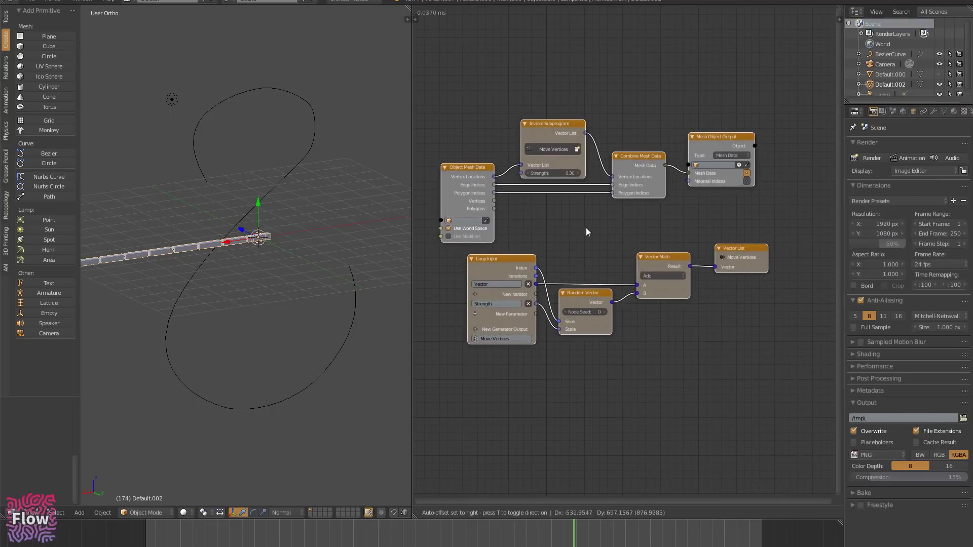
left_click(590, 231)
- Set Default.000 as the source of the Object Mesh Data node and Default.002 as the target of the Mesh Object Output node
left_click(475, 224)
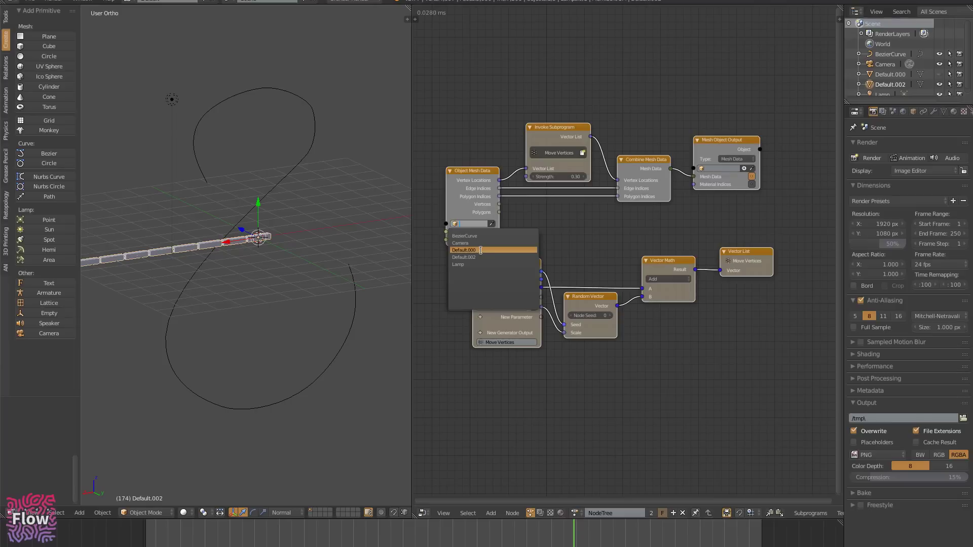
left_click(476, 256)
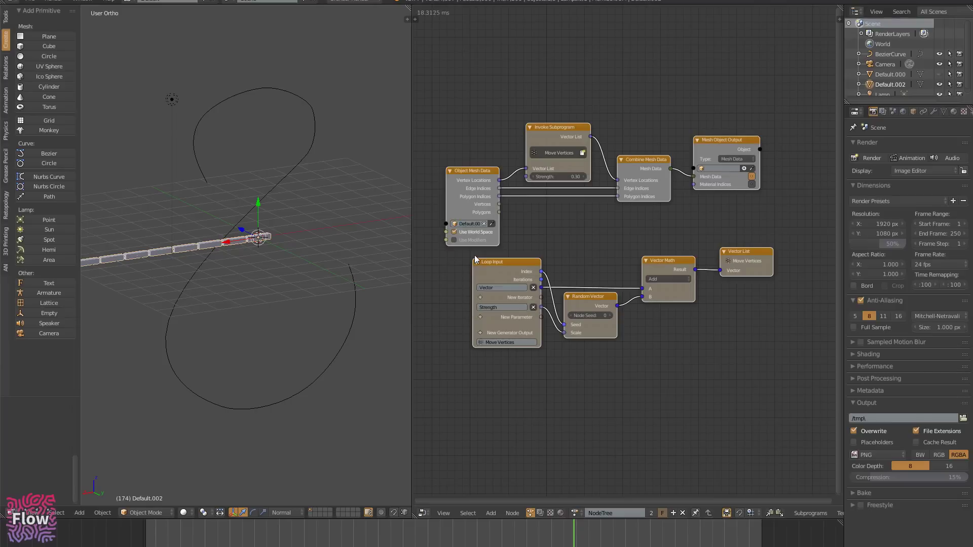
left_click(720, 169)
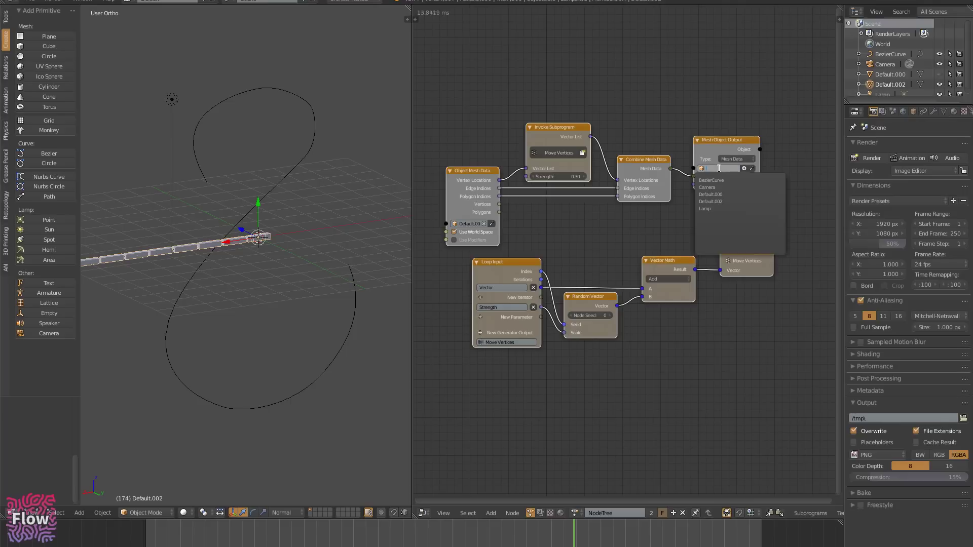
left_click(719, 202)
- Inspect the randomly offset mesh and delete all nodes of the Random Vertices Offset setup
middle_click_drag(215, 299, 304, 253)
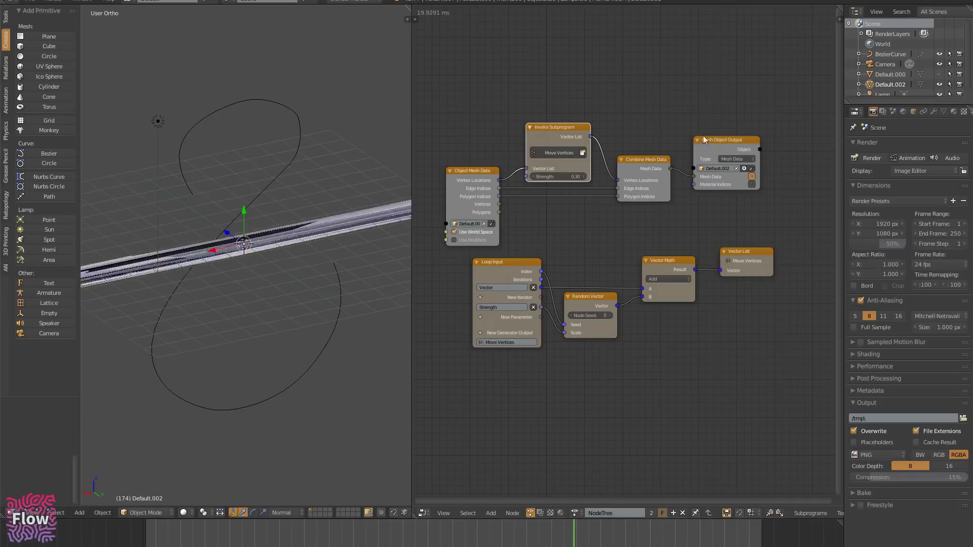
left_click_drag(779, 66, 446, 351)
key("x")
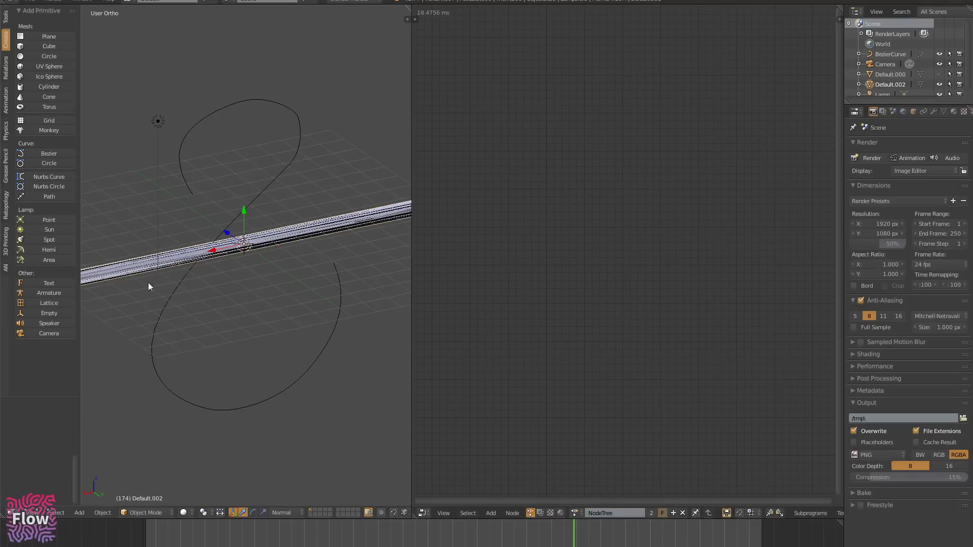
- Delete the distorted Default.002 mesh and unhide the Default.000 copy in the viewport
middle_click_drag(276, 281, 236, 261, "shift")
middle_click_drag(184, 206, 191, 209)
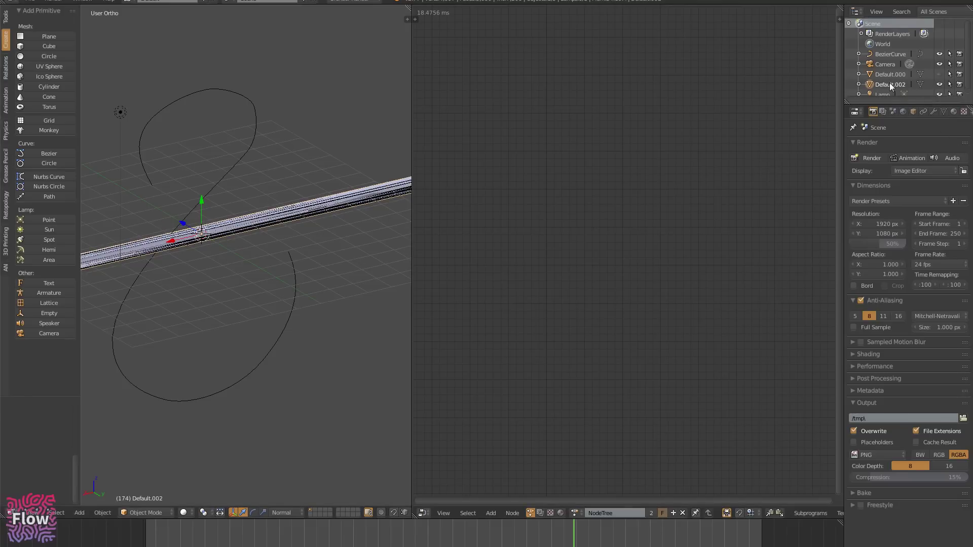
key("x")
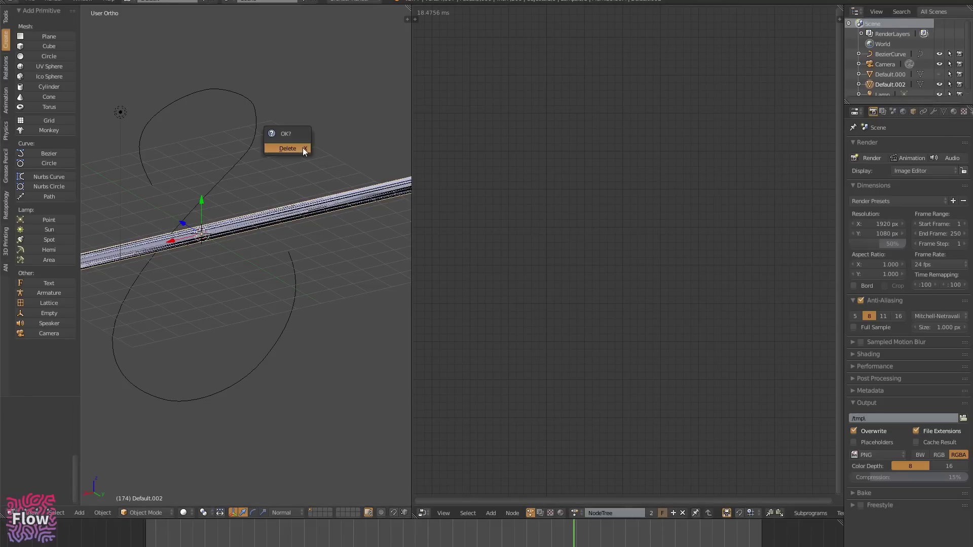
left_click(287, 149)
left_click(949, 75)
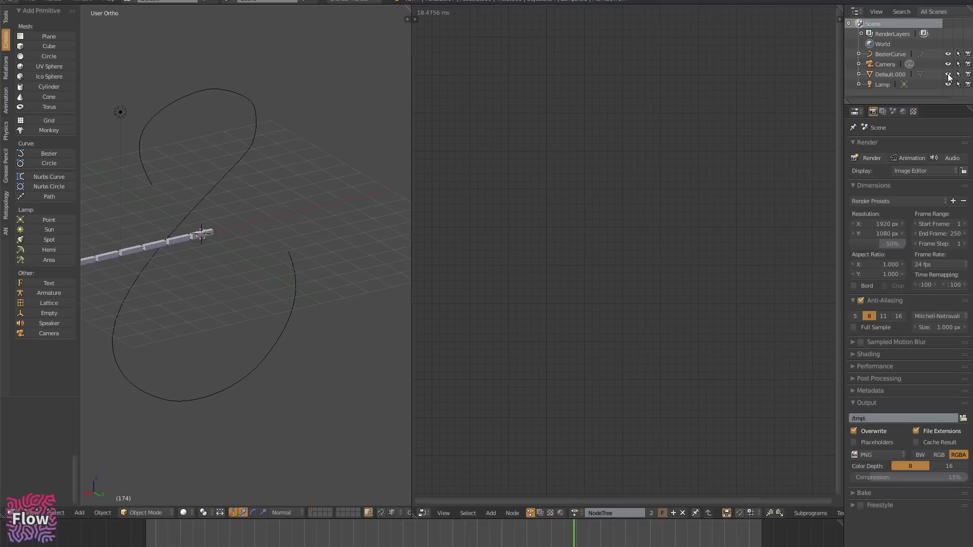
middle_click_drag(240, 248, 345, 251, "shift")
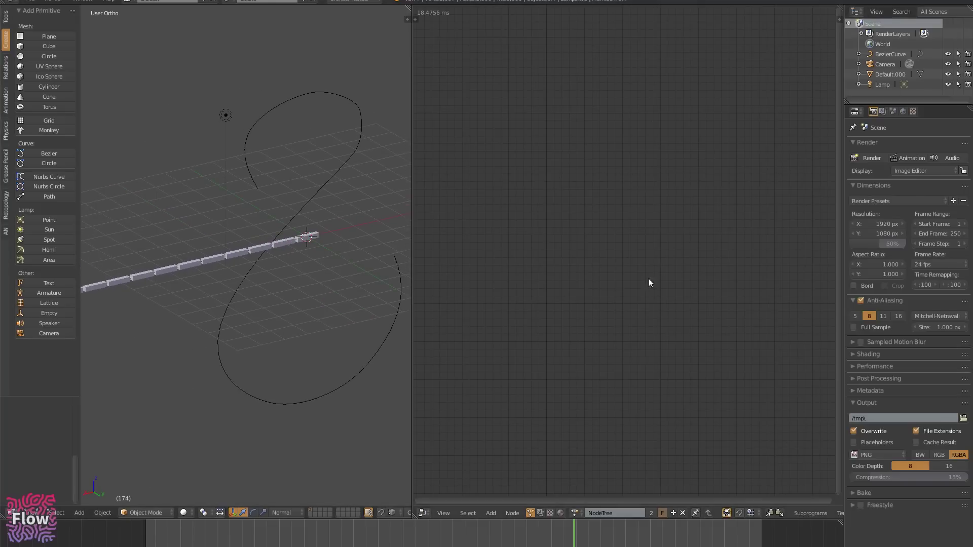
- Insert the Random Vertices Offset template again and place its nodes in the empty node tree
left_click(840, 513)
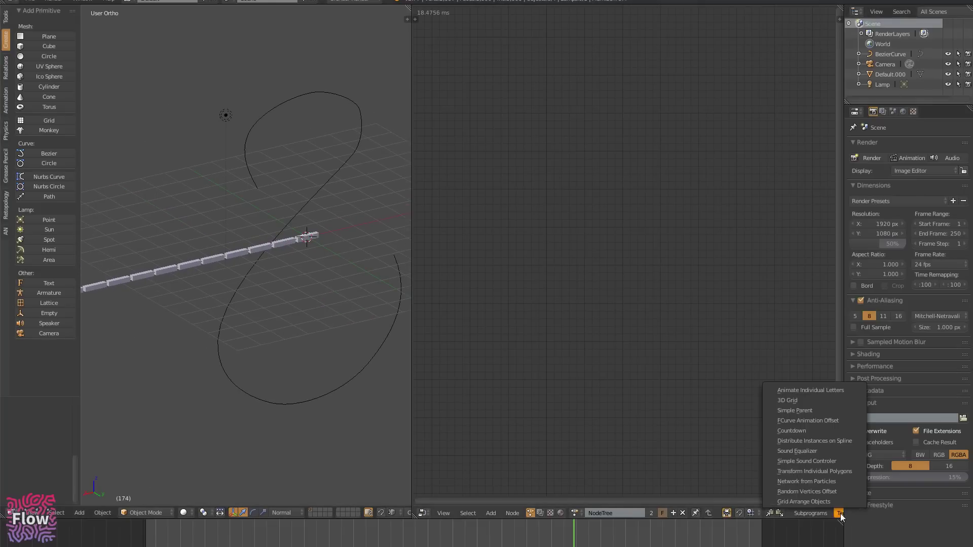
left_click(819, 490)
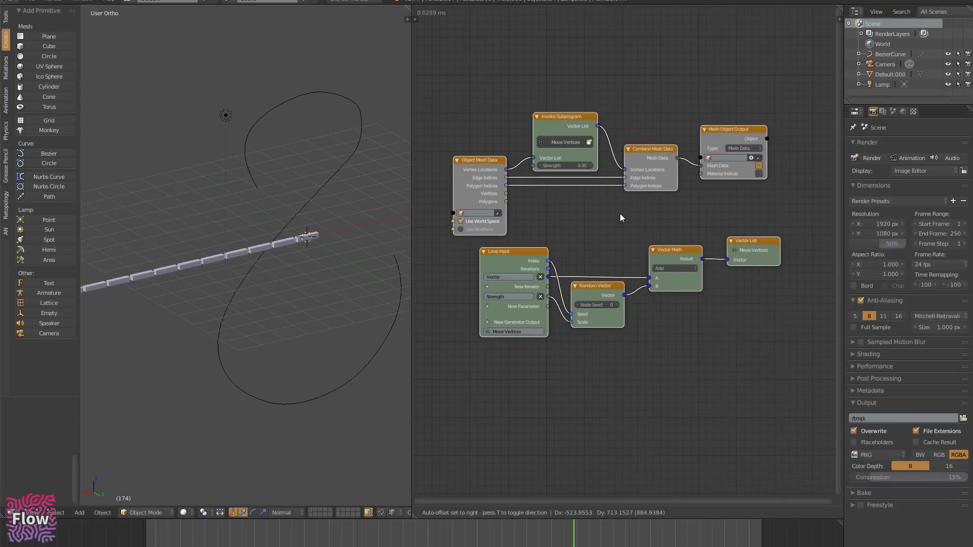
left_click(624, 215)
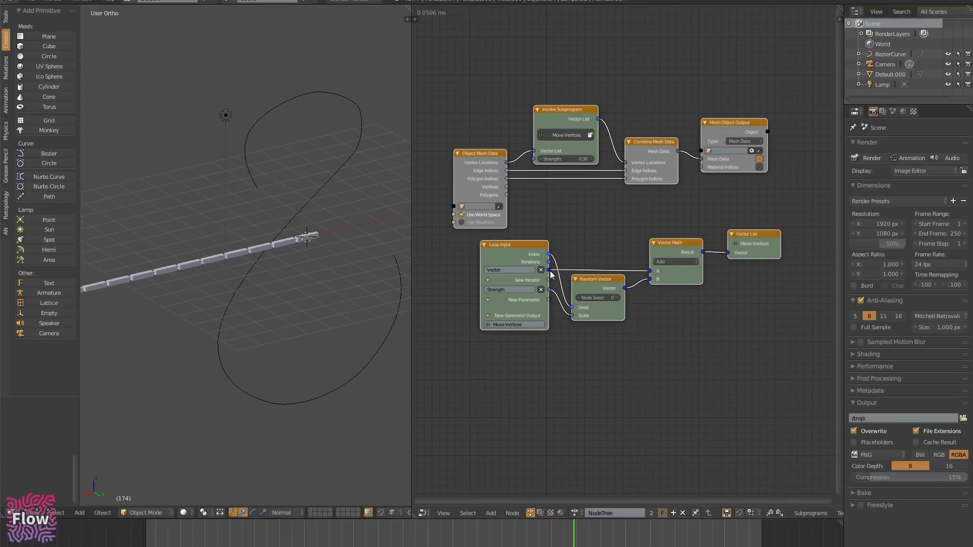
- Link the Loop Input's Vector output directly to the Vector List generator output and delete the Random Vector and Vector Math nodes
left_click_drag(549, 270, 731, 259)
left_click_drag(509, 246, 458, 249)
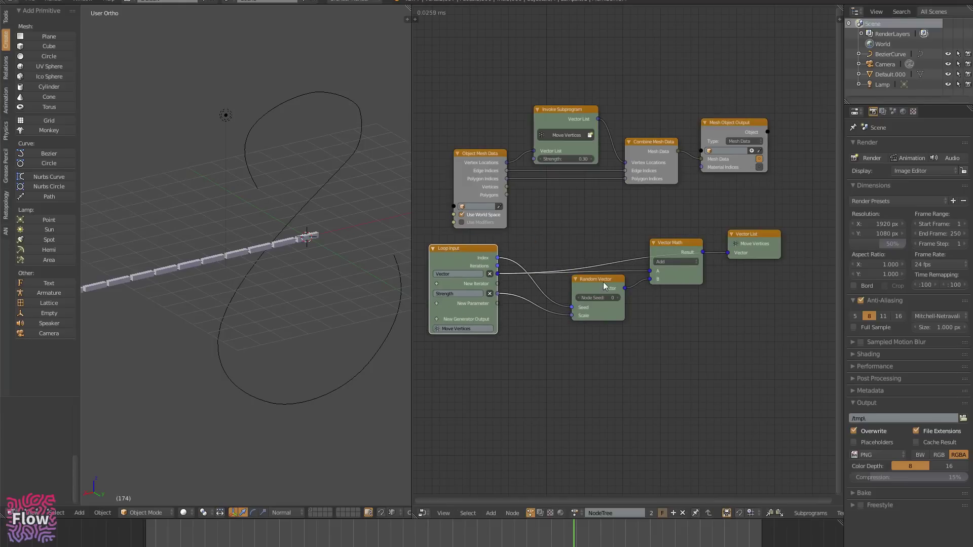
left_click_drag(603, 282, 579, 333)
left_click_drag(672, 251, 647, 309)
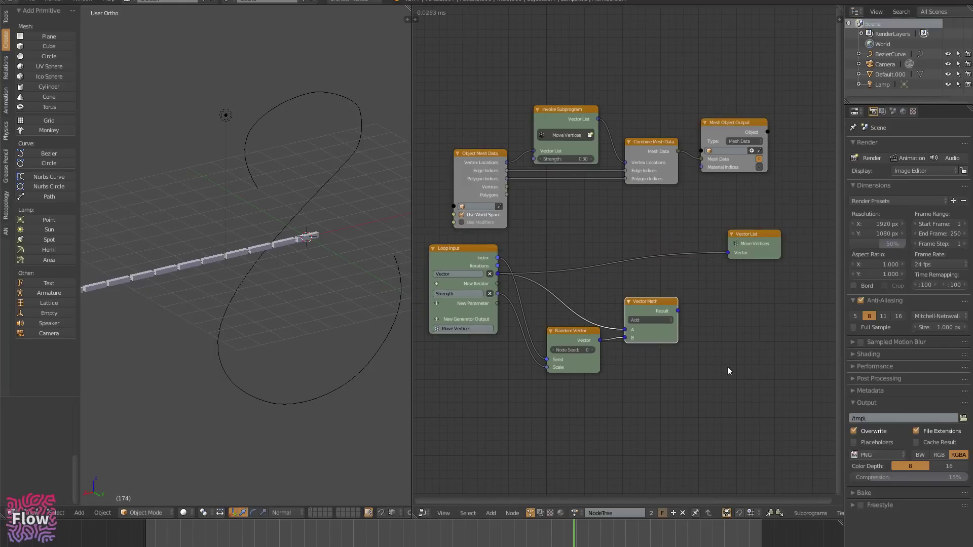
left_click_drag(559, 298, 538, 287)
key("x")
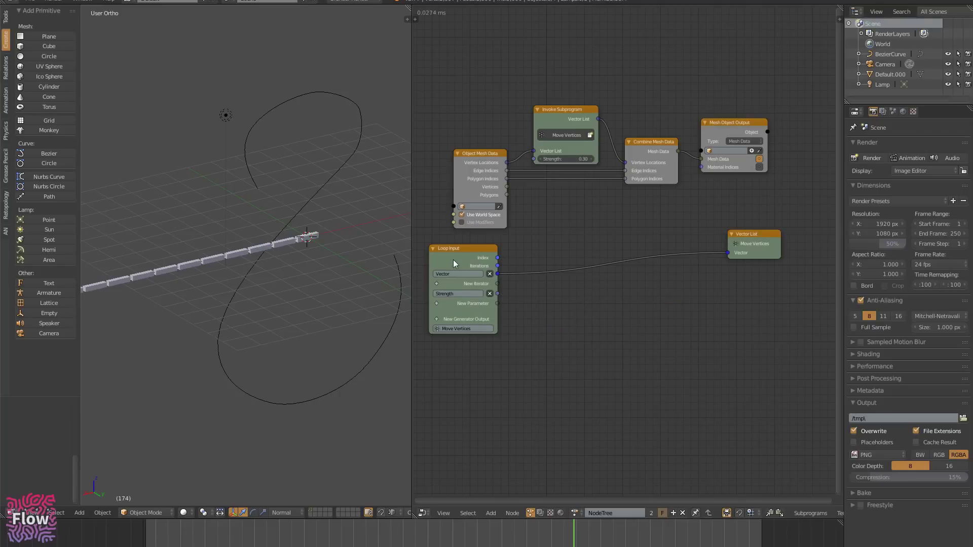
mouse_move(453, 260)
left_mouse_down()
mouse_move(476, 245)
mouse_move(469, 253)
left_mouse_up()
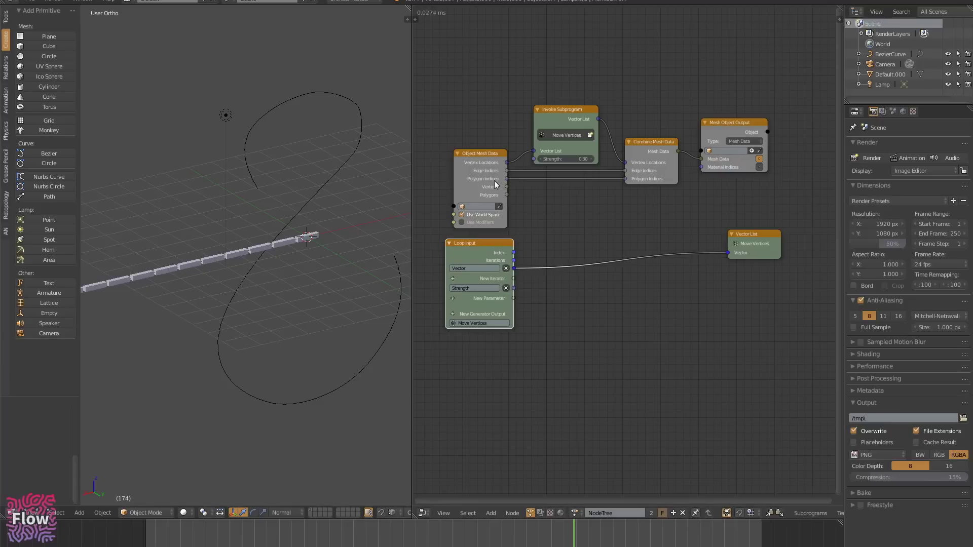
- Duplicate the Default.000 block mesh in place
left_click(887, 75)
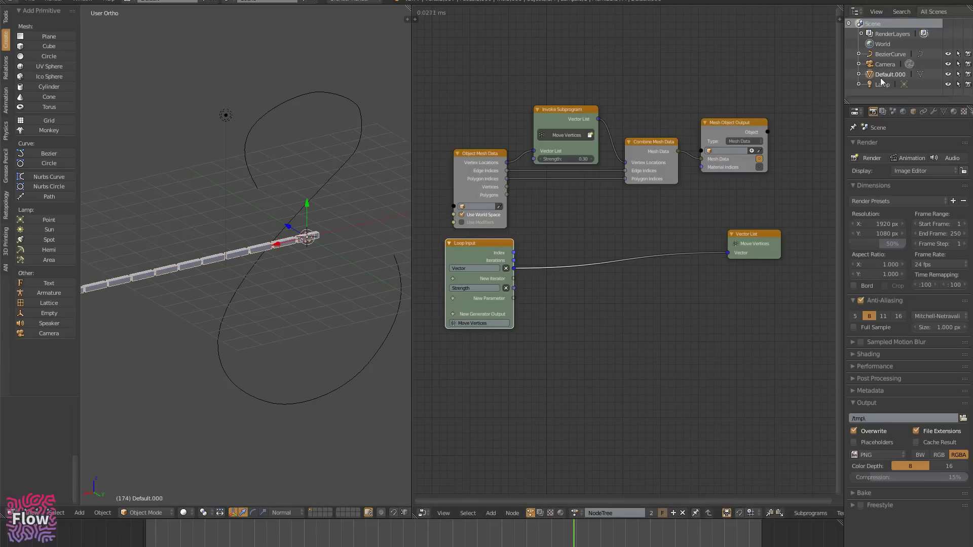
key("space")
key("Return")
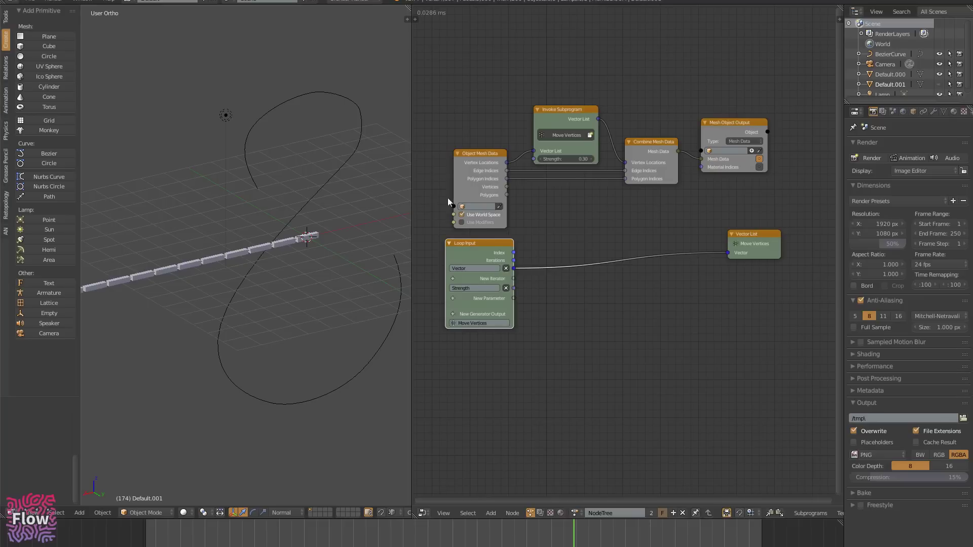
- Assign the source block mesh in Object Mesh Data, set Default.000 as the Mesh Object Output target, and reposition the Vector List node
left_click(483, 207)
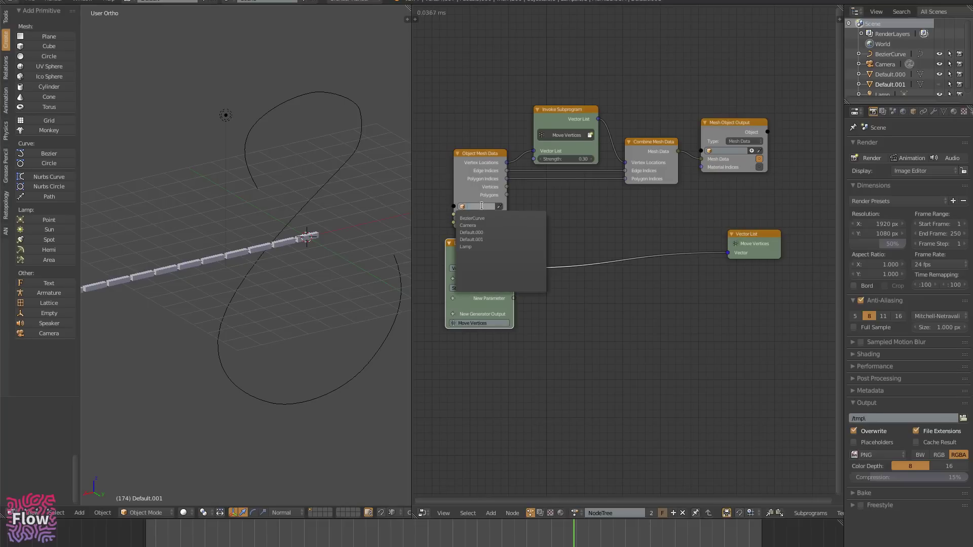
left_click(477, 232)
left_click(729, 151)
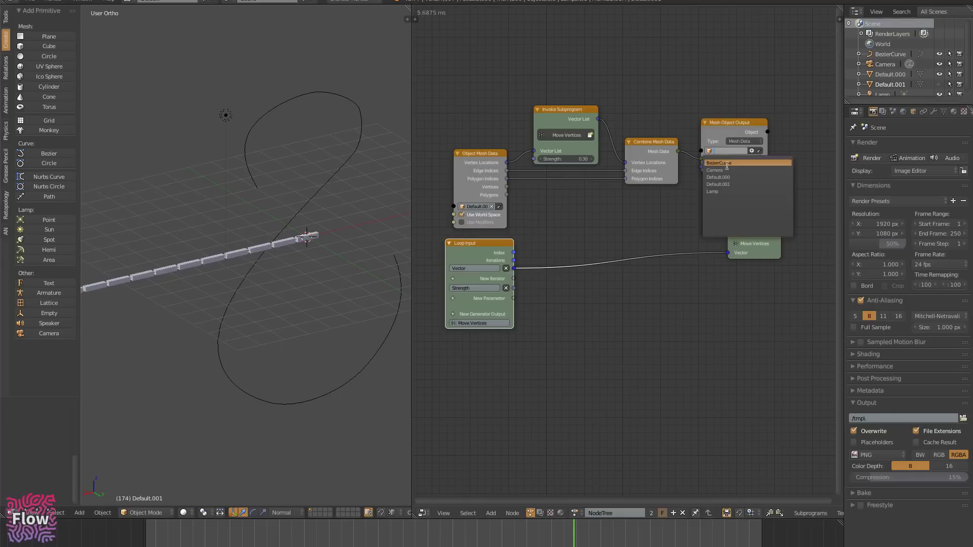
left_click(725, 178)
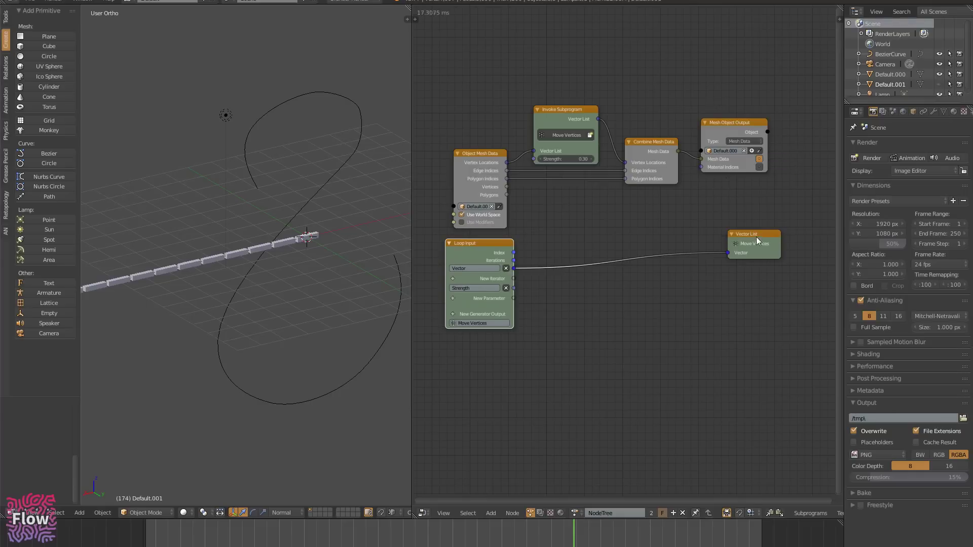
left_click_drag(756, 236, 731, 248)
- Check the blocks against the reference sketch and move the Loop Input node away from Vector List to make room between them
middle_click_drag(292, 275, 92, 318)
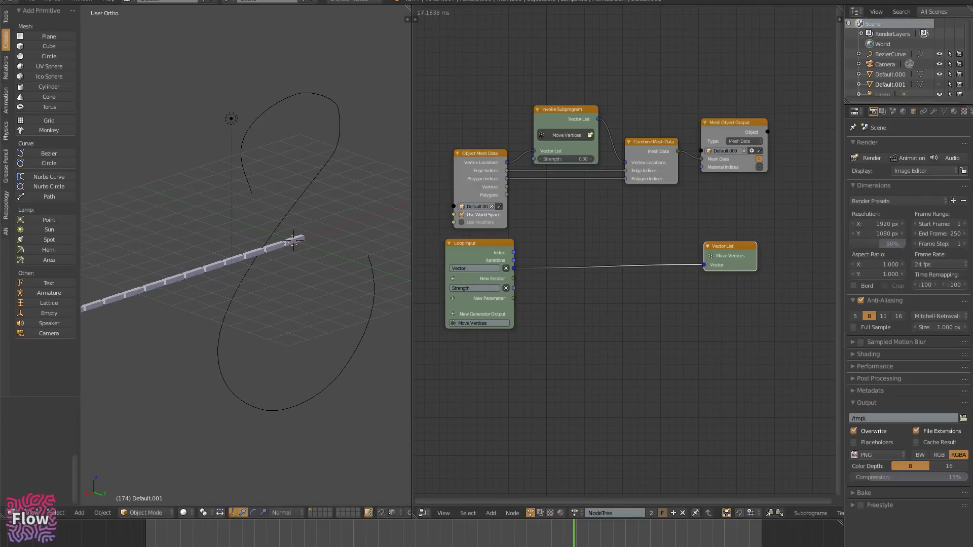
key("alt+Tab")
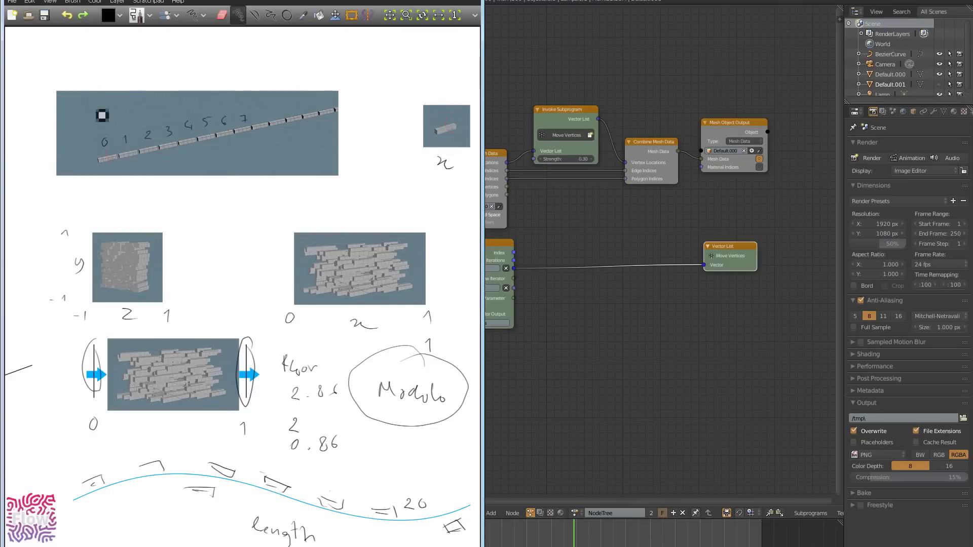
middle_click_drag(591, 222, 604, 209)
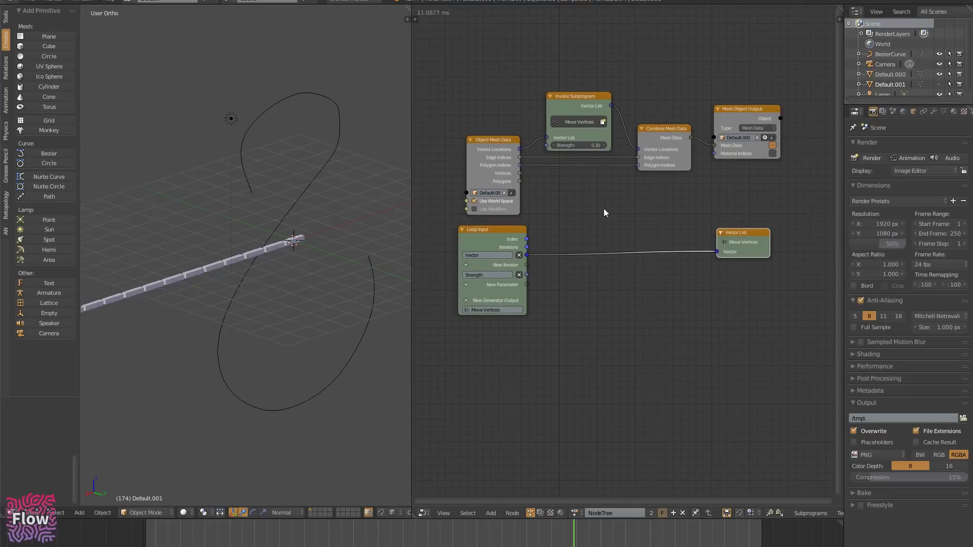
scroll(537, 239, "up", 2)
middle_click_drag(537, 239, 572, 221)
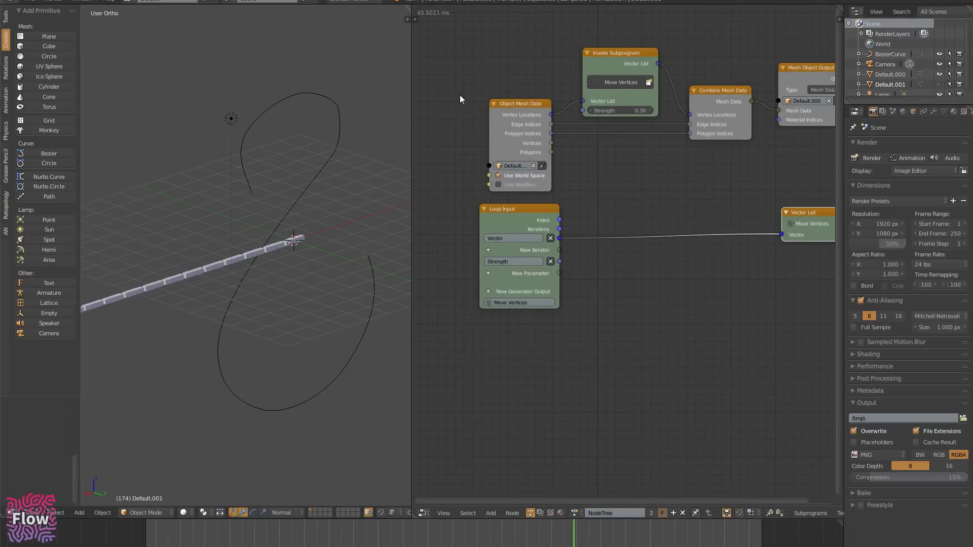
key("b")
left_click_drag(459, 61, 451, 212)
middle_click_drag(523, 212, 608, 194)
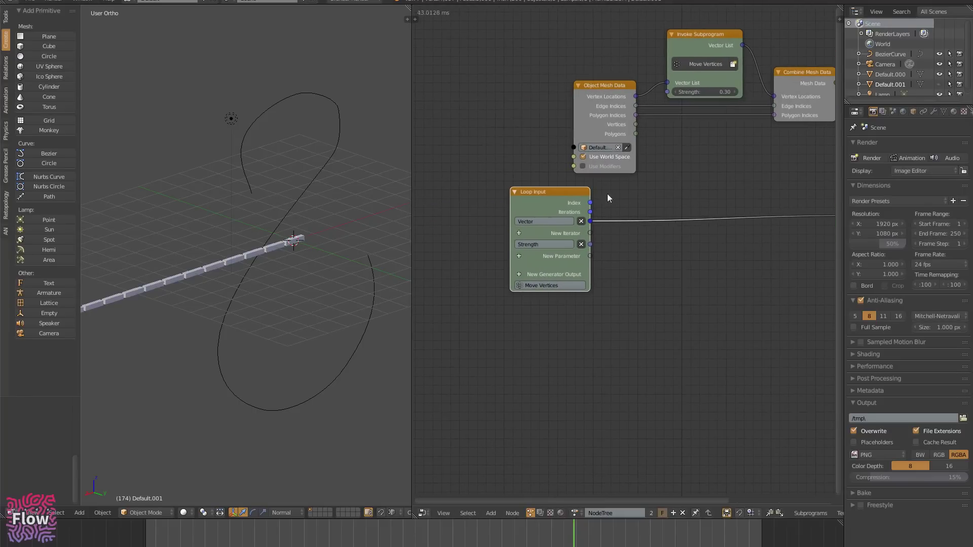
left_click_drag(546, 192, 499, 196)
middle_click_drag(644, 252, 591, 254)
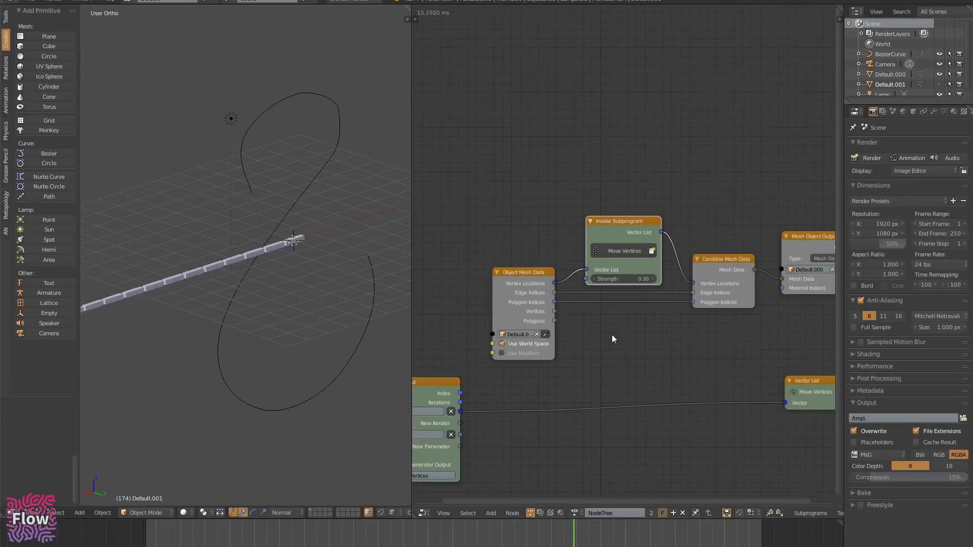
middle_click_drag(613, 333, 655, 228)
- Add a Combine Vector node below the link and place it near the Vector List node
key("shift+a")
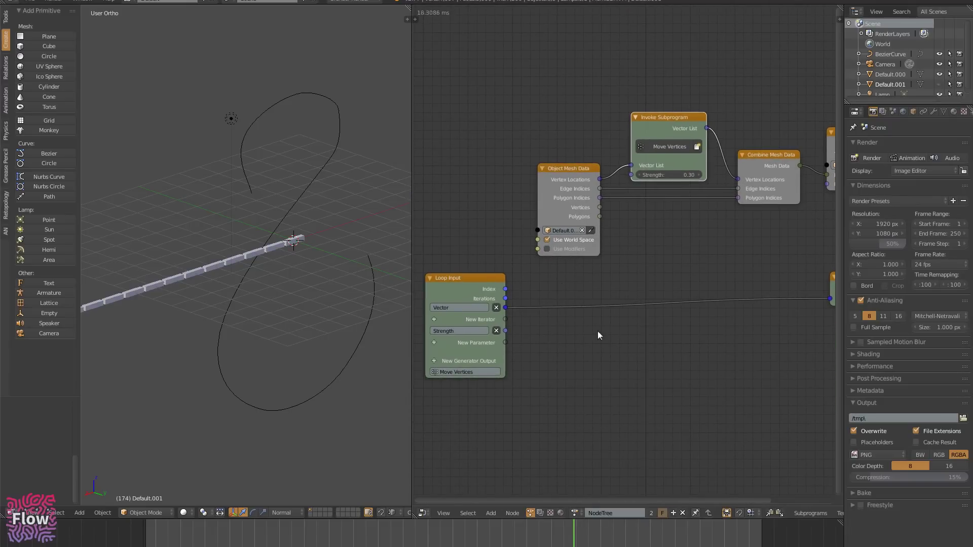
middle_click_drag(597, 356, 617, 327)
key("ctrl+a")
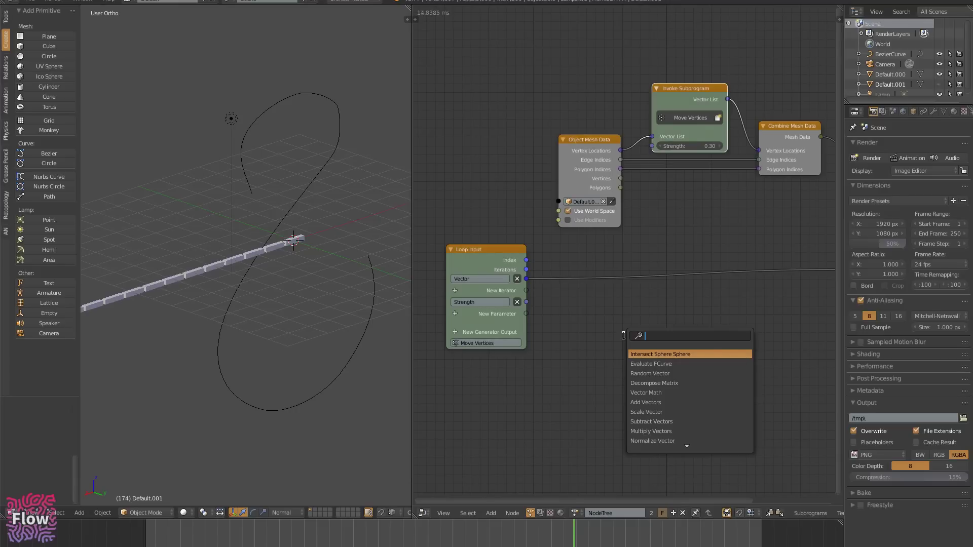
type("deco")
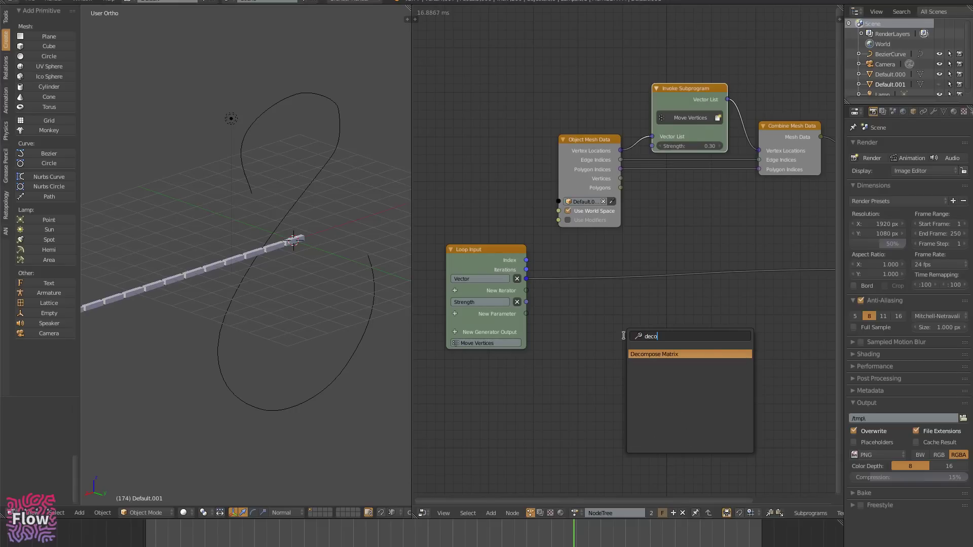
key("BackSpace")
key("BackSpace")
key("BackSpace")
key("BackSpace")
type("vect")
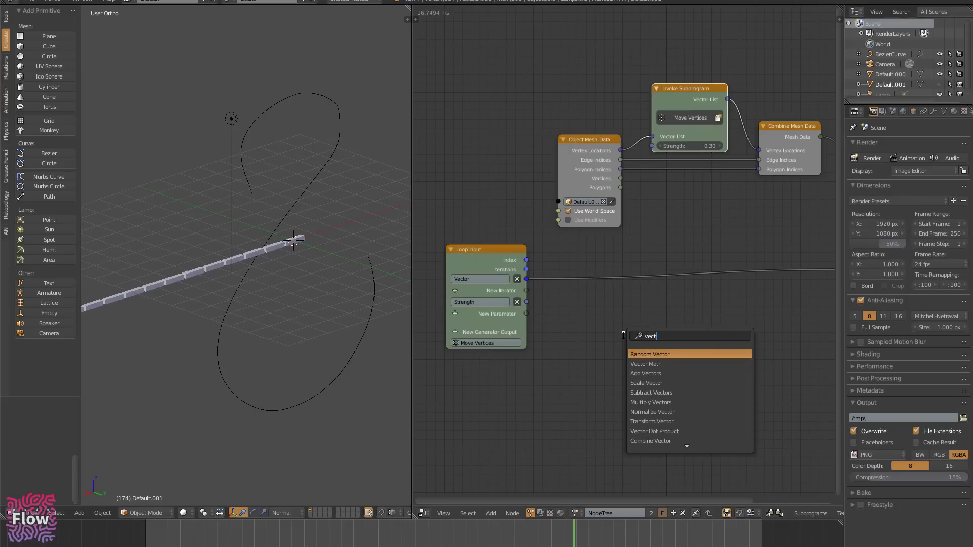
left_click(687, 445)
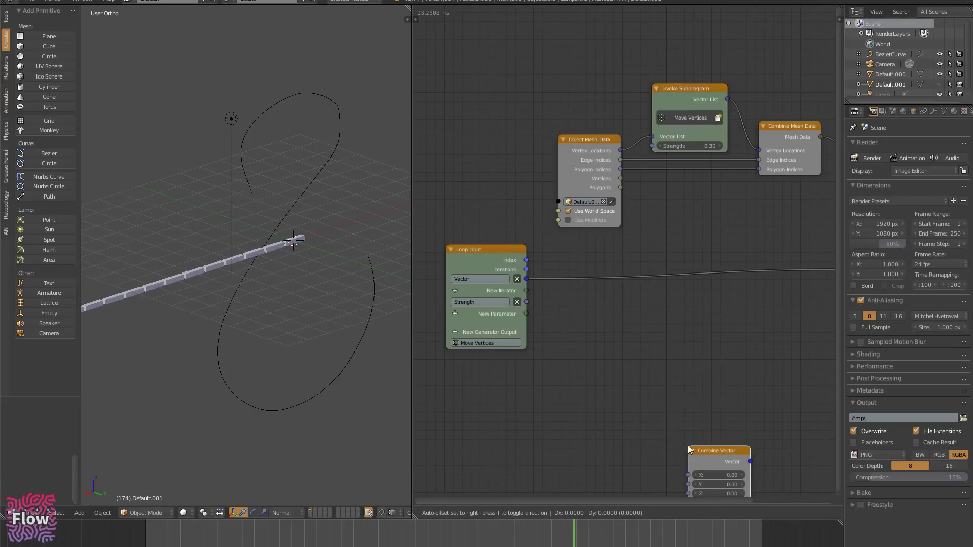
left_click(649, 328)
middle_click_drag(619, 403, 581, 392)
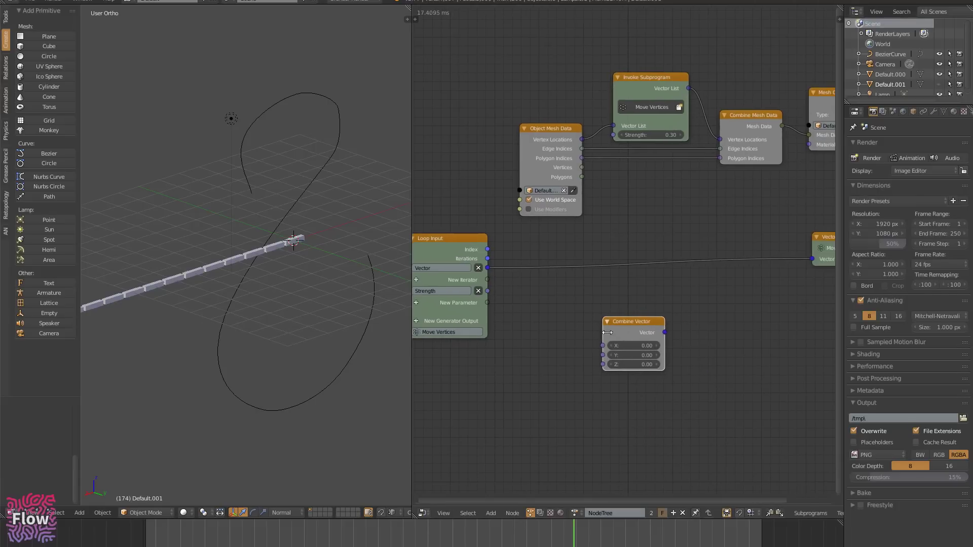
left_click_drag(627, 322, 745, 318)
key("KP_Decimal")
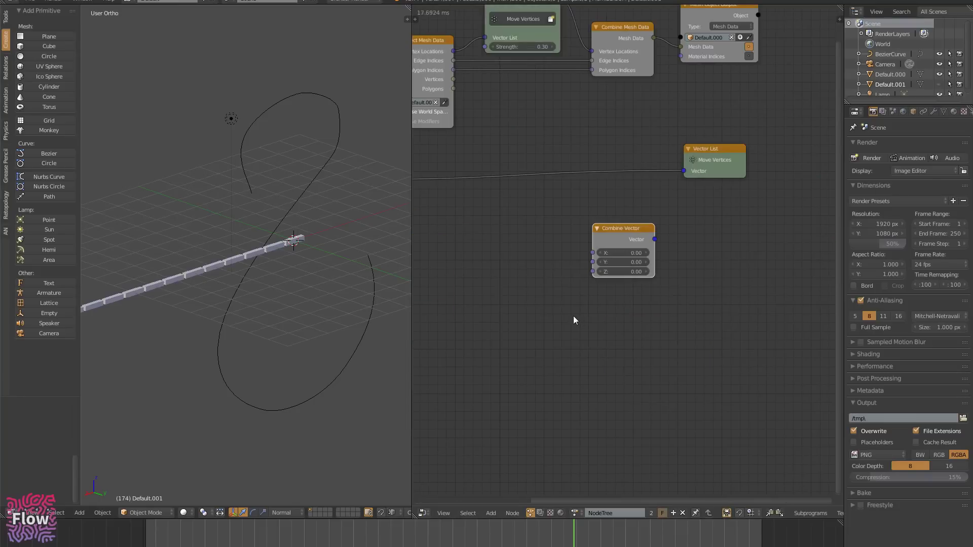
- Add a Separate Vector node beside the Loop Input and feed it from the loop's Vector output
middle_click_drag(533, 241, 669, 278)
key("shift+a")
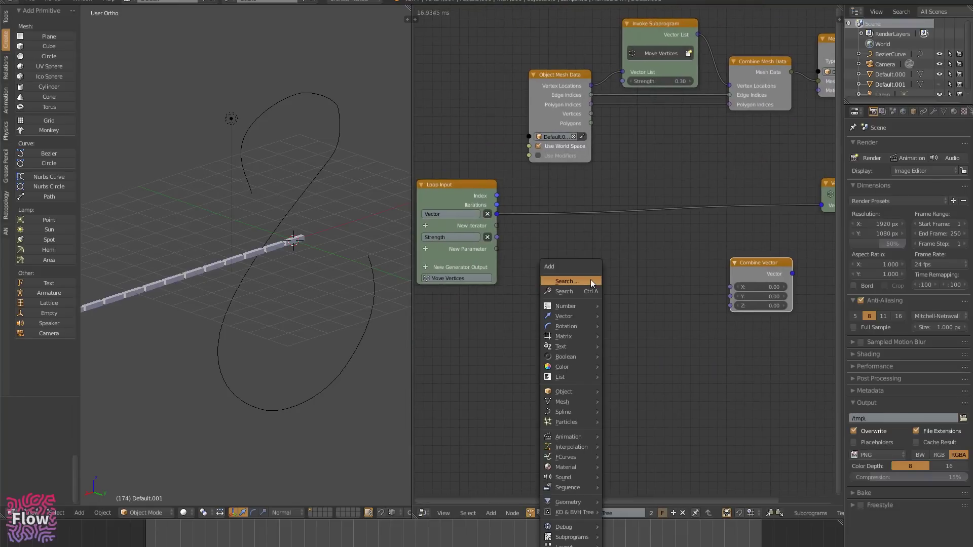
left_click(591, 280)
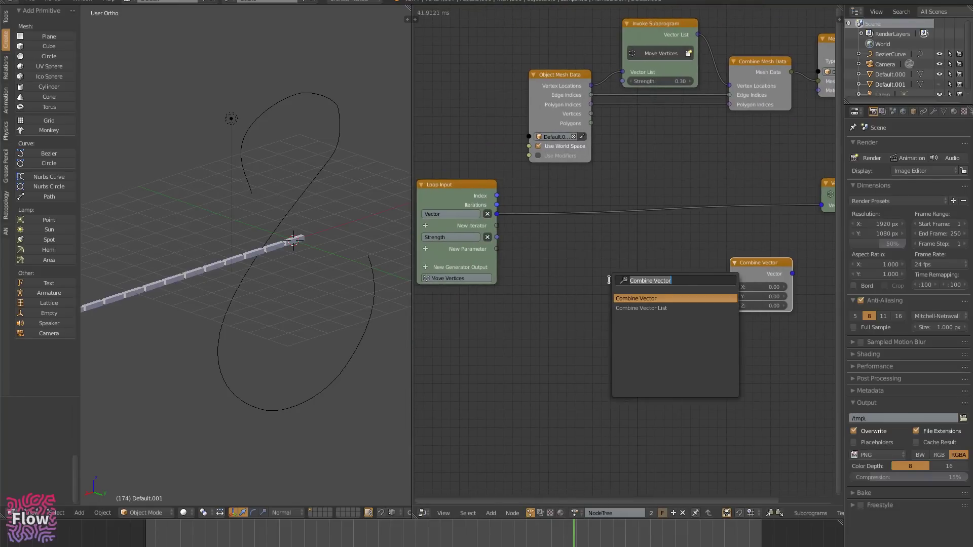
type("vec")
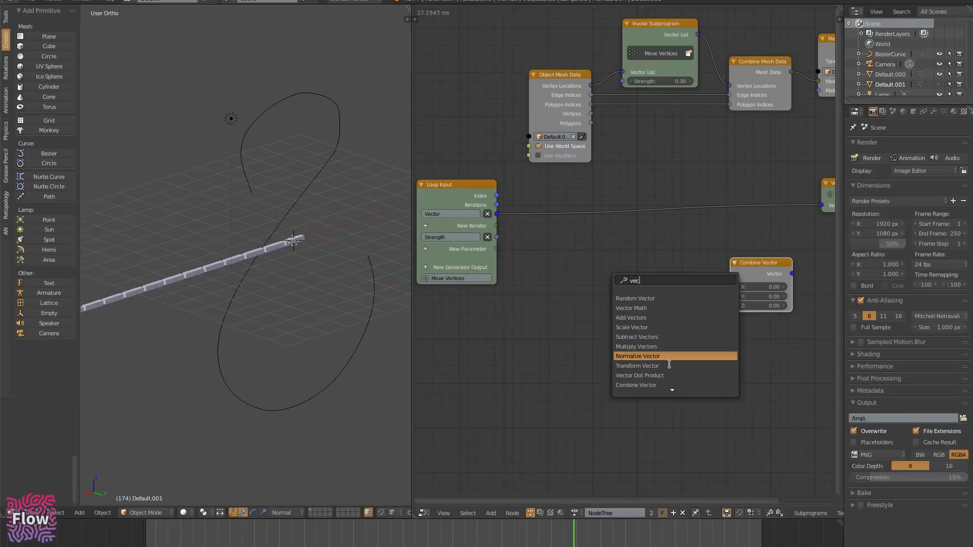
scroll(668, 385, "down", 1)
scroll(668, 386, "down", 4)
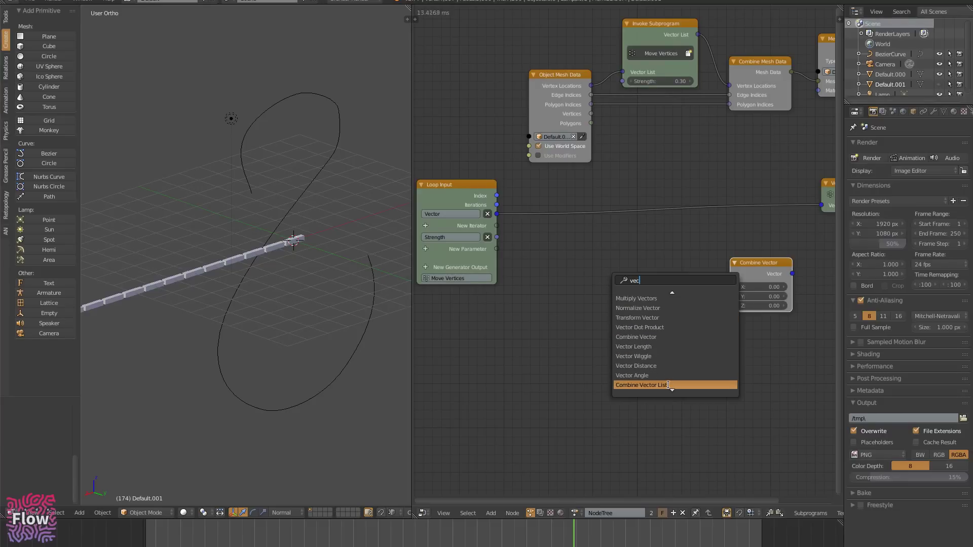
scroll(670, 385, "down", 5)
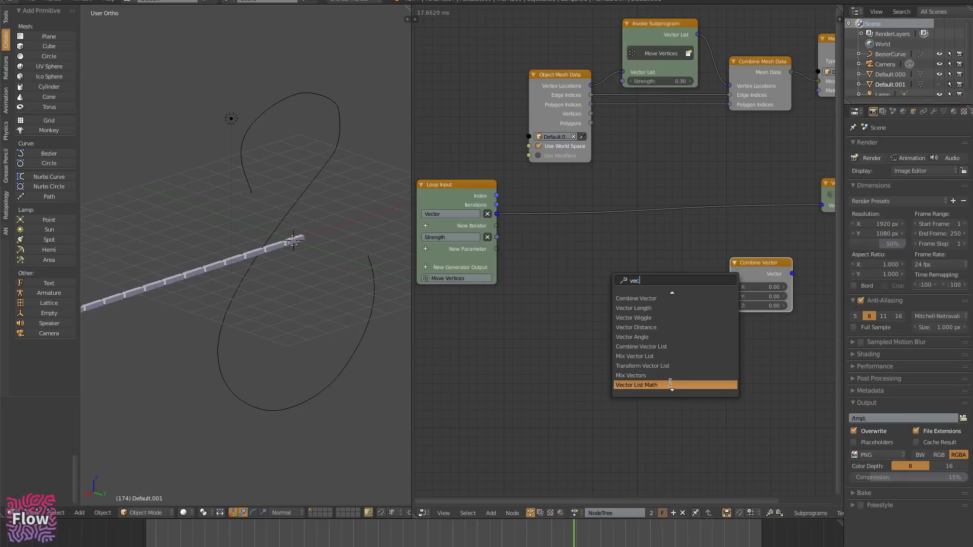
scroll(671, 384, "down", 4)
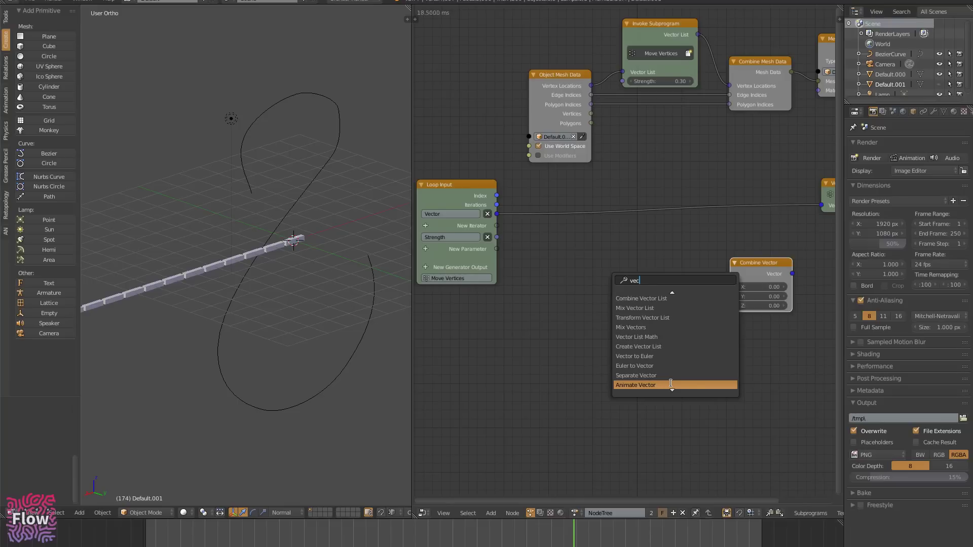
left_click(666, 375)
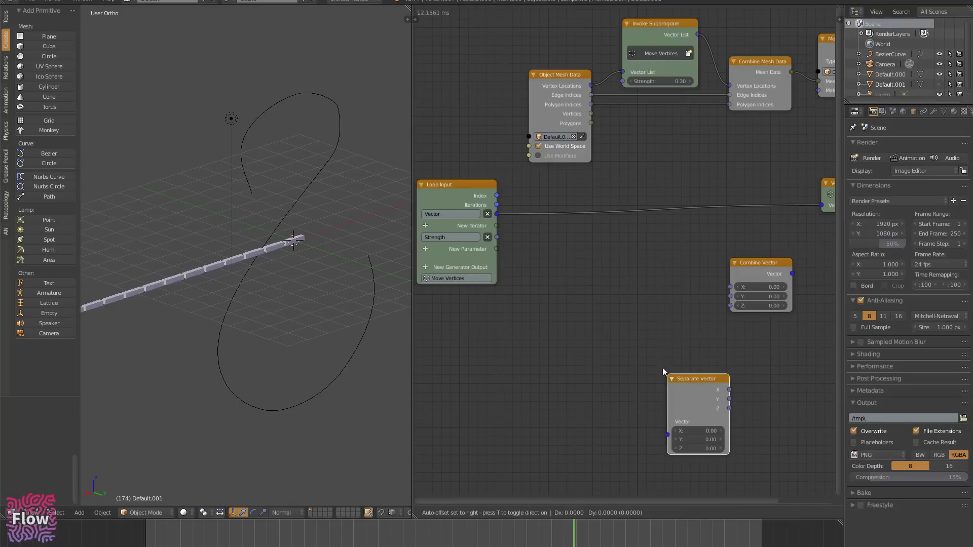
left_click(583, 256)
left_click_drag(497, 214, 584, 317)
left_click_drag(616, 260, 554, 231)
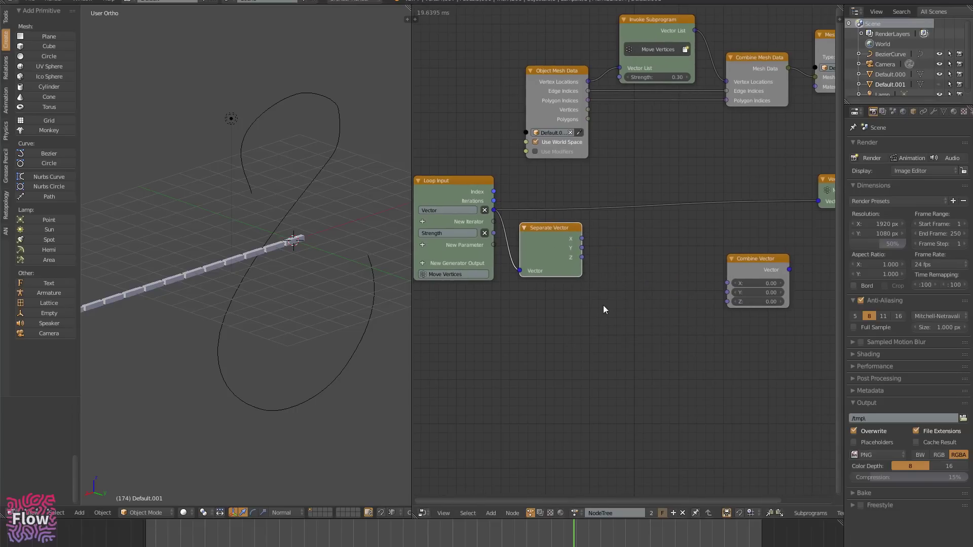
- Add a Round Number node beside Separate Vector and feed its Number input from the X component
key("shift+a")
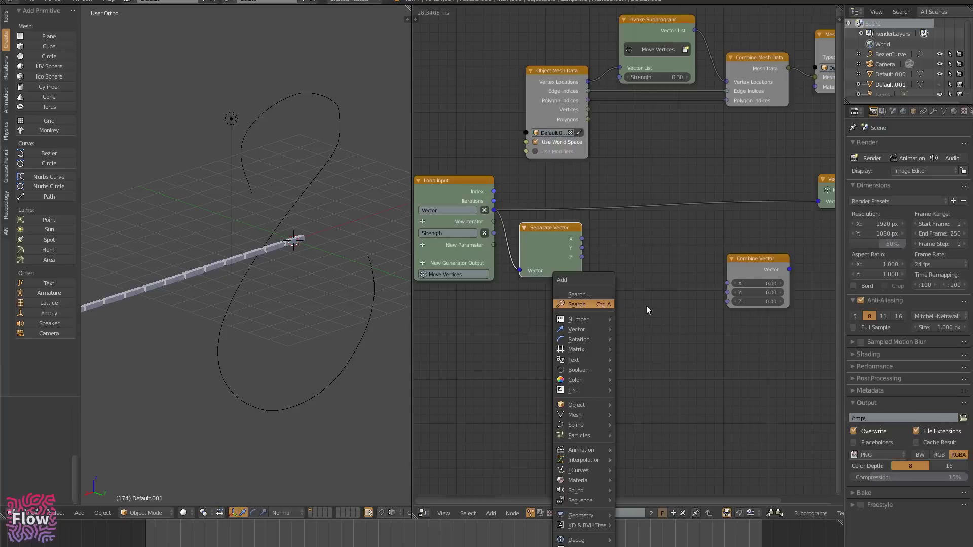
key("ctrl+a")
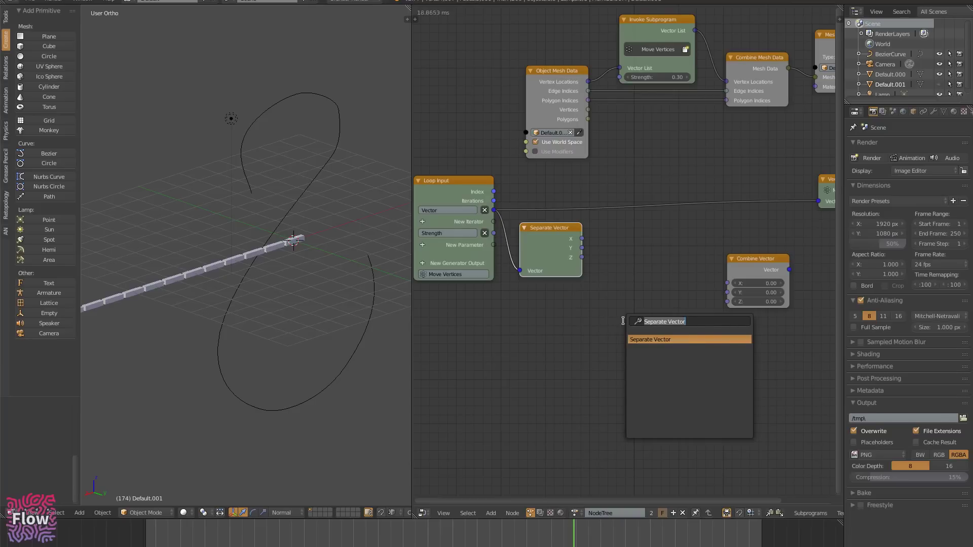
type("round")
key("Return")
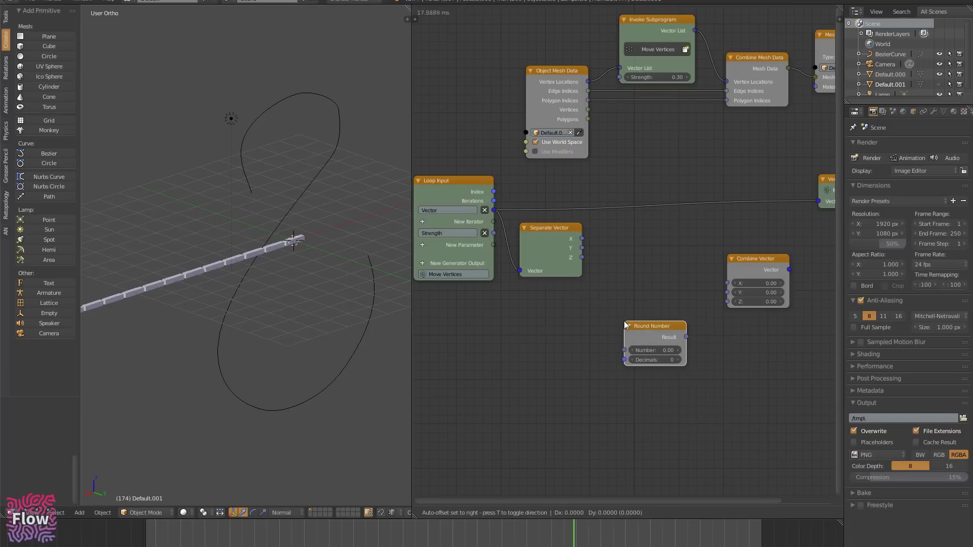
left_click(623, 229)
left_click_drag(583, 240, 625, 225)
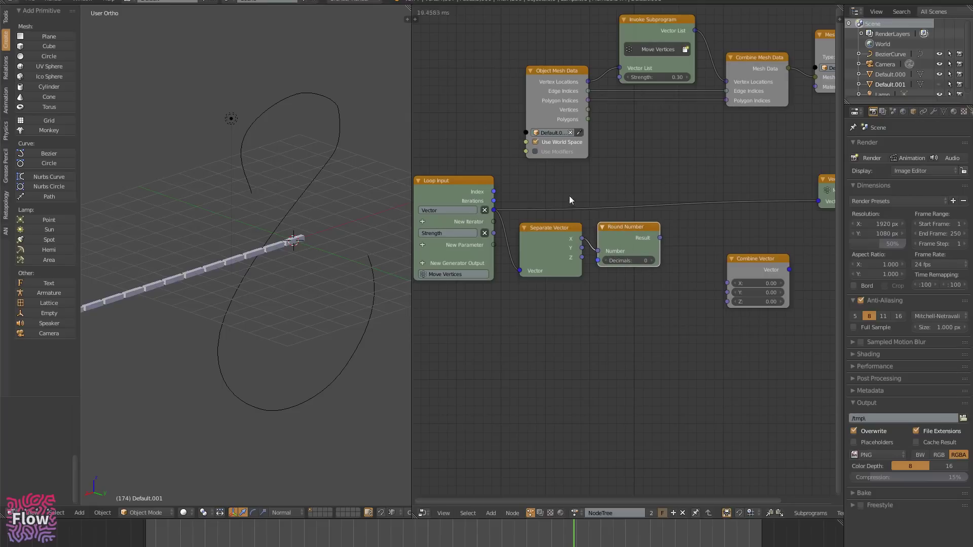
- Switch to the reference sketch and write the labels -.5, .5 and 1.5 beneath the ends of the first blocks
left_click(269, 546)
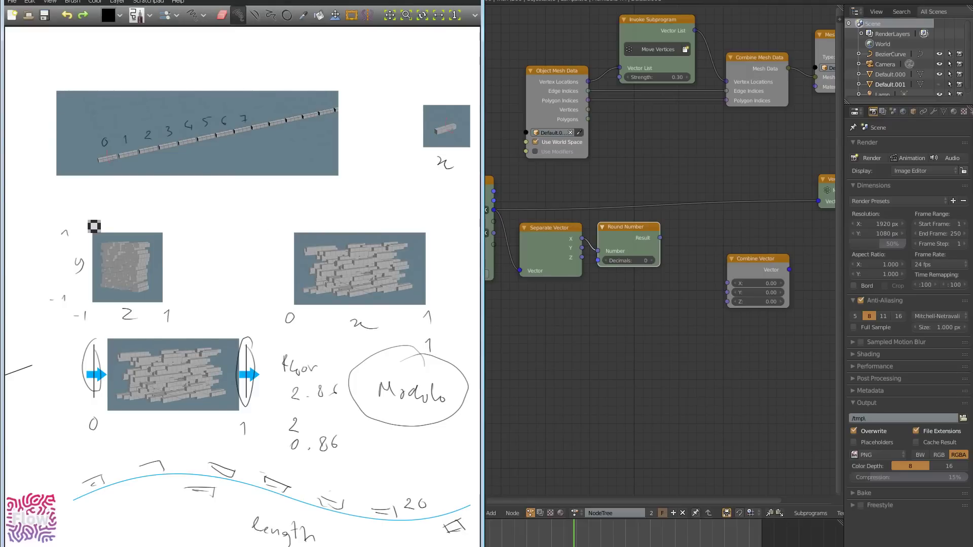
mouse_move(107, 135)
left_mouse_down()
mouse_move(127, 155)
mouse_move(117, 146)
mouse_move(134, 129)
mouse_move(167, 124)
mouse_move(156, 123)
left_mouse_up()
key("ctrl+z")
key("ctrl+z")
key("ctrl+z")
key("ctrl+z")
left_click(98, 185)
left_click_drag(91, 183, 101, 187)
left_click_drag(103, 179, 120, 183)
left_click(119, 179)
left_click_drag(123, 178, 156, 170)
left_click(145, 175)
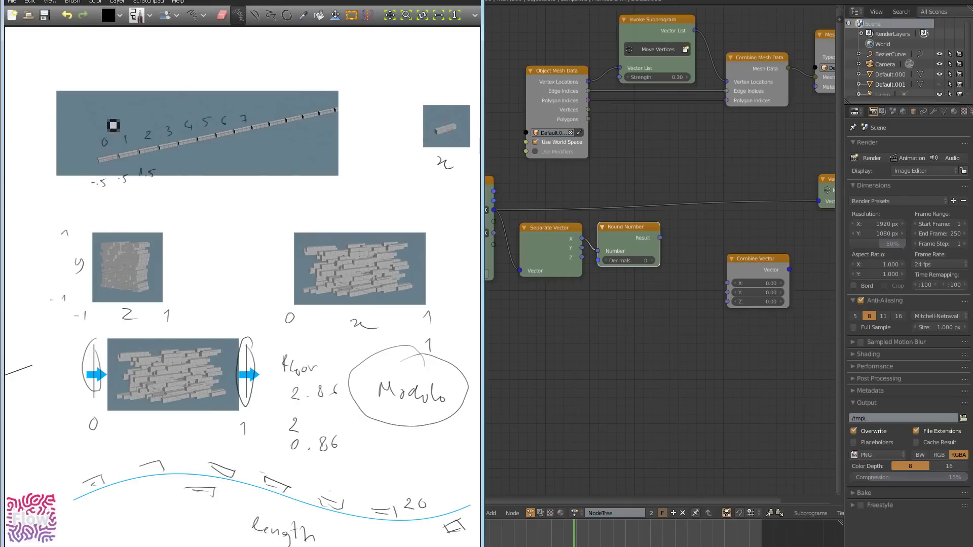
mouse_move(108, 131)
left_mouse_down()
mouse_move(113, 141)
mouse_move(103, 130)
mouse_move(151, 124)
left_mouse_up()
key("ctrl+z")
key("ctrl+z")
left_click(699, 363)
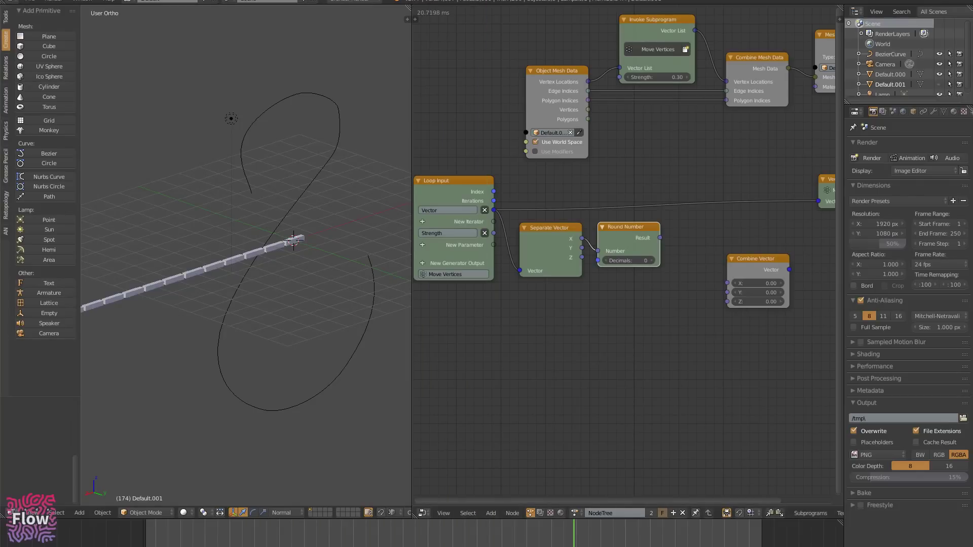
left_click(626, 546)
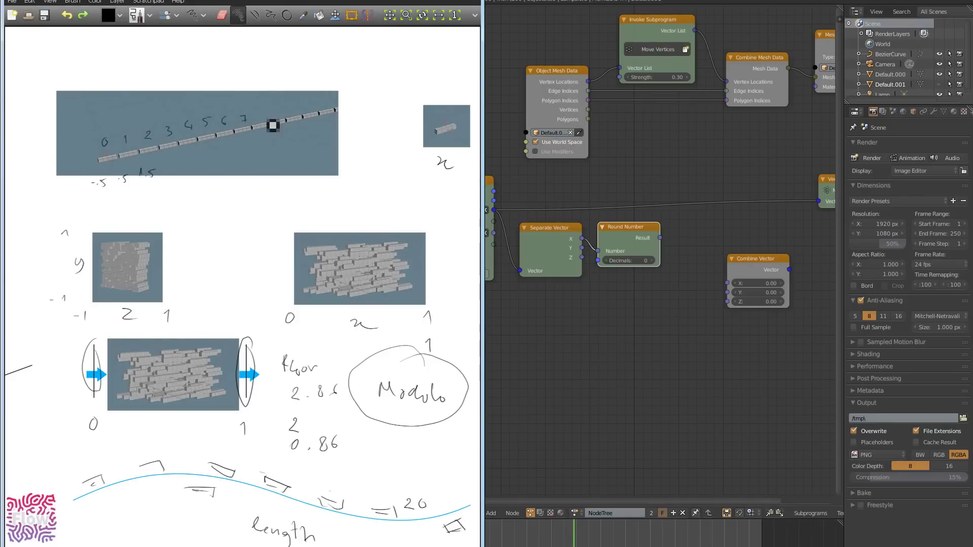
mouse_move(451, 138)
middle_mouse_down()
mouse_move(328, 142)
mouse_move(335, 137)
middle_mouse_up()
mouse_move(371, 73)
left_mouse_down()
mouse_move(263, 125)
mouse_move(353, 61)
left_mouse_up()
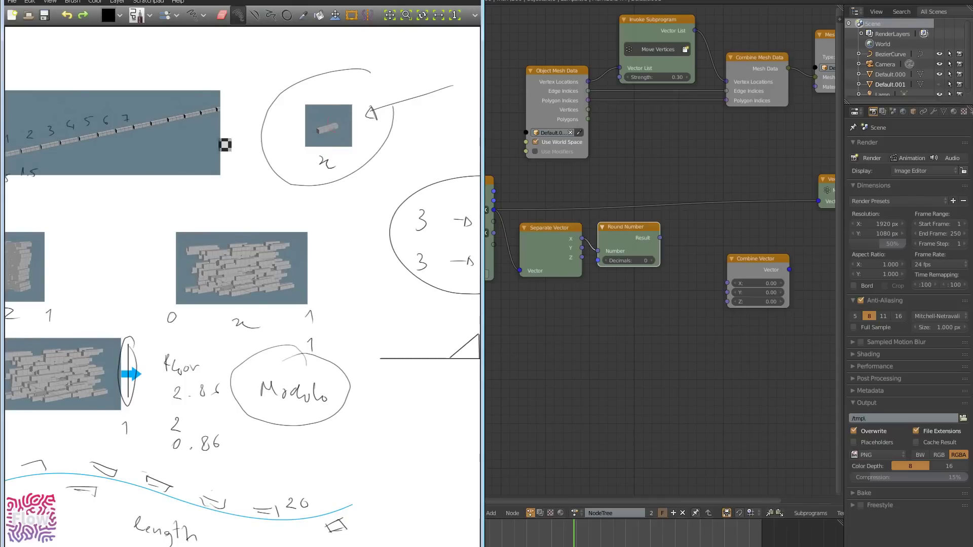
key("ctrl+z")
- Return to Blender's node editor and insert a Subtract Vectors node on the link between Loop Input's Vector output and Vector List
middle_click_drag(719, 345, 619, 332)
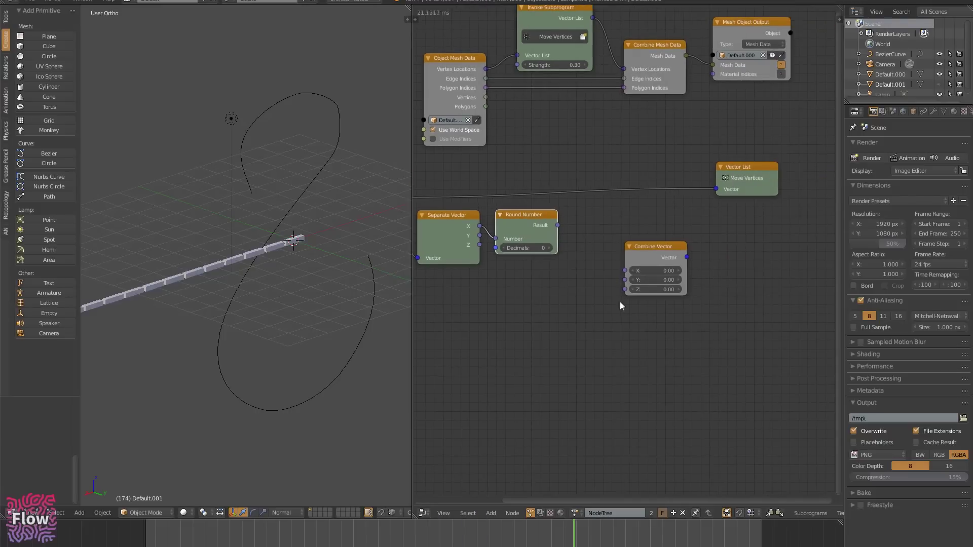
key("v")
scroll(656, 205, "up", 5)
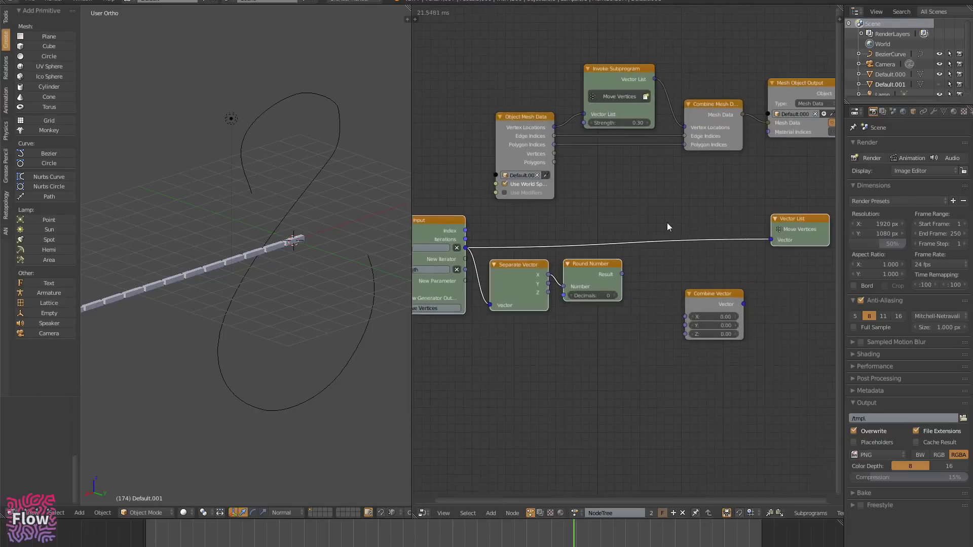
key("ctrl+a")
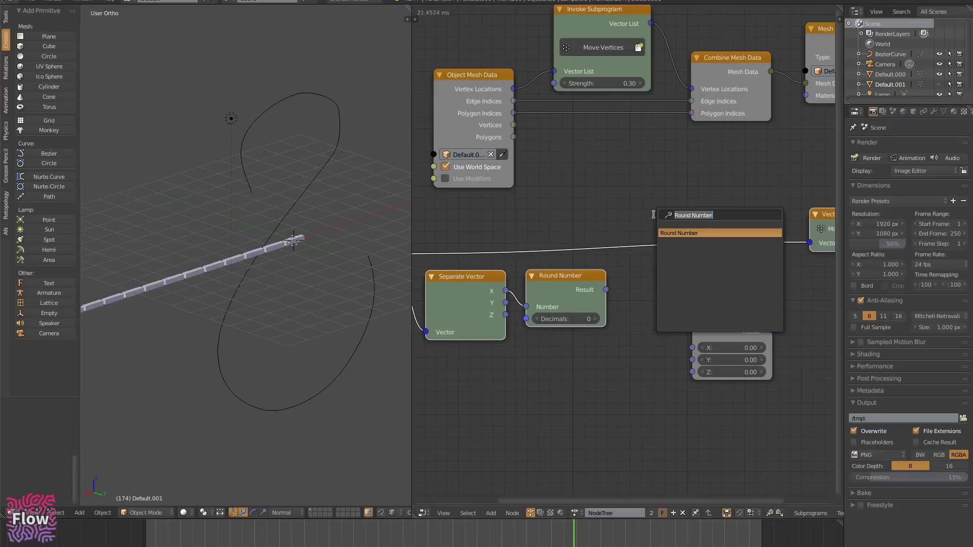
type("sub")
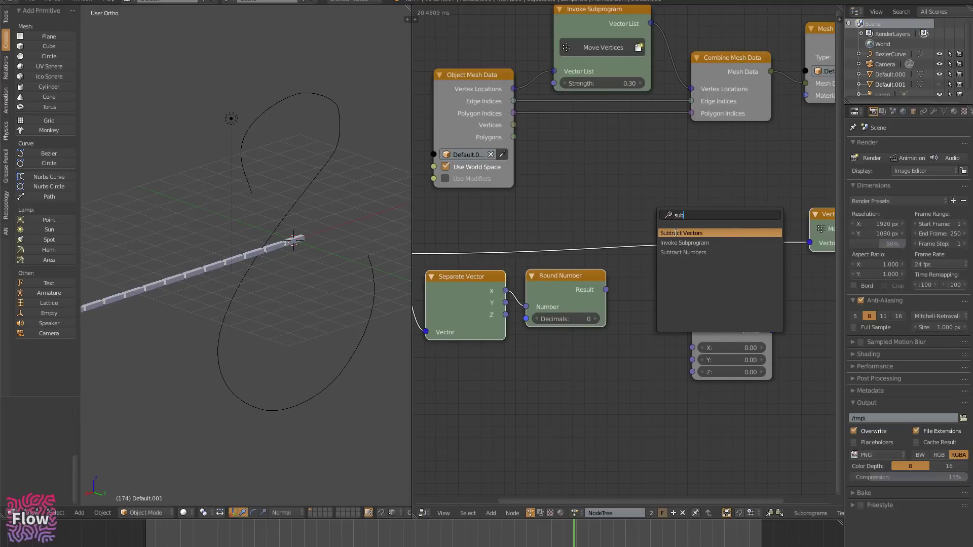
left_click(679, 233)
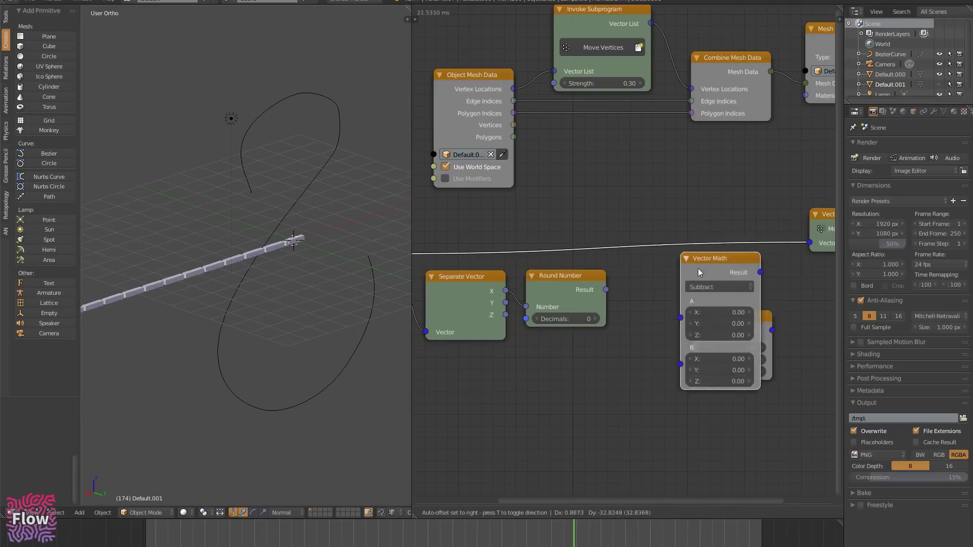
left_click(673, 172)
- Connect the rounded result to Combine Vector's X input and the combined vector to input B of the Subtract node
scroll(631, 196, "down", 1)
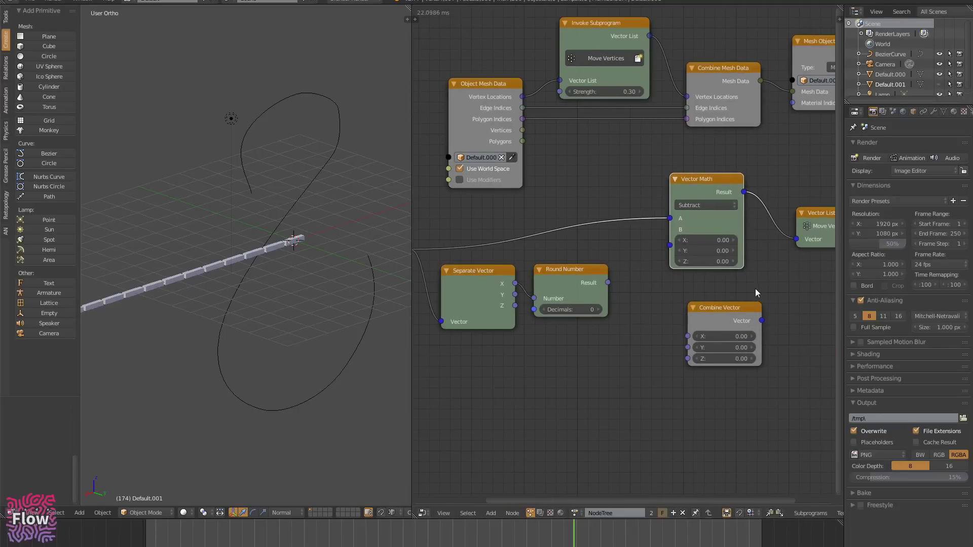
scroll(756, 288, "down", 1)
left_click_drag(628, 283, 684, 251)
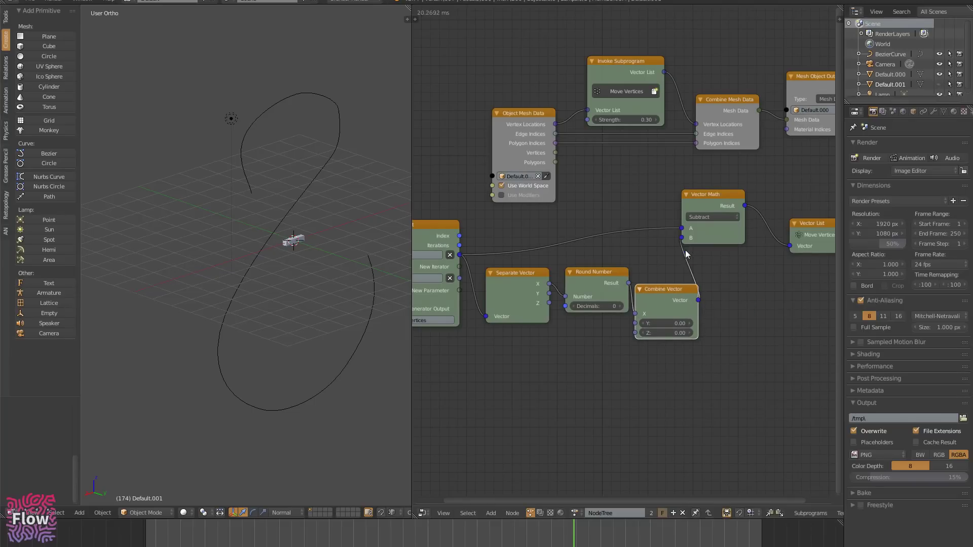
- Select the generated block object Default.000, frame it in the viewport and inspect the overlapping blocks from another angle
mouse_move(280, 287)
middle_mouse_down()
mouse_move(329, 285)
mouse_move(266, 301)
middle_mouse_up()
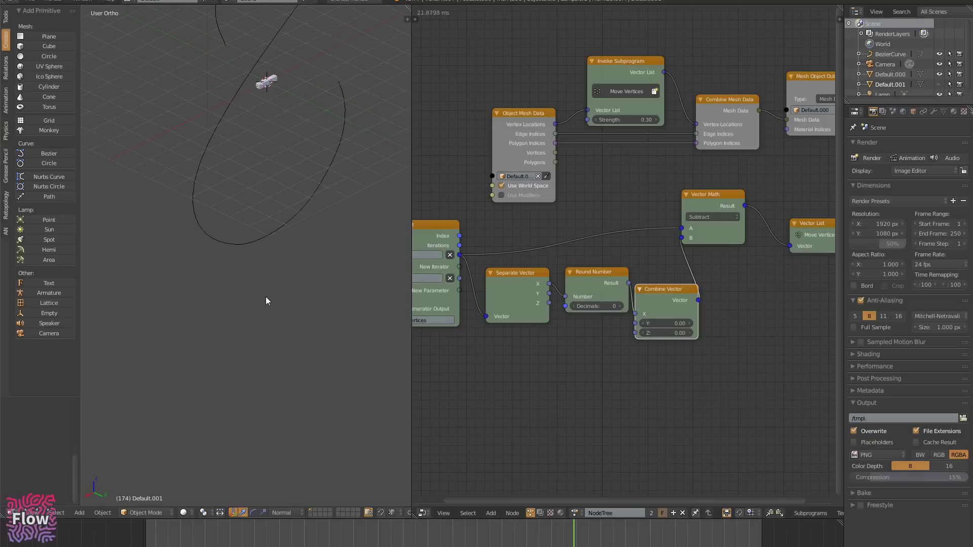
right_click(277, 81)
key("KP_Decimal")
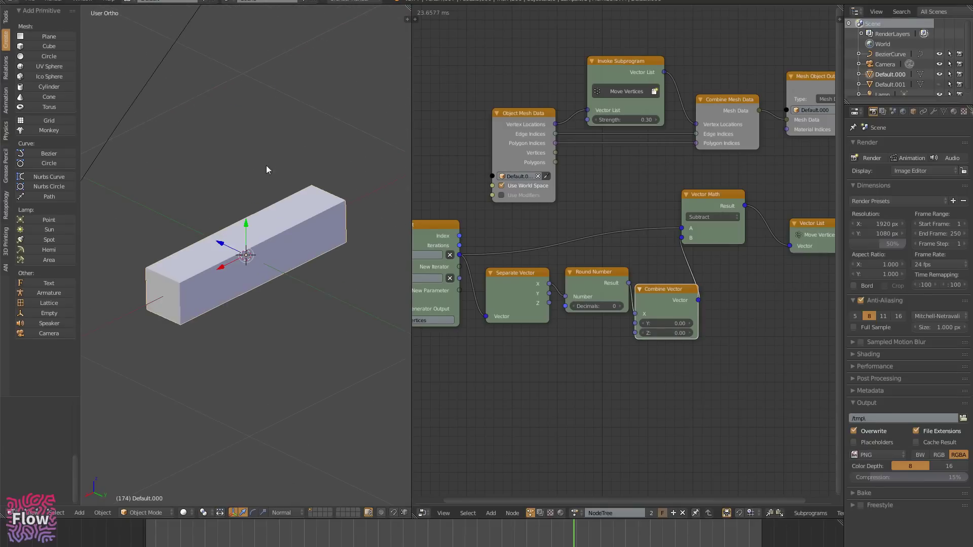
scroll(266, 165, "down", 5)
middle_click_drag(266, 190, 405, 191)
scroll(272, 192, "down", 4)
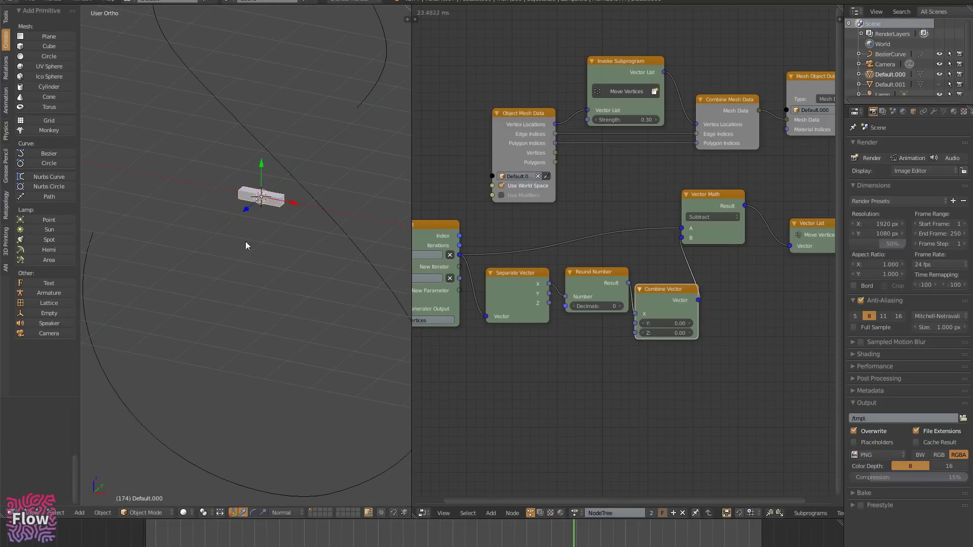
- Move the Loop Input, Separate Vector, Round Number and Combine Vector nodes away from the Subtract node to make room between them
scroll(563, 352, "down", 1)
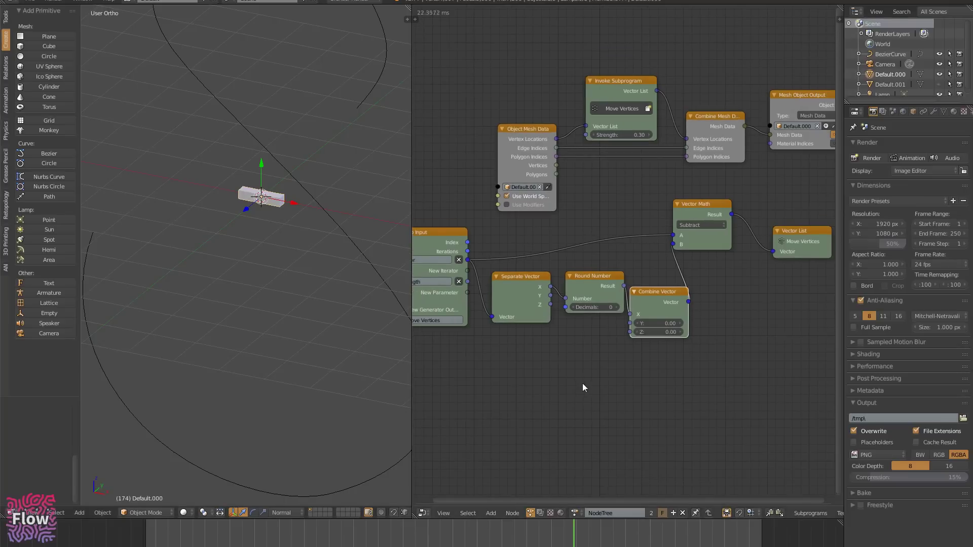
middle_click_drag(582, 384, 706, 366)
key("b")
left_click_drag(487, 219, 780, 354)
left_click_drag(767, 273, 732, 287)
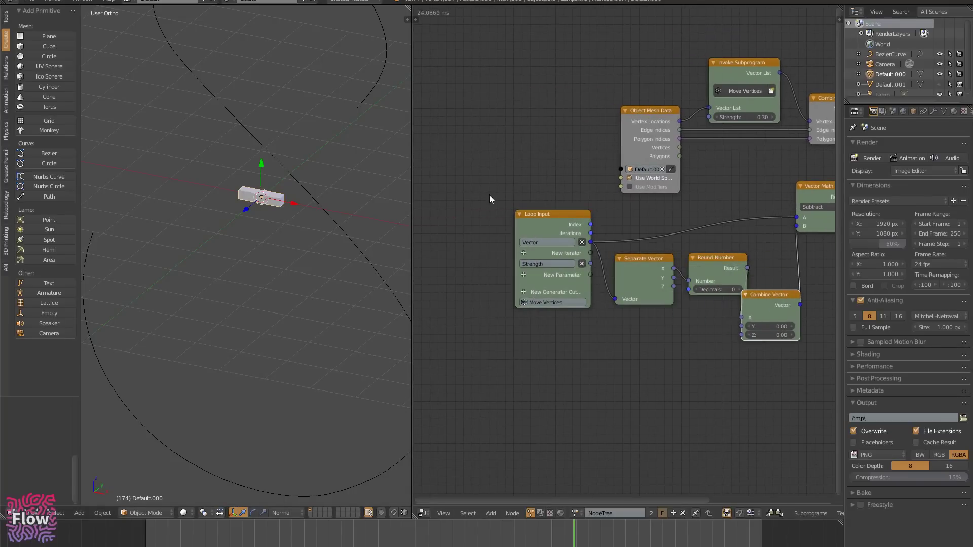
left_click_drag(489, 198, 731, 333)
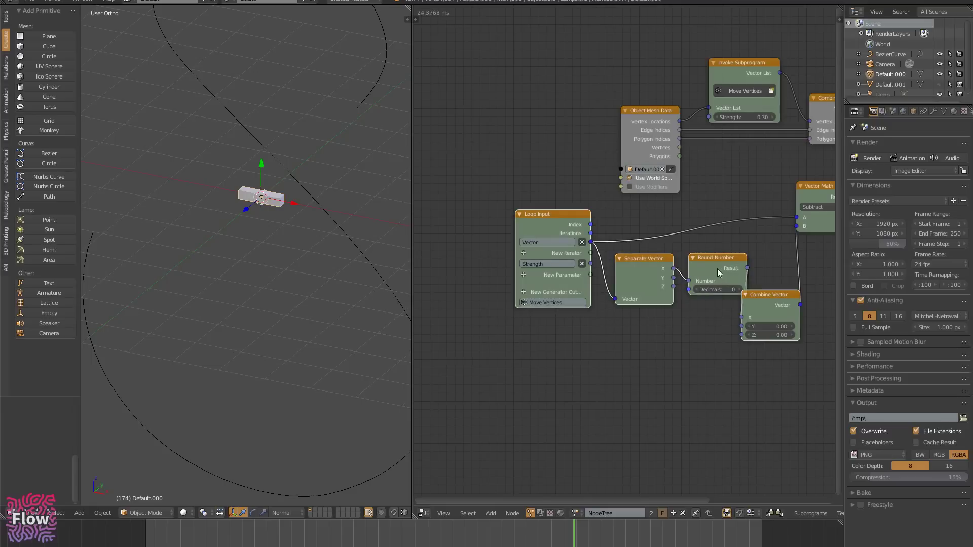
mouse_move(714, 254)
middle_mouse_down()
mouse_move(665, 252)
mouse_move(702, 253)
middle_mouse_up()
mouse_move(705, 258)
left_mouse_down()
mouse_move(673, 257)
mouse_move(689, 261)
left_mouse_up()
left_click_drag(473, 205, 762, 377)
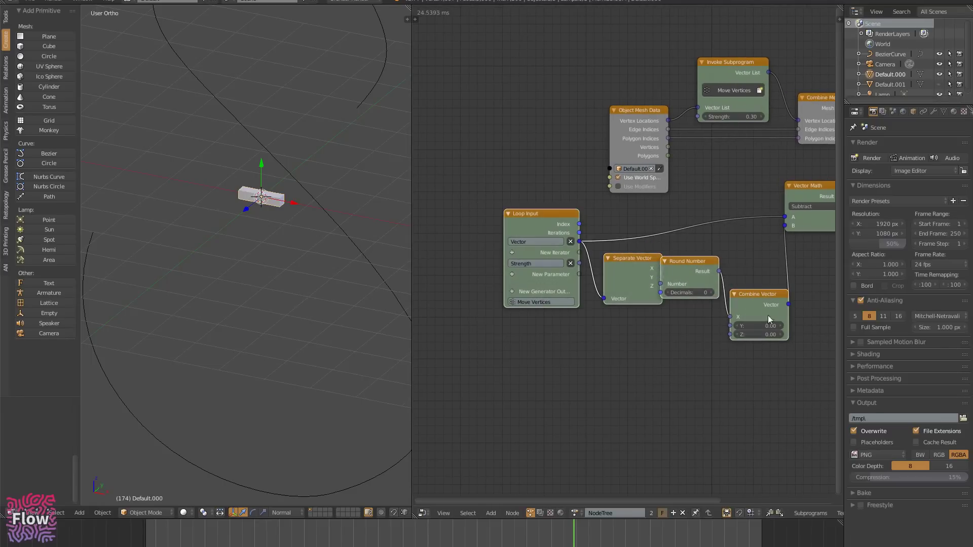
left_click_drag(758, 292, 642, 239)
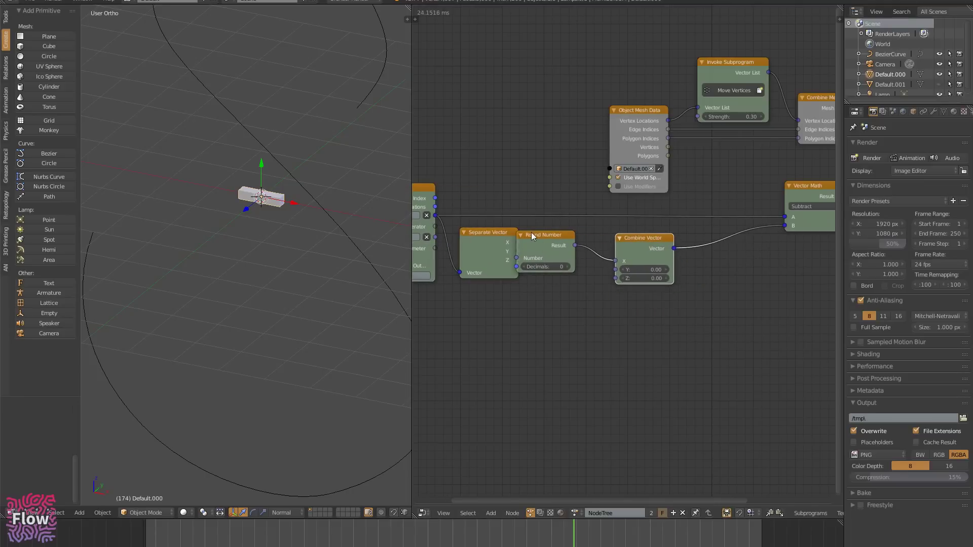
left_click_drag(531, 232, 549, 234)
- Move the Subtract Vector Math and Vector List nodes further along the chain to widen the gap after Combine Vector
middle_click_drag(751, 299, 577, 327)
scroll(699, 329, "down", 2)
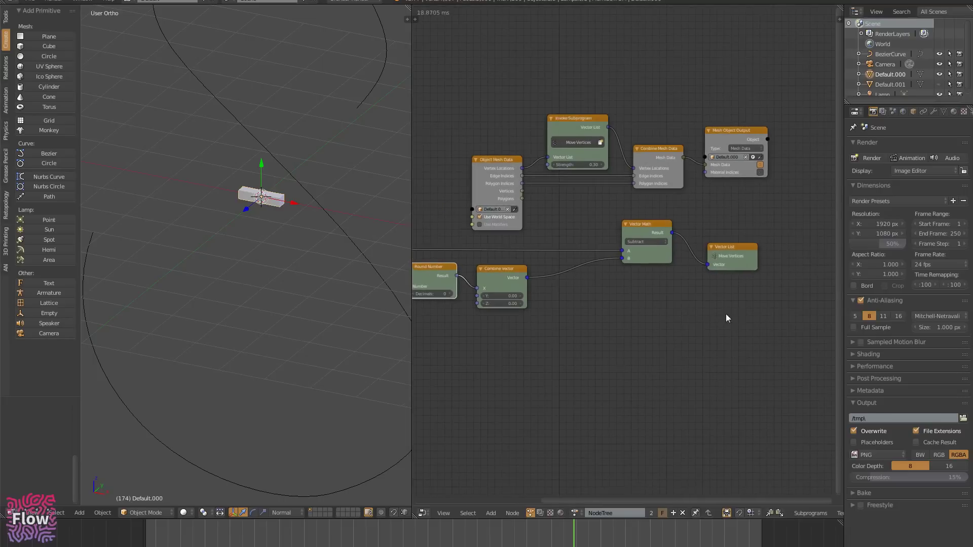
middle_click_drag(773, 298, 713, 317)
key("b")
left_click_drag(731, 337, 550, 231)
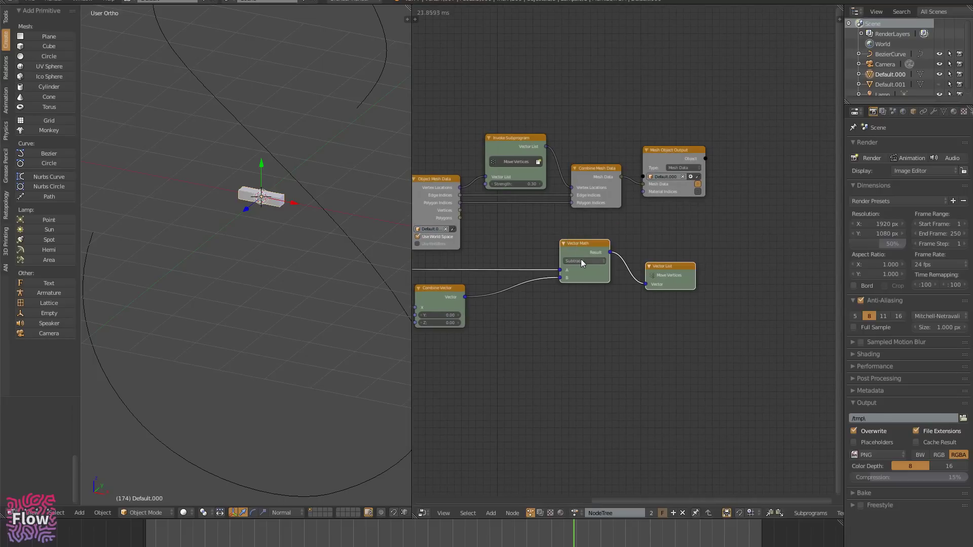
key("g")
left_click(784, 254)
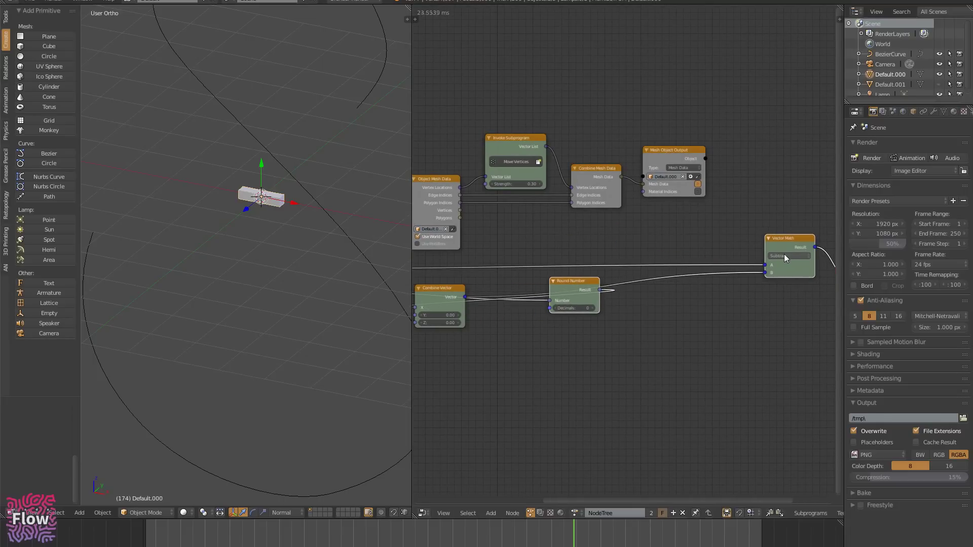
- Put the Round Number node back between Separate Vector and Combine Vector
middle_click_drag(655, 358, 798, 346)
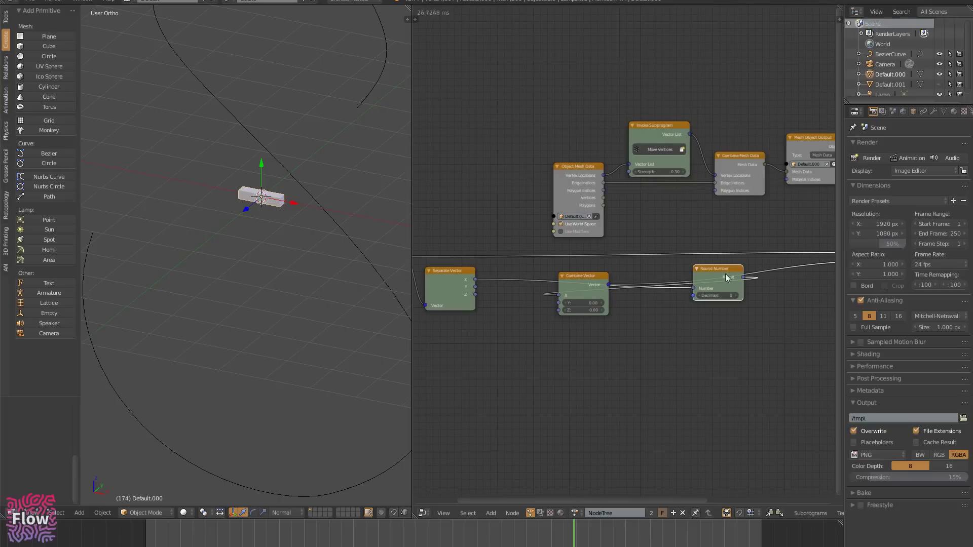
right_click(720, 269)
key("g")
left_click(520, 277)
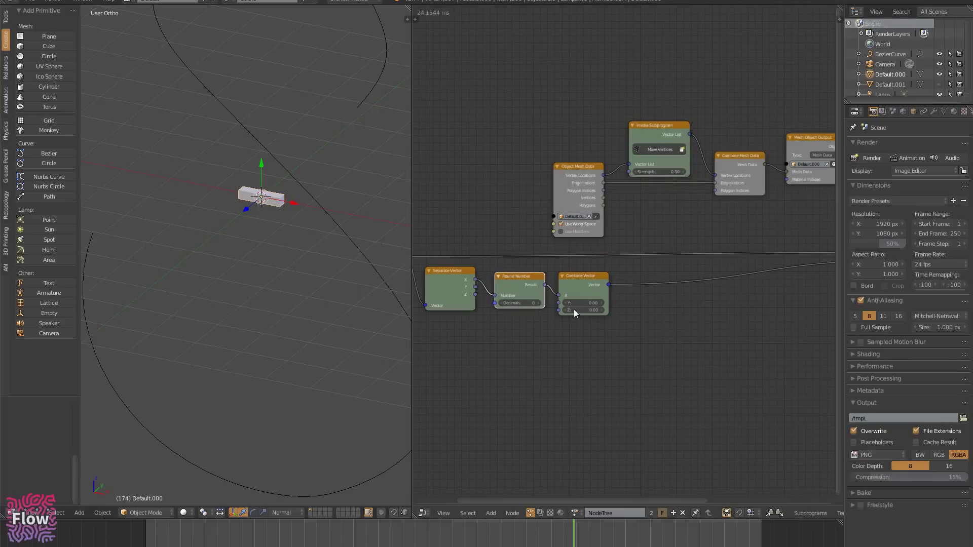
- Add a Transform Vector node in the gap between the Combine Vector node and the Subtract Vector Math node
middle_click_drag(738, 350, 629, 332)
scroll(641, 292, "down", 4)
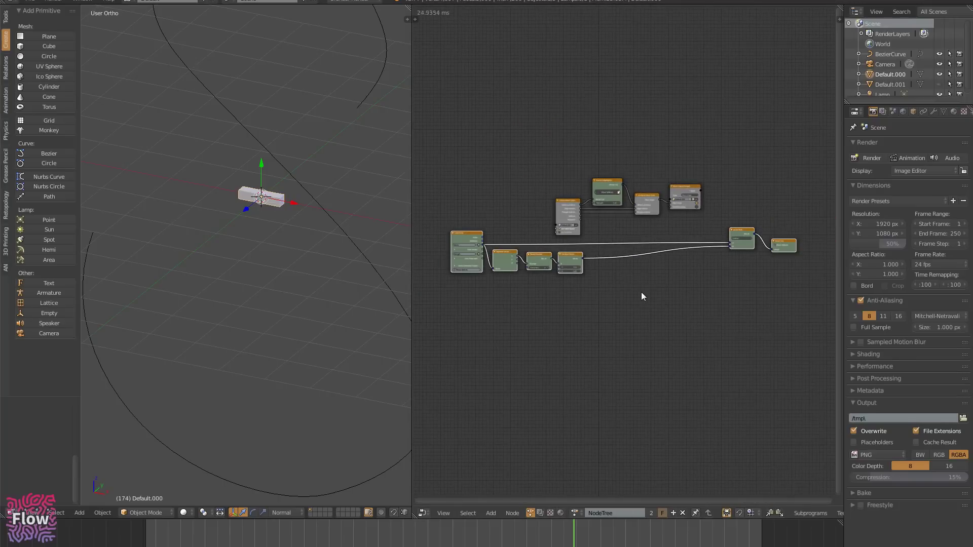
scroll(641, 292, "up", 2)
scroll(637, 270, "up", 1)
scroll(637, 272, "up", 1)
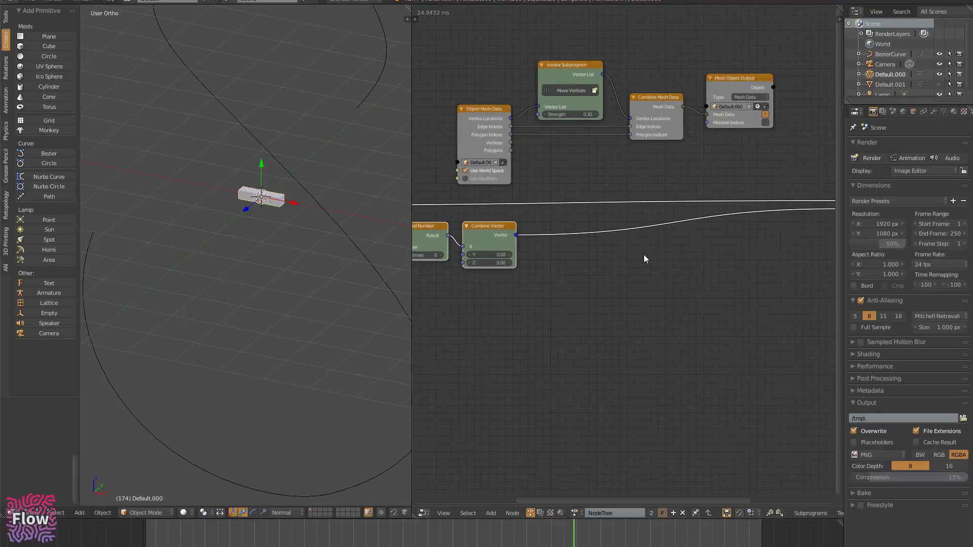
key("ctrl+a")
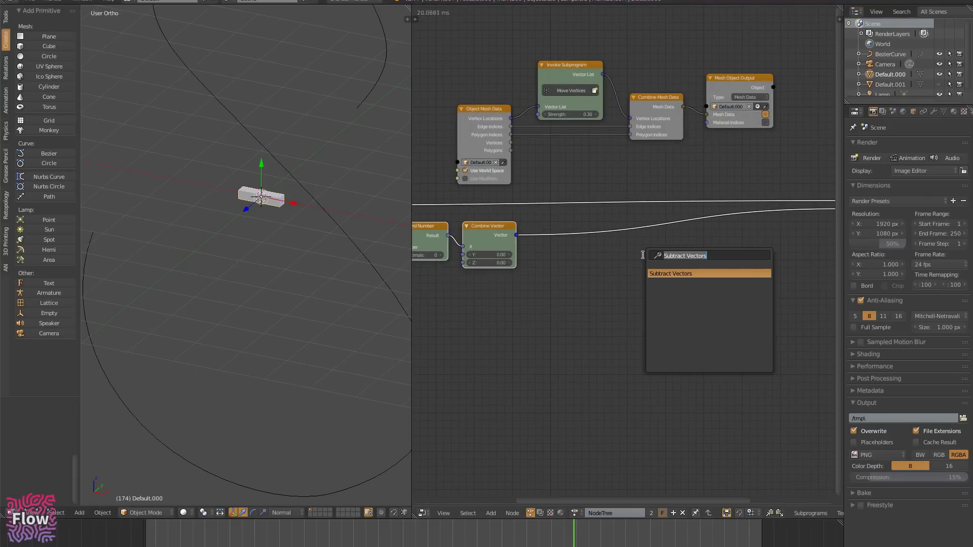
type("mu")
key("BackSpace")
key("BackSpace")
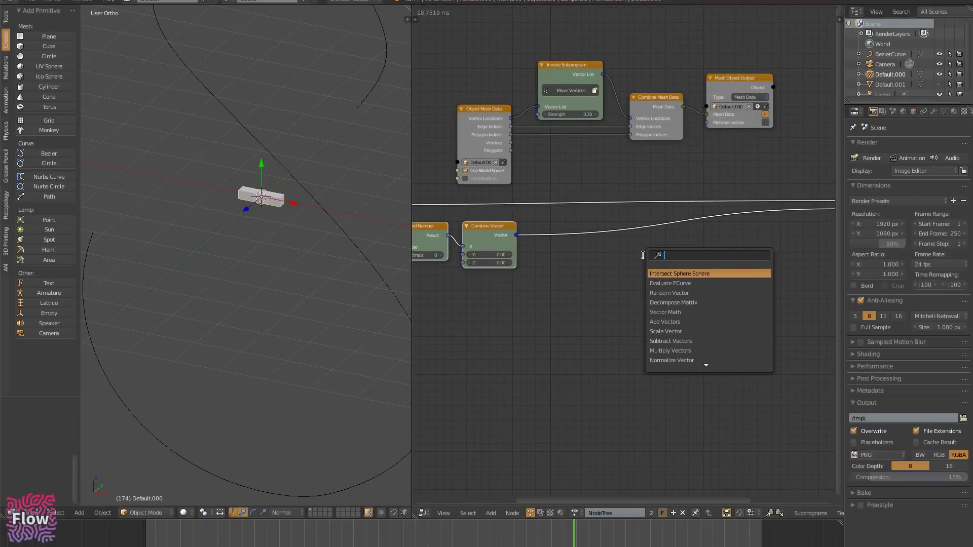
type("tra")
key("BackSpace")
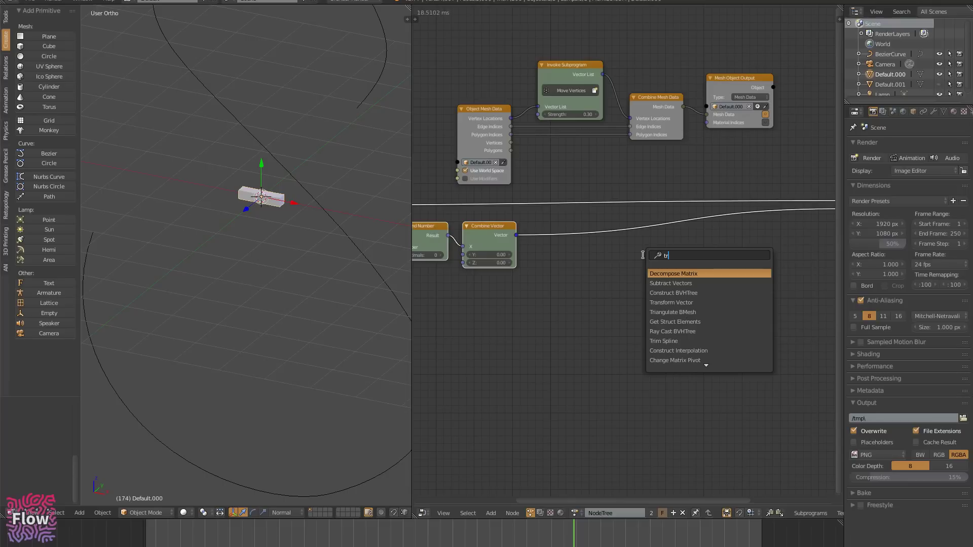
type("an")
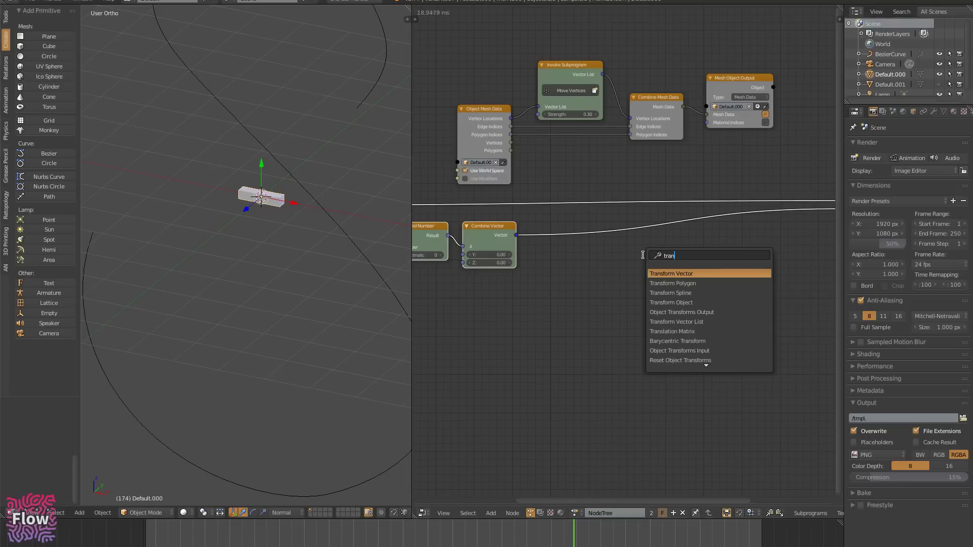
type("s")
left_click(680, 274)
left_click(691, 249)
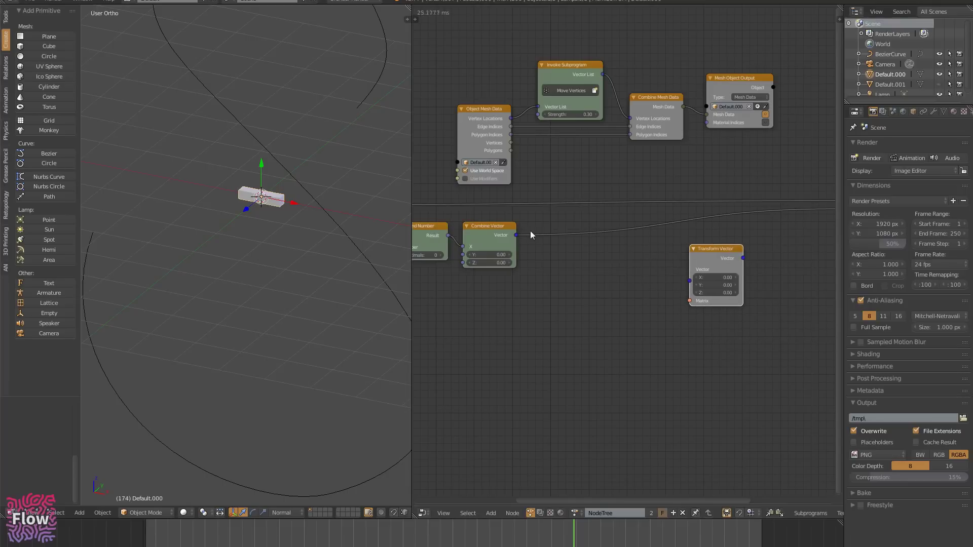
- Link Combine Vector into Transform Vector's Vector input and its output into the Subtract node's B input, placing Transform Vector in line
left_click_drag(519, 236, 696, 277)
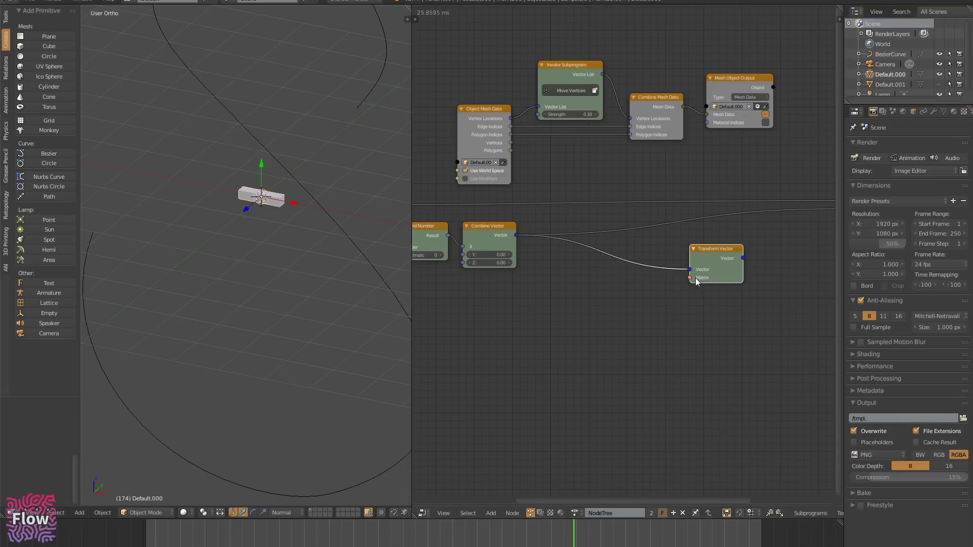
middle_click_drag(664, 333, 579, 348)
left_click_drag(656, 273, 753, 224)
middle_click_drag(640, 322, 710, 281)
left_click_drag(705, 242, 749, 215)
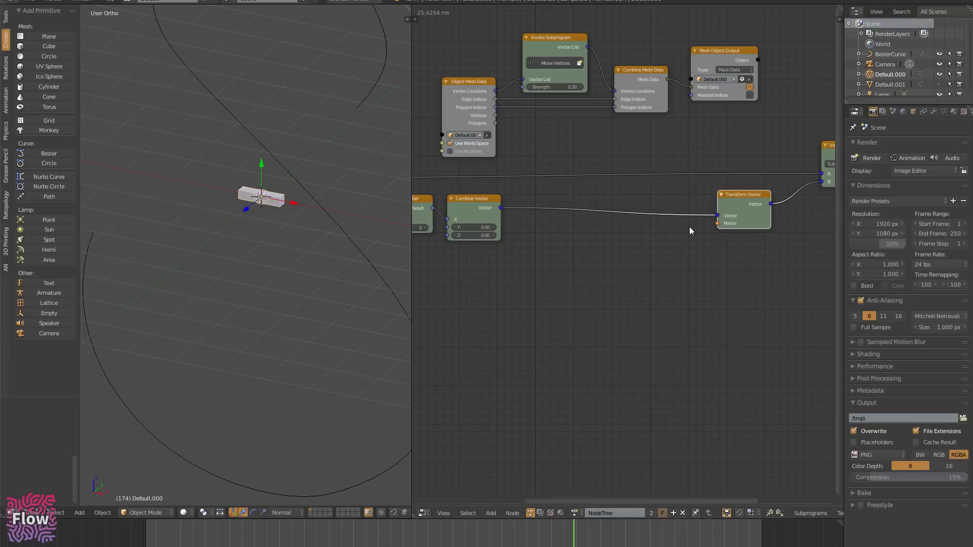
- Add a Compose Matrix node below Transform Vector and link its matrix to Transform Vector's Matrix input
key("ctrl+a")
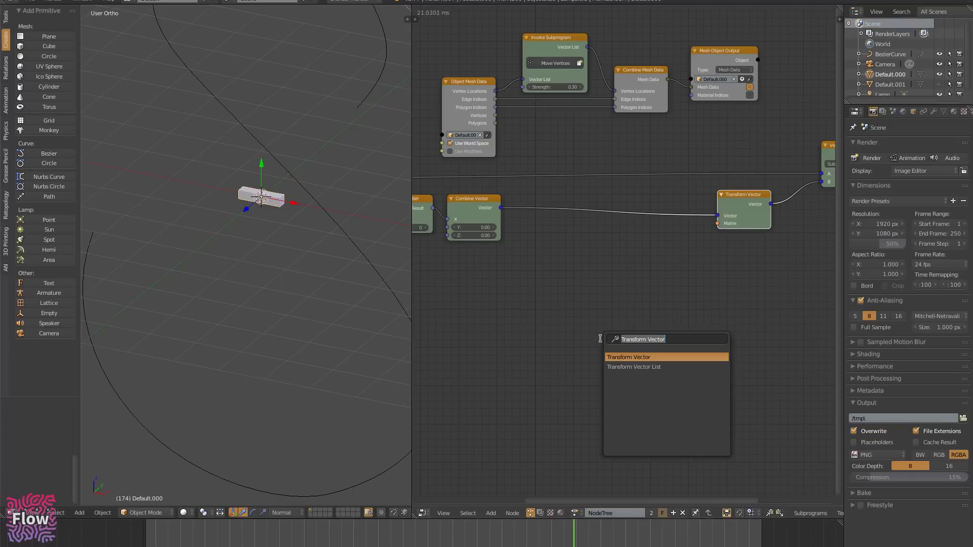
type("compo")
left_click(641, 367)
left_click(646, 239)
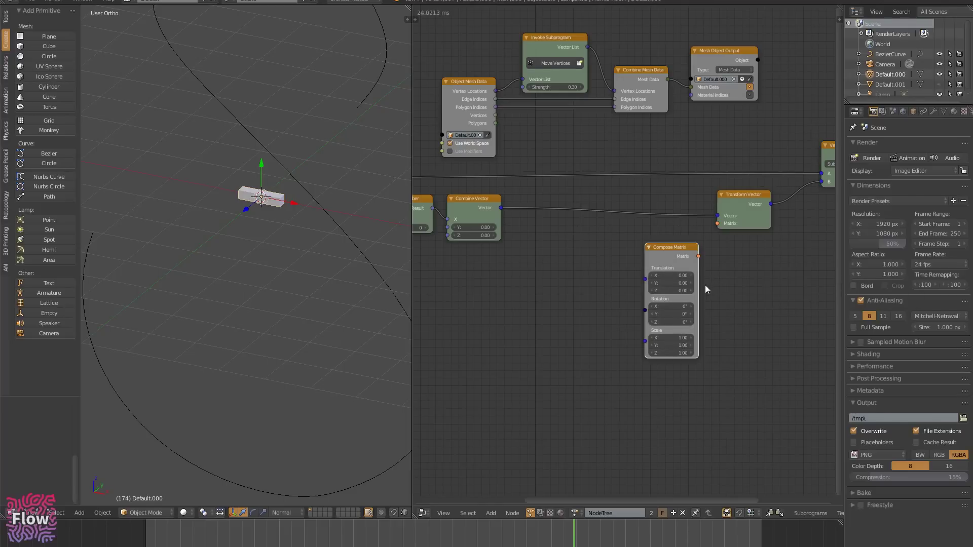
scroll(749, 270, "down", 1)
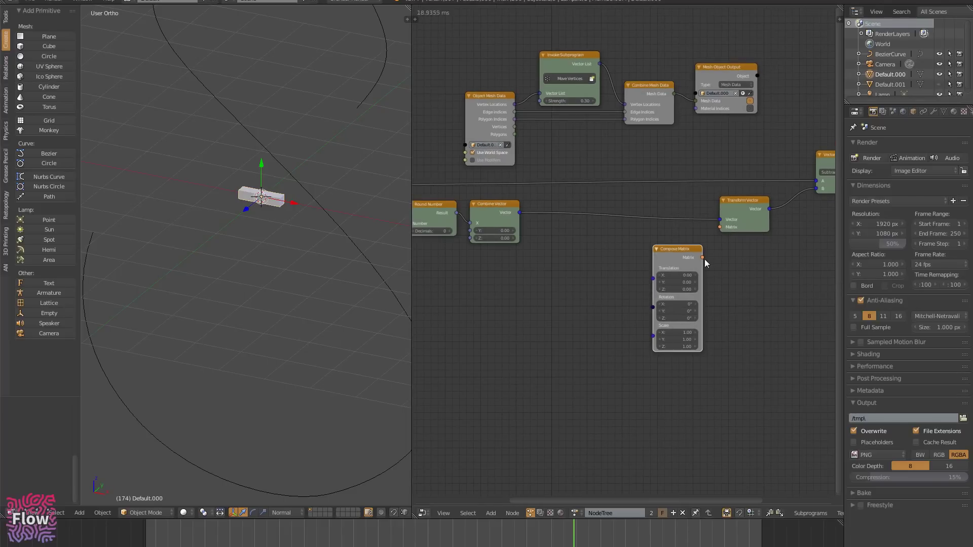
left_click_drag(702, 258, 722, 228)
middle_click_drag(749, 293, 761, 242)
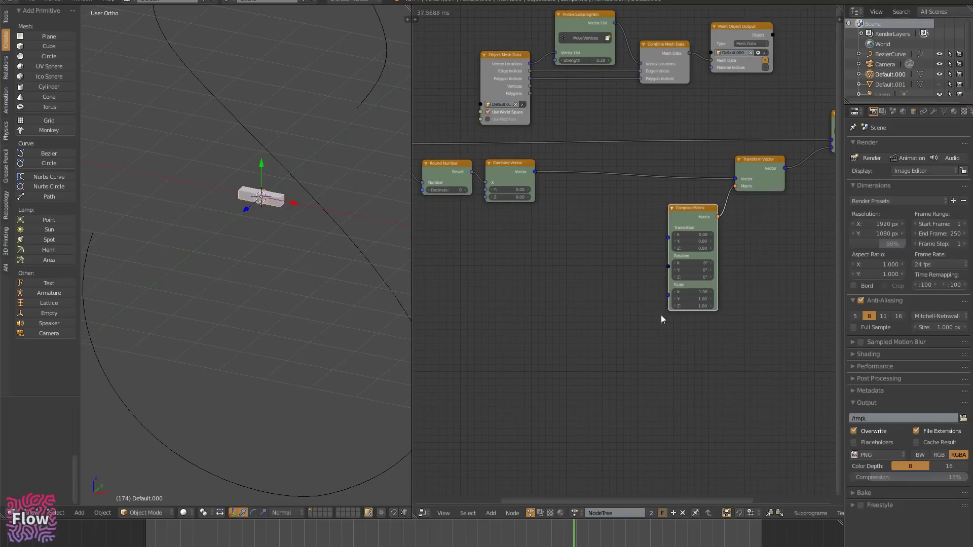
- Duplicate the Transform Vector and Compose Matrix nodes and place the copies side by side below the originals
left_click(758, 159)
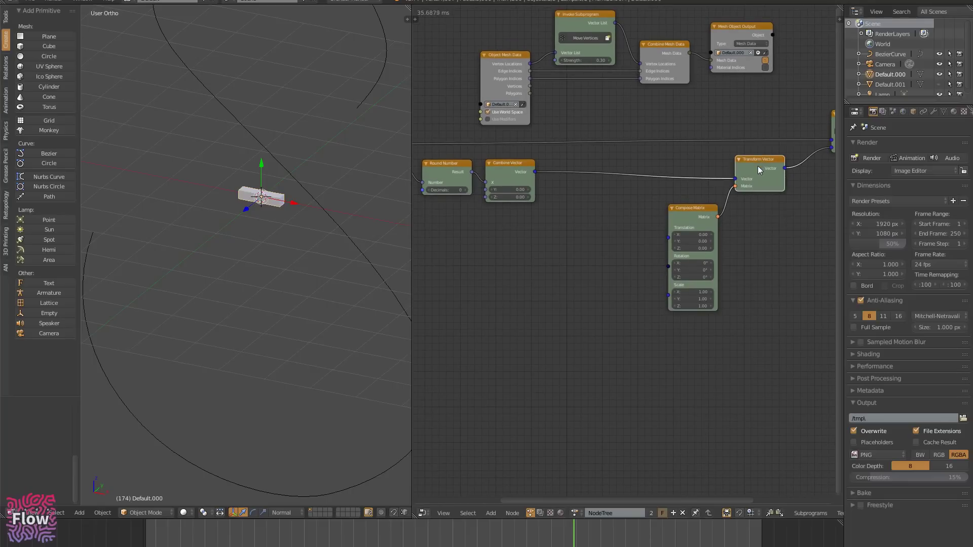
key("shift+d")
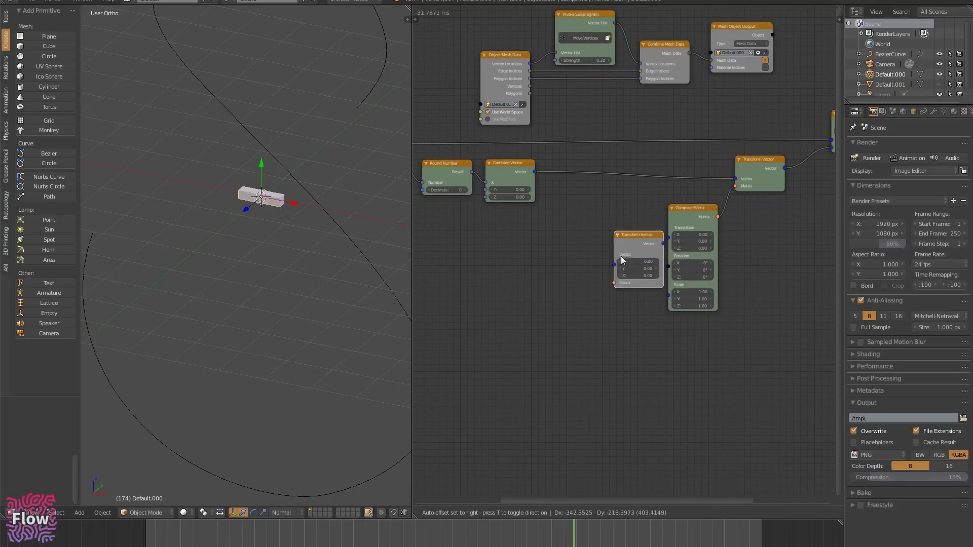
left_click(573, 340)
left_click(695, 215)
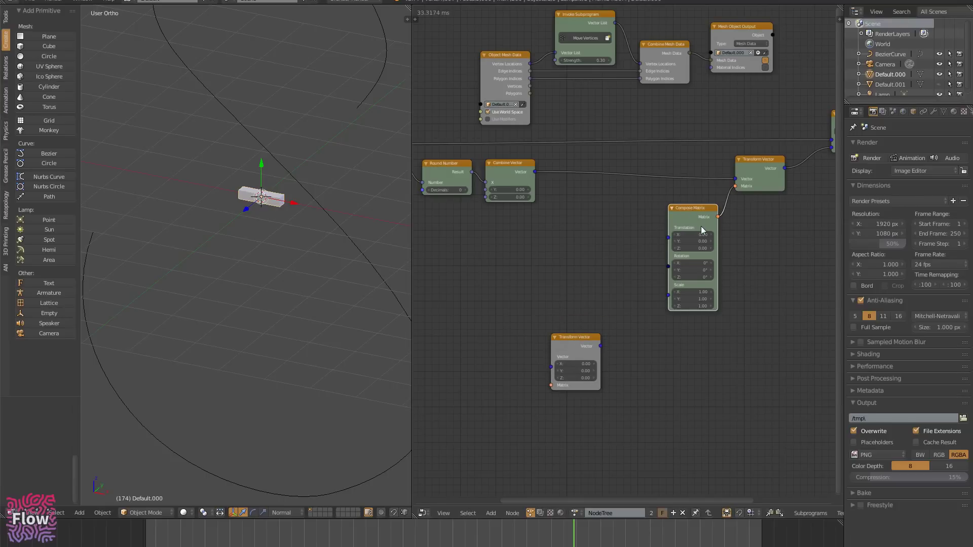
key("shift+d")
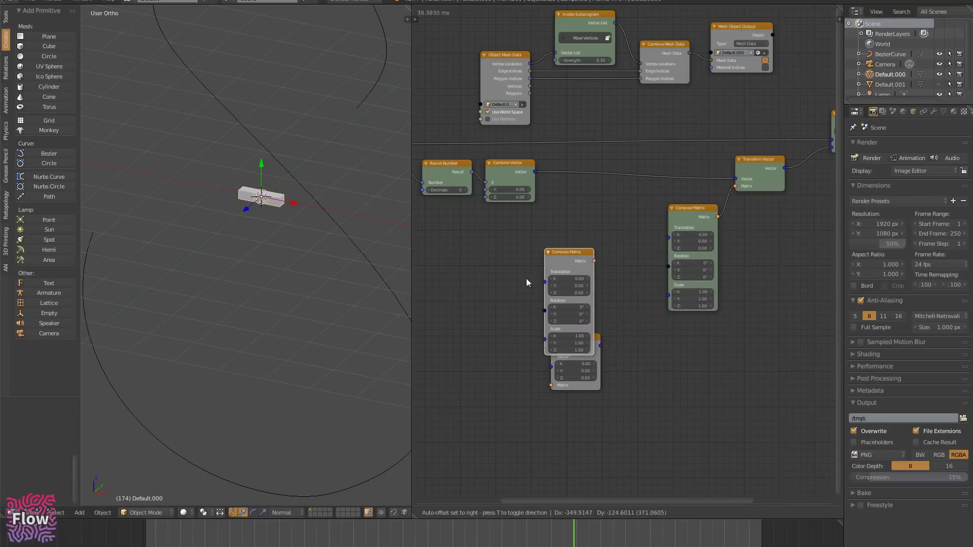
left_click(478, 344)
middle_click_drag(585, 265, 537, 267)
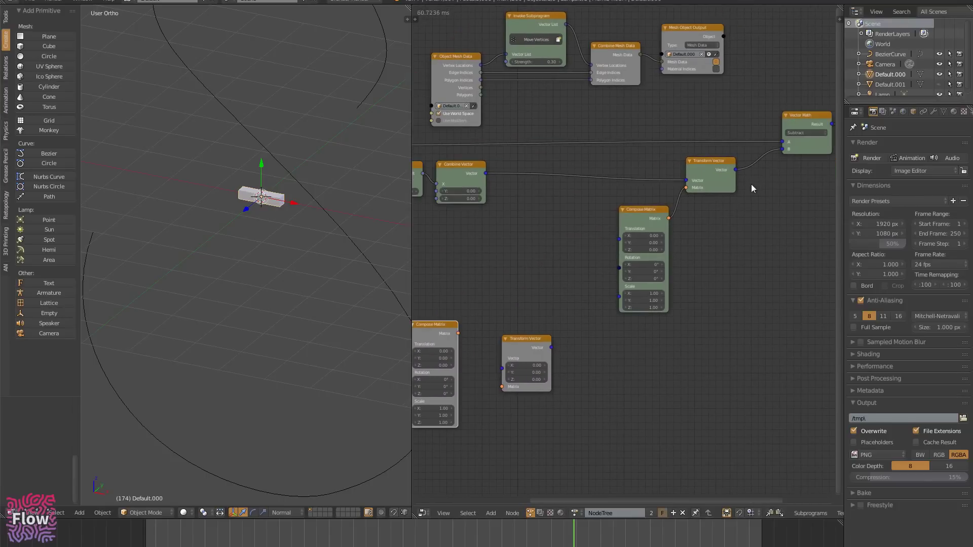
- Move Subtract before the upper Transform Vector and rewire Combine Vector into B, Subtract's result into Transform Vector, and its output into Vector List
left_click_drag(801, 116, 551, 133)
left_click_drag(486, 174, 532, 165)
left_click_drag(581, 140, 693, 182)
middle_click_drag(743, 240, 637, 243)
left_click_drag(629, 172, 760, 159)
middle_click_drag(628, 268, 743, 239)
left_click_drag(717, 139, 734, 118)
middle_click_drag(712, 298, 809, 259)
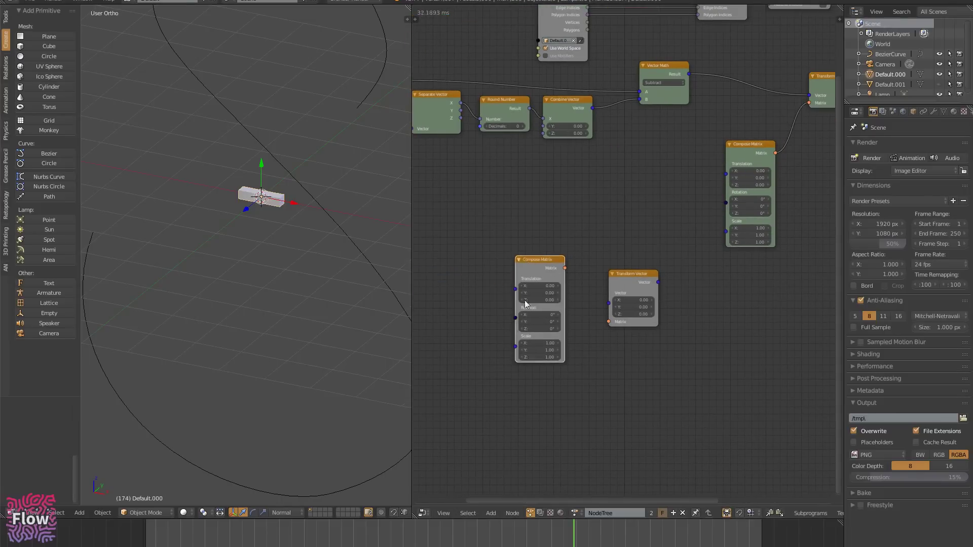
- Link the duplicated Compose Matrix to the duplicated Transform Vector's Matrix input, and that node's output to the first Compose Matrix's Translation
left_click_drag(533, 267, 532, 315)
left_click_drag(658, 282, 727, 177)
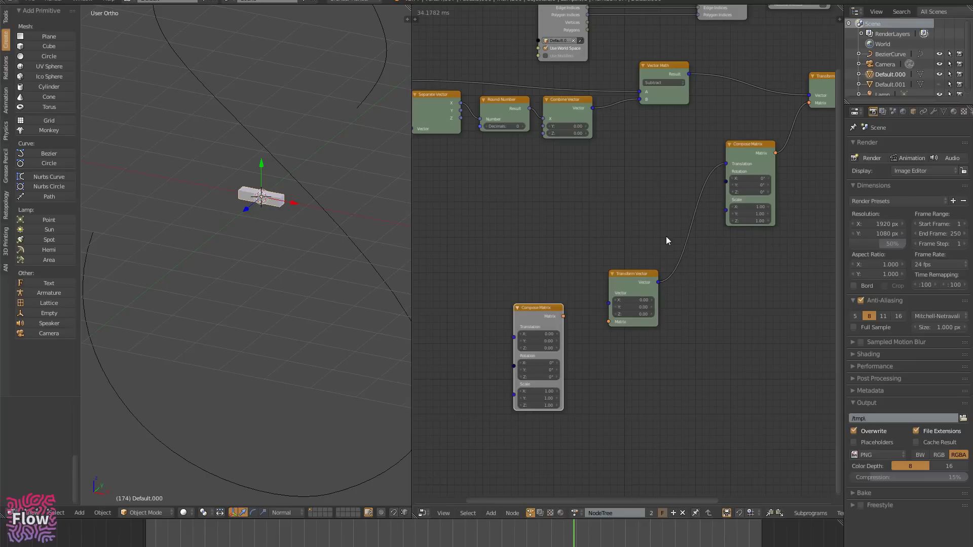
left_click_drag(563, 316, 607, 322)
left_click_drag(534, 309, 564, 292)
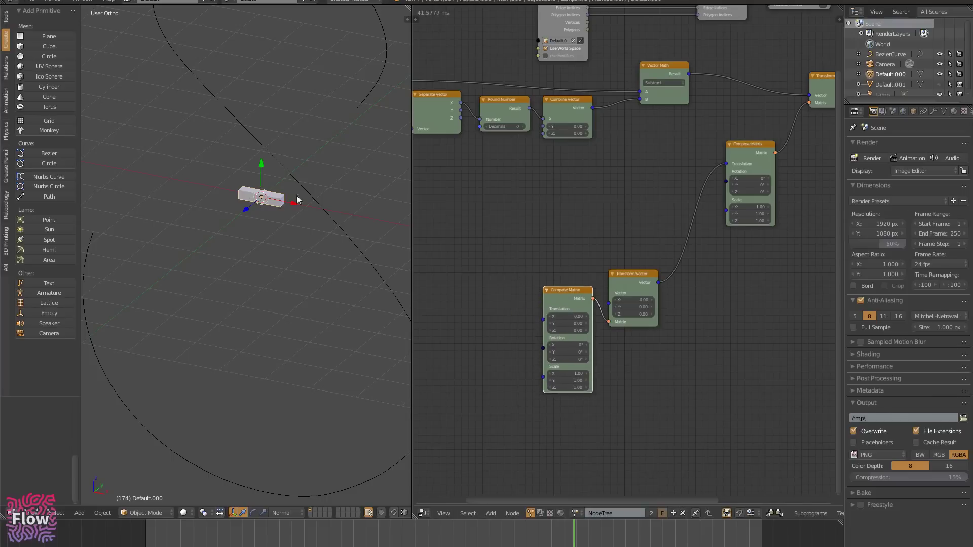
- Switch to the sketch canvas, circle the y and z axis labels beside the end-view block picture, and undo the marking
key("alt+Tab")
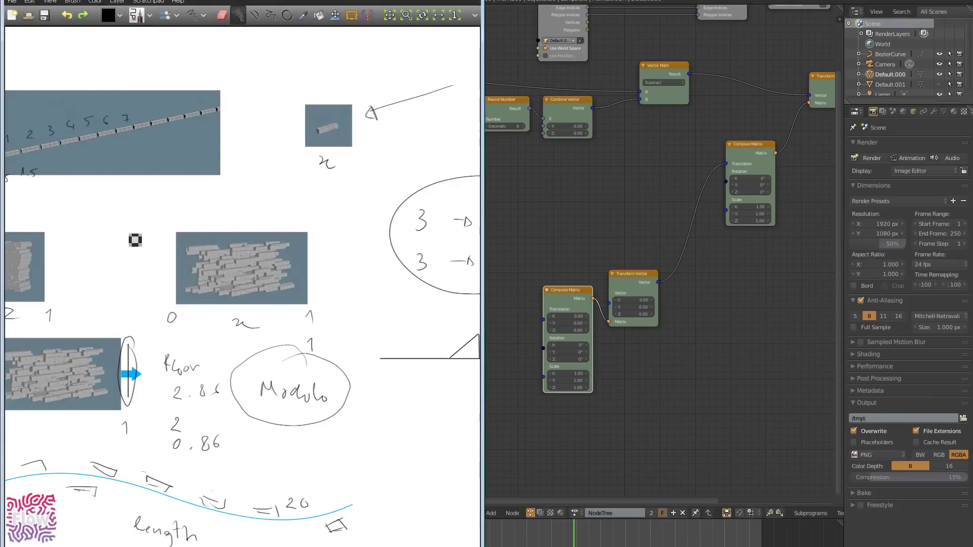
middle_click_drag(136, 241, 302, 202)
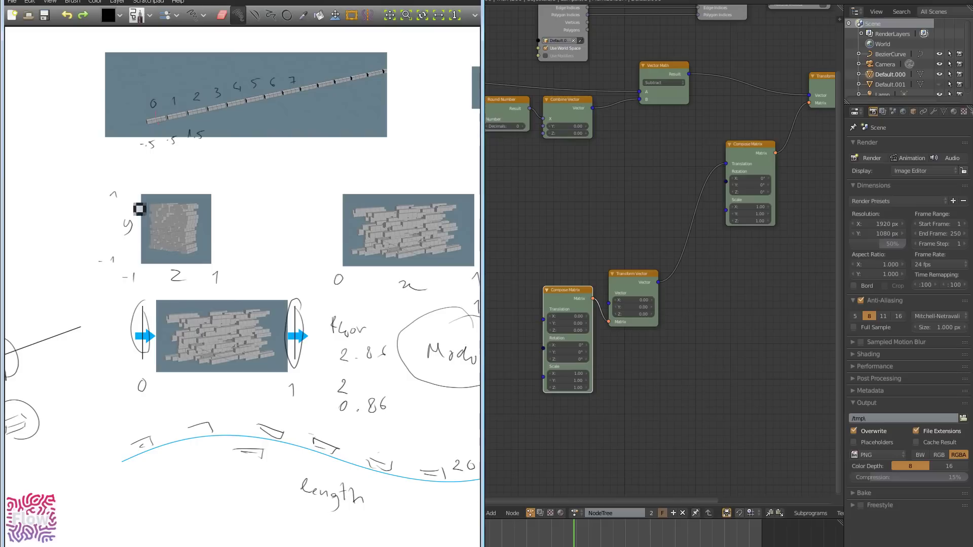
left_click_drag(140, 208, 135, 199)
left_click_drag(159, 267, 160, 265)
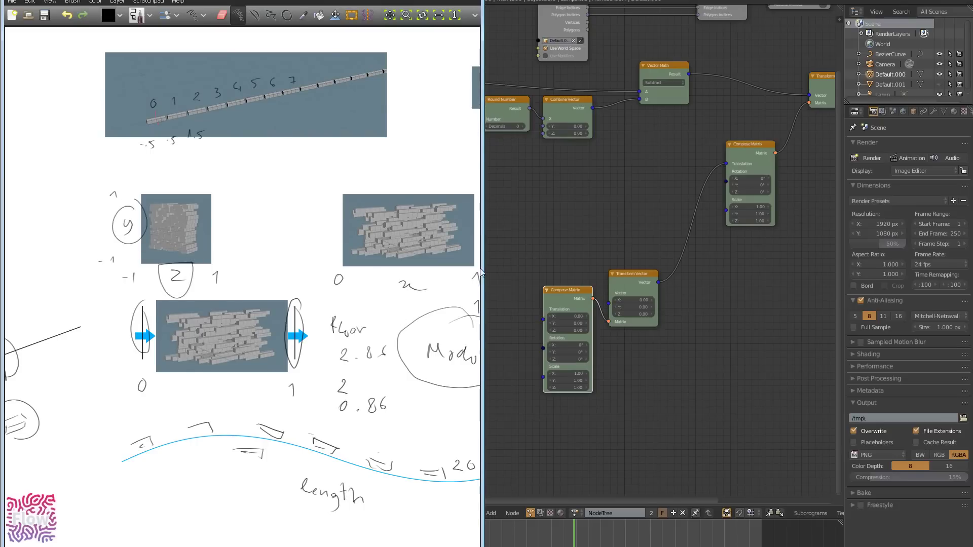
key("ctrl+z")
- Return to Blender and move the Loop Input, Separate Vector, Round Number, Combine Vector and Subtract nodes away from the transform nodes
left_click(572, 200)
middle_click_drag(581, 210, 541, 220)
key("e")
scroll(556, 233, "up", 2)
scroll(554, 233, "up", 11)
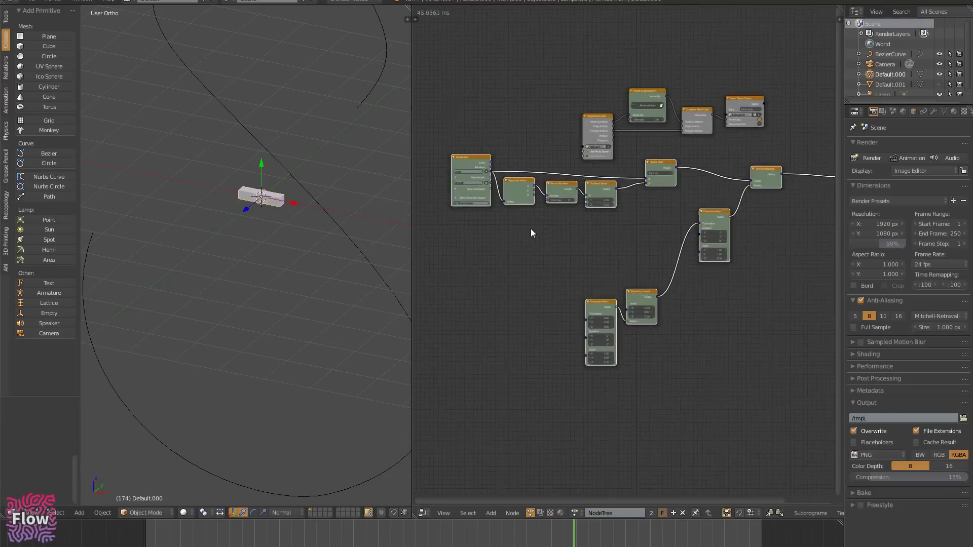
middle_click_drag(497, 237, 549, 266)
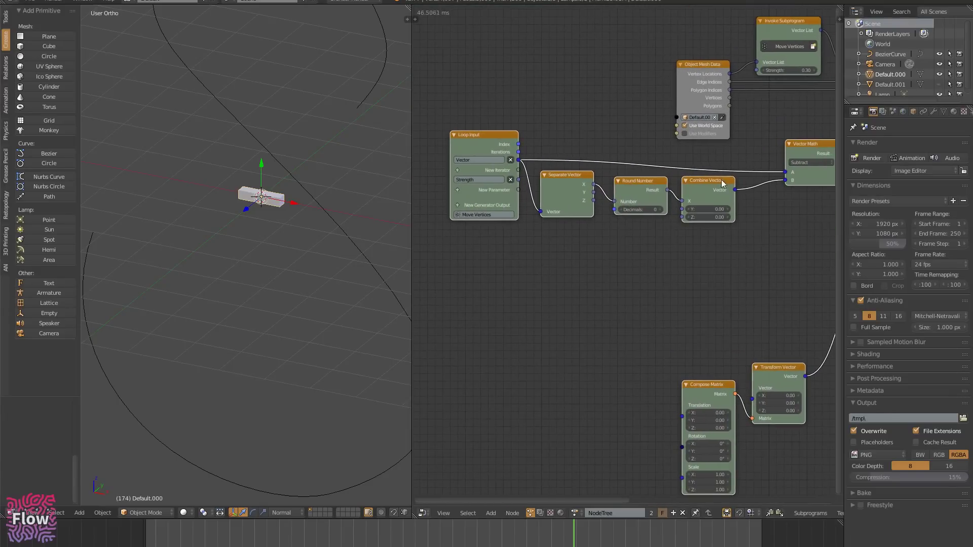
scroll(706, 214, "down", 4)
middle_click_drag(711, 245, 672, 249)
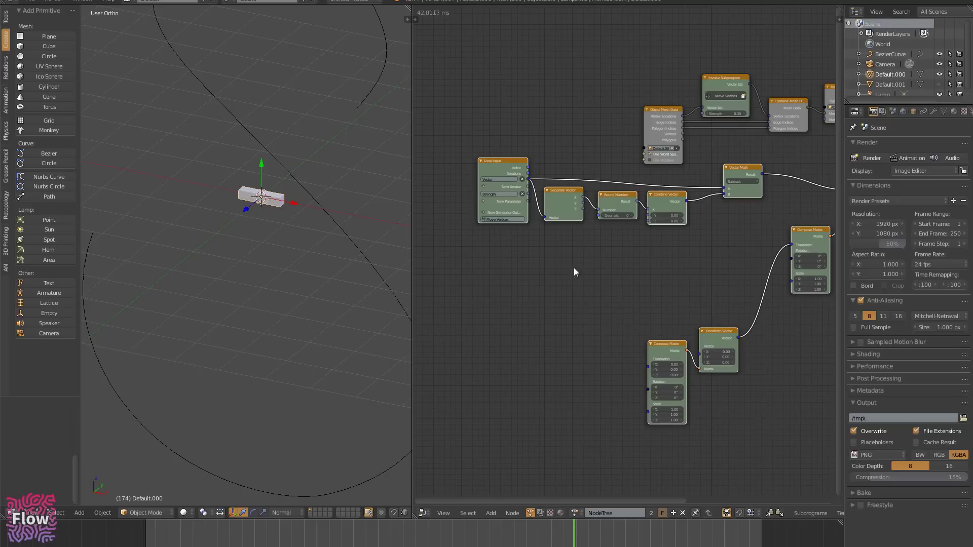
mouse_move(459, 120)
left_mouse_down()
mouse_move(577, 241)
mouse_move(646, 290)
mouse_move(629, 265)
left_mouse_up()
left_click_drag(743, 247, 477, 166)
left_click(672, 195)
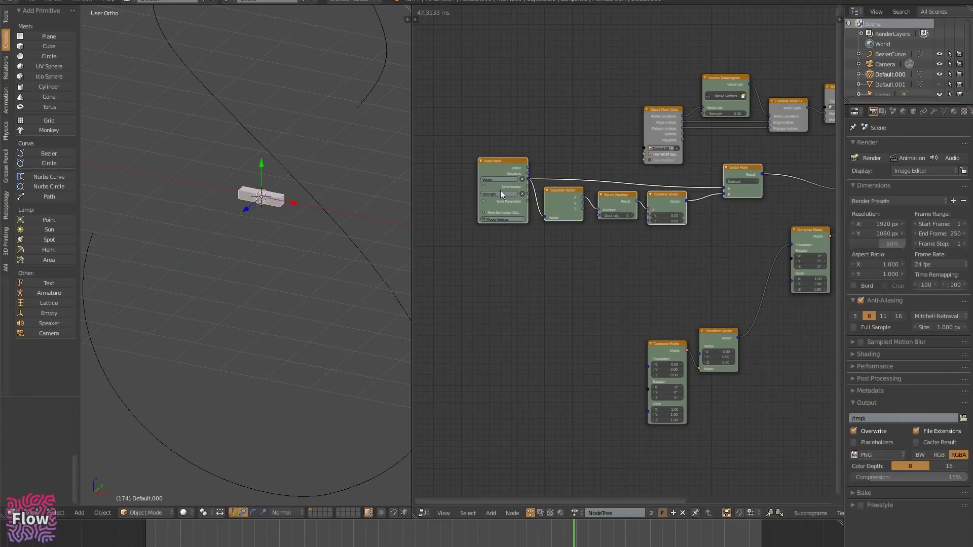
key("g")
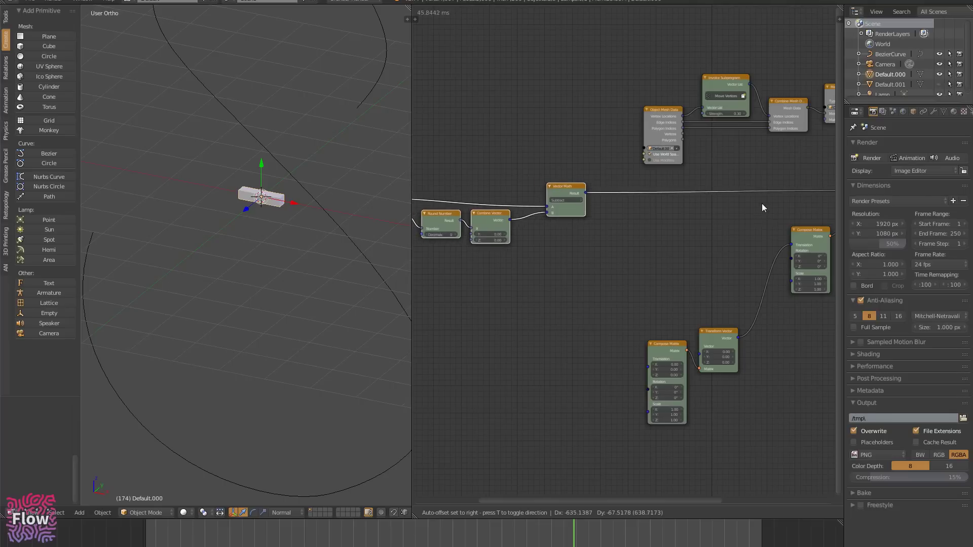
left_click(763, 202)
middle_click_drag(618, 226, 693, 194)
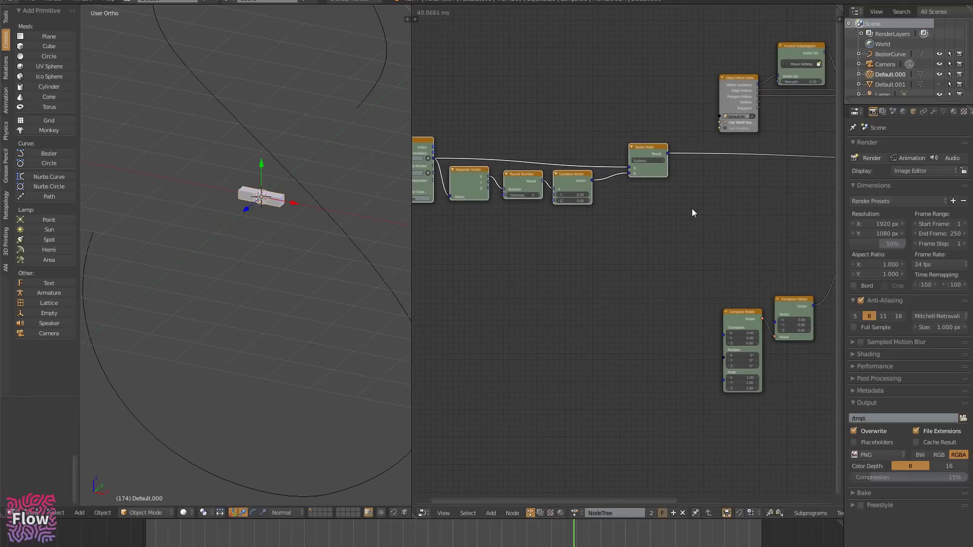
- Add a Random Number node below the Subtract node, in the space before the duplicated Compose Matrix
key("Home")
scroll(612, 227, "up", 6)
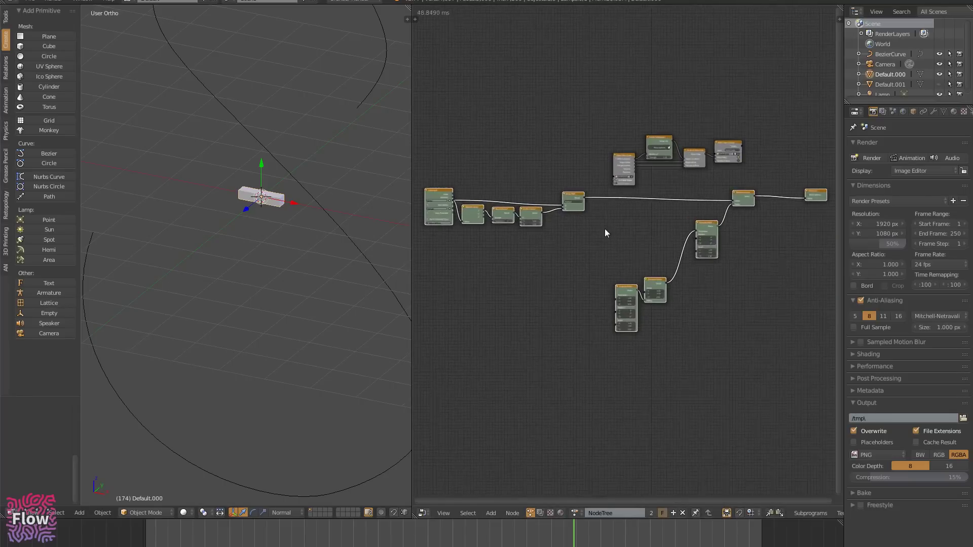
key("ctrl+a")
type("rand")
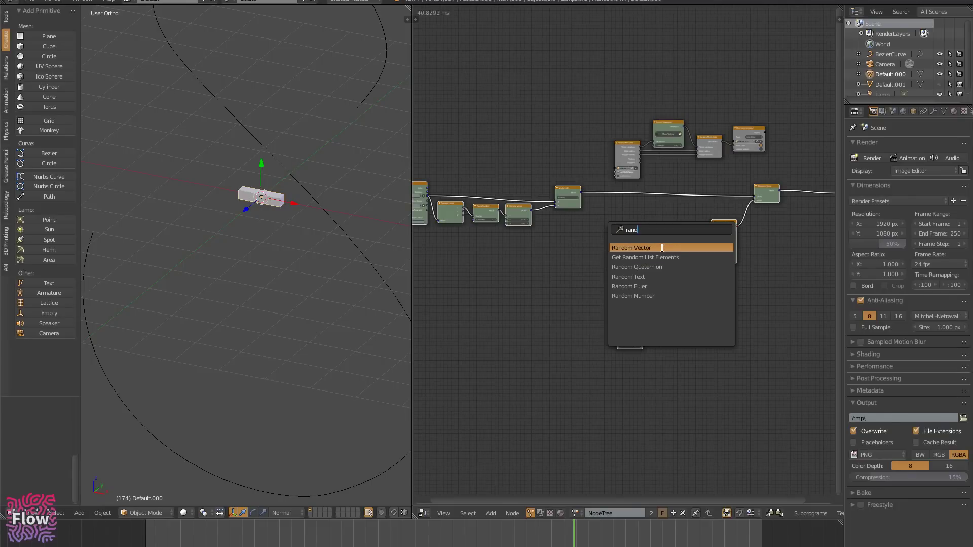
left_click(642, 296)
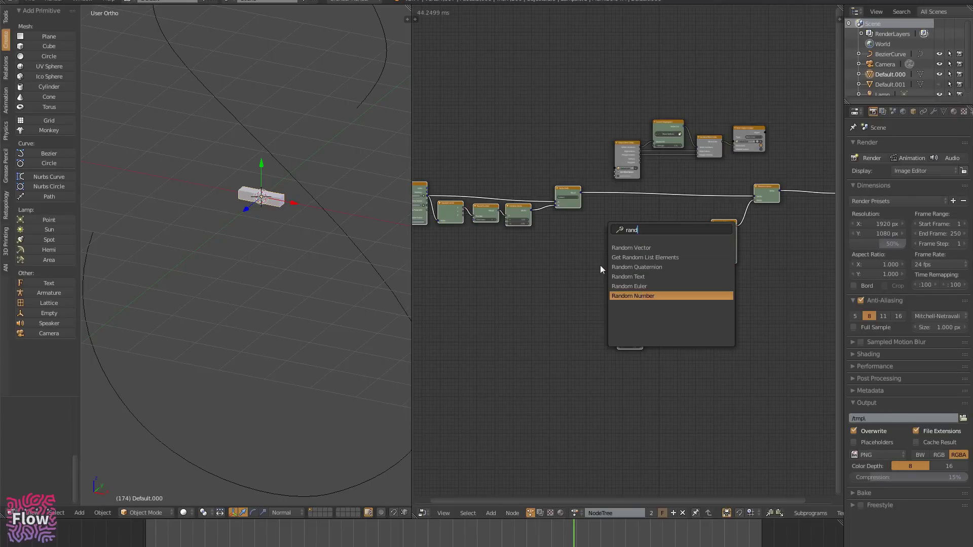
left_click(562, 226)
scroll(556, 231, "up", 3)
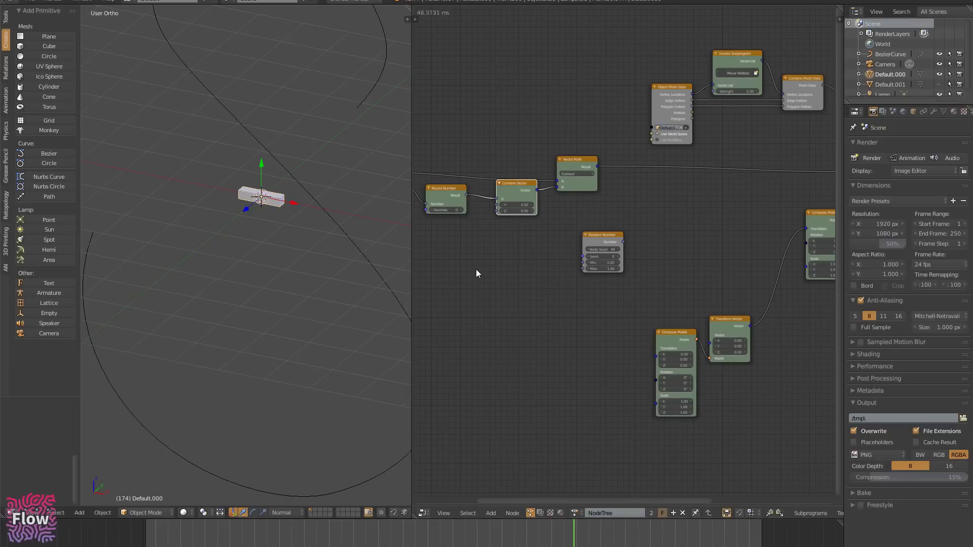
scroll(476, 269, "up", 1)
middle_click_drag(475, 206, 479, 199)
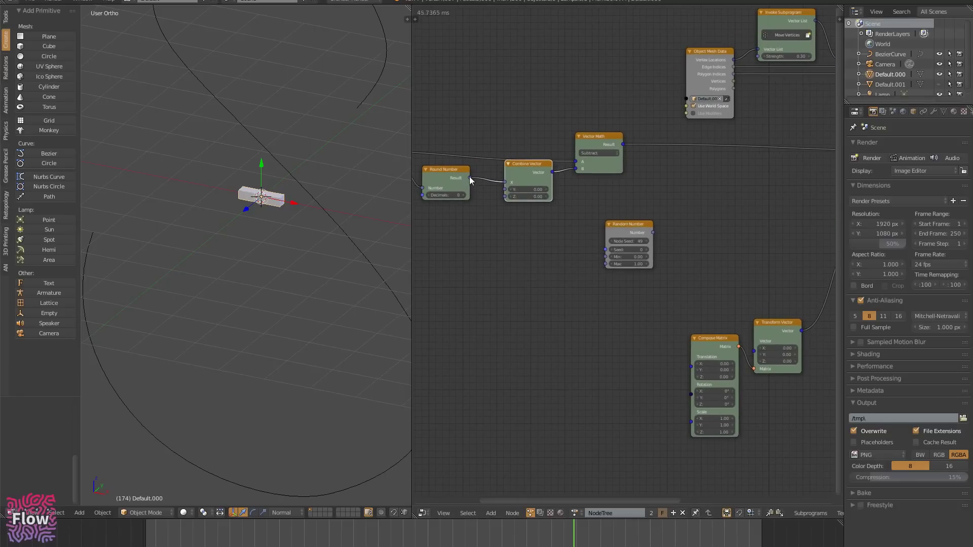
- Link Round Number's Result to the Random Number's Seed through an integer conversion, and set the Random Number's Min to -1
left_click_drag(470, 179, 607, 249)
left_click_drag(541, 211, 540, 238)
scroll(600, 285, "up", 1)
middle_click_drag(597, 295, 560, 249)
left_click_drag(588, 174, 556, 174)
left_click(566, 209)
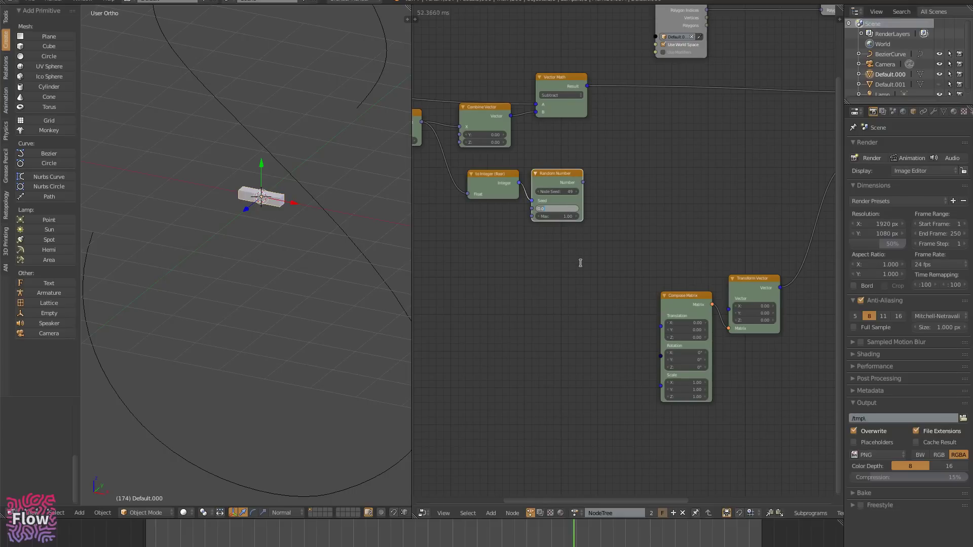
type("-1")
key("Return")
- Duplicate the Random Number node below the original, link the To Integer output to its Seed, and set its Node Seed to 54646
key("shift+d")
left_click(559, 235)
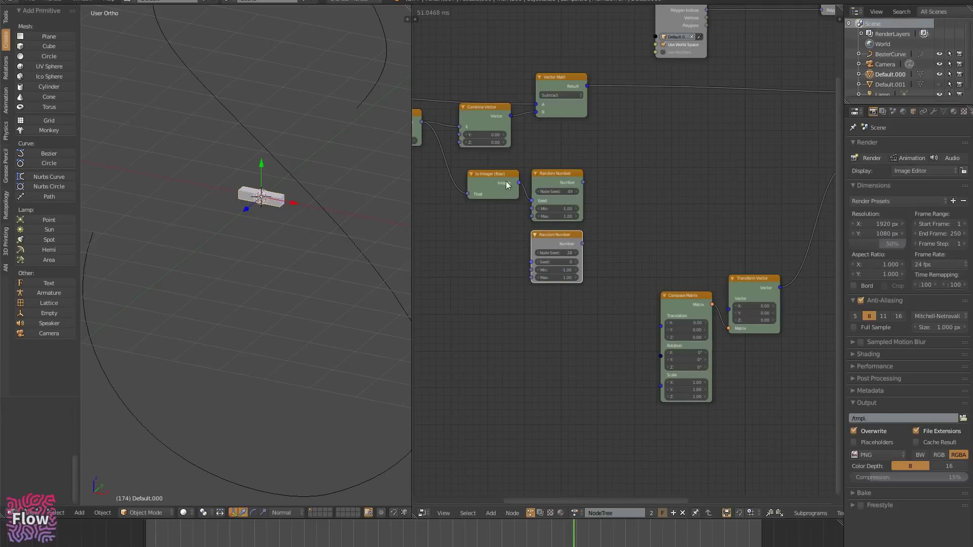
left_click_drag(480, 184, 533, 262)
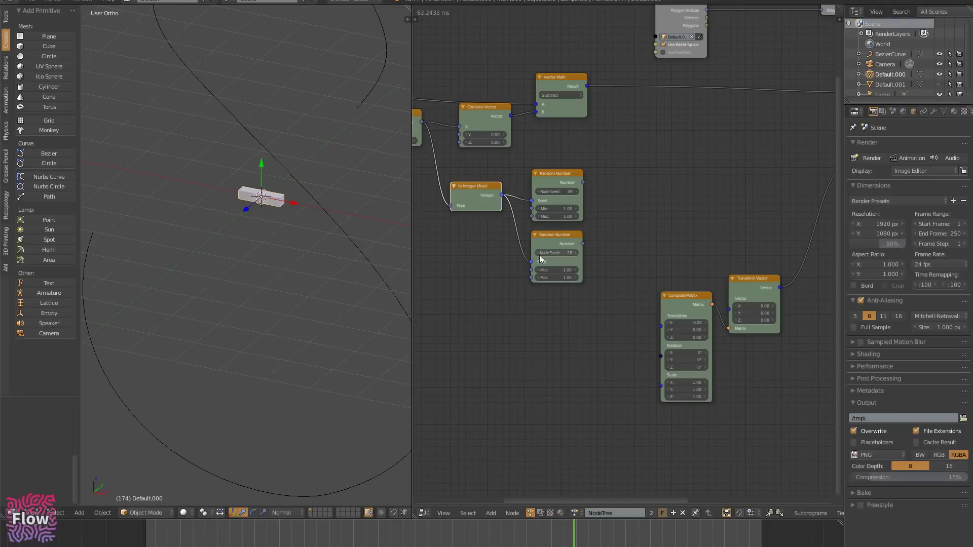
scroll(556, 257, "up", 1)
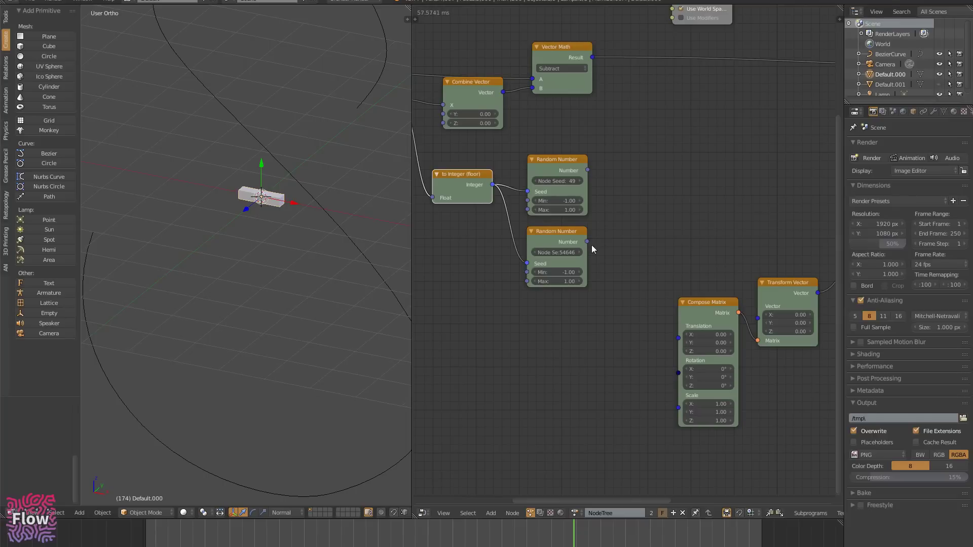
- Add a Combine Vector node beside the two Random Number nodes
key("e")
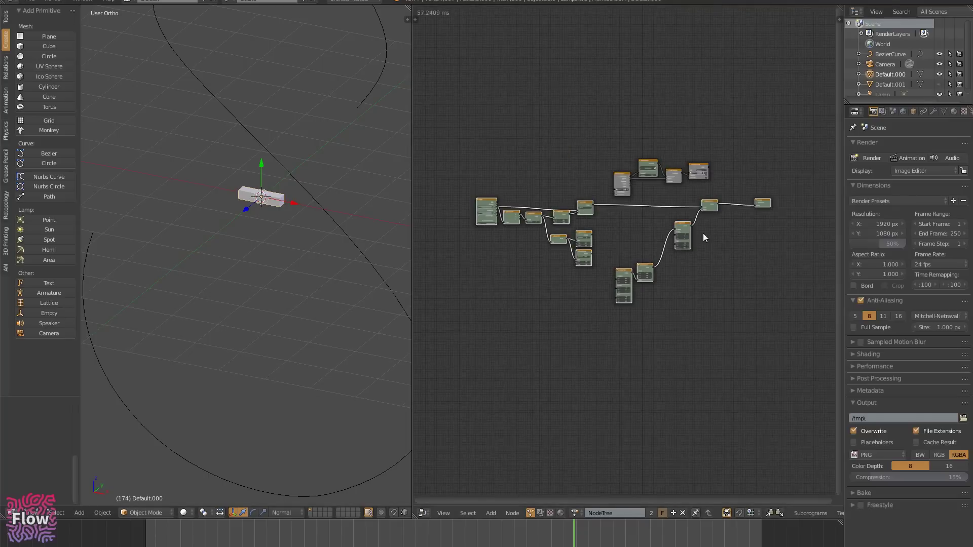
scroll(704, 237, "up", 5)
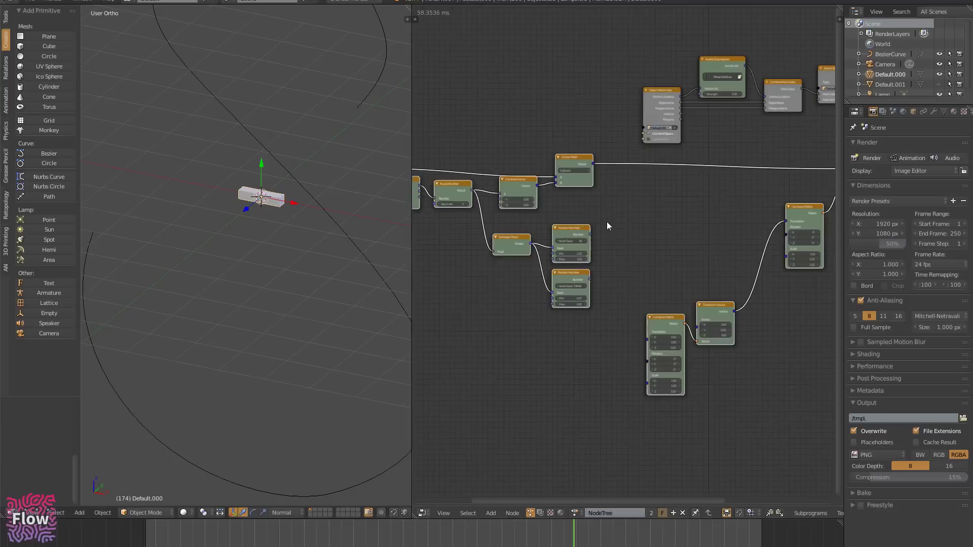
scroll(607, 222, "up", 3)
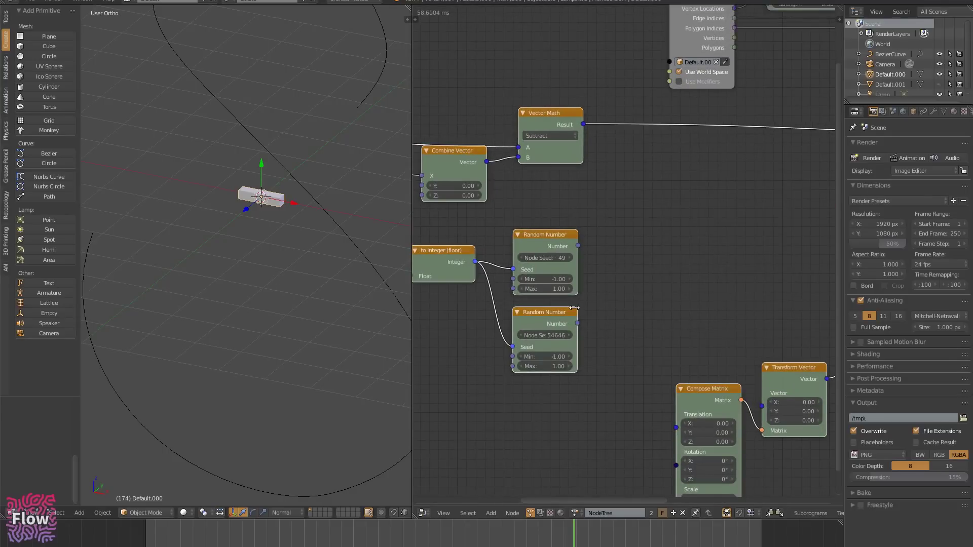
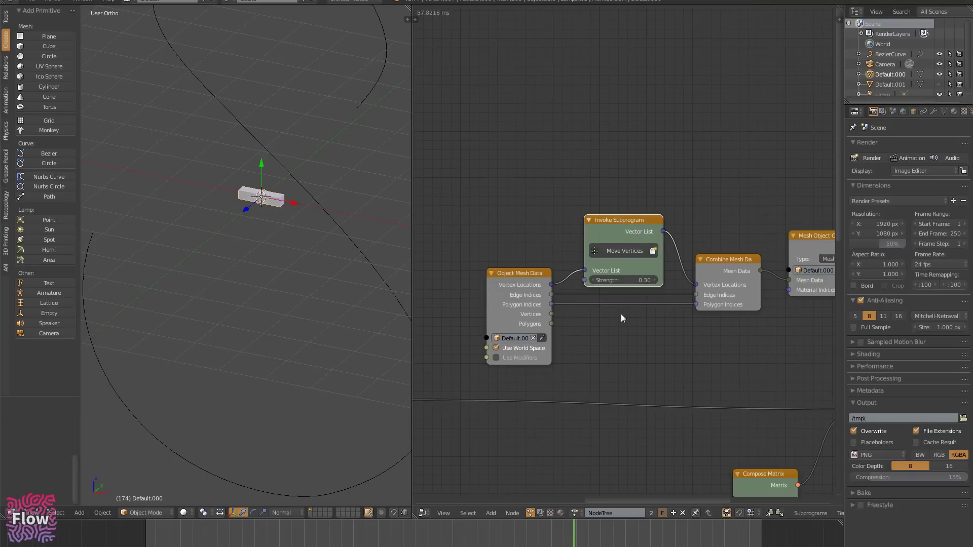
scroll(637, 320, "down", 4)
middle_click_drag(624, 379, 794, 146)
scroll(689, 228, "up", 4)
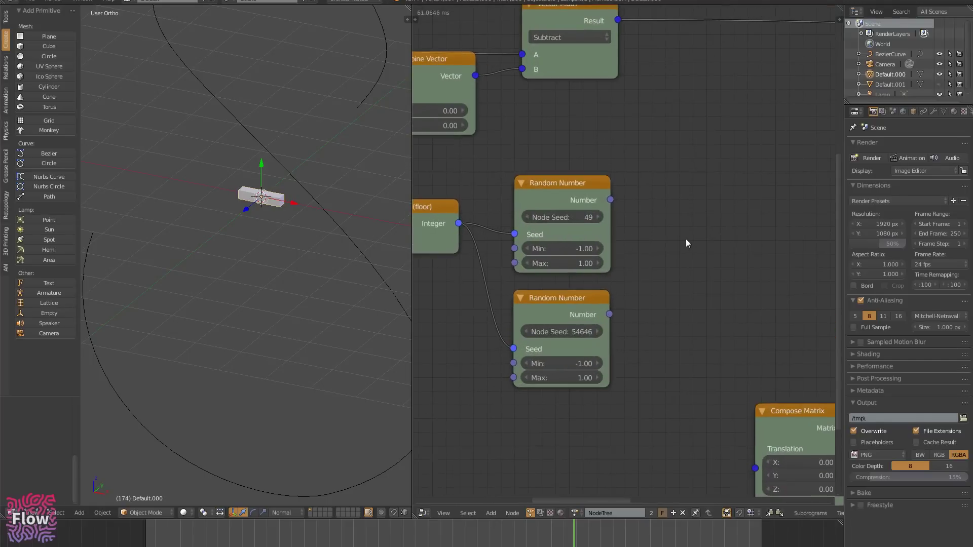
key("ctrl+a")
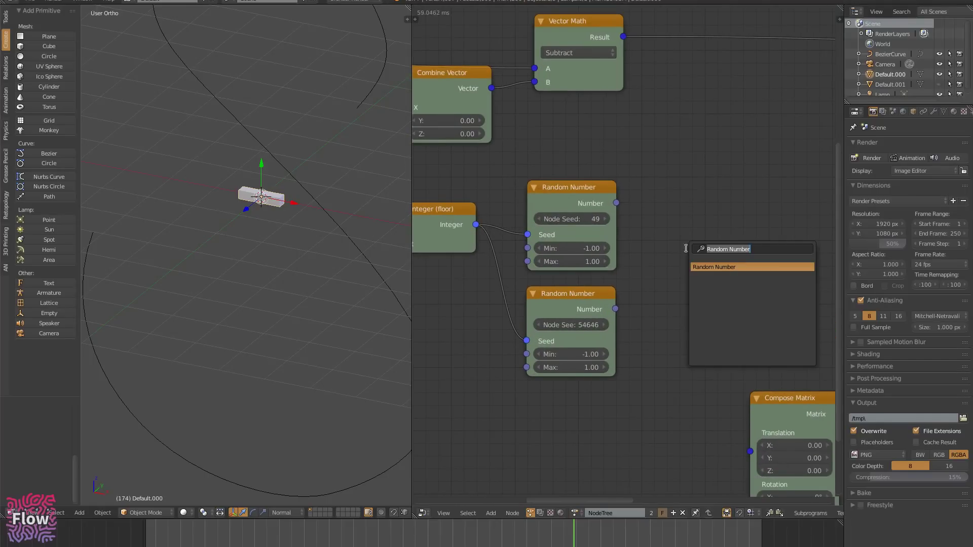
type("compo")
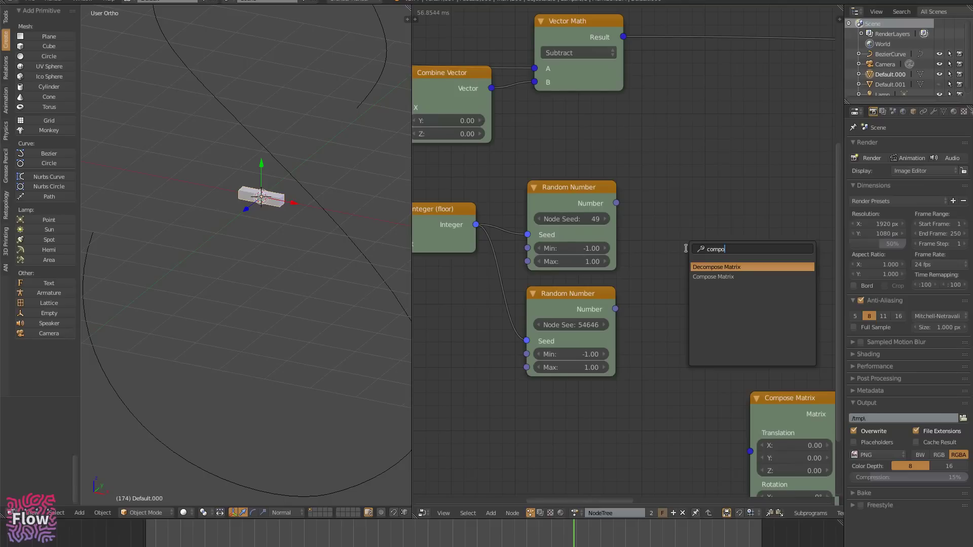
key("BackSpace")
key("BackSpace")
key("BackSpace")
key("BackSpace")
key("BackSpace")
type("vec")
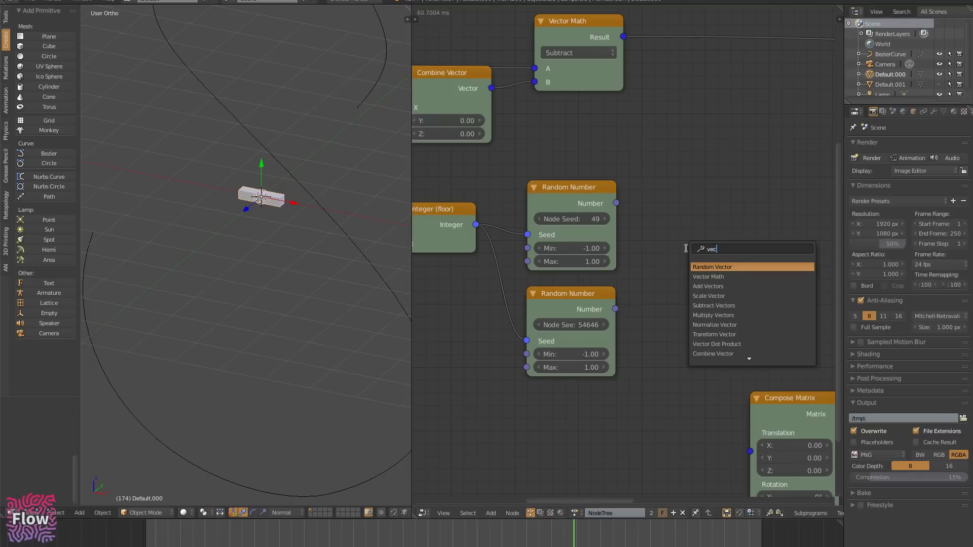
left_click(722, 354)
left_click(681, 200)
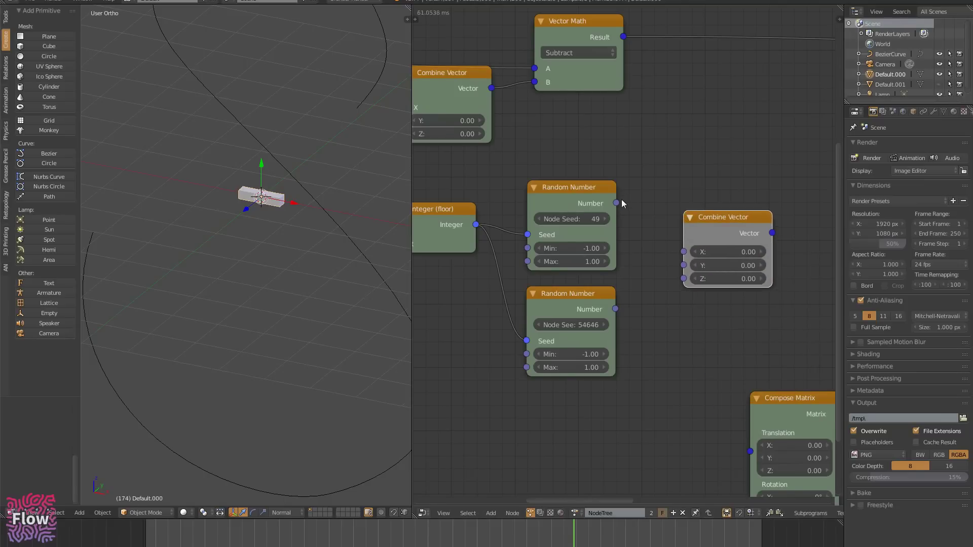
- Link the upper Random Number to the new Combine Vector's Y and the lower one to its Z, and move the Combine Vector closer to them
left_click_drag(617, 203, 684, 265)
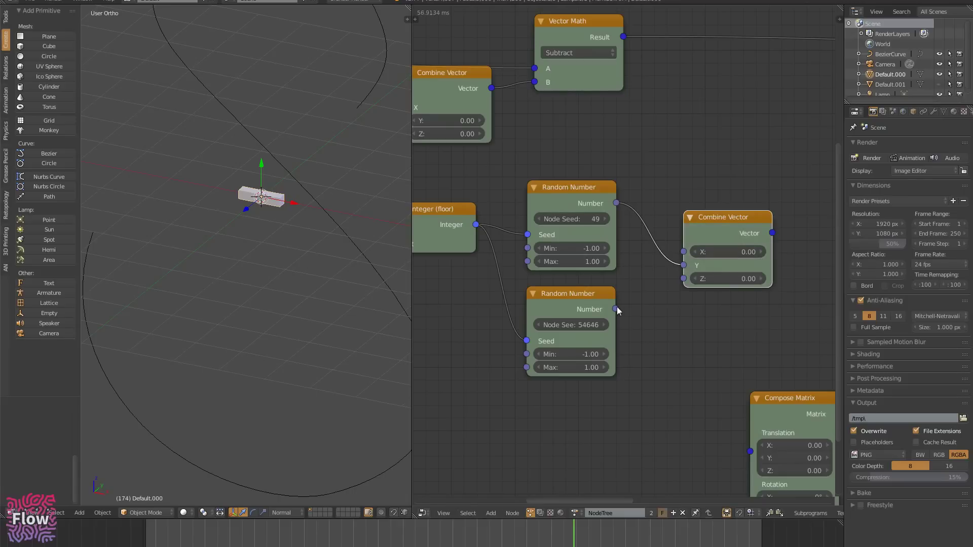
left_click_drag(617, 308, 684, 279)
scroll(728, 317, "down", 2)
middle_click_drag(762, 254, 633, 246)
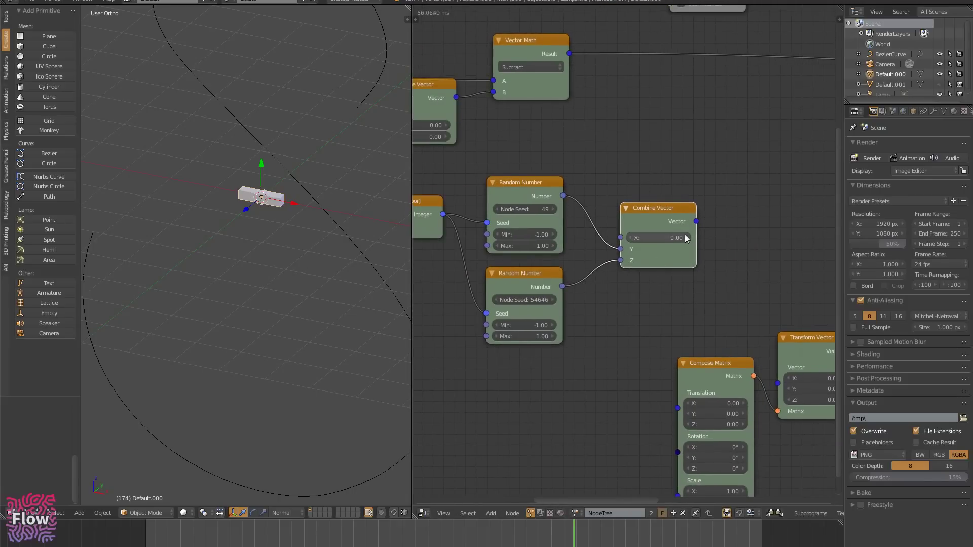
left_click_drag(655, 206, 624, 208)
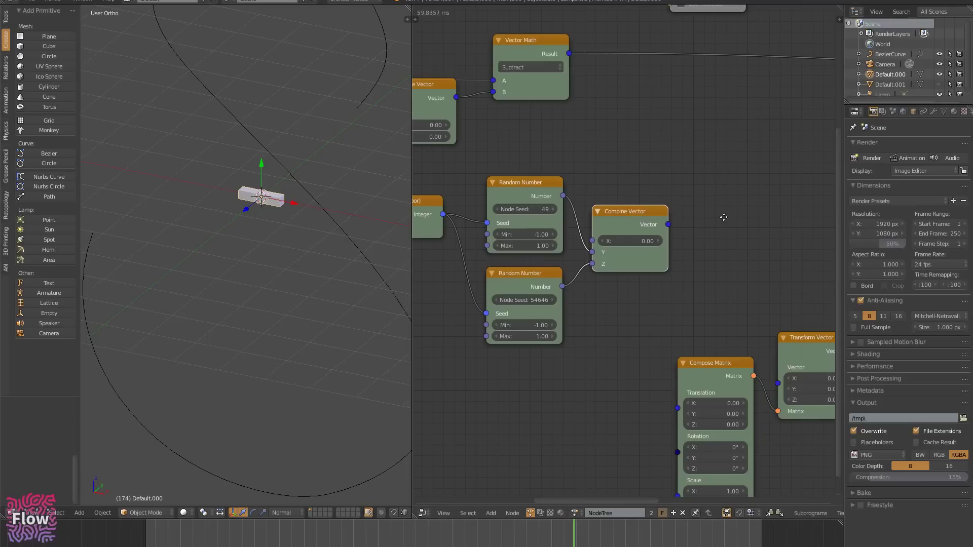
- Move the lower Compose Matrix and Transform Vector nodes together away from the new Combine Vector, and shift the other Compose Matrix slightly
middle_click_drag(735, 223, 706, 132)
scroll(707, 144, "down", 1)
scroll(735, 194, "down", 1)
middle_click_drag(745, 163, 634, 202)
left_click(596, 284)
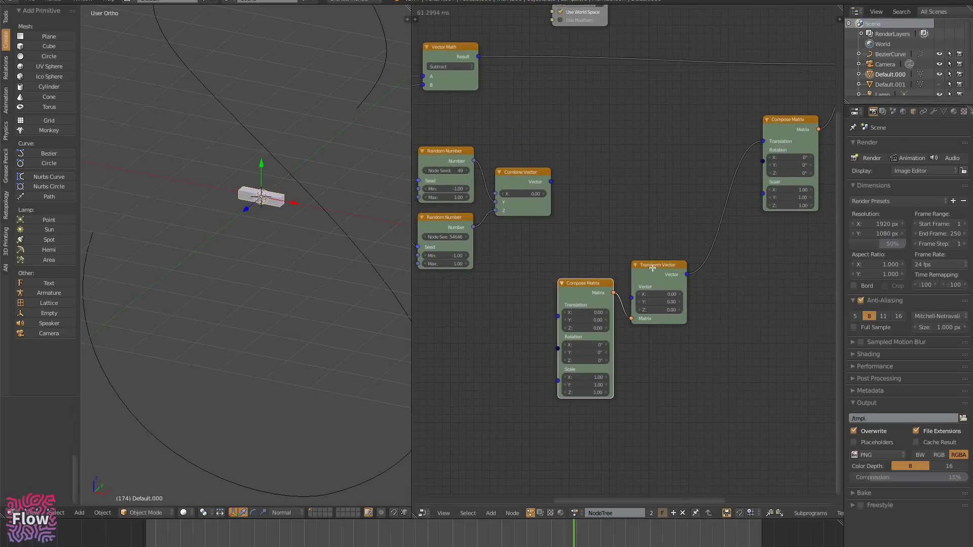
left_click(653, 267, "shift")
key("g")
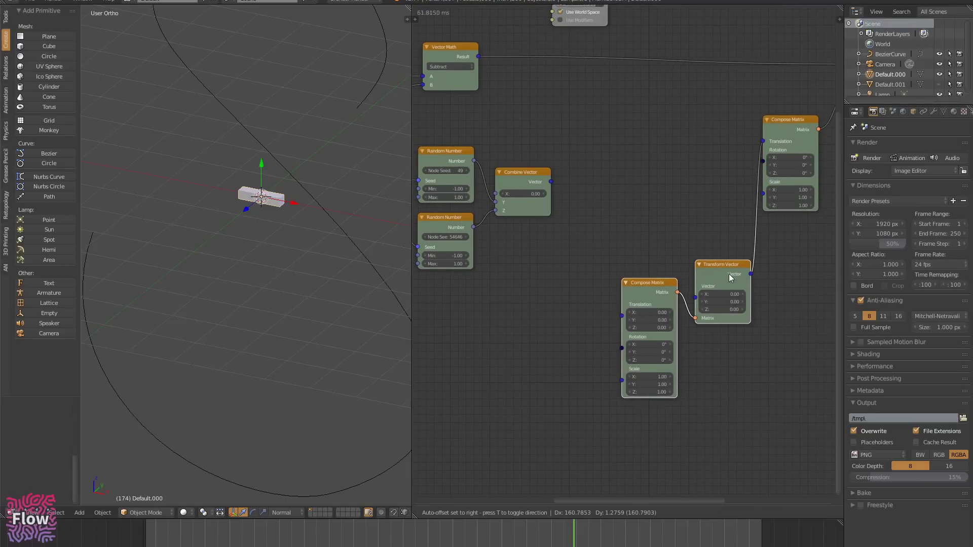
left_click(731, 280)
middle_click_drag(715, 108, 741, 102)
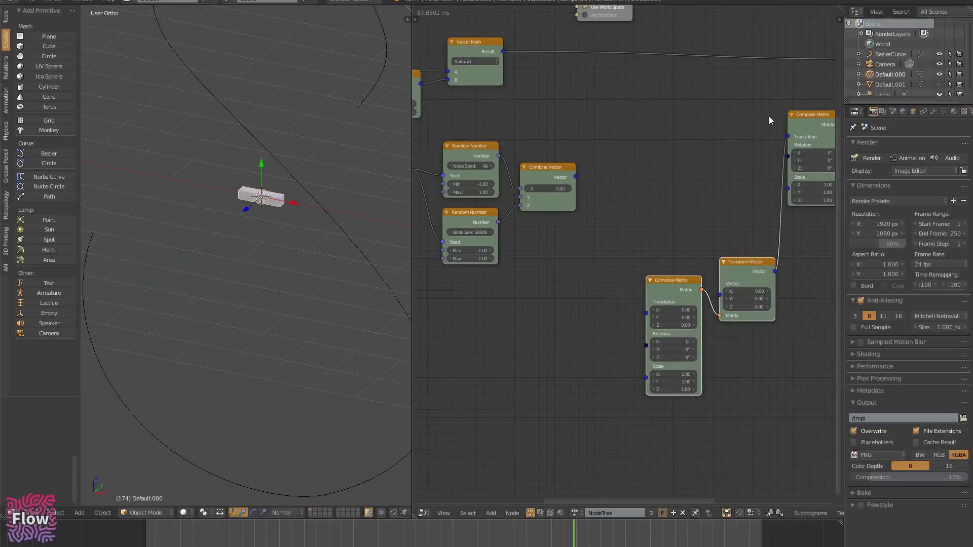
middle_click_drag(676, 103, 604, 108)
mouse_move(772, 128)
left_mouse_down()
mouse_move(810, 72)
mouse_move(781, 128)
left_mouse_up()
middle_click_drag(574, 191, 633, 161)
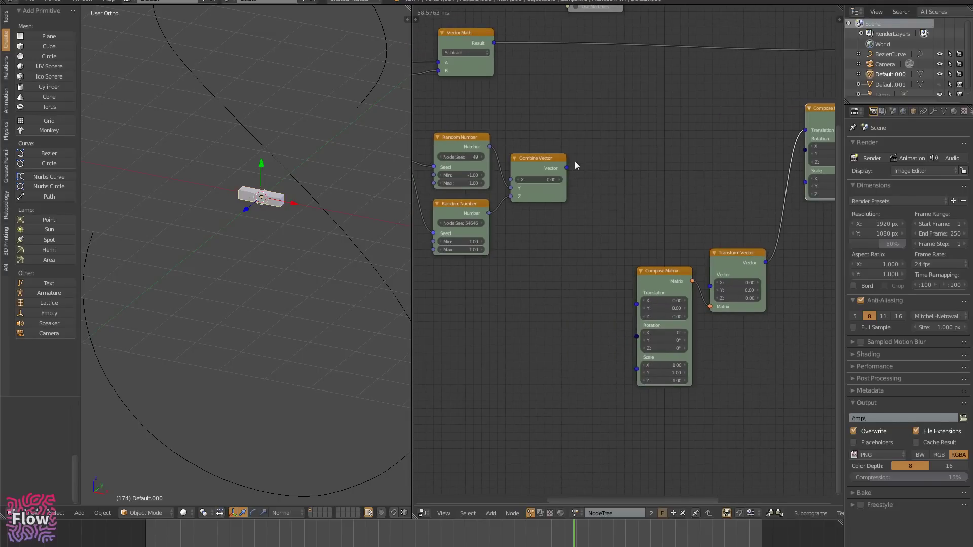
- Link the new Combine Vector's output to the lower Transform Vector's Vector input, and move the lower Compose Matrix and To Integer nodes down
left_click_drag(566, 168, 718, 285)
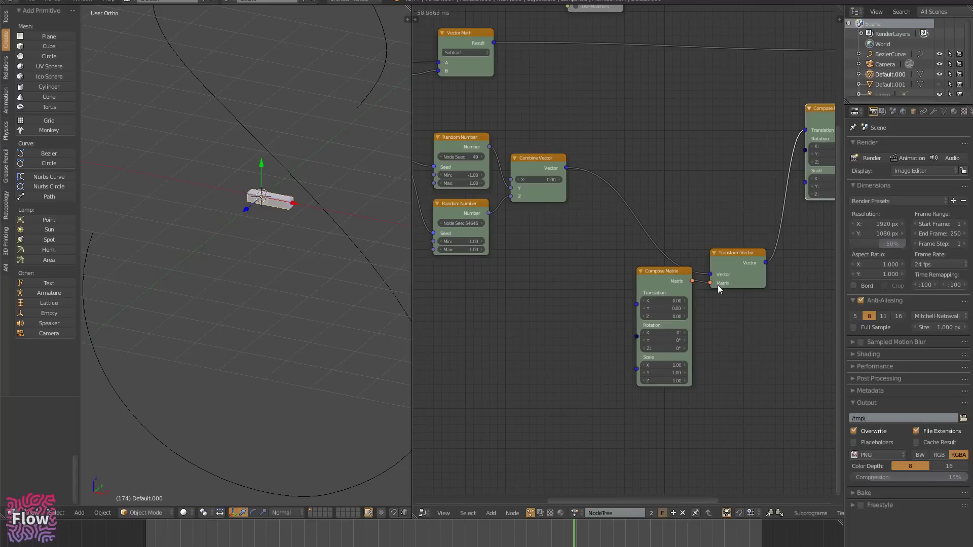
left_click_drag(658, 270, 645, 292)
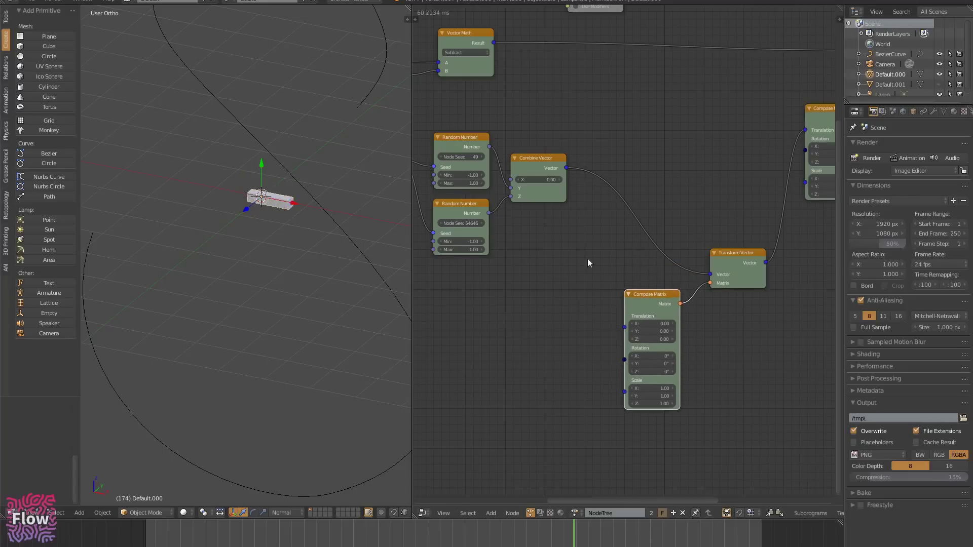
middle_click_drag(525, 250, 644, 250)
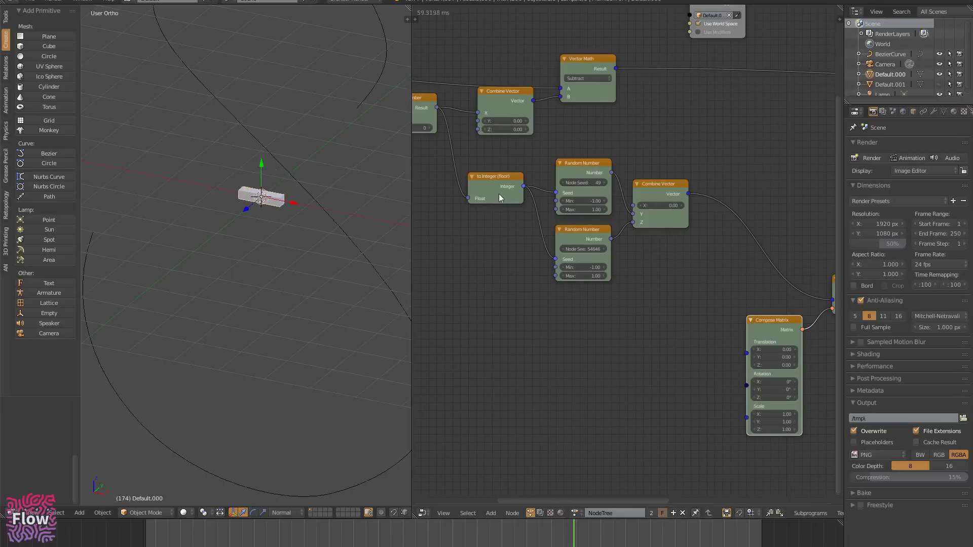
left_click_drag(498, 180, 499, 204)
- Examine the Move Vertices network from the Loop Input to its output, along with the mesh nodes that invoke it
middle_click_drag(431, 268, 623, 283)
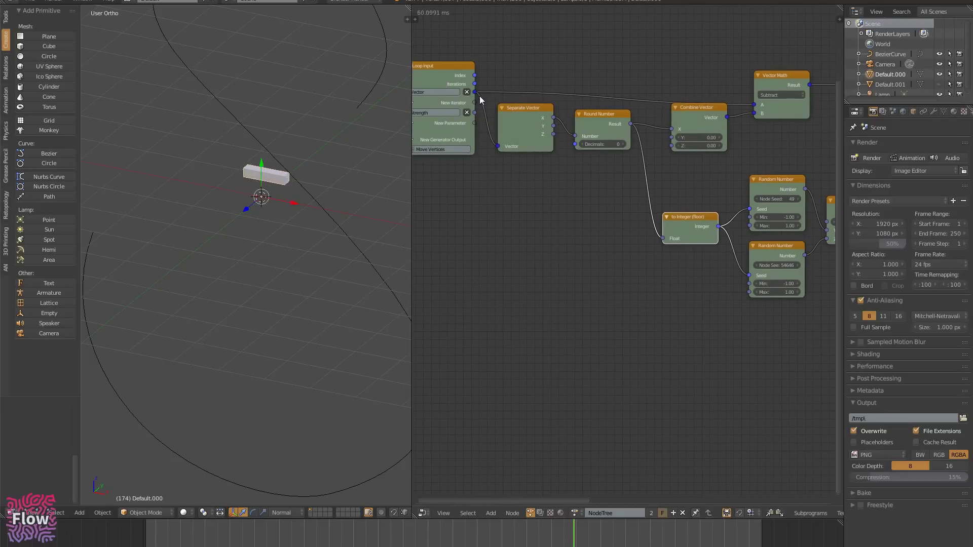
middle_click_drag(574, 193, 621, 190)
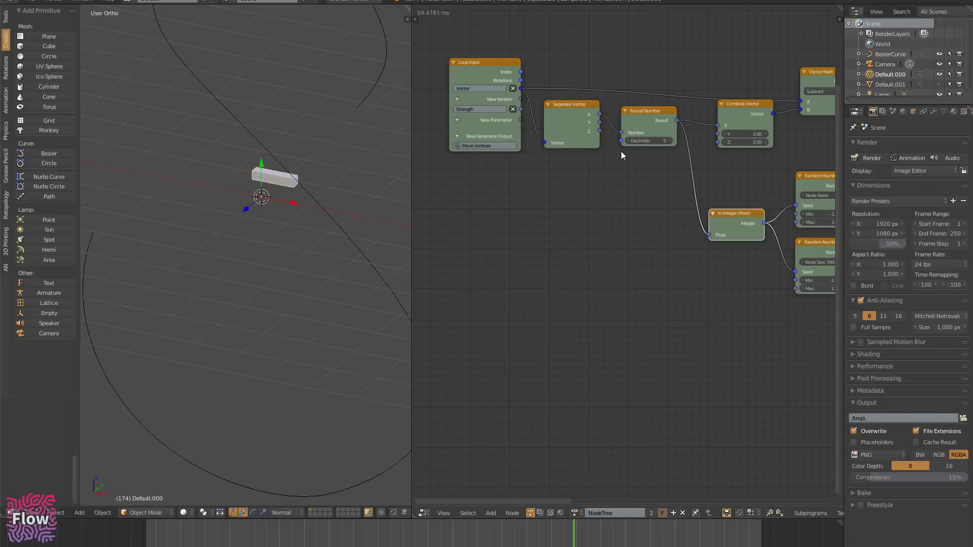
scroll(611, 175, "down", 1)
middle_click_drag(586, 217, 464, 338)
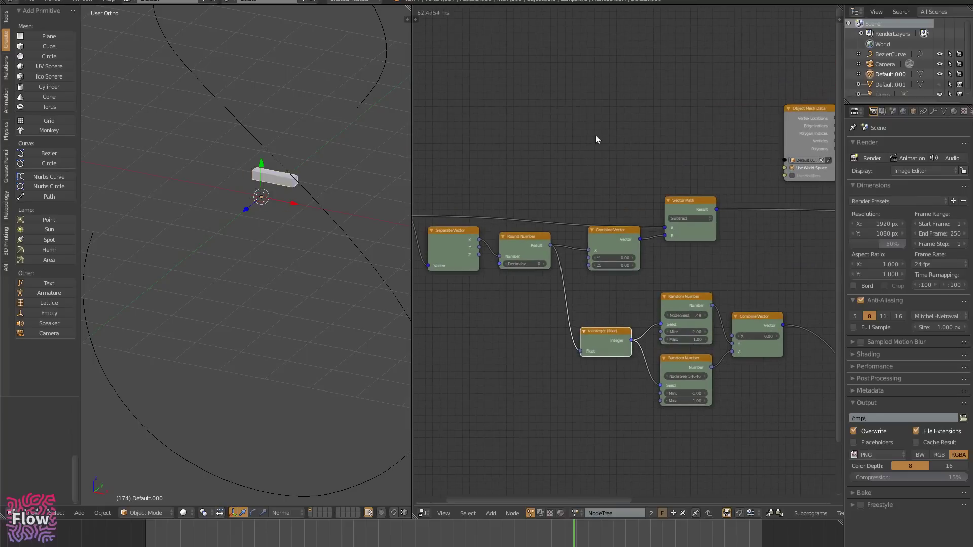
middle_click_drag(588, 135, 435, 126)
scroll(734, 167, "up", 2)
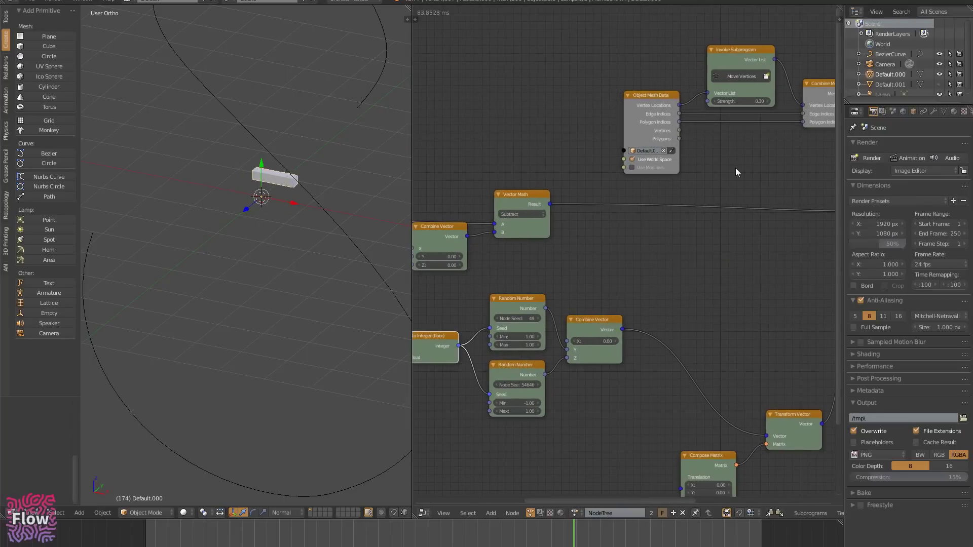
middle_click_drag(735, 168, 574, 188)
middle_click_drag(634, 180, 630, 181)
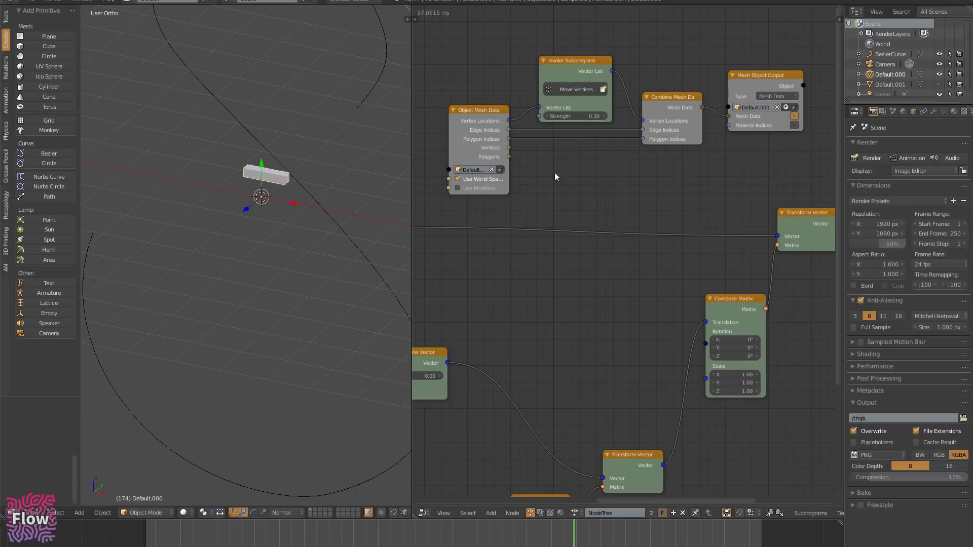
middle_click_drag(693, 230, 921, 130)
middle_click_drag(606, 341, 712, 318)
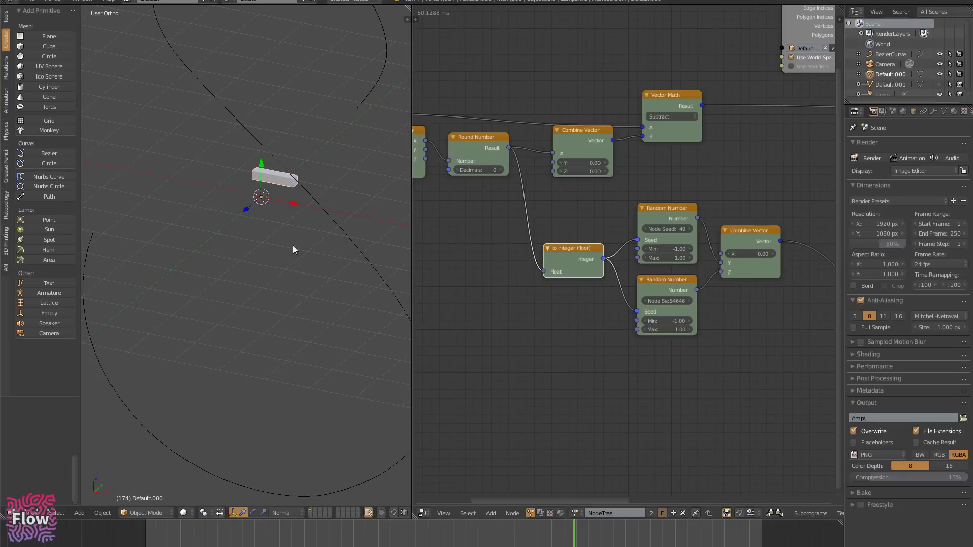
scroll(616, 208, "down", 1)
middle_click_drag(750, 171, 466, 243)
middle_click_drag(556, 236, 438, 231)
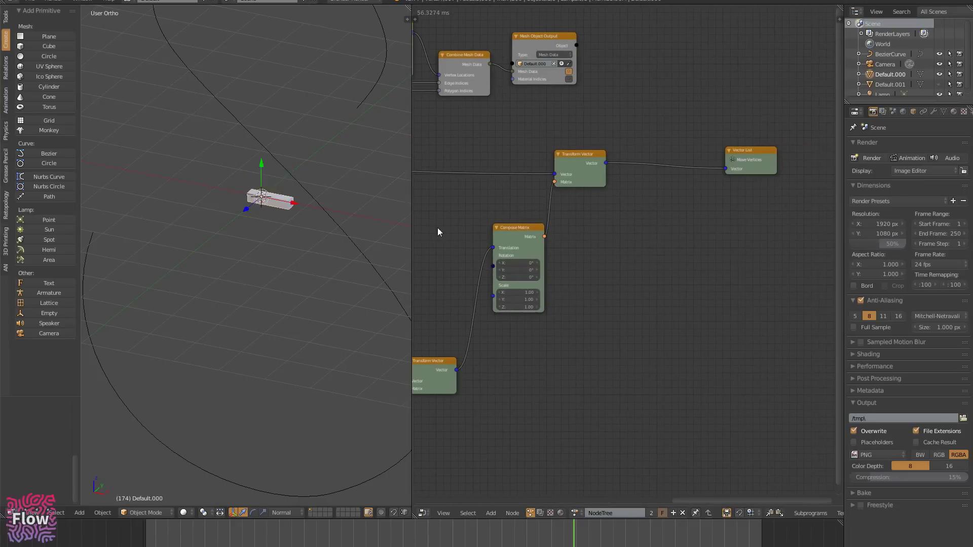
- Move the Vector List generator output node closer to the final Transform Vector node
left_click_drag(752, 156, 677, 165)
middle_click_drag(647, 256, 798, 228)
middle_click_drag(716, 216, 802, 215)
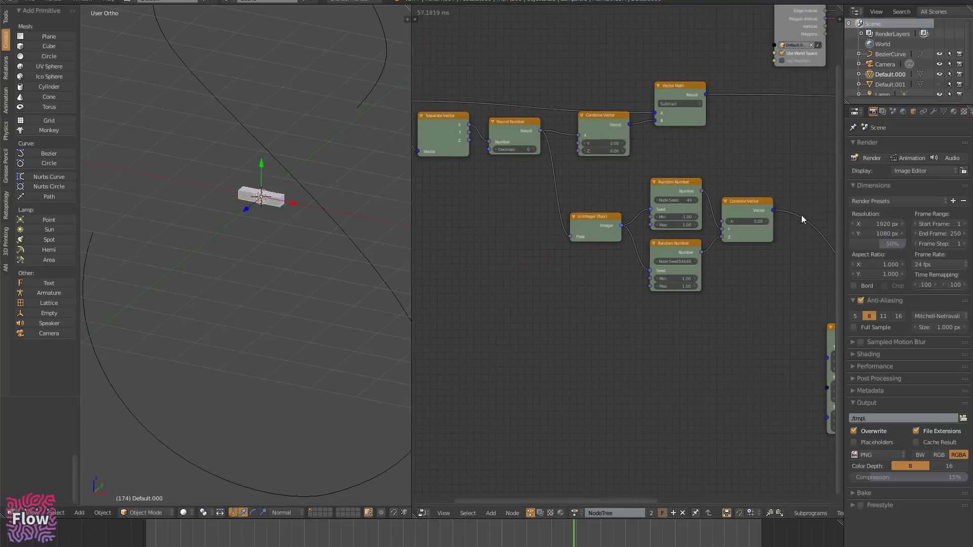
- Show the properties of the Random Number node with seed 49, and return the timeline to frame 1
left_click(675, 184)
key("n")
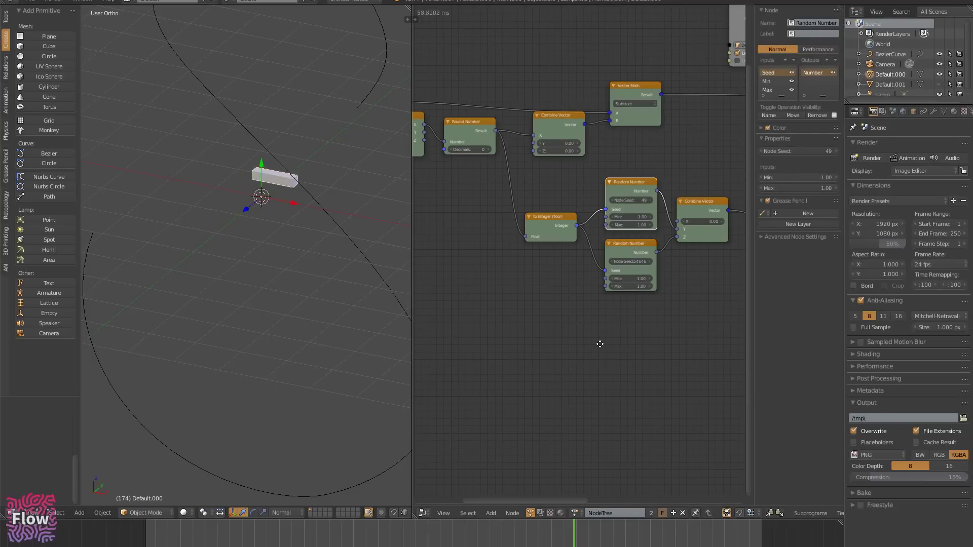
middle_click_drag(600, 344, 511, 378)
scroll(624, 332, "up", 3)
middle_click_drag(595, 256, 624, 192)
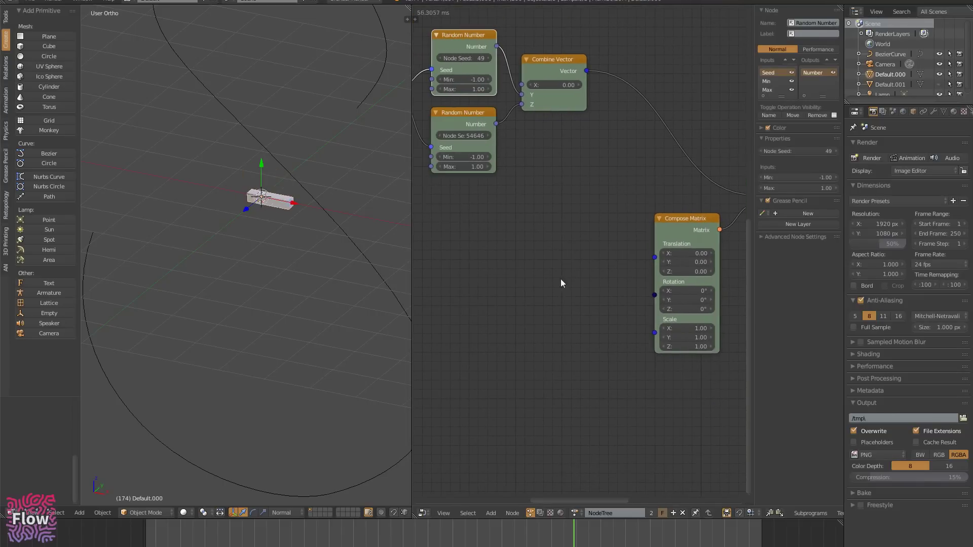
left_click_drag(190, 535, 148, 538)
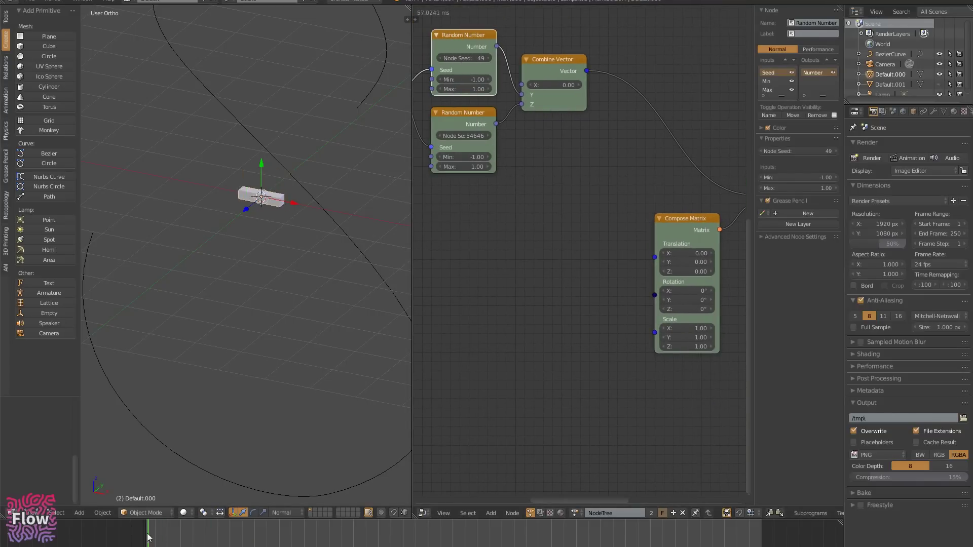
middle_click_drag(623, 311, 802, 332)
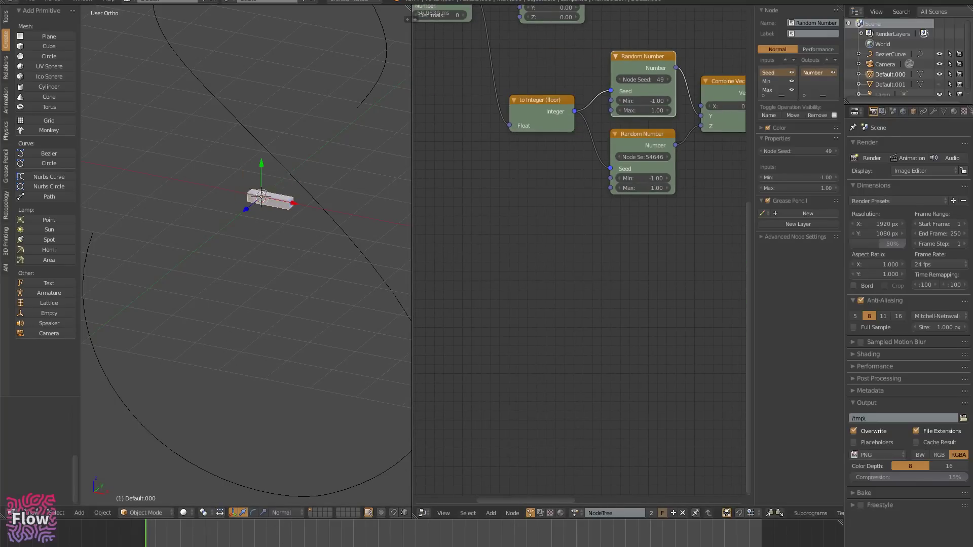
- Switch to the Discord livechat and highlight part of the question about applying the effect to more curves
key("alt+Tab")
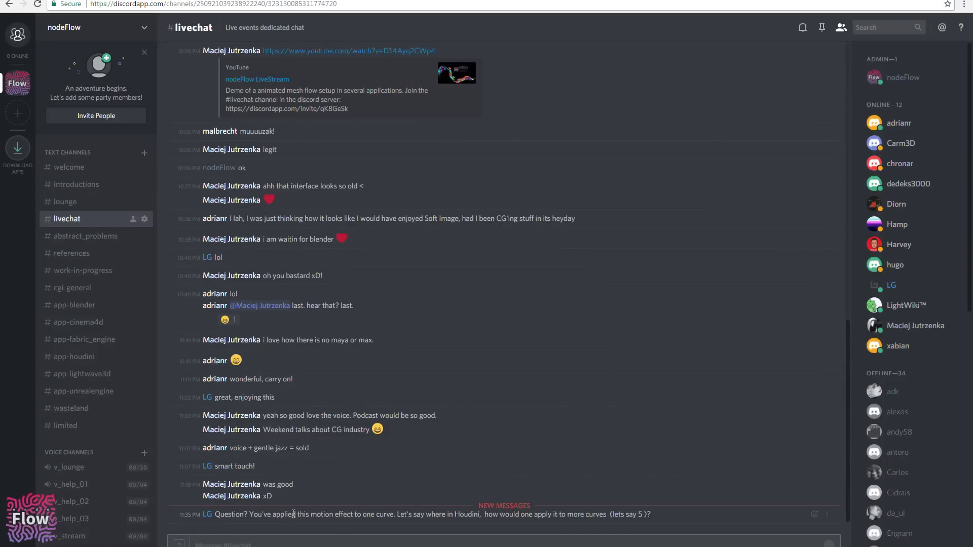
left_click_drag(294, 514, 377, 518)
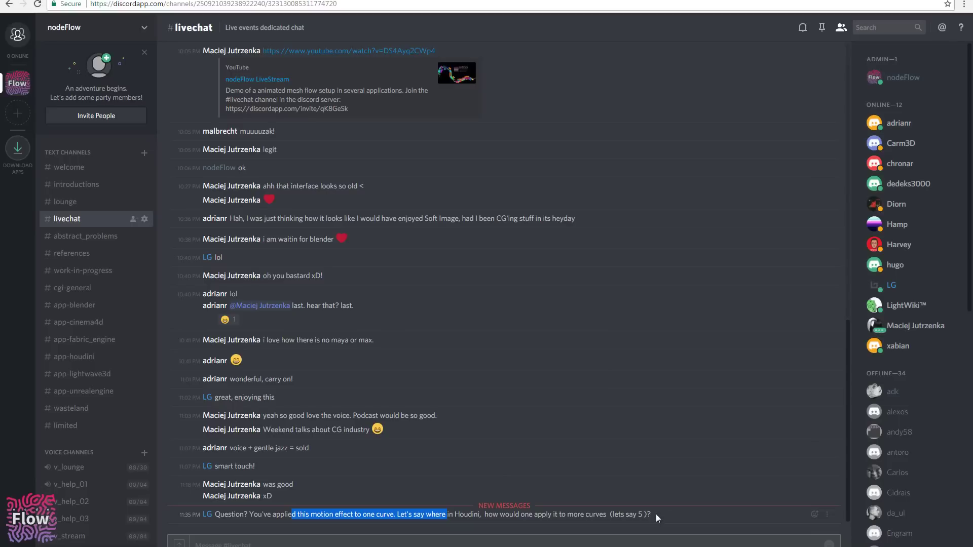
- Switch to the MyPaint sketch and circle the first four blocks, numbered 0 to 3, in the top picture
key("alt+Tab")
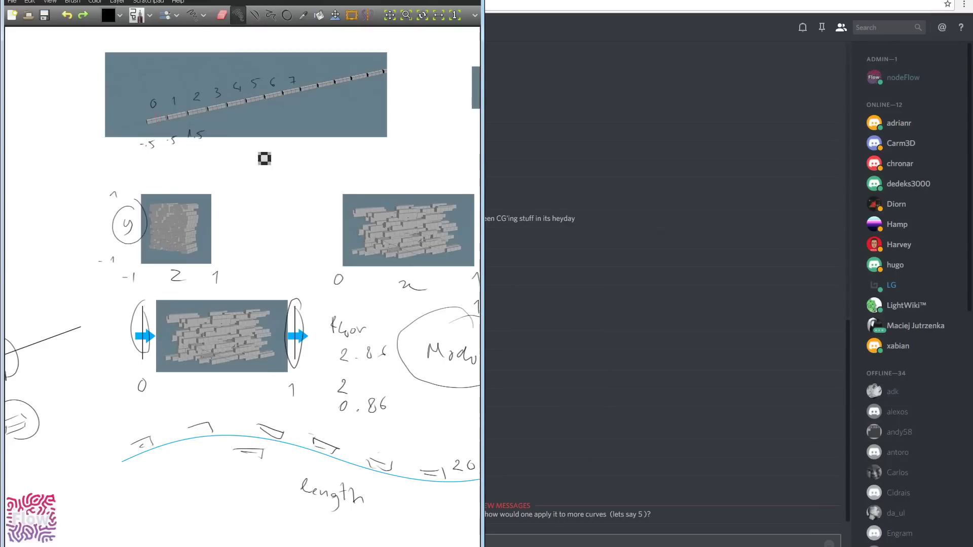
mouse_move(184, 63)
left_mouse_down()
mouse_move(202, 150)
mouse_move(288, 52)
mouse_move(147, 74)
left_mouse_up()
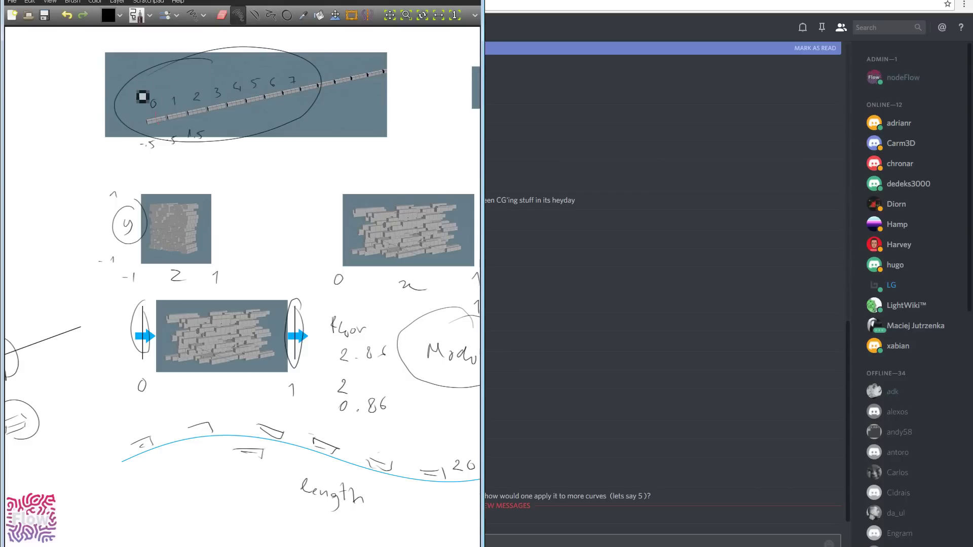
key("ctrl+z")
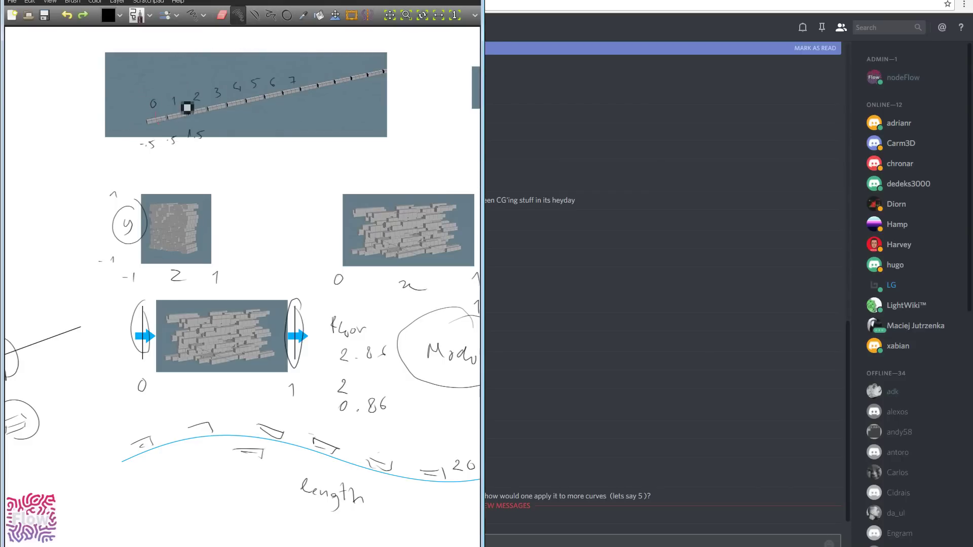
mouse_move(163, 114)
middle_mouse_down()
mouse_move(207, 205)
mouse_move(160, 286)
middle_mouse_up()
middle_click_drag(215, 183, 214, 239)
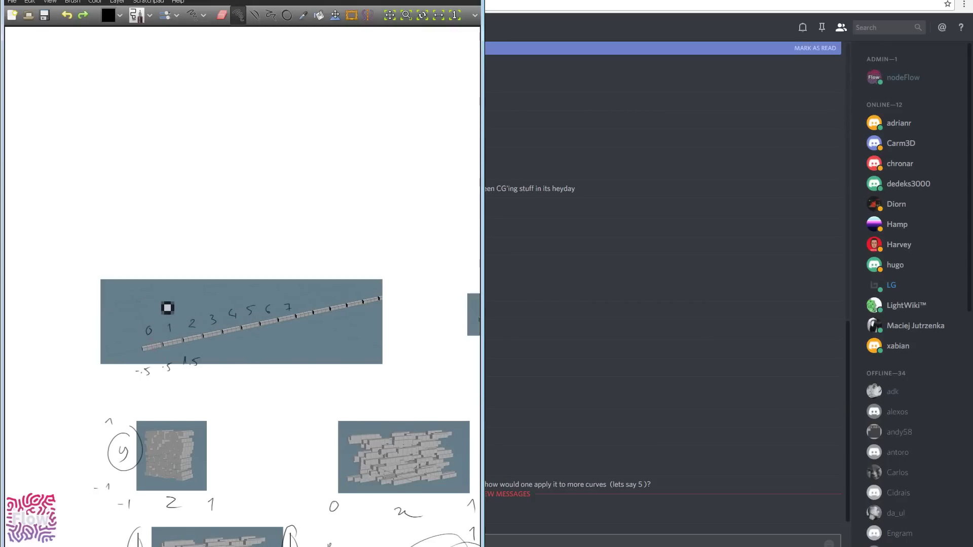
mouse_move(164, 305)
left_mouse_down()
mouse_move(141, 359)
mouse_move(200, 360)
mouse_move(226, 332)
mouse_move(159, 310)
mouse_move(144, 323)
left_mouse_up()
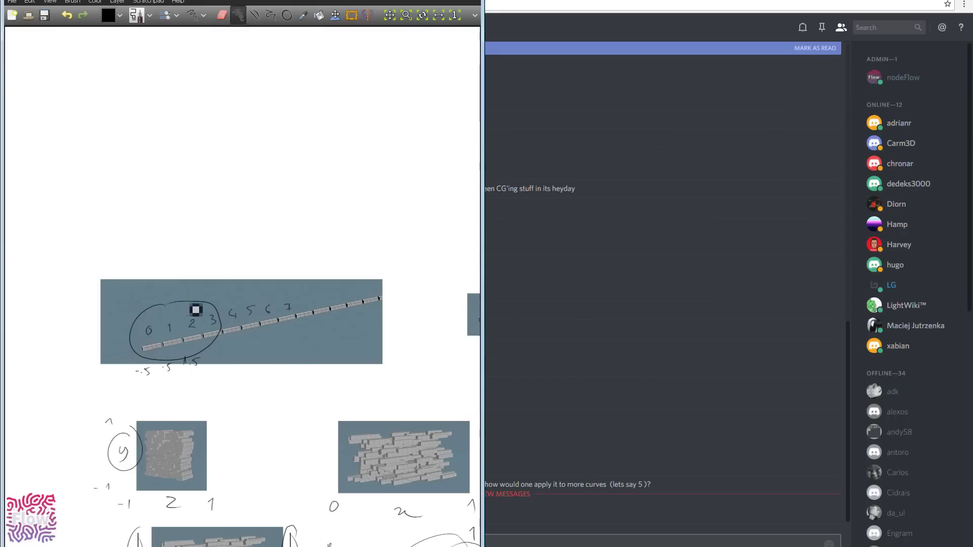
- Draw leader lines up from the four circled blocks and label them 0, 1, 2 and 4
left_click_drag(146, 319, 127, 251)
mouse_move(168, 318)
left_mouse_down("shift")
mouse_move(171, 250)
mouse_move(162, 261)
mouse_move(164, 251)
left_mouse_up("shift")
left_click_drag(192, 312, 196, 257, "shift")
left_click_drag(189, 239, 199, 250)
left_click_drag(208, 303, 224, 247, "shift")
left_click_drag(223, 244, 222, 250)
- Circle the following groups of blocks along the row, plus an empty area beyond the picture's end
mouse_move(280, 289)
left_mouse_down()
mouse_move(293, 338)
mouse_move(259, 283)
left_mouse_up()
left_click_drag(382, 271, 345, 271)
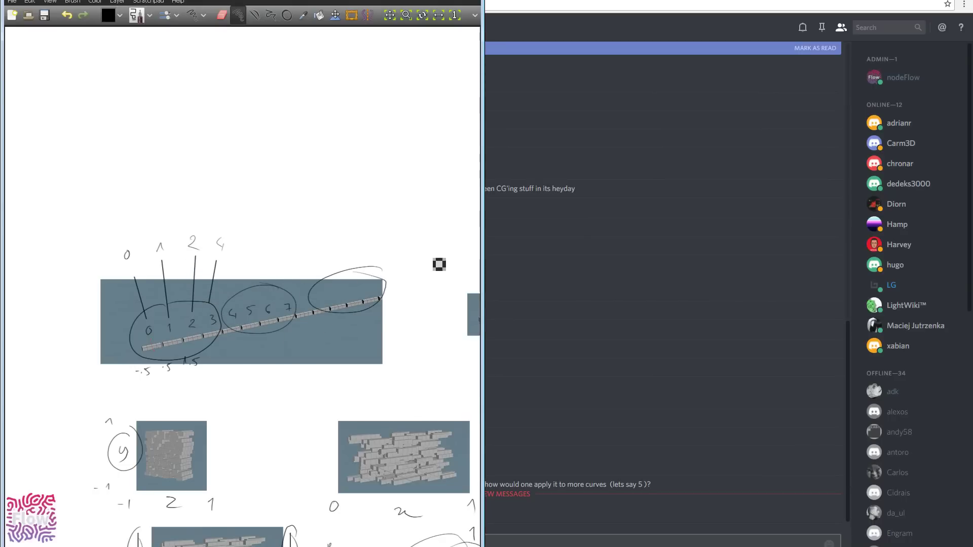
mouse_move(434, 262)
left_mouse_down()
mouse_move(446, 248)
mouse_move(414, 249)
left_mouse_up()
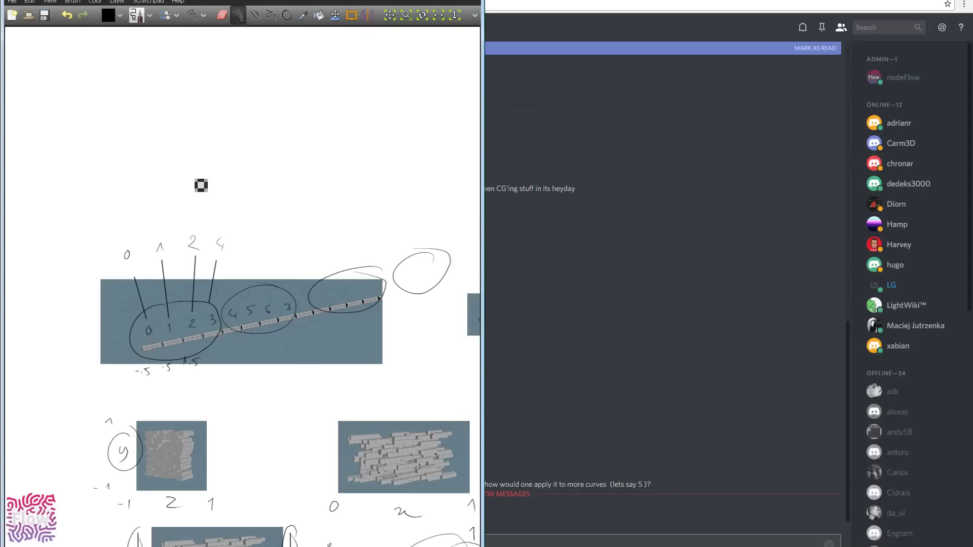
- Check the new messages in the Discord livechat and switch back to Blender
left_click(562, 3)
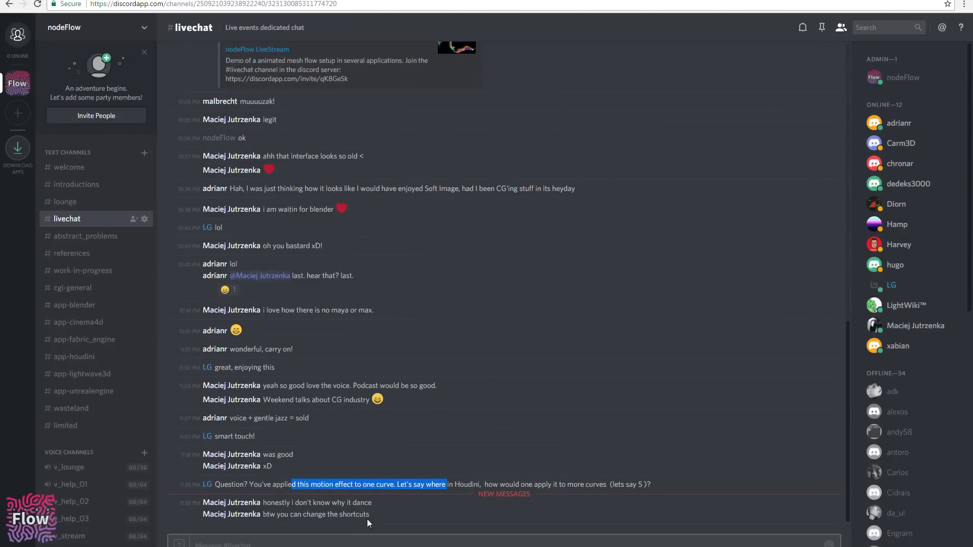
key("alt+Tab")
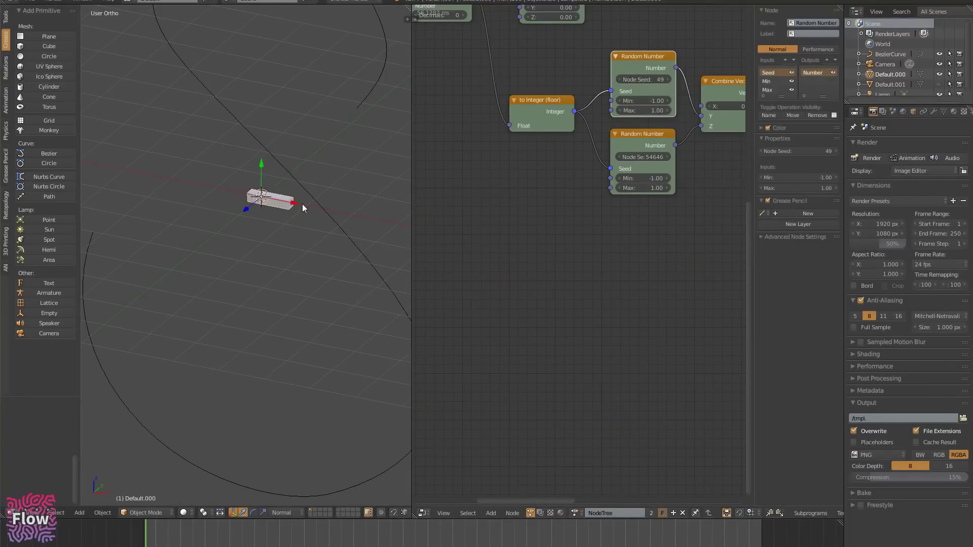
- Detach the Random Number node with seed 49 and place it along the link feeding the other Random Number node's Seed
scroll(613, 248, "down", 1)
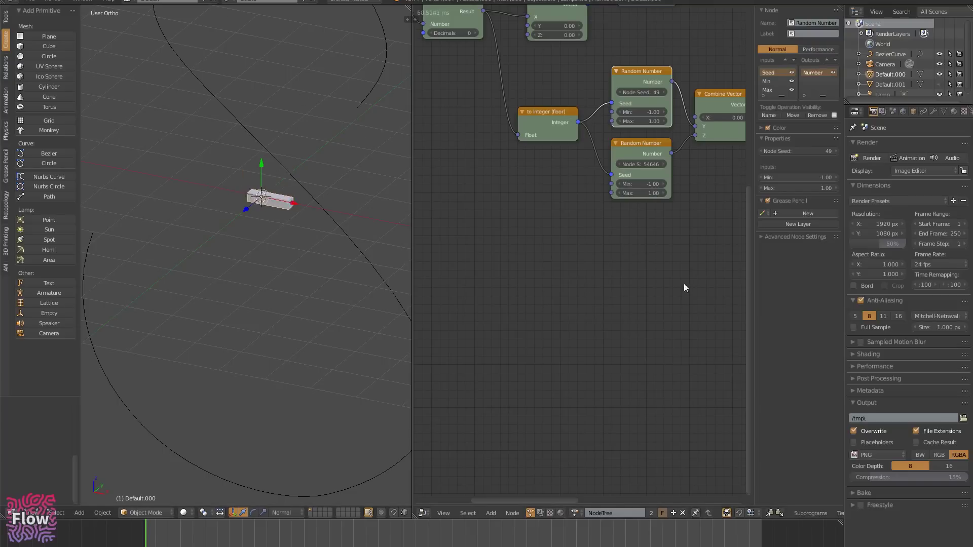
key("alt+d")
left_click(589, 335)
scroll(580, 327, "down", 5)
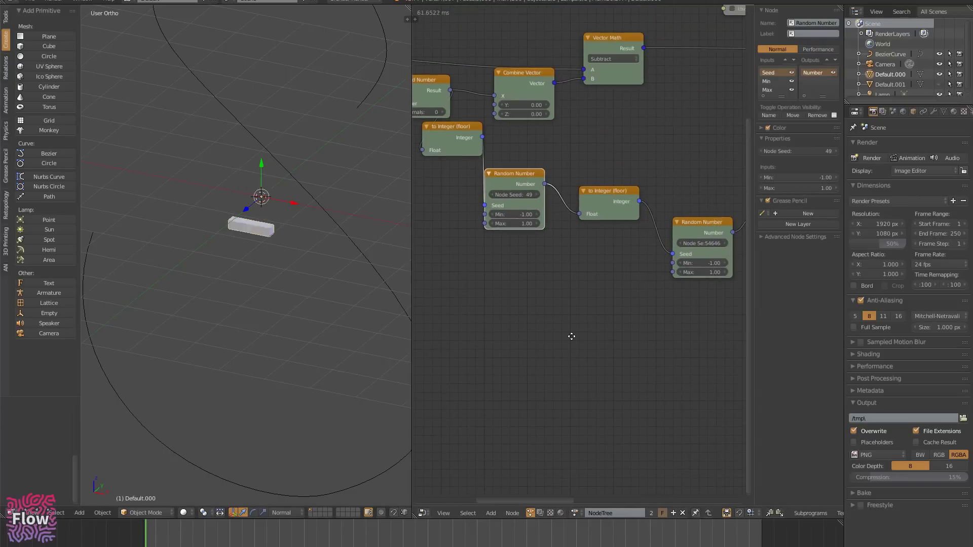
scroll(588, 300, "up", 4)
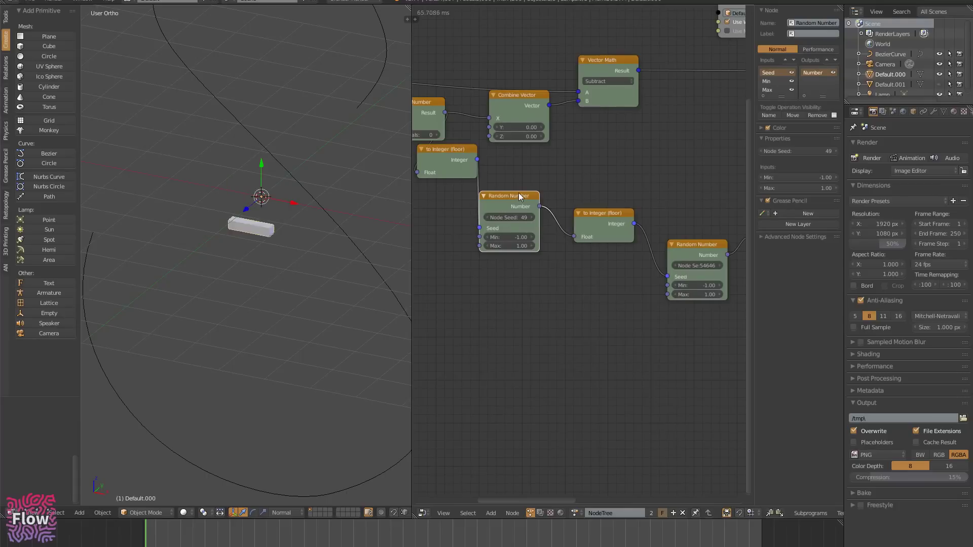
left_click_drag(505, 198, 519, 193)
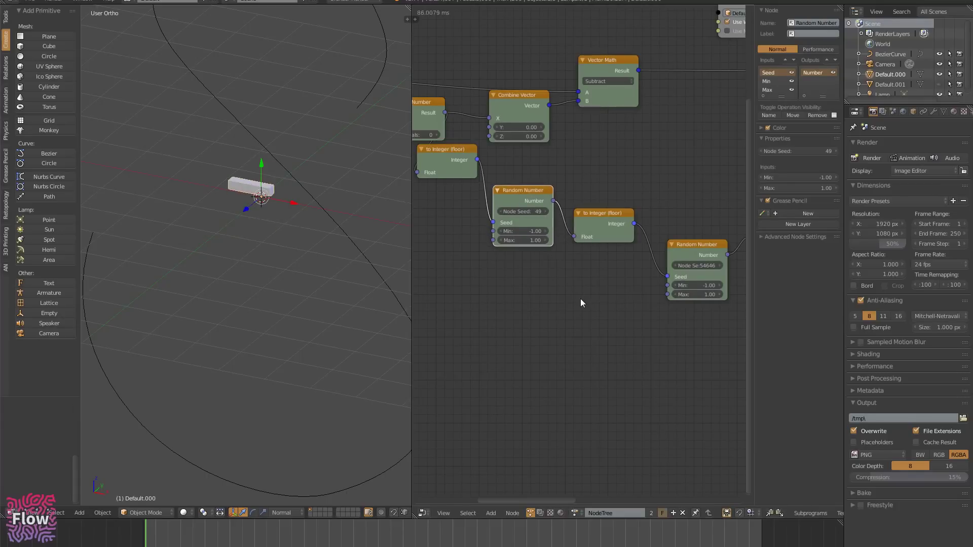
- Link the first To Integer node's output directly to the Seed input of the Random Number node with seed 54646
left_click_drag(477, 159, 669, 278)
left_click(669, 277)
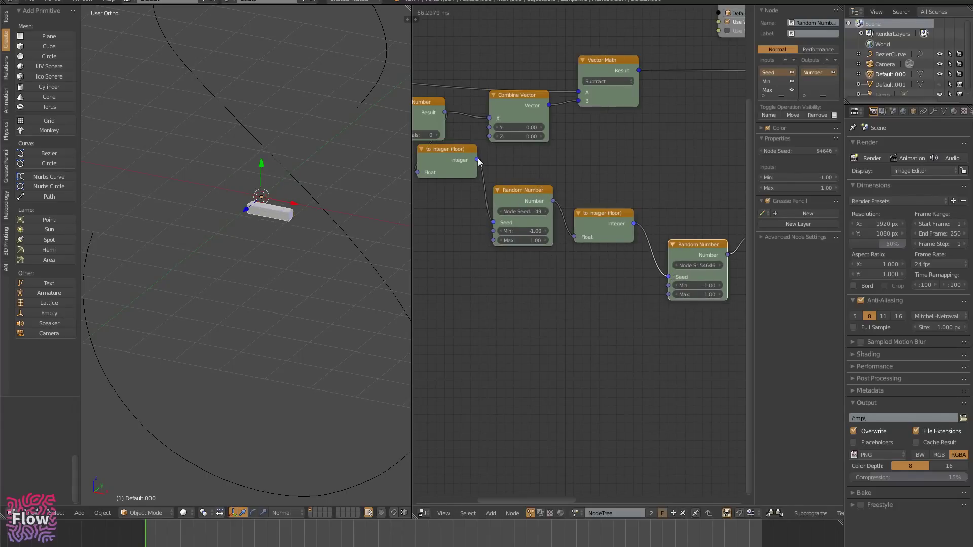
left_click_drag(477, 159, 670, 277)
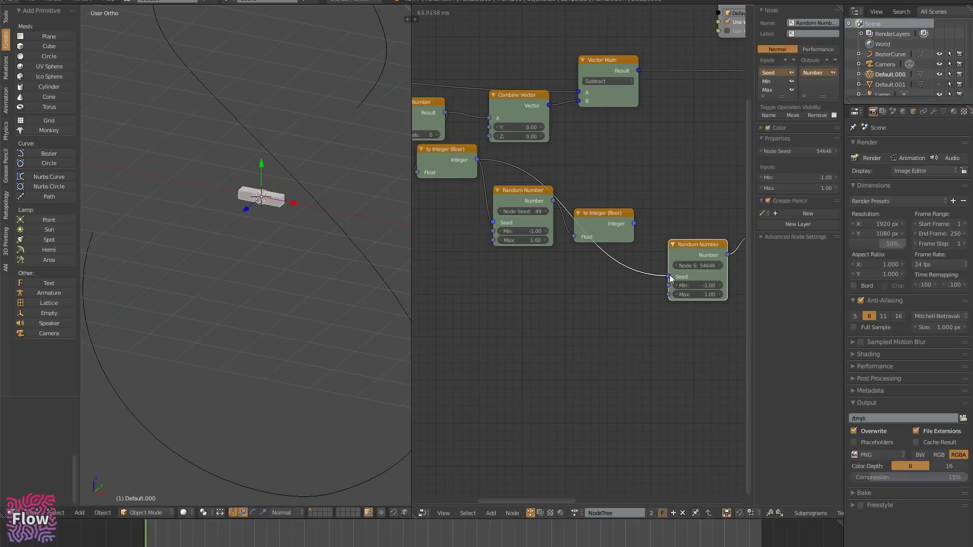
- Delete the extra To Integer and seed 49 Random Number nodes, and move the remaining To Integer node closer to the seed 54646 node
left_click(604, 212)
key("x")
left_click(520, 191)
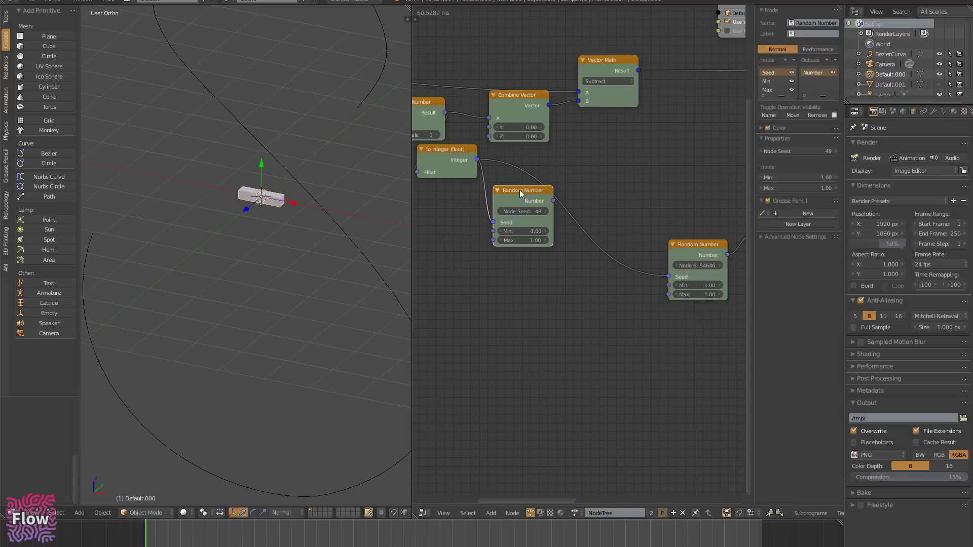
key("x")
left_click_drag(441, 158, 507, 189)
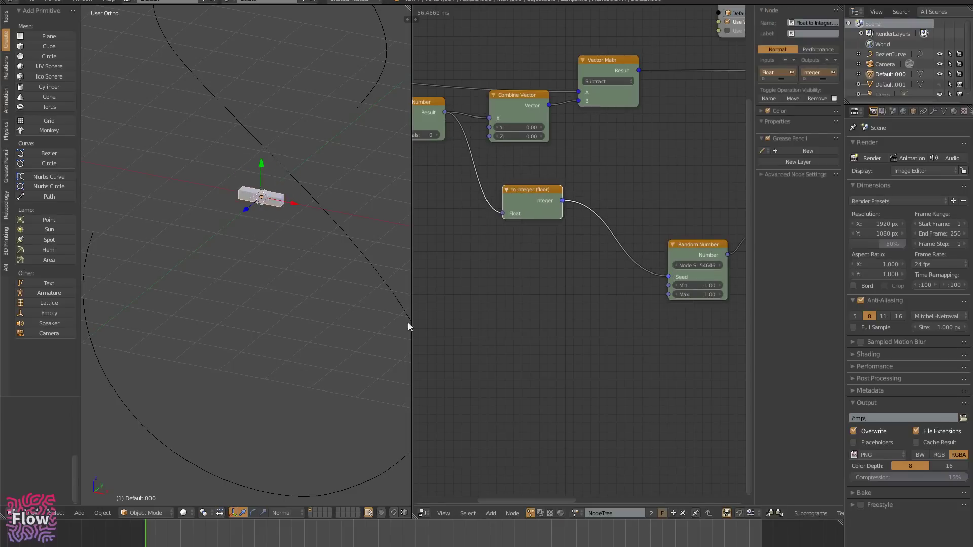
- Try the Object Mesh Data node with Use World Space off, and turn the option back on
scroll(235, 231, "down", 8)
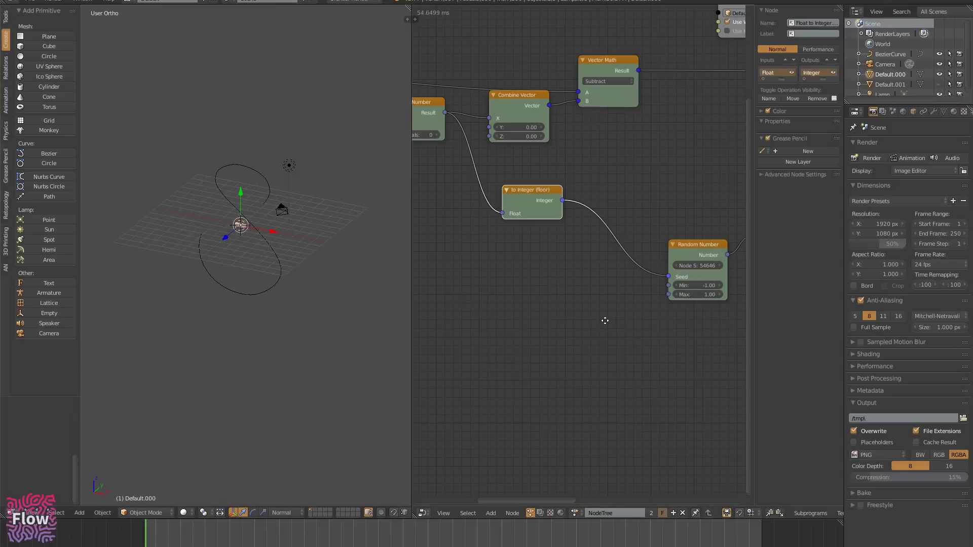
middle_click_drag(604, 320, 620, 288)
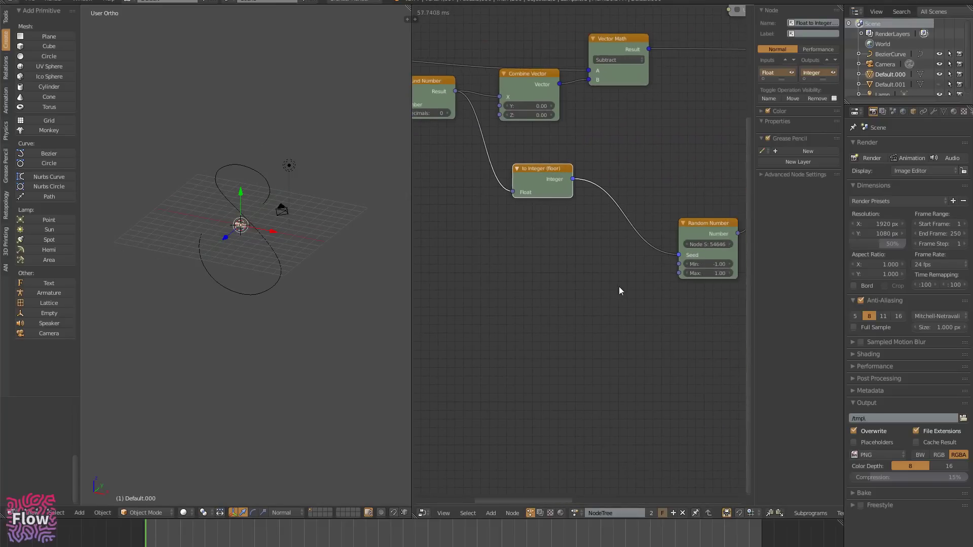
scroll(620, 287, "up", 1)
scroll(620, 287, "down", 1)
scroll(620, 287, "up", 1)
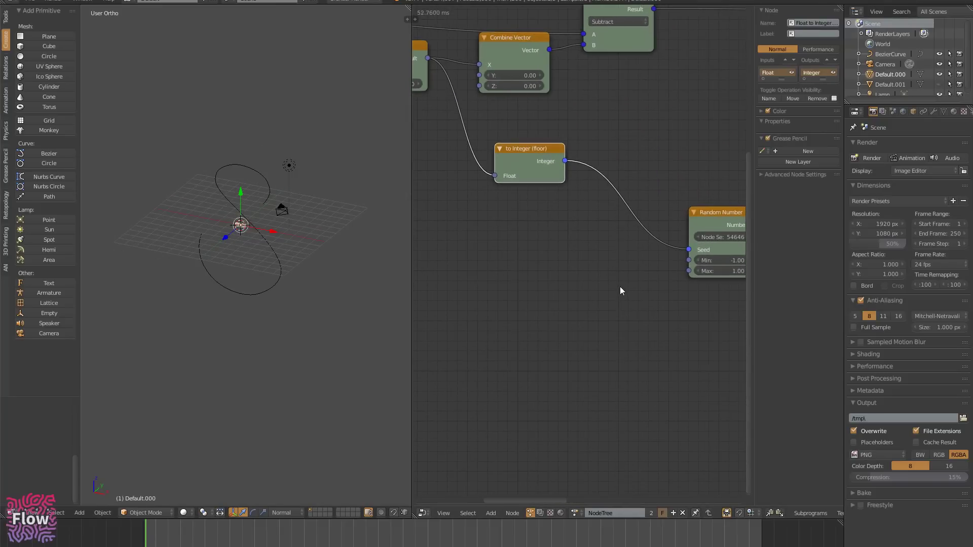
scroll(652, 135, "down", 1)
middle_click_drag(584, 213, 575, 238)
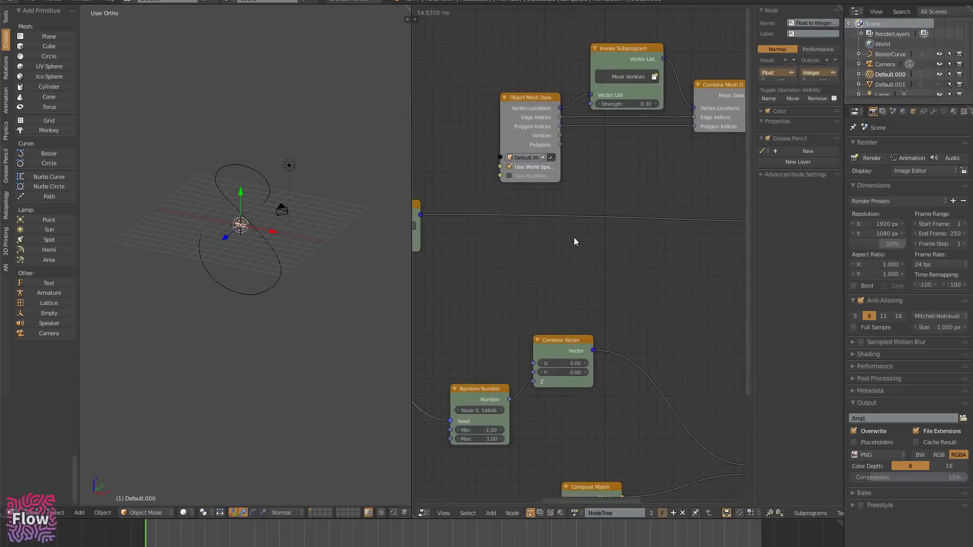
middle_click_drag(605, 144, 527, 163)
left_click(455, 183)
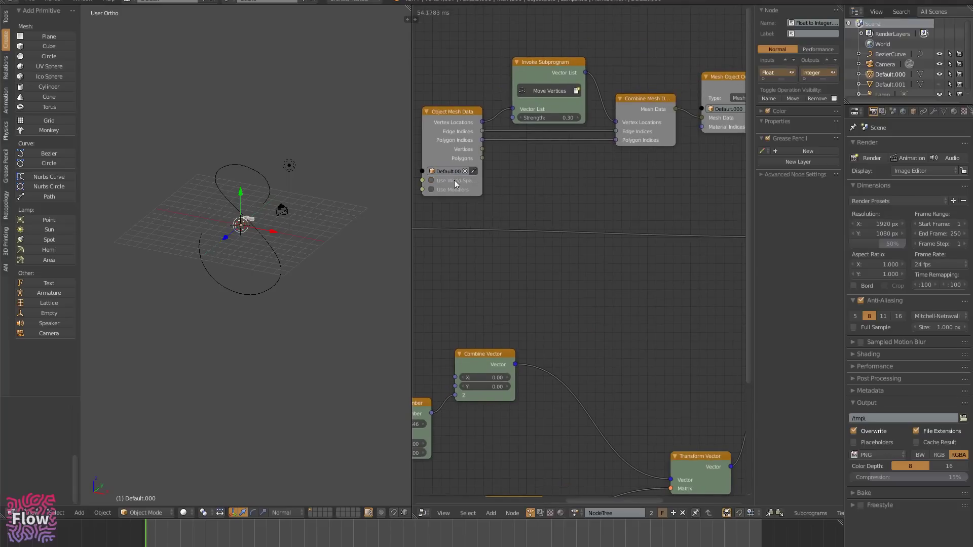
left_click(454, 182)
- With the Performance socket options shown, disable the Mesh Data input of the Mesh Object Output node and return to frame 1
scroll(635, 230, "down", 1)
middle_click_drag(649, 202, 491, 204)
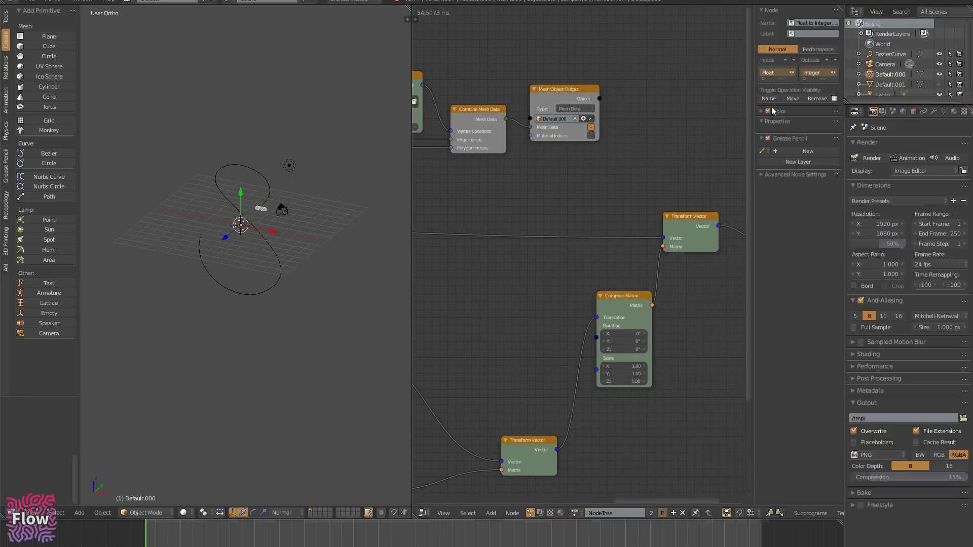
left_click(813, 50)
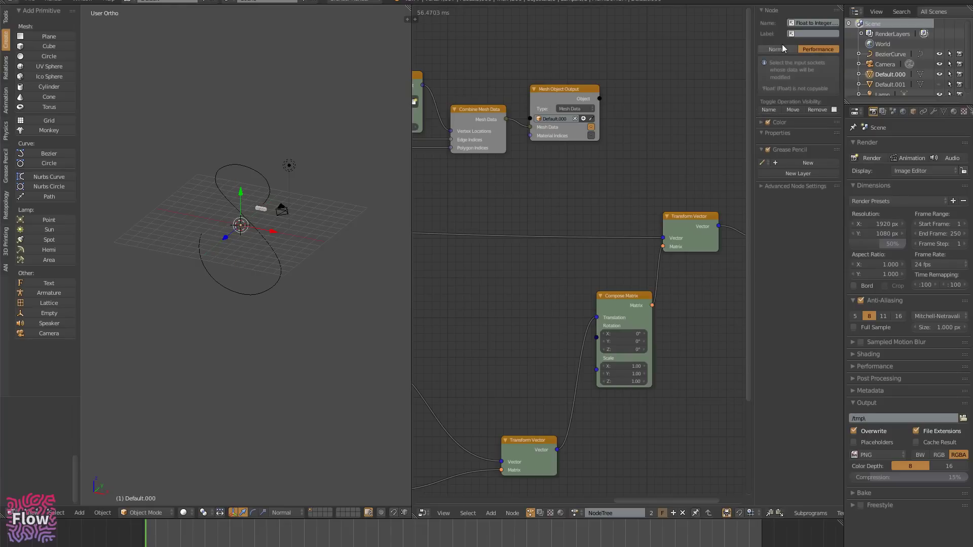
middle_click_drag(585, 172, 535, 187)
left_click(604, 138)
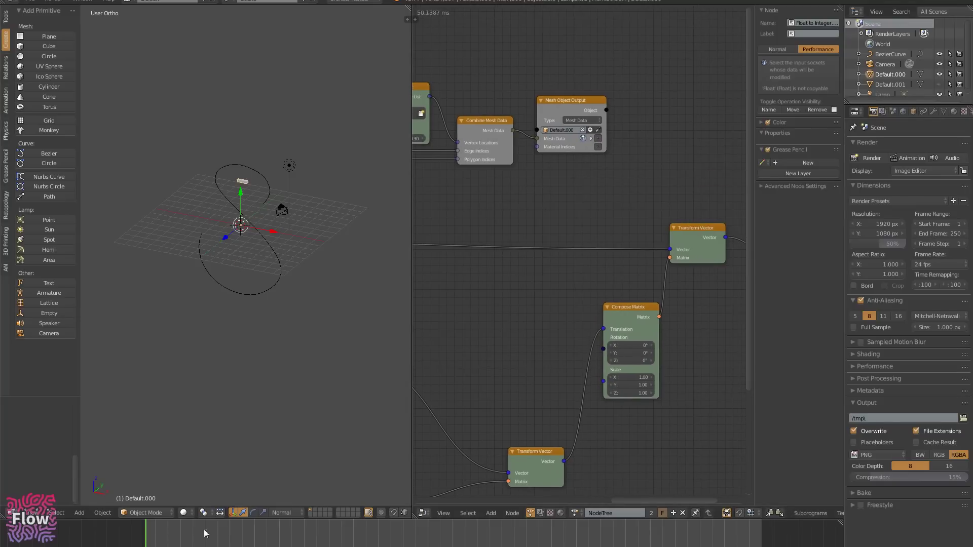
mouse_move(163, 533)
left_mouse_down()
mouse_move(173, 530)
mouse_move(146, 534)
left_mouse_up()
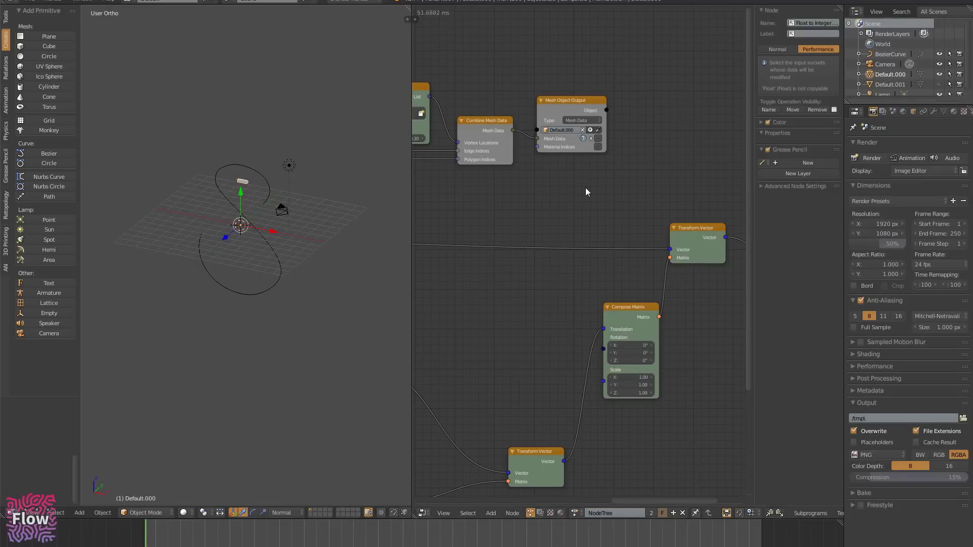
- Open the file flow_begin.blend from the FlowDemo Blender folder
scroll(586, 188, "down", 1)
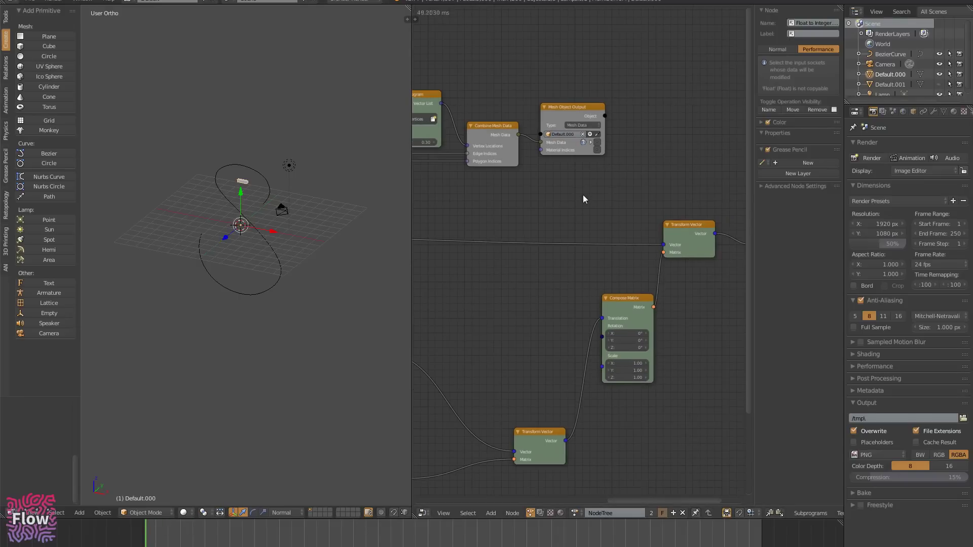
key("ctrl+o")
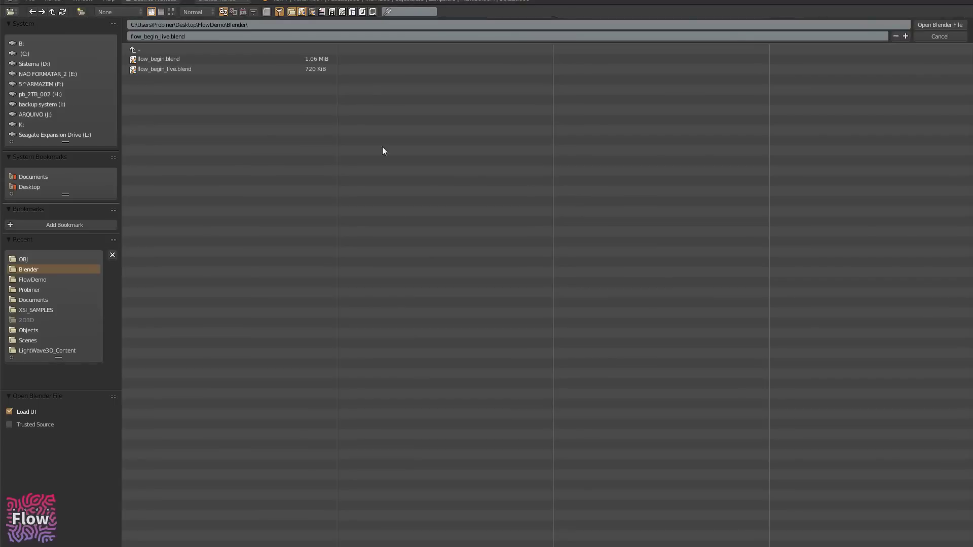
double_click(180, 59)
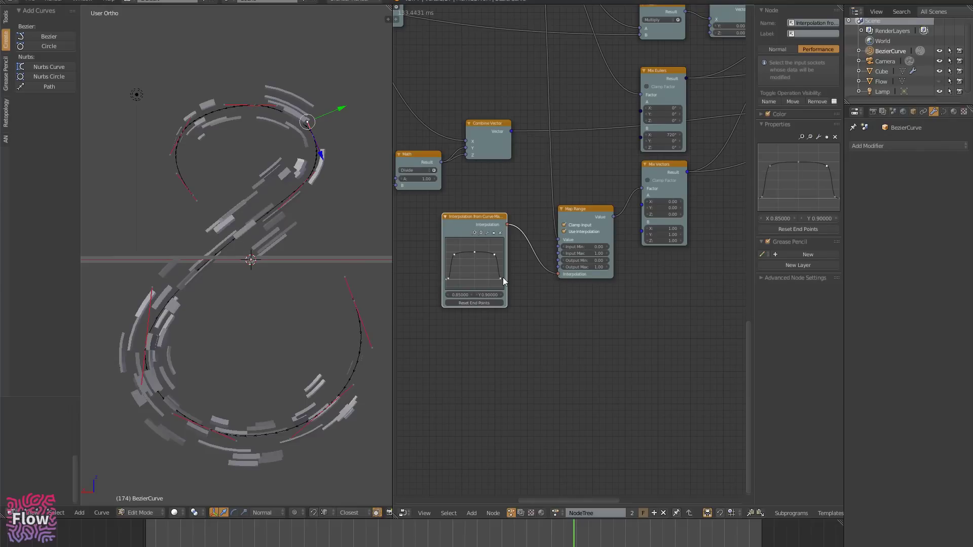
- Trace the node network back towards its loop input and move the Round Number node closer to the Separate Vector node
scroll(503, 277, "down", 1)
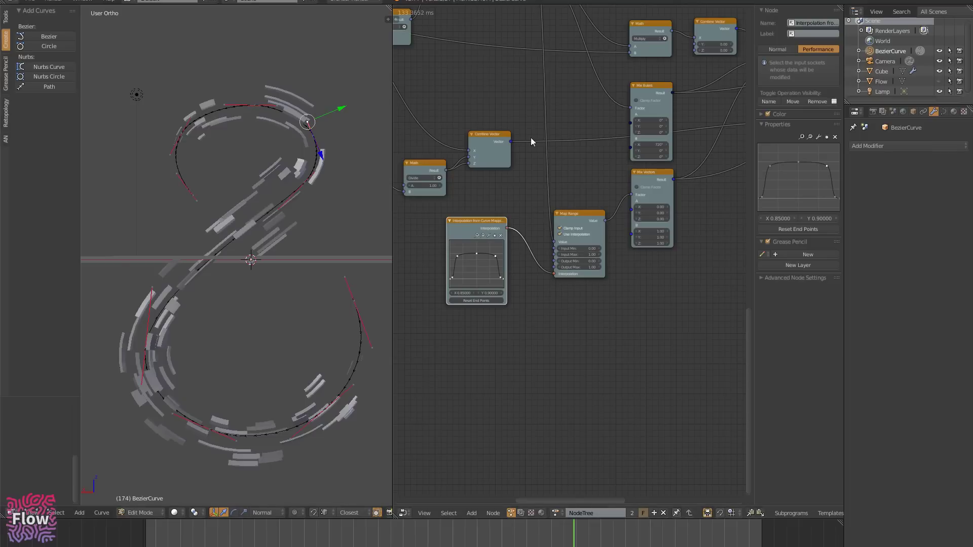
scroll(510, 100, "down", 1)
middle_click_drag(547, 138, 756, 280)
scroll(636, 246, "up", 3)
scroll(604, 258, "up", 2)
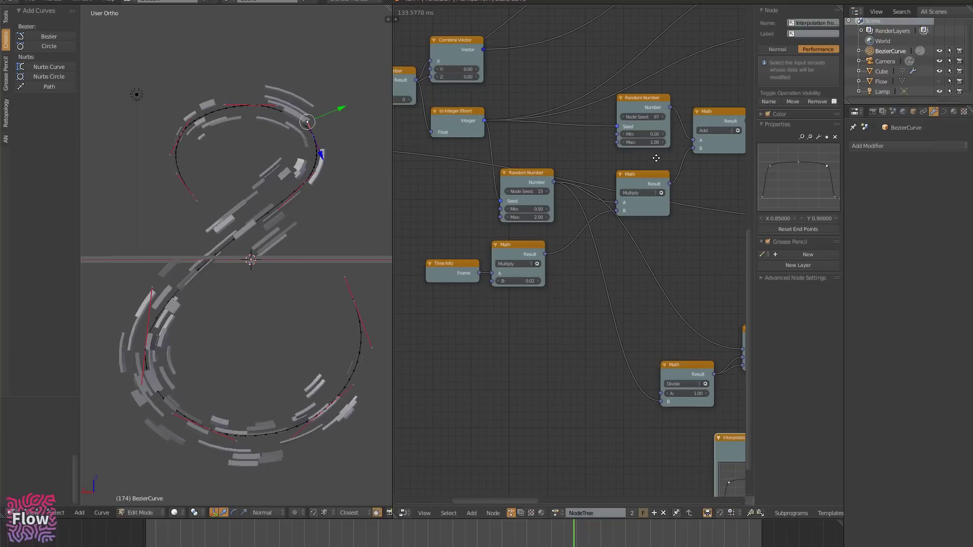
middle_click_drag(657, 158, 705, 173)
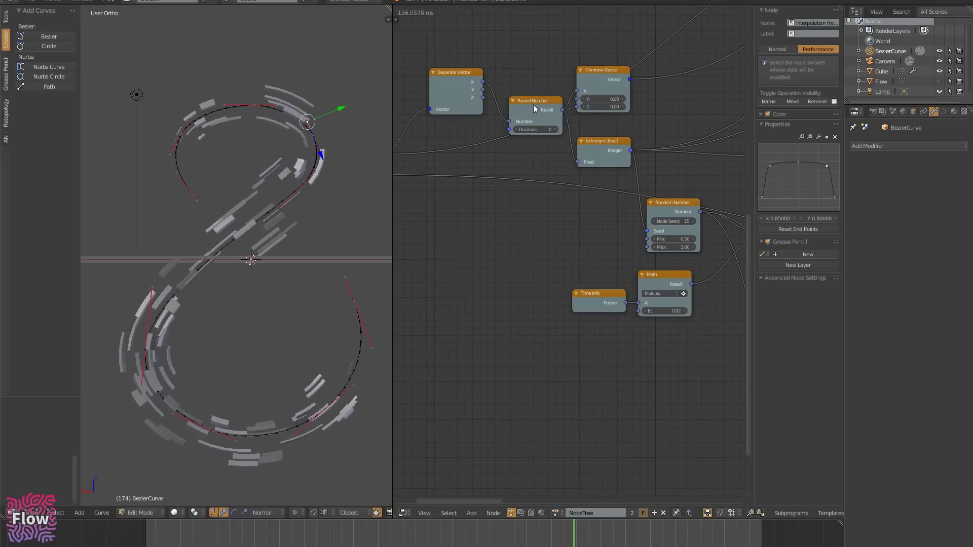
left_click_drag(533, 105, 519, 99)
scroll(566, 212, "down", 2)
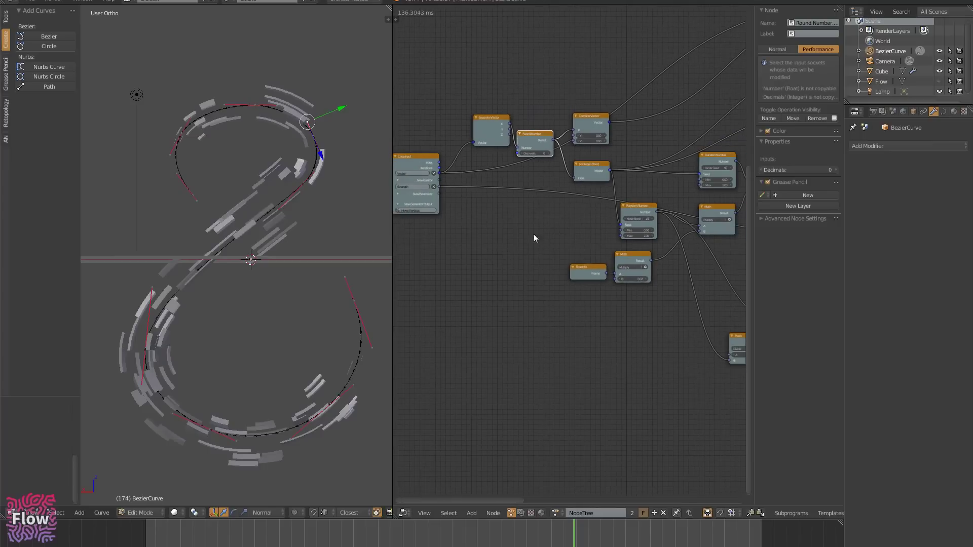
- Move the Separate Vector node slightly farther from the Round Number node
middle_click_drag(502, 234, 514, 213)
scroll(425, 135, "up", 1)
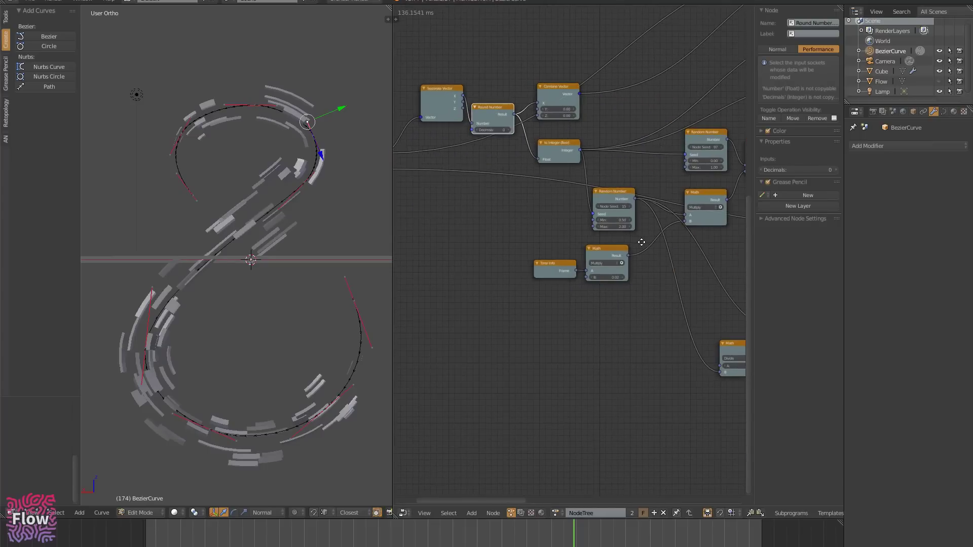
middle_click_drag(641, 243, 651, 244)
scroll(518, 124, "up", 4)
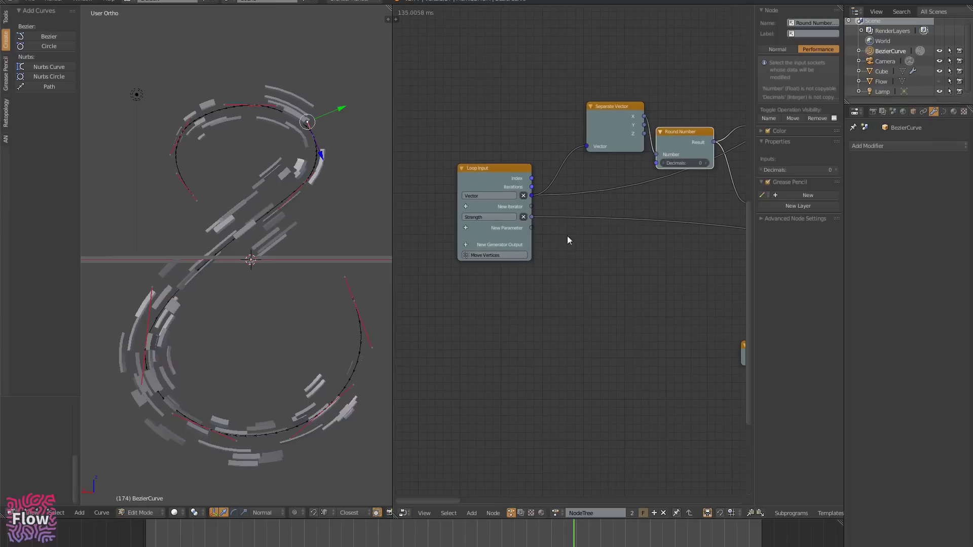
scroll(613, 285, "down", 3)
middle_click_drag(610, 279, 506, 283)
scroll(517, 129, "up", 2)
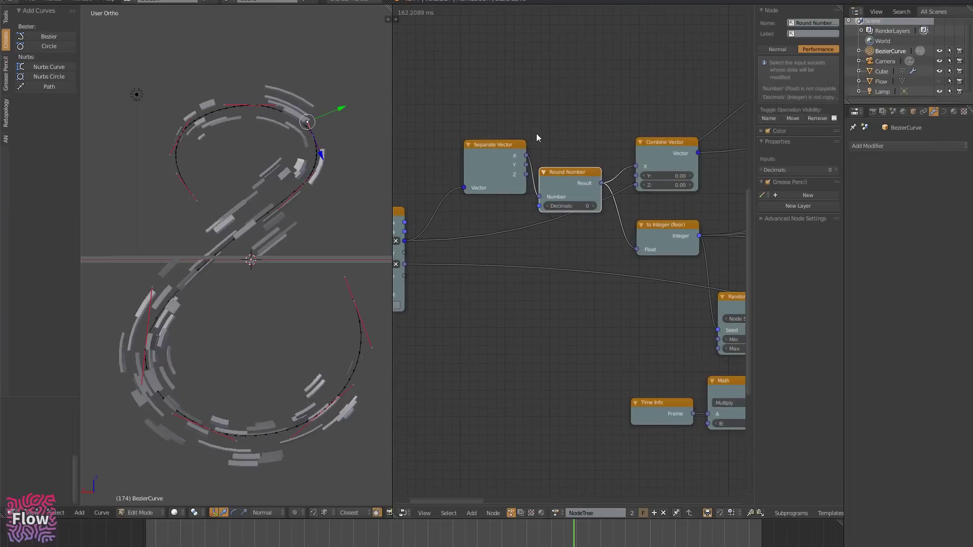
left_click_drag(486, 147, 470, 155)
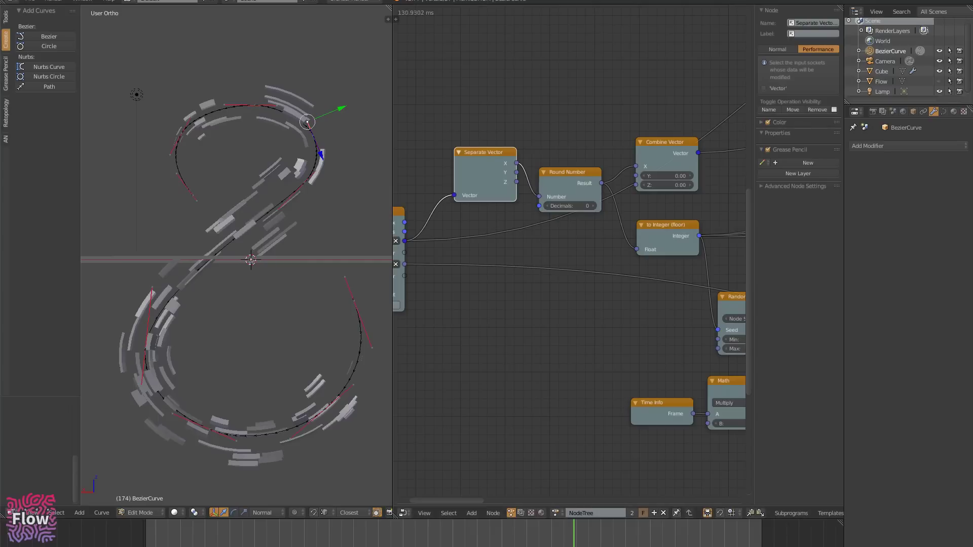
- Check the numbered-blocks sketch, and follow the network from the Round Number node forward to the Transform Vector and Vector List nodes
key("alt+Tab")
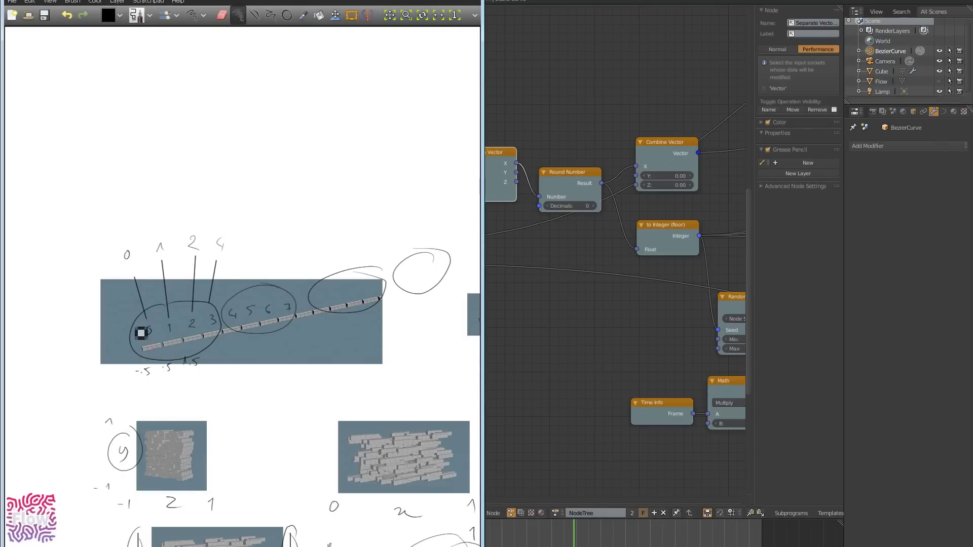
left_click(576, 324)
mouse_move(569, 292)
middle_mouse_down()
mouse_move(522, 245)
mouse_move(459, 229)
middle_mouse_up()
scroll(581, 119, "down", 2)
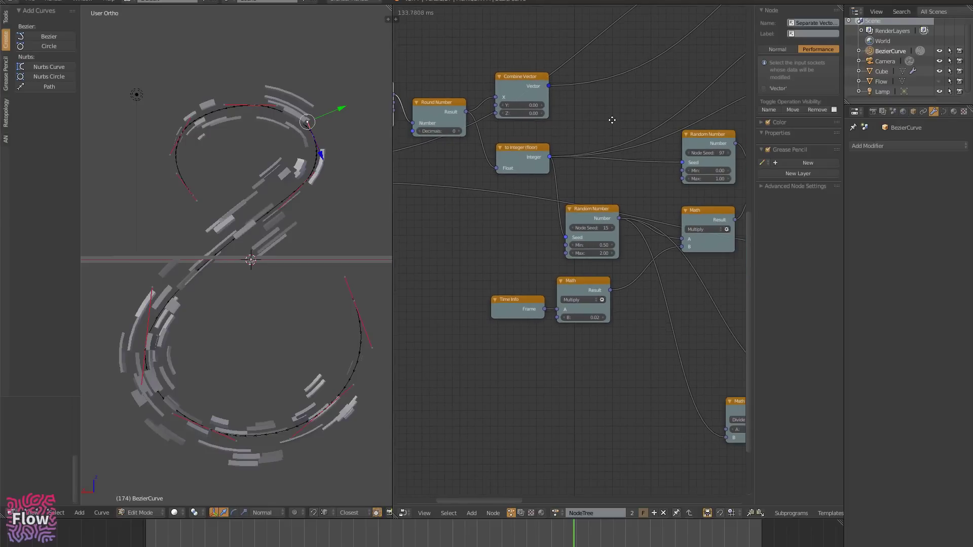
middle_click_drag(609, 118, 375, 279)
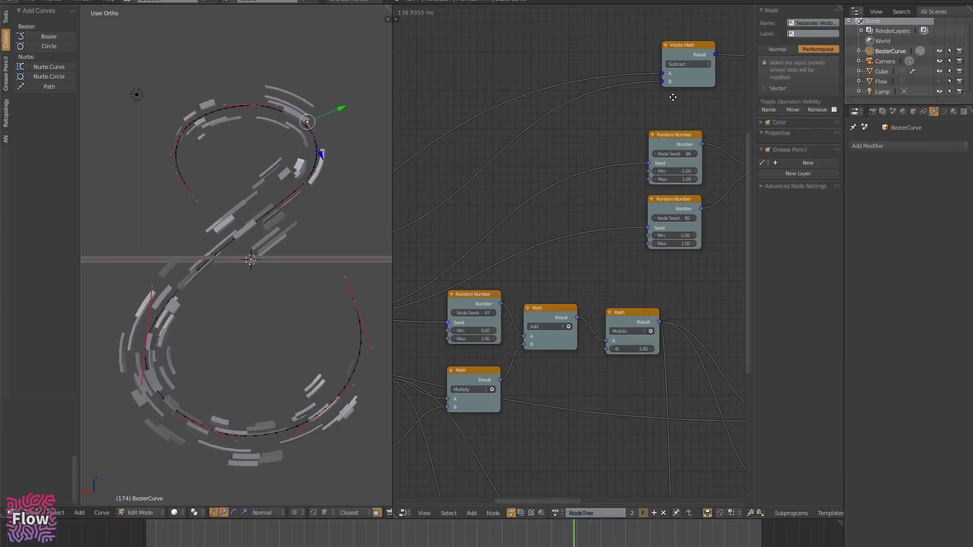
middle_click_drag(673, 98, 404, 89)
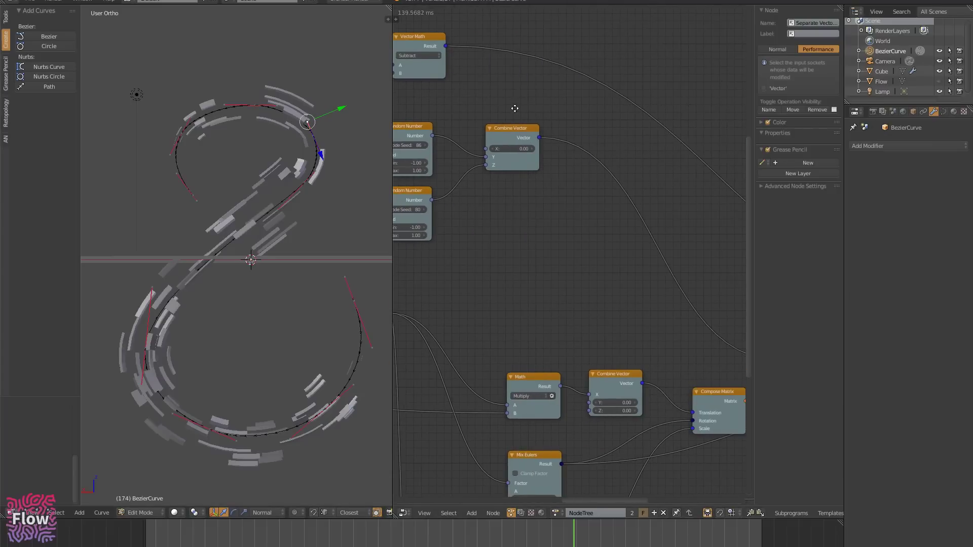
middle_click_drag(515, 109, 315, 56)
middle_click_drag(460, 159, 224, 63)
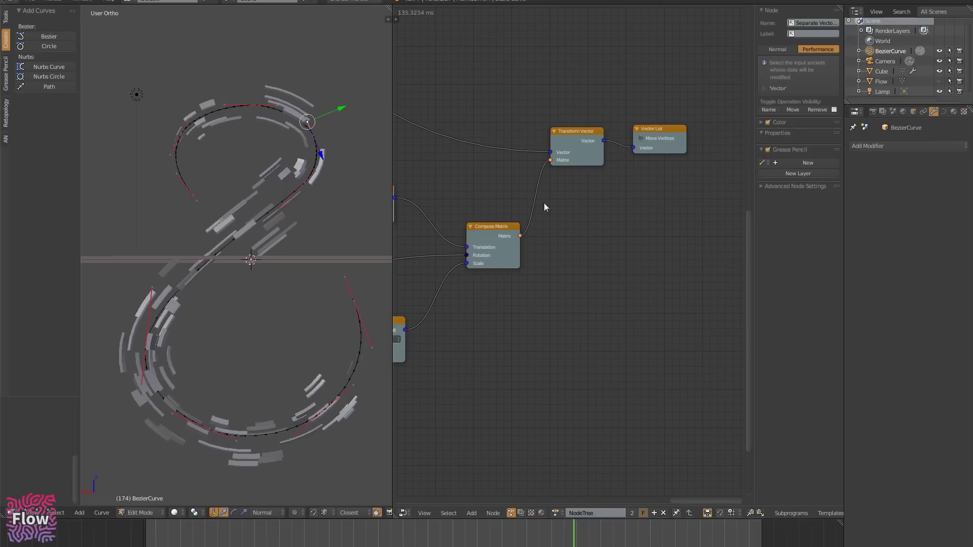
- Move the Random Number node with seed 86 farther from the one with seed 80, and select the seed 80 node
middle_click_drag(585, 255, 681, 185)
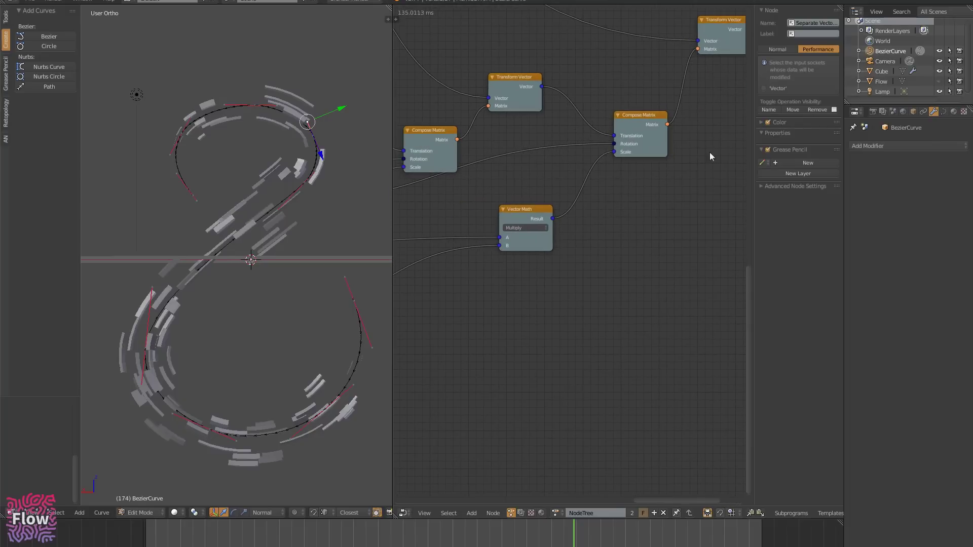
middle_click_drag(586, 239, 671, 206)
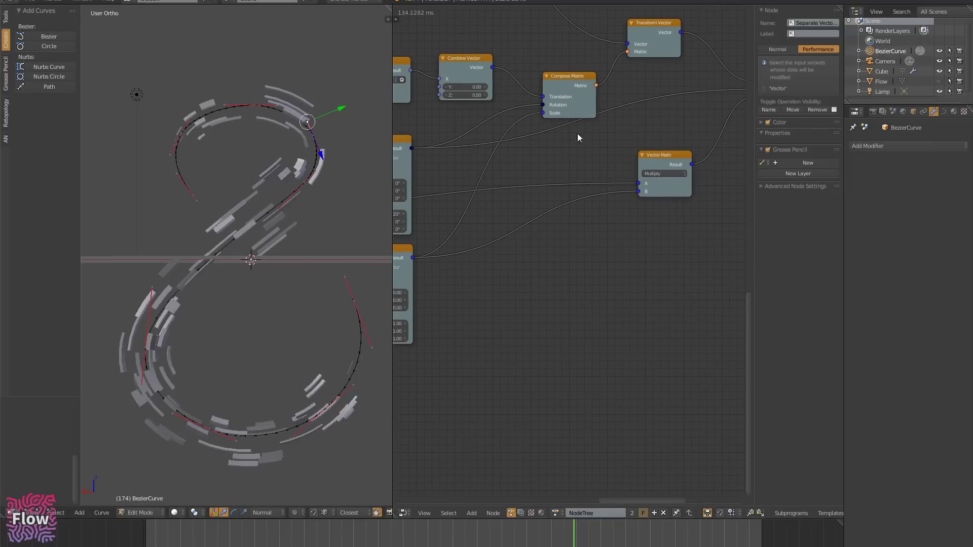
middle_click_drag(603, 349, 750, 342)
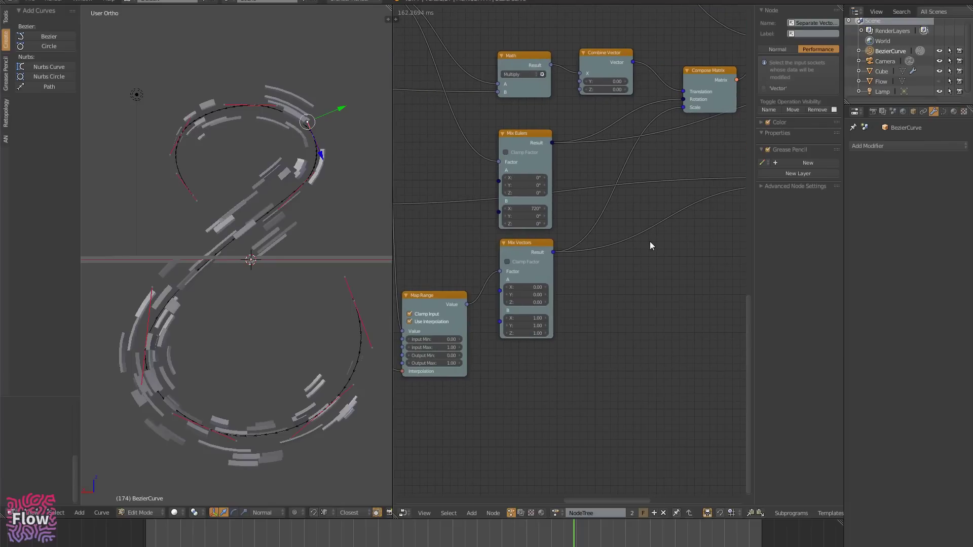
middle_click_drag(680, 252, 661, 318)
middle_click_drag(531, 85, 664, 270)
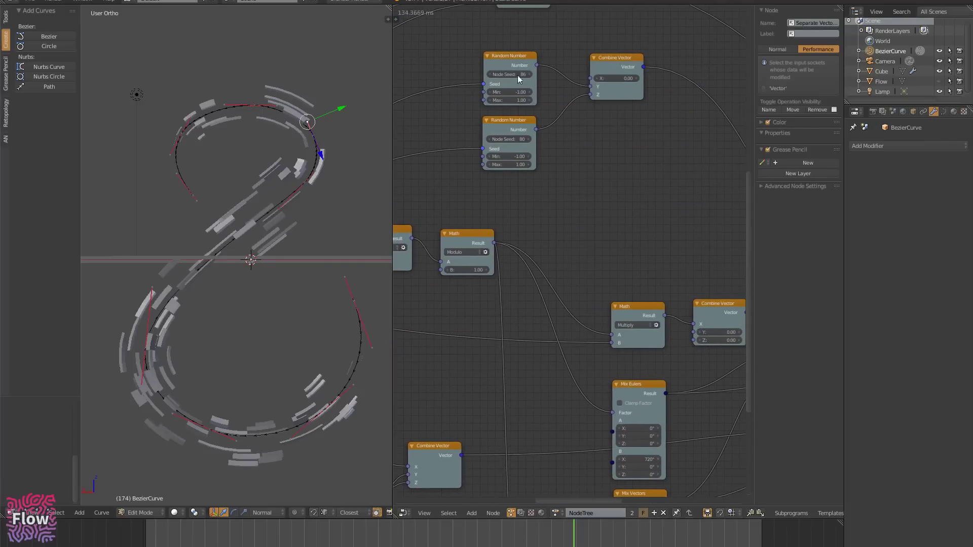
left_click_drag(506, 55, 508, 43)
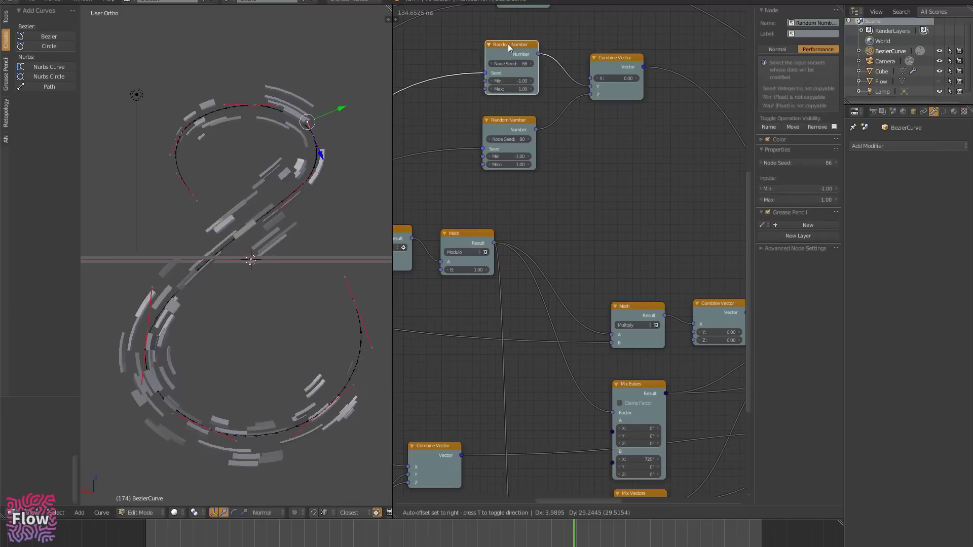
left_click(501, 120)
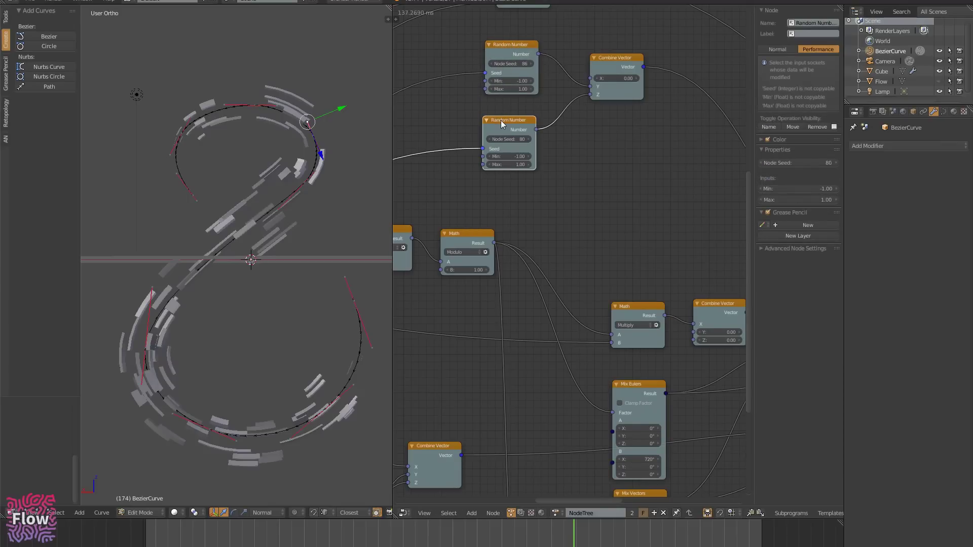
scroll(630, 193, "down", 2)
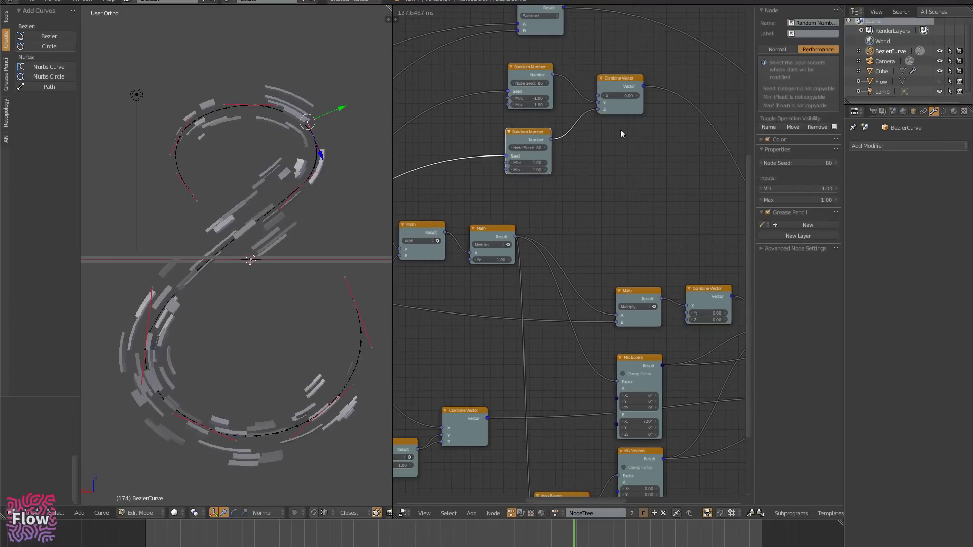
- Compare the Random Number nodes with the Y/Z block sketch, and trace the Modulo node back through its Add and Multiply inputs
key("alt+Tab")
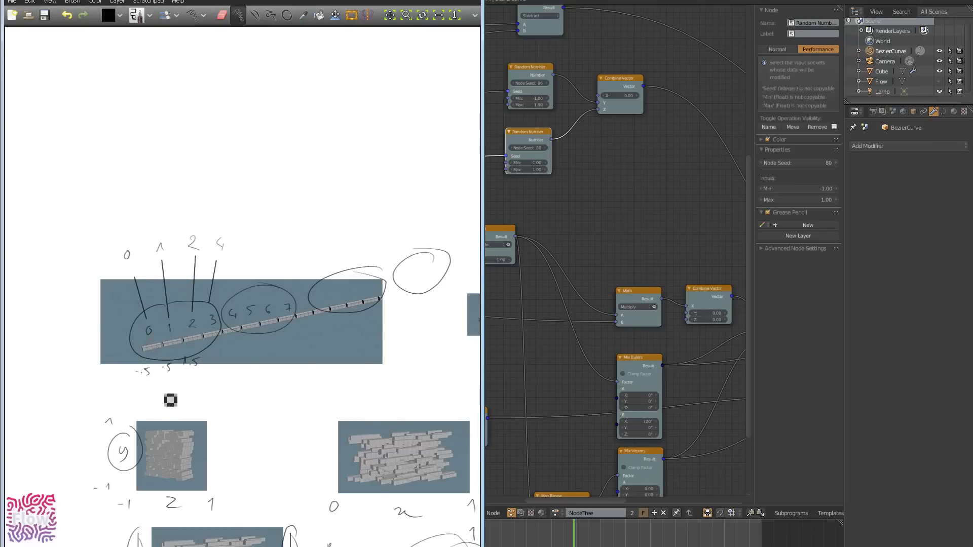
middle_click_drag(231, 379, 264, 185)
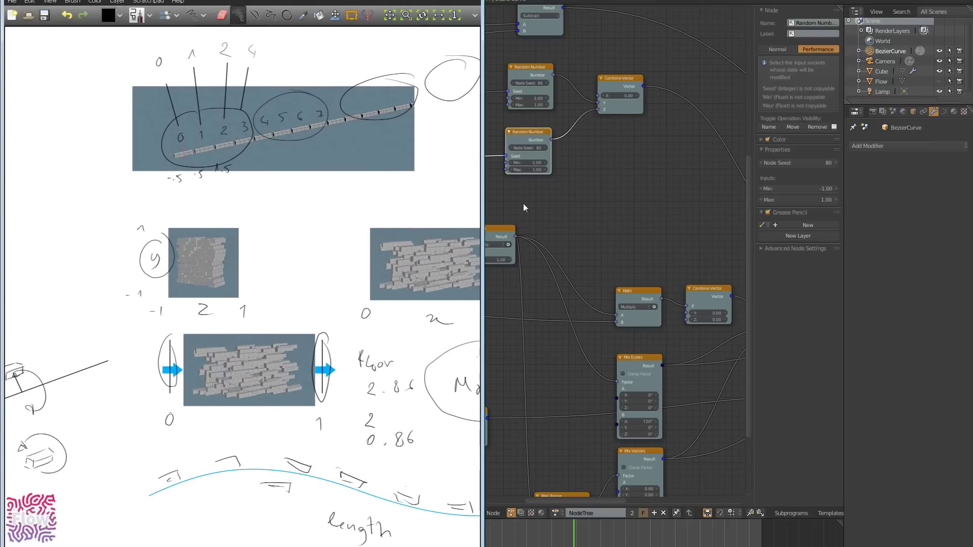
left_click(633, 178)
mouse_move(599, 160)
middle_mouse_down()
mouse_move(474, 114)
mouse_move(463, 47)
middle_mouse_up()
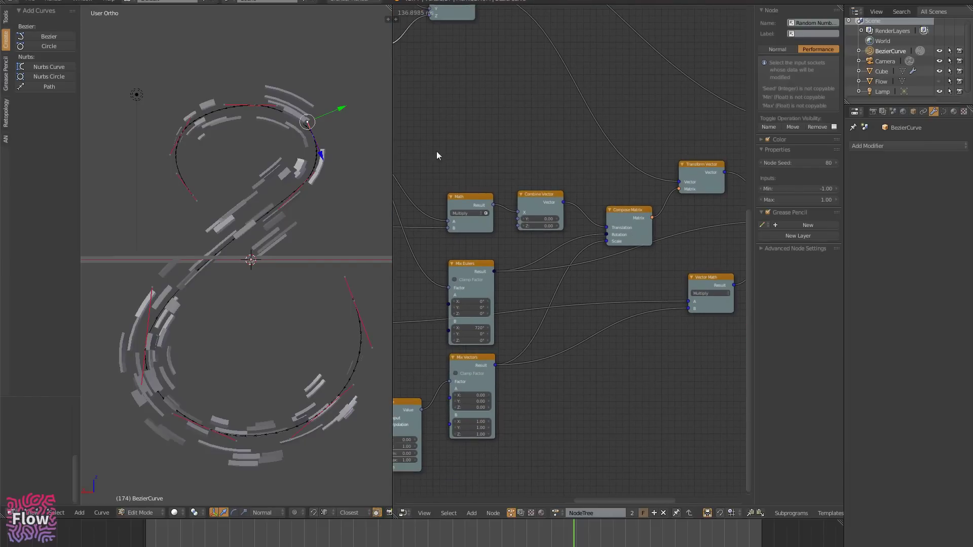
scroll(490, 175, "up", 3)
mouse_move(504, 178)
middle_mouse_down()
mouse_move(587, 147)
mouse_move(688, 143)
middle_mouse_up()
mouse_move(555, 133)
middle_mouse_down()
mouse_move(642, 128)
mouse_move(545, 119)
middle_mouse_up()
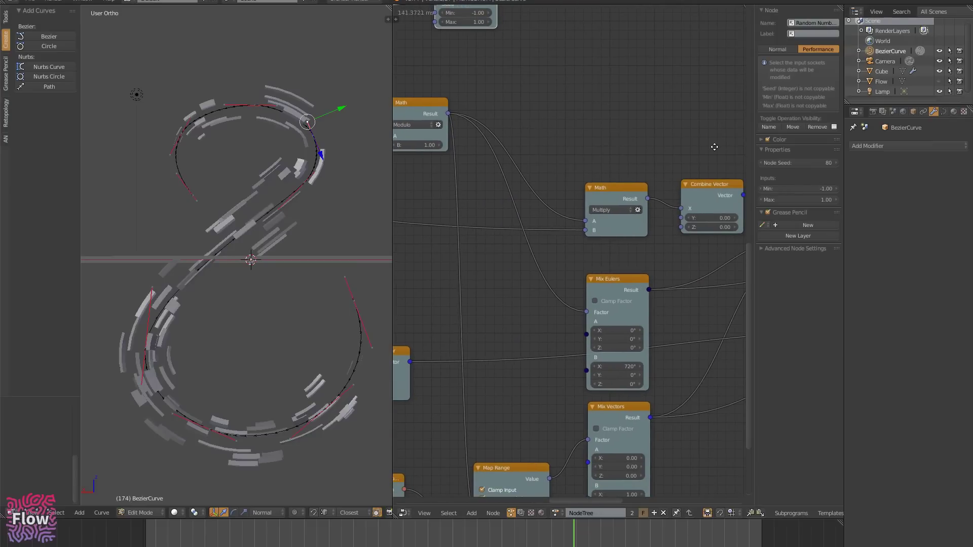
middle_click_drag(431, 114, 649, 138)
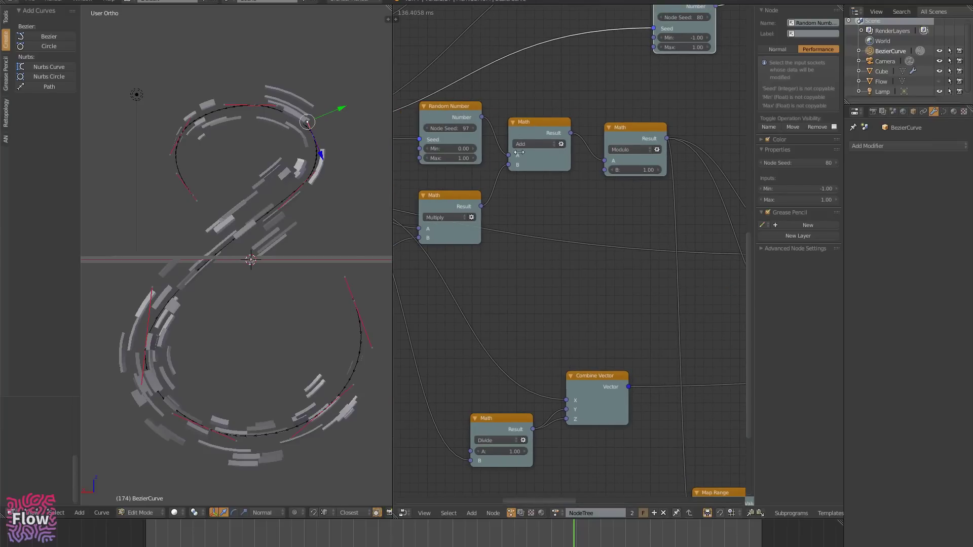
middle_click_drag(553, 207, 699, 174)
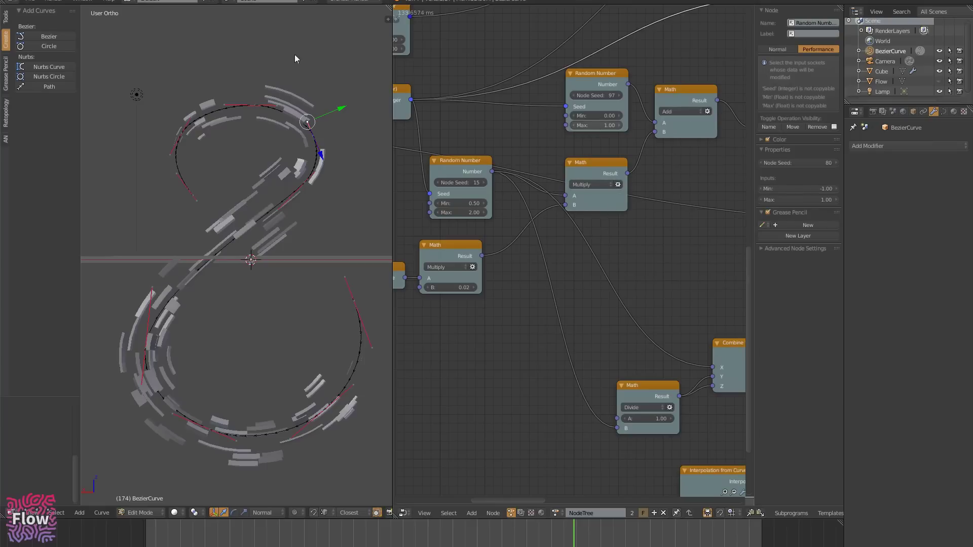
- Return the timeline to frame 1 and move the Random Number node with seed 80 well to the left of the seed 86 node
mouse_move(144, 523)
left_mouse_down()
mouse_move(222, 523)
mouse_move(146, 534)
left_mouse_up()
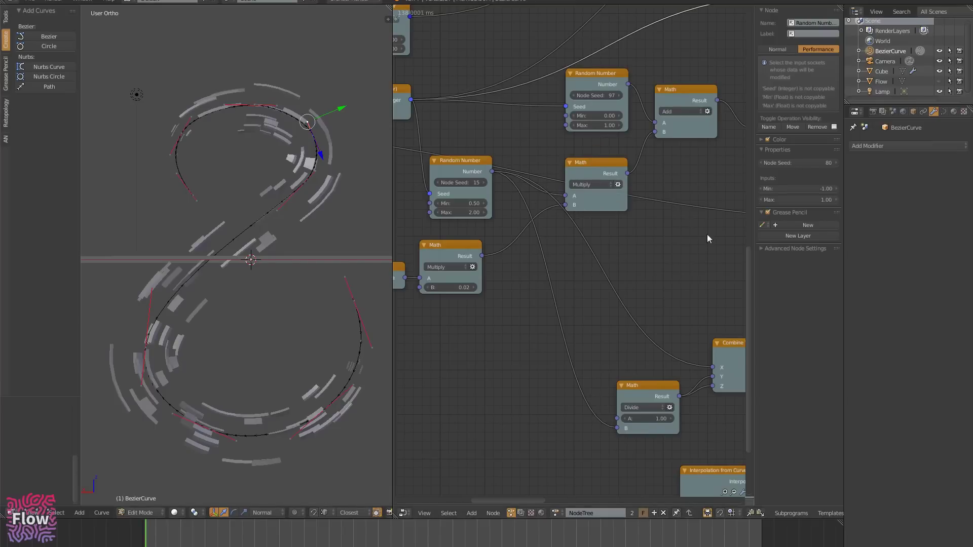
key("g")
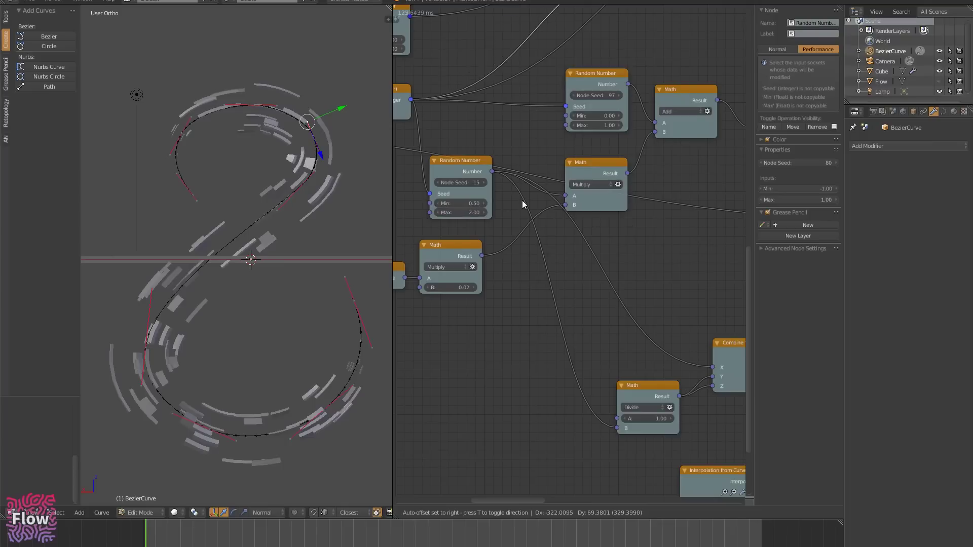
left_click(539, 198)
- Select the Modulo Math node and examine its output links to the Multiply, Mix Eulers and Map Range nodes
middle_click_drag(633, 233, 322, 213)
middle_click_drag(683, 87, 530, 46)
middle_click_drag(612, 77, 829, 152)
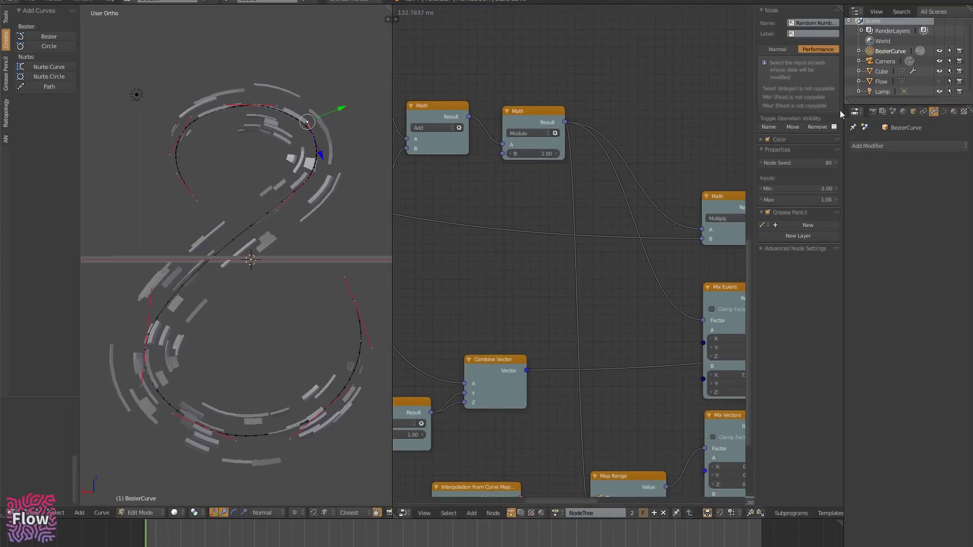
left_click_drag(561, 100, 496, 180)
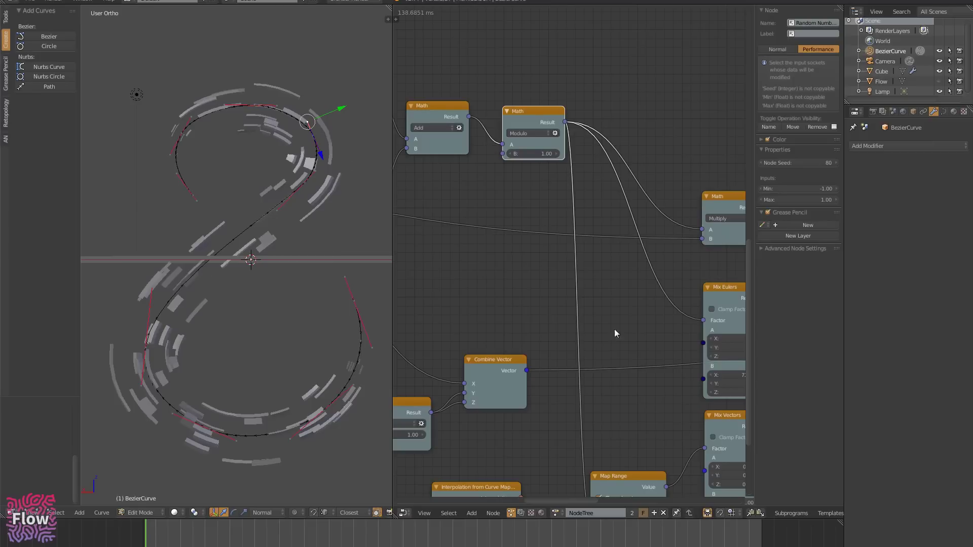
middle_click_drag(548, 273, 482, 165)
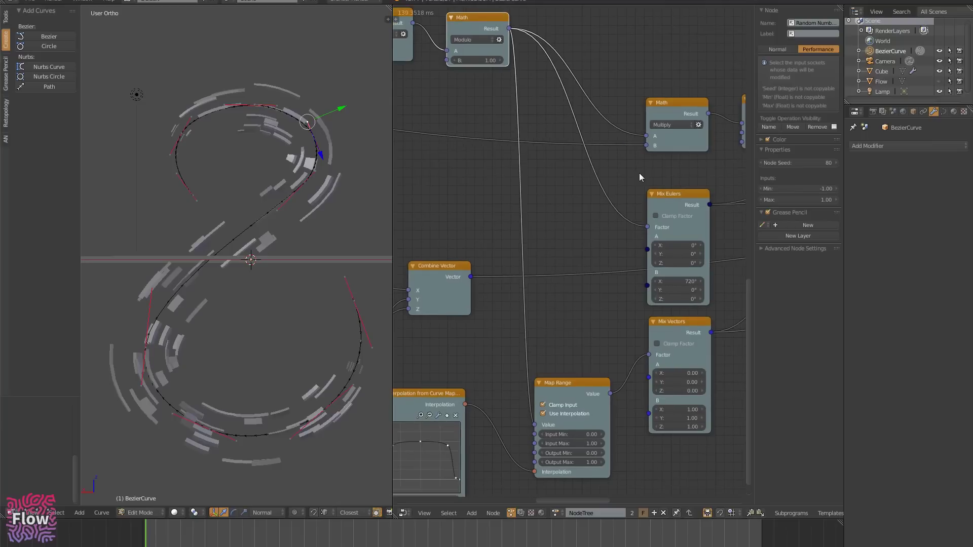
- Select the Multiply Math node fed by the Modulo node and trace its strength input back to the Get Spline Length node, highlighting it
scroll(638, 173, "down", 2)
mouse_move(678, 112)
left_mouse_down()
mouse_move(672, 97)
mouse_move(667, 114)
left_mouse_up()
middle_click_drag(606, 186, 586, 229)
middle_click_drag(524, 204, 621, 428)
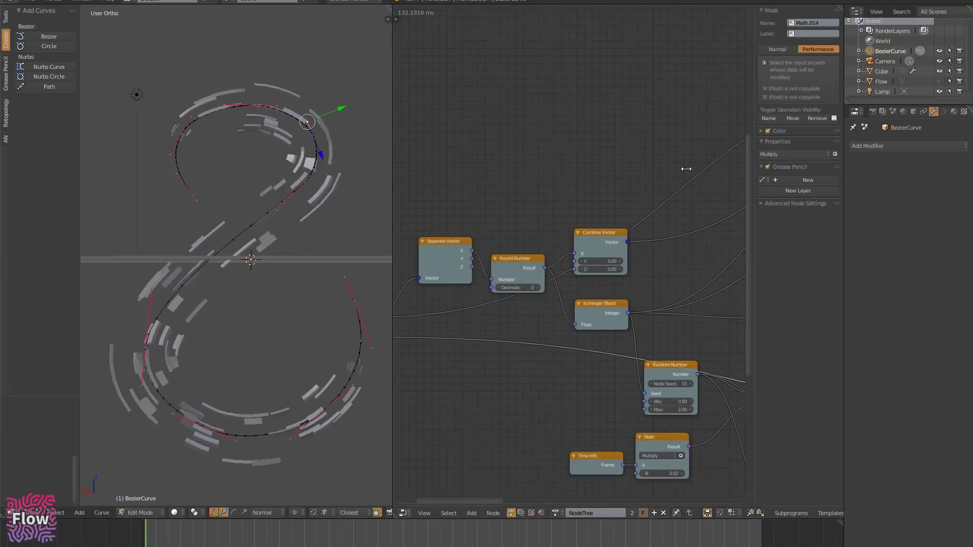
middle_click_drag(670, 75, 713, 294)
scroll(556, 195, "up", 3)
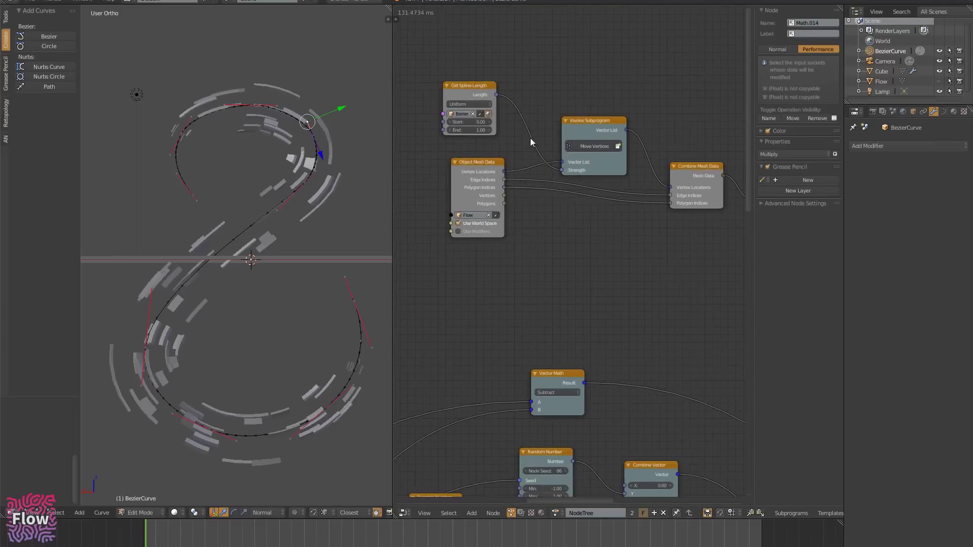
scroll(530, 138, "up", 1)
scroll(534, 85, "up", 1)
middle_click_drag(561, 79, 642, 117)
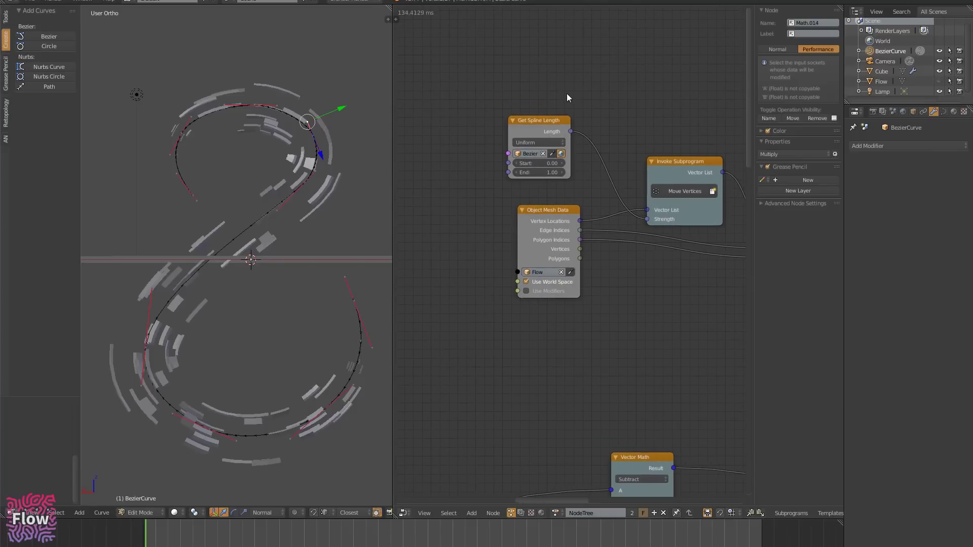
scroll(567, 94, "up", 2)
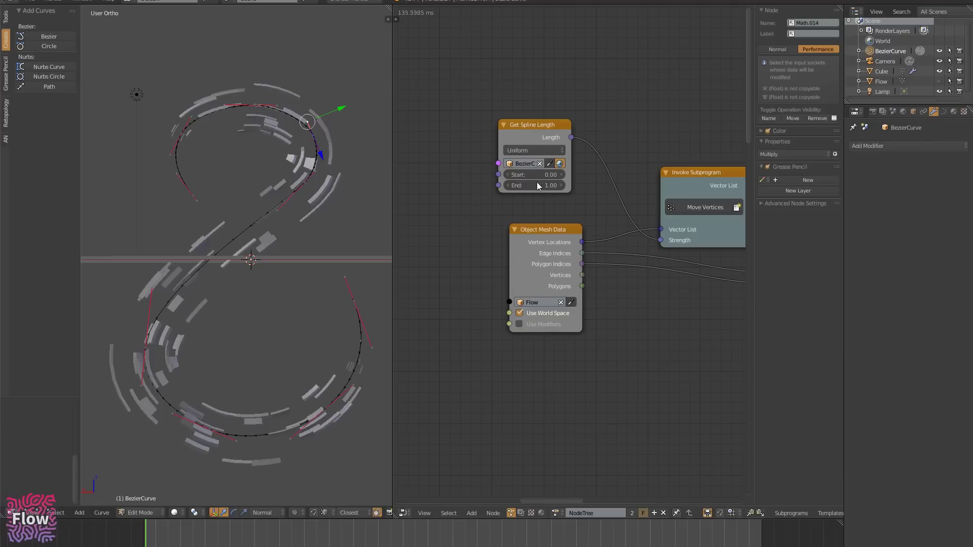
left_click_drag(467, 80, 572, 202)
scroll(606, 352, "down", 1)
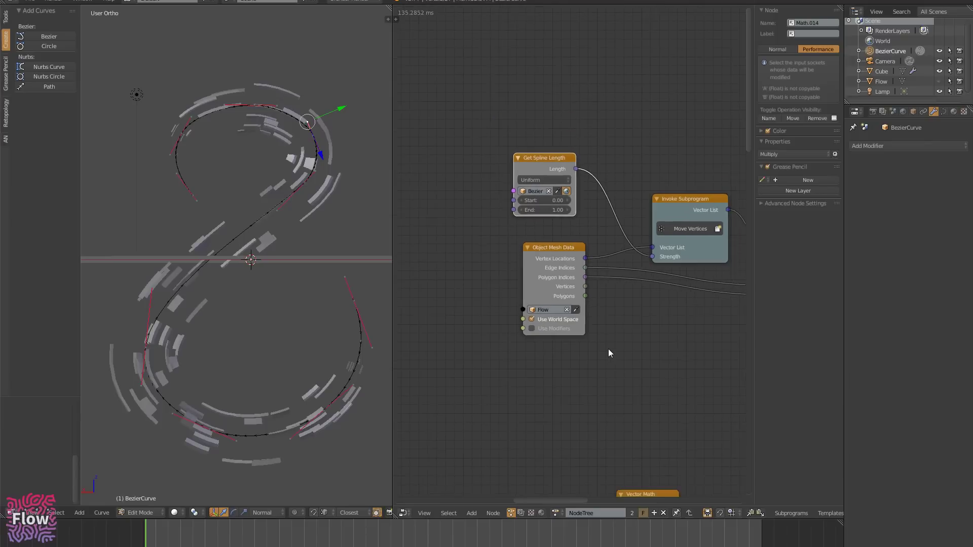
- Review the subprogram's random number, speed and scale nodes, and go back to the Invoke Subprogram node
scroll(609, 351, "down", 4)
middle_click_drag(633, 294, 588, 41)
middle_click_drag(632, 205, 638, 138)
middle_click_drag(525, 277, 673, 255)
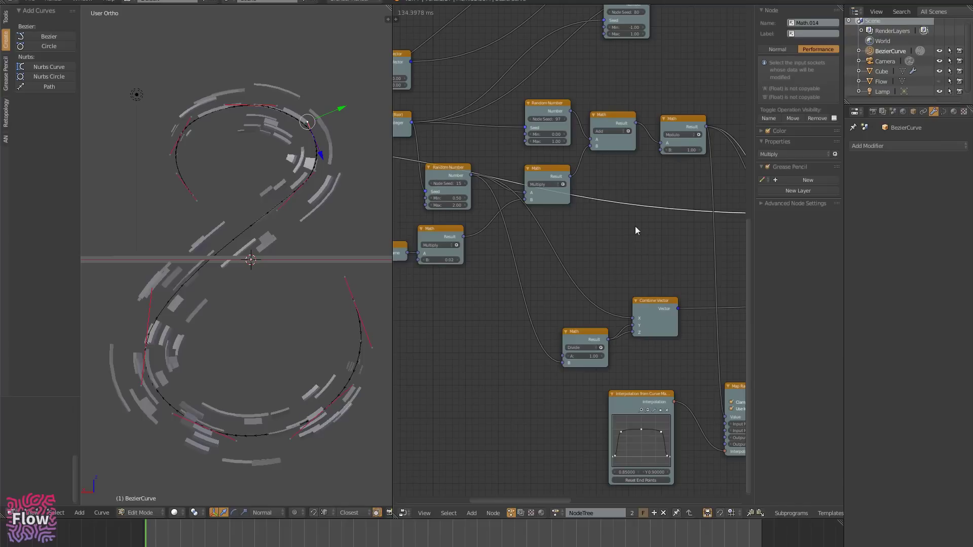
middle_click_drag(637, 231, 652, 336)
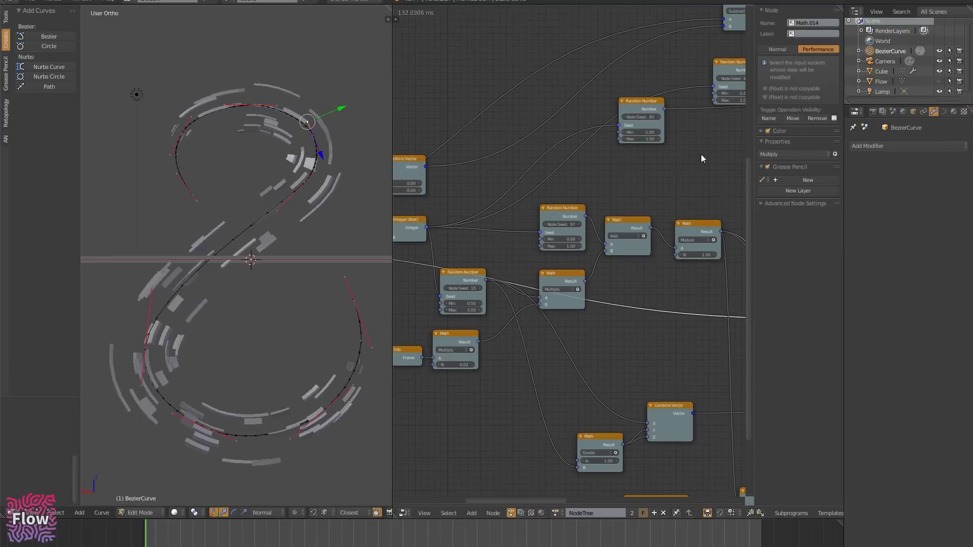
middle_click_drag(701, 155, 592, 283)
middle_click_drag(589, 92, 602, 242)
middle_click_drag(603, 41, 620, 4)
middle_click_drag(597, 176, 600, 182)
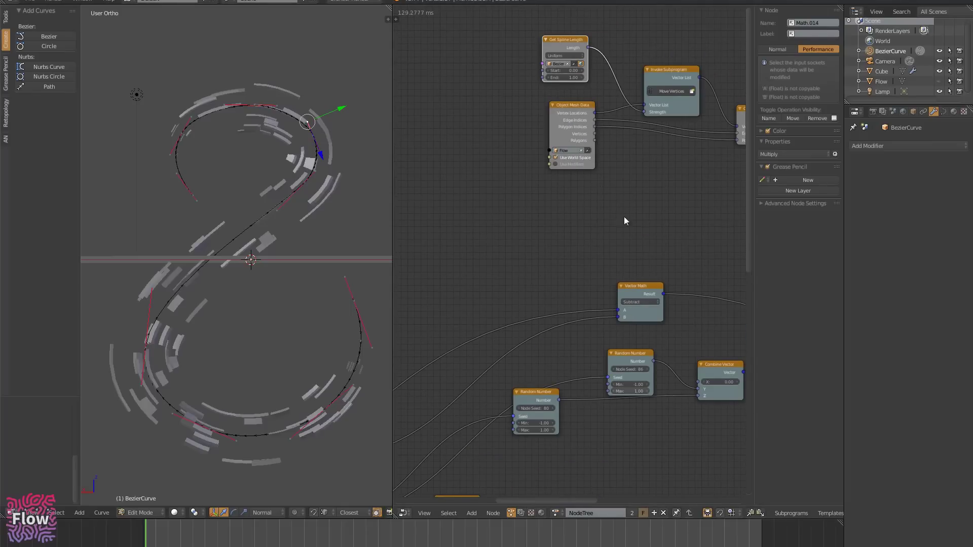
- Trace the spline length into the Move Vertices subprogram's Strength input and select the subprogram's Loop Input node
scroll(686, 87, "up", 3)
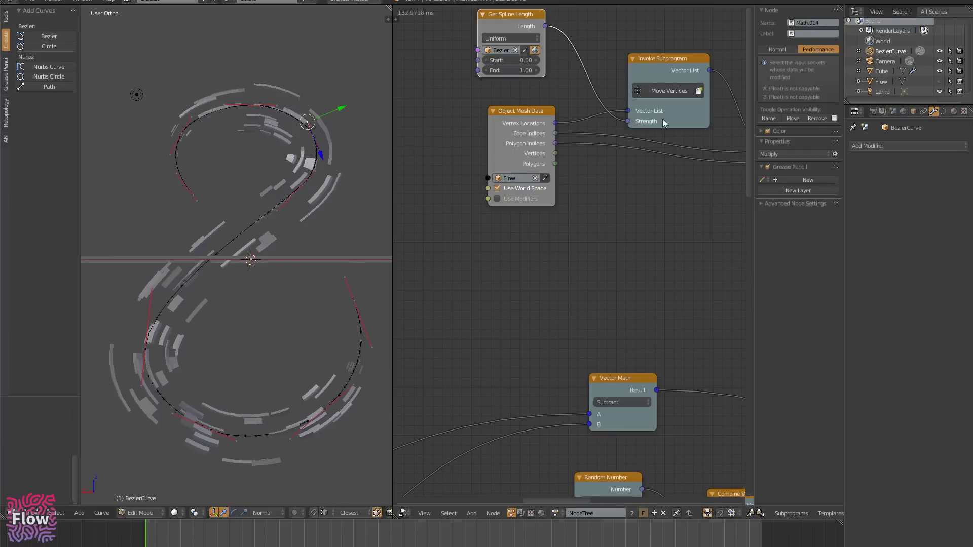
scroll(526, 275, "down", 2)
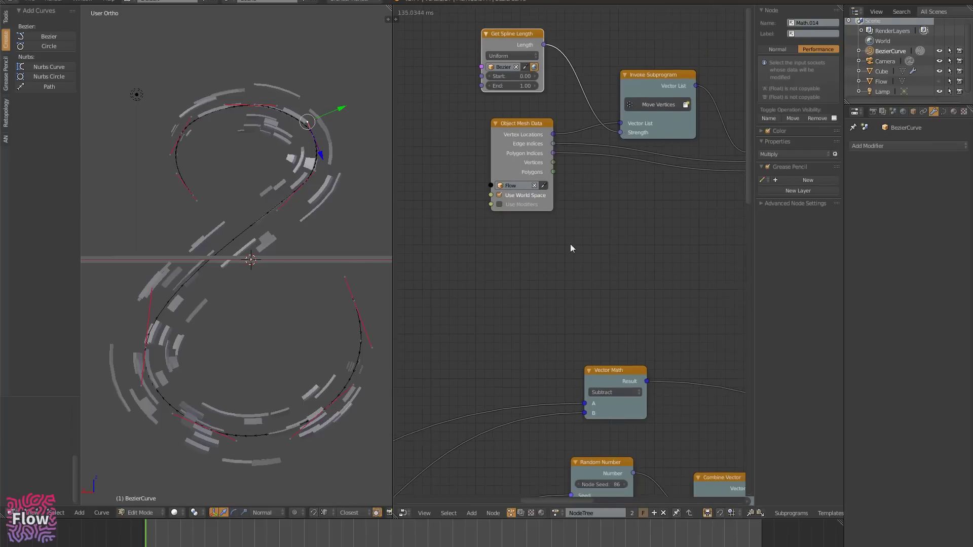
middle_click_drag(469, 309, 724, 102)
middle_click_drag(436, 256, 589, 77)
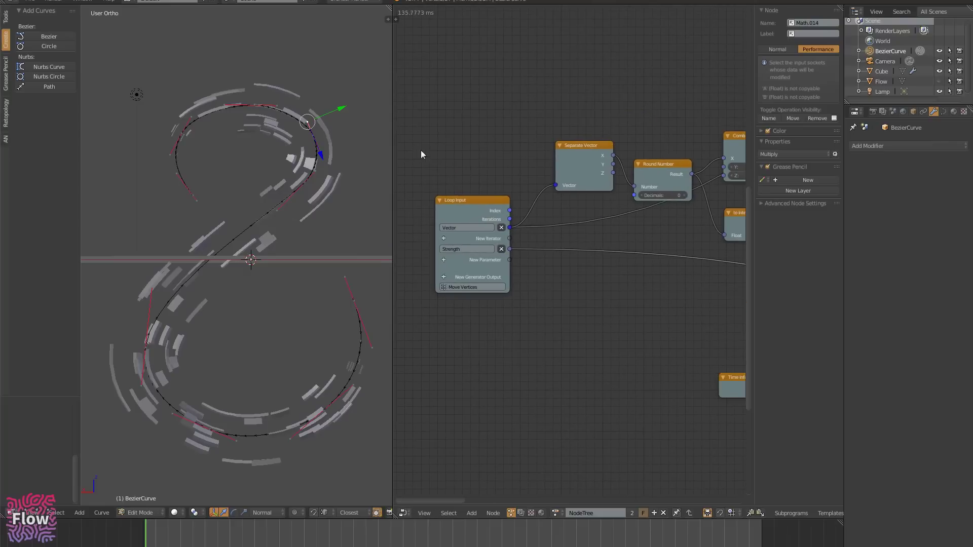
left_click_drag(450, 234, 529, 337)
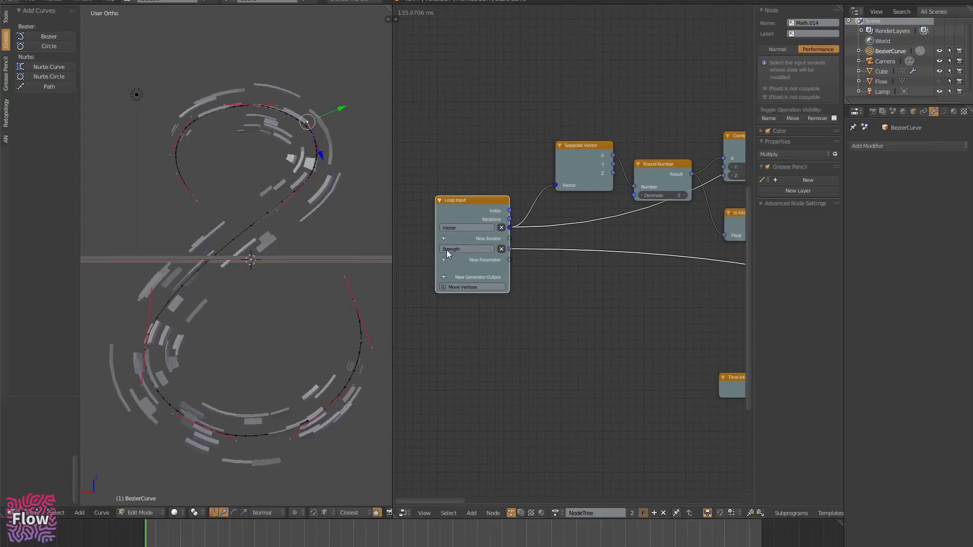
- Follow the Loop Input's Strength output to the Multiply Math node, and select the Modulo Math node that also feeds it
middle_click_drag(478, 284, 611, 244)
mouse_move(442, 171)
middle_mouse_down()
mouse_move(536, 156)
mouse_move(450, 177)
middle_mouse_up()
middle_click_drag(626, 208, 923, 110)
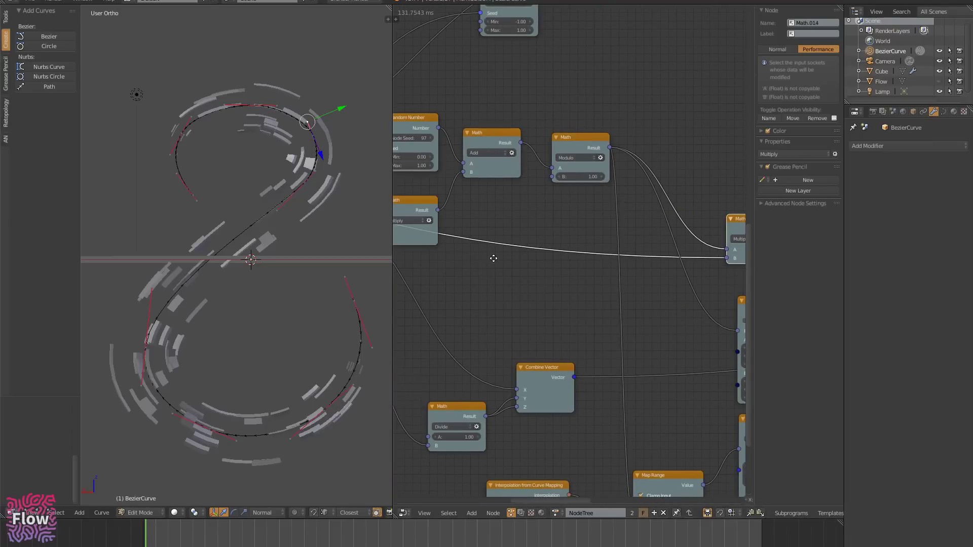
middle_click_drag(493, 258, 402, 301)
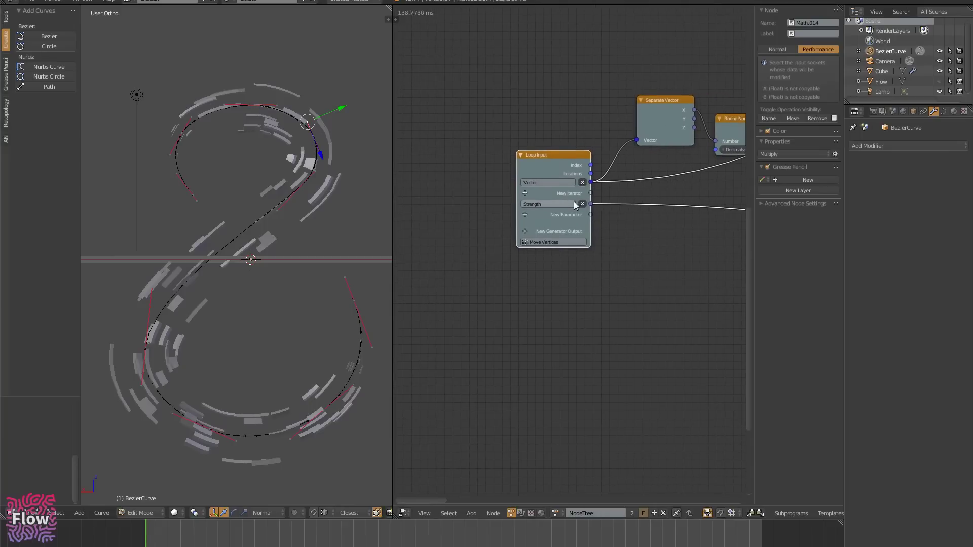
middle_click_drag(476, 271, 594, 220)
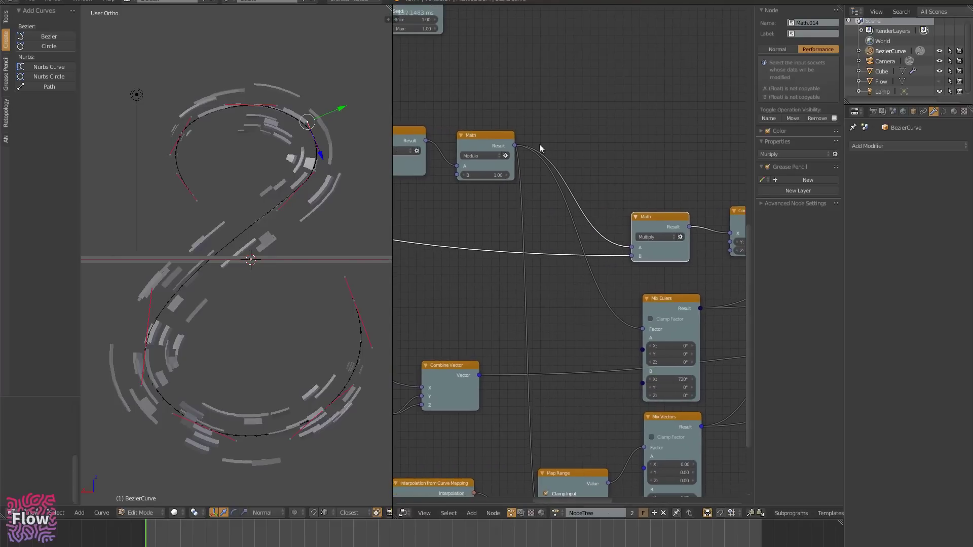
left_click_drag(486, 134, 487, 142)
middle_click_drag(655, 169, 613, 150)
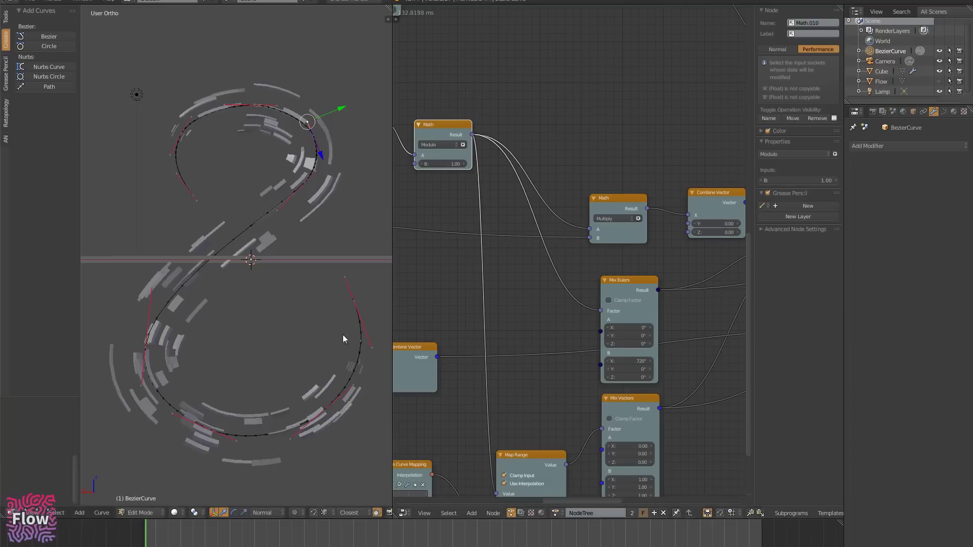
- Select the Cube and temporarily disable its Curve modifier's viewport display to inspect the undeformed blocks, restoring the deformation before viewing the curve again
left_click(884, 75)
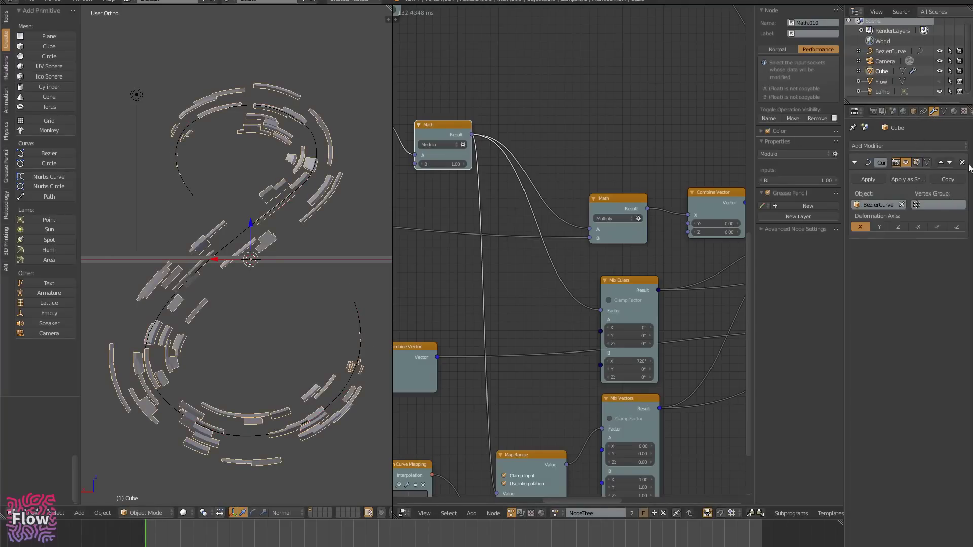
left_click(907, 162)
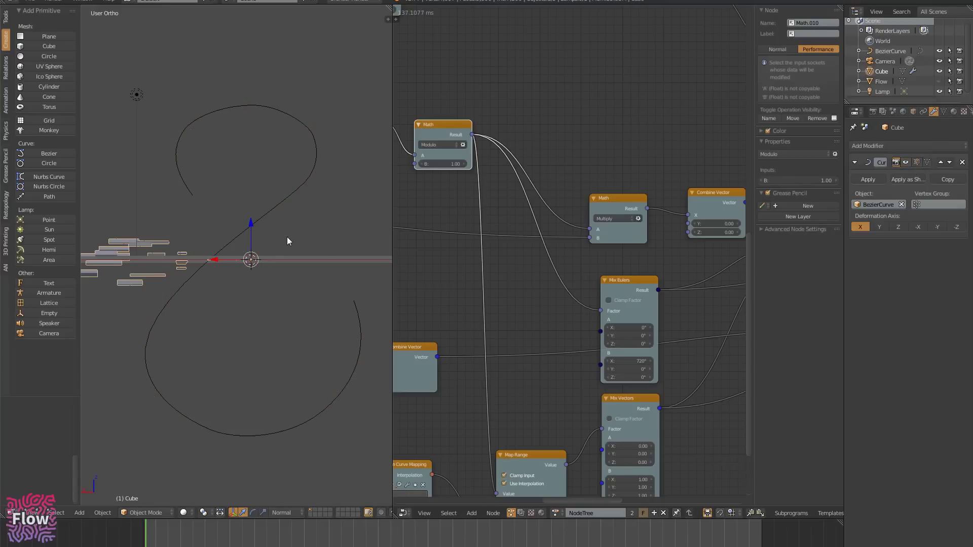
middle_click_drag(272, 338, 154, 374)
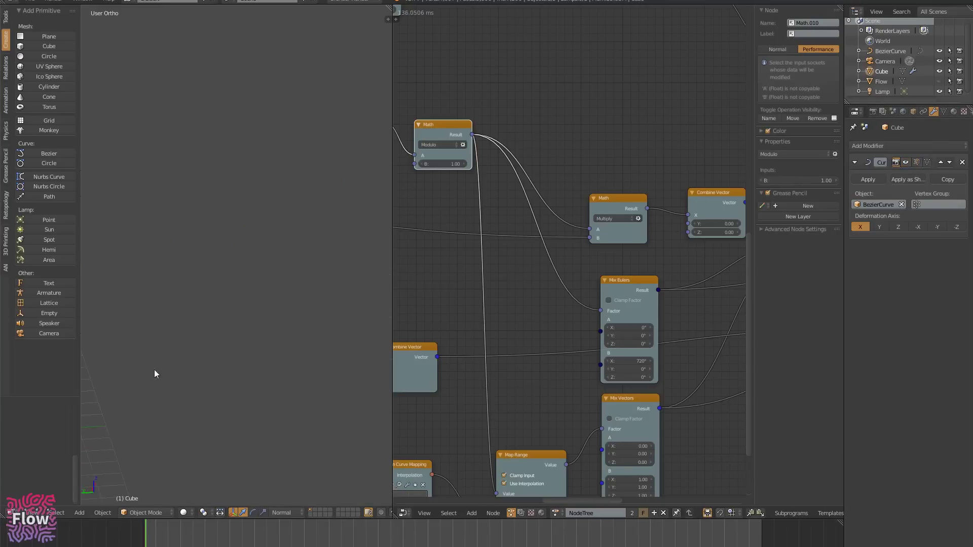
middle_click_drag(291, 250, 323, 309)
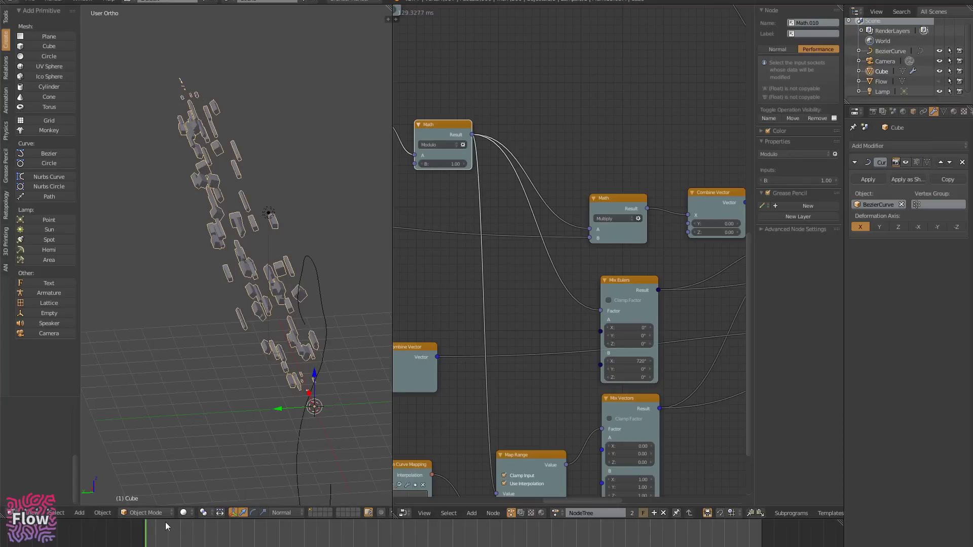
left_click_drag(166, 526, 147, 541)
middle_click_drag(538, 334, 553, 220)
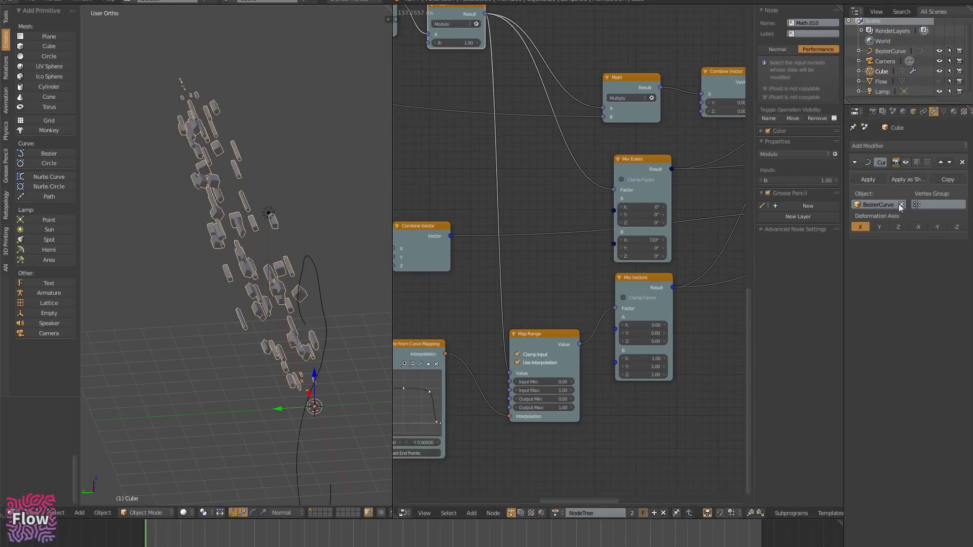
left_click(906, 163)
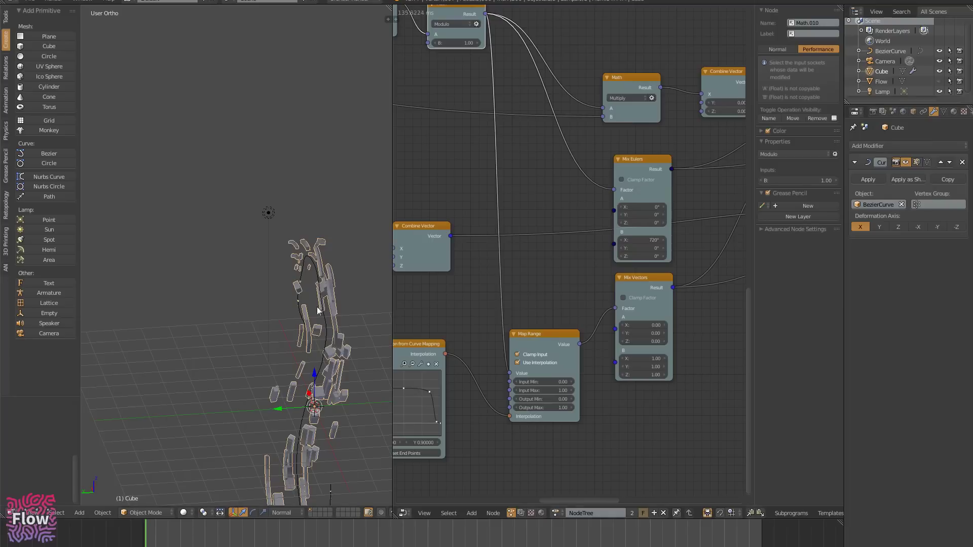
middle_click_drag(305, 236, 259, 224)
scroll(581, 246, "down", 2)
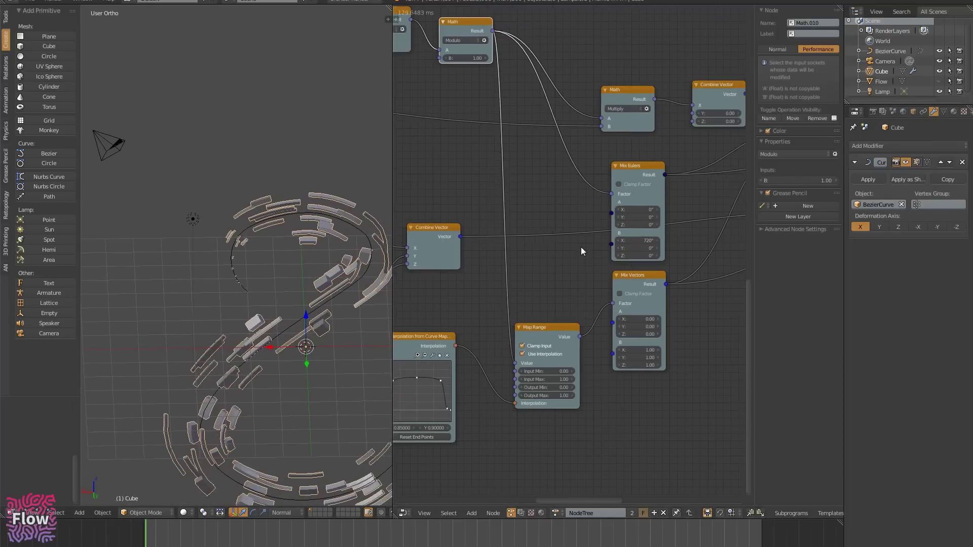
- Examine the Map Range and Interpolation from Curve Mapping nodes, and compare them with the FCurve node in the Softimage ICE tree
scroll(566, 288, "down", 1)
middle_click_drag(595, 251, 628, 237)
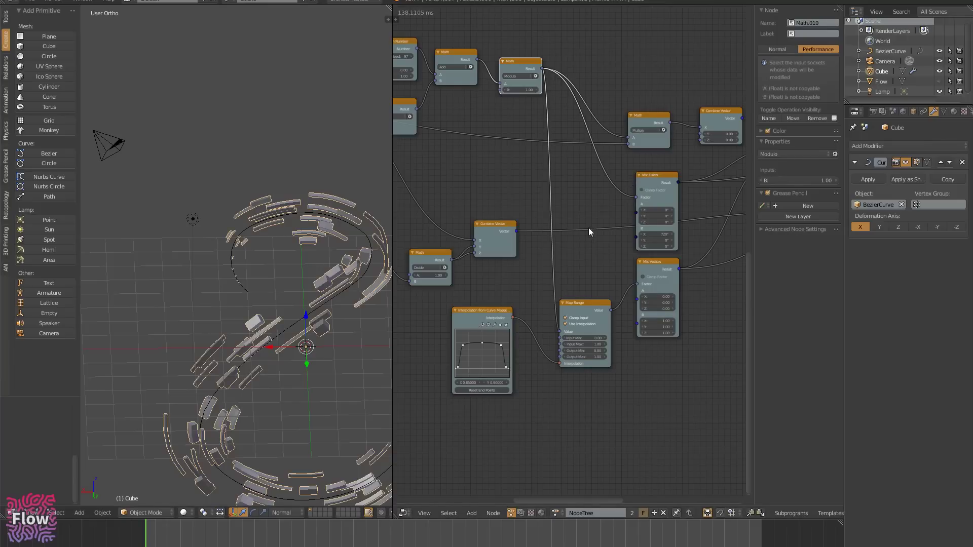
scroll(571, 277, "up", 2)
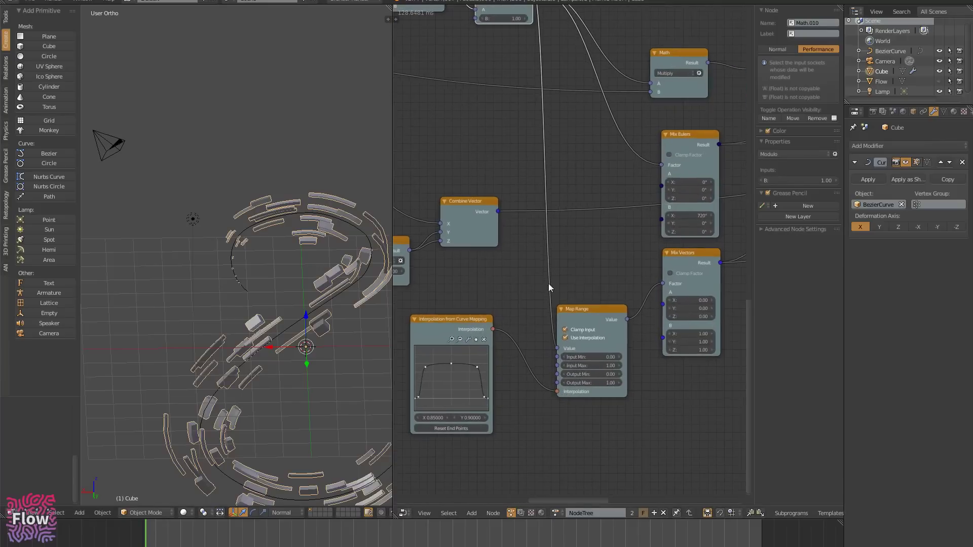
middle_click_drag(532, 236, 499, 241)
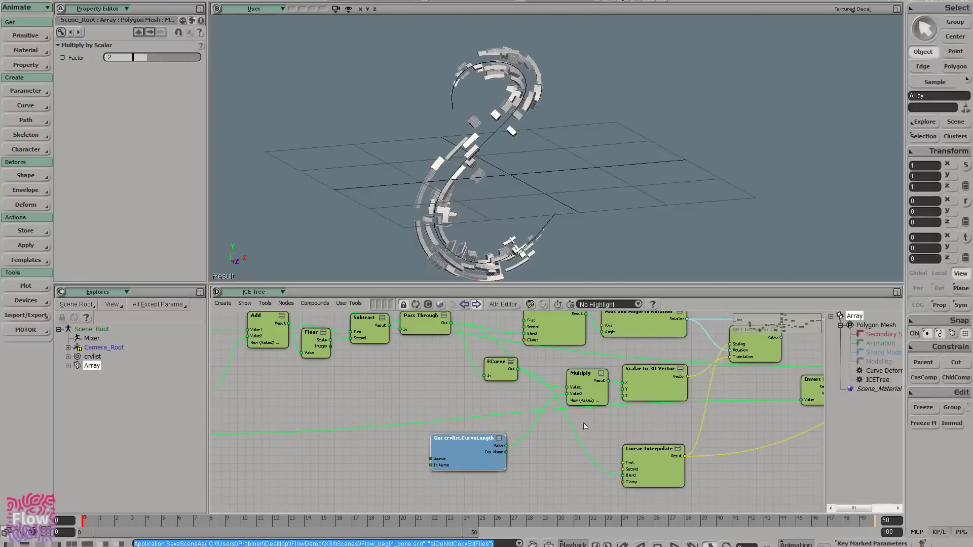
left_click(500, 374)
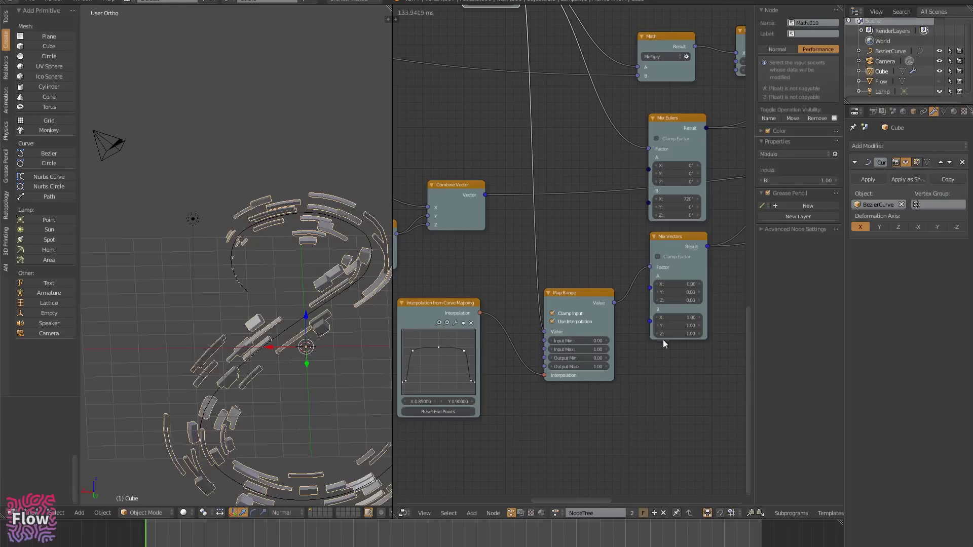
- In the Blender node tree, disconnect the Mix Vectors result from the Compose Matrix Scale input and reconnect it
middle_click_drag(652, 346, 574, 347)
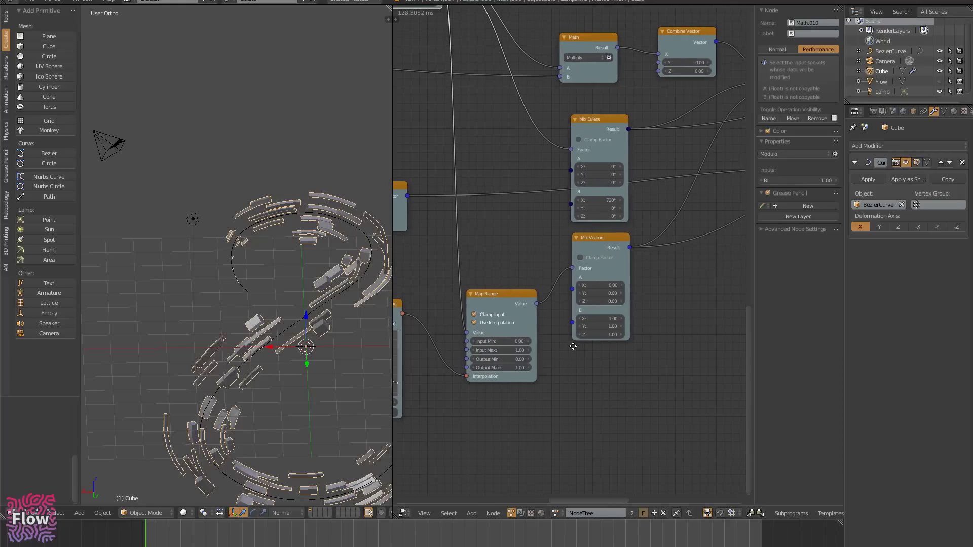
scroll(626, 357, "down", 1)
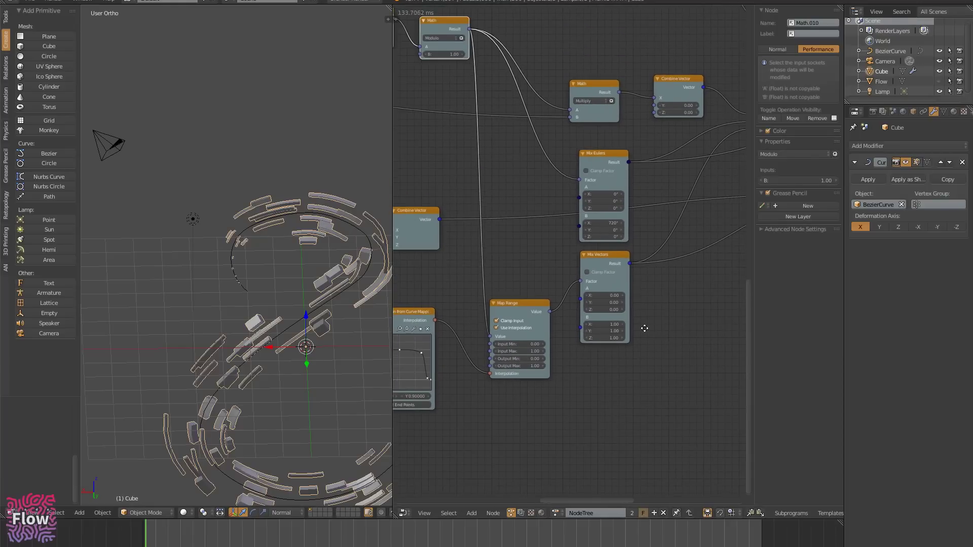
middle_click_drag(644, 326, 527, 172)
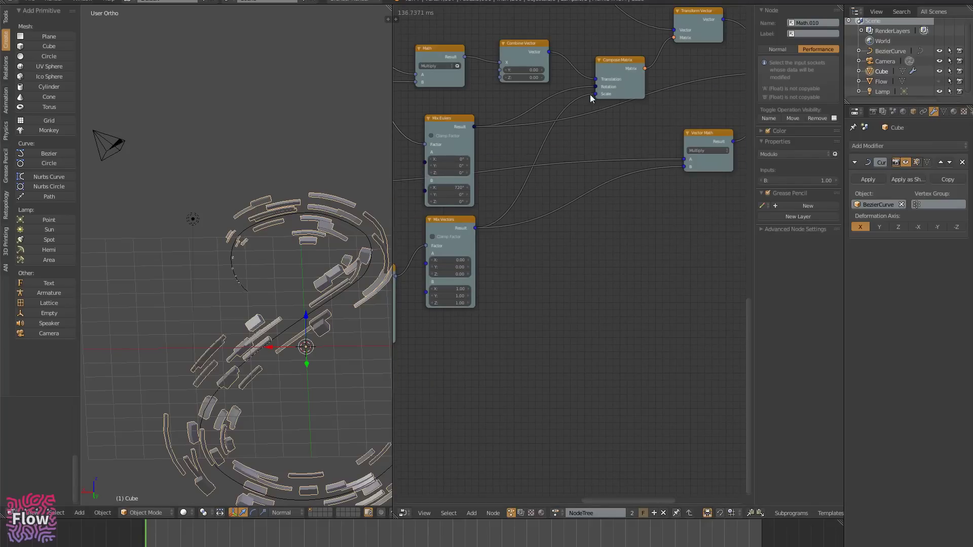
left_click_drag(596, 94, 576, 132)
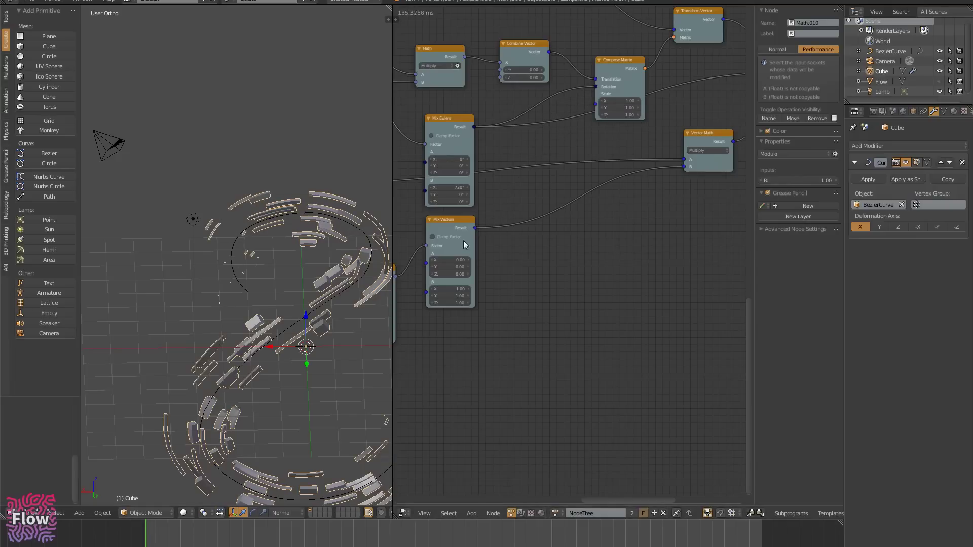
left_click_drag(477, 228, 596, 108)
- Disconnect the Mix Vectors result from input B of the Multiply Vector Math node and set B's X, Y and Z to 1
middle_click_drag(646, 226, 616, 220)
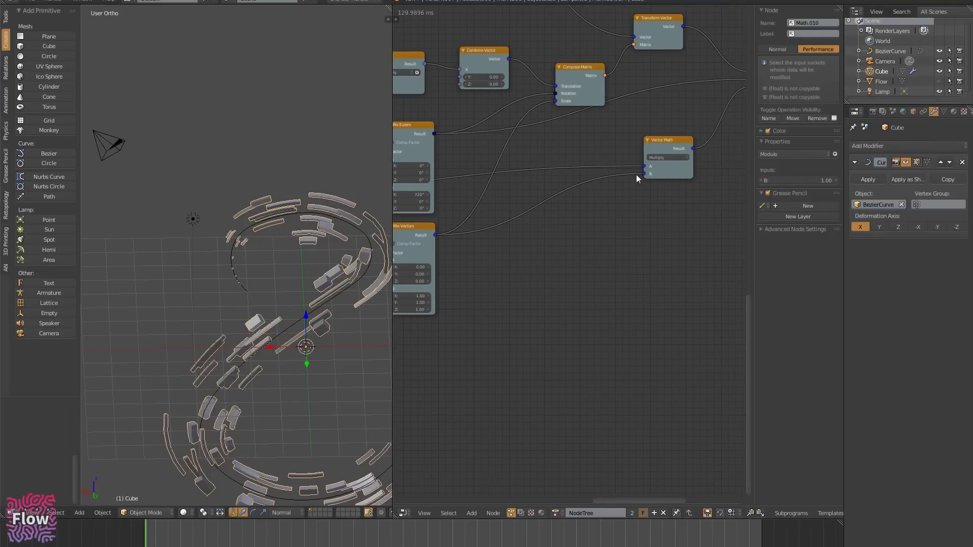
left_click_drag(643, 174, 617, 192)
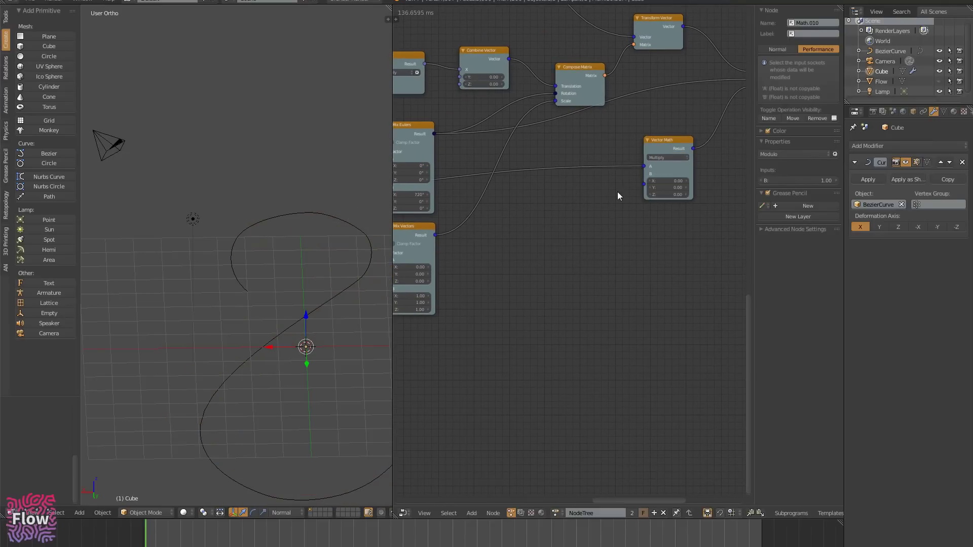
left_click(661, 185)
left_click(676, 181)
key("Return")
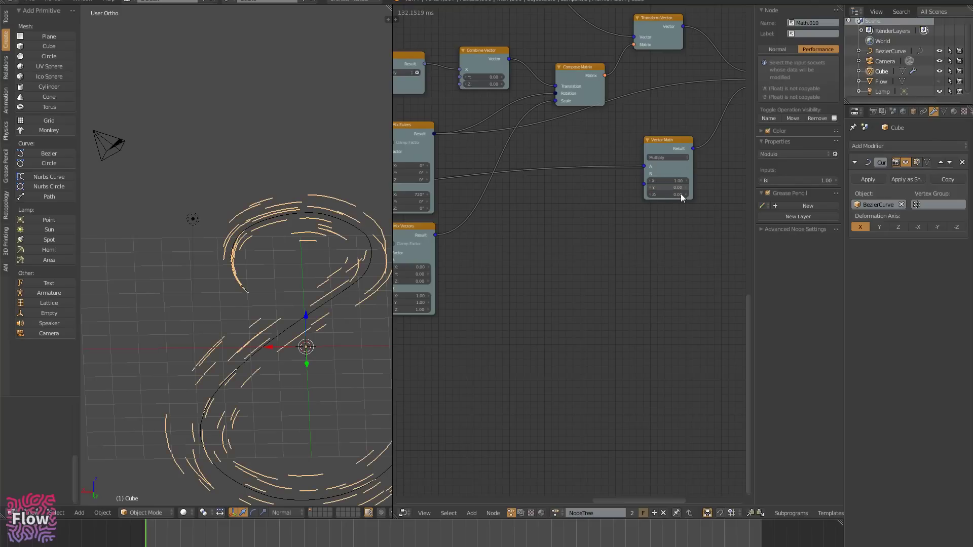
left_click(682, 193)
type("1")
key("Return")
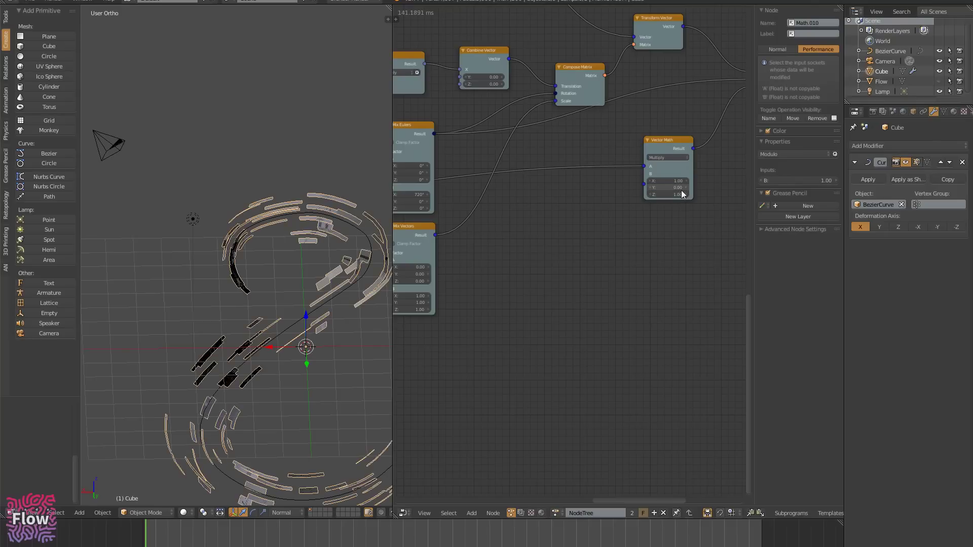
left_click(682, 188)
type("1")
key("Return")
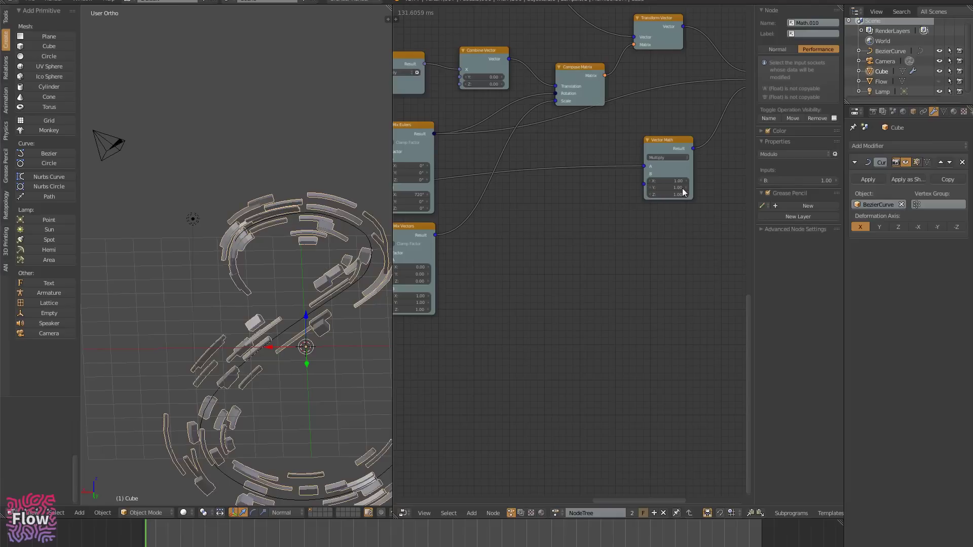
- Reconnect the Mix Vectors result to input B of the Multiply Vector Math node
middle_click_drag(258, 268, 258, 236)
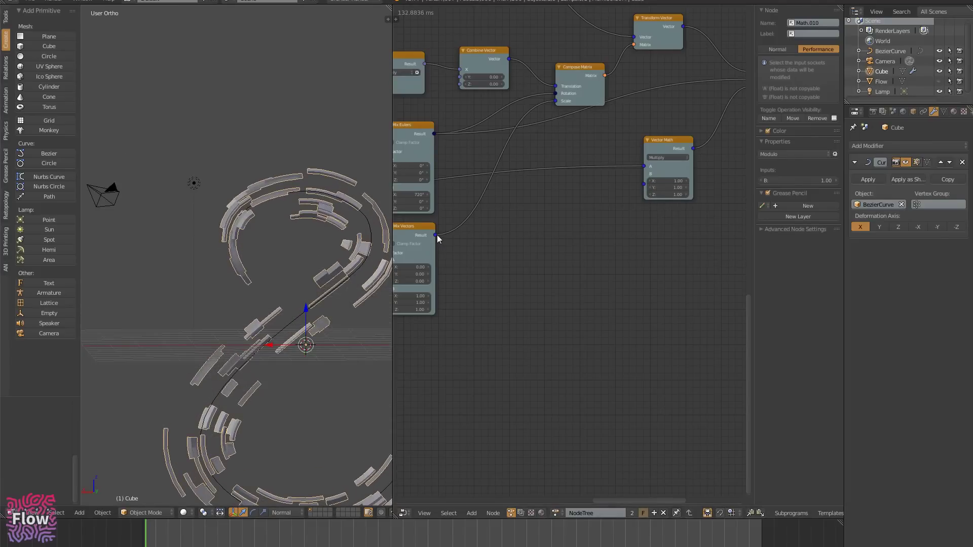
left_click_drag(435, 235, 645, 189)
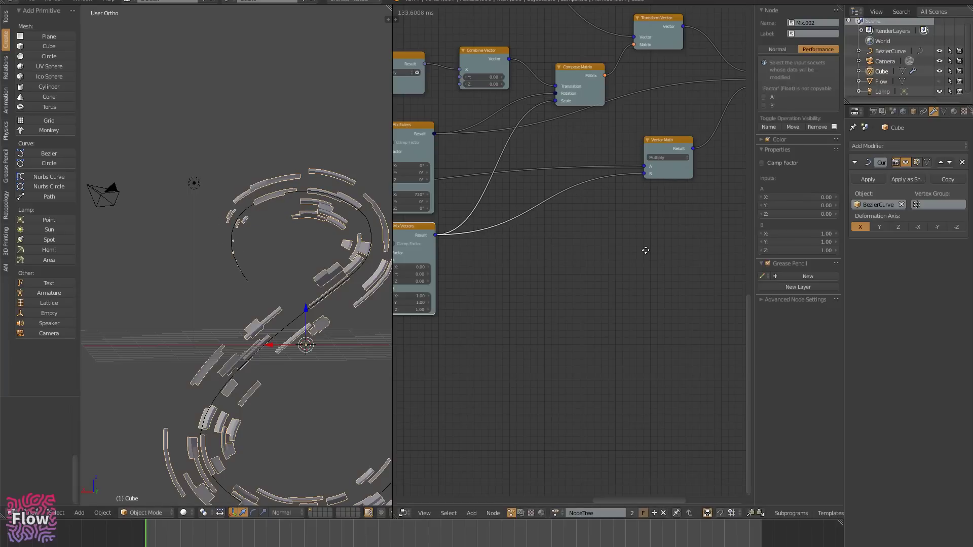
- Go back to the Divide Math node feeding the Combine Vector node and shift it slightly up and away from that node
middle_click_drag(646, 250, 746, 279)
middle_click_drag(684, 310, 601, 313)
middle_click_drag(704, 291, 441, 265)
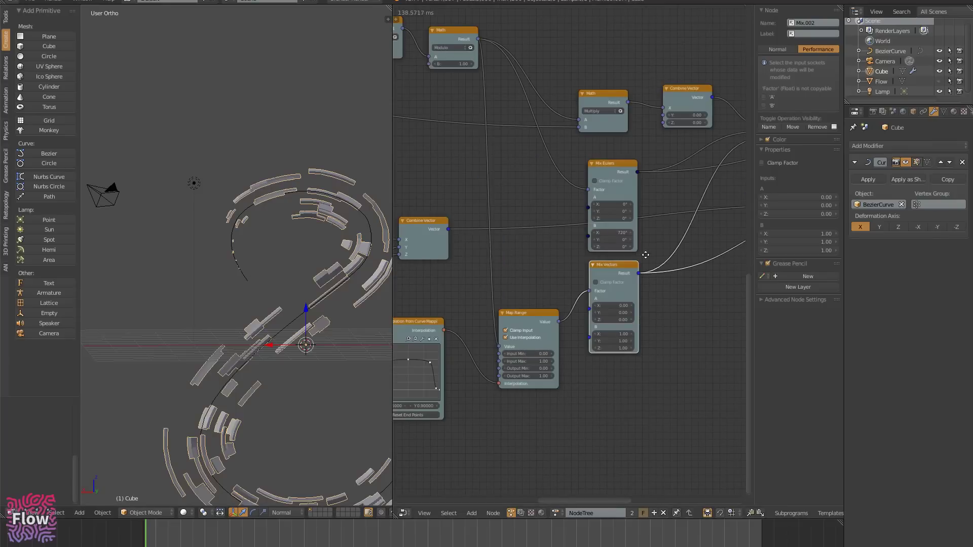
middle_click_drag(646, 255, 692, 256)
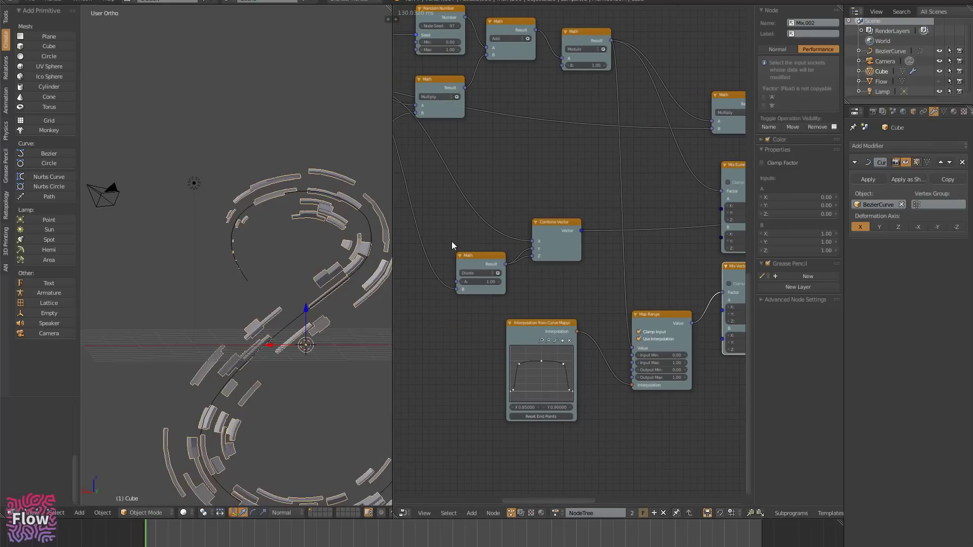
left_click_drag(471, 255, 457, 244)
- Trace the Random Number node ranging from 0.50 to 2.00 and shift the Multiply Math node it feeds slightly to the right
middle_click_drag(431, 220, 600, 232)
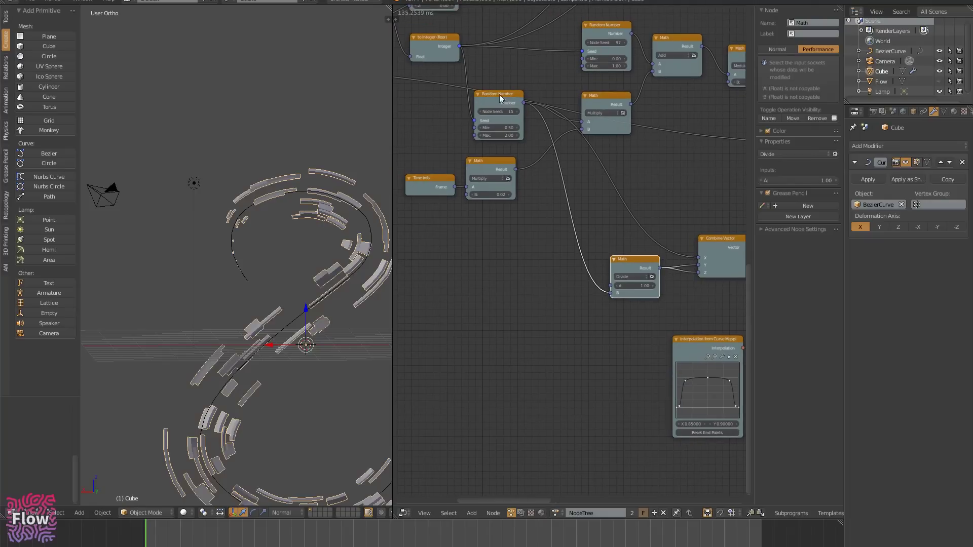
left_click(483, 104)
mouse_move(600, 95)
left_mouse_down()
mouse_move(626, 101)
mouse_move(611, 101)
left_mouse_up()
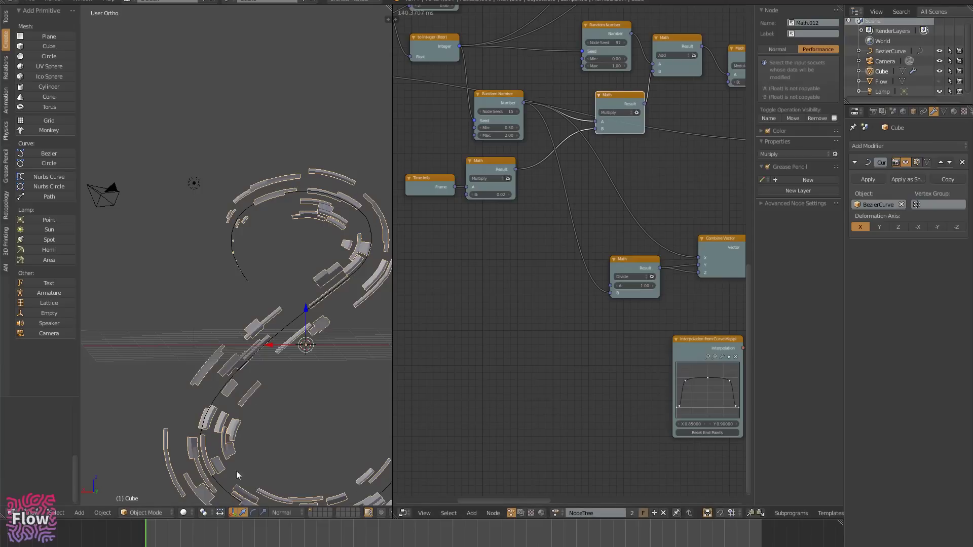
middle_click_drag(650, 195, 525, 151)
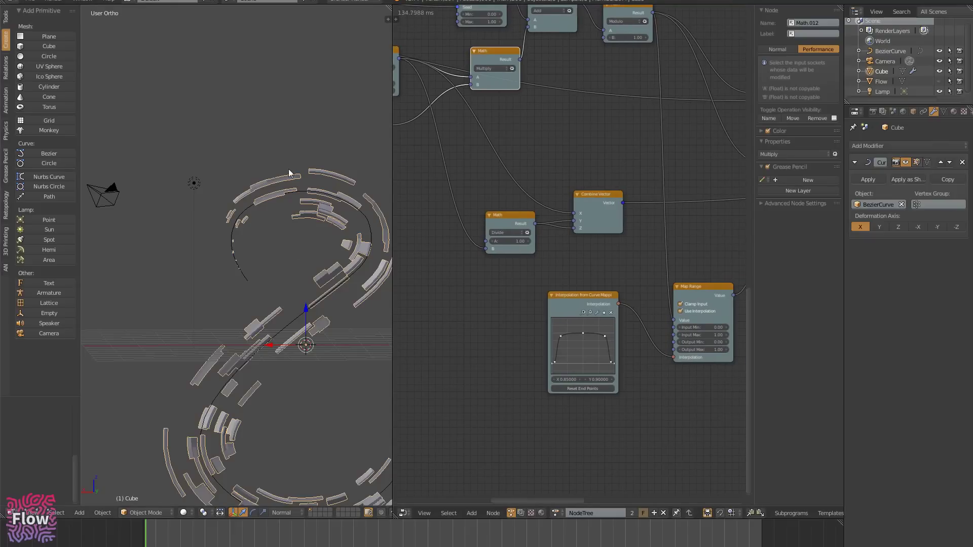
- Check the full curve of blocks in the 3D viewport and switch to the Discord livechat channel to read the new messages
middle_click_drag(340, 261, 233, 344)
middle_click_drag(336, 278, 258, 140)
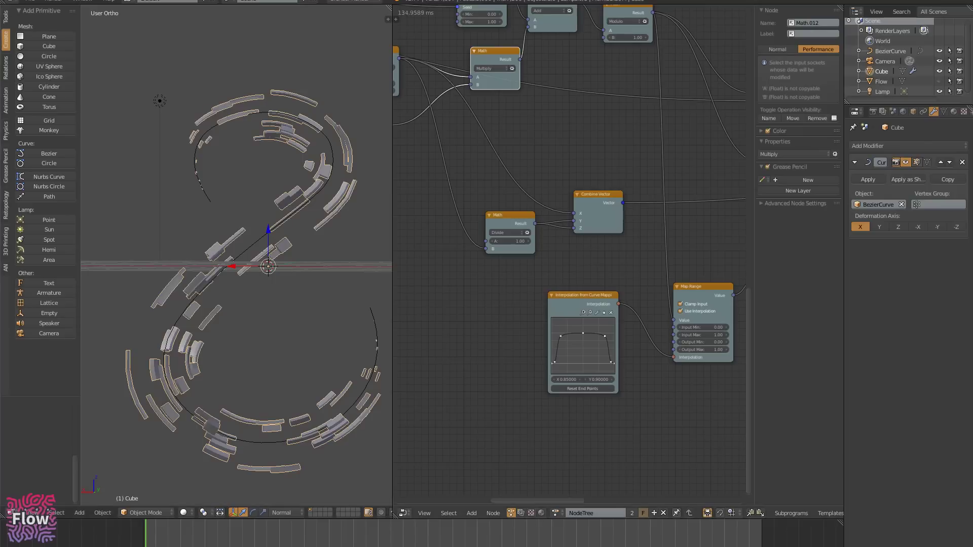
key("alt+Tab")
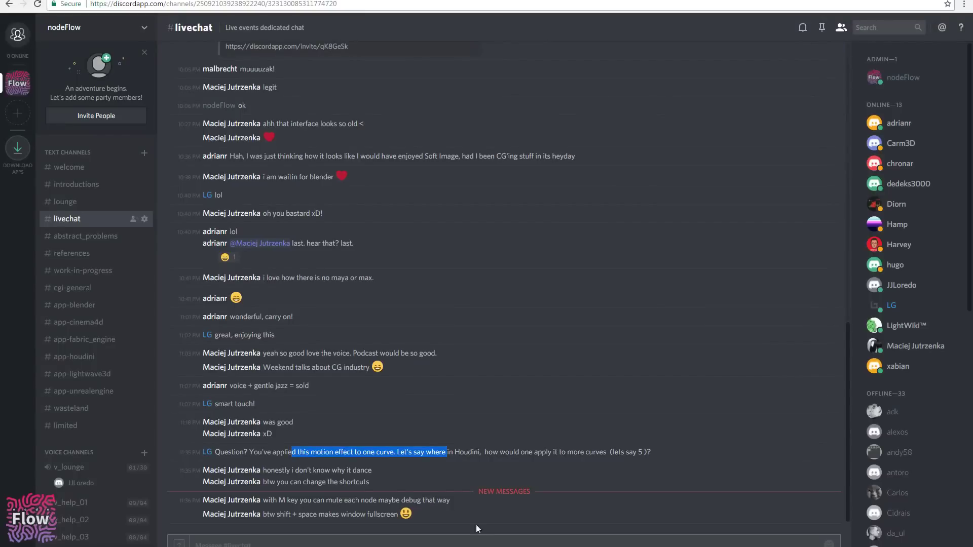
left_click(339, 545)
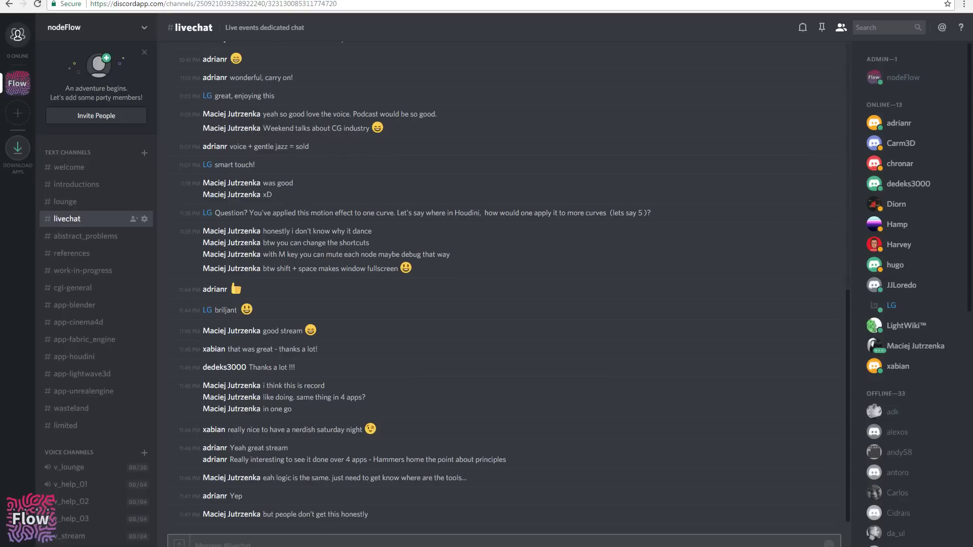
- Switch to the sketchpad to review the block numbering and Modulo drawings, and return to the Discord livechat
key("alt+Tab")
mouse_move(389, 281)
middle_mouse_down()
mouse_move(321, 269)
mouse_move(359, 235)
middle_mouse_up()
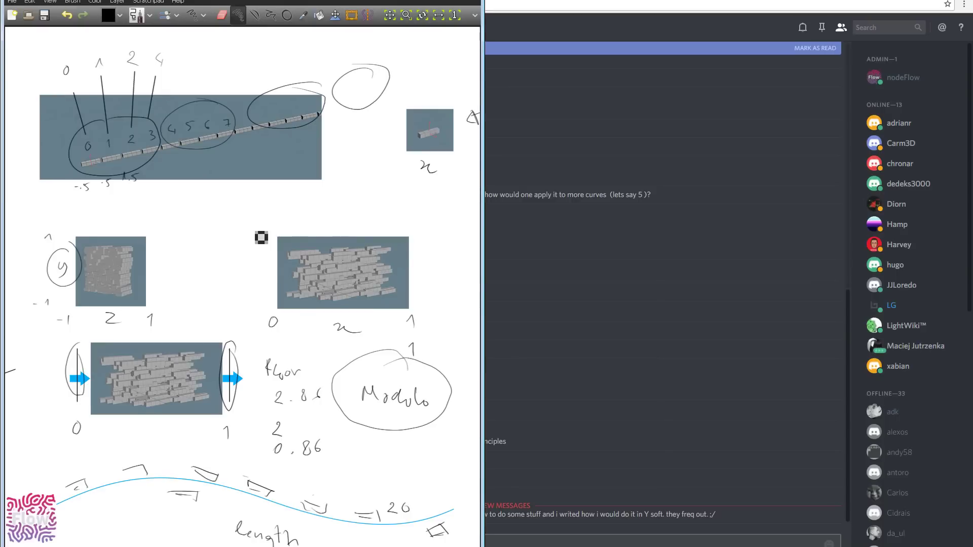
left_click(575, 1)
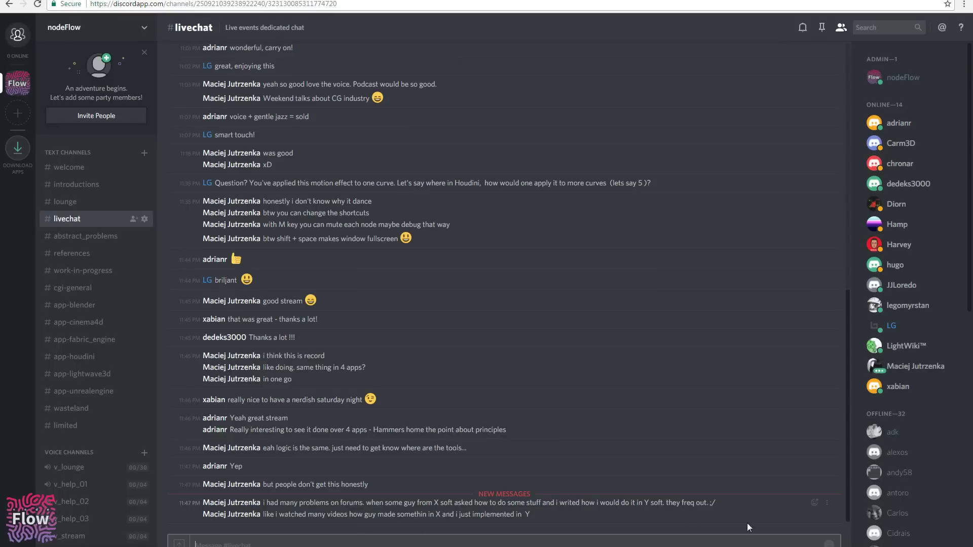
right_click(934, 546)
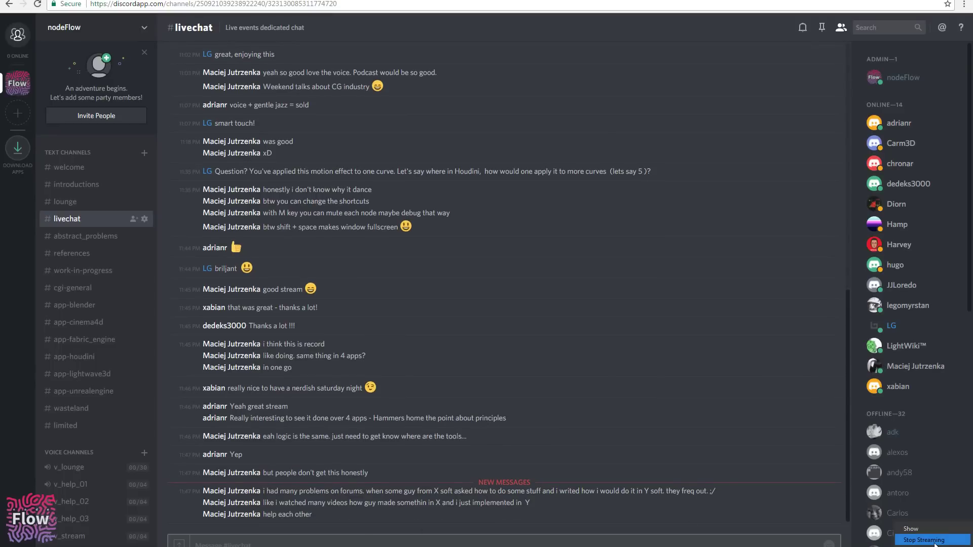